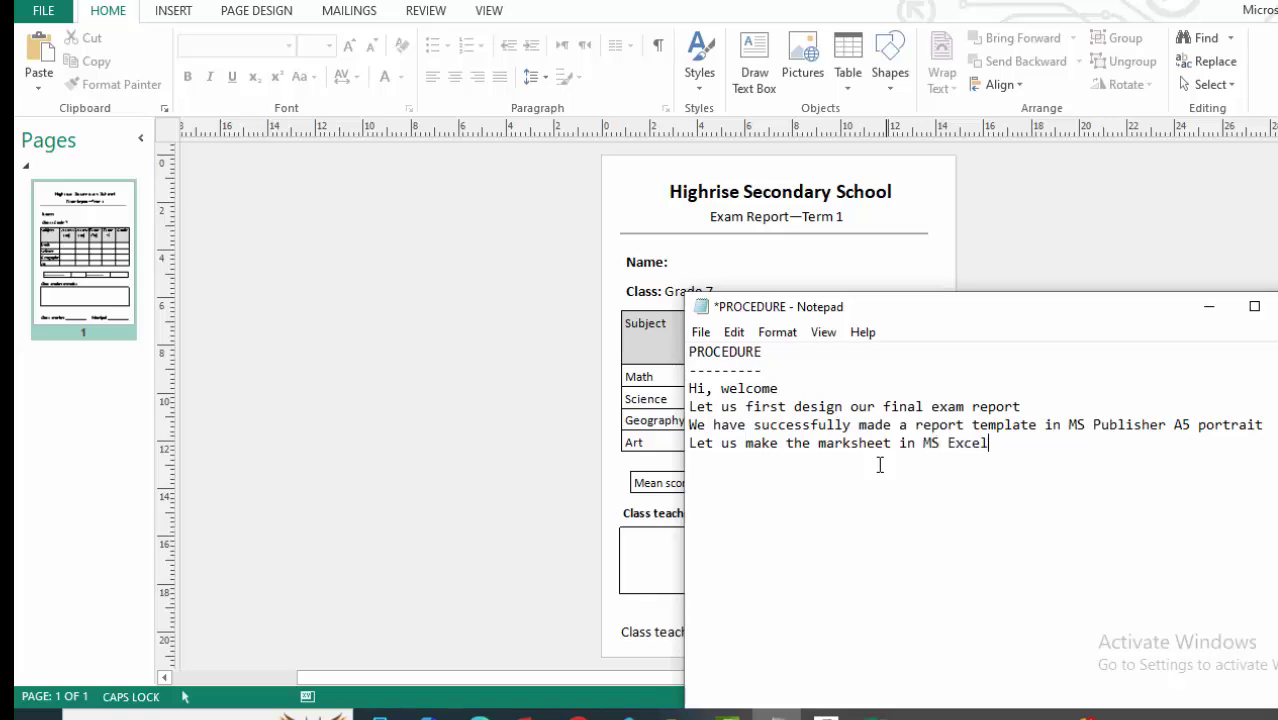
Minimize the Notepad notes, review the Publisher exam report page, then show the desktop.
{"action": "left_click", "coordinate": [1209, 306]}
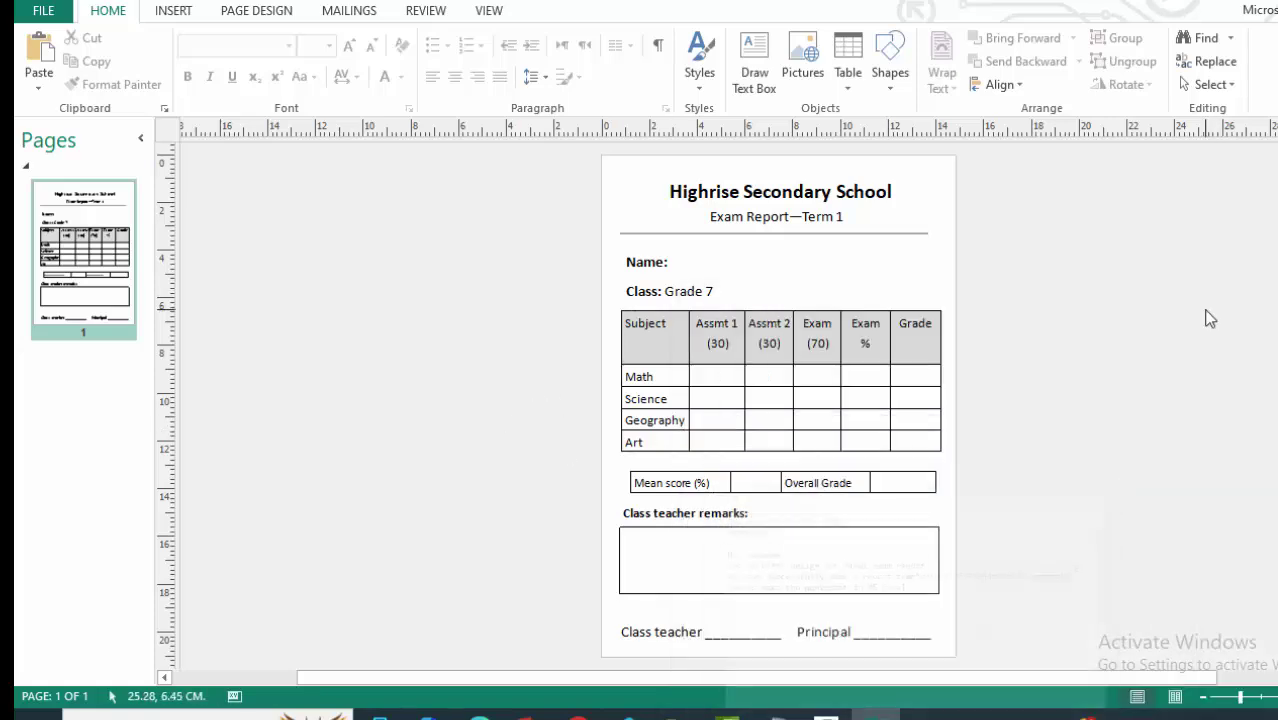
{"action": "scroll", "coordinate": [940, 440], "scroll_direction": "down", "scroll_amount": 1}
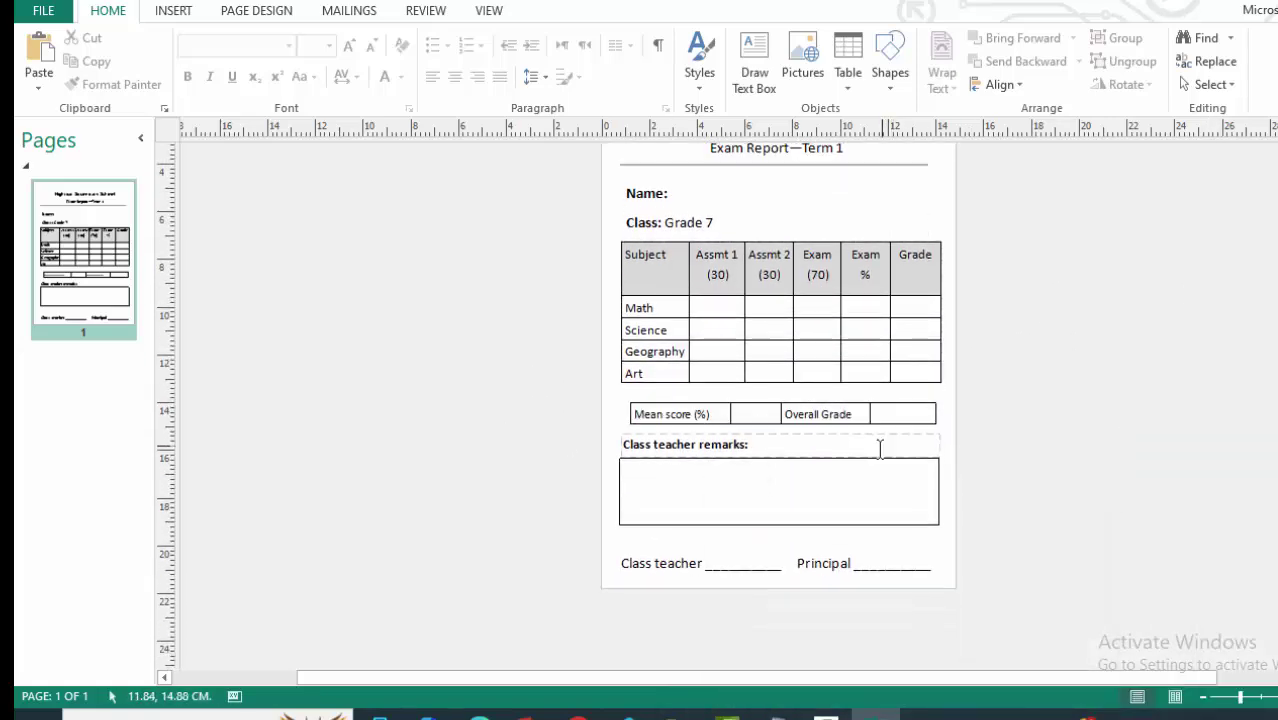
{"action": "scroll", "coordinate": [879, 448], "scroll_direction": "up", "scroll_amount": 1}
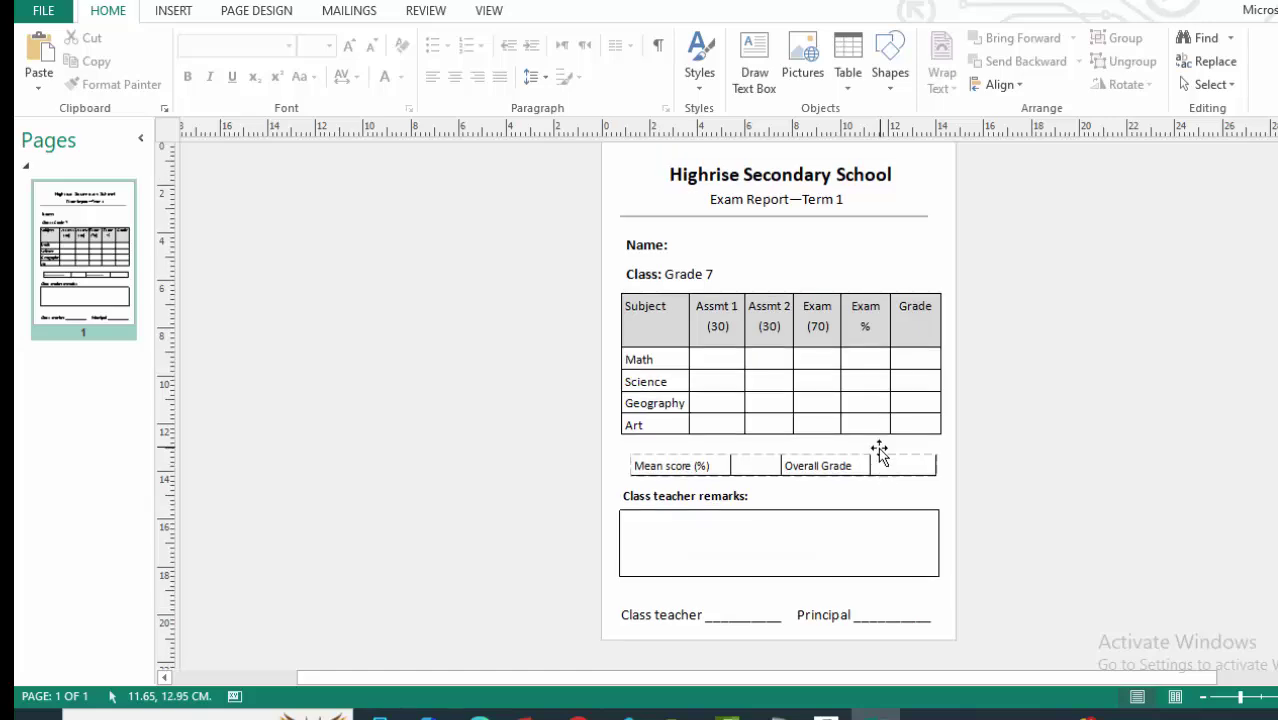
{"action": "scroll", "coordinate": [868, 438], "scroll_direction": "down", "scroll_amount": 1}
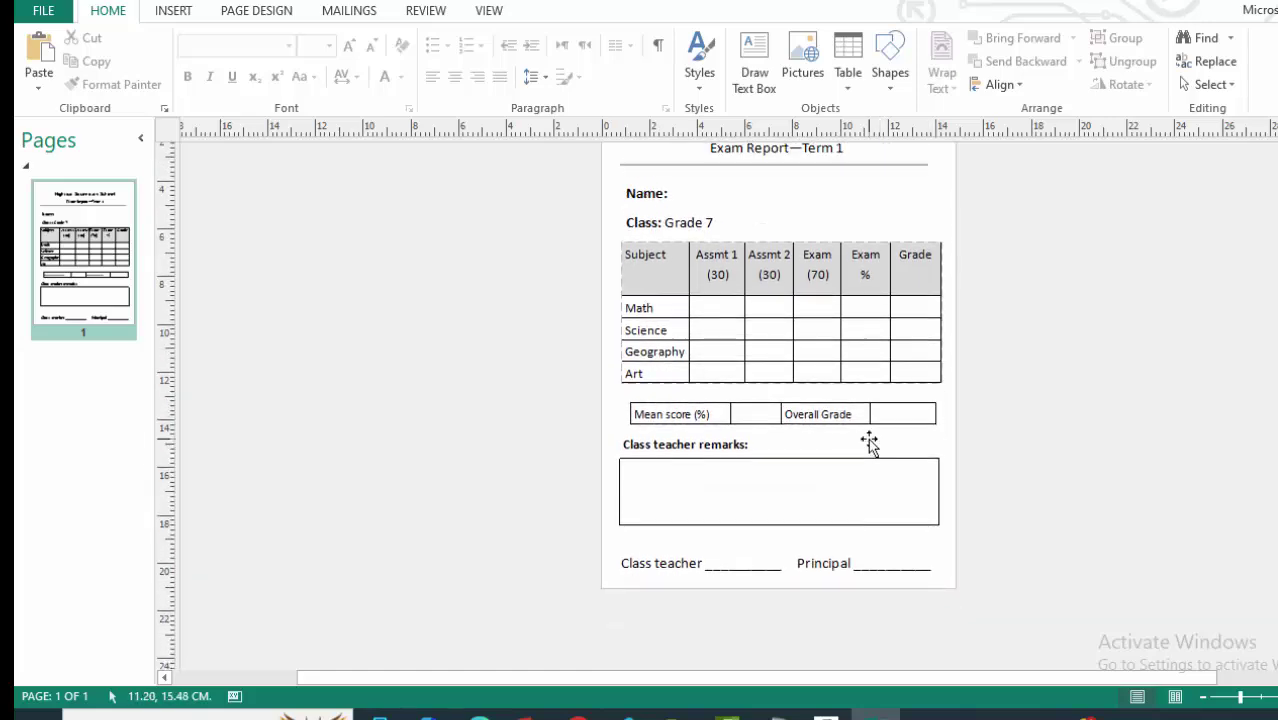
{"action": "scroll", "coordinate": [868, 438], "scroll_direction": "up", "scroll_amount": 2}
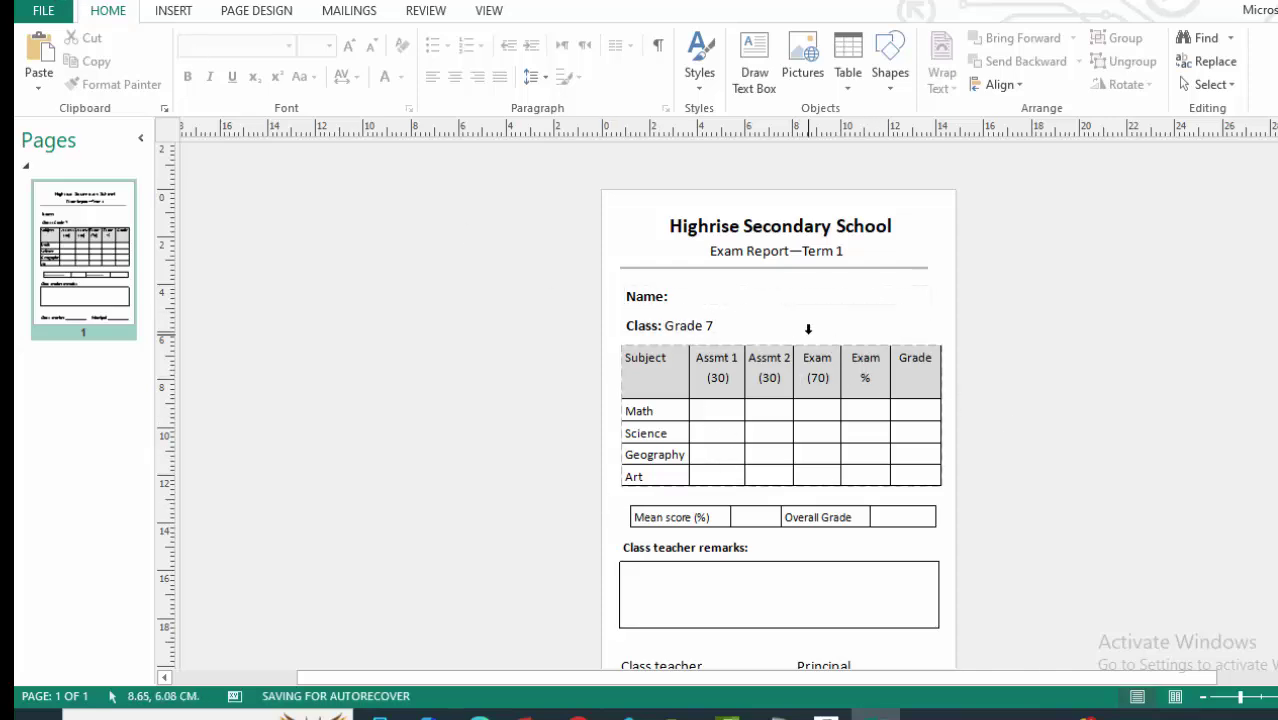
{"action": "scroll", "coordinate": [809, 330], "scroll_direction": "down", "scroll_amount": 1}
{"action": "scroll", "coordinate": [807, 332], "scroll_direction": "down", "scroll_amount": 1}
{"action": "scroll", "coordinate": [807, 332], "scroll_direction": "up", "scroll_amount": 1}
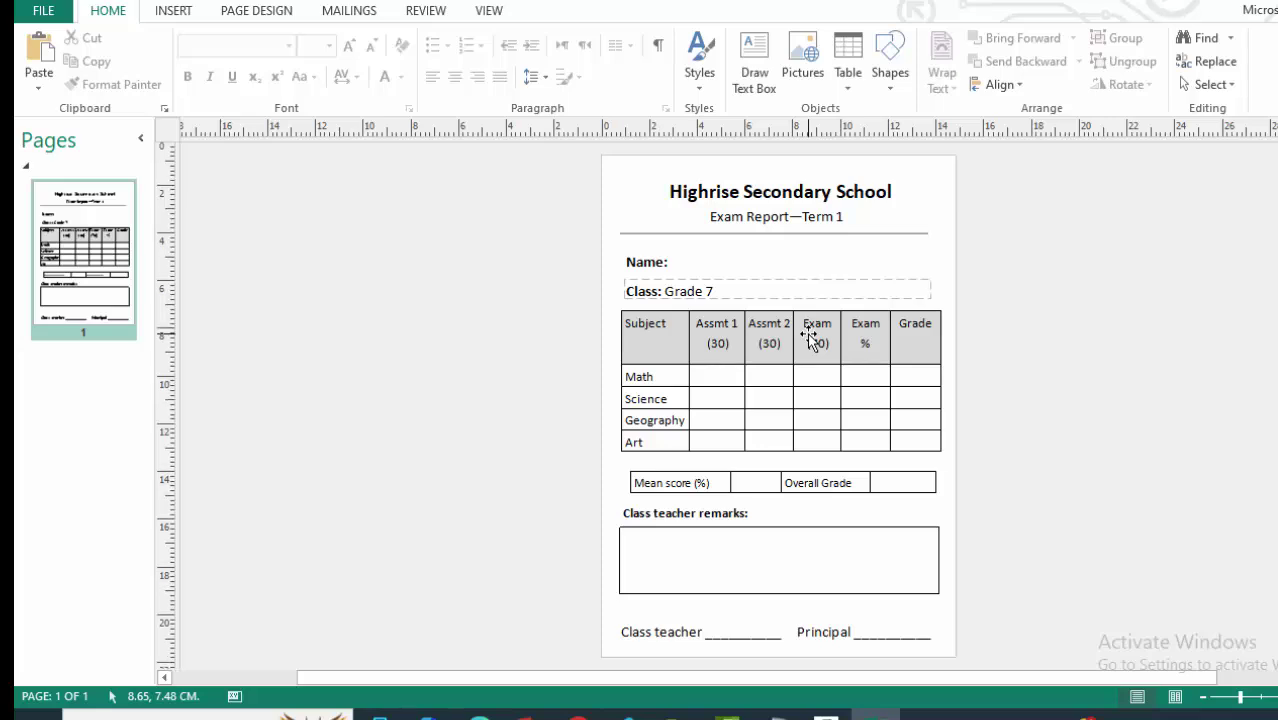
{"action": "scroll", "coordinate": [807, 332], "scroll_direction": "down", "scroll_amount": 1}
{"action": "scroll", "coordinate": [807, 331], "scroll_direction": "up", "scroll_amount": 1}
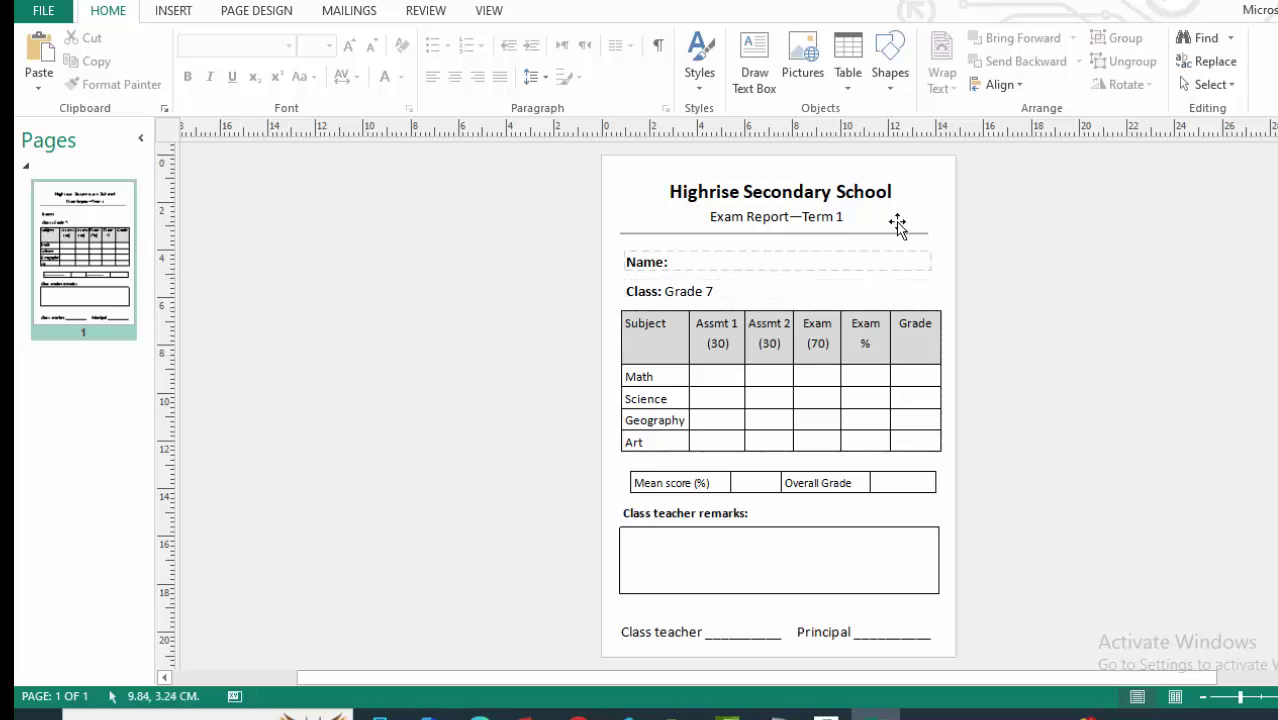
{"action": "key", "text": "super+d"}
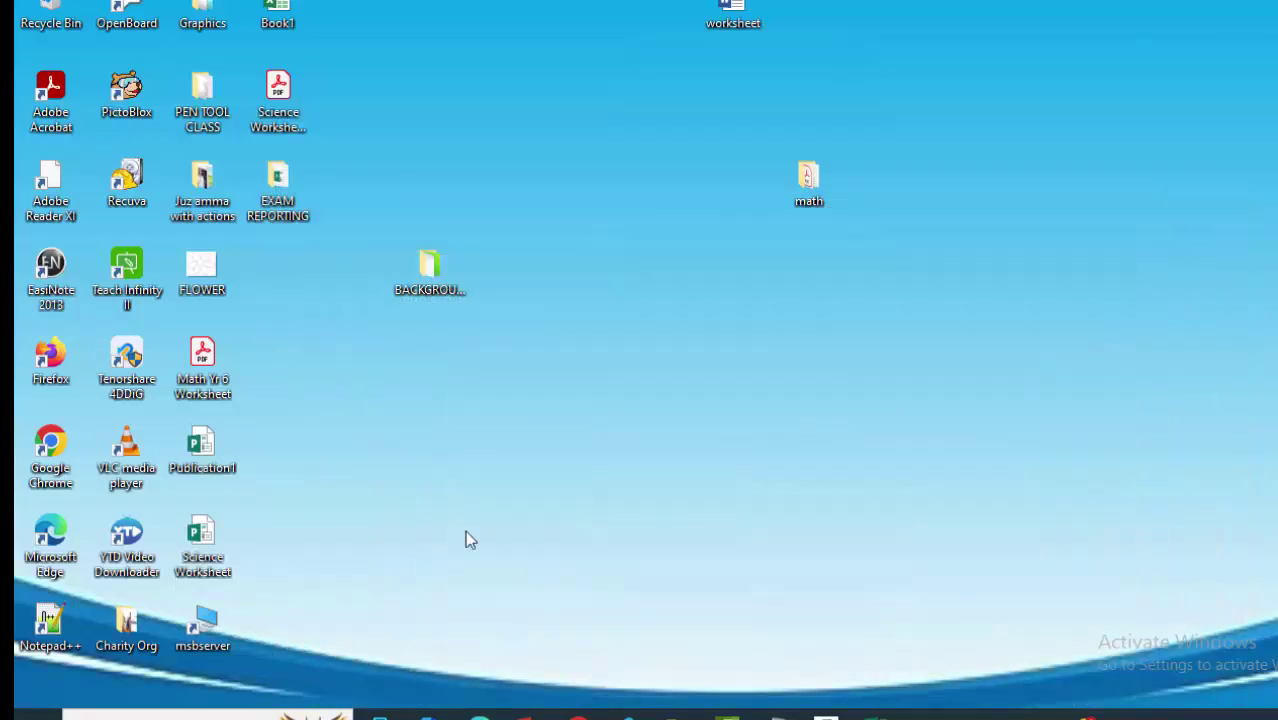
Launch Excel 2013 from search, dismiss the activation notice, and open a maximized blank workbook.
{"action": "left_click", "coordinate": [120, 715]}
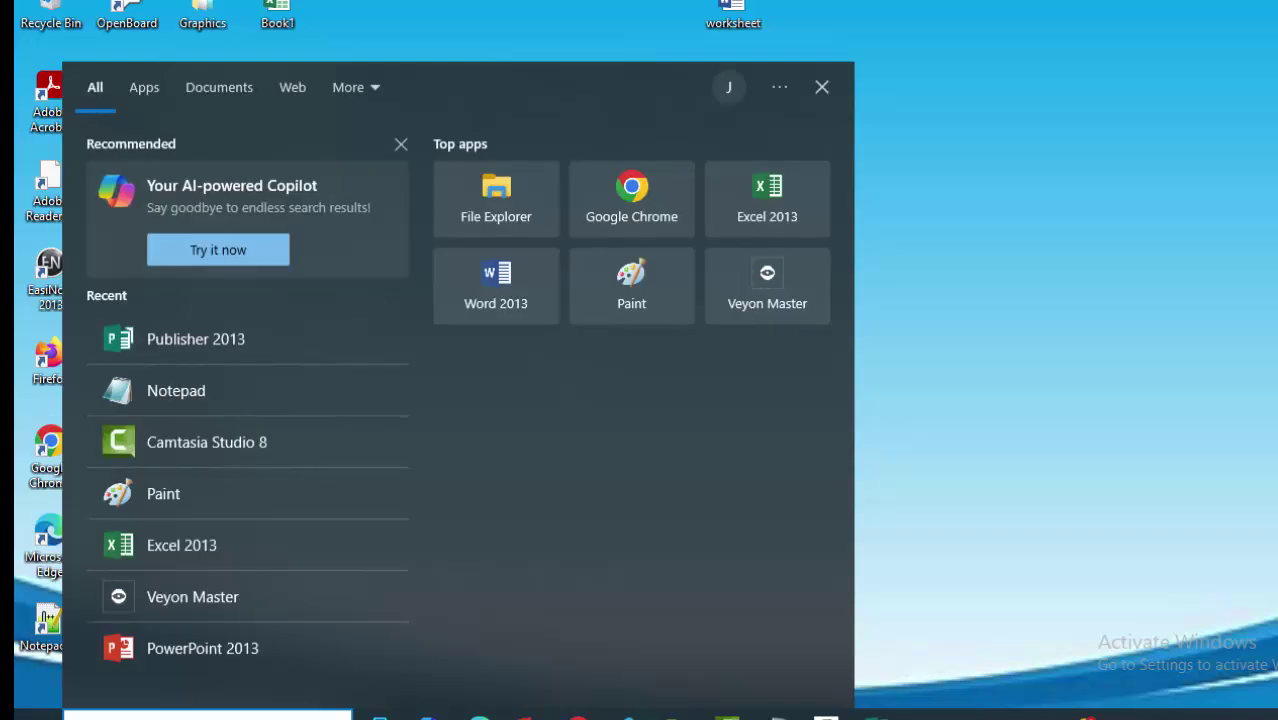
{"action": "type", "text": "ex"}
{"action": "left_click", "coordinate": [195, 177]}
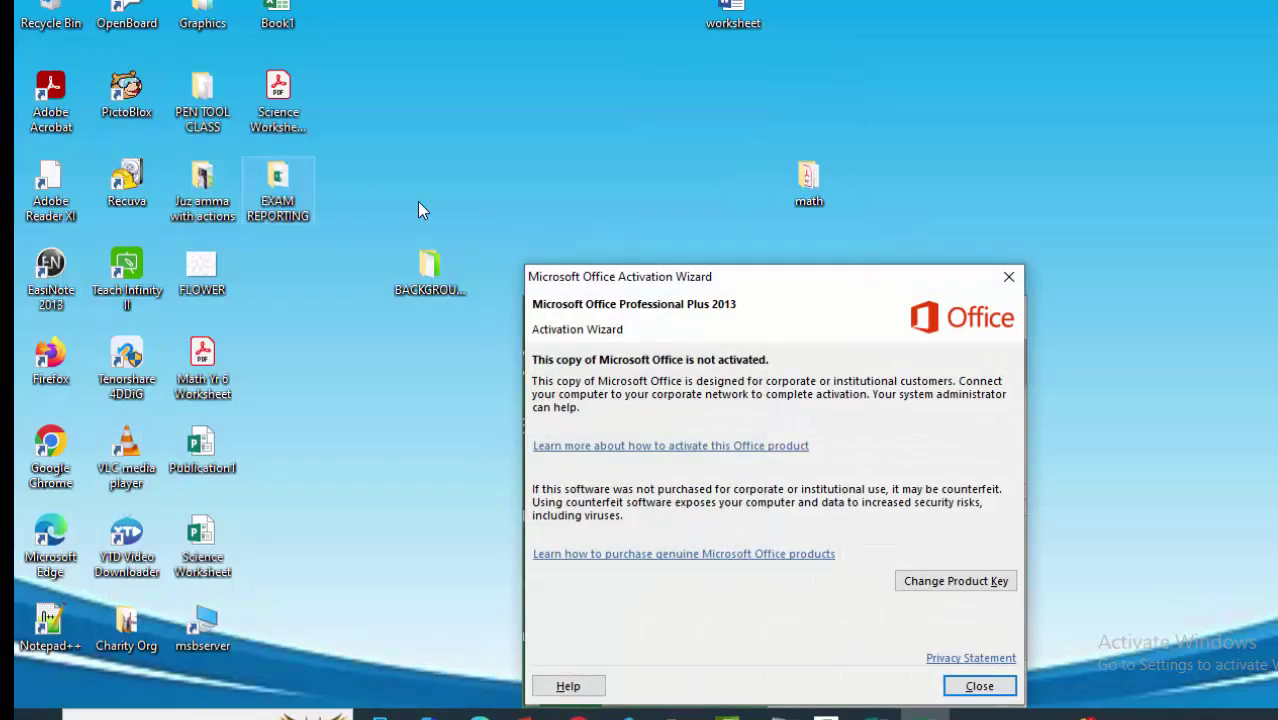
{"action": "left_click", "coordinate": [1008, 277]}
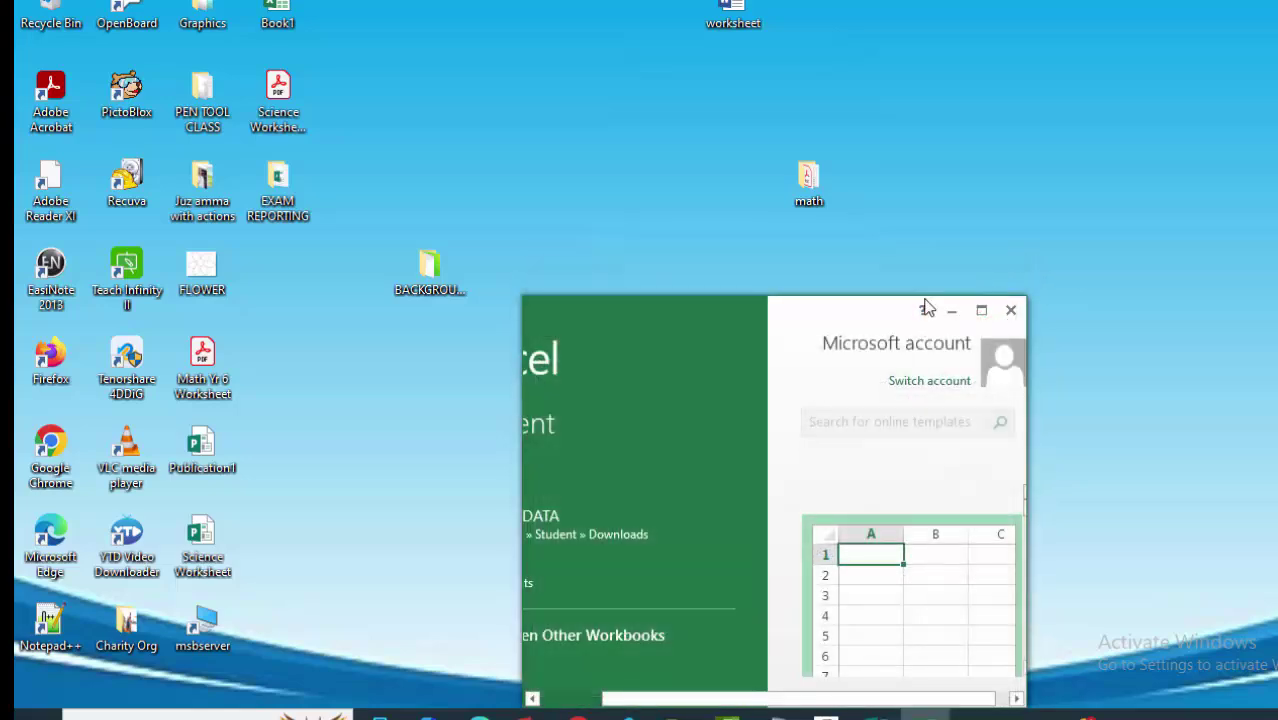
{"action": "left_click", "coordinate": [981, 310]}
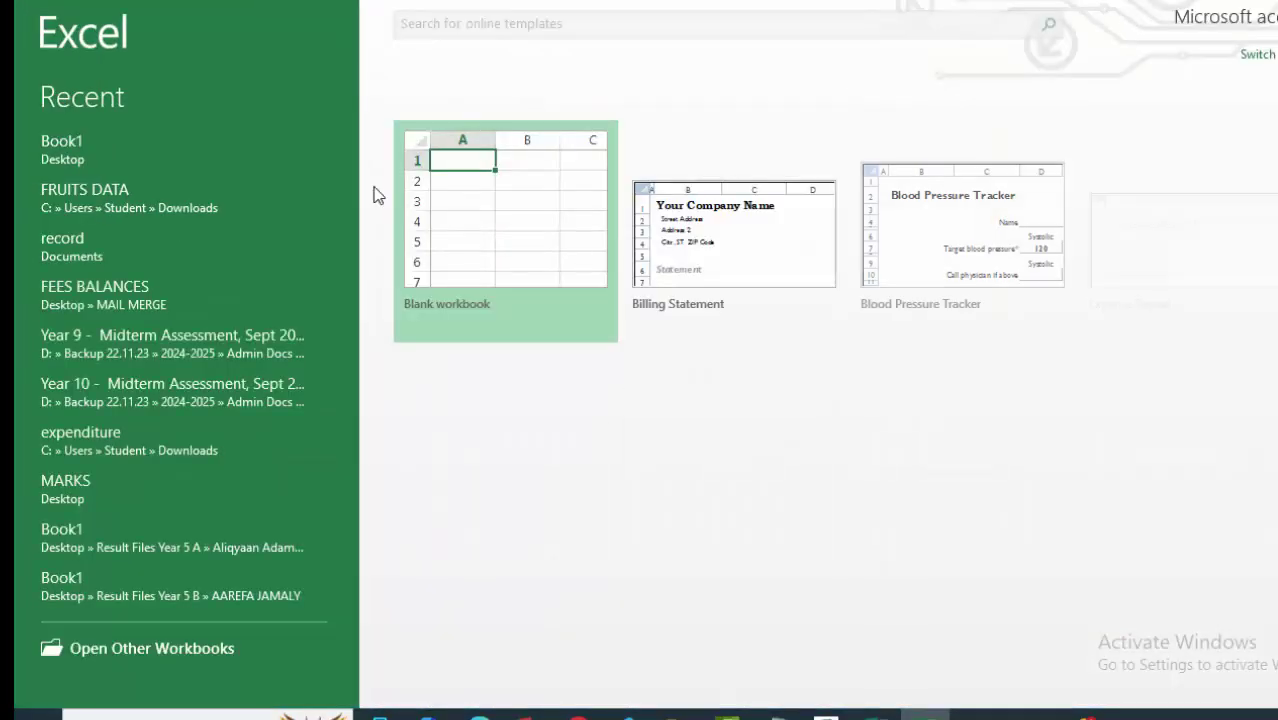
{"action": "left_click", "coordinate": [521, 207]}
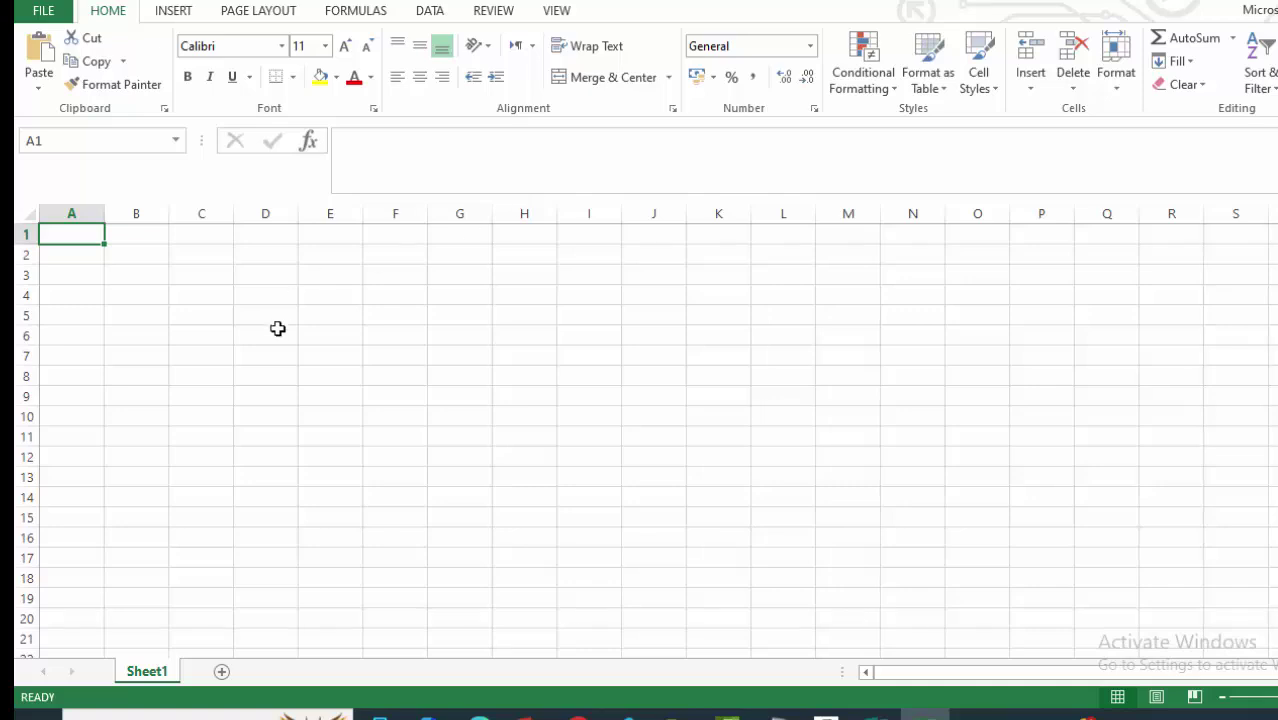
Widen column A and check the Name field on the Publisher report.
{"action": "left_click", "coordinate": [277, 330]}
{"action": "left_click_drag", "start_coordinate": [103, 214], "coordinate": [318, 214]}
{"action": "left_click", "coordinate": [412, 318]}
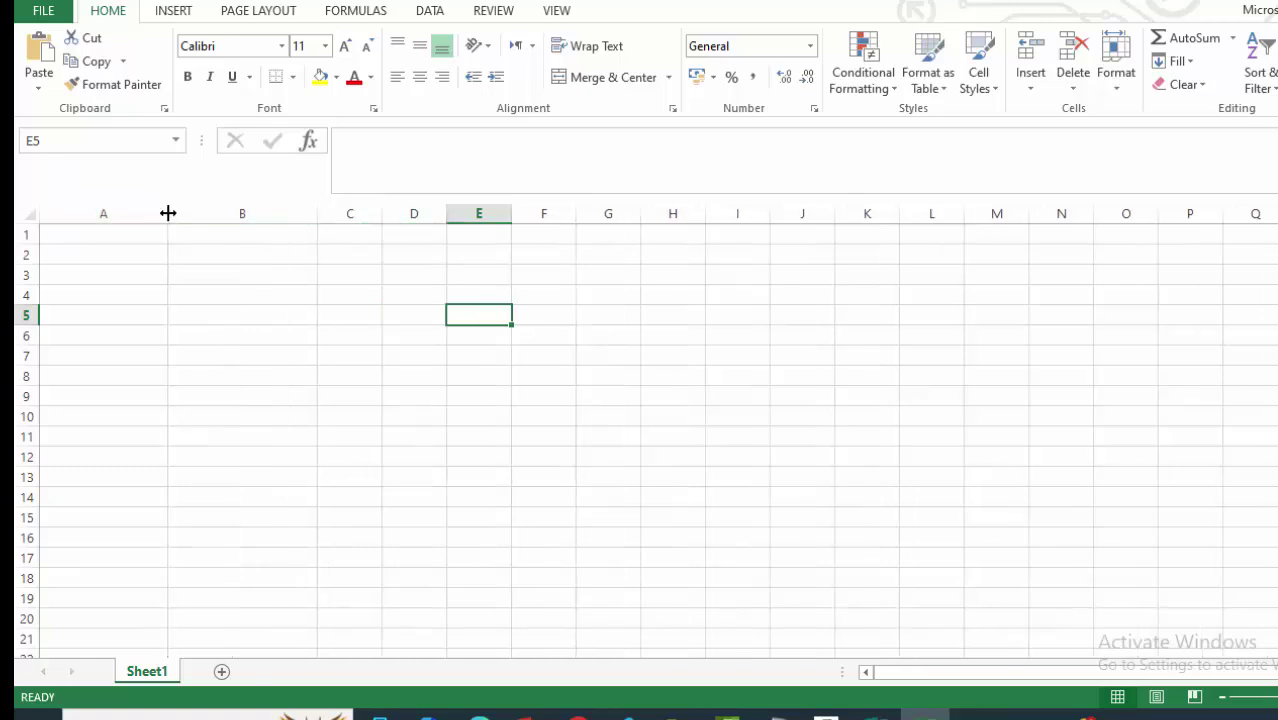
{"action": "left_click_drag", "start_coordinate": [168, 213], "coordinate": [136, 214]}
{"action": "left_click", "coordinate": [365, 412]}
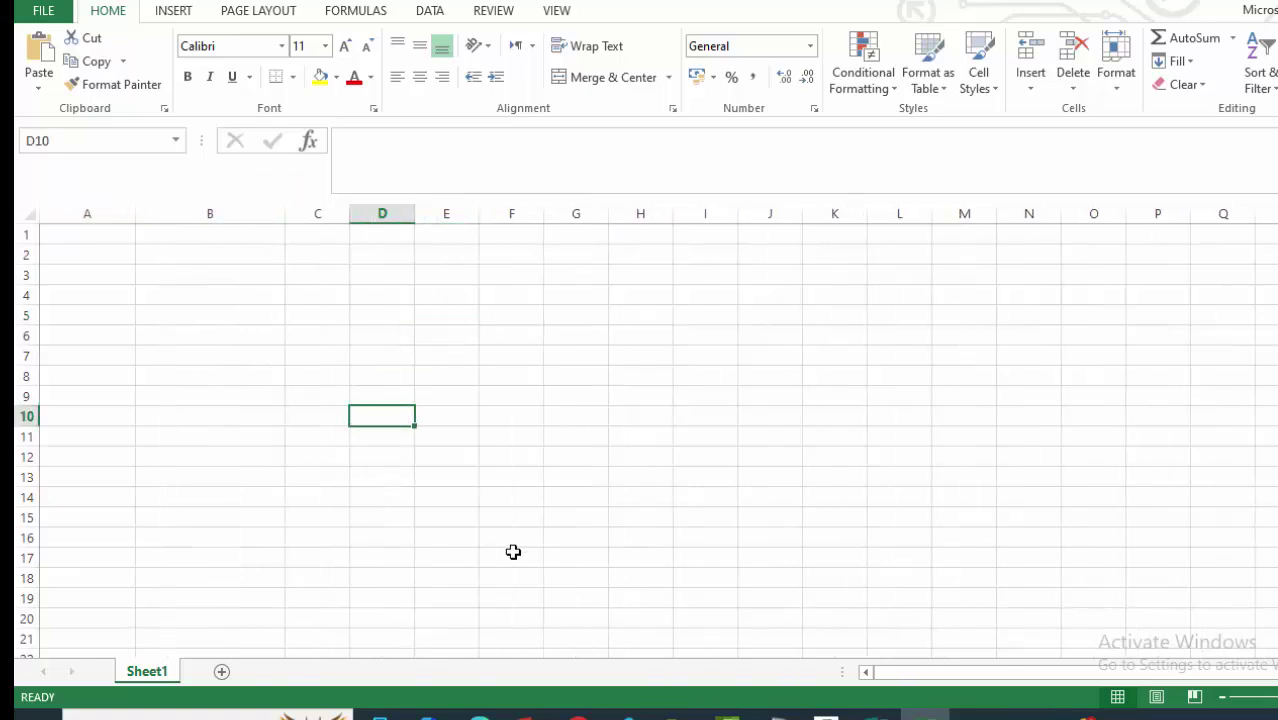
{"action": "left_click", "coordinate": [872, 712]}
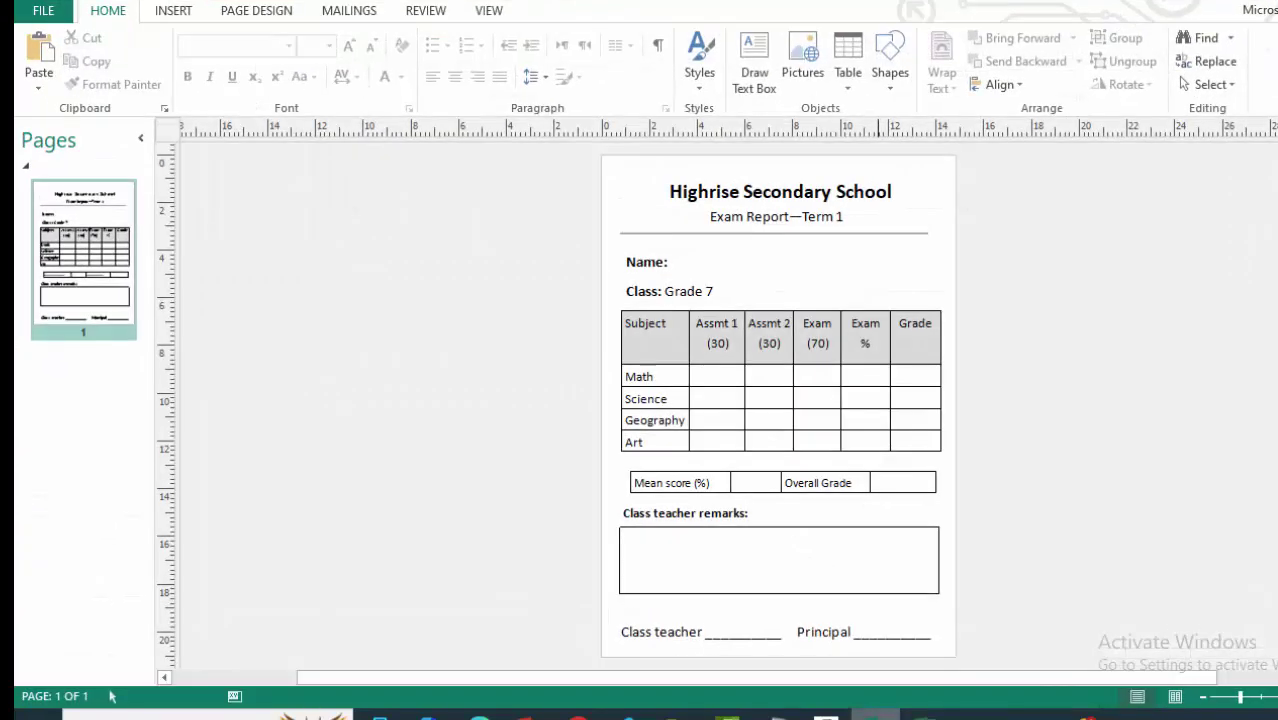
{"action": "left_click", "coordinate": [670, 261]}
{"action": "key", "text": "alt+Tab"}
Enter the header Name in cell A1, checking it against the Publisher report.
{"action": "left_click", "coordinate": [94, 237]}
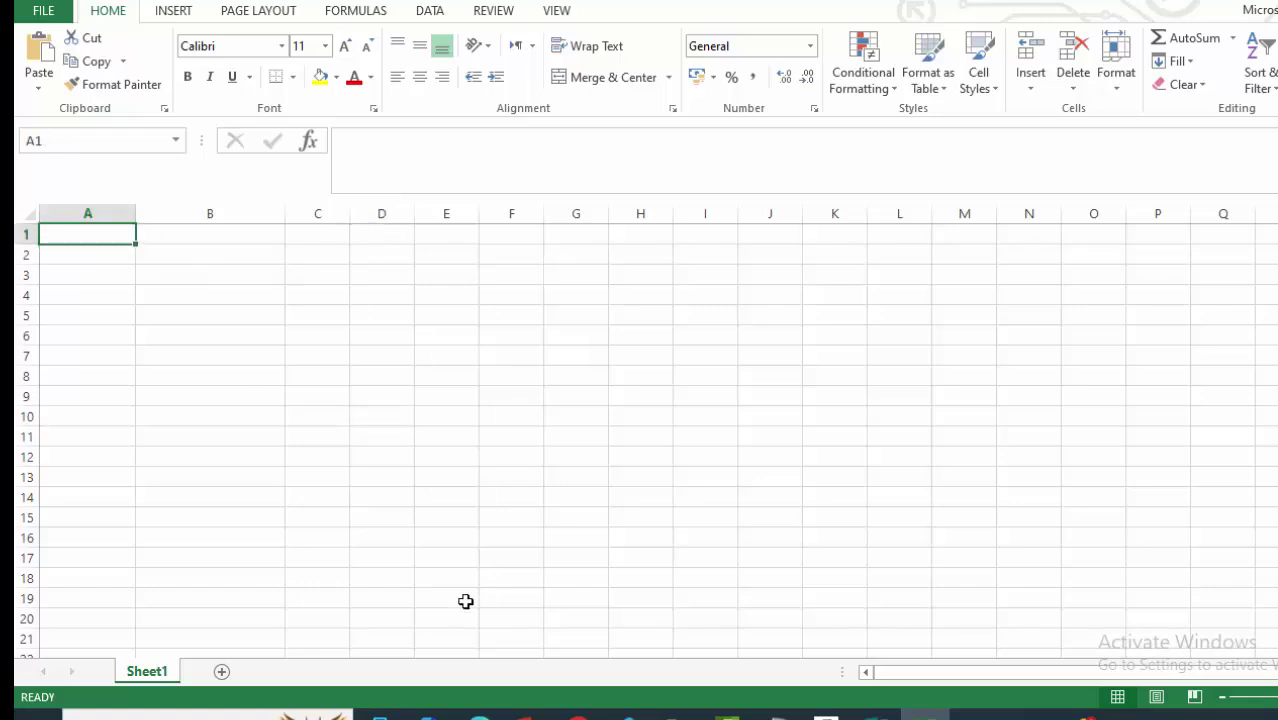
{"action": "type", "text": "Name"}
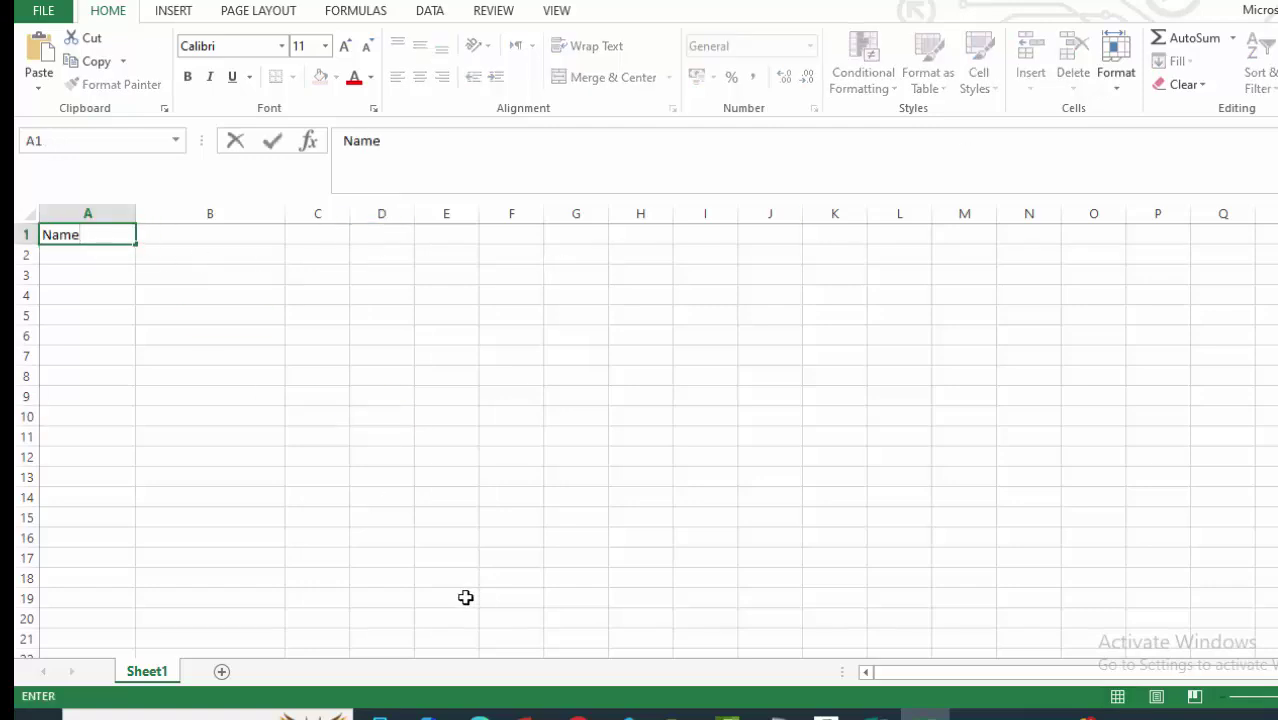
{"action": "left_click", "coordinate": [486, 468]}
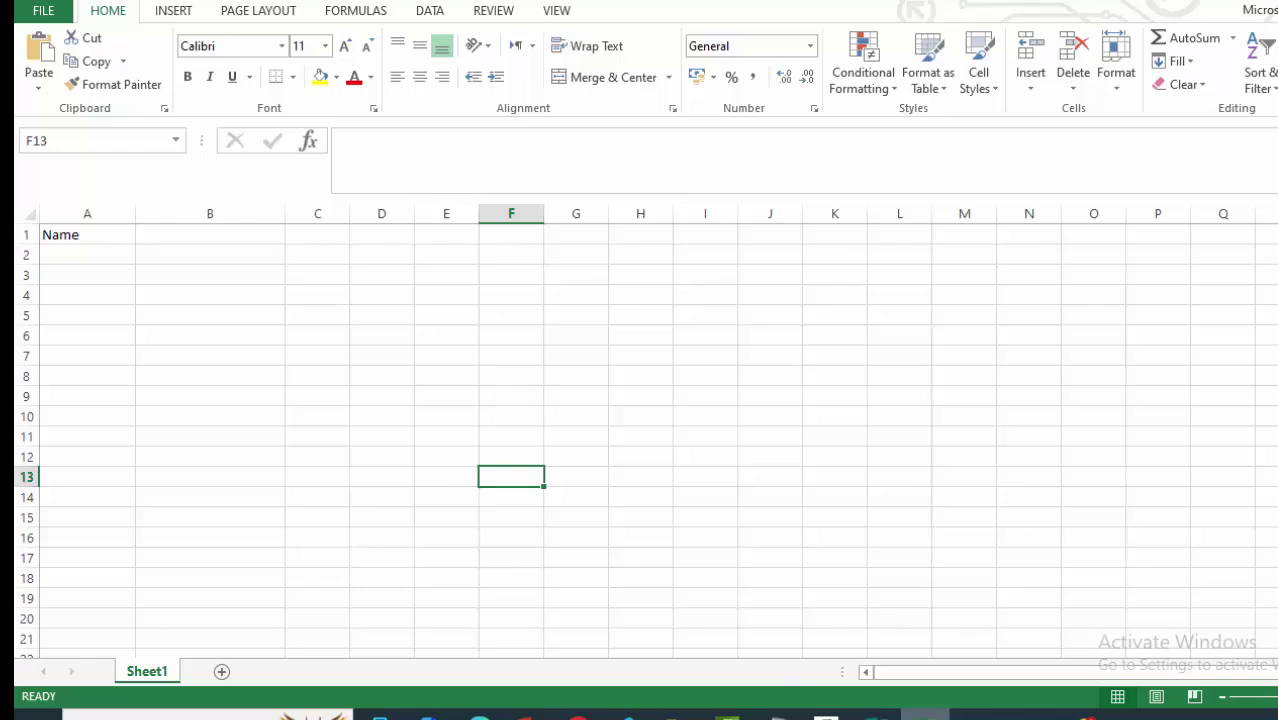
{"action": "left_click", "coordinate": [876, 712]}
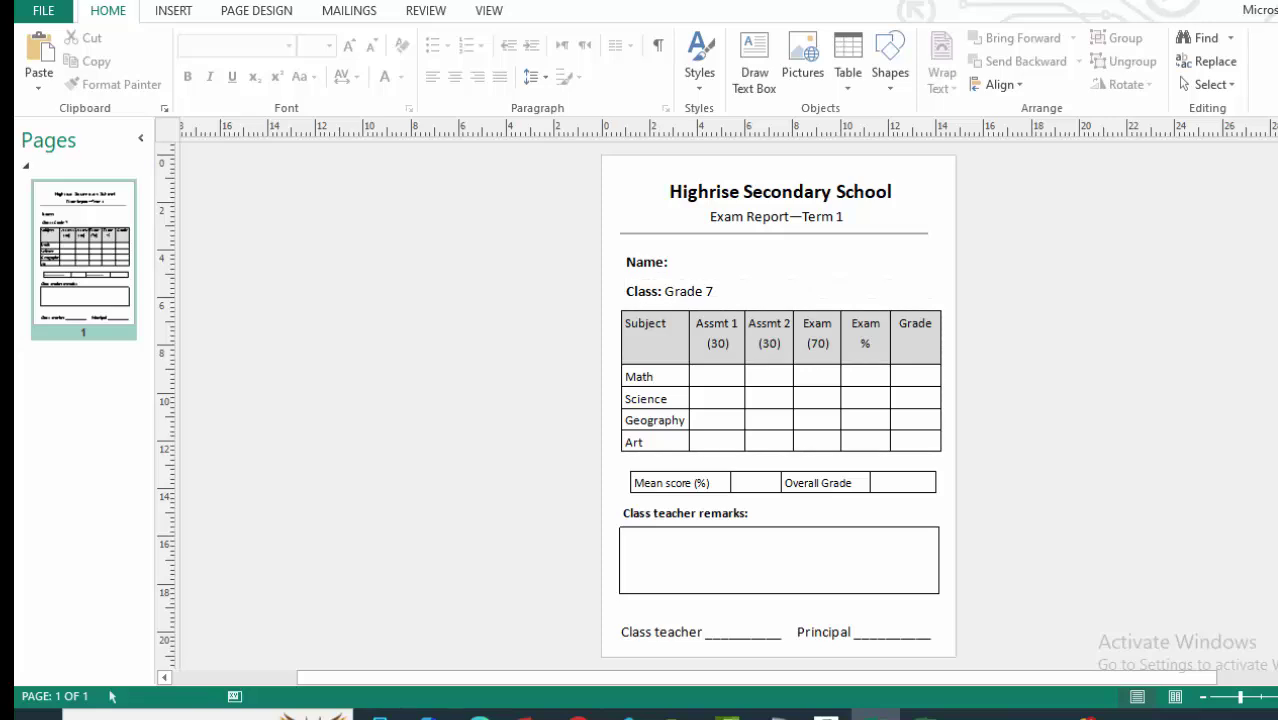
{"action": "key", "text": "alt+Tab"}
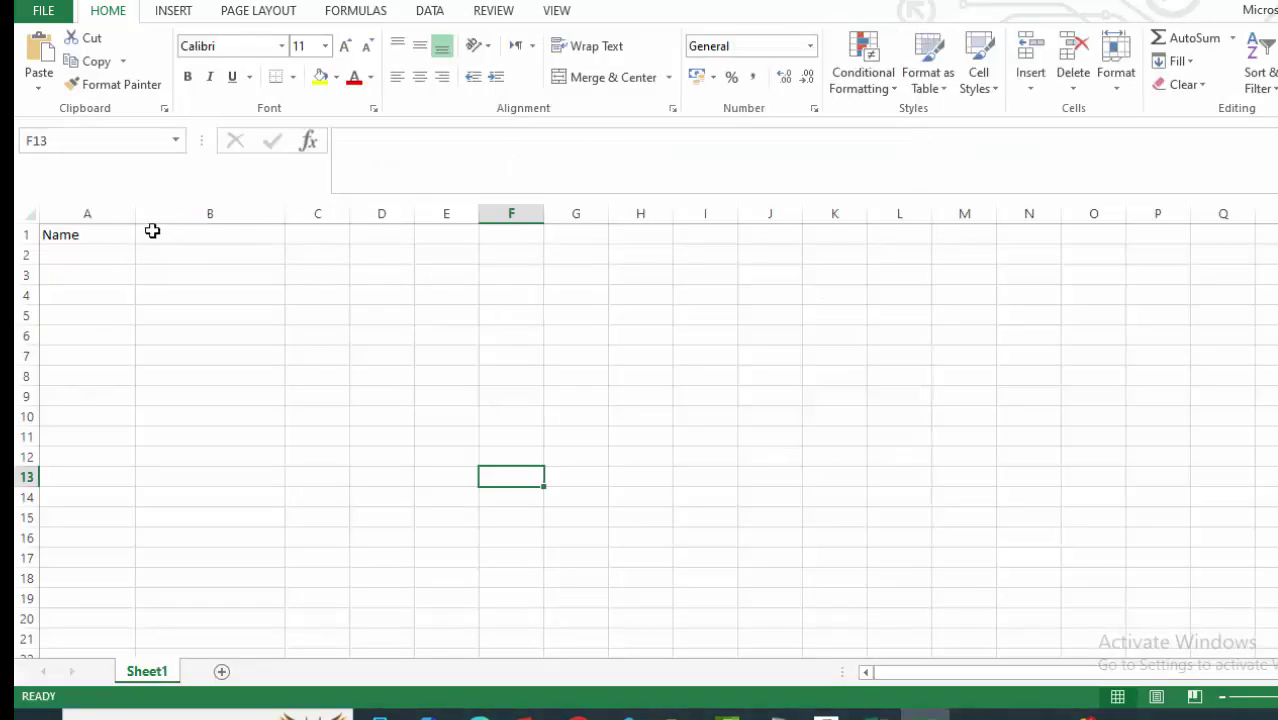
Enter Class in B1 and adjust the widths of columns A and B.
{"action": "left_click_drag", "start_coordinate": [138, 213], "coordinate": [126, 209]}
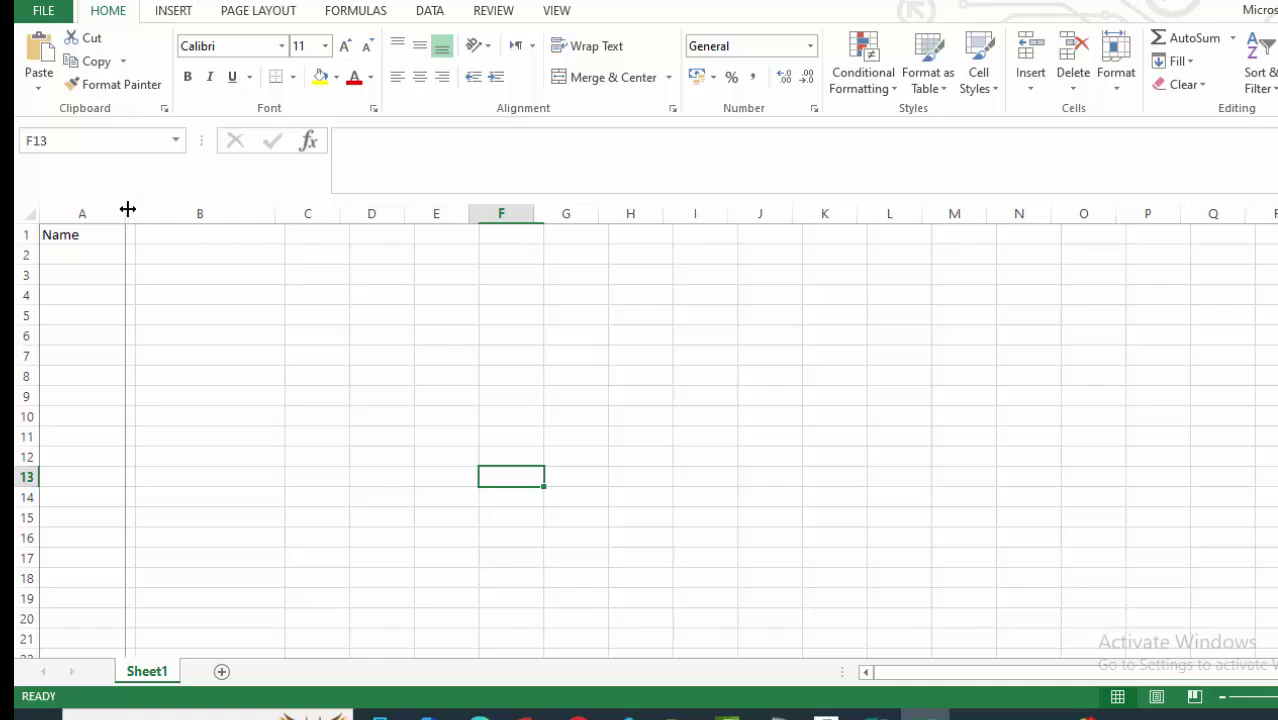
{"action": "left_click_drag", "start_coordinate": [275, 210], "coordinate": [246, 209]}
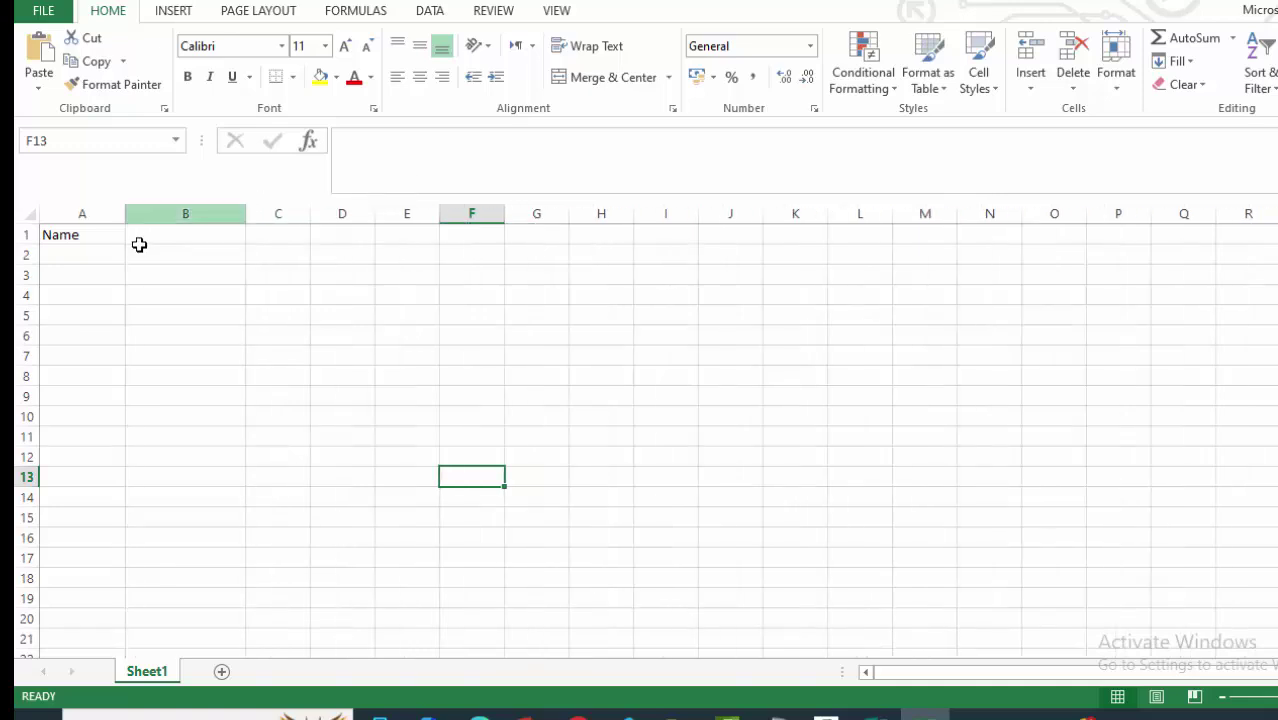
{"action": "left_click", "coordinate": [146, 238]}
{"action": "type", "text": "C"}
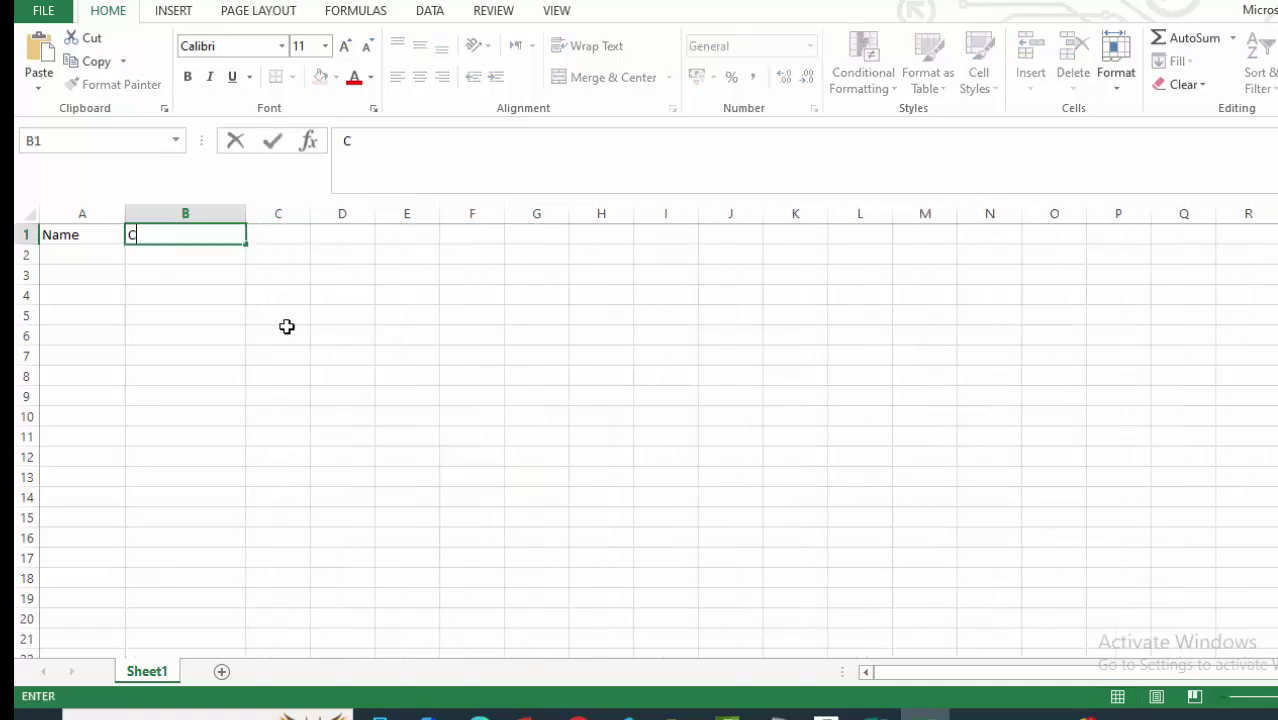
{"action": "type", "text": "lass"}
{"action": "left_click", "coordinate": [350, 316]}
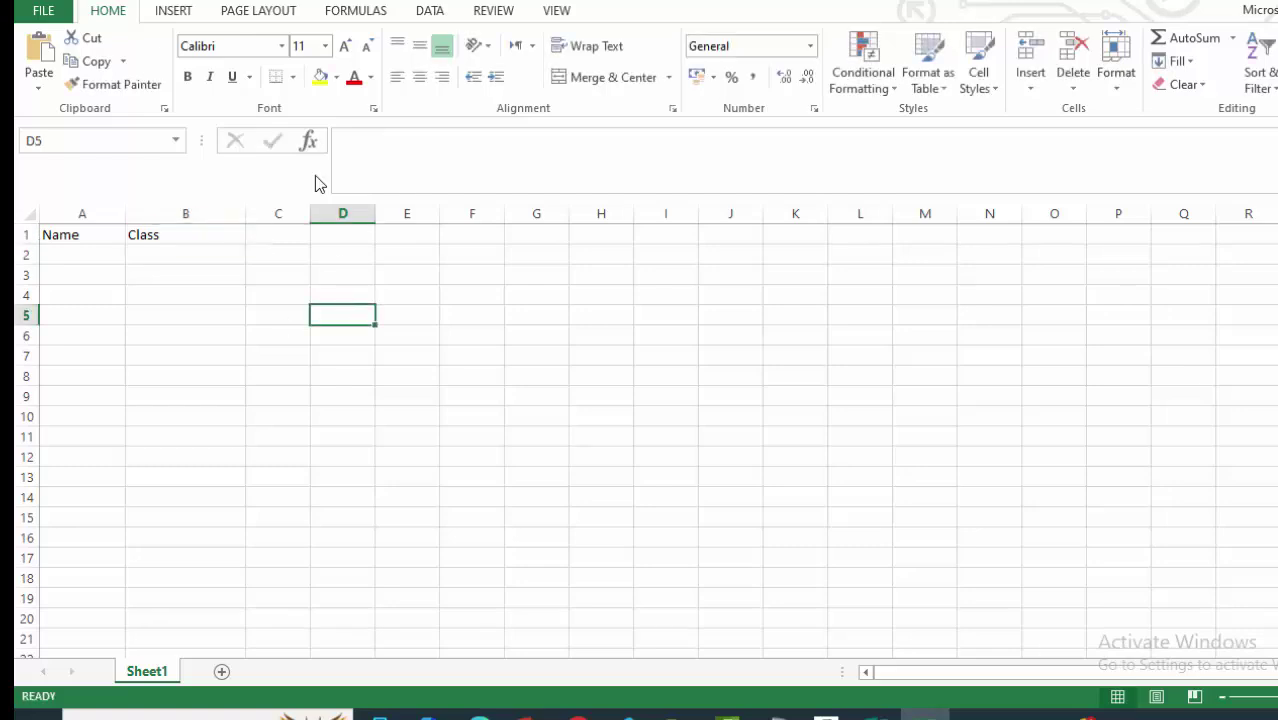
{"action": "left_click_drag", "start_coordinate": [246, 206], "coordinate": [302, 213]}
{"action": "left_click", "coordinate": [488, 348]}
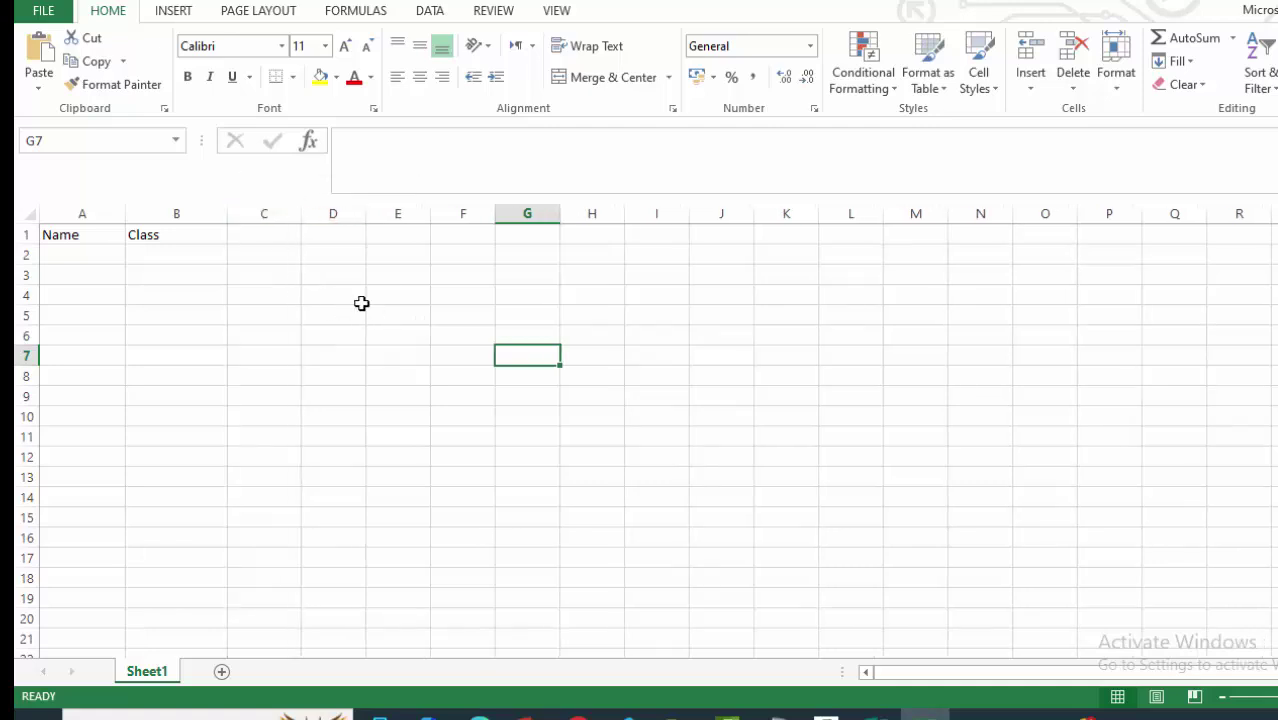
{"action": "left_click", "coordinate": [876, 716]}
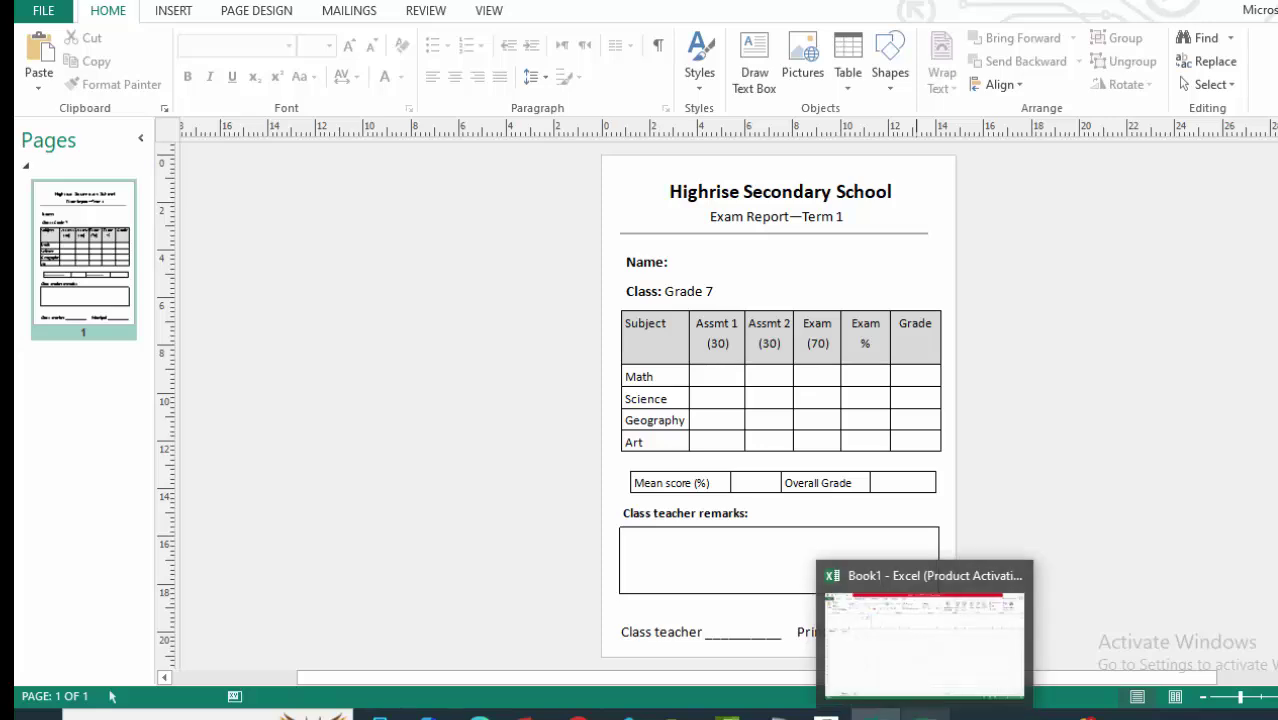
Enter Math_Assmt1_30 in C1 and widen column C to fit it.
{"action": "left_click", "coordinate": [925, 712]}
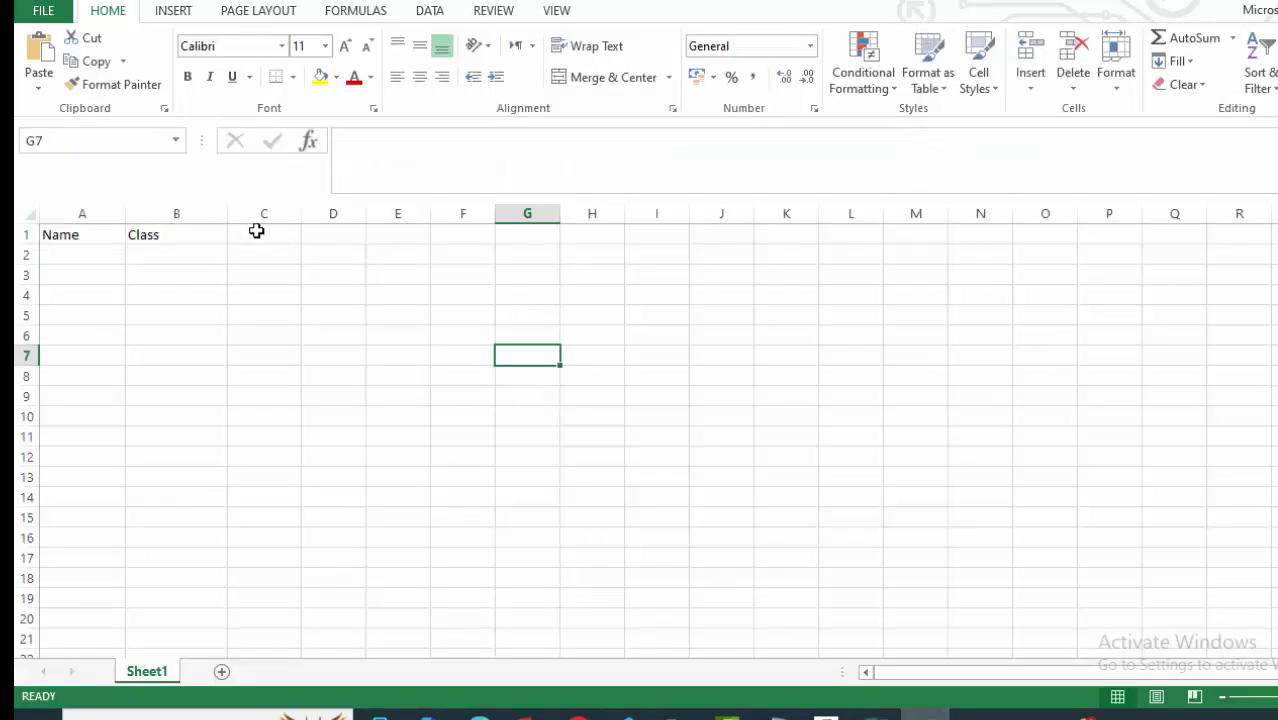
{"action": "left_click", "coordinate": [234, 234]}
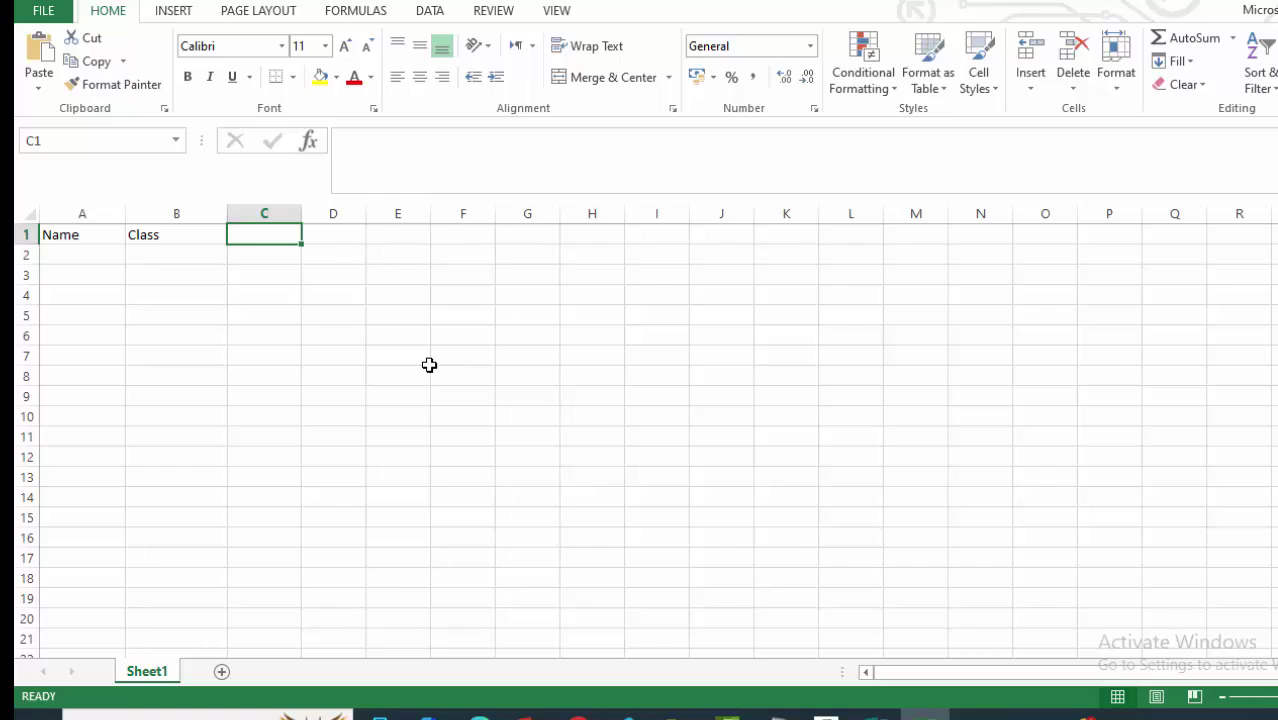
{"action": "type", "text": "Math_Assmt1_30"}
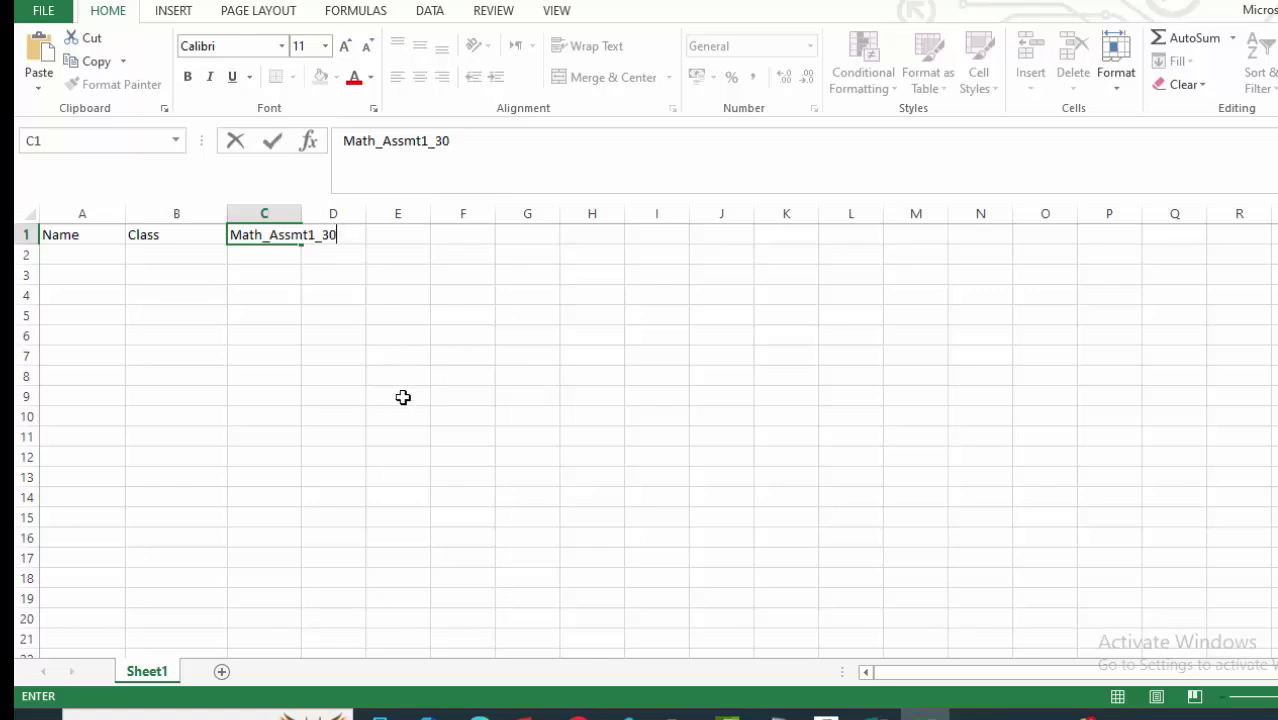
{"action": "left_click", "coordinate": [401, 396]}
{"action": "left_click_drag", "start_coordinate": [299, 213], "coordinate": [352, 213]}
{"action": "left_click", "coordinate": [300, 378]}
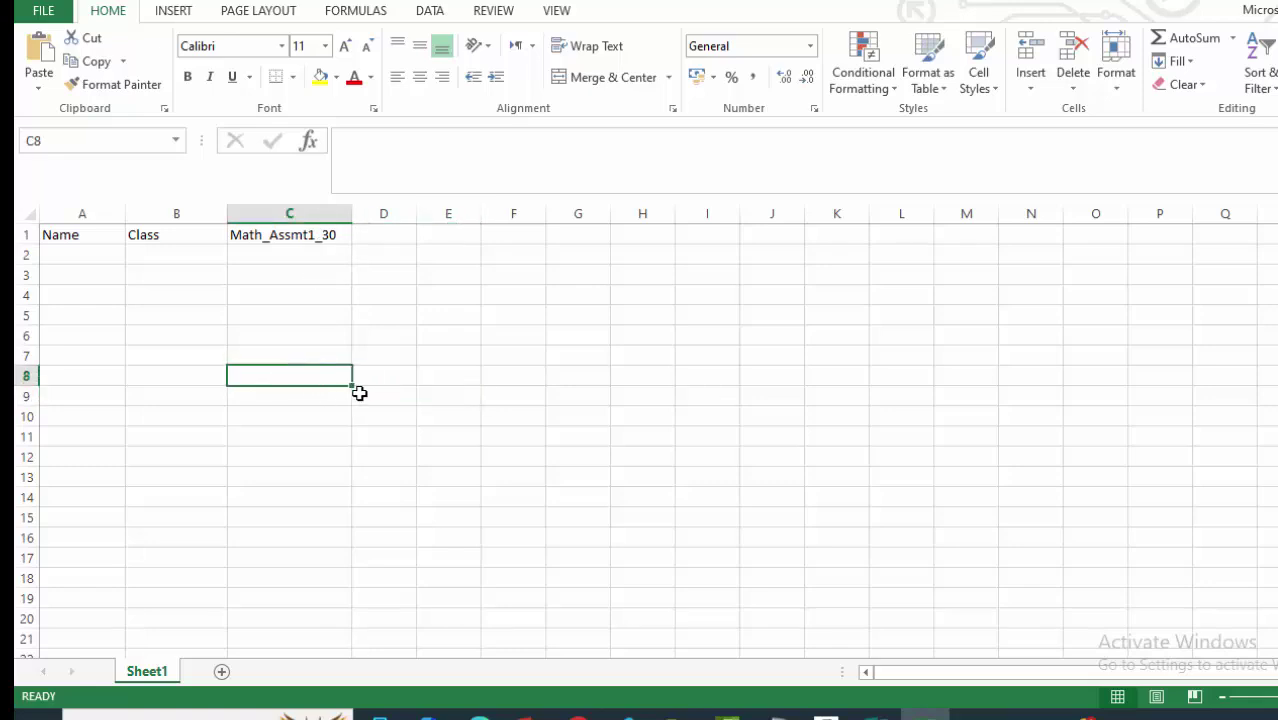
{"action": "left_click", "coordinate": [304, 321]}
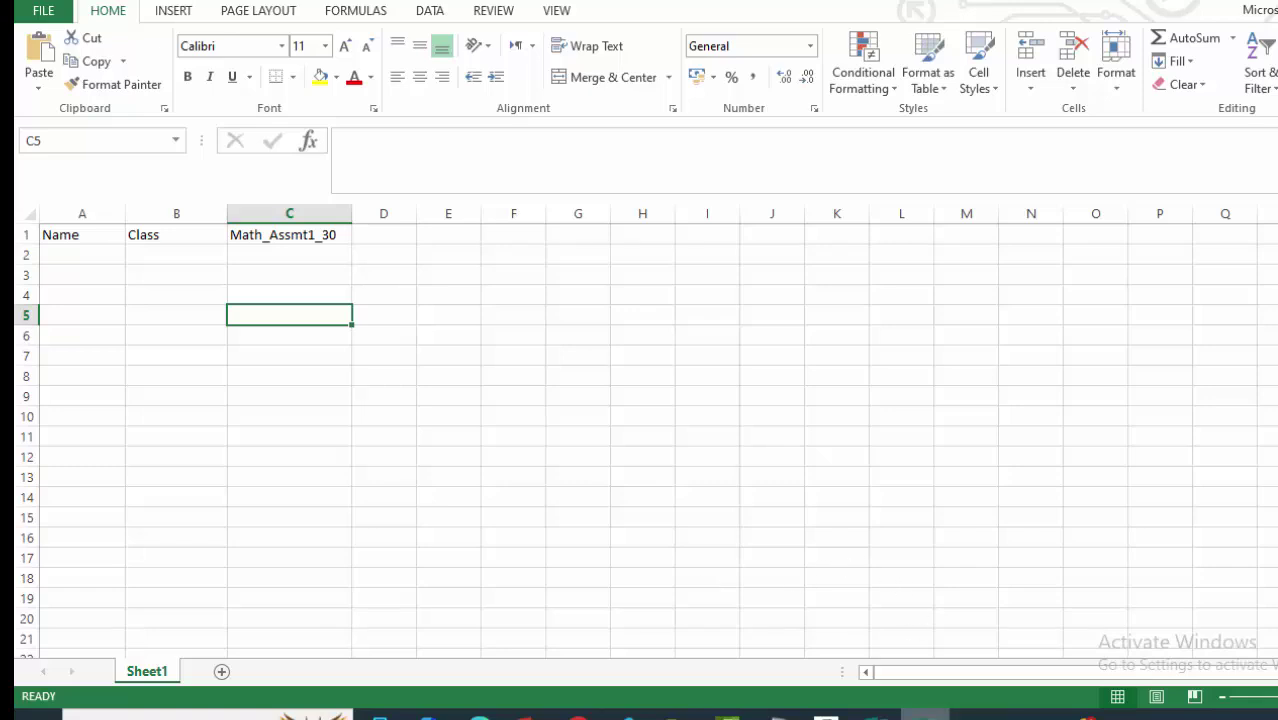
{"action": "left_click", "coordinate": [876, 713]}
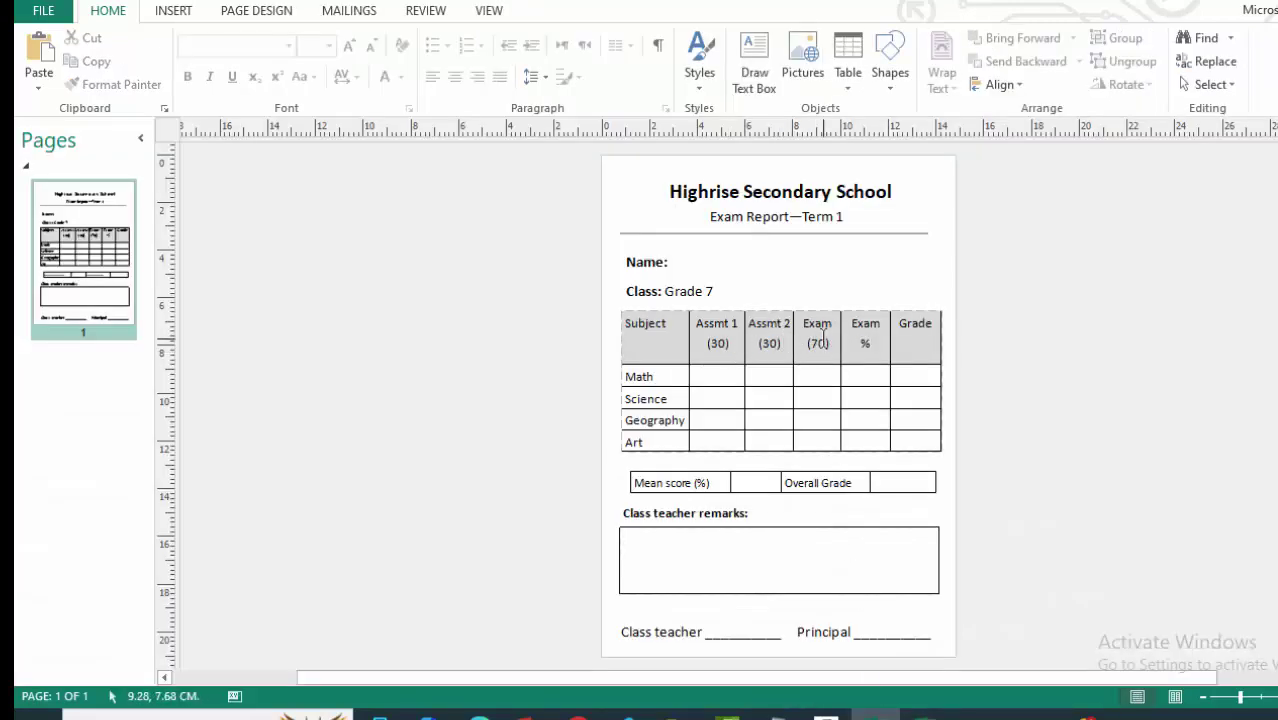
{"action": "left_click", "coordinate": [925, 713]}
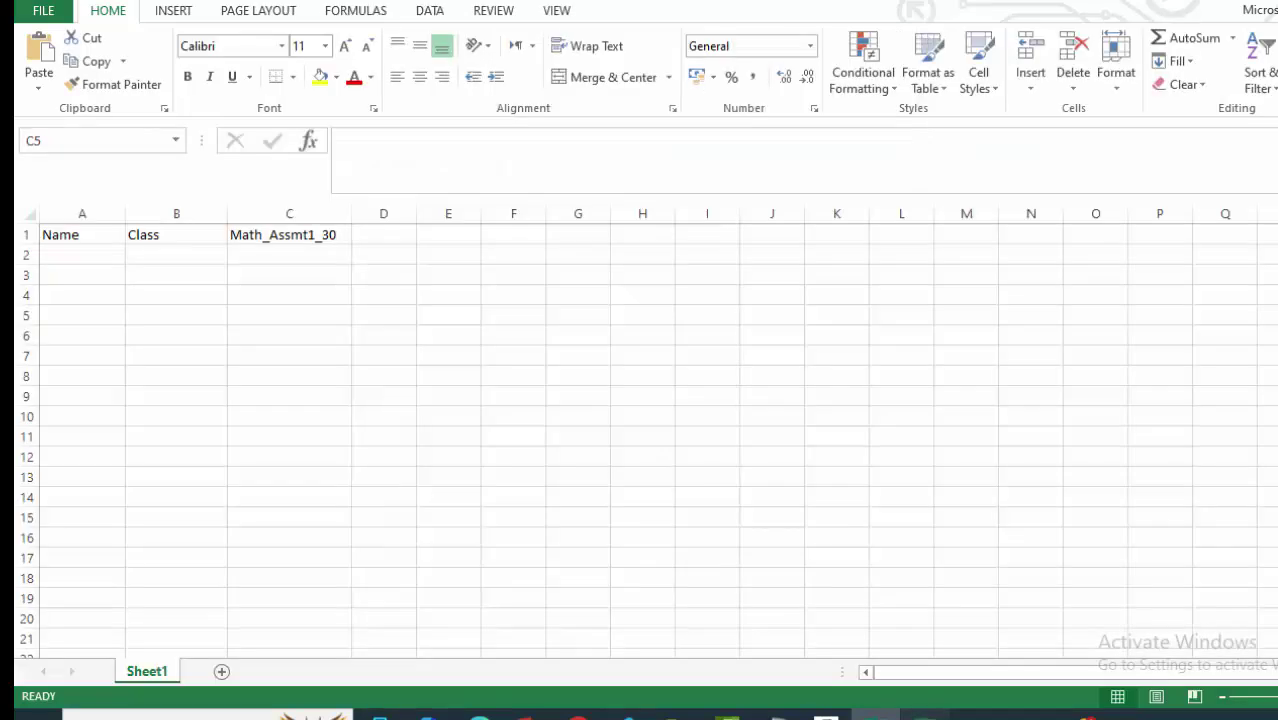
{"action": "left_click", "coordinate": [265, 243]}
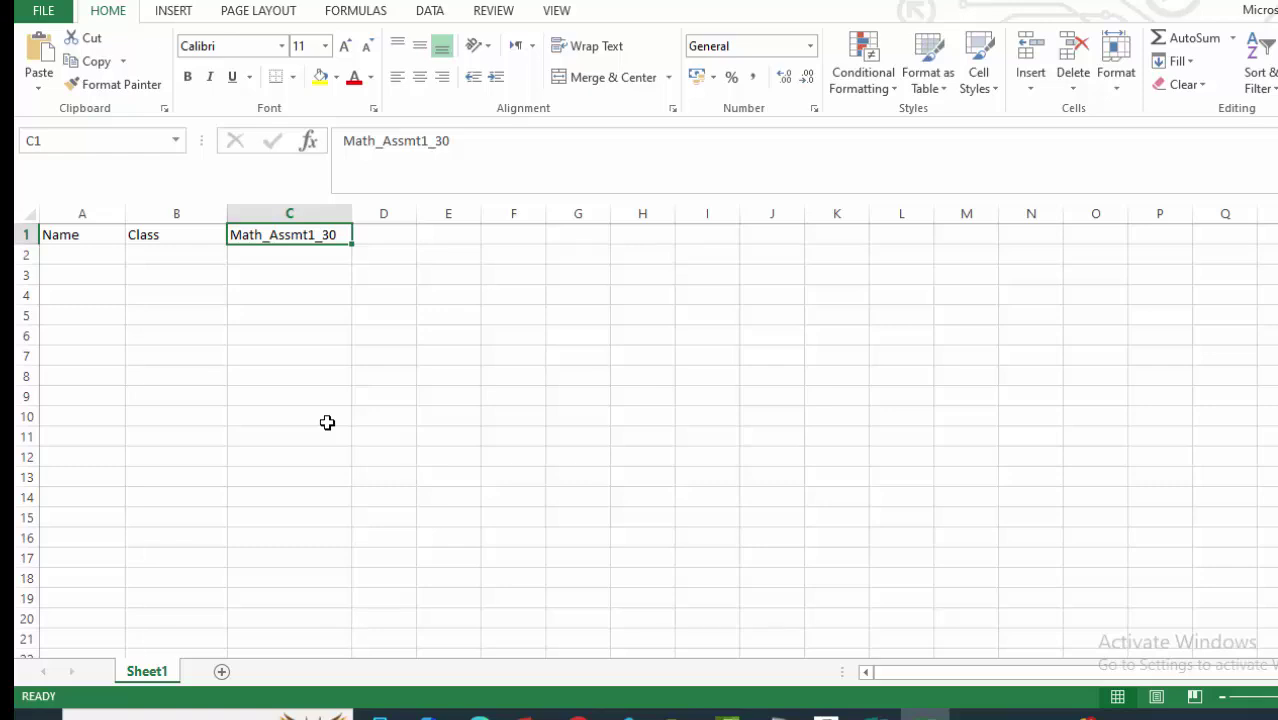
Copy the C1 header to D1, edit it to Math_Assmt2_30, and widen columns C and D.
{"action": "key", "text": "ctrl+c"}
{"action": "left_click", "coordinate": [372, 236]}
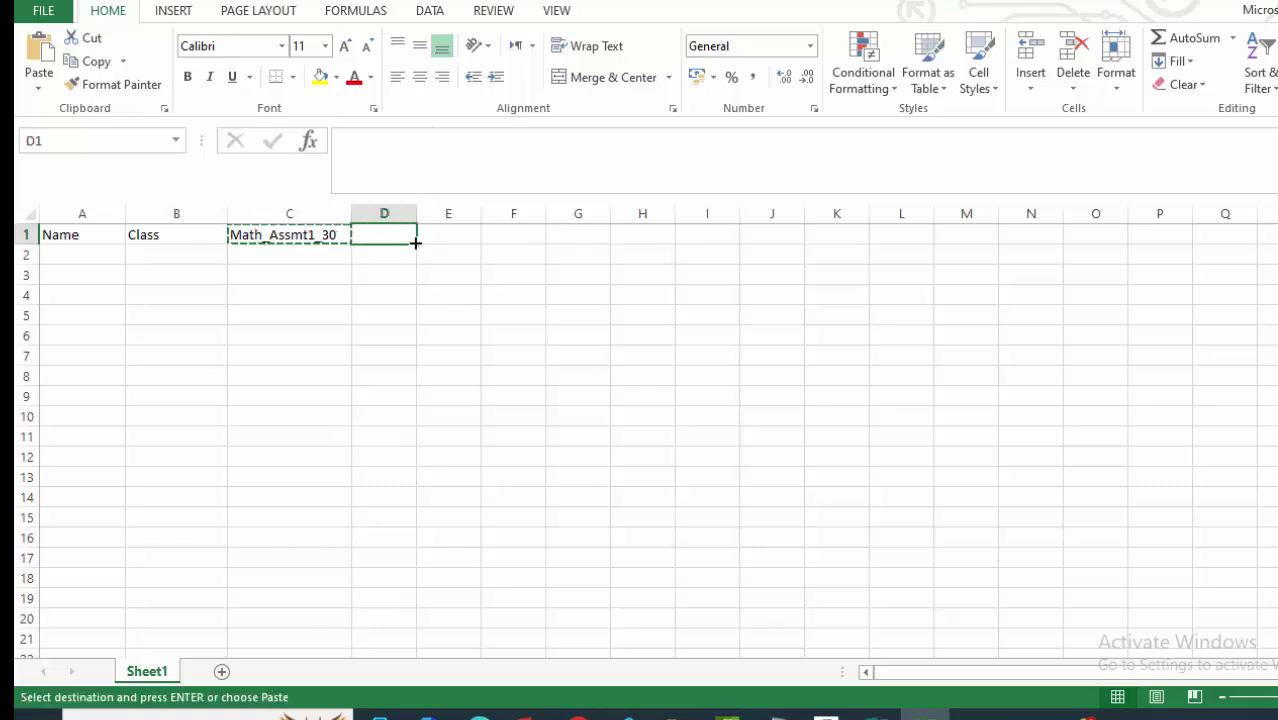
{"action": "key", "text": "ctrl+v"}
{"action": "left_click", "coordinate": [562, 318]}
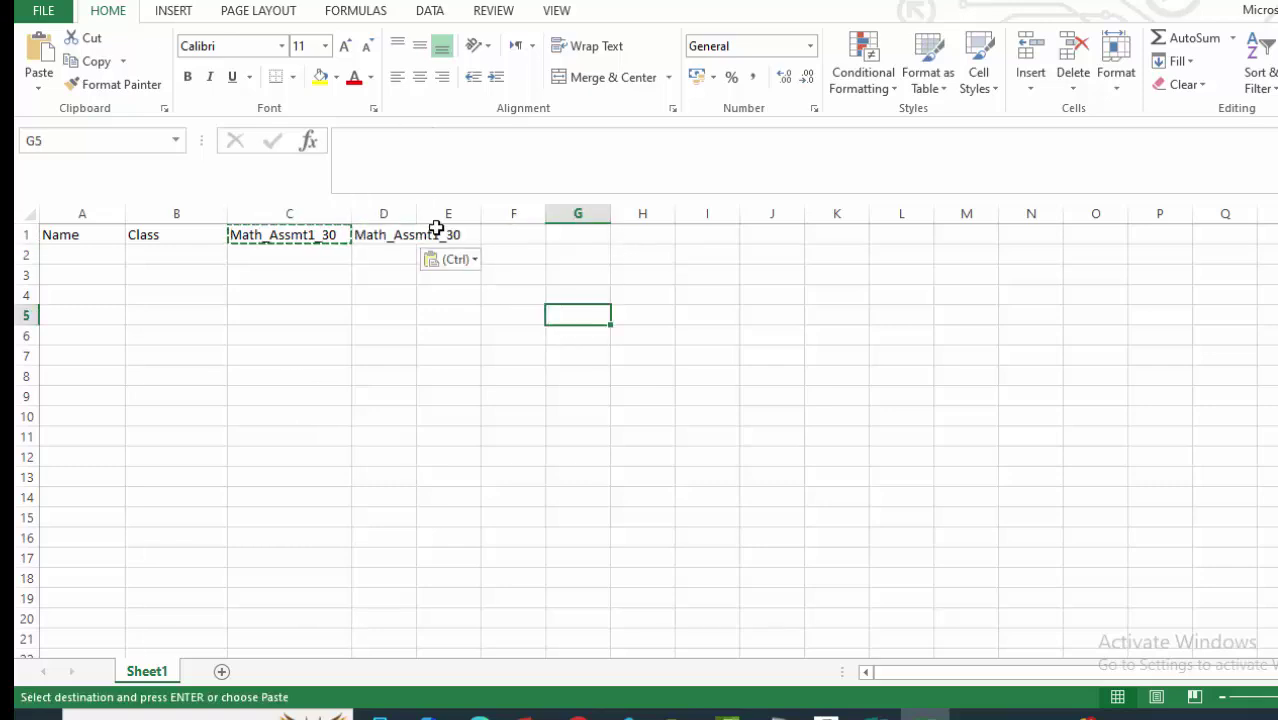
{"action": "left_click_drag", "start_coordinate": [414, 208], "coordinate": [449, 208]}
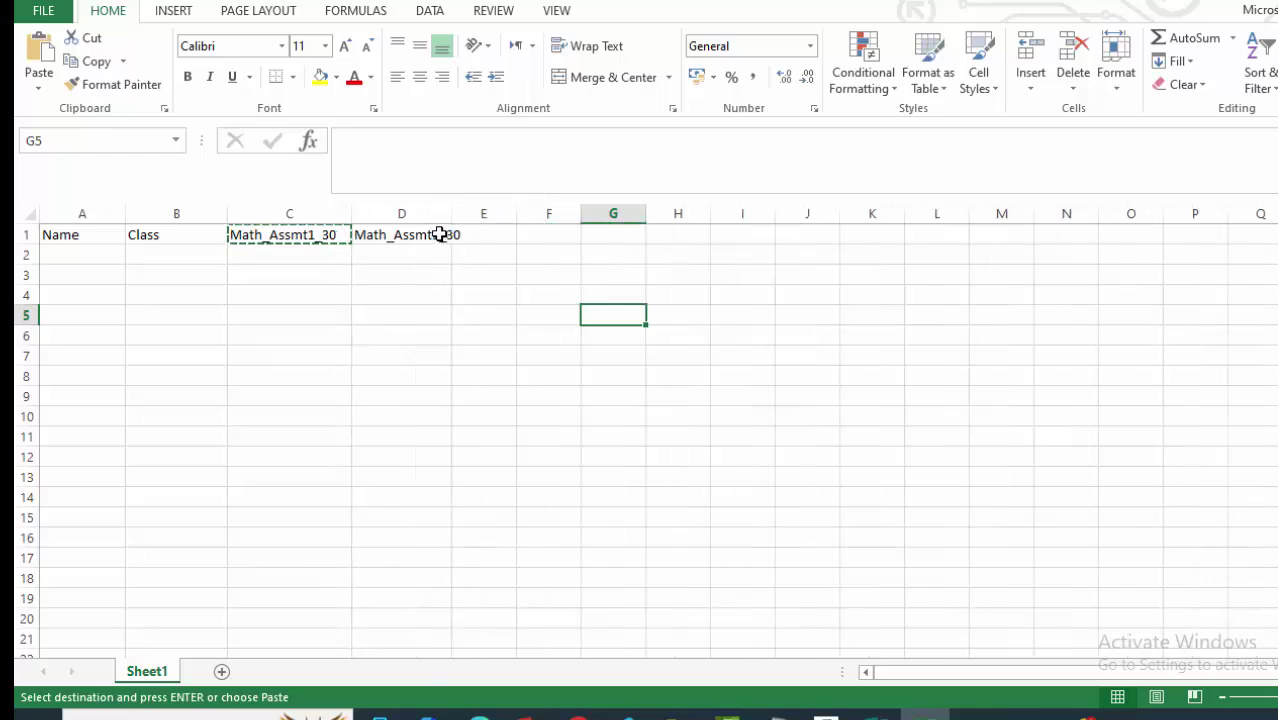
{"action": "double_click", "coordinate": [440, 234]}
{"action": "key", "text": "BackSpace"}
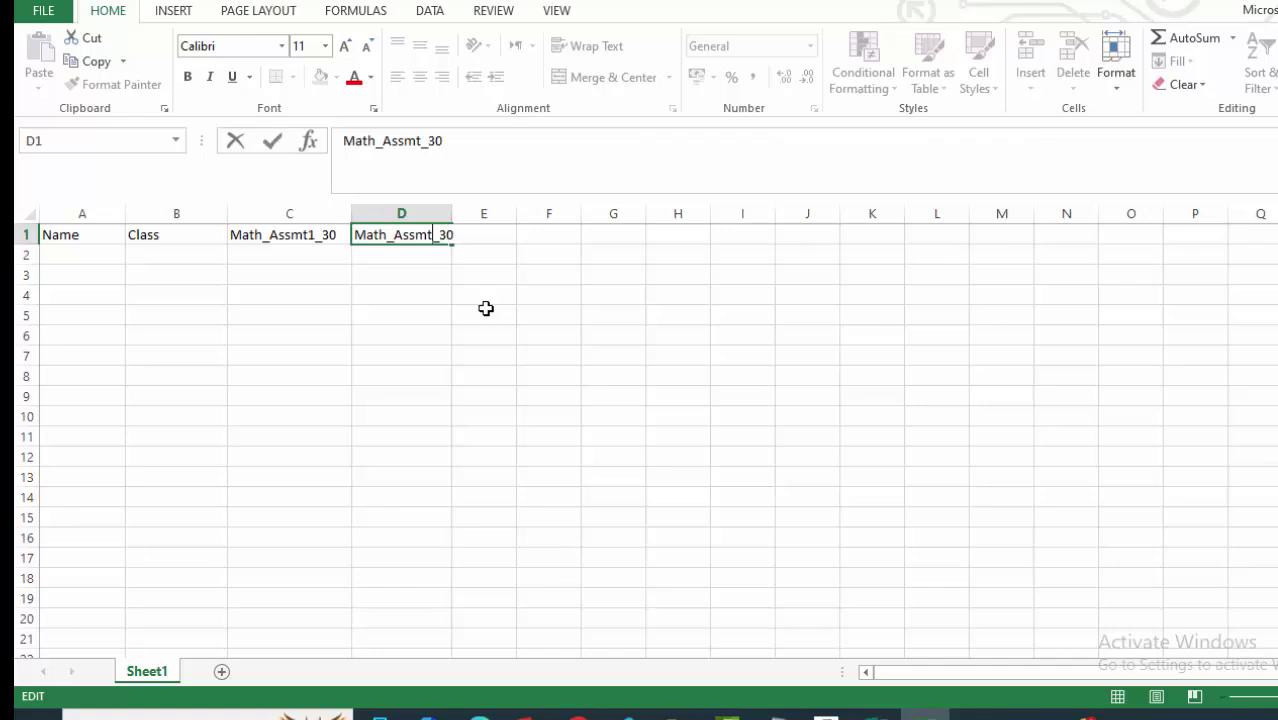
{"action": "type", "text": "2"}
{"action": "left_click", "coordinate": [481, 314]}
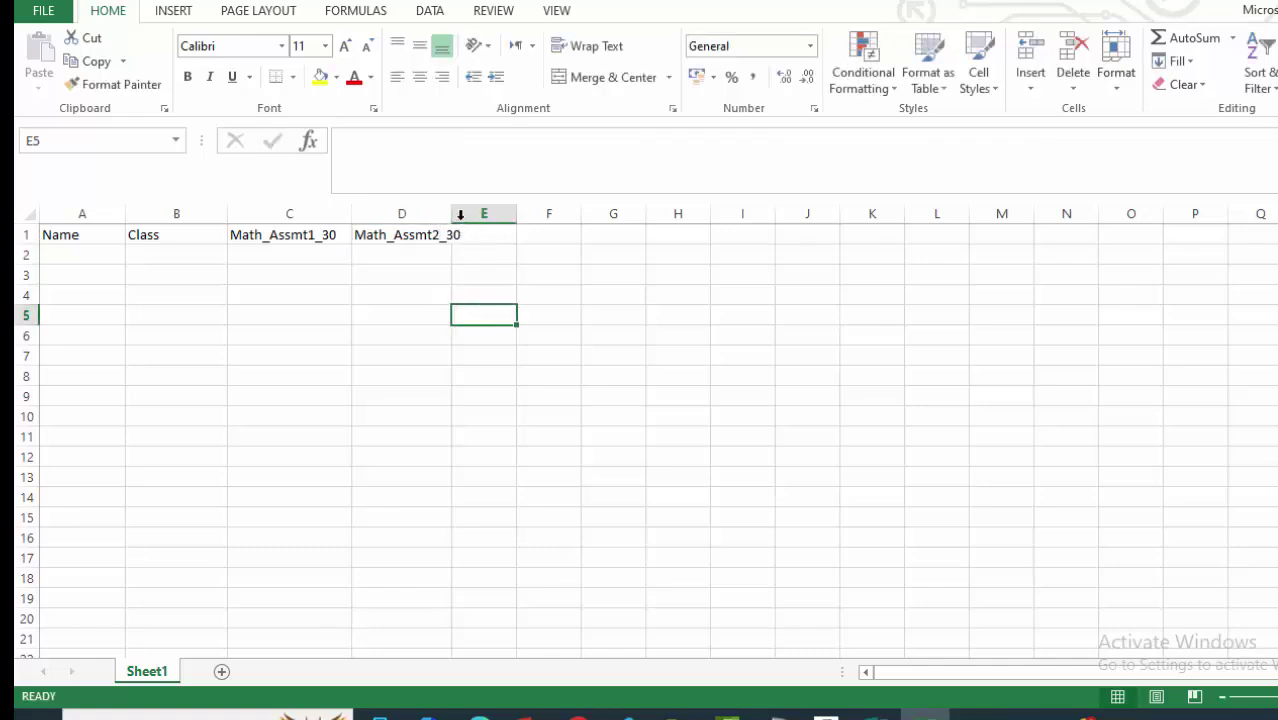
{"action": "left_click_drag", "start_coordinate": [452, 213], "coordinate": [471, 207]}
{"action": "left_click", "coordinate": [472, 400]}
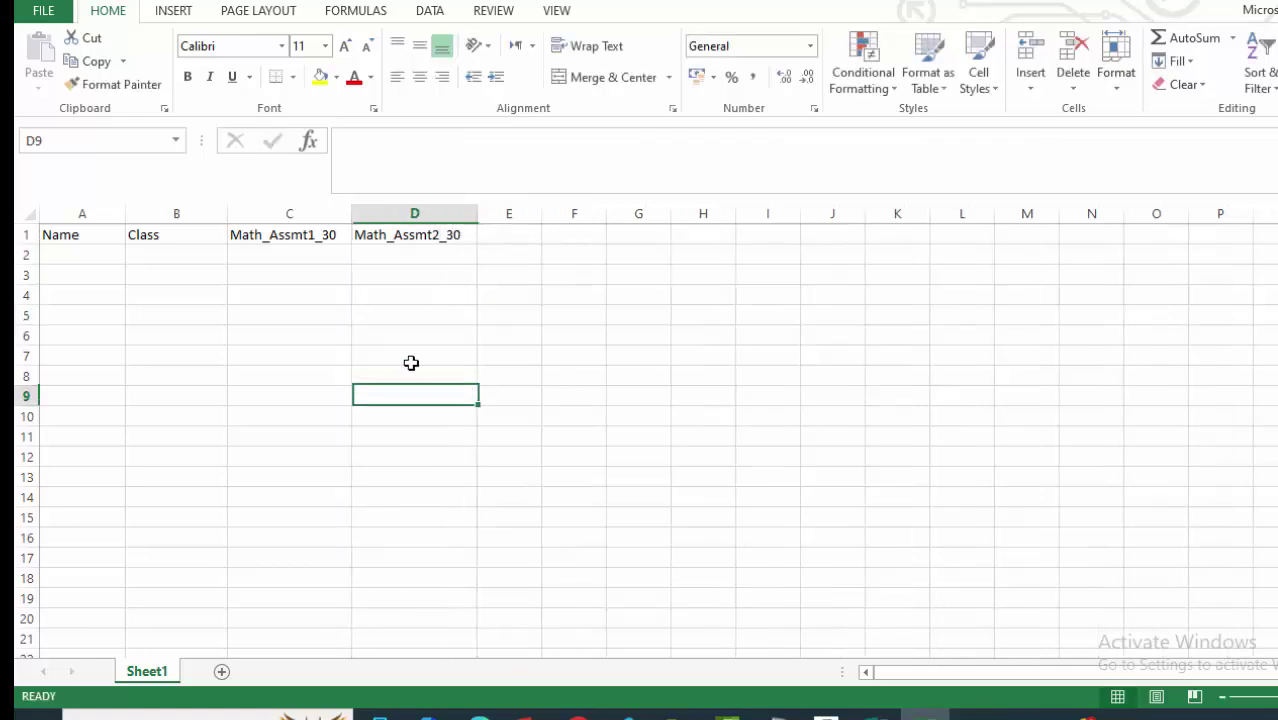
{"action": "left_click_drag", "start_coordinate": [350, 208], "coordinate": [365, 208]}
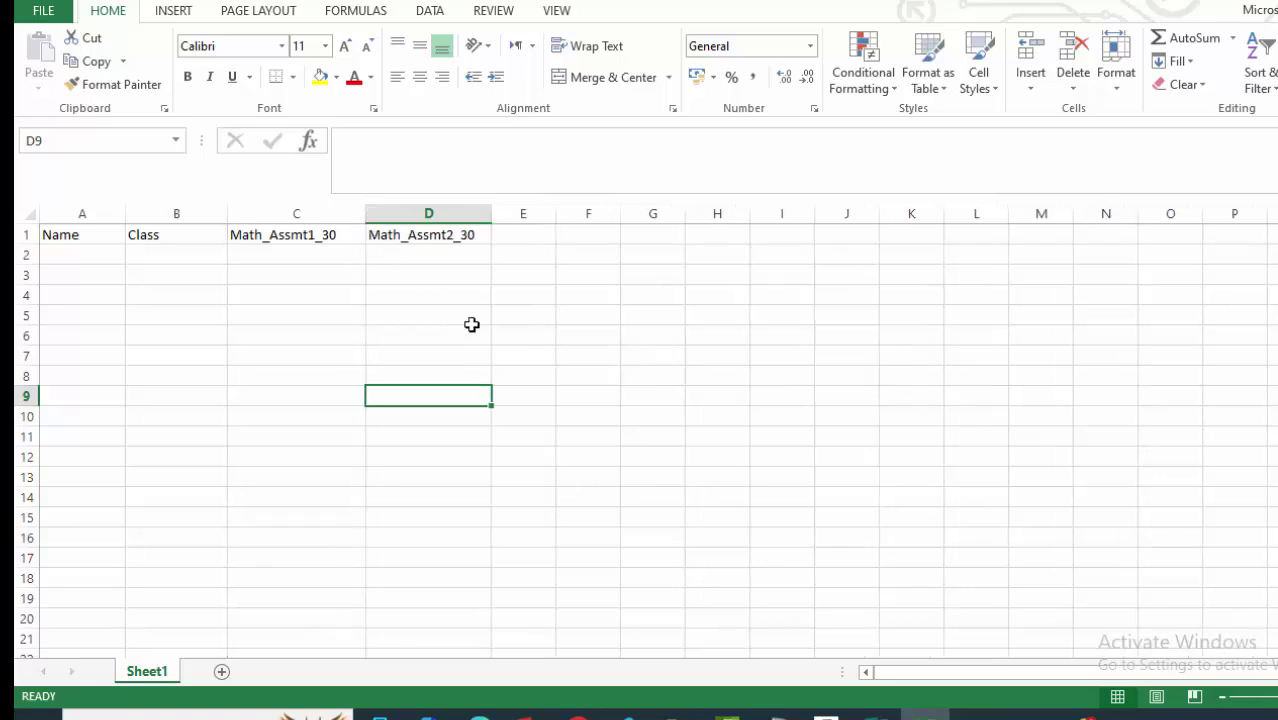
{"action": "left_click", "coordinate": [568, 330]}
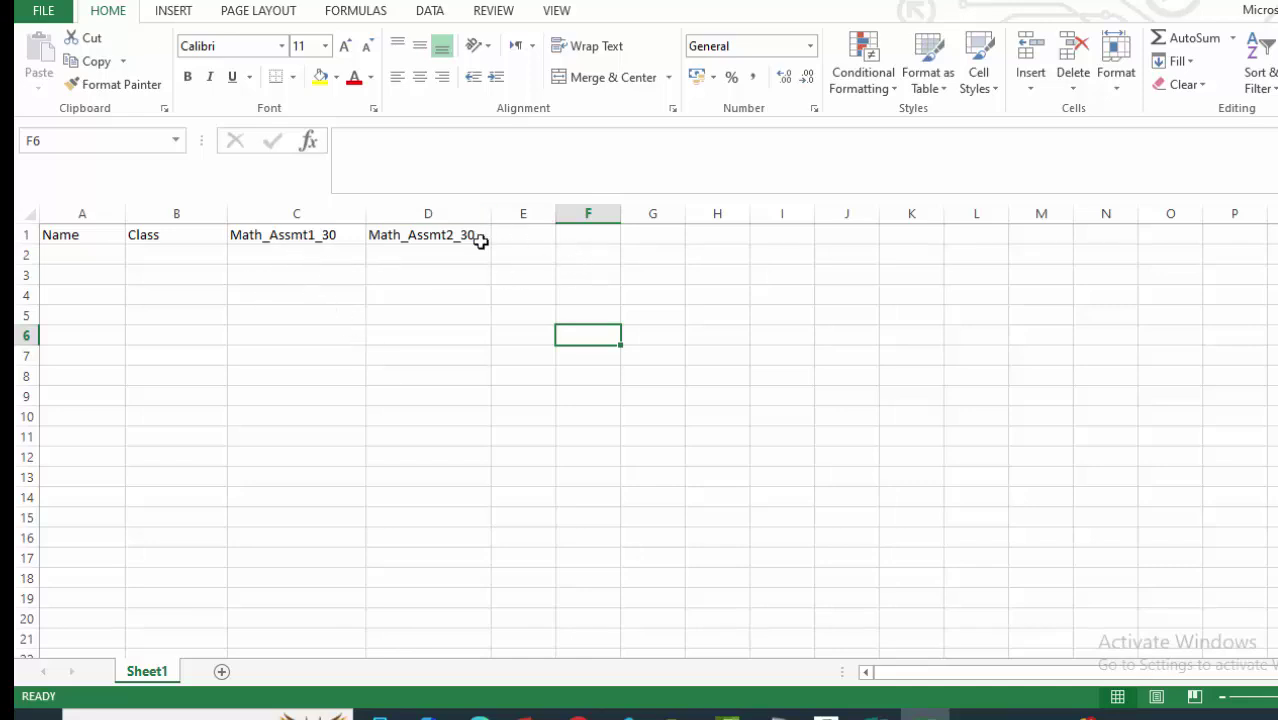
Copy the D1 header to E1, edit it to Math_Exam_70, and widen column E.
{"action": "left_click", "coordinate": [442, 234]}
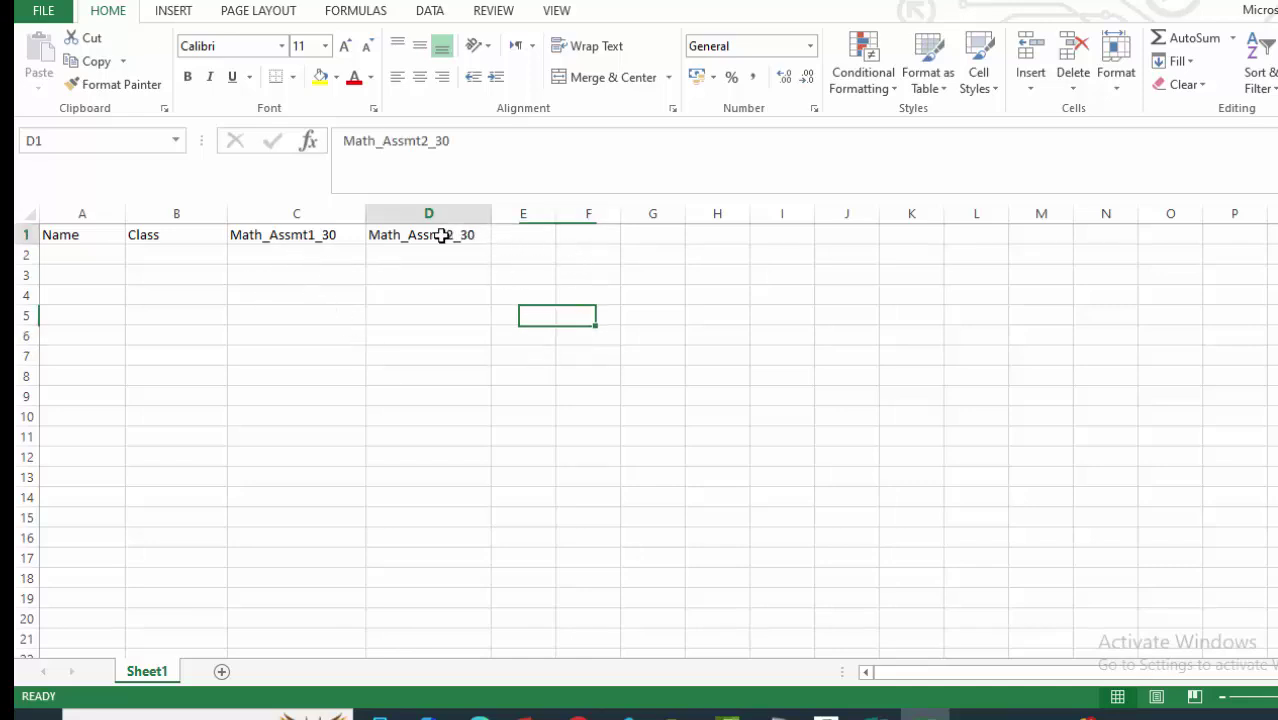
{"action": "key", "text": "ctrl+c"}
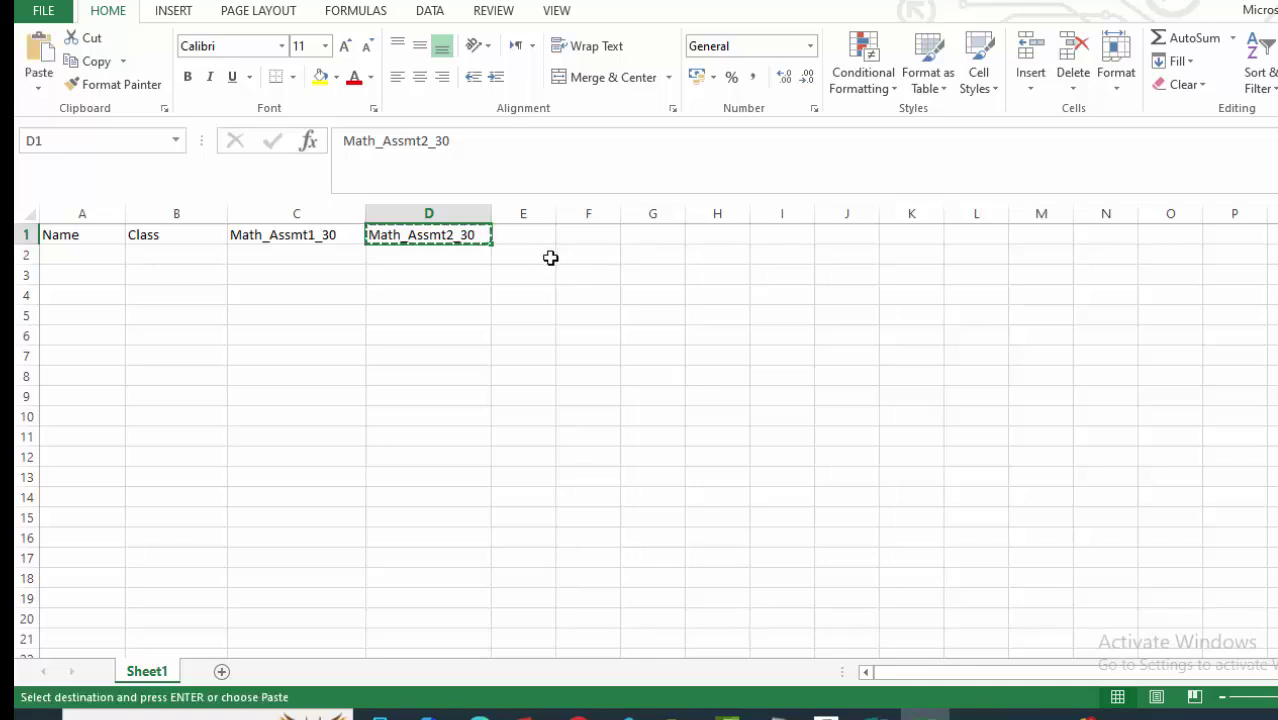
{"action": "left_click", "coordinate": [545, 234]}
{"action": "key", "text": "ctrl+v"}
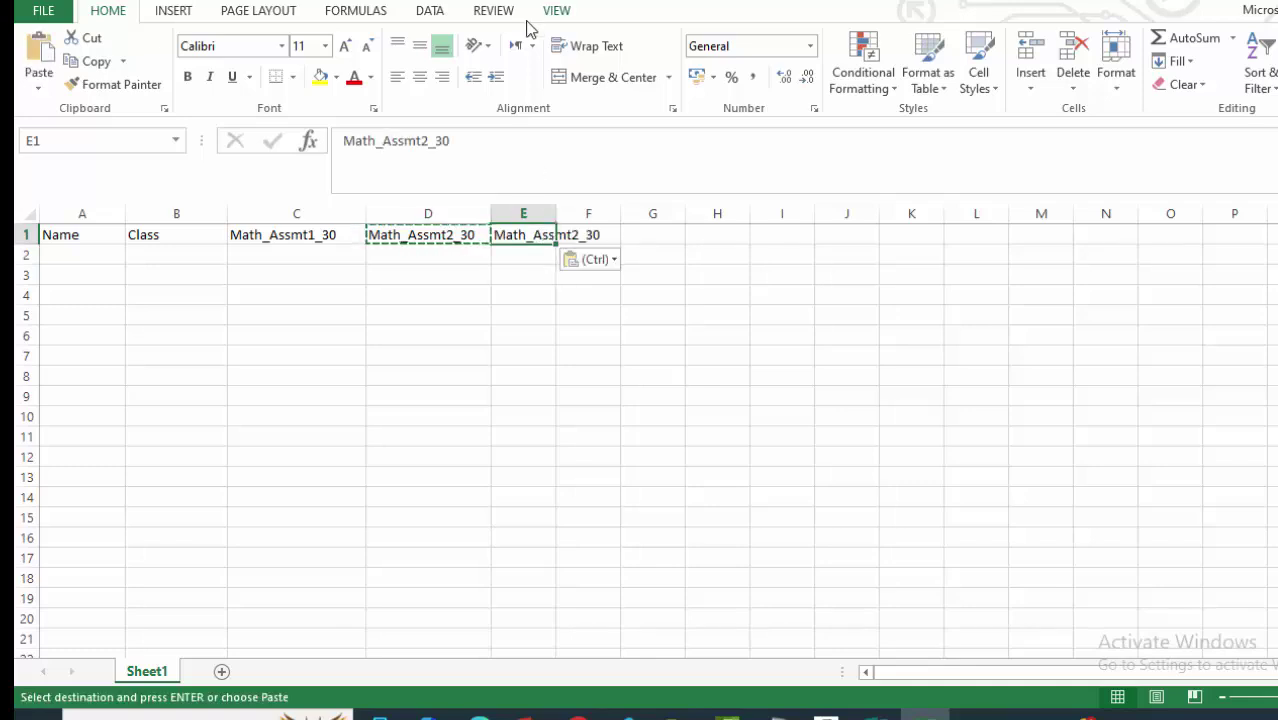
{"action": "left_click", "coordinate": [536, 418]}
{"action": "left_click_drag", "start_coordinate": [556, 214], "coordinate": [608, 214]}
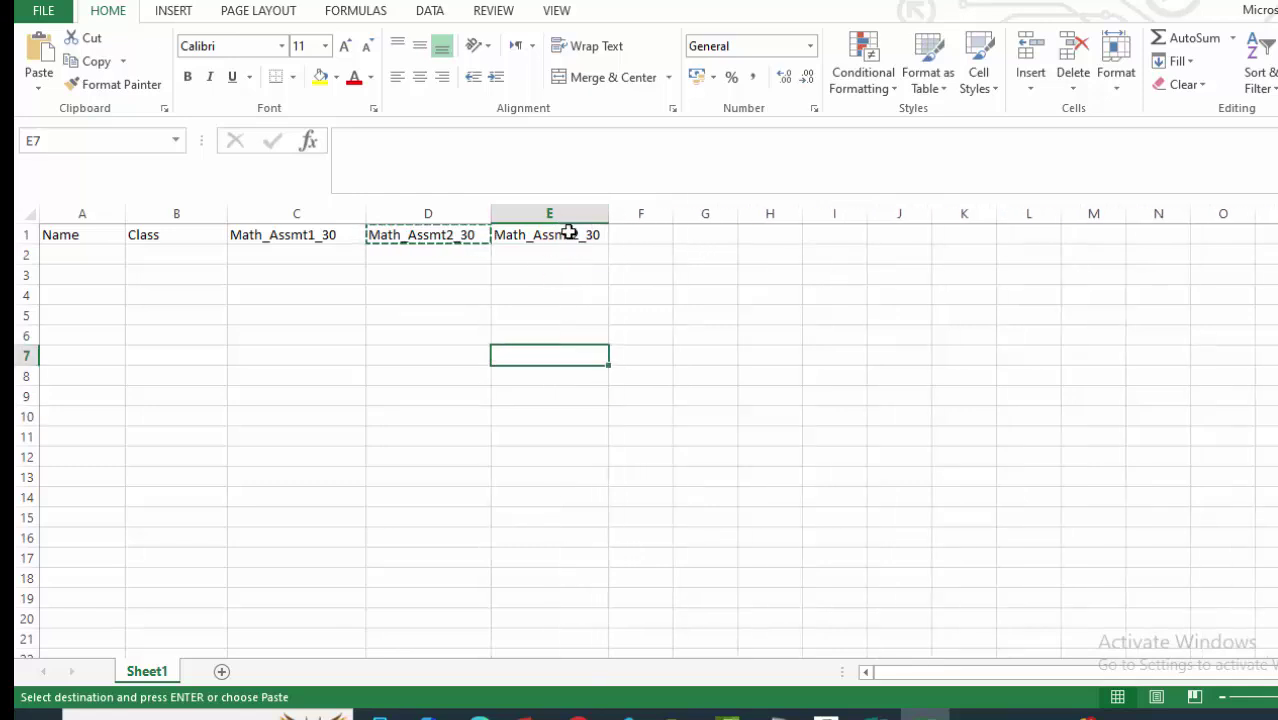
{"action": "left_click", "coordinate": [571, 234]}
{"action": "double_click", "coordinate": [571, 234]}
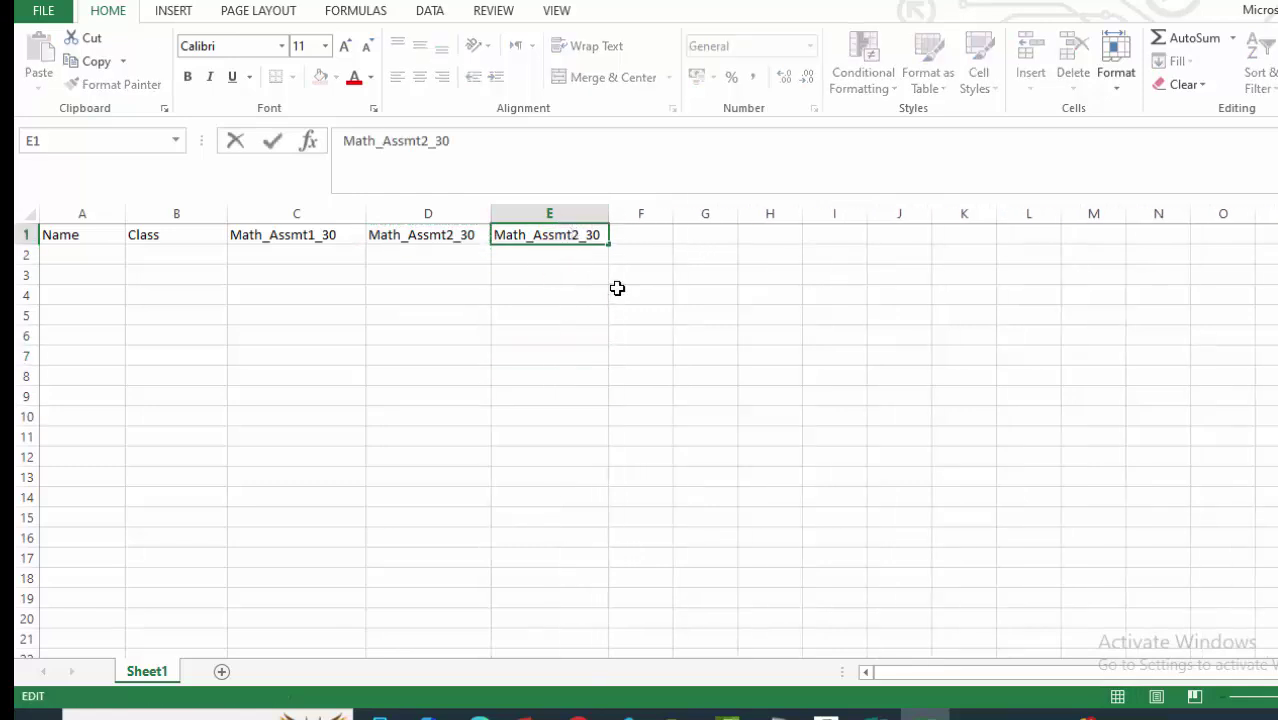
{"action": "key", "text": "BackSpace"}
{"action": "key", "text": "BackSpace"}
{"action": "key", "text": "BackSpace"}
{"action": "key", "text": "BackSpace"}
{"action": "key", "text": "BackSpace"}
{"action": "key", "text": "BackSpace"}
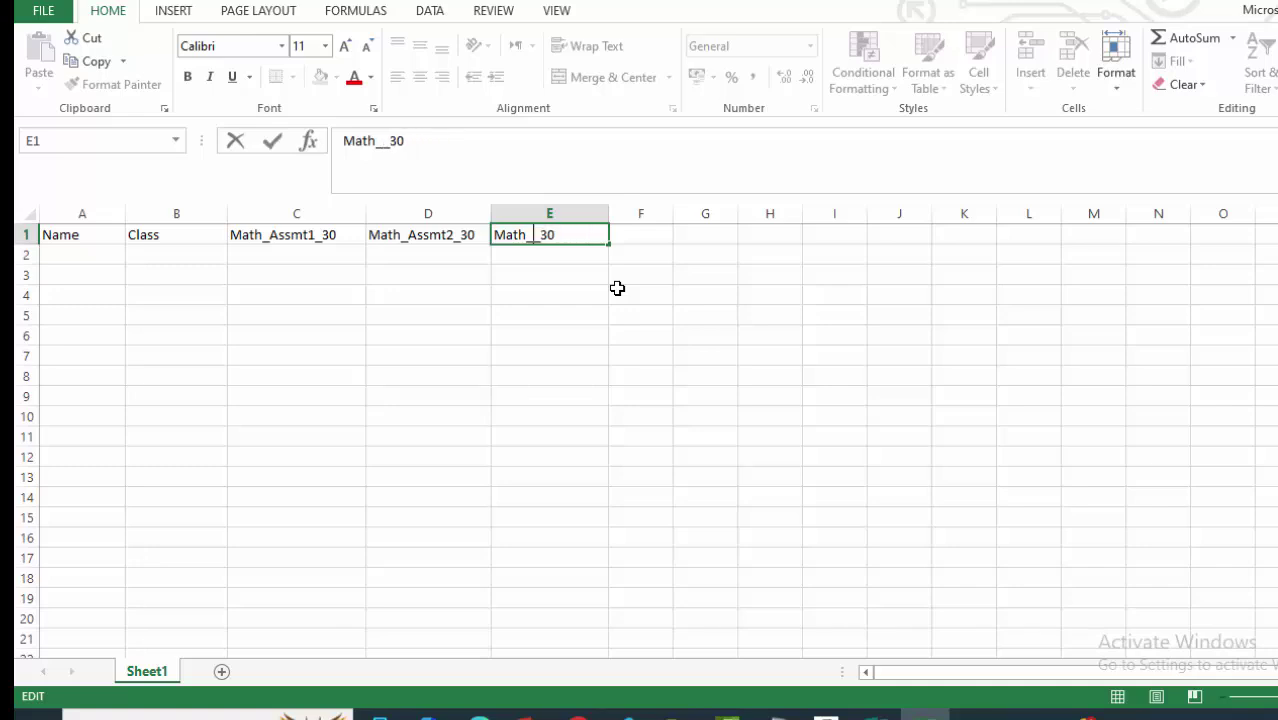
{"action": "type", "text": "Exam"}
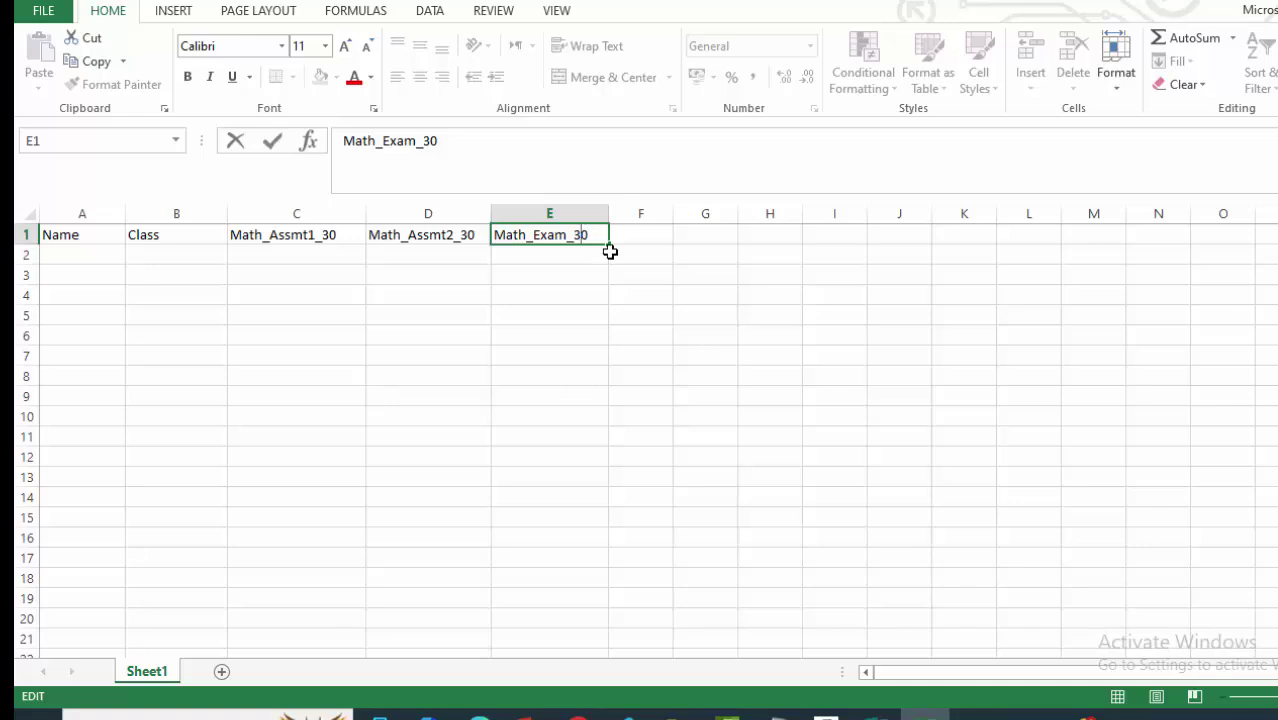
{"action": "left_click", "coordinate": [672, 347]}
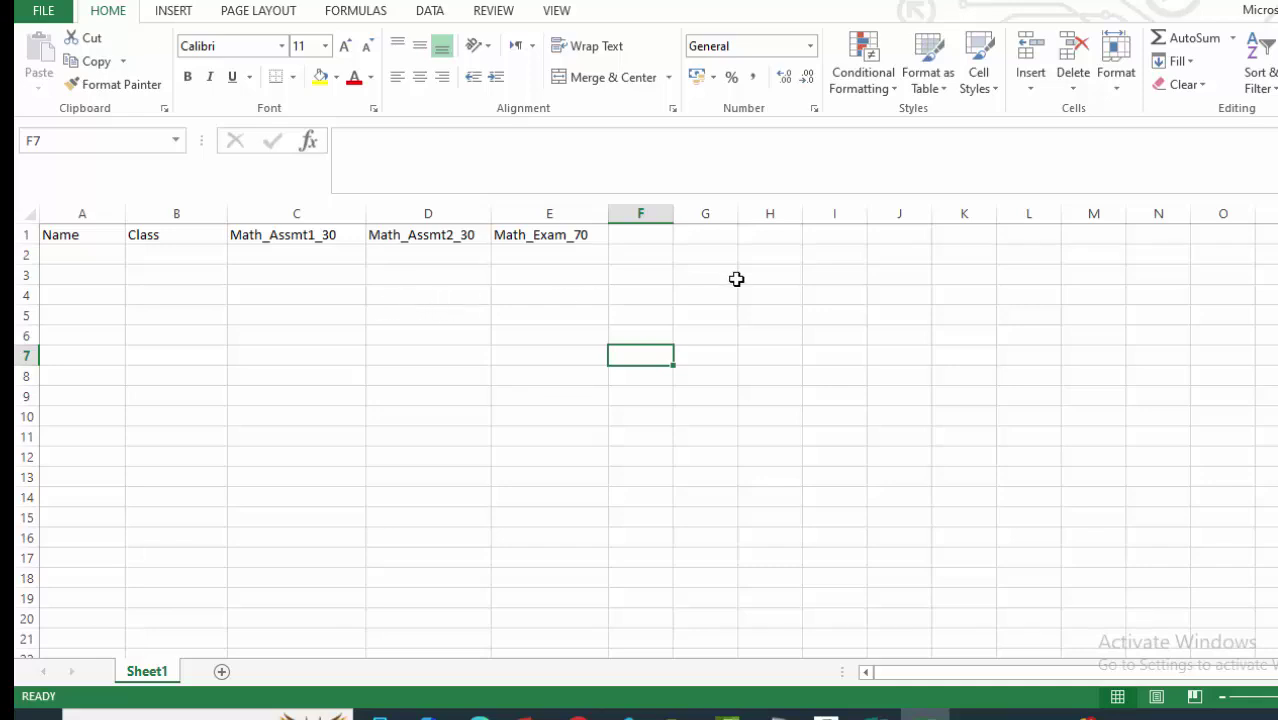
{"action": "left_click", "coordinate": [741, 314]}
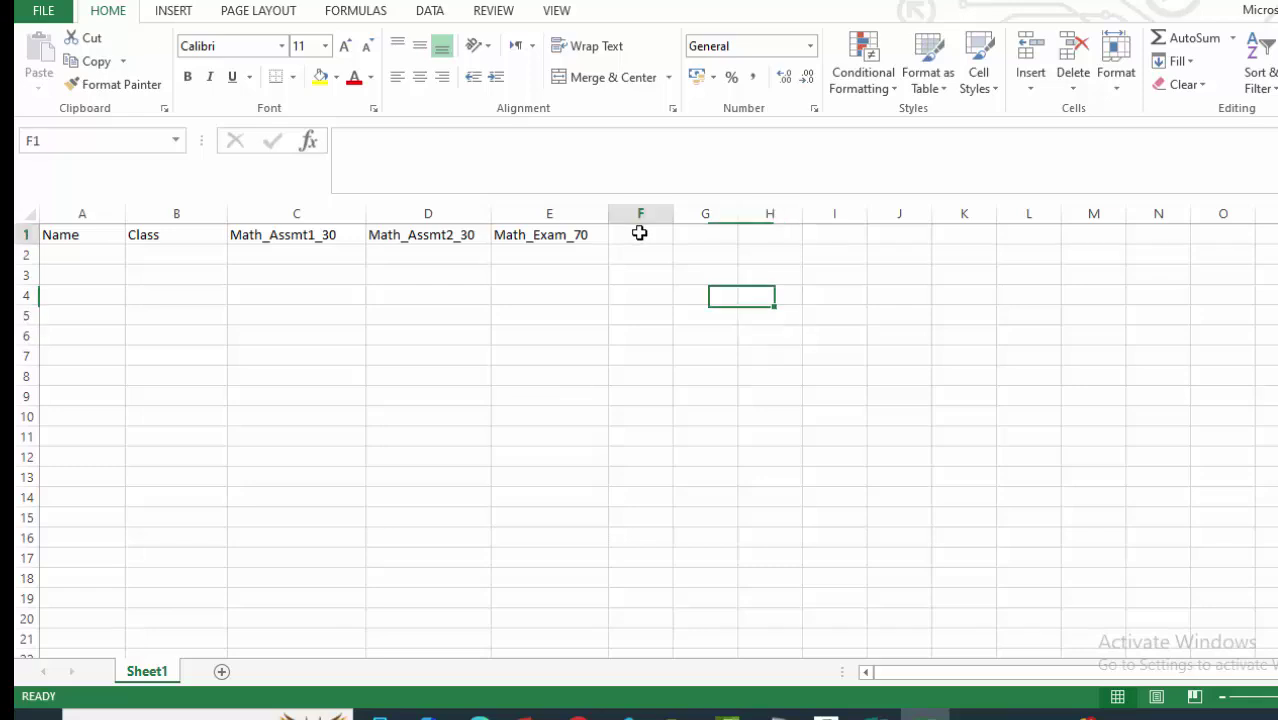
Enter Math_% in F1 and Math_Grade in G1, widening column F slightly.
{"action": "left_click", "coordinate": [639, 234]}
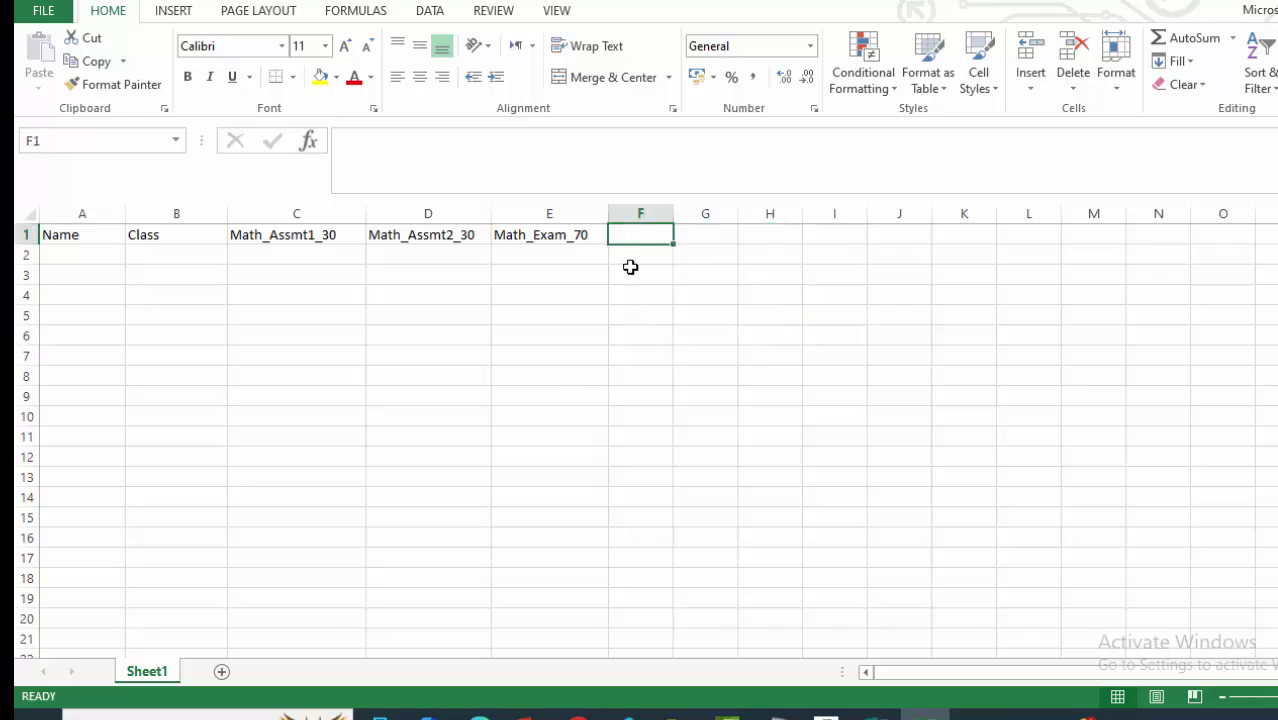
{"action": "type", "text": "Math_%"}
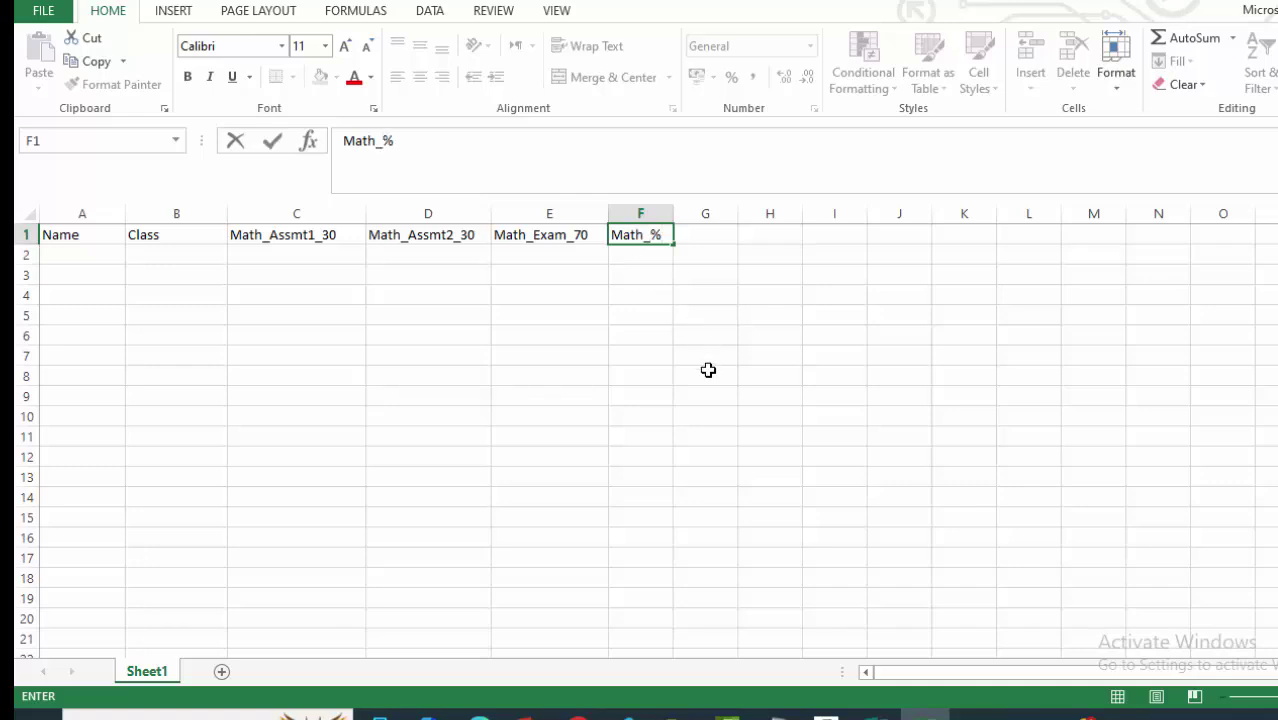
{"action": "left_click", "coordinate": [722, 418]}
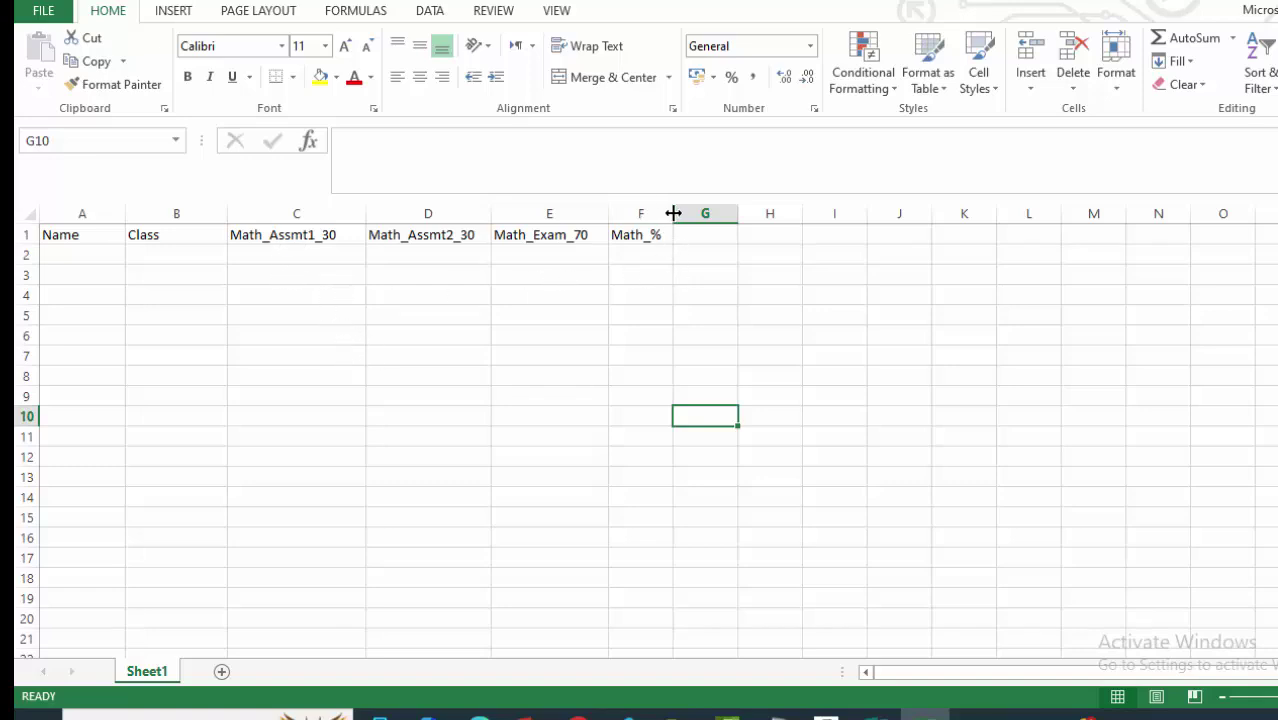
{"action": "left_click_drag", "start_coordinate": [673, 211], "coordinate": [680, 211]}
{"action": "left_click", "coordinate": [866, 397]}
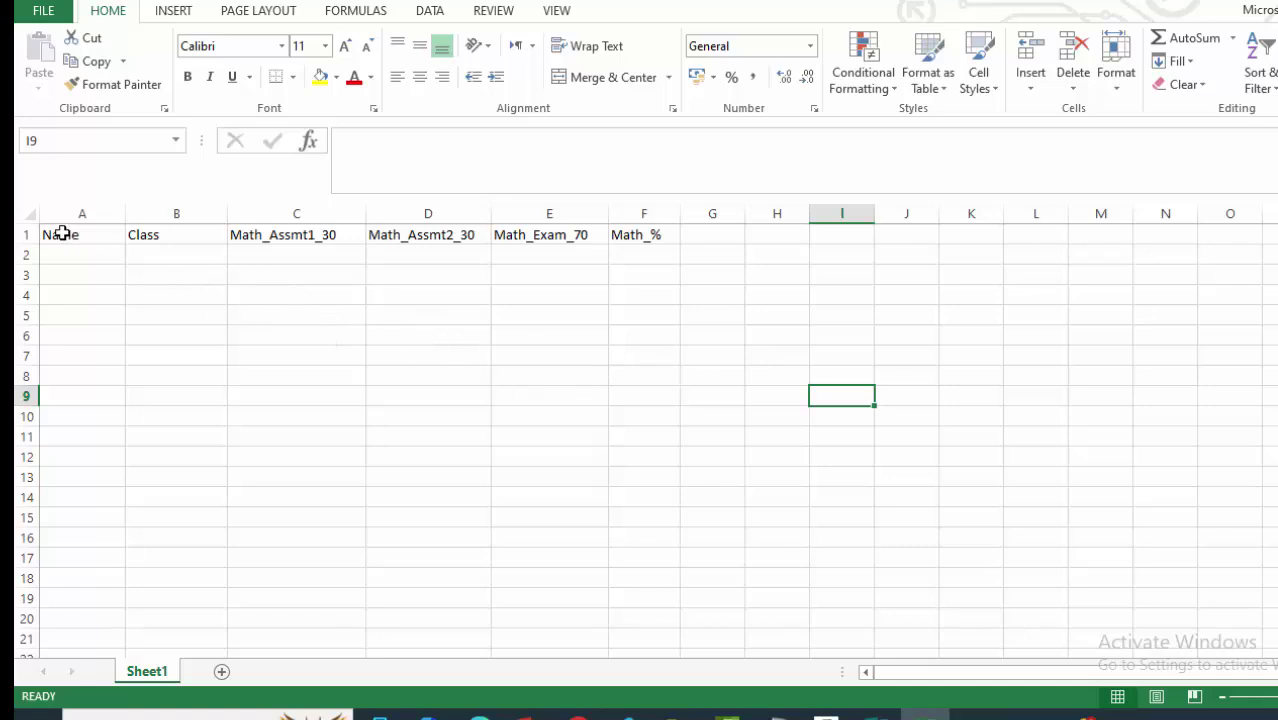
{"action": "left_click_drag", "start_coordinate": [288, 212], "coordinate": [648, 212]}
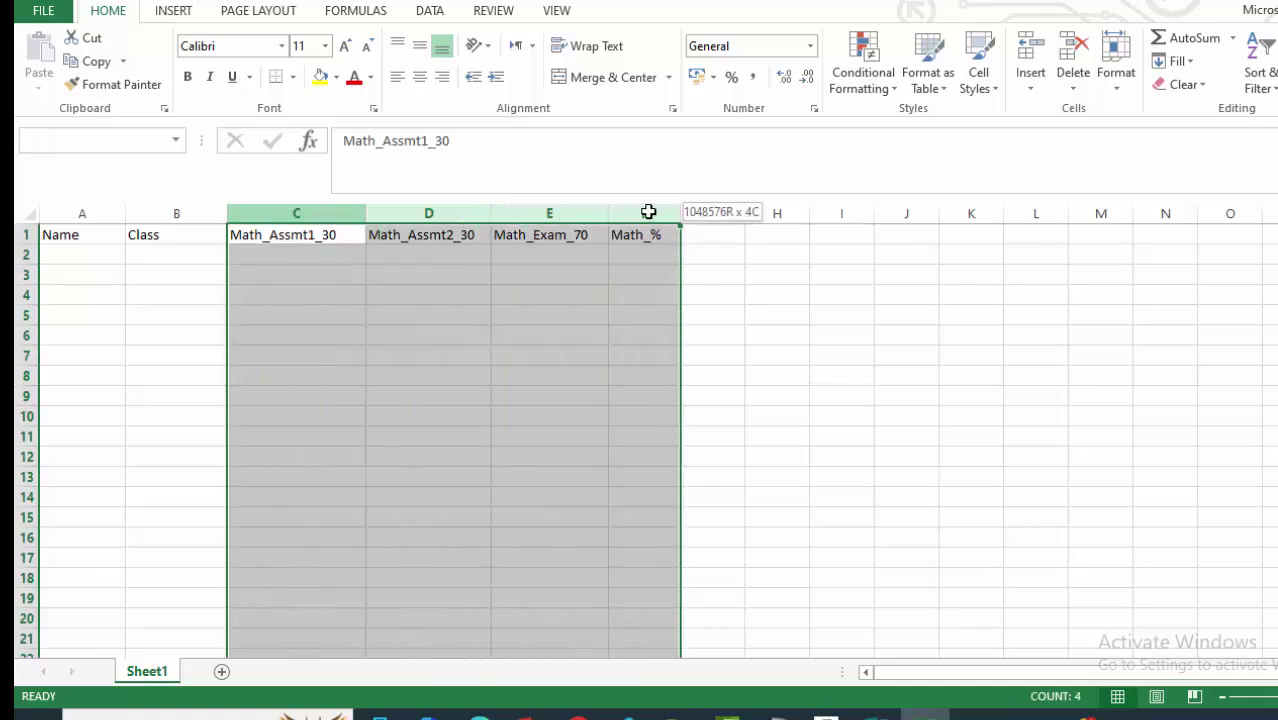
{"action": "left_click", "coordinate": [707, 240]}
{"action": "type", "text": "Math_Grade"}
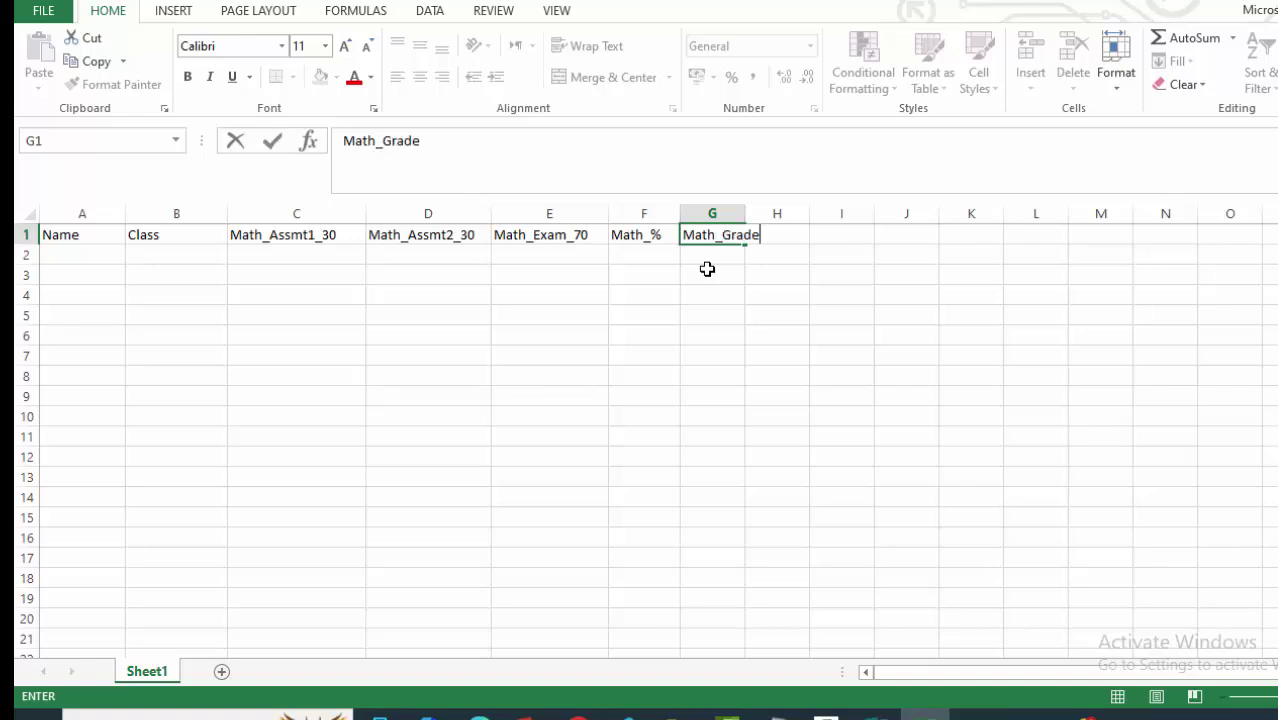
{"action": "left_click", "coordinate": [740, 373]}
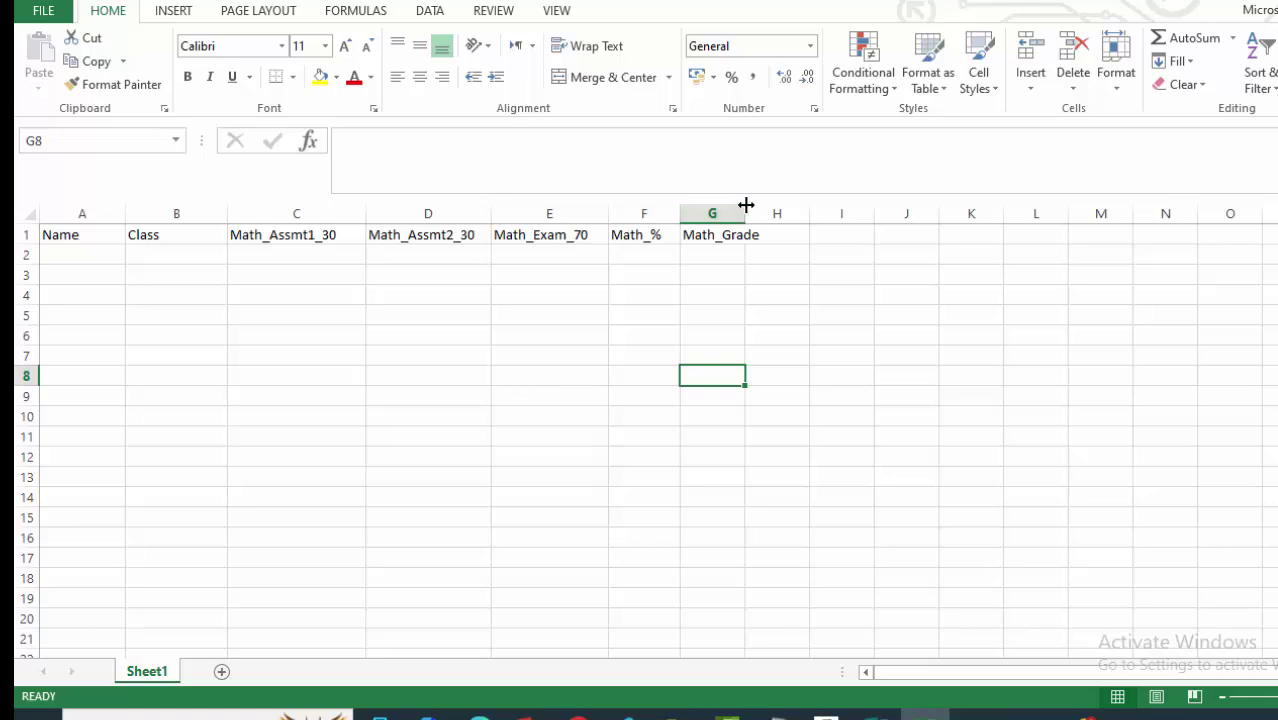
Widen column G and narrow columns C and D to fit their headers.
{"action": "left_click_drag", "start_coordinate": [745, 207], "coordinate": [765, 205]}
{"action": "left_click_drag", "start_coordinate": [815, 612], "coordinate": [800, 598]}
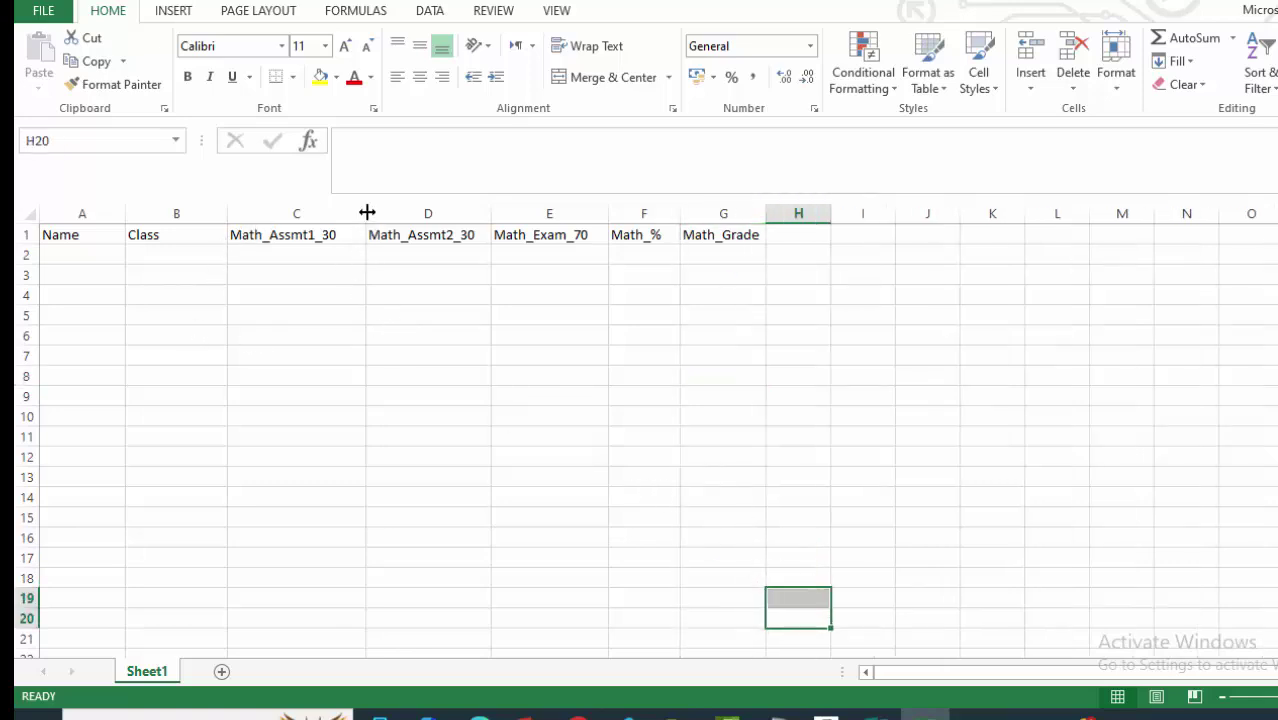
{"action": "left_click_drag", "start_coordinate": [367, 212], "coordinate": [346, 208]}
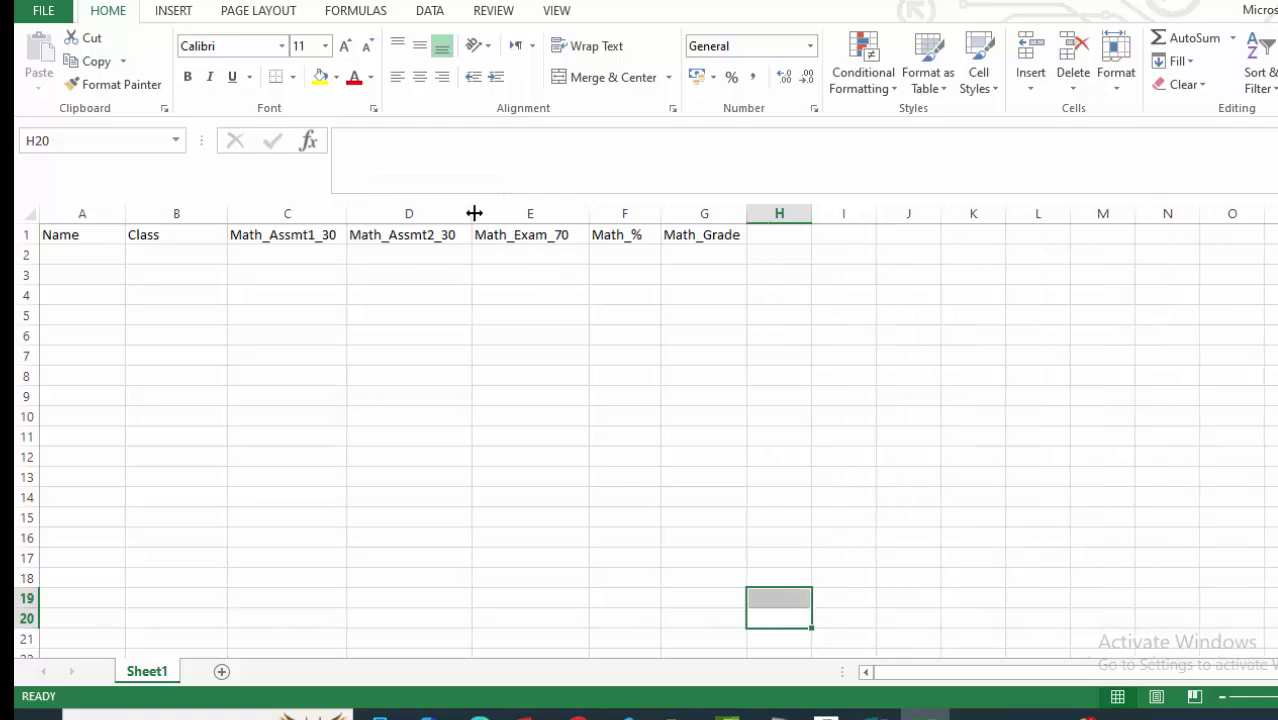
{"action": "left_click_drag", "start_coordinate": [474, 213], "coordinate": [465, 214]}
{"action": "left_click_drag", "start_coordinate": [770, 478], "coordinate": [770, 497]}
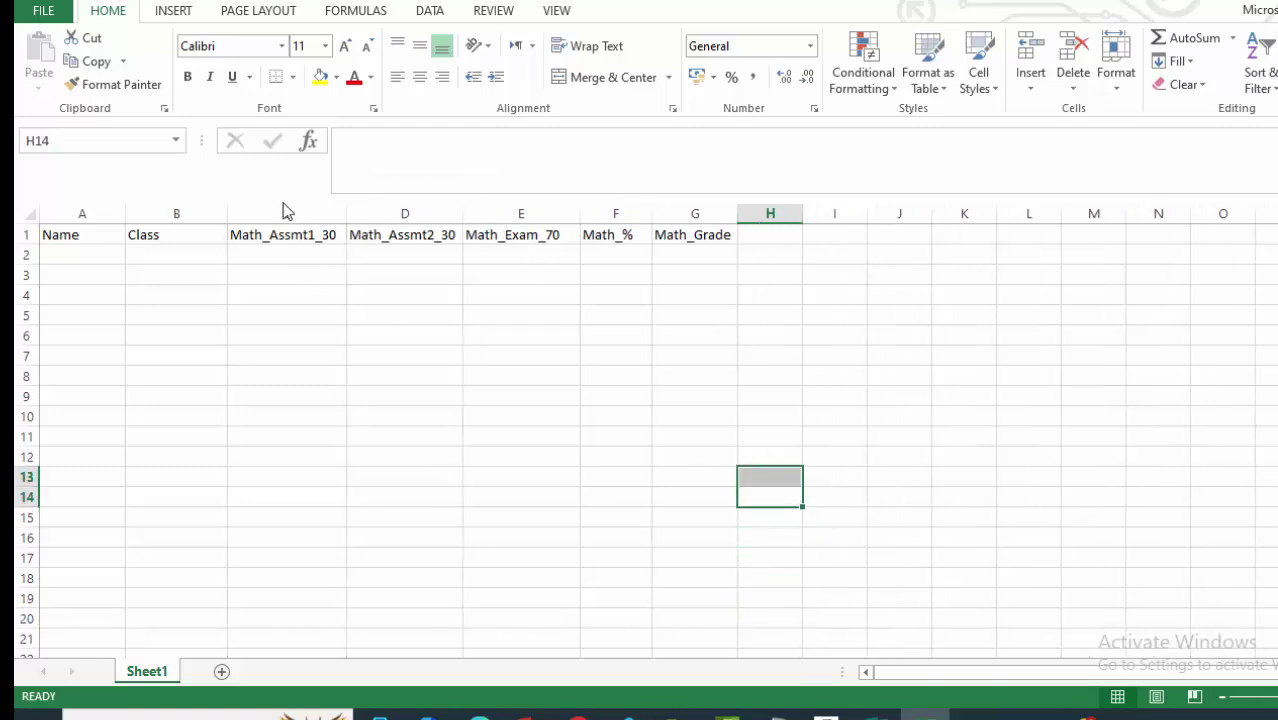
Copy columns C:G and insert the copied cells at column H.
{"action": "left_click_drag", "start_coordinate": [281, 209], "coordinate": [706, 206]}
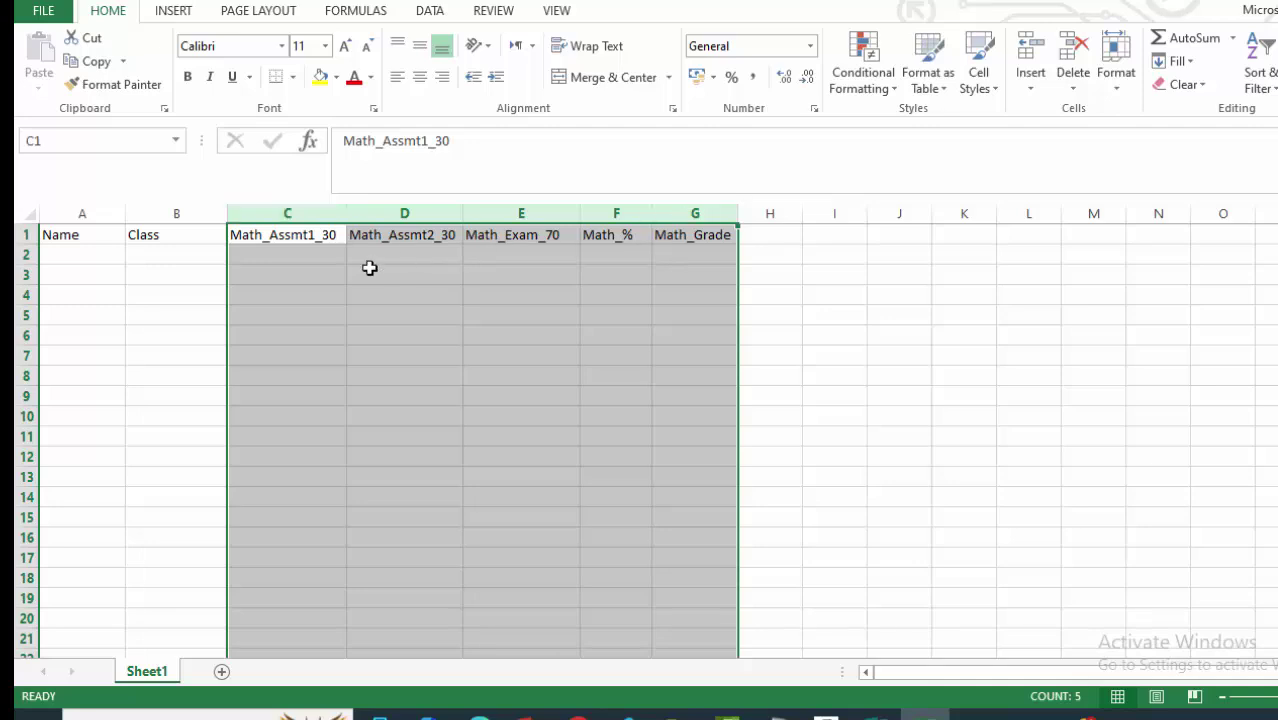
{"action": "right_click", "coordinate": [370, 270]}
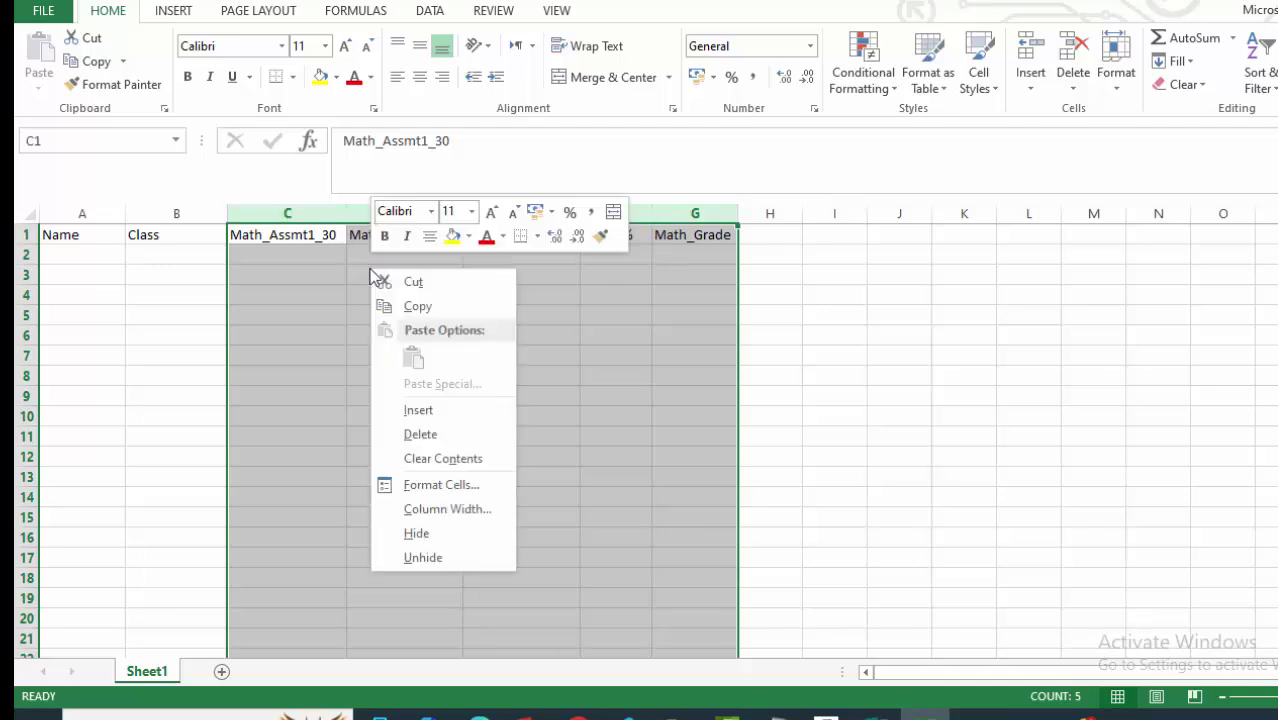
{"action": "left_click", "coordinate": [418, 306]}
{"action": "left_click", "coordinate": [768, 213]}
{"action": "right_click", "coordinate": [766, 212]}
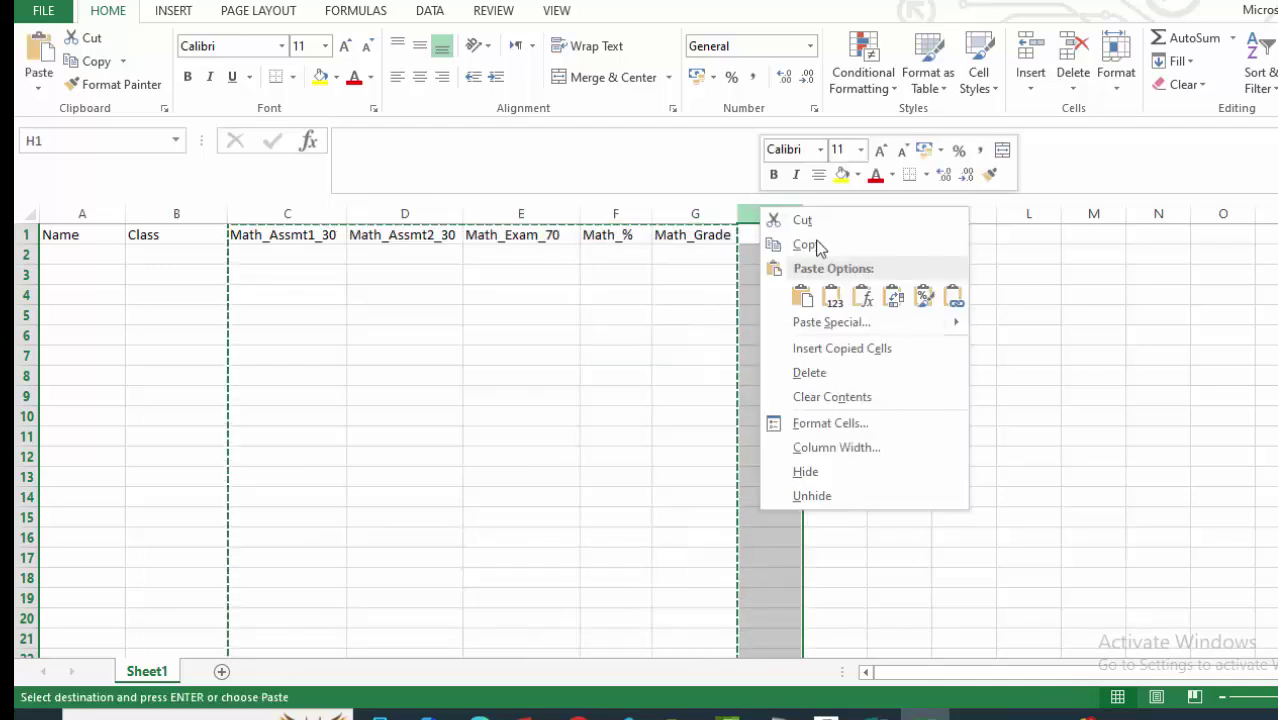
{"action": "left_click", "coordinate": [822, 349]}
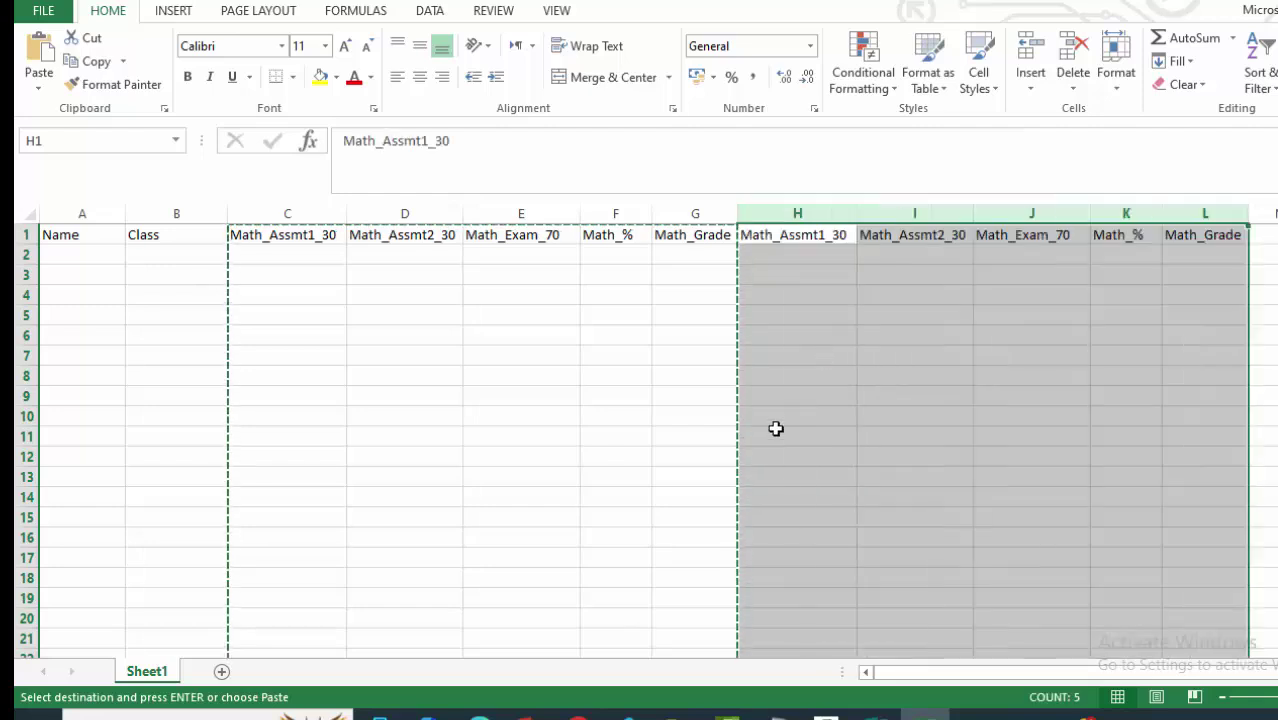
{"action": "left_click", "coordinate": [613, 416]}
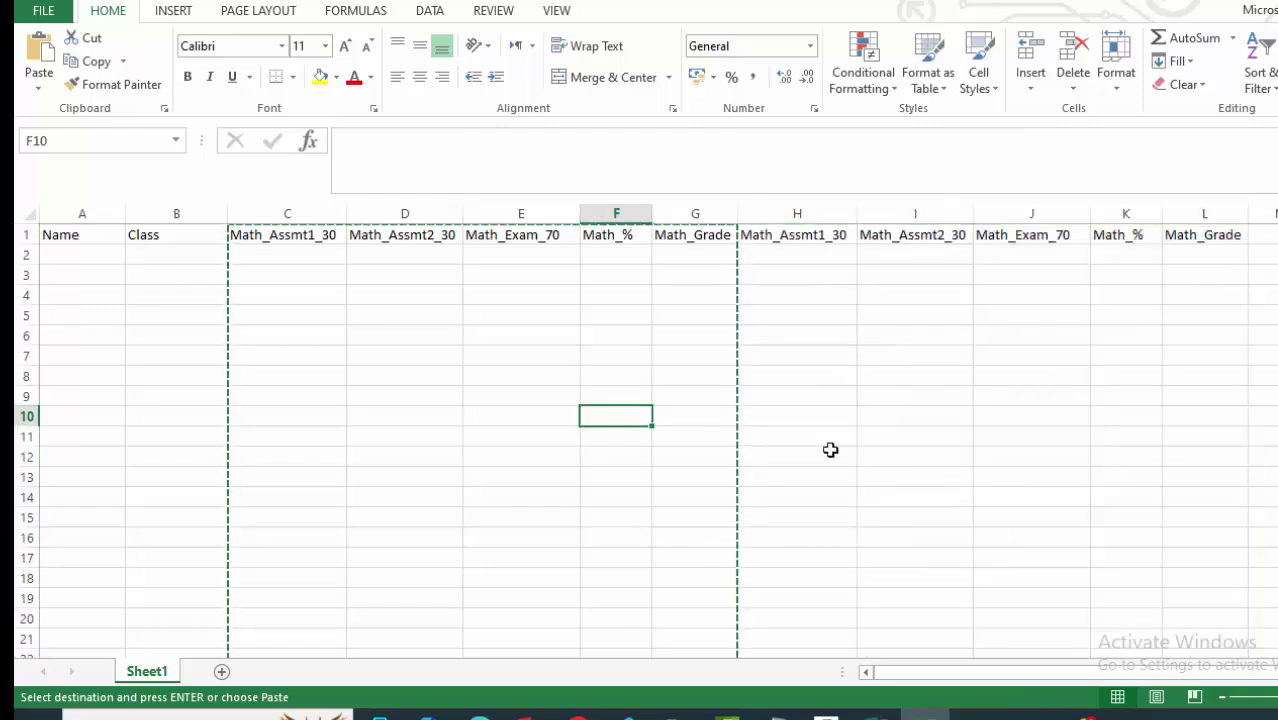
{"action": "left_click", "coordinate": [880, 712]}
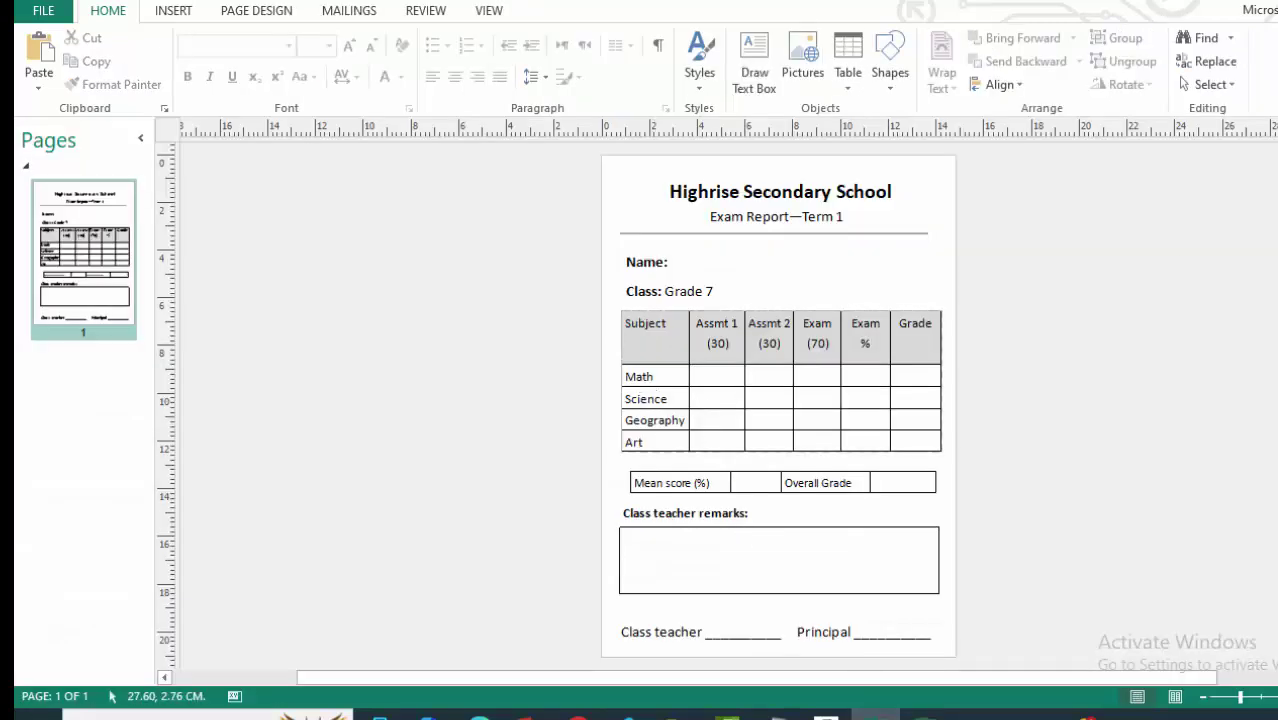
{"action": "key", "text": "alt+Tab"}
Rename H1 and I1 to Sci_Assmt1_30 and Sci_Assmt2_30.
{"action": "left_click", "coordinate": [820, 292]}
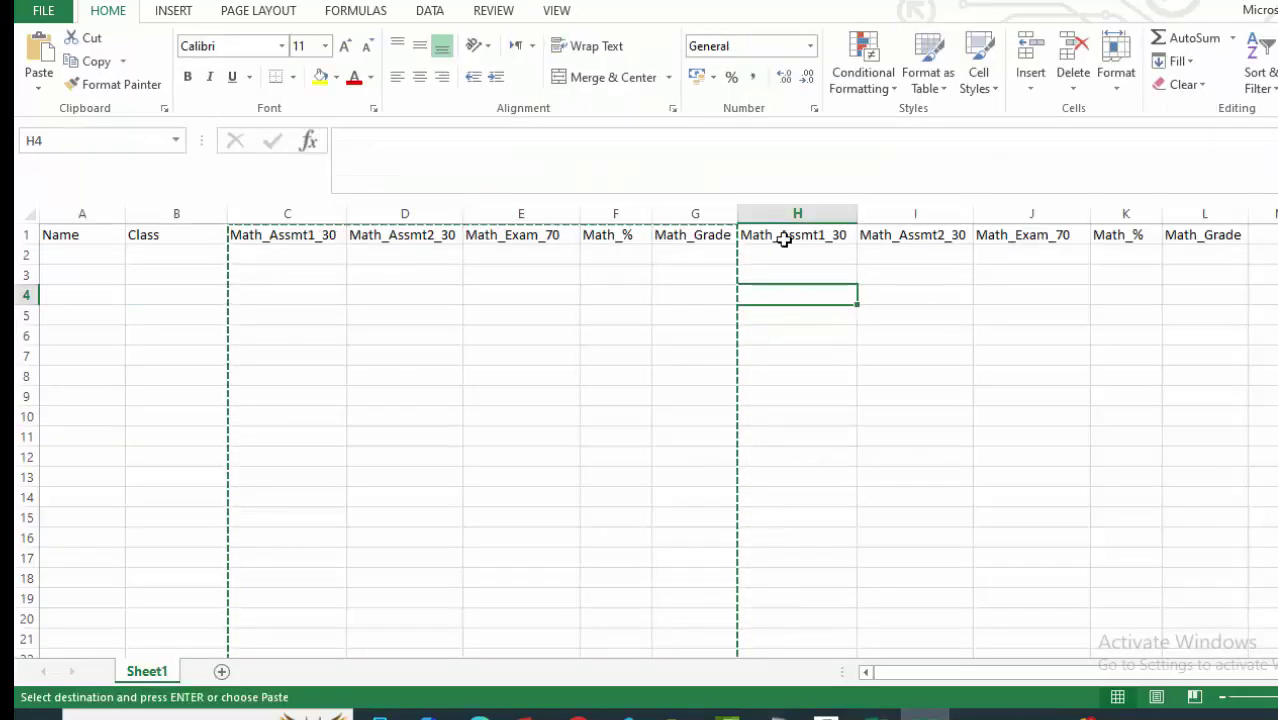
{"action": "double_click", "coordinate": [777, 234]}
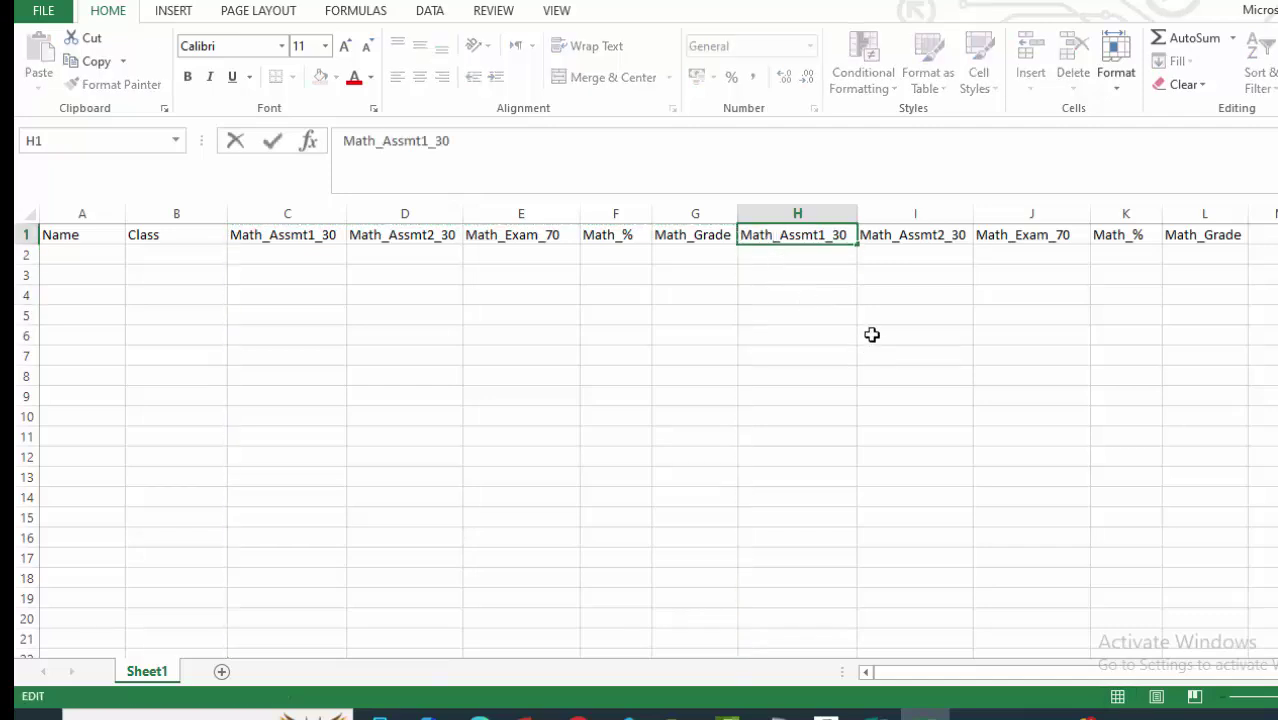
{"action": "key", "text": "BackSpace"}
{"action": "key", "text": "BackSpace"}
{"action": "key", "text": "BackSpace"}
{"action": "key", "text": "BackSpace"}
{"action": "type", "text": "Sc"}
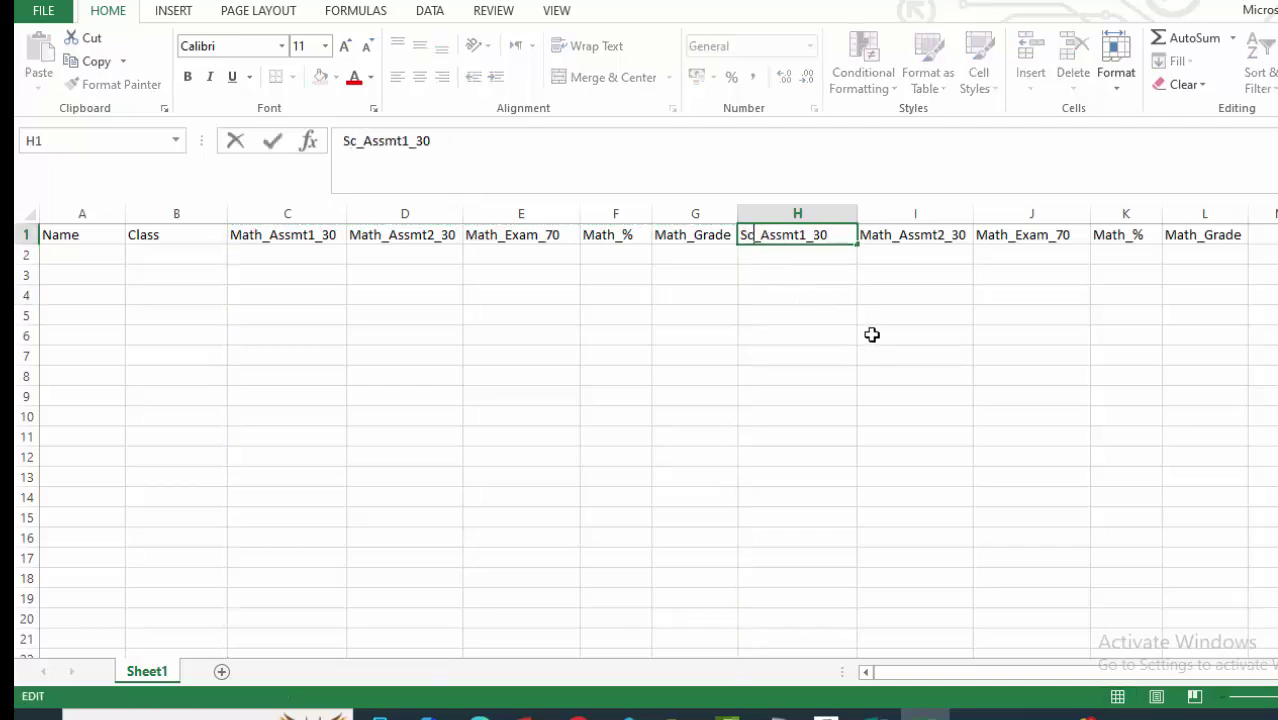
{"action": "type", "text": "i"}
{"action": "left_click", "coordinate": [872, 335]}
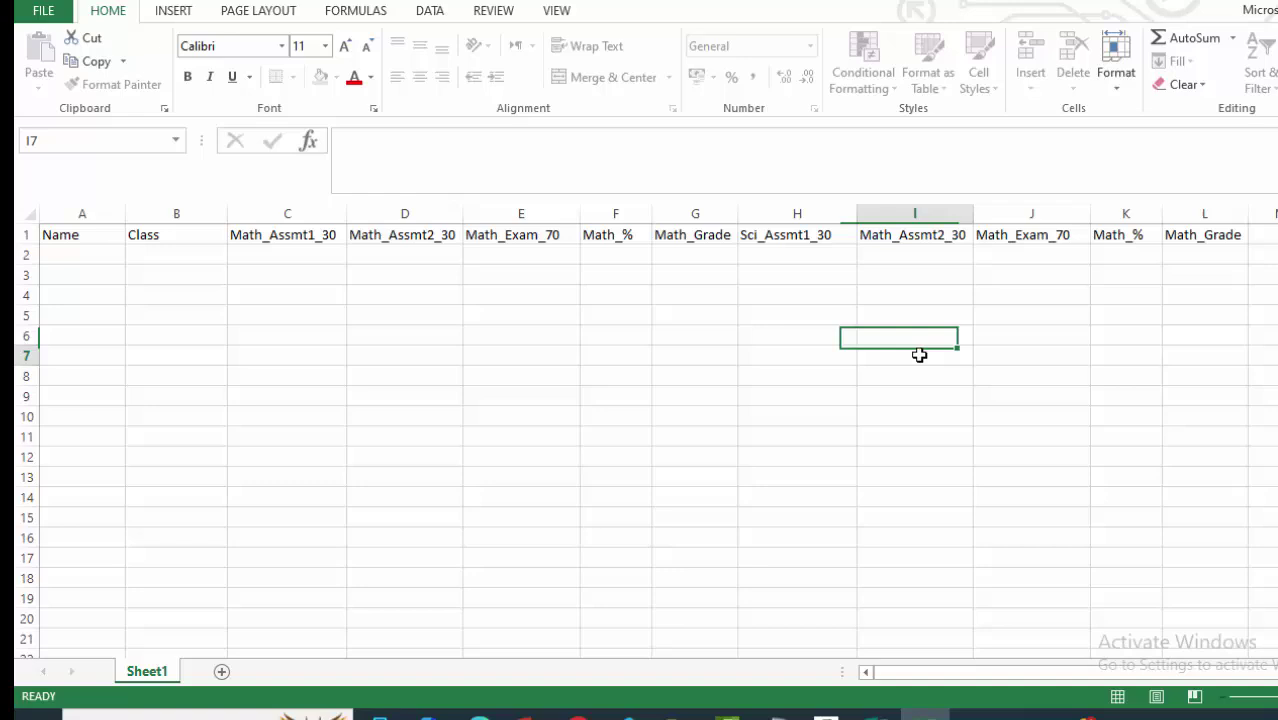
{"action": "double_click", "coordinate": [882, 234]}
{"action": "key", "text": "BackSpace"}
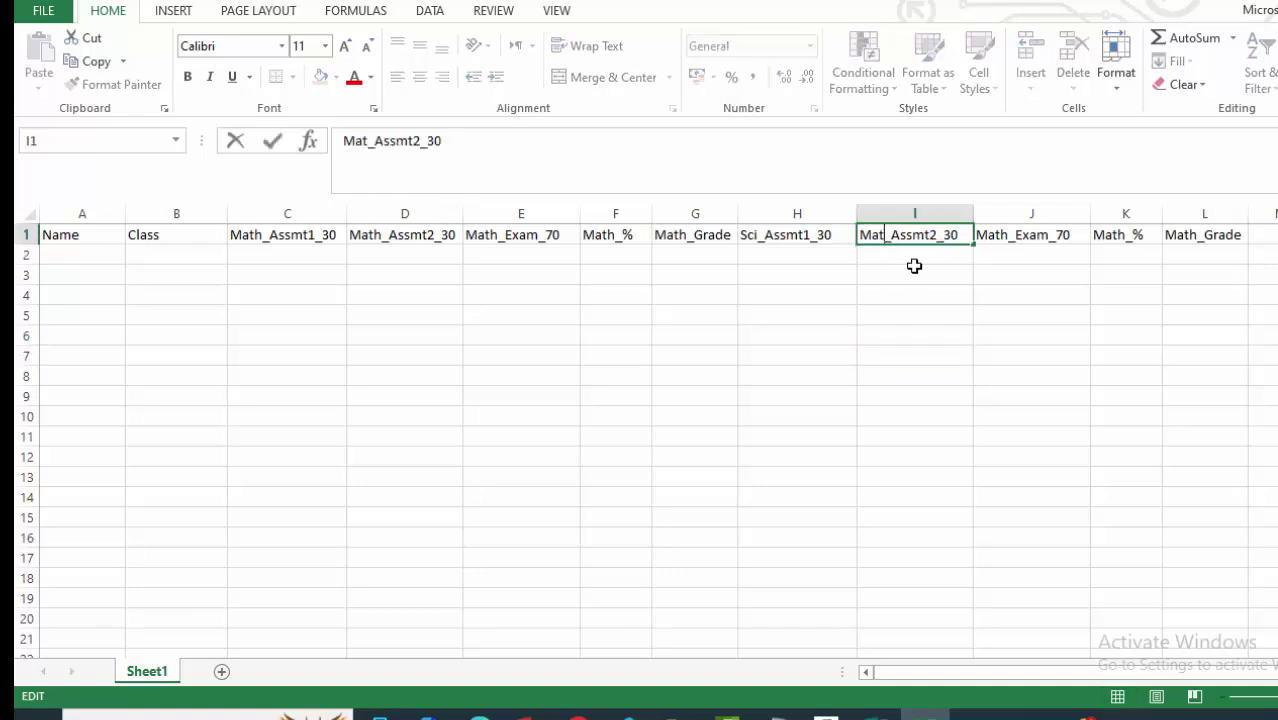
{"action": "key", "text": "BackSpace"}
{"action": "key", "text": "BackSpace"}
{"action": "key", "text": "BackSpace"}
{"action": "type", "text": "Sci"}
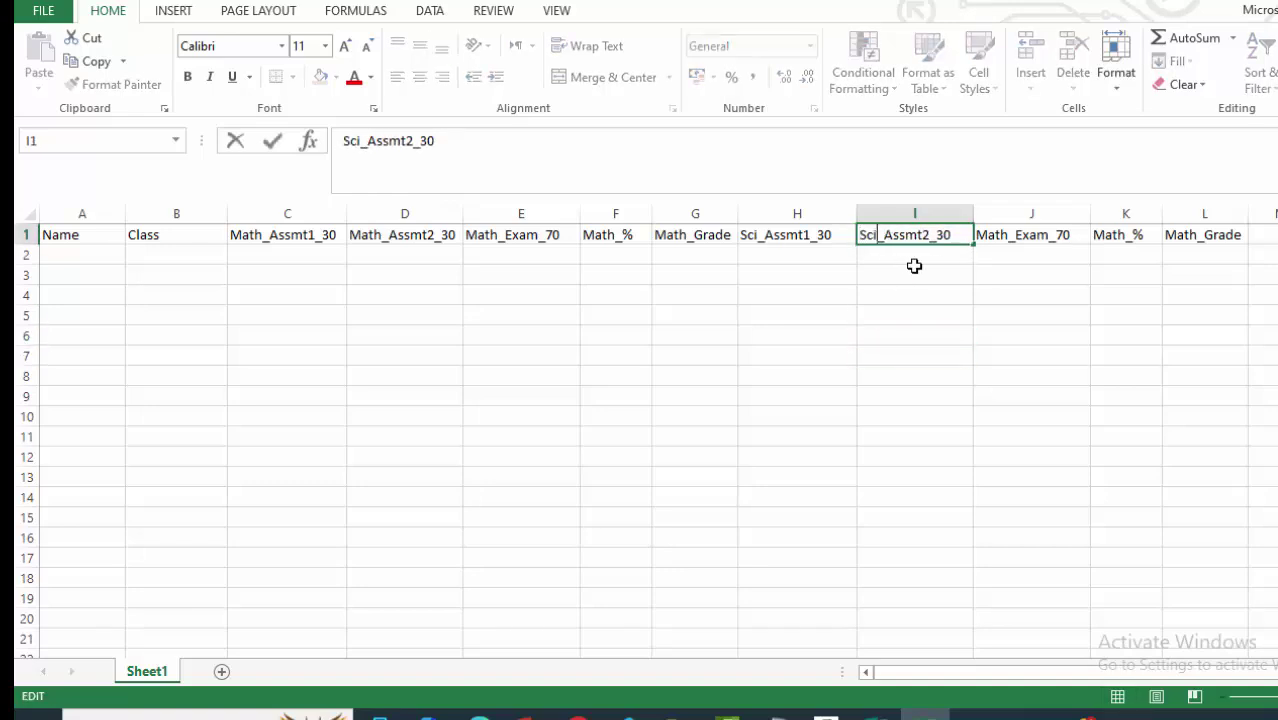
{"action": "left_click", "coordinate": [1031, 294]}
Rename J1, K1 and L1 to Sci_Exam_70, Sci_% and Sci_Grade.
{"action": "double_click", "coordinate": [1007, 234]}
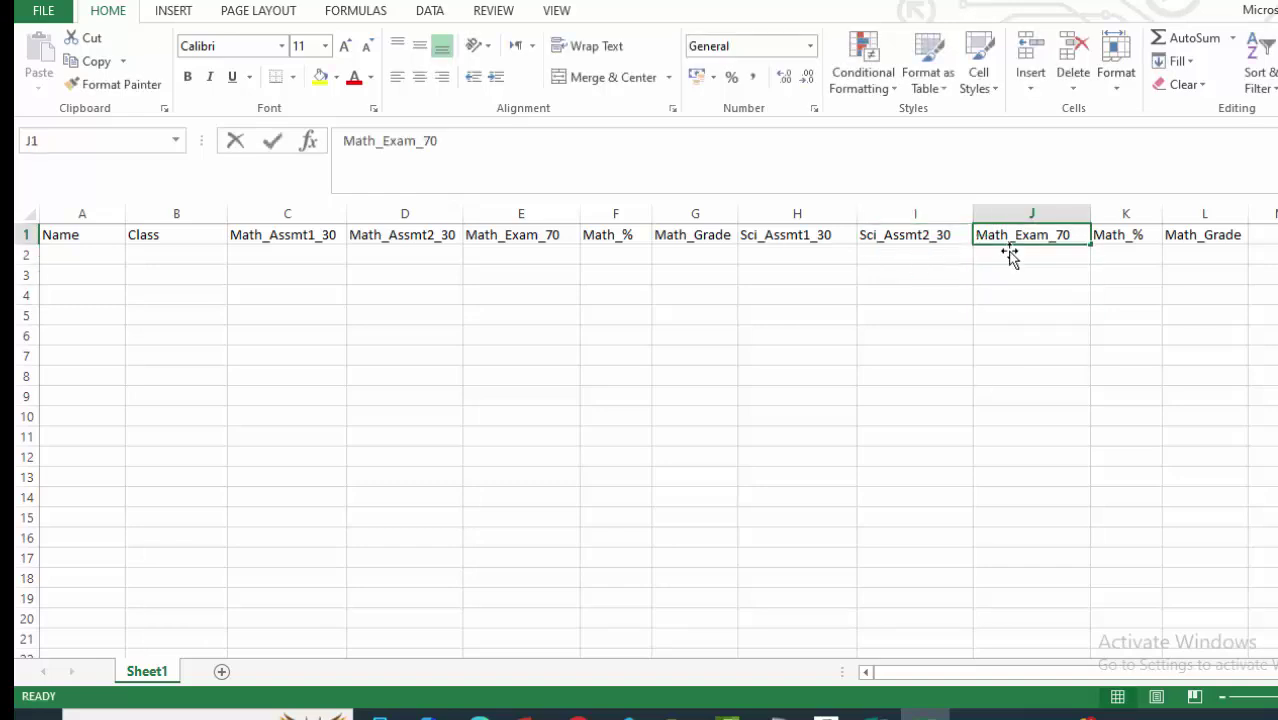
{"action": "key", "text": "BackSpace"}
{"action": "key", "text": "BackSpace"}
{"action": "key", "text": "BackSpace"}
{"action": "key", "text": "BackSpace"}
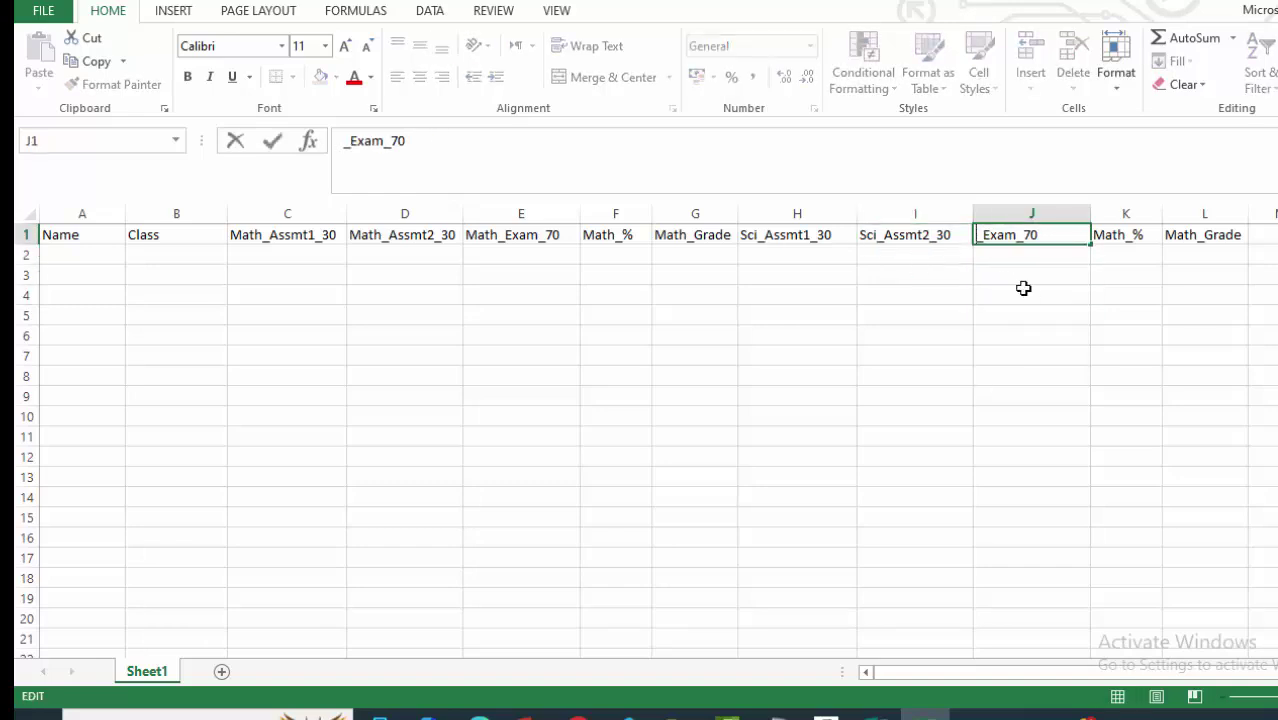
{"action": "type", "text": "Sci"}
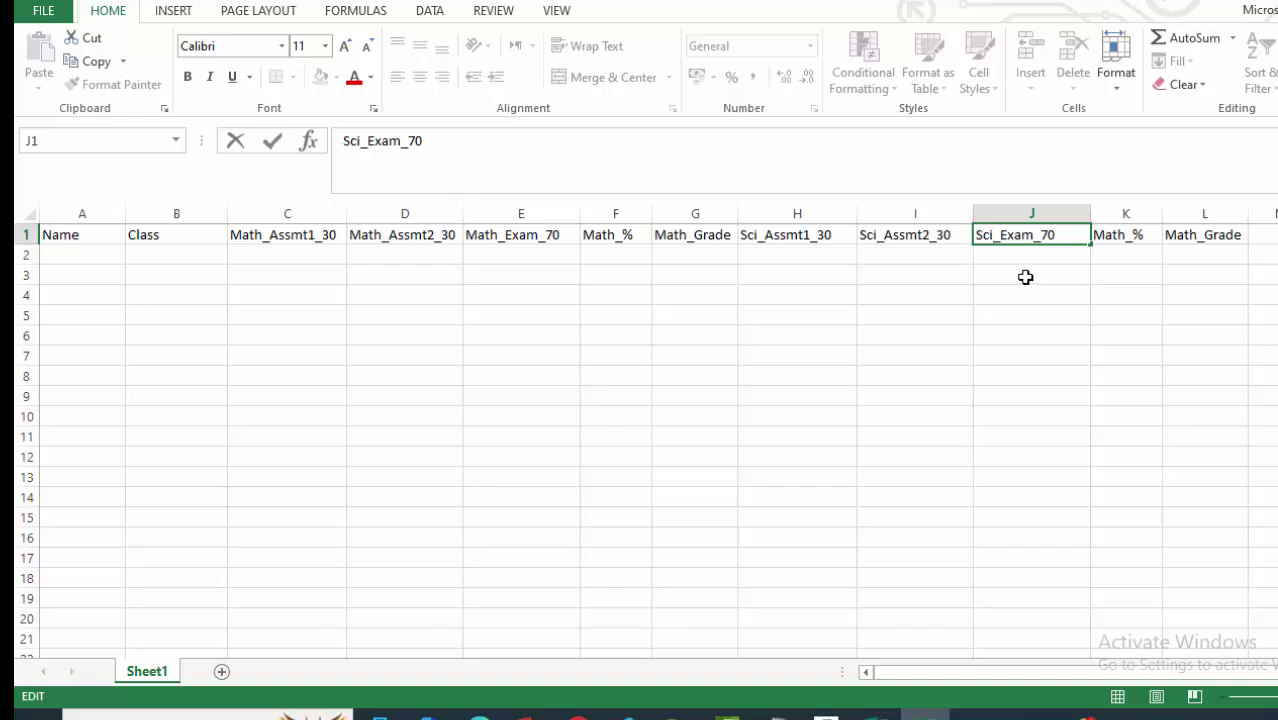
{"action": "left_click", "coordinate": [1098, 370]}
{"action": "double_click", "coordinate": [1124, 234]}
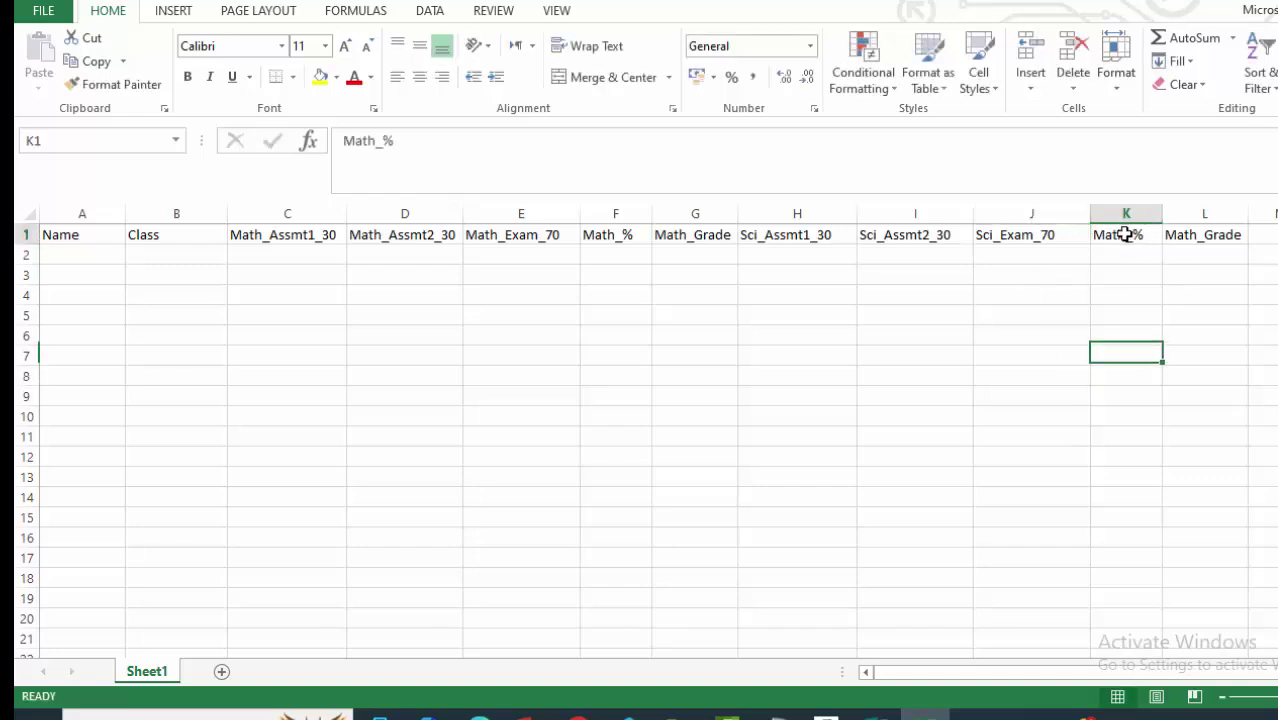
{"action": "key", "text": "BackSpace"}
{"action": "key", "text": "BackSpace"}
{"action": "key", "text": "BackSpace"}
{"action": "key", "text": "BackSpace"}
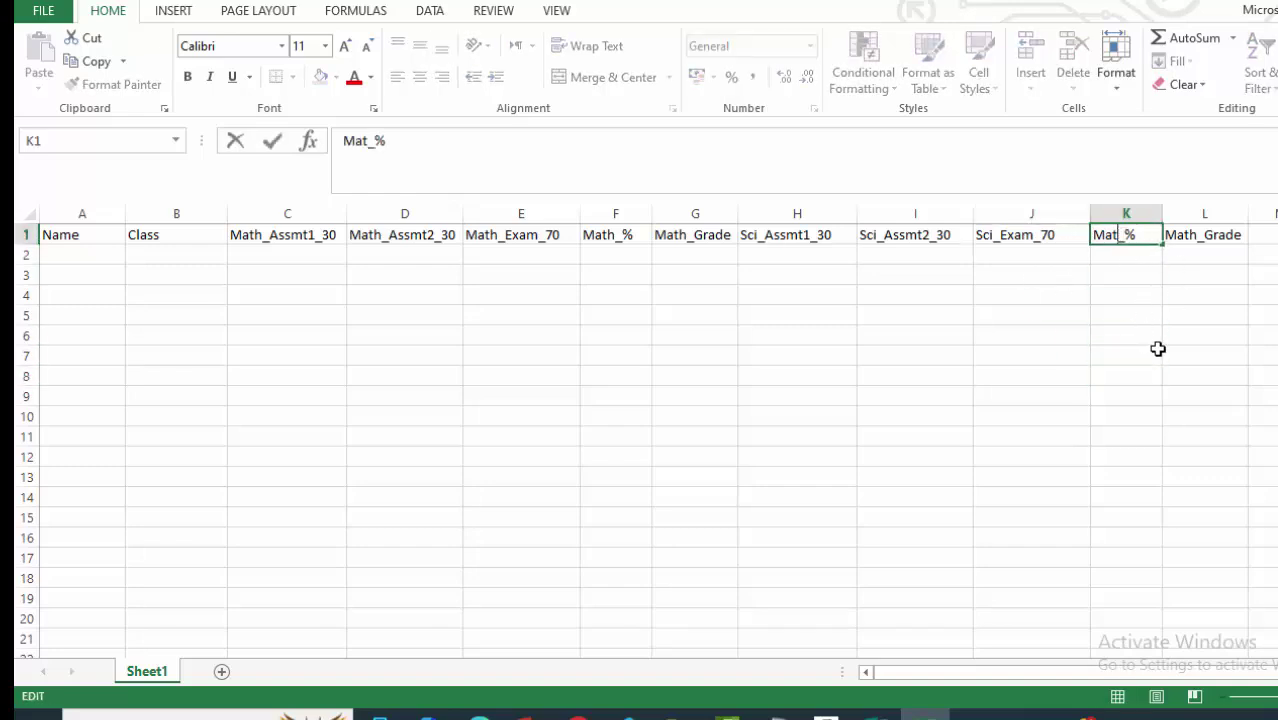
{"action": "type", "text": "Sci"}
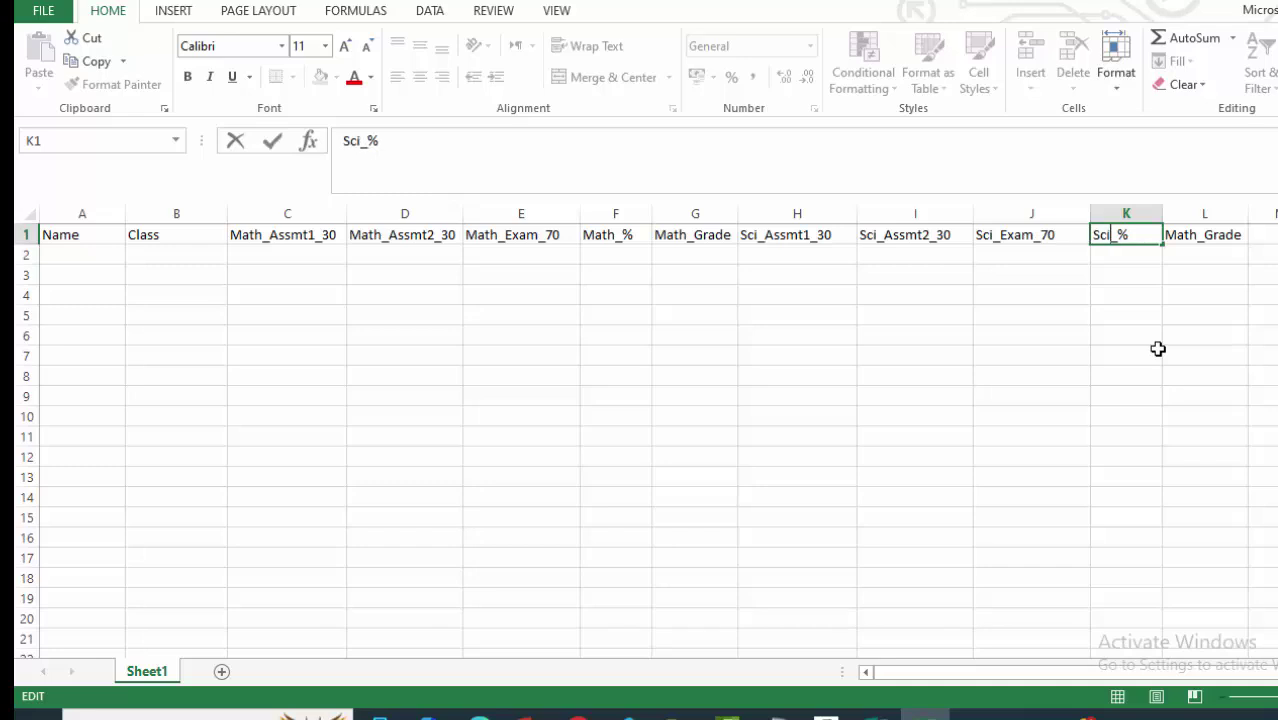
{"action": "left_click", "coordinate": [1124, 352]}
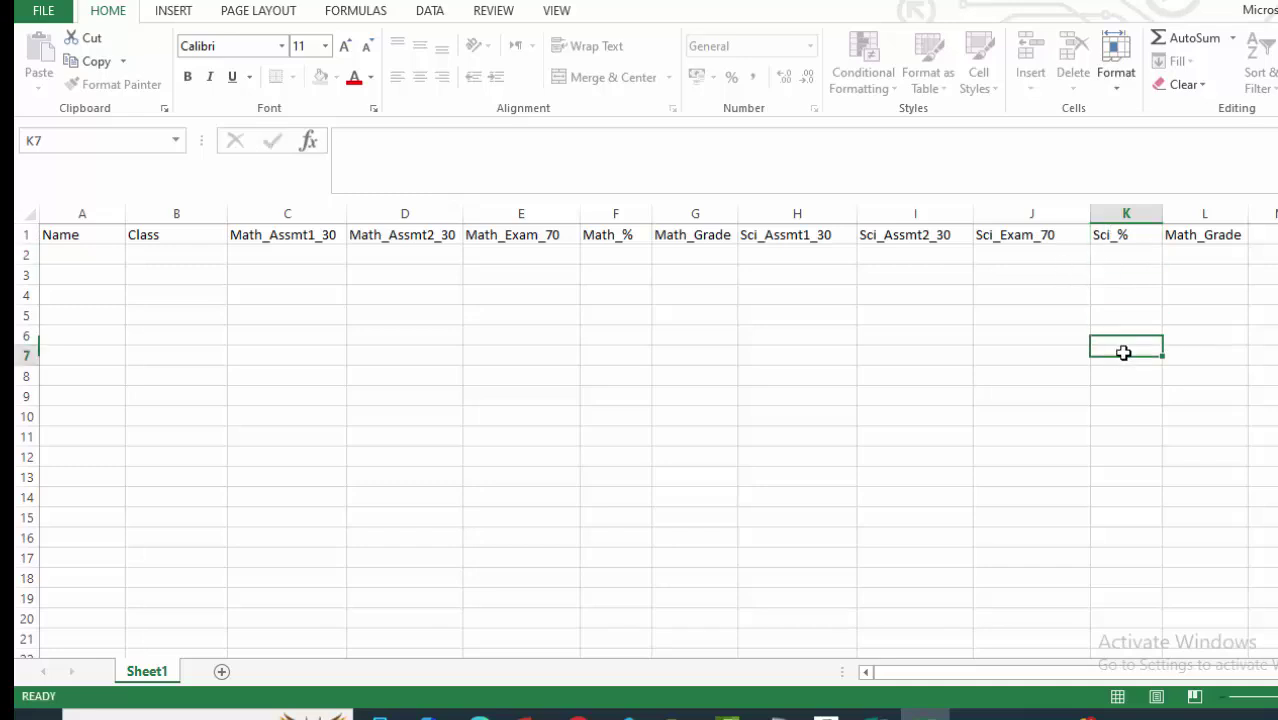
{"action": "double_click", "coordinate": [1194, 235]}
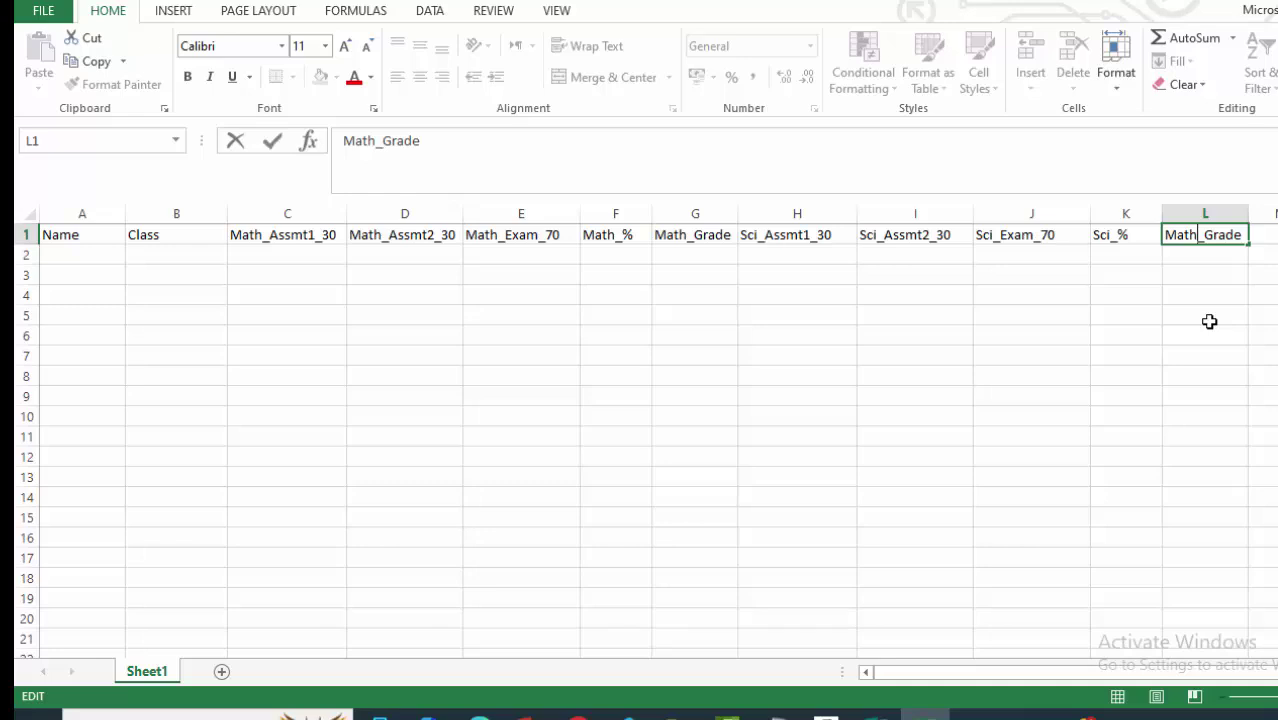
{"action": "key", "text": "BackSpace"}
{"action": "key", "text": "BackSpace"}
{"action": "key", "text": "BackSpace"}
{"action": "key", "text": "BackSpace"}
{"action": "type", "text": "Sc"}
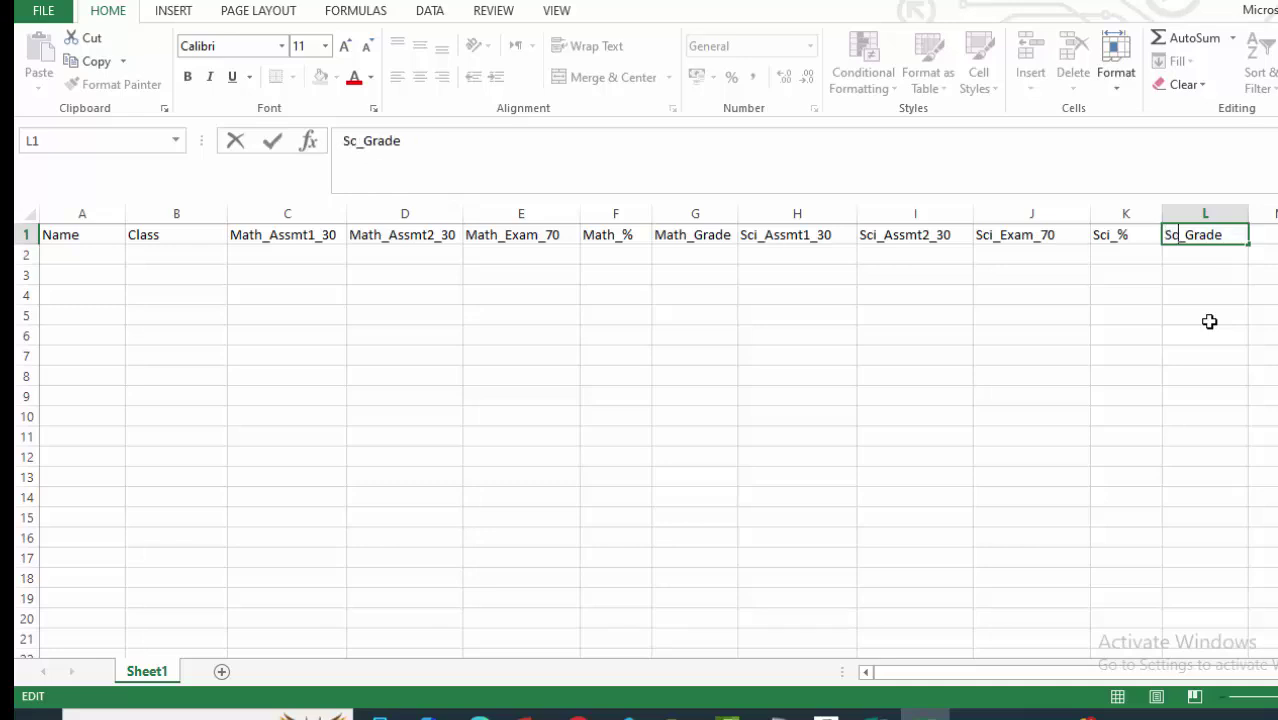
{"action": "type", "text": "i"}
{"action": "left_click", "coordinate": [919, 392]}
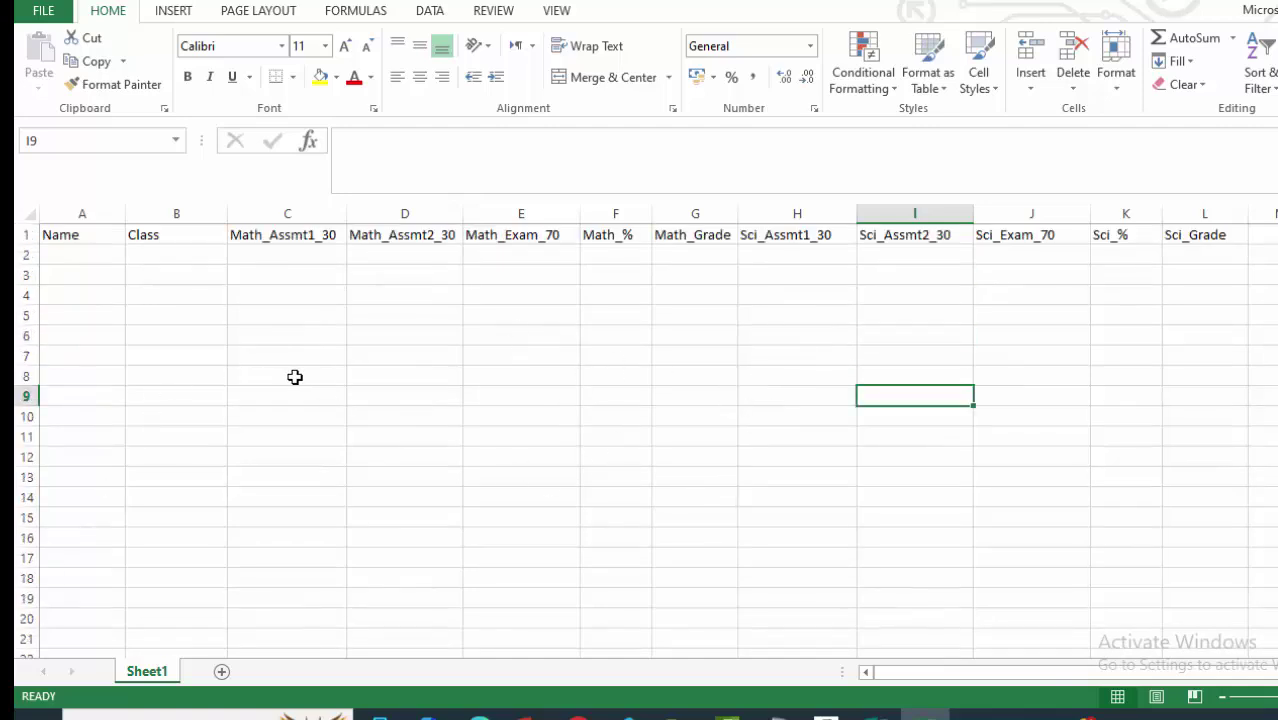
Freeze panes at column C so Name and Class stay visible, then select columns H–L.
{"action": "left_click", "coordinate": [254, 211]}
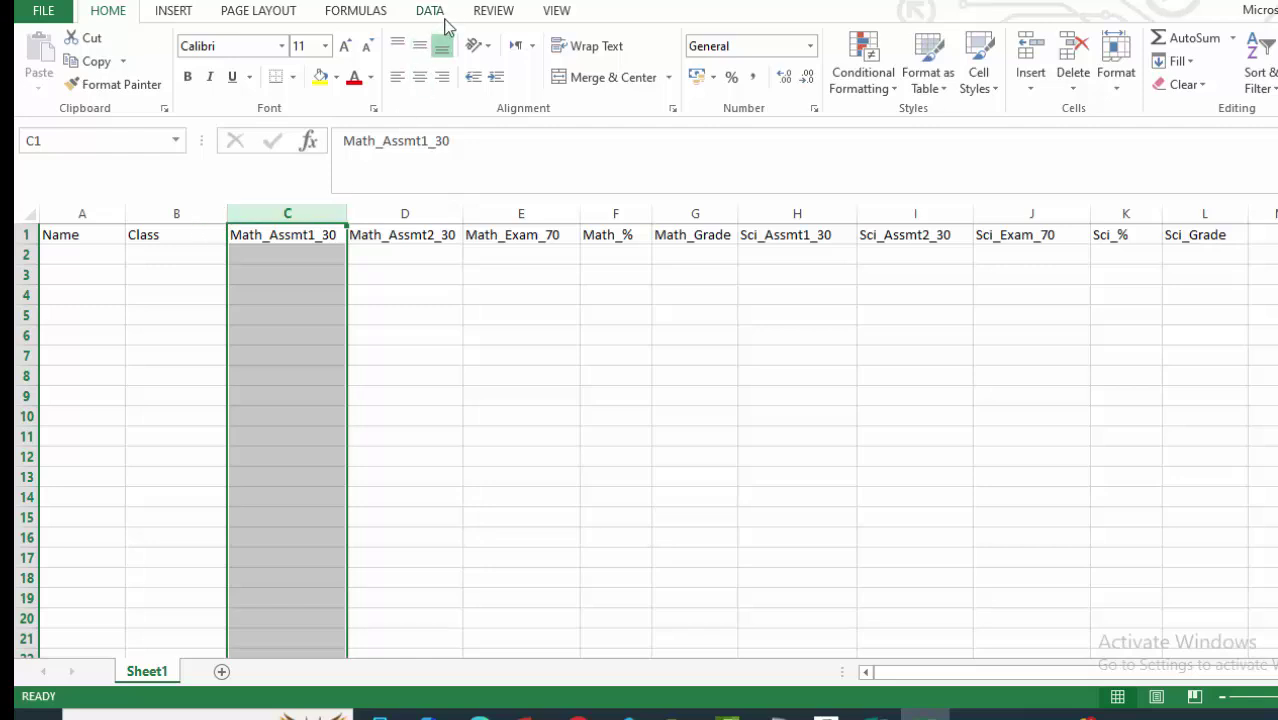
{"action": "left_click", "coordinate": [558, 12]}
{"action": "left_click", "coordinate": [680, 75]}
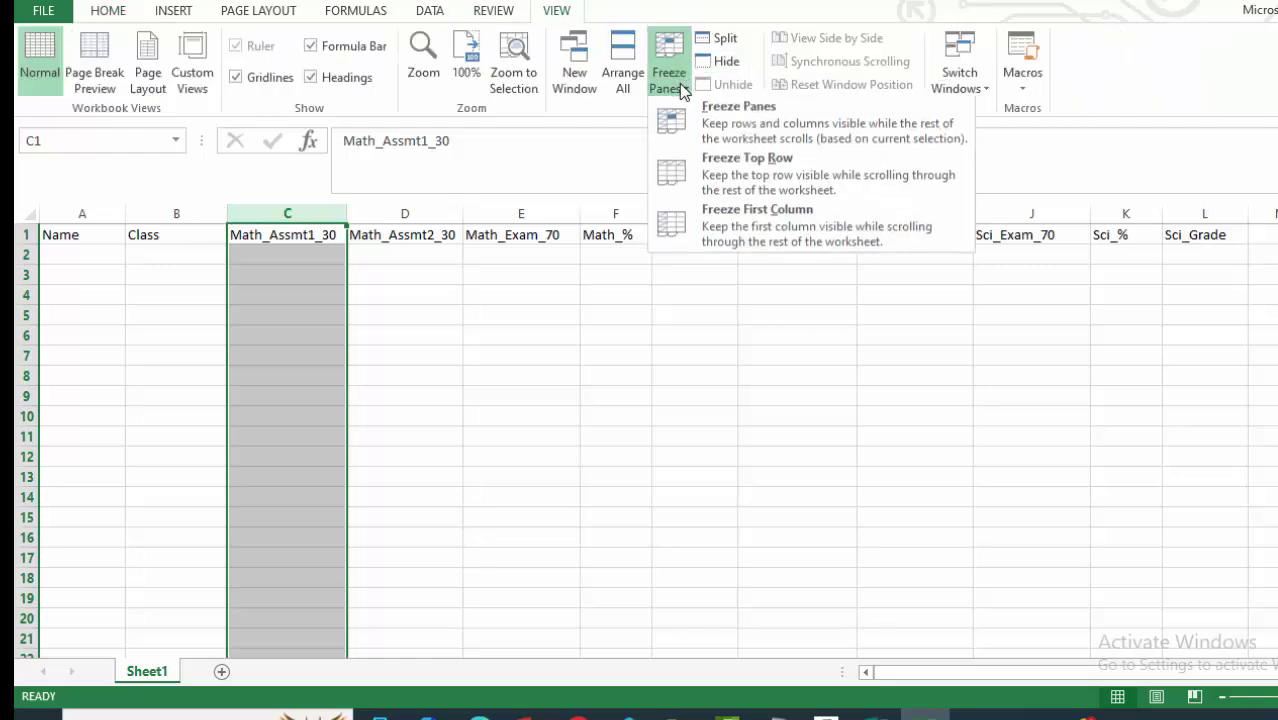
{"action": "left_click", "coordinate": [735, 125]}
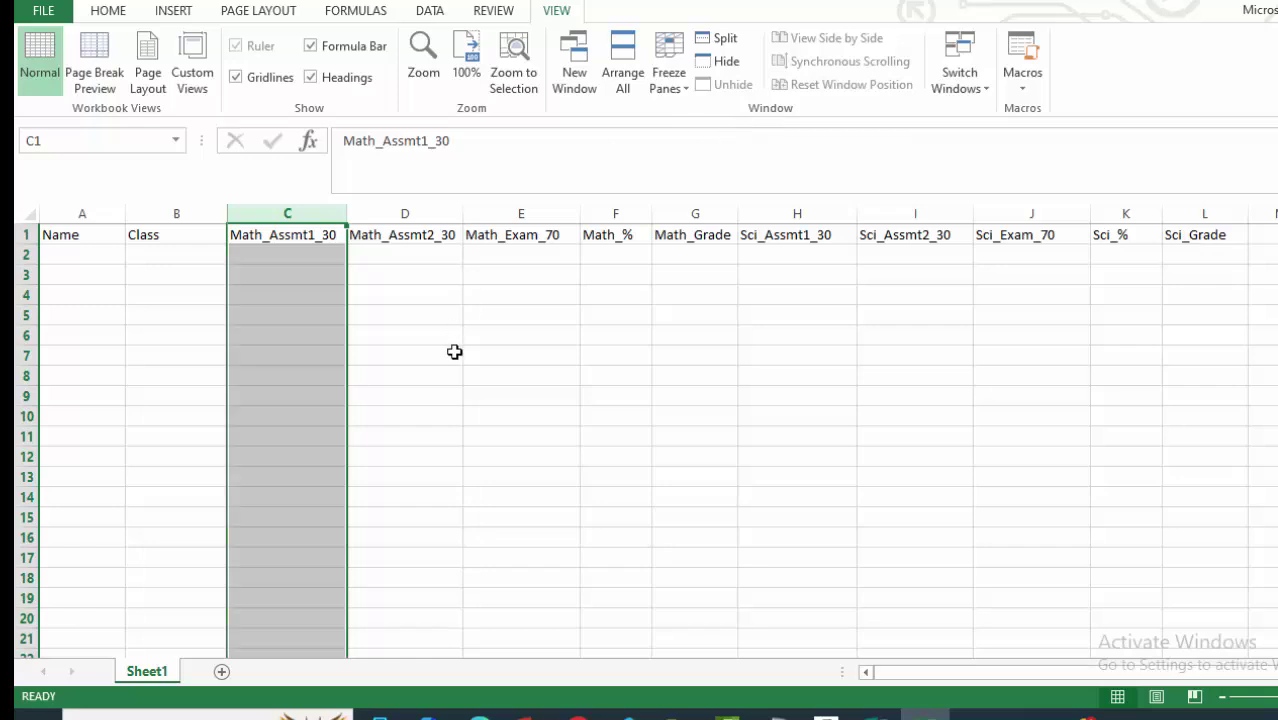
{"action": "left_click", "coordinate": [371, 346]}
{"action": "scroll", "coordinate": [340, 320], "scroll_direction": "down", "scroll_amount": 3}
{"action": "scroll", "coordinate": [340, 320], "scroll_direction": "up", "scroll_amount": 3}
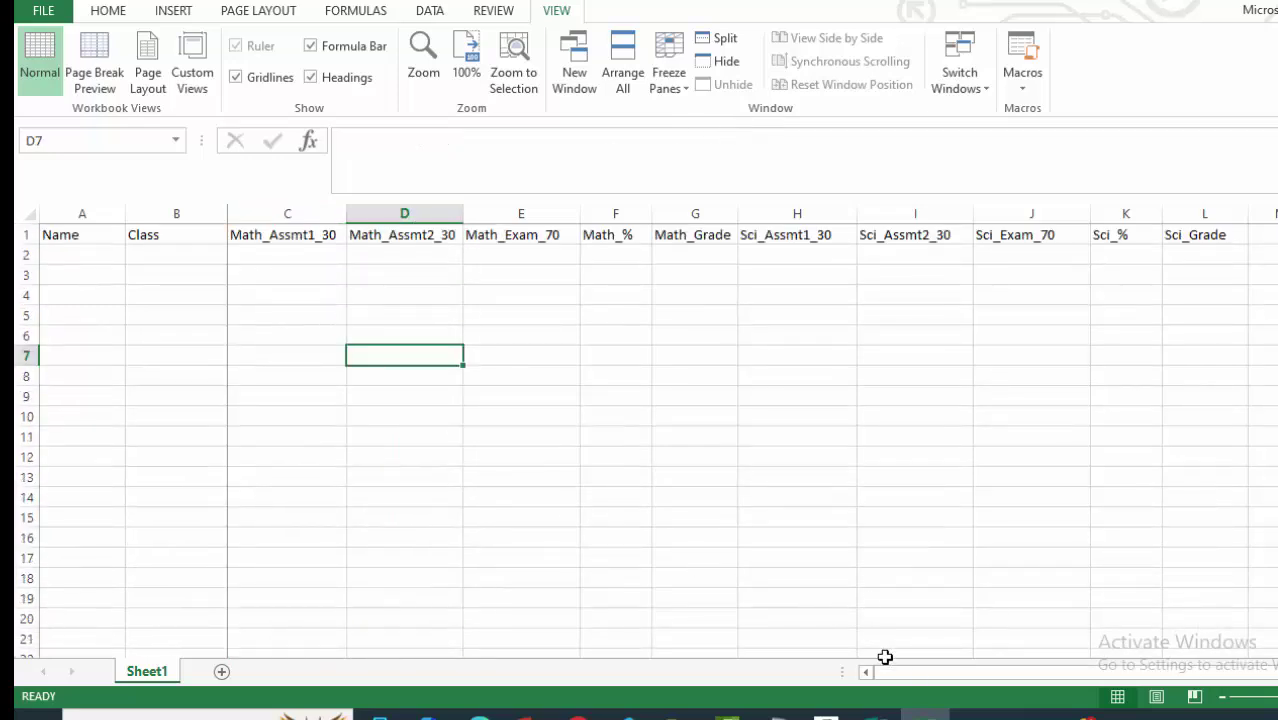
{"action": "left_click_drag", "start_coordinate": [912, 674], "coordinate": [1004, 677]}
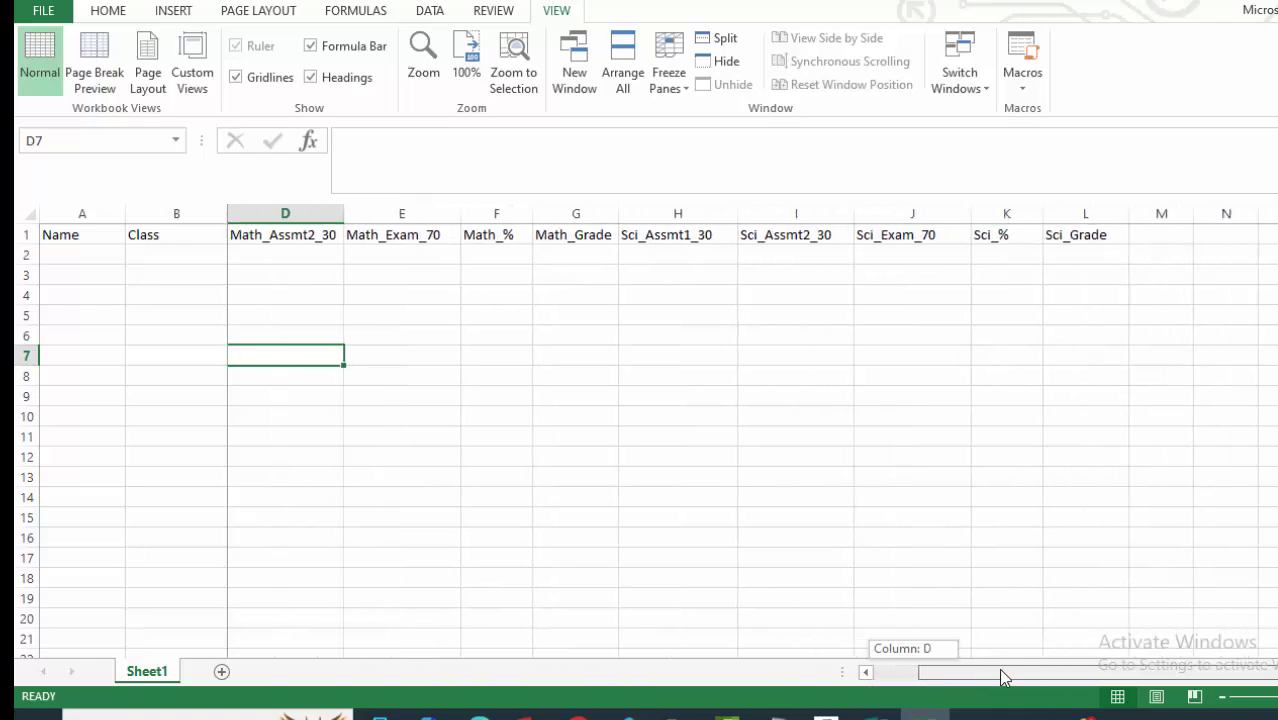
{"action": "mouse_move", "coordinate": [1083, 655]}
{"action": "left_mouse_down"}
{"action": "mouse_move", "coordinate": [1016, 673]}
{"action": "mouse_move", "coordinate": [1096, 673]}
{"action": "left_mouse_up"}
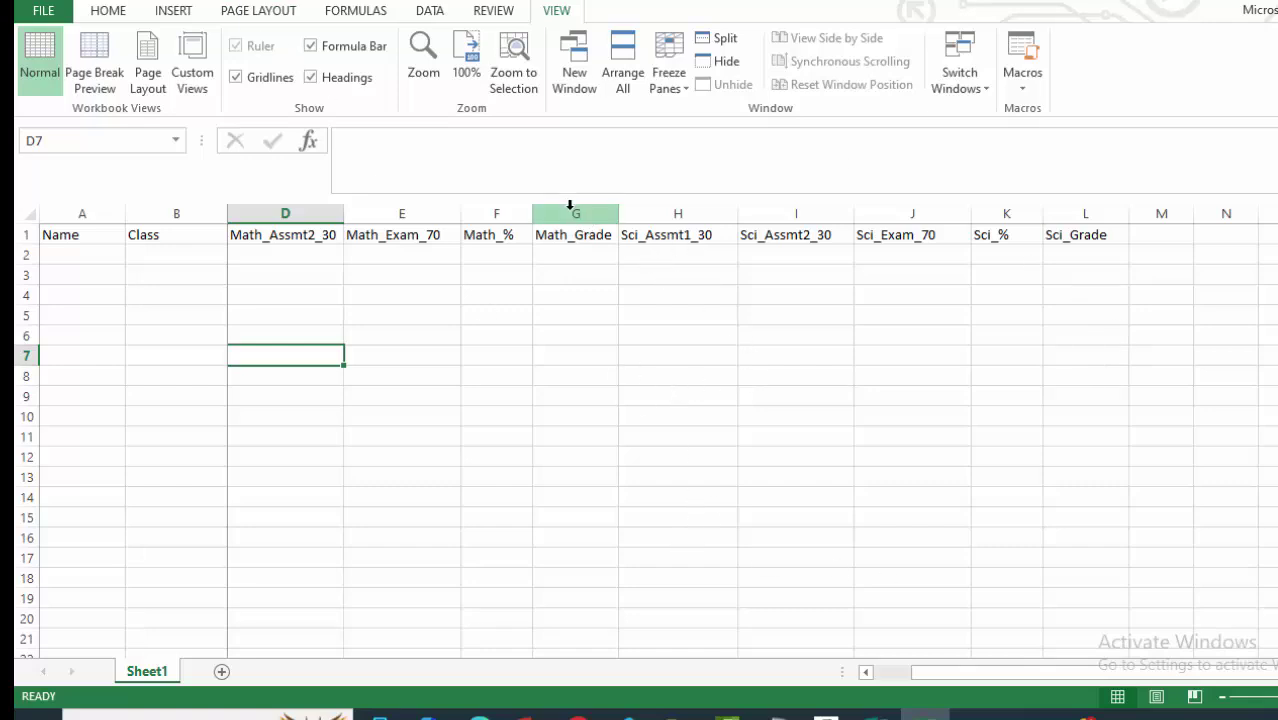
{"action": "left_click_drag", "start_coordinate": [650, 202], "coordinate": [1107, 233]}
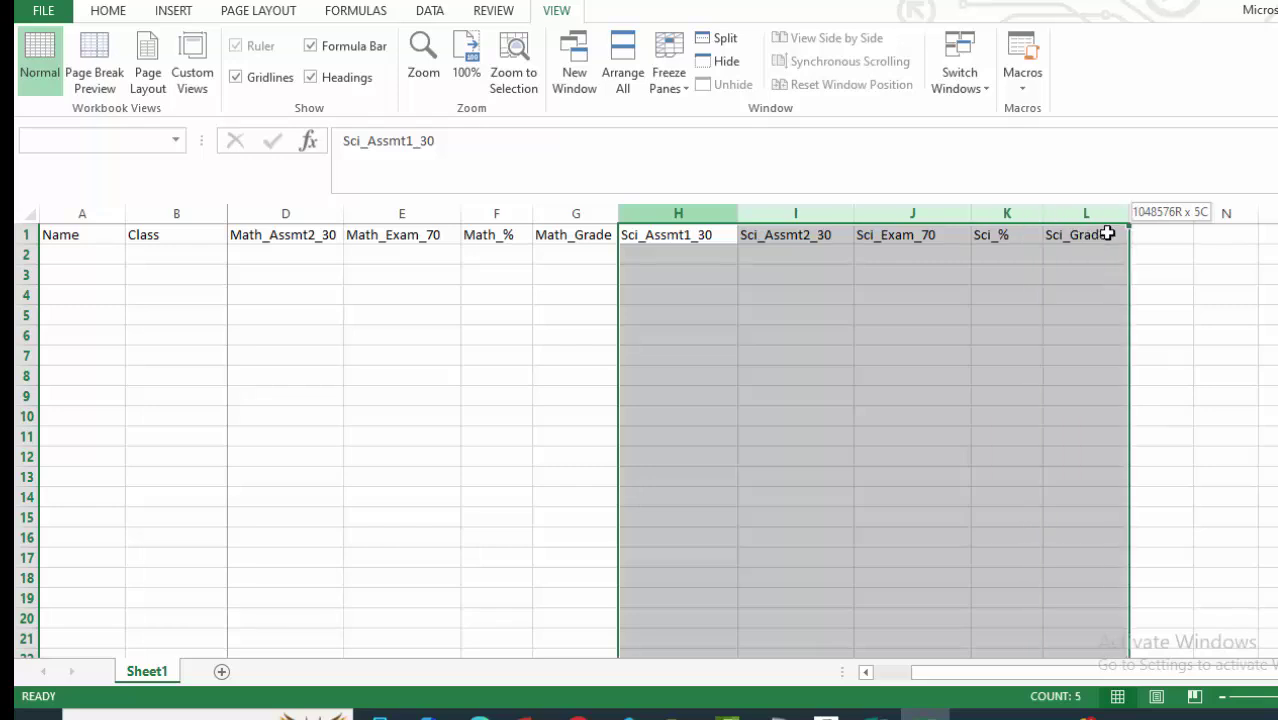
Copy the five Science columns H:L and insert the copies at column M.
{"action": "right_click", "coordinate": [907, 248]}
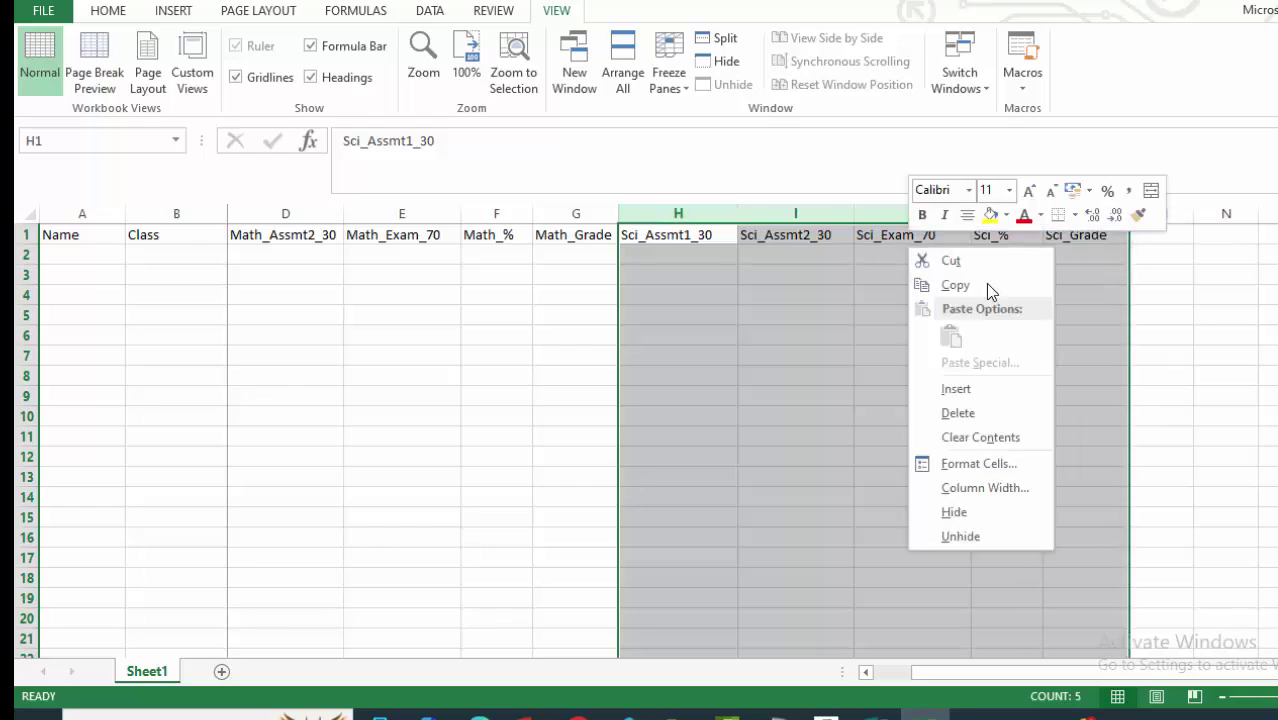
{"action": "left_click", "coordinate": [959, 282]}
{"action": "right_click", "coordinate": [1160, 213]}
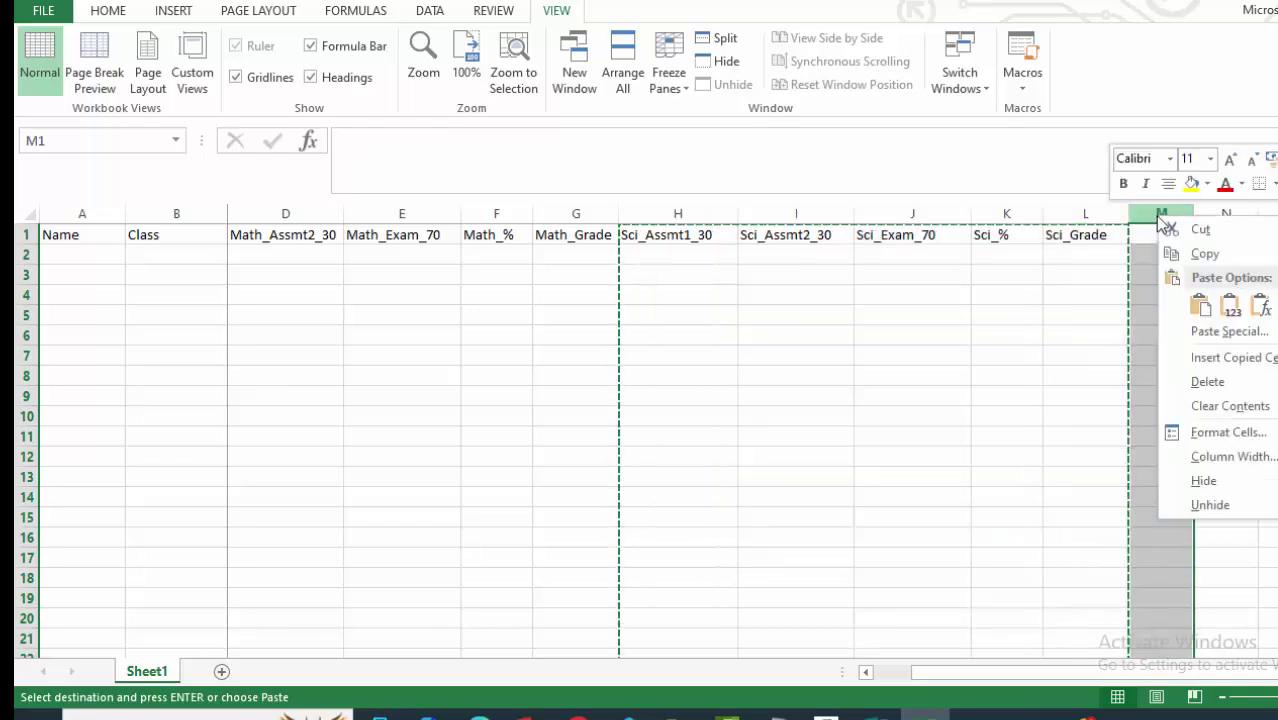
{"action": "left_click", "coordinate": [1226, 366]}
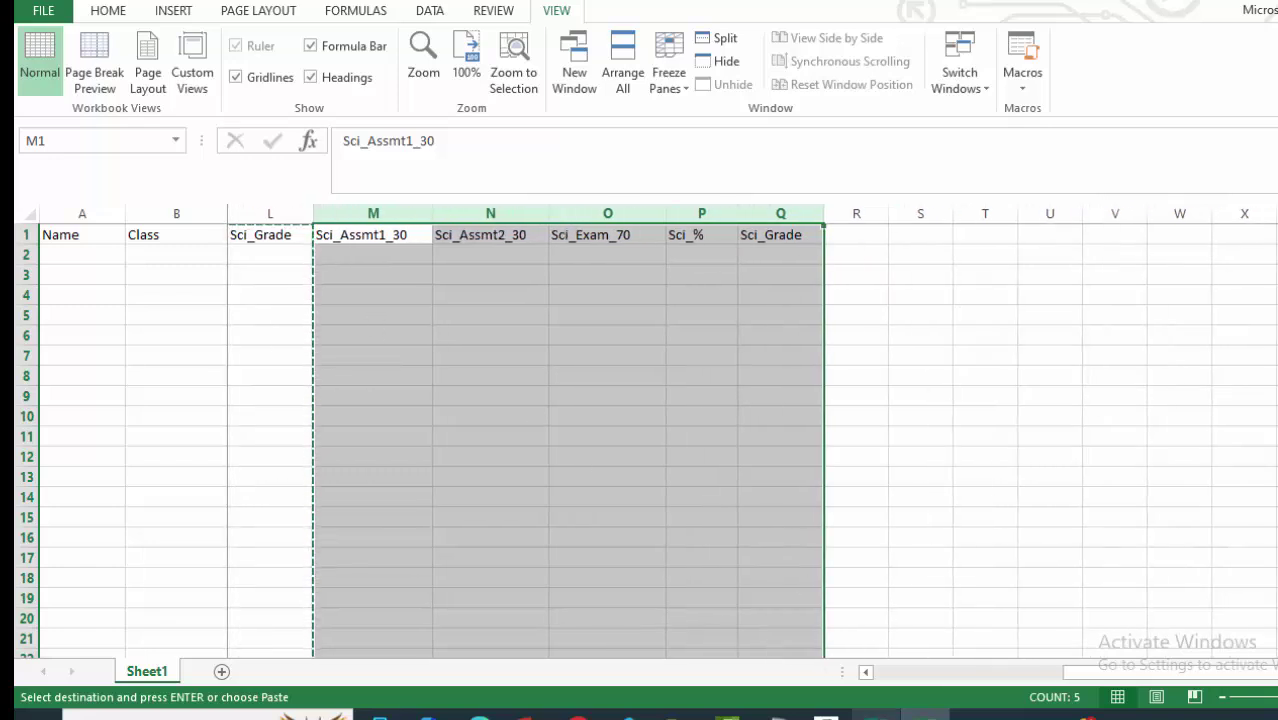
{"action": "left_click", "coordinate": [876, 714]}
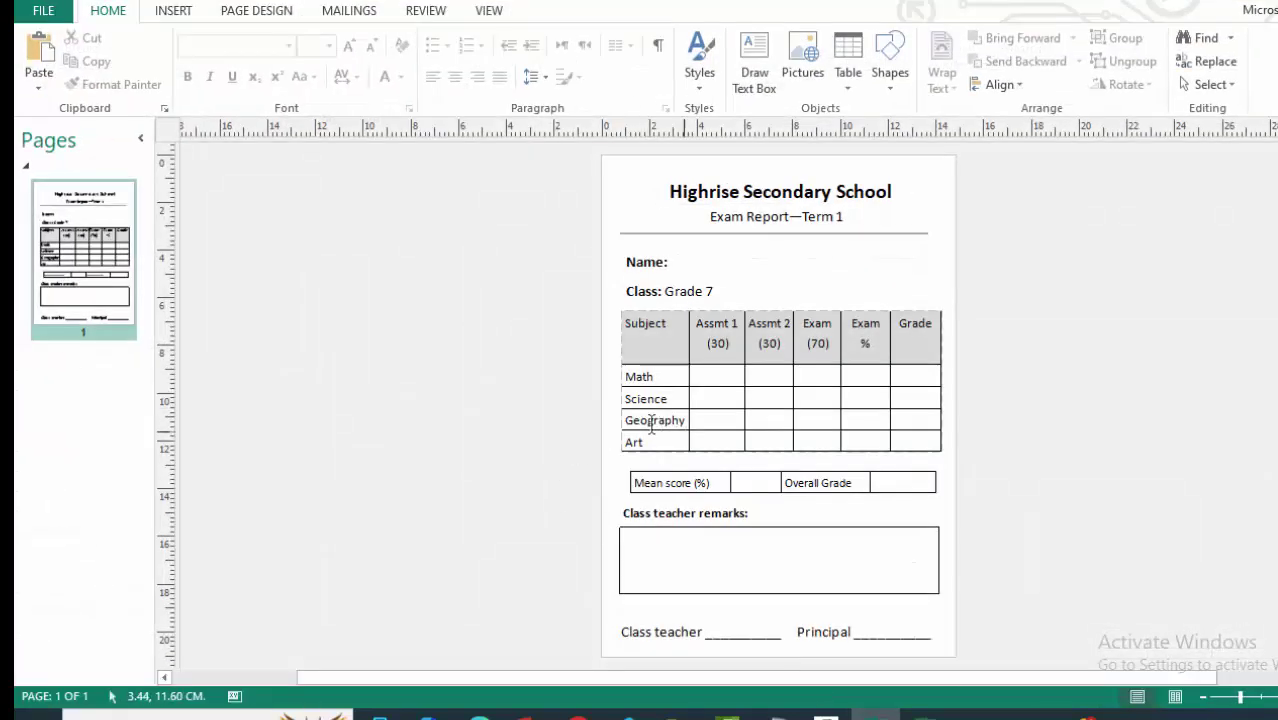
{"action": "key", "text": "alt+Tab"}
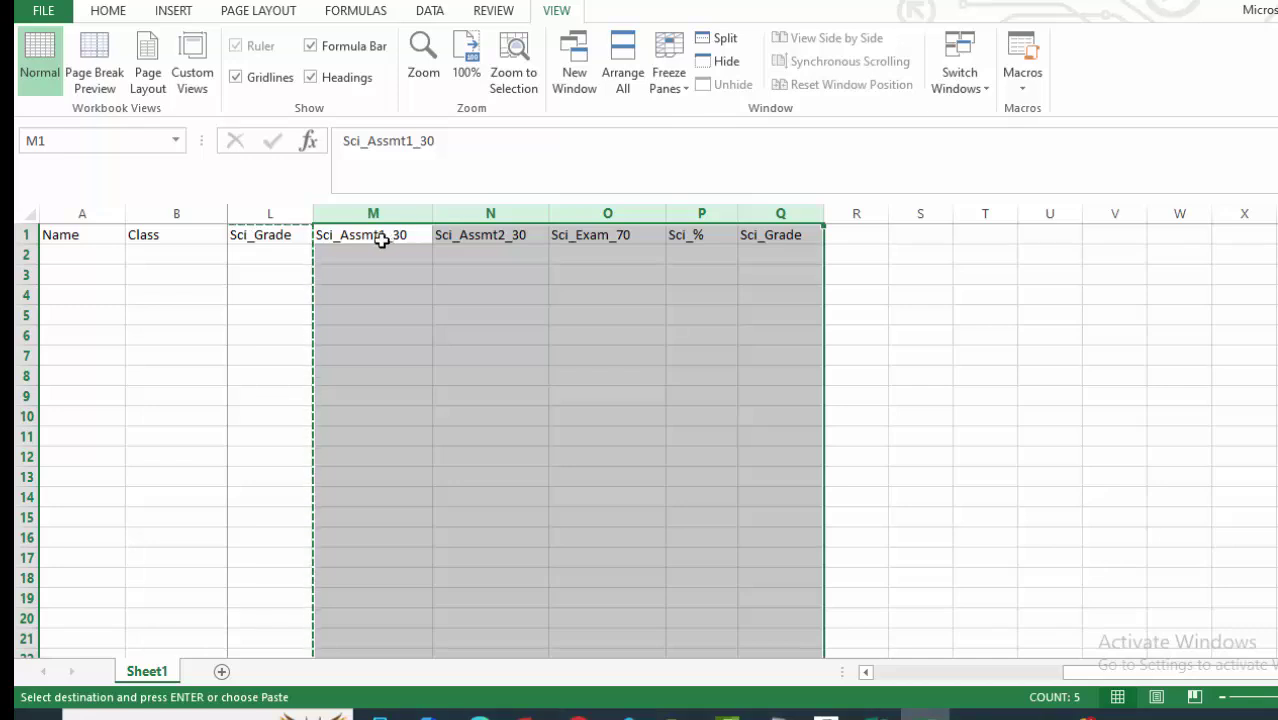
Rename the M1 and N1 headers to Geo_Assmt1_30 and Geo_Assmt2_30.
{"action": "double_click", "coordinate": [332, 235]}
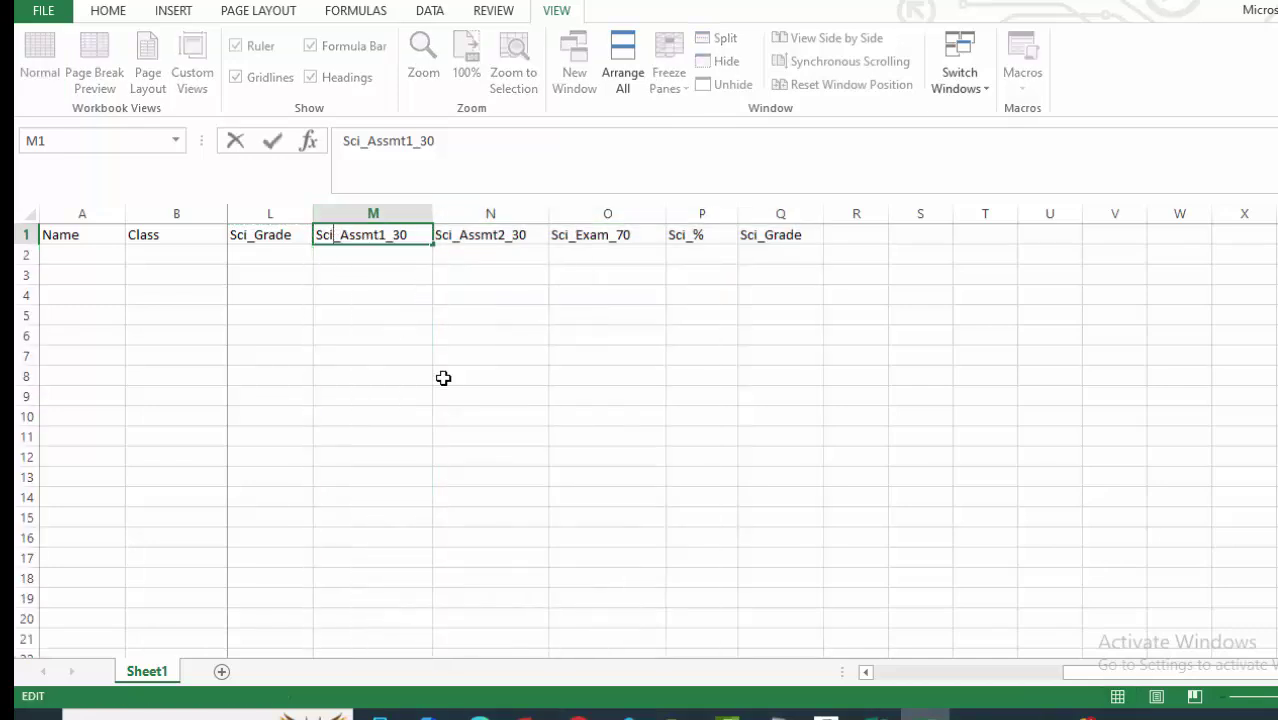
{"action": "key", "text": "BackSpace"}
{"action": "key", "text": "BackSpace"}
{"action": "key", "text": "BackSpace"}
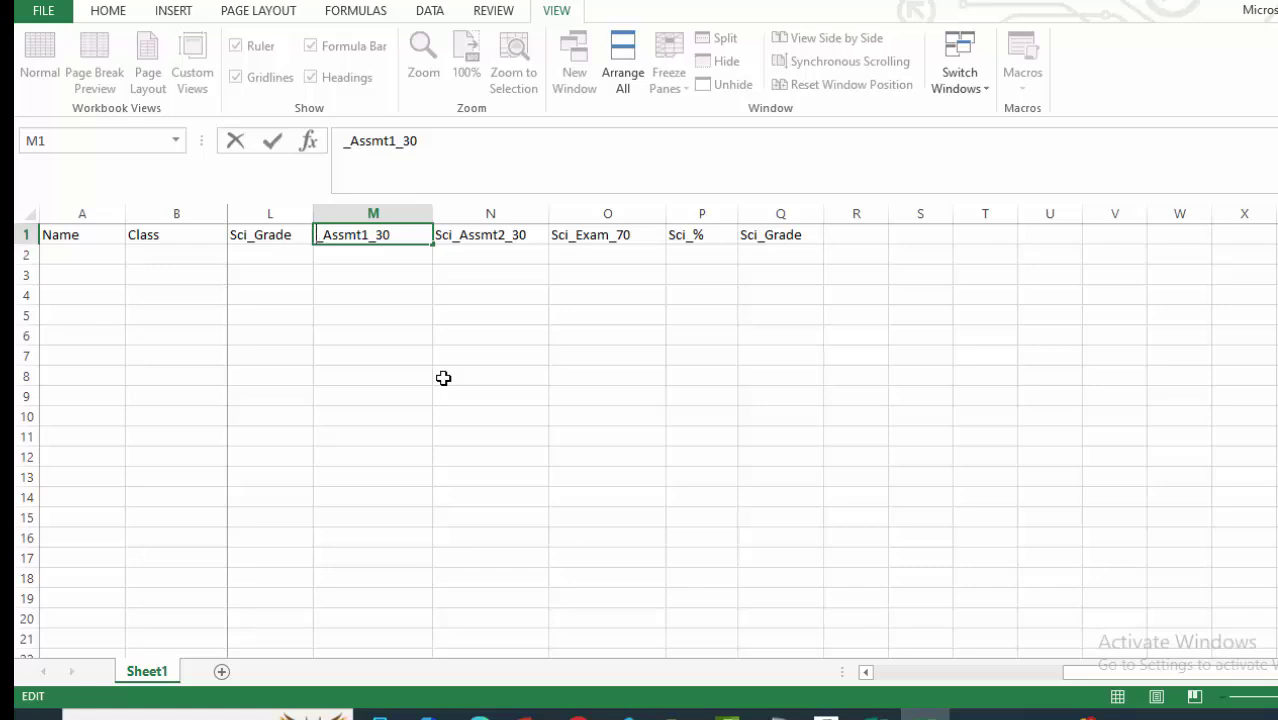
{"action": "type", "text": "Geo"}
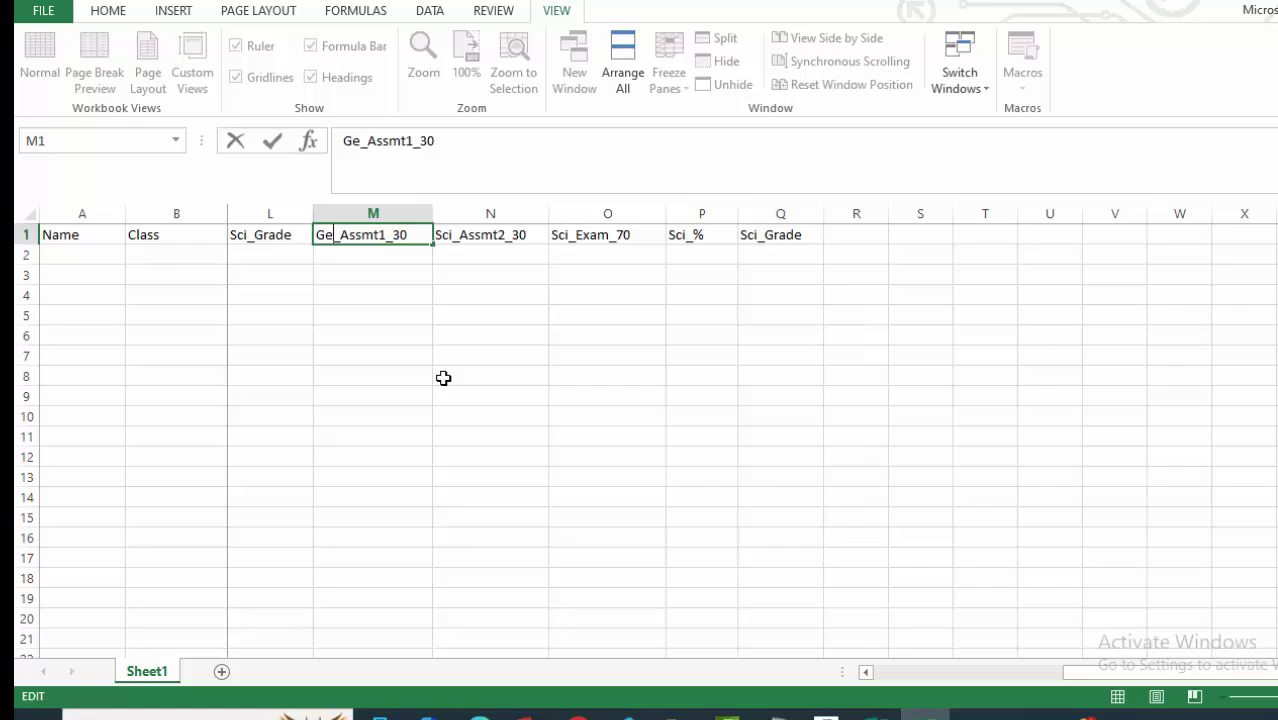
{"action": "left_click", "coordinate": [619, 367]}
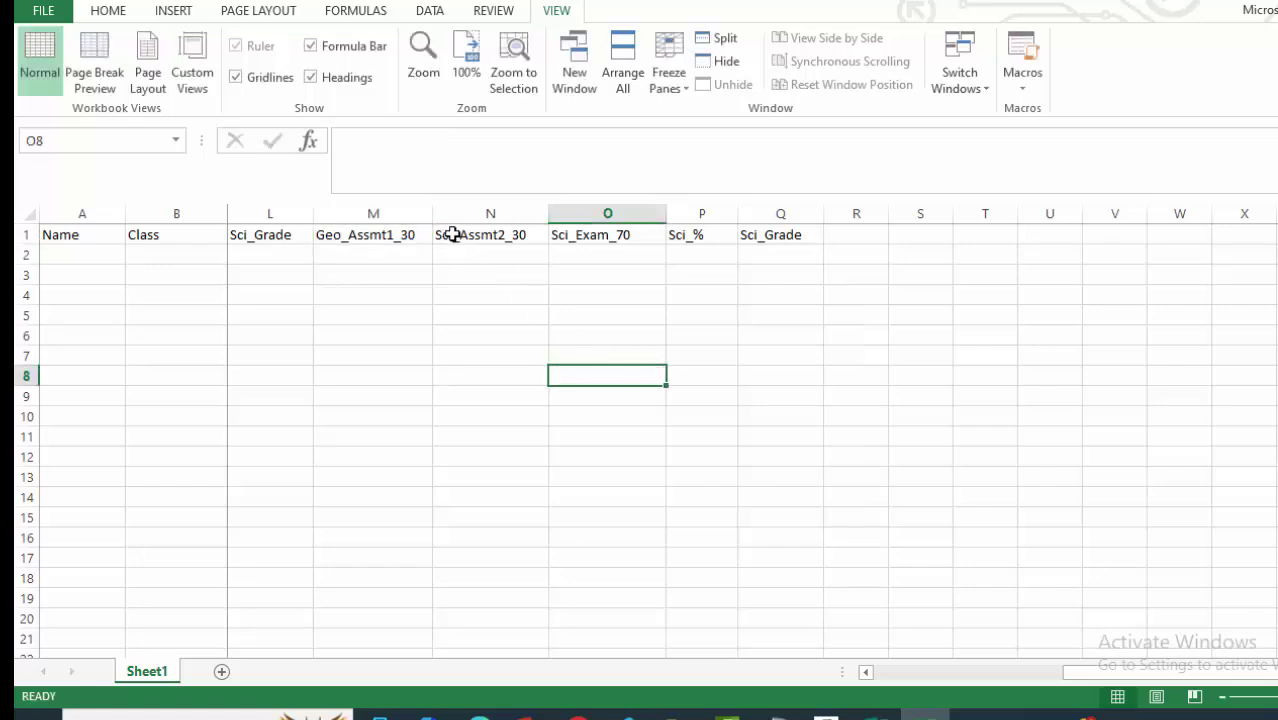
{"action": "double_click", "coordinate": [453, 234]}
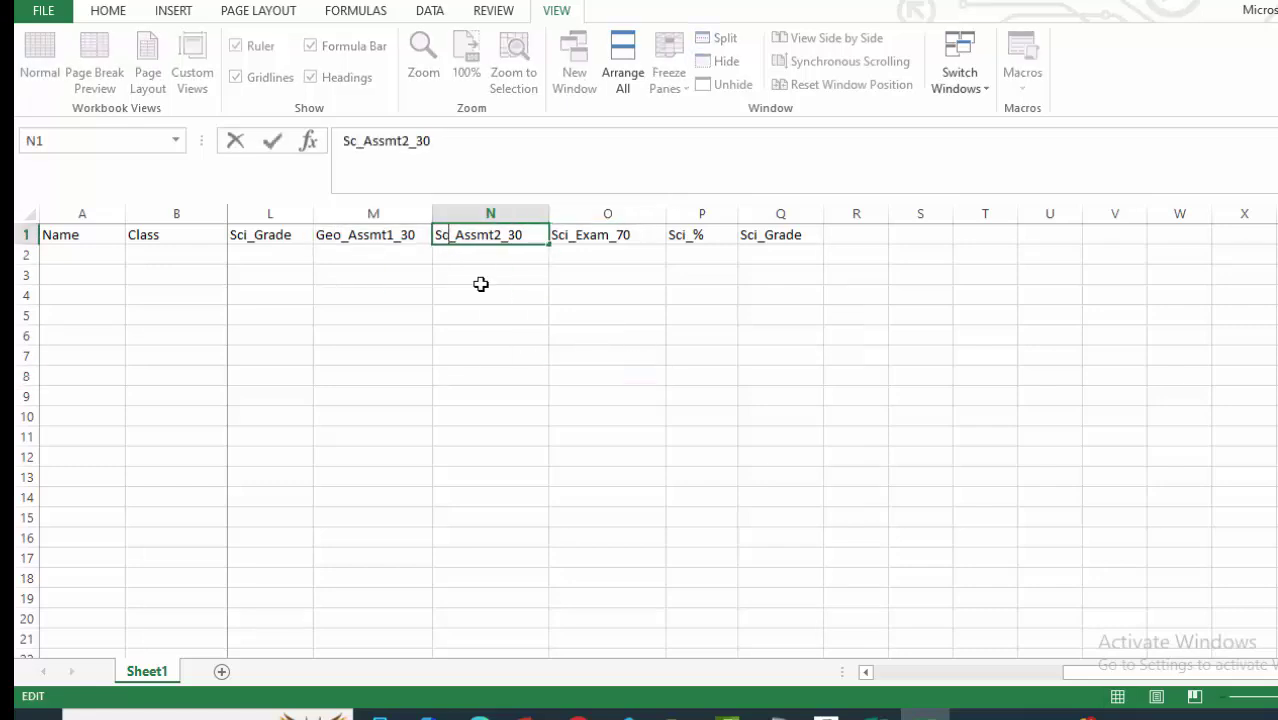
{"action": "key", "text": "BackSpace"}
{"action": "key", "text": "BackSpace"}
{"action": "key", "text": "BackSpace"}
{"action": "type", "text": "Geo"}
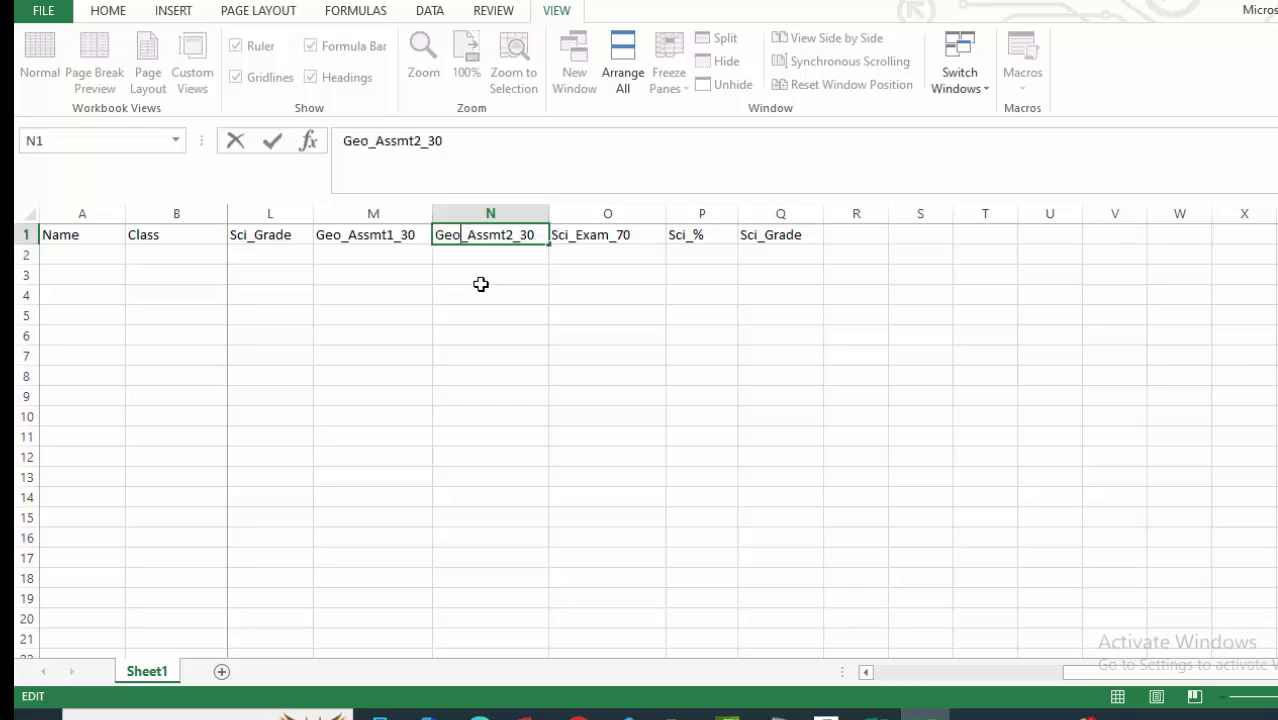
{"action": "left_click", "coordinate": [640, 315]}
Rename O1, P1 and Q1 to Geo_Exam_70, Geo_% and Geo_Grade.
{"action": "double_click", "coordinate": [569, 233]}
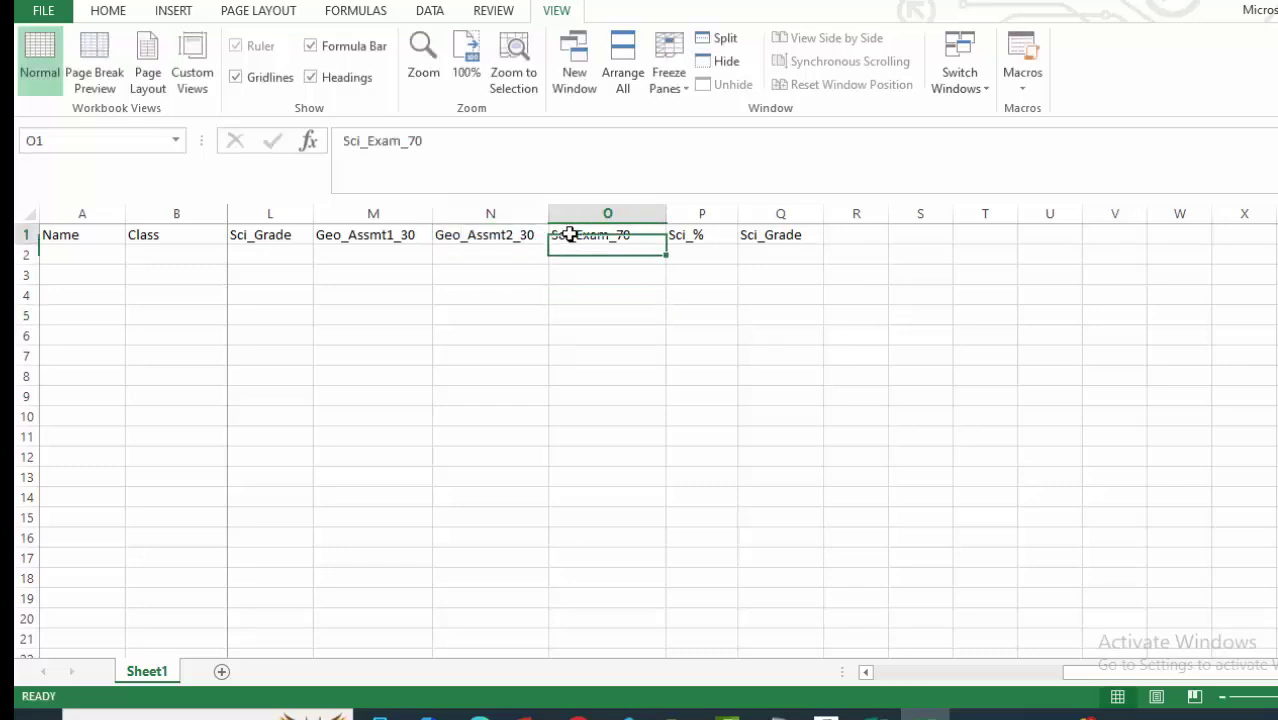
{"action": "key", "text": "BackSpace"}
{"action": "key", "text": "BackSpace"}
{"action": "key", "text": "BackSpace"}
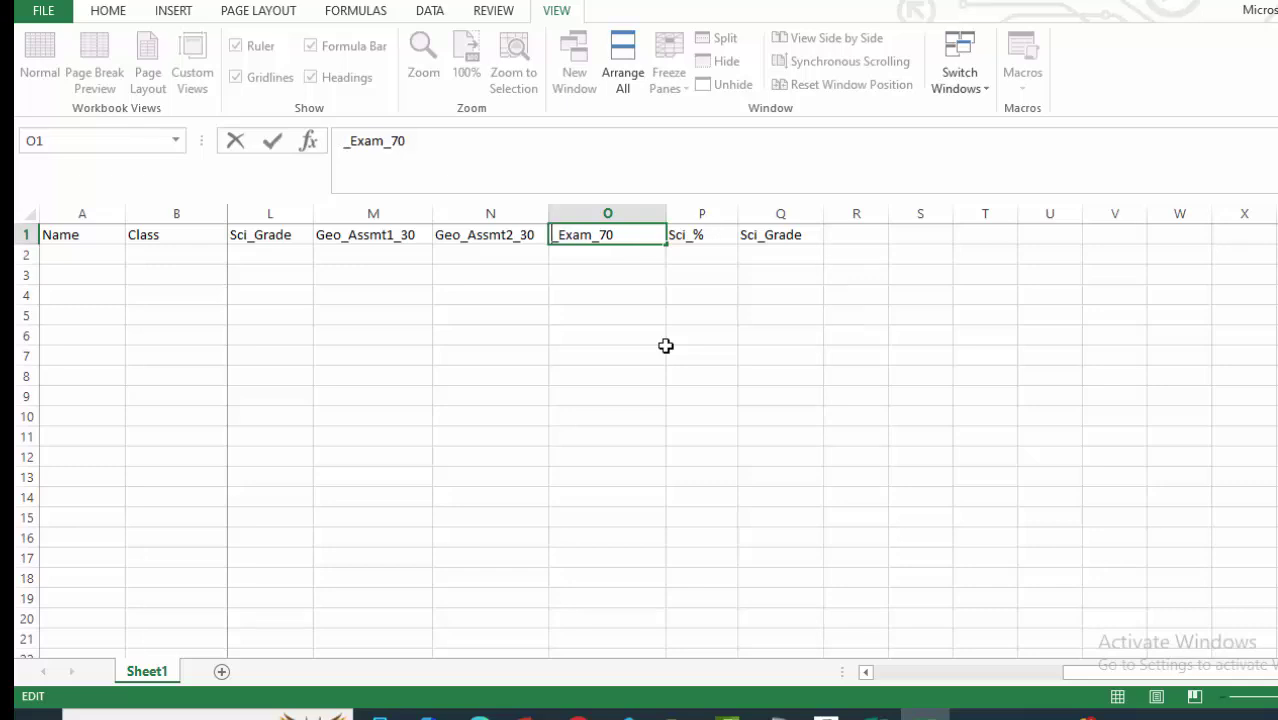
{"action": "type", "text": "Geo"}
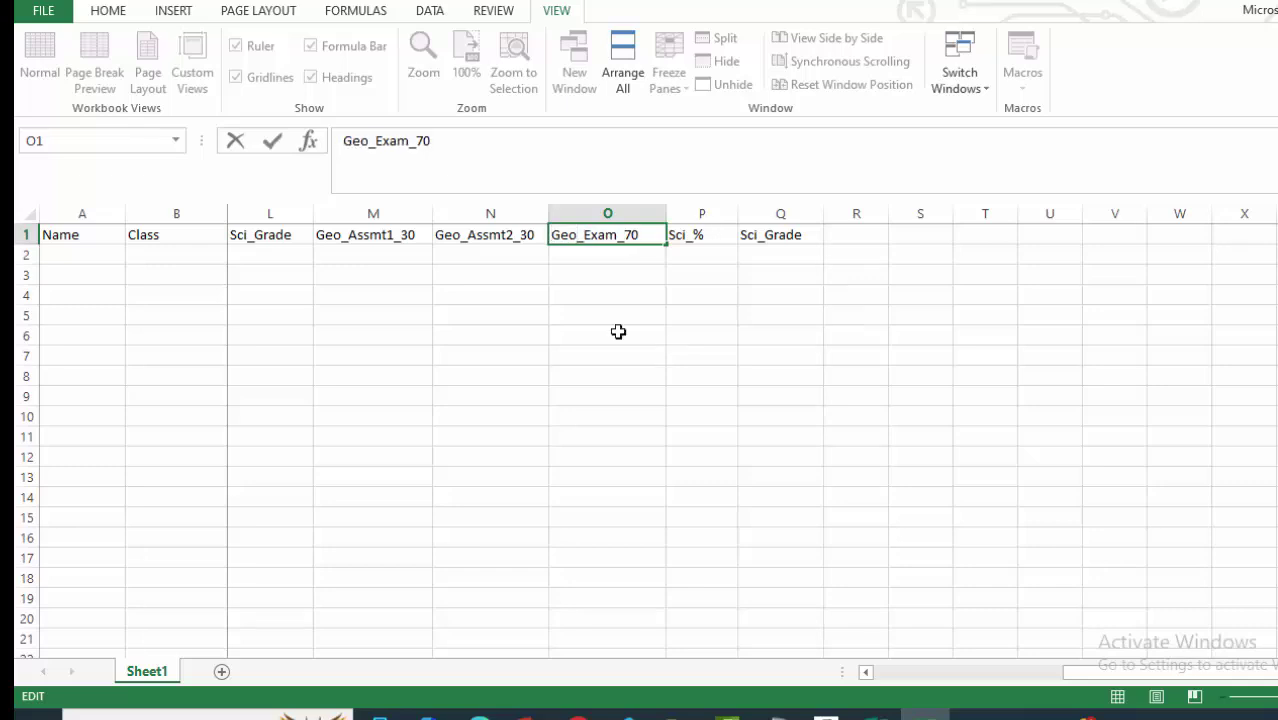
{"action": "double_click", "coordinate": [684, 234]}
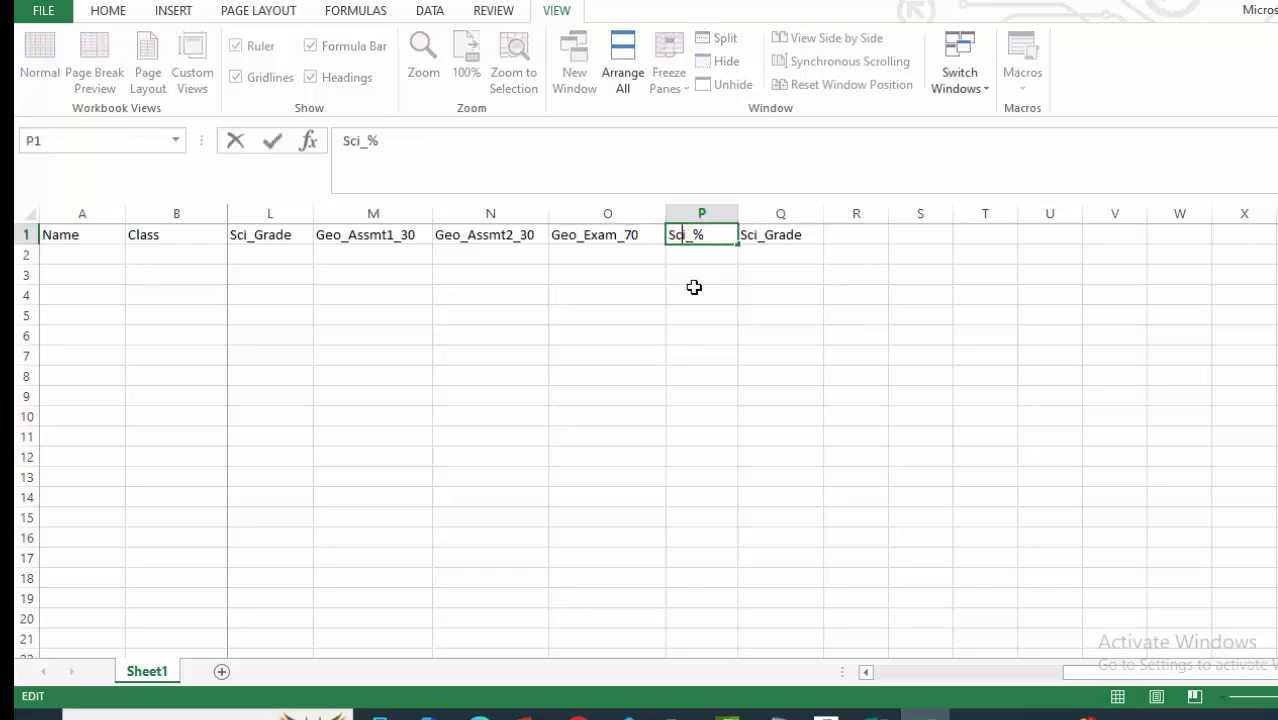
{"action": "key", "text": "BackSpace"}
{"action": "key", "text": "BackSpace"}
{"action": "key", "text": "BackSpace"}
{"action": "type", "text": "Geo"}
{"action": "double_click", "coordinate": [759, 234]}
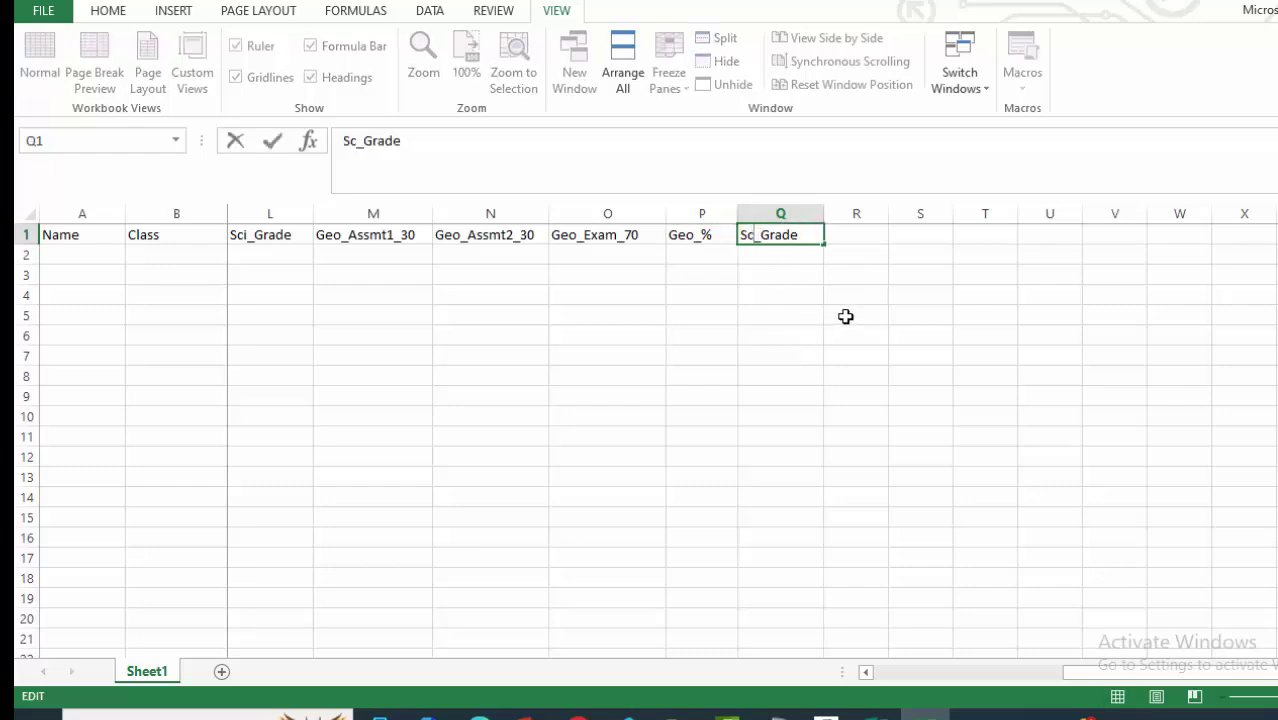
{"action": "key", "text": "BackSpace"}
{"action": "key", "text": "BackSpace"}
{"action": "key", "text": "BackSpace"}
{"action": "type", "text": "Geo"}
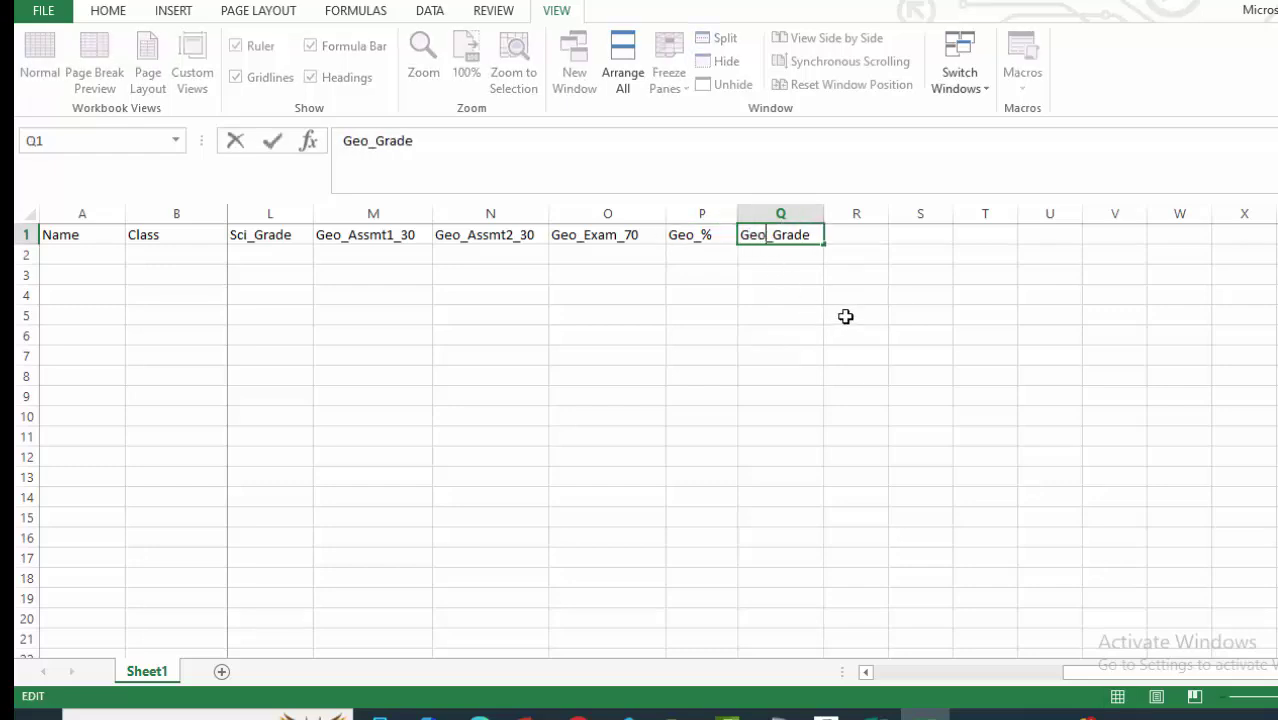
{"action": "left_click", "coordinate": [902, 396]}
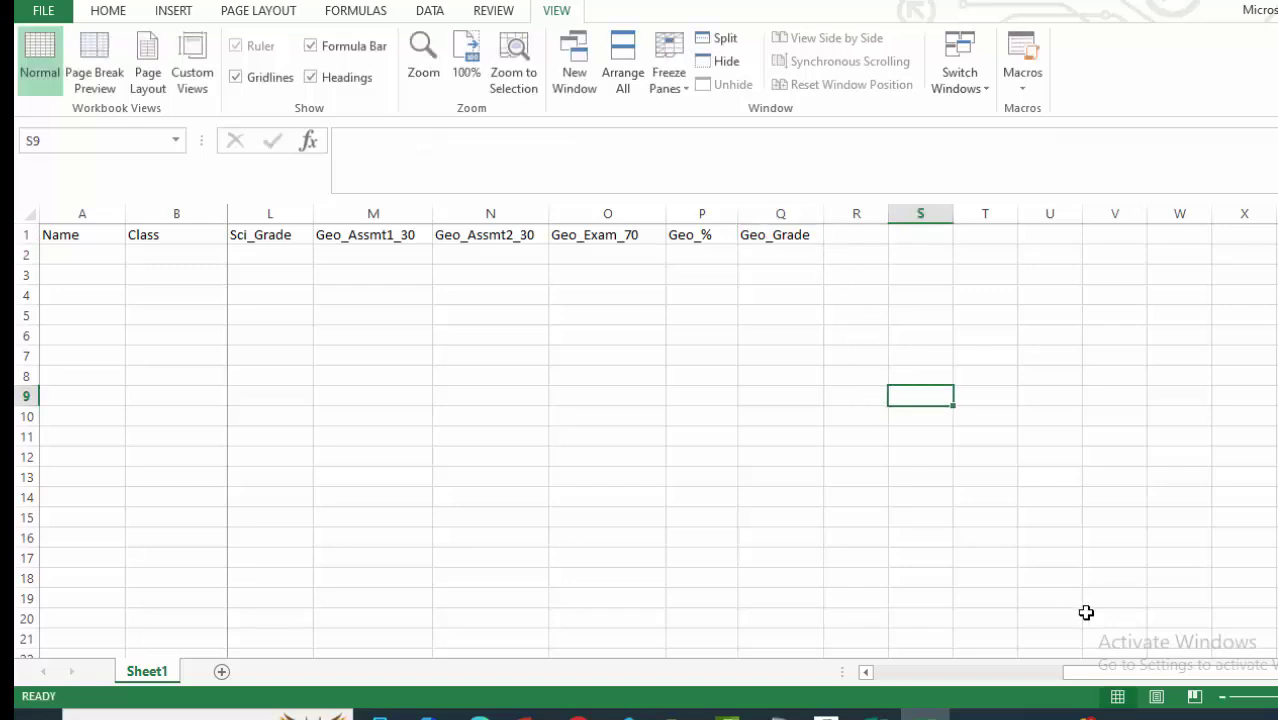
{"action": "scroll", "coordinate": [1105, 595], "scroll_direction": "right", "scroll_amount": 2}
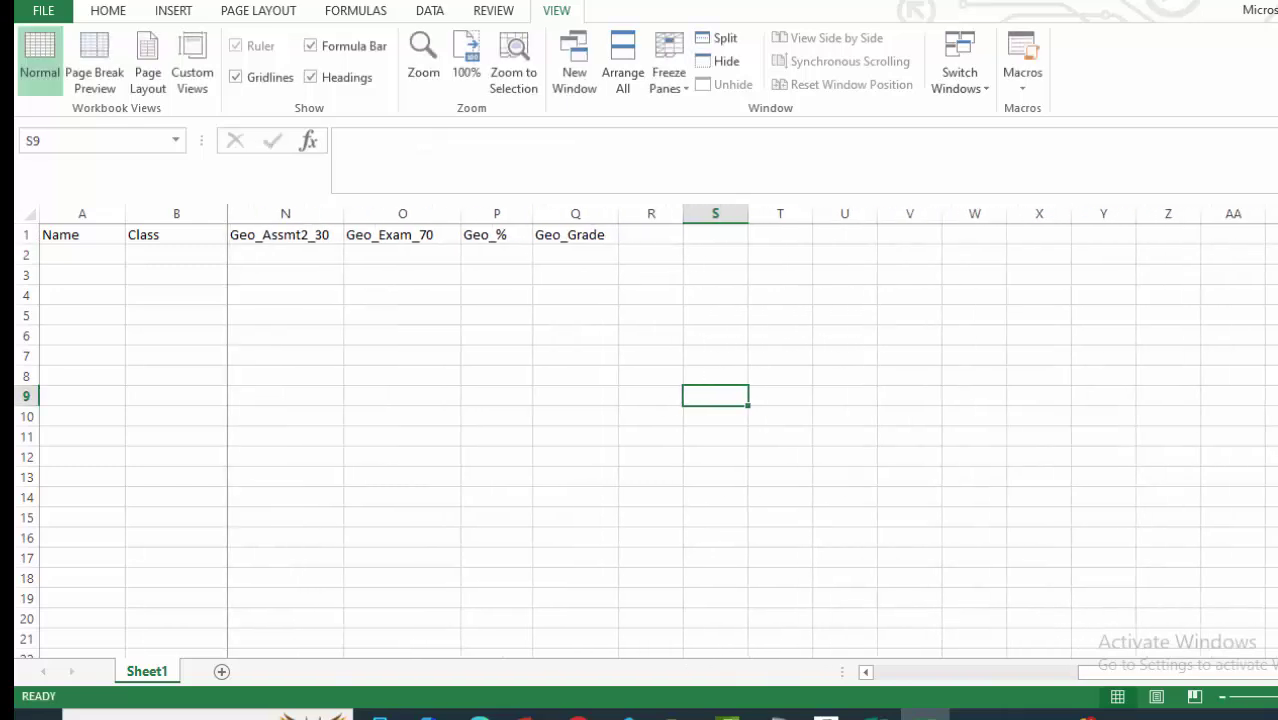
{"action": "left_click", "coordinate": [635, 213]}
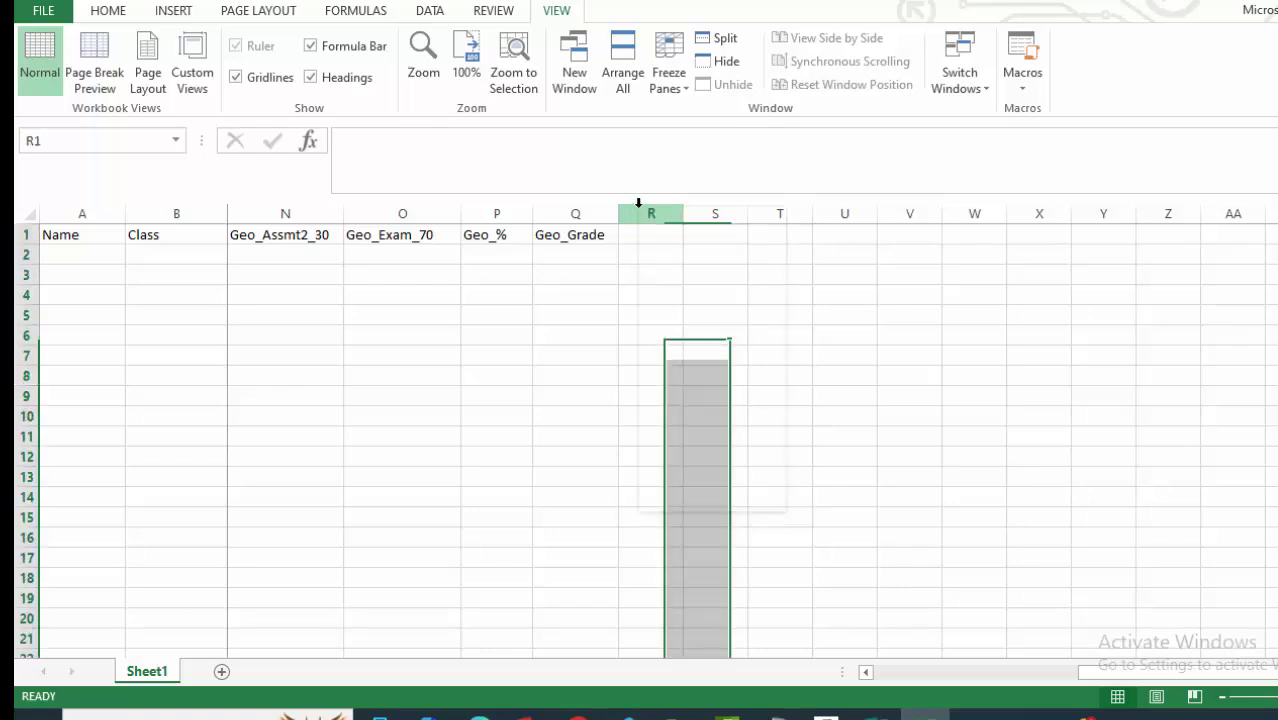
{"action": "right_click", "coordinate": [638, 213]}
{"action": "key", "text": "Escape"}
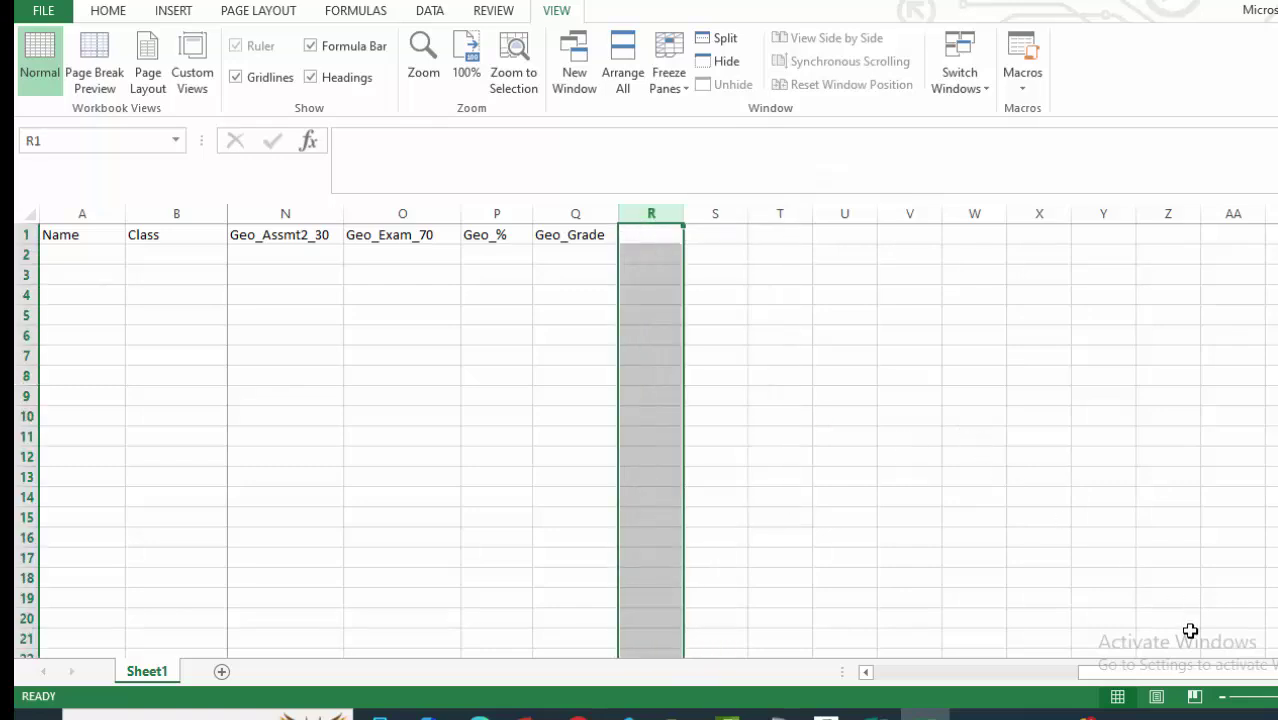
{"action": "left_click_drag", "start_coordinate": [1181, 674], "coordinate": [958, 690]}
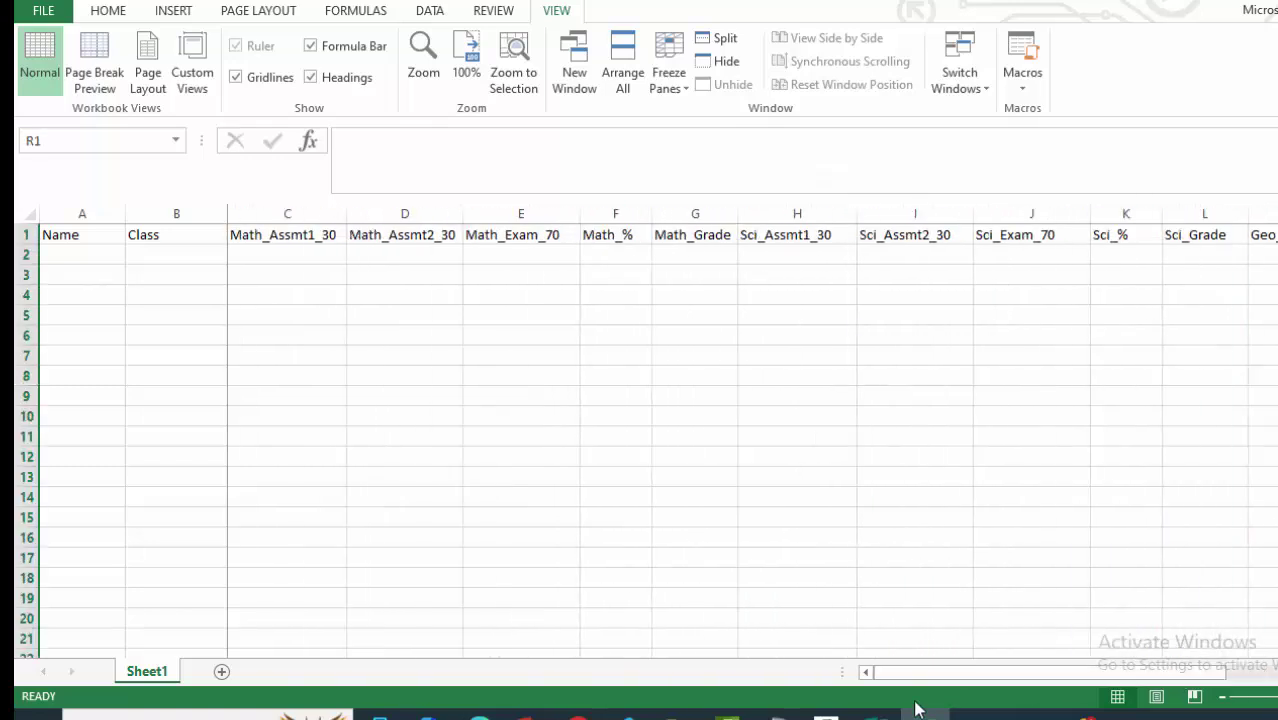
{"action": "left_click", "coordinate": [873, 712]}
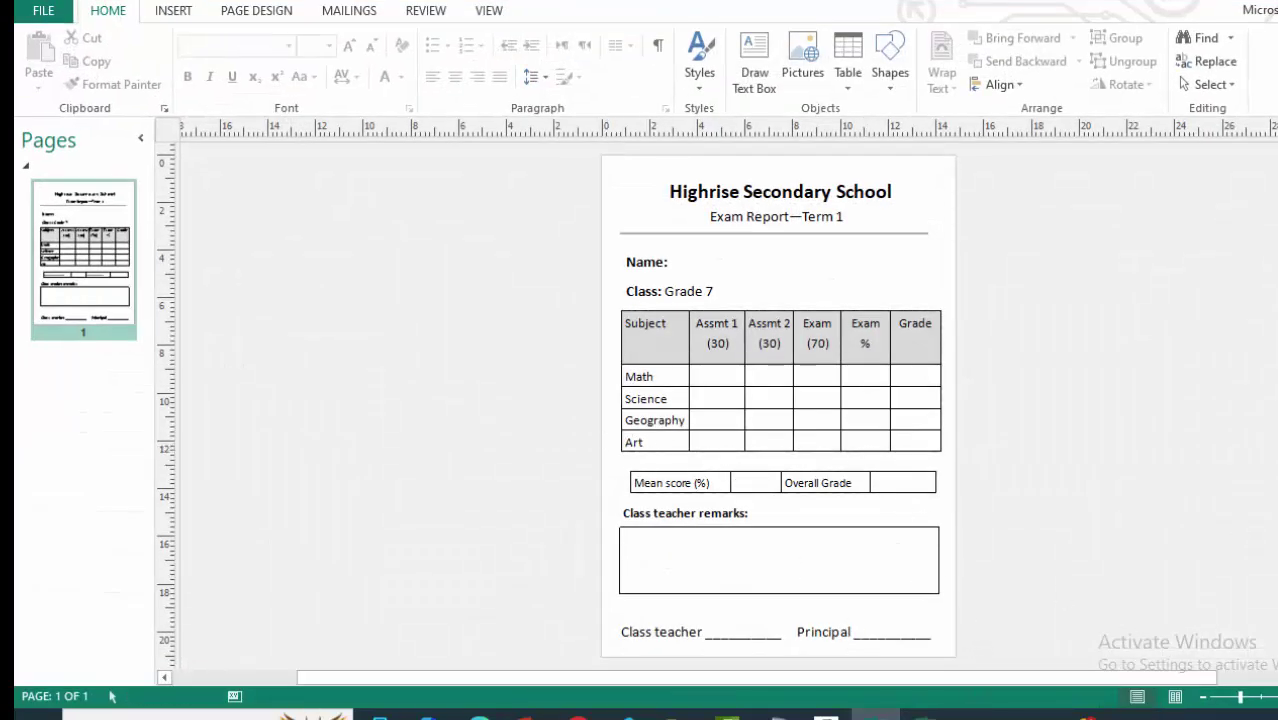
{"action": "key", "text": "alt+Tab"}
{"action": "left_click_drag", "start_coordinate": [950, 676], "coordinate": [1144, 654]}
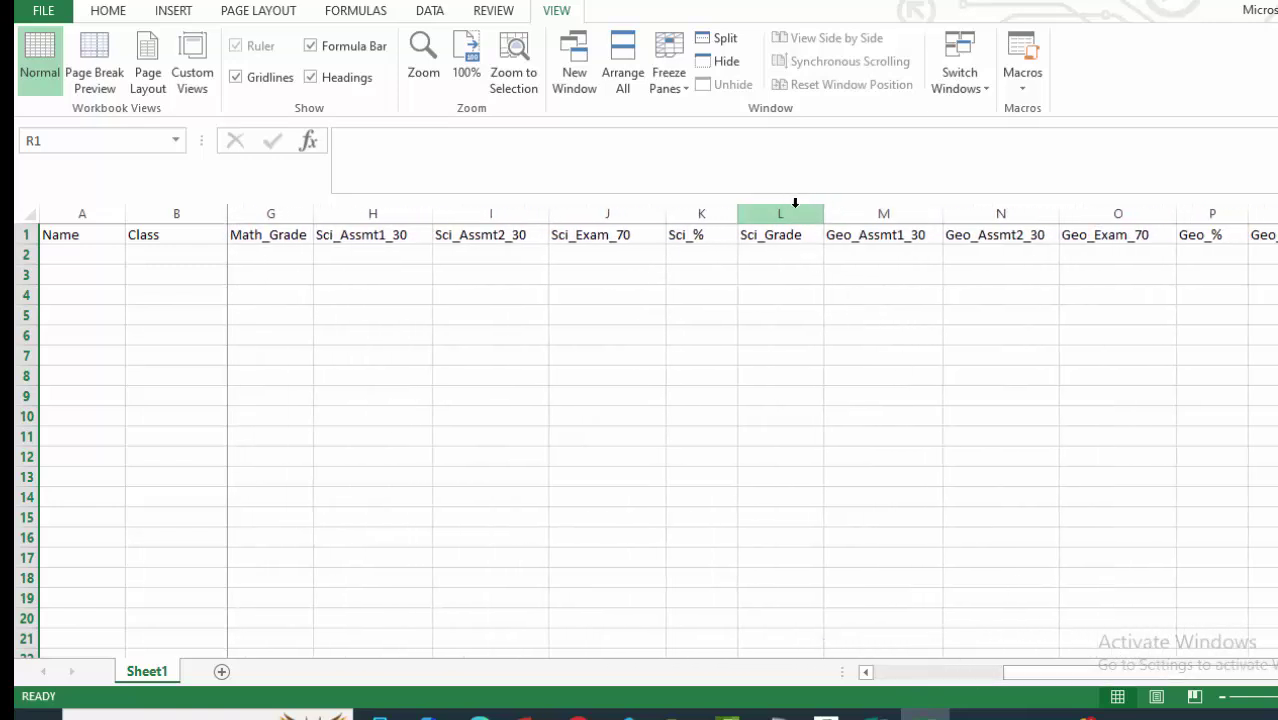
{"action": "left_click_drag", "start_coordinate": [864, 203], "coordinate": [1265, 220]}
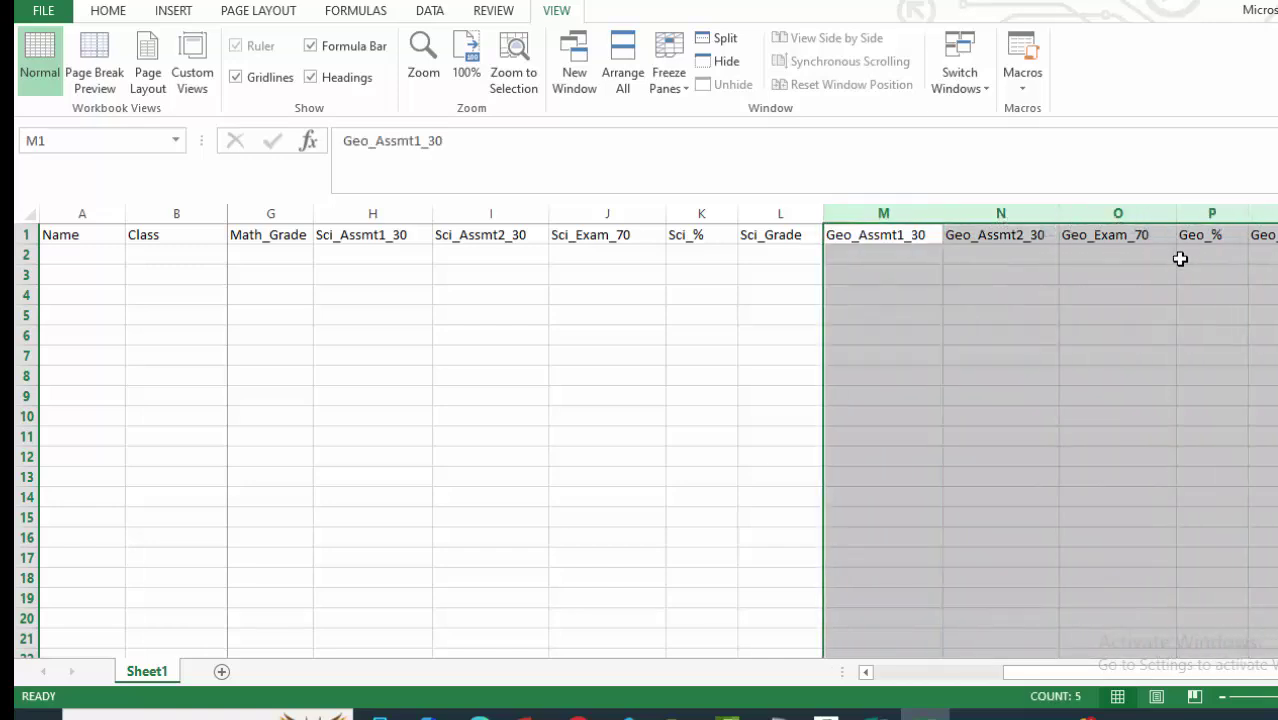
Copy the Geography columns M:Q and insert the copies at column R.
{"action": "right_click", "coordinate": [1030, 265]}
{"action": "left_click", "coordinate": [1087, 306]}
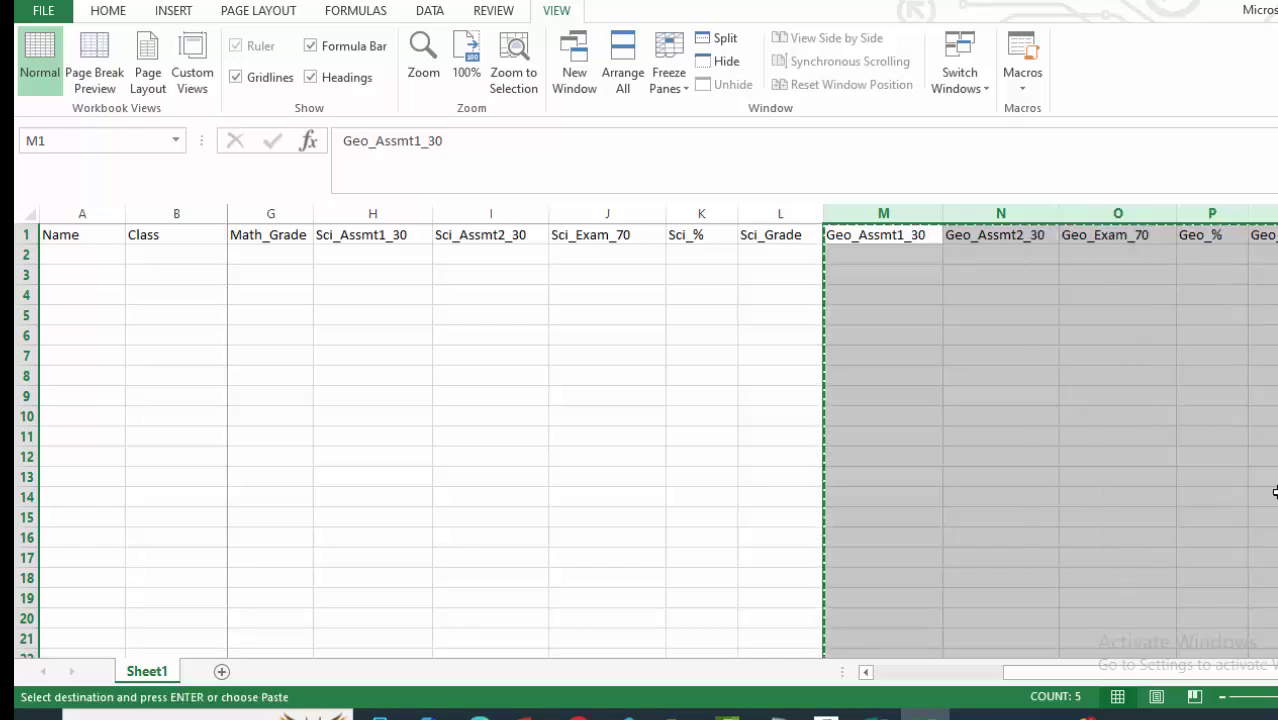
{"action": "scroll", "coordinate": [1275, 491], "scroll_direction": "right", "scroll_amount": 2}
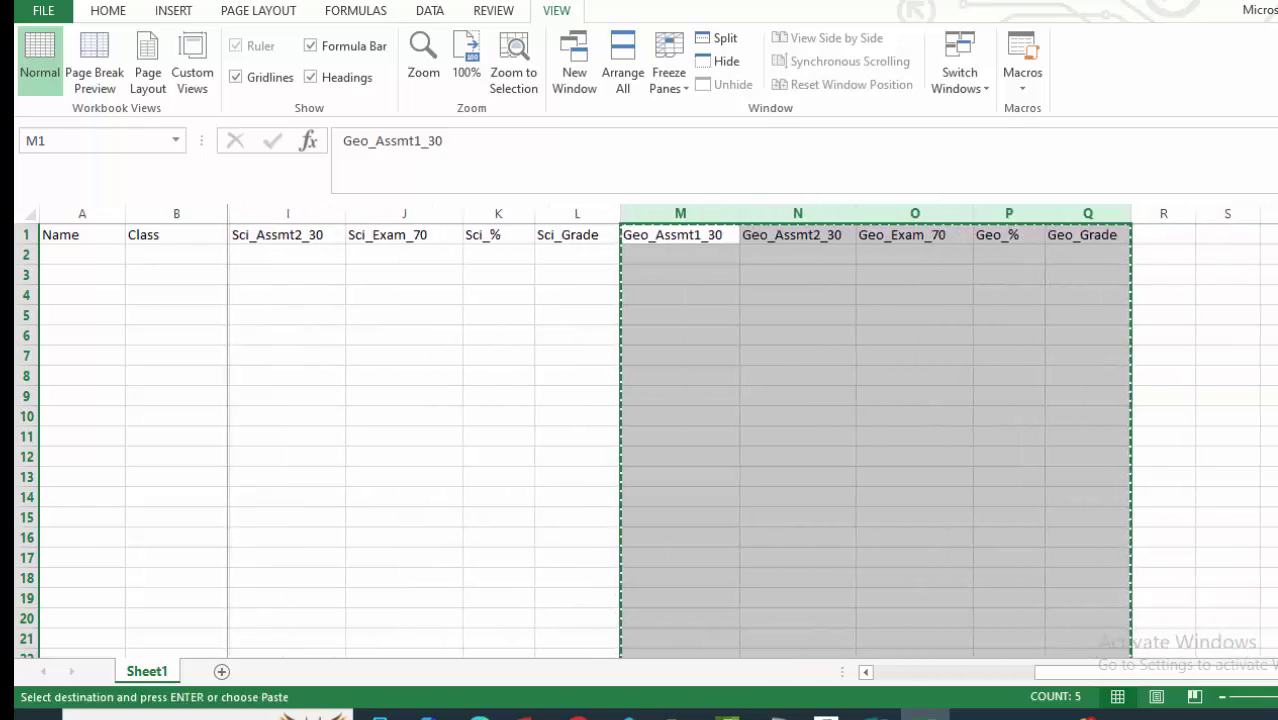
{"action": "scroll", "coordinate": [1236, 615], "scroll_direction": "right", "scroll_amount": 5}
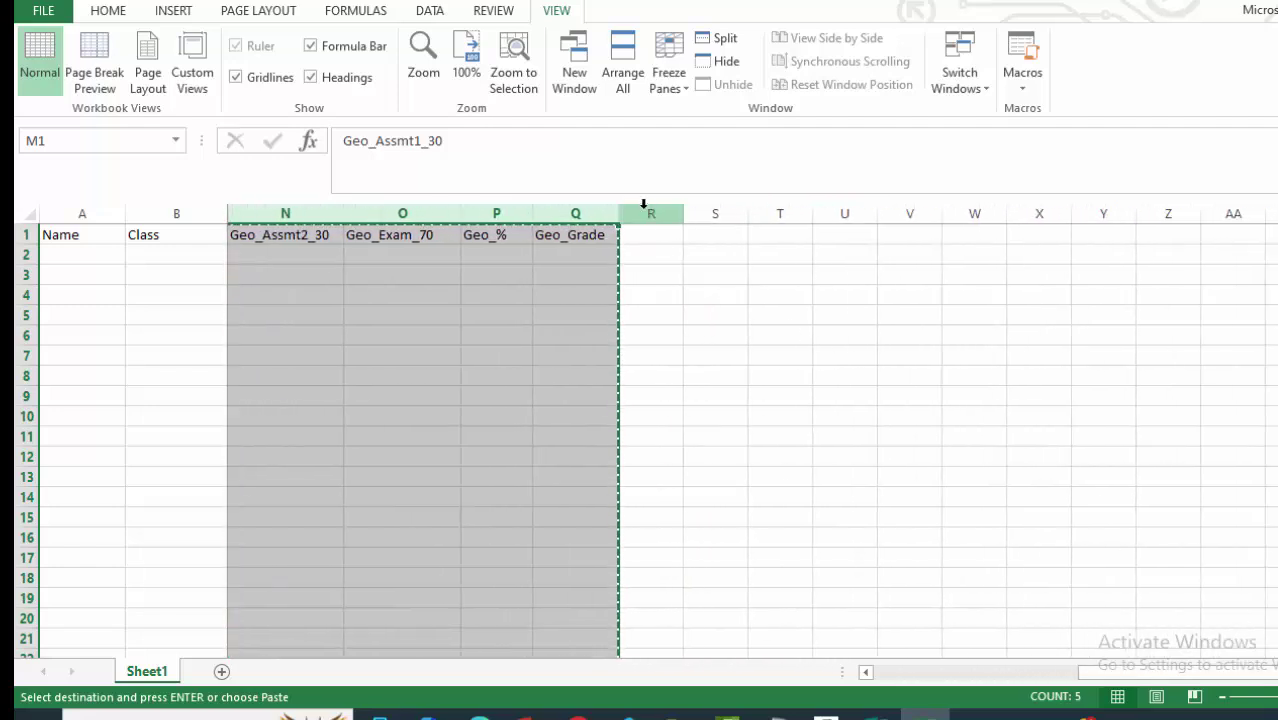
{"action": "right_click", "coordinate": [644, 210]}
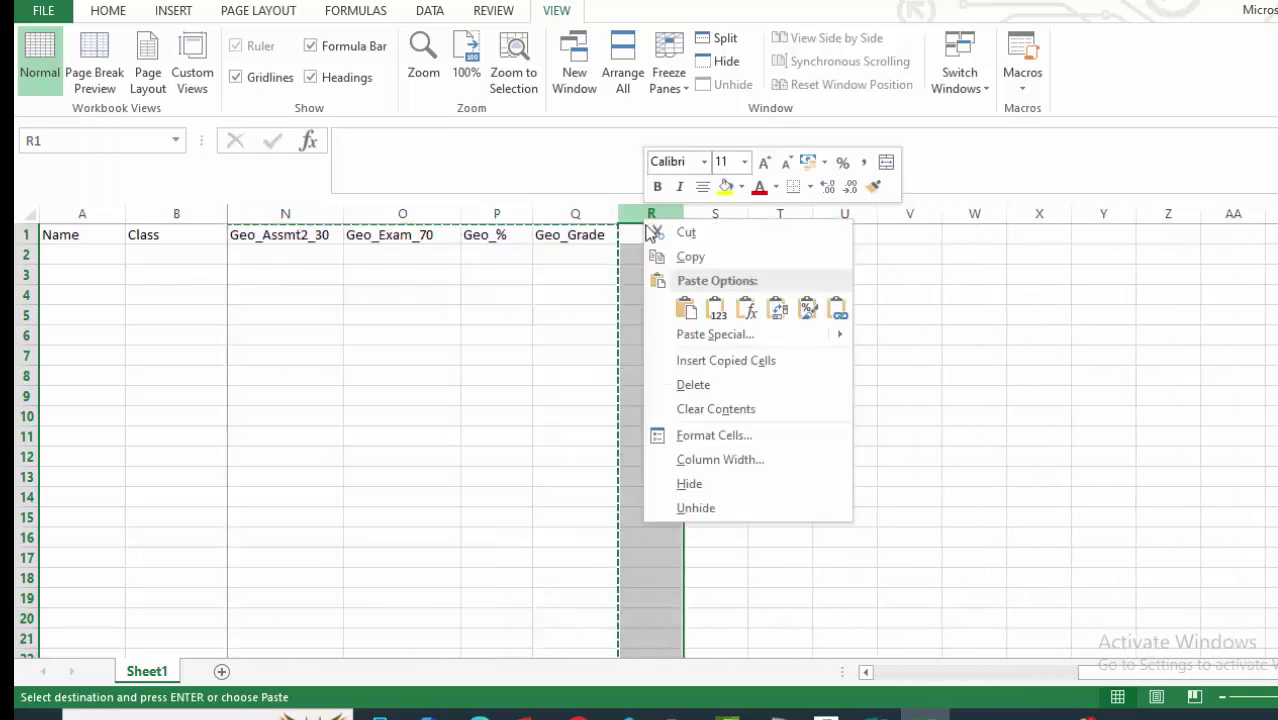
{"action": "left_click", "coordinate": [697, 360]}
Rename the R1 and S1 headings to Art_Assmt1_30 and Art_Assmt2_30.
{"action": "left_click", "coordinate": [648, 234]}
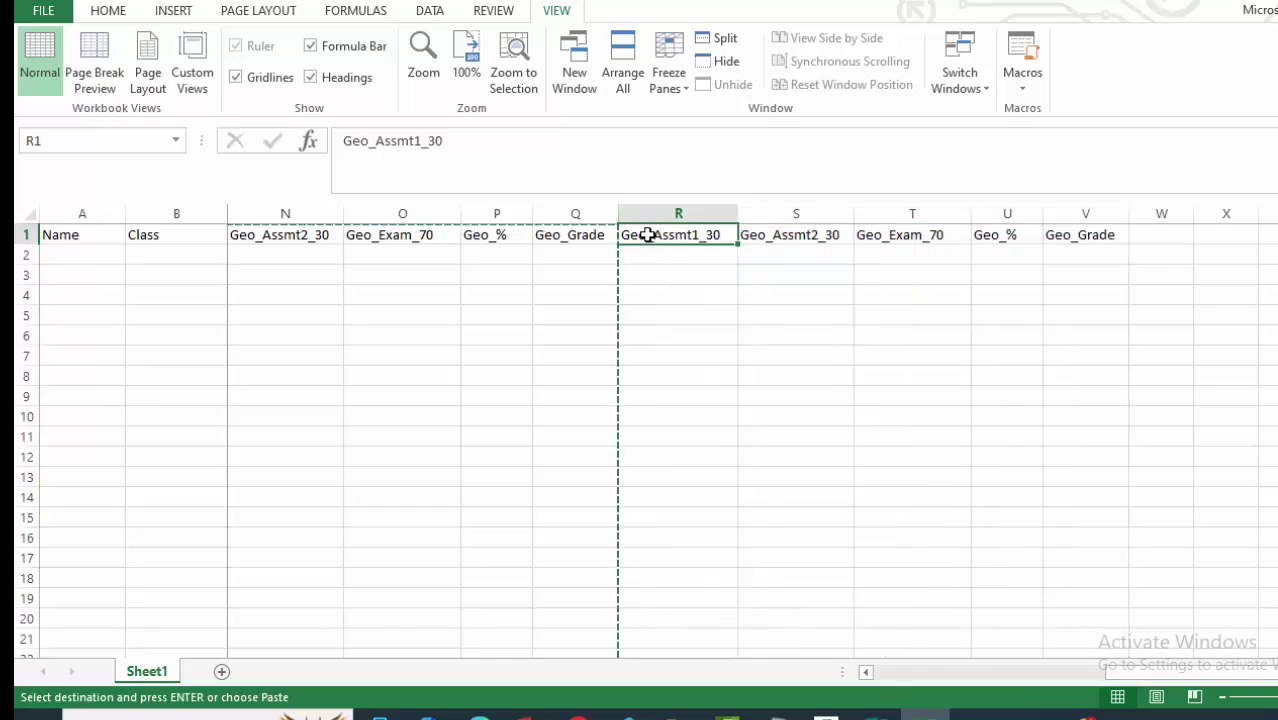
{"action": "double_click", "coordinate": [648, 234]}
{"action": "key", "text": "BackSpace"}
{"action": "key", "text": "BackSpace"}
{"action": "key", "text": "BackSpace"}
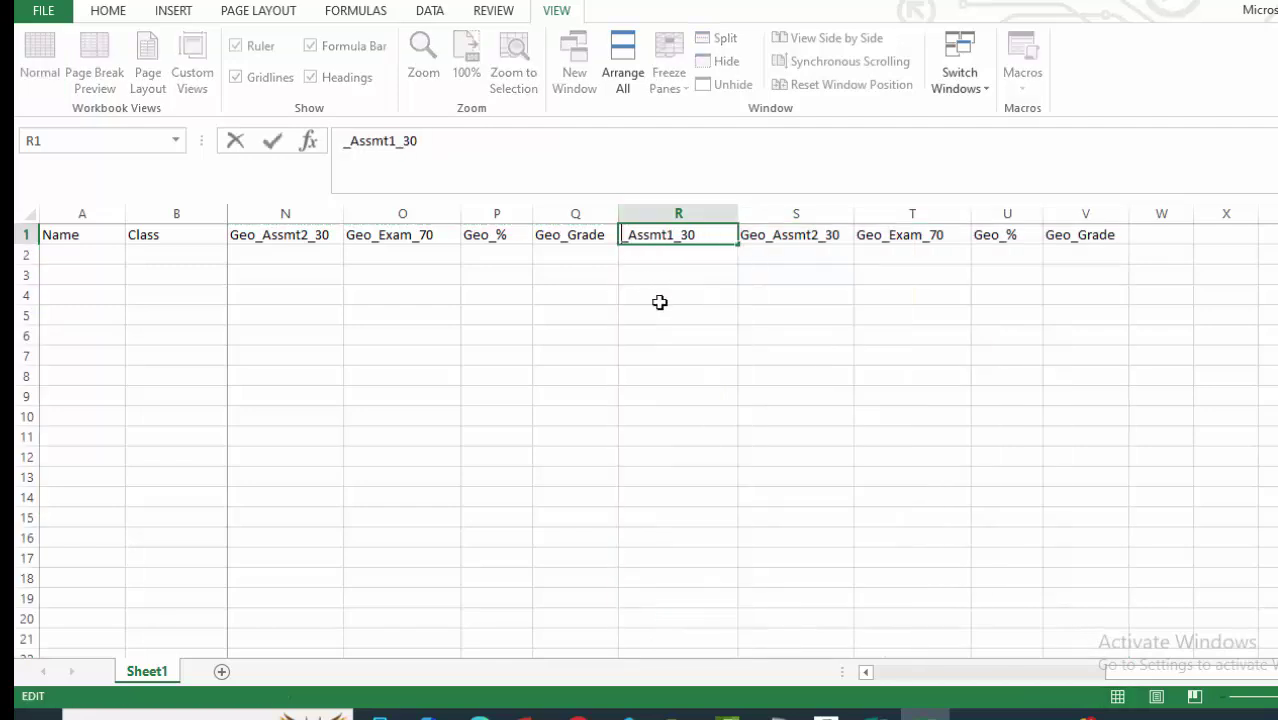
{"action": "type", "text": "Art"}
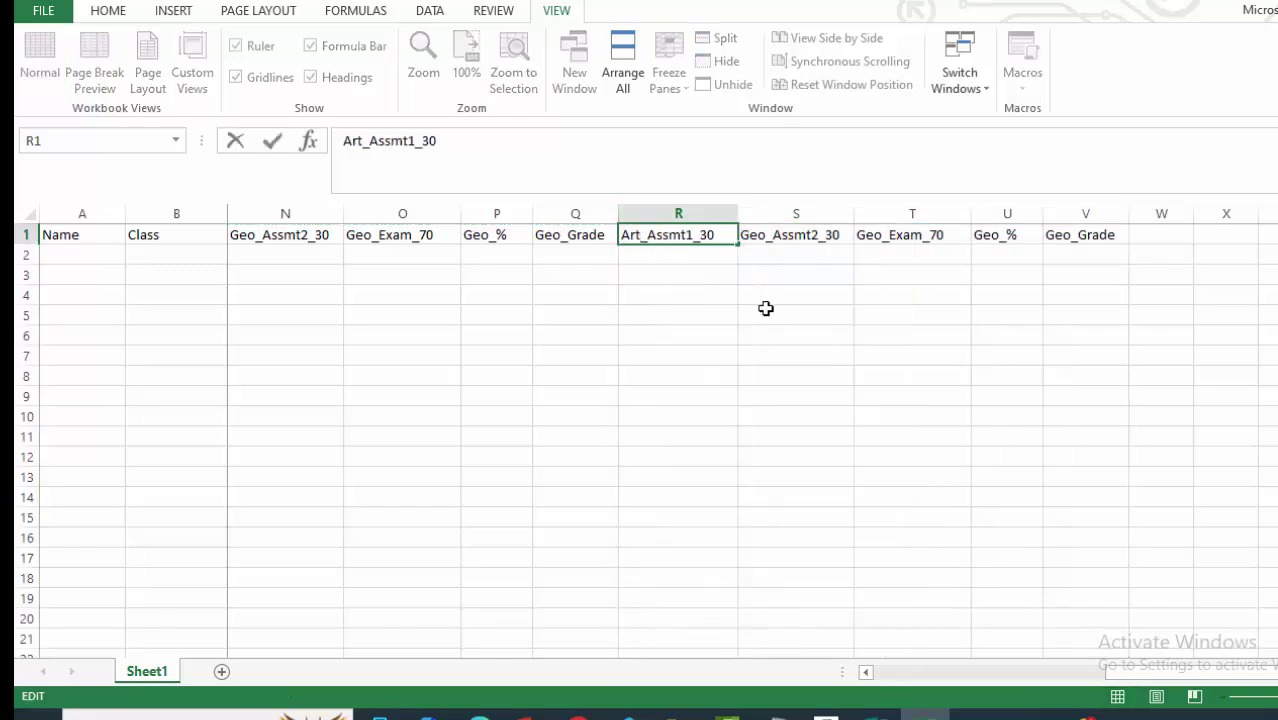
{"action": "left_click", "coordinate": [795, 316]}
{"action": "double_click", "coordinate": [765, 234]}
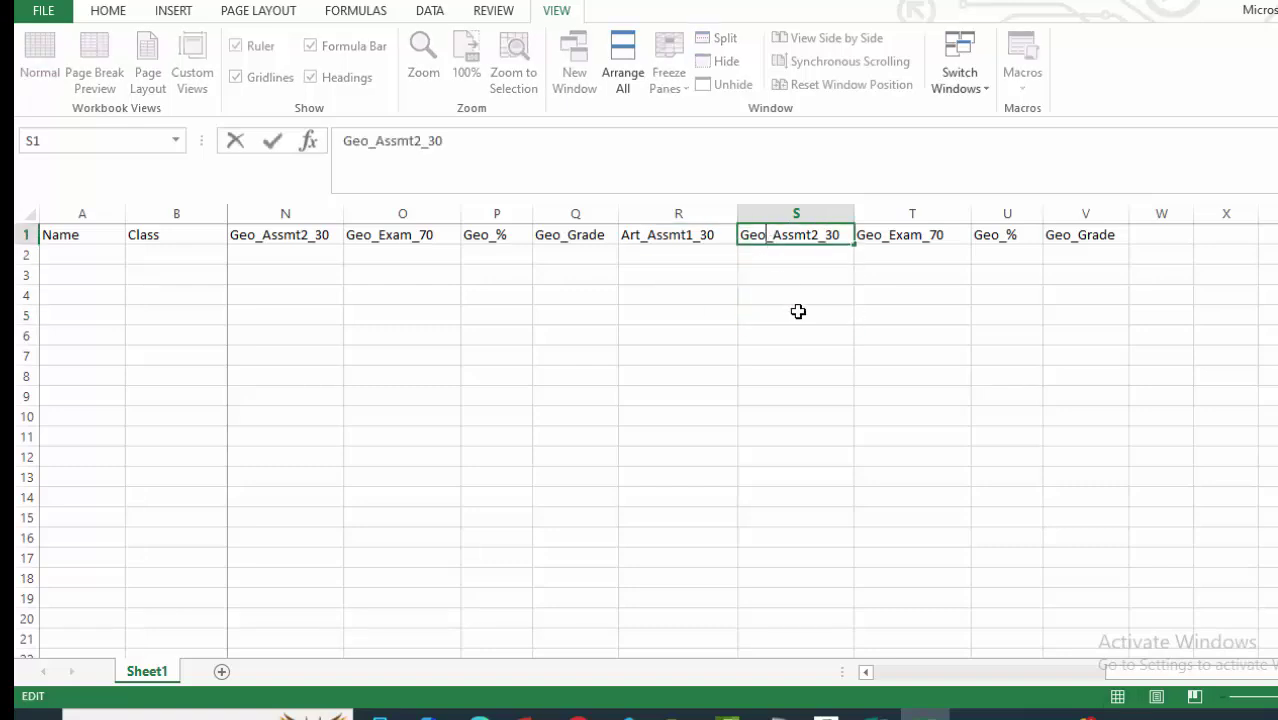
{"action": "key", "text": "BackSpace"}
{"action": "key", "text": "BackSpace"}
{"action": "key", "text": "BackSpace"}
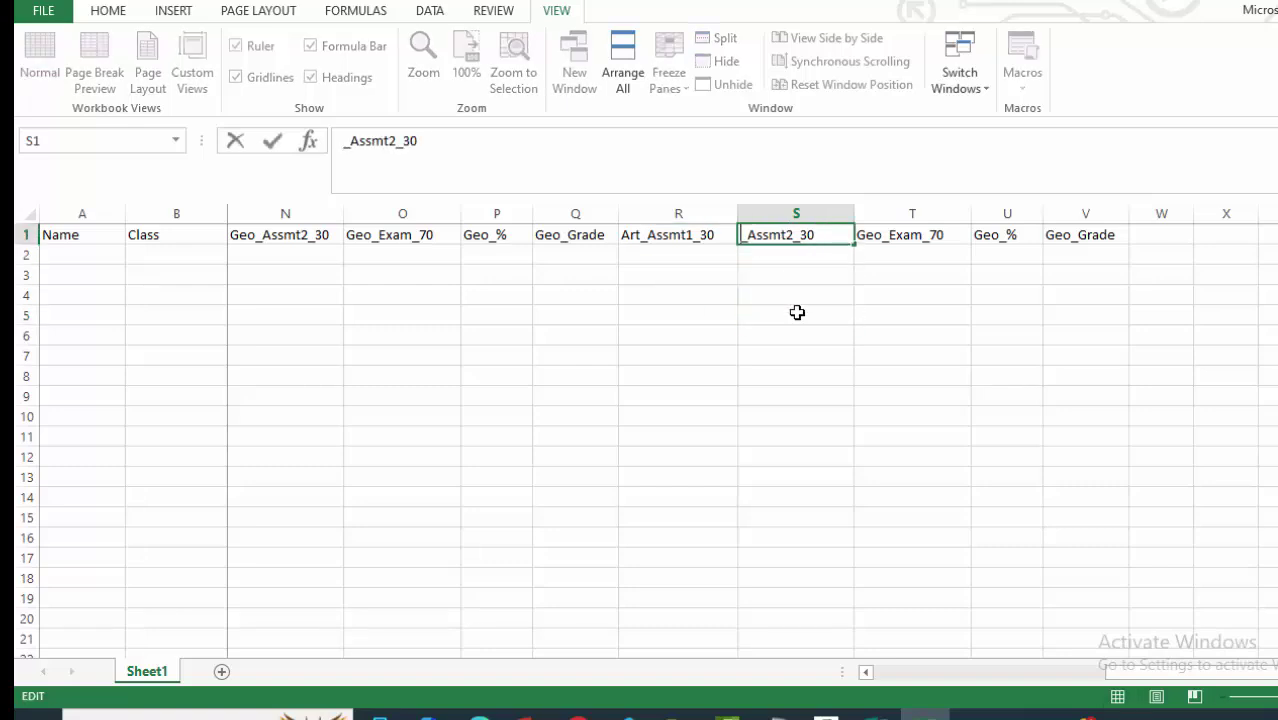
{"action": "type", "text": "Art"}
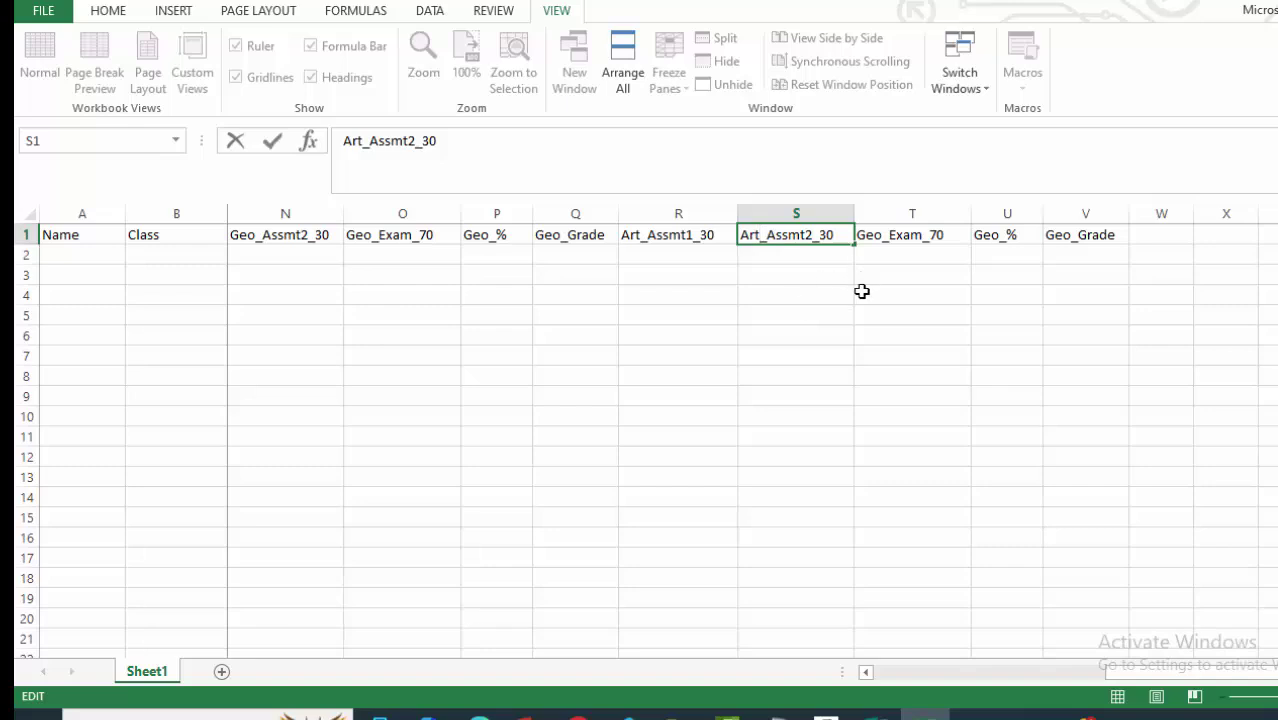
{"action": "left_click", "coordinate": [862, 292]}
Rename the T1 and U1 headings to Art_Exam_70 and Art_%.
{"action": "left_click", "coordinate": [884, 234]}
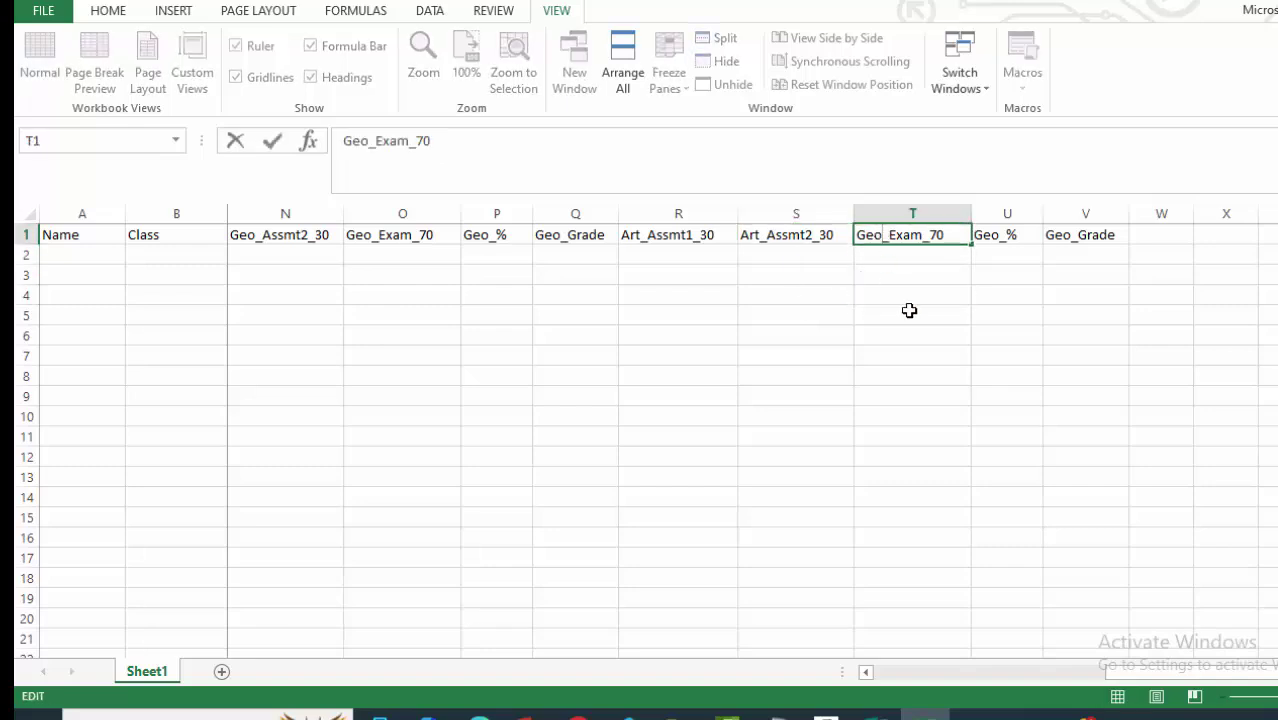
{"action": "key", "text": "BackSpace"}
{"action": "key", "text": "BackSpace"}
{"action": "key", "text": "BackSpace"}
{"action": "type", "text": "Art"}
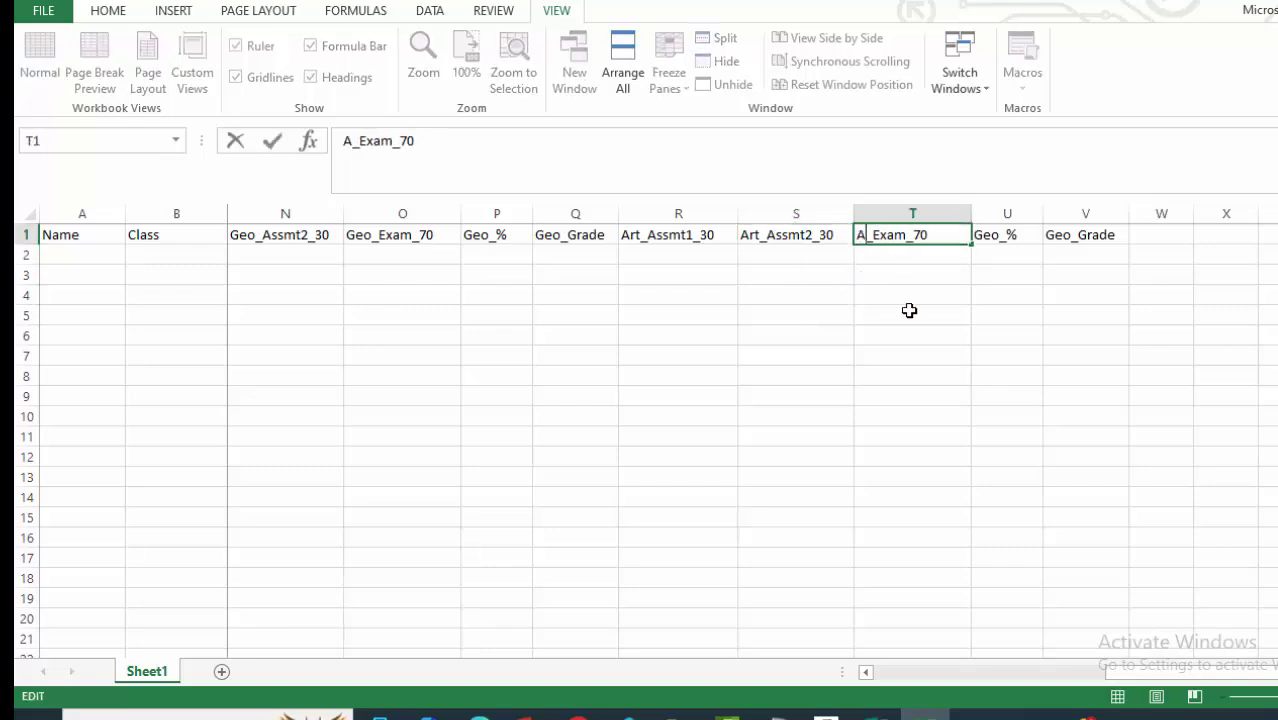
{"action": "left_click", "coordinate": [1031, 298]}
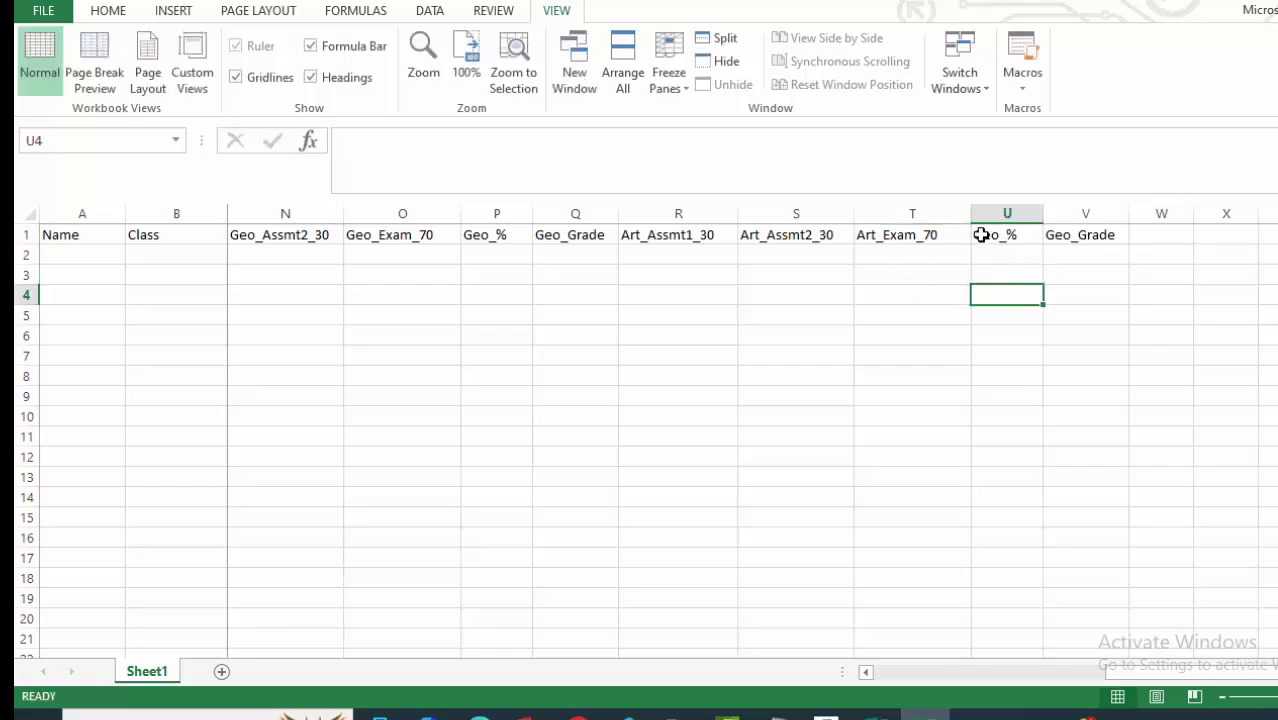
{"action": "double_click", "coordinate": [995, 235]}
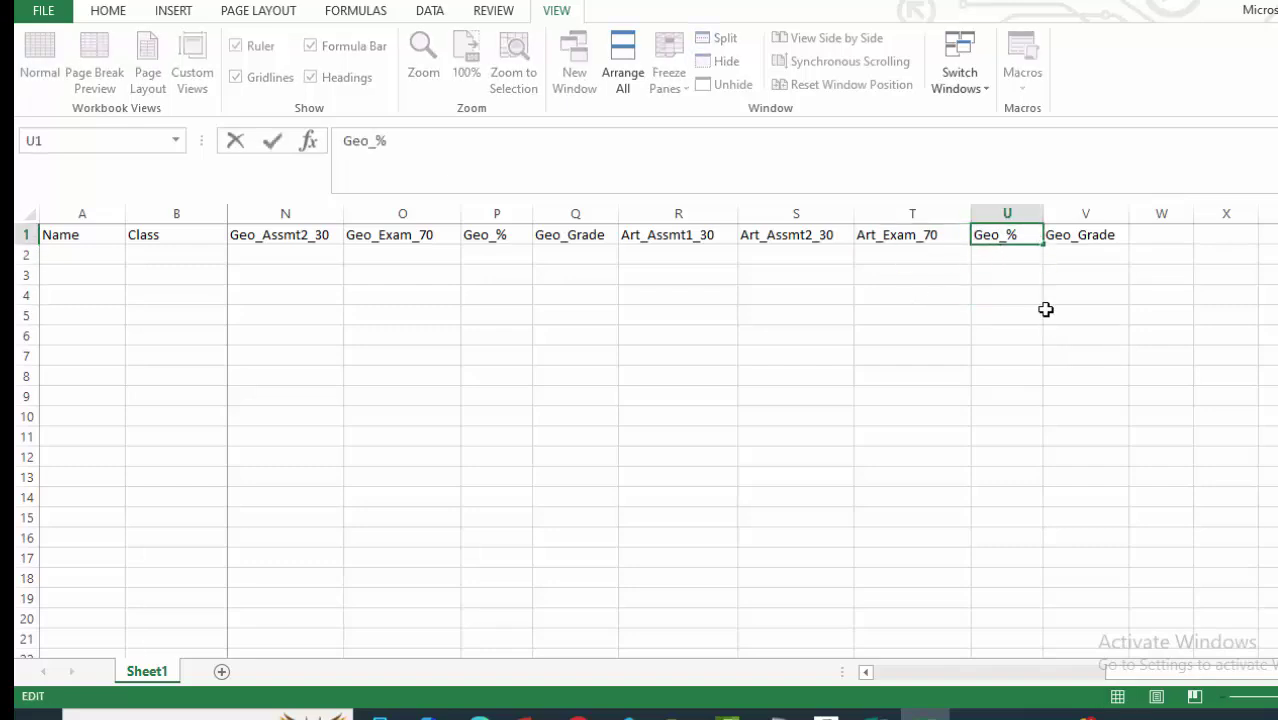
{"action": "key", "text": "BackSpace"}
{"action": "key", "text": "BackSpace"}
{"action": "key", "text": "BackSpace"}
{"action": "type", "text": "A"}
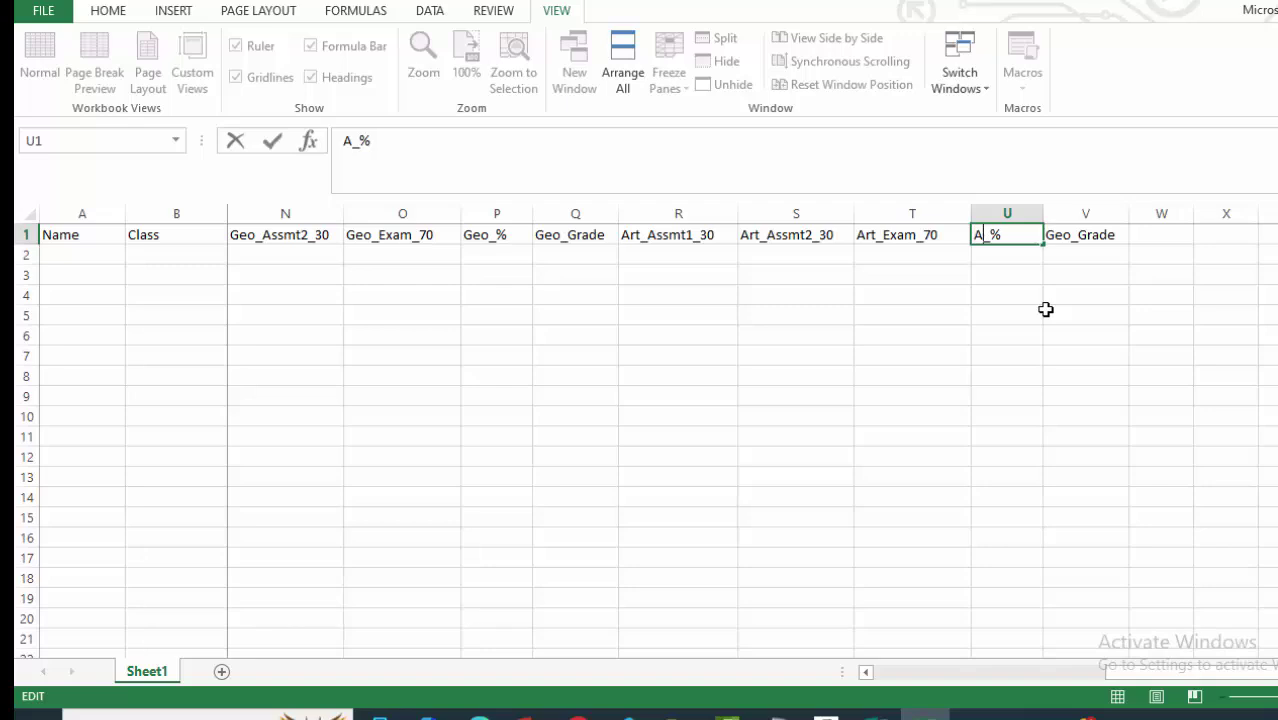
{"action": "type", "text": "rt"}
{"action": "left_click", "coordinate": [1079, 277]}
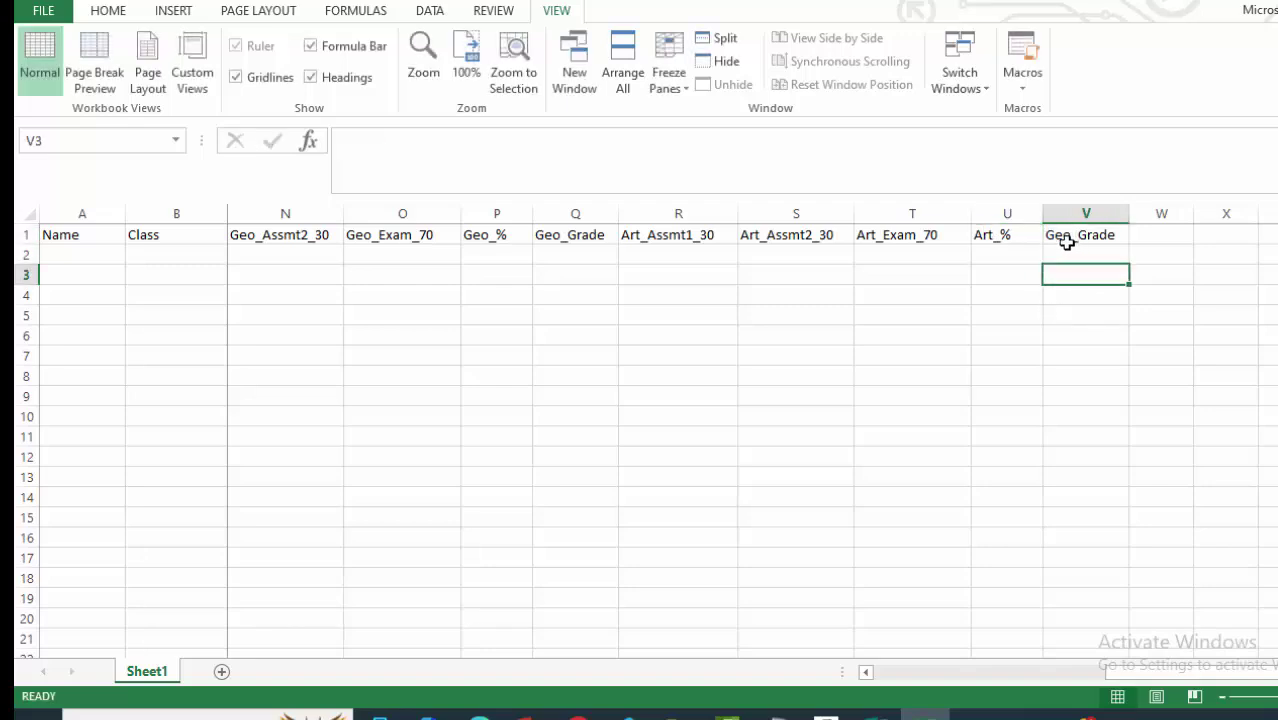
Rename the V1 heading from Geo_Grade to Art_Grade.
{"action": "double_click", "coordinate": [1063, 236]}
{"action": "key", "text": "BackSpace"}
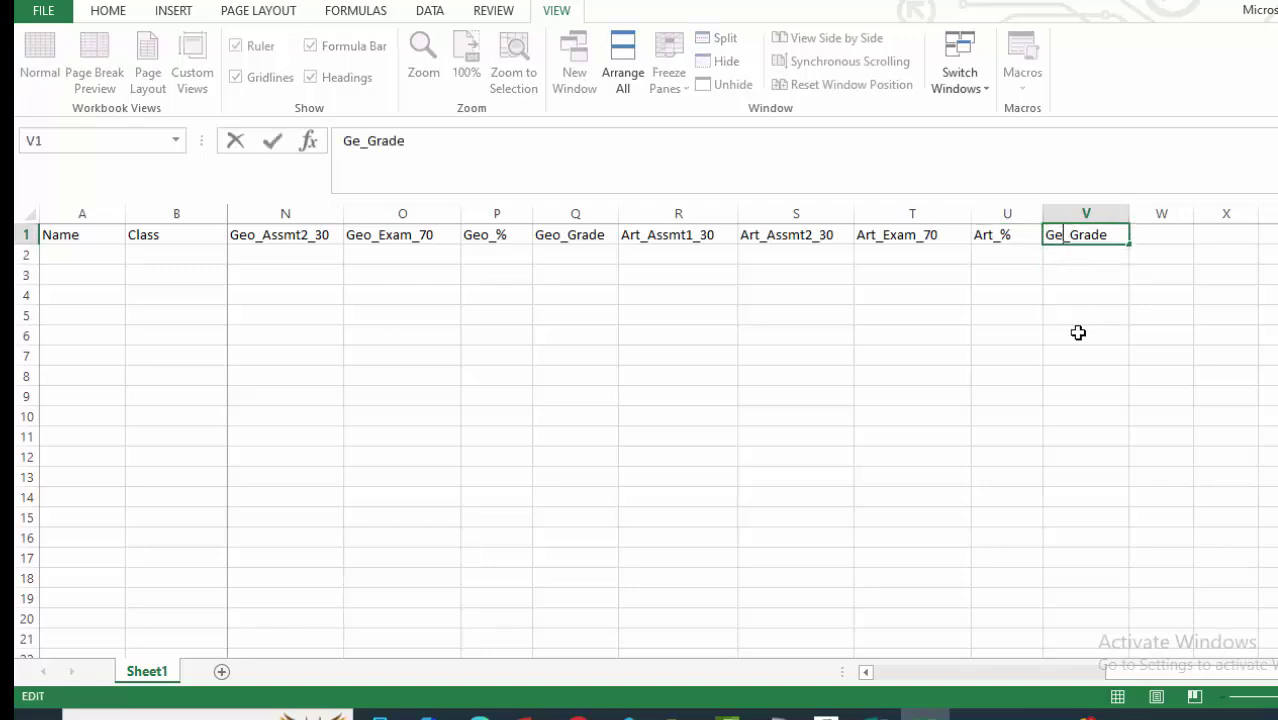
{"action": "key", "text": "BackSpace"}
{"action": "key", "text": "BackSpace"}
{"action": "type", "text": "Art"}
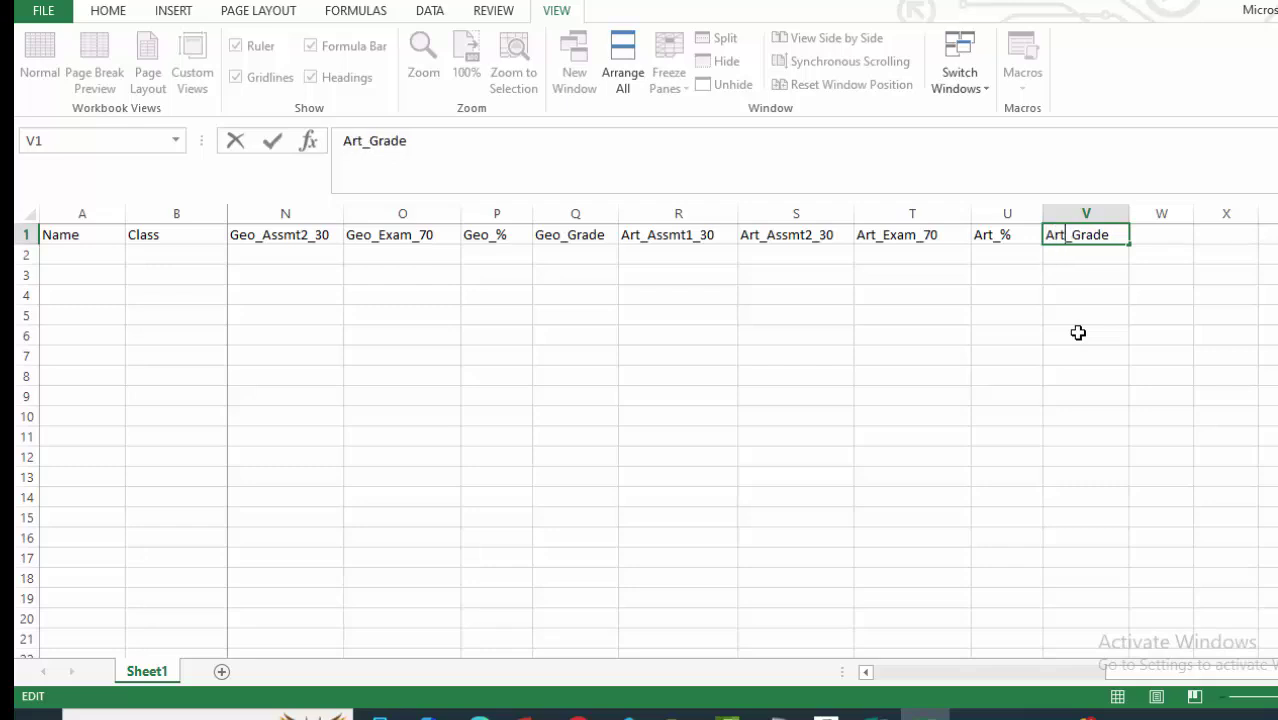
{"action": "key", "text": "Return"}
{"action": "left_click", "coordinate": [1067, 394]}
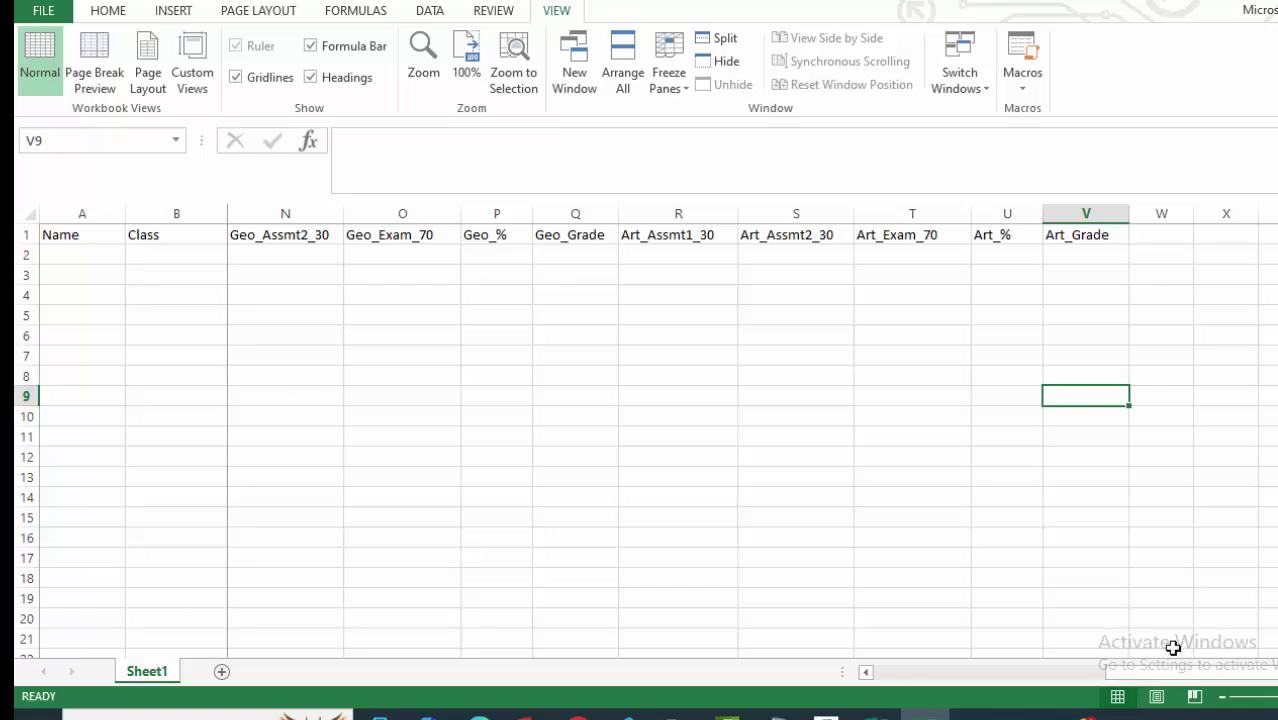
{"action": "left_click", "coordinate": [875, 712]}
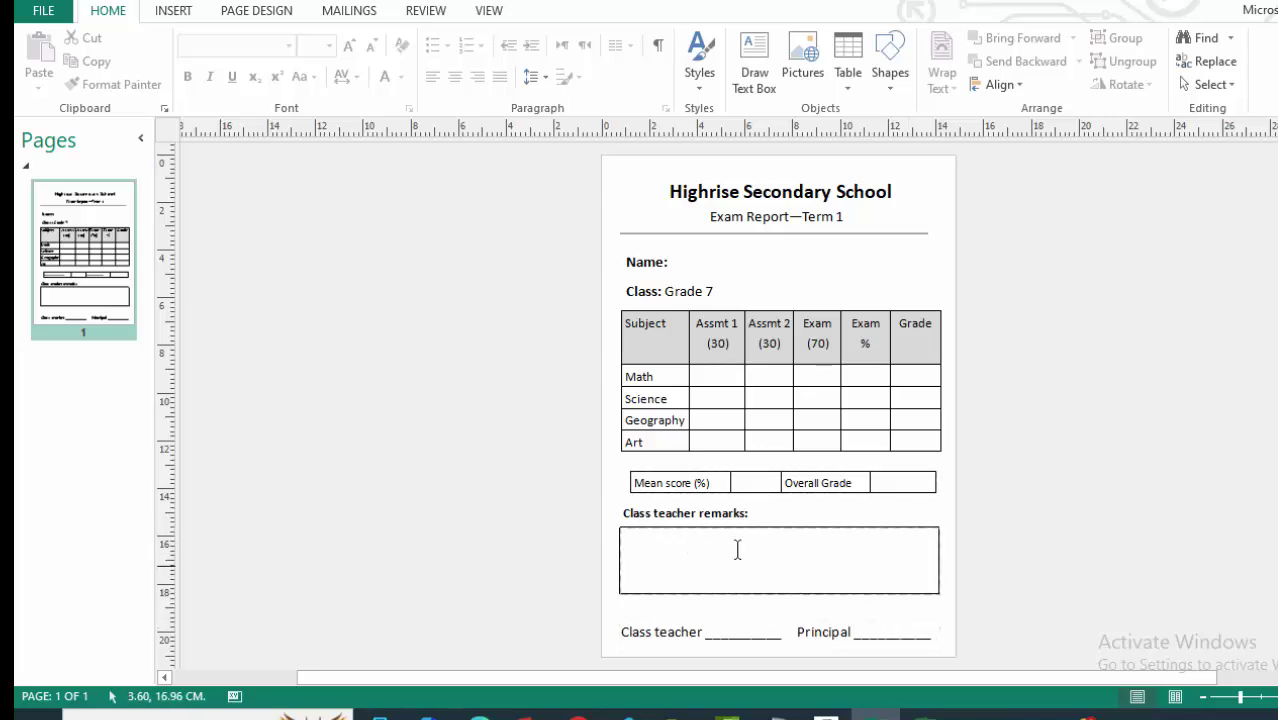
{"action": "left_click", "coordinate": [925, 712]}
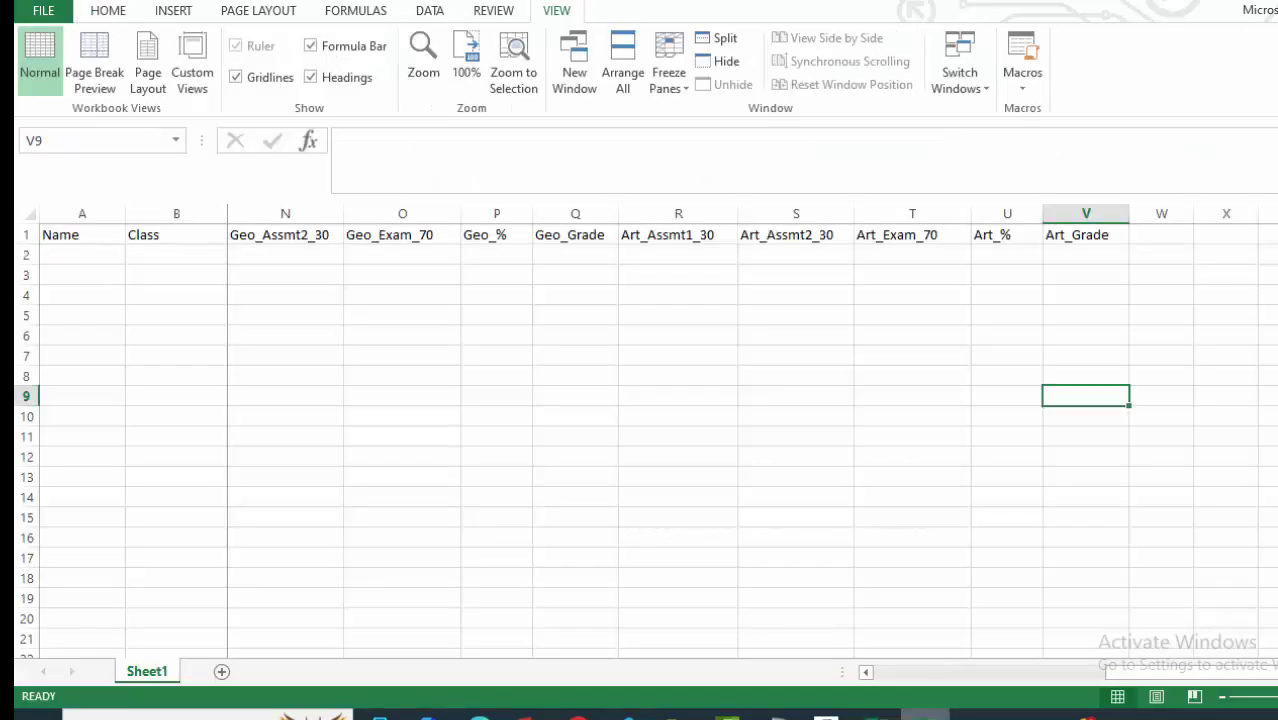
{"action": "left_click", "coordinate": [1155, 234]}
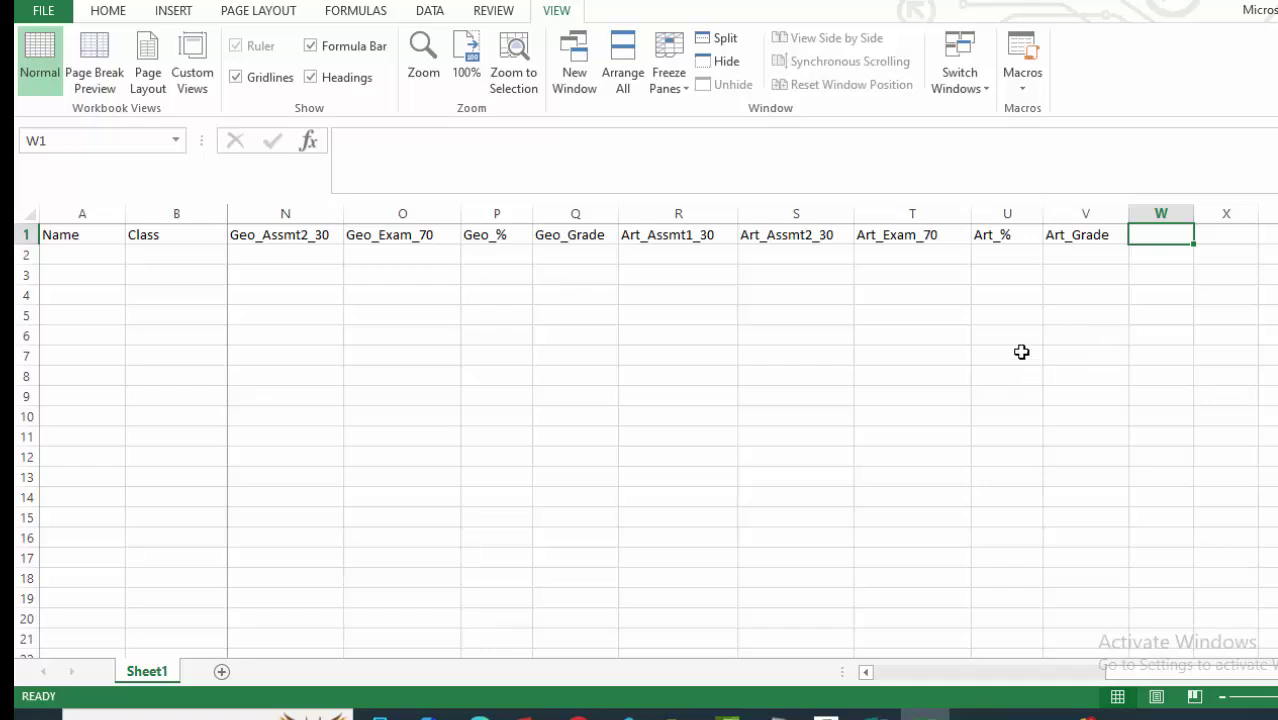
Enter Mean Score_% as the W1 header and widen column W to fit it.
{"action": "type", "text": "Average"}
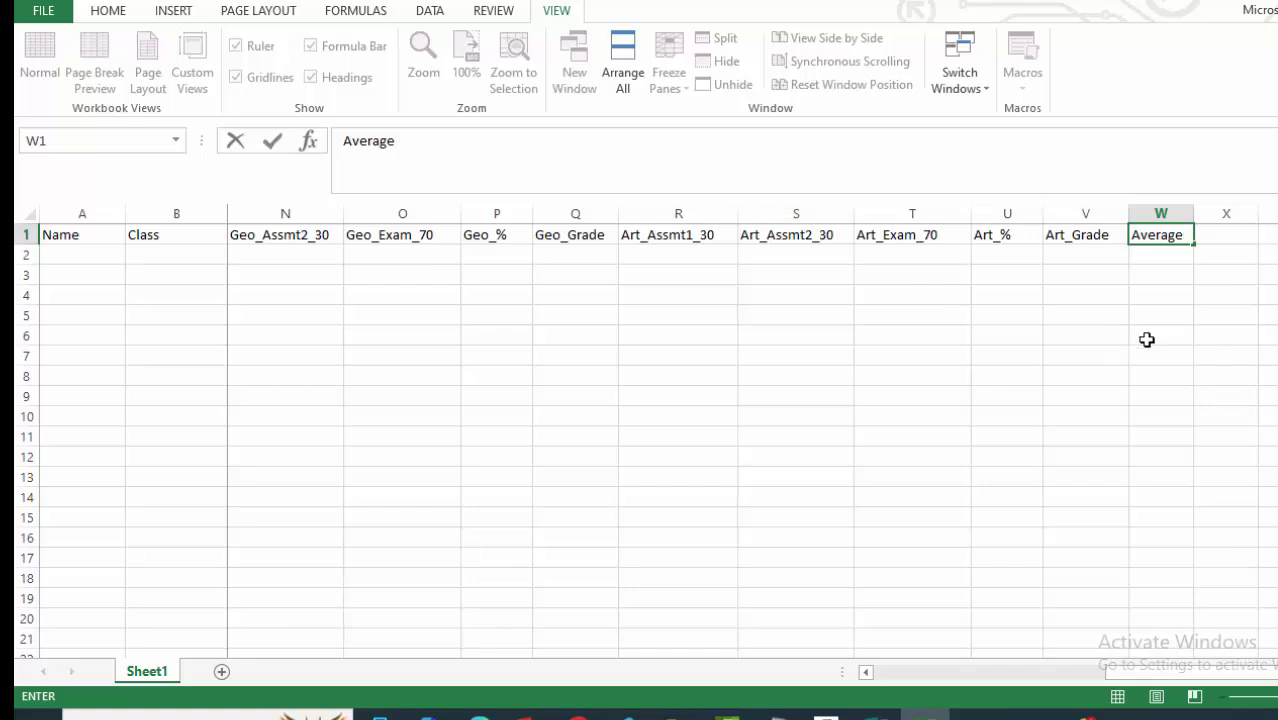
{"action": "left_click", "coordinate": [1185, 332]}
{"action": "left_click_drag", "start_coordinate": [1192, 219], "coordinate": [1211, 216]}
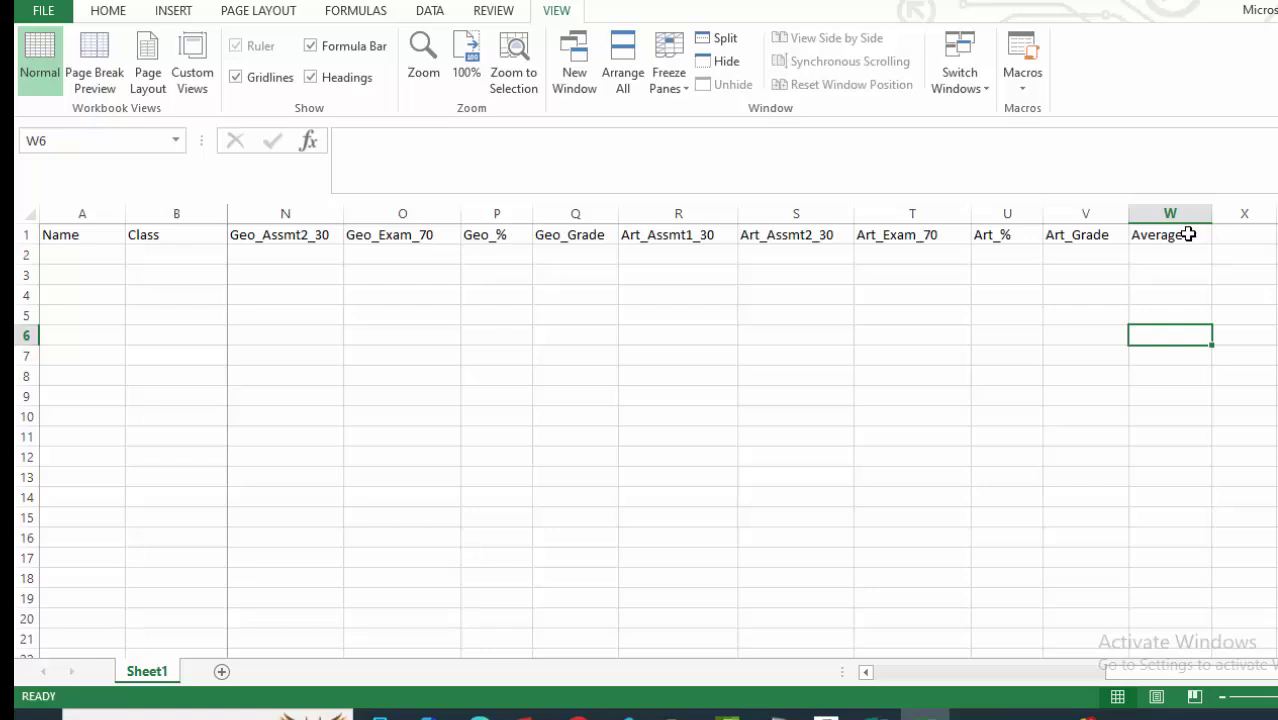
{"action": "double_click", "coordinate": [1188, 234]}
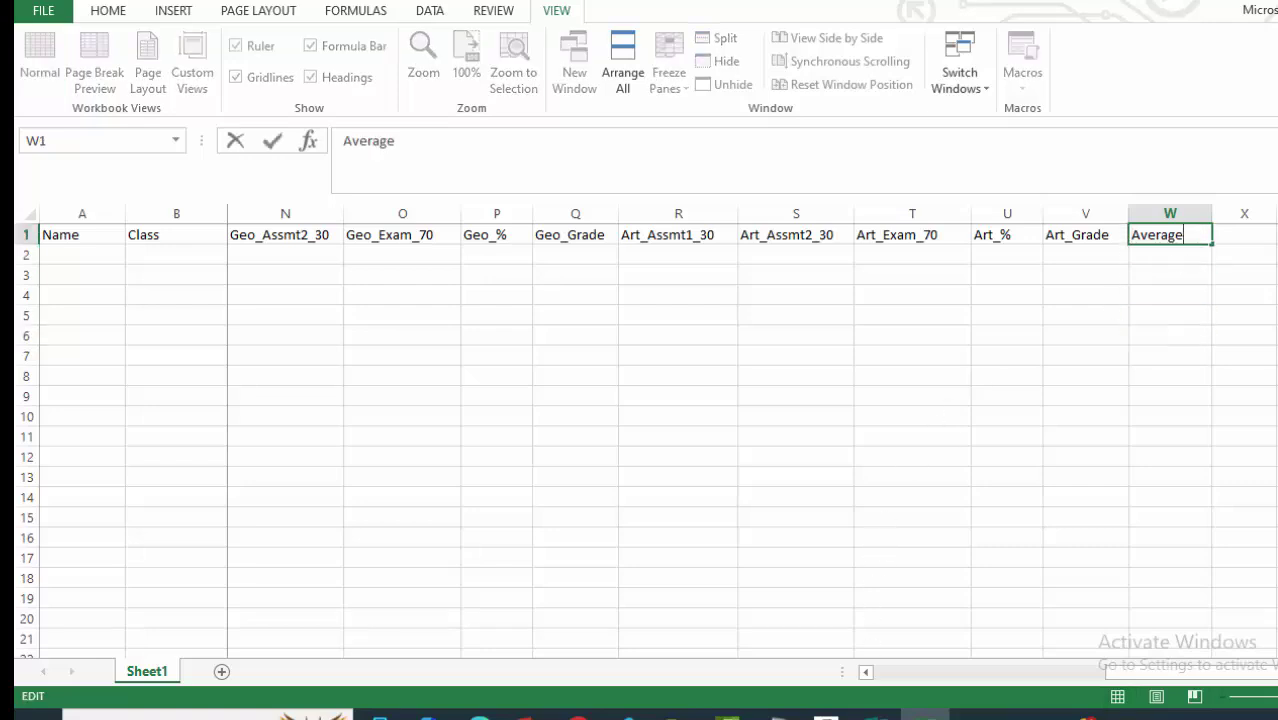
{"action": "left_click", "coordinate": [875, 714]}
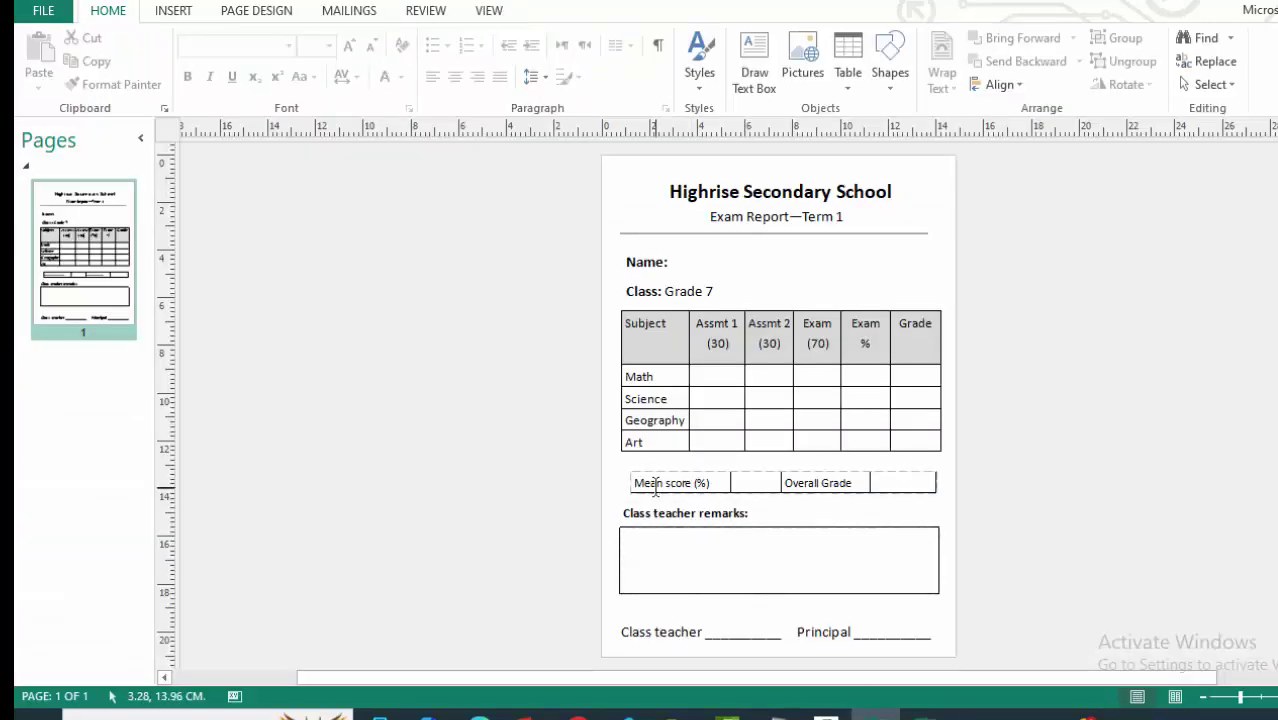
{"action": "left_click", "coordinate": [925, 714]}
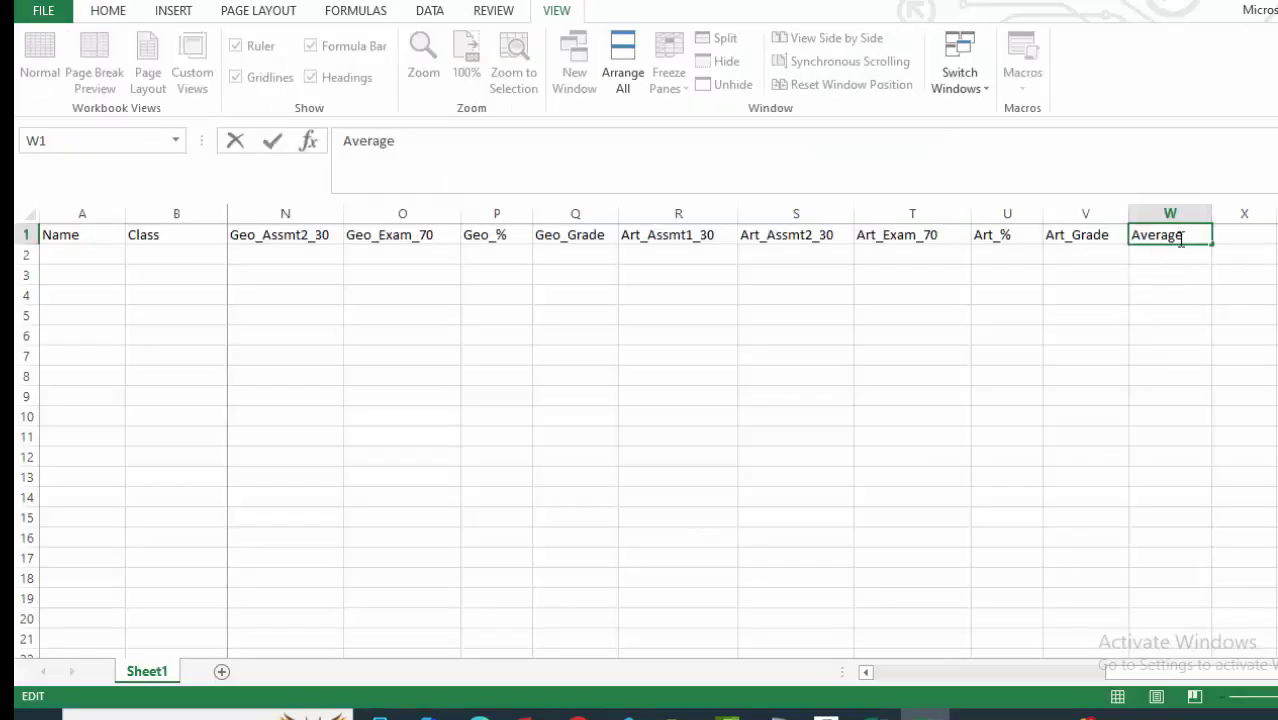
{"action": "key", "text": "BackSpace"}
{"action": "key", "text": "BackSpace"}
{"action": "key", "text": "BackSpace"}
{"action": "key", "text": "BackSpace"}
{"action": "key", "text": "BackSpace"}
{"action": "key", "text": "BackSpace"}
{"action": "key", "text": "BackSpace"}
{"action": "type", "text": "Mea"}
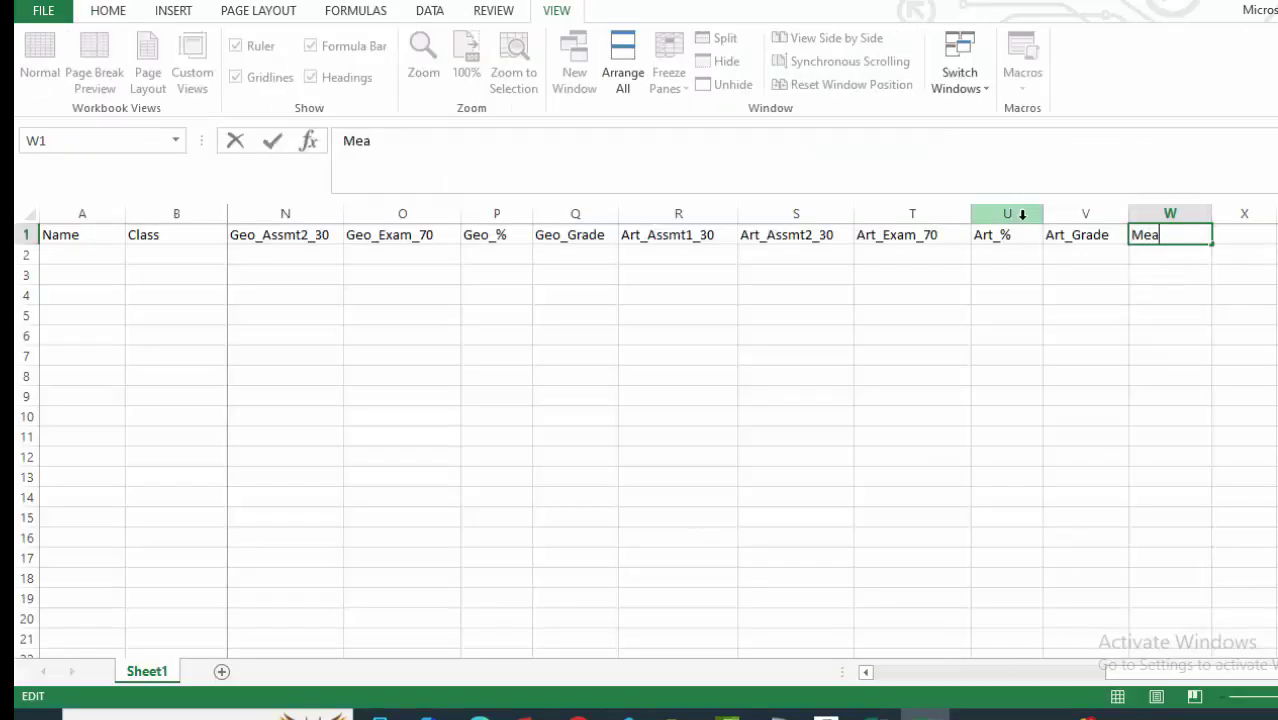
{"action": "type", "text": "n Score_%"}
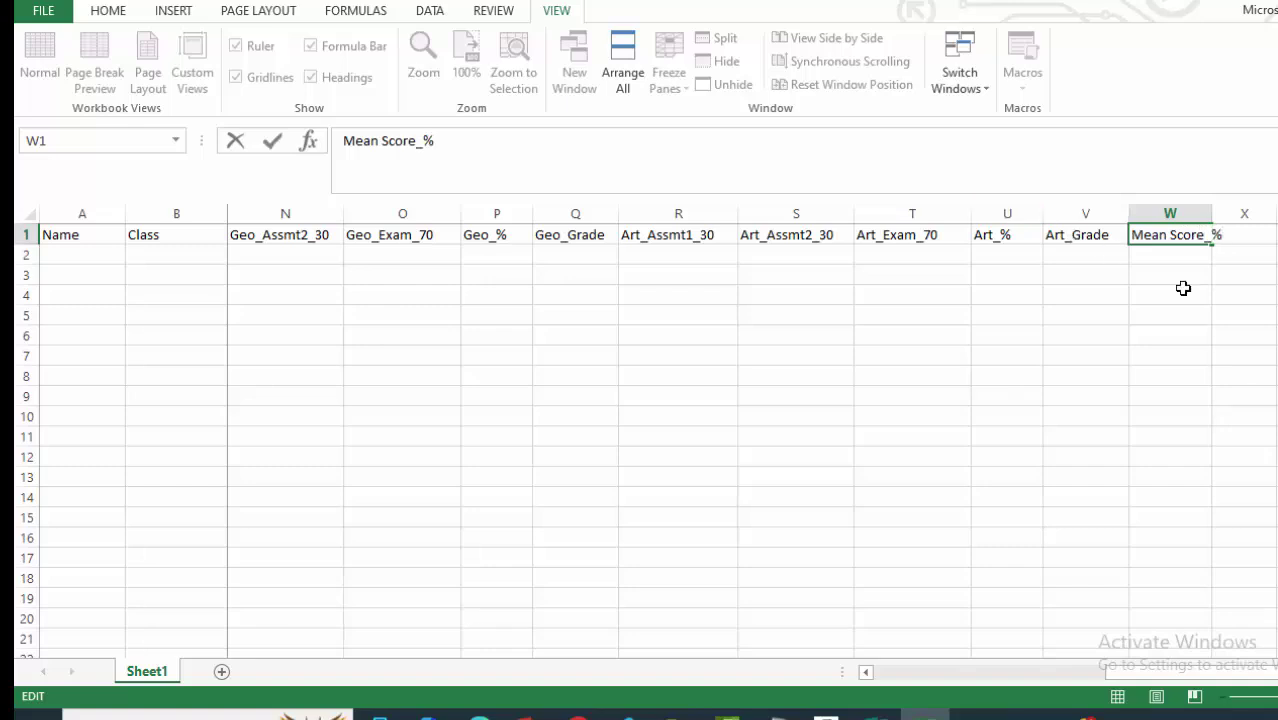
{"action": "left_click", "coordinate": [1225, 310]}
{"action": "left_click_drag", "start_coordinate": [1207, 212], "coordinate": [1231, 212]}
Enter Overall Grade in X1 and widen column X to fit it.
{"action": "scroll", "coordinate": [753, 430], "scroll_direction": "right", "scroll_amount": 5}
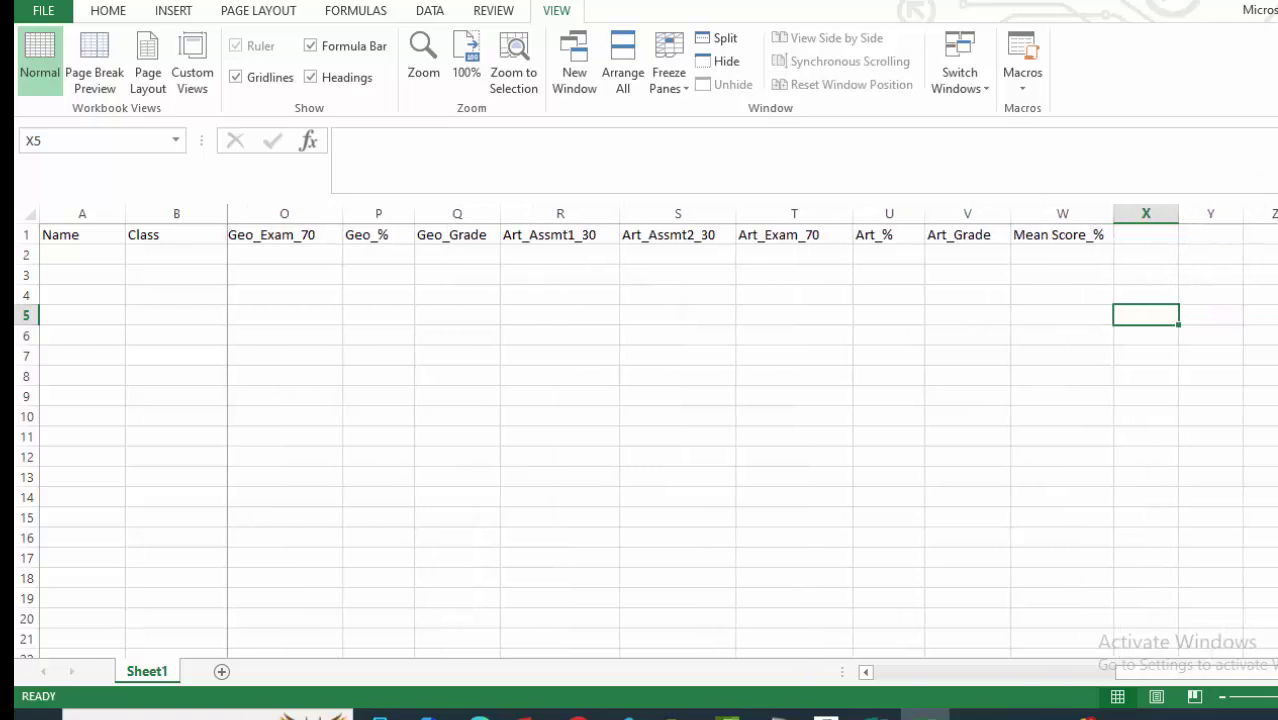
{"action": "scroll", "coordinate": [1127, 562], "scroll_direction": "right", "scroll_amount": 1}
{"action": "left_click", "coordinate": [766, 395]}
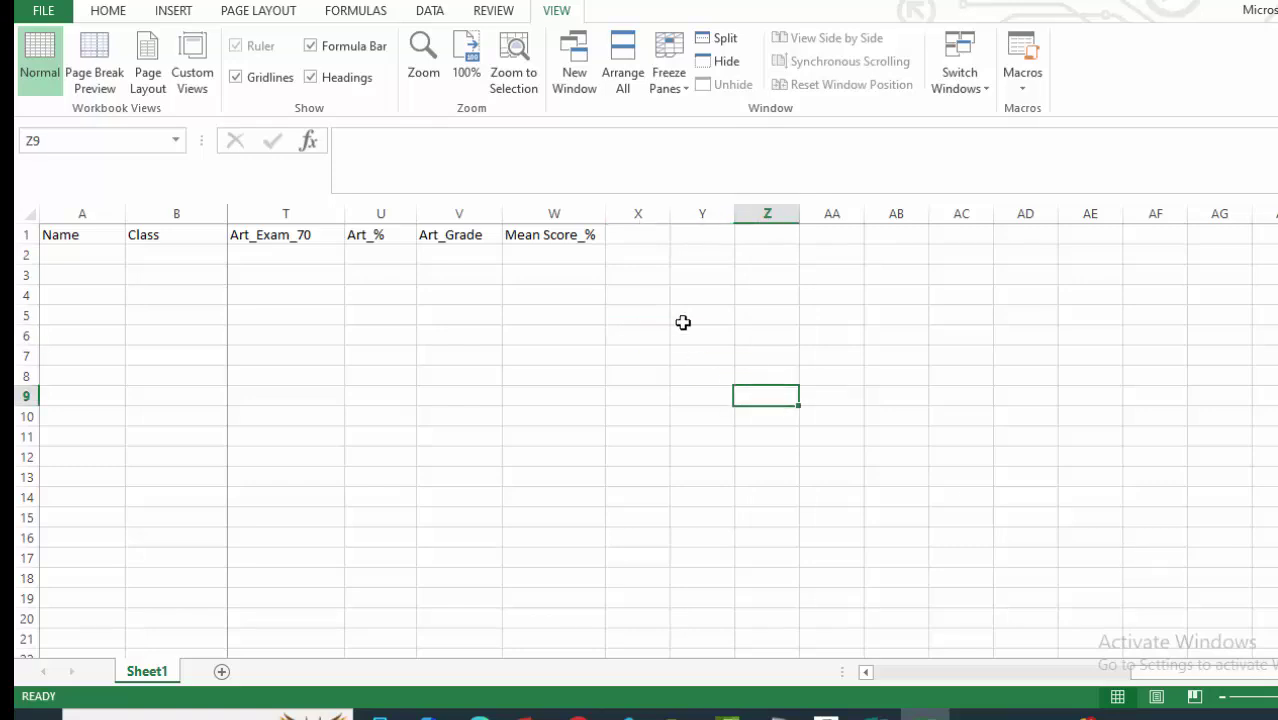
{"action": "left_click", "coordinate": [876, 713]}
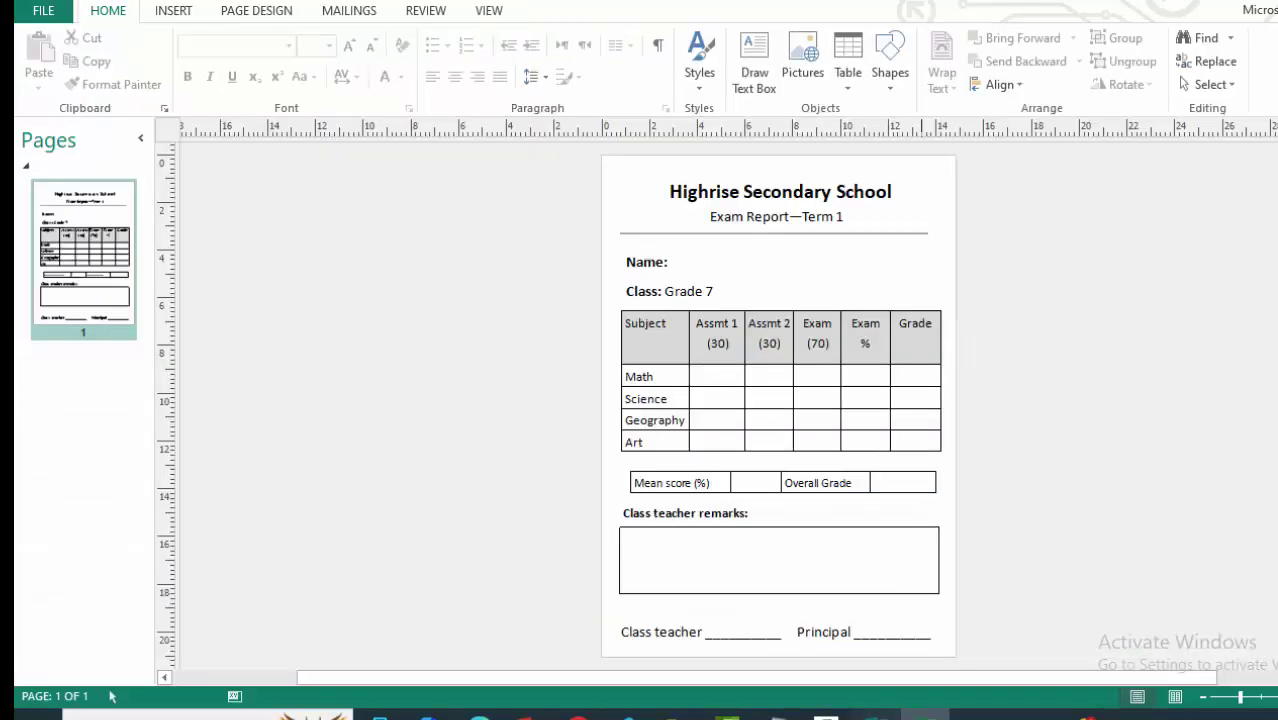
{"action": "left_click", "coordinate": [925, 713]}
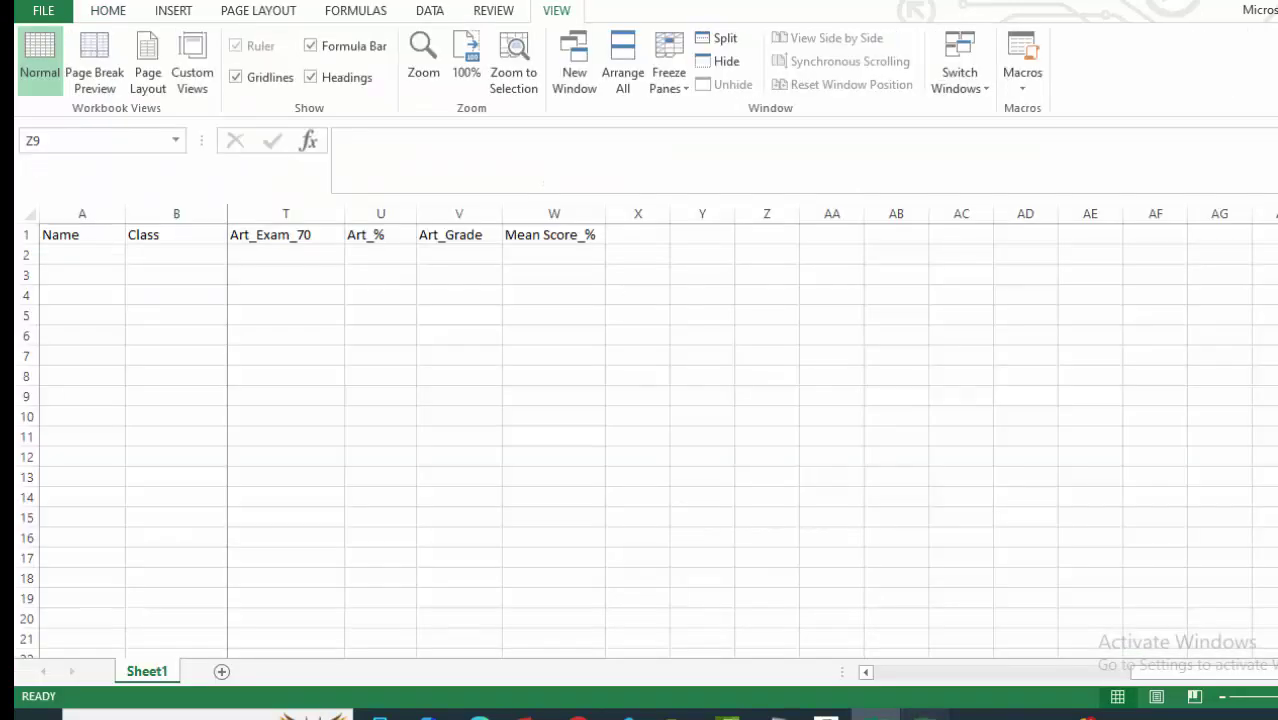
{"action": "left_click", "coordinate": [634, 233]}
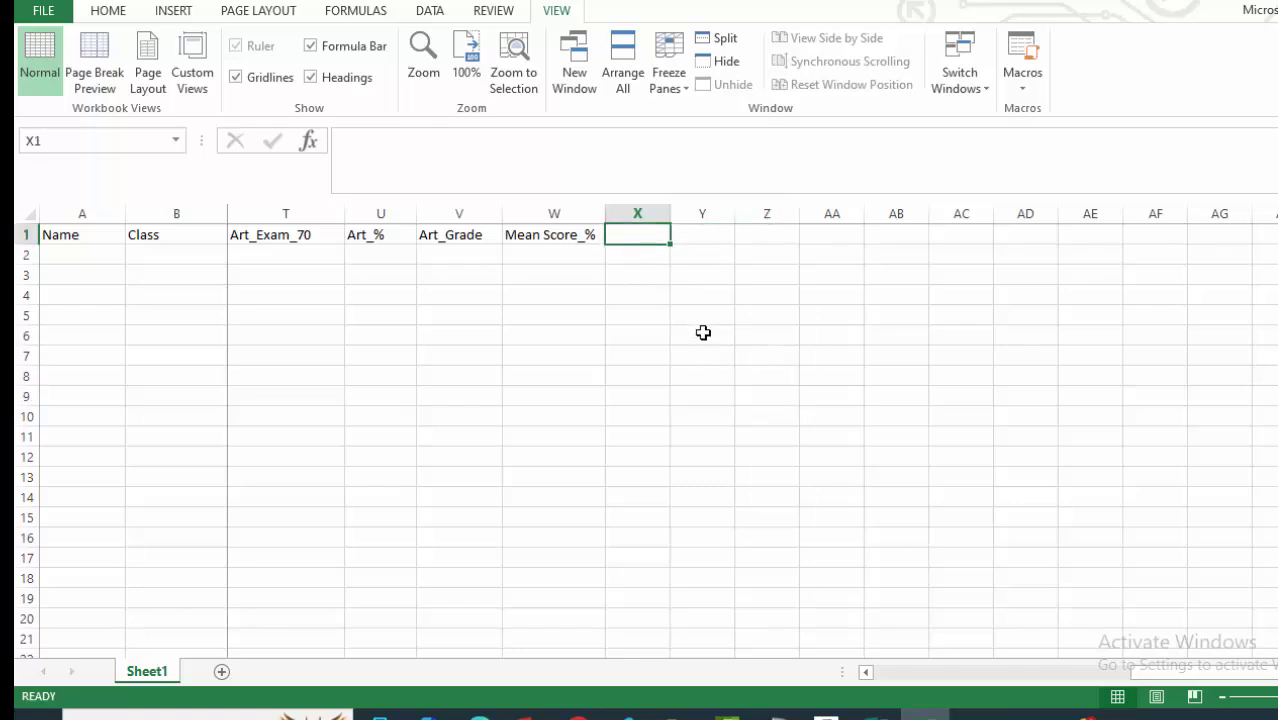
{"action": "type", "text": "Overa"}
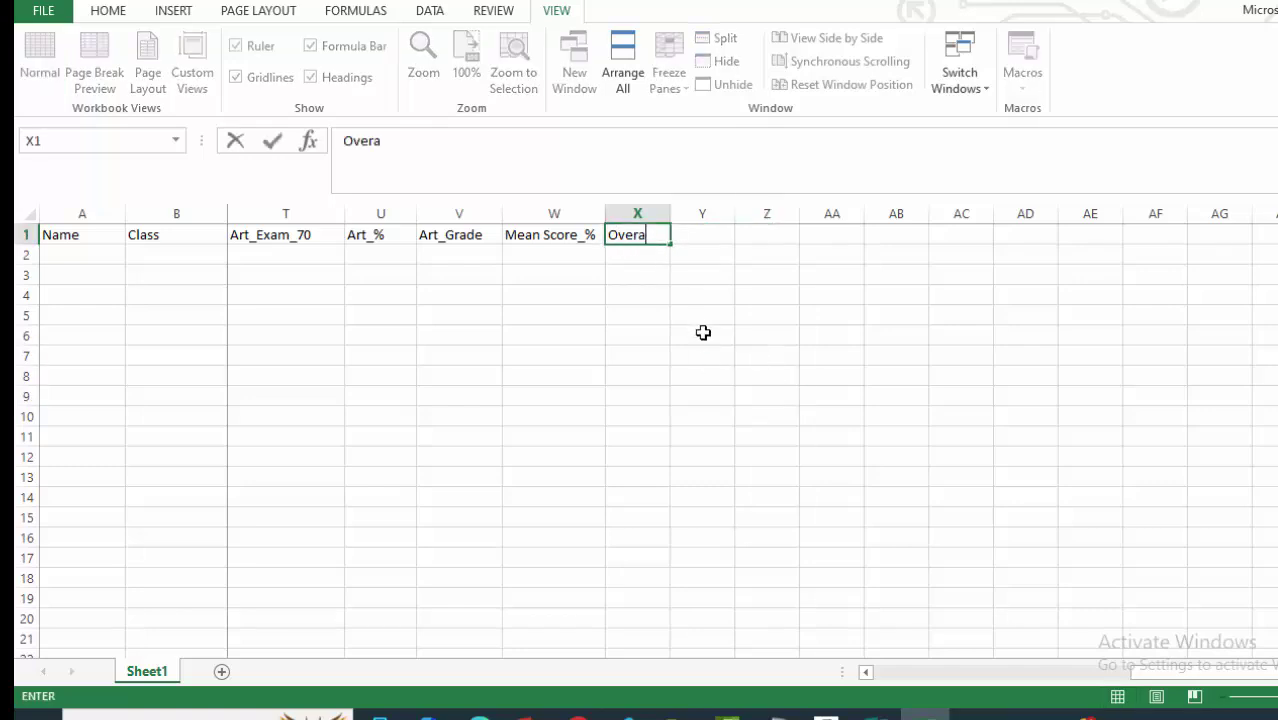
{"action": "type", "text": "ll Grade"}
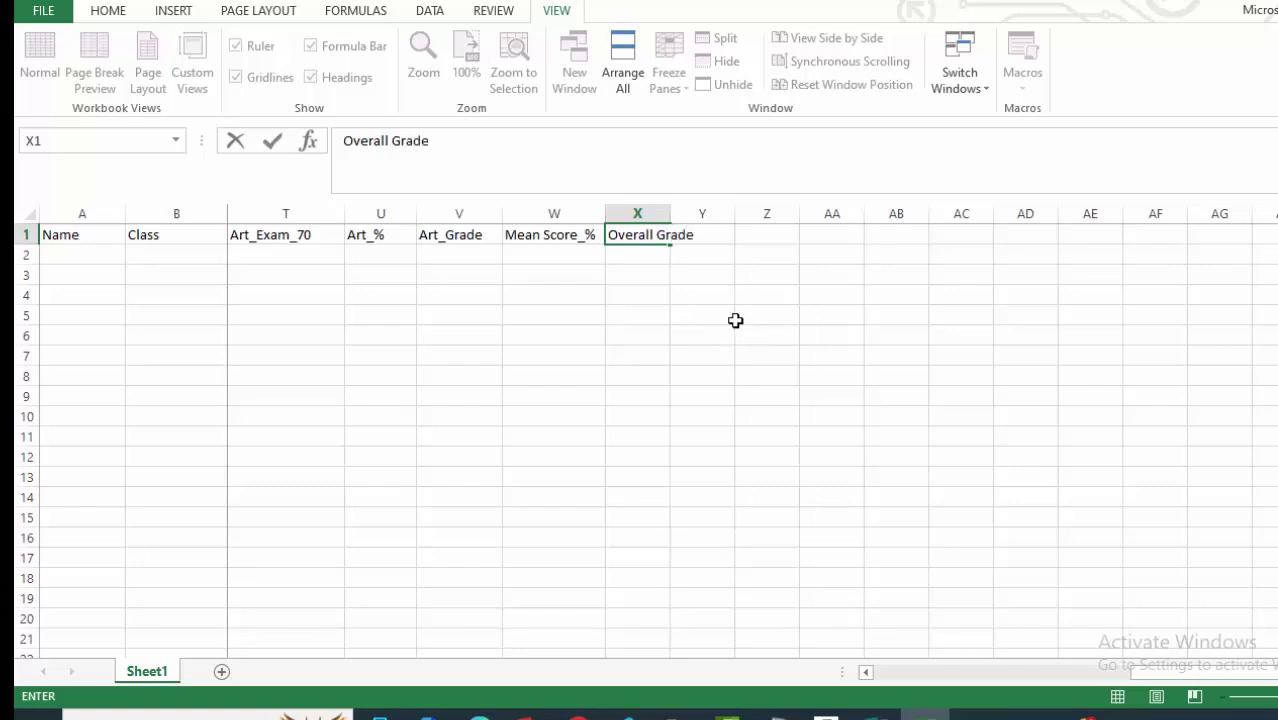
{"action": "left_click", "coordinate": [745, 334]}
{"action": "left_click_drag", "start_coordinate": [670, 213], "coordinate": [800, 215]}
{"action": "left_click", "coordinate": [711, 392]}
Enter Remarks as the header in Y1.
{"action": "left_click", "coordinate": [742, 237]}
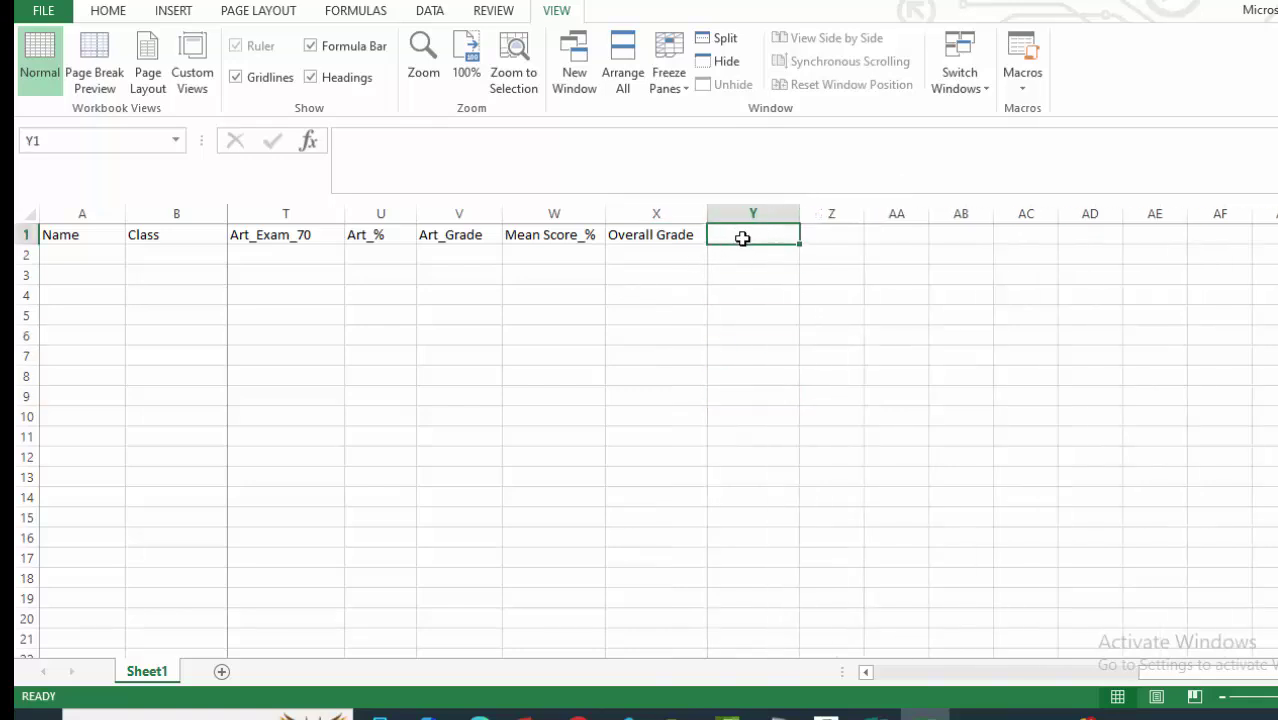
{"action": "type", "text": "Remarks"}
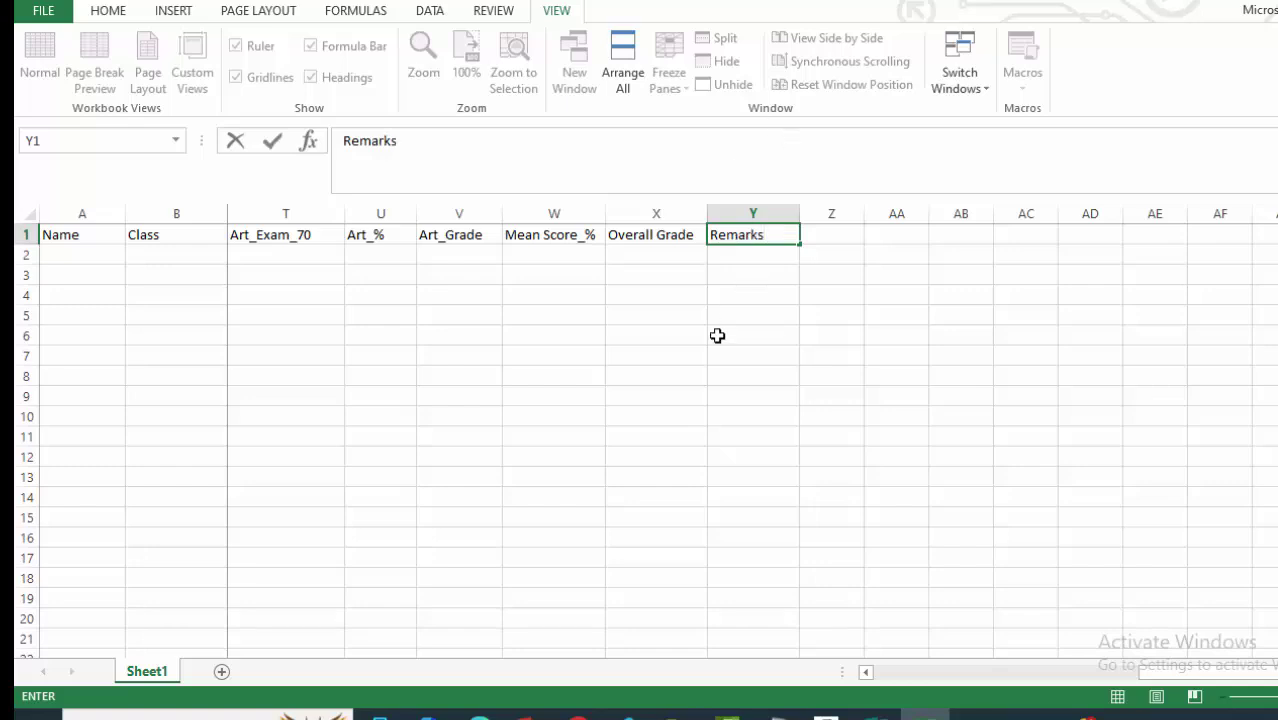
{"action": "left_click", "coordinate": [658, 396]}
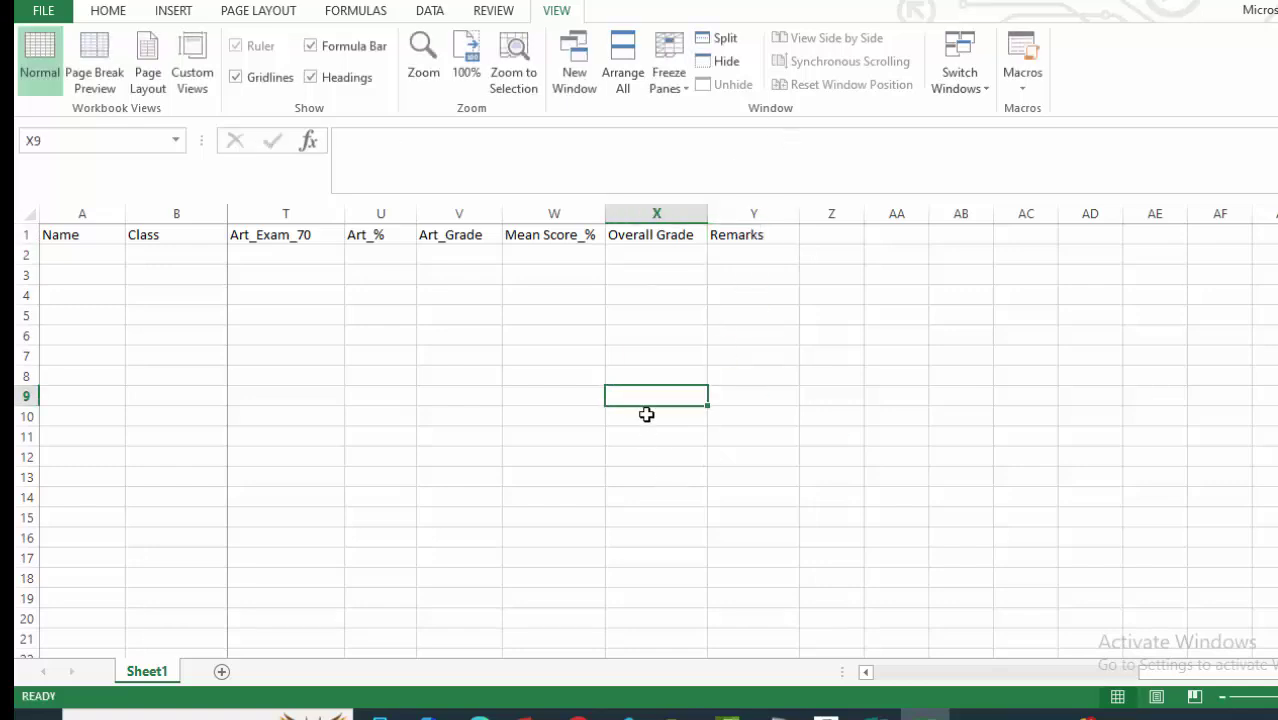
Scroll back to the start and insert a new empty column before Name.
{"action": "left_click", "coordinate": [866, 672]}
{"action": "left_click", "coordinate": [866, 672]}
{"action": "left_click_drag", "start_coordinate": [866, 672], "coordinate": [869, 673]}
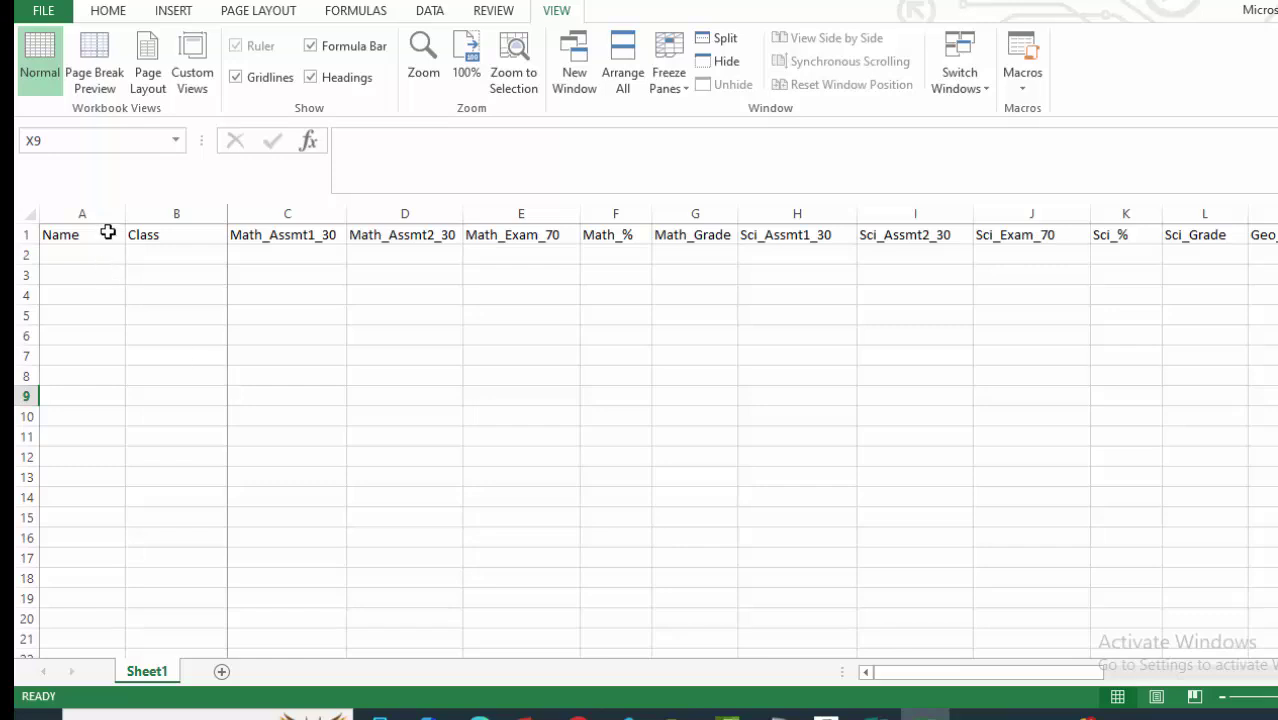
{"action": "left_click_drag", "start_coordinate": [124, 210], "coordinate": [120, 209]}
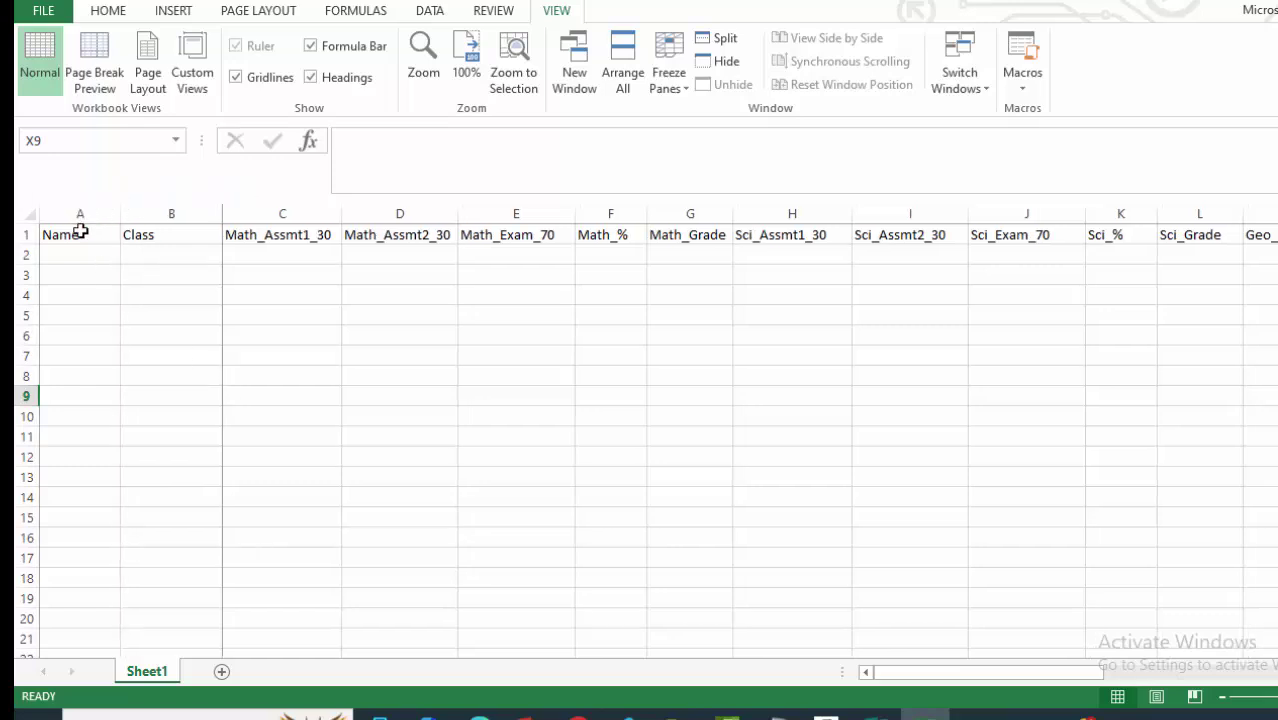
{"action": "left_click", "coordinate": [78, 210]}
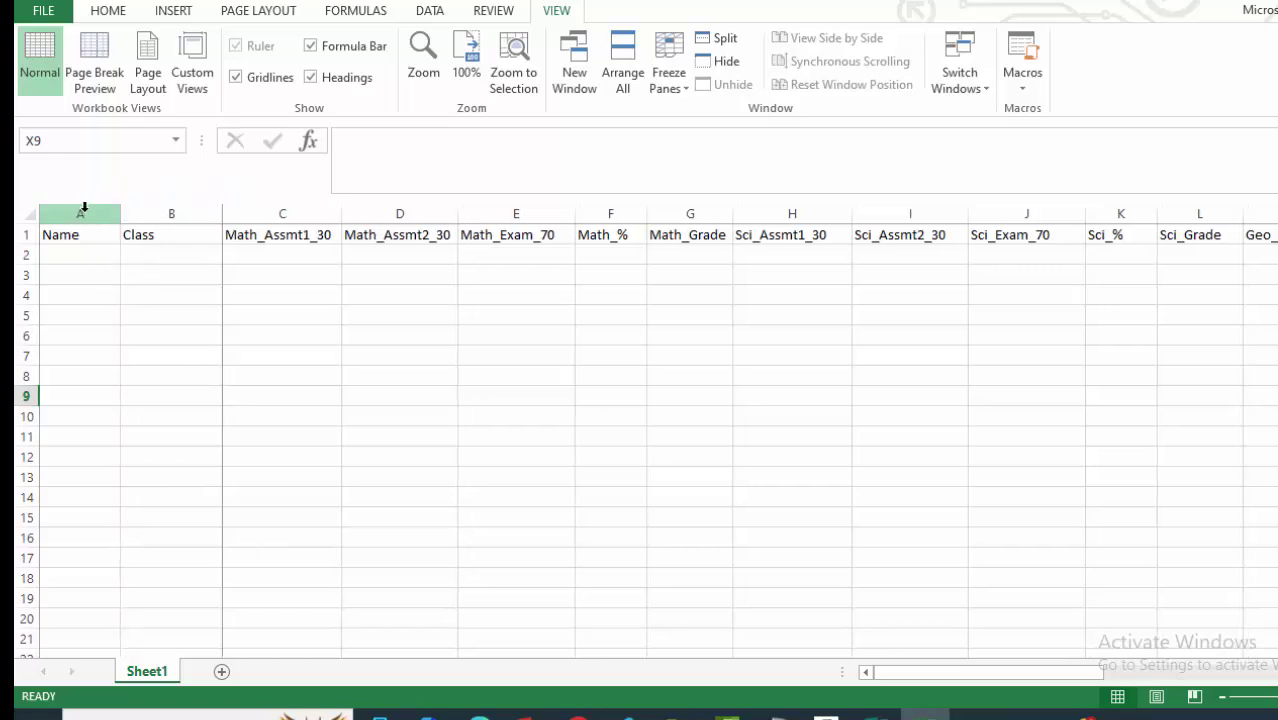
{"action": "right_click", "coordinate": [84, 207]}
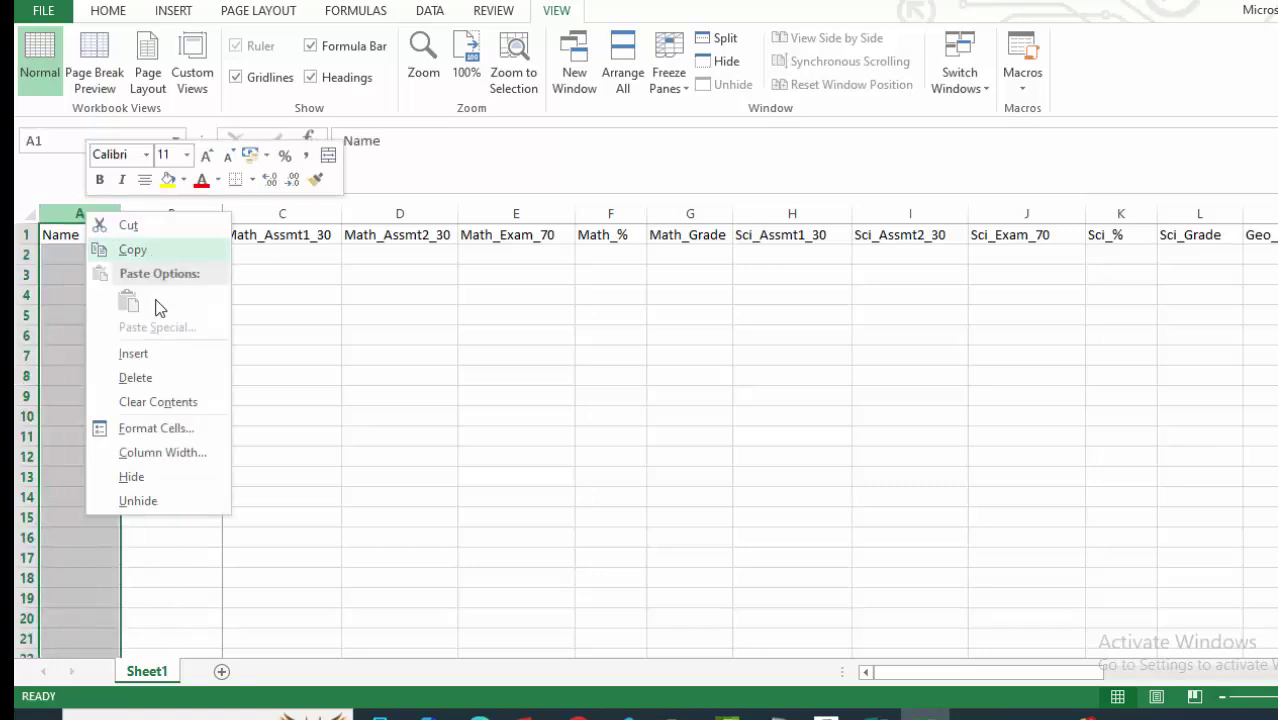
{"action": "key", "text": "Escape"}
{"action": "left_click", "coordinate": [257, 352]}
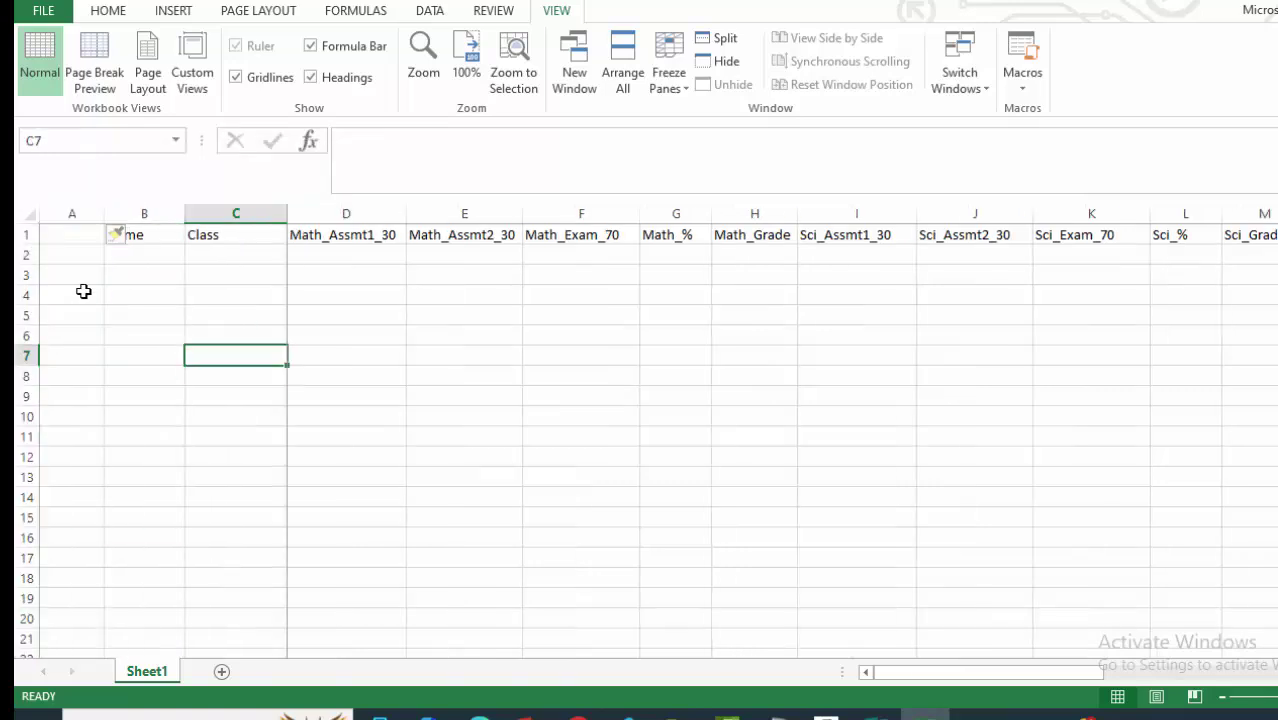
Head the new column A with No. and narrow the No. and Class columns.
{"action": "left_click", "coordinate": [79, 238]}
{"action": "type", "text": "No"}
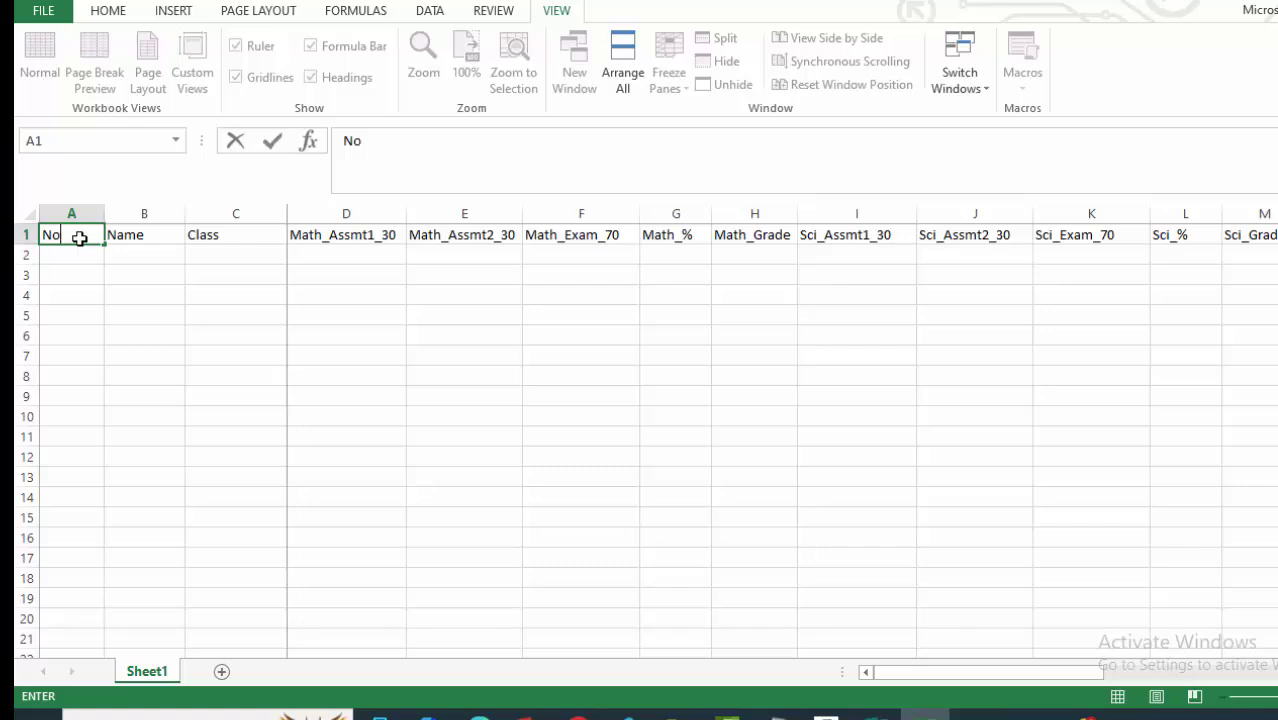
{"action": "type", "text": "."}
{"action": "left_click", "coordinate": [419, 370]}
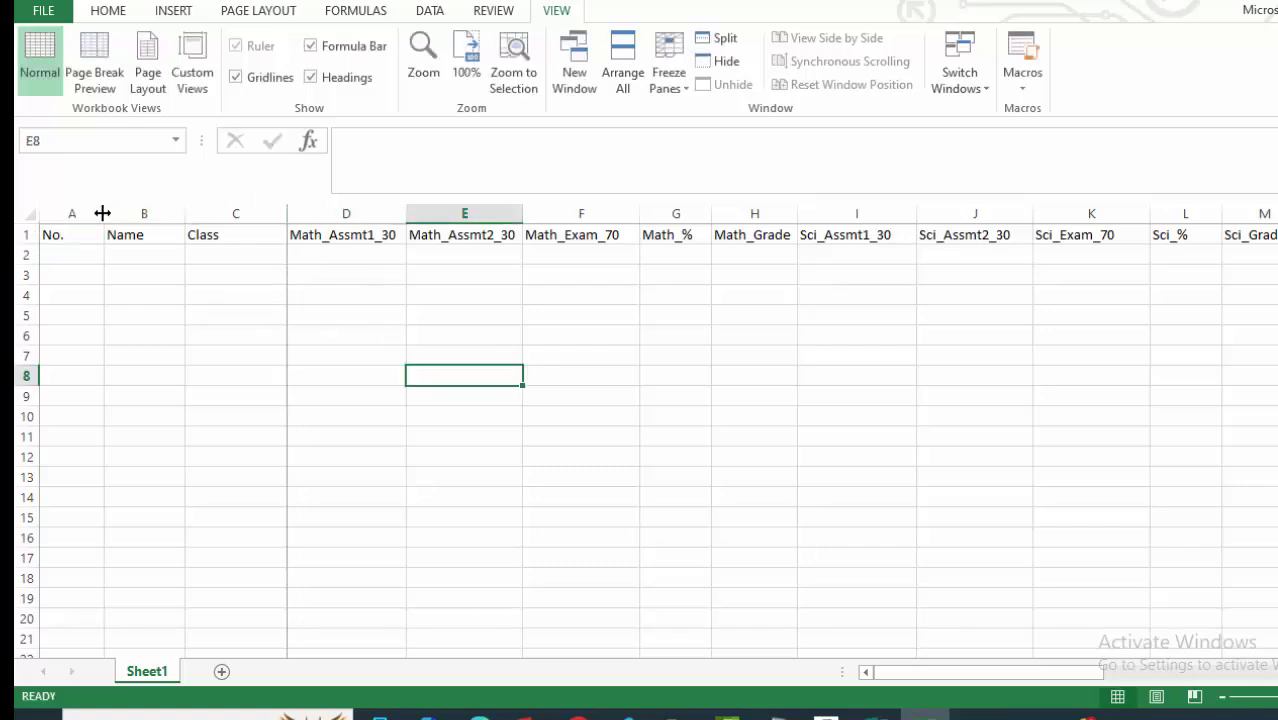
{"action": "left_click_drag", "start_coordinate": [102, 213], "coordinate": [84, 213]}
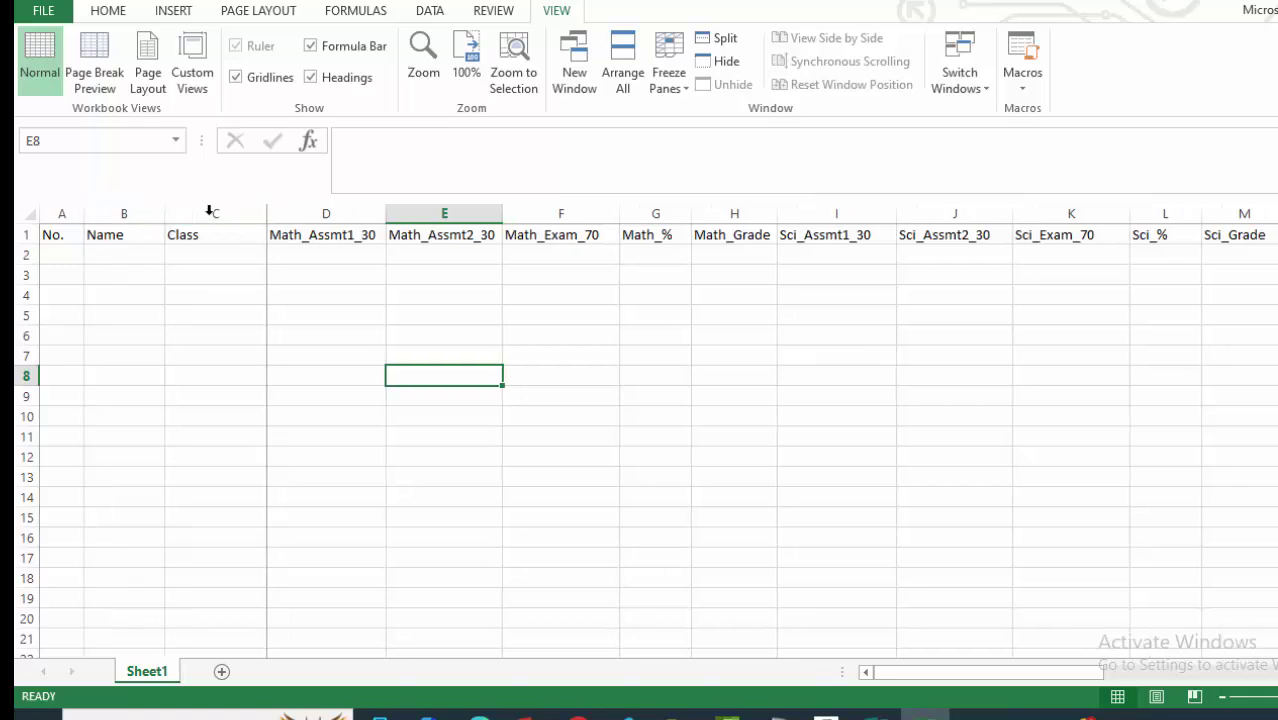
{"action": "left_click_drag", "start_coordinate": [266, 211], "coordinate": [170, 211]}
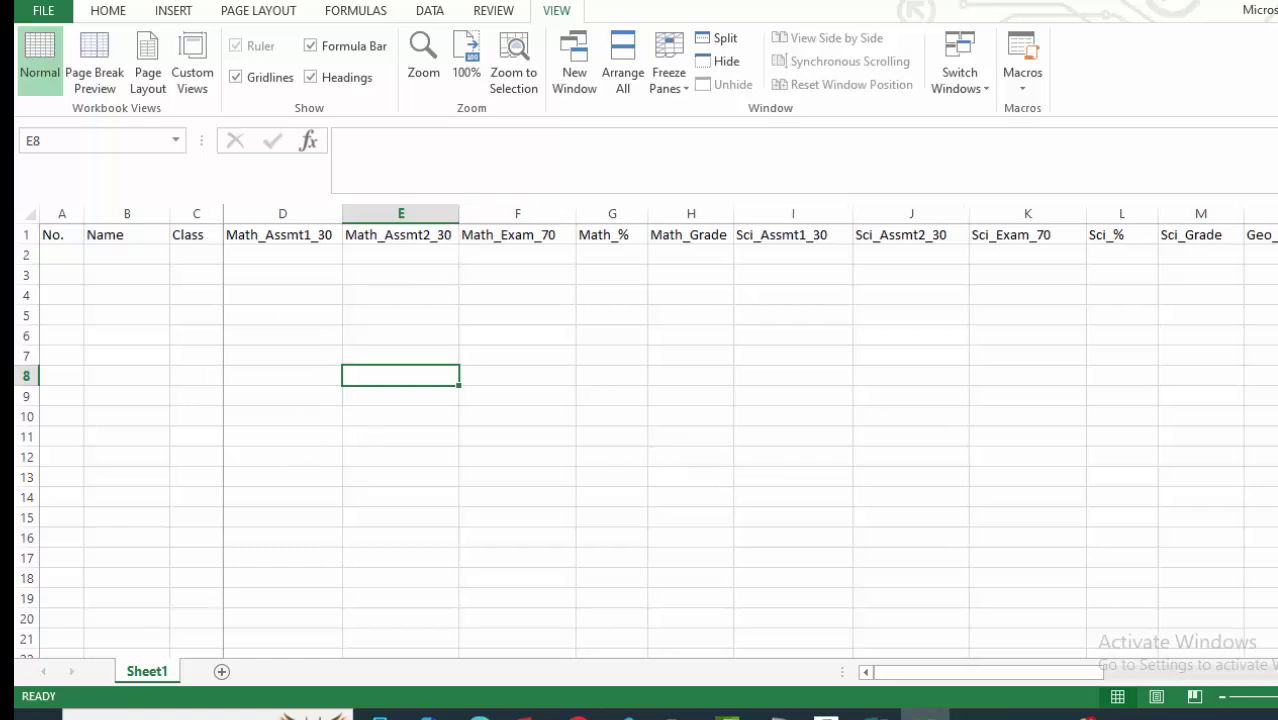
Apply All Borders to the table range A1:Z5.
{"action": "left_click", "coordinate": [54, 233]}
{"action": "left_click_drag", "start_coordinate": [54, 233], "coordinate": [641, 318]}
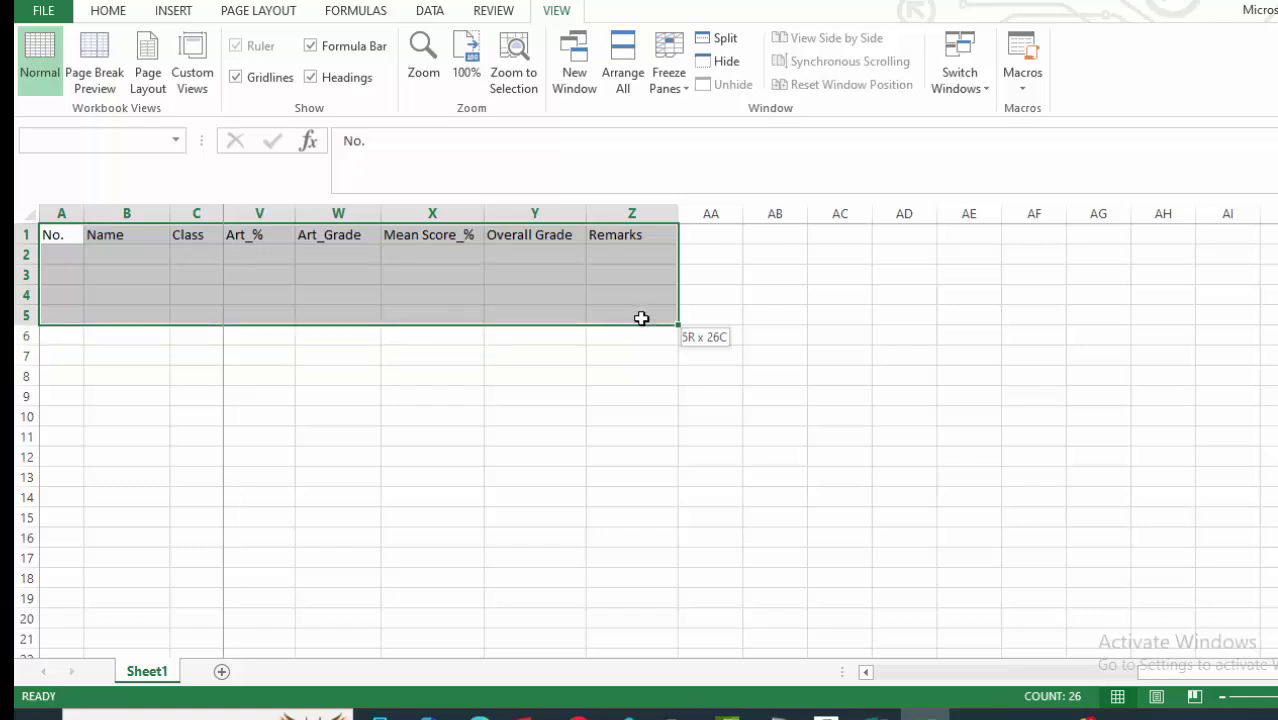
{"action": "left_click_drag", "start_coordinate": [641, 318], "coordinate": [641, 318]}
{"action": "left_click", "coordinate": [110, 11]}
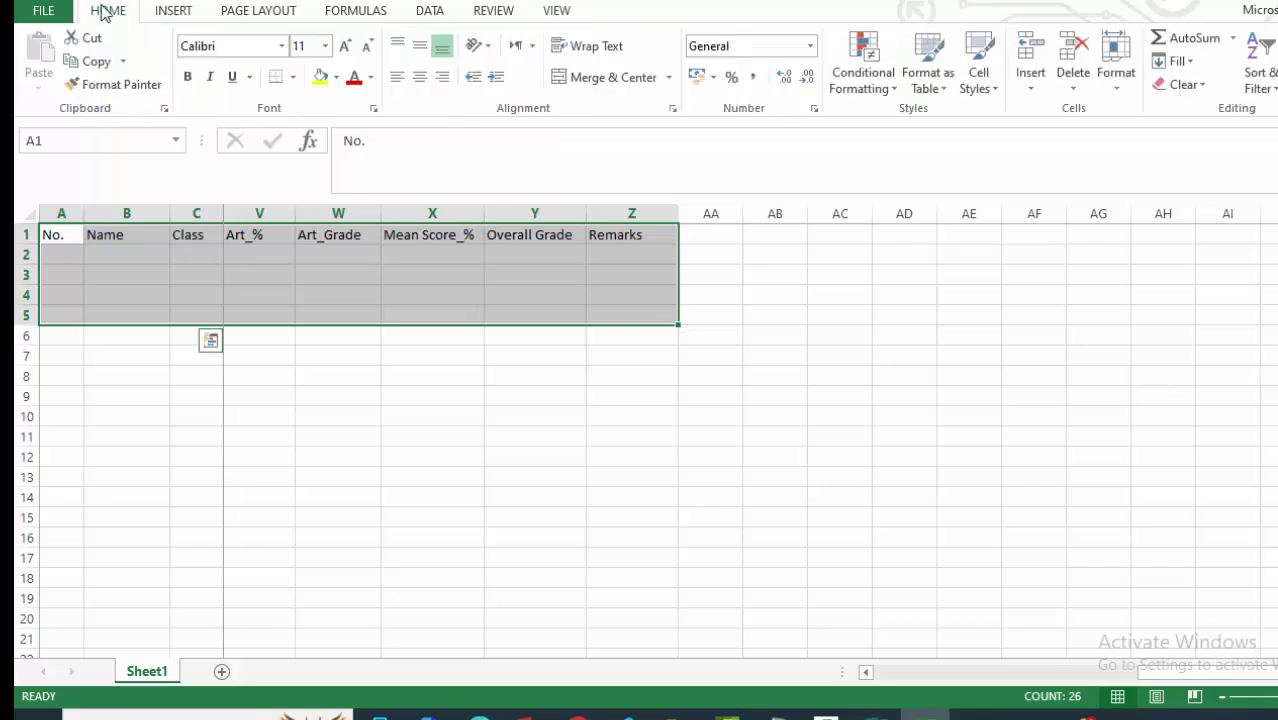
{"action": "left_click", "coordinate": [293, 77]}
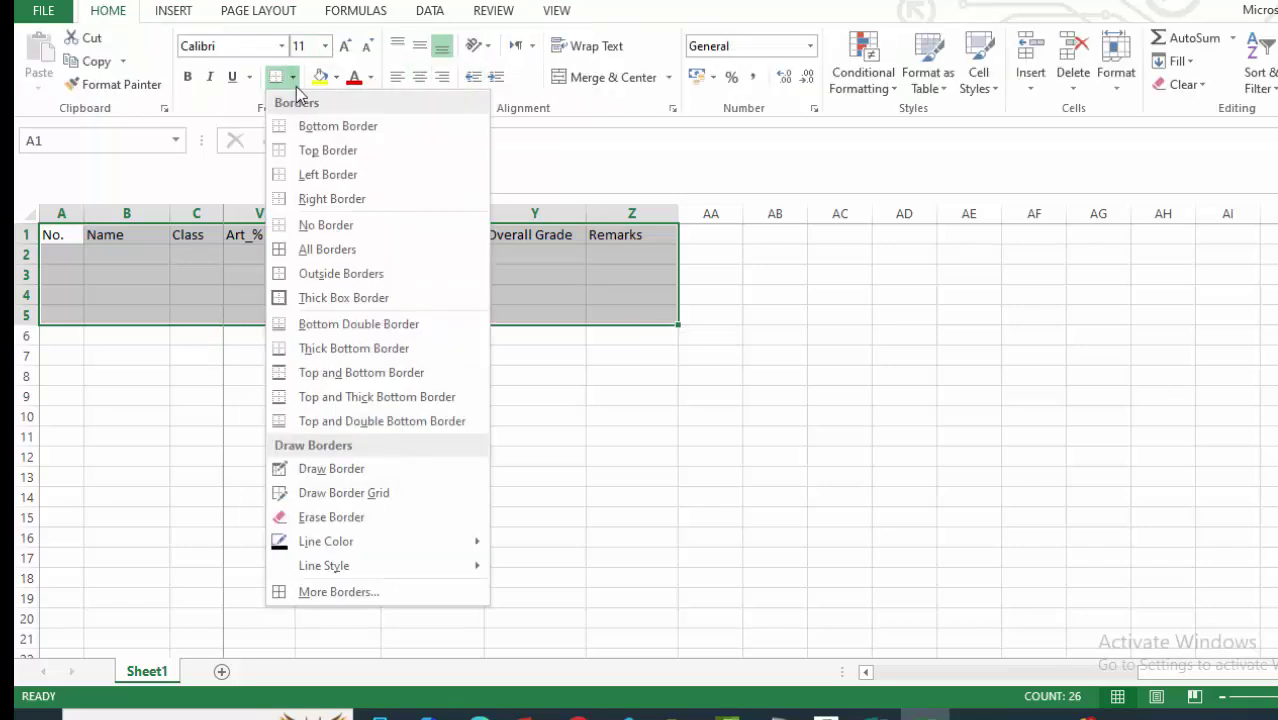
{"action": "left_click", "coordinate": [285, 249]}
{"action": "left_click", "coordinate": [980, 444]}
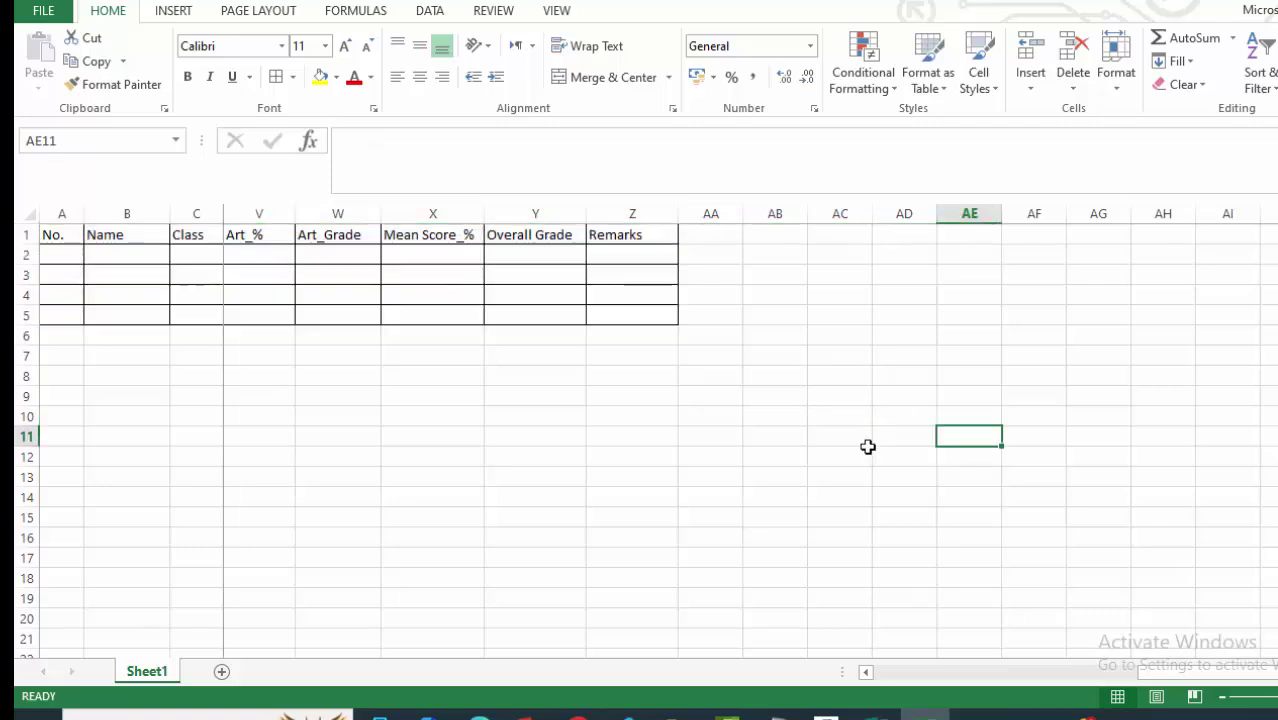
Widen column Z and fill the row 1 headers with Gold, Accent 4, Lighter 60%.
{"action": "left_click_drag", "start_coordinate": [677, 214], "coordinate": [724, 212]}
{"action": "left_click_drag", "start_coordinate": [787, 462], "coordinate": [757, 437]}
{"action": "left_click_drag", "start_coordinate": [690, 240], "coordinate": [20, 234]}
{"action": "left_click", "coordinate": [337, 78]}
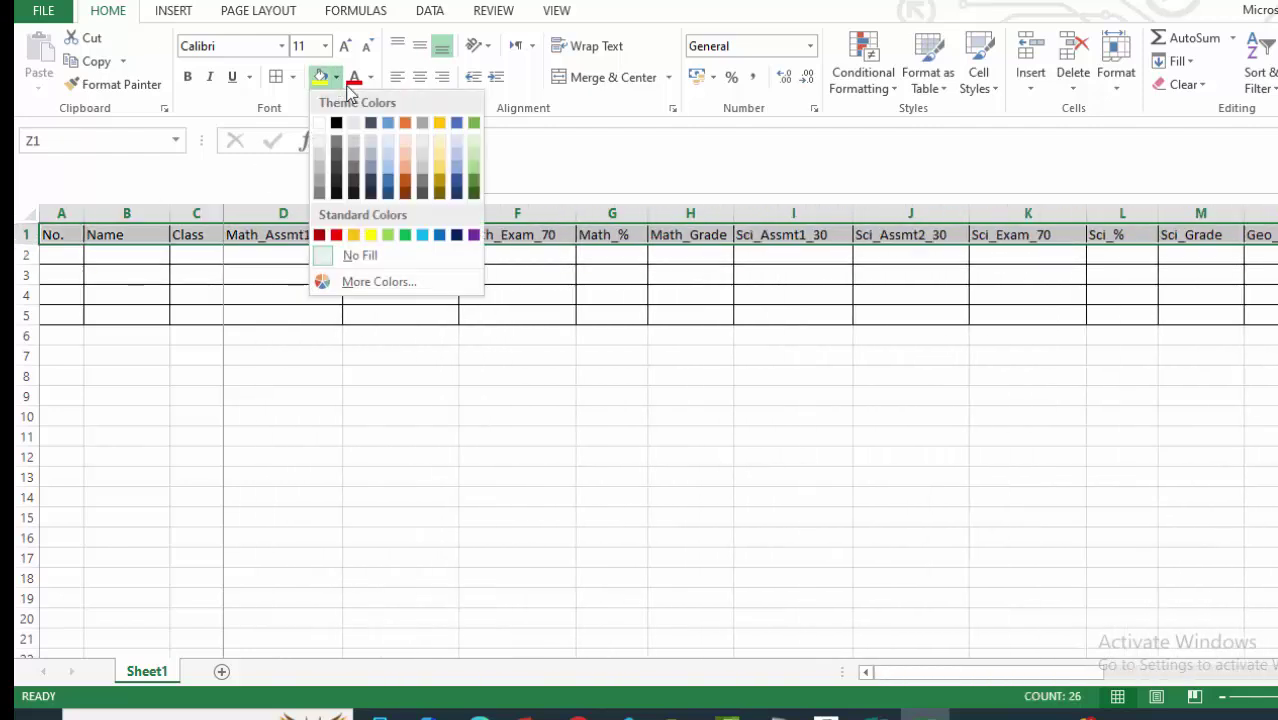
{"action": "left_click", "coordinate": [442, 160]}
{"action": "left_click", "coordinate": [420, 479]}
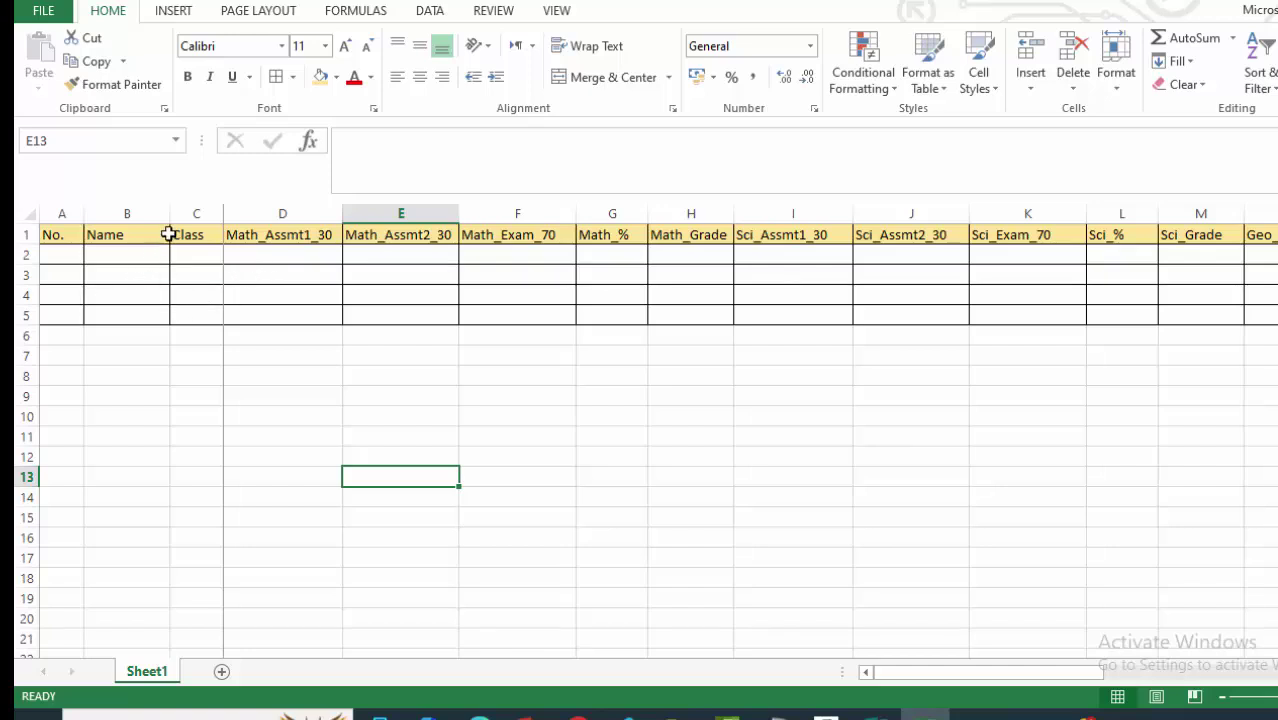
{"action": "left_click", "coordinate": [175, 350]}
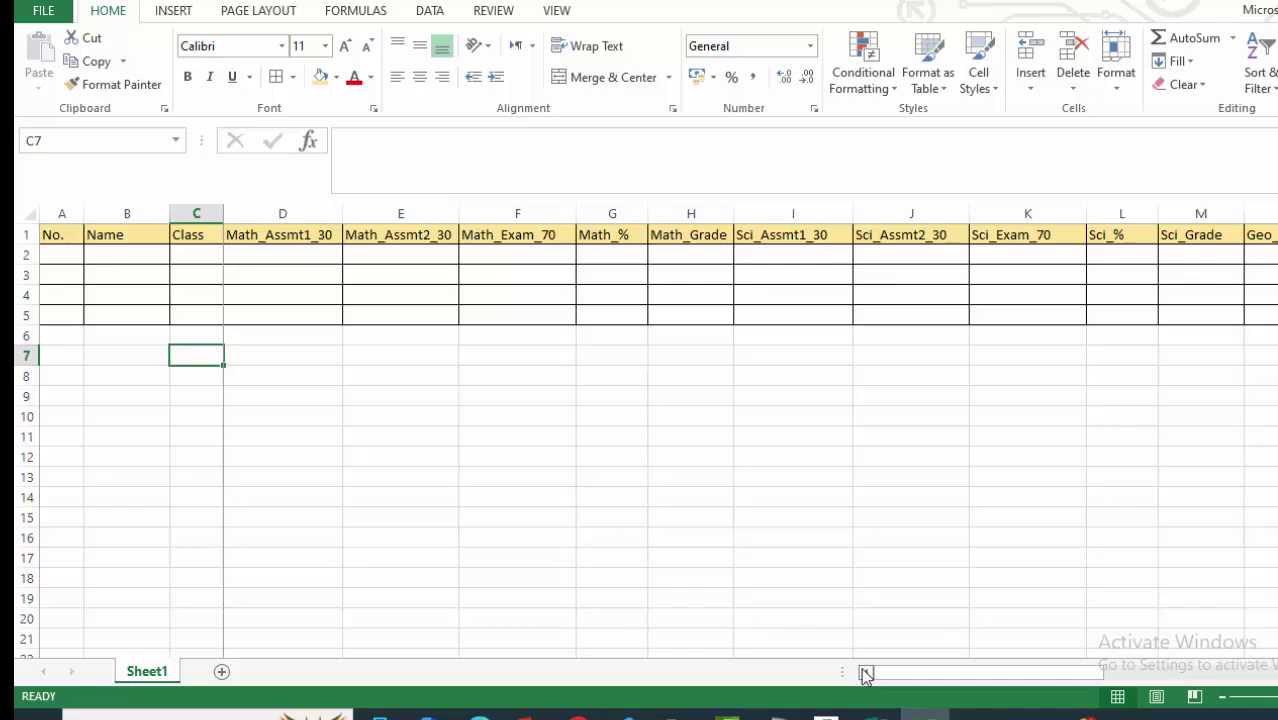
Give the Math_Assmt1_30 cells a thick left border through More Borders.
{"action": "left_click", "coordinate": [292, 297]}
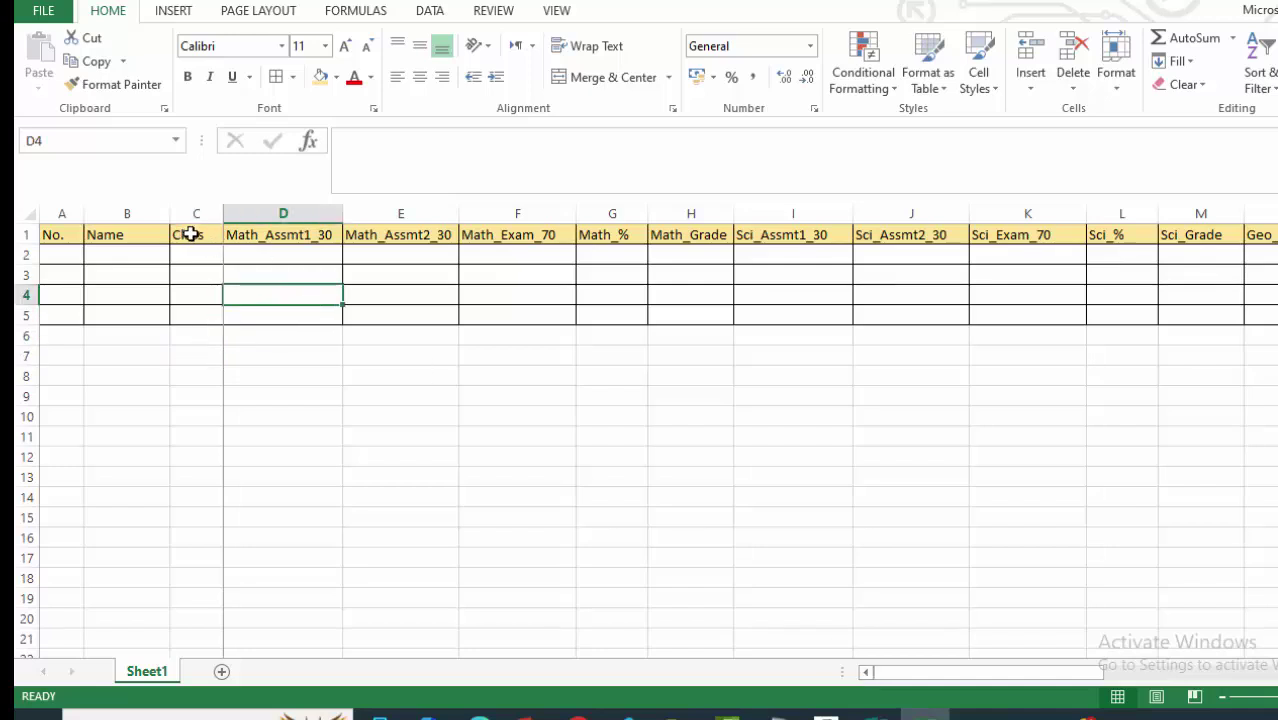
{"action": "left_click_drag", "start_coordinate": [247, 234], "coordinate": [254, 309]}
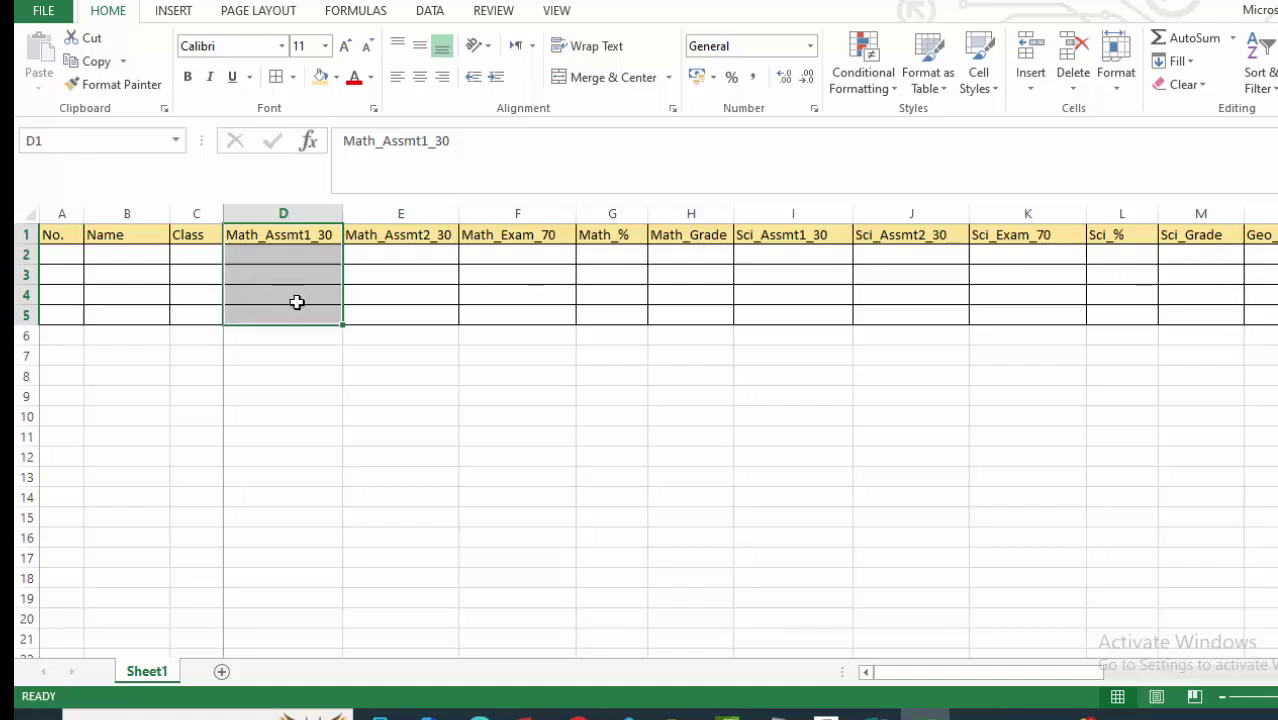
{"action": "left_click", "coordinate": [293, 78]}
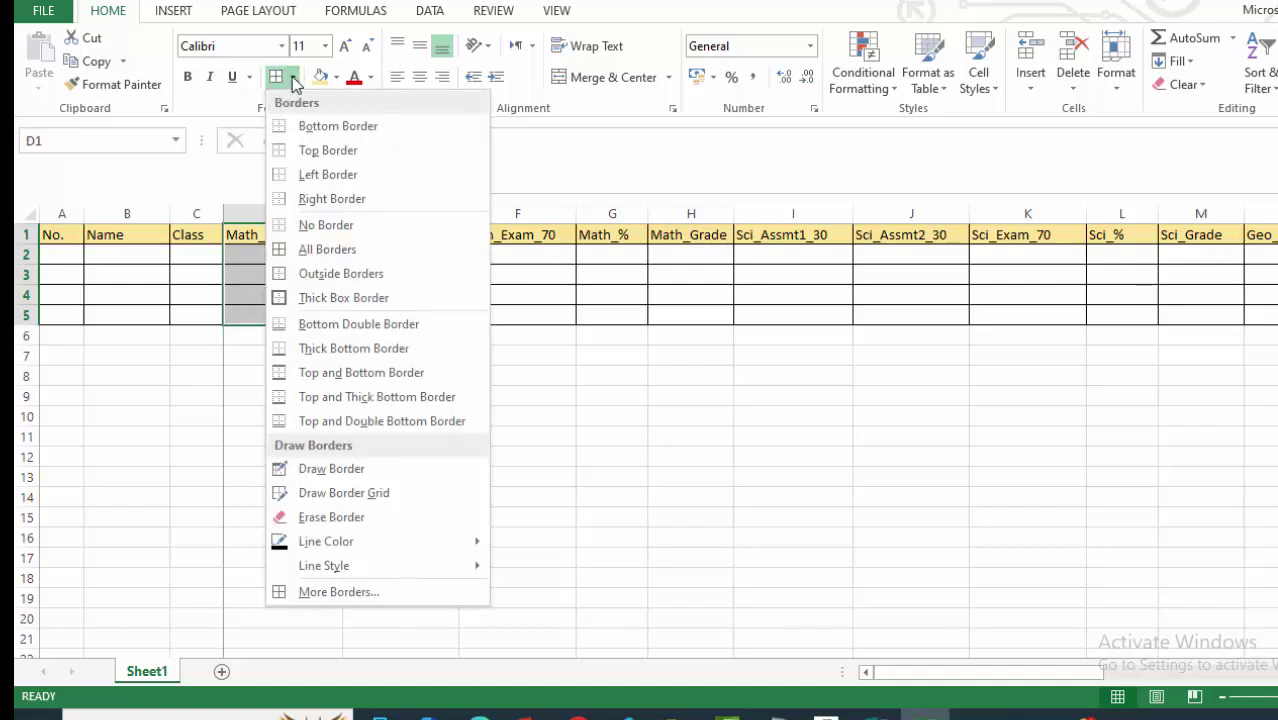
{"action": "left_click", "coordinate": [338, 594]}
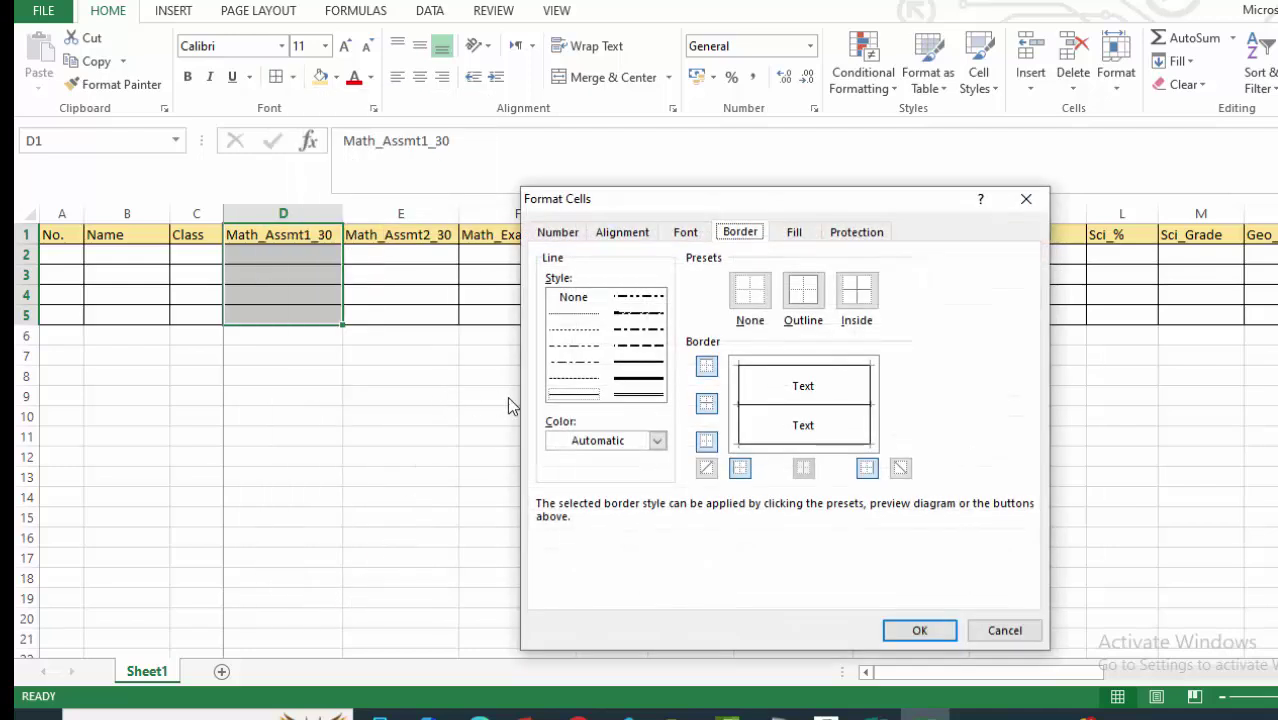
{"action": "left_click", "coordinate": [636, 371]}
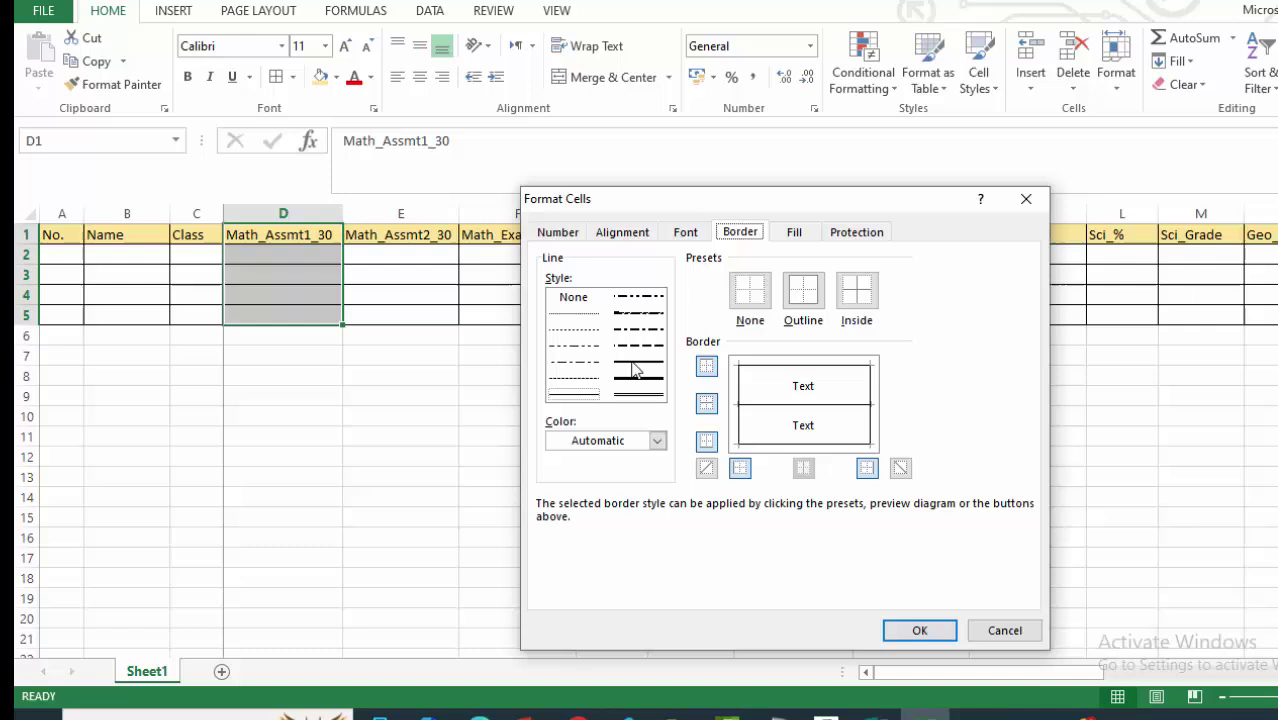
{"action": "left_click", "coordinate": [741, 469]}
{"action": "left_click", "coordinate": [919, 630]}
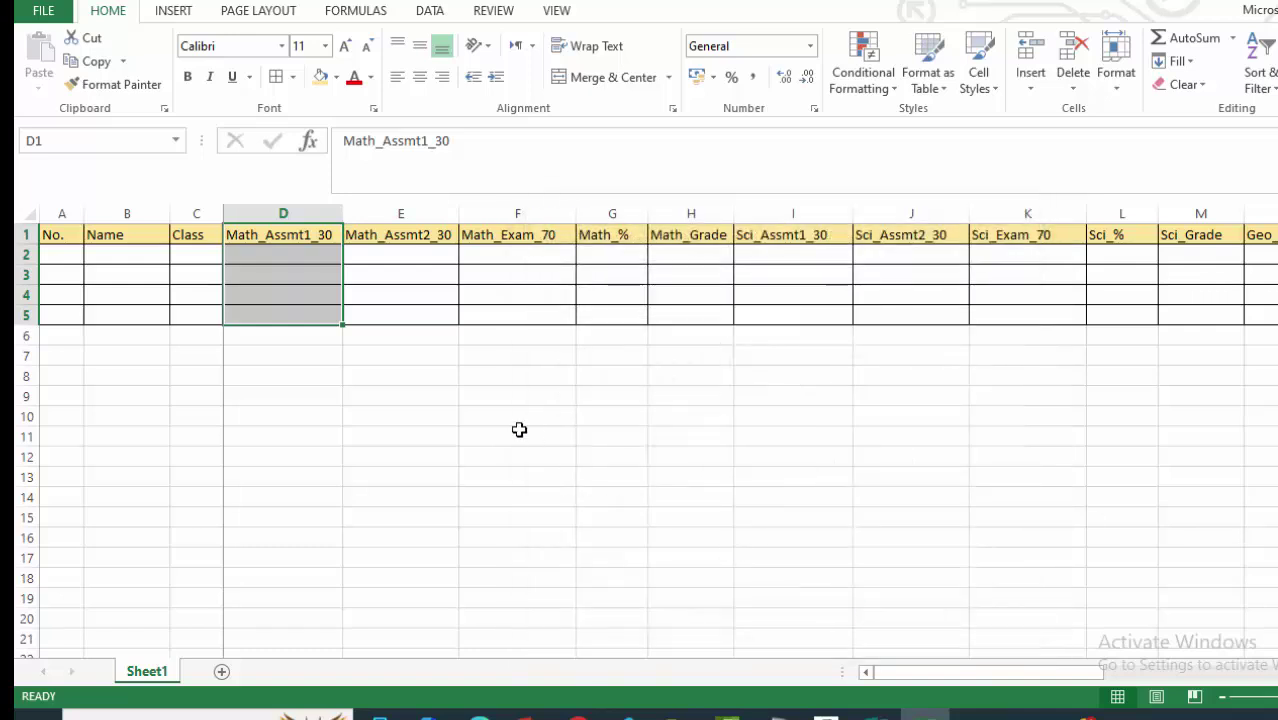
{"action": "left_click", "coordinate": [420, 414]}
{"action": "scroll", "coordinate": [321, 310], "scroll_direction": "down", "scroll_amount": 7}
{"action": "scroll", "coordinate": [321, 310], "scroll_direction": "up", "scroll_amount": 7}
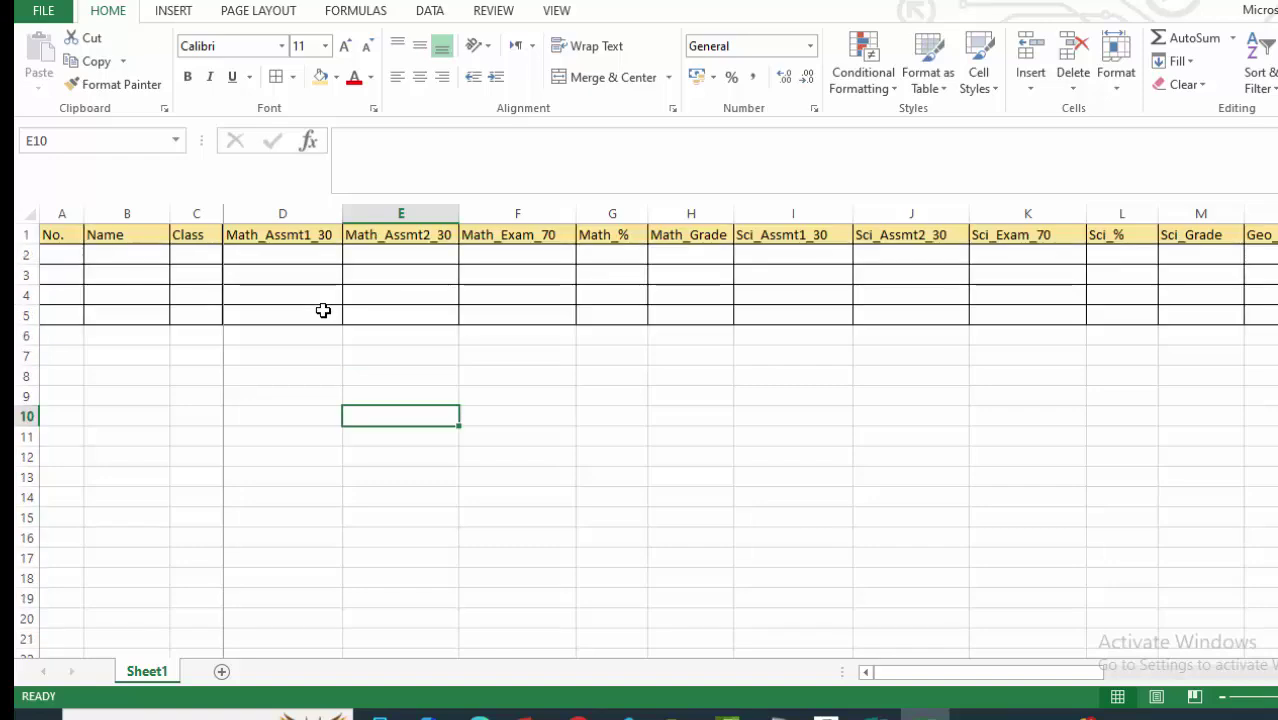
Reapply the thick left border to D1:D5 and inspect the Math divider.
{"action": "left_click_drag", "start_coordinate": [245, 238], "coordinate": [246, 319]}
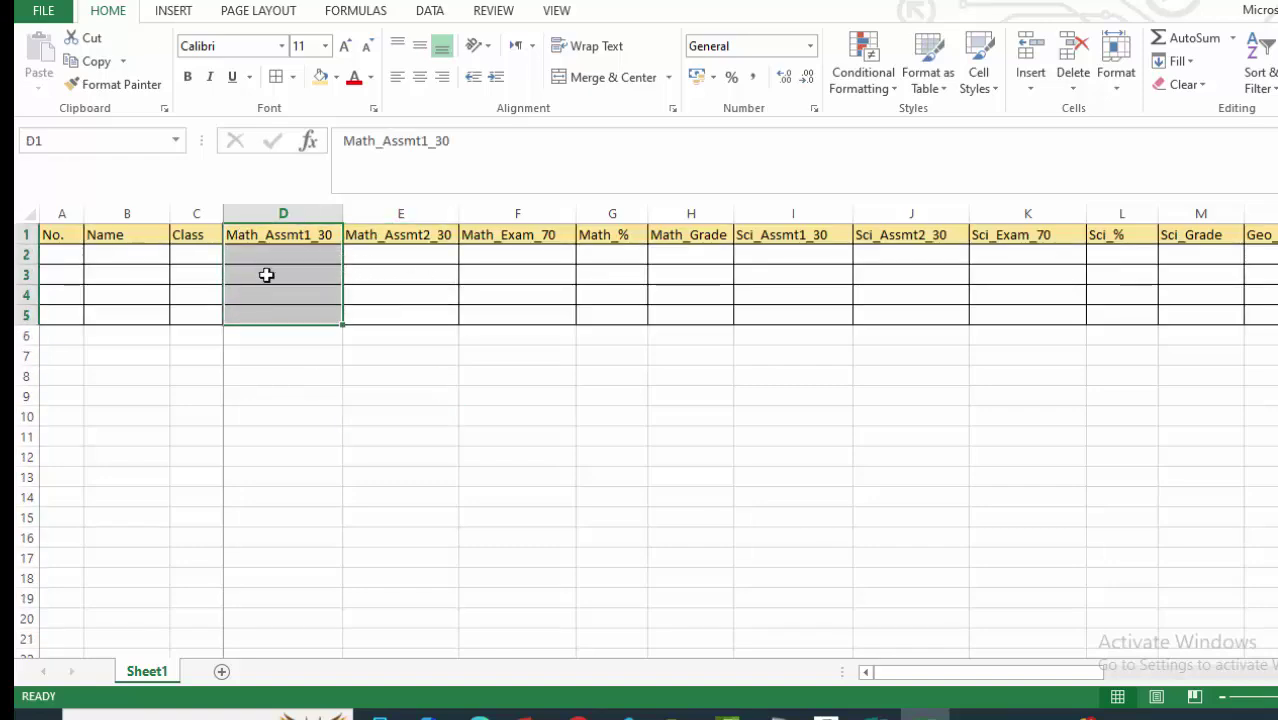
{"action": "left_click", "coordinate": [293, 77]}
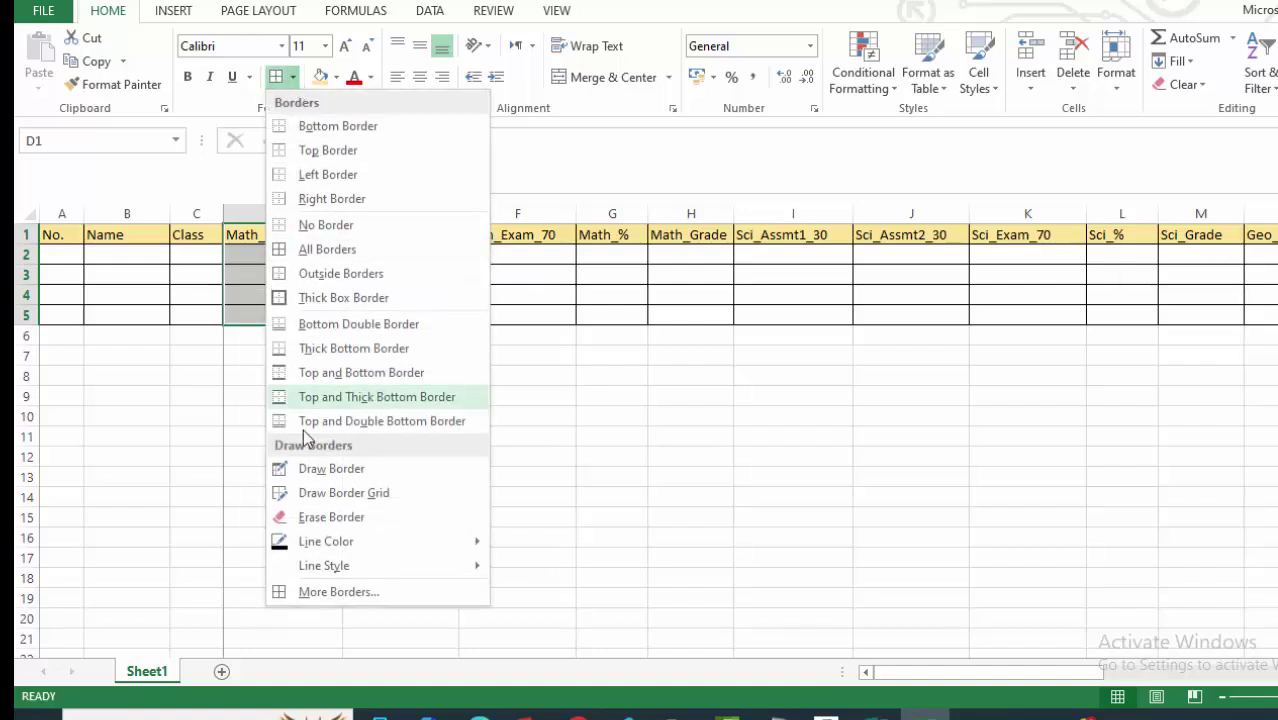
{"action": "left_click", "coordinate": [308, 593]}
{"action": "left_click", "coordinate": [640, 379]}
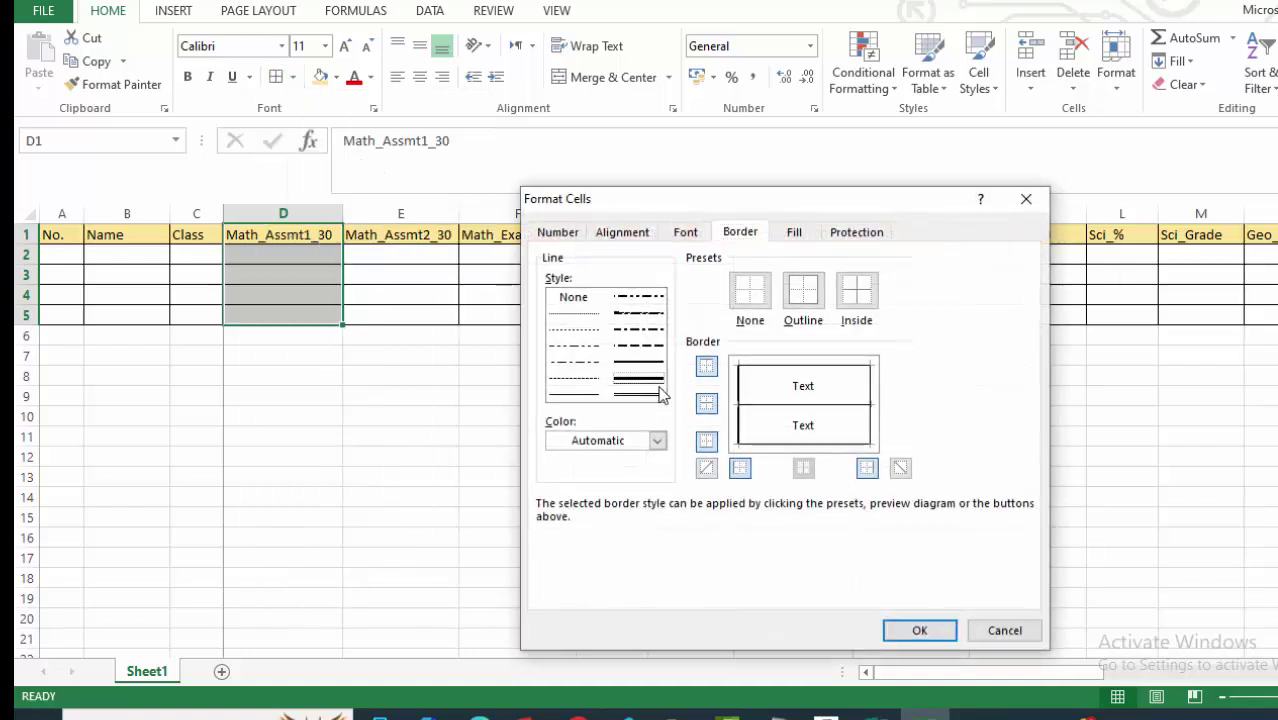
{"action": "left_click", "coordinate": [740, 468]}
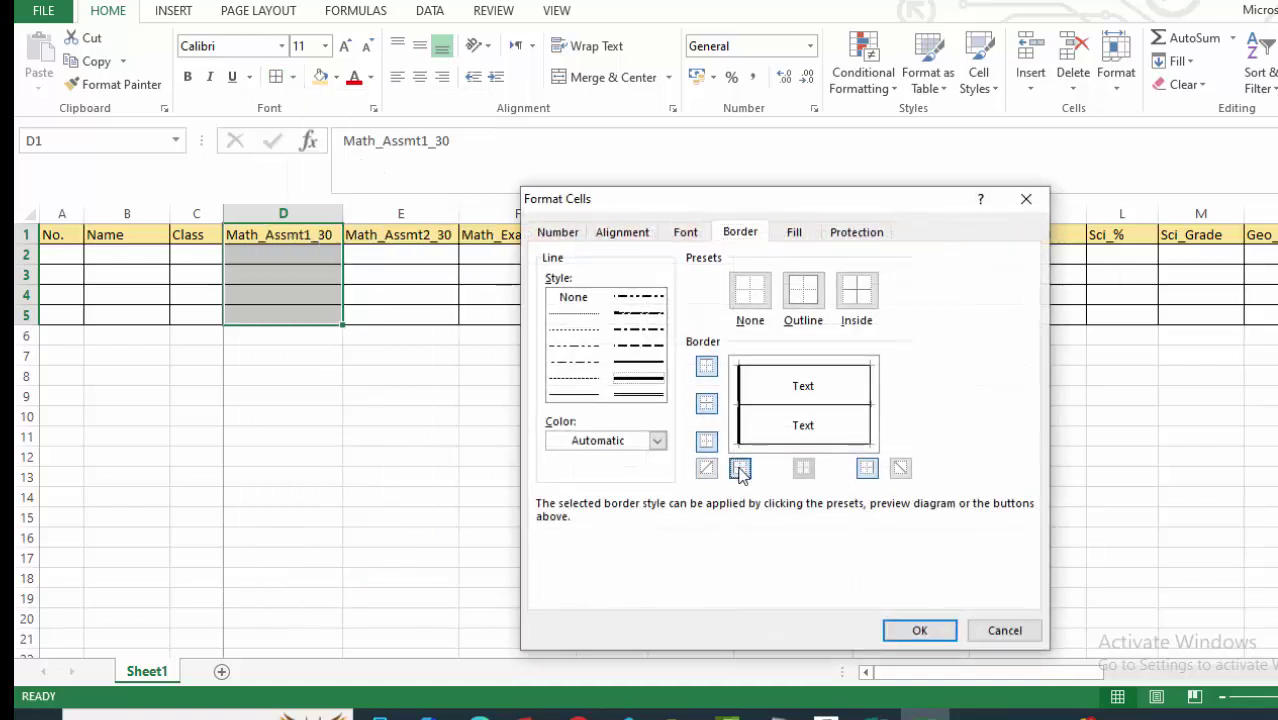
{"action": "left_click", "coordinate": [905, 628]}
{"action": "left_click", "coordinate": [468, 411]}
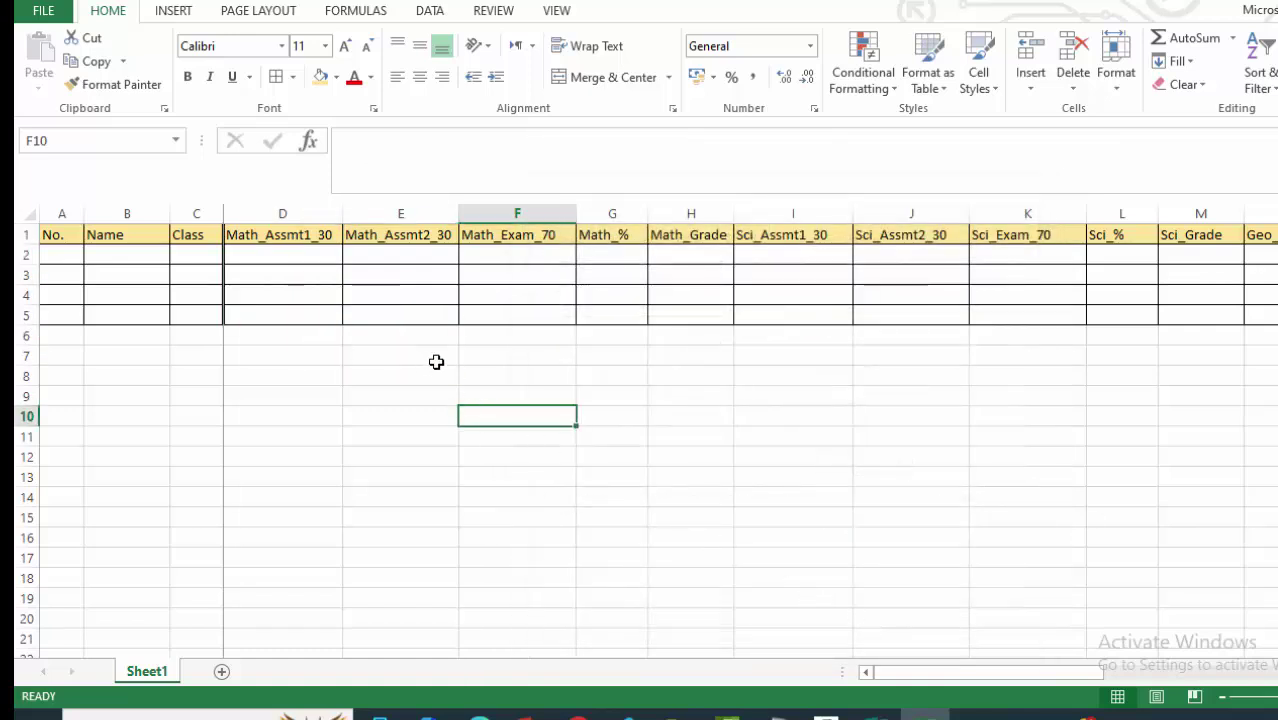
{"action": "left_click", "coordinate": [782, 530]}
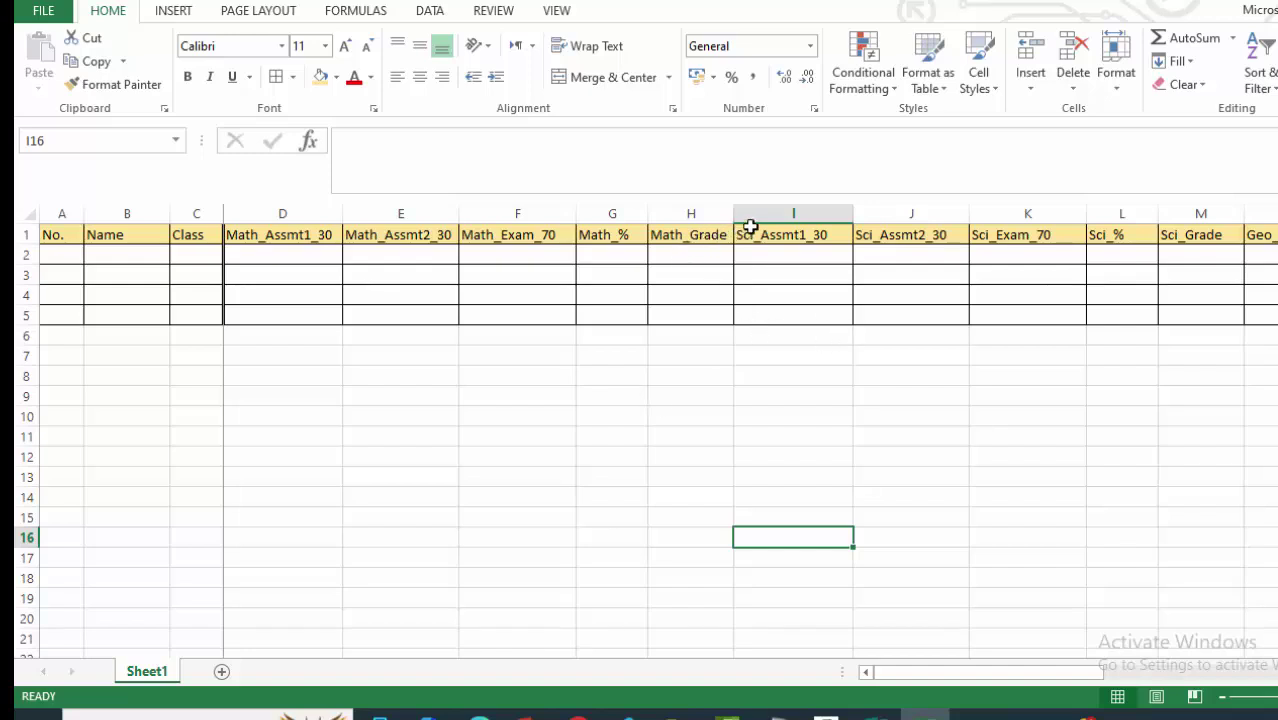
Add a thick left border to I1:I5 before the Science columns.
{"action": "left_click_drag", "start_coordinate": [752, 232], "coordinate": [750, 328]}
{"action": "left_click", "coordinate": [292, 77]}
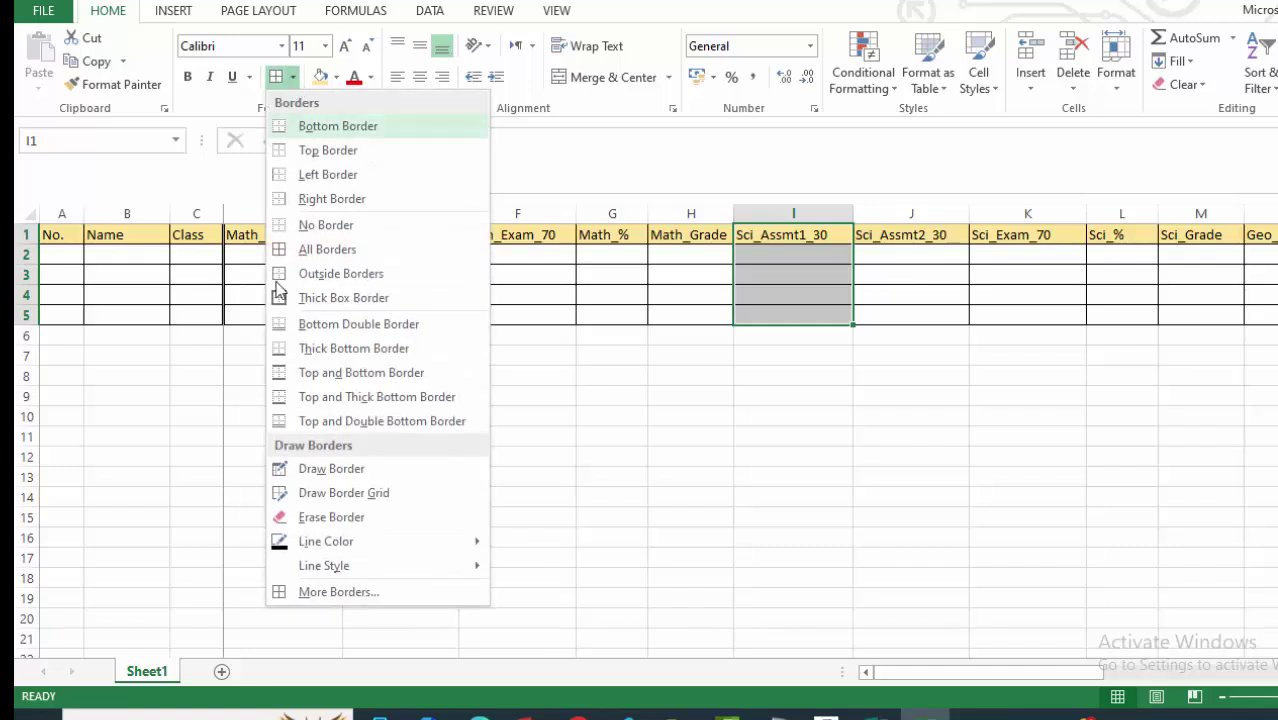
{"action": "left_click", "coordinate": [310, 592]}
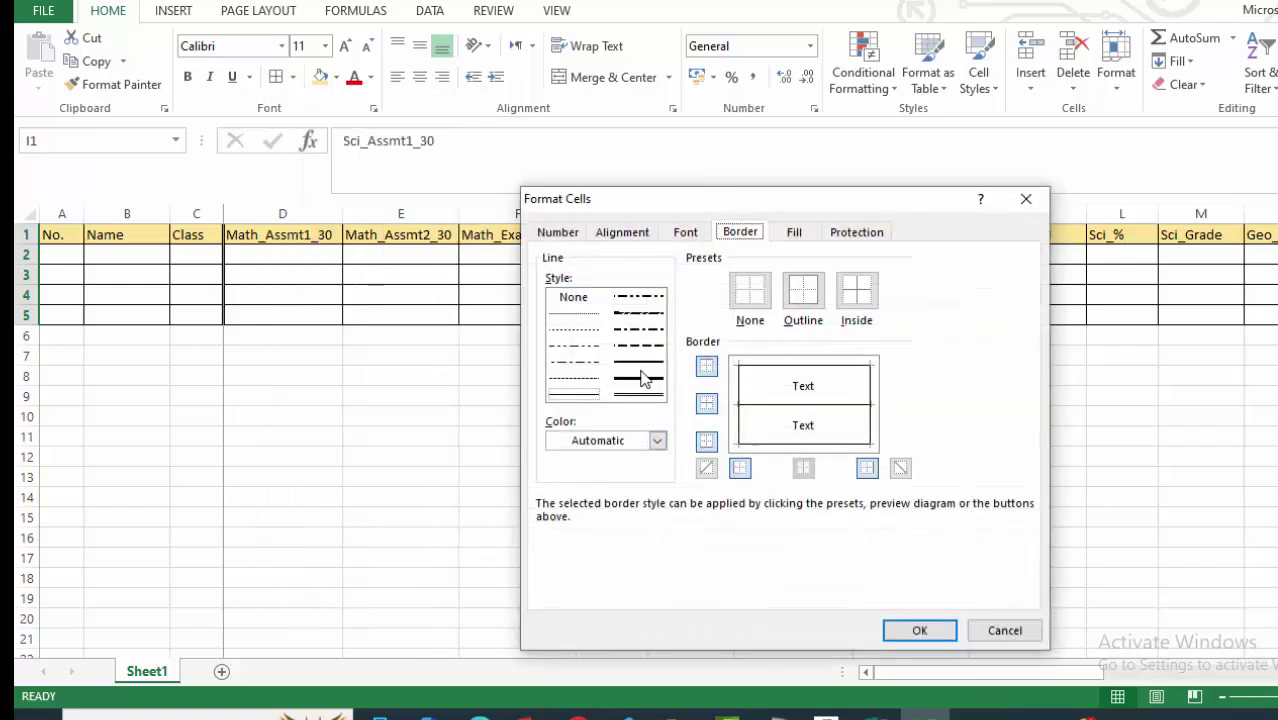
{"action": "left_click", "coordinate": [645, 378]}
{"action": "left_click", "coordinate": [740, 468]}
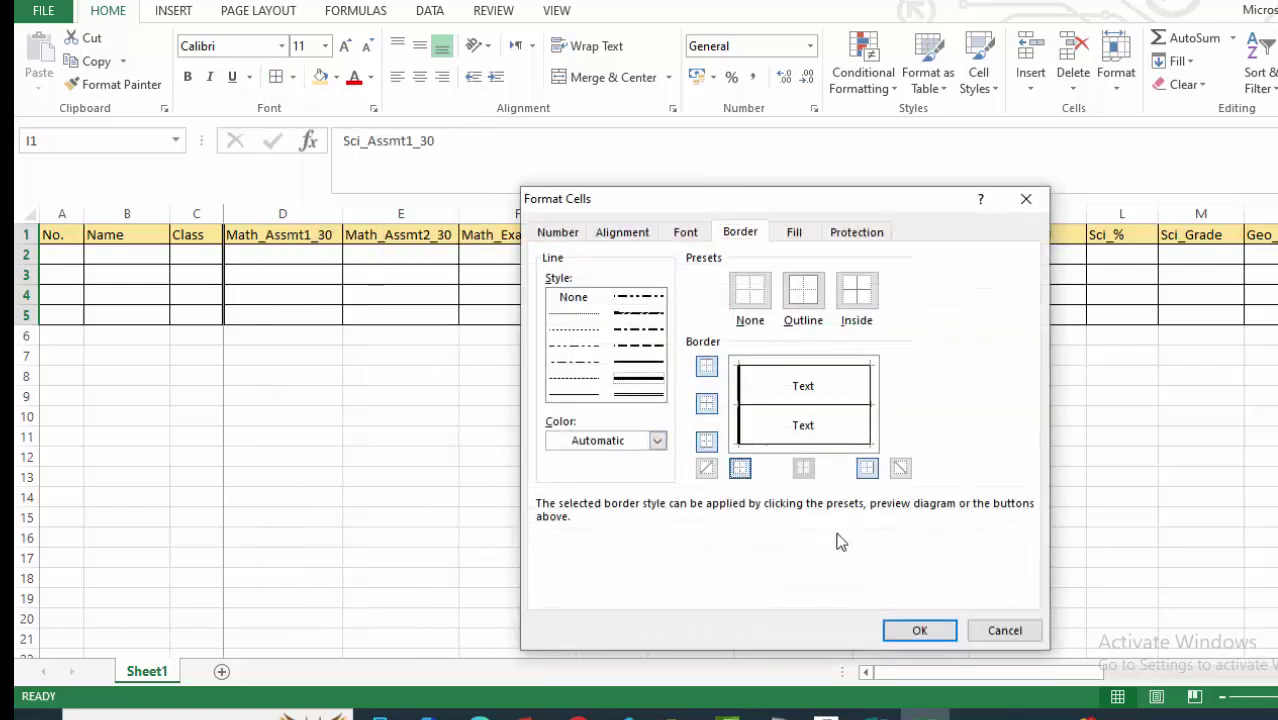
{"action": "left_click", "coordinate": [919, 630]}
{"action": "left_click", "coordinate": [848, 495]}
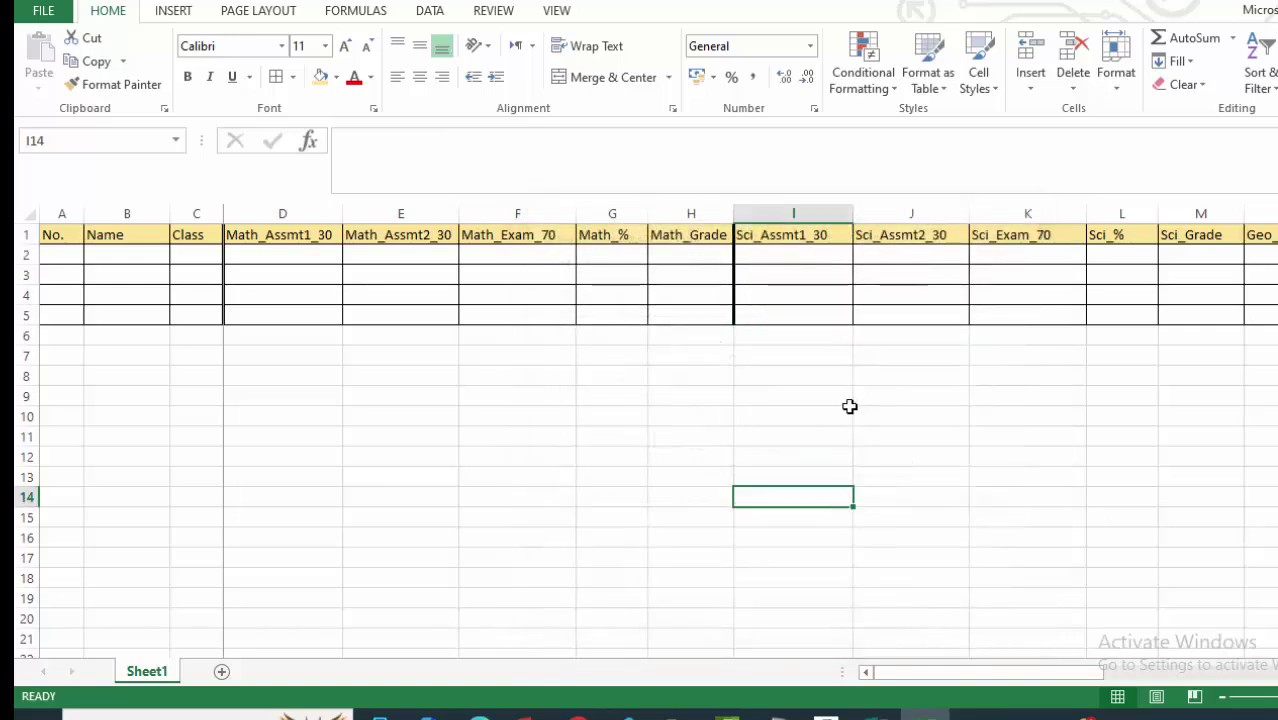
Add a thick left border to N1:N5 before the Geography columns.
{"action": "scroll", "coordinate": [750, 440], "scroll_direction": "right", "scroll_amount": 5}
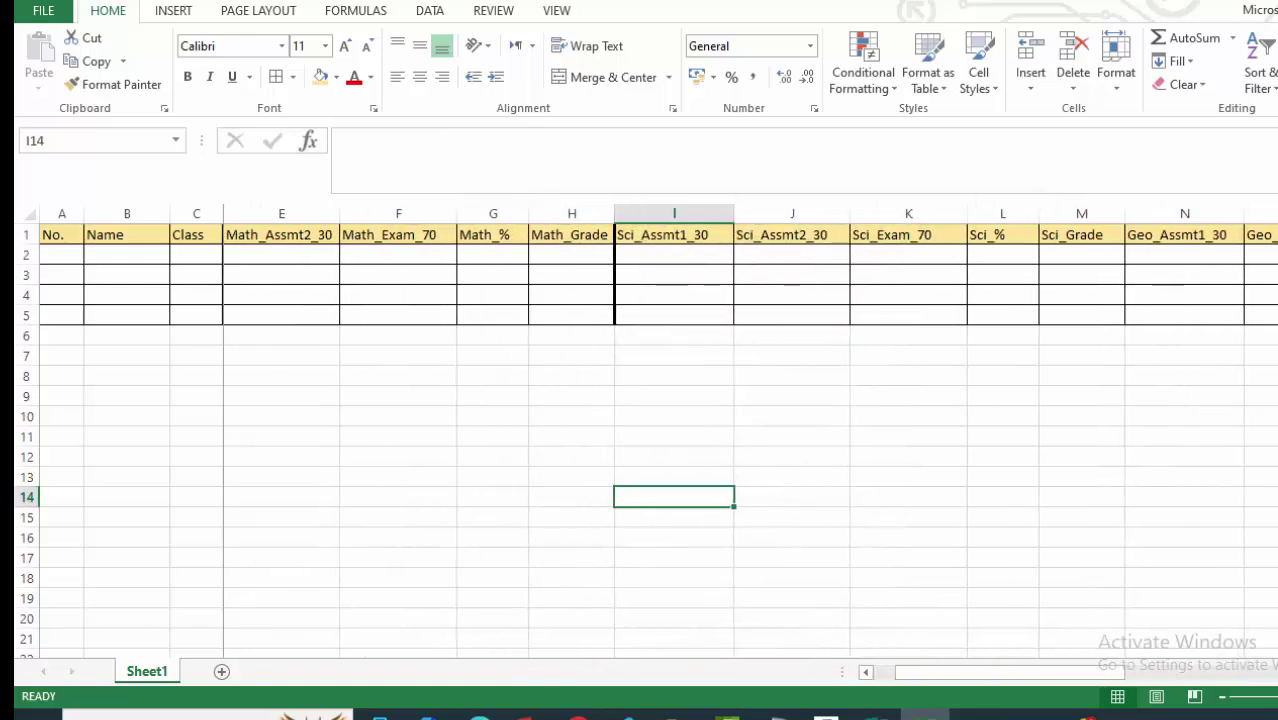
{"action": "scroll", "coordinate": [750, 440], "scroll_direction": "right", "scroll_amount": 1}
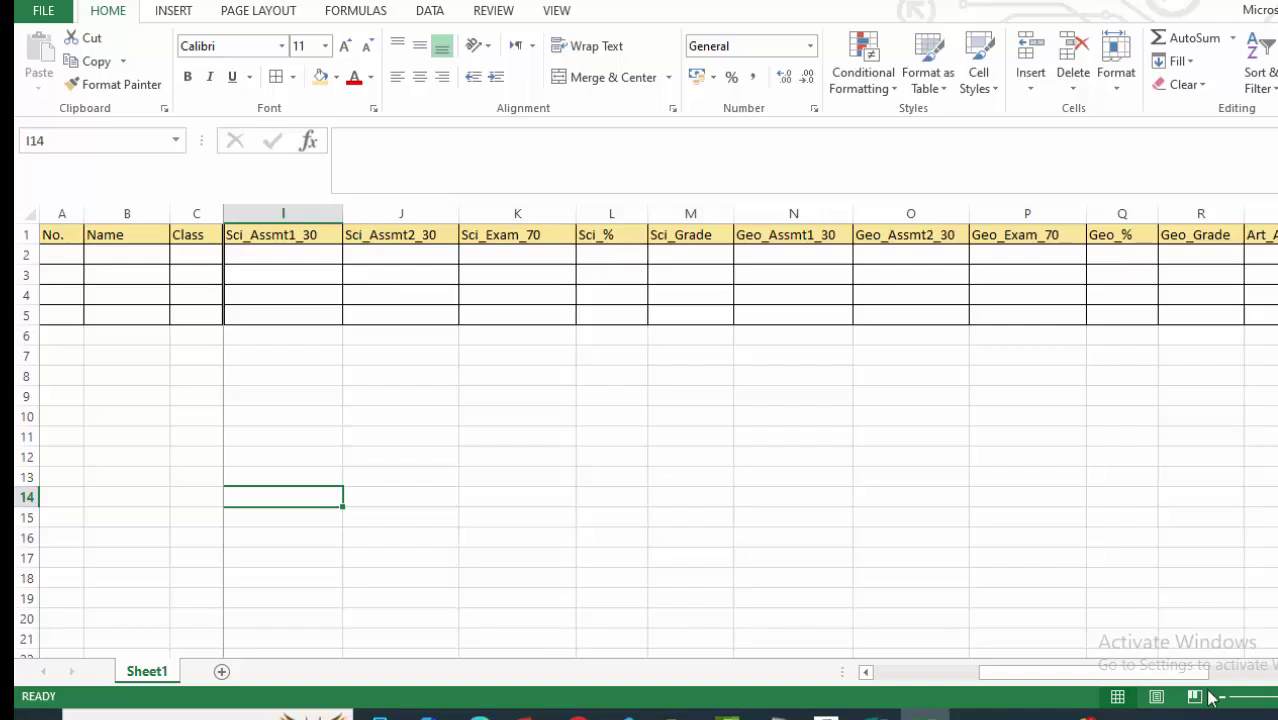
{"action": "left_click_drag", "start_coordinate": [1194, 673], "coordinate": [1171, 679]}
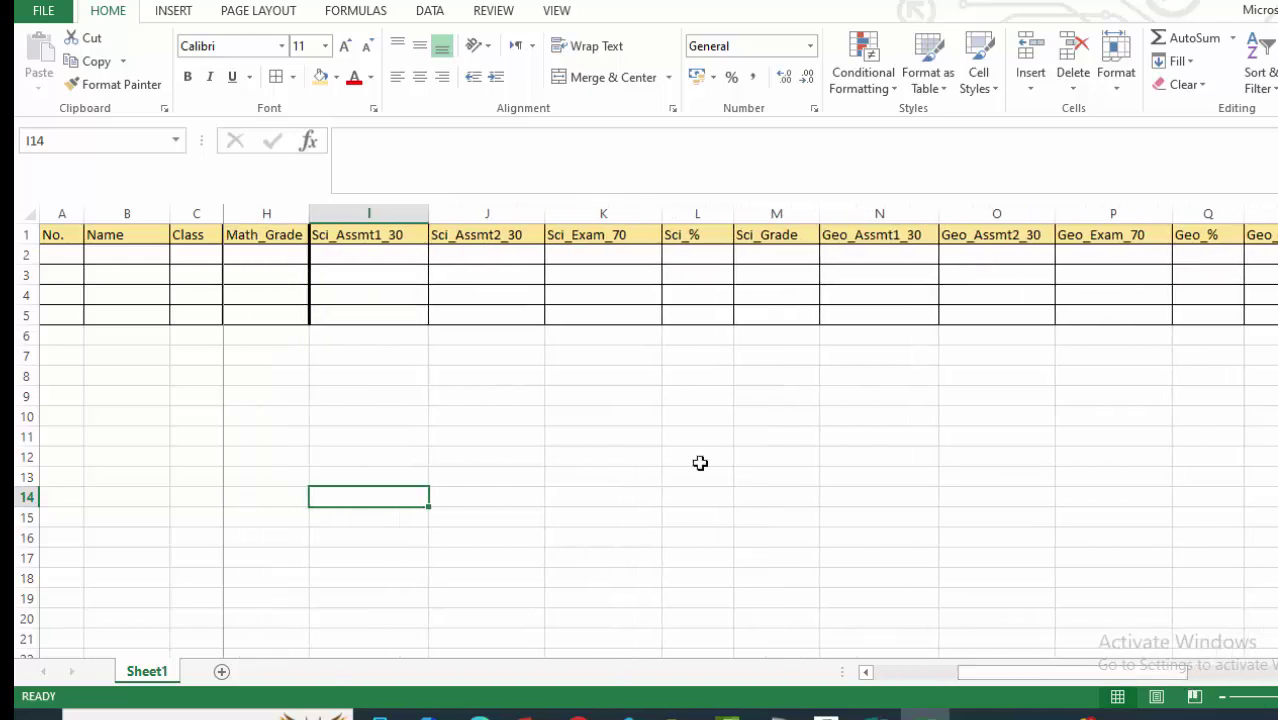
{"action": "left_click_drag", "start_coordinate": [822, 238], "coordinate": [830, 316]}
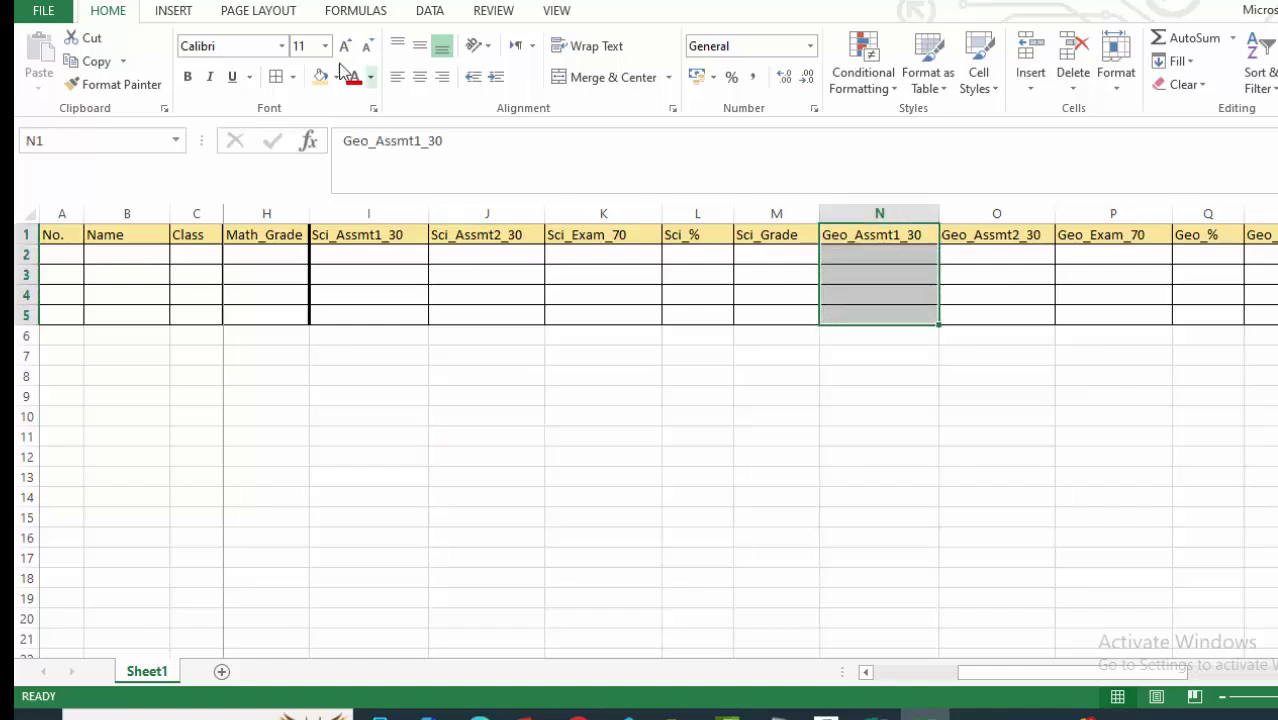
{"action": "left_click", "coordinate": [294, 77]}
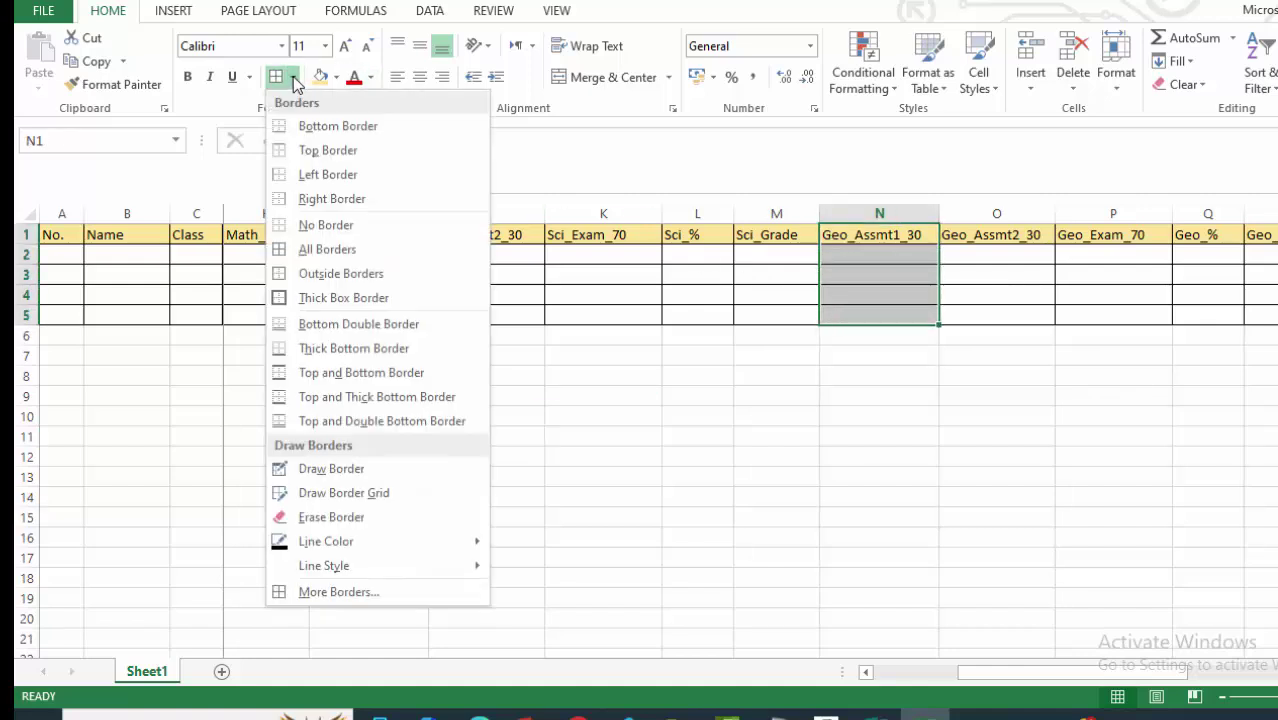
{"action": "left_click", "coordinate": [308, 593]}
{"action": "left_click", "coordinate": [640, 380]}
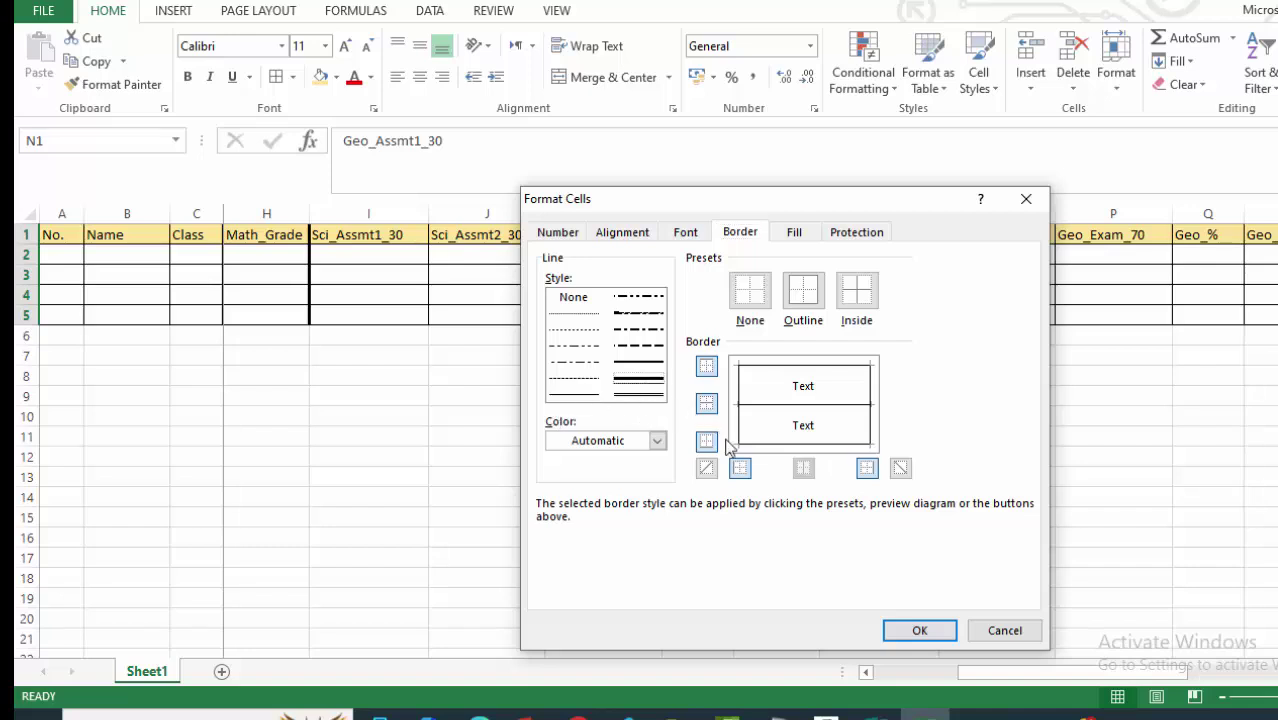
{"action": "left_click", "coordinate": [740, 469]}
{"action": "left_click", "coordinate": [917, 630]}
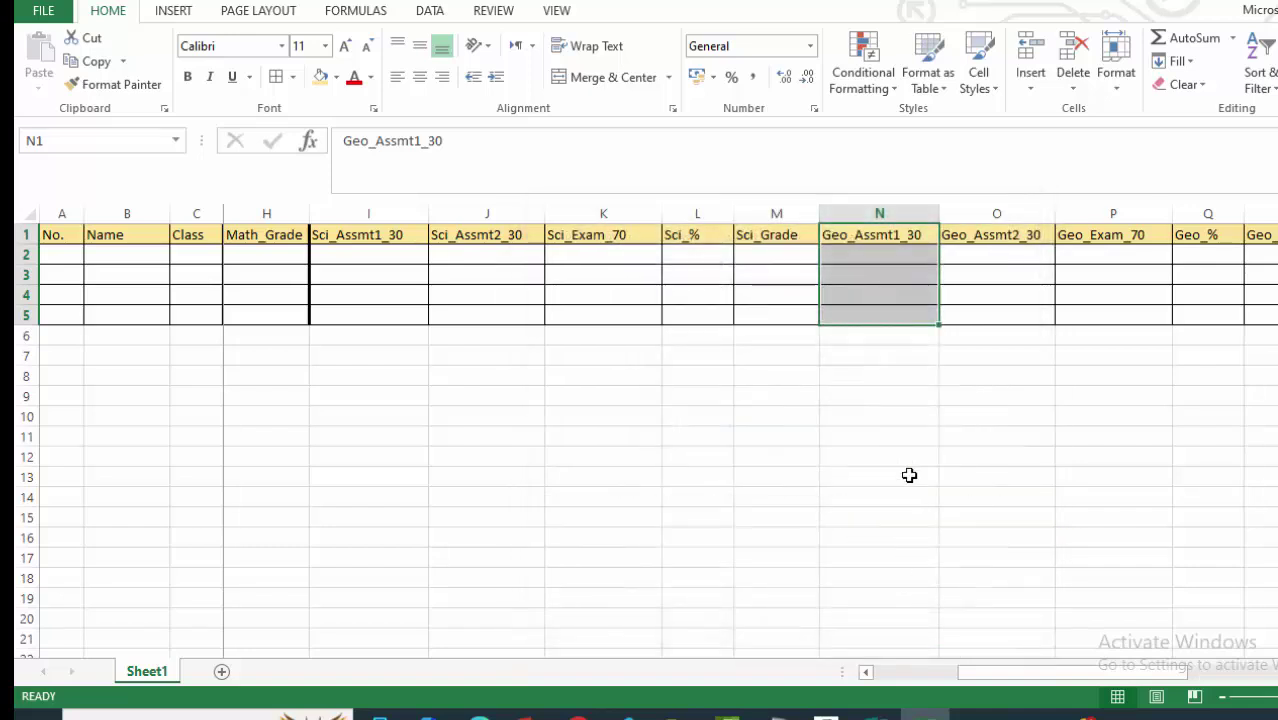
{"action": "left_click", "coordinate": [879, 436]}
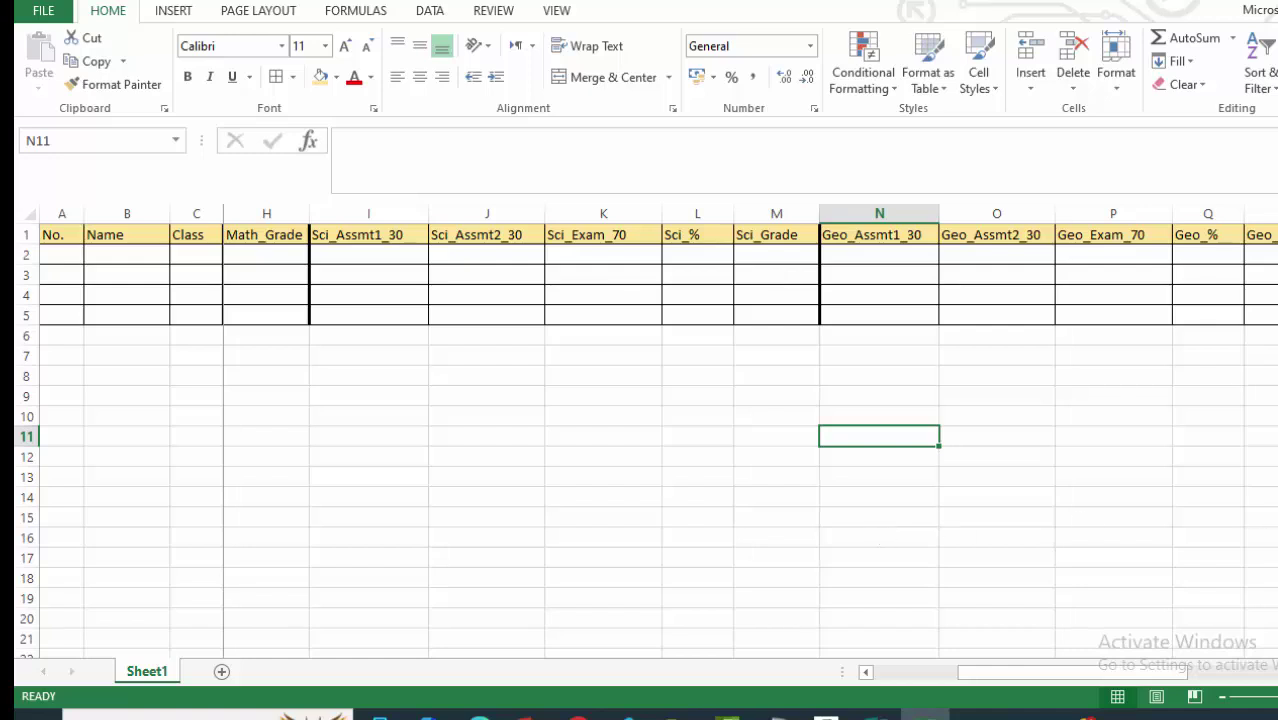
{"action": "scroll", "coordinate": [750, 440], "scroll_direction": "right", "scroll_amount": 2}
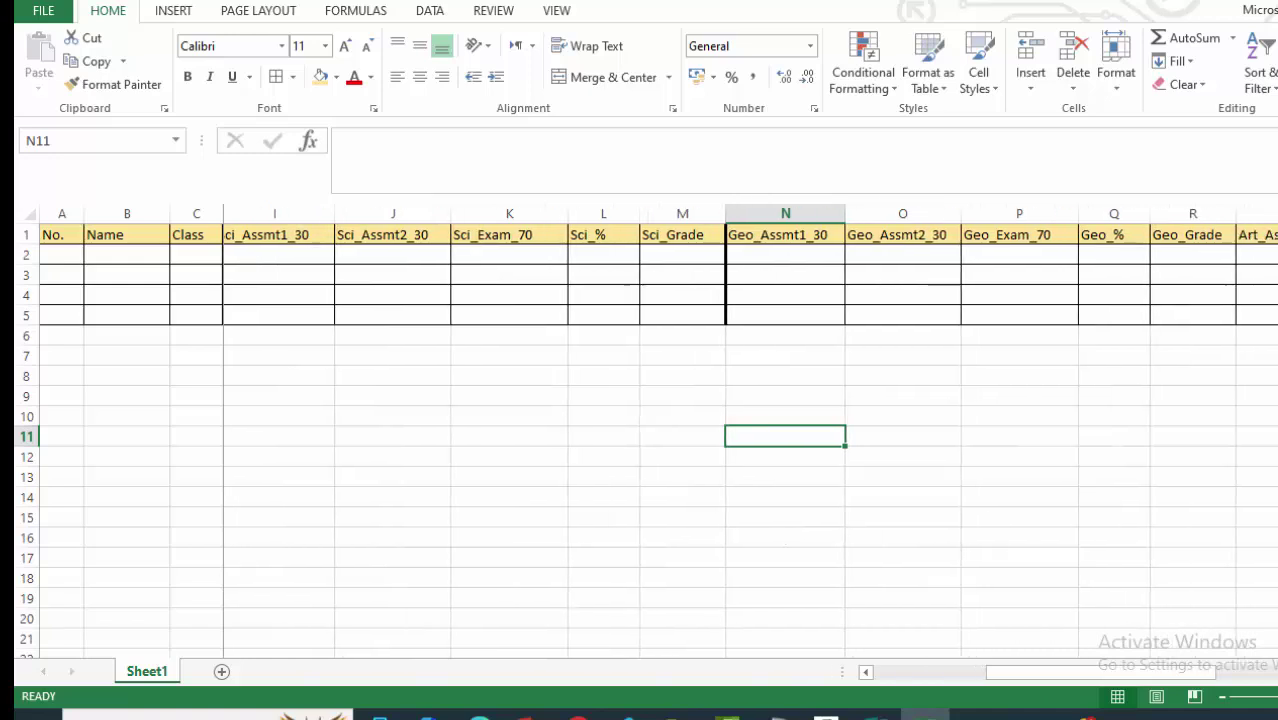
{"action": "scroll", "coordinate": [817, 371], "scroll_direction": "right", "scroll_amount": 4}
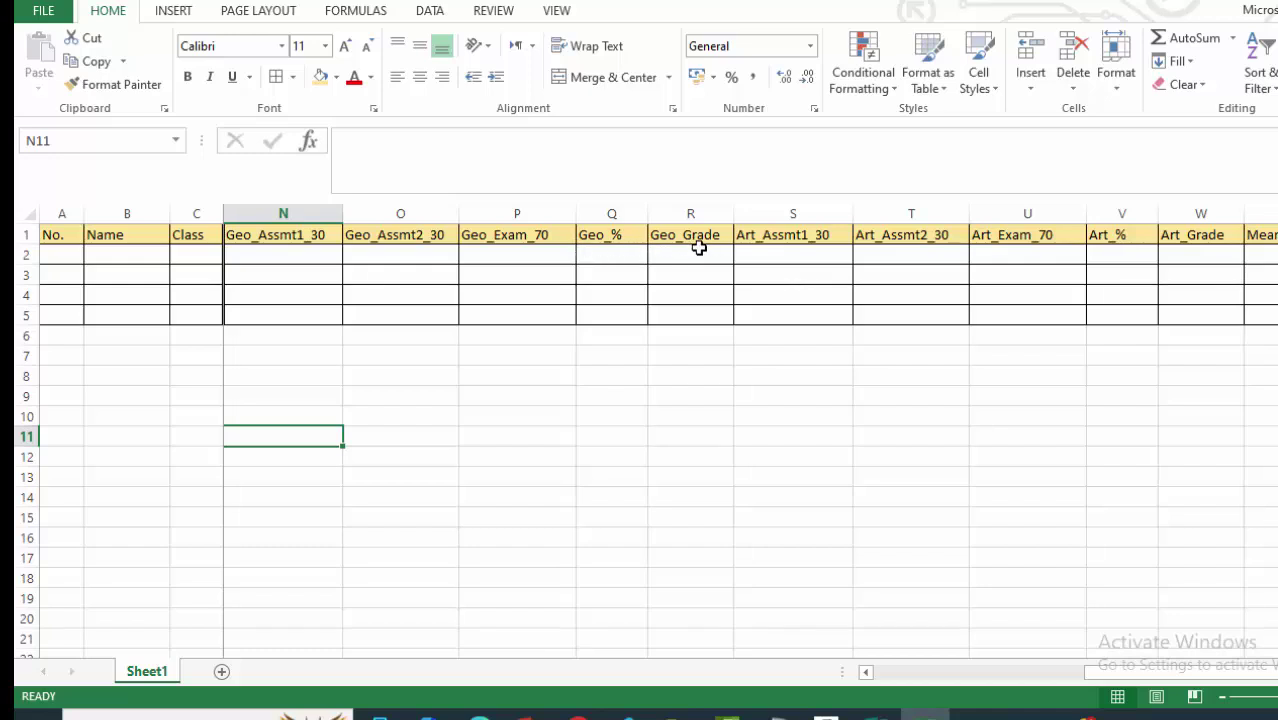
Add a thick left border to the Art_Assmt1_30 cells S1:S5.
{"action": "left_click_drag", "start_coordinate": [766, 238], "coordinate": [763, 323]}
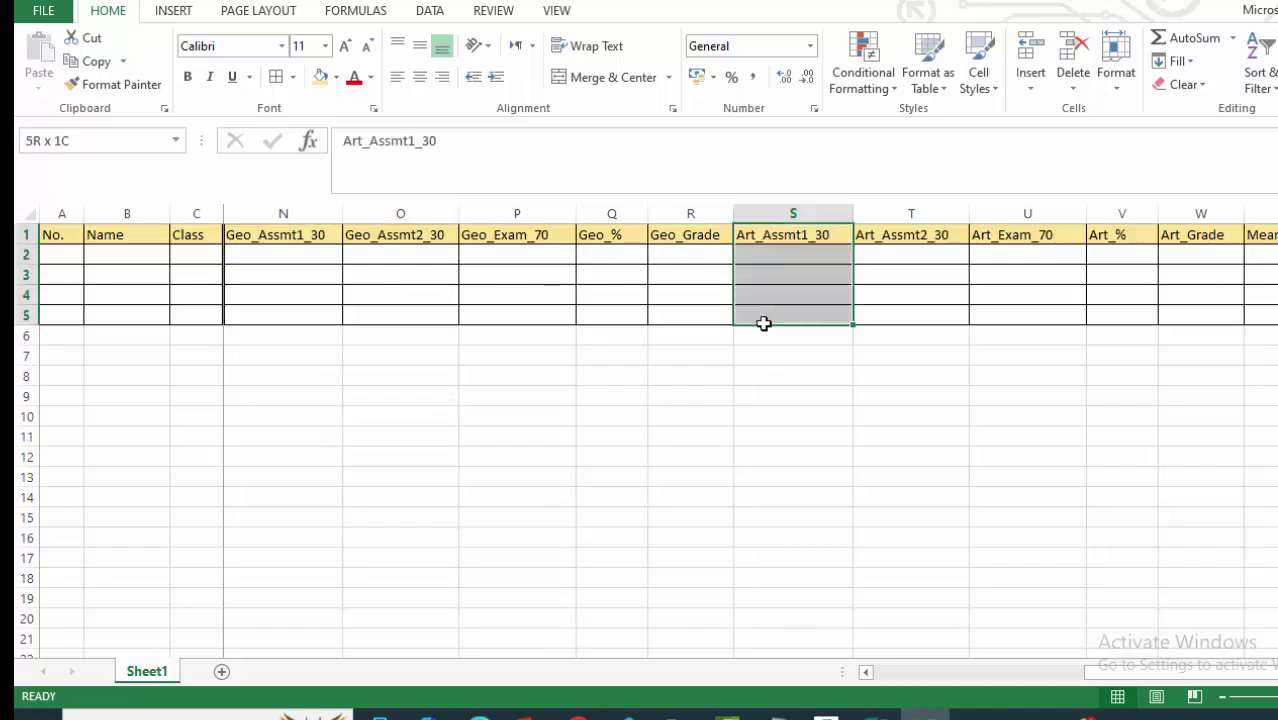
{"action": "left_click", "coordinate": [294, 78]}
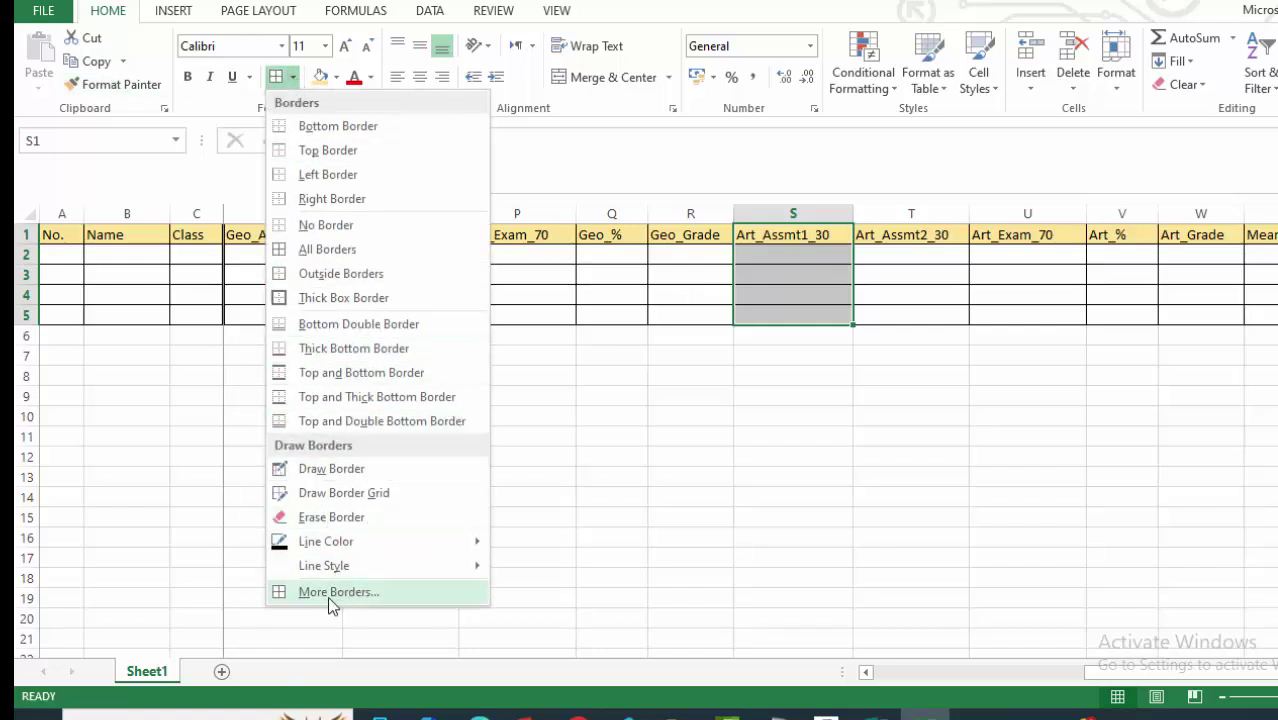
{"action": "left_click", "coordinate": [327, 593]}
{"action": "left_click", "coordinate": [637, 391]}
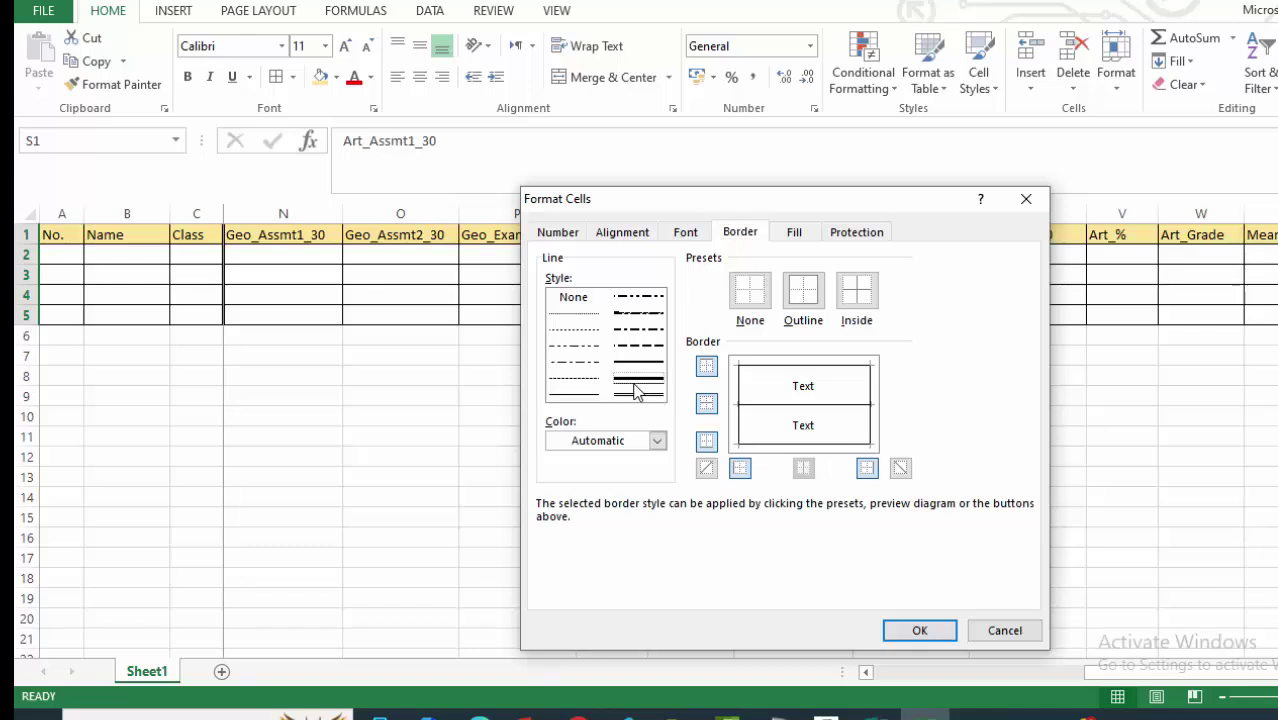
{"action": "left_click", "coordinate": [740, 470]}
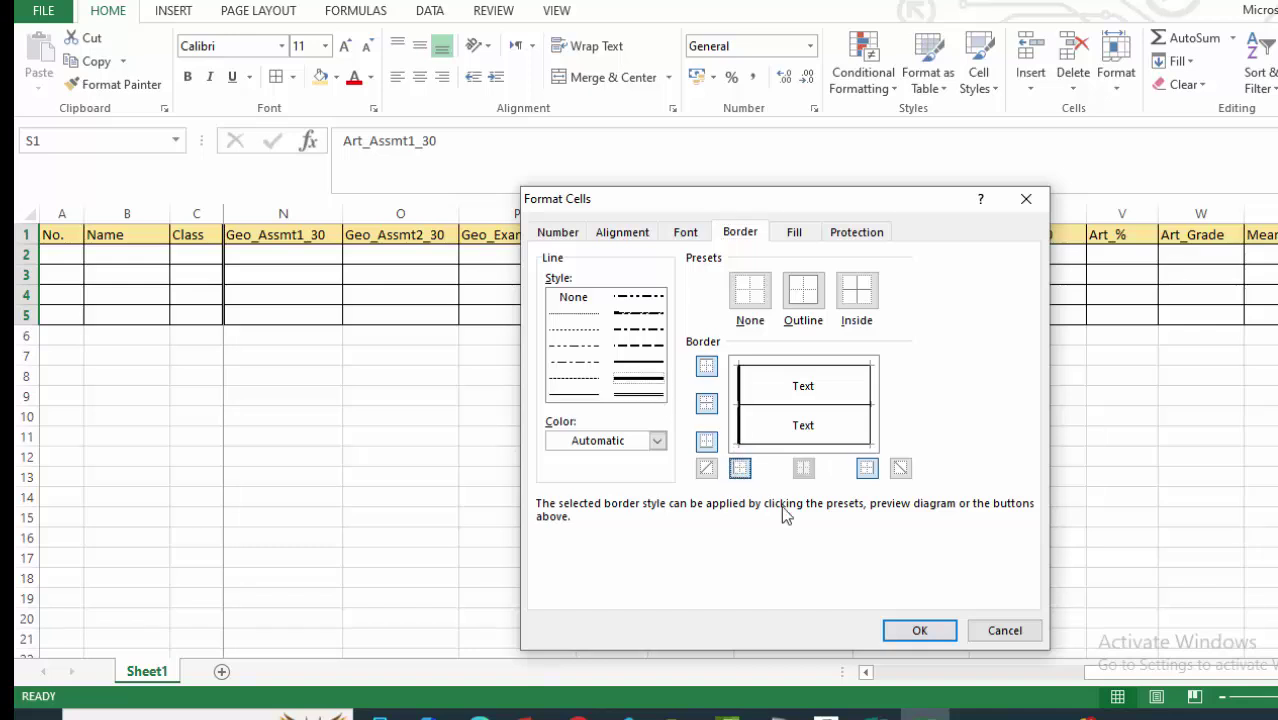
{"action": "left_click", "coordinate": [910, 628]}
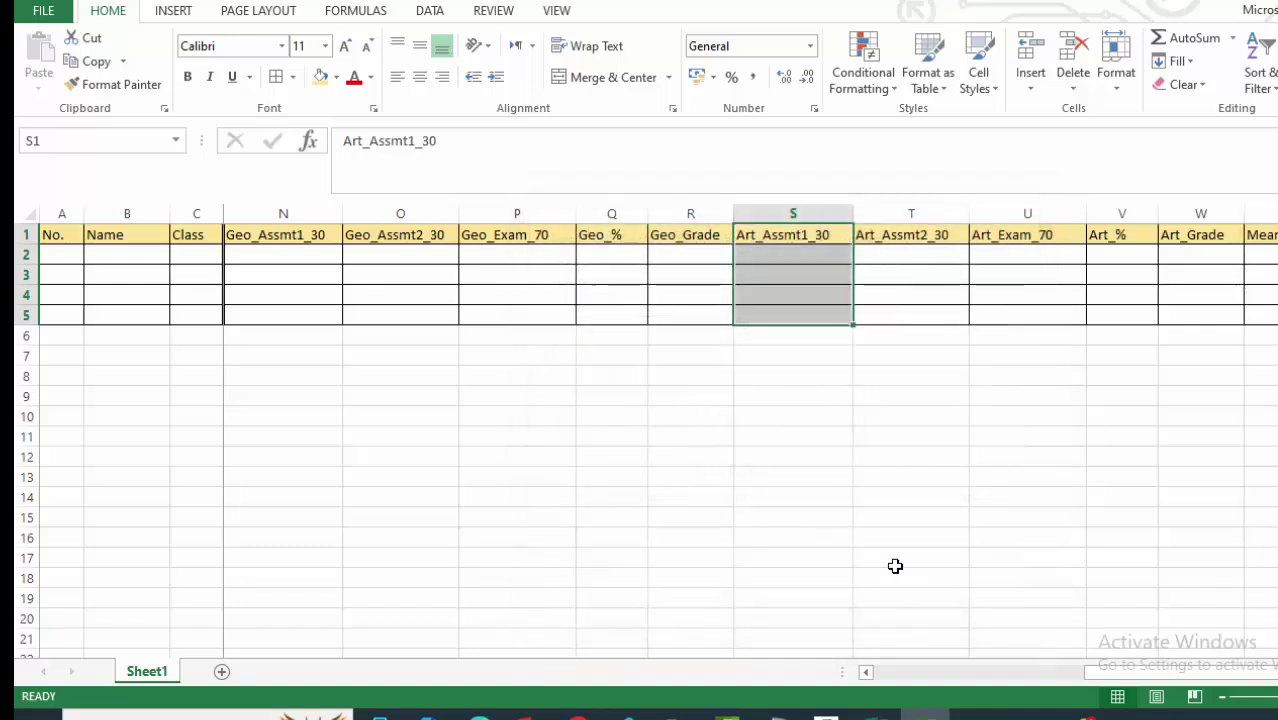
{"action": "left_click", "coordinate": [788, 414]}
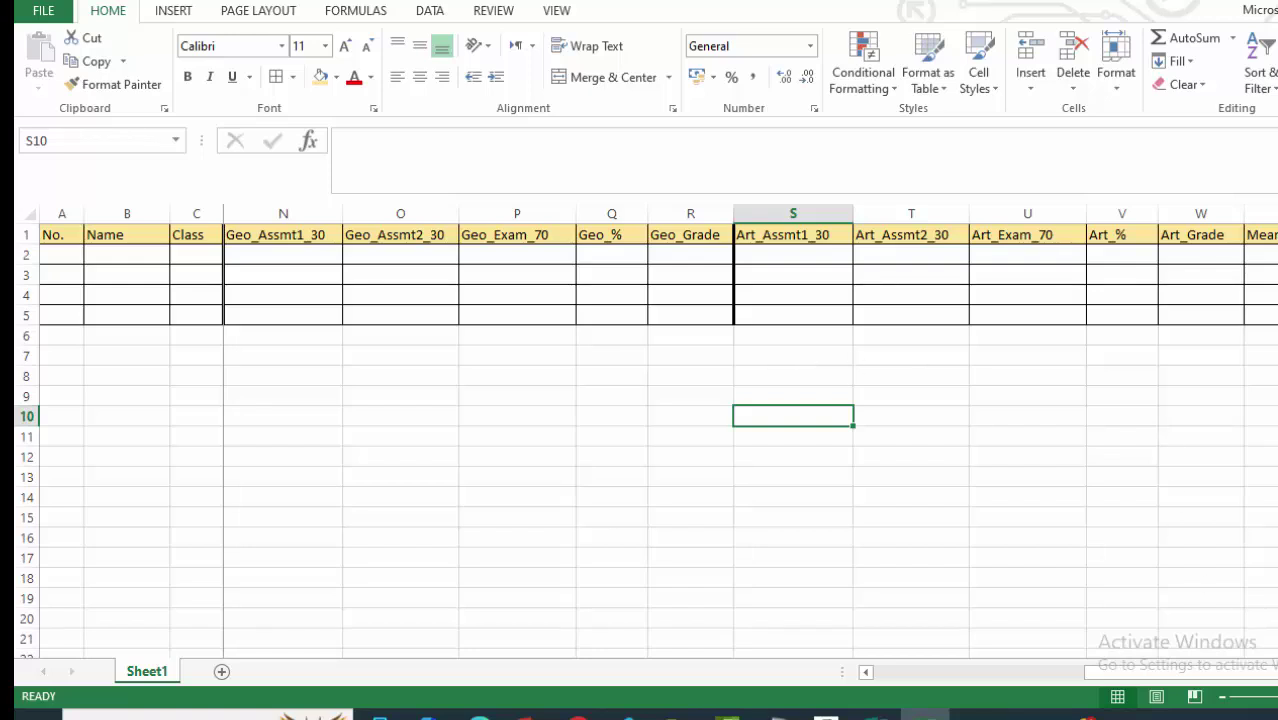
Add a thick left border to the Mean Score_% cells X1:X5.
{"action": "scroll", "coordinate": [750, 440], "scroll_direction": "right", "scroll_amount": 3}
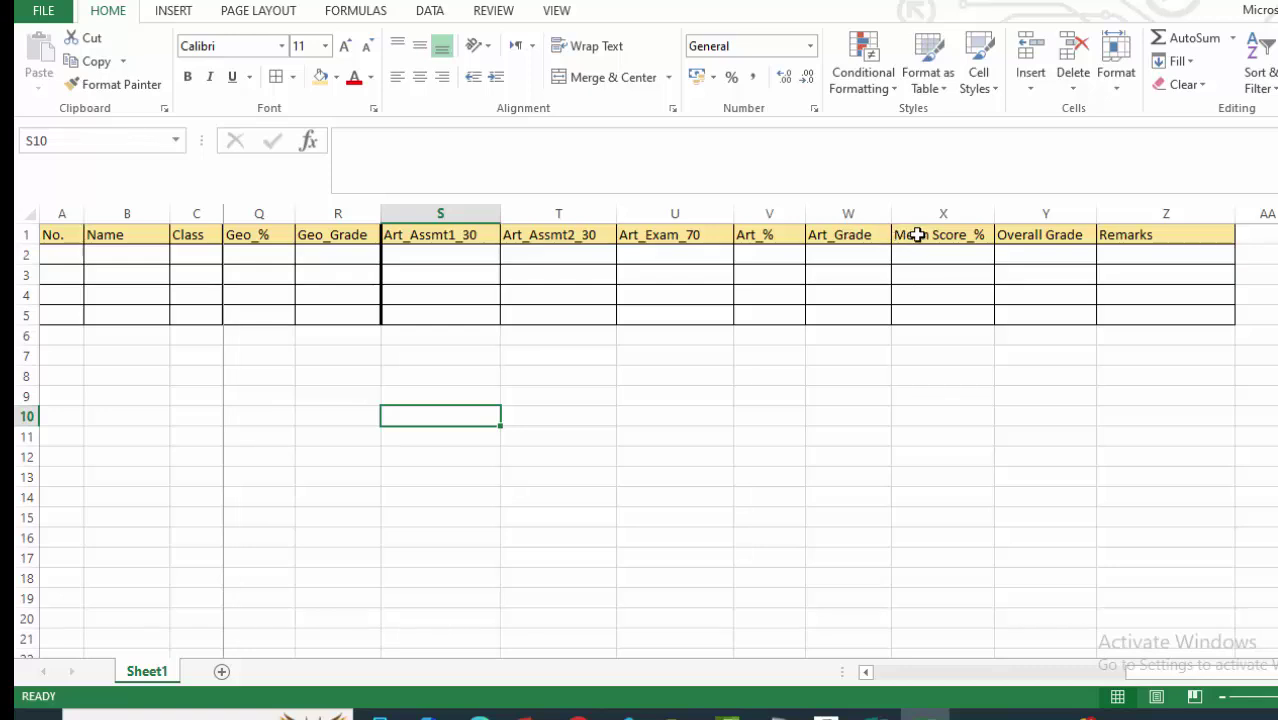
{"action": "left_click_drag", "start_coordinate": [905, 232], "coordinate": [908, 314]}
{"action": "left_click", "coordinate": [293, 77]}
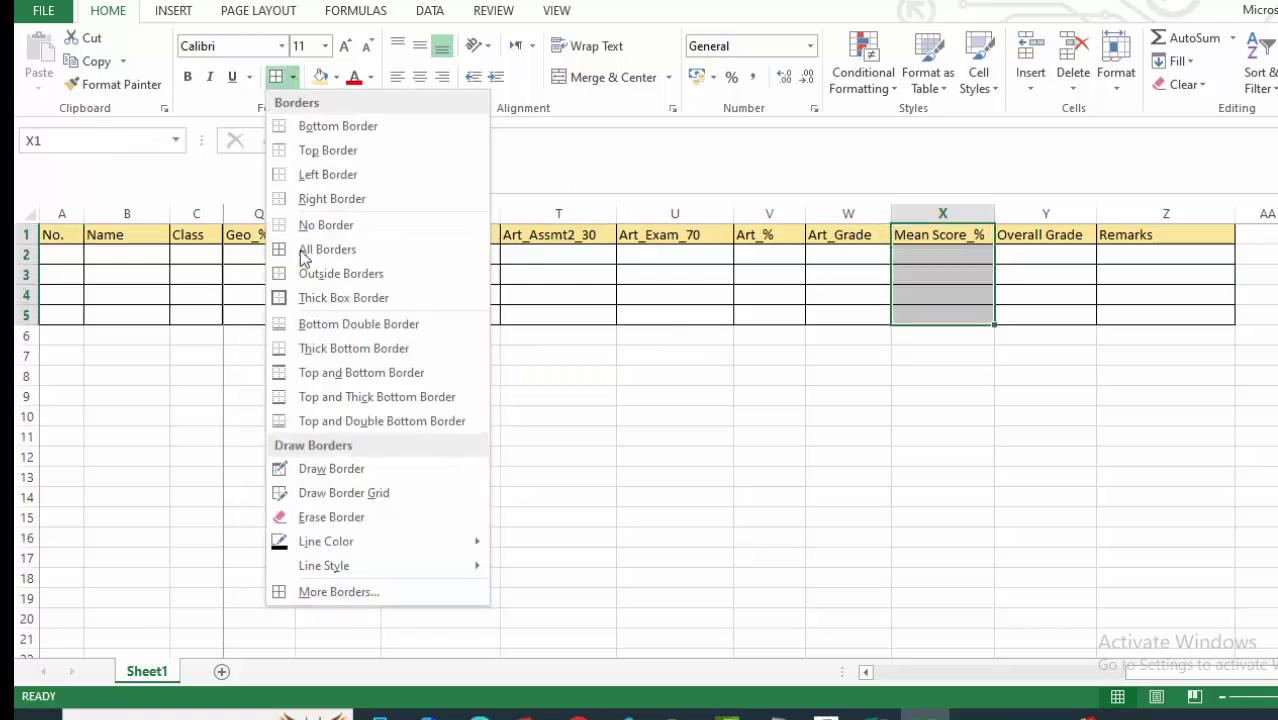
{"action": "left_click", "coordinate": [340, 592]}
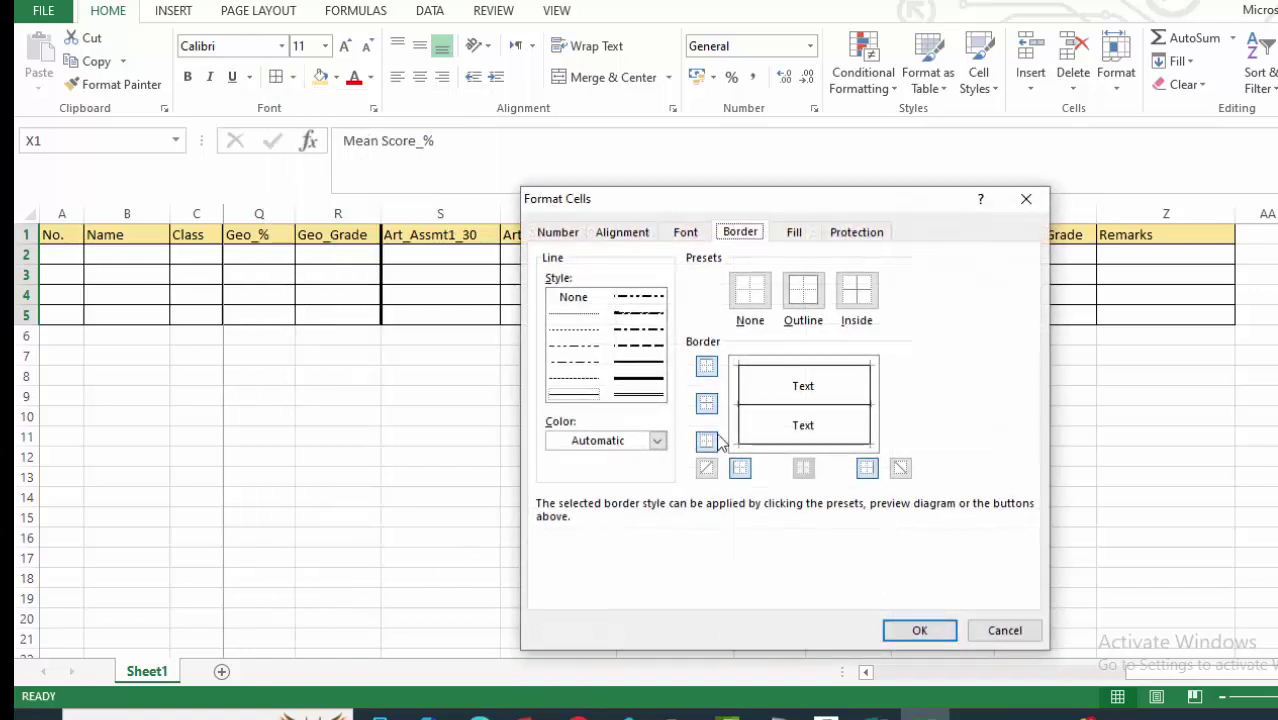
{"action": "left_click", "coordinate": [643, 380]}
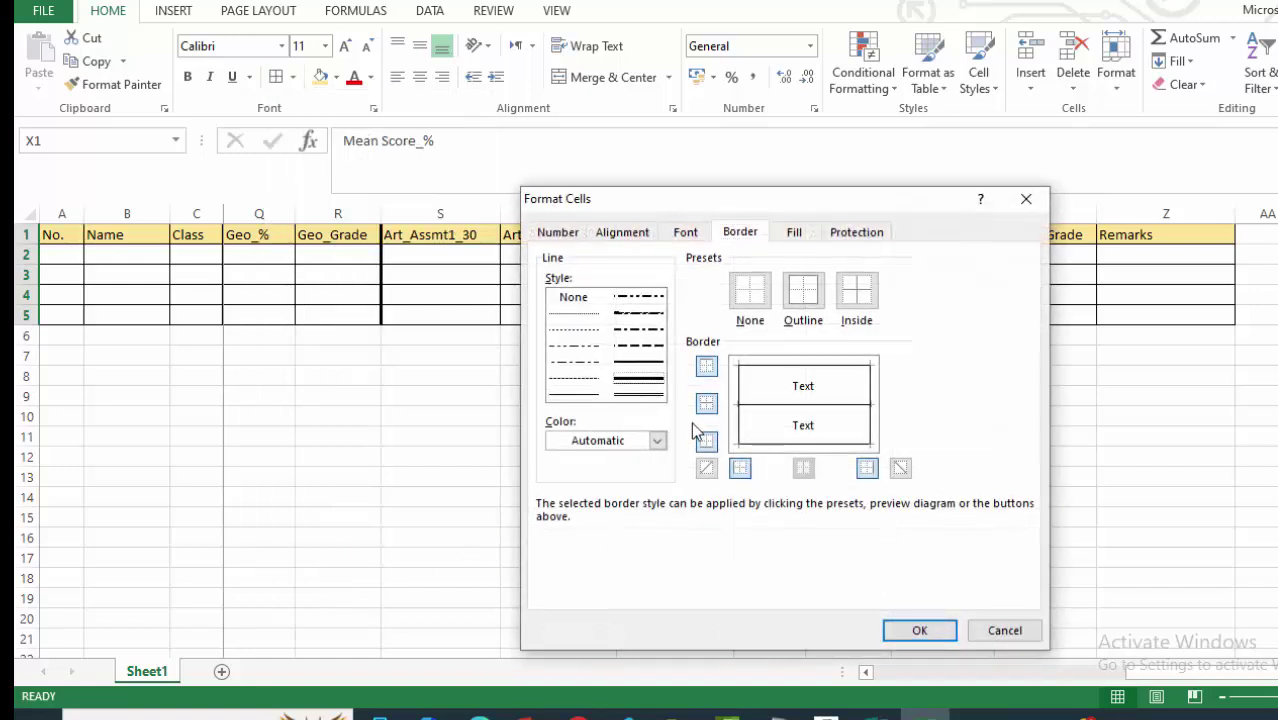
{"action": "left_click", "coordinate": [740, 468]}
{"action": "left_click", "coordinate": [918, 630]}
{"action": "left_click", "coordinate": [1077, 444]}
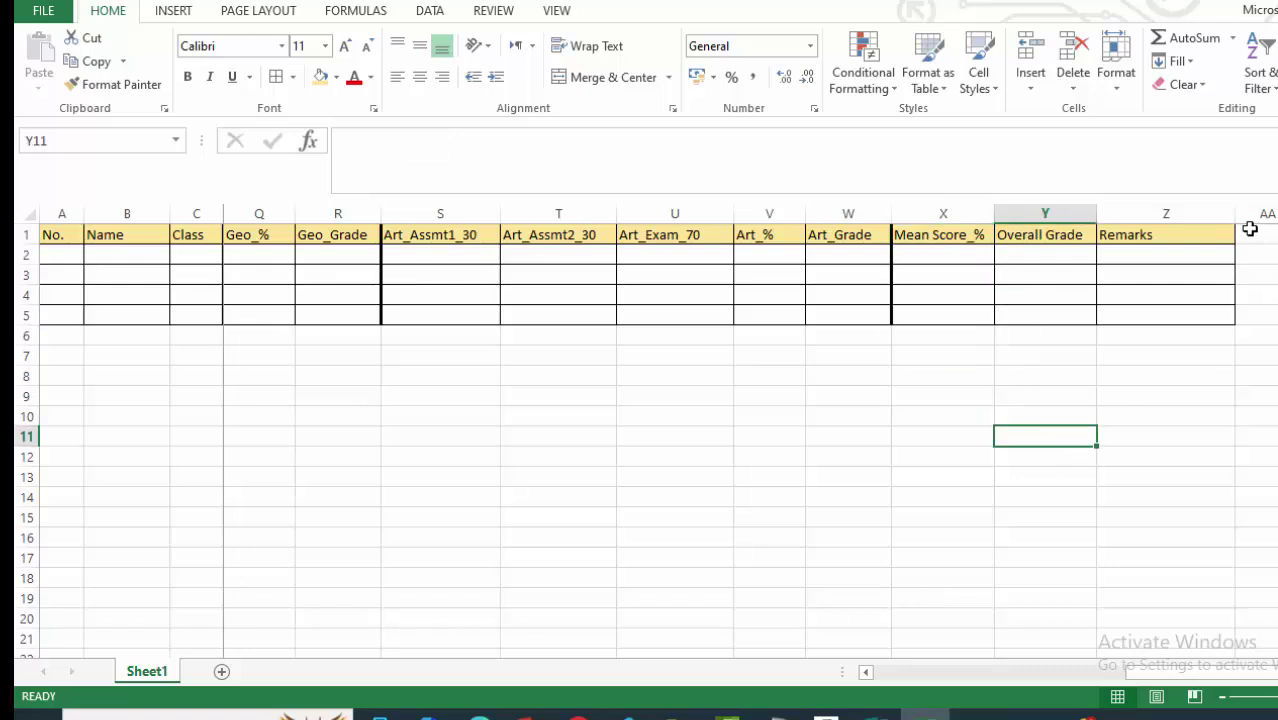
Add a thick left border to cells AA1:AA5, closing the edge after Remarks.
{"action": "left_click_drag", "start_coordinate": [1250, 229], "coordinate": [1244, 320]}
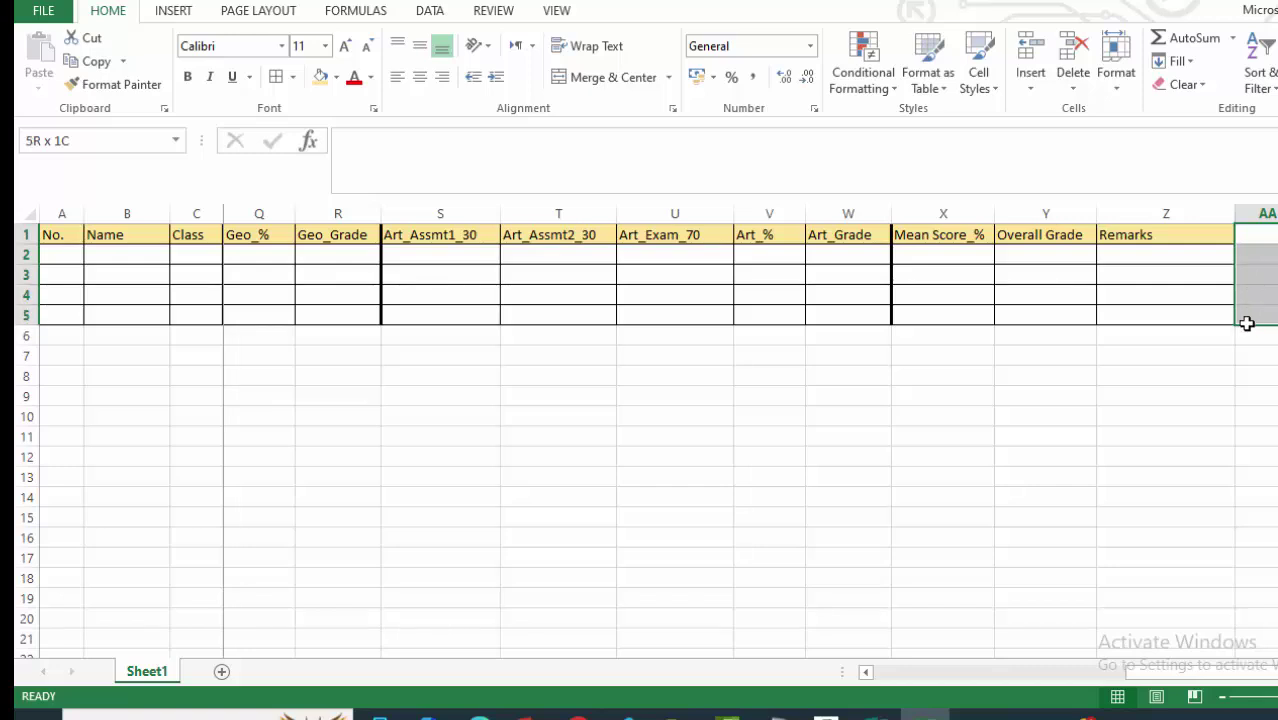
{"action": "left_click", "coordinate": [292, 78]}
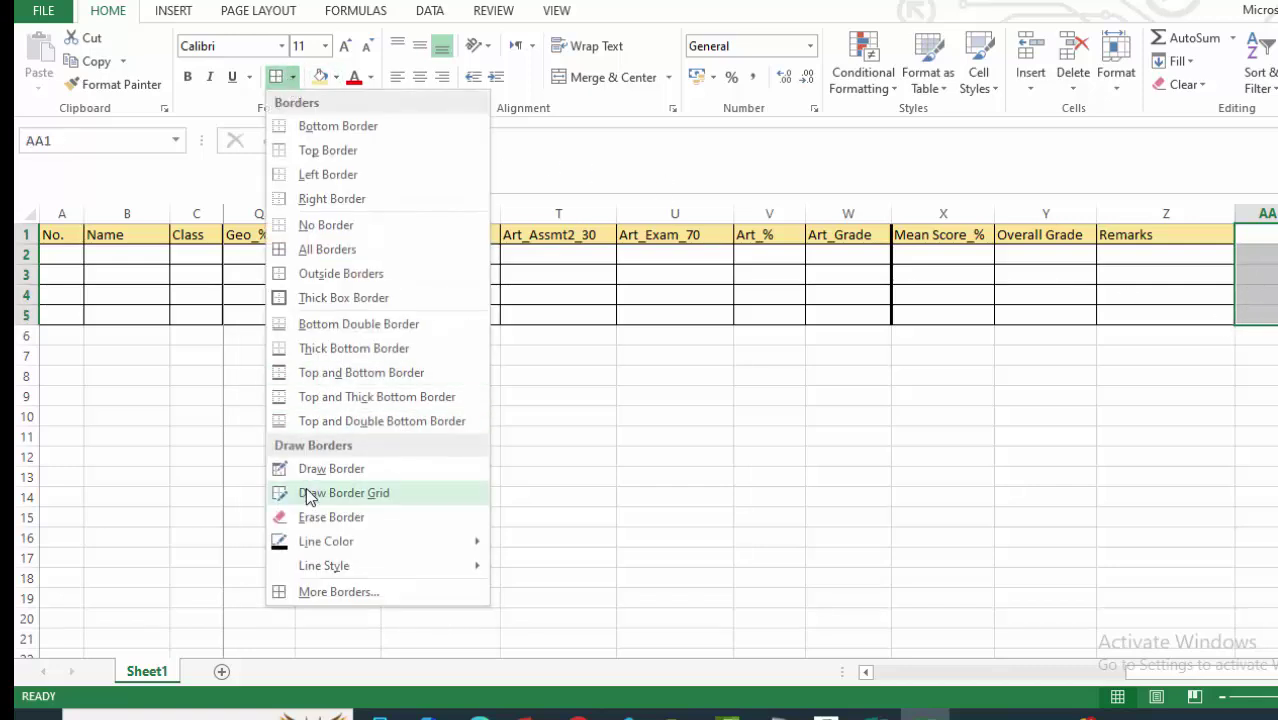
{"action": "left_click", "coordinate": [318, 590]}
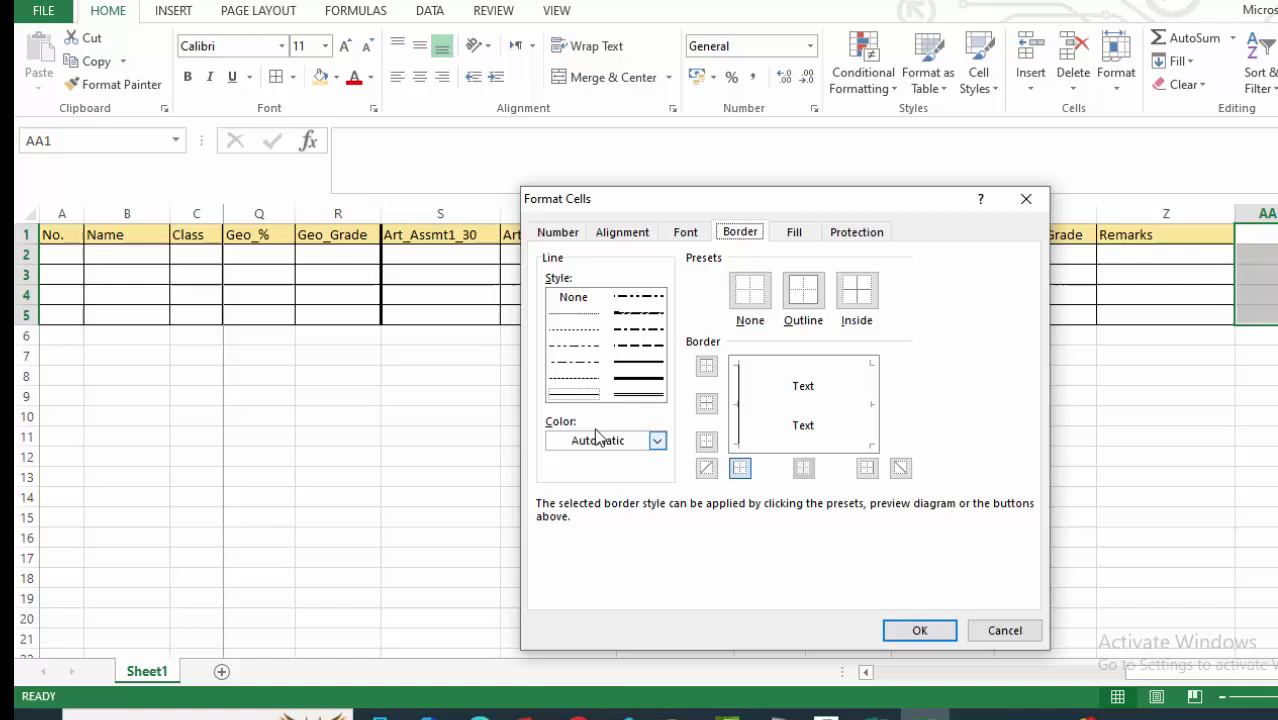
{"action": "left_click", "coordinate": [654, 382]}
{"action": "left_click", "coordinate": [740, 468]}
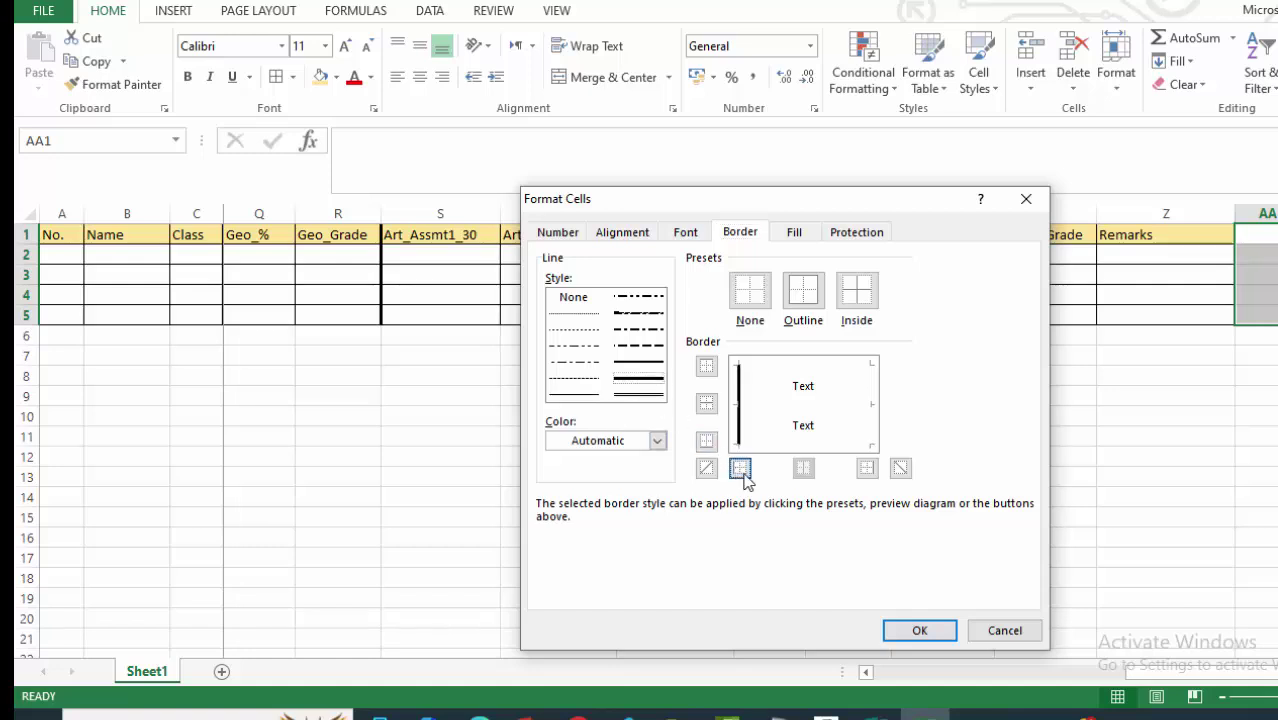
{"action": "left_click", "coordinate": [907, 630]}
{"action": "left_click", "coordinate": [985, 535]}
{"action": "scroll", "coordinate": [1212, 491], "scroll_direction": "down", "scroll_amount": 2}
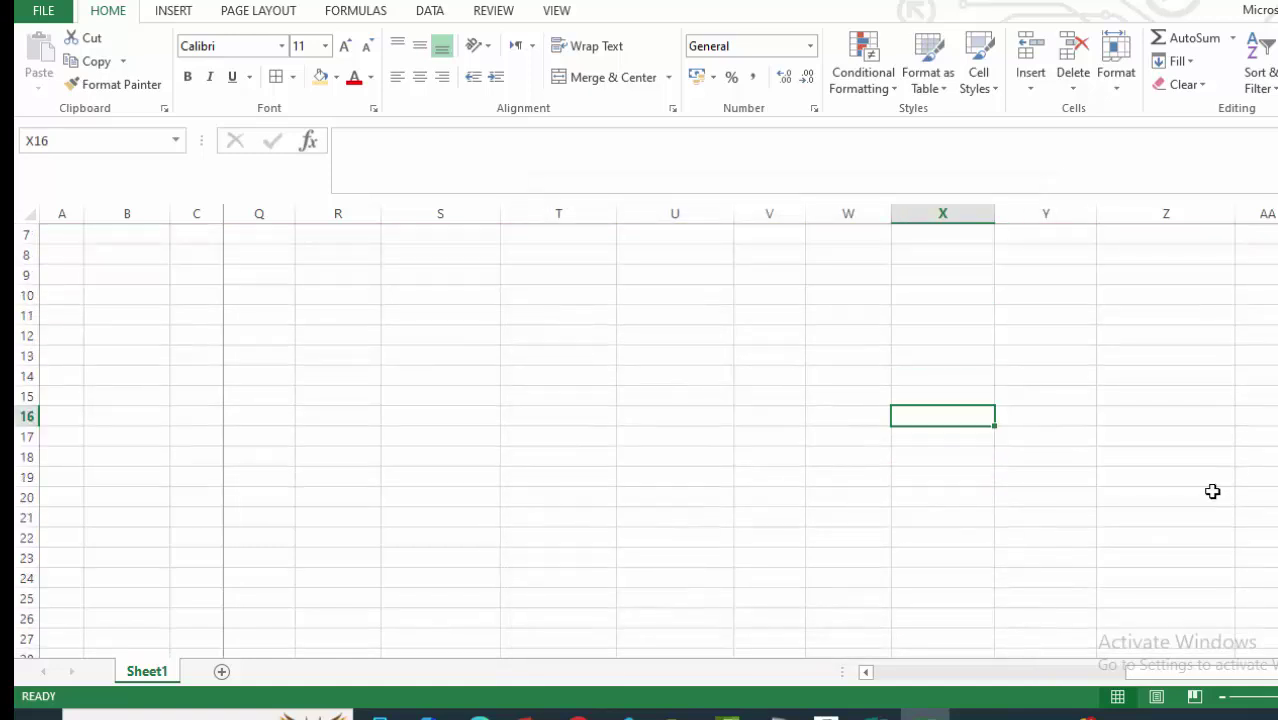
{"action": "scroll", "coordinate": [1150, 487], "scroll_direction": "up", "scroll_amount": 2}
{"action": "left_click_drag", "start_coordinate": [1180, 672], "coordinate": [864, 677]}
Number the students 1 to 4 in A2:A5, entering 1–3 and filling down.
{"action": "left_click", "coordinate": [448, 357]}
{"action": "scroll", "coordinate": [502, 383], "scroll_direction": "down", "scroll_amount": 3}
{"action": "scroll", "coordinate": [502, 383], "scroll_direction": "up", "scroll_amount": 3}
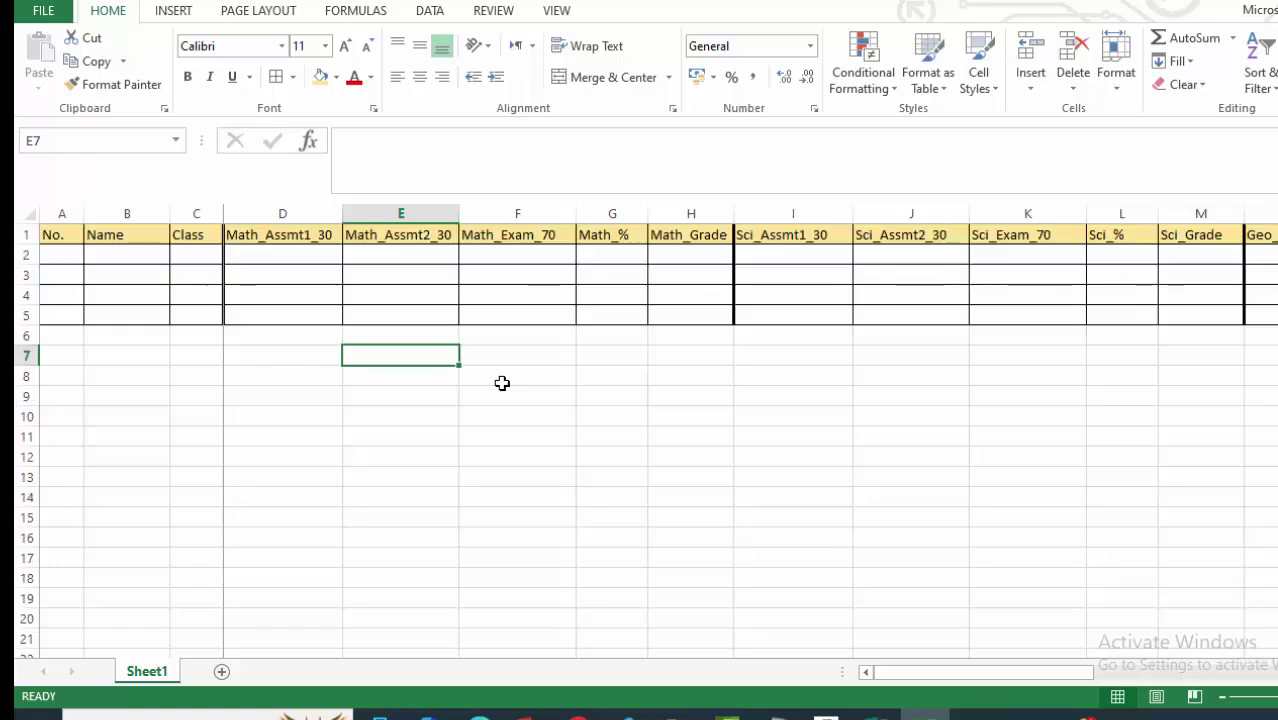
{"action": "left_click", "coordinate": [115, 252]}
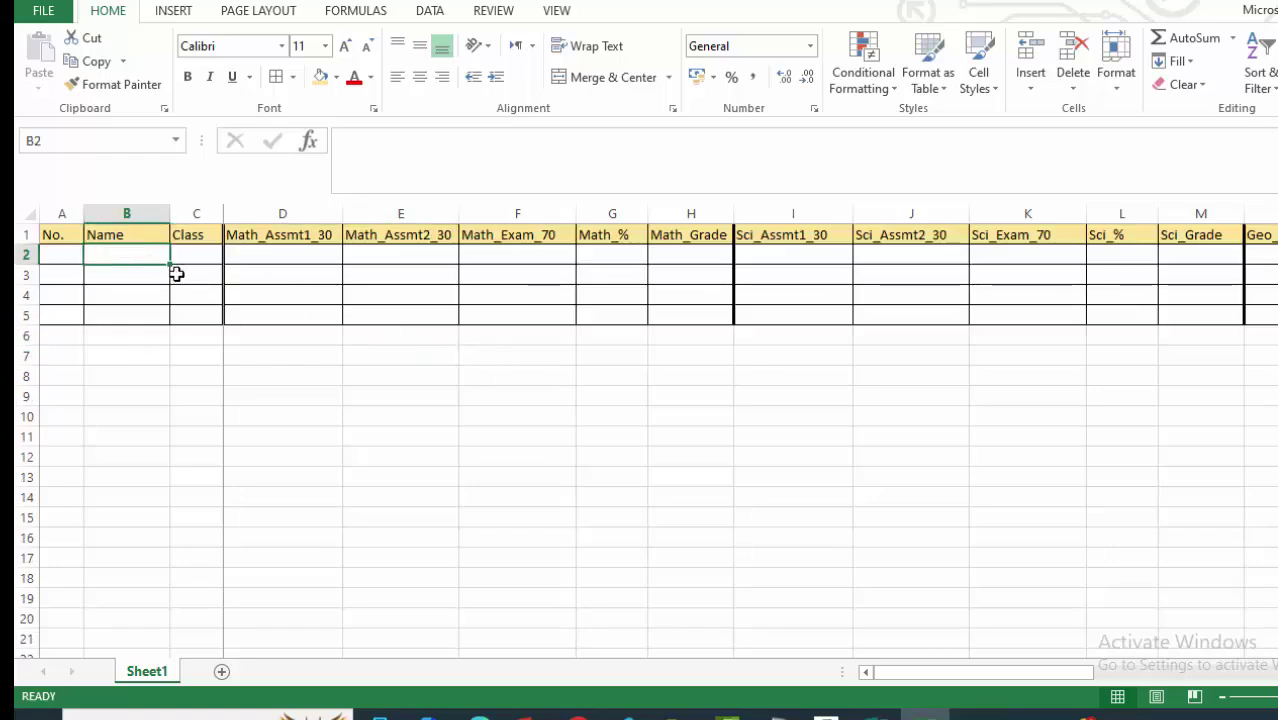
{"action": "left_click", "coordinate": [53, 252]}
{"action": "type", "text": "1"}
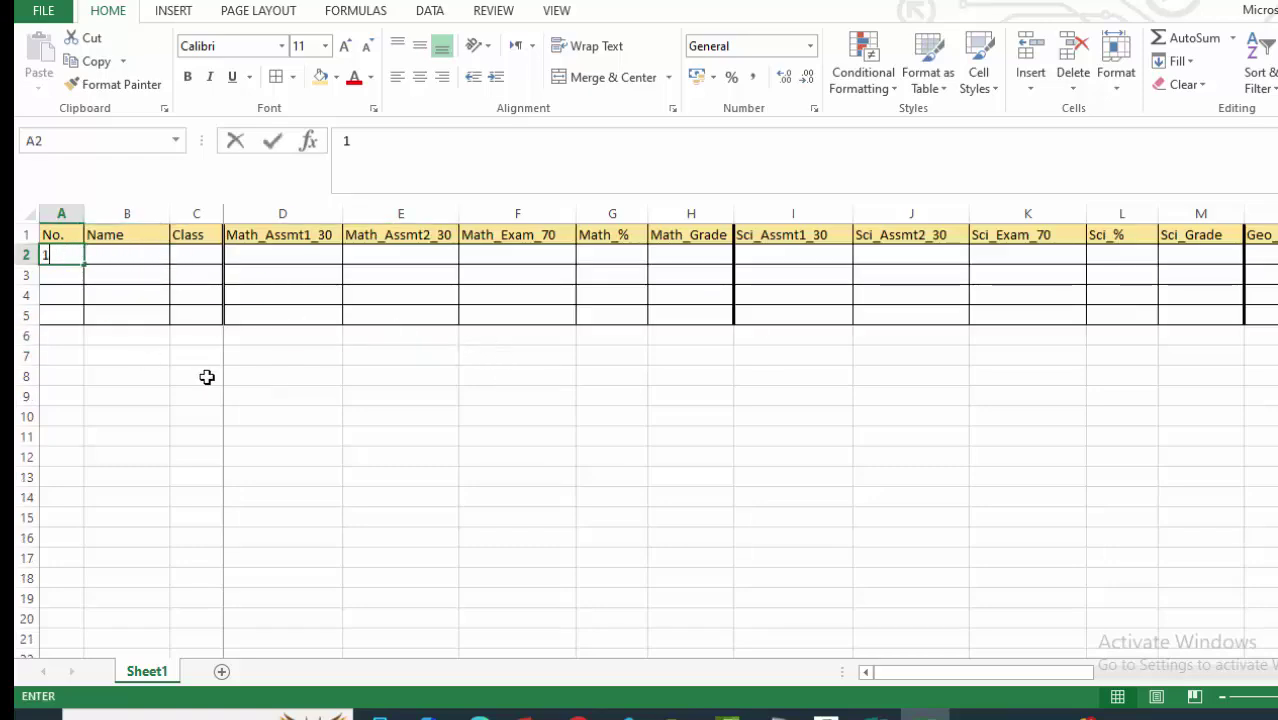
{"action": "key", "text": "Return"}
{"action": "type", "text": "2"}
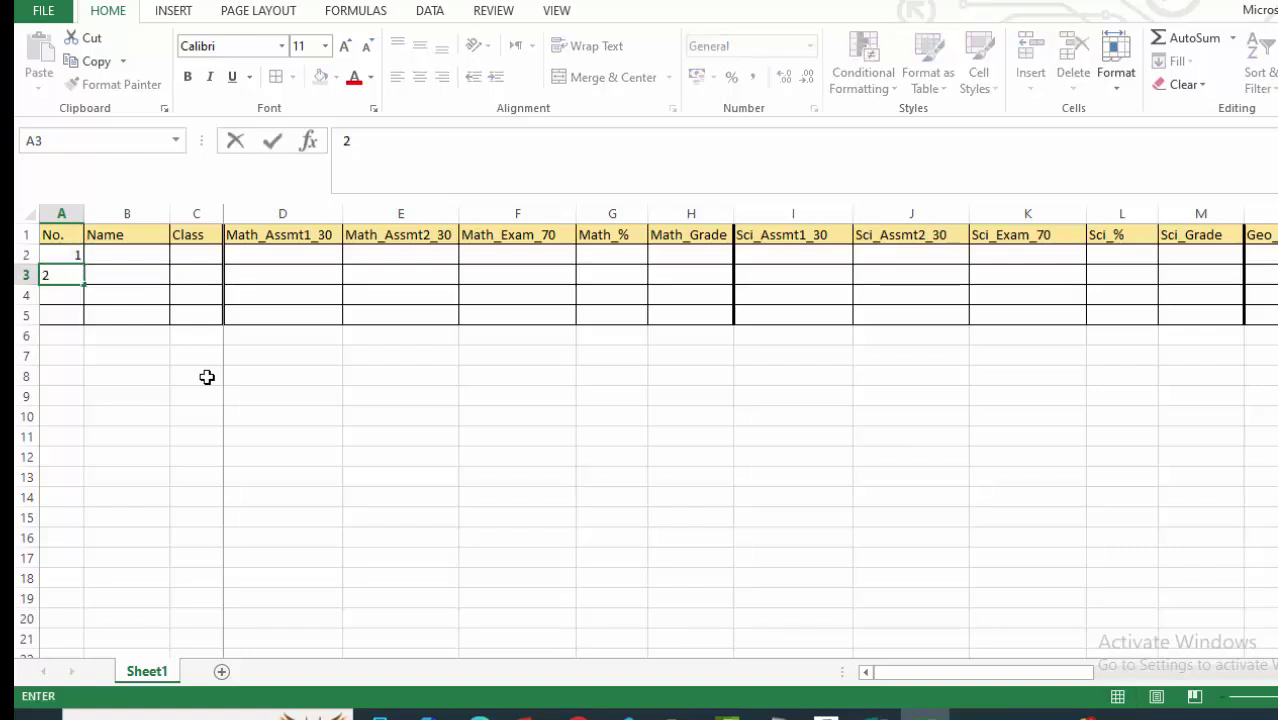
{"action": "key", "text": "Return"}
{"action": "type", "text": "3"}
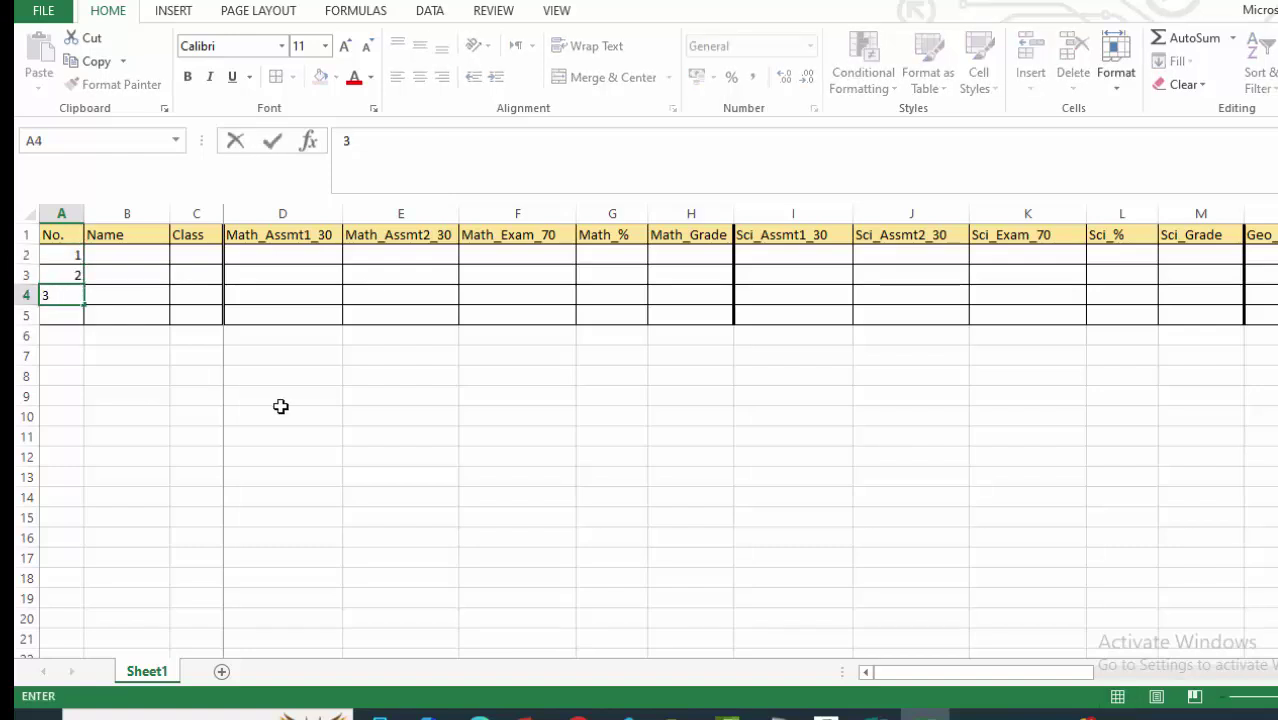
{"action": "left_click", "coordinate": [282, 414]}
{"action": "left_click_drag", "start_coordinate": [70, 256], "coordinate": [82, 318]}
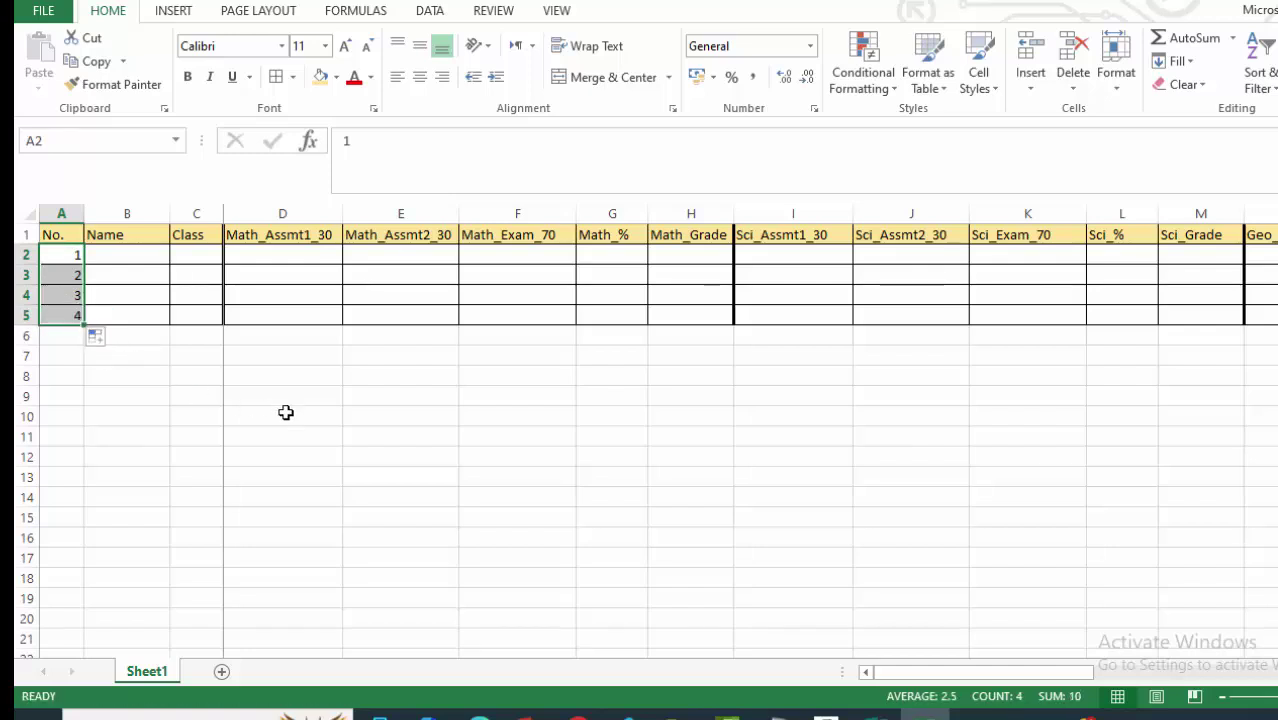
{"action": "left_click_drag", "start_coordinate": [476, 474], "coordinate": [400, 456]}
Centre the No. heading and numbers in A1:A5.
{"action": "left_click_drag", "start_coordinate": [64, 232], "coordinate": [63, 313]}
{"action": "left_click", "coordinate": [418, 78]}
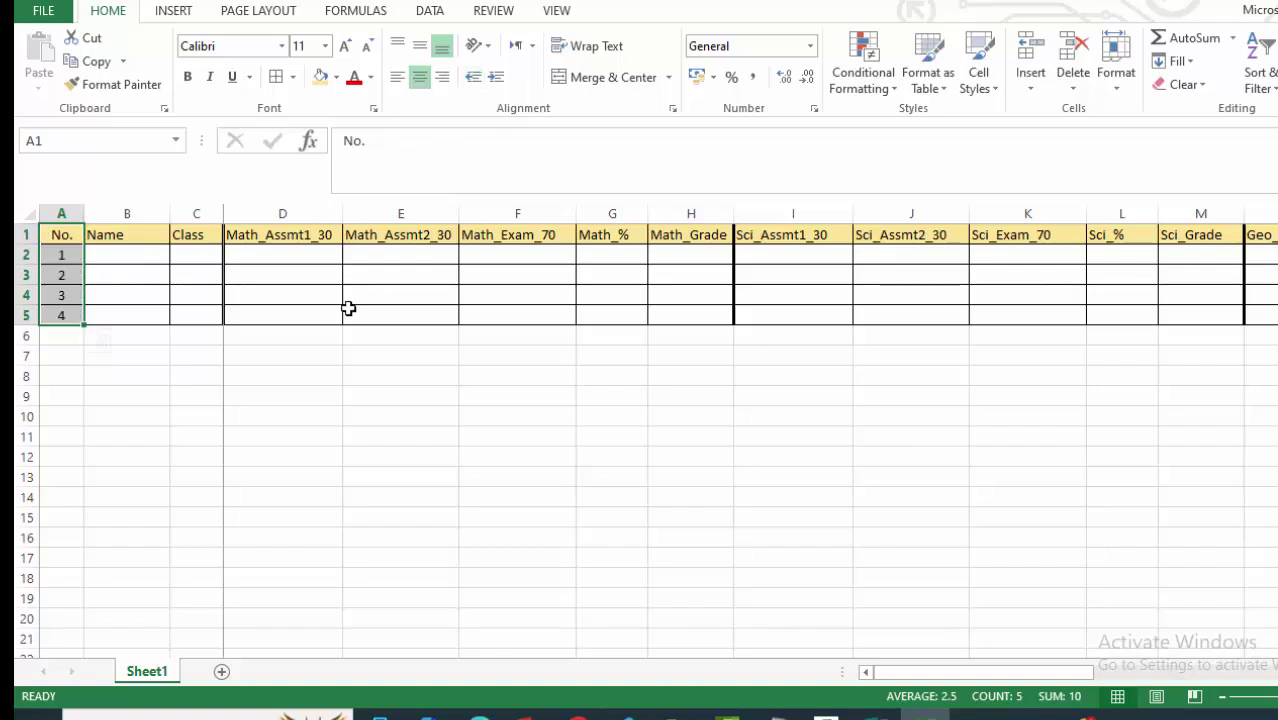
{"action": "left_click", "coordinate": [282, 448]}
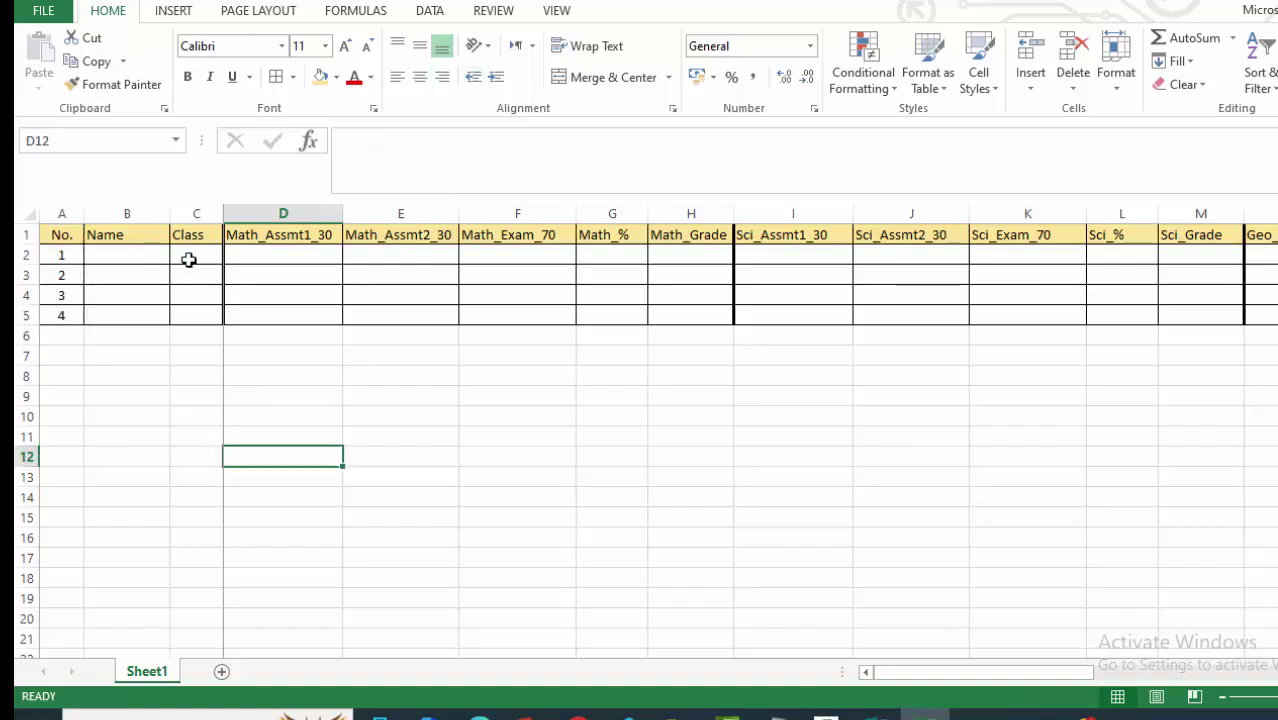
{"action": "left_click", "coordinate": [585, 437]}
{"action": "scroll", "coordinate": [528, 506], "scroll_direction": "down", "scroll_amount": 3}
{"action": "scroll", "coordinate": [570, 506], "scroll_direction": "up", "scroll_amount": 3}
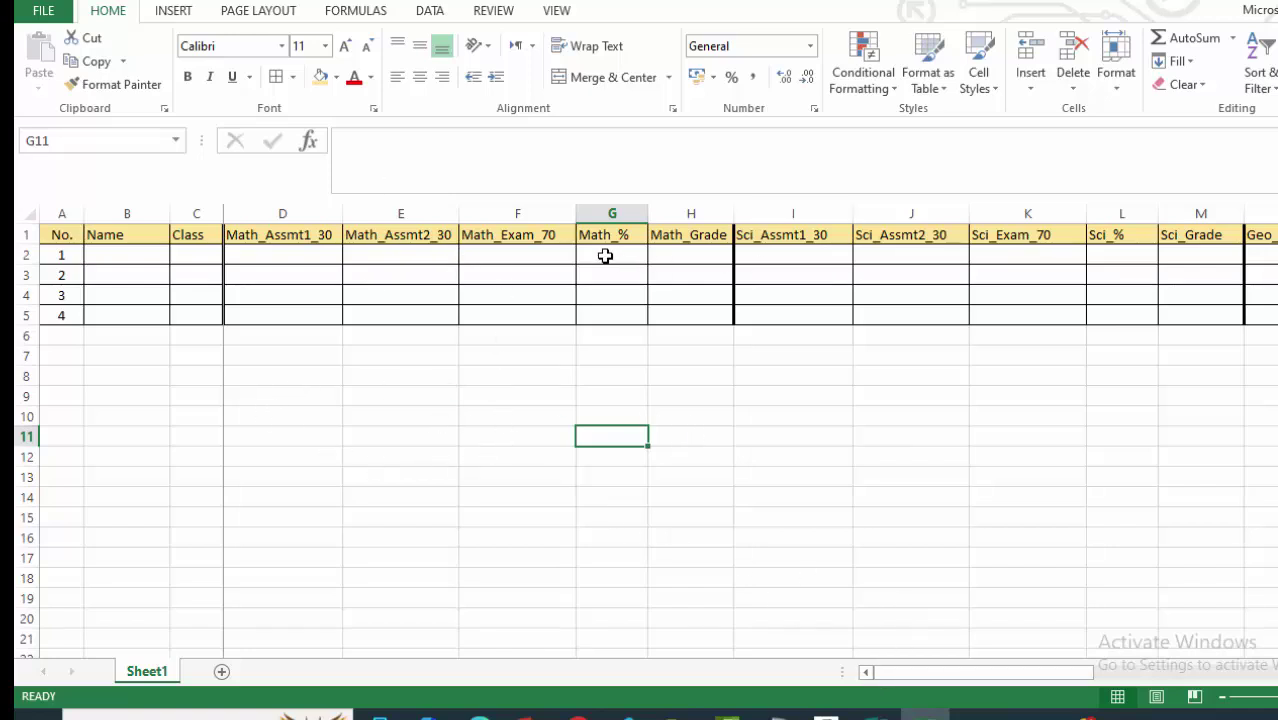
Select the Math_% cells G2:G5 and bring up the Fill Color choices.
{"action": "left_click_drag", "start_coordinate": [688, 254], "coordinate": [694, 318]}
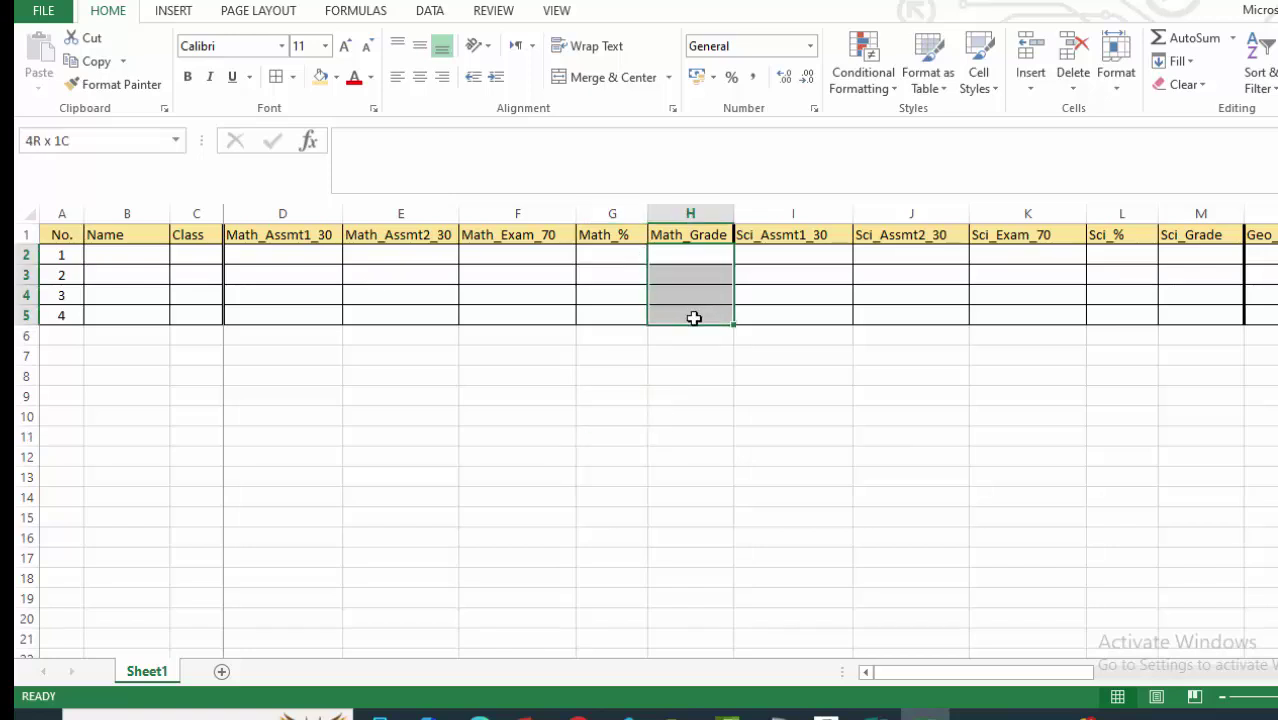
{"action": "left_click_drag", "start_coordinate": [604, 255], "coordinate": [609, 311]}
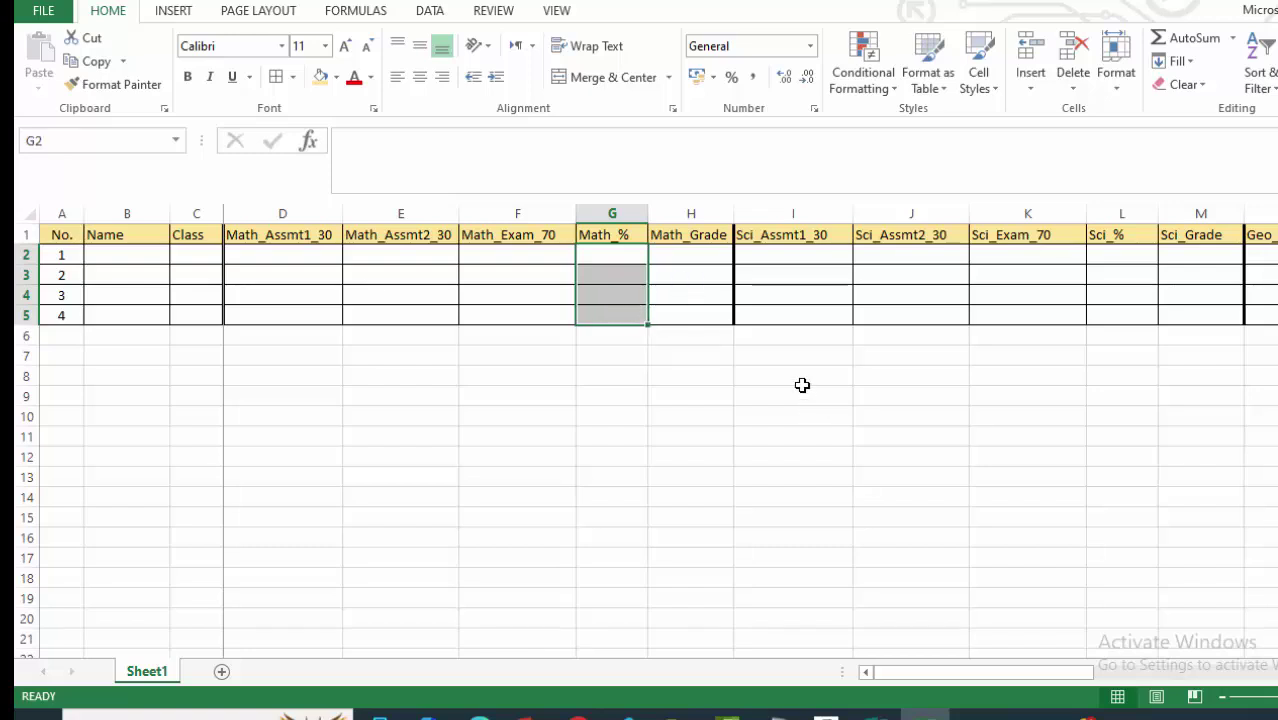
{"action": "left_click", "coordinate": [338, 80]}
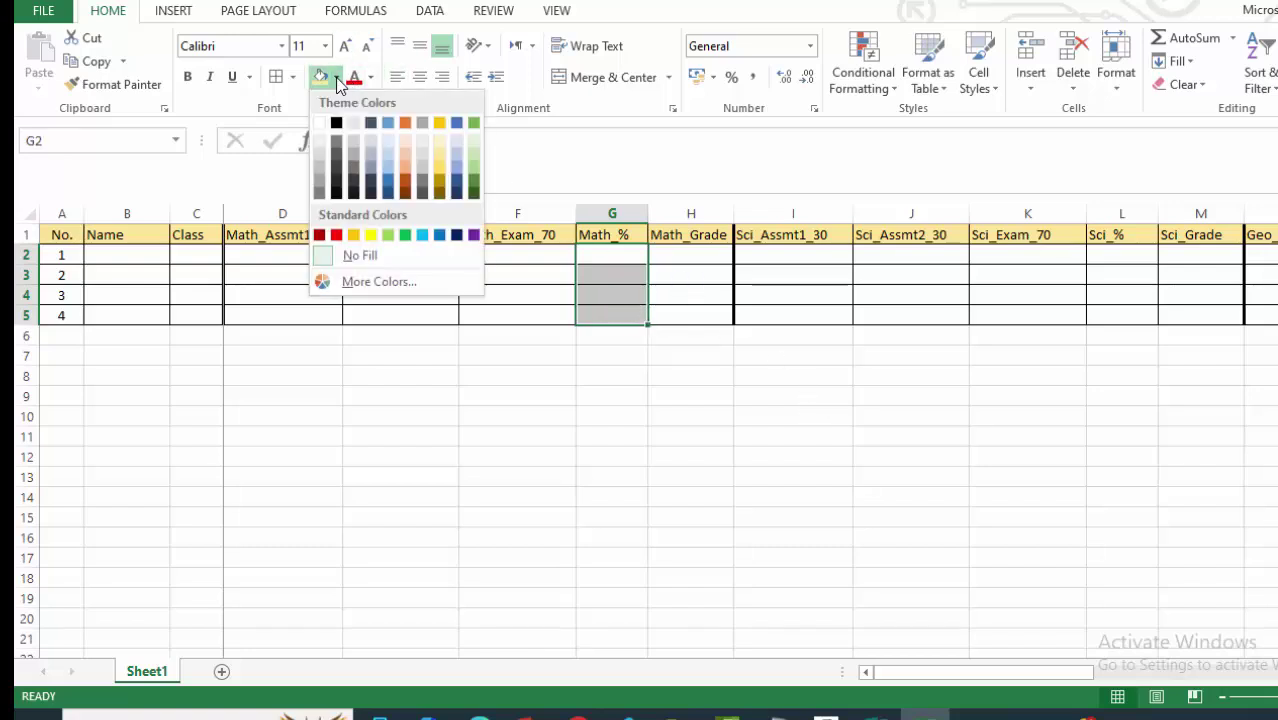
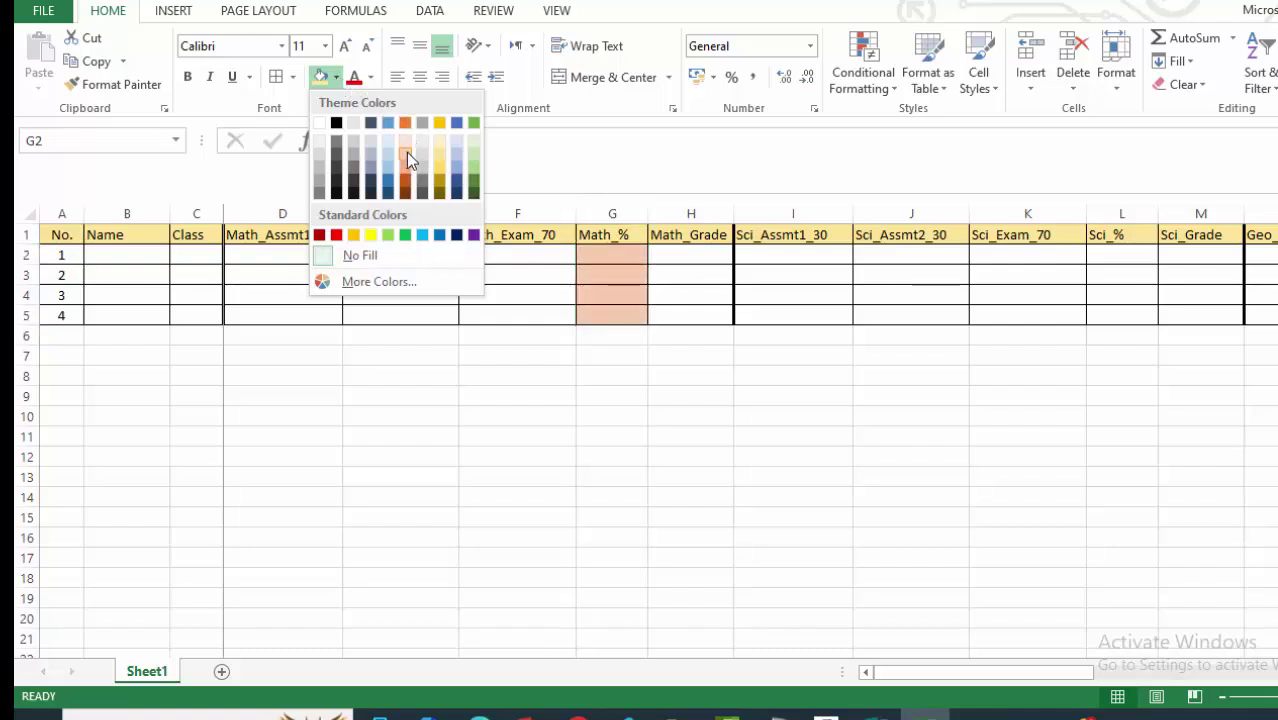
Fill the Math_% G2:G5, Sci_% L2:L5 and Geo_% Q2:Q5 cells with Green, Accent 6, Lighter 60%.
{"action": "left_click", "coordinate": [474, 158]}
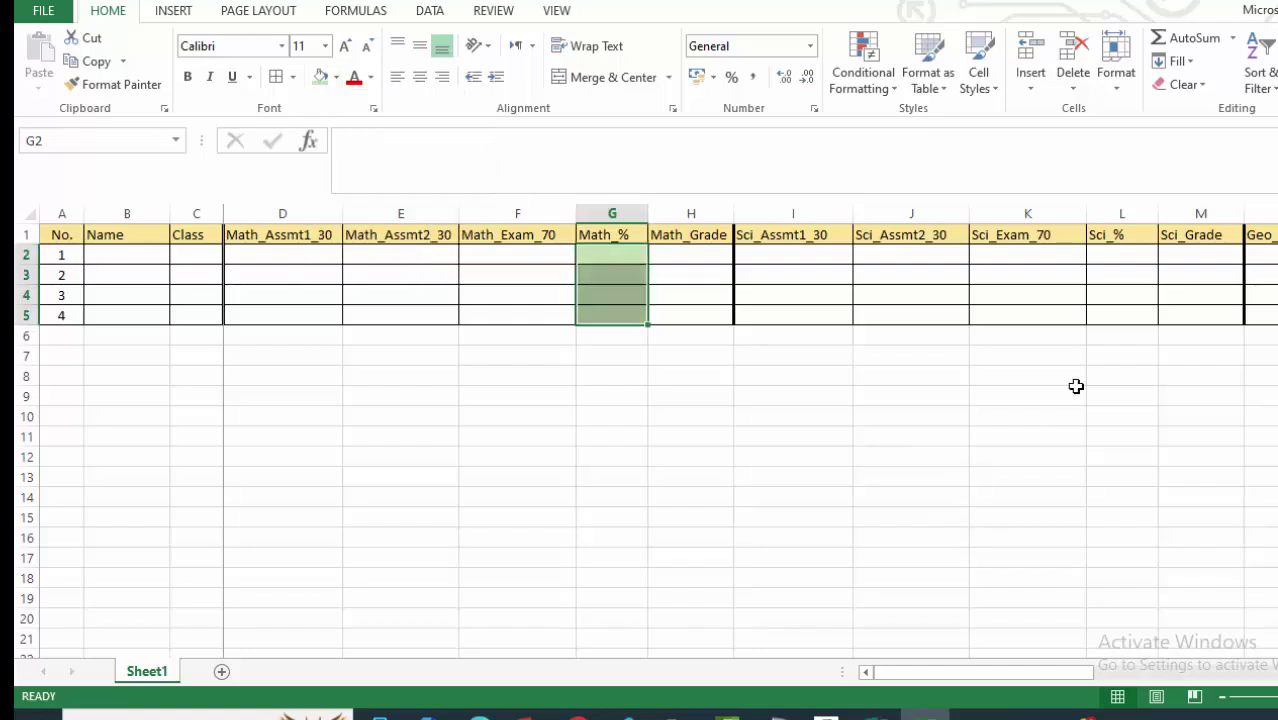
{"action": "left_click_drag", "start_coordinate": [1115, 255], "coordinate": [1119, 315]}
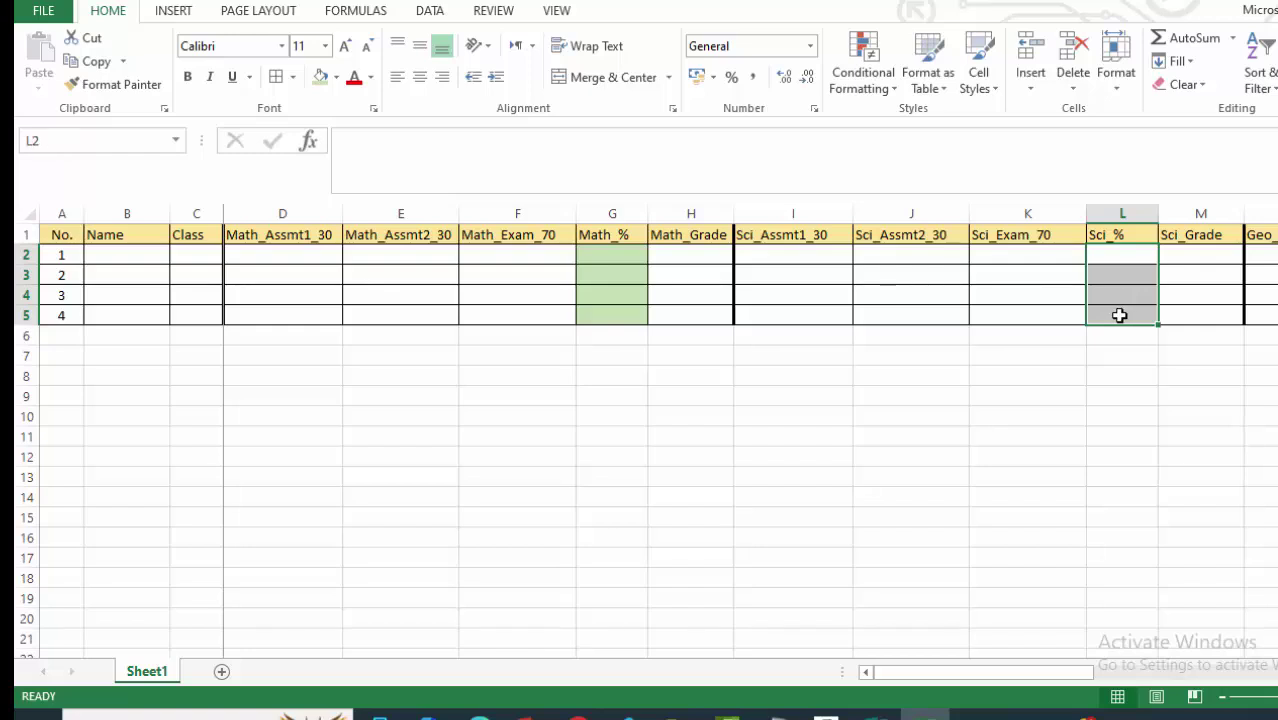
{"action": "left_click", "coordinate": [320, 78]}
{"action": "left_click", "coordinate": [1011, 458]}
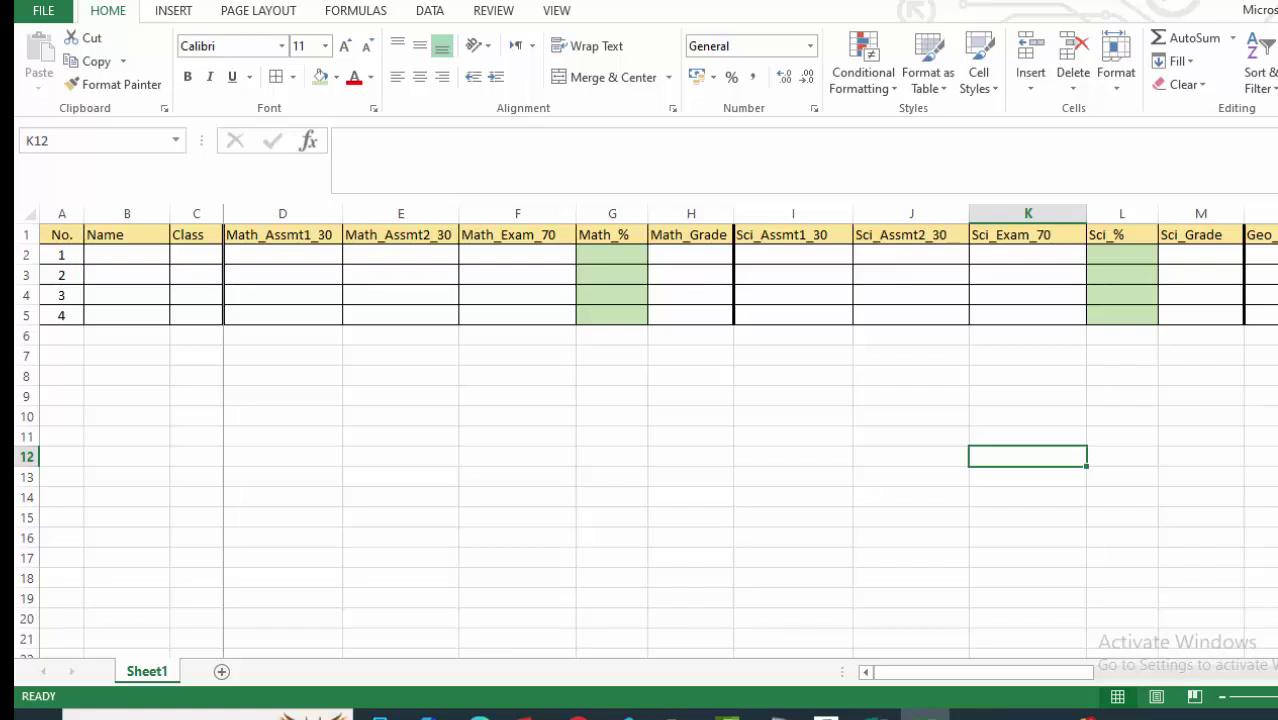
{"action": "scroll", "coordinate": [750, 440], "scroll_direction": "right", "scroll_amount": 5}
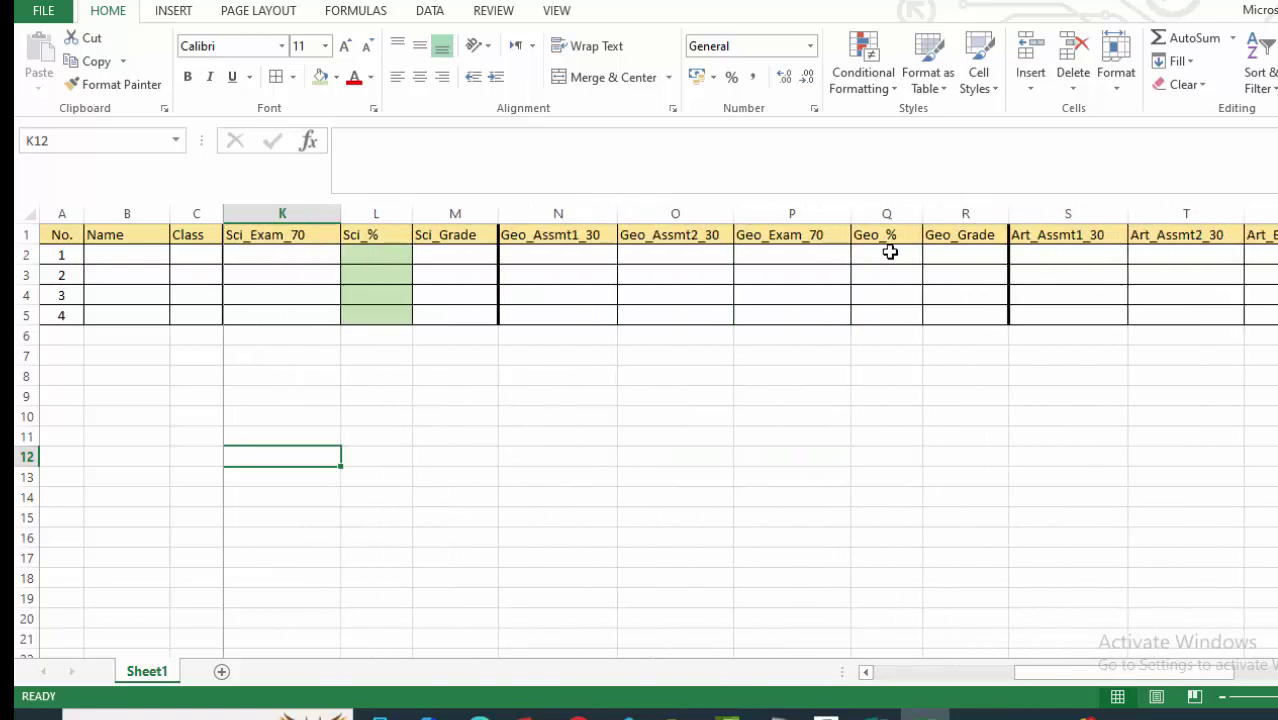
{"action": "left_click_drag", "start_coordinate": [888, 255], "coordinate": [886, 314]}
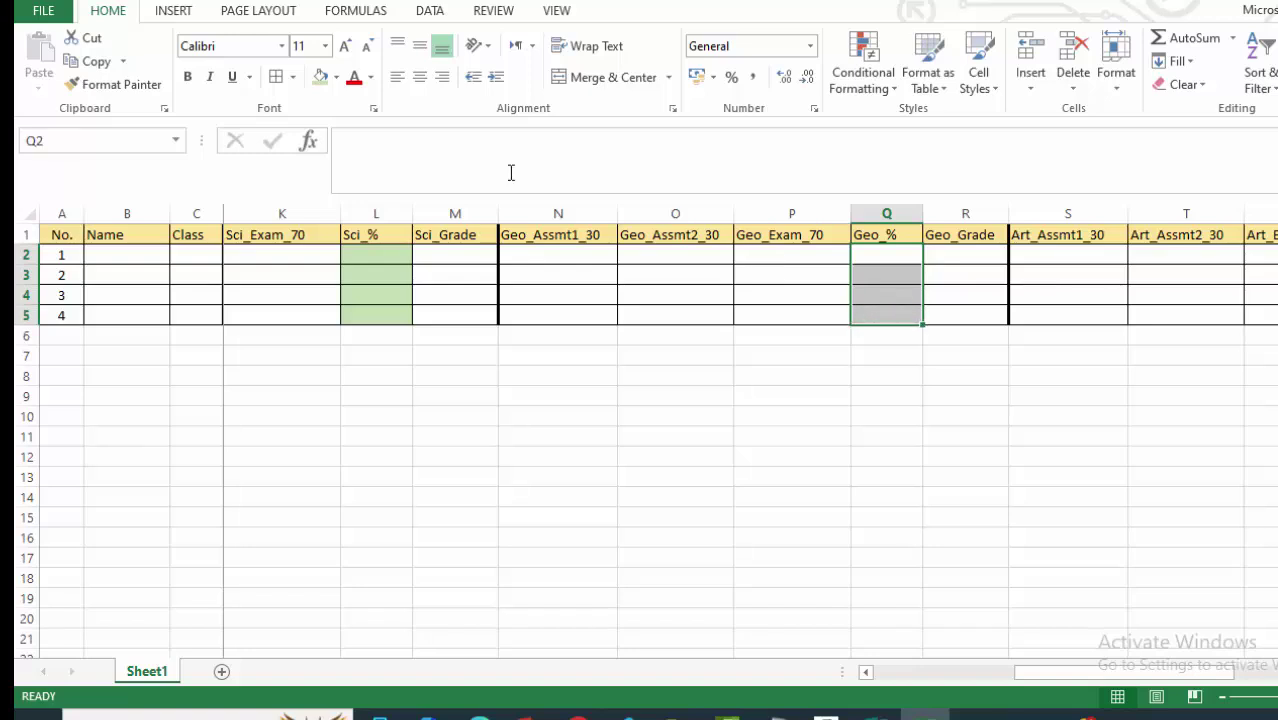
{"action": "left_click", "coordinate": [320, 77]}
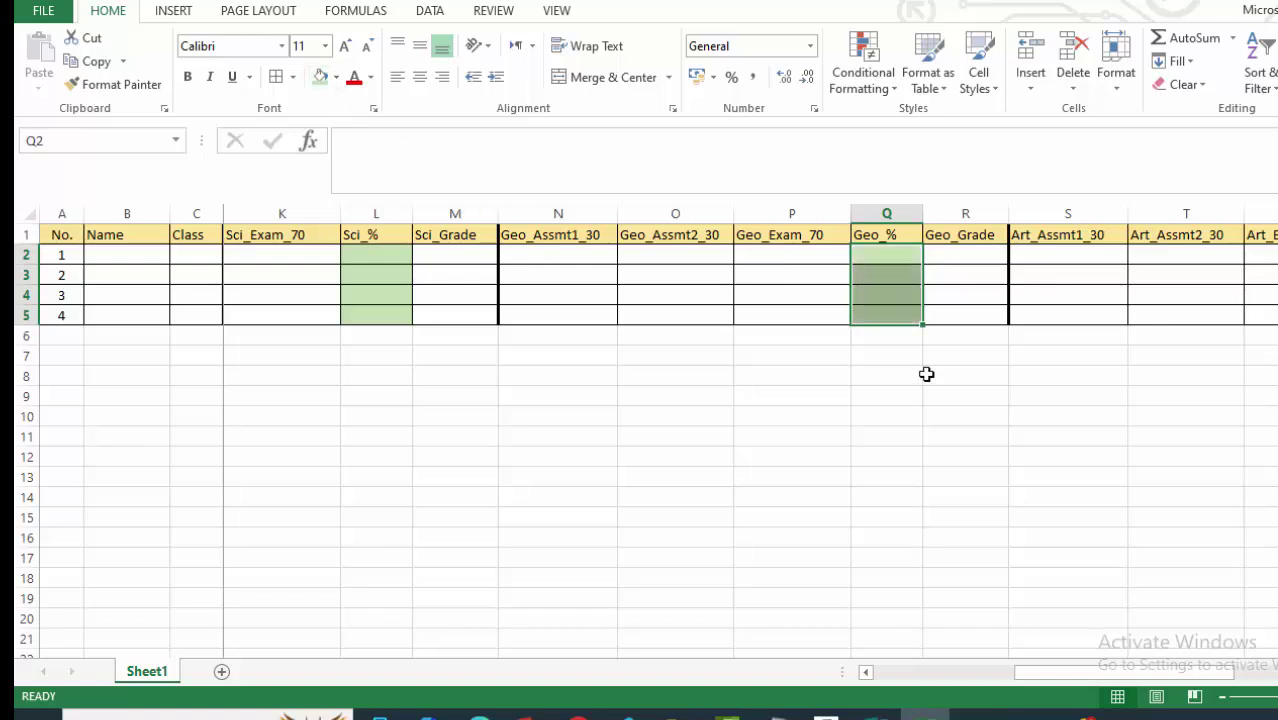
{"action": "left_click", "coordinate": [1151, 509]}
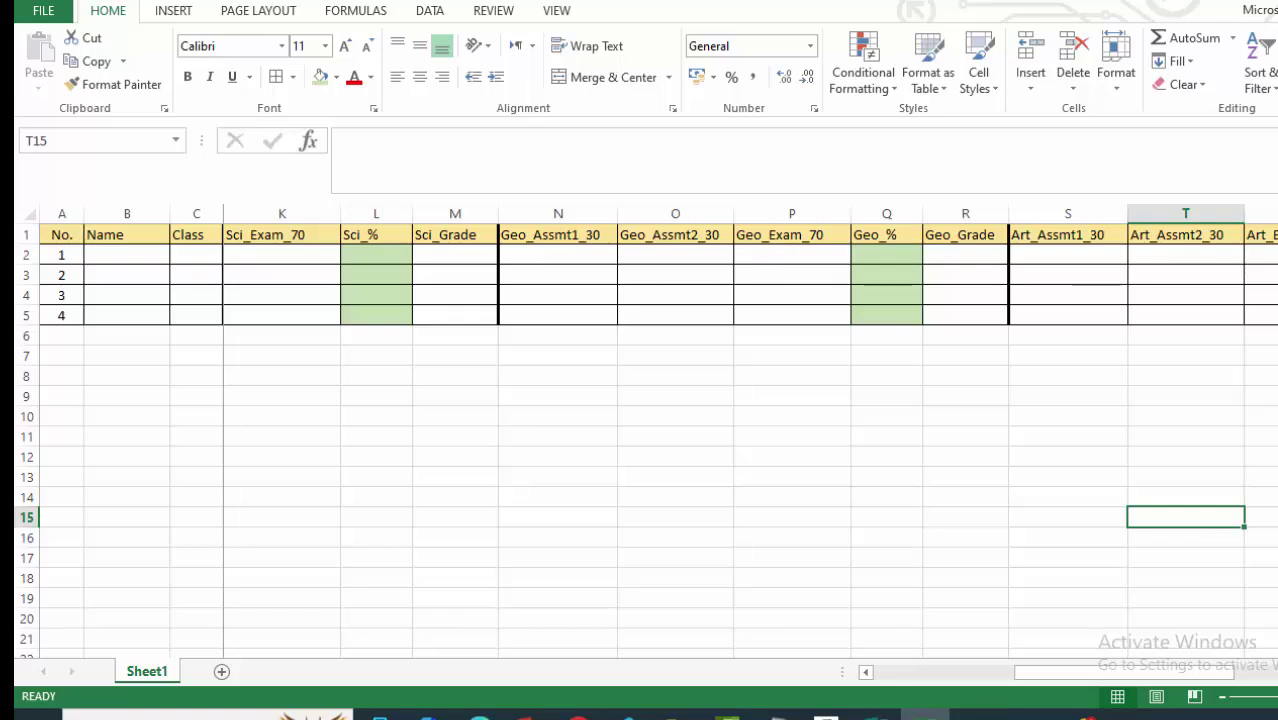
Apply the same light green fill to the Art_% cells V2:V5.
{"action": "scroll", "coordinate": [750, 440], "scroll_direction": "right", "scroll_amount": 3}
{"action": "scroll", "coordinate": [750, 440], "scroll_direction": "right", "scroll_amount": 1}
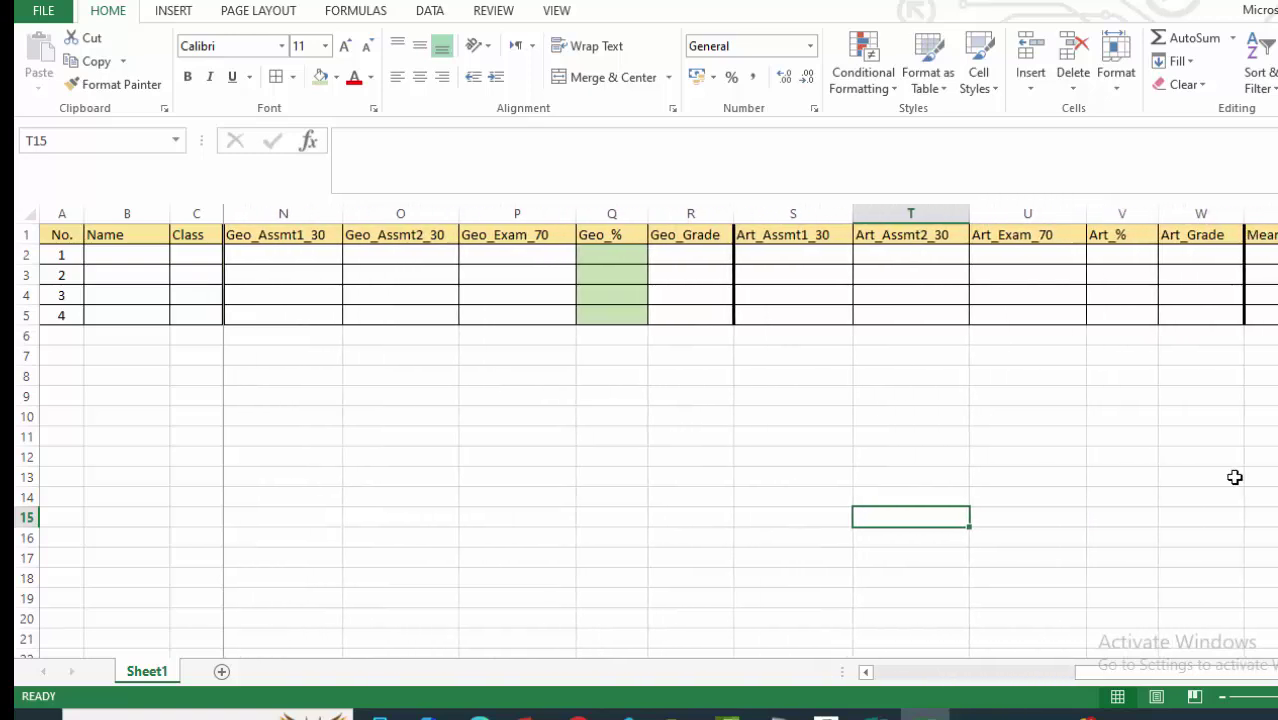
{"action": "left_click_drag", "start_coordinate": [1125, 256], "coordinate": [1112, 318]}
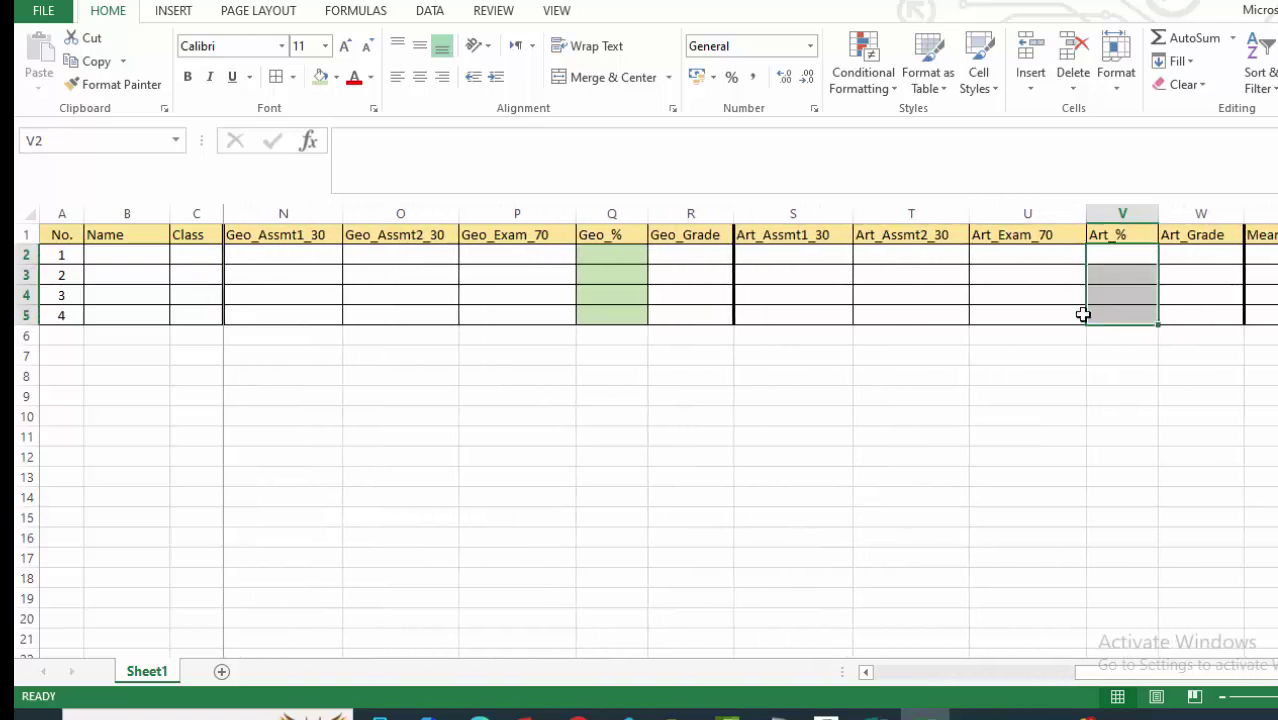
{"action": "left_click", "coordinate": [320, 80]}
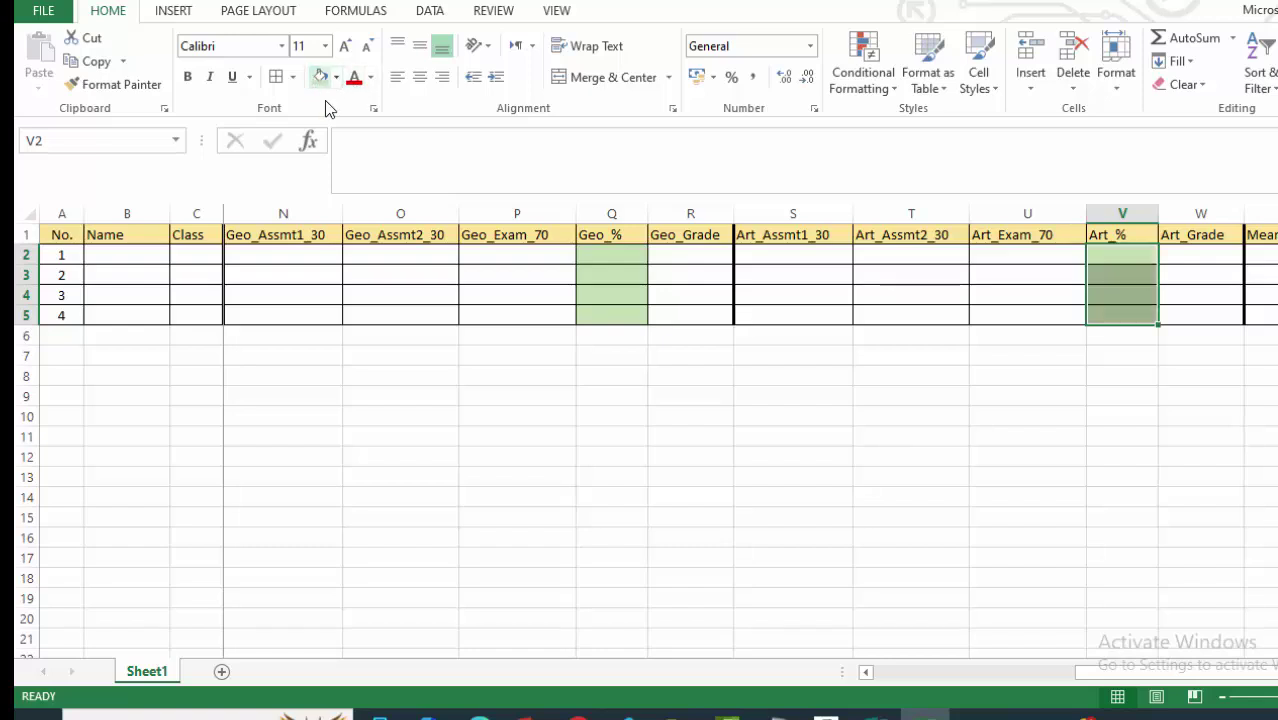
{"action": "left_click", "coordinate": [1192, 458]}
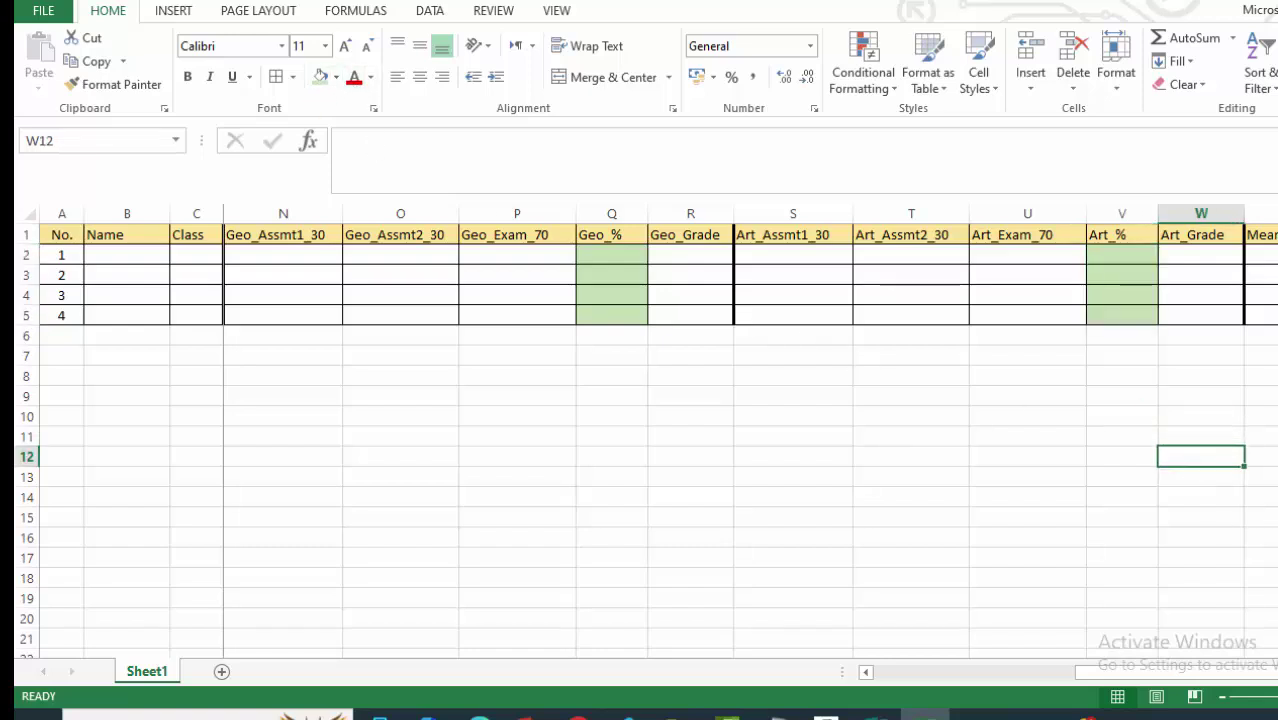
{"action": "scroll", "coordinate": [1075, 462], "scroll_direction": "right", "scroll_amount": 3}
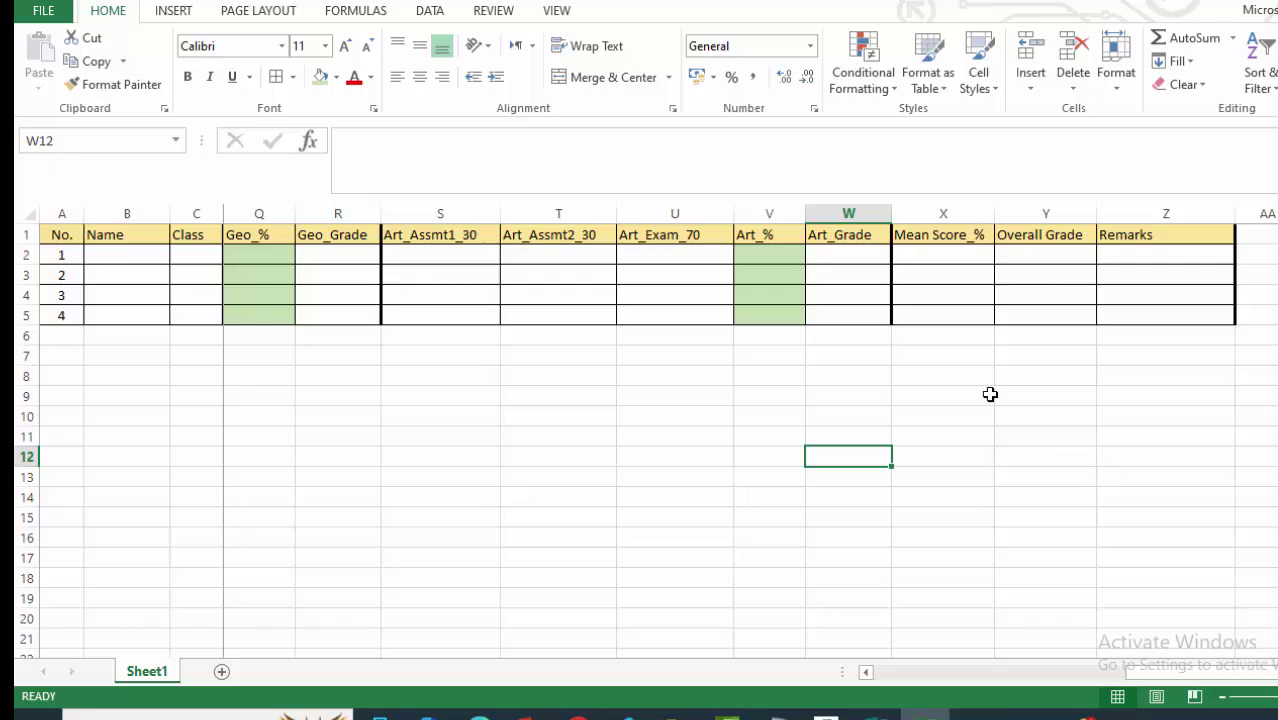
{"action": "left_click_drag", "start_coordinate": [946, 247], "coordinate": [941, 315]}
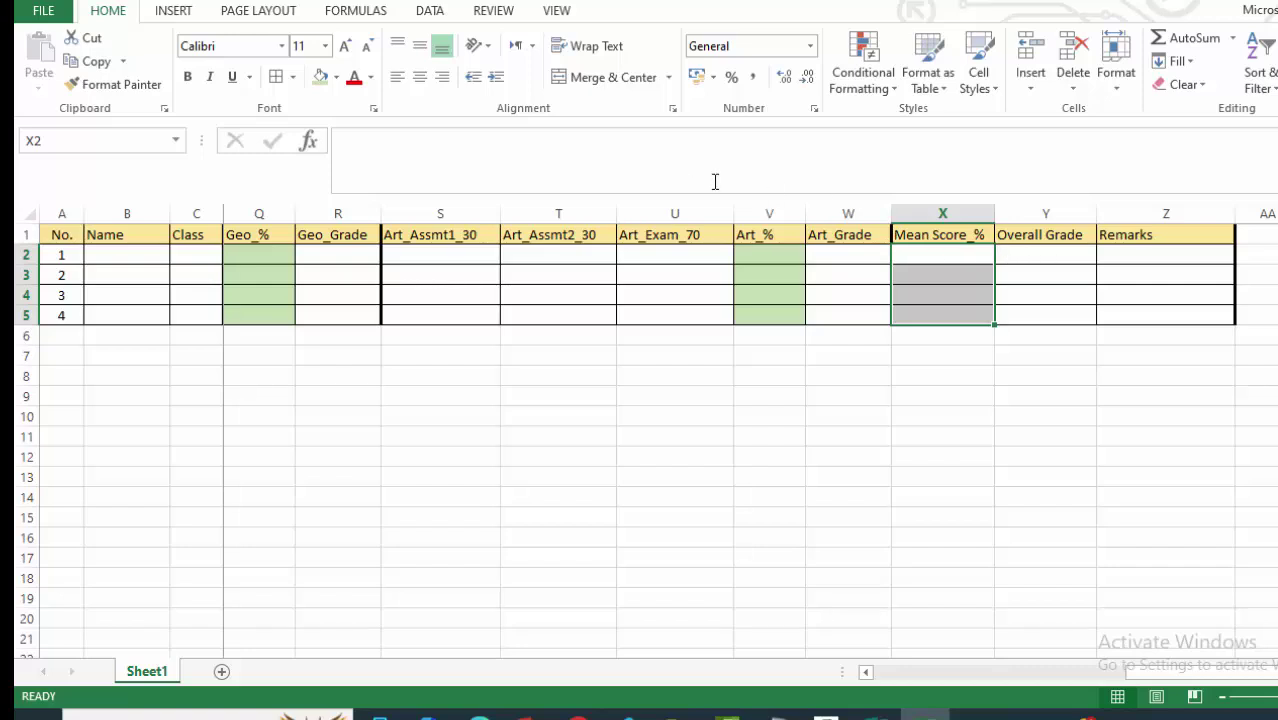
Fill the Mean Score_% cells X2:X5 with Blue, Accent 5, Lighter 80%.
{"action": "left_click", "coordinate": [337, 77]}
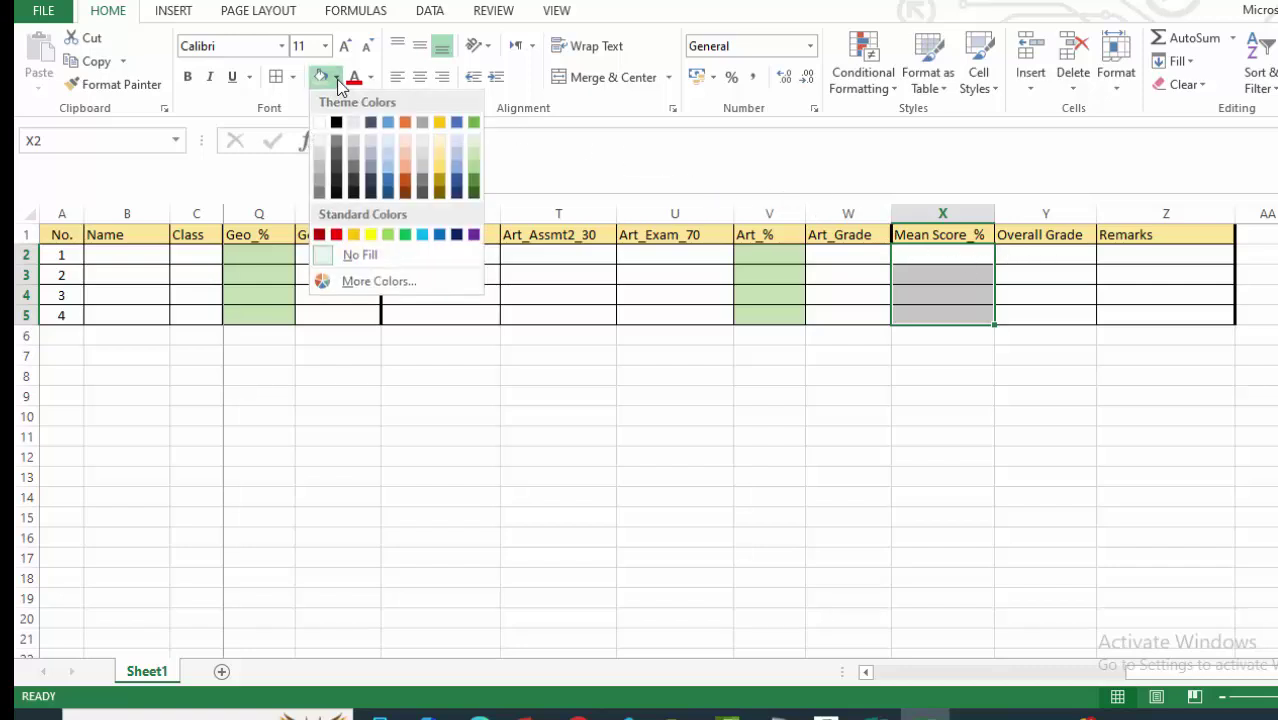
{"action": "left_click", "coordinate": [458, 149]}
{"action": "left_click", "coordinate": [1070, 443]}
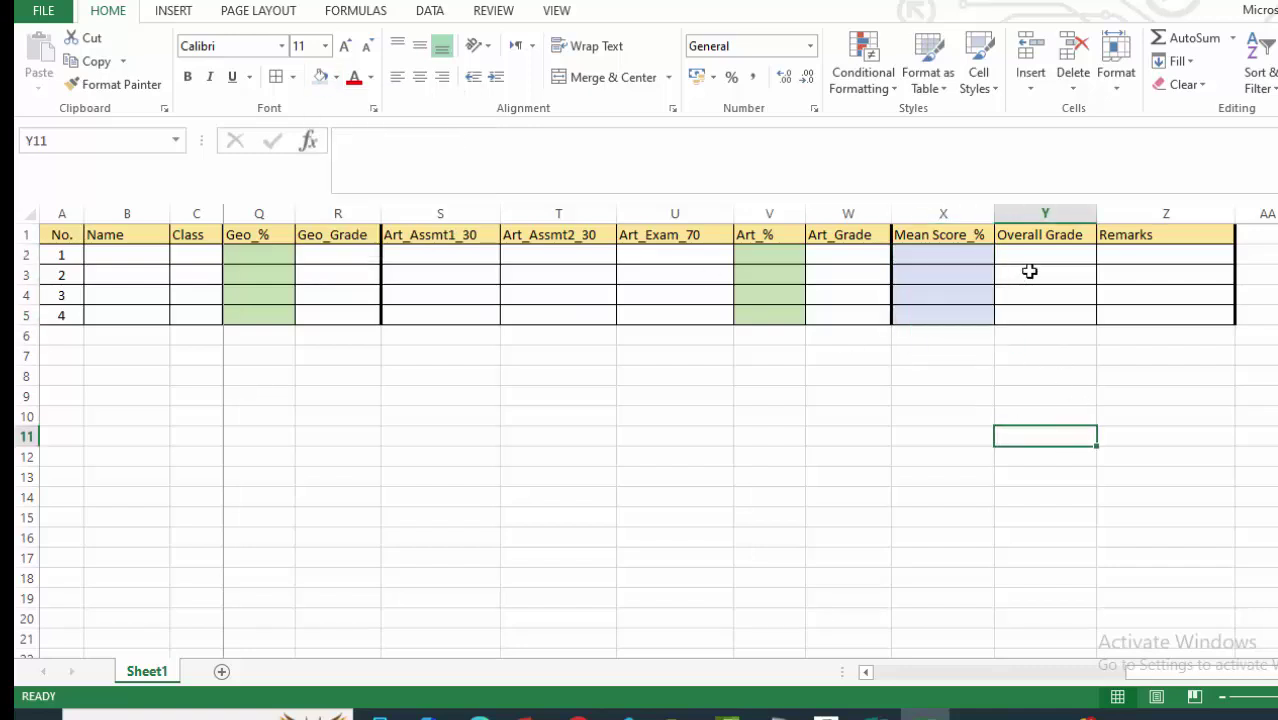
{"action": "left_click_drag", "start_coordinate": [1024, 258], "coordinate": [1026, 316]}
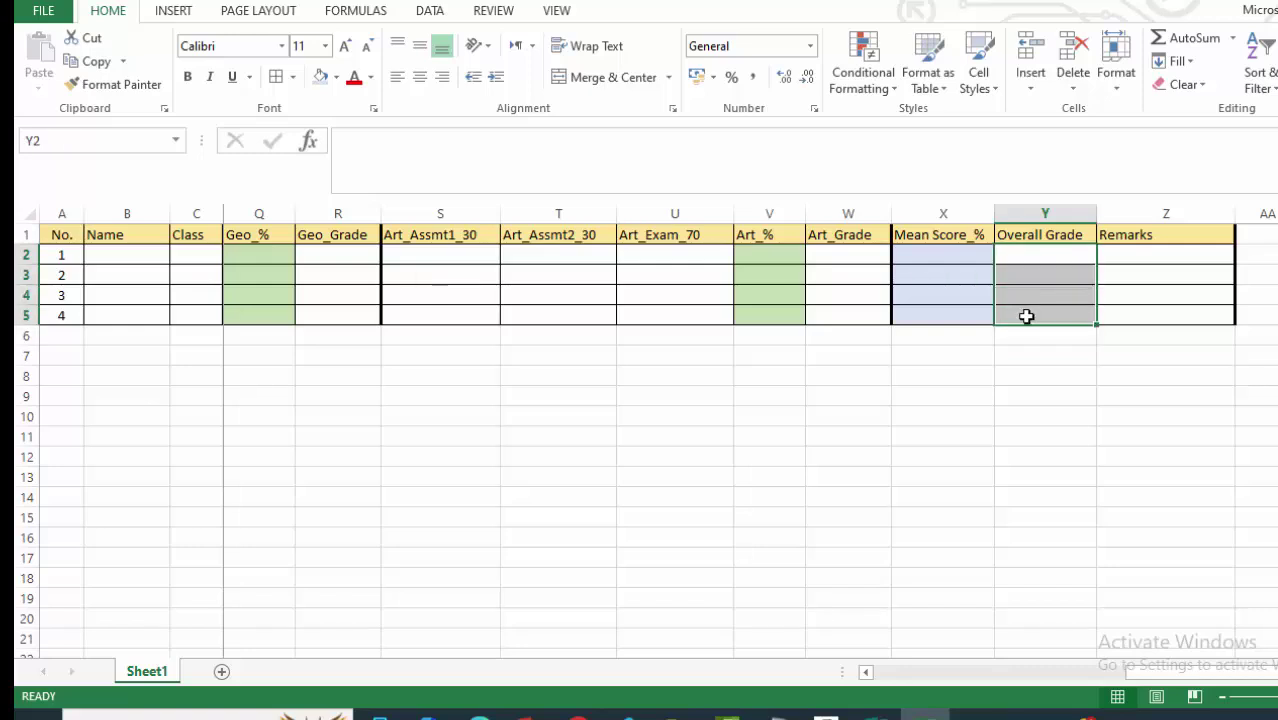
{"action": "left_click", "coordinate": [1019, 420]}
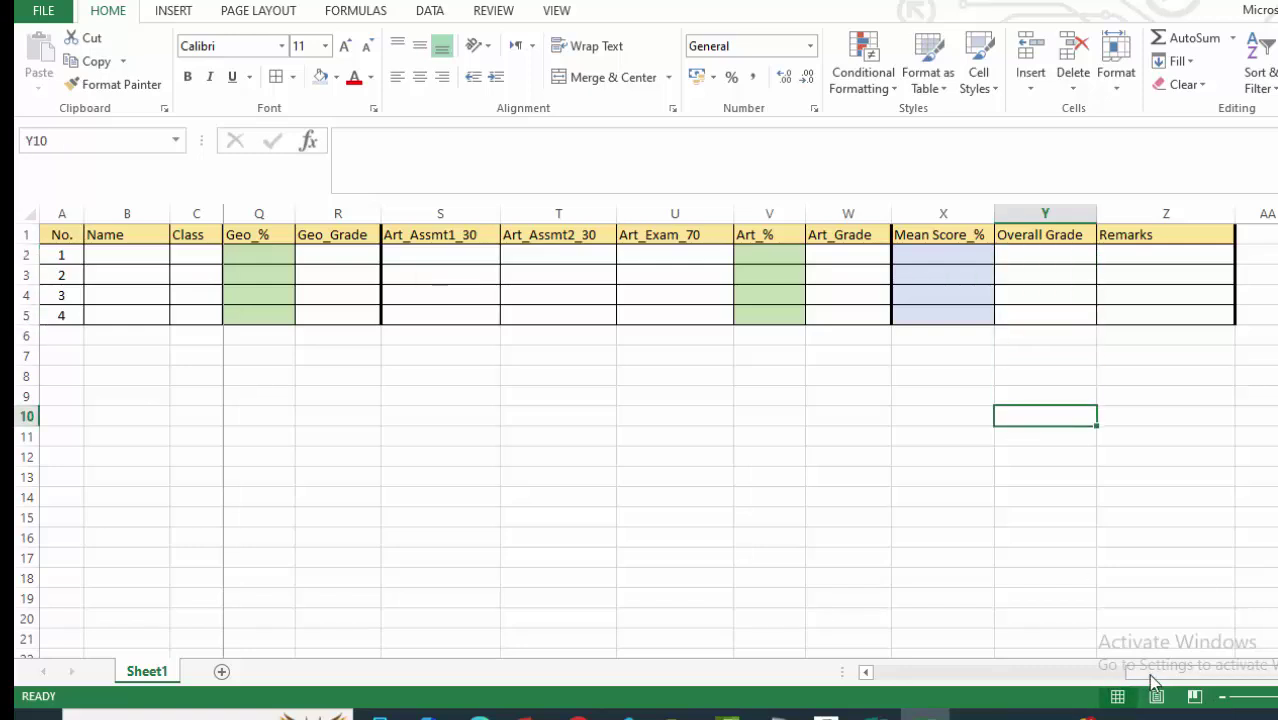
Scroll back left and select the Math_Grade cells H2:H5.
{"action": "left_click_drag", "start_coordinate": [1168, 680], "coordinate": [837, 684]}
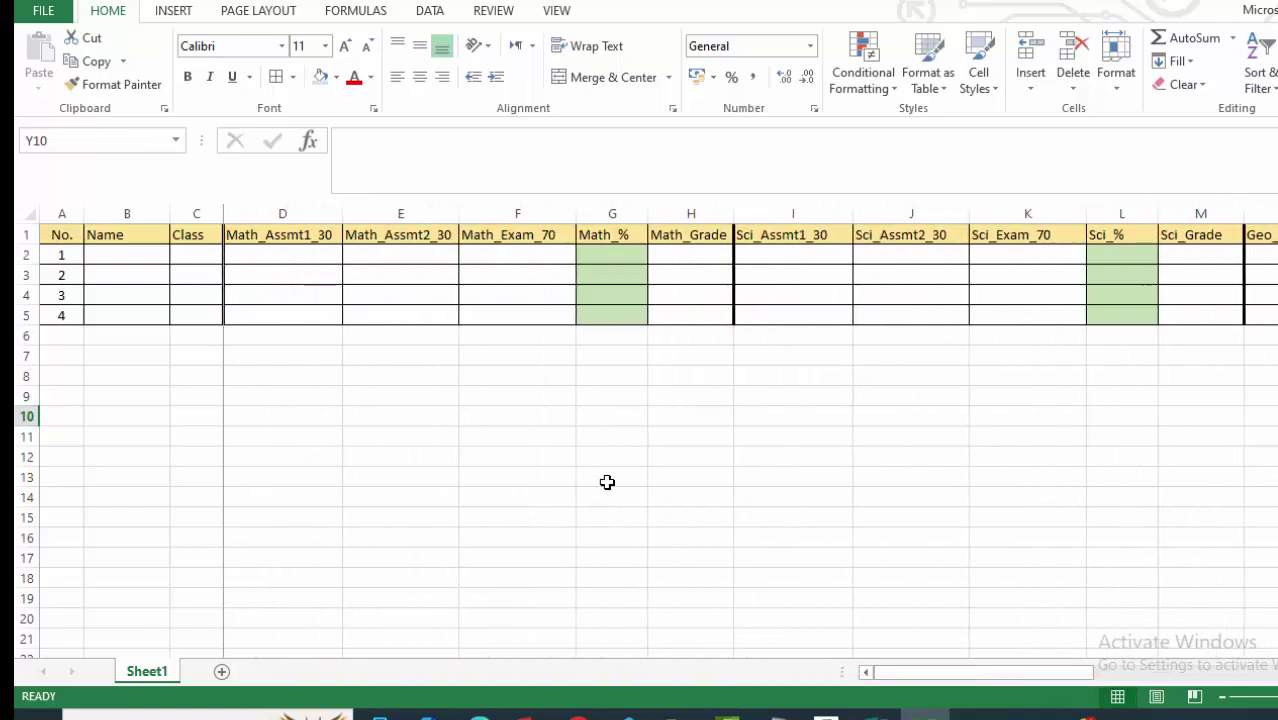
{"action": "left_click_drag", "start_coordinate": [1005, 680], "coordinate": [1239, 677]}
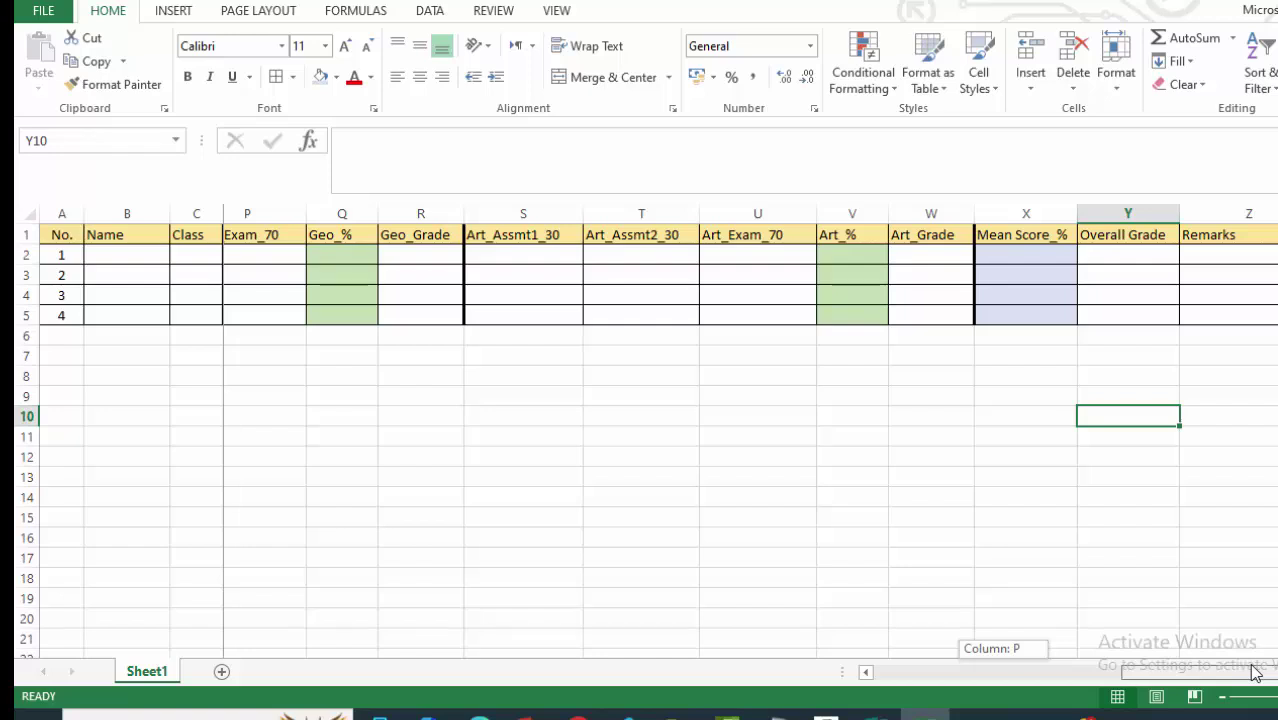
{"action": "left_click_drag", "start_coordinate": [1255, 673], "coordinate": [833, 675]}
{"action": "left_click", "coordinate": [434, 394]}
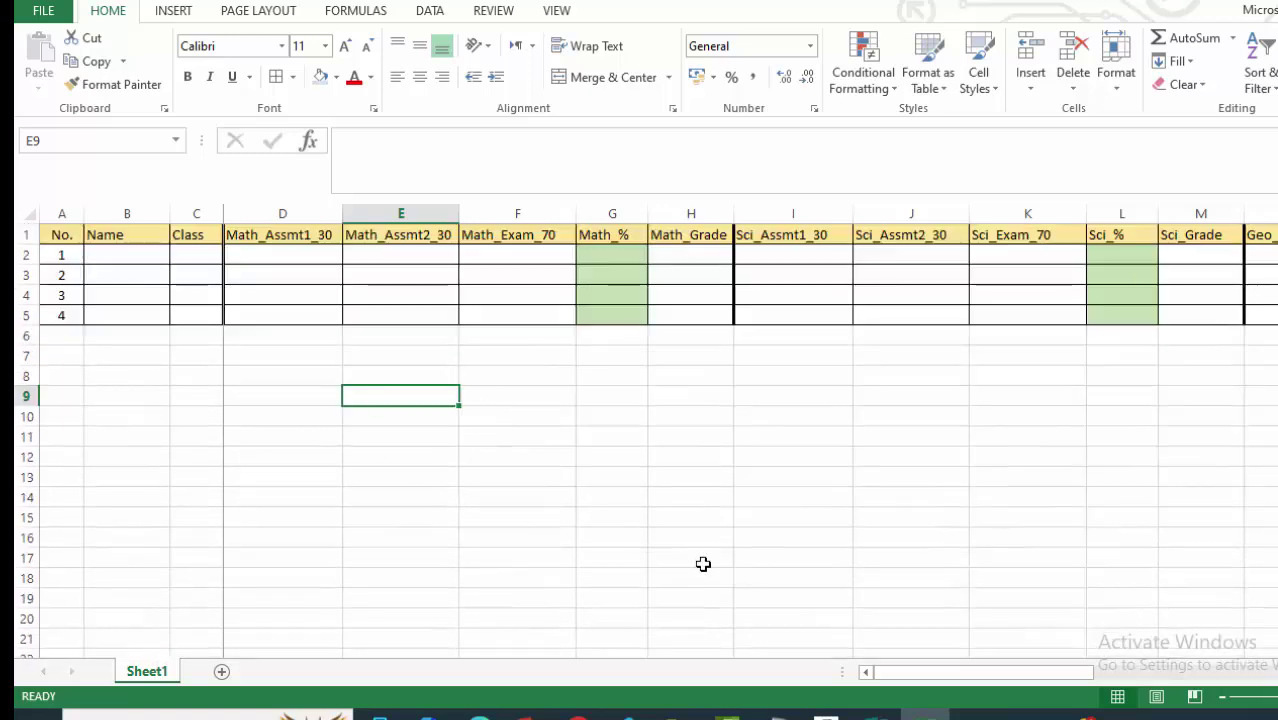
{"action": "left_click", "coordinate": [675, 552]}
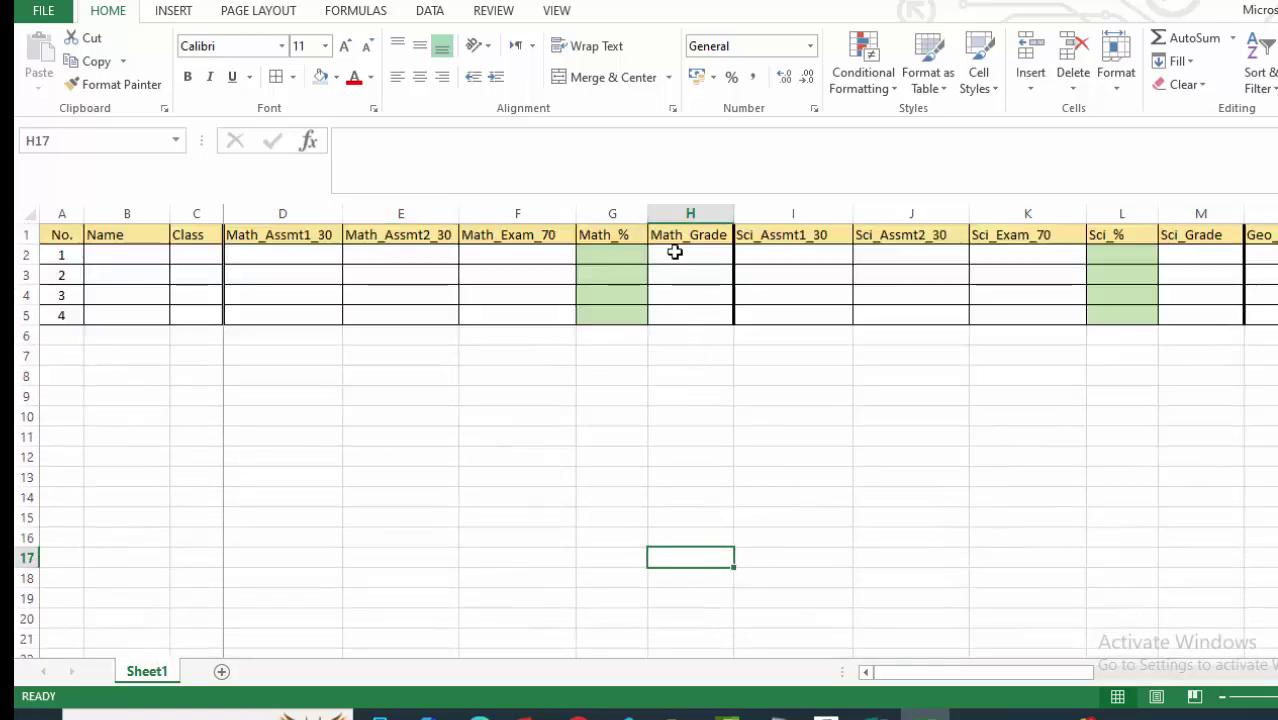
{"action": "left_click_drag", "start_coordinate": [676, 252], "coordinate": [674, 315]}
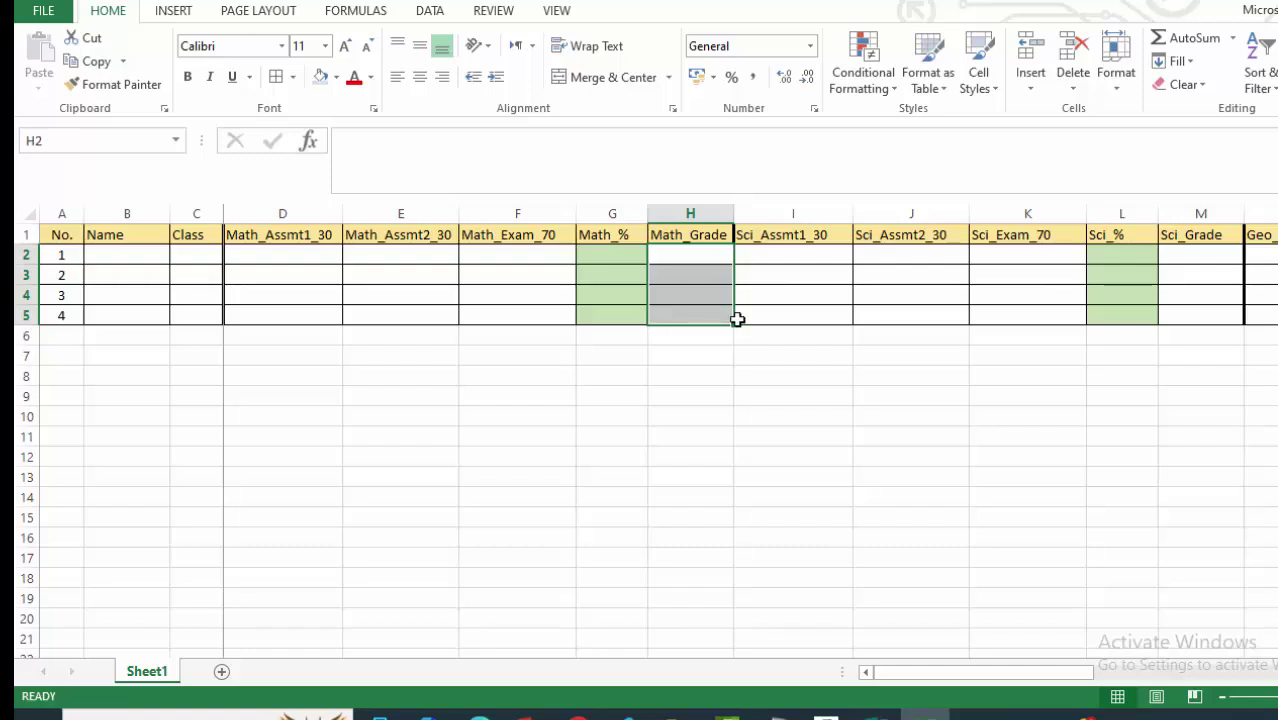
Give the Math_Grade H2:H5, Sci_Grade M2:M5 and Geo_Grade R2:R5 cells a light orange fill.
{"action": "left_click", "coordinate": [336, 77]}
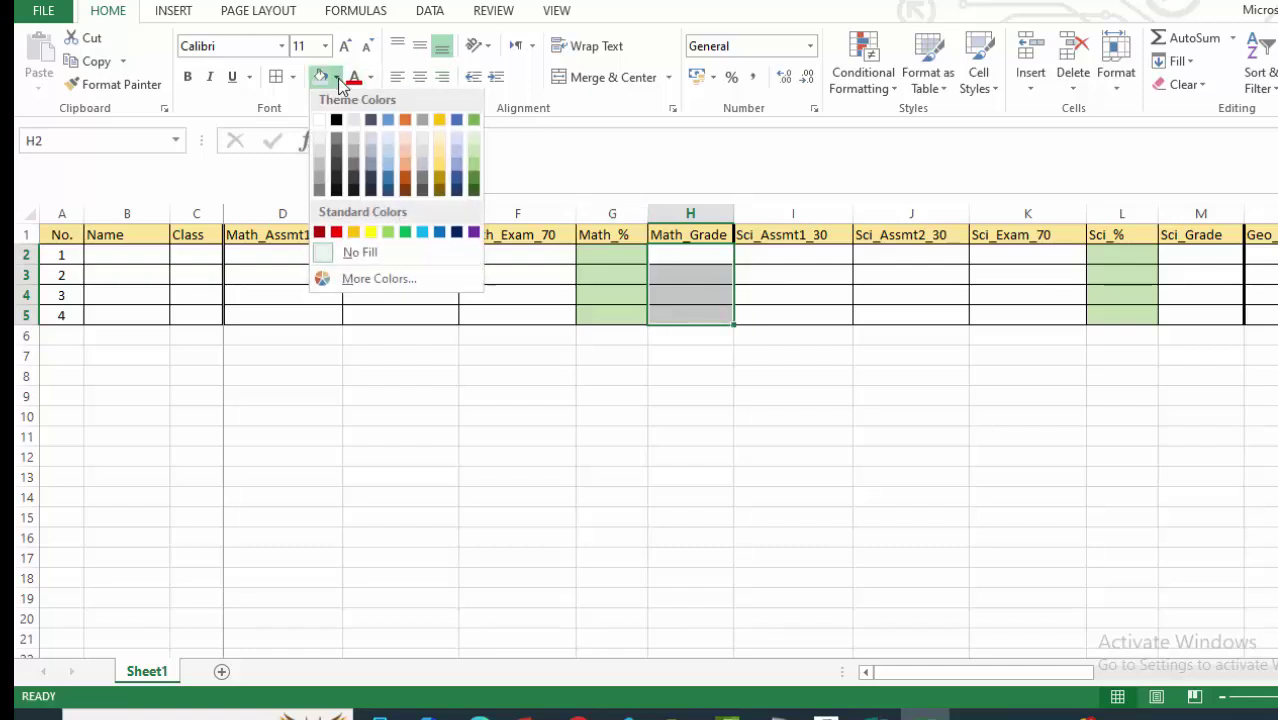
{"action": "left_click", "coordinate": [407, 153]}
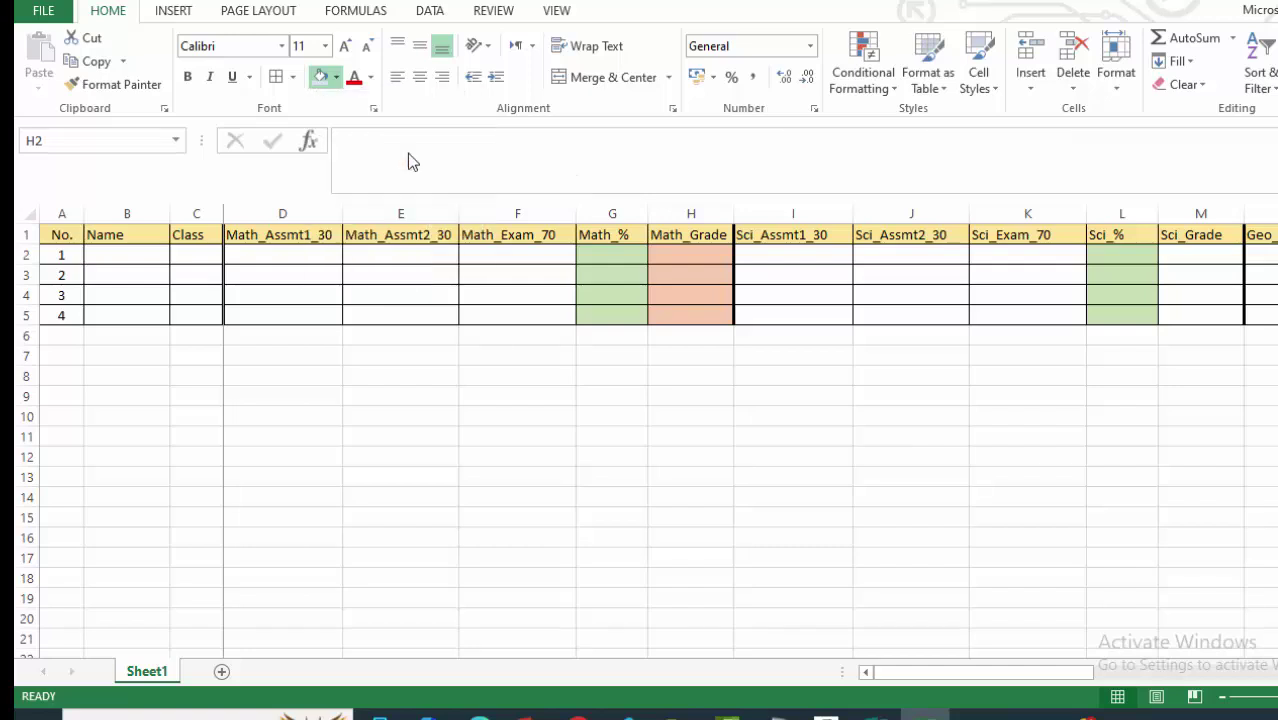
{"action": "left_click", "coordinate": [1101, 410]}
{"action": "left_click_drag", "start_coordinate": [1184, 252], "coordinate": [1184, 317]}
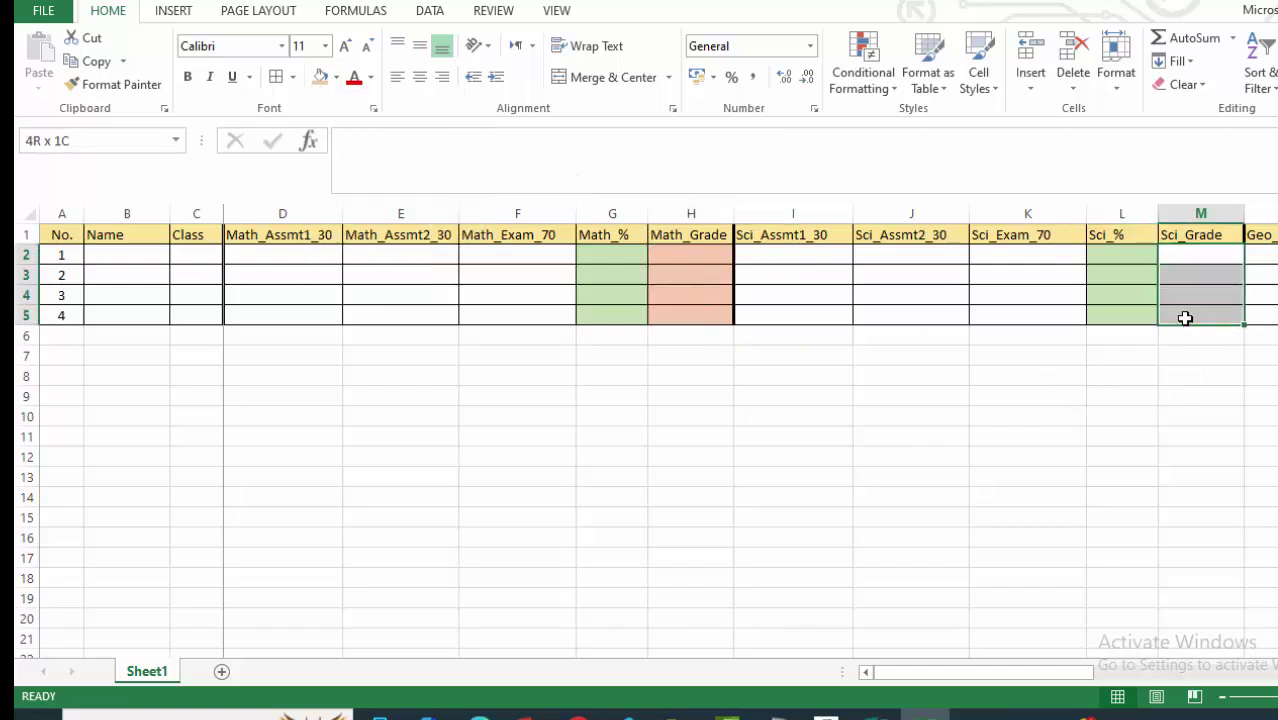
{"action": "left_click", "coordinate": [321, 78]}
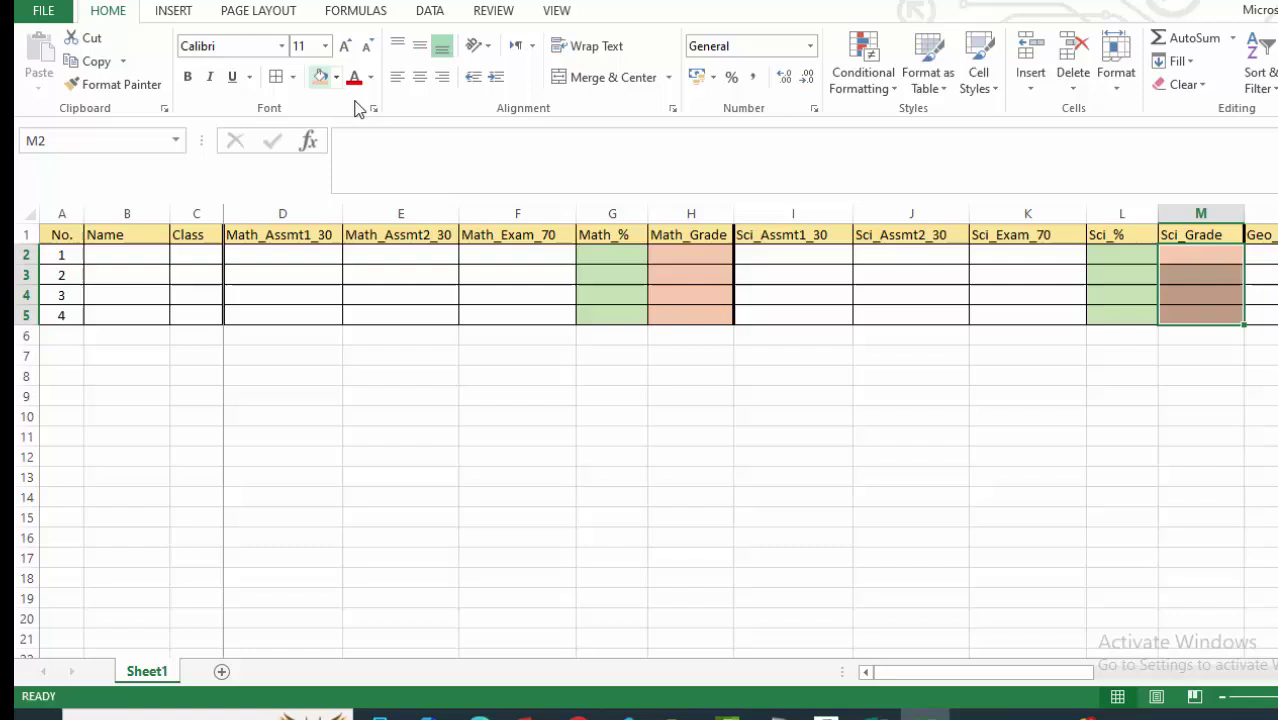
{"action": "left_click", "coordinate": [1051, 458]}
{"action": "left_click_drag", "start_coordinate": [1022, 684], "coordinate": [1185, 676]}
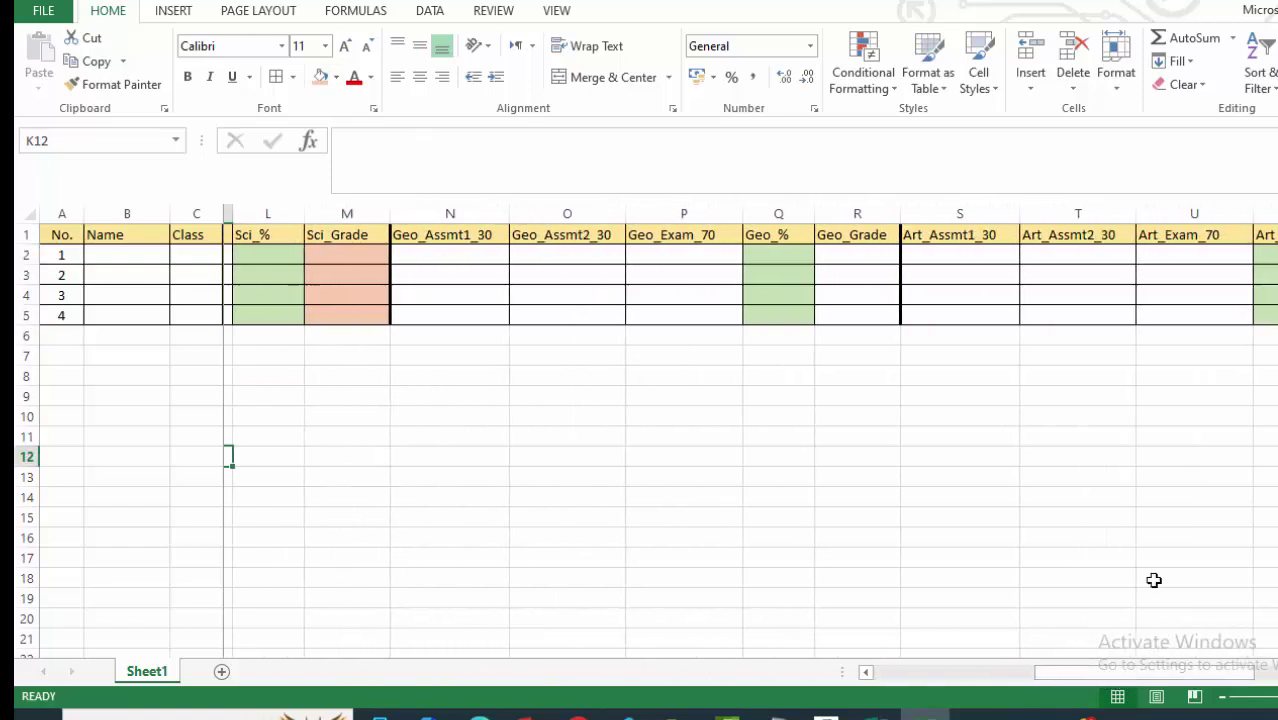
{"action": "left_click_drag", "start_coordinate": [847, 258], "coordinate": [843, 307]}
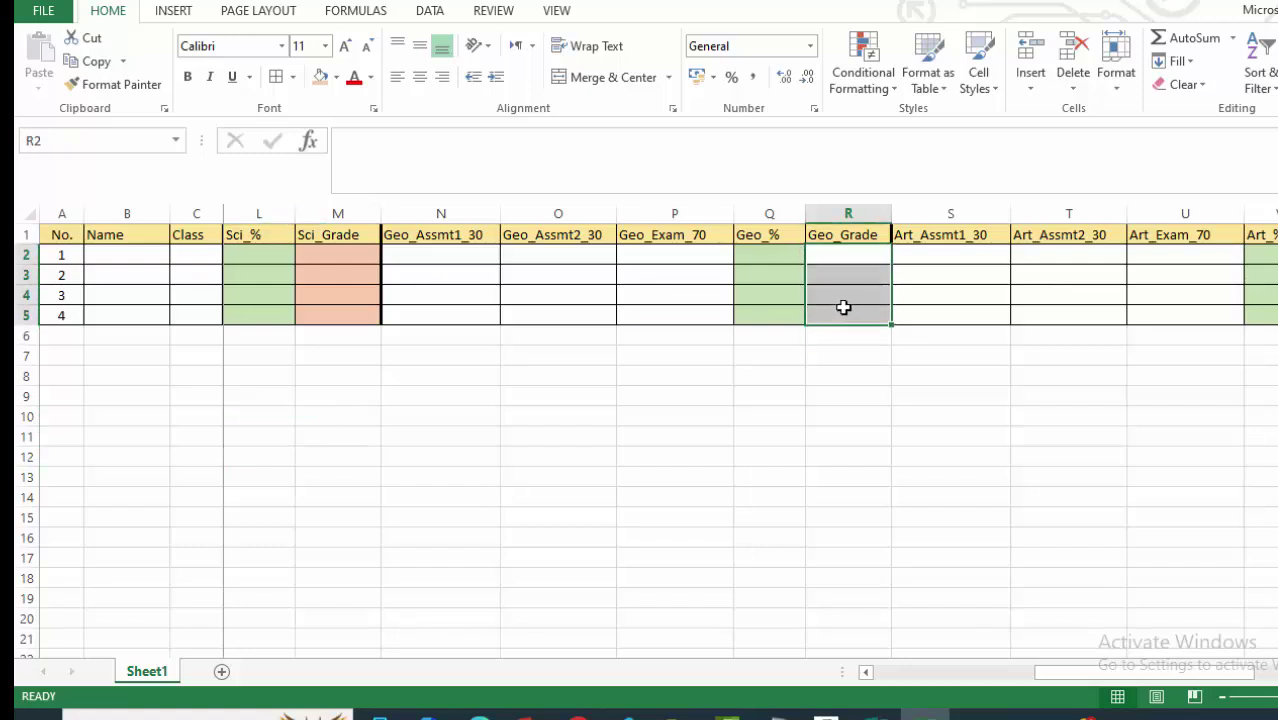
{"action": "left_click", "coordinate": [320, 77]}
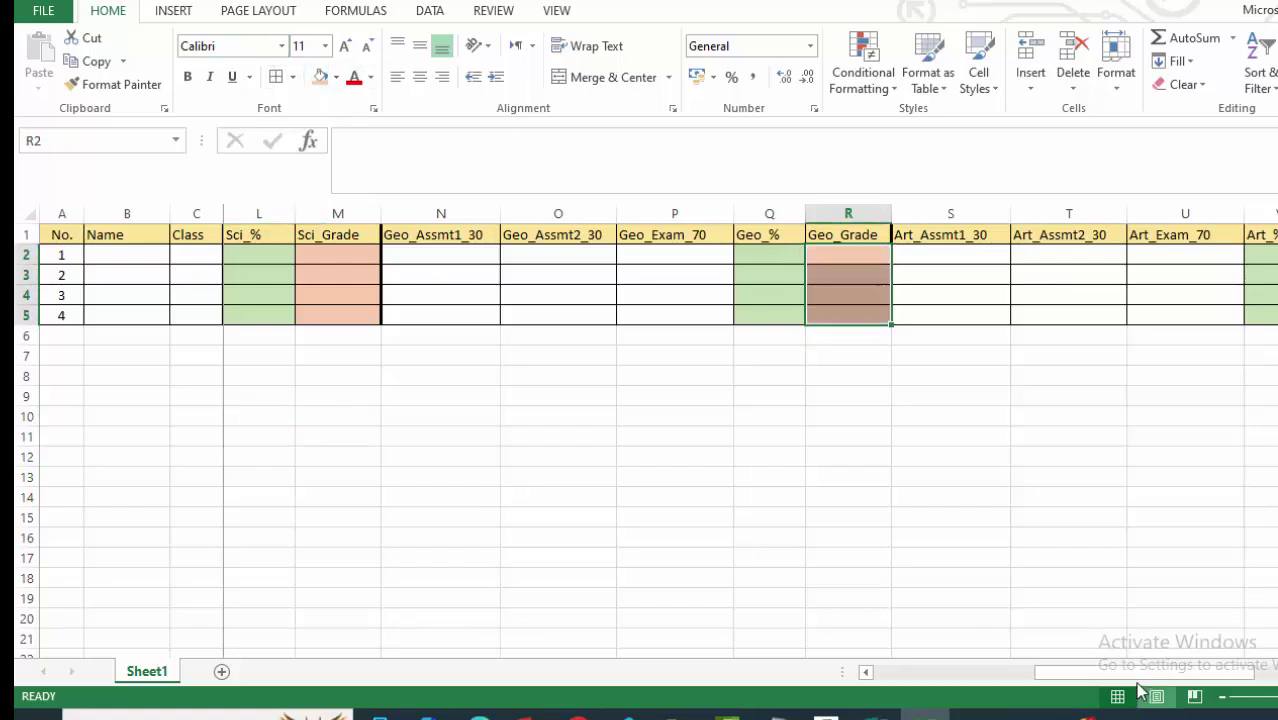
Apply the same orange fill to Art_Grade W2:W5 and Overall Grade Y2:Y5.
{"action": "left_click_drag", "start_coordinate": [1143, 674], "coordinate": [1255, 674]}
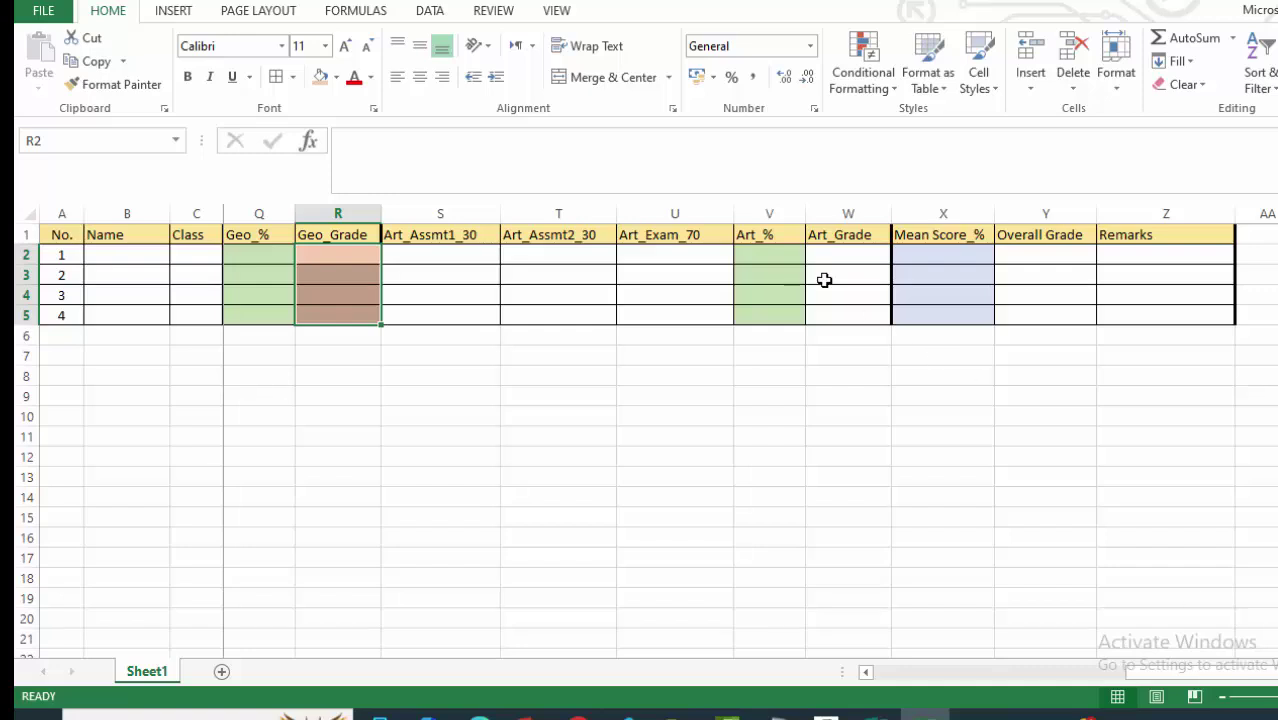
{"action": "left_click", "coordinate": [845, 253]}
{"action": "left_click_drag", "start_coordinate": [845, 253], "coordinate": [848, 314]}
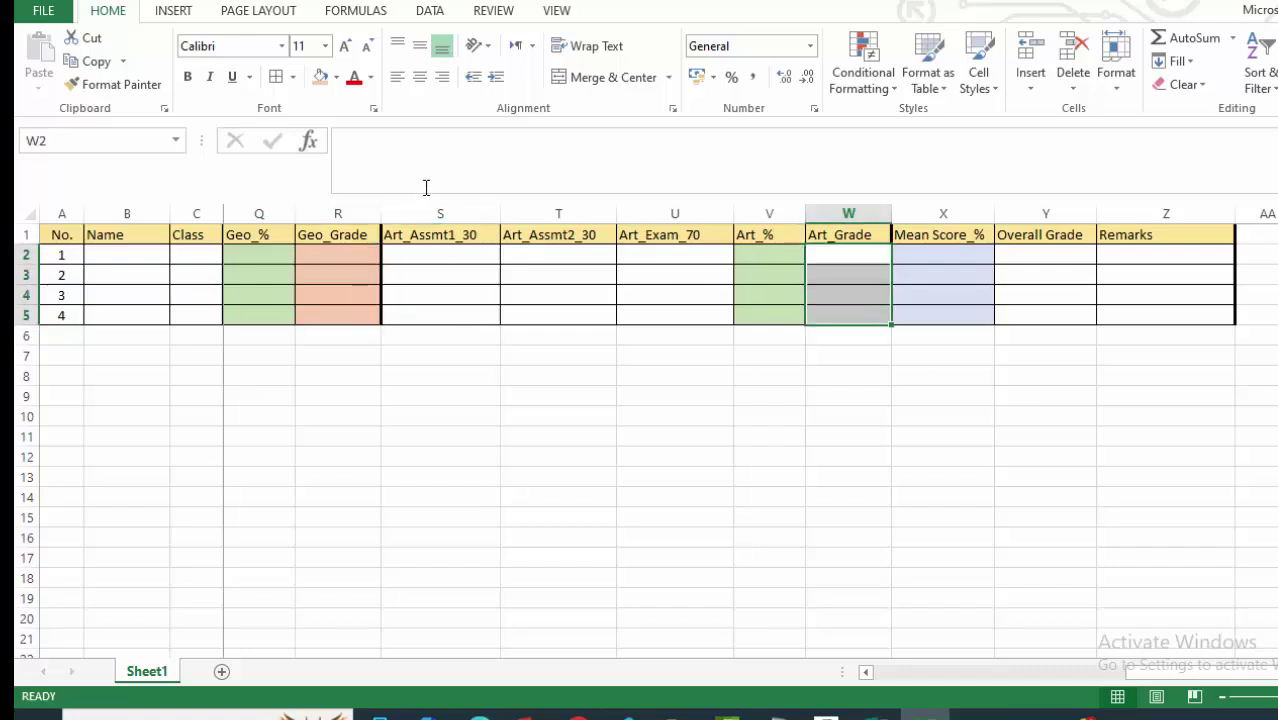
{"action": "left_click", "coordinate": [323, 85]}
{"action": "left_click", "coordinate": [1061, 253]}
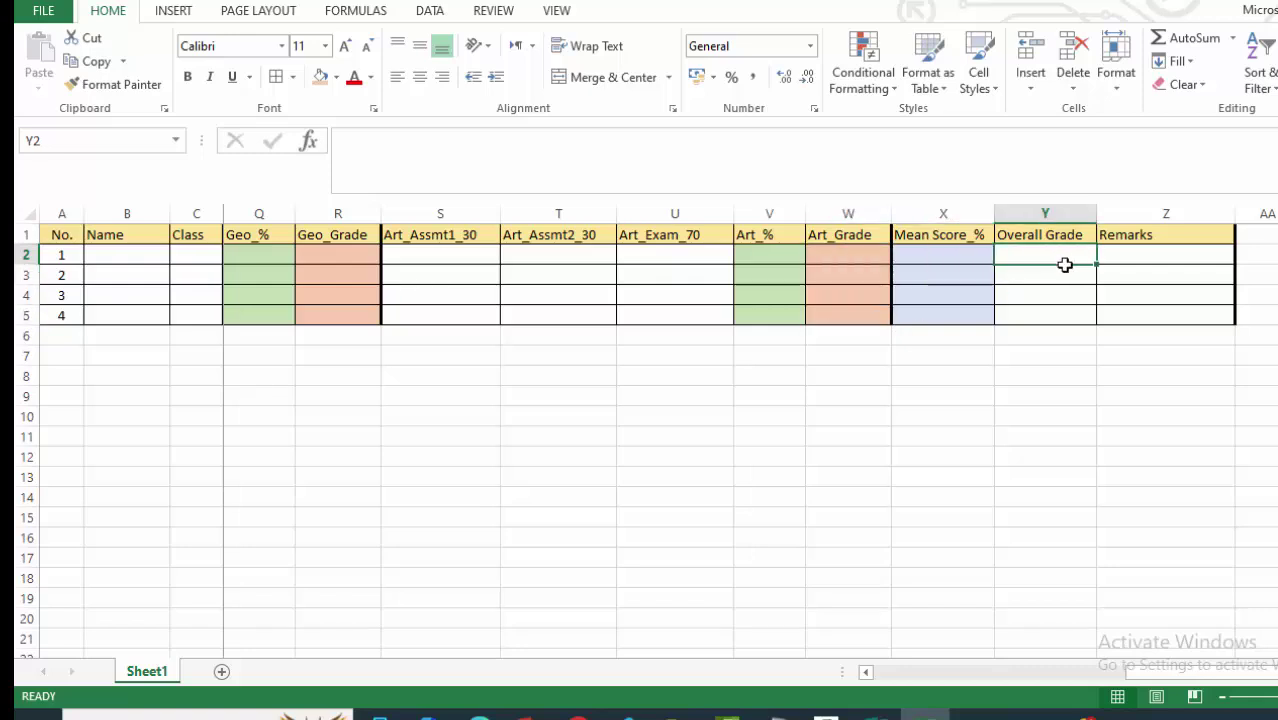
{"action": "left_click_drag", "start_coordinate": [1065, 264], "coordinate": [1068, 322]}
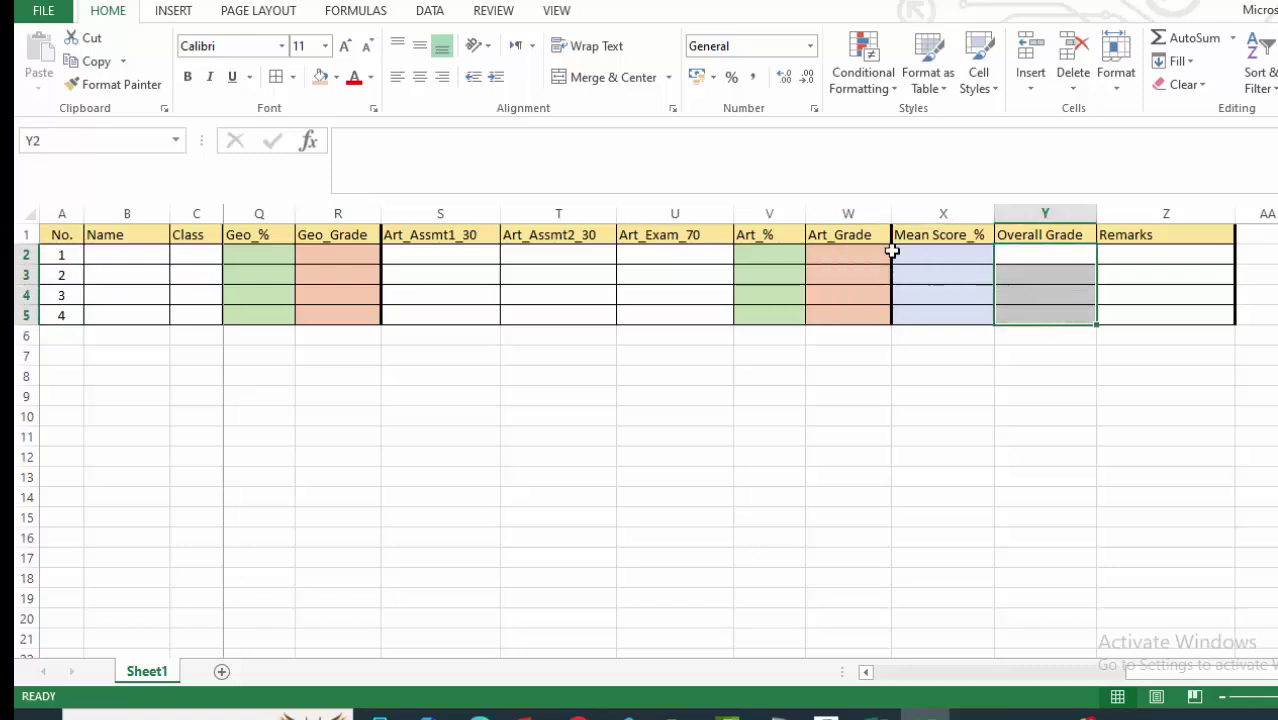
{"action": "left_click", "coordinate": [320, 77]}
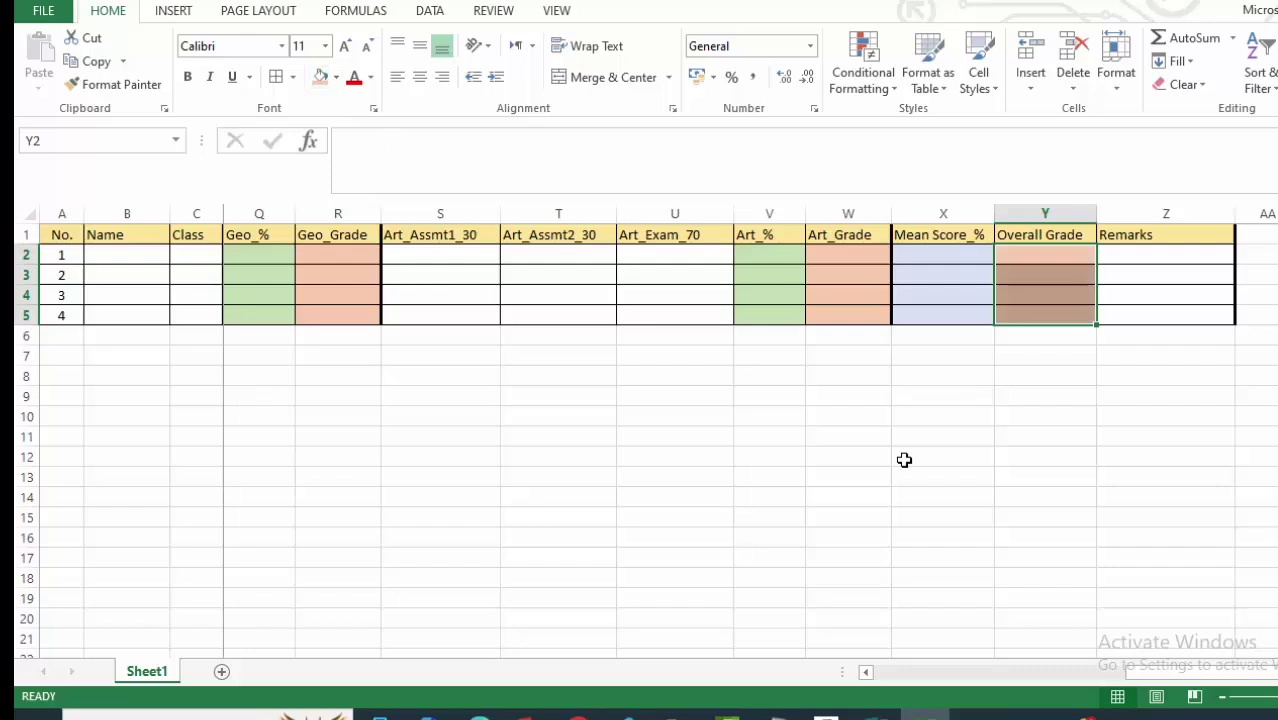
{"action": "left_click", "coordinate": [1045, 517]}
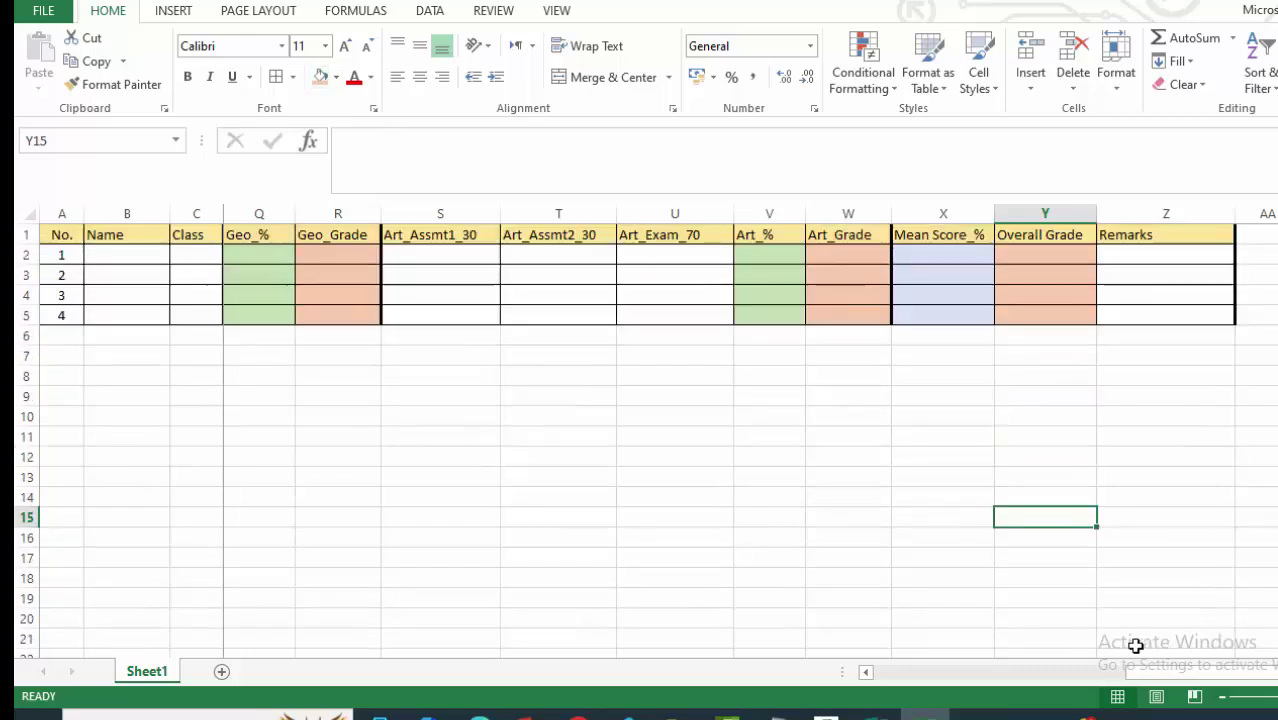
{"action": "left_click_drag", "start_coordinate": [1150, 672], "coordinate": [858, 690]}
Enter the first student's name in B2 with class 7, and centre the Class column C1:C5.
{"action": "left_click", "coordinate": [320, 383]}
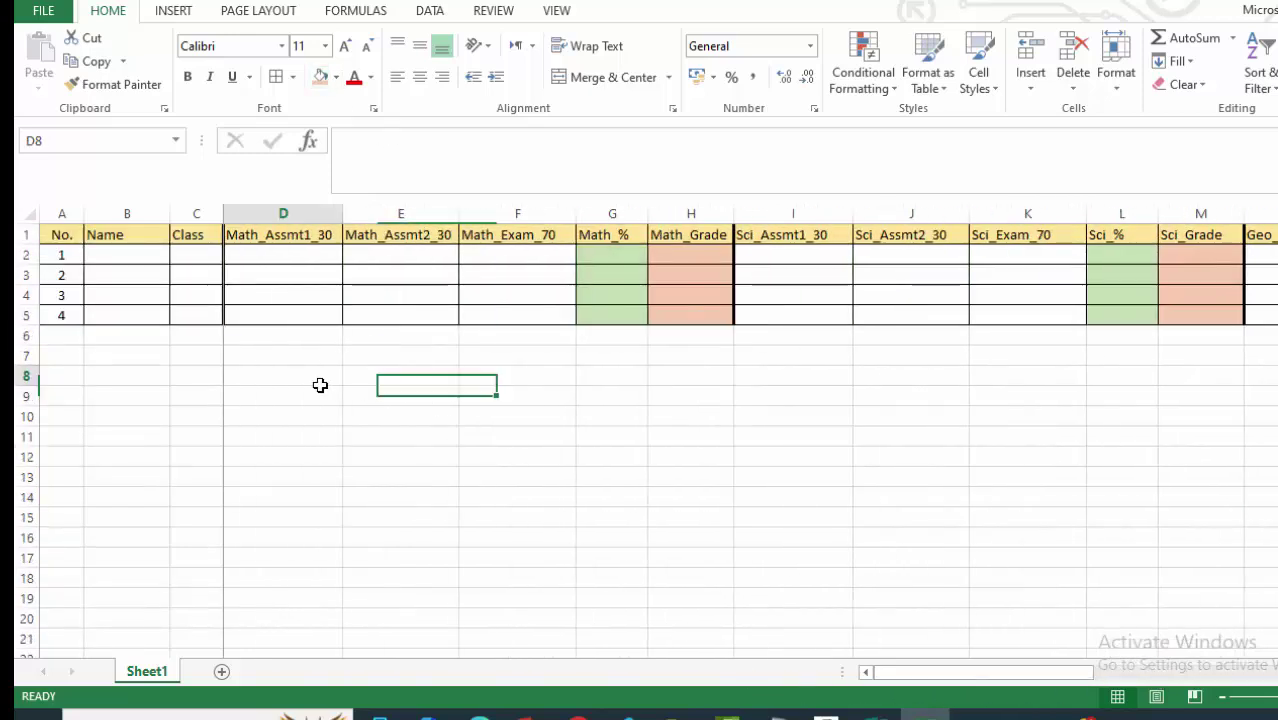
{"action": "left_click", "coordinate": [622, 438]}
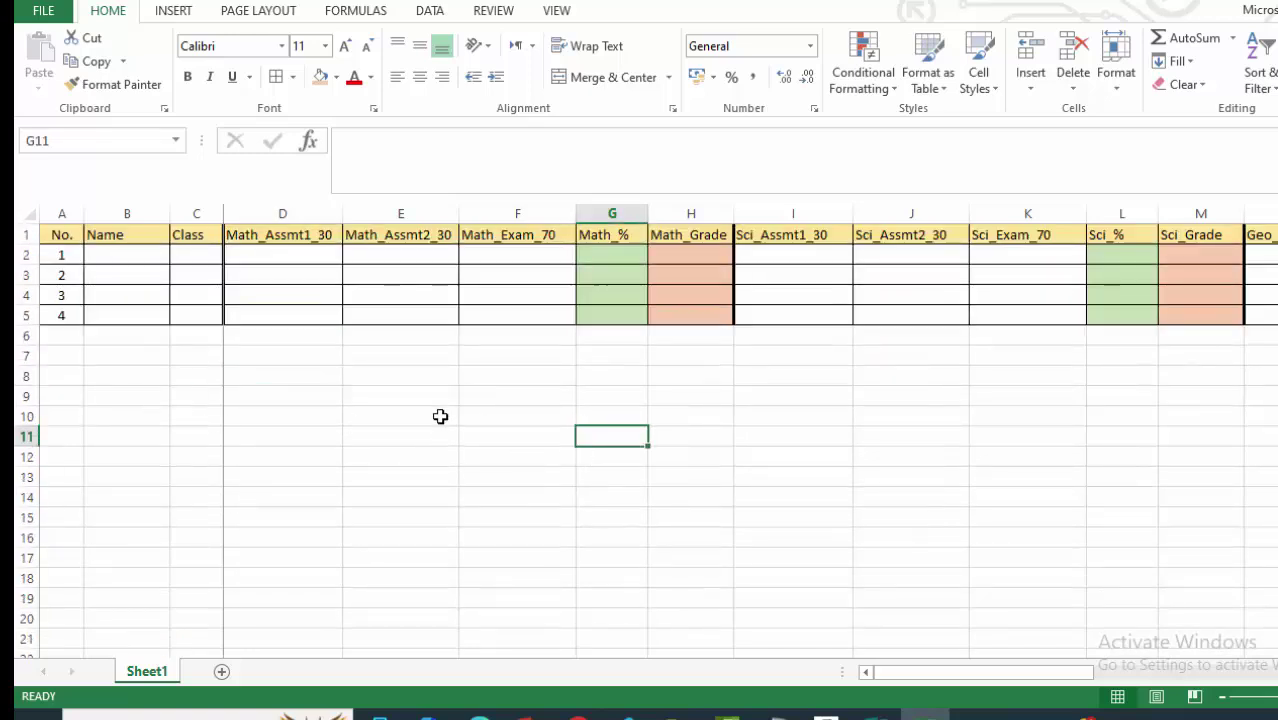
{"action": "left_click", "coordinate": [606, 252]}
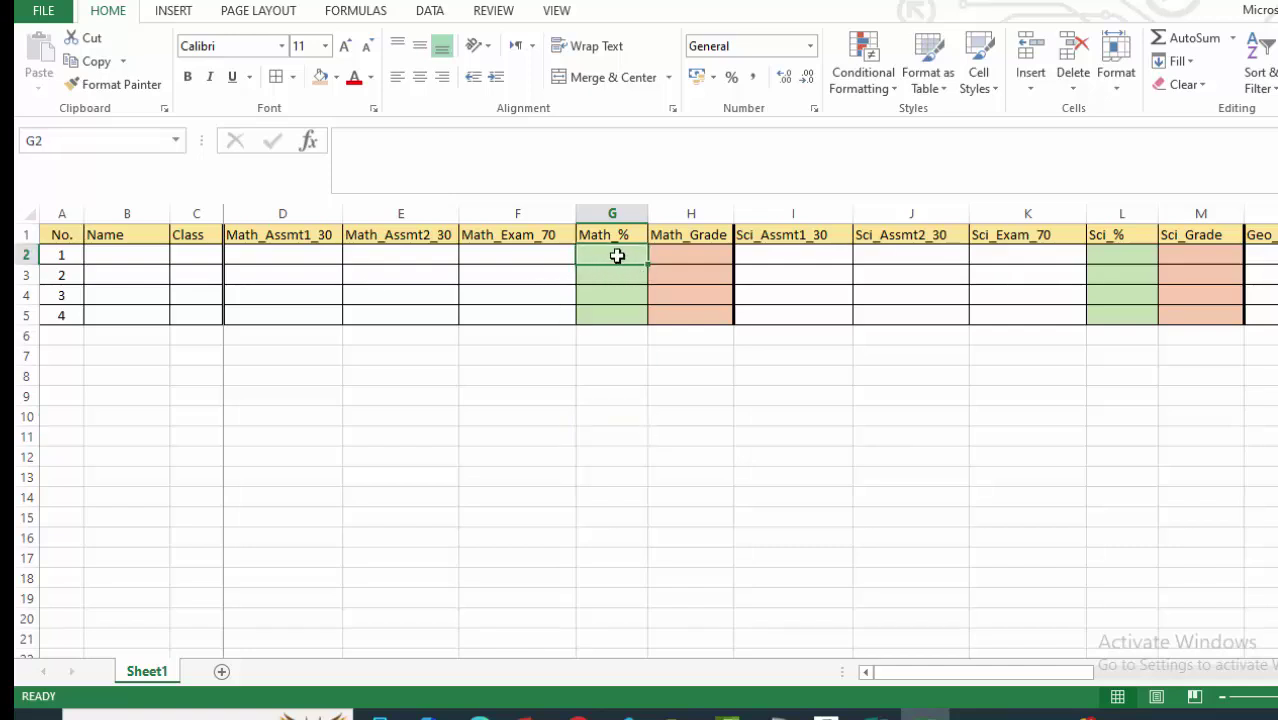
{"action": "left_click_drag", "start_coordinate": [617, 256], "coordinate": [633, 314]}
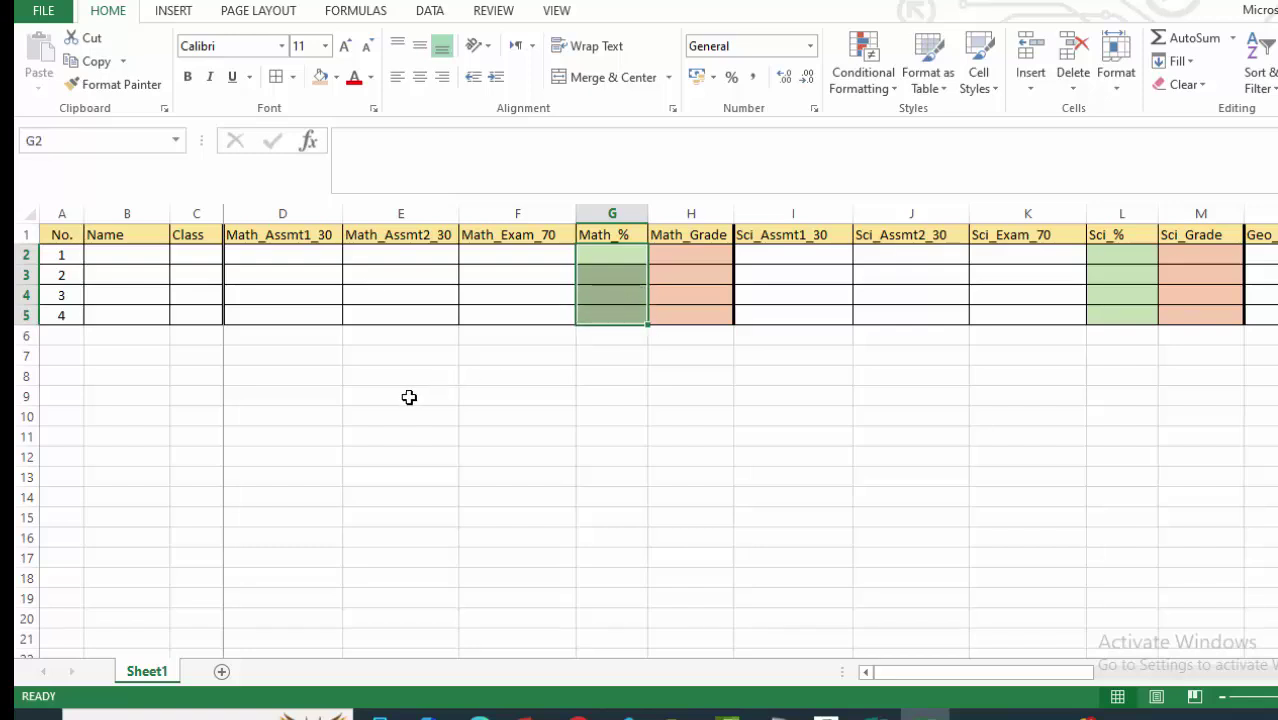
{"action": "left_click_drag", "start_coordinate": [347, 421], "coordinate": [350, 436]}
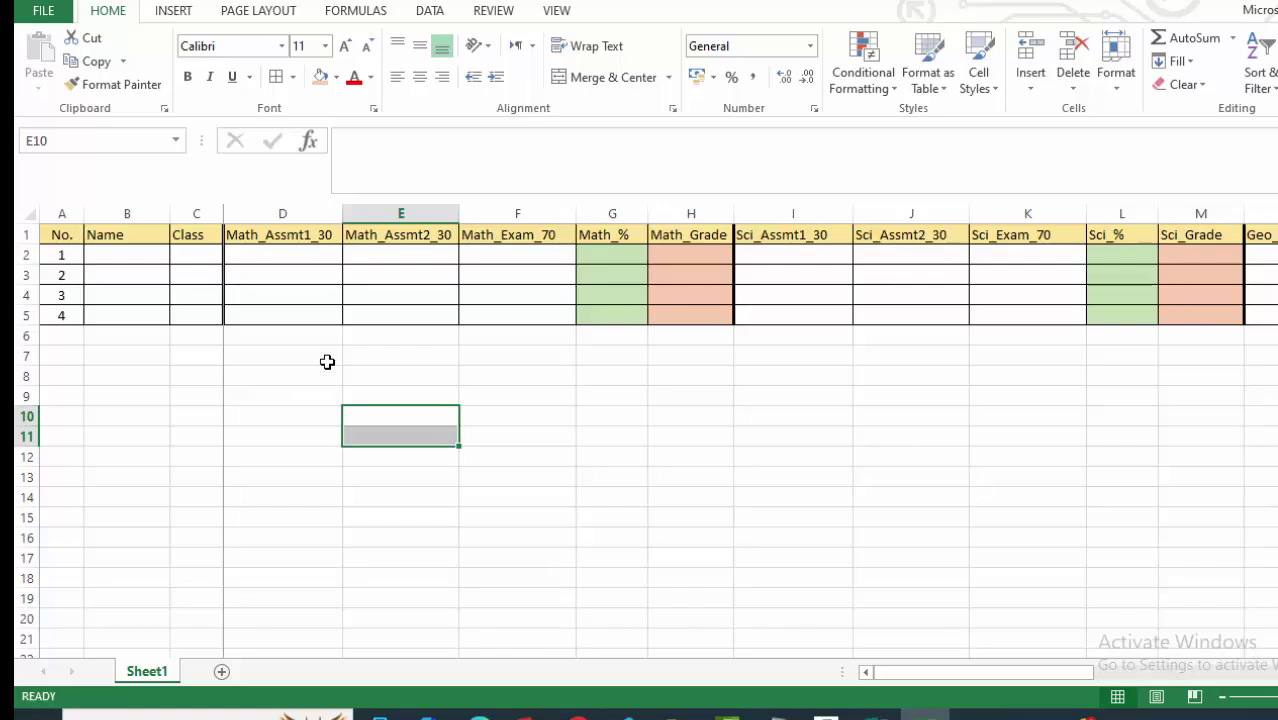
{"action": "left_click", "coordinate": [120, 254]}
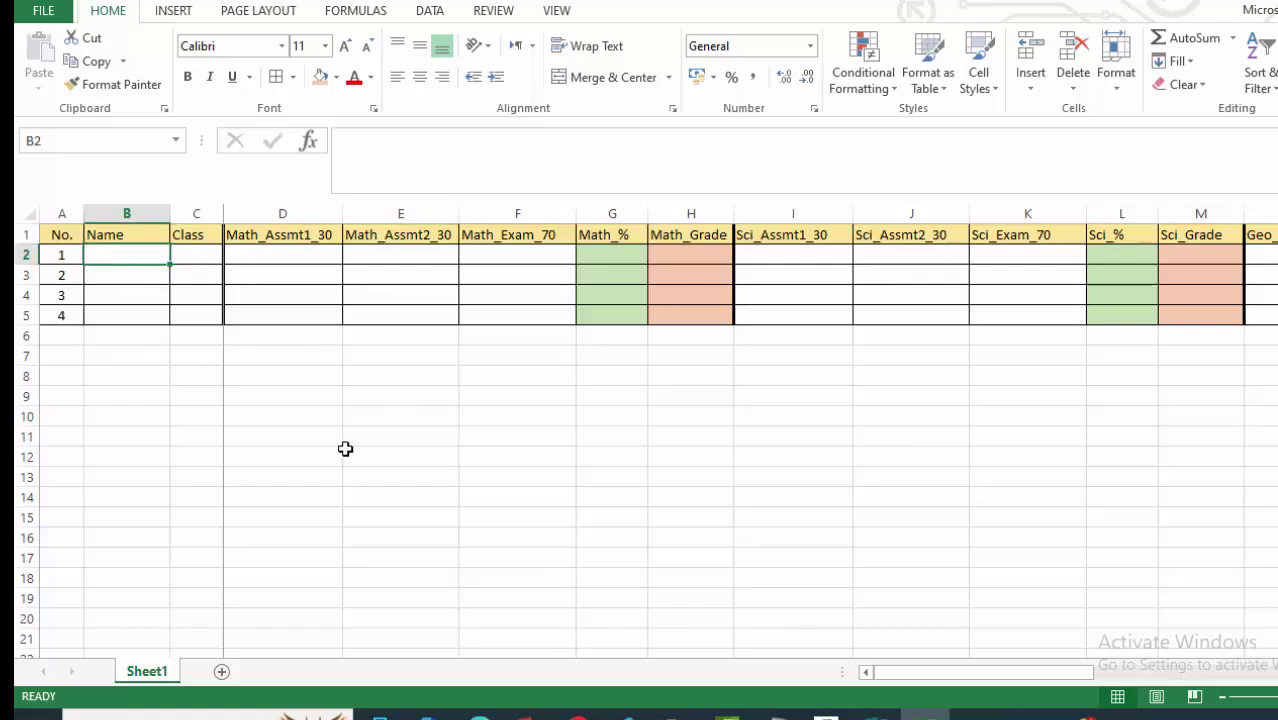
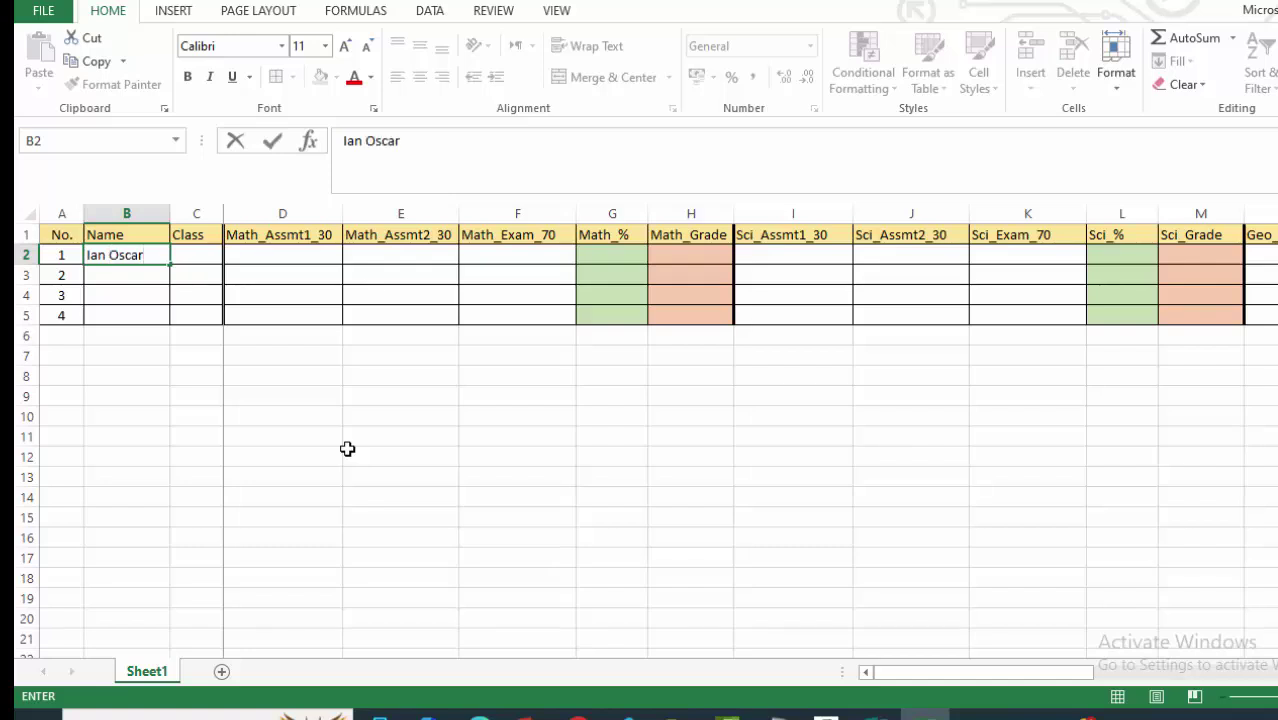
{"action": "left_click", "coordinate": [471, 468]}
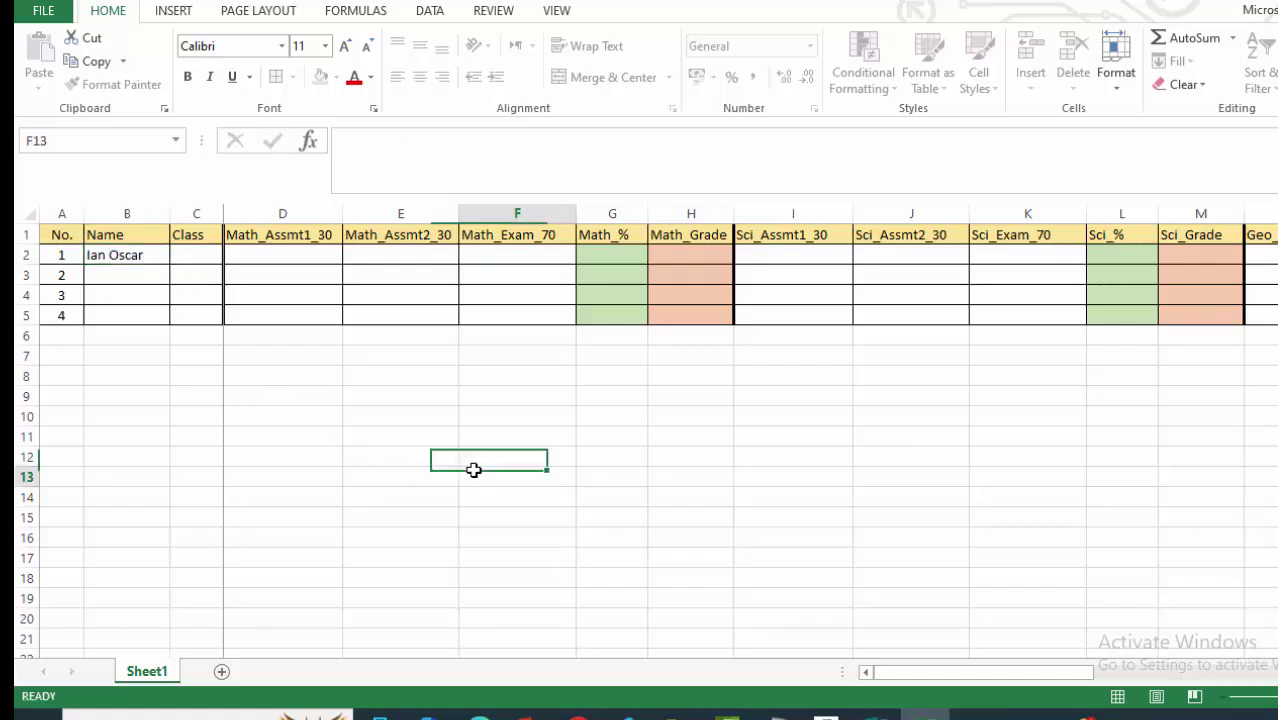
{"action": "left_click", "coordinate": [186, 250]}
{"action": "type", "text": "7"}
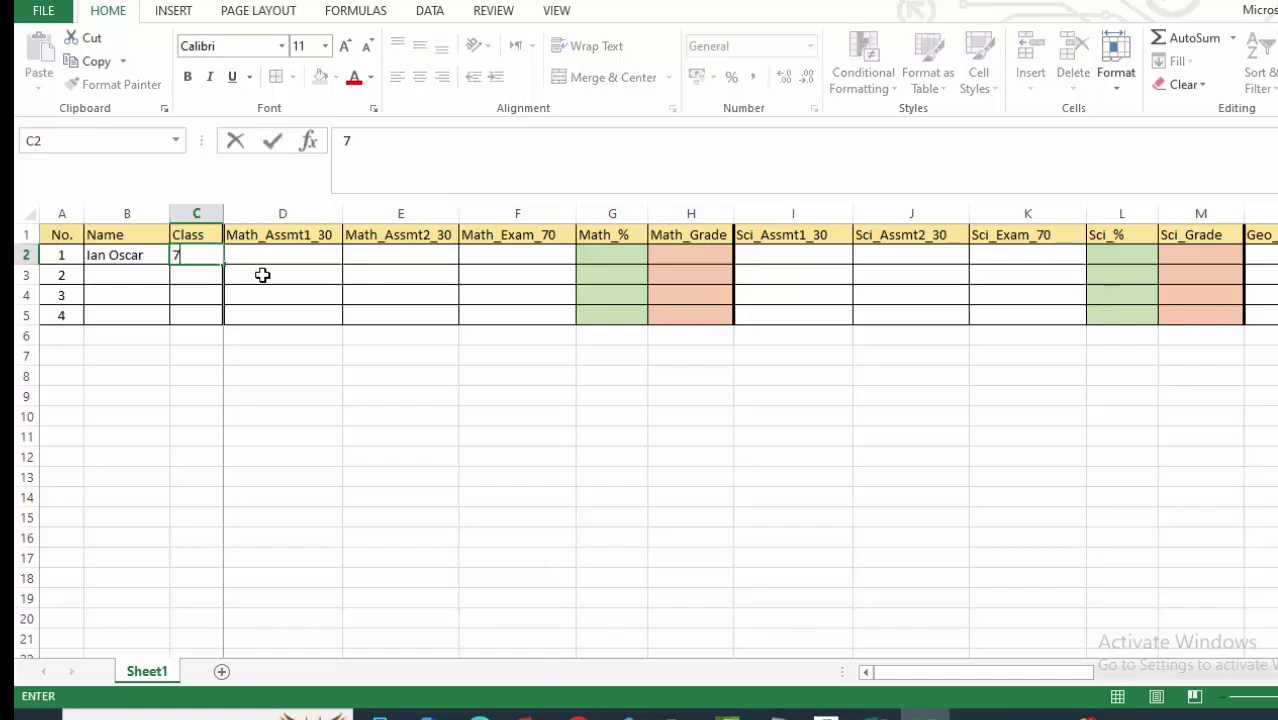
{"action": "left_click", "coordinate": [288, 352]}
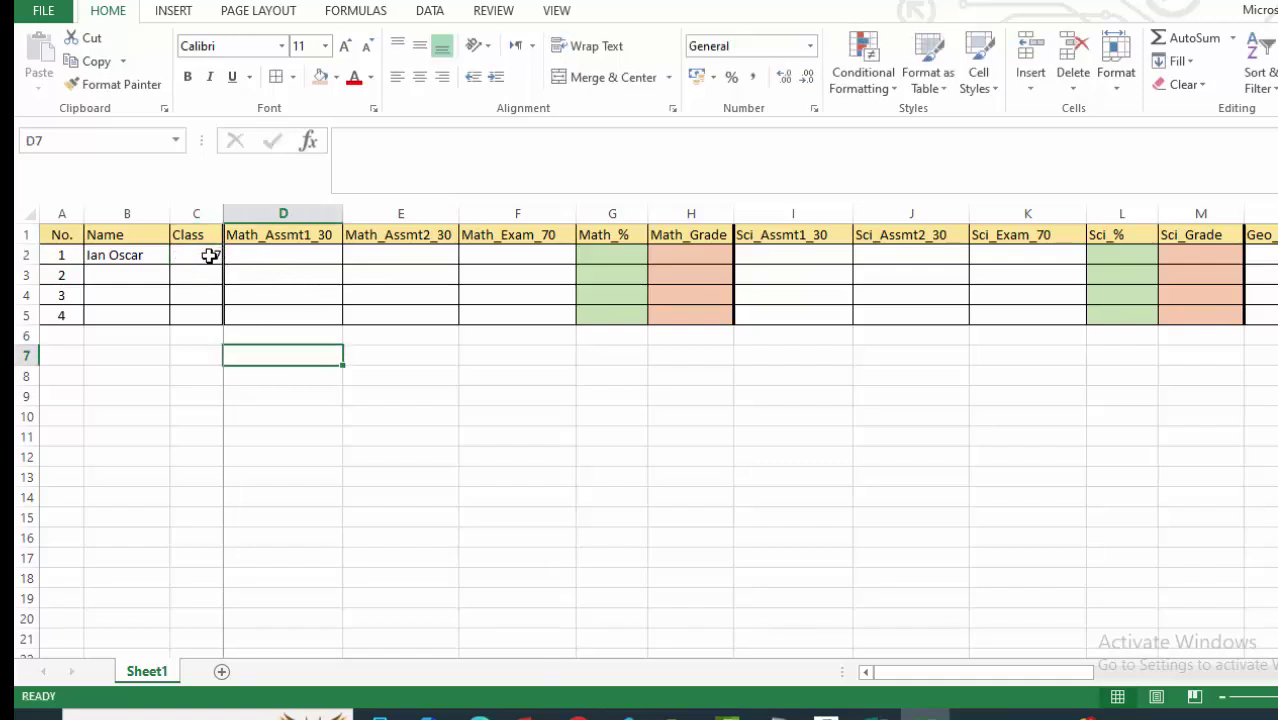
{"action": "left_click_drag", "start_coordinate": [191, 237], "coordinate": [203, 311]}
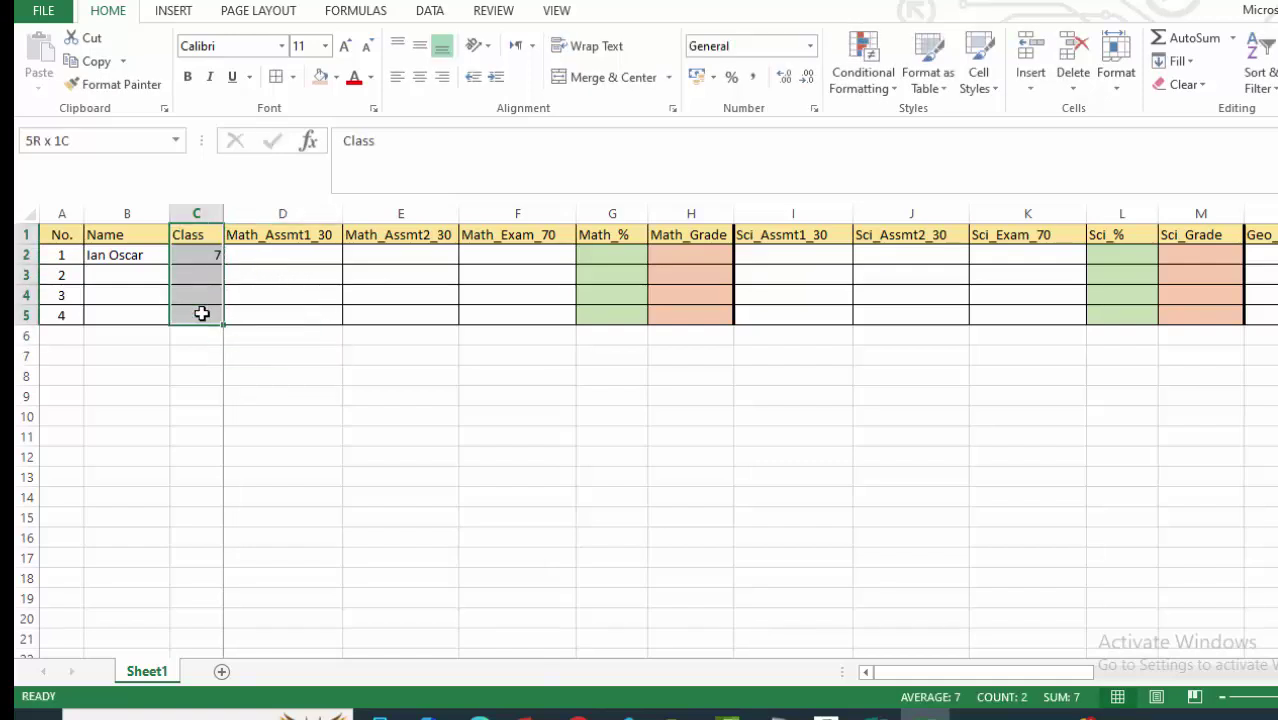
{"action": "left_click", "coordinate": [420, 76]}
{"action": "left_click", "coordinate": [420, 414]}
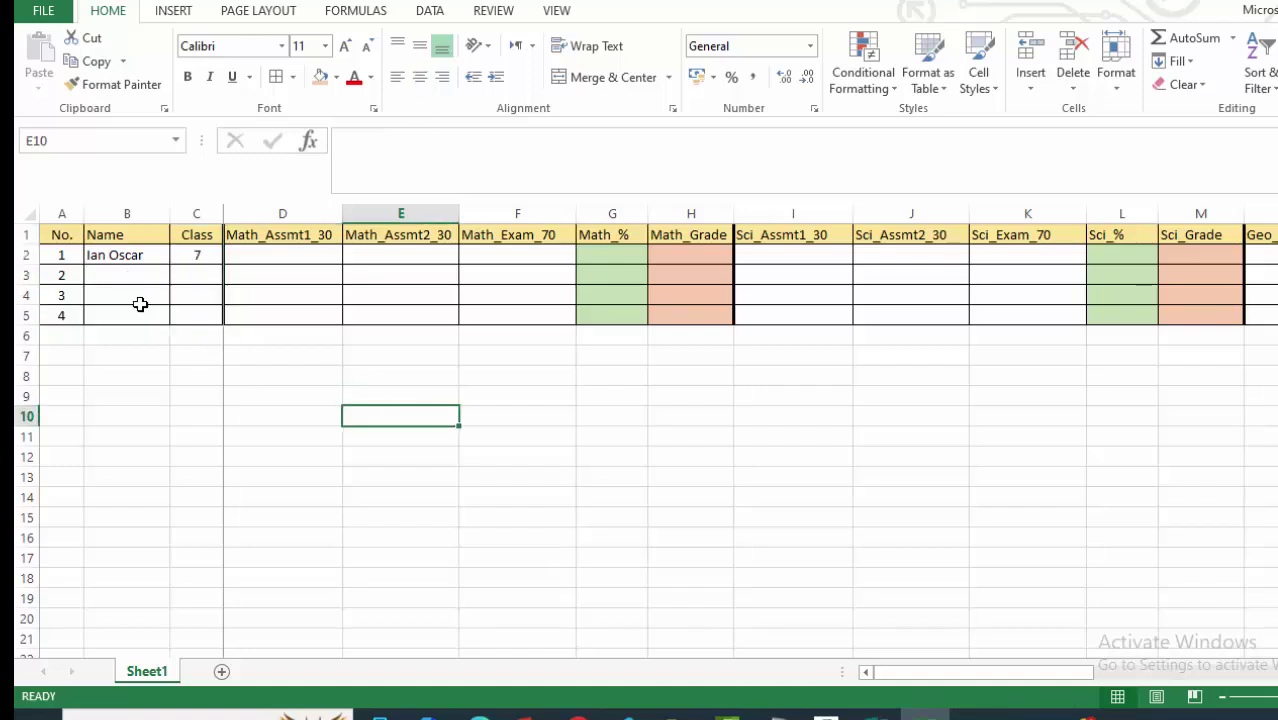
Enter the second and third students' names in B3 and B4, each with class 7.
{"action": "left_click", "coordinate": [116, 277]}
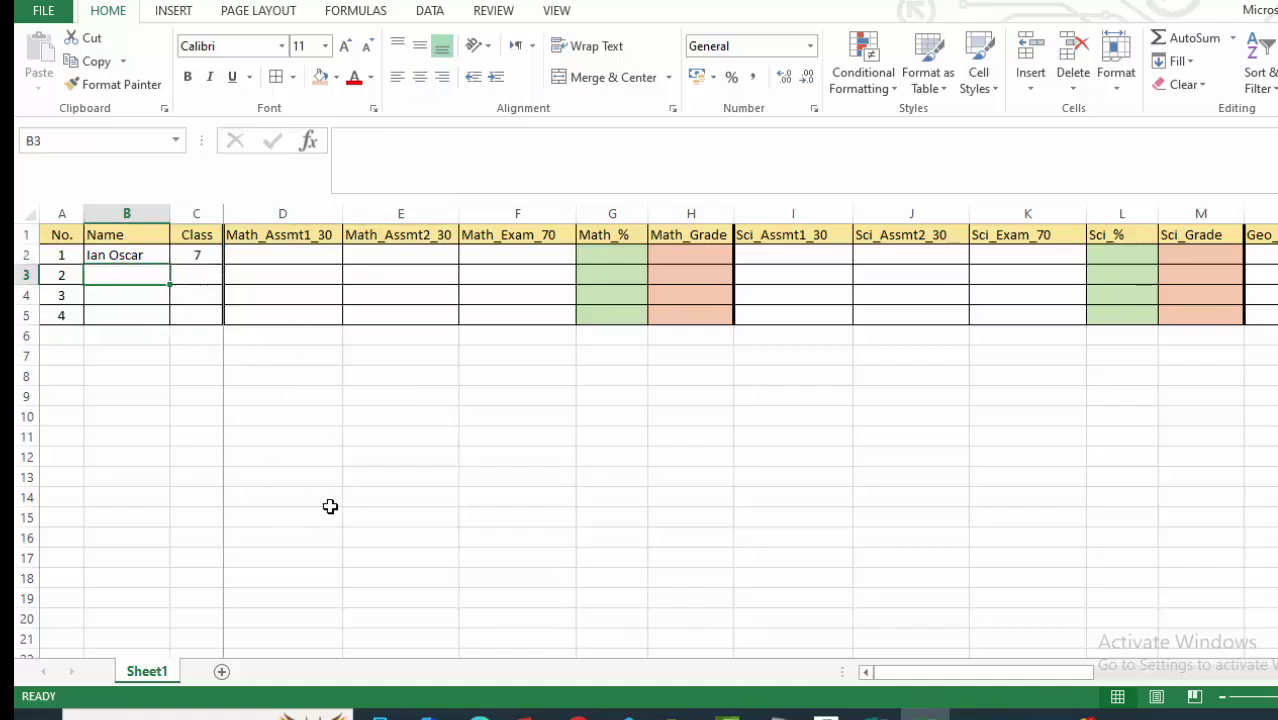
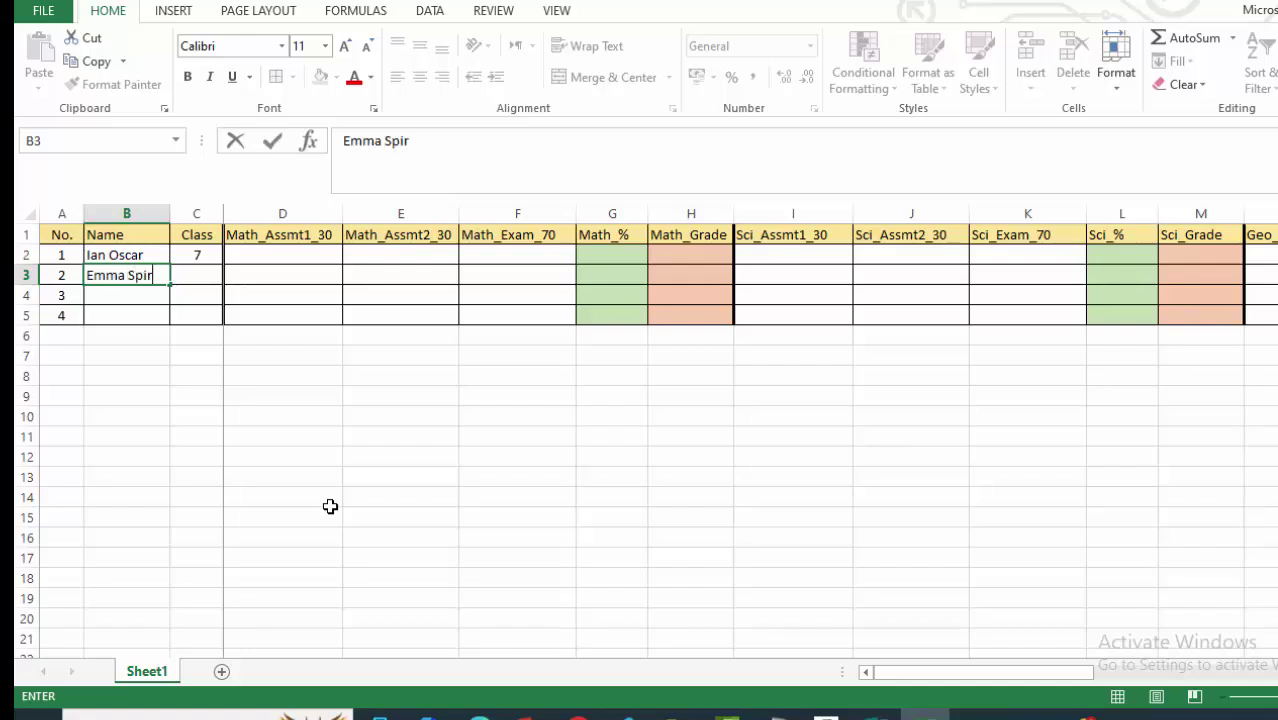
{"action": "left_click", "coordinate": [417, 518]}
{"action": "left_click", "coordinate": [211, 280]}
{"action": "type", "text": "7"}
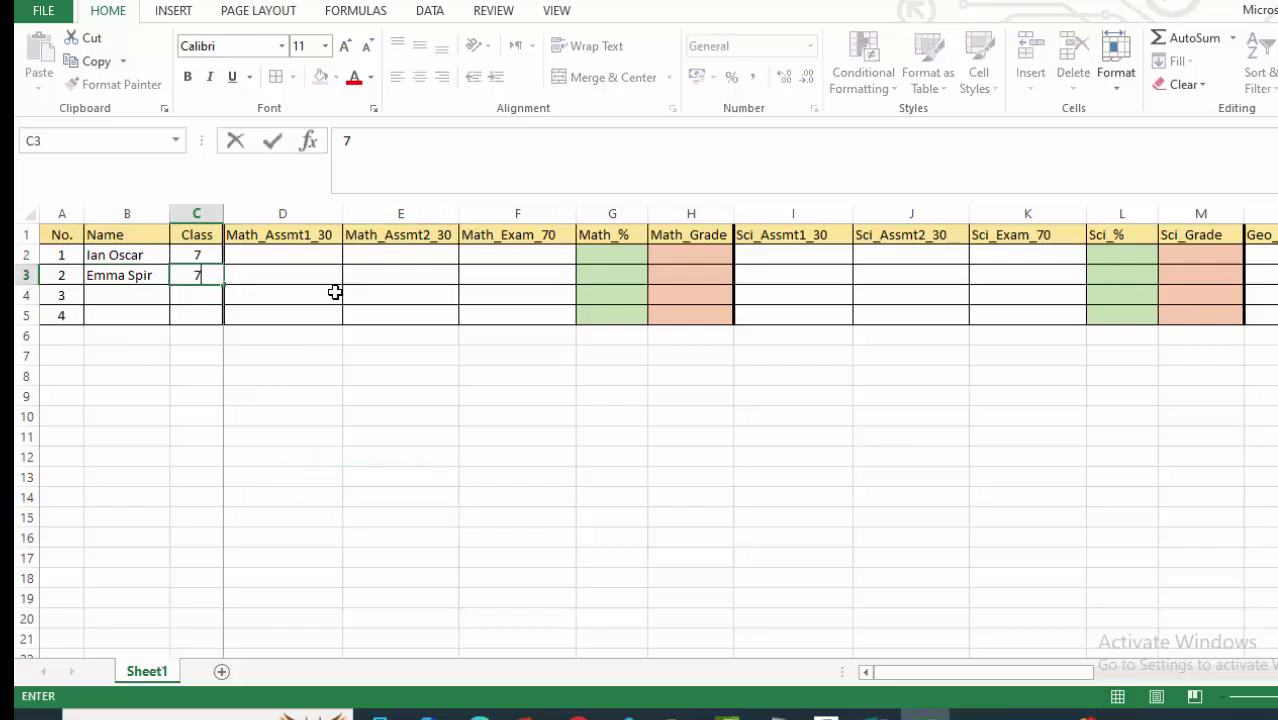
{"action": "left_click", "coordinate": [328, 372]}
{"action": "left_click", "coordinate": [117, 292]}
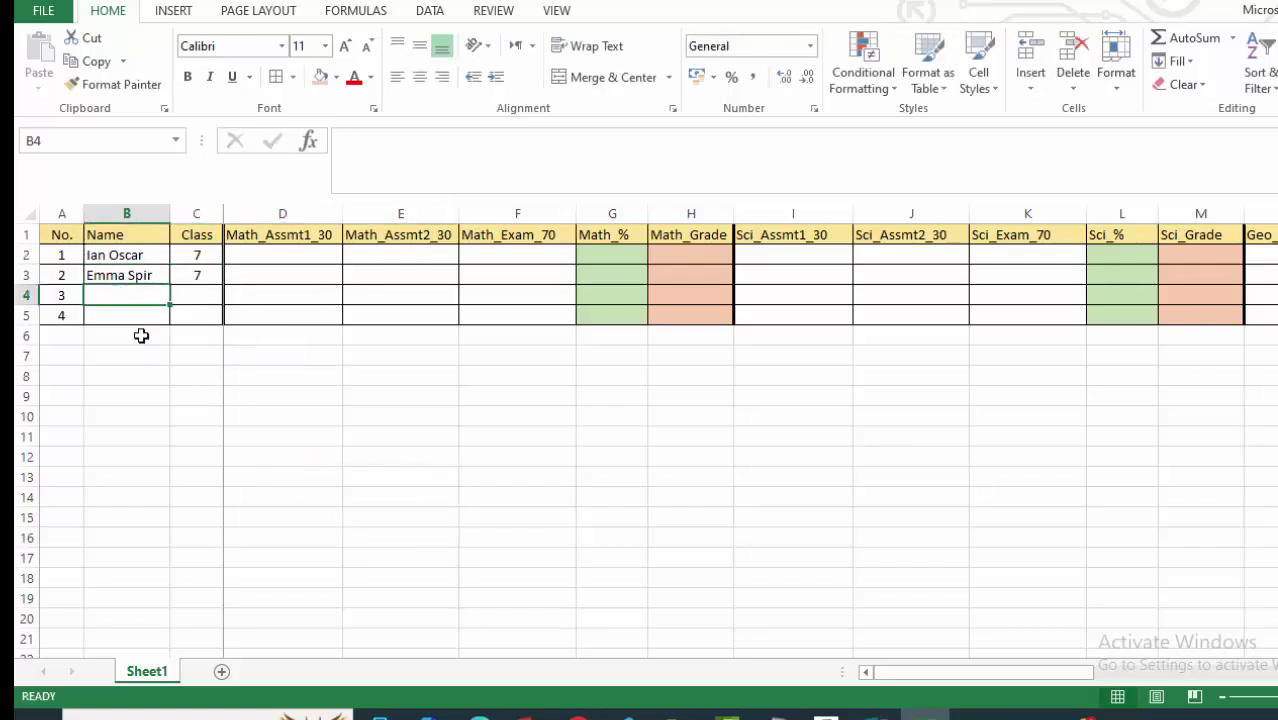
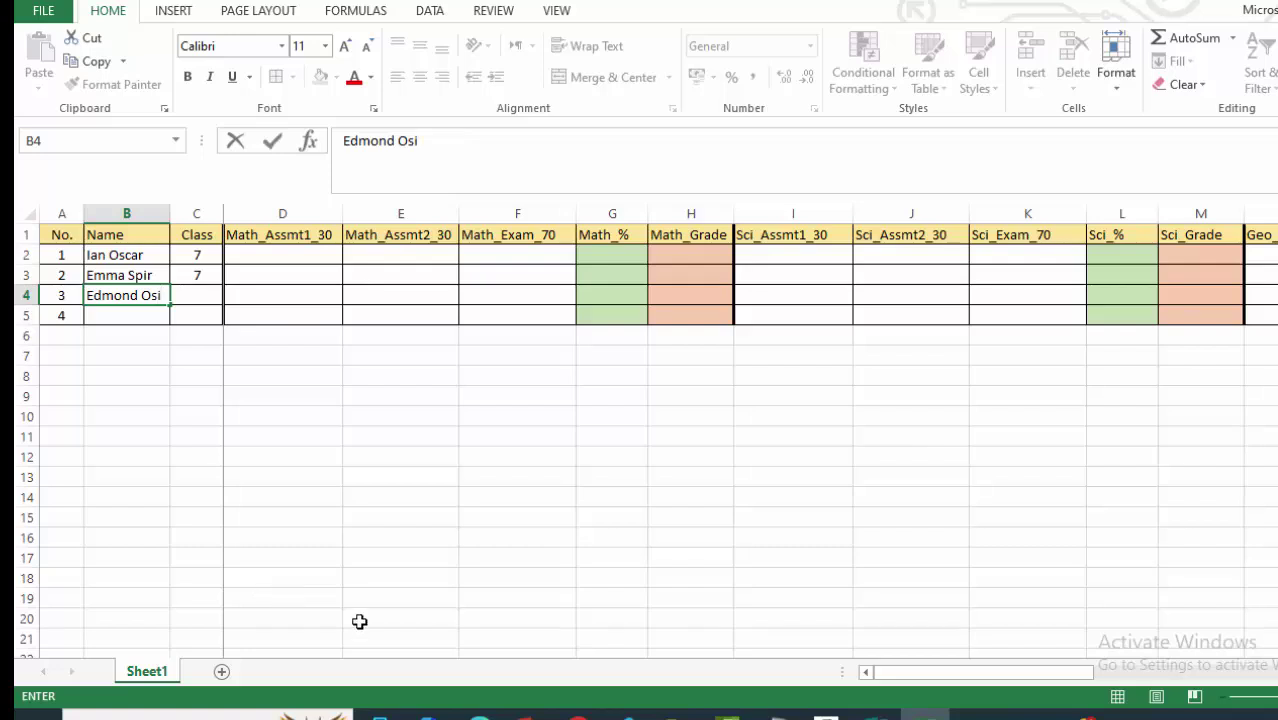
{"action": "left_click", "coordinate": [340, 497]}
{"action": "left_click", "coordinate": [197, 296]}
{"action": "type", "text": "7"}
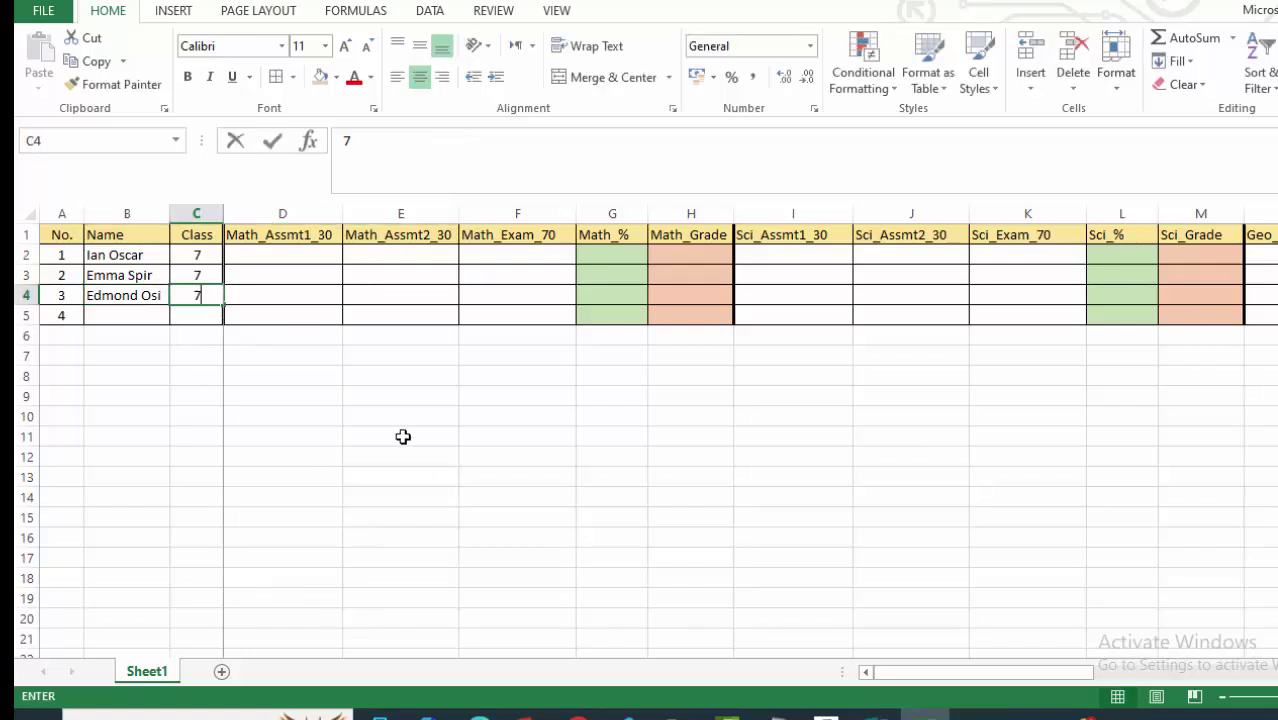
{"action": "left_click", "coordinate": [297, 400]}
Enter the fourth student's name in B5 with class 7.
{"action": "left_click", "coordinate": [122, 315]}
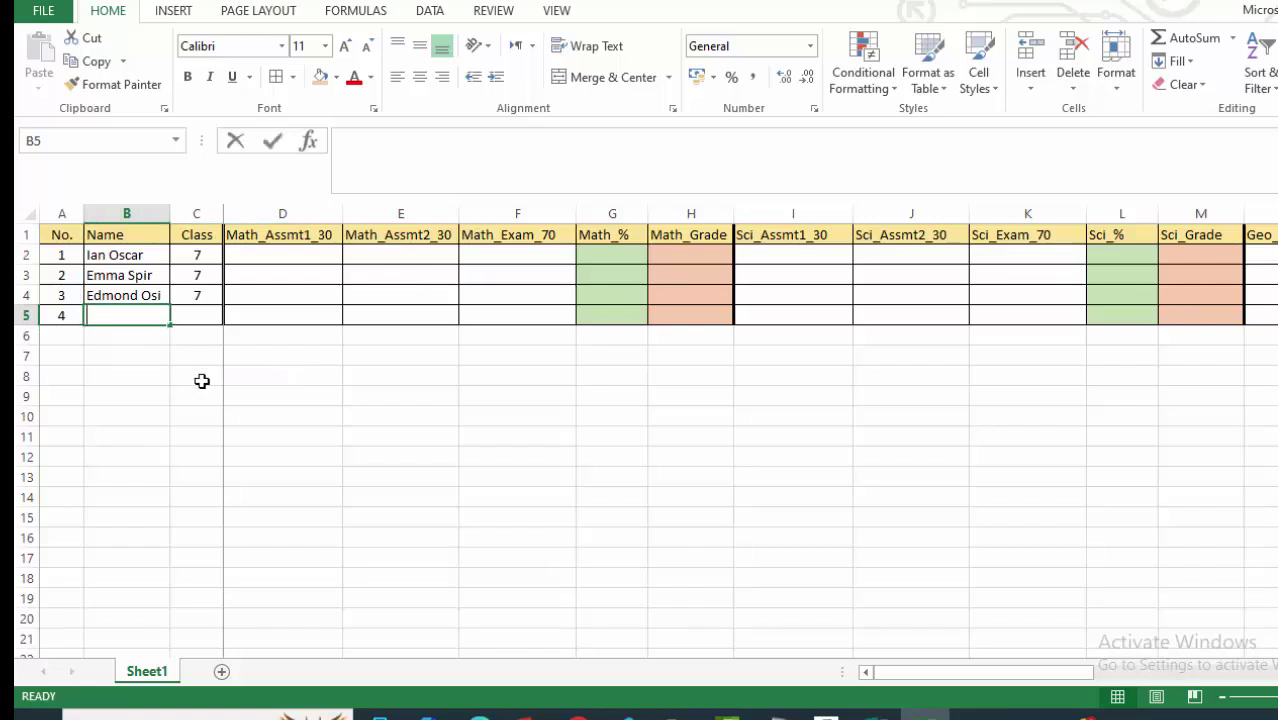
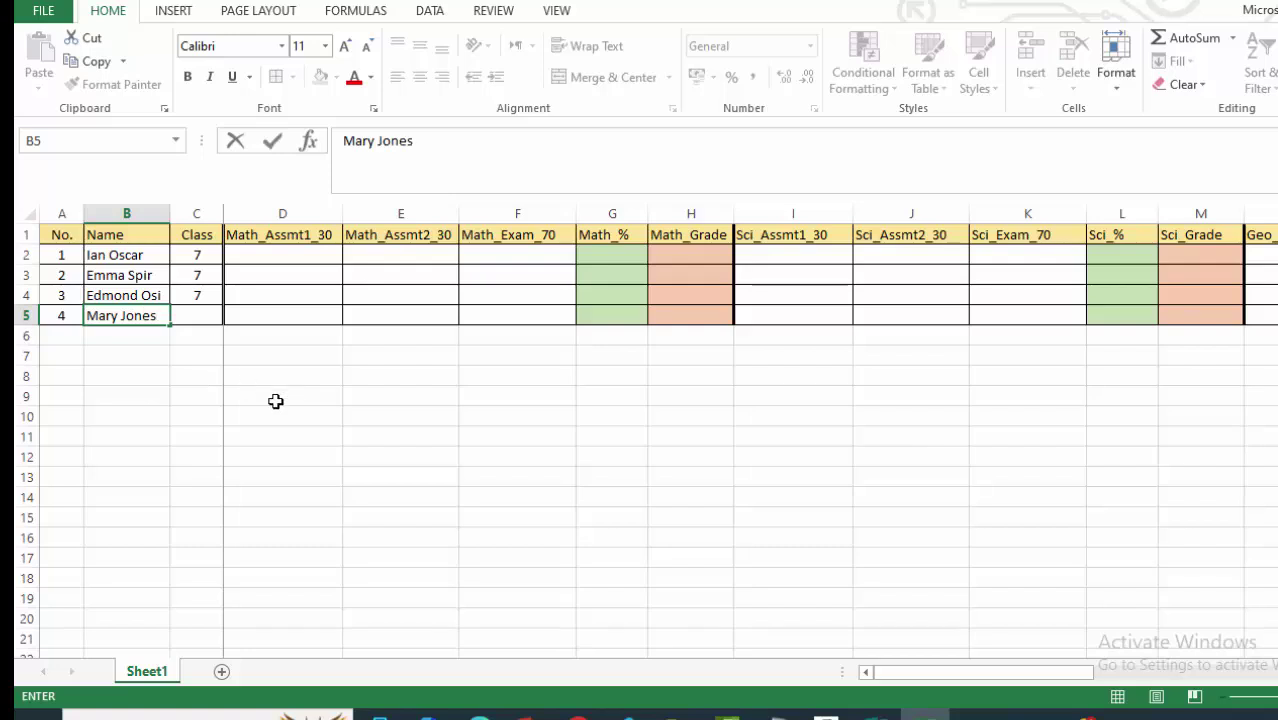
{"action": "left_click", "coordinate": [276, 401]}
{"action": "left_click", "coordinate": [205, 314]}
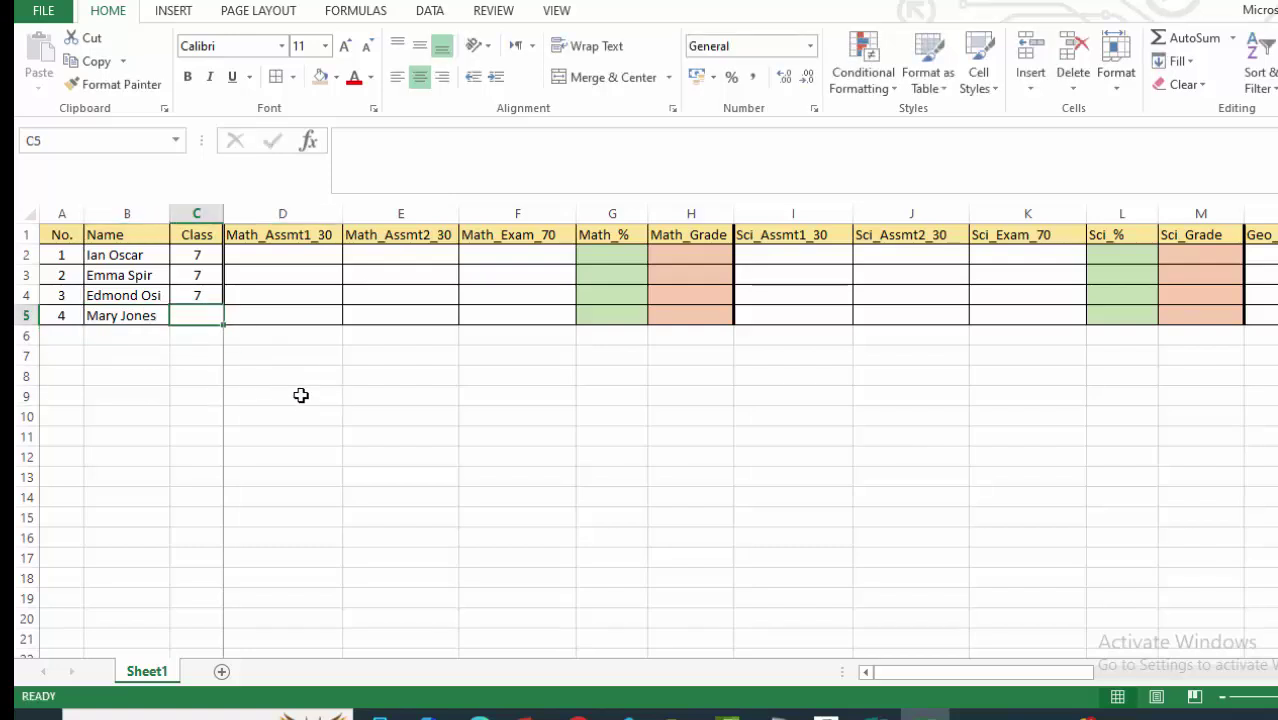
{"action": "type", "text": "7"}
{"action": "left_click", "coordinate": [495, 454]}
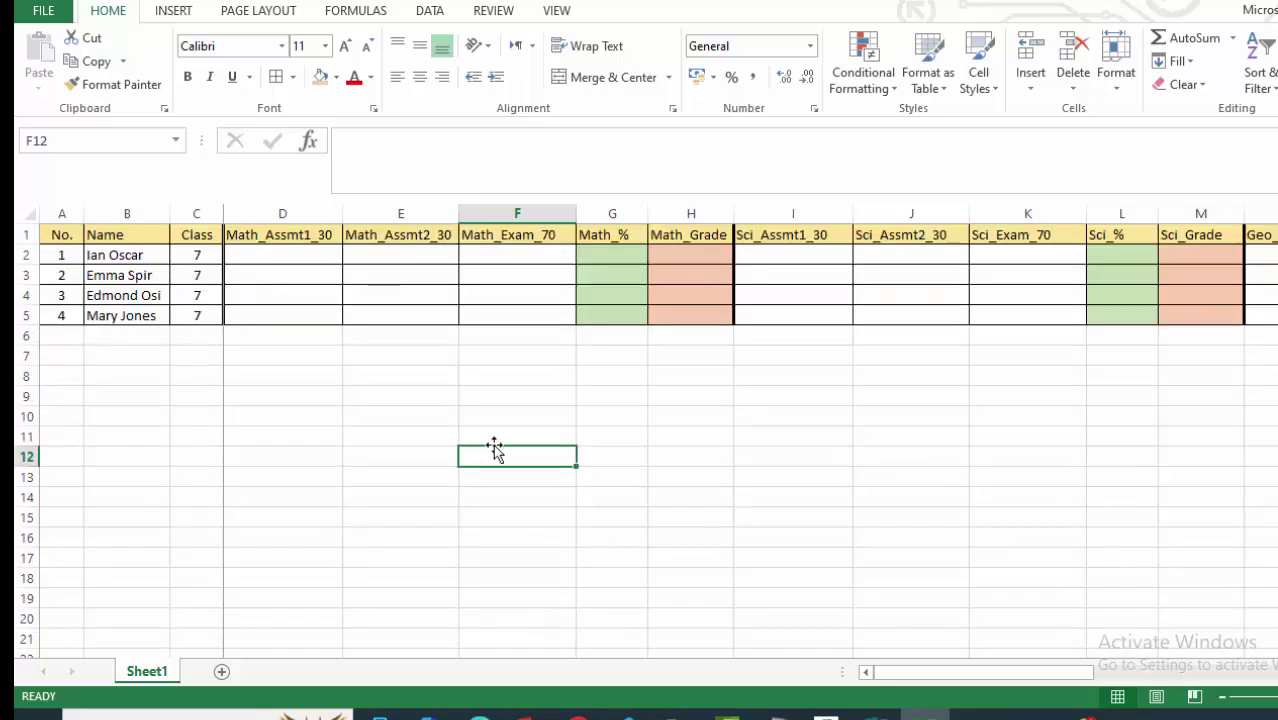
Enter the first Math assessment mark in D2, correcting it to 24.
{"action": "left_click", "coordinate": [311, 401]}
{"action": "left_click", "coordinate": [318, 256]}
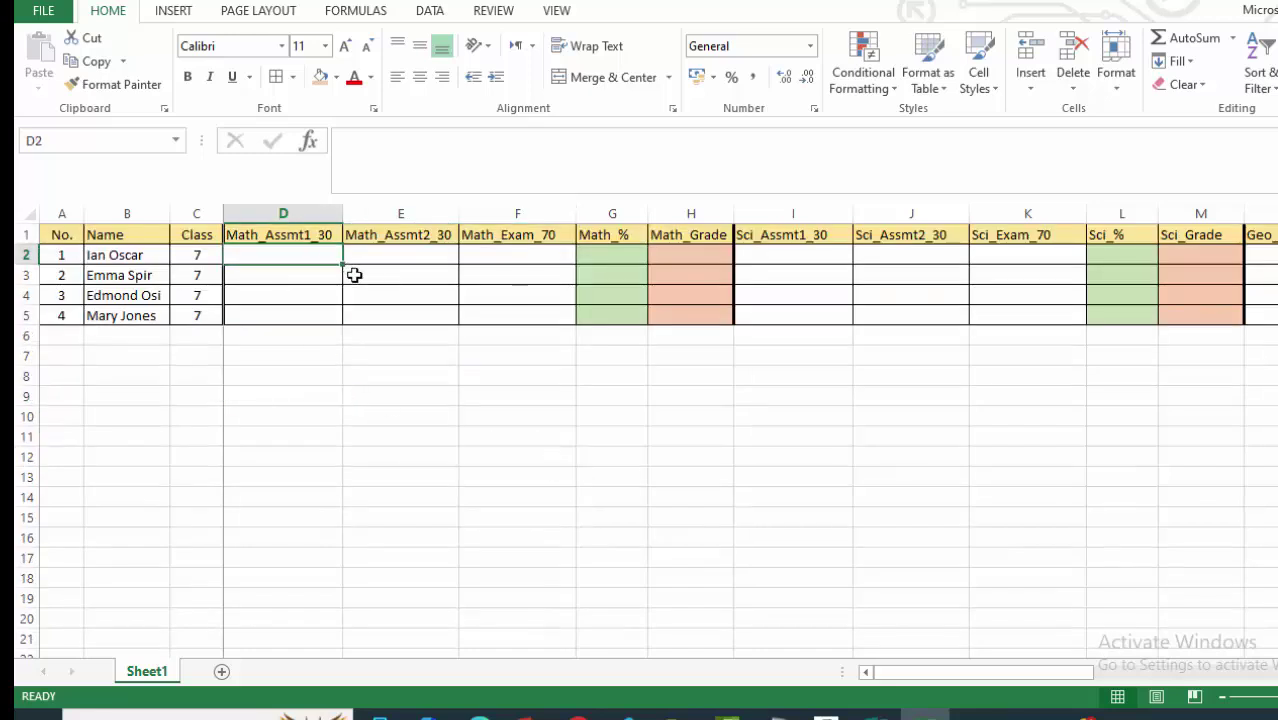
{"action": "type", "text": "75"}
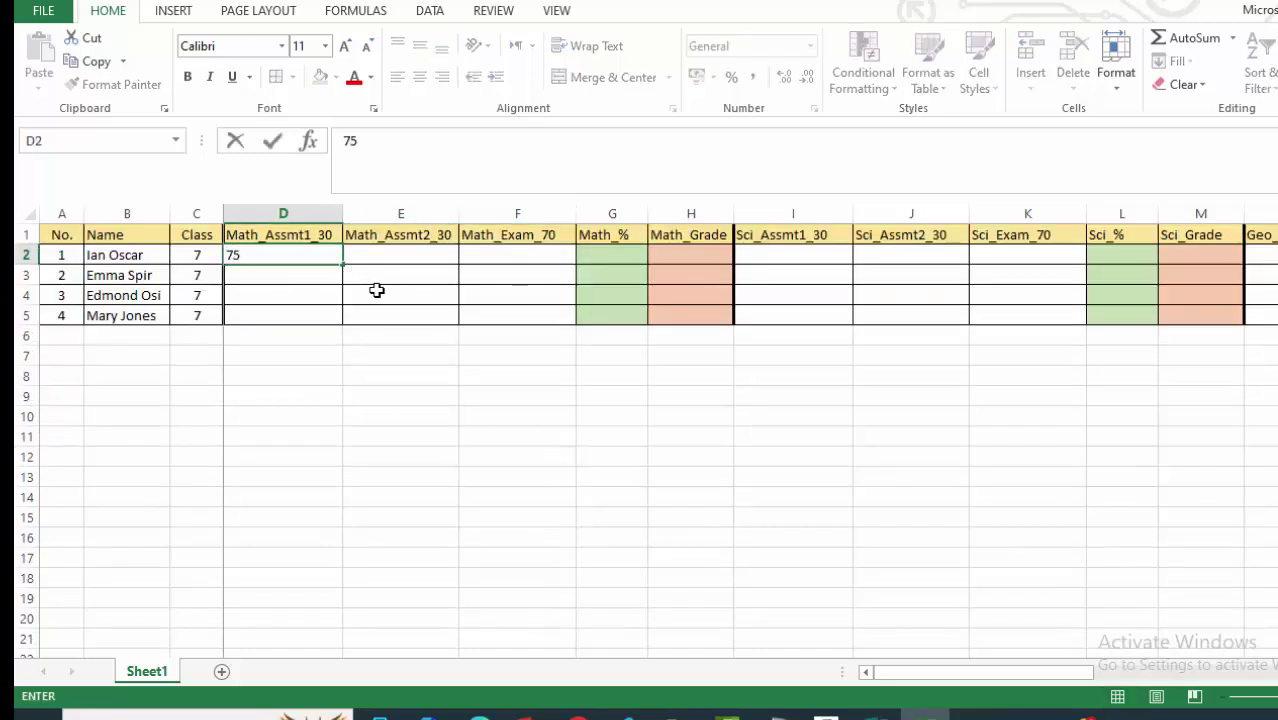
{"action": "key", "text": "BackSpace"}
{"action": "key", "text": "BackSpace"}
{"action": "type", "text": "34"}
{"action": "left_click", "coordinate": [503, 431]}
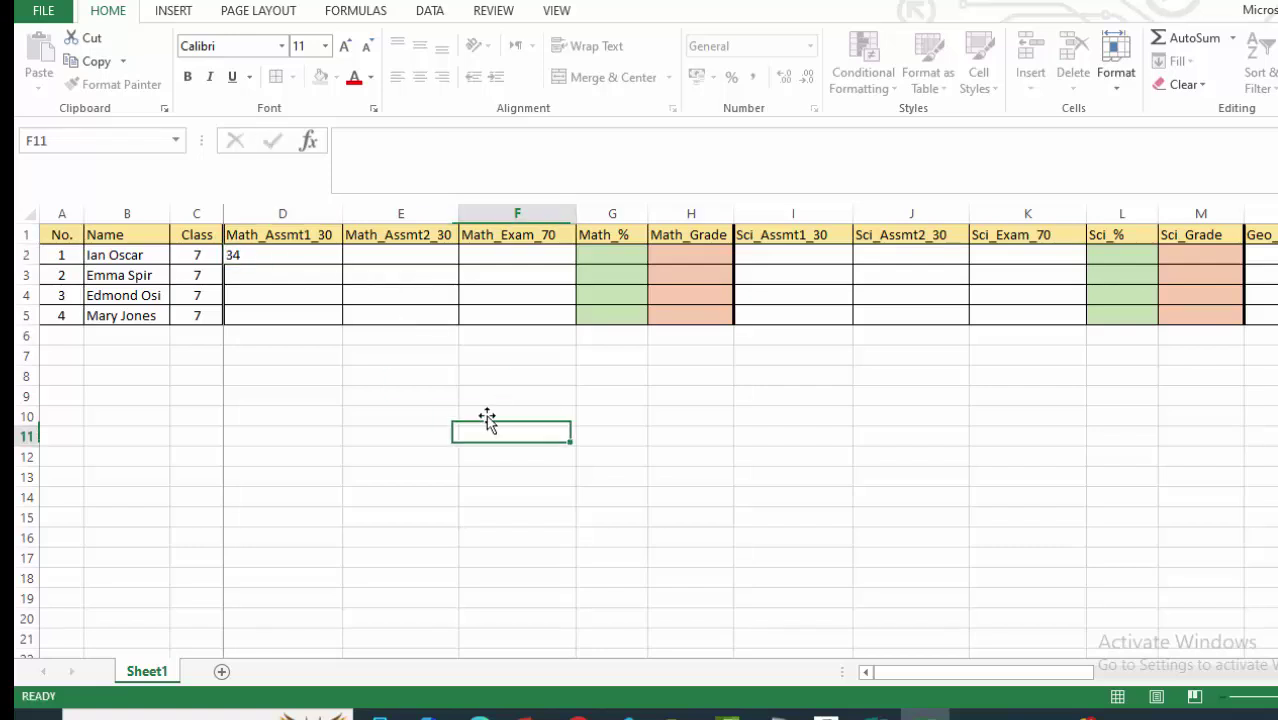
{"action": "left_click", "coordinate": [397, 254]}
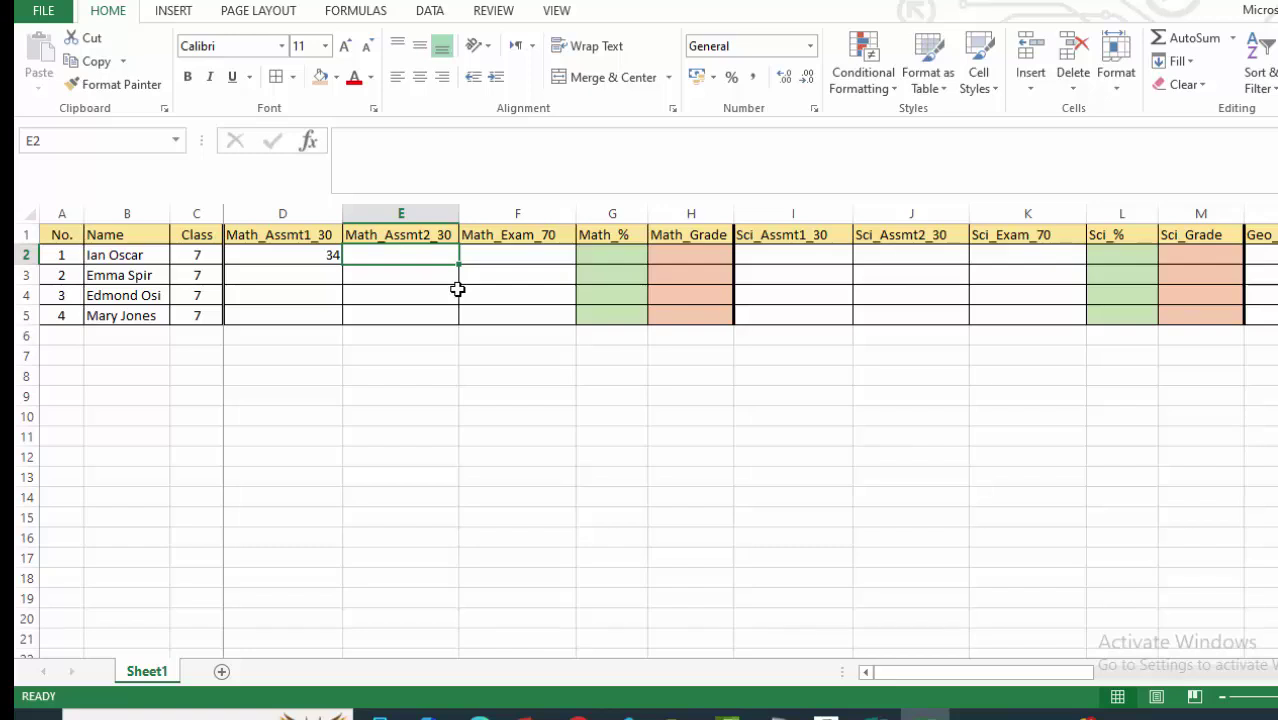
{"action": "left_click", "coordinate": [325, 256]}
{"action": "type", "text": "24"}
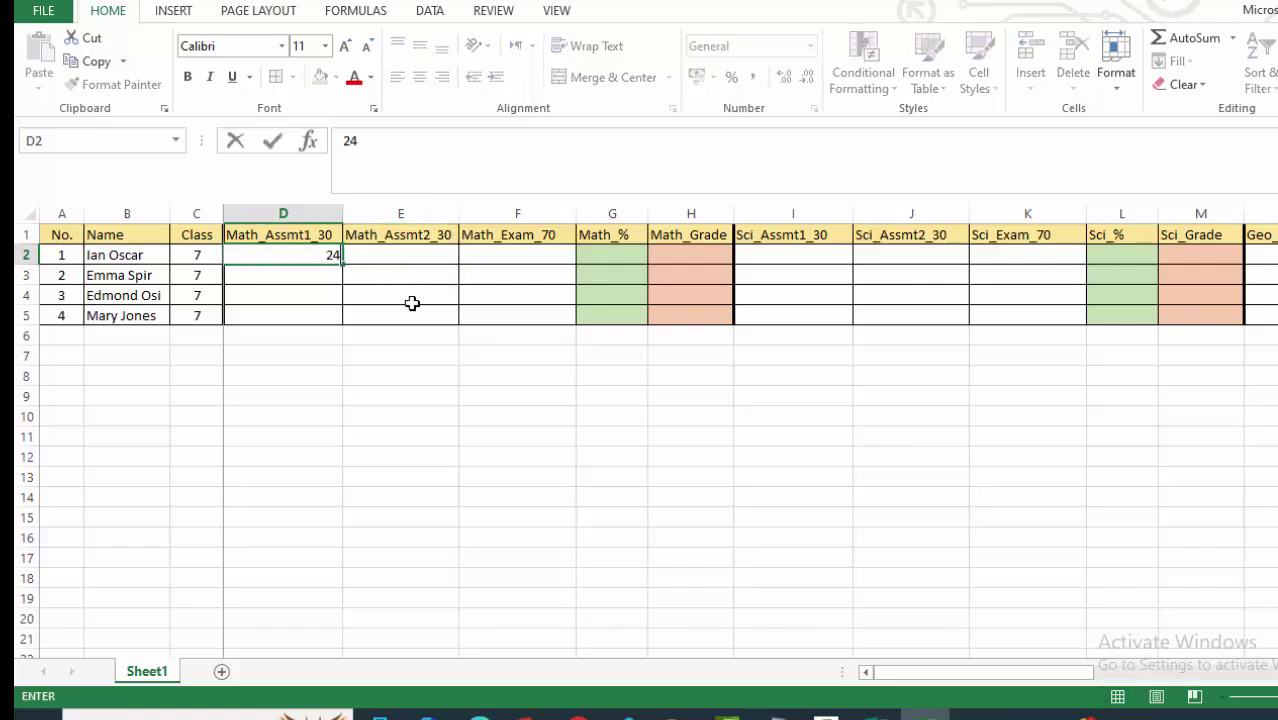
{"action": "left_click", "coordinate": [414, 374]}
Enter 18 in E2 and the exam mark 52 in F2.
{"action": "left_click", "coordinate": [404, 253]}
{"action": "type", "text": "1"}
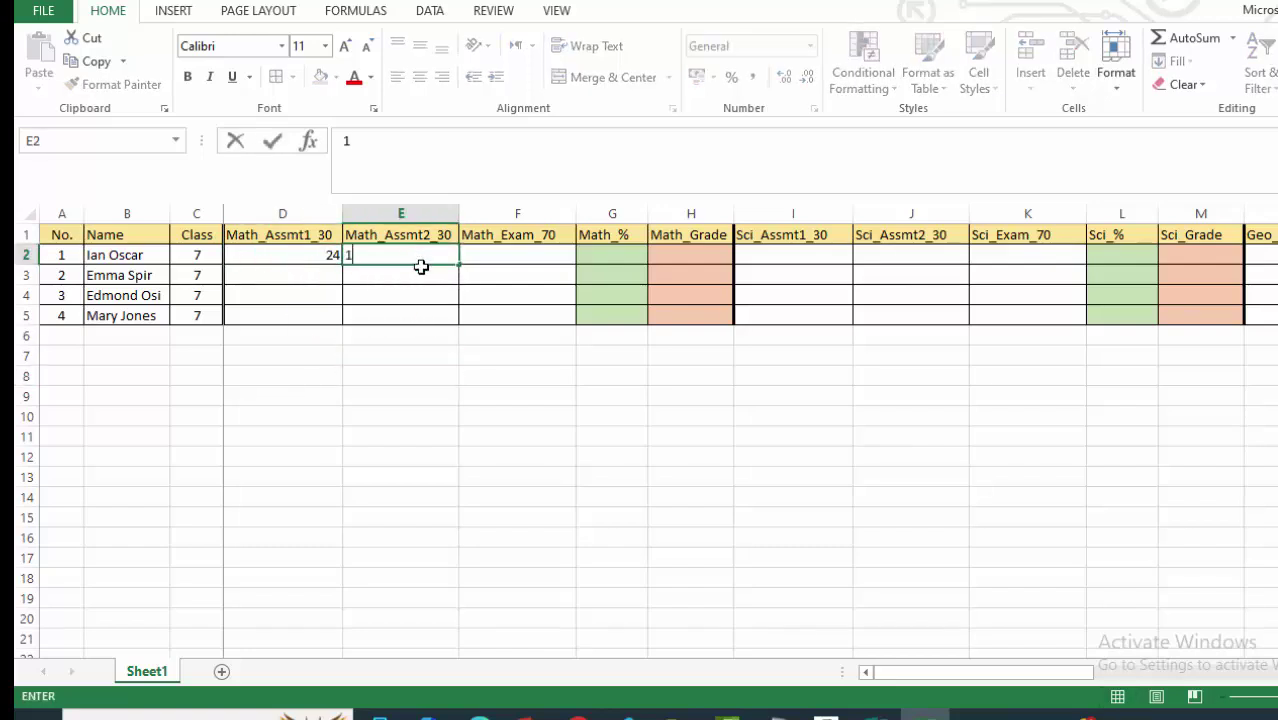
{"action": "type", "text": "8"}
{"action": "left_click", "coordinate": [443, 378]}
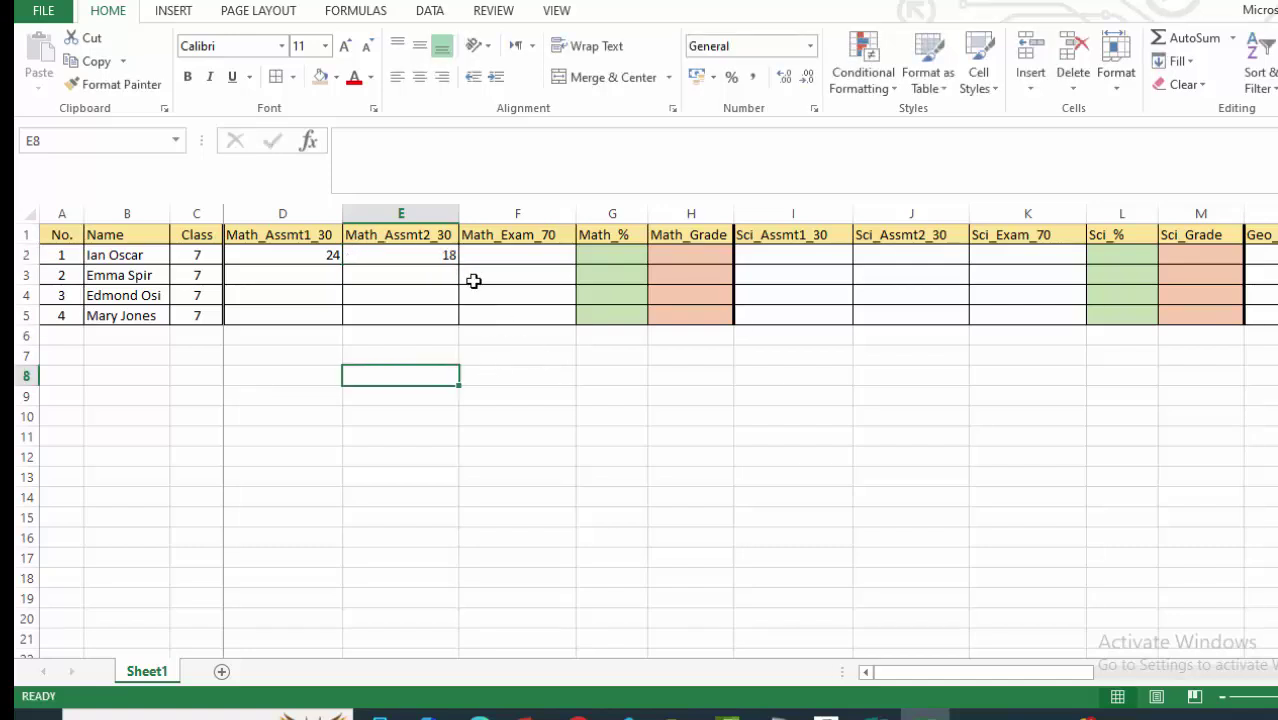
{"action": "left_click", "coordinate": [521, 255]}
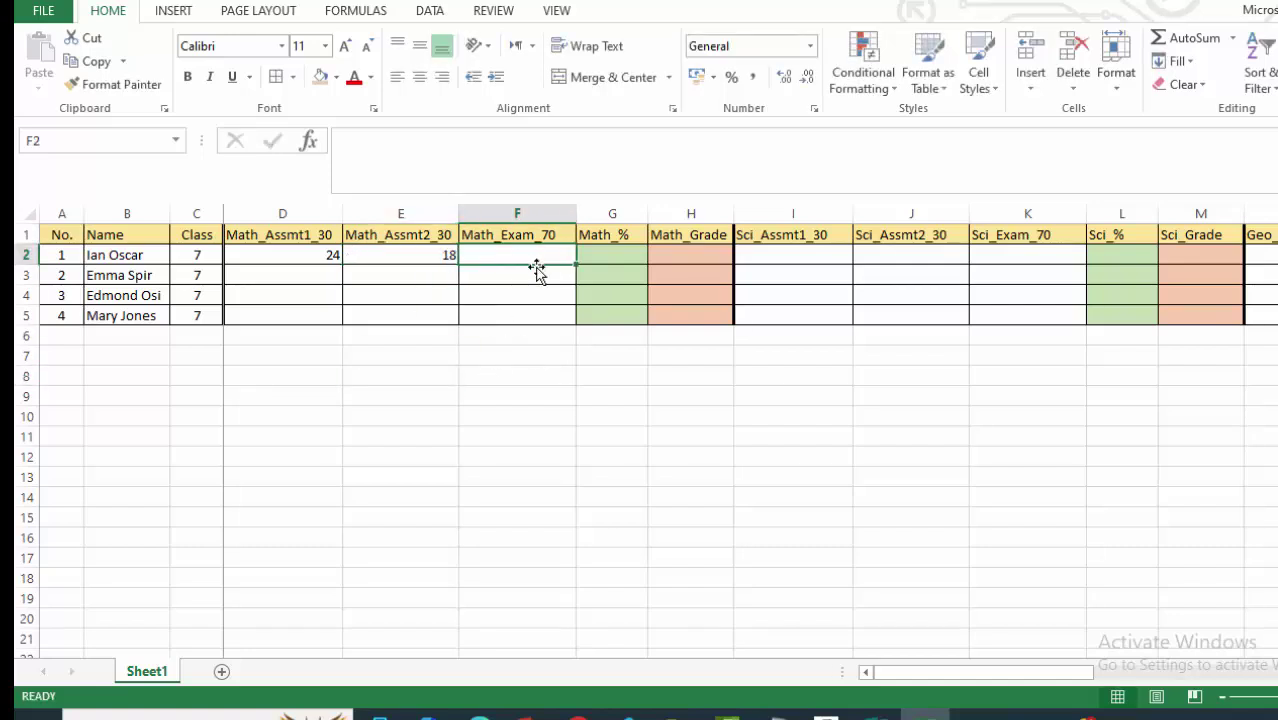
{"action": "type", "text": "52"}
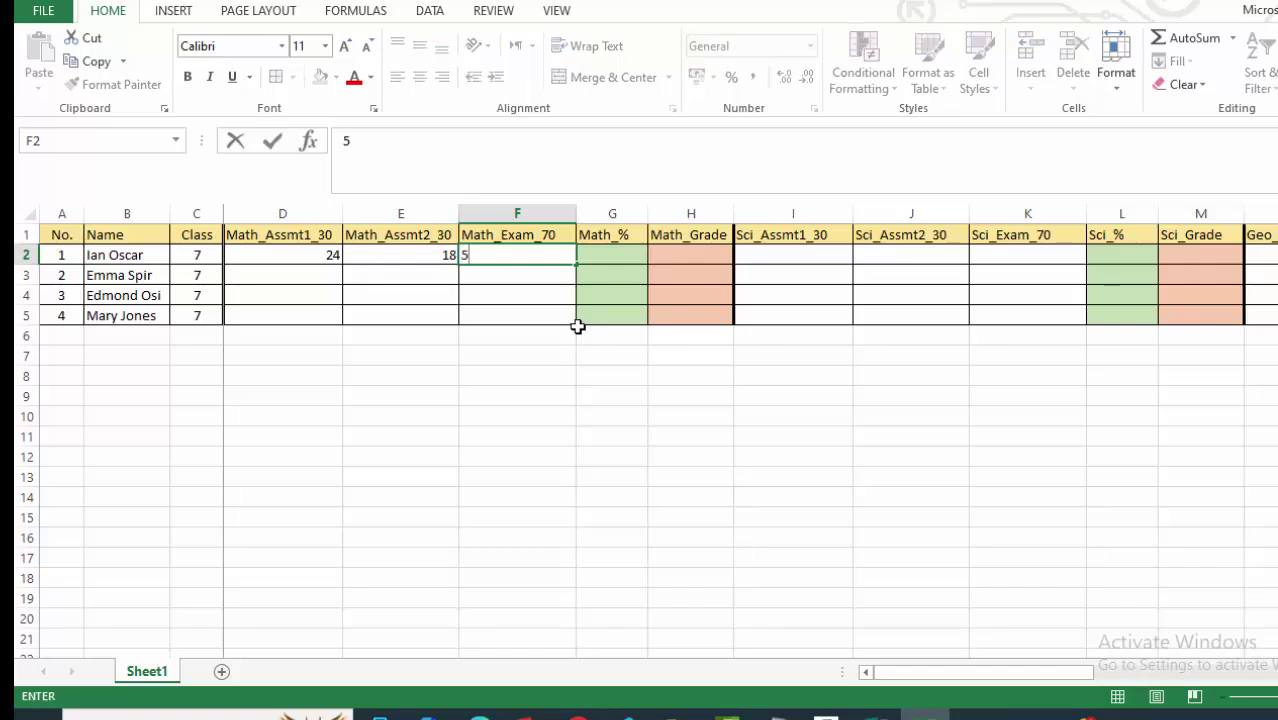
{"action": "left_click", "coordinate": [491, 414]}
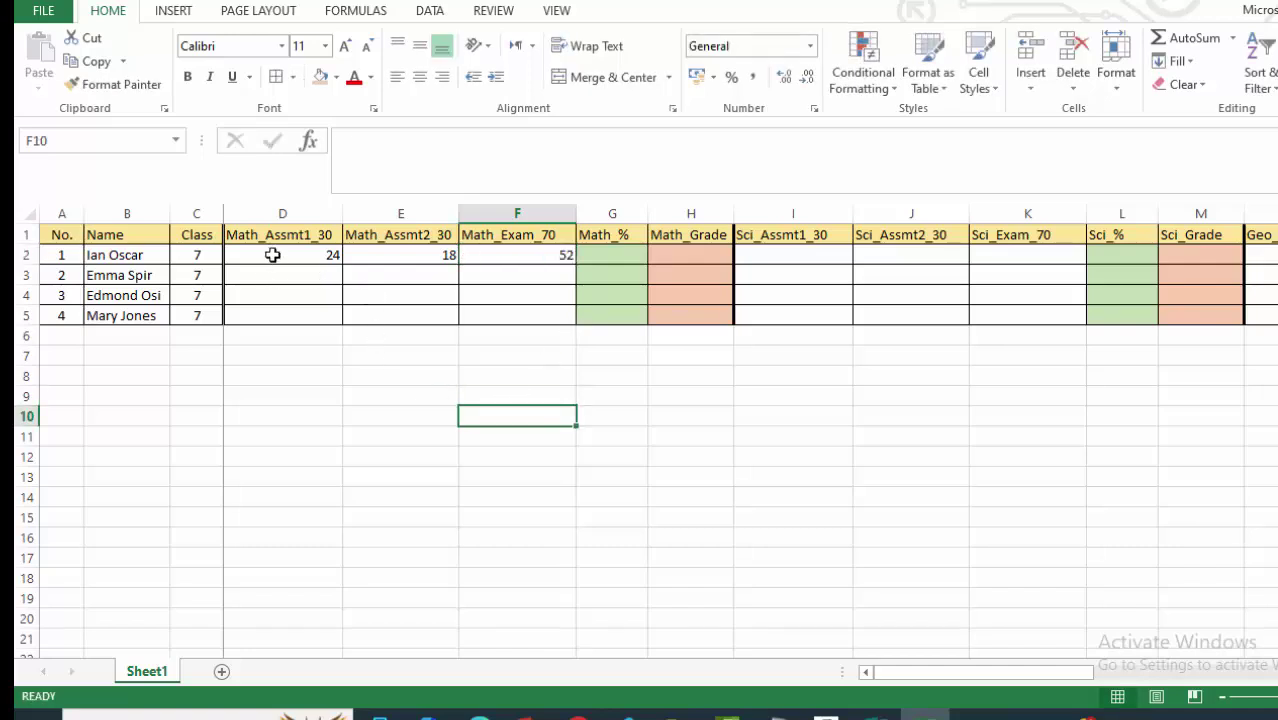
Centre-align the Math mark cells D2:F5.
{"action": "left_click_drag", "start_coordinate": [272, 255], "coordinate": [519, 314]}
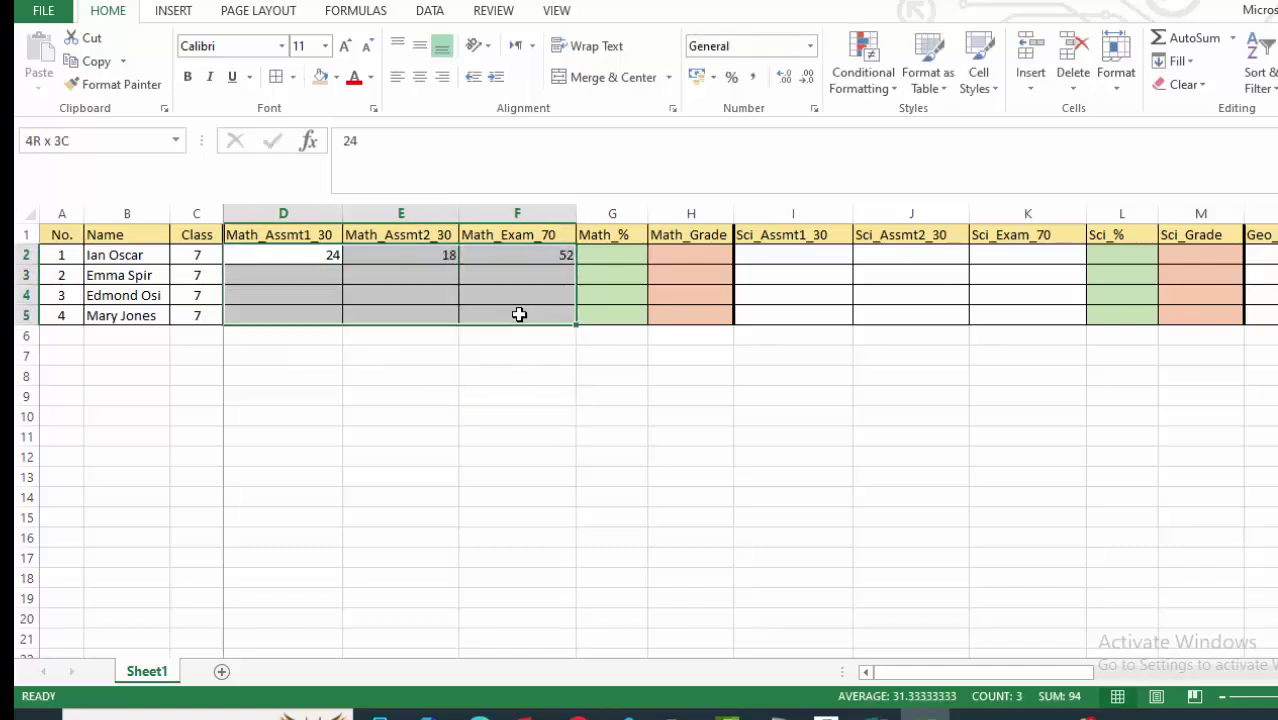
{"action": "left_click", "coordinate": [416, 80]}
{"action": "left_click", "coordinate": [357, 423]}
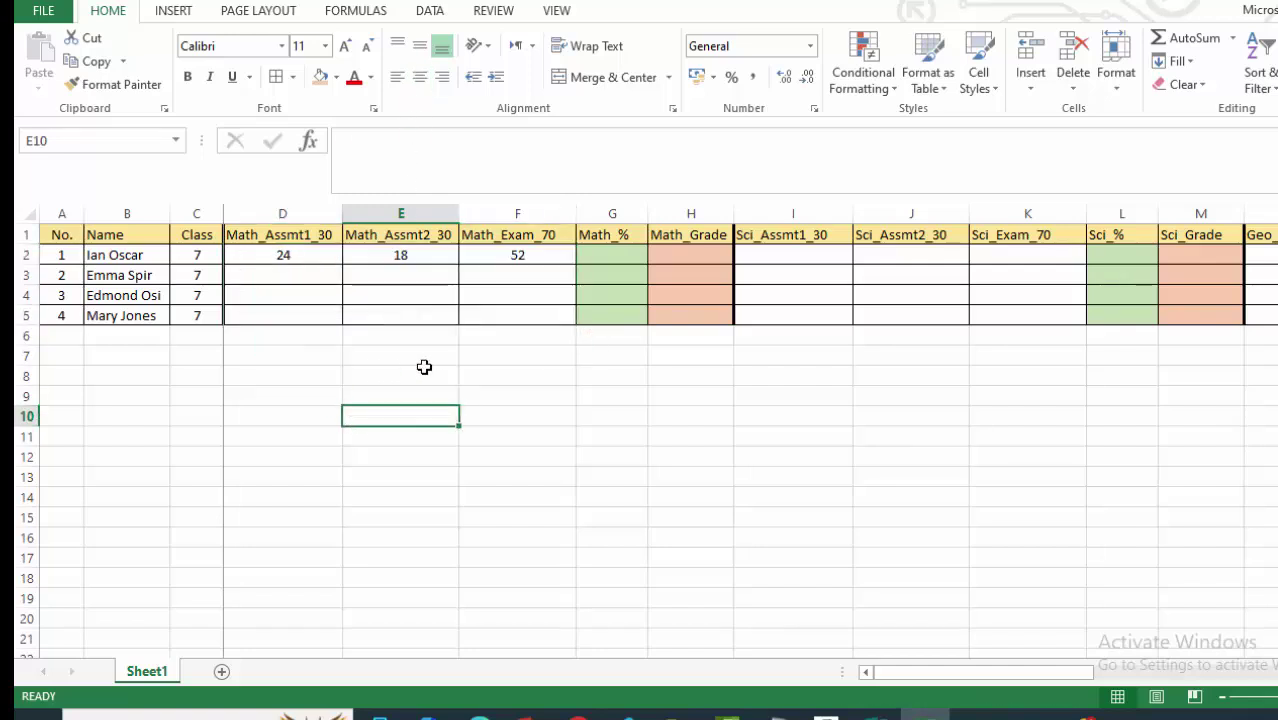
{"action": "left_click", "coordinate": [287, 273]}
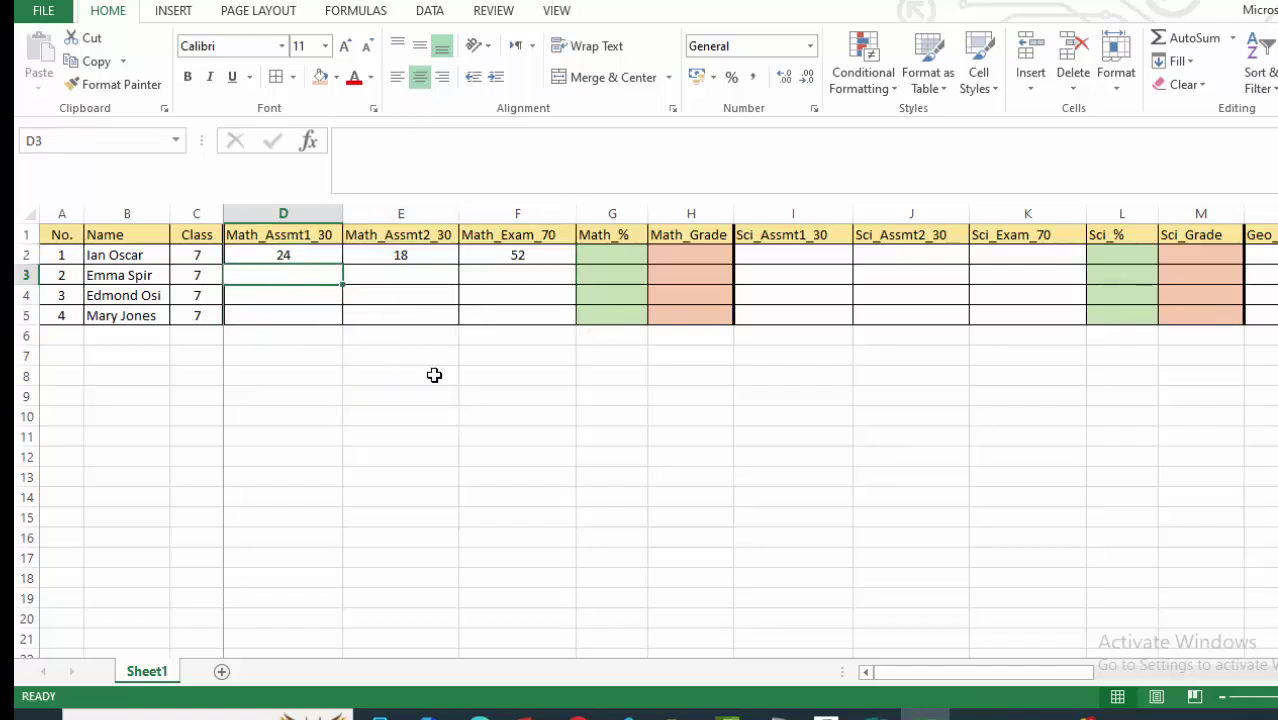
Enter the second student's Math marks 17, 18 and 43 in D3:F3.
{"action": "type", "text": "17"}
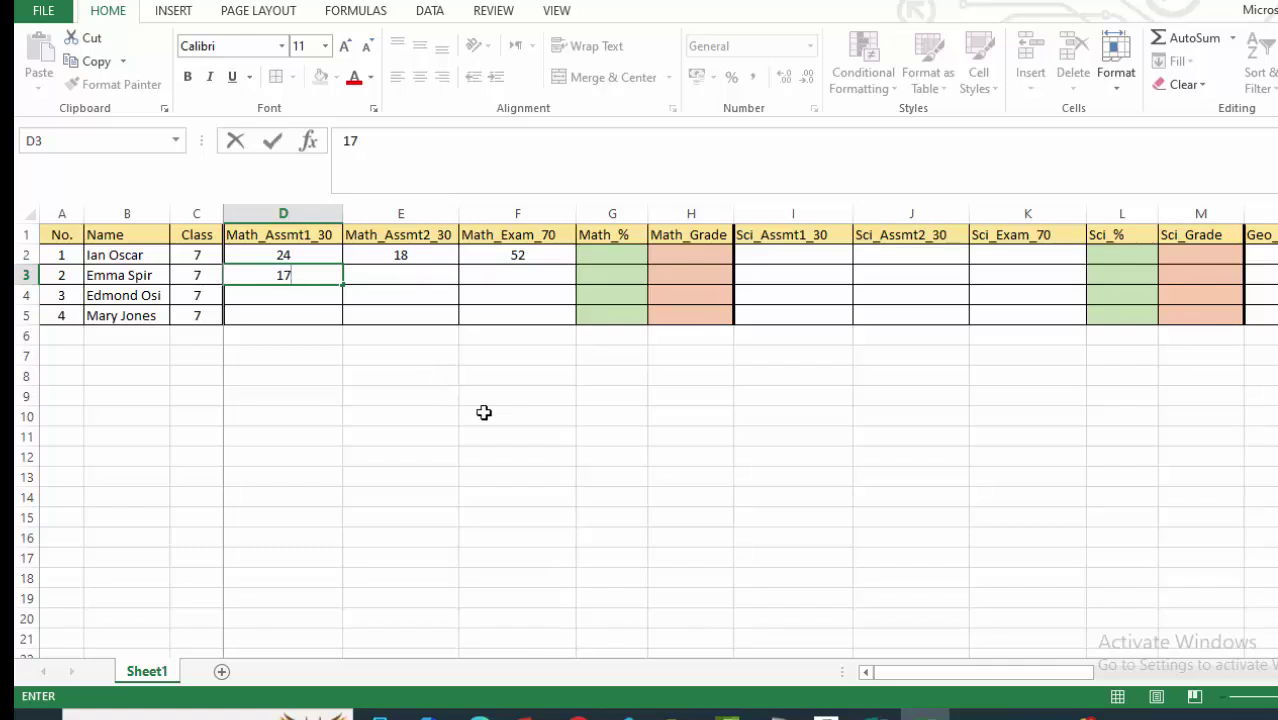
{"action": "mouse_move", "coordinate": [482, 411]}
{"action": "left_mouse_down"}
{"action": "mouse_move", "coordinate": [480, 395]}
{"action": "mouse_move", "coordinate": [472, 414]}
{"action": "left_mouse_up"}
{"action": "left_click", "coordinate": [408, 272]}
{"action": "type", "text": "18"}
{"action": "left_click", "coordinate": [516, 274]}
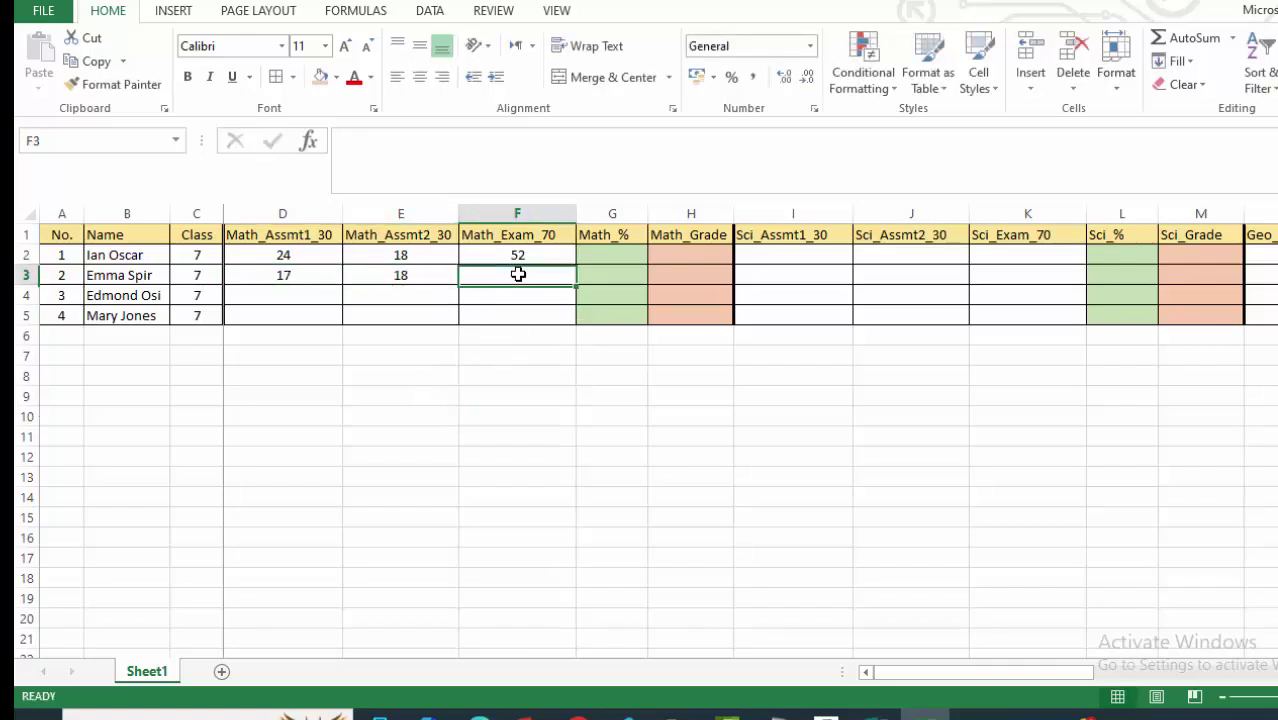
{"action": "type", "text": "43"}
{"action": "left_click", "coordinate": [439, 375]}
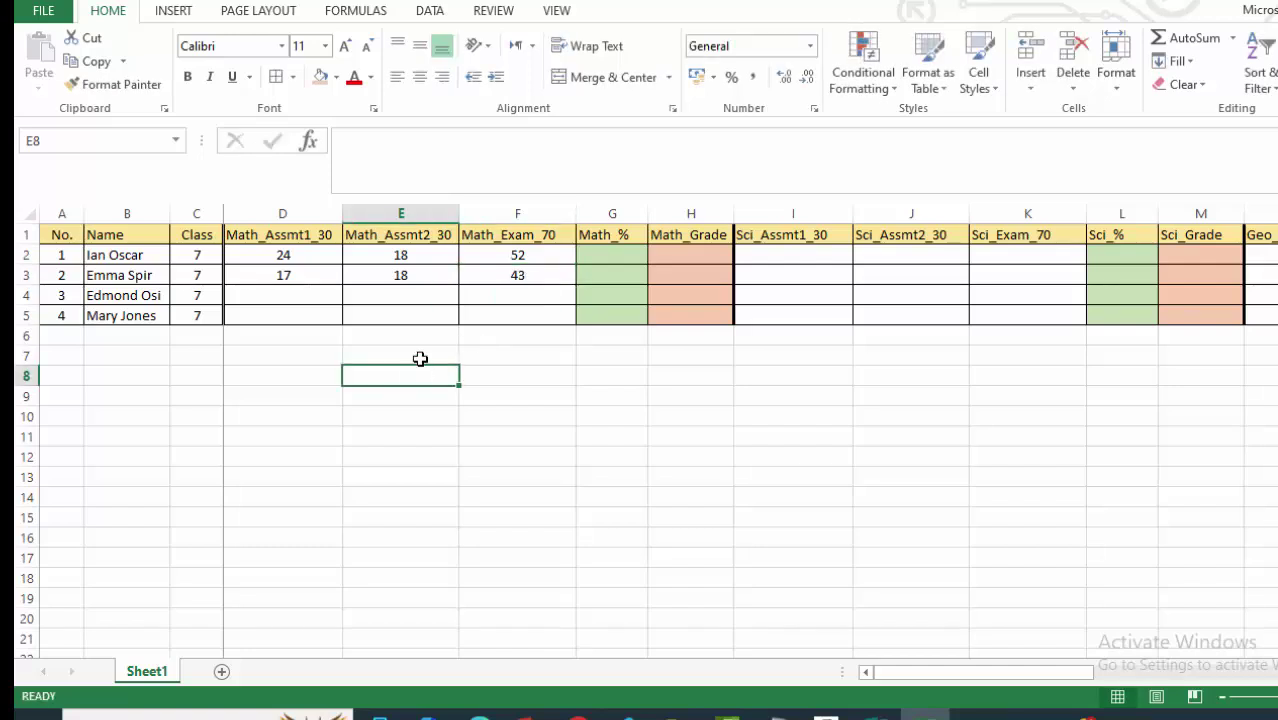
Enter the third student's Math marks 13, 15 and 39 in D4:F4.
{"action": "left_click", "coordinate": [328, 303]}
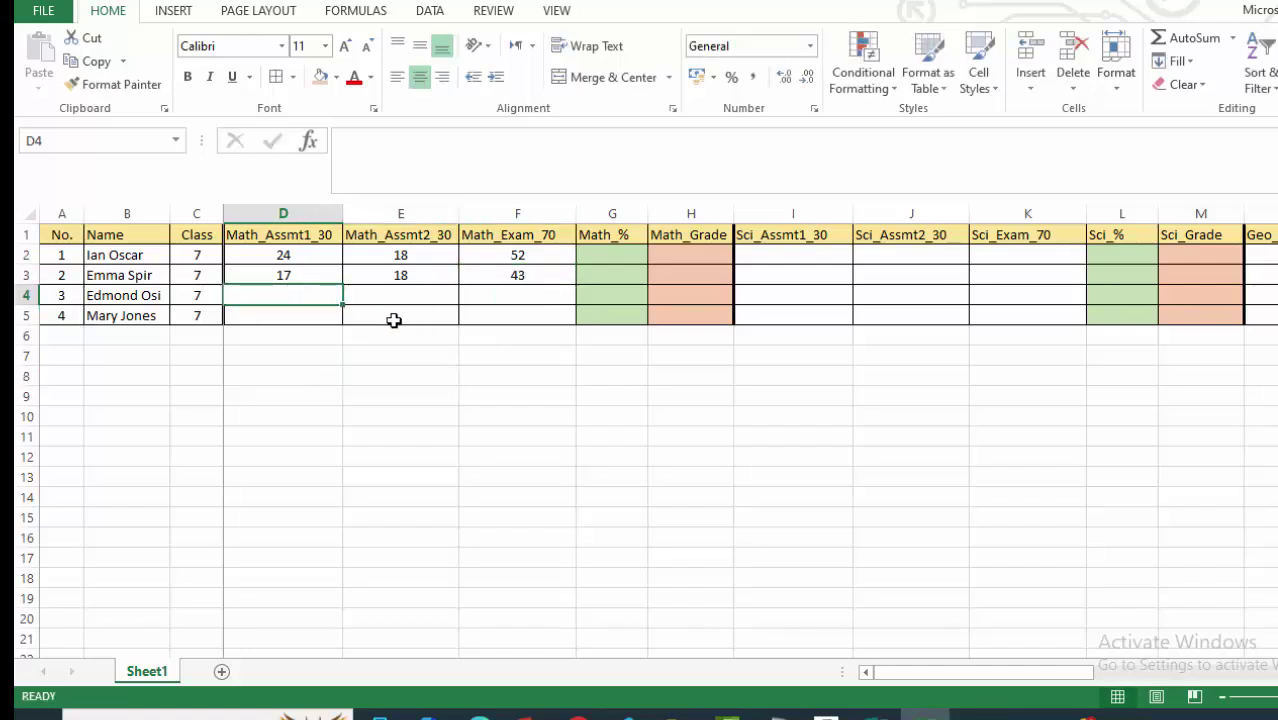
{"action": "type", "text": "13"}
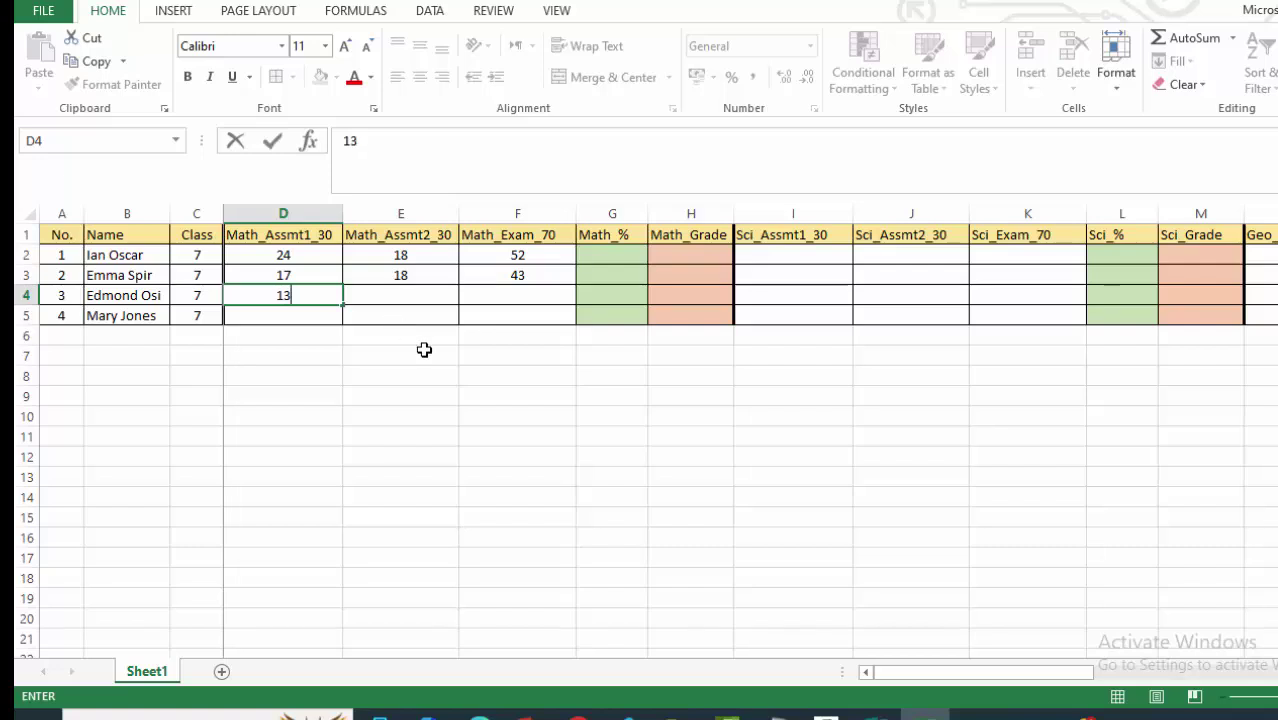
{"action": "left_click", "coordinate": [422, 352]}
{"action": "left_click", "coordinate": [426, 306]}
{"action": "type", "text": "15"}
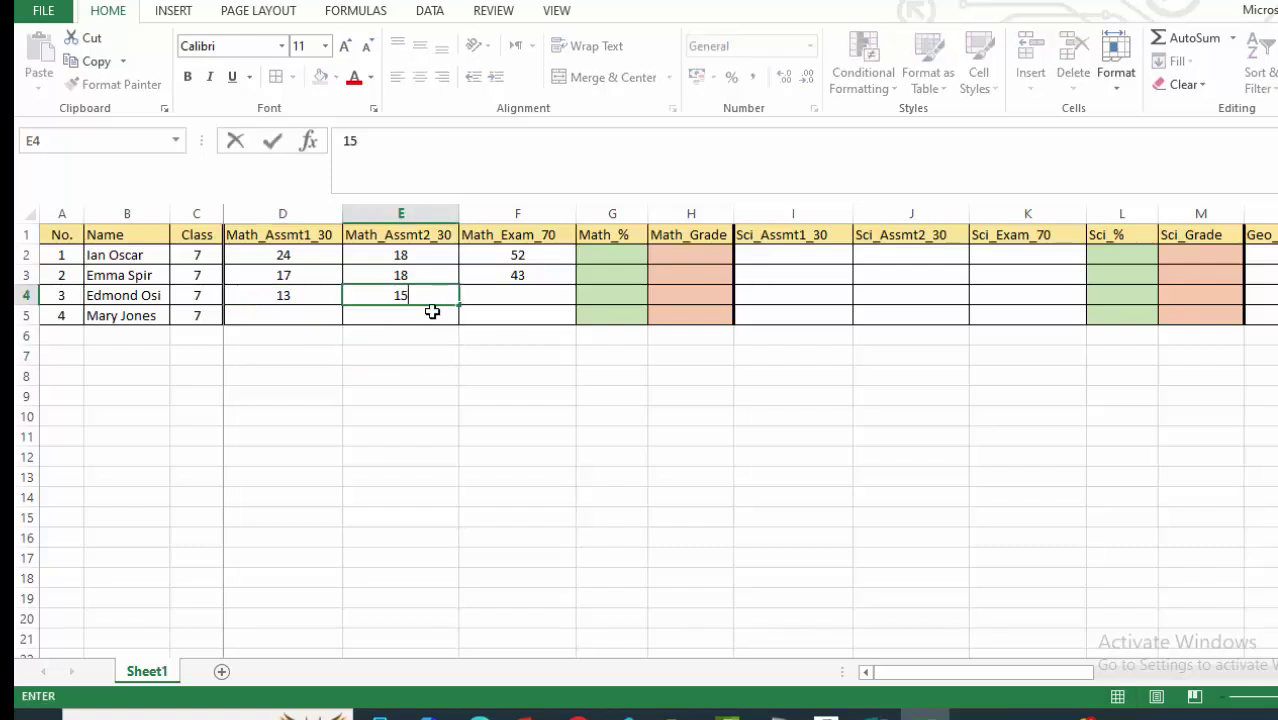
{"action": "left_click", "coordinate": [455, 374]}
{"action": "left_click", "coordinate": [515, 295]}
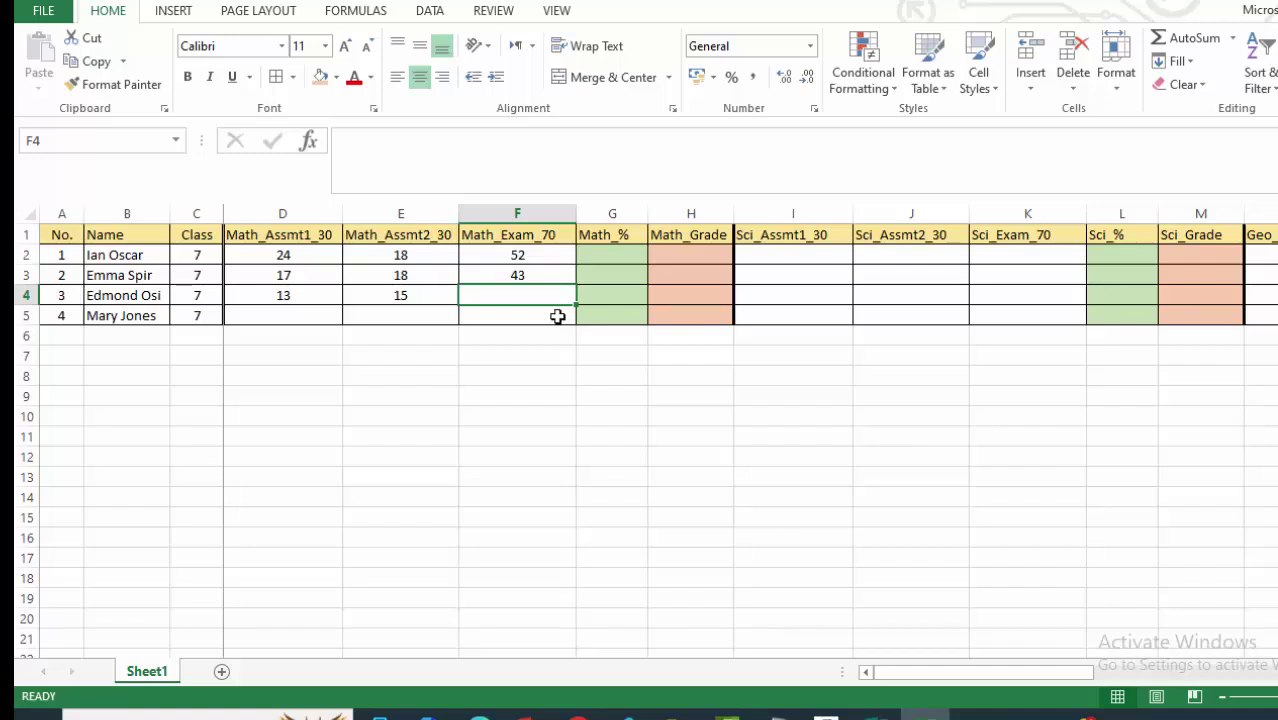
{"action": "type", "text": "39"}
{"action": "left_click_drag", "start_coordinate": [605, 410], "coordinate": [606, 396]}
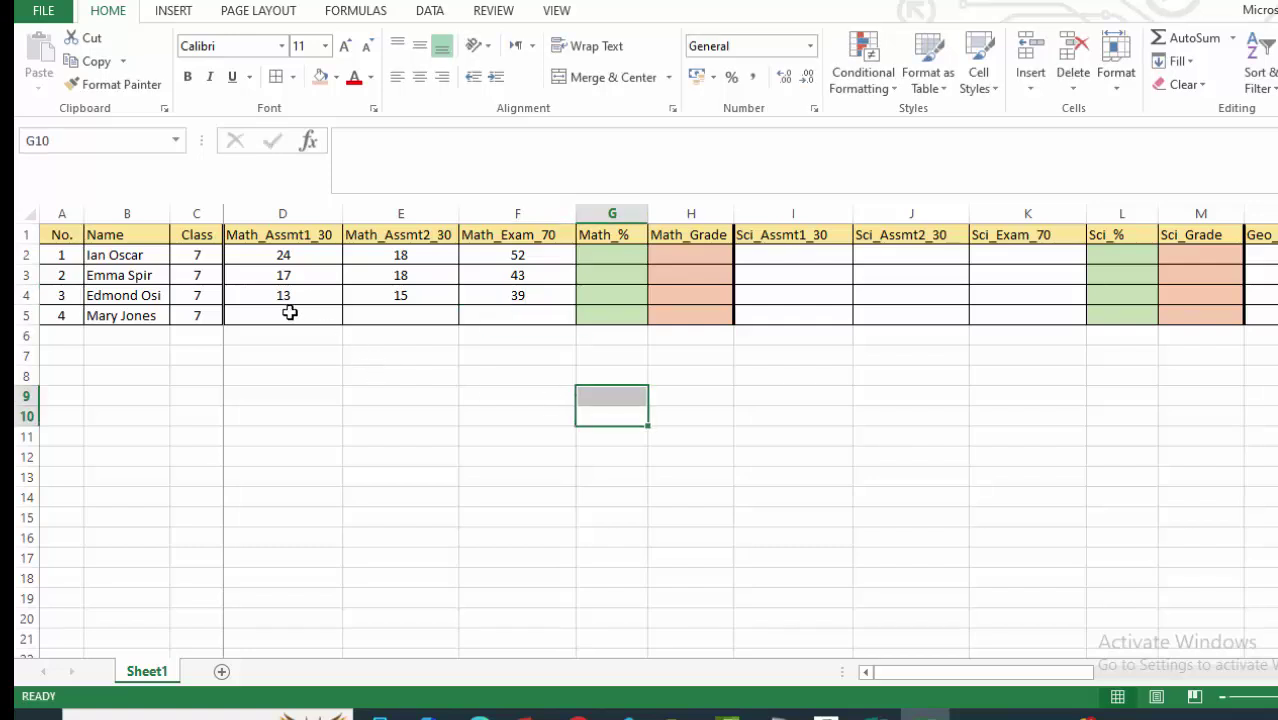
Enter the fourth student's Math marks 26, 16 and 52 in D5:F5.
{"action": "left_click", "coordinate": [289, 313]}
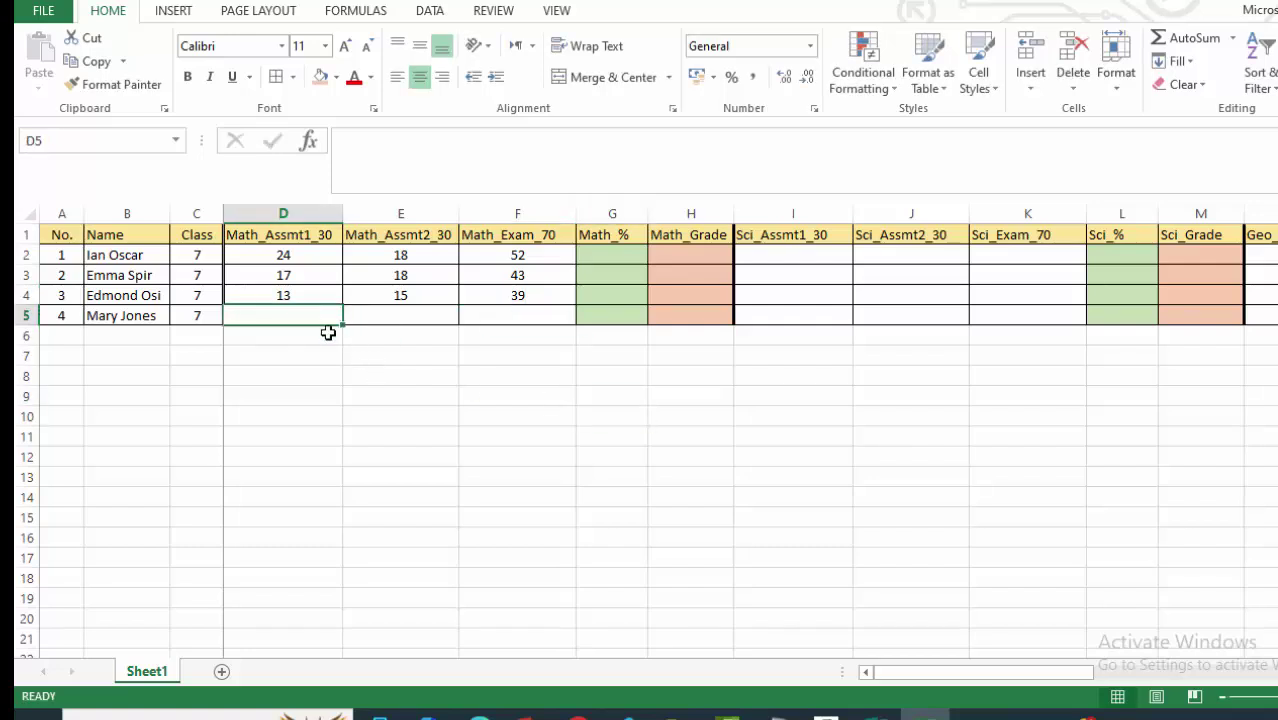
{"action": "type", "text": "26"}
{"action": "left_click", "coordinate": [406, 370]}
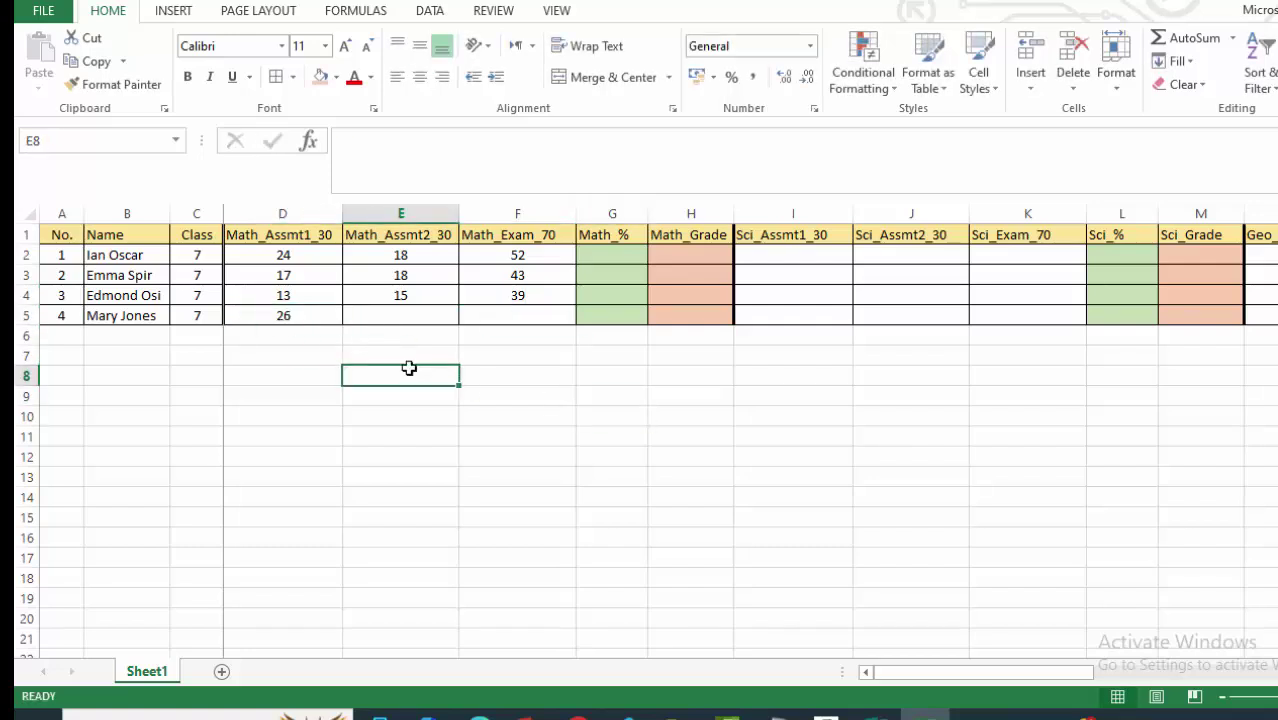
{"action": "left_click", "coordinate": [403, 317]}
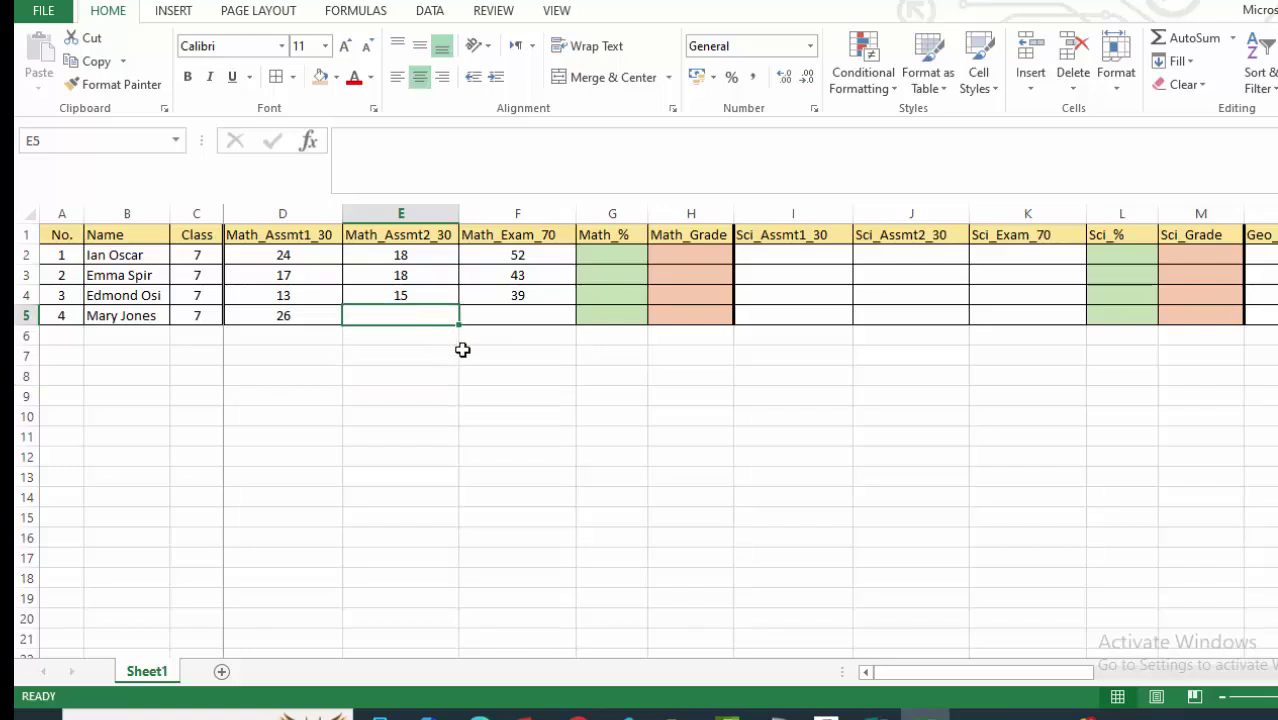
{"action": "type", "text": "16"}
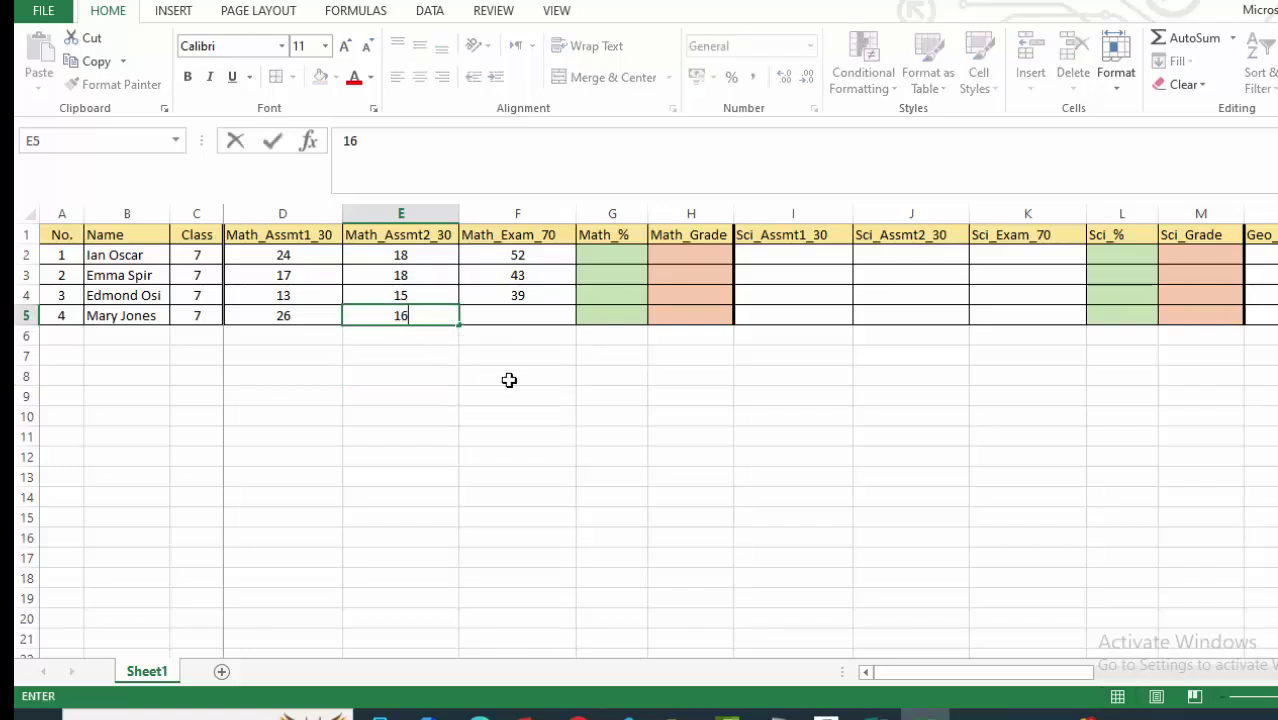
{"action": "left_click", "coordinate": [508, 378]}
{"action": "left_click", "coordinate": [517, 314]}
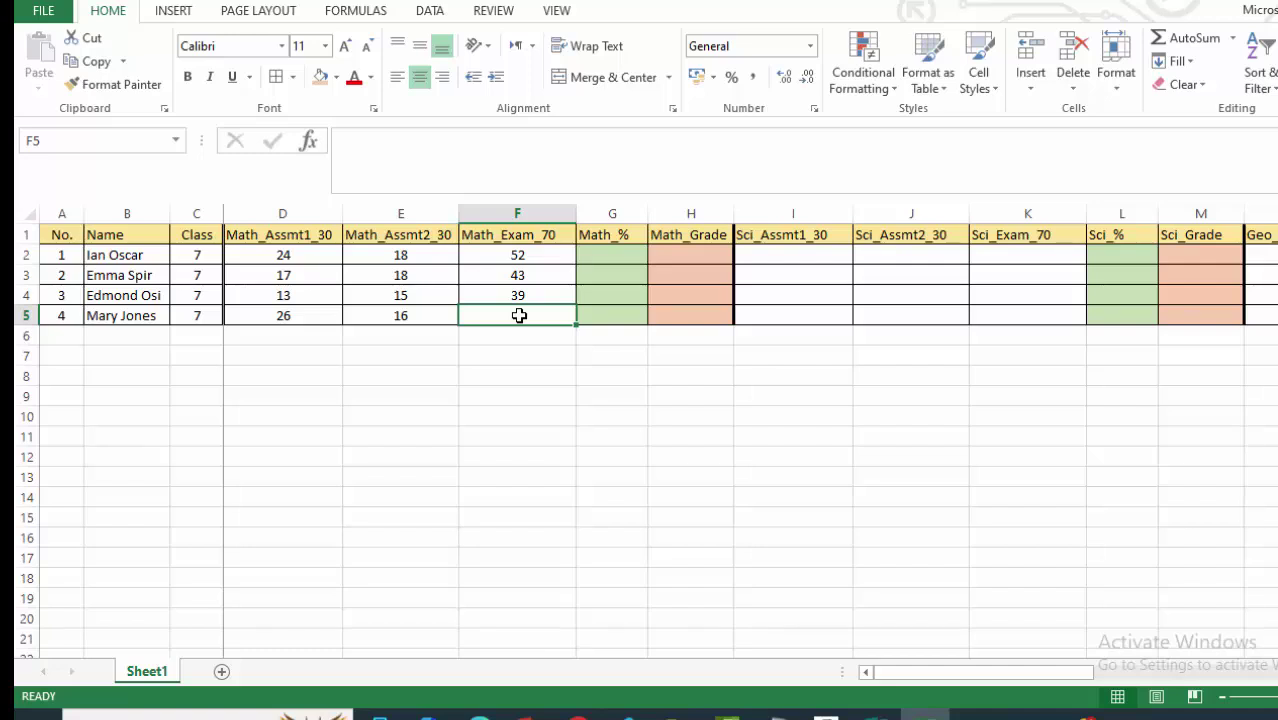
{"action": "type", "text": "52"}
{"action": "left_click", "coordinate": [658, 413]}
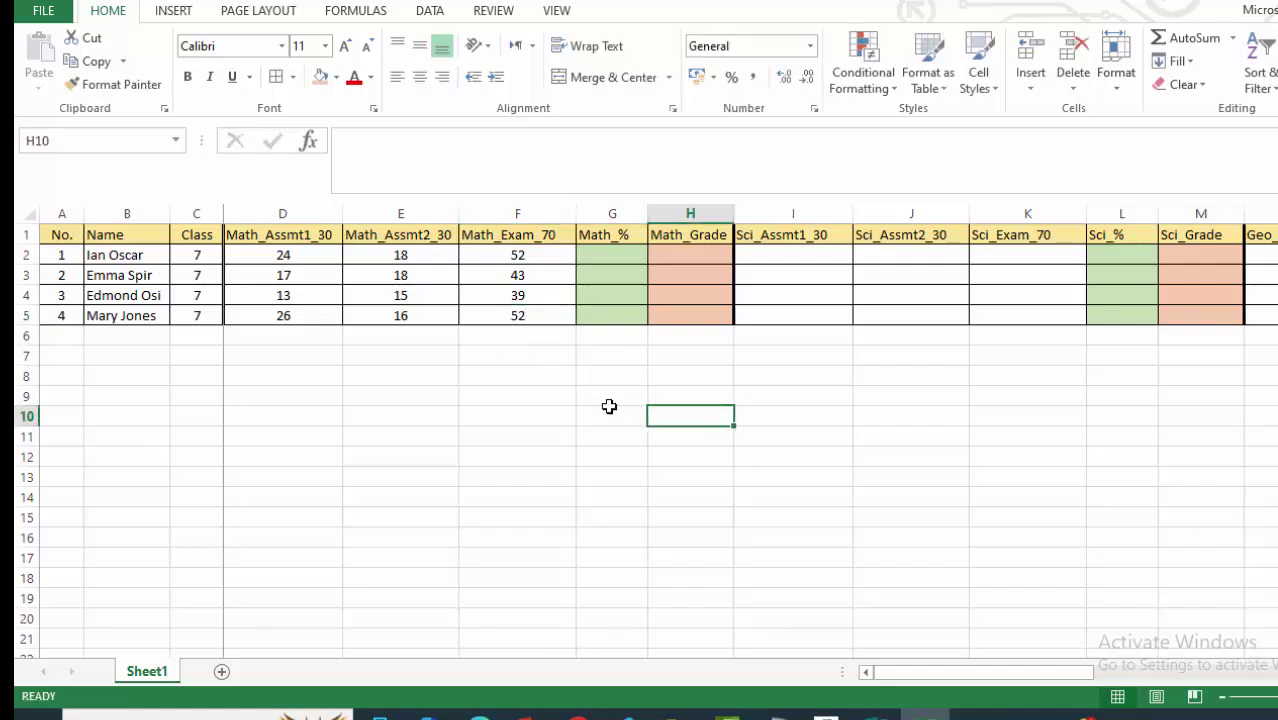
{"action": "left_click", "coordinate": [561, 369]}
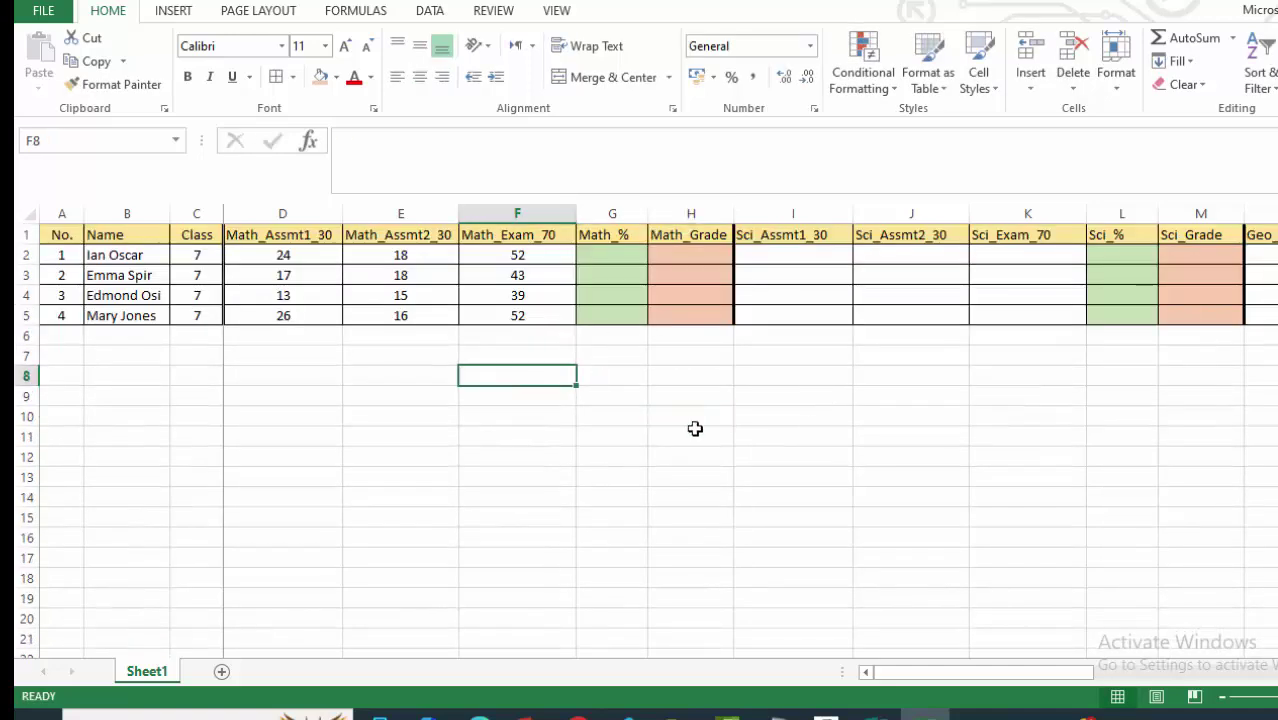
{"action": "left_click", "coordinate": [612, 256]}
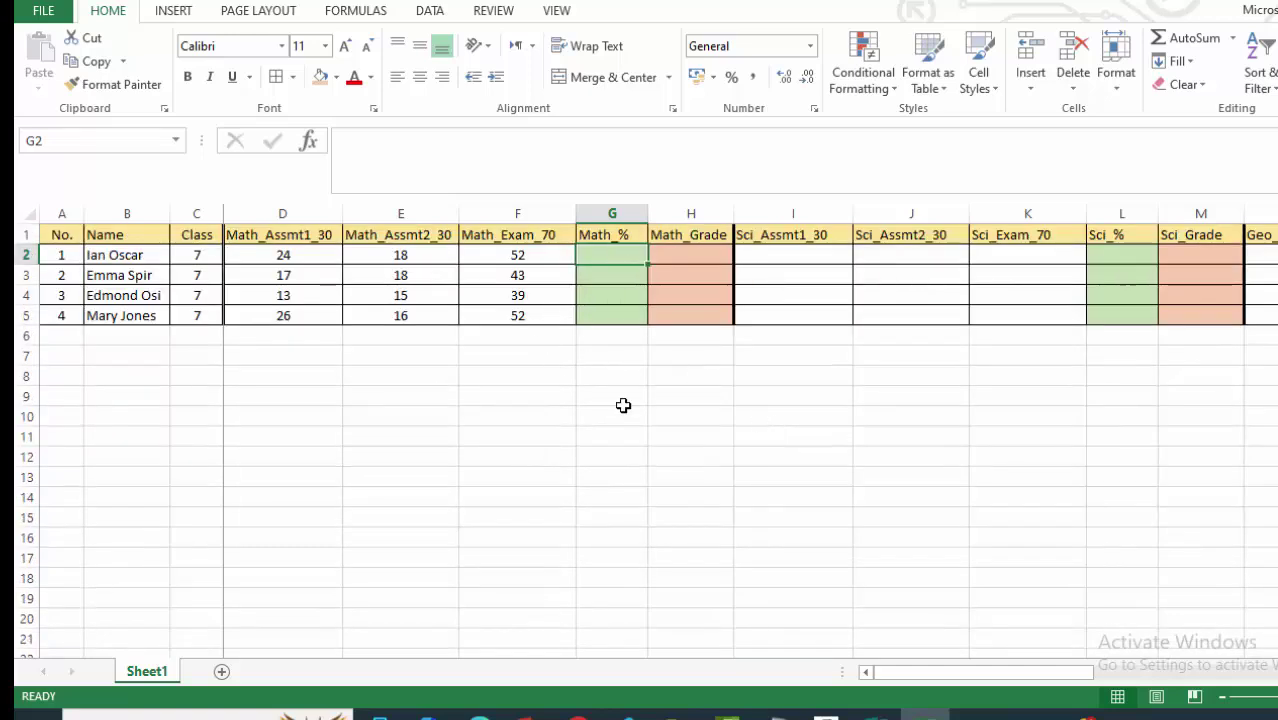
Enter =SUM(D2:F2) in G2 and fill it down to G5, giving 94, 78, 67, 94.
{"action": "left_click", "coordinate": [765, 257]}
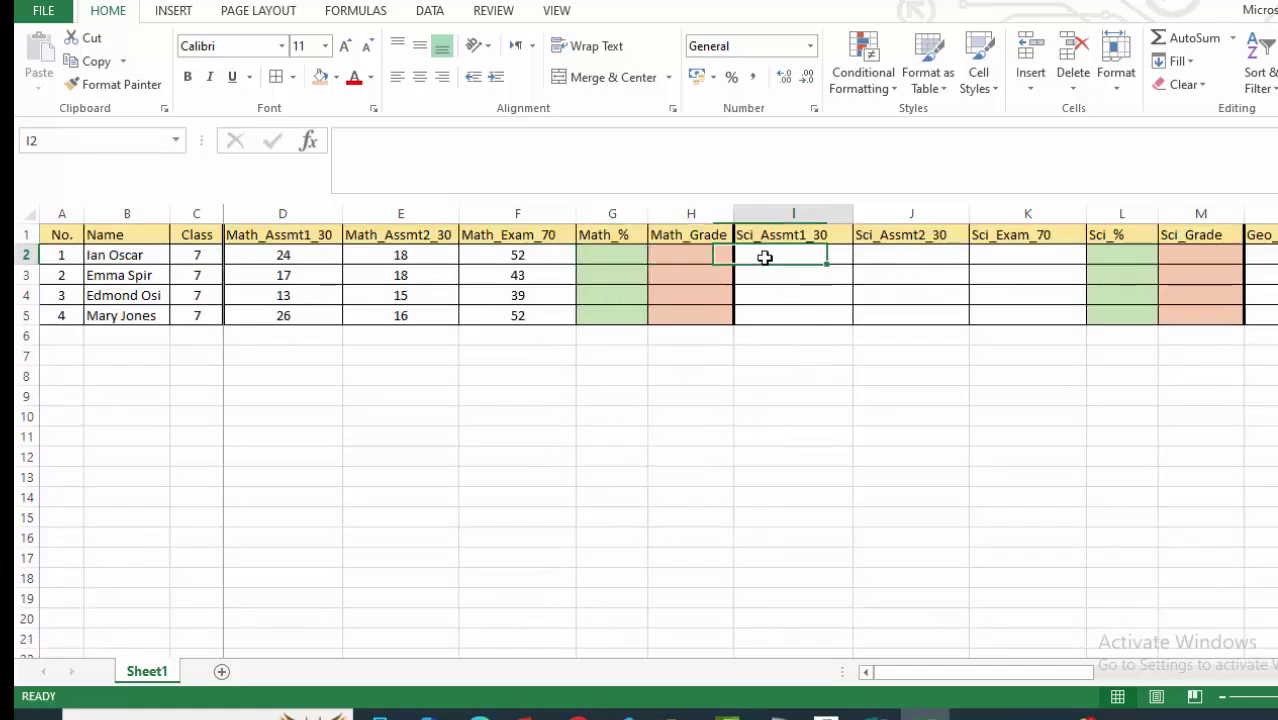
{"action": "left_click", "coordinate": [608, 256]}
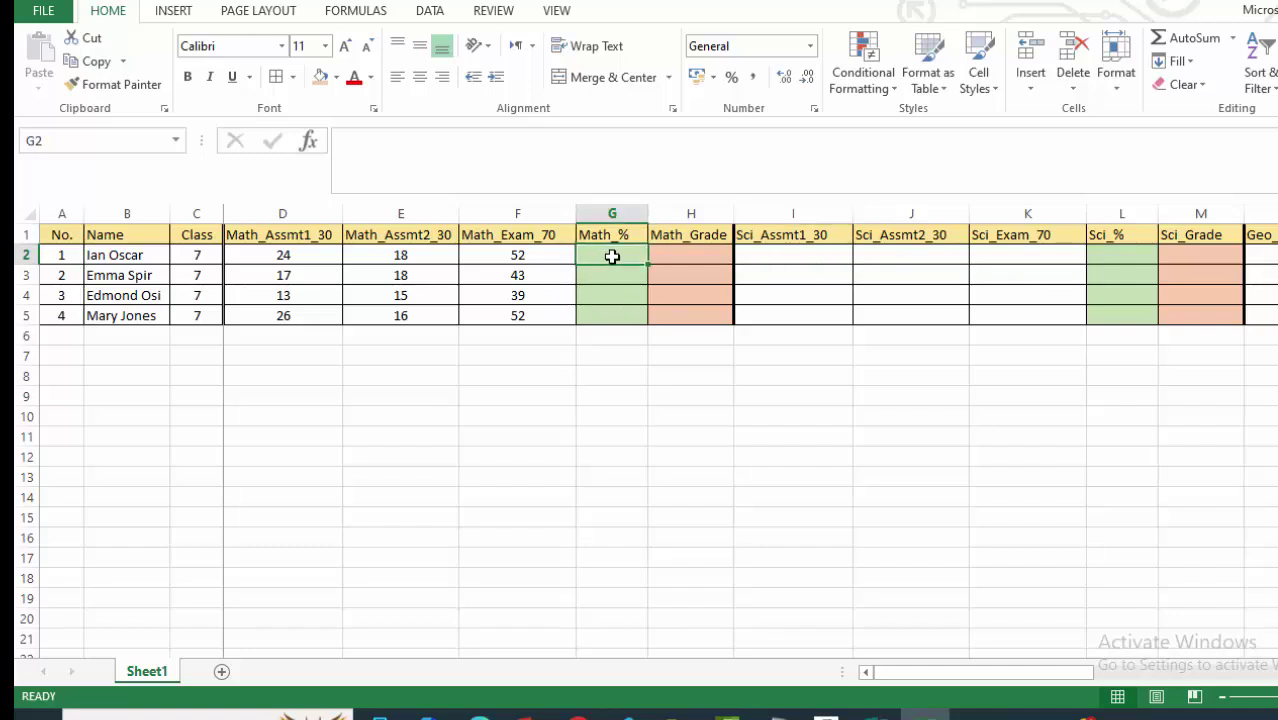
{"action": "type", "text": "="}
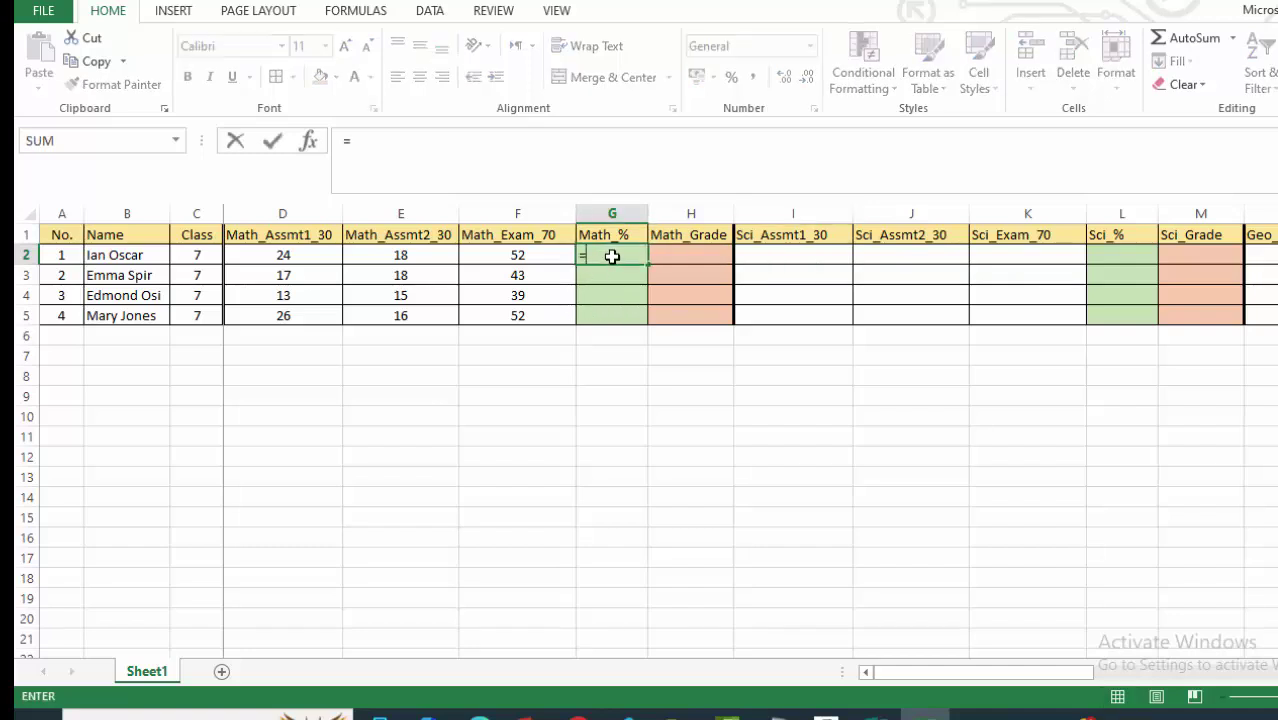
{"action": "type", "text": "sum"}
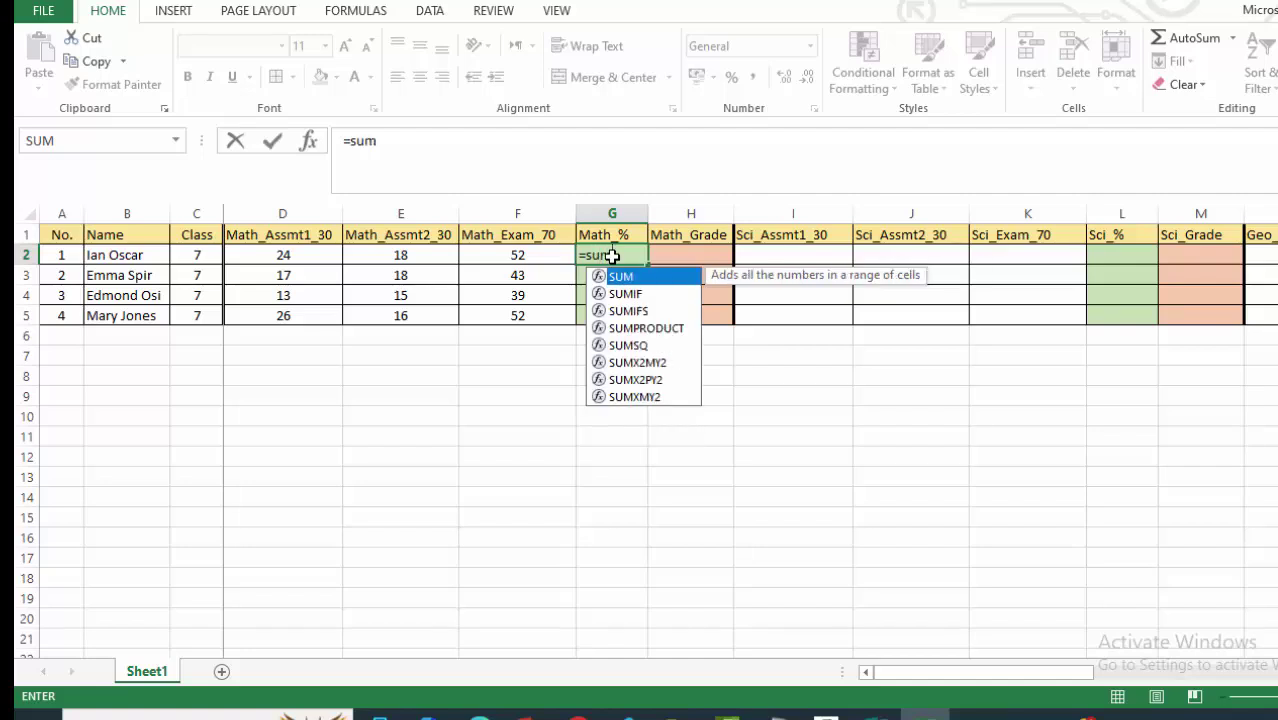
{"action": "double_click", "coordinate": [646, 277]}
{"action": "left_click", "coordinate": [268, 255]}
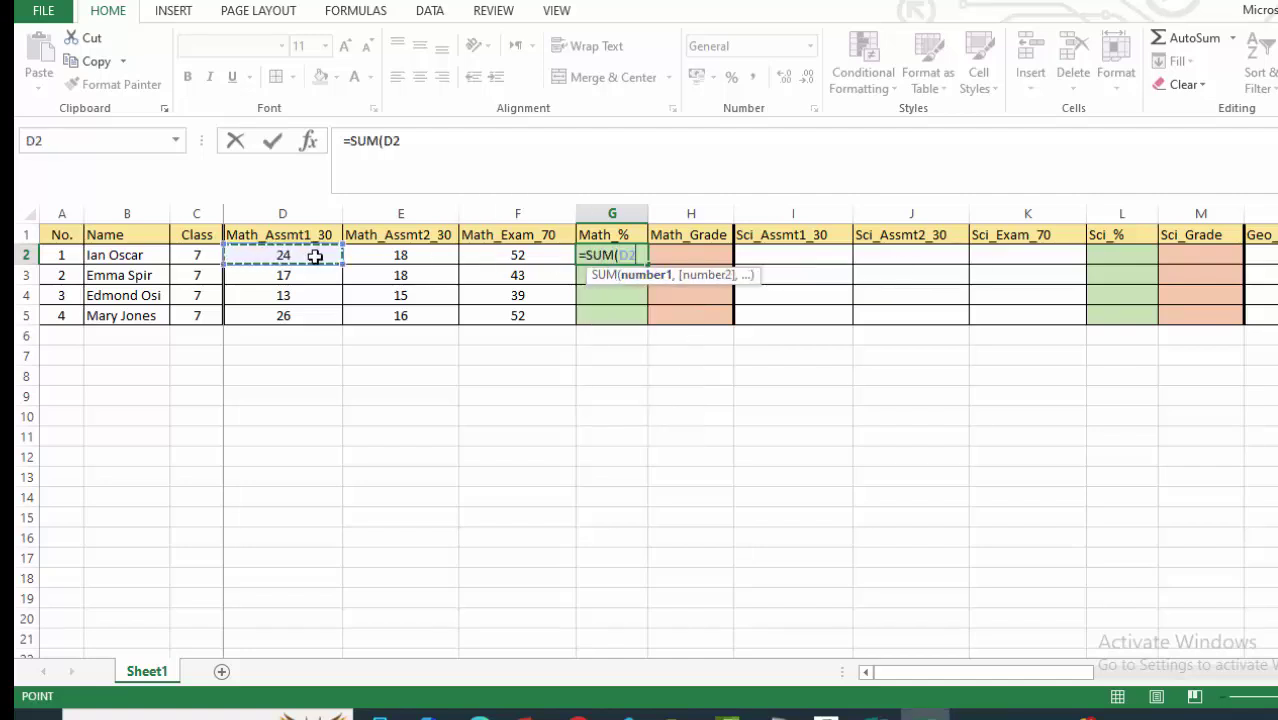
{"action": "left_click_drag", "start_coordinate": [315, 257], "coordinate": [543, 260]}
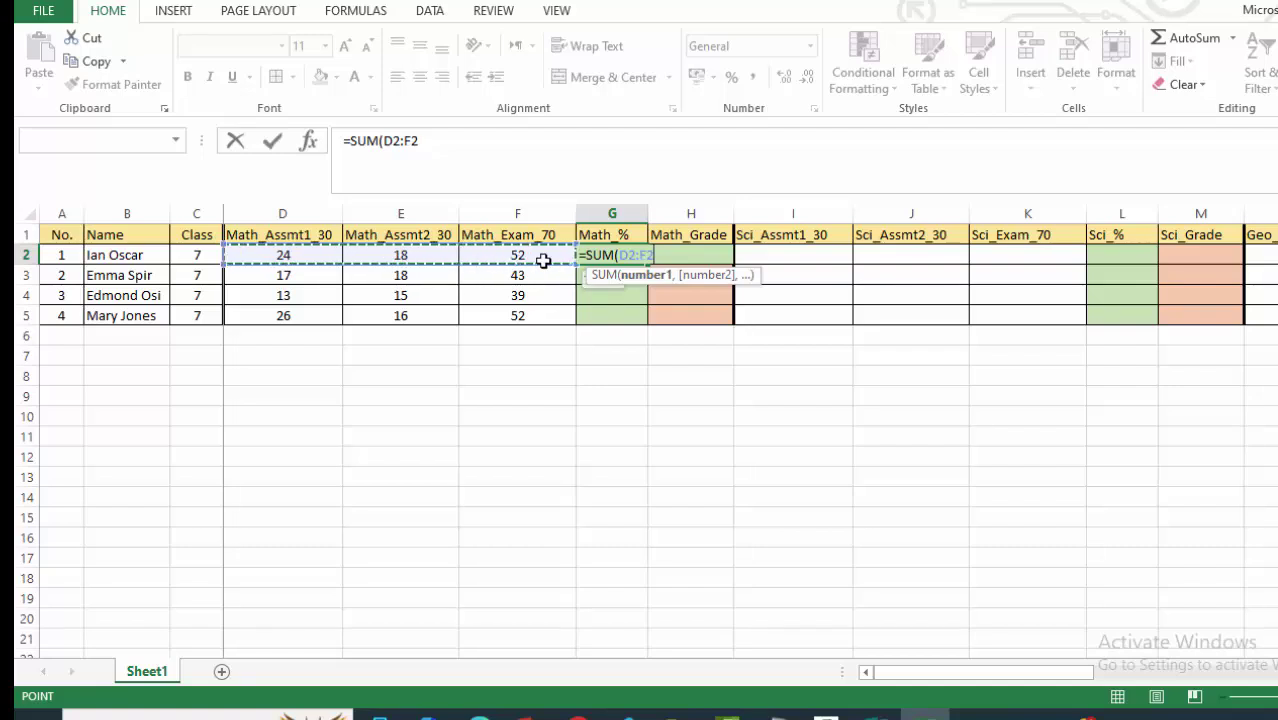
{"action": "key", "text": "Return"}
{"action": "left_click", "coordinate": [622, 256]}
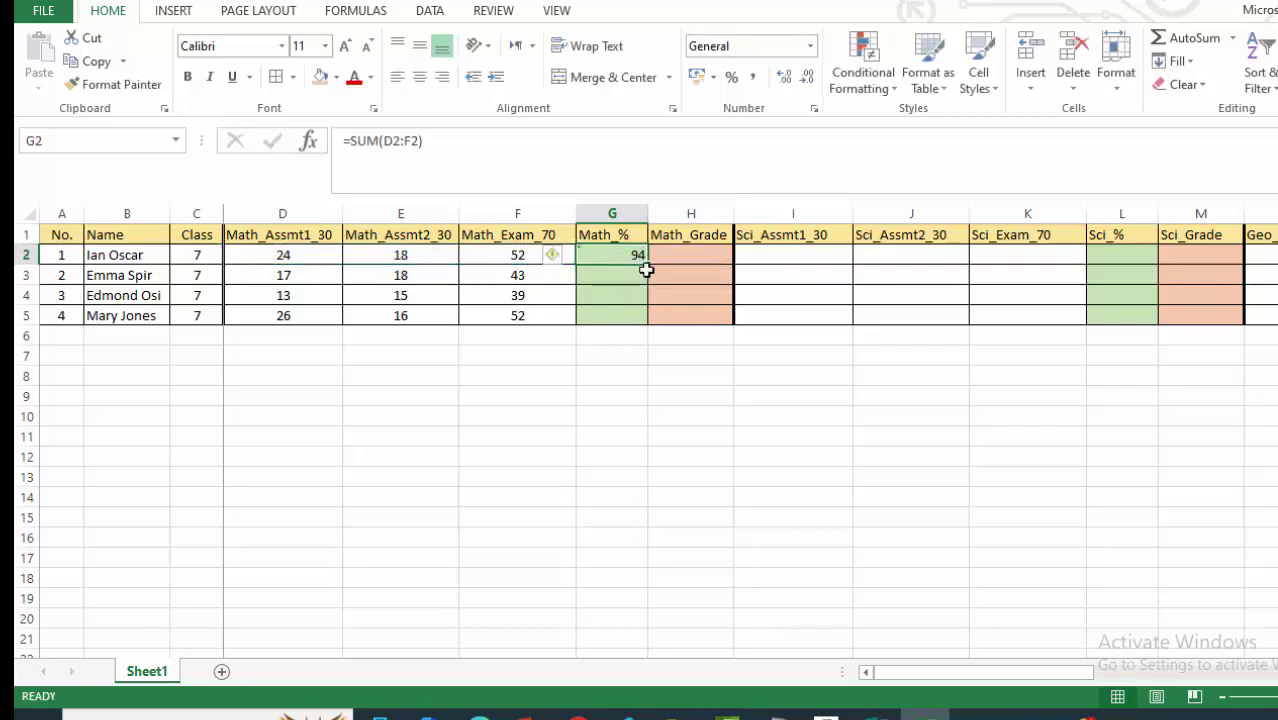
{"action": "left_click_drag", "start_coordinate": [648, 262], "coordinate": [647, 315]}
{"action": "left_click_drag", "start_coordinate": [646, 322], "coordinate": [646, 322]}
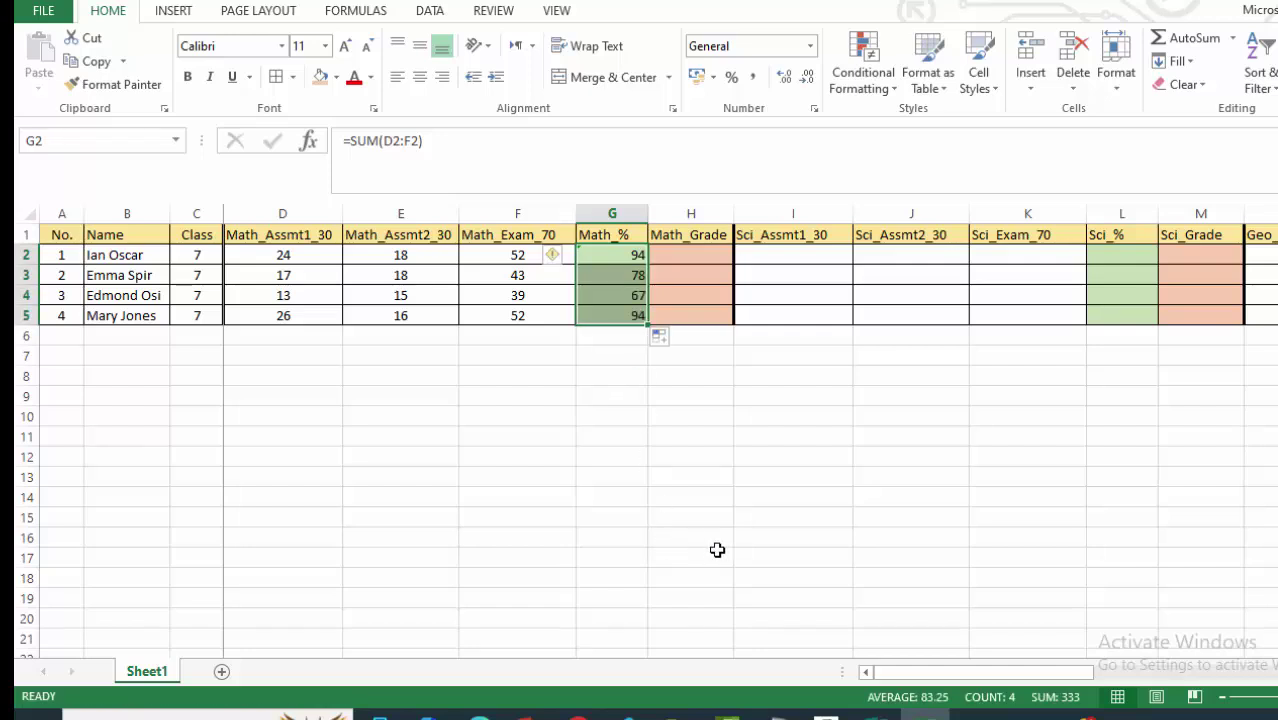
{"action": "left_click_drag", "start_coordinate": [793, 456], "coordinate": [796, 470]}
Centre the Math_% heading and values in G1:G5.
{"action": "left_click", "coordinate": [608, 237]}
{"action": "left_click_drag", "start_coordinate": [606, 268], "coordinate": [616, 314]}
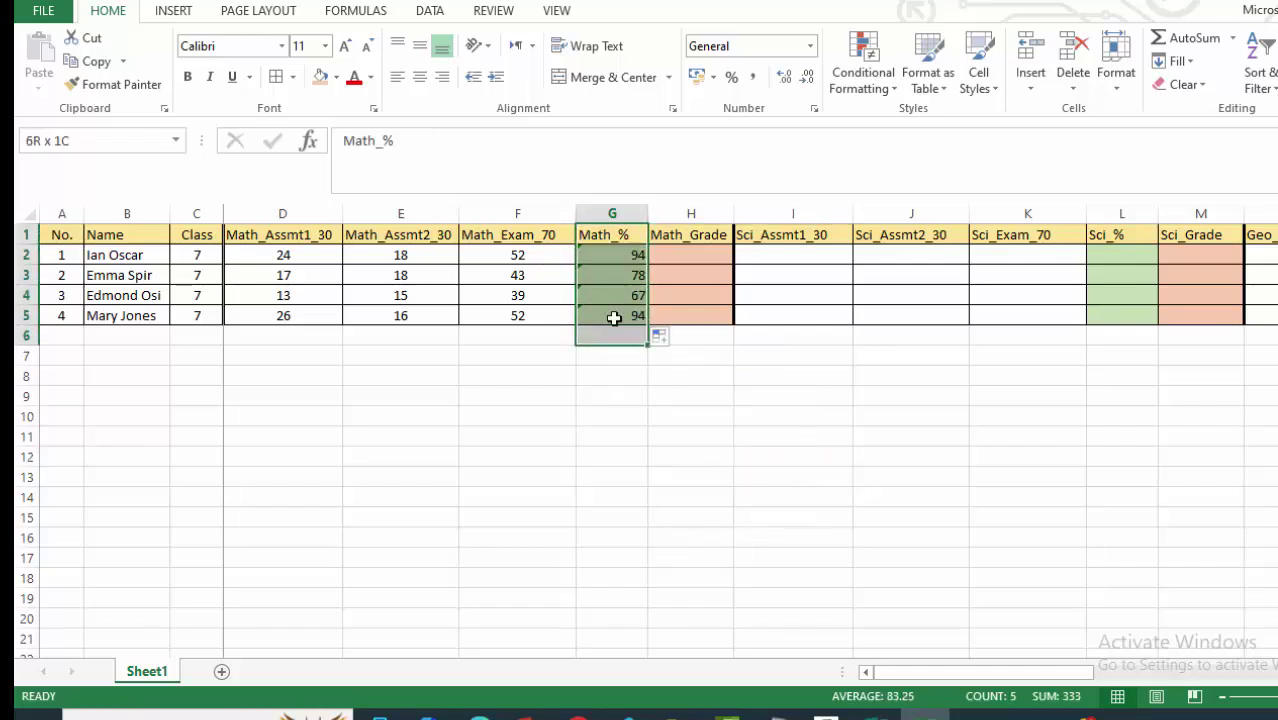
{"action": "left_click", "coordinate": [428, 84]}
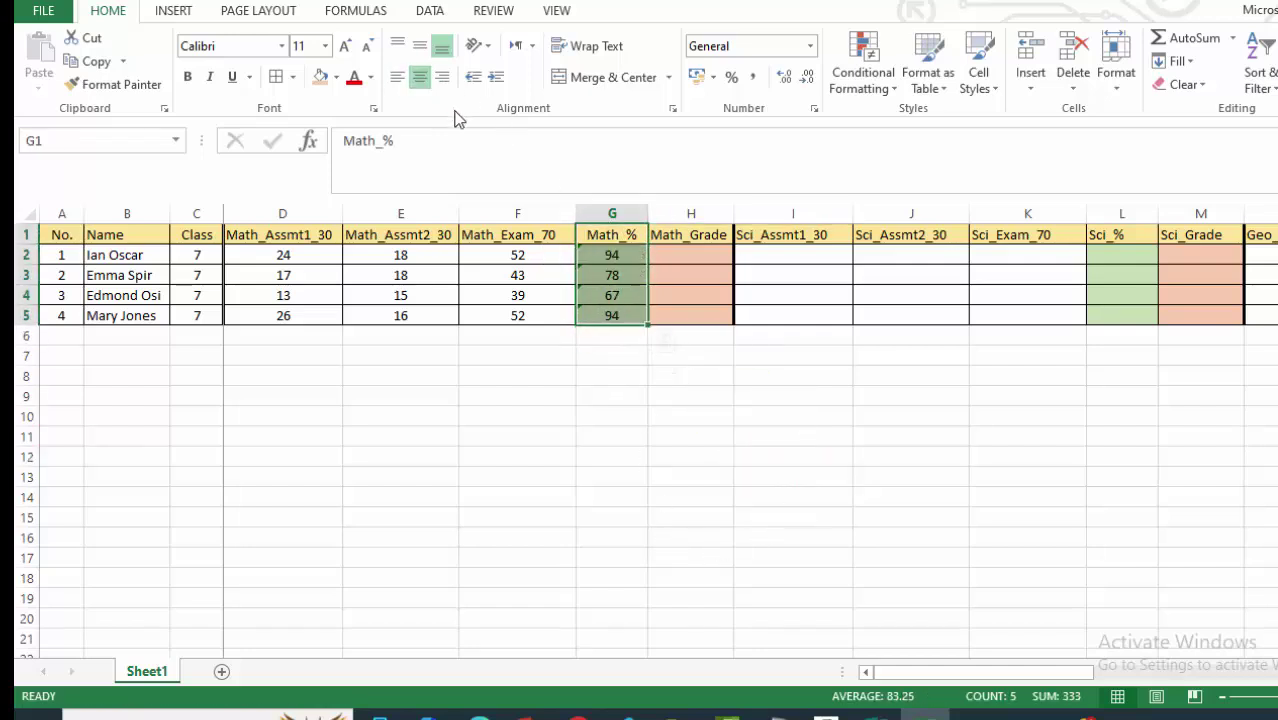
{"action": "left_click", "coordinate": [605, 437]}
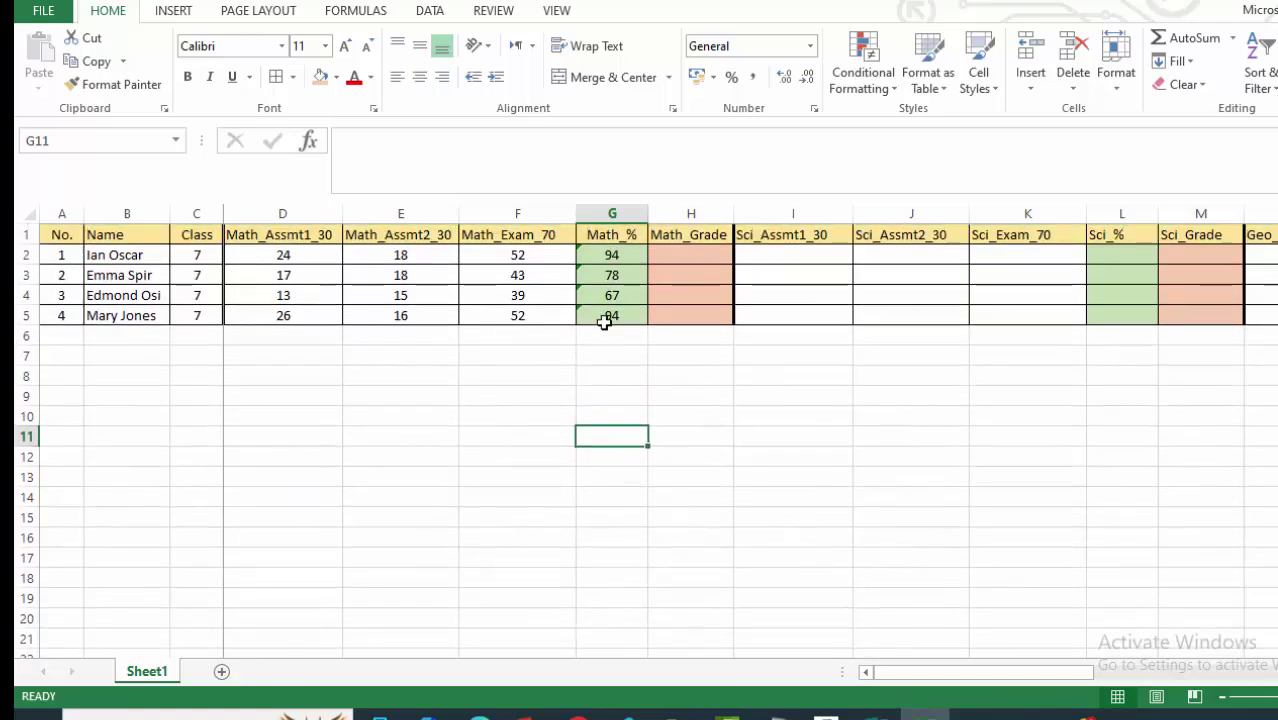
{"action": "left_click", "coordinate": [613, 256]}
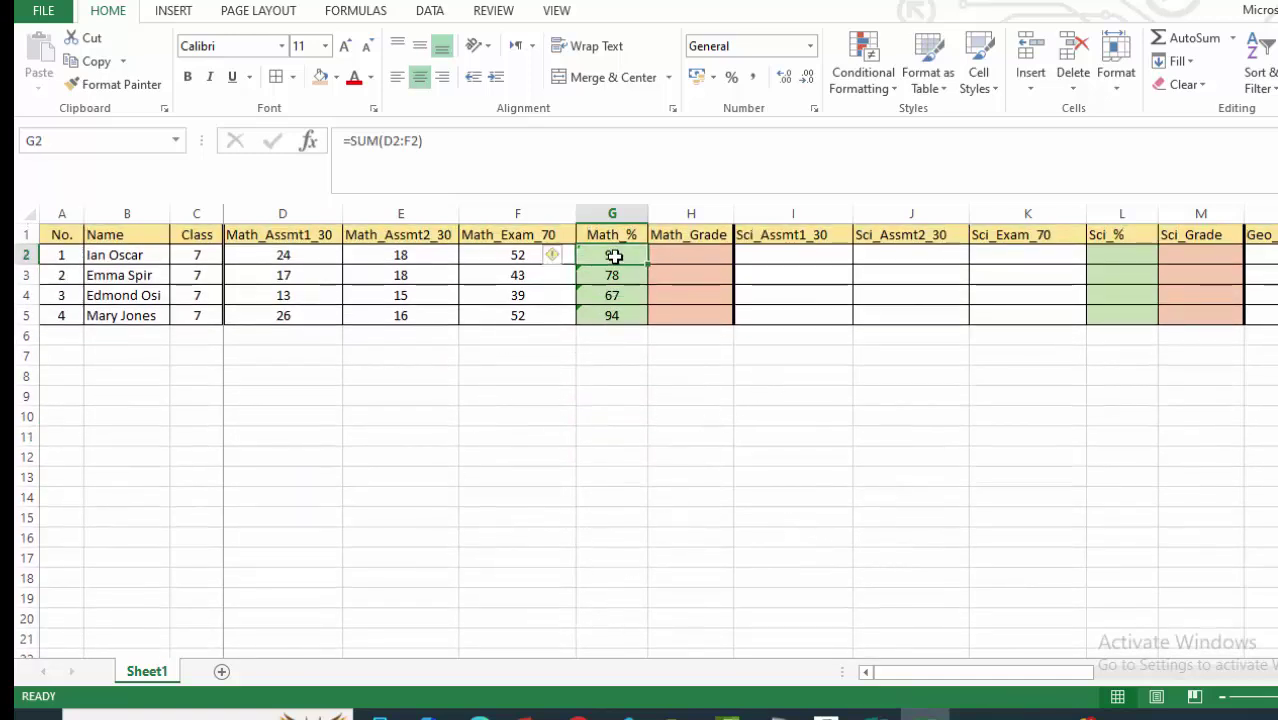
Change G2's formula to =ROUND(SUM(D2:F2),0) and fill it down to G5.
{"action": "left_click", "coordinate": [352, 140]}
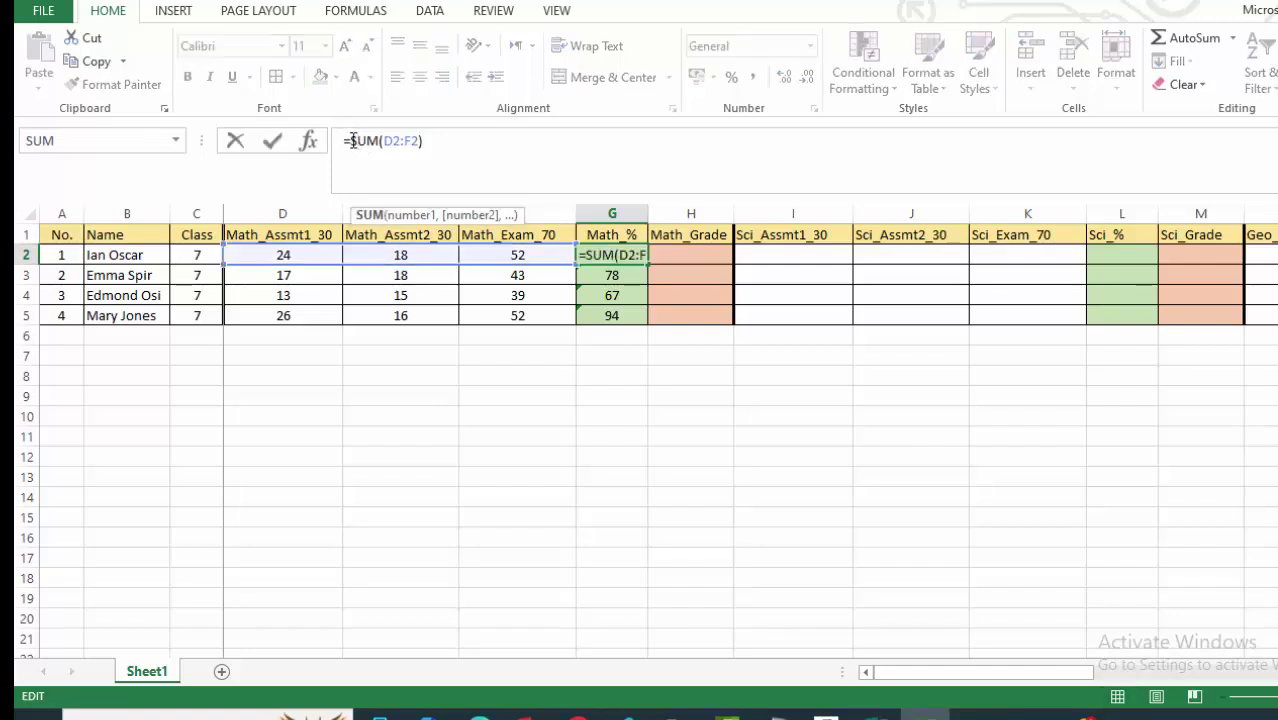
{"action": "type", "text": "round"}
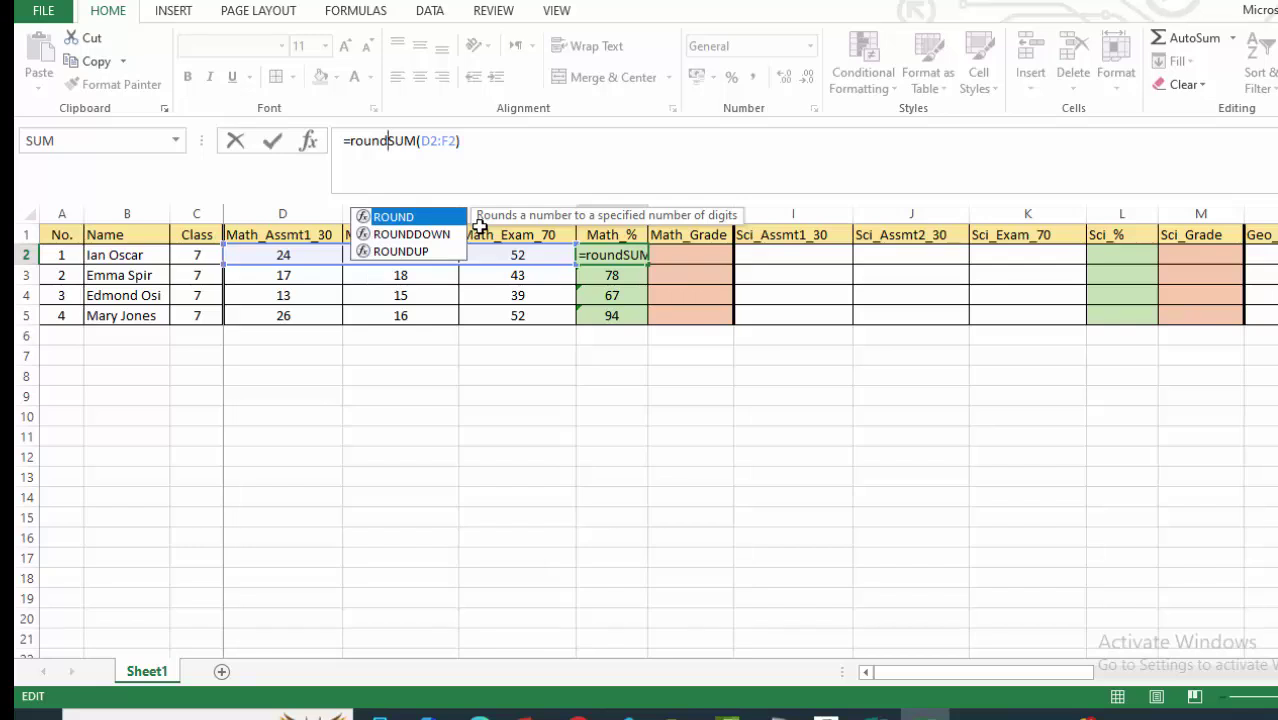
{"action": "type", "text": "("}
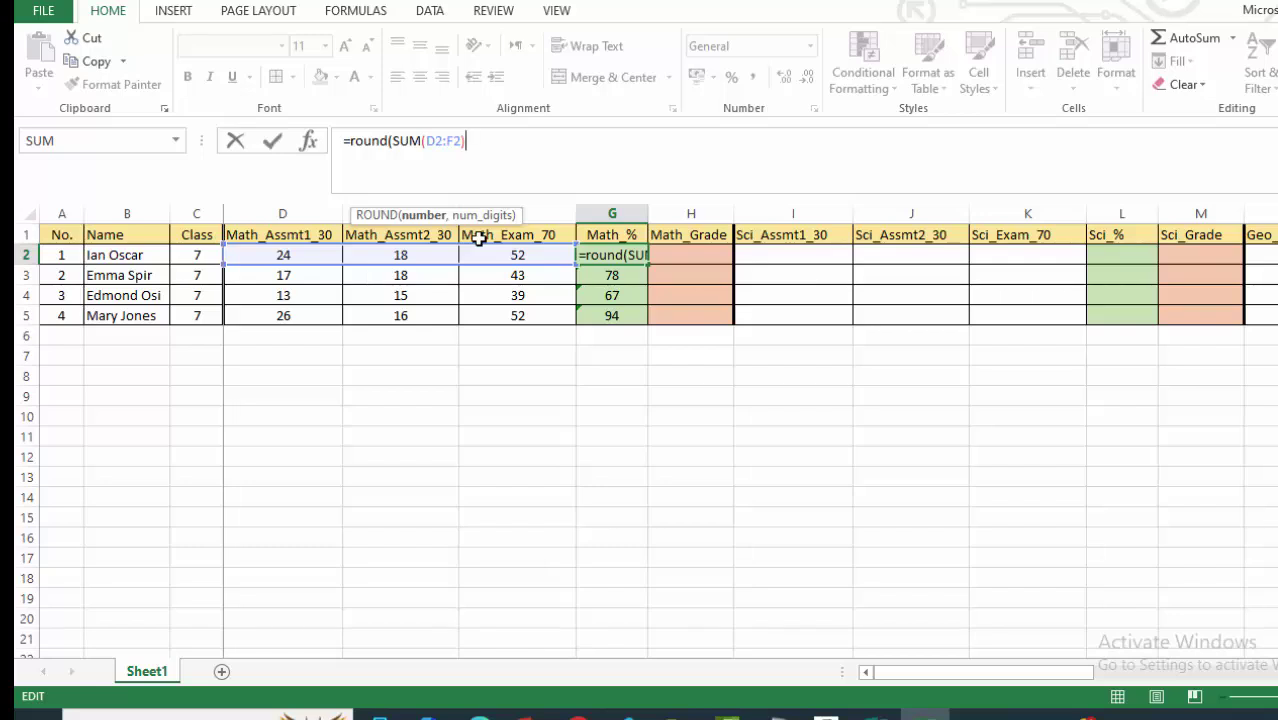
{"action": "type", "text": ","}
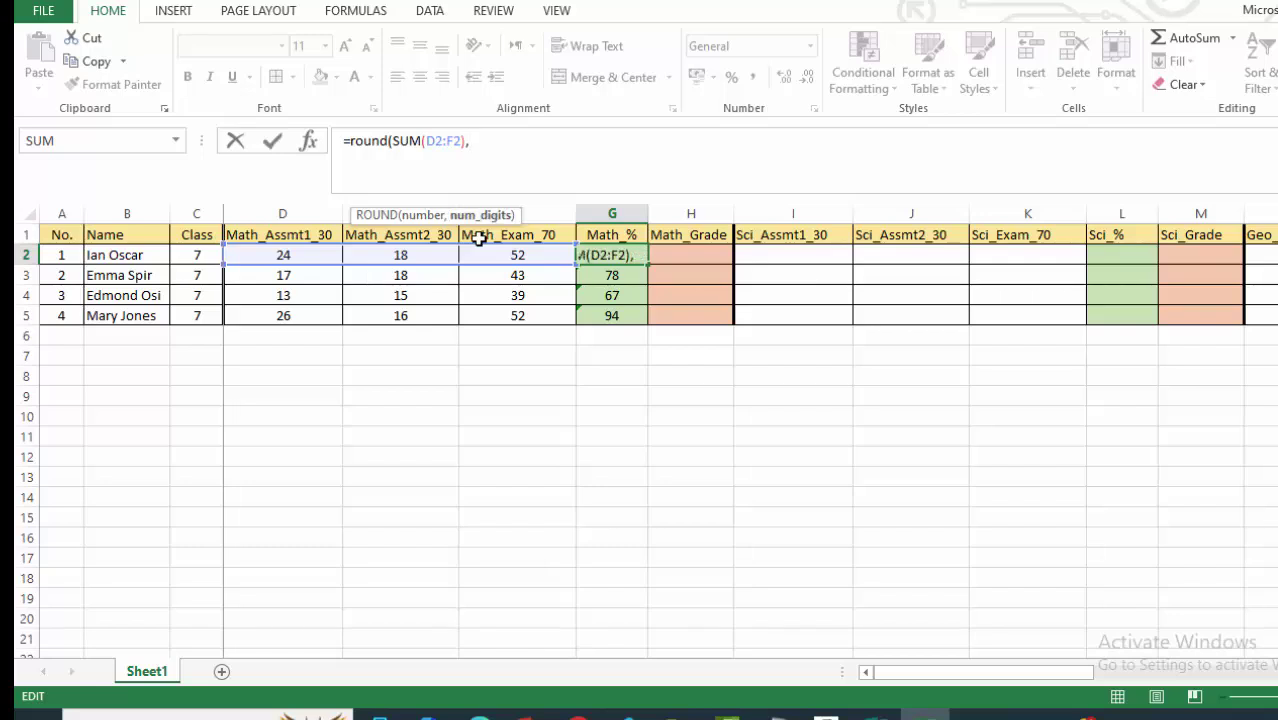
{"action": "type", "text": "0)"}
{"action": "key", "text": "Return"}
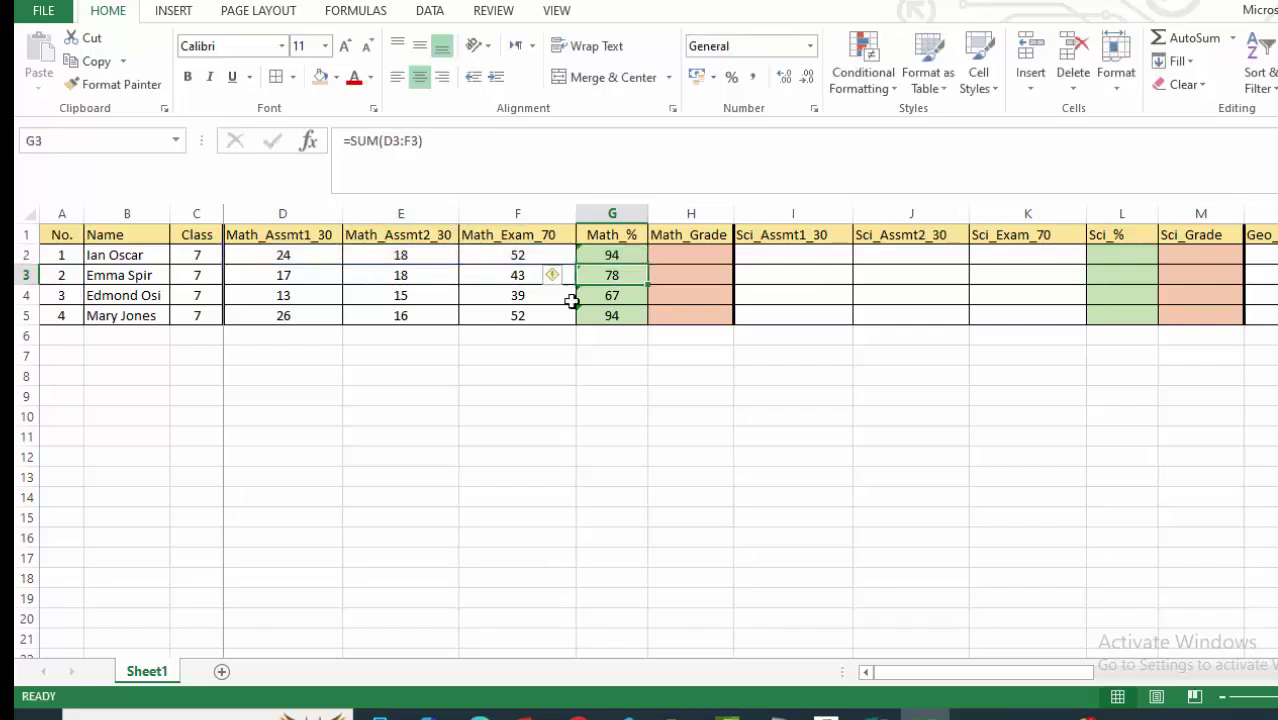
{"action": "left_click", "coordinate": [611, 255]}
{"action": "left_click_drag", "start_coordinate": [651, 268], "coordinate": [639, 334]}
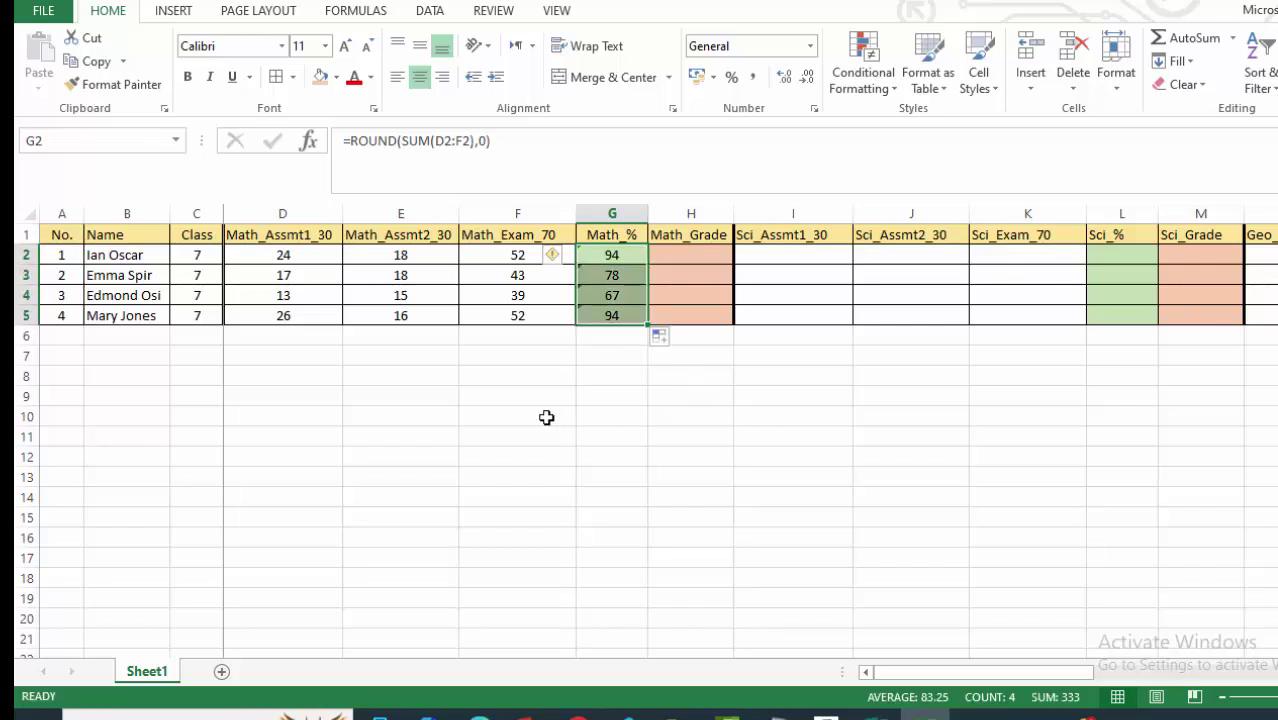
{"action": "left_click", "coordinate": [698, 433]}
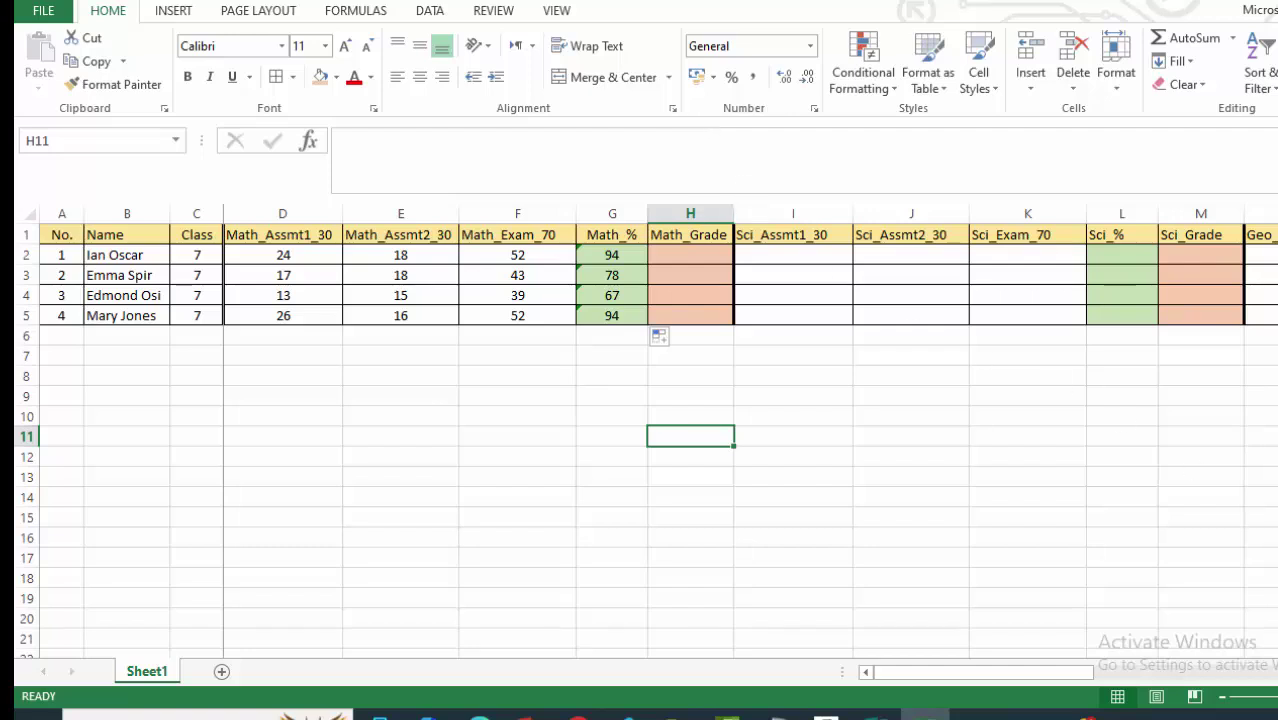
Enter 23 in I2 and centre the Science mark cells I2:K5.
{"action": "scroll", "coordinate": [750, 440], "scroll_direction": "right", "scroll_amount": 1}
{"action": "scroll", "coordinate": [750, 431], "scroll_direction": "right", "scroll_amount": 2}
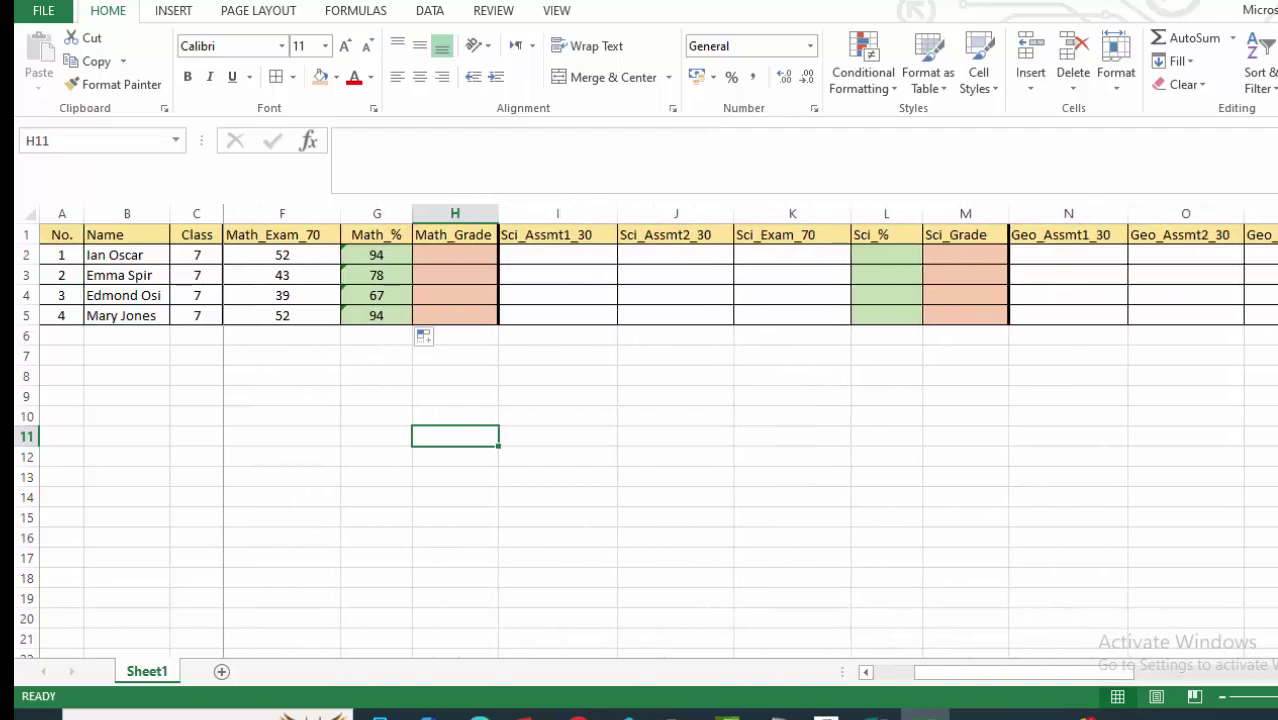
{"action": "left_click", "coordinate": [439, 456]}
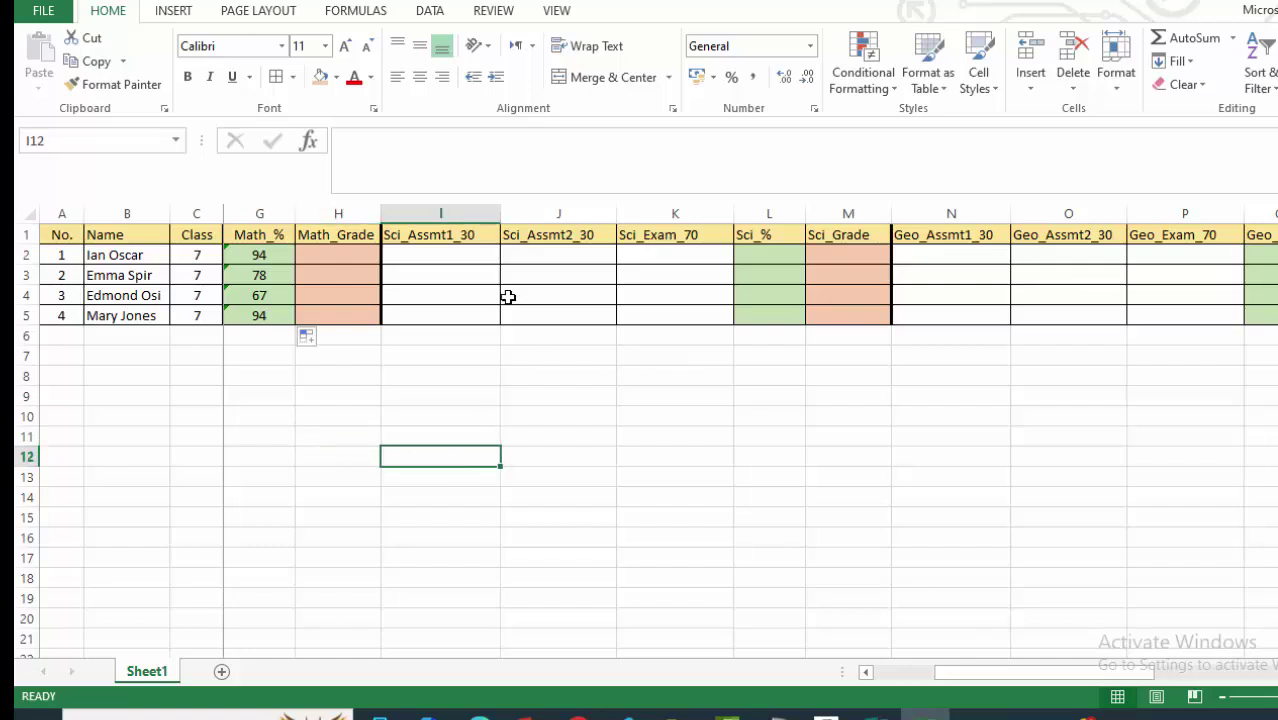
{"action": "left_click", "coordinate": [471, 254]}
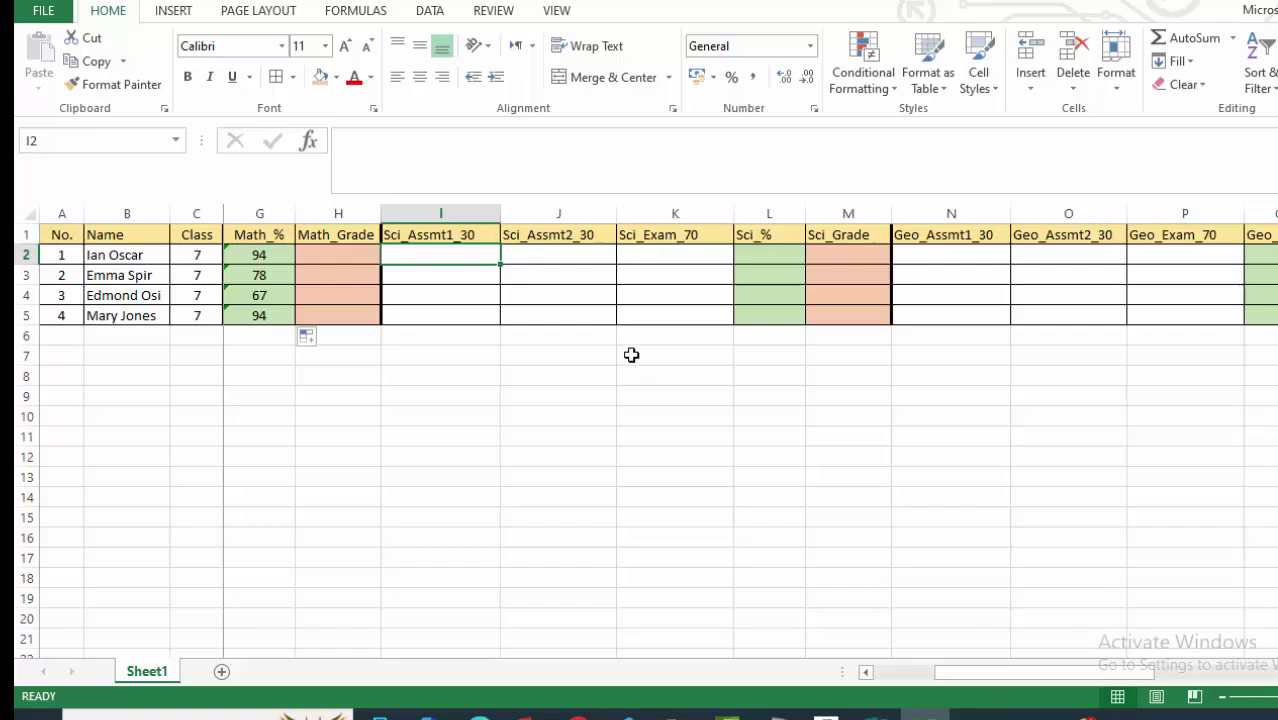
{"action": "type", "text": "23"}
{"action": "left_click", "coordinate": [713, 379]}
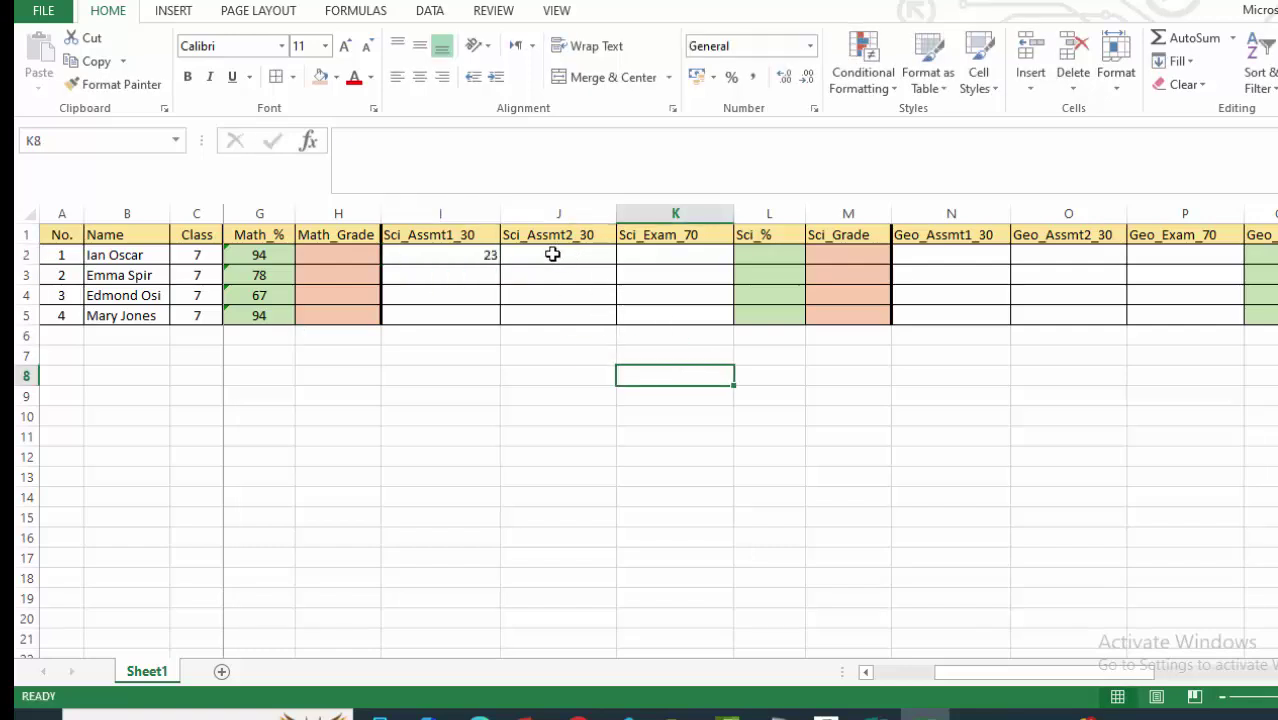
{"action": "left_click_drag", "start_coordinate": [422, 251], "coordinate": [762, 314]}
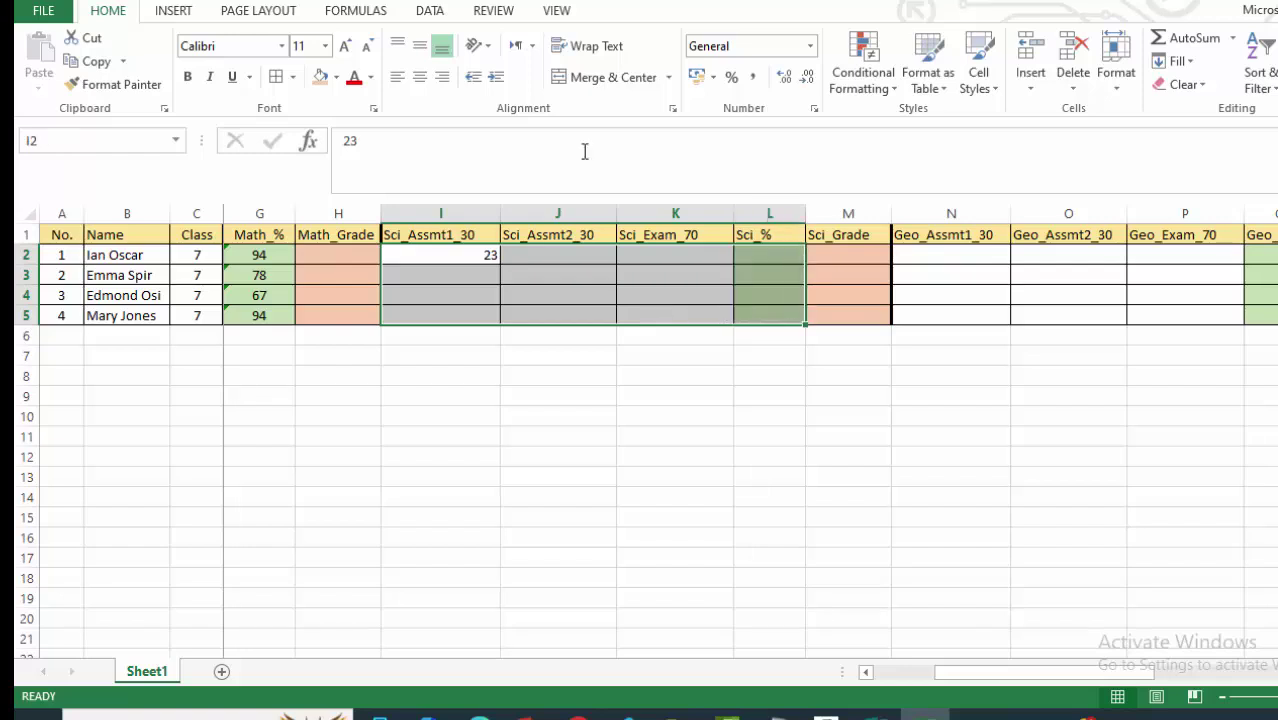
{"action": "left_click", "coordinate": [419, 77]}
{"action": "left_click", "coordinate": [540, 410]}
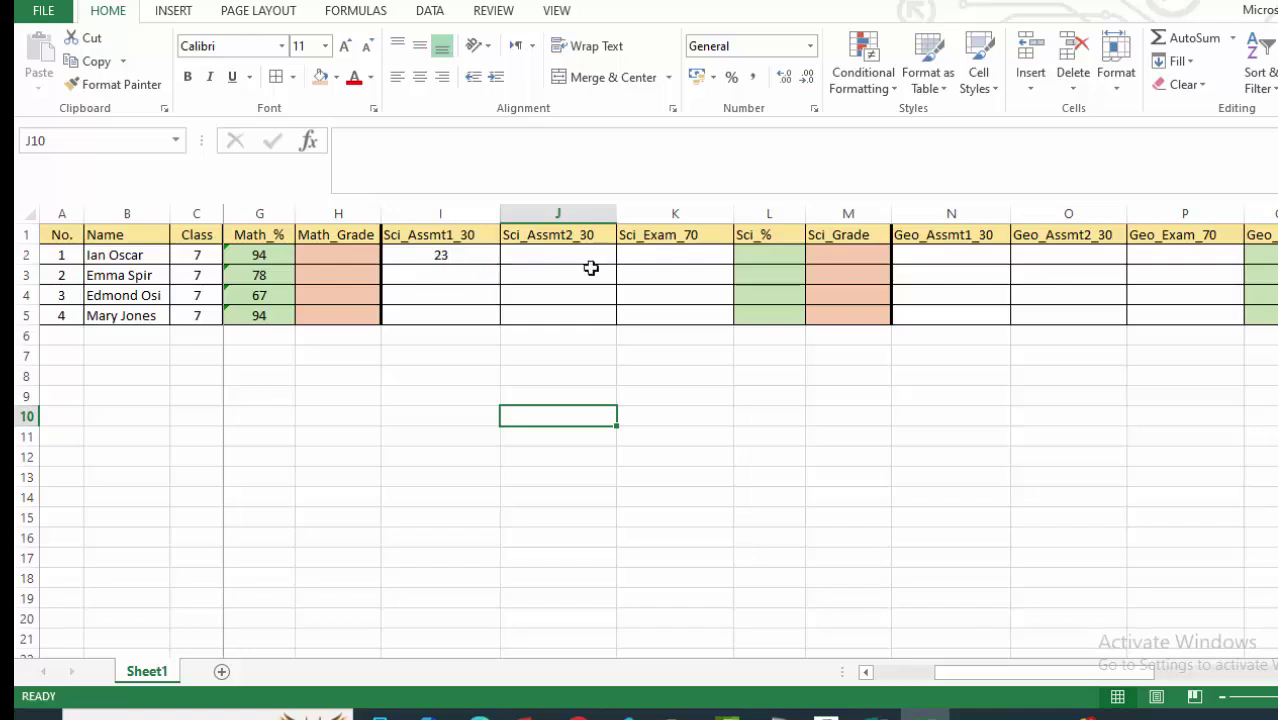
Enter the remaining row 2 Science marks: 17 in J2 and 48 in K2.
{"action": "left_click", "coordinate": [568, 258]}
{"action": "type", "text": "17"}
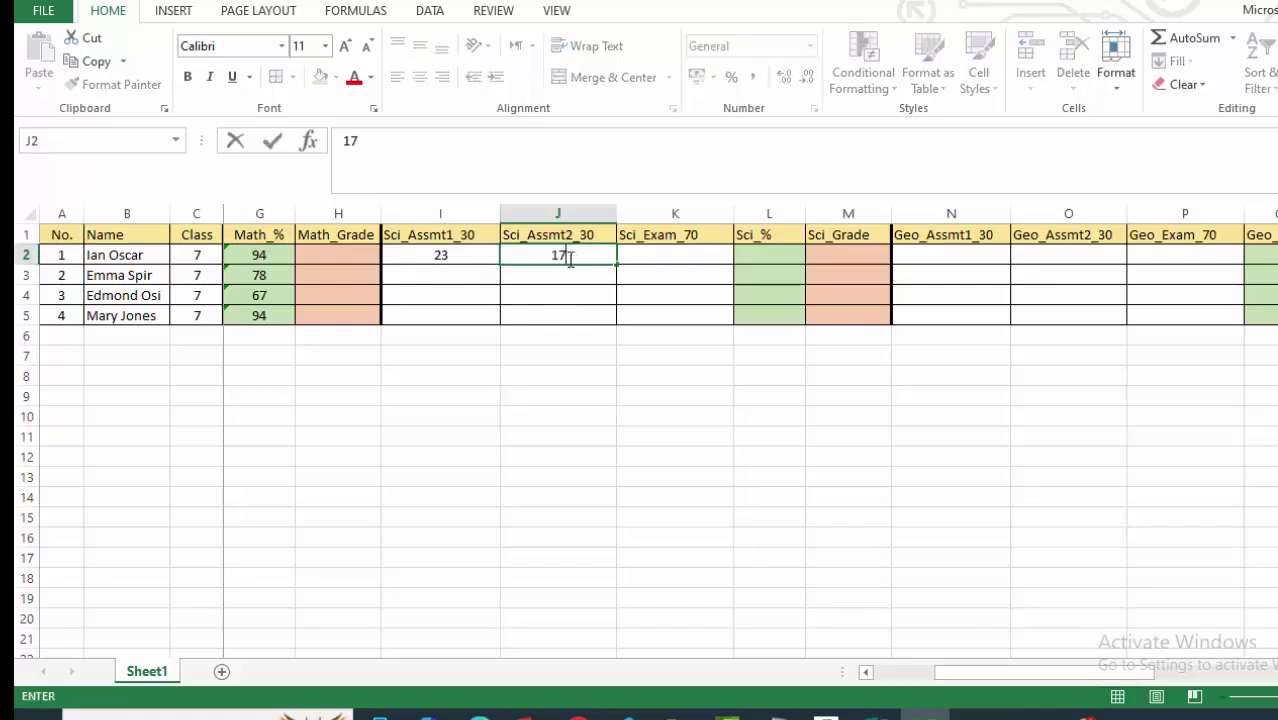
{"action": "left_click", "coordinate": [582, 373]}
{"action": "left_click", "coordinate": [678, 259]}
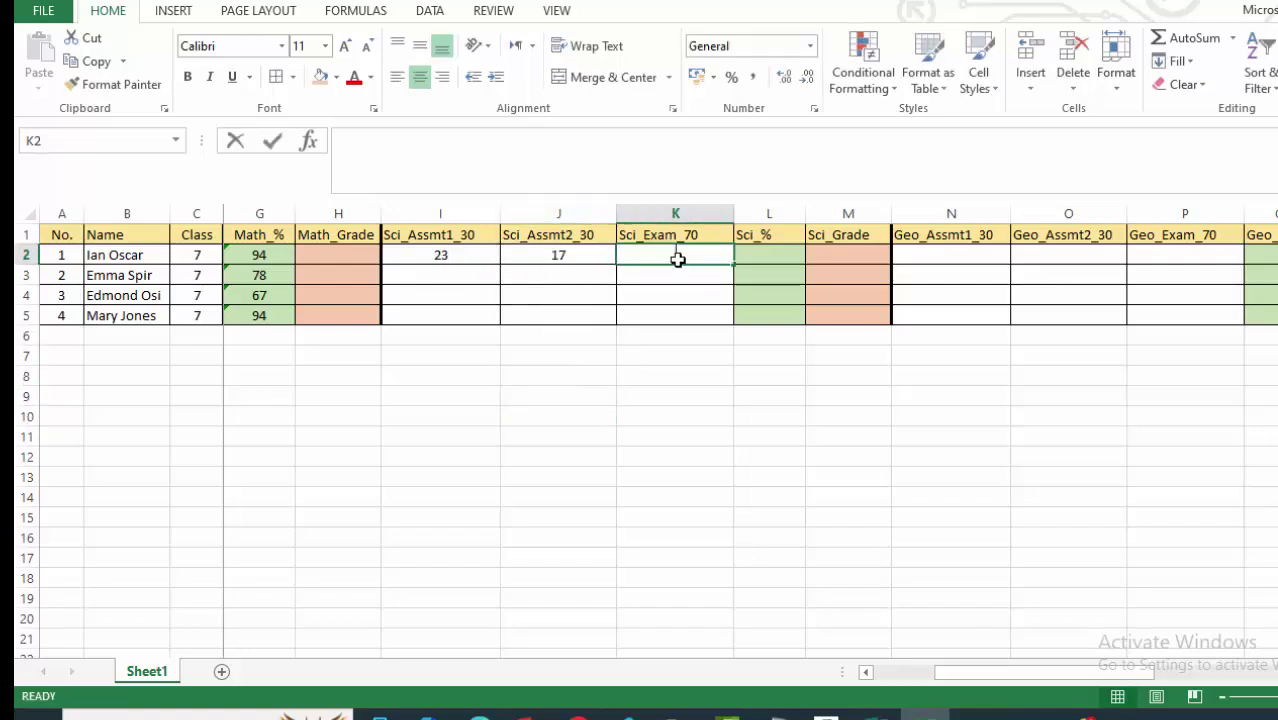
{"action": "type", "text": "48"}
{"action": "left_click", "coordinate": [598, 392]}
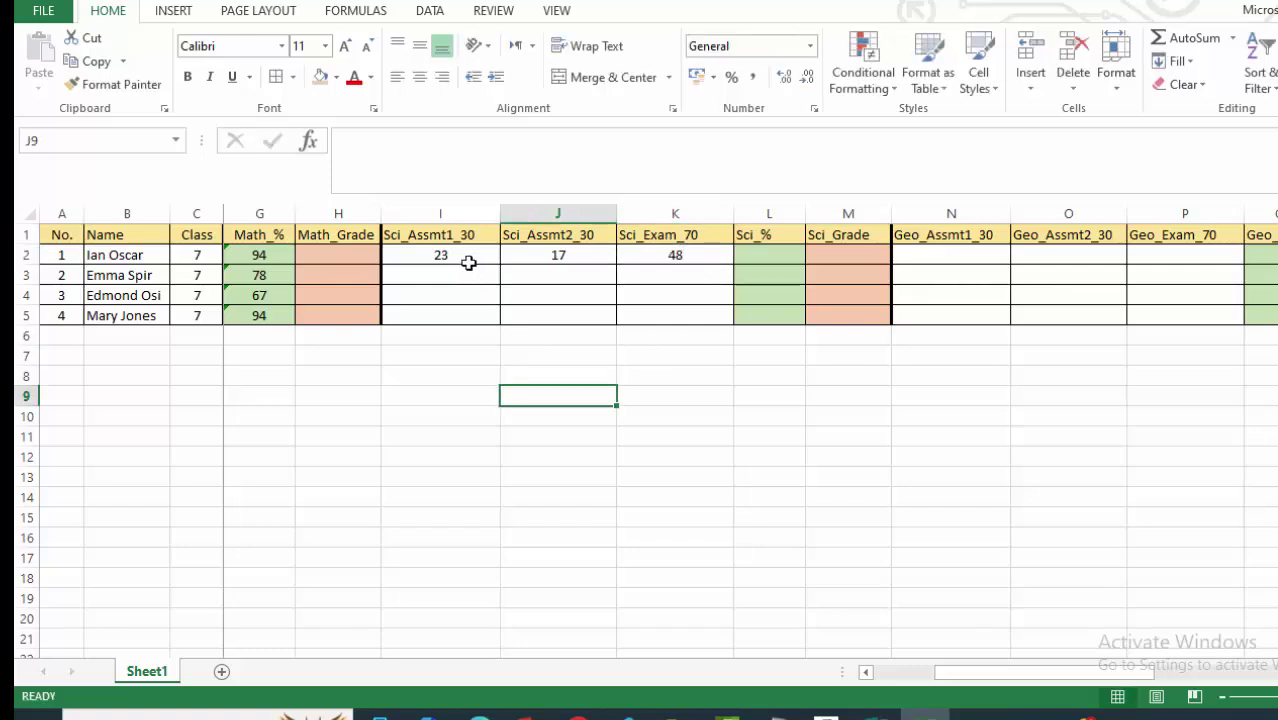
Enter the row 3 Science marks 6, 19 and 42 in I3:K3.
{"action": "left_click", "coordinate": [468, 262]}
{"action": "left_click", "coordinate": [476, 274]}
{"action": "type", "text": "6"}
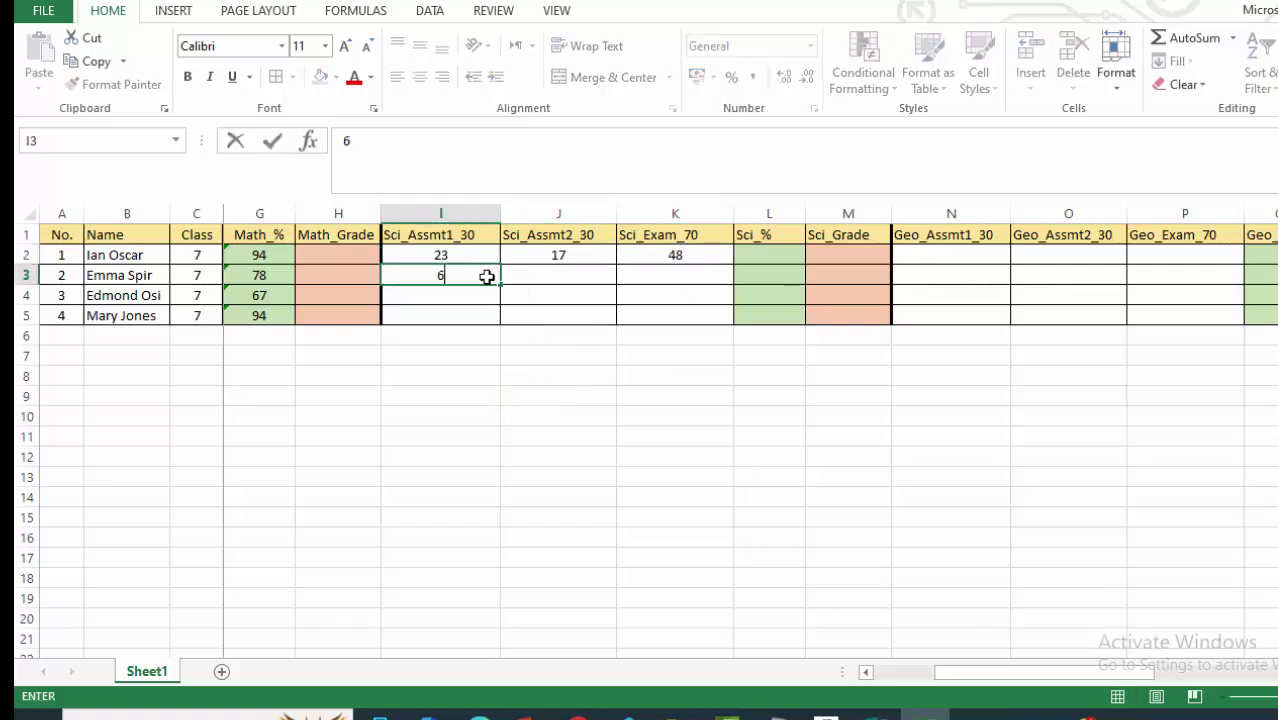
{"action": "left_click", "coordinate": [514, 357]}
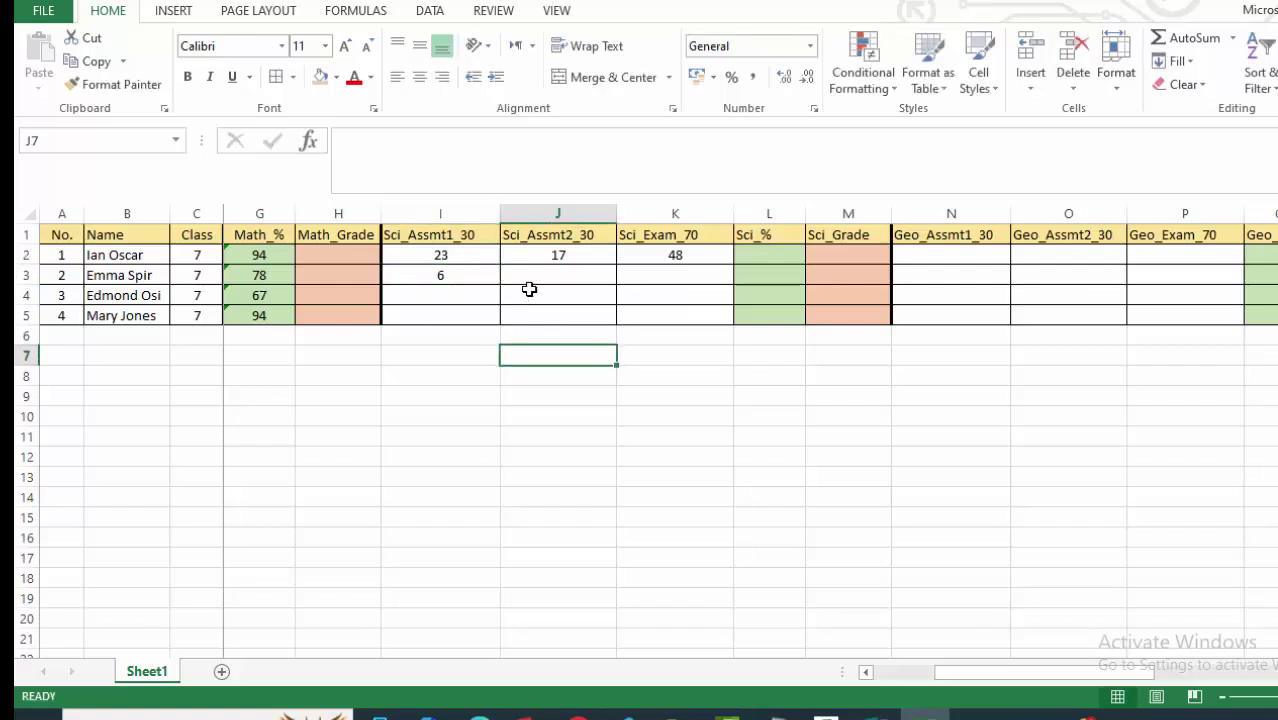
{"action": "left_click", "coordinate": [543, 279]}
{"action": "type", "text": "19"}
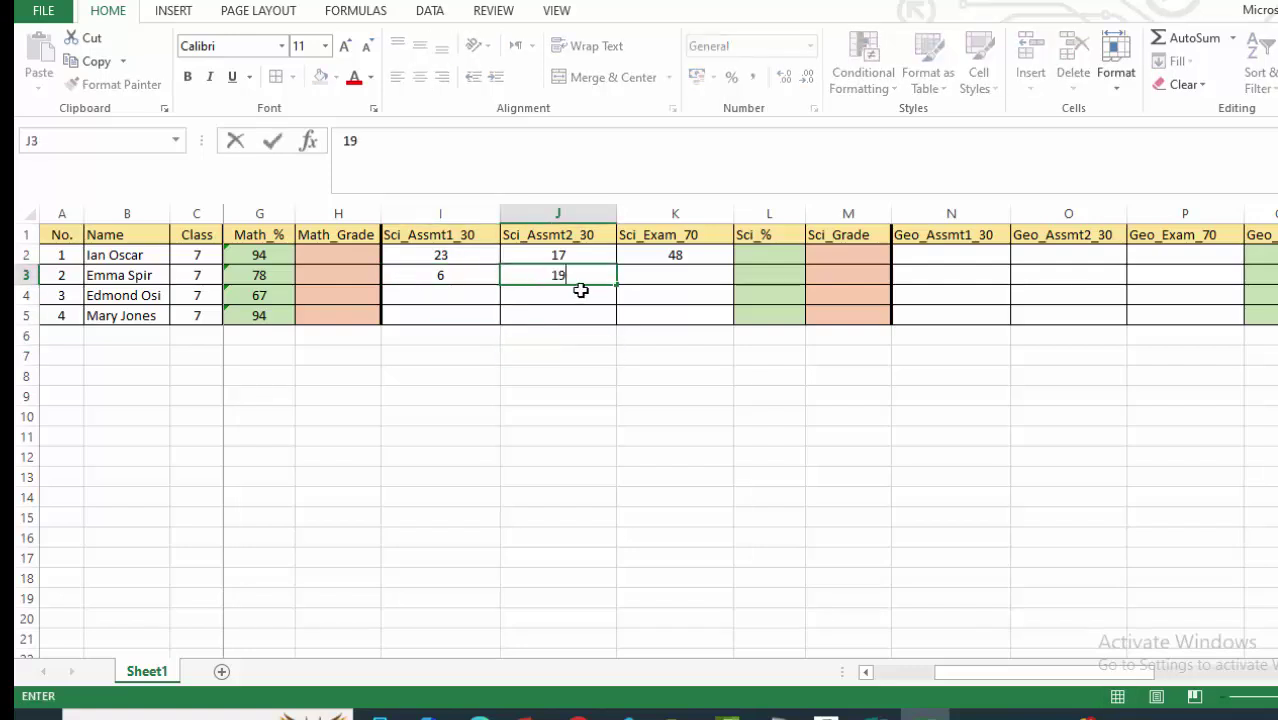
{"action": "left_click", "coordinate": [604, 385]}
{"action": "left_click", "coordinate": [676, 354]}
{"action": "left_click", "coordinate": [676, 276]}
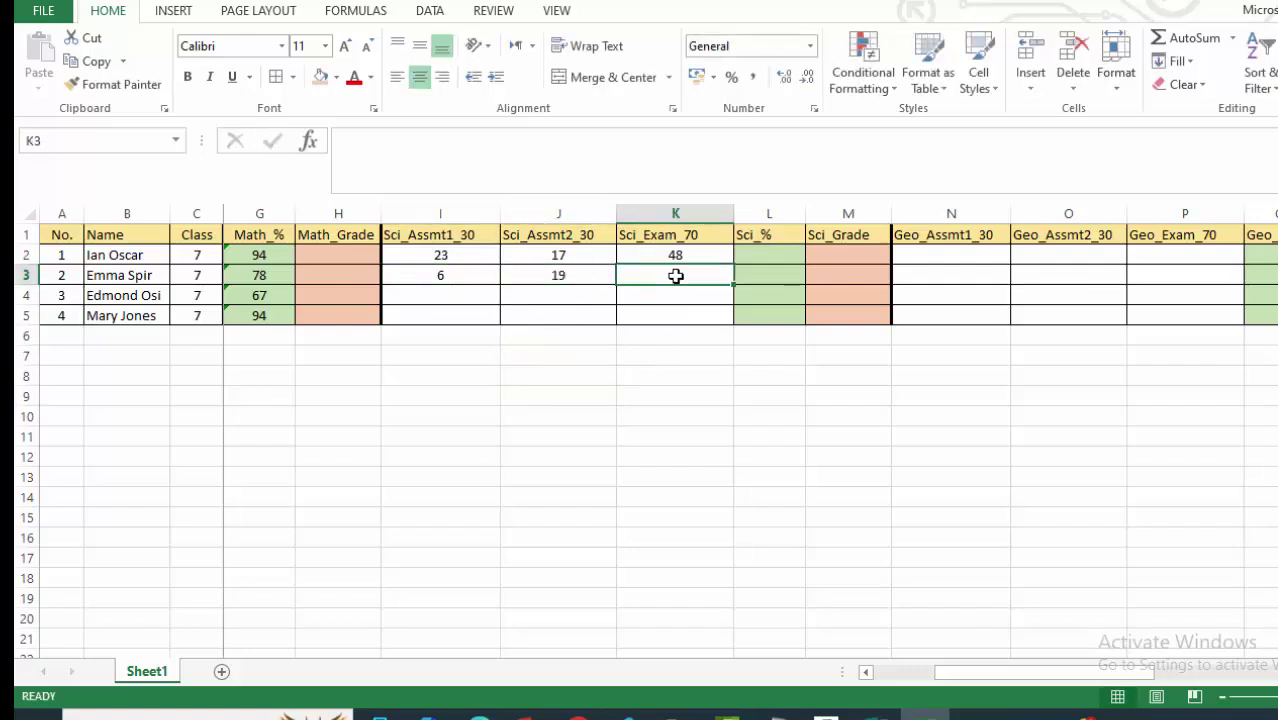
{"action": "type", "text": "42"}
{"action": "left_click_drag", "start_coordinate": [632, 374], "coordinate": [545, 376]}
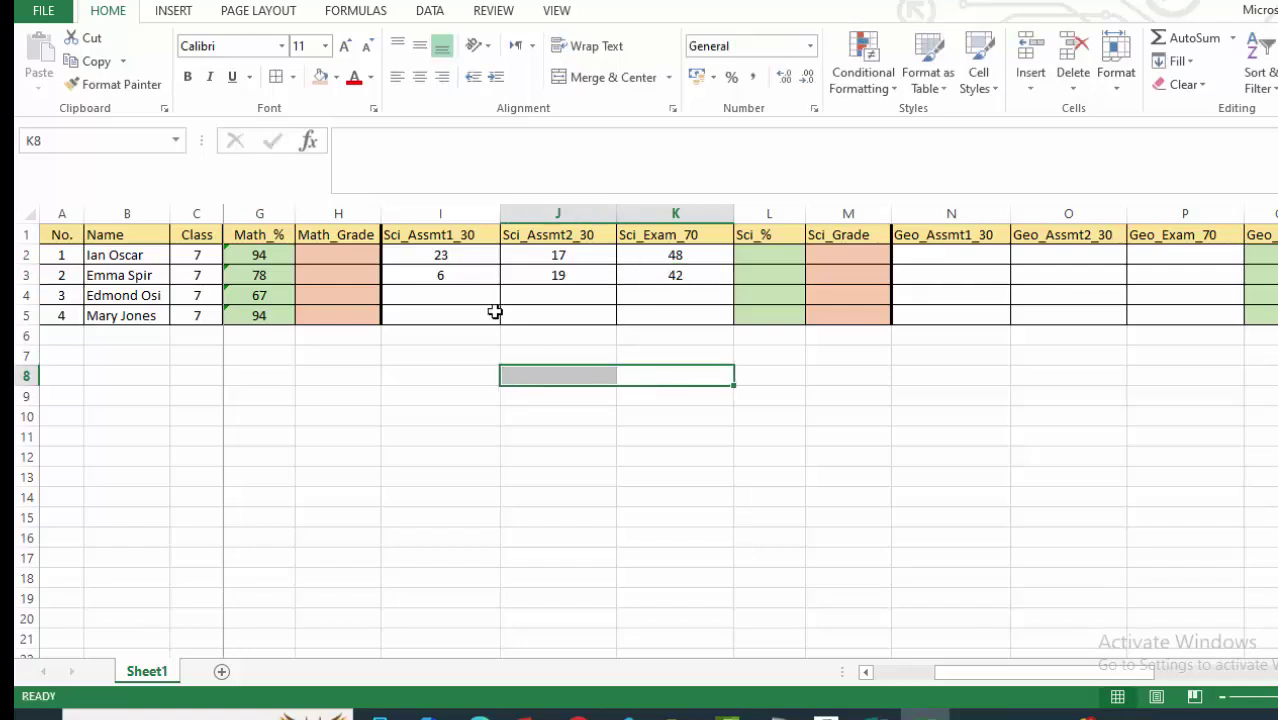
Enter the row 4 Science marks 11, 19 and 52 in I4:K4.
{"action": "left_click", "coordinate": [459, 298]}
{"action": "type", "text": "11"}
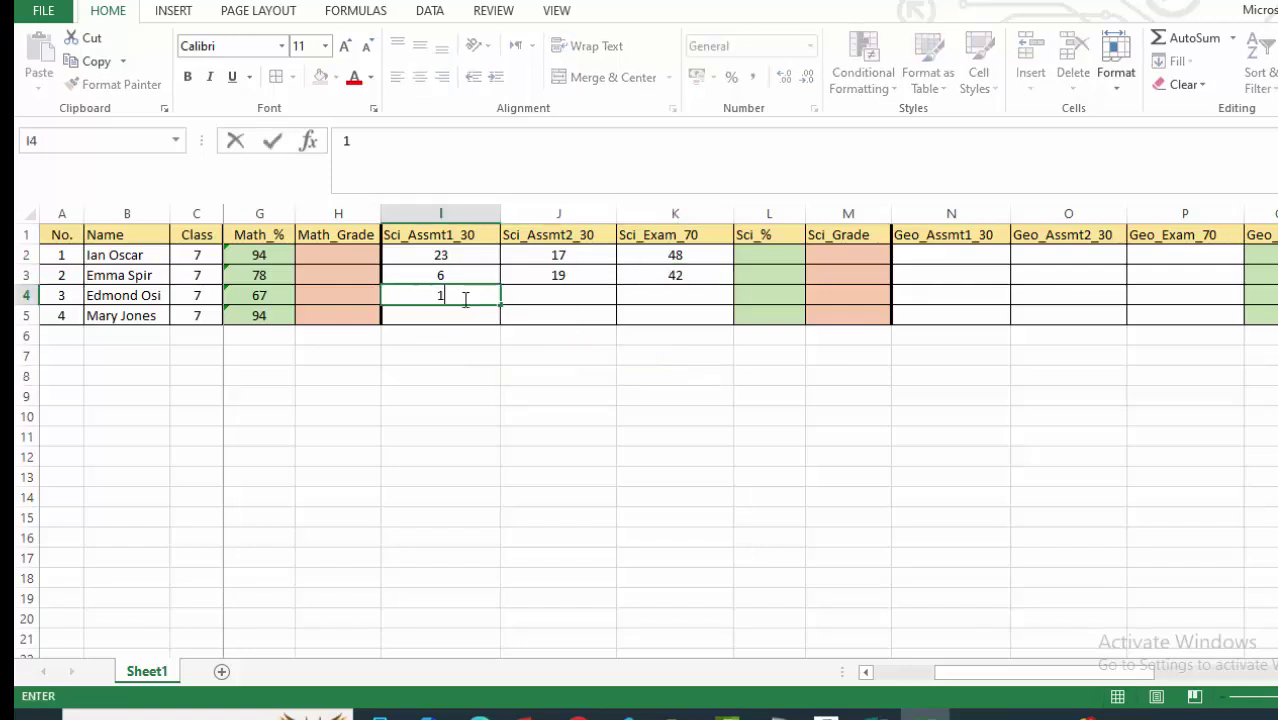
{"action": "left_click", "coordinate": [550, 355]}
{"action": "left_click", "coordinate": [568, 300]}
{"action": "type", "text": "19"}
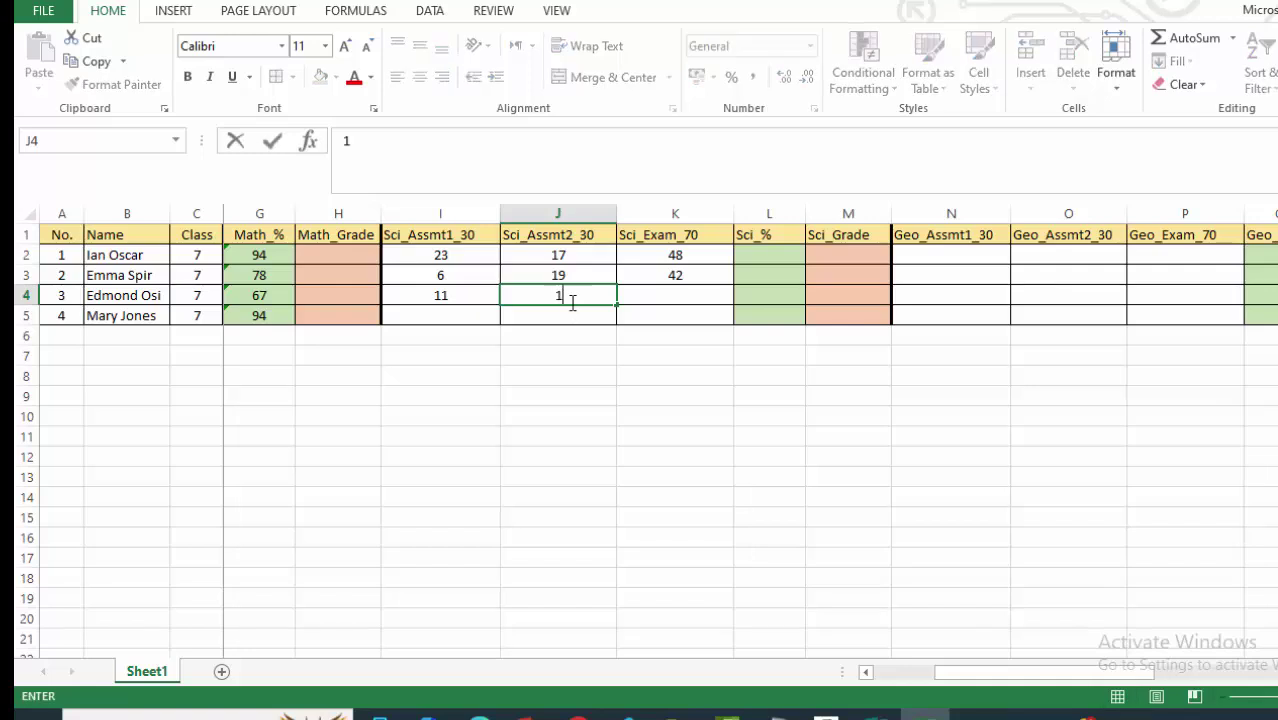
{"action": "left_click", "coordinate": [674, 411]}
{"action": "left_click", "coordinate": [673, 298]}
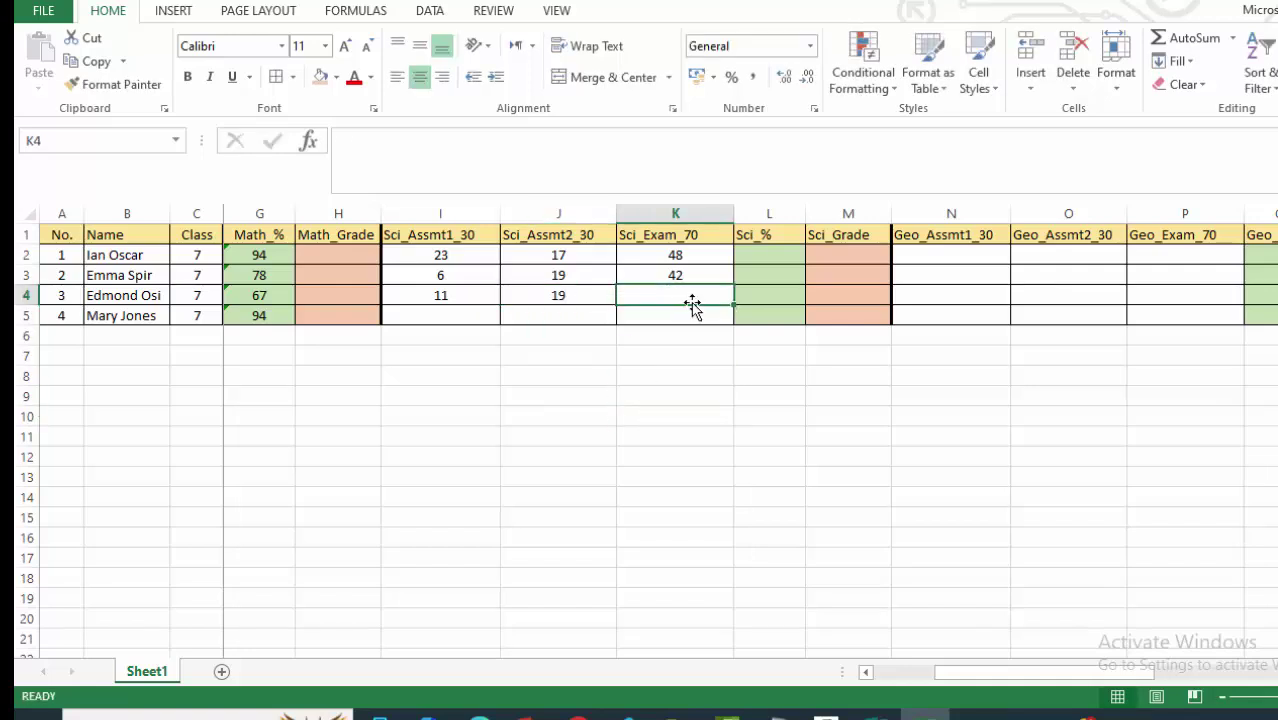
{"action": "type", "text": "52"}
{"action": "left_click_drag", "start_coordinate": [640, 414], "coordinate": [625, 397]}
Enter the row 5 Science marks 26, 28 and 63 in I5:K5.
{"action": "left_click", "coordinate": [465, 317]}
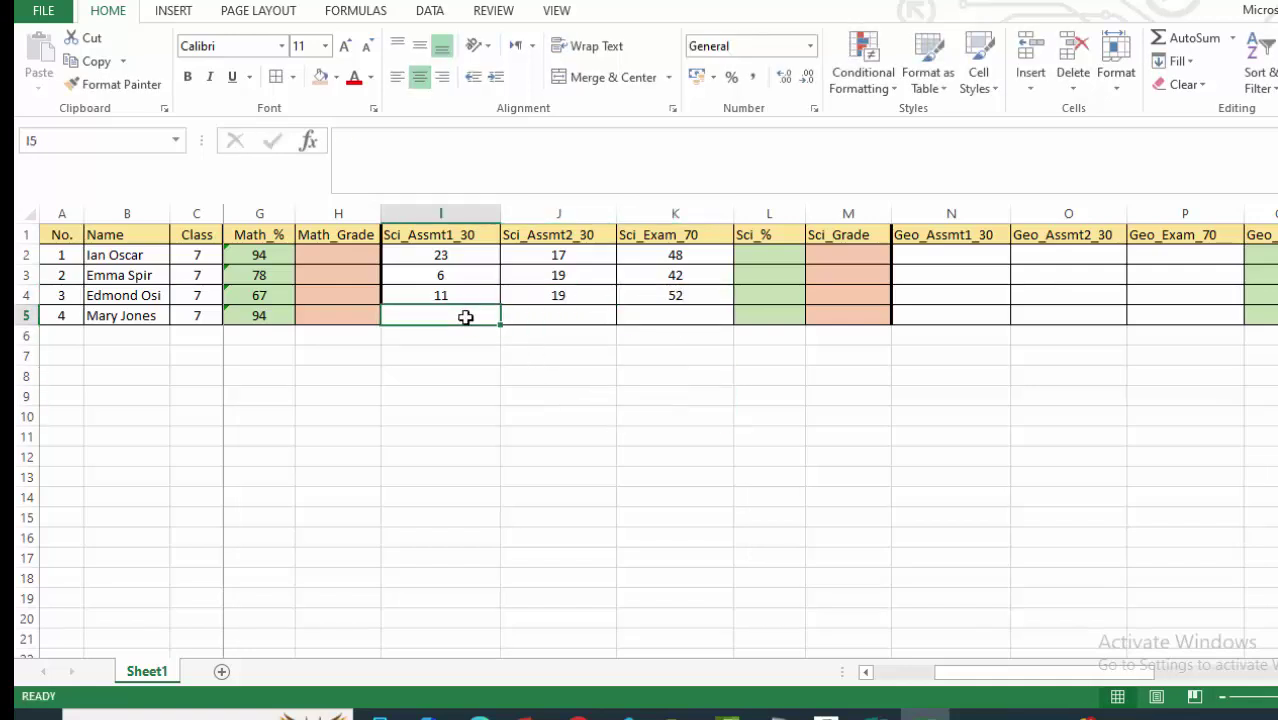
{"action": "type", "text": "26"}
{"action": "left_click", "coordinate": [554, 370]}
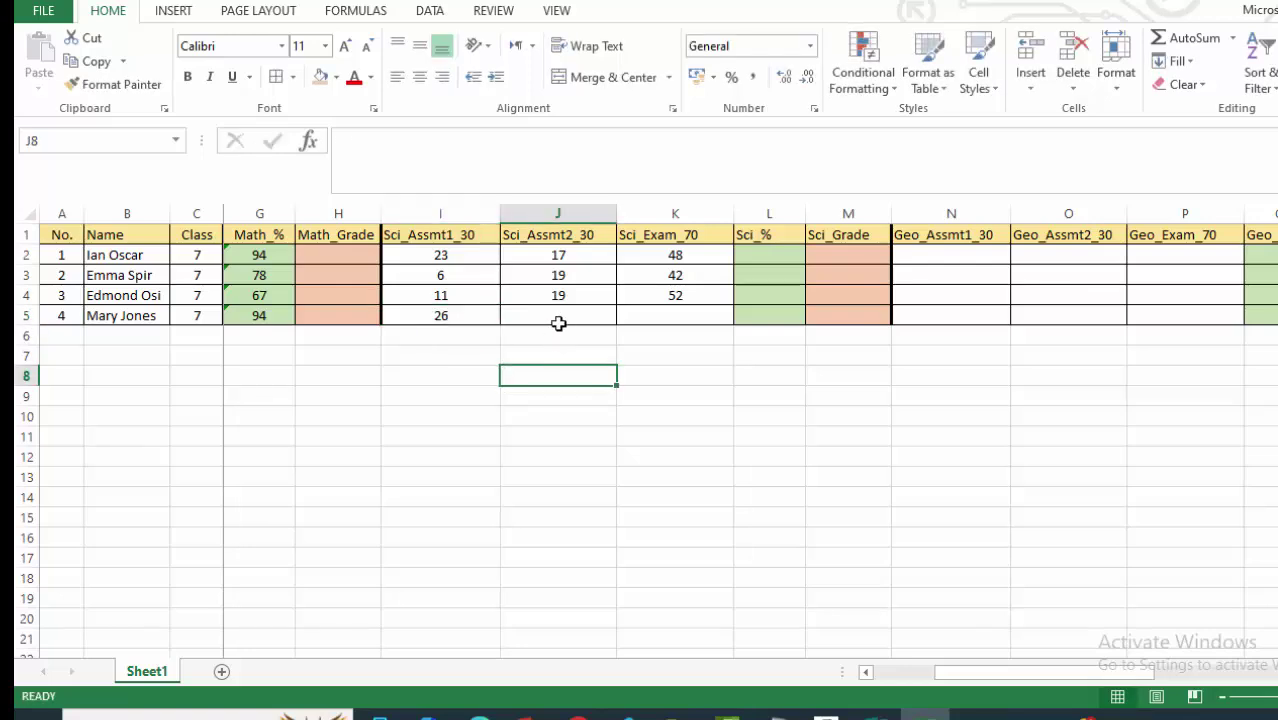
{"action": "left_click", "coordinate": [563, 315]}
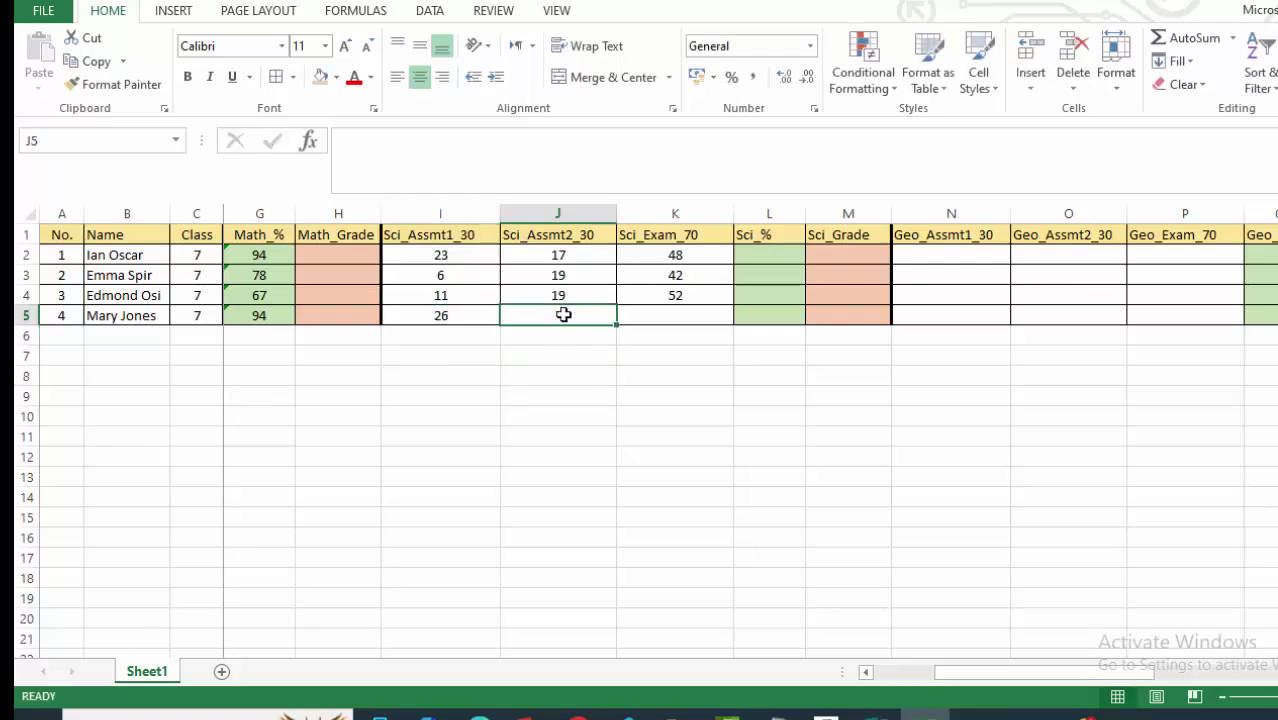
{"action": "type", "text": "28"}
{"action": "left_click", "coordinate": [615, 373]}
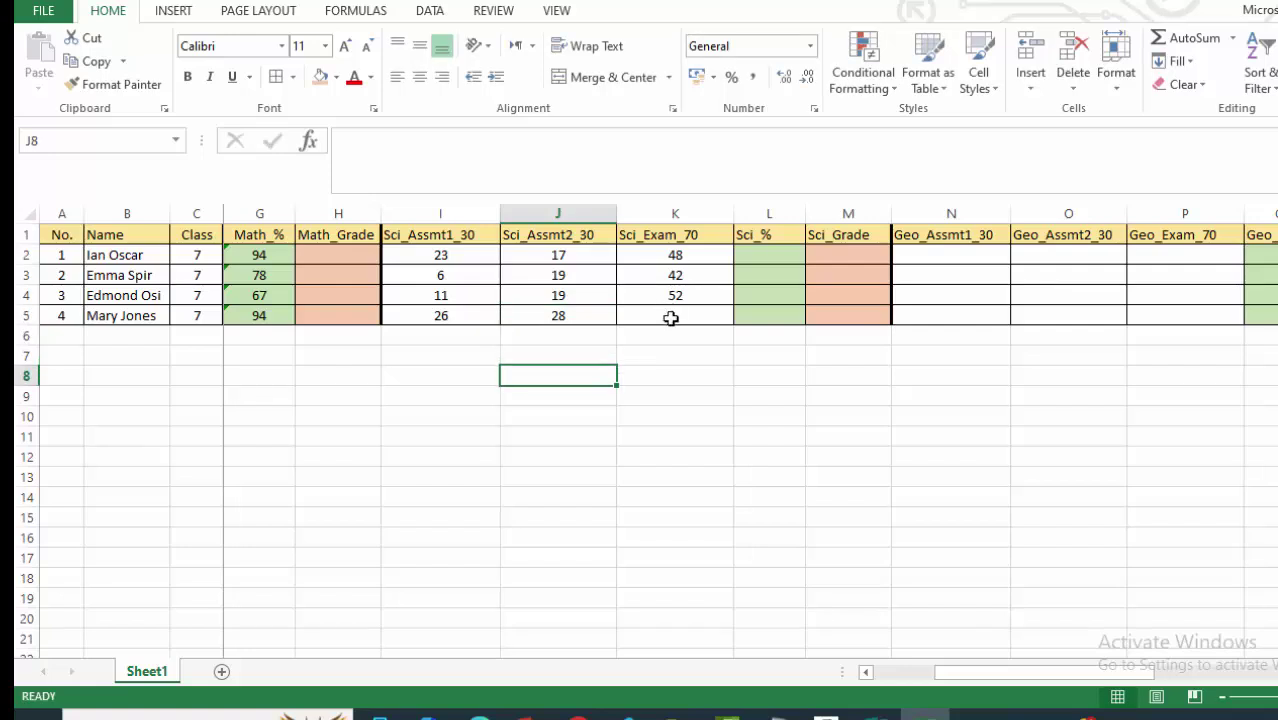
{"action": "left_click", "coordinate": [670, 317]}
{"action": "type", "text": "63"}
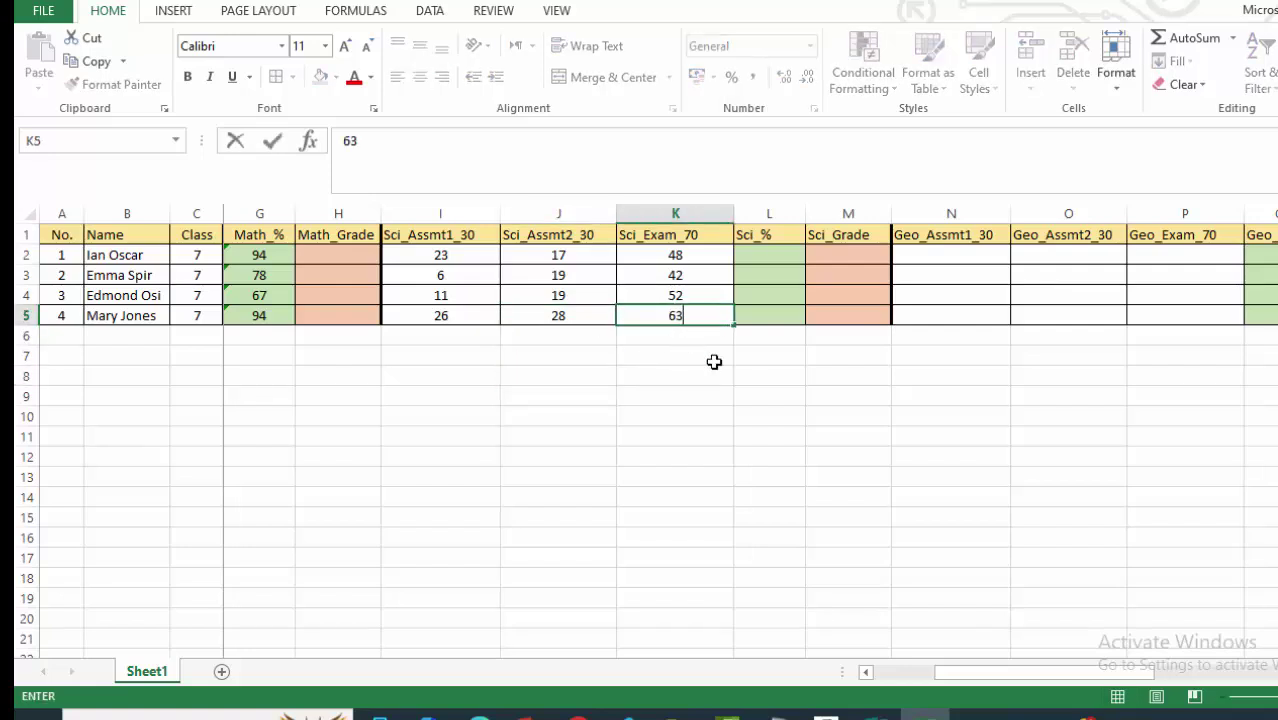
{"action": "left_click", "coordinate": [765, 396]}
{"action": "left_click", "coordinate": [902, 438]}
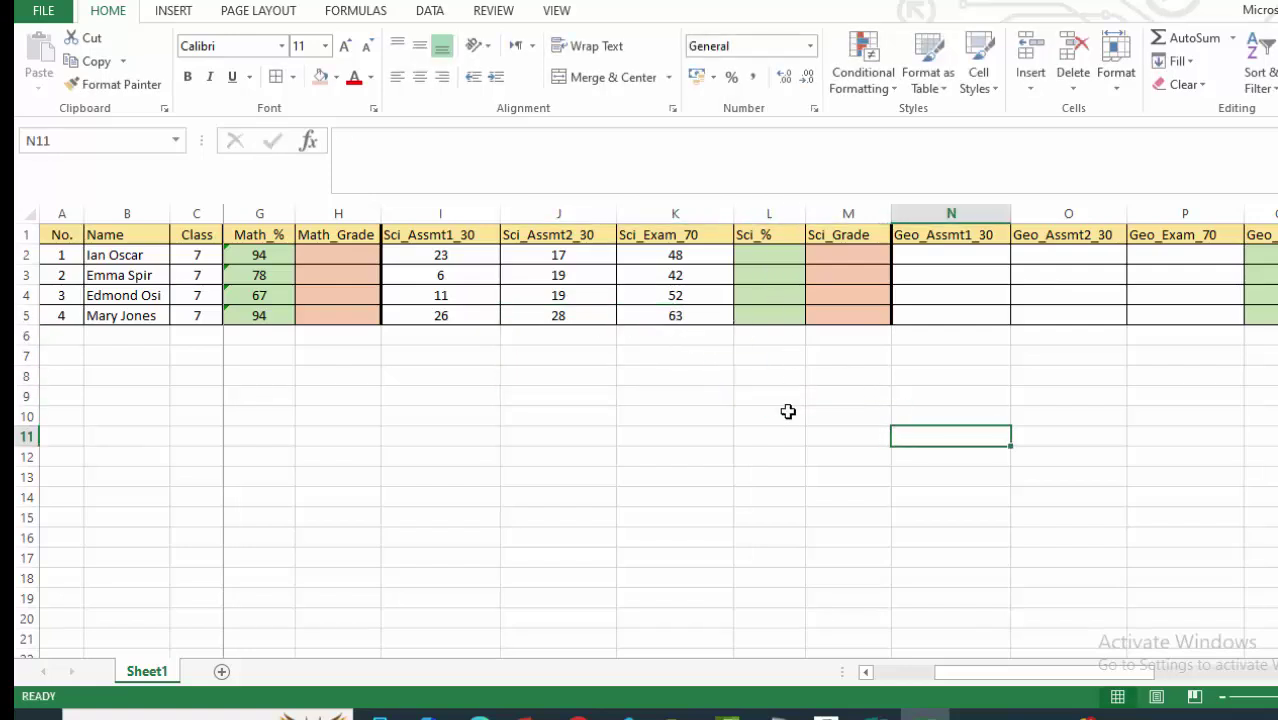
Enter =SUM(I2:K2) in L2 and fill it down to L5.
{"action": "left_click", "coordinate": [770, 255]}
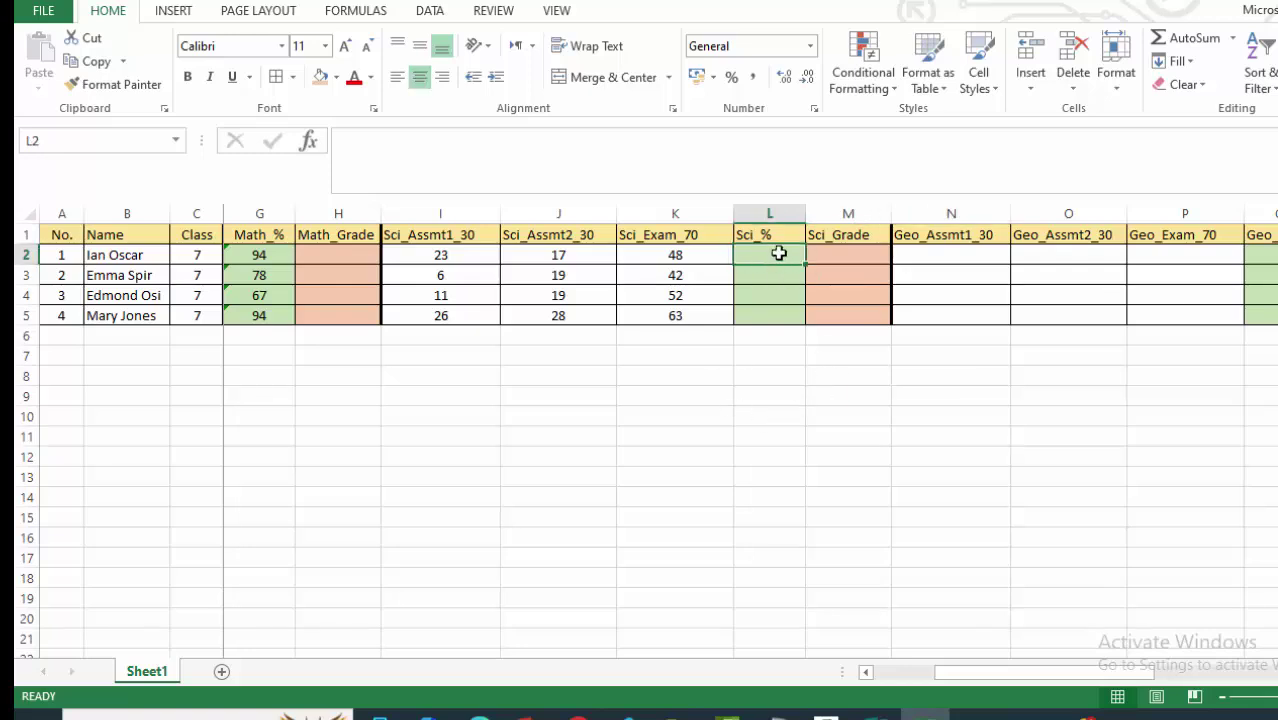
{"action": "type", "text": "=sum"}
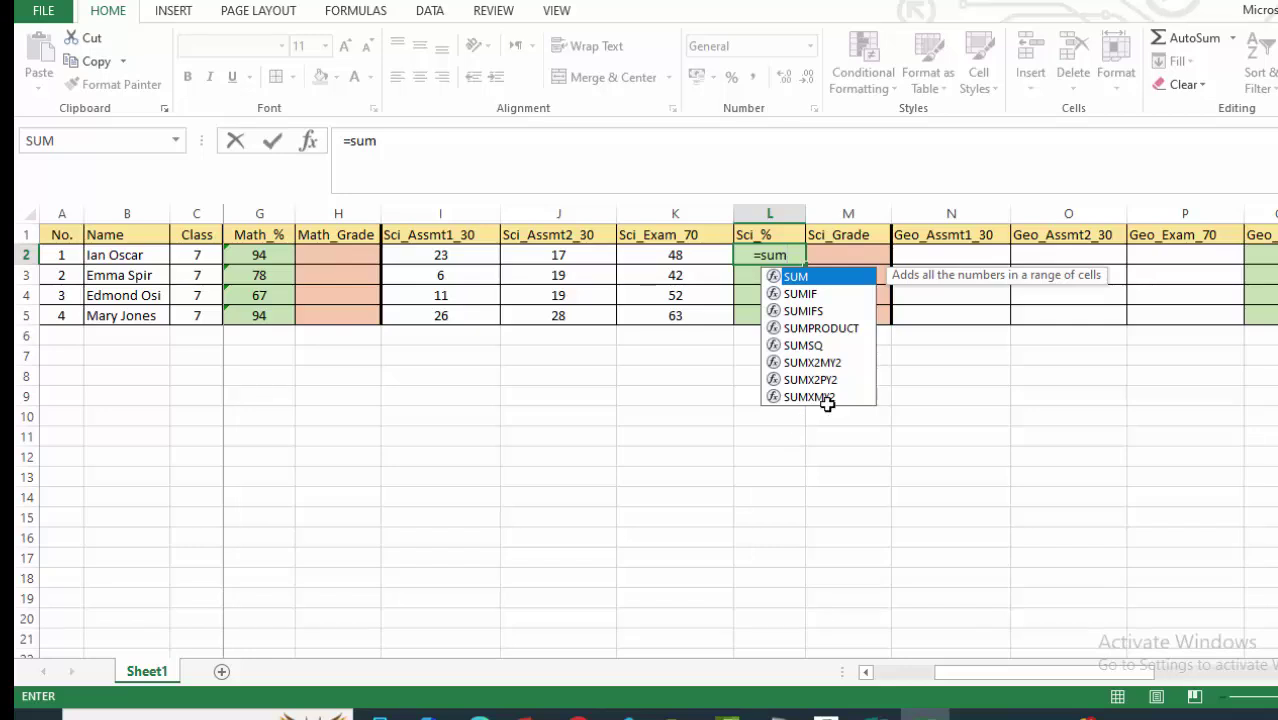
{"action": "double_click", "coordinate": [822, 279]}
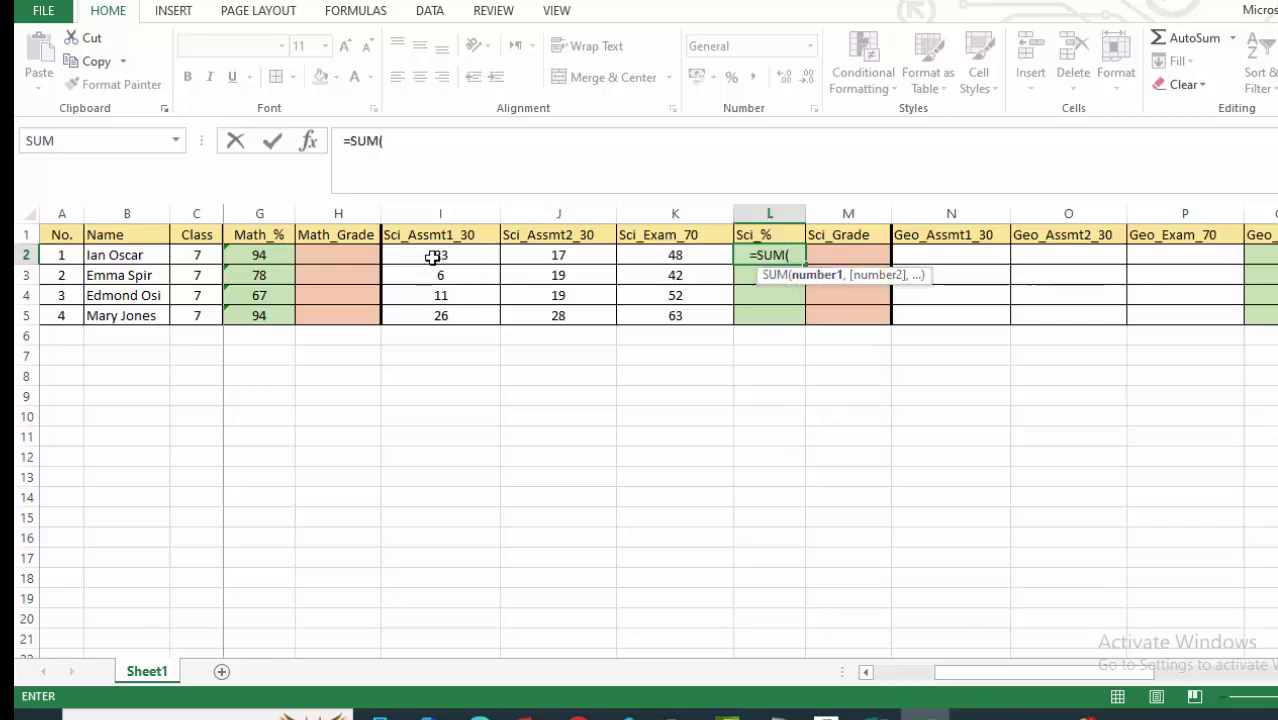
{"action": "left_click_drag", "start_coordinate": [431, 259], "coordinate": [712, 256]}
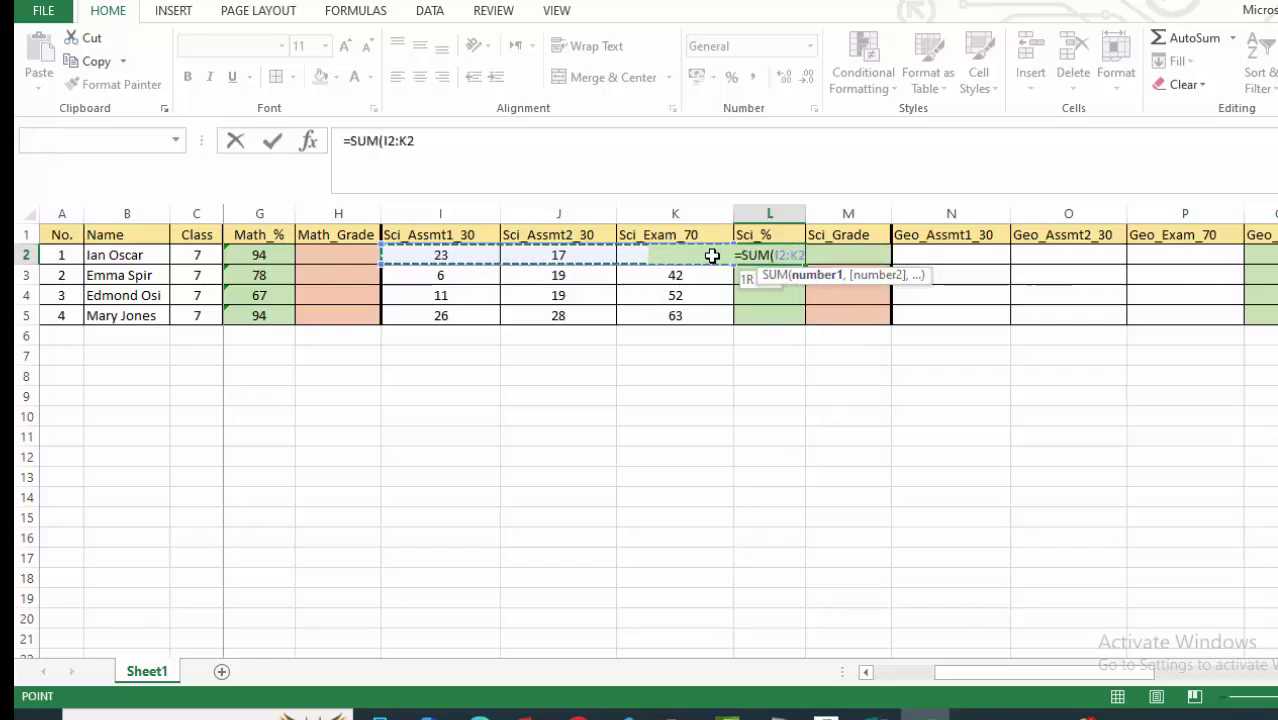
{"action": "key", "text": "Return"}
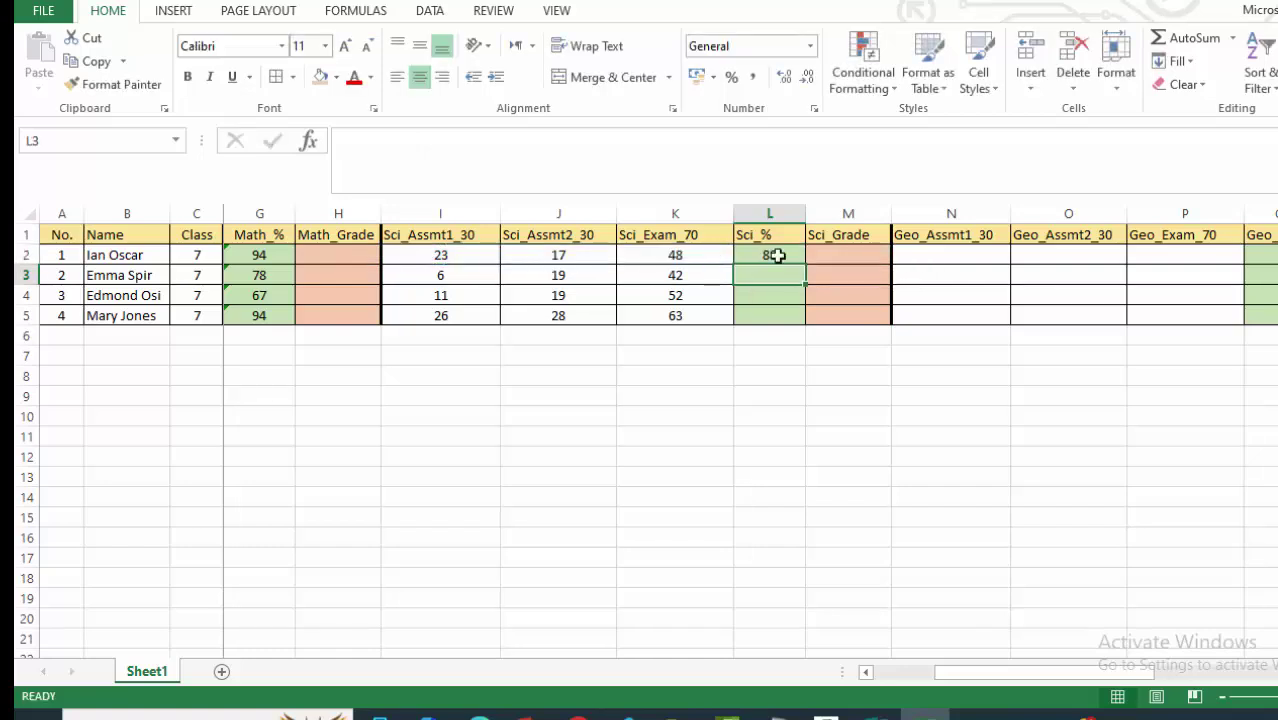
{"action": "left_click", "coordinate": [774, 258]}
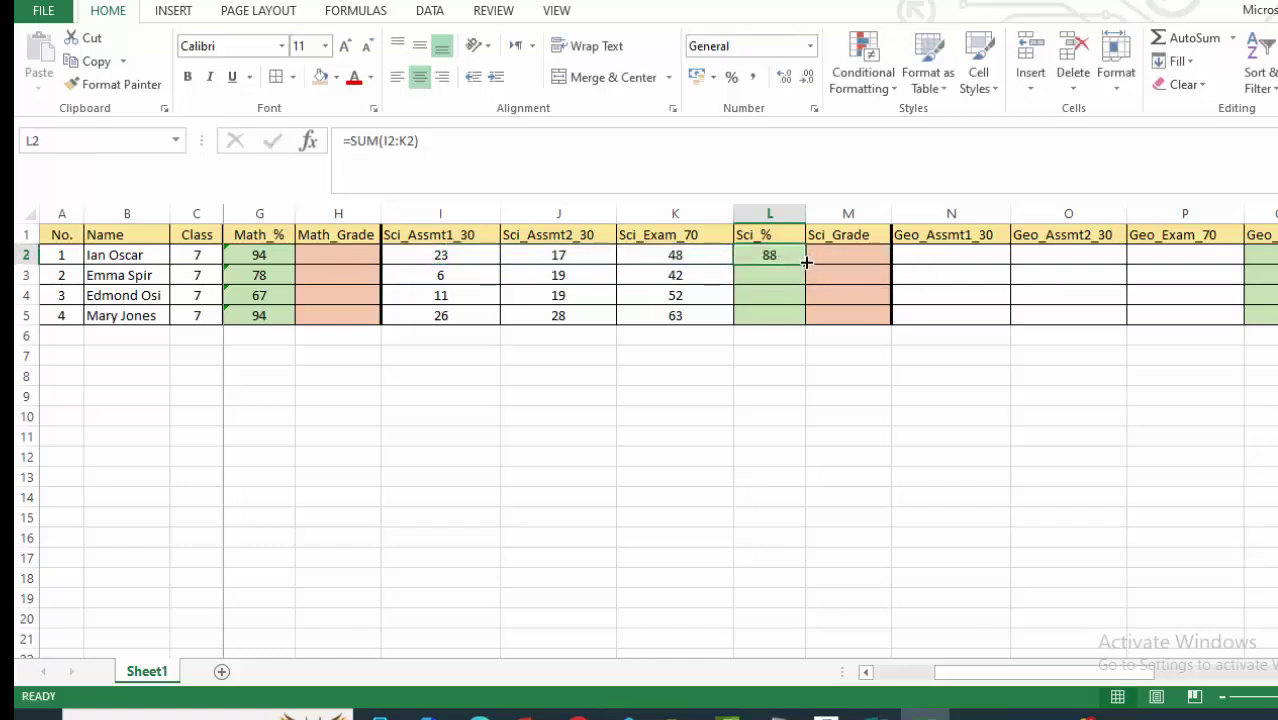
{"action": "left_click_drag", "start_coordinate": [806, 262], "coordinate": [804, 322]}
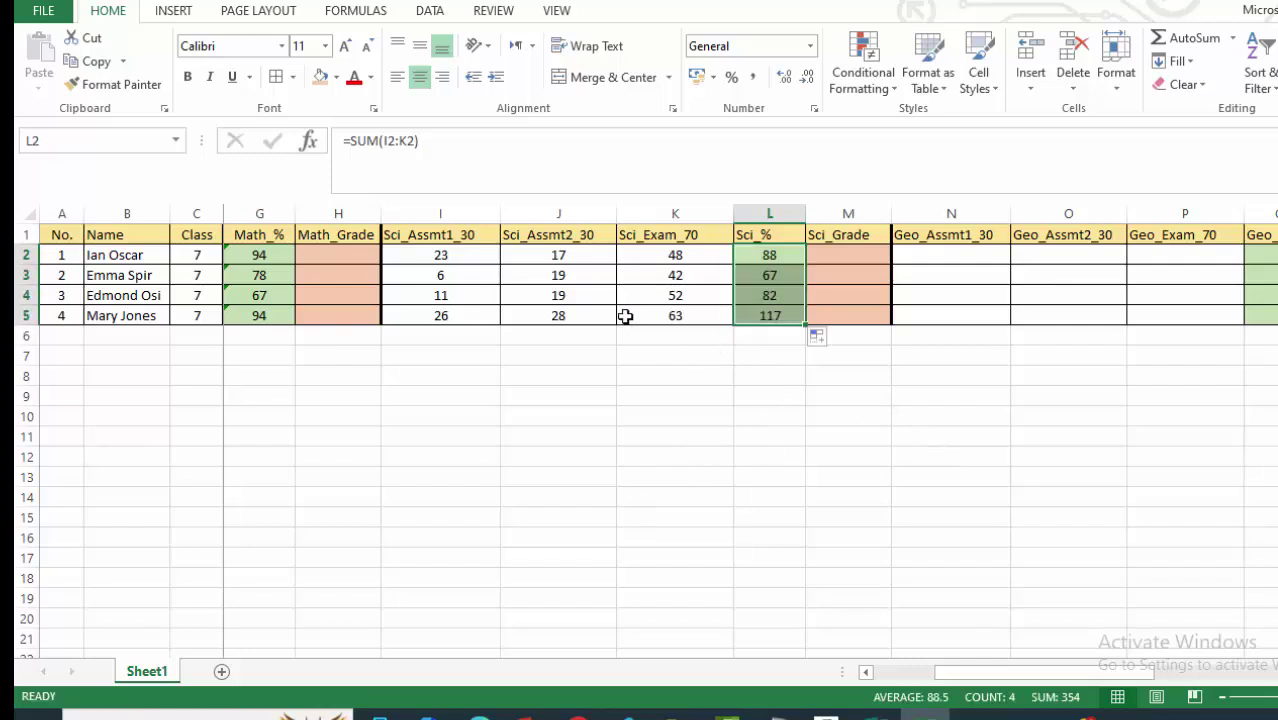
Check the I5 and J5 marks and L2's formula against the L4:L5 totals.
{"action": "left_click", "coordinate": [432, 313]}
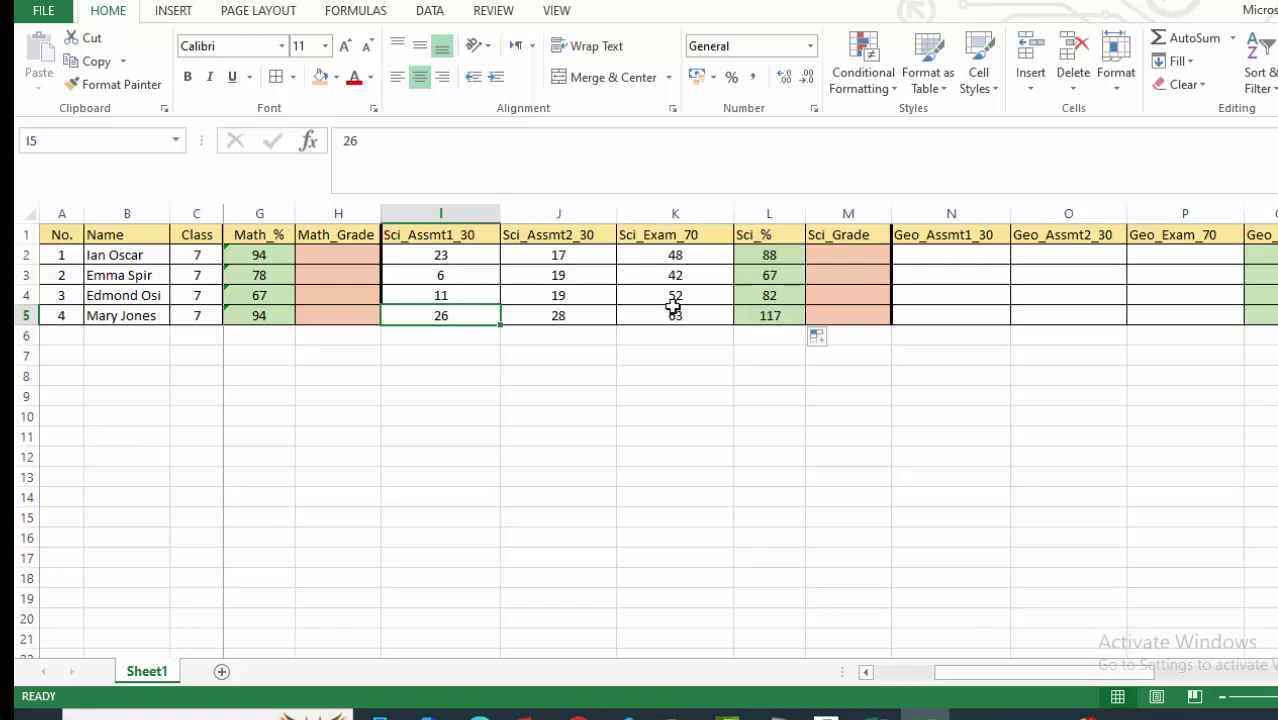
{"action": "left_click", "coordinate": [566, 314]}
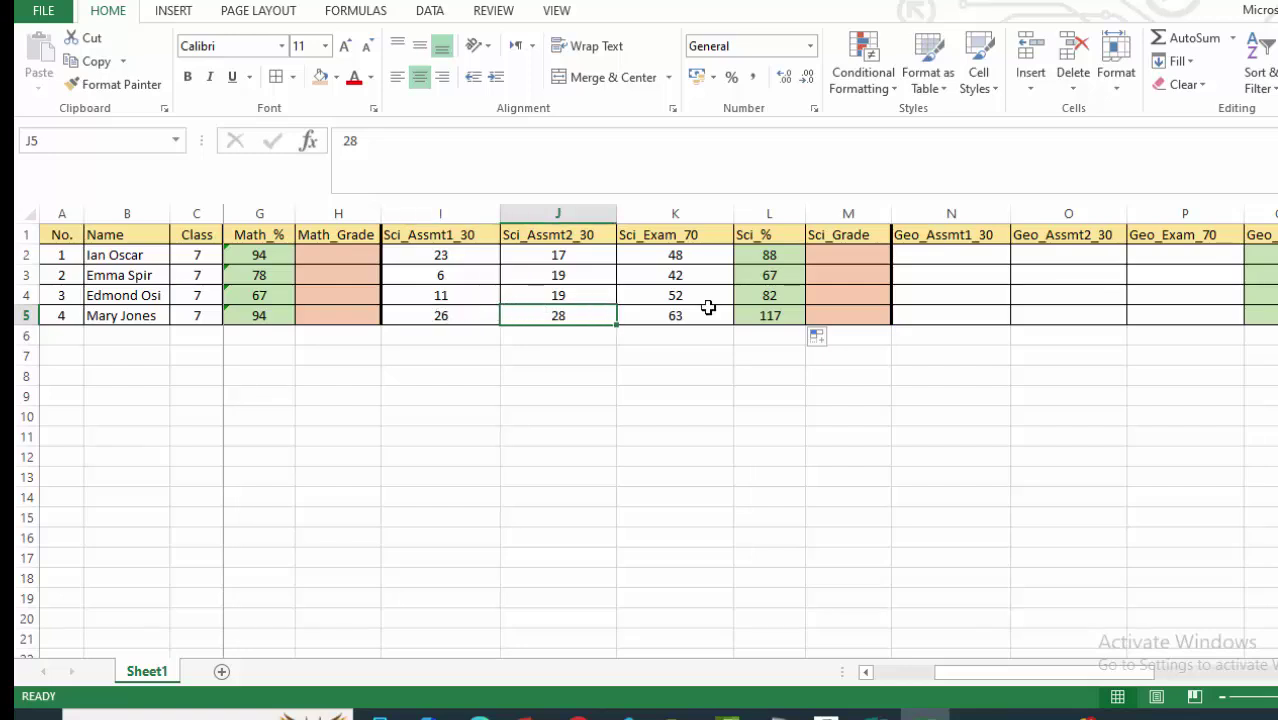
{"action": "left_click", "coordinate": [765, 256]}
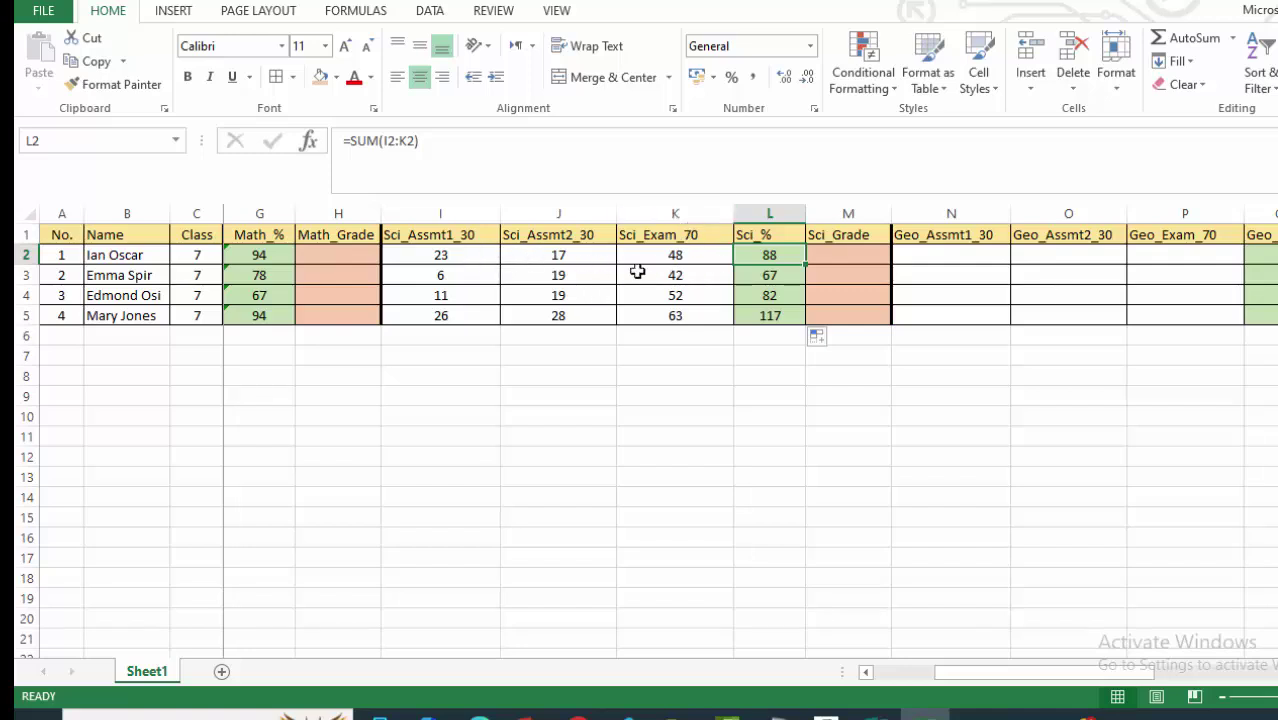
{"action": "left_click", "coordinate": [448, 317]}
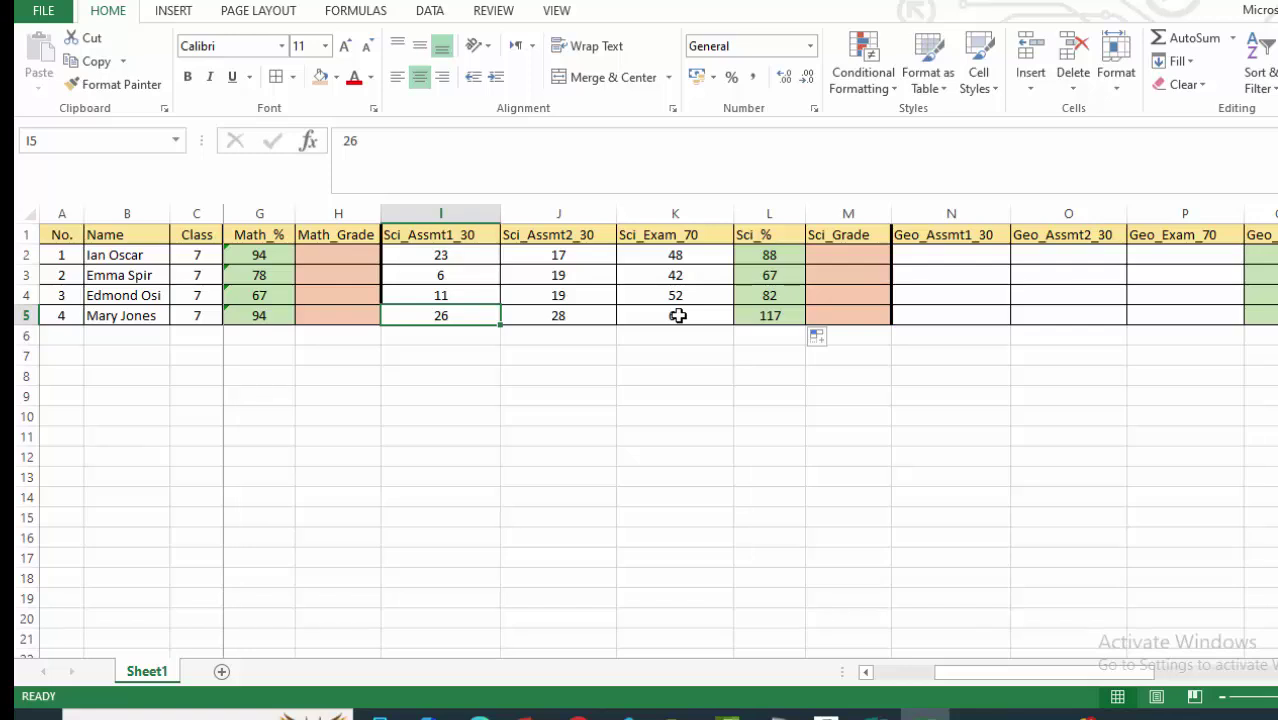
{"action": "left_click_drag", "start_coordinate": [769, 296], "coordinate": [811, 323]}
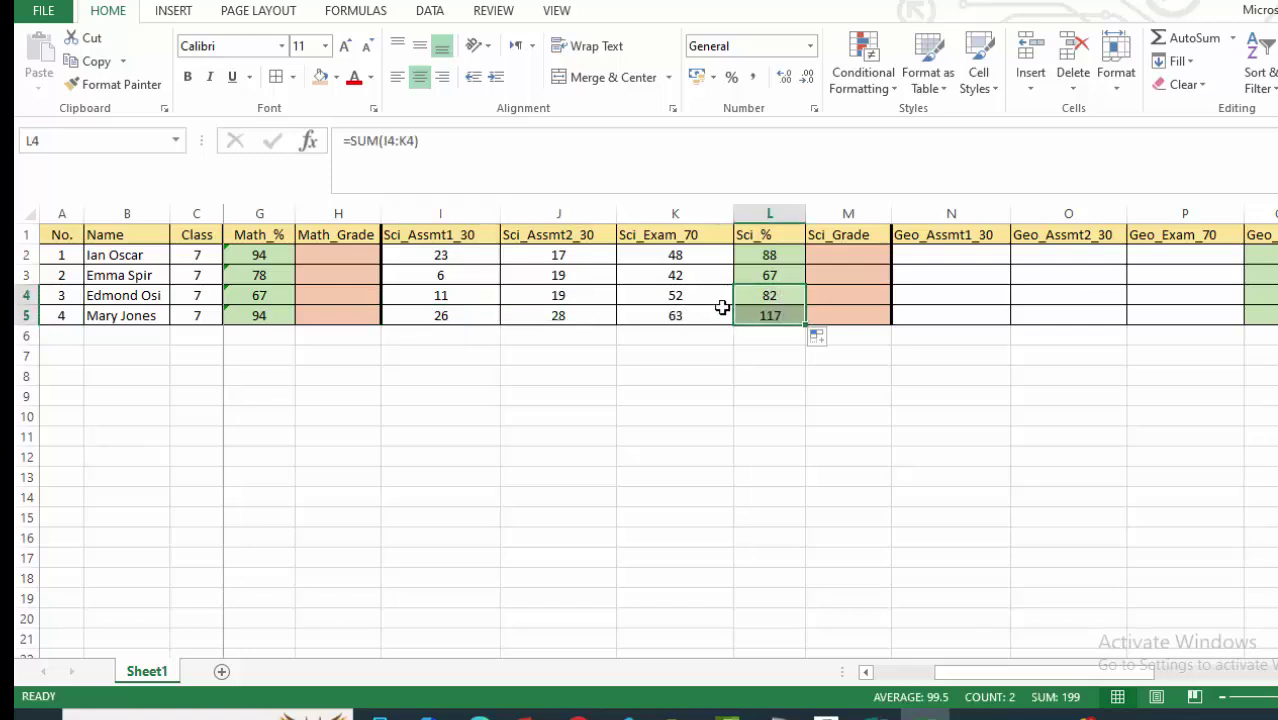
Re-enter the SUM(I2:K2) total in L2, refill through L5, and recheck row 5 marks.
{"action": "left_click", "coordinate": [748, 257]}
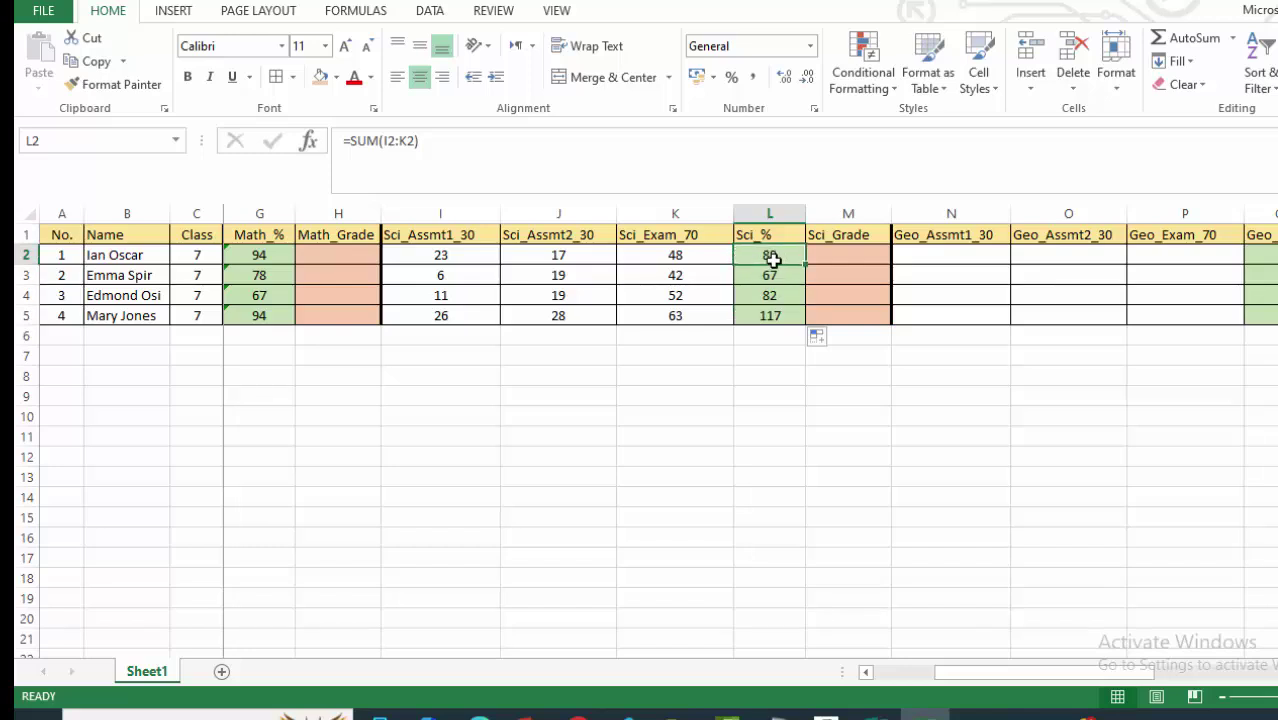
{"action": "type", "text": "="}
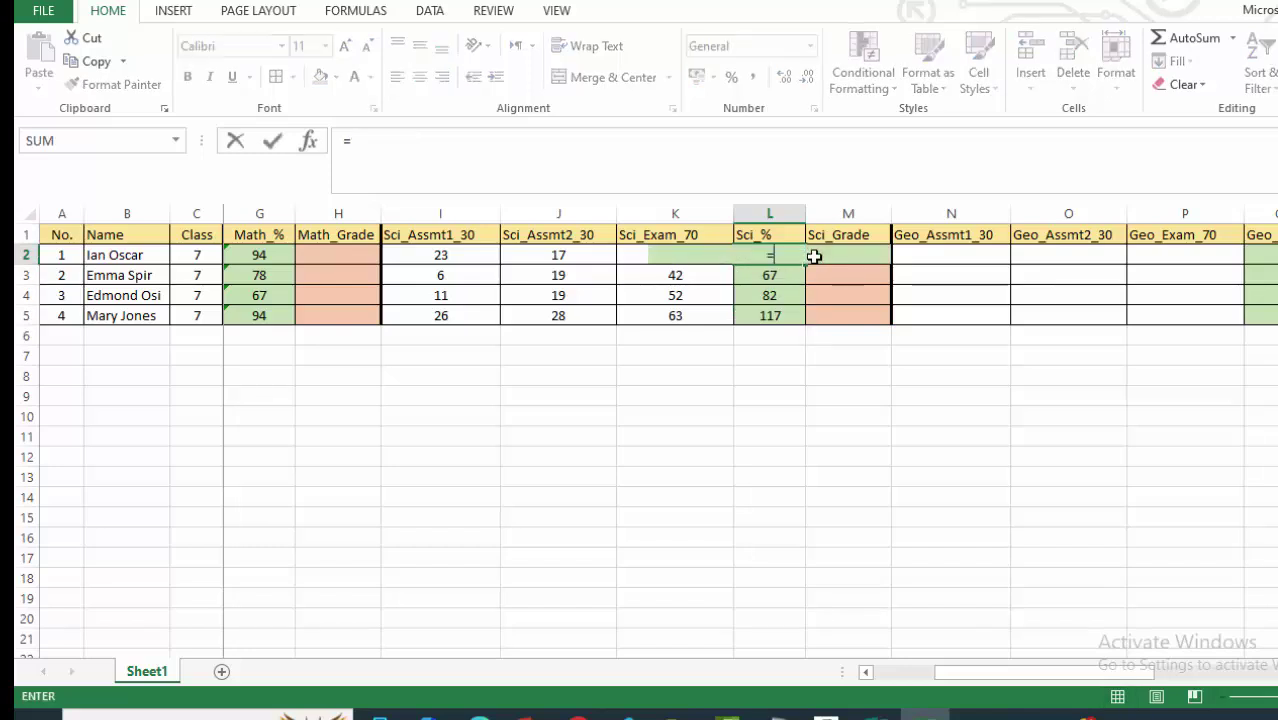
{"action": "type", "text": "su"}
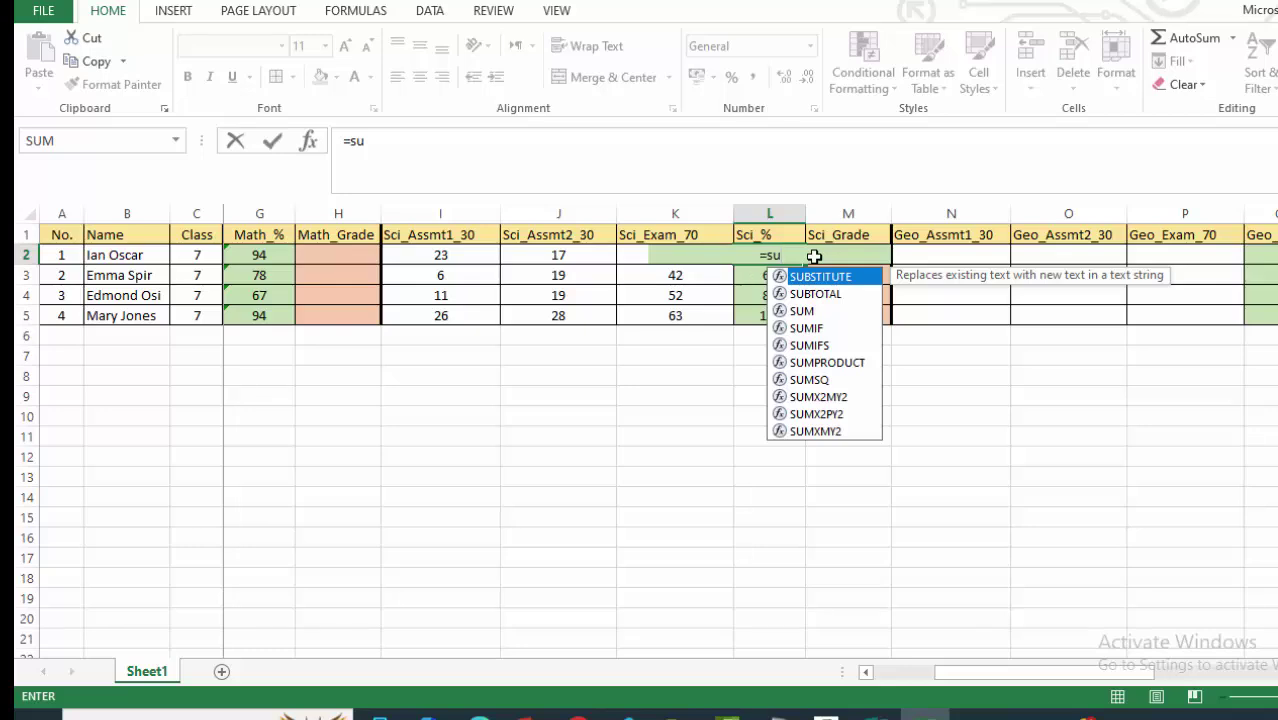
{"action": "type", "text": "m"}
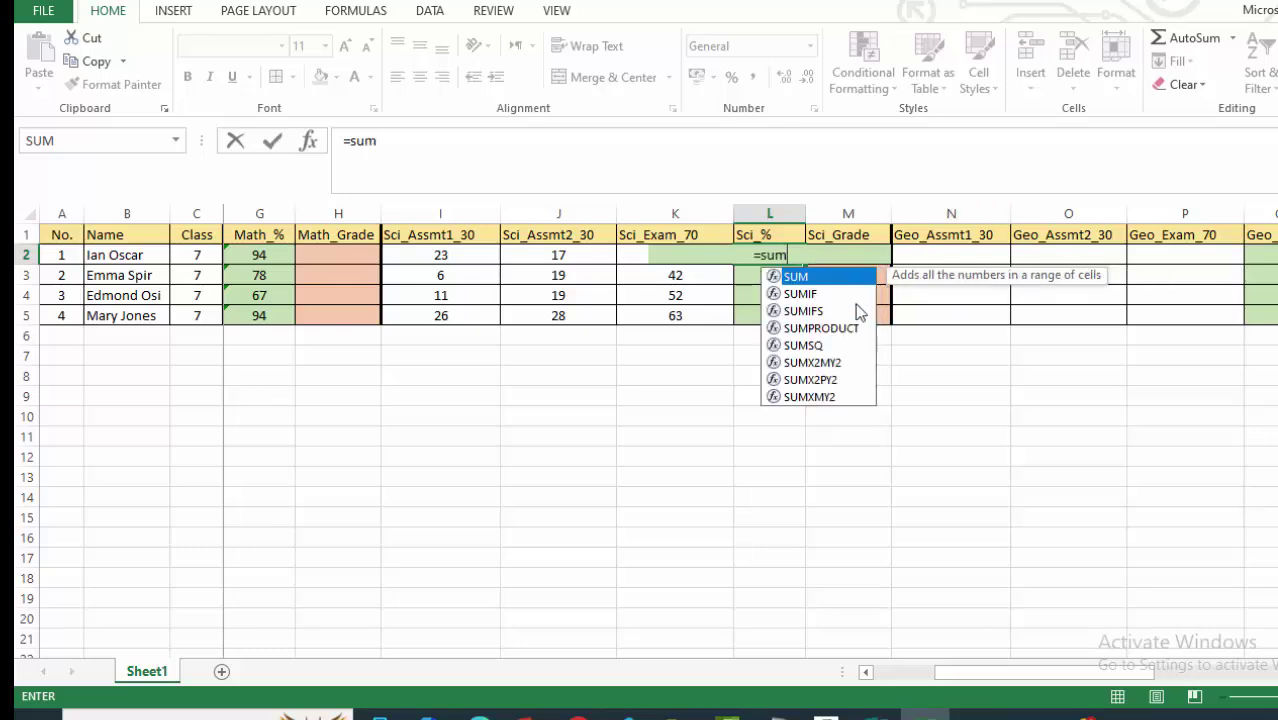
{"action": "double_click", "coordinate": [828, 279]}
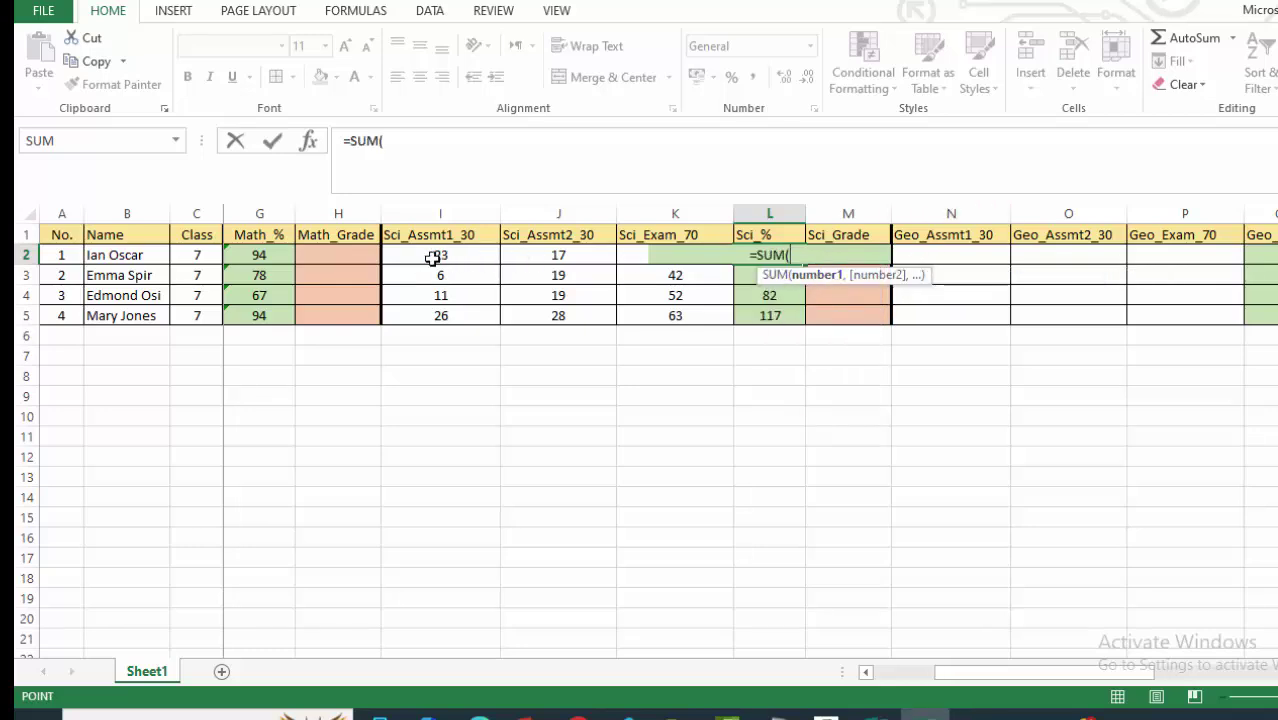
{"action": "left_click_drag", "start_coordinate": [435, 257], "coordinate": [723, 250]}
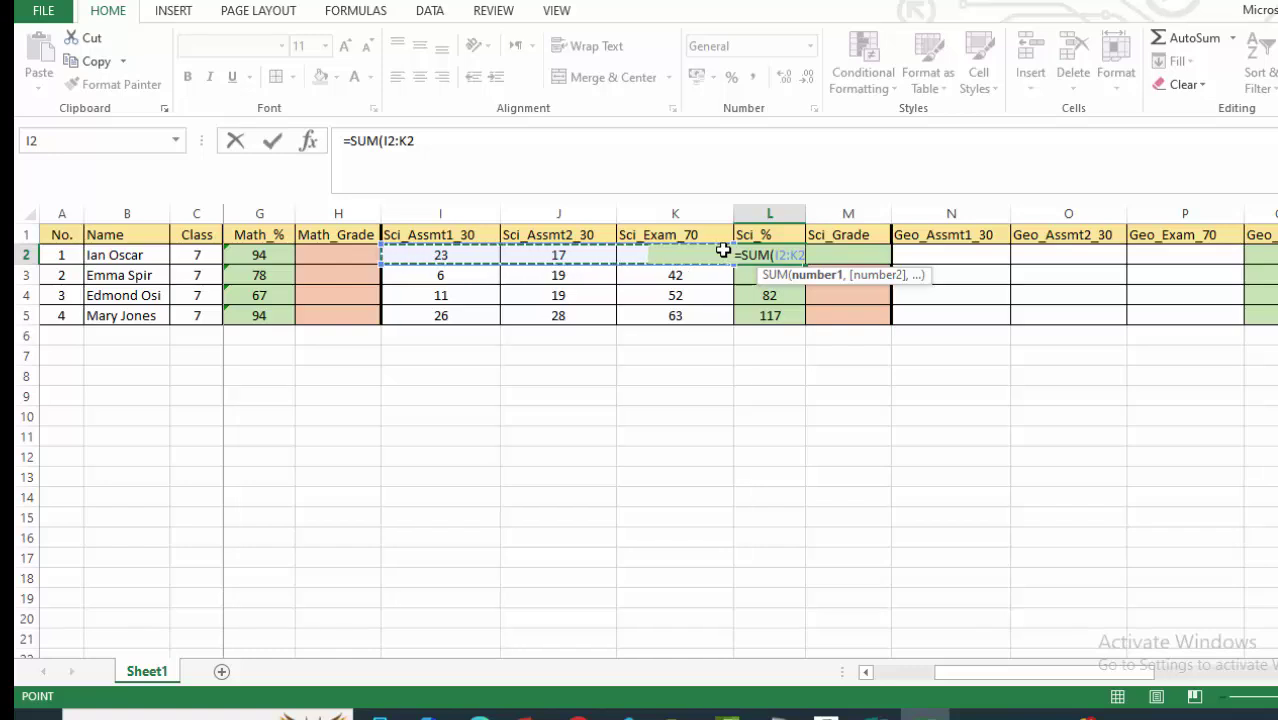
{"action": "key", "text": "Return"}
{"action": "left_click", "coordinate": [759, 258]}
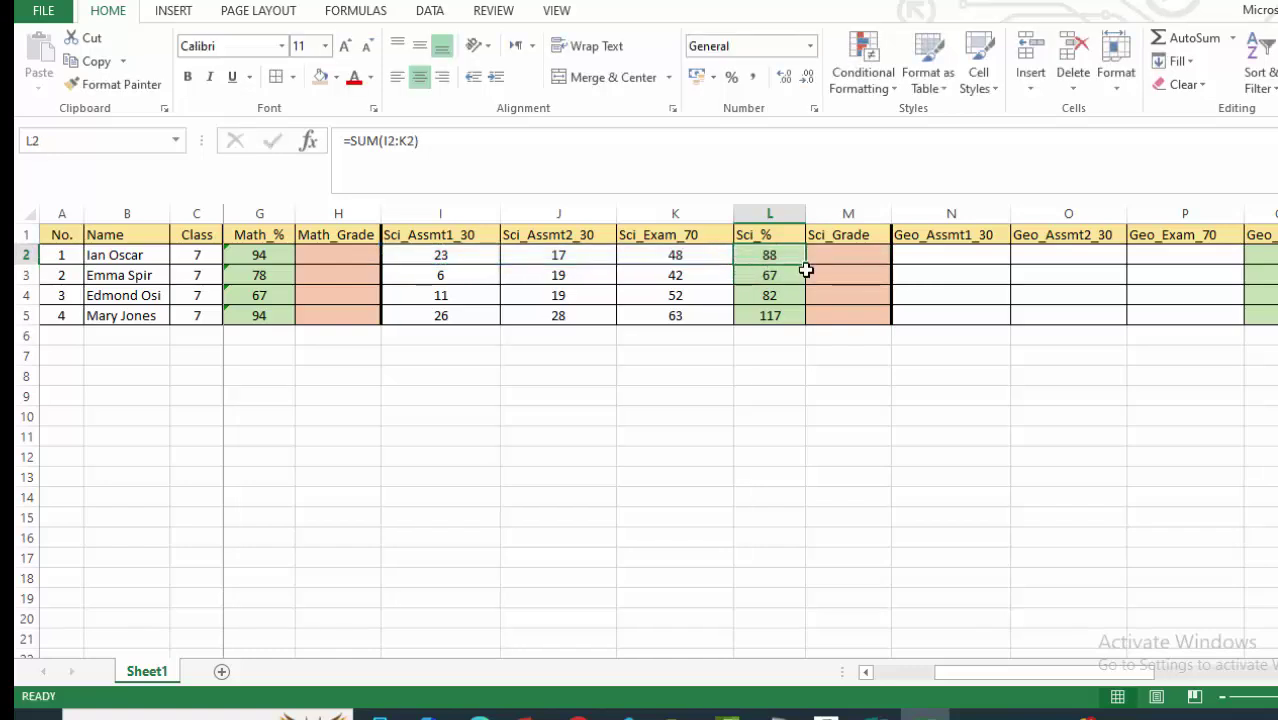
{"action": "left_click_drag", "start_coordinate": [808, 266], "coordinate": [796, 321]}
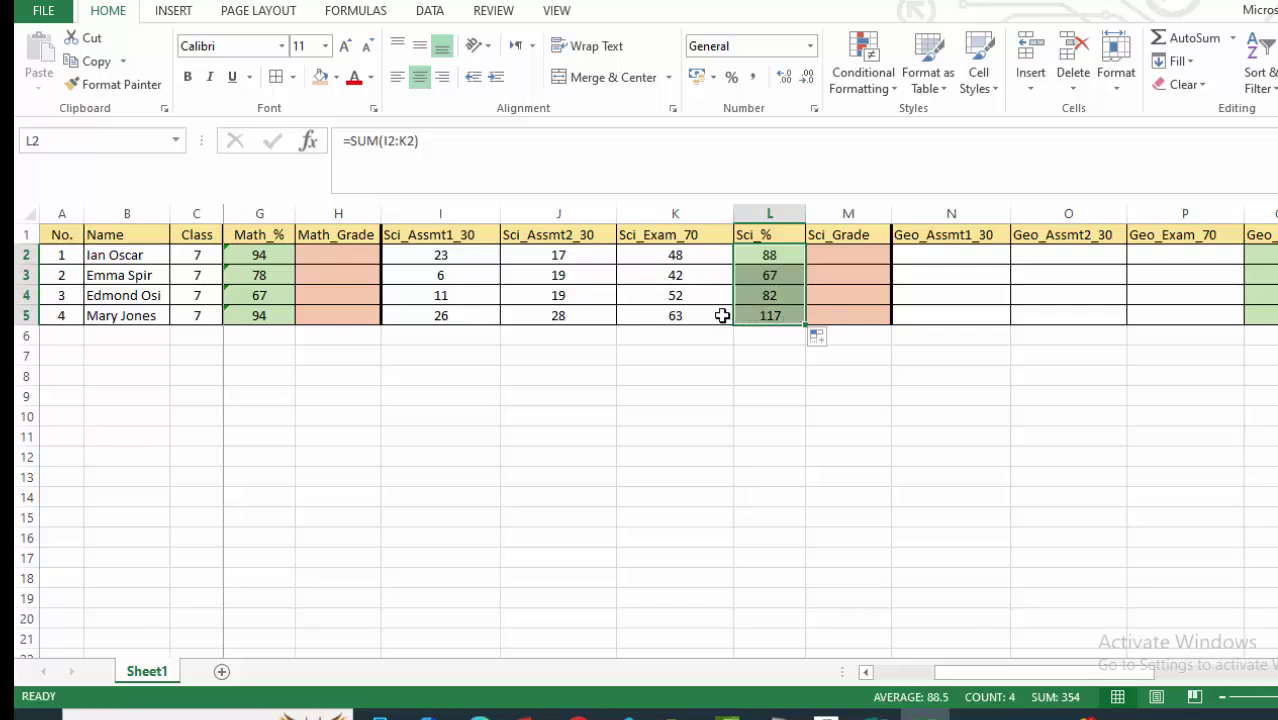
{"action": "left_click", "coordinate": [627, 396]}
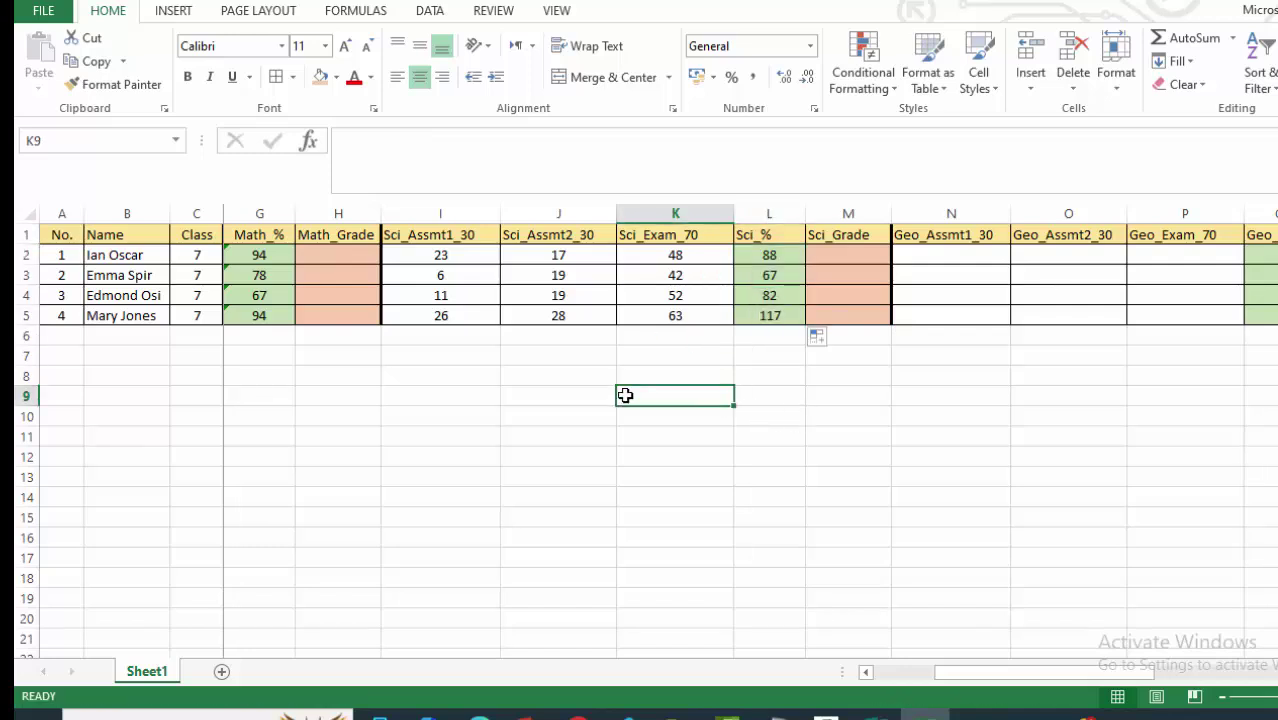
{"action": "left_click", "coordinate": [677, 316]}
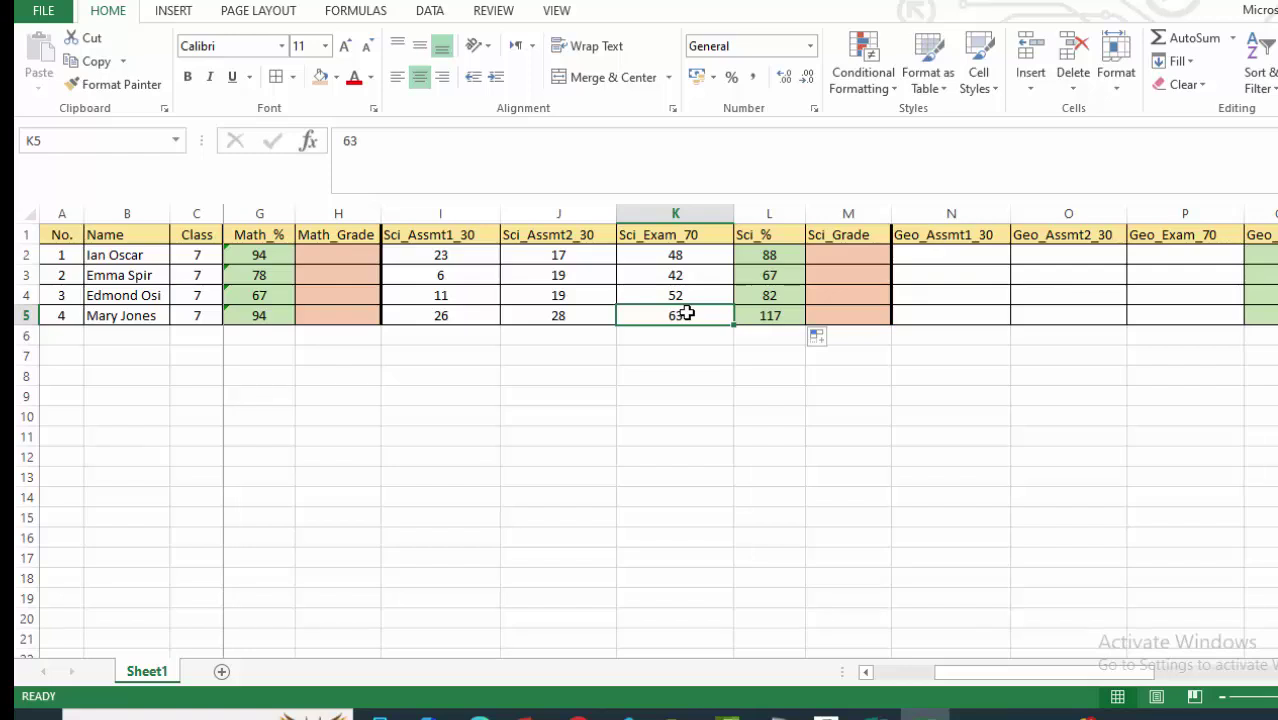
{"action": "left_click", "coordinate": [555, 318]}
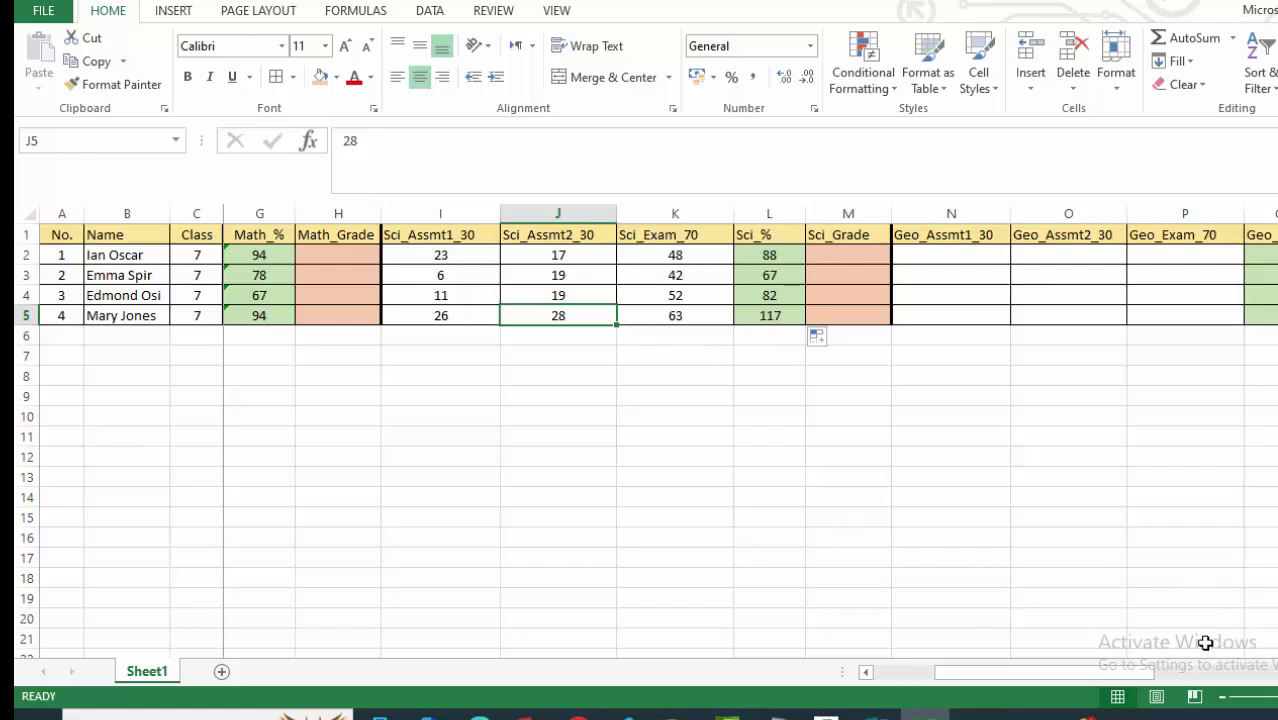
Edit G2's formula so the SUM(D2:F2) total is divided by 130.
{"action": "left_click_drag", "start_coordinate": [1060, 674], "coordinate": [889, 684]}
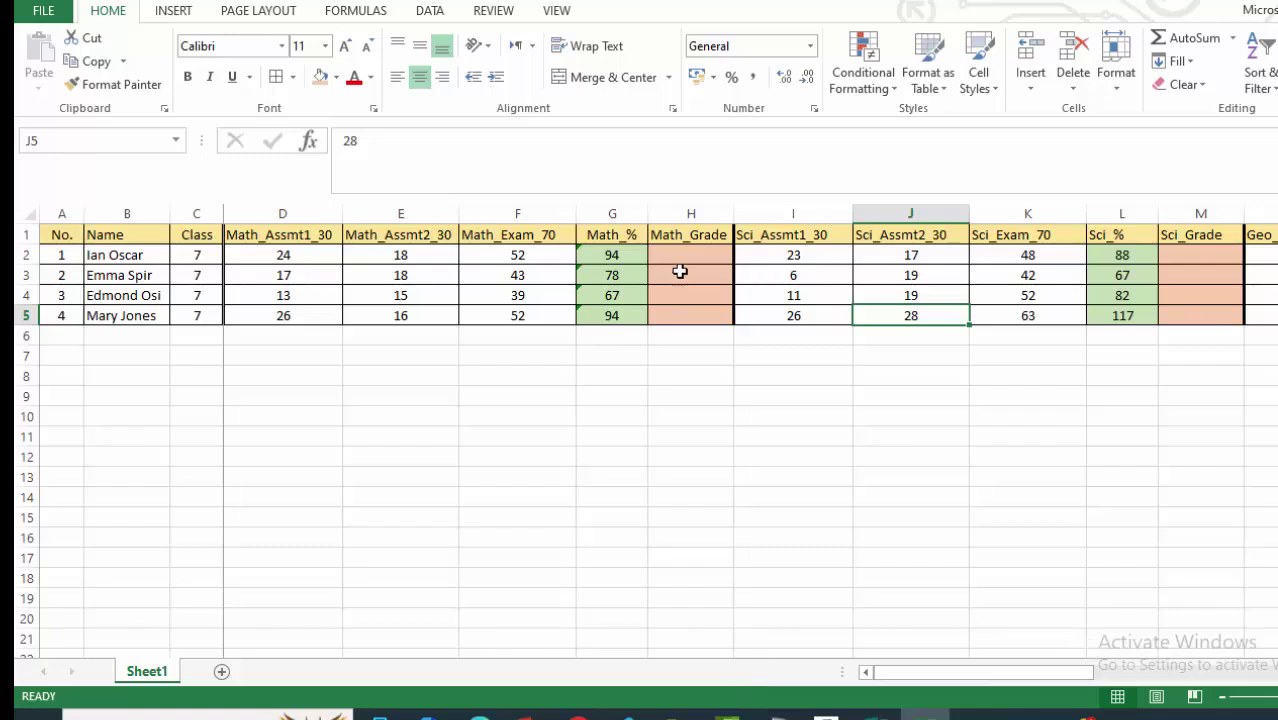
{"action": "left_click", "coordinate": [605, 253]}
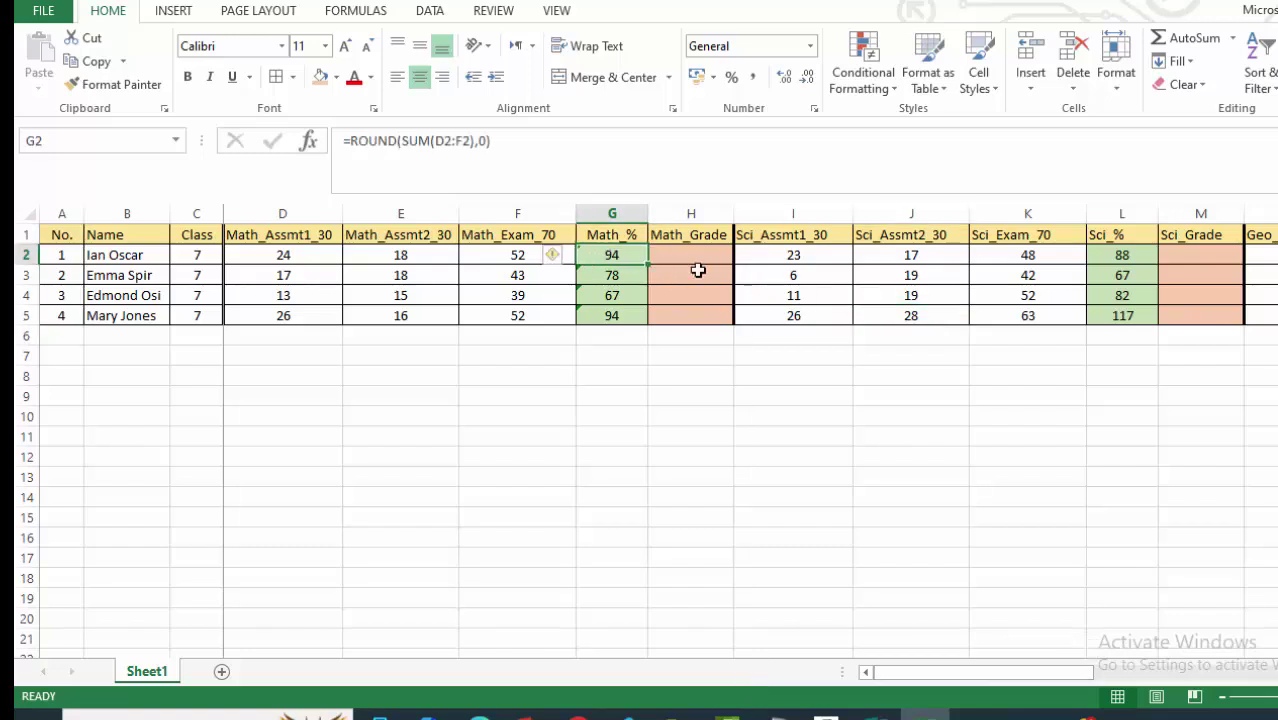
{"action": "left_click", "coordinate": [469, 141]}
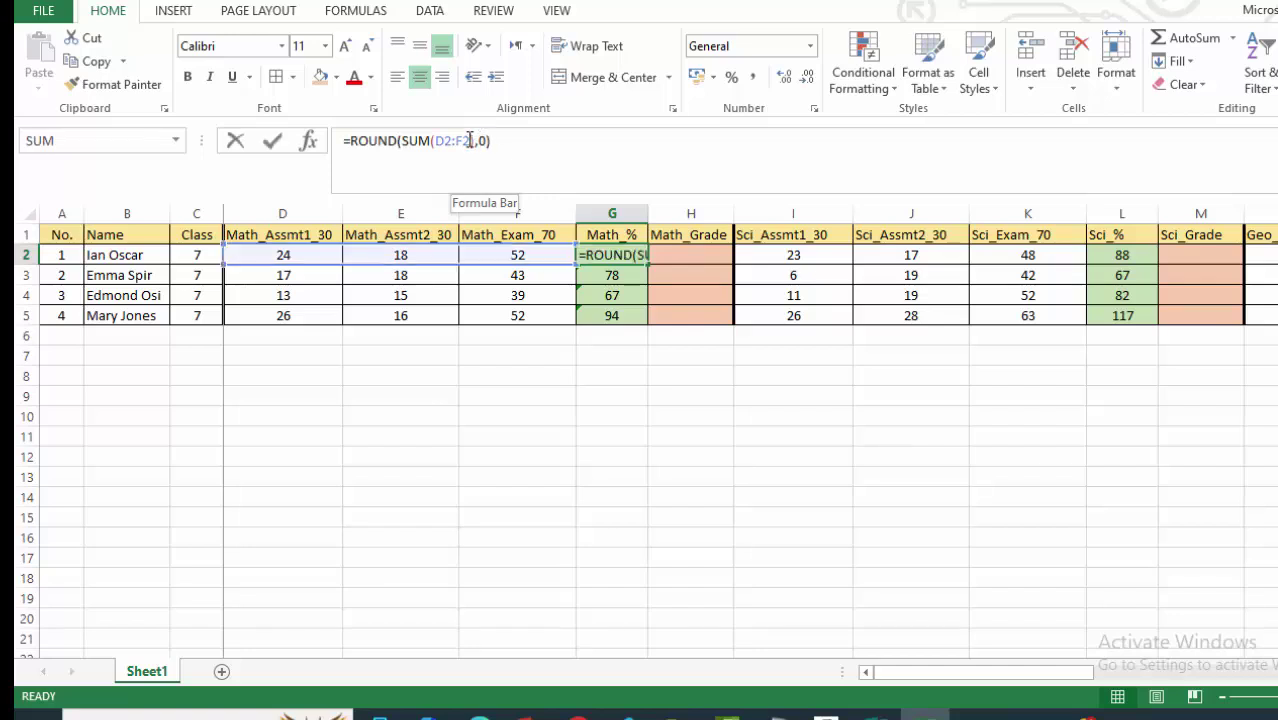
{"action": "type", "text": ")"}
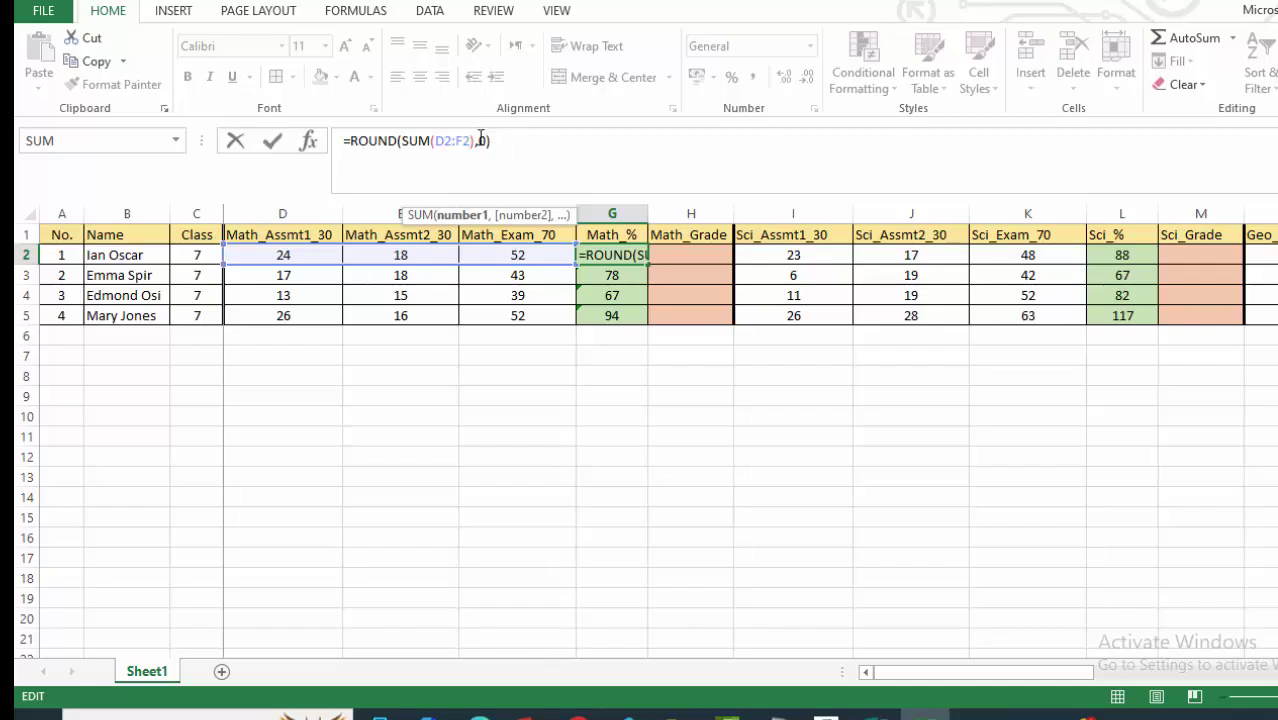
{"action": "left_click", "coordinate": [475, 141]}
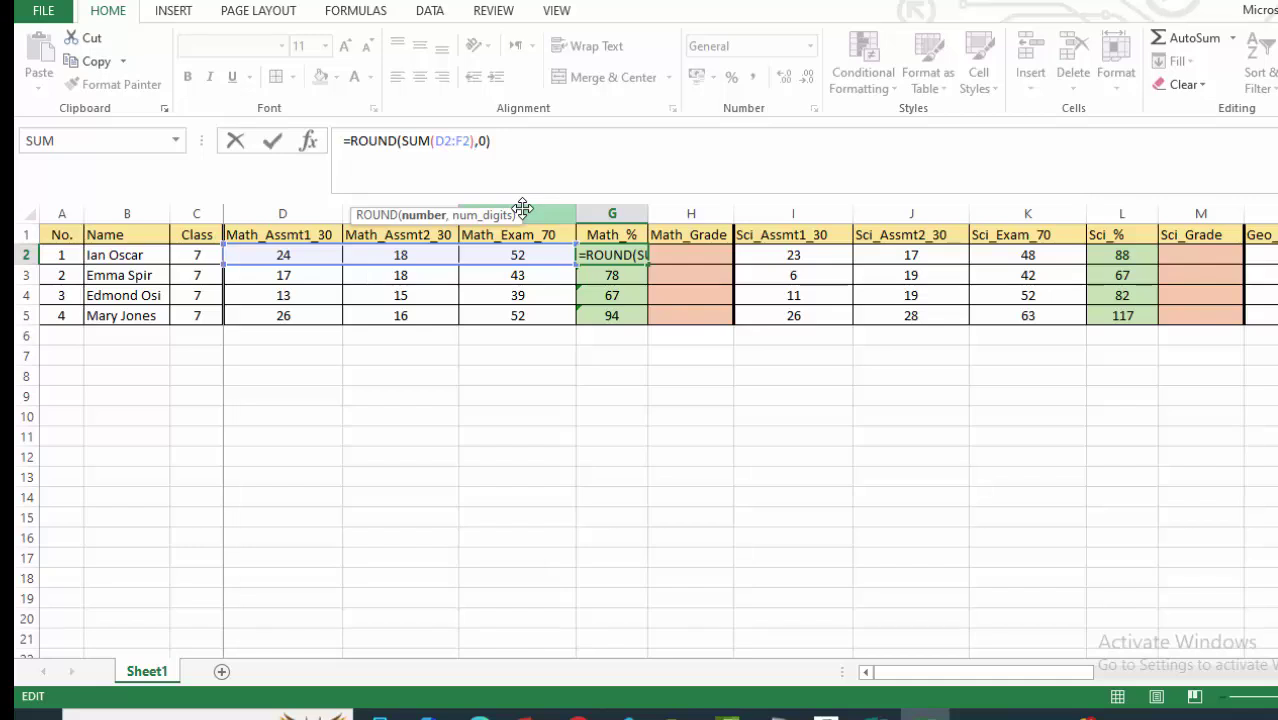
{"action": "type", "text": "/1"}
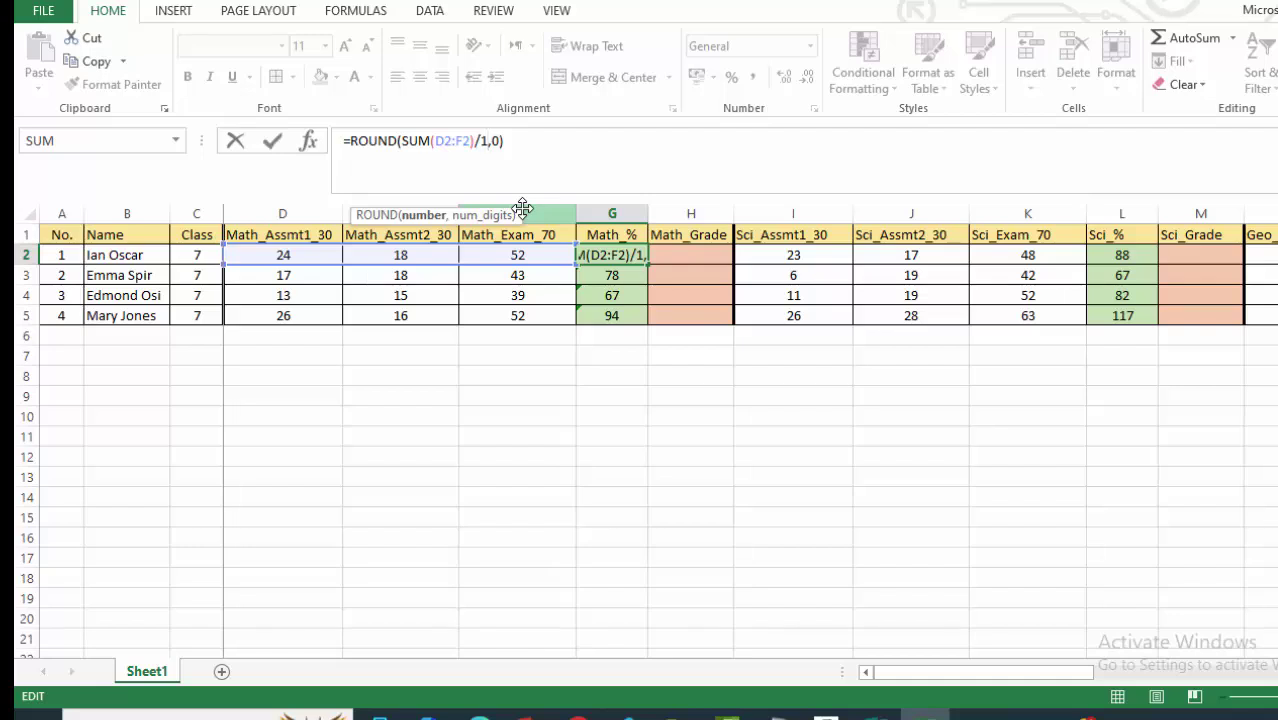
{"action": "type", "text": "30"}
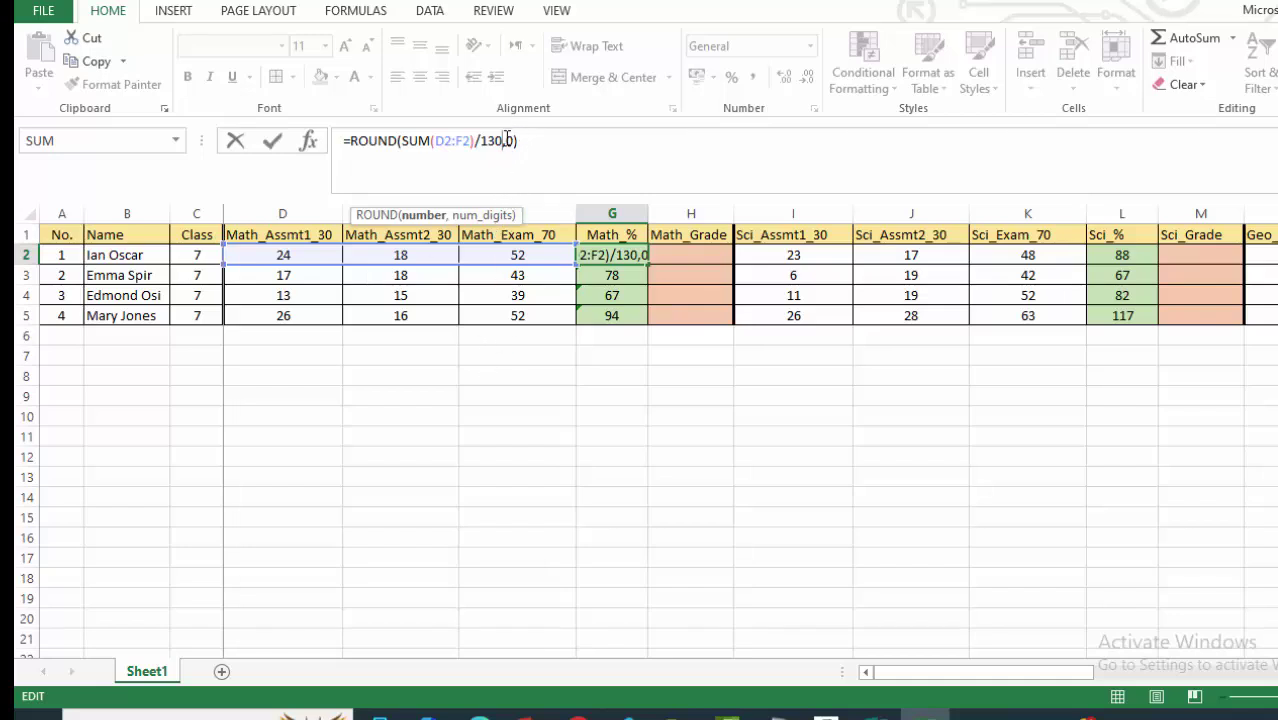
Complete G2 as =ROUND((SUM(D2:F2)/130)*100,0) and fill it down to G5.
{"action": "left_click", "coordinate": [402, 140]}
{"action": "type", "text": "("}
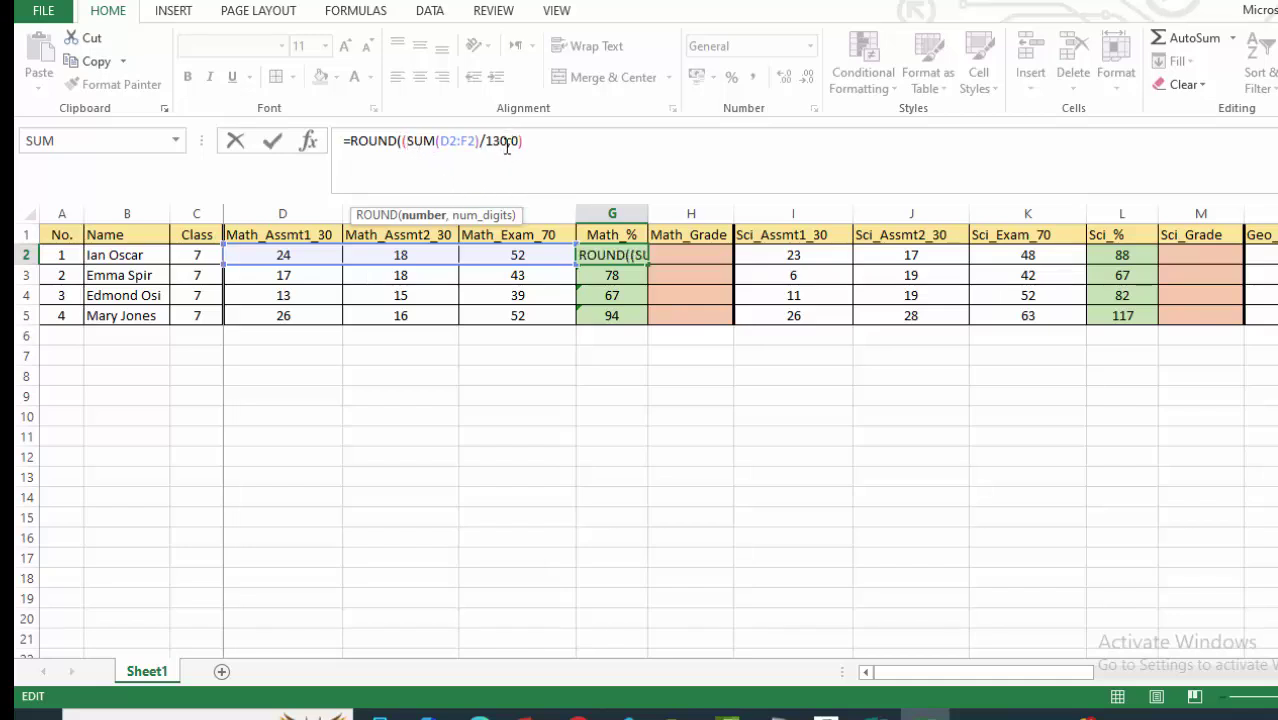
{"action": "left_click", "coordinate": [548, 160]}
{"action": "type", "text": ")"}
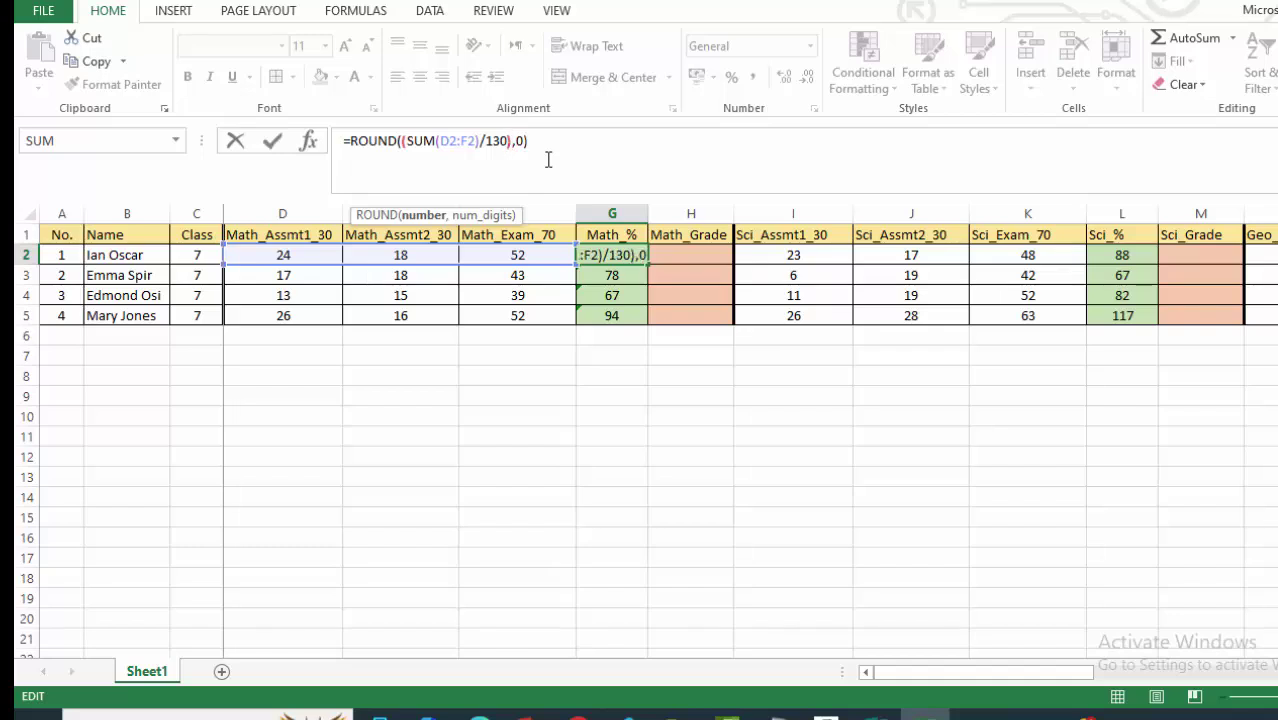
{"action": "type", "text": "*100"}
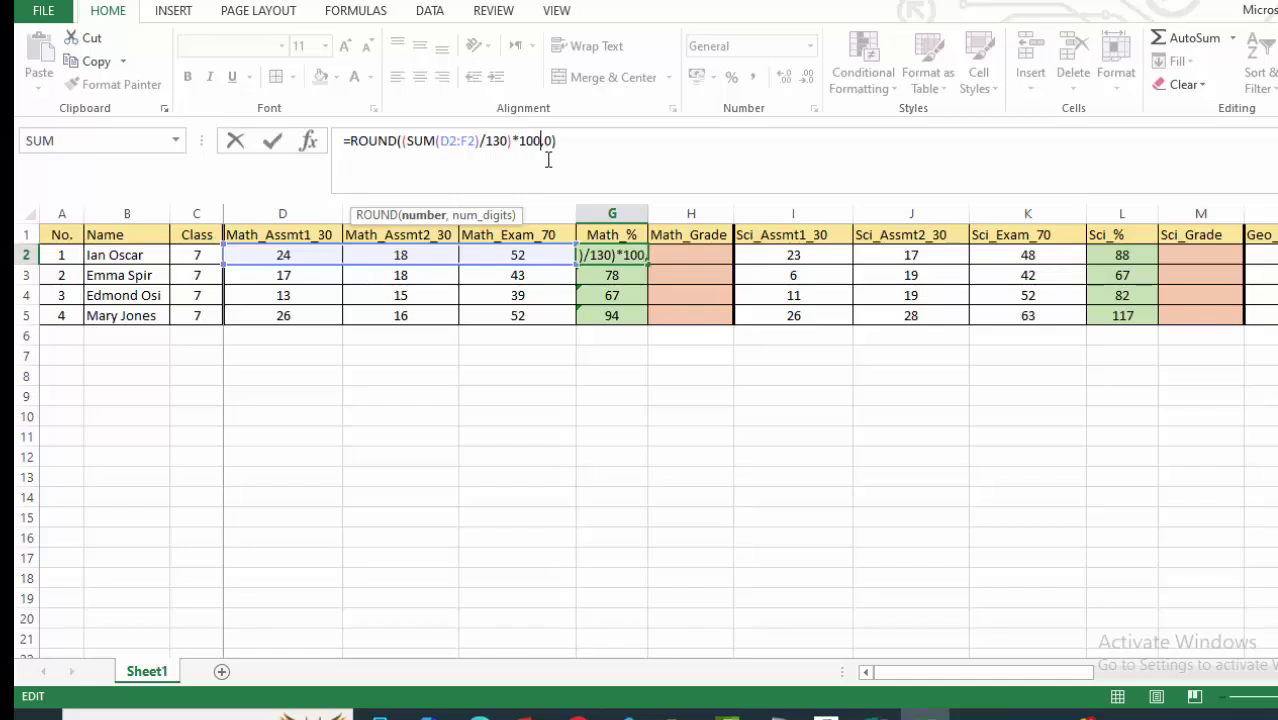
{"action": "key", "text": "Return"}
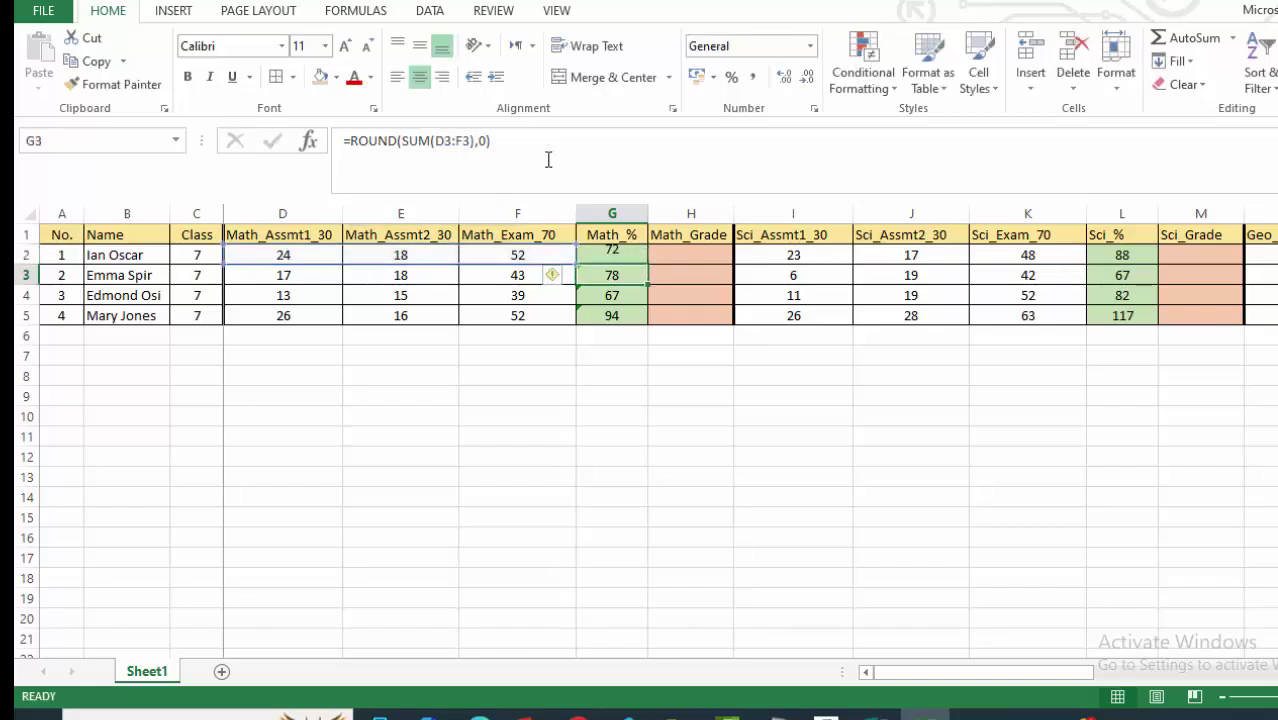
{"action": "left_click", "coordinate": [612, 254]}
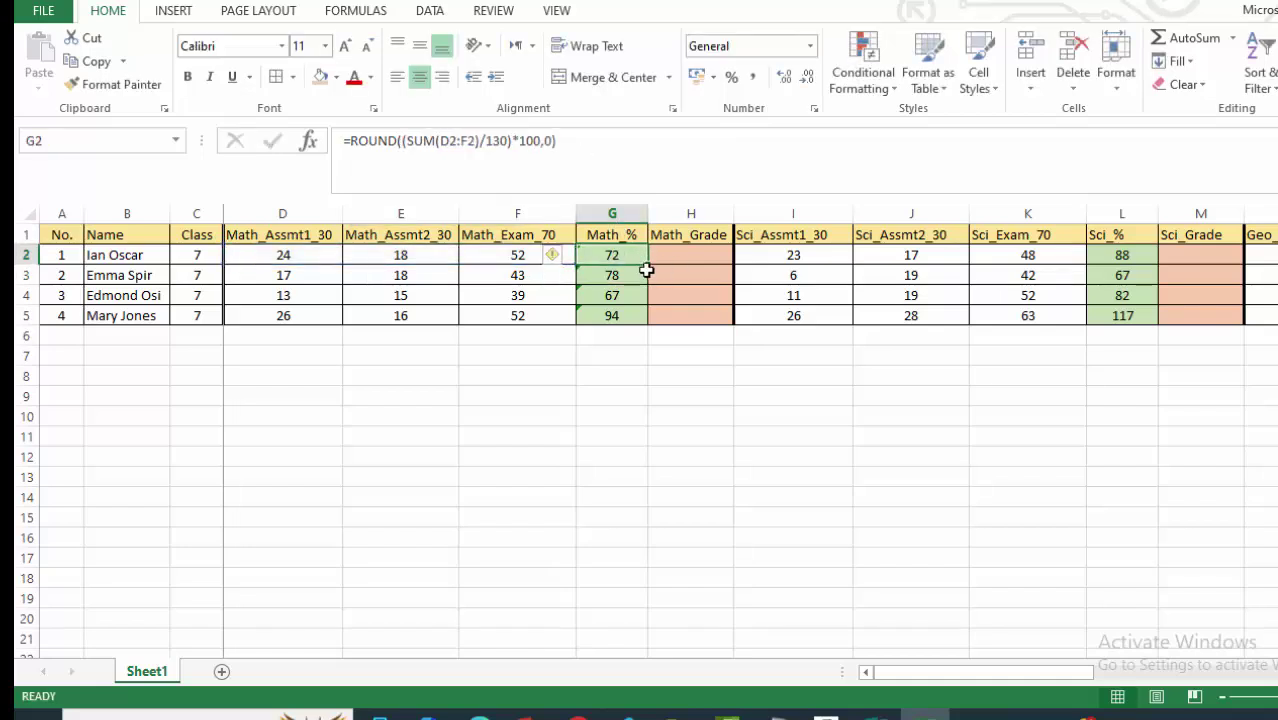
{"action": "left_click_drag", "start_coordinate": [648, 265], "coordinate": [640, 326]}
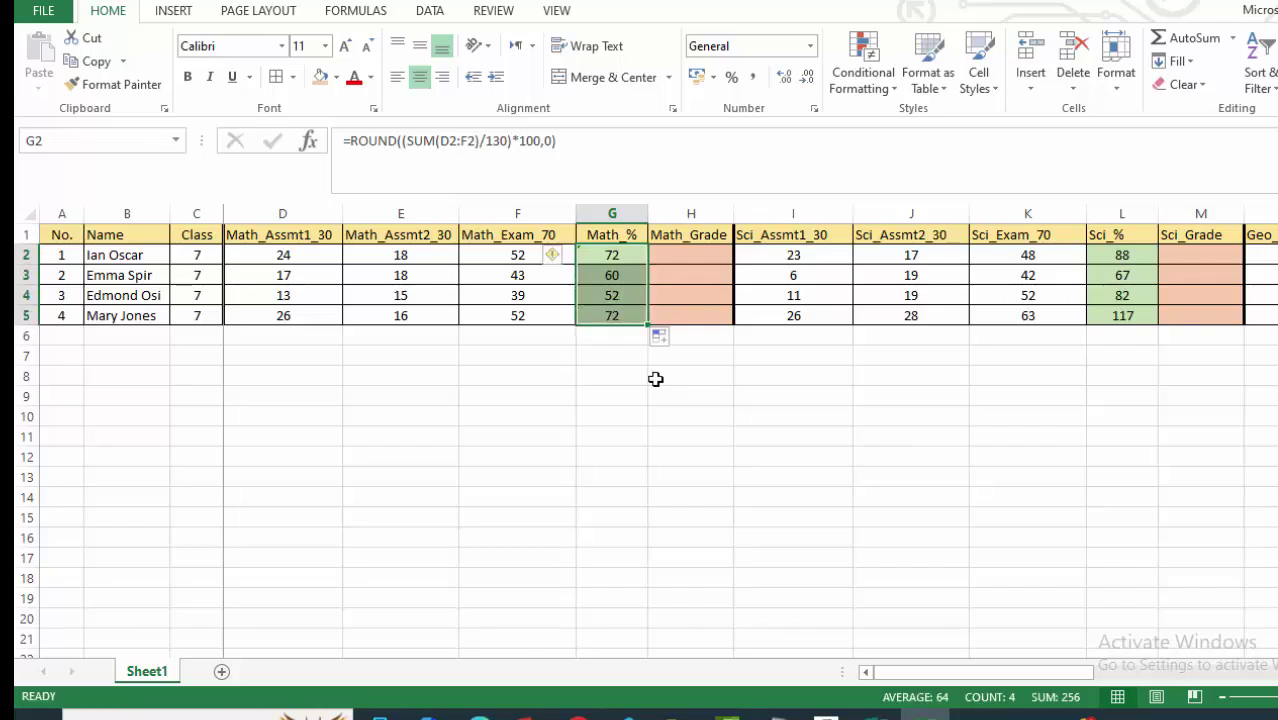
{"action": "left_click", "coordinate": [676, 434]}
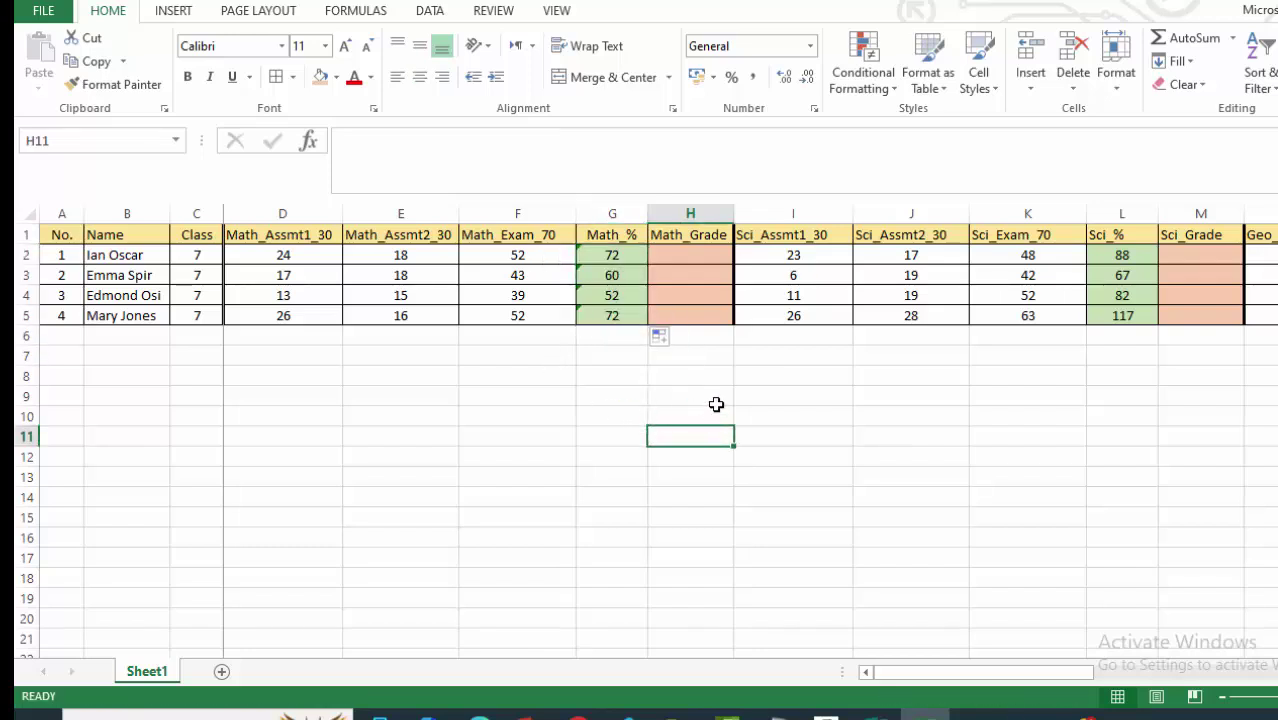
Save the workbook via Ctrl+S as MARKSHEET inside Desktop > EXAM REPORTING.
{"action": "key", "text": "alt+space"}
{"action": "key", "text": "Escape"}
{"action": "key", "text": "ctrl+s"}
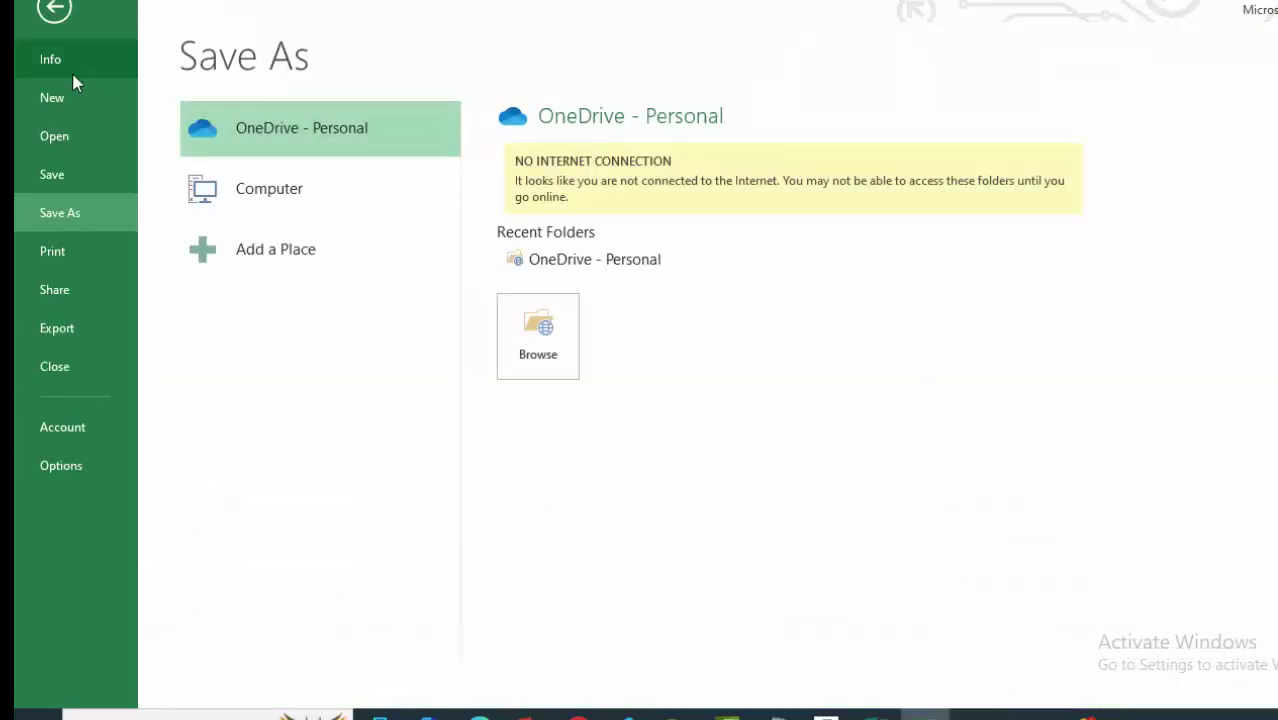
{"action": "left_click", "coordinate": [232, 176]}
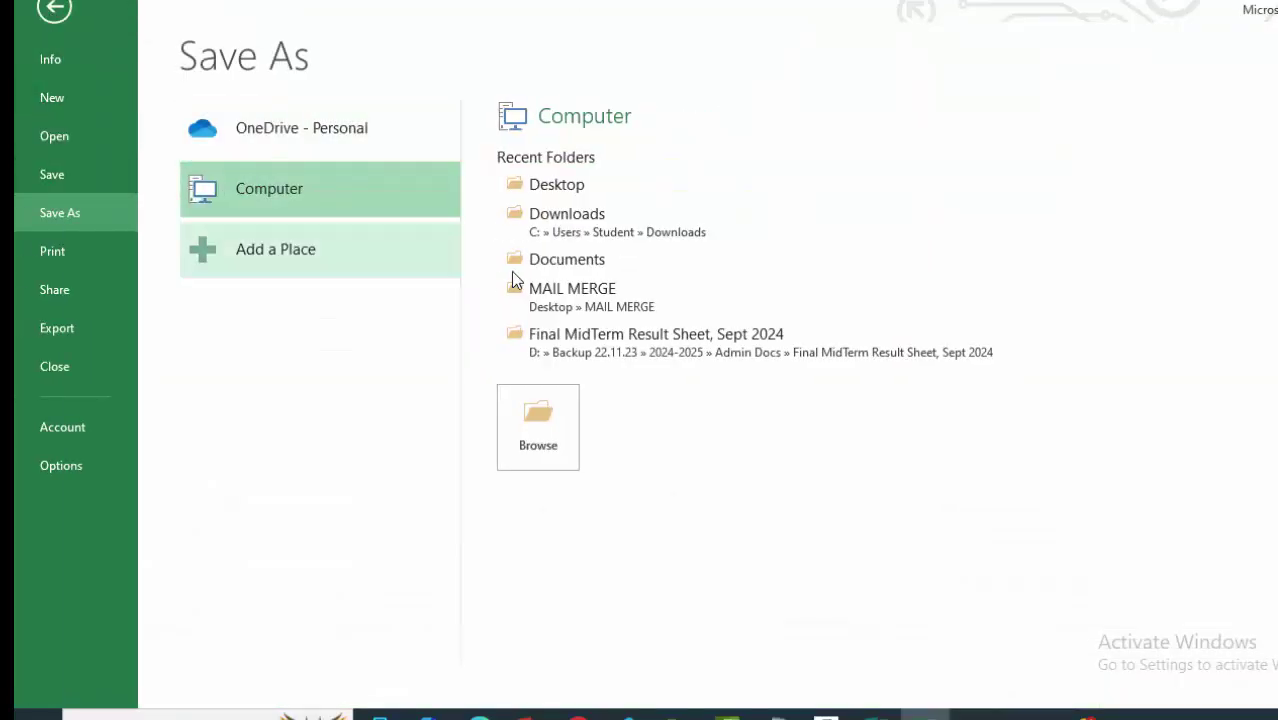
{"action": "left_click", "coordinate": [591, 187]}
{"action": "double_click", "coordinate": [265, 155]}
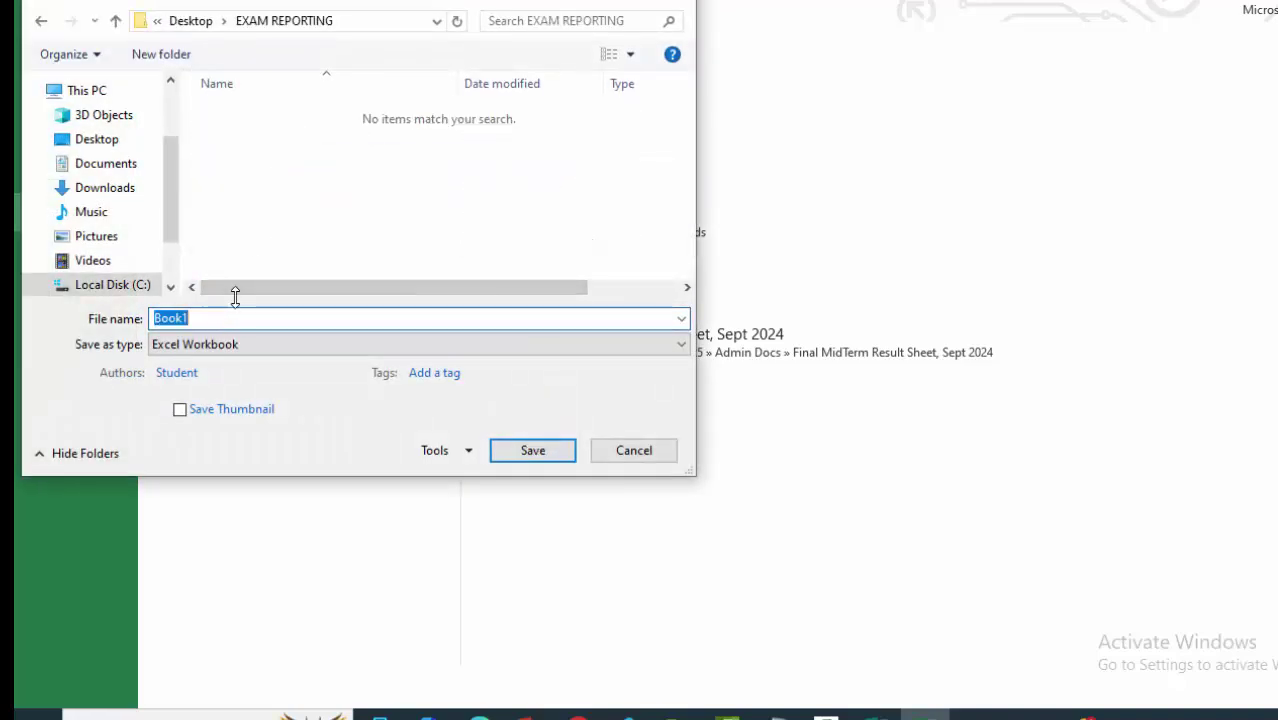
{"action": "type", "text": "MARKSHEET"}
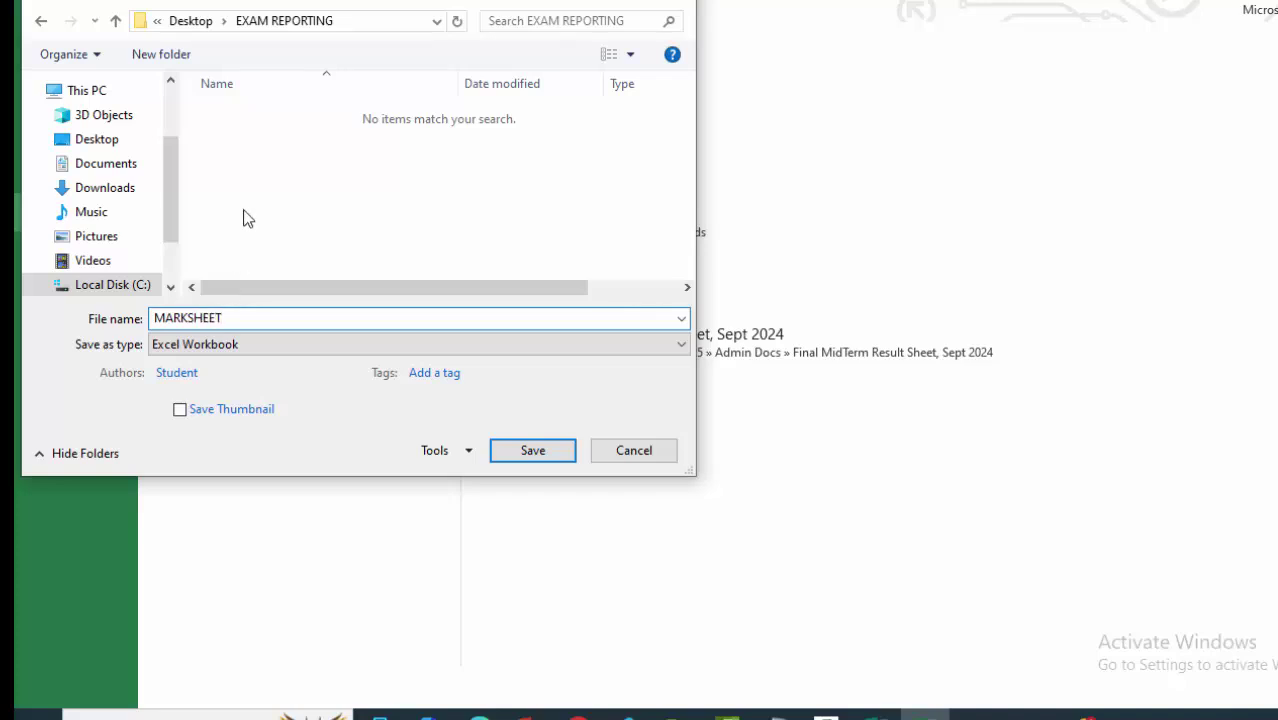
{"action": "left_click", "coordinate": [542, 455]}
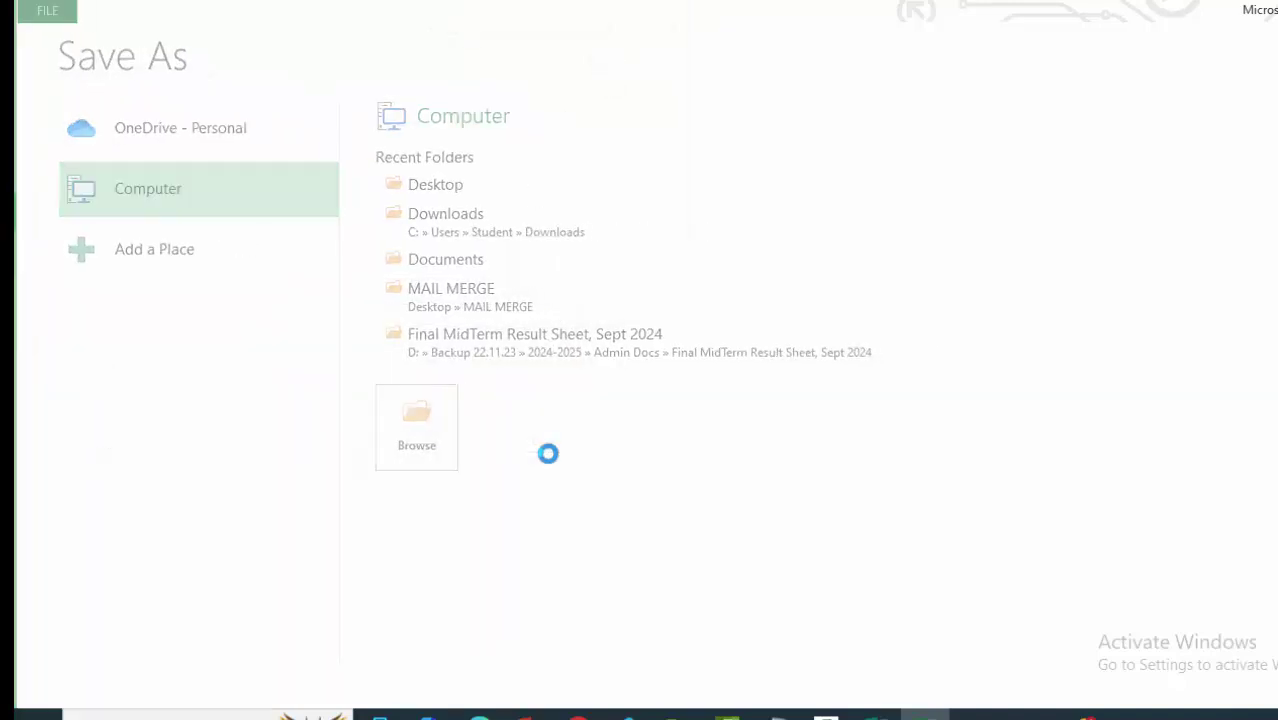
{"action": "left_click", "coordinate": [865, 380]}
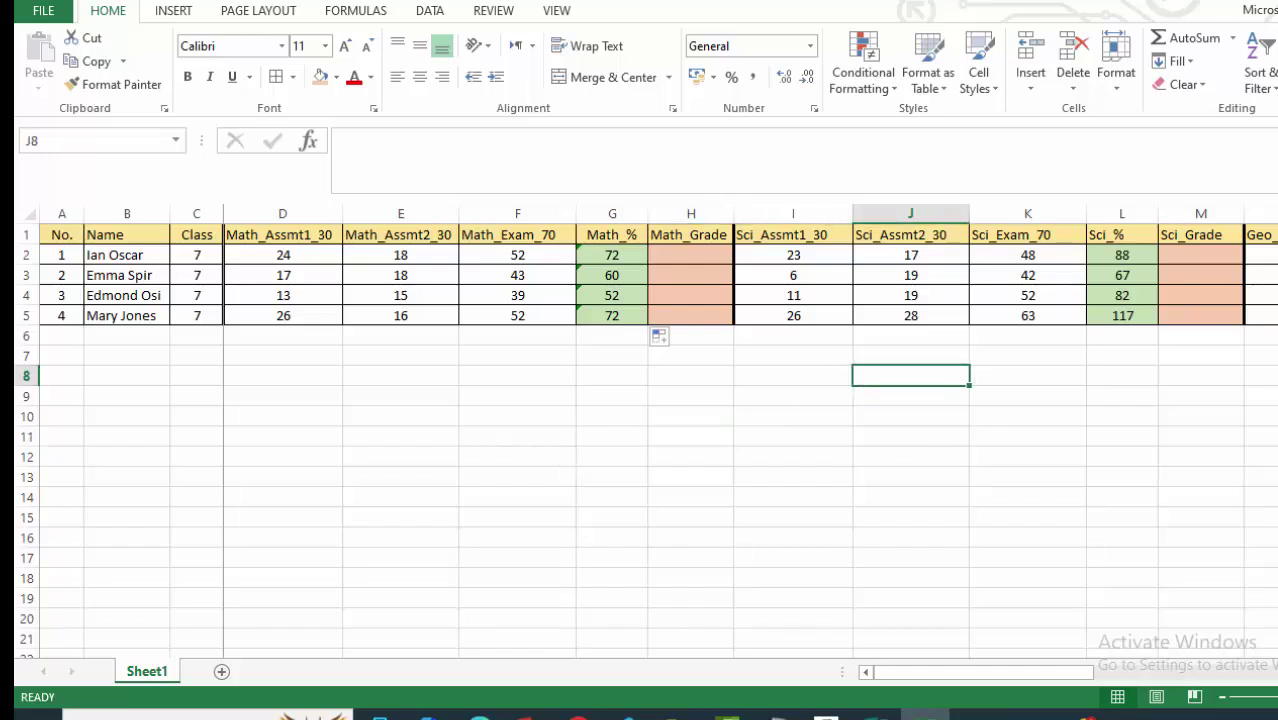
Change L2's formula to =ROUND((SUM(I2:K2)/130)*100,0).
{"action": "scroll", "coordinate": [750, 440], "scroll_direction": "right", "scroll_amount": 3}
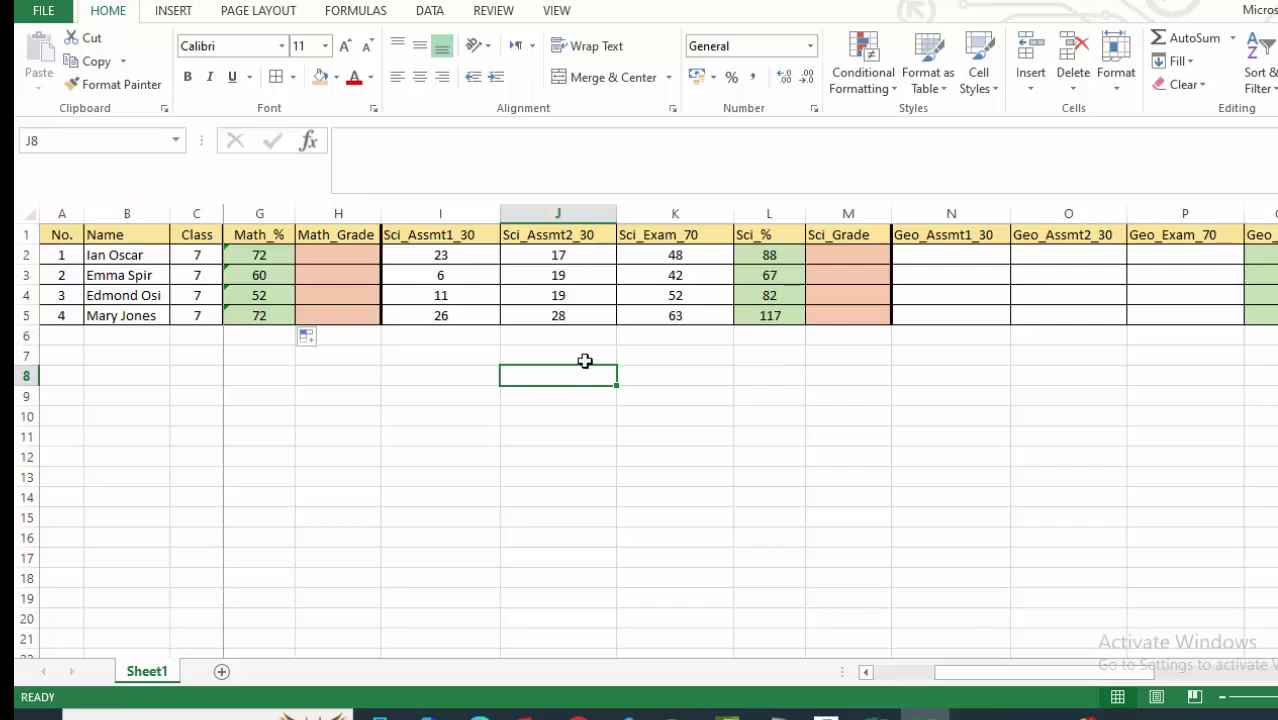
{"action": "left_click", "coordinate": [834, 256]}
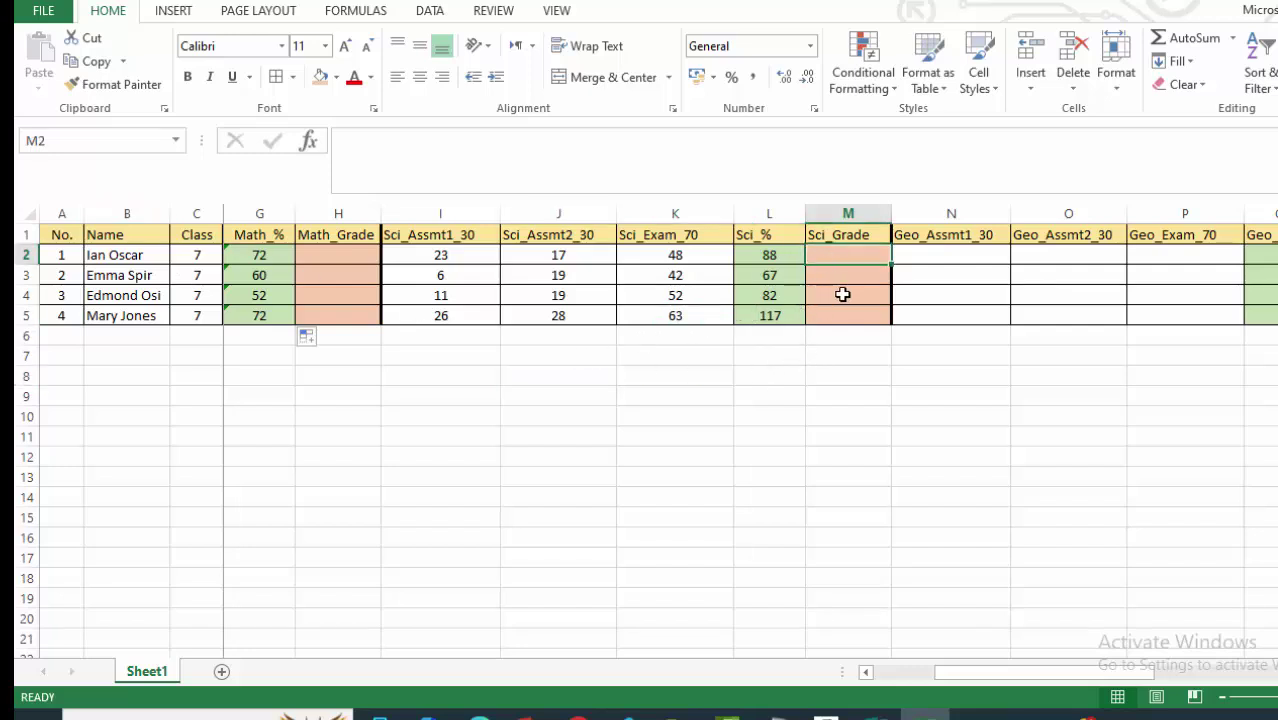
{"action": "left_click", "coordinate": [772, 258]}
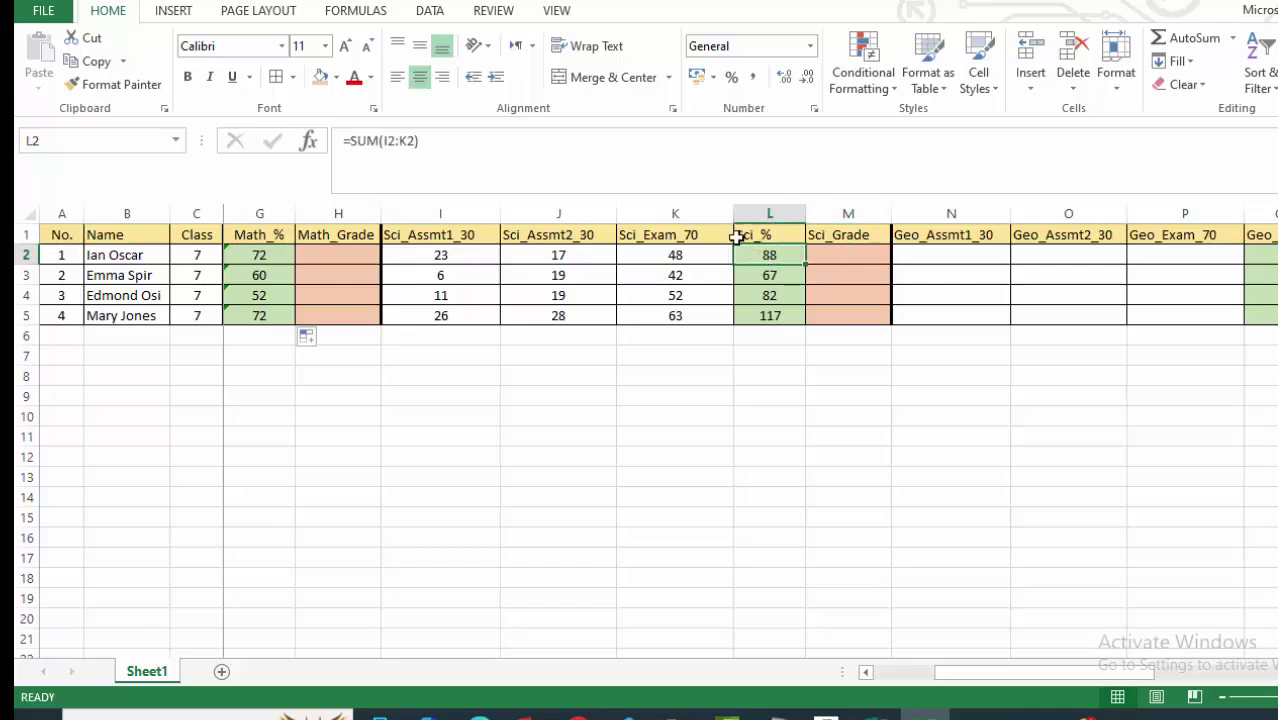
{"action": "left_click", "coordinate": [429, 144]}
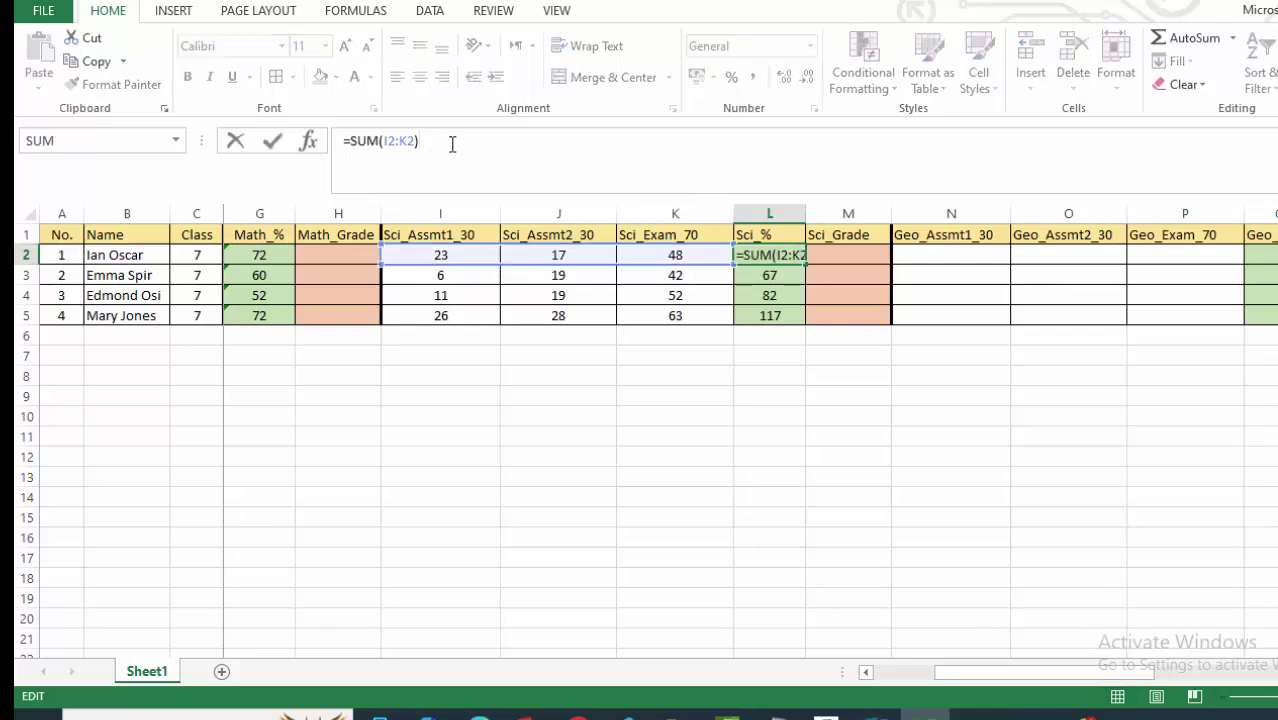
{"action": "type", "text": "/130"}
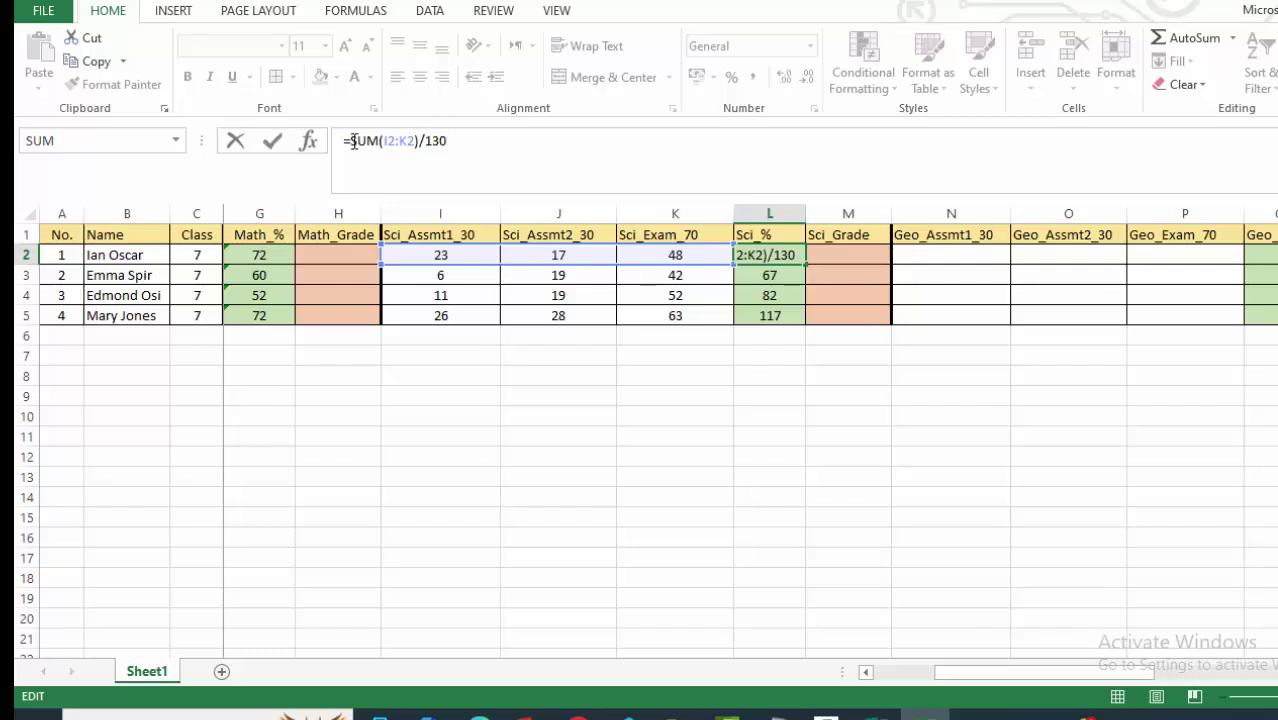
{"action": "type", "text": "("}
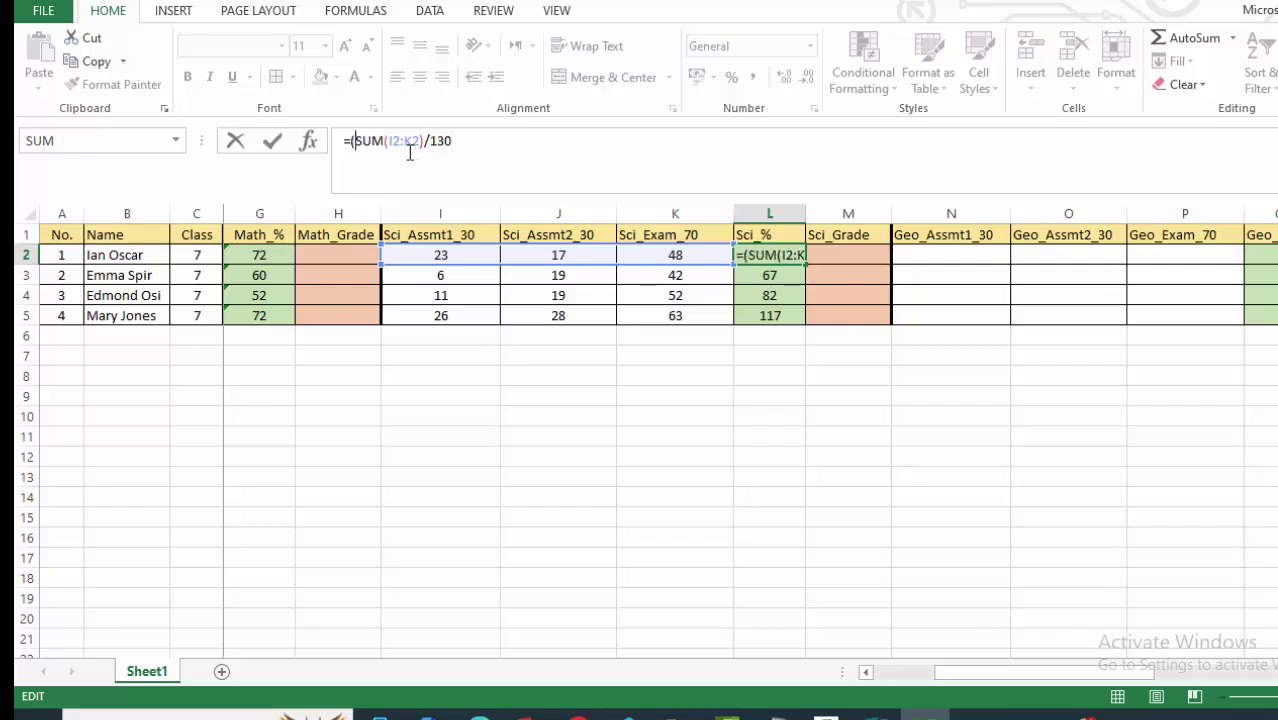
{"action": "left_click", "coordinate": [466, 143]}
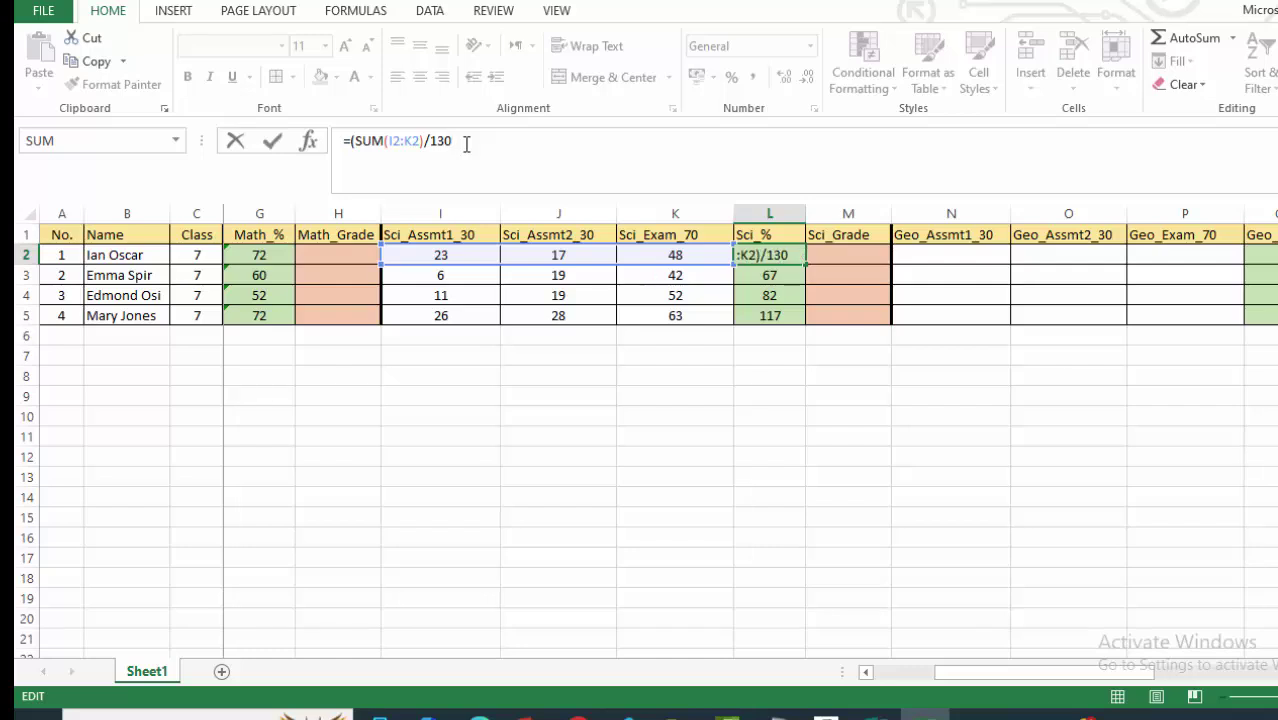
{"action": "type", "text": ")*100"}
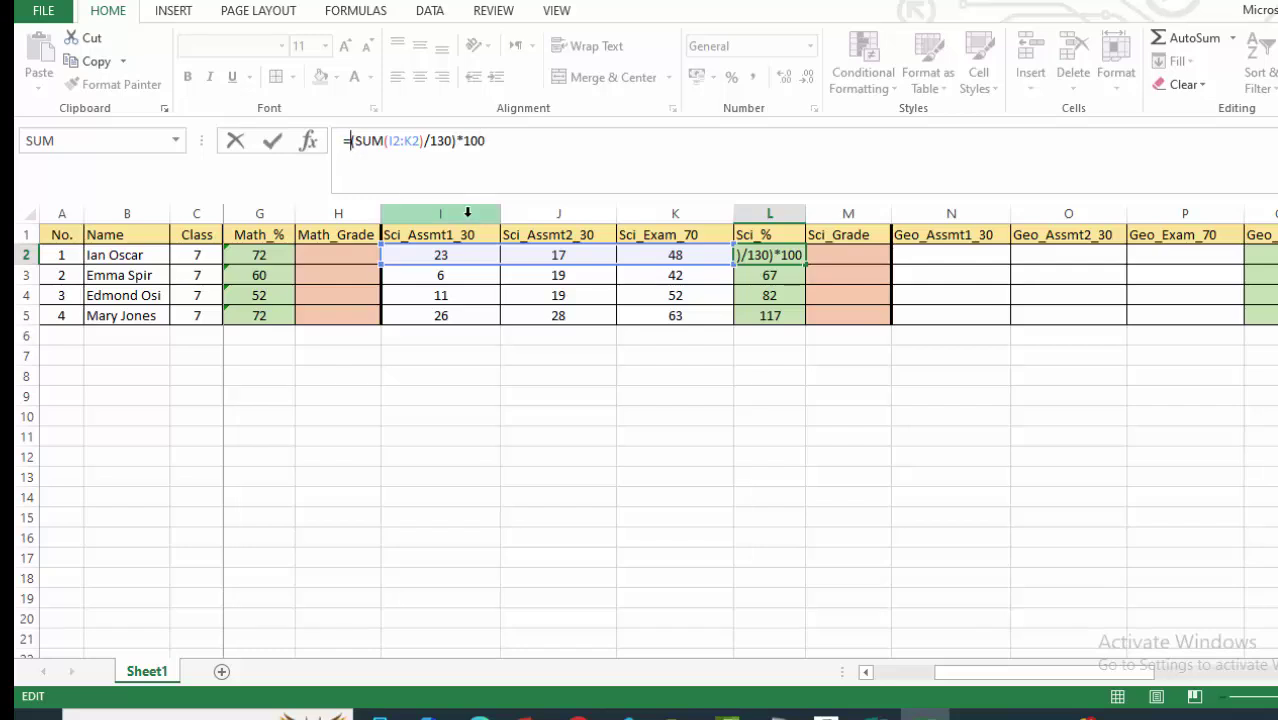
{"action": "type", "text": "ROUND"}
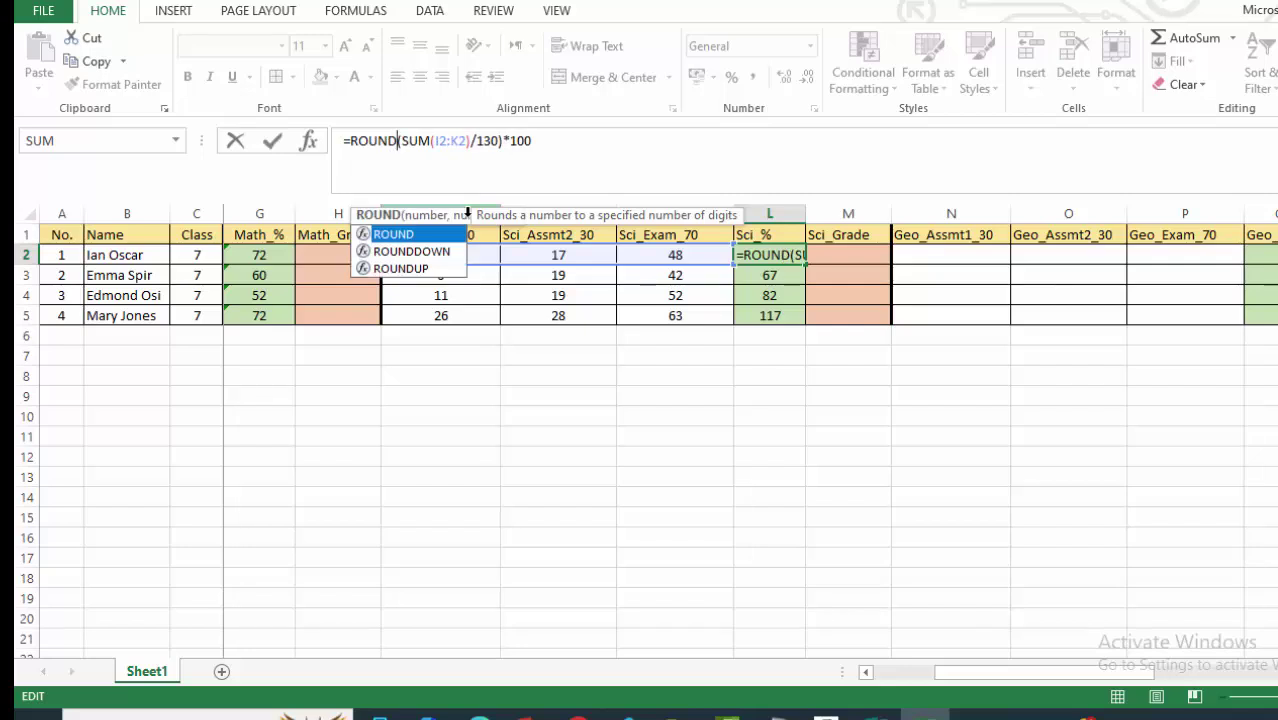
{"action": "type", "text": "("}
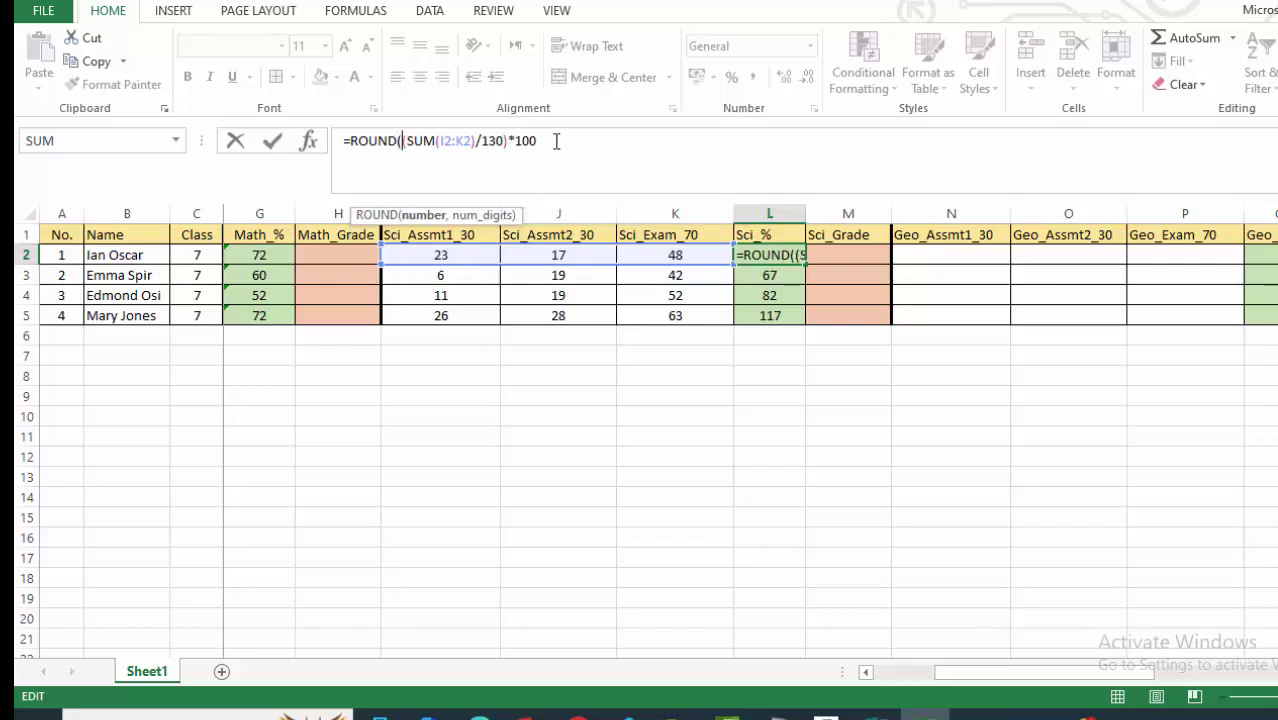
{"action": "type", "text": ",0"}
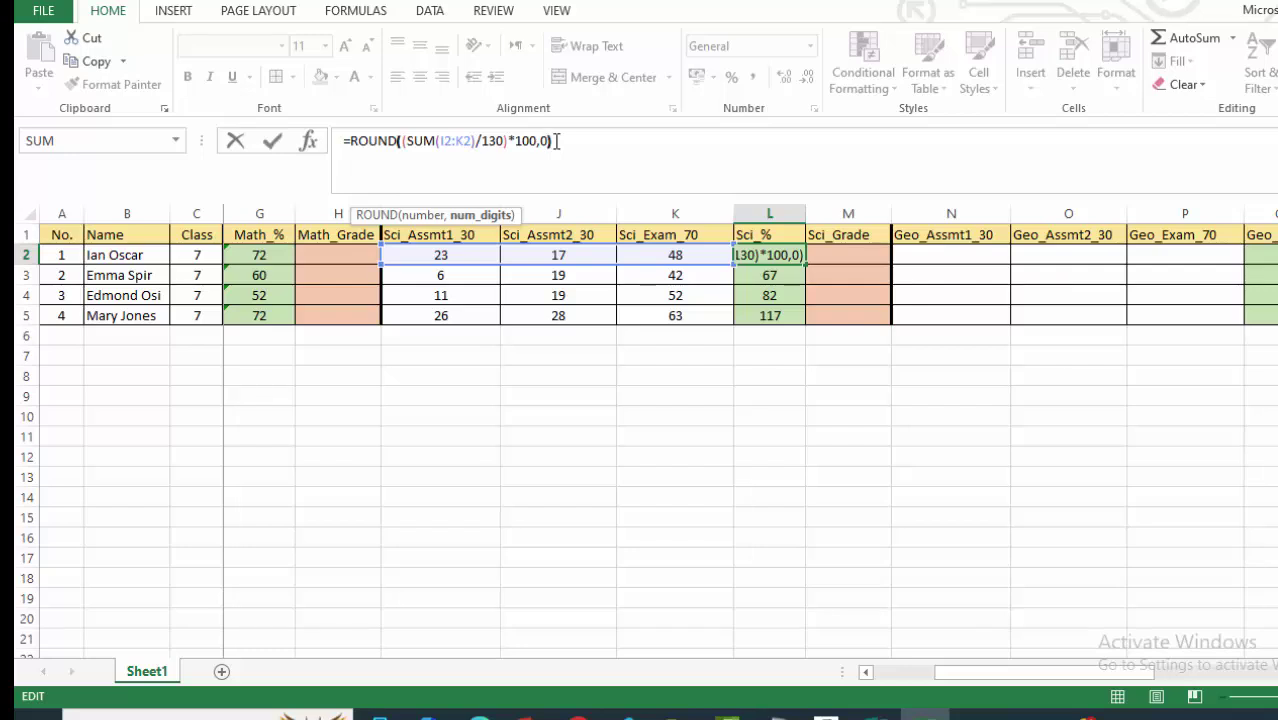
{"action": "type", "text": ")"}
{"action": "key", "text": "Return"}
Fill the Sci_% formula down to L5, giving 68, 52, 63 and 90.
{"action": "left_click", "coordinate": [760, 255]}
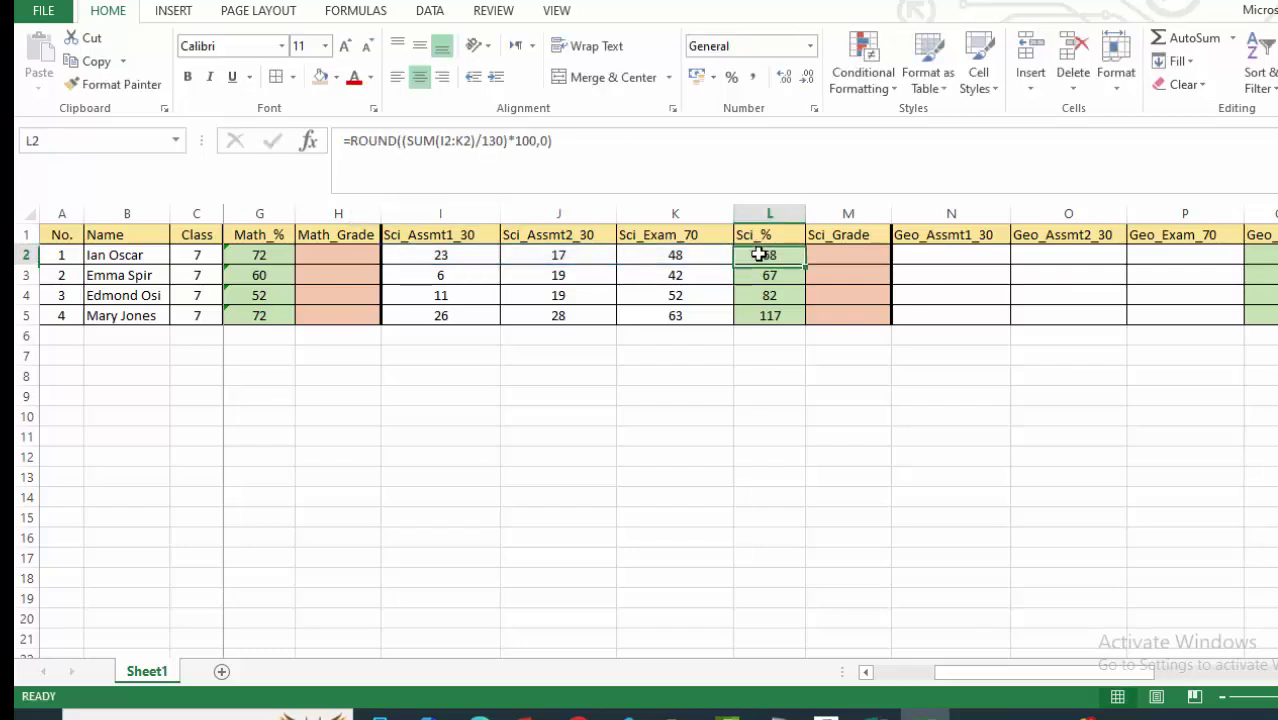
{"action": "left_click_drag", "start_coordinate": [806, 266], "coordinate": [807, 335]}
{"action": "left_click", "coordinate": [835, 284]}
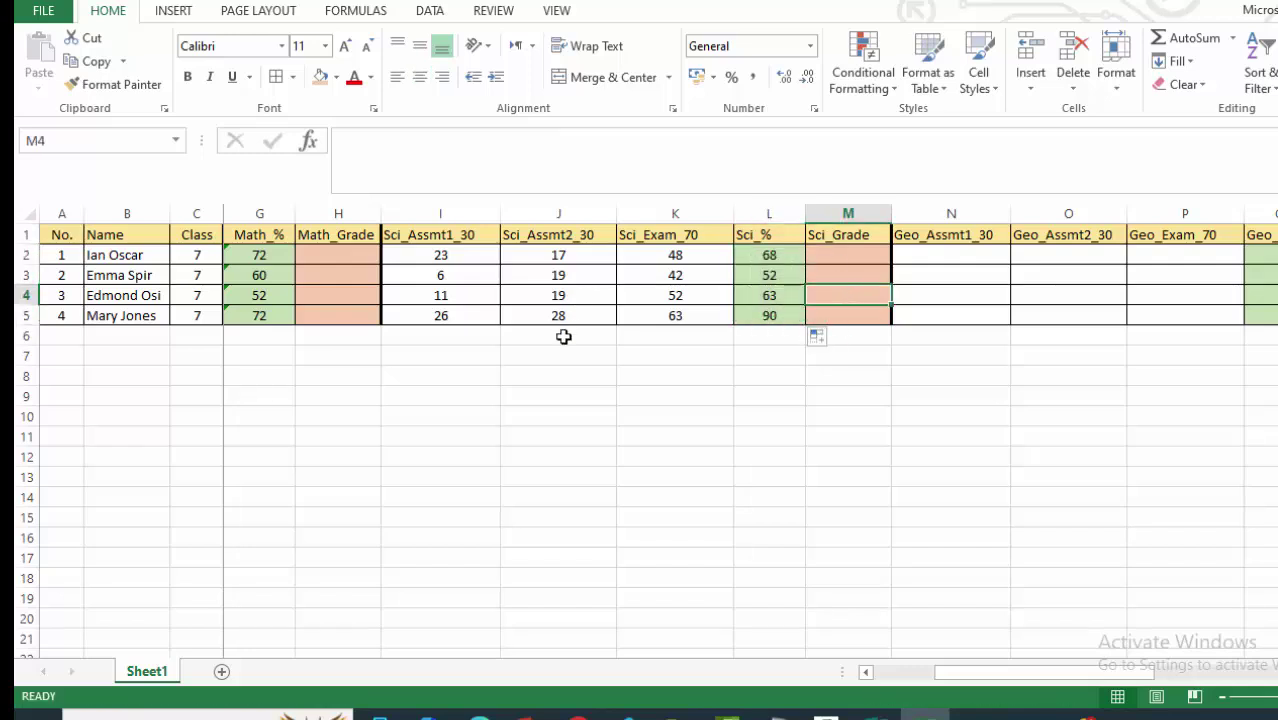
{"action": "scroll", "coordinate": [564, 337], "scroll_direction": "down", "scroll_amount": 1}
{"action": "scroll", "coordinate": [568, 329], "scroll_direction": "up", "scroll_amount": 1}
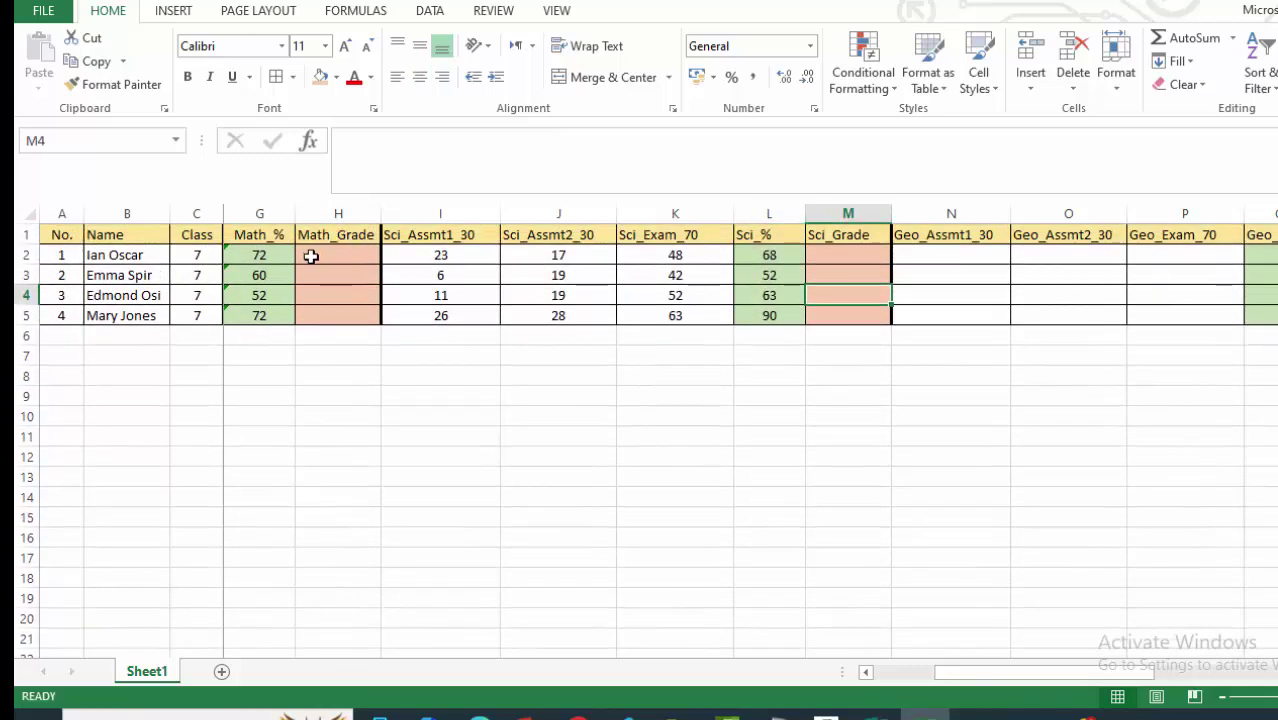
{"action": "scroll", "coordinate": [320, 265], "scroll_direction": "down", "scroll_amount": 1}
{"action": "scroll", "coordinate": [300, 230], "scroll_direction": "up", "scroll_amount": 1}
Enter 14 and 19 as the first student's two Geo assessment scores.
{"action": "scroll", "coordinate": [750, 430], "scroll_direction": "right", "scroll_amount": 4}
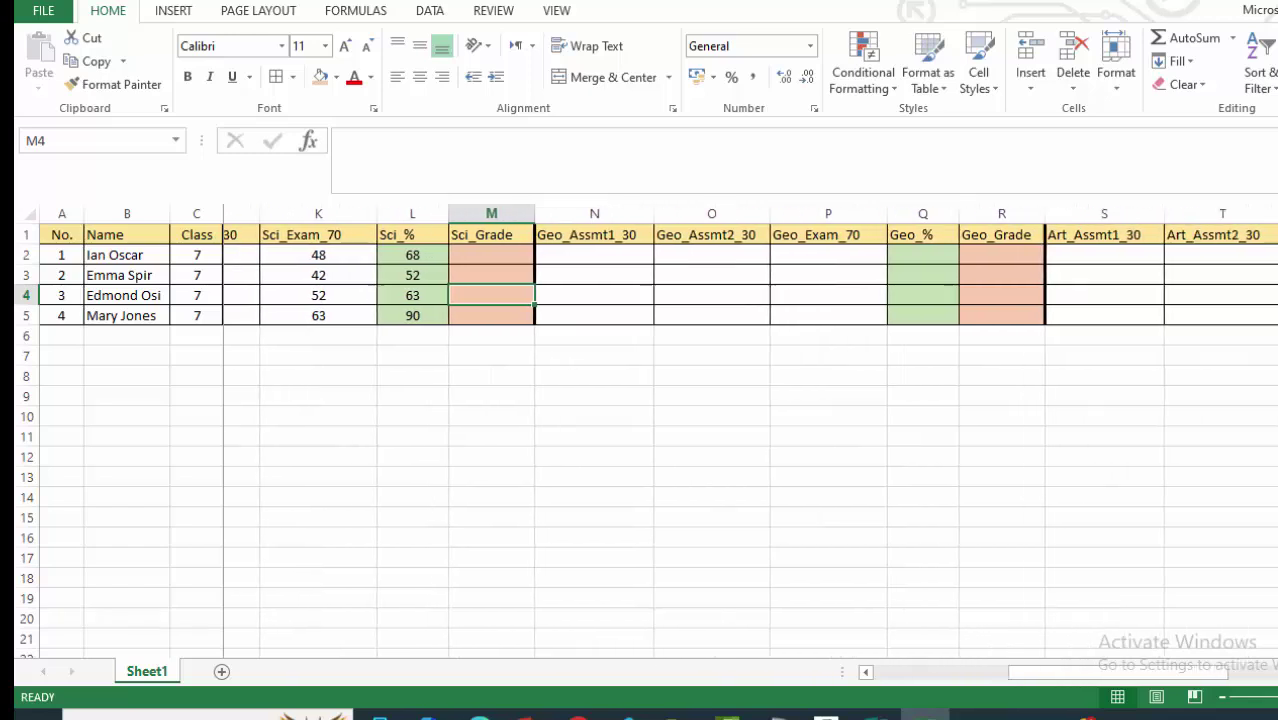
{"action": "left_click", "coordinate": [529, 253]}
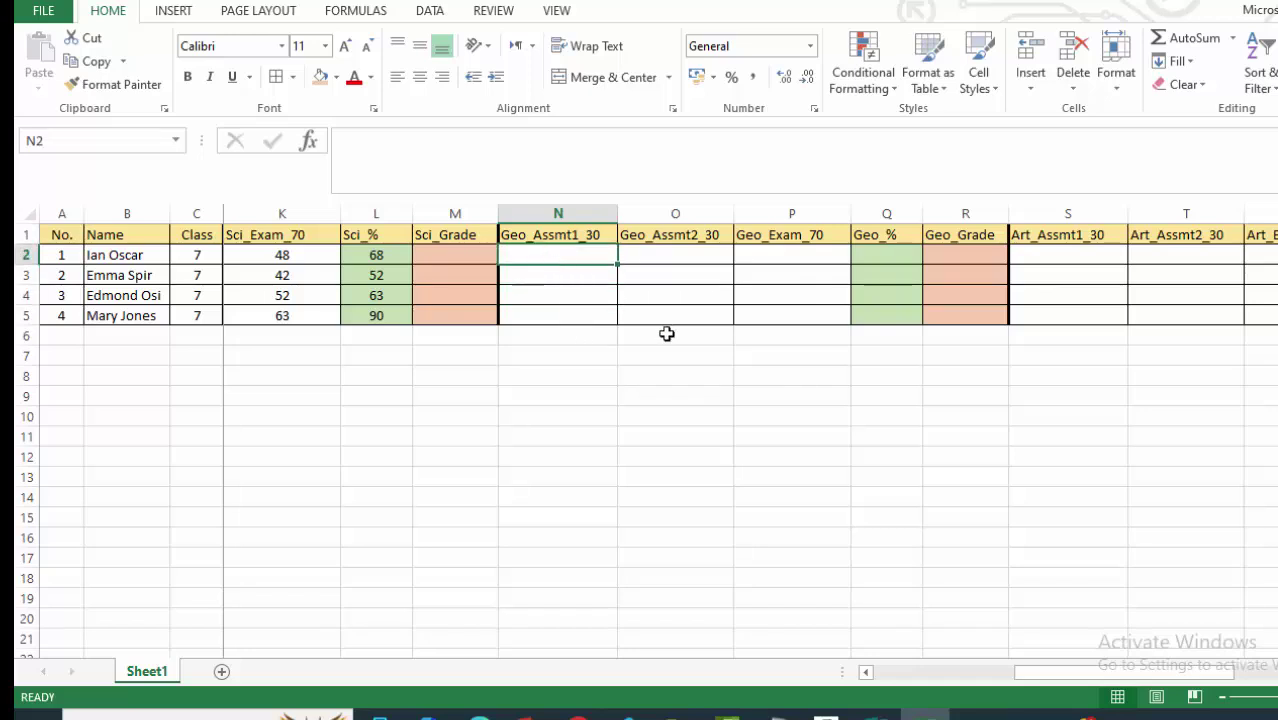
{"action": "type", "text": "14"}
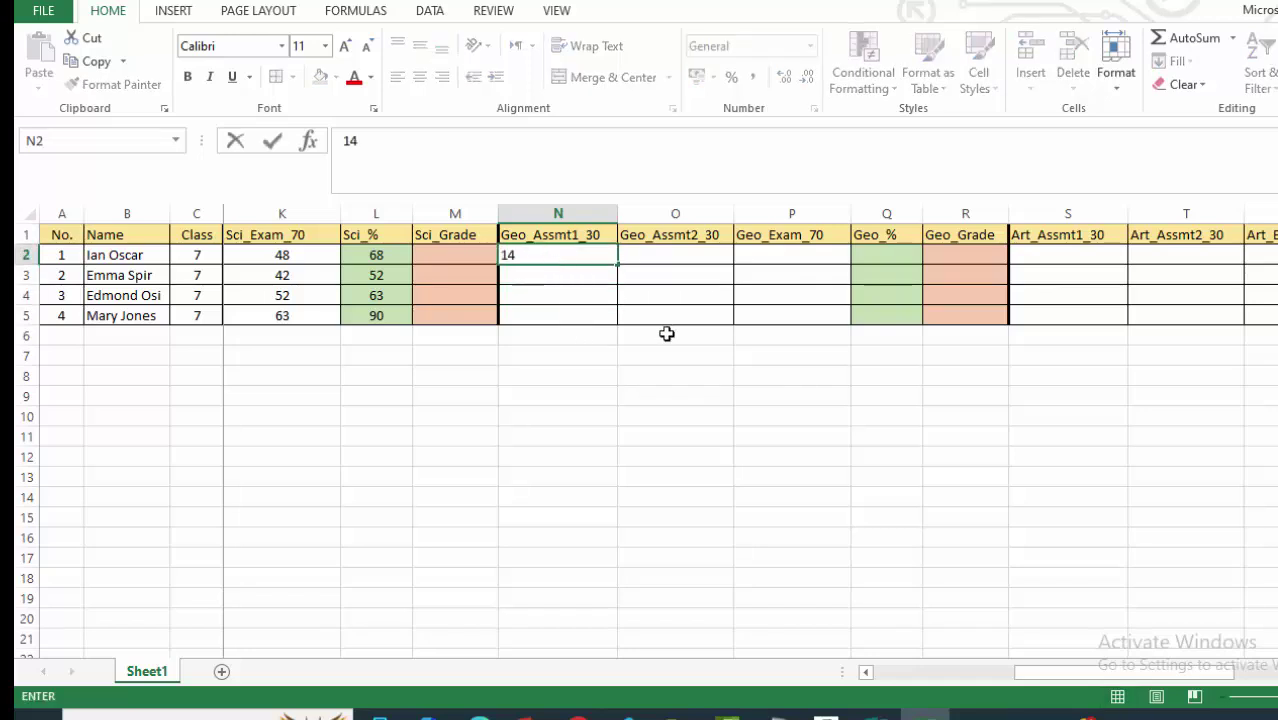
{"action": "key", "text": "Tab"}
{"action": "type", "text": "19"}
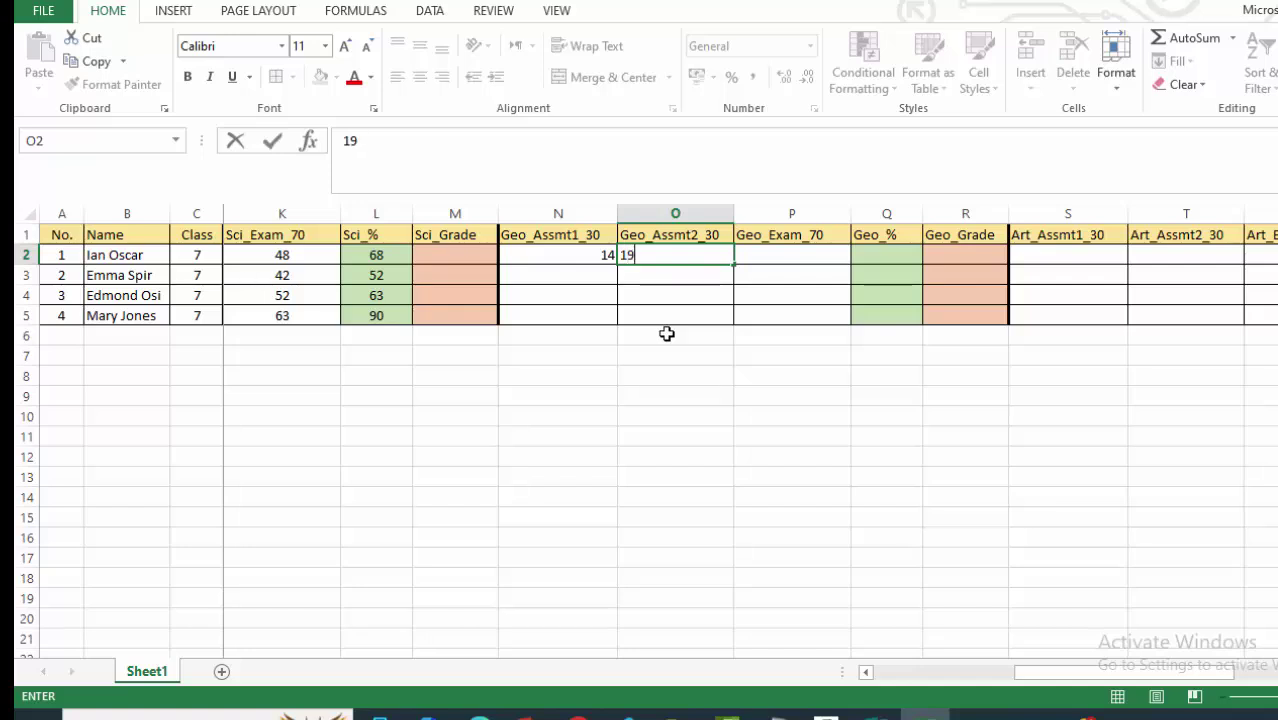
{"action": "left_click", "coordinate": [676, 356]}
Center the Geo headers and score cells.
{"action": "left_click_drag", "start_coordinate": [561, 250], "coordinate": [865, 319]}
{"action": "left_click", "coordinate": [420, 77]}
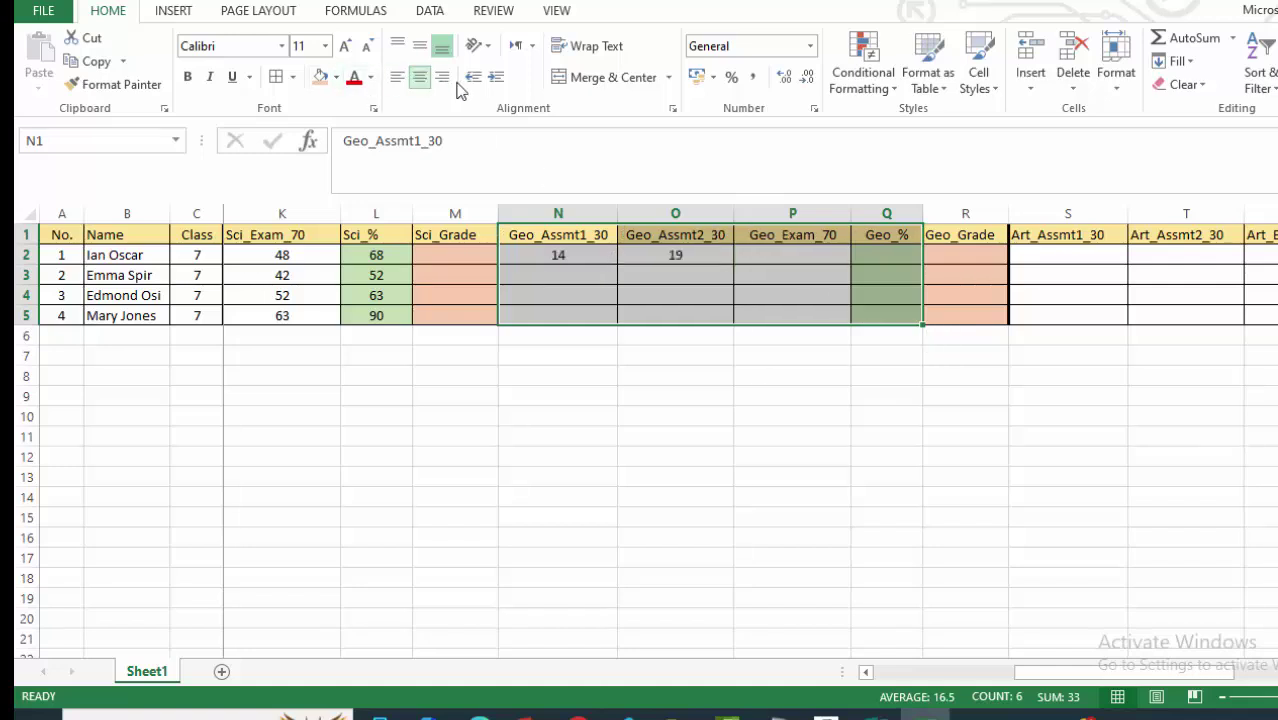
{"action": "left_click", "coordinate": [646, 394]}
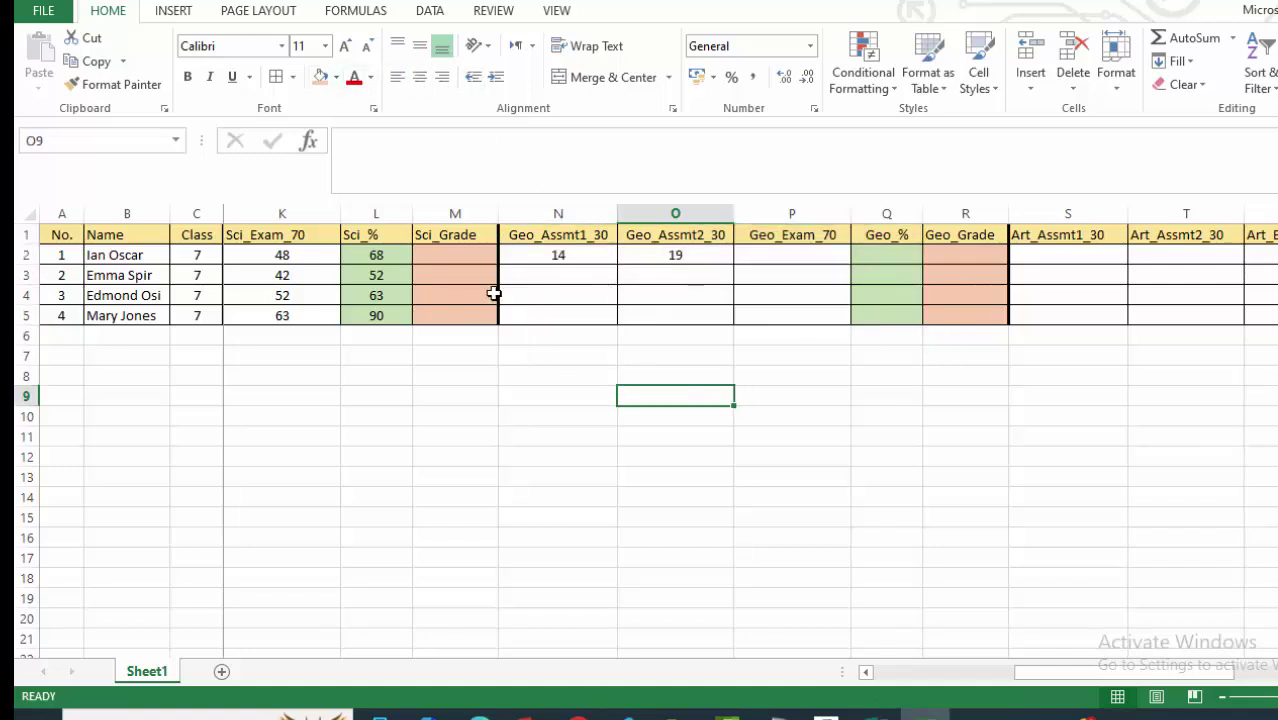
Enter the first student's Geo exam score 63 and the second student's 18, 25, 52.
{"action": "left_click", "coordinate": [767, 257]}
{"action": "type", "text": "63"}
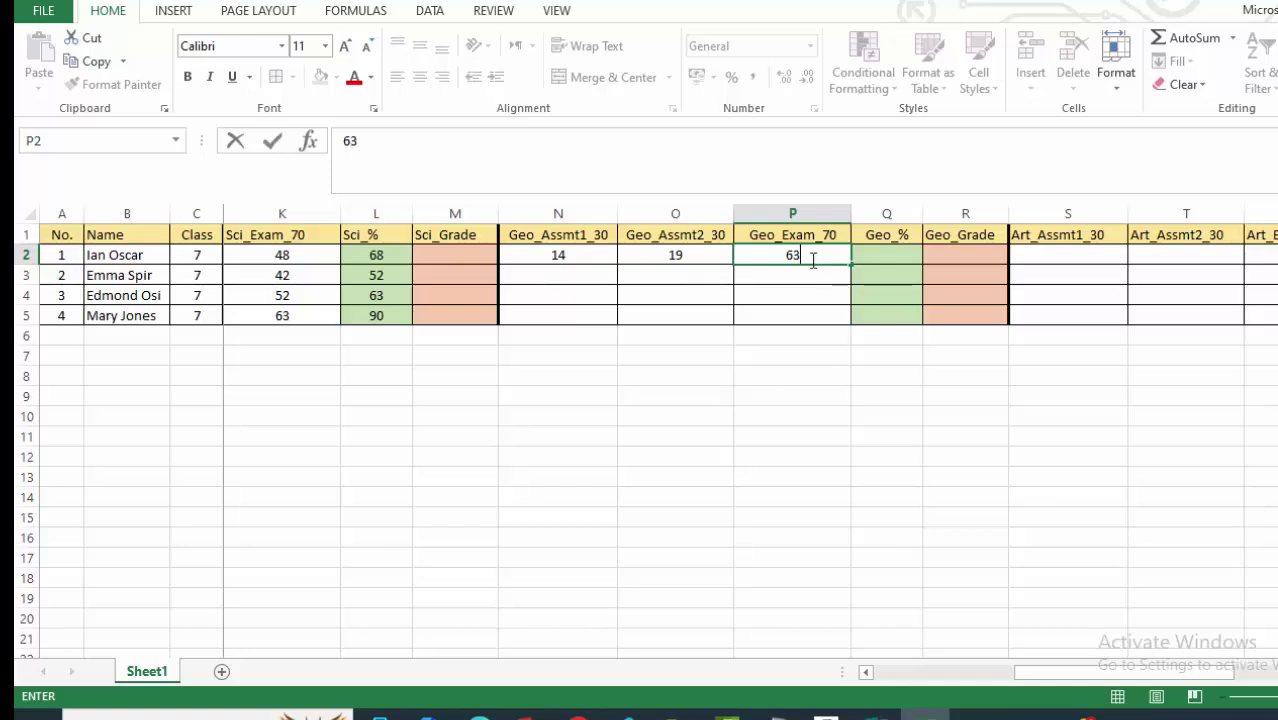
{"action": "left_click", "coordinate": [872, 297]}
{"action": "left_click", "coordinate": [614, 277]}
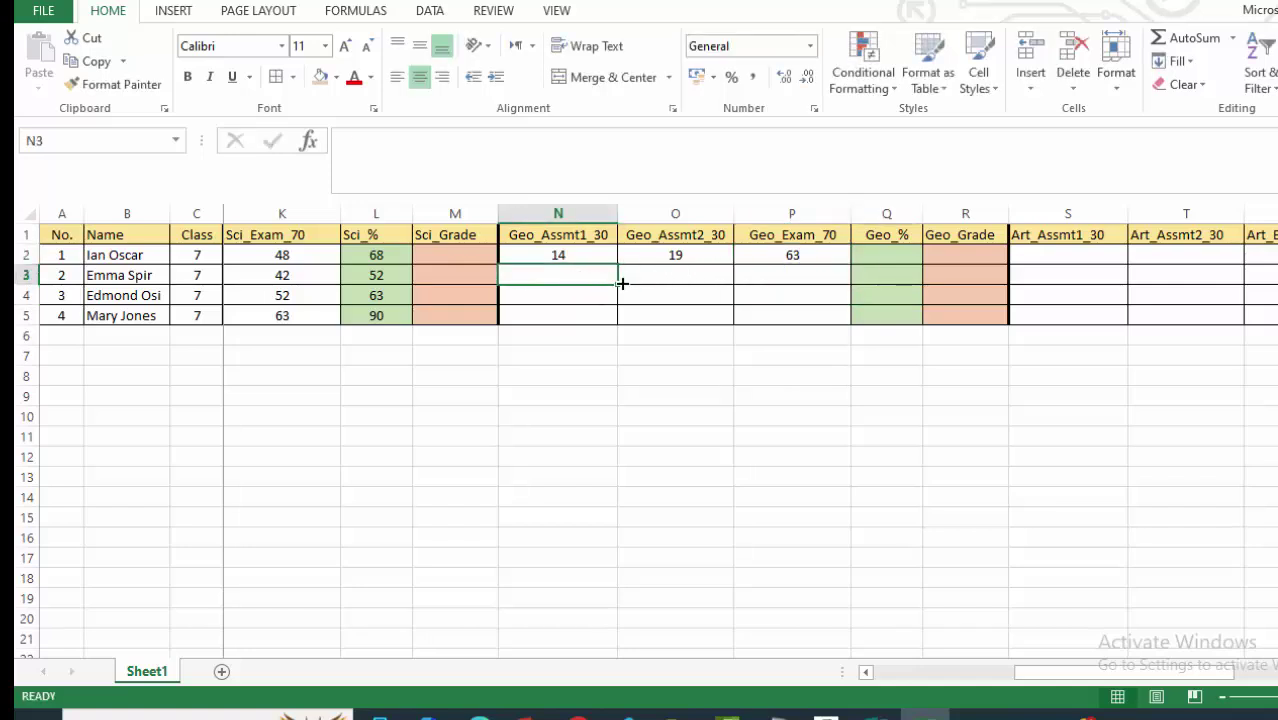
{"action": "type", "text": "1"}
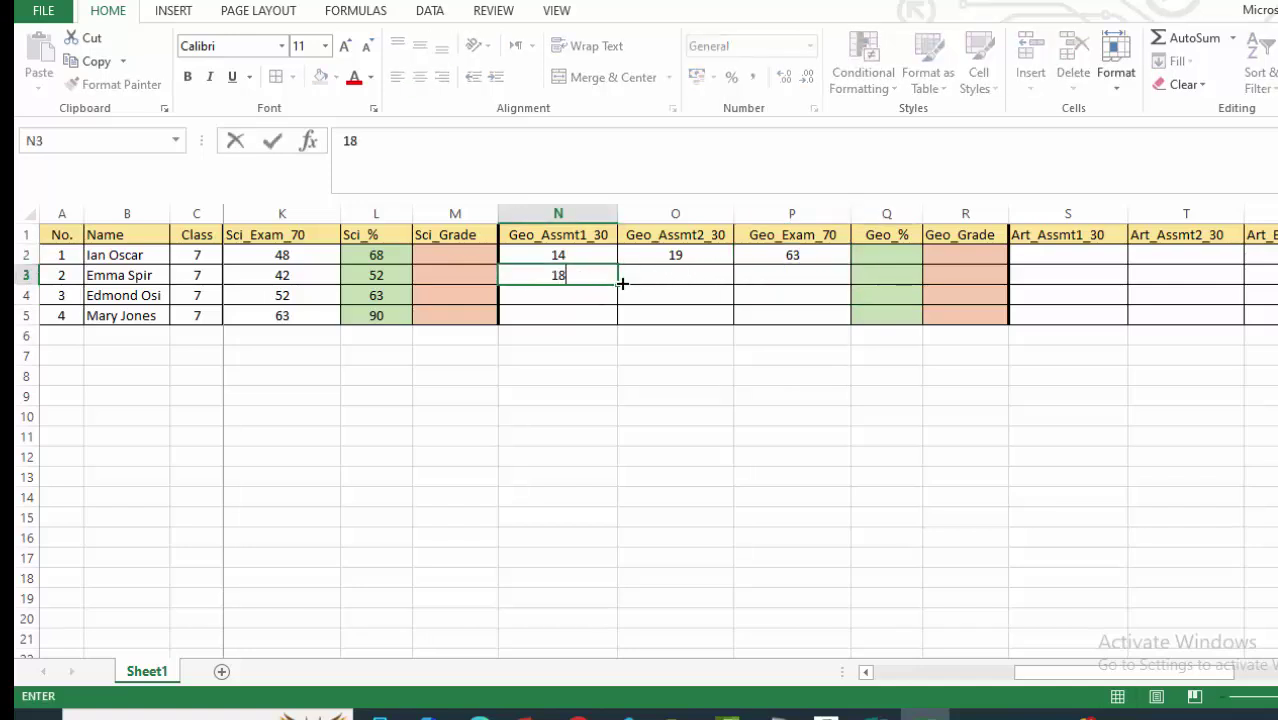
{"action": "type", "text": "8"}
{"action": "left_click", "coordinate": [668, 275]}
{"action": "type", "text": "25"}
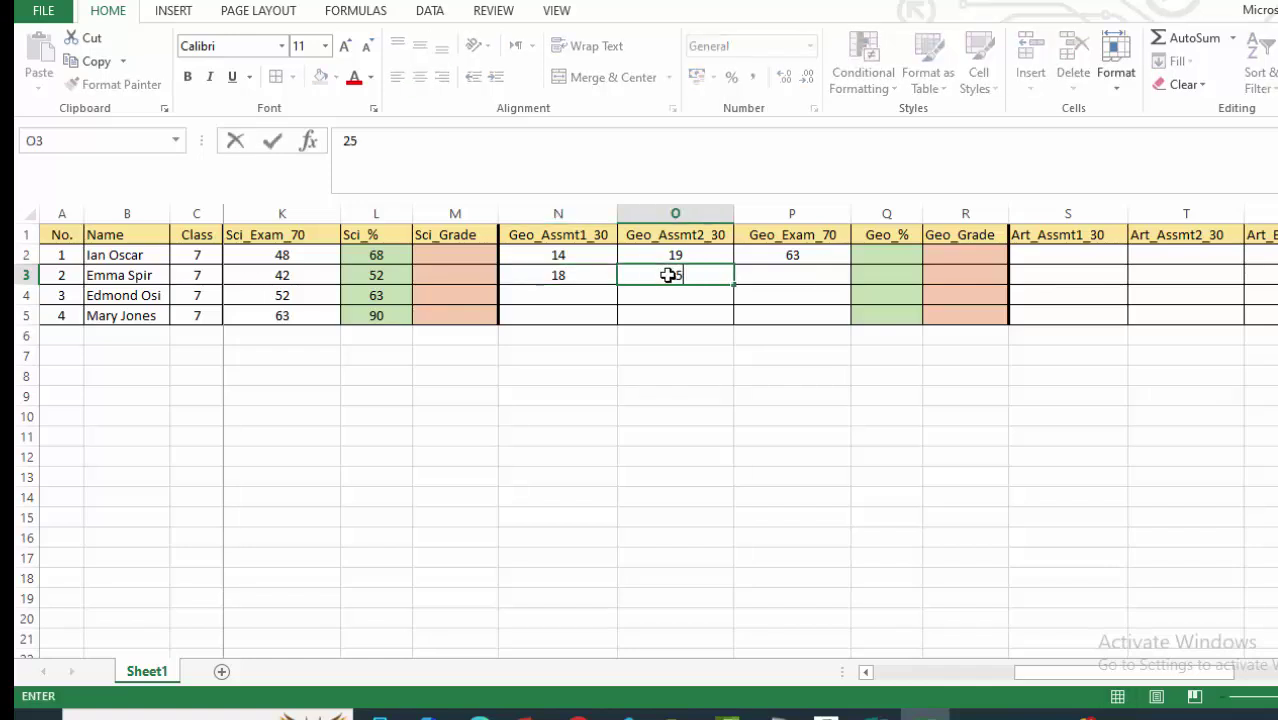
{"action": "left_click", "coordinate": [806, 276]}
{"action": "type", "text": "52"}
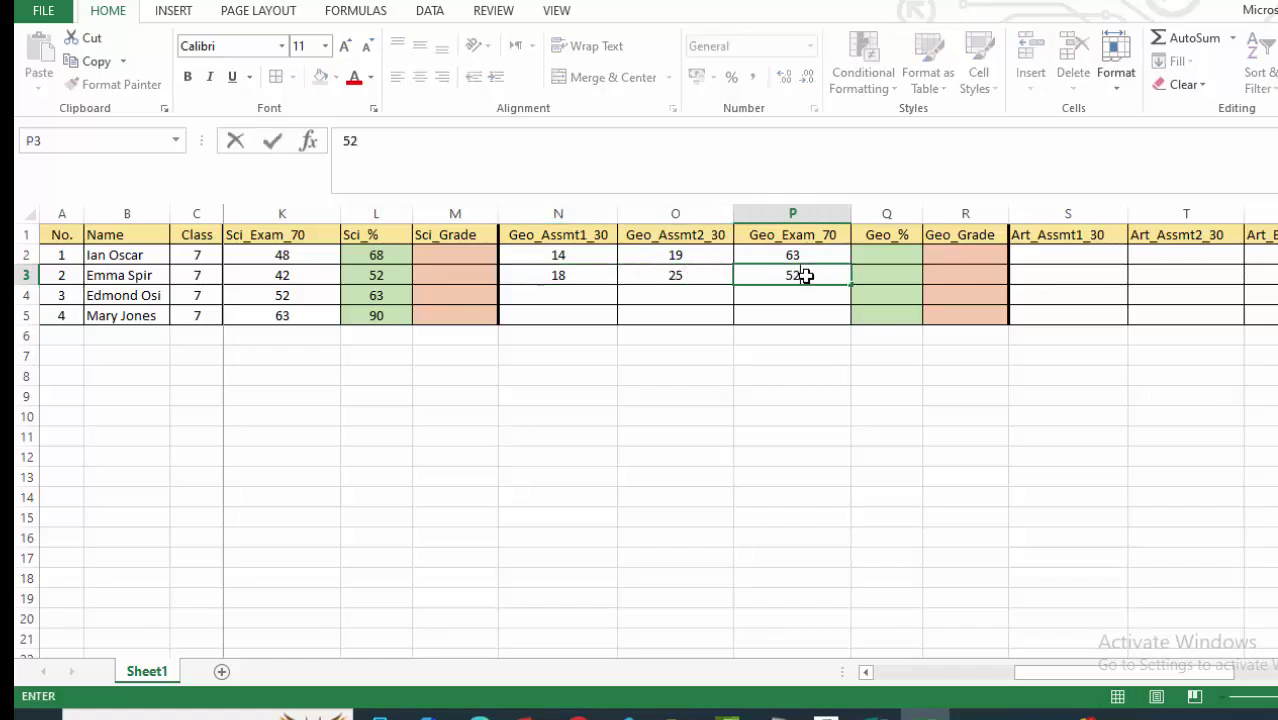
{"action": "left_click", "coordinate": [722, 422]}
Enter the third student's Geo scores 11, 16 and 46.
{"action": "left_click", "coordinate": [571, 291]}
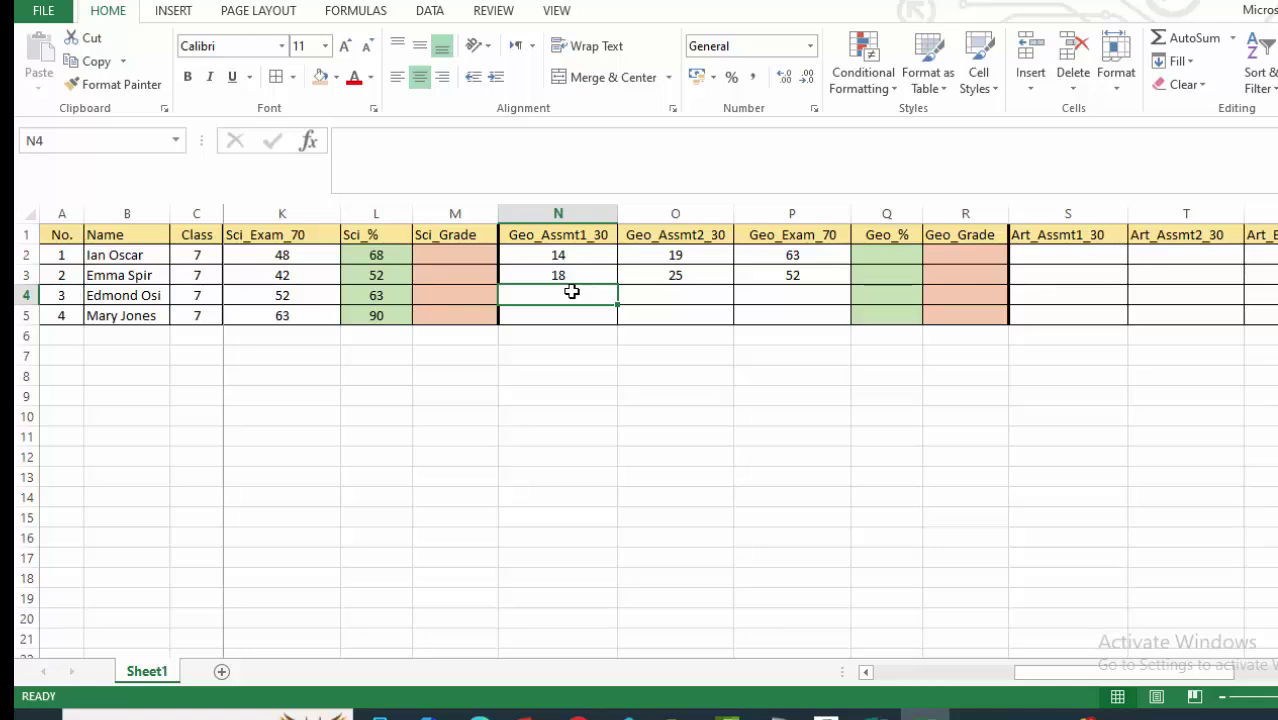
{"action": "type", "text": "11"}
{"action": "left_click", "coordinate": [689, 295]}
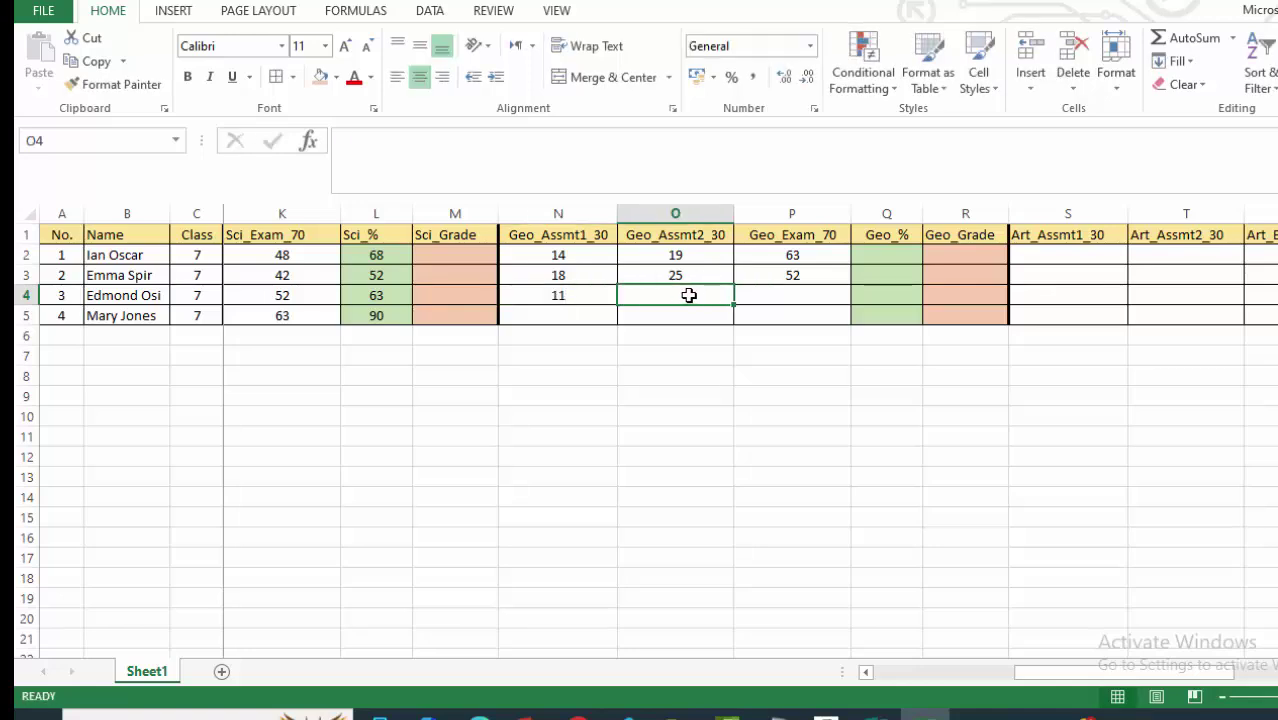
{"action": "type", "text": "16"}
{"action": "left_click", "coordinate": [811, 292]}
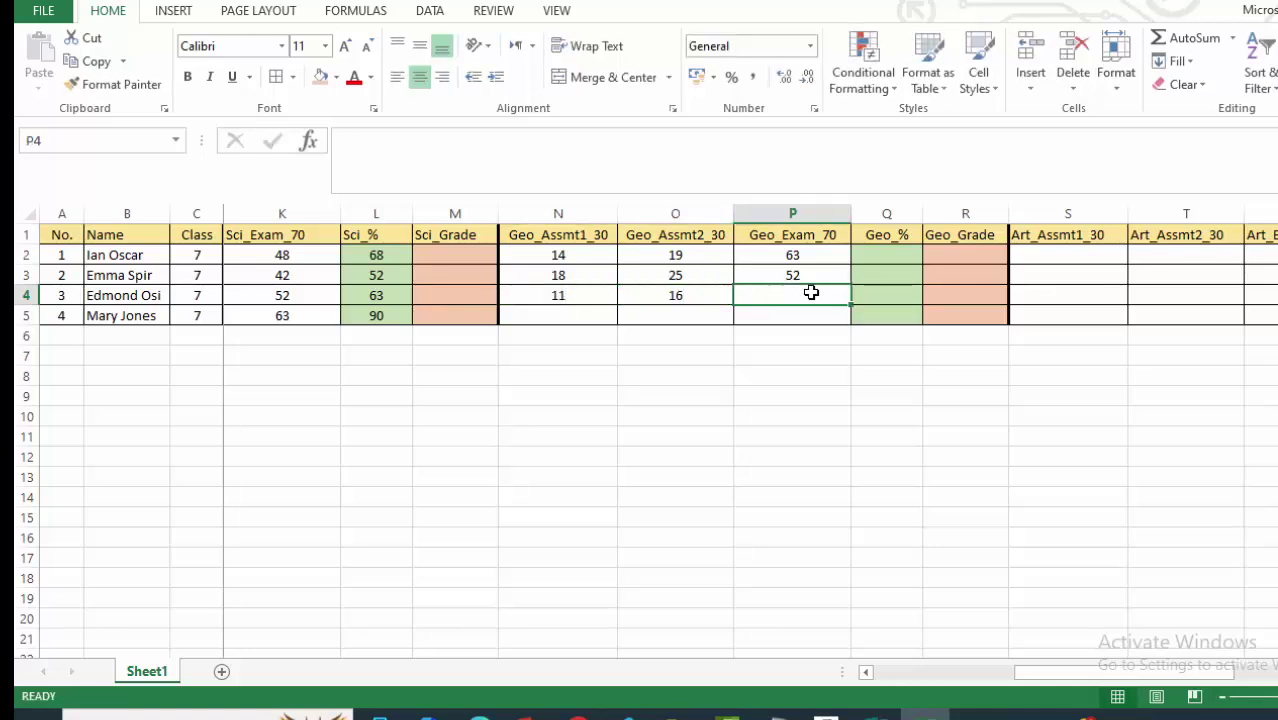
{"action": "type", "text": "46"}
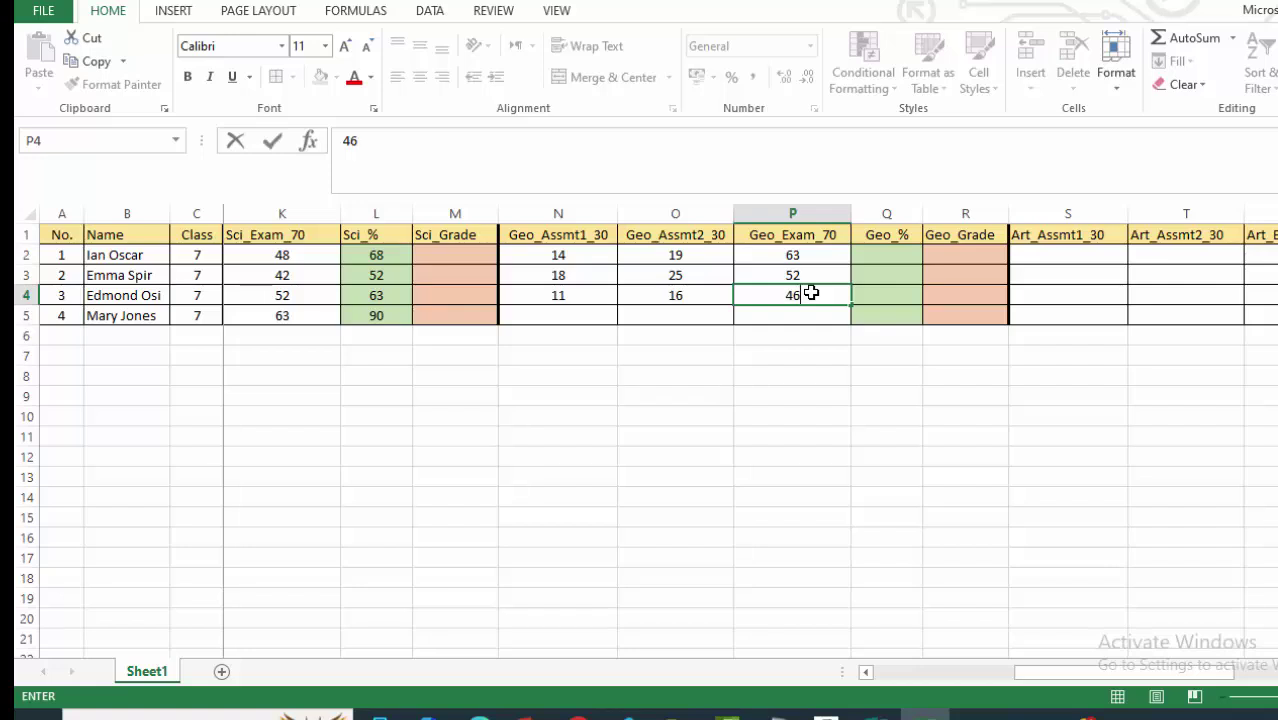
{"action": "left_click", "coordinate": [890, 396]}
Enter the fourth student's Geo scores 20, 24 and 63.
{"action": "left_click", "coordinate": [545, 311]}
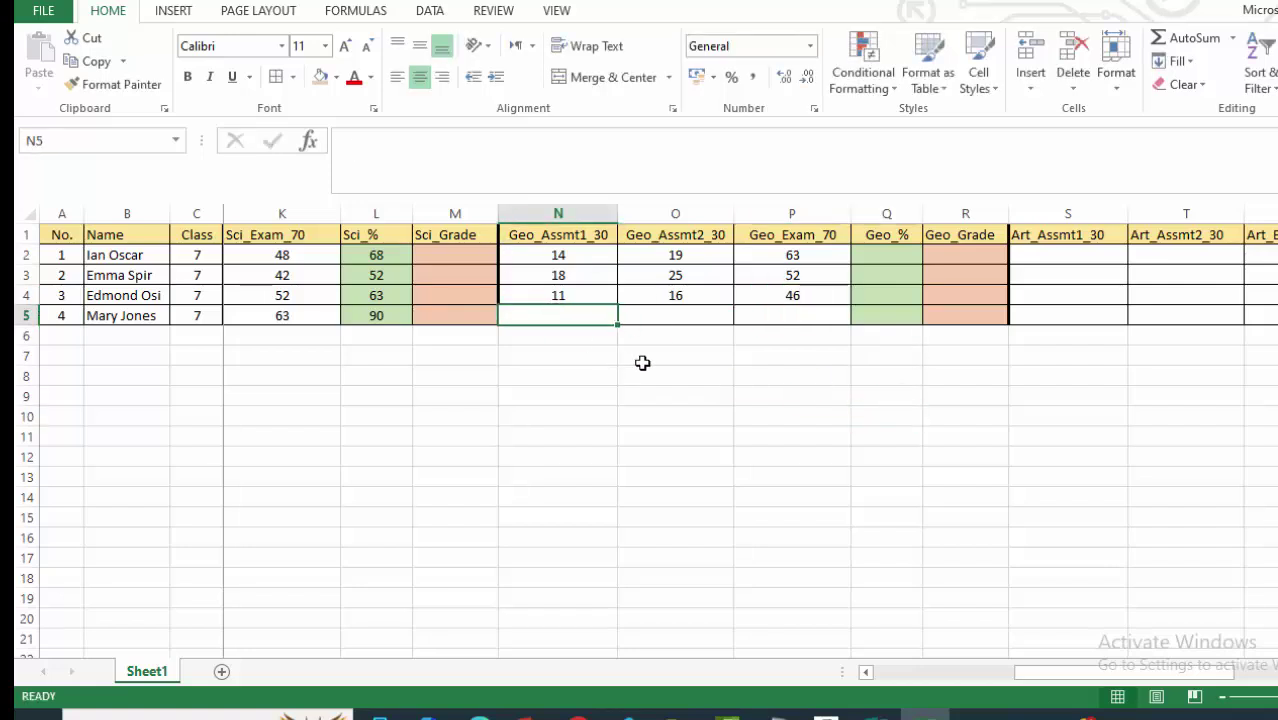
{"action": "type", "text": "20"}
{"action": "left_click", "coordinate": [675, 310]}
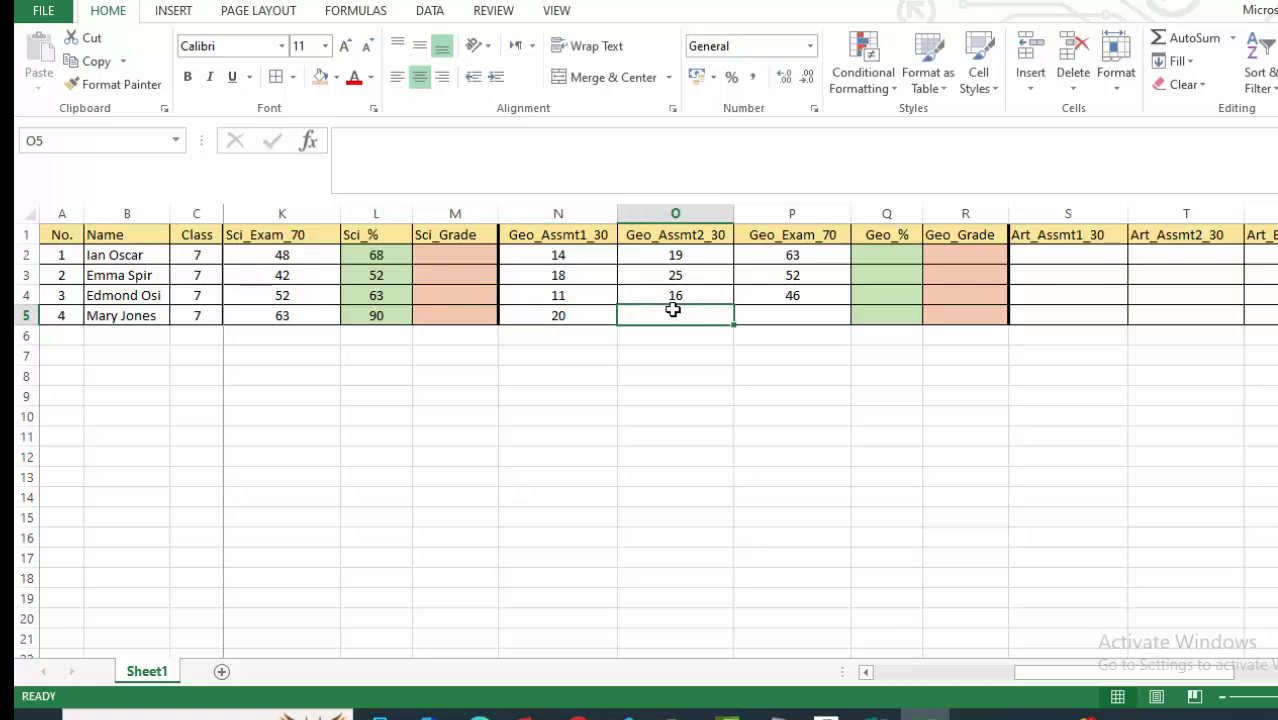
{"action": "type", "text": "24"}
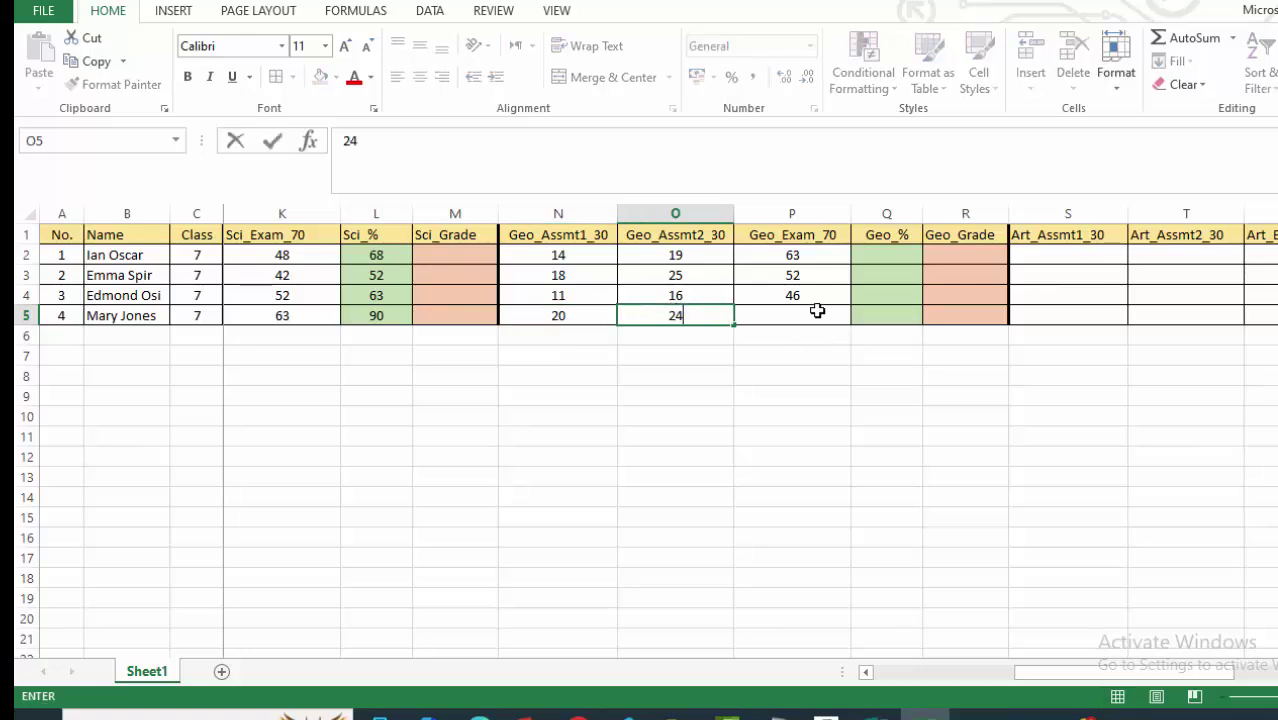
{"action": "left_click", "coordinate": [817, 311]}
{"action": "type", "text": "7"}
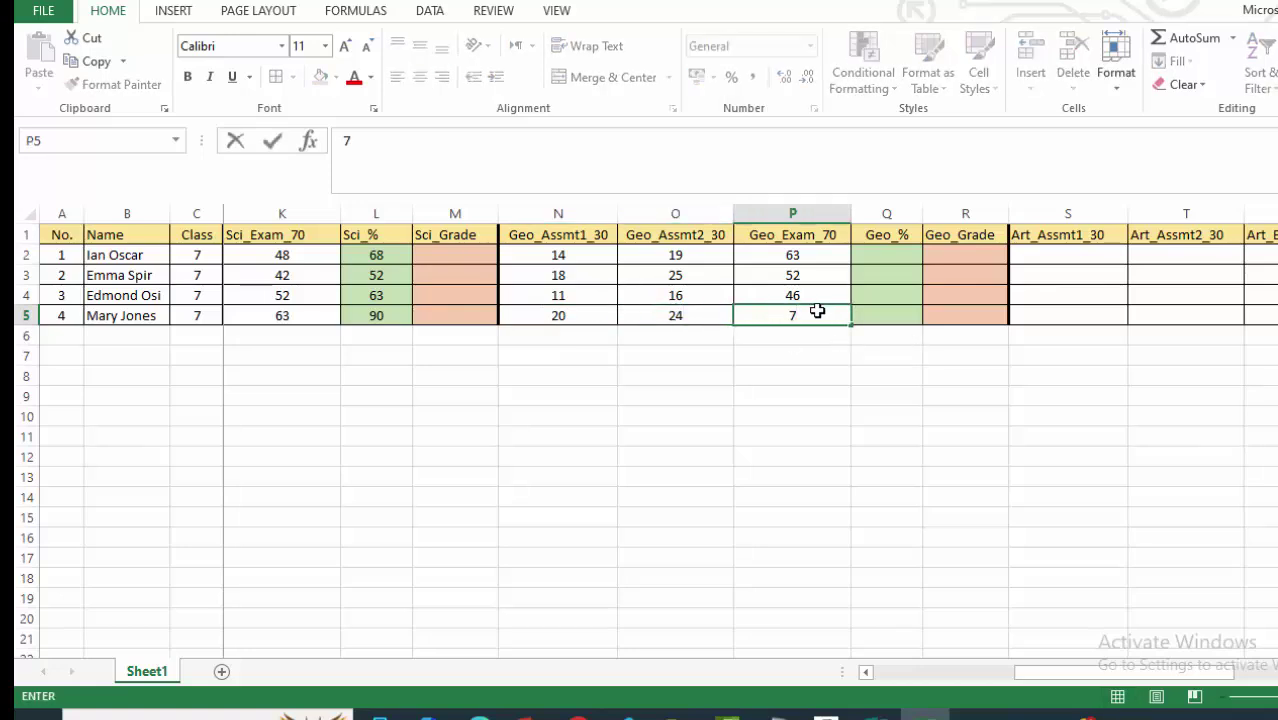
{"action": "key", "text": "BackSpace"}
{"action": "type", "text": "63"}
{"action": "left_click", "coordinate": [793, 374]}
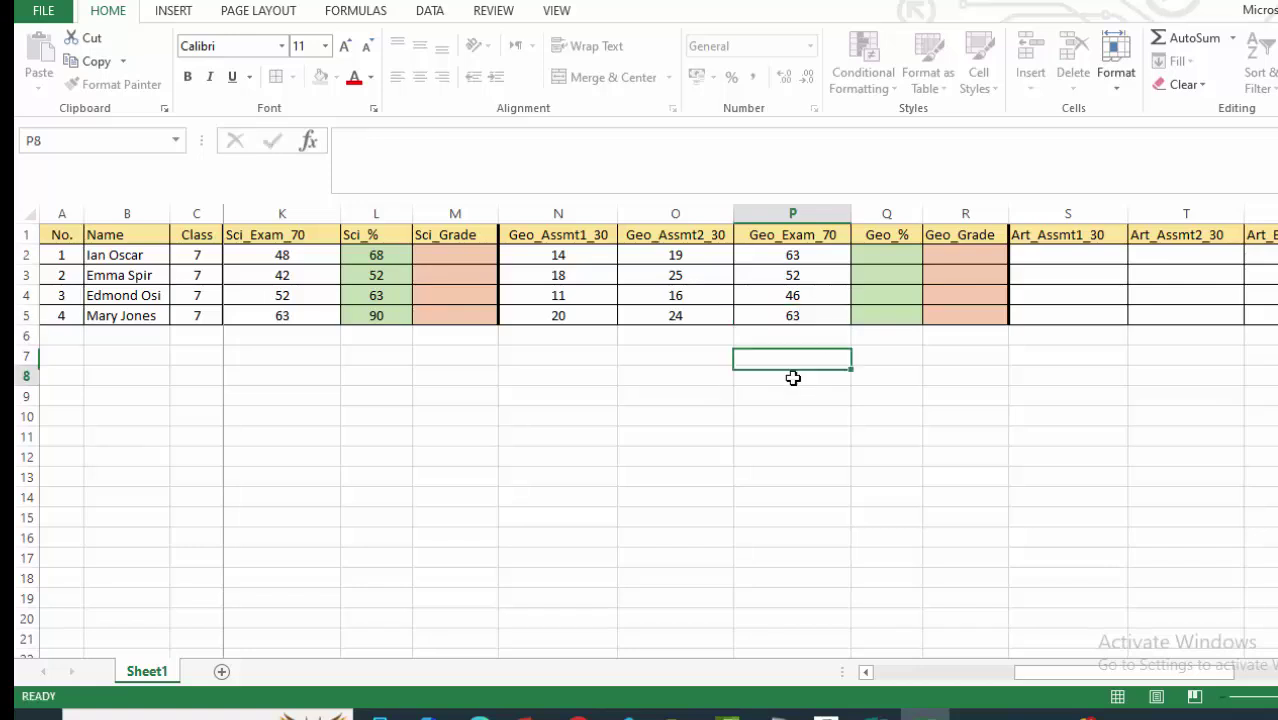
{"action": "left_click", "coordinate": [890, 255]}
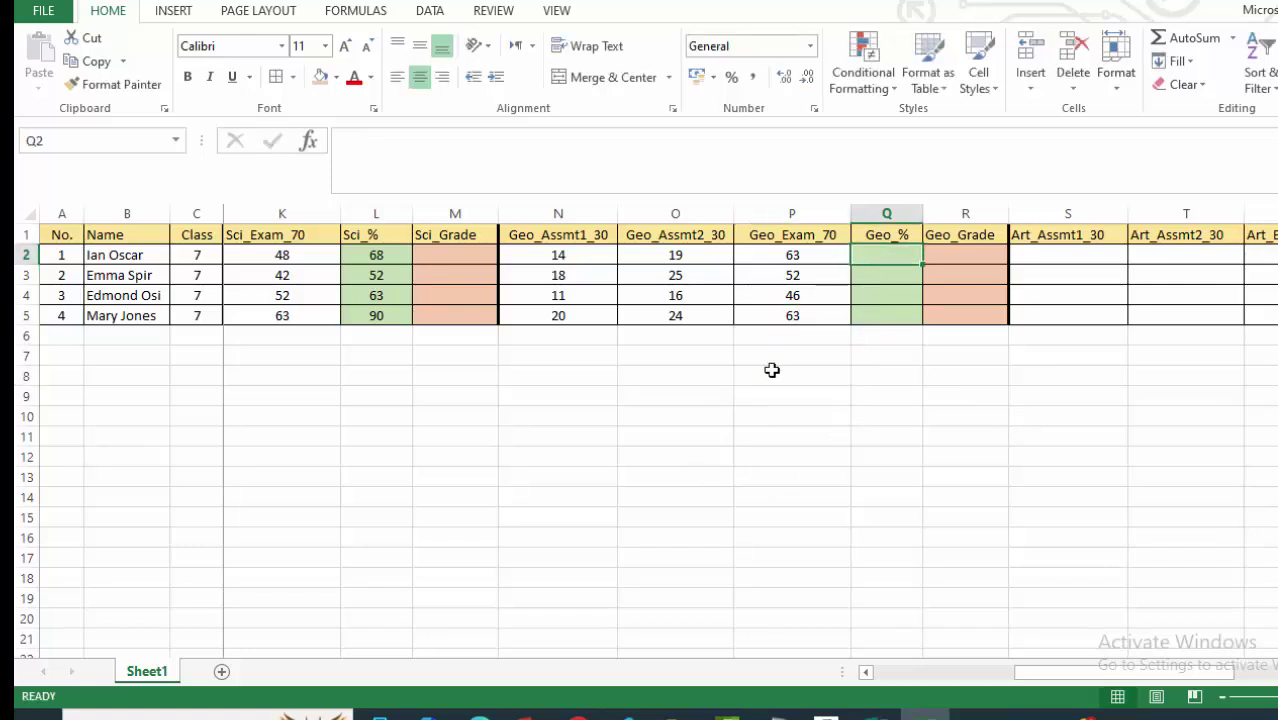
Enter =ROUND((SUM(N2:P2)/130)*100,0) in Q2 for the first student's Geo percentage.
{"action": "type", "text": "=SUM"}
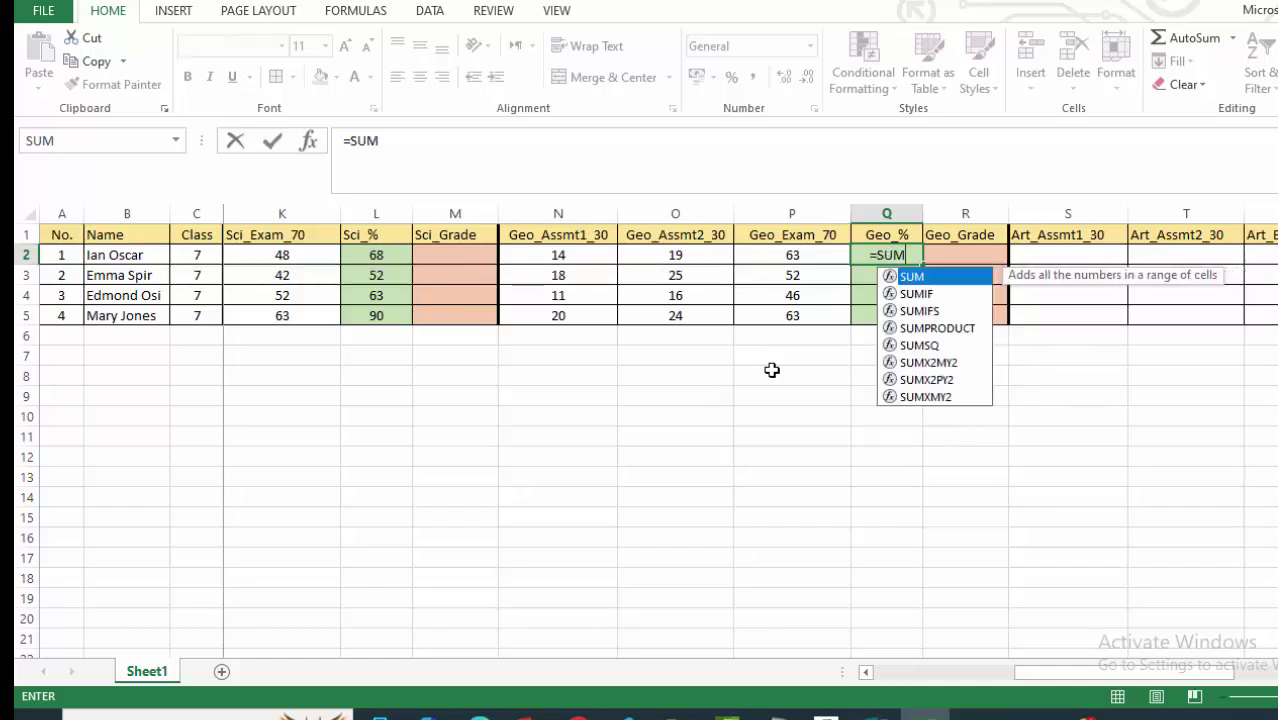
{"action": "type", "text": "("}
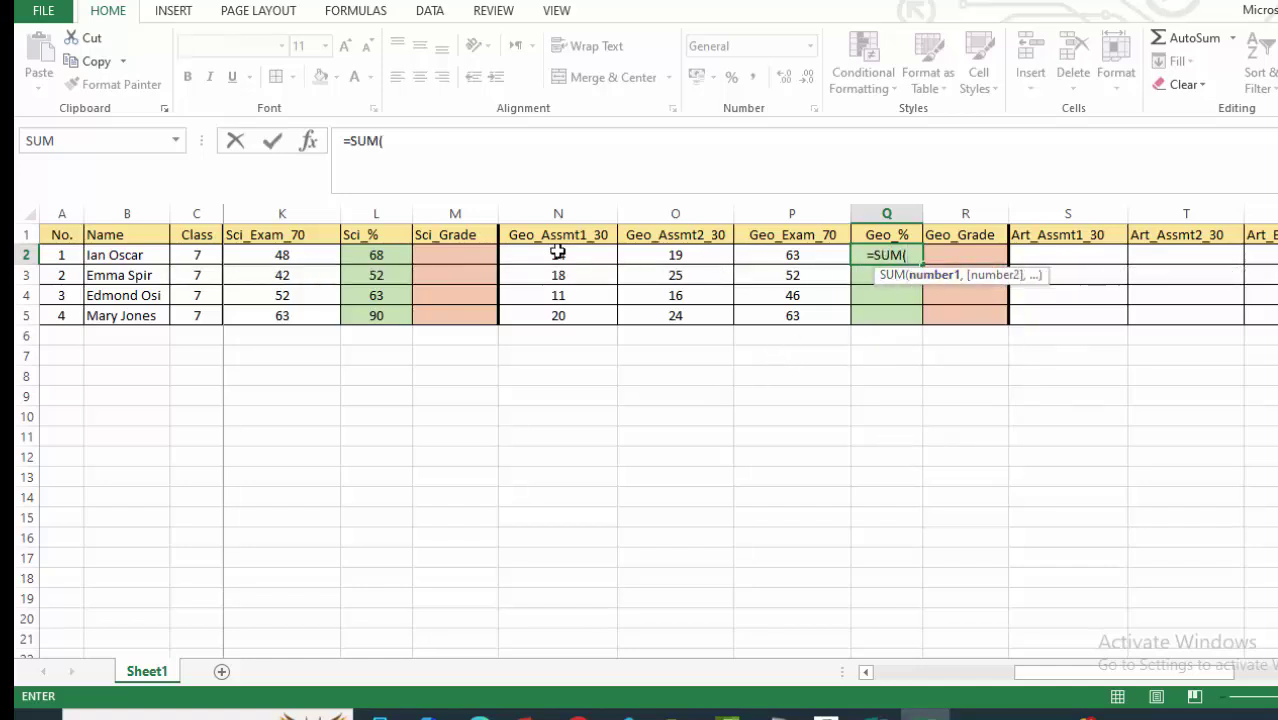
{"action": "left_click_drag", "start_coordinate": [525, 252], "coordinate": [817, 255]}
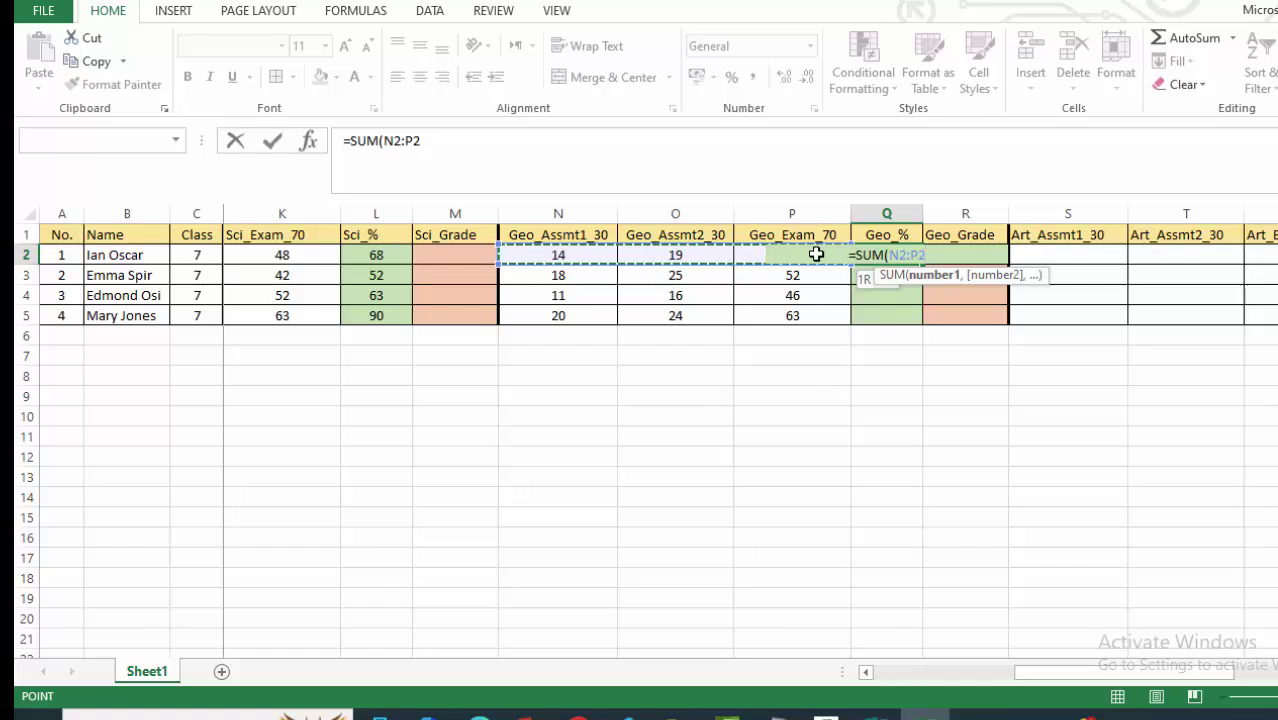
{"action": "key", "text": "Return"}
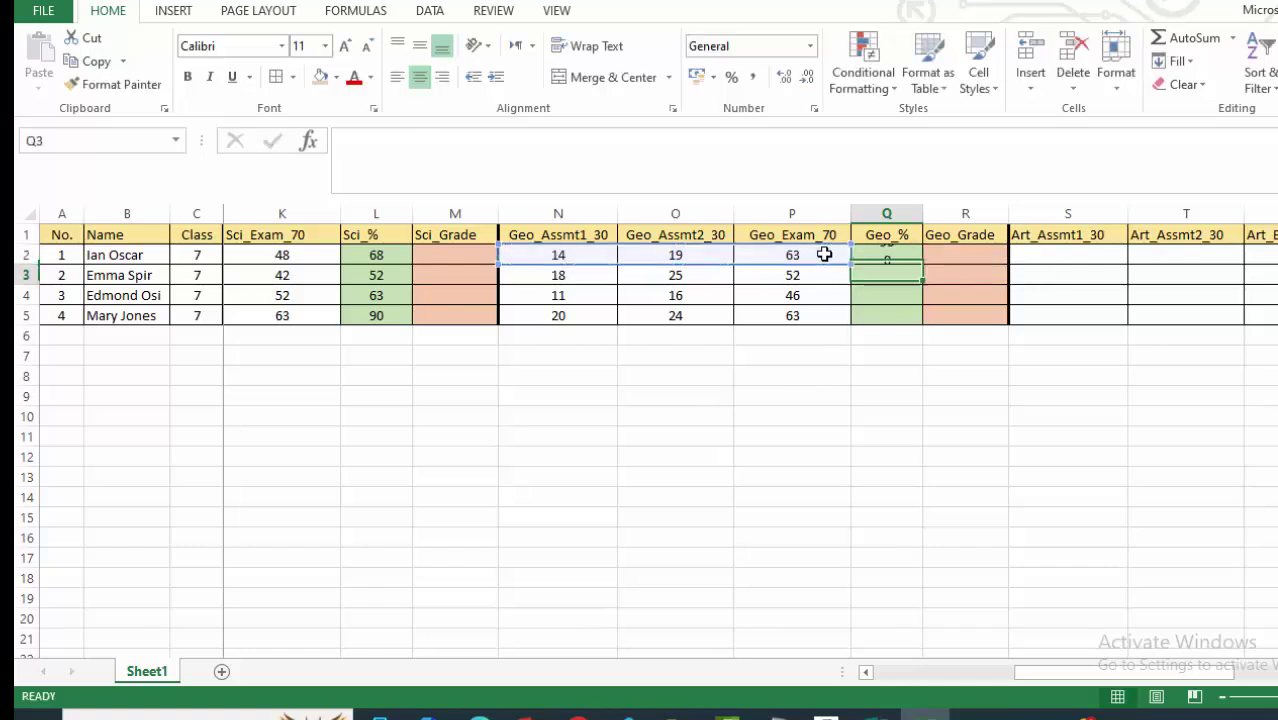
{"action": "left_click", "coordinate": [877, 252]}
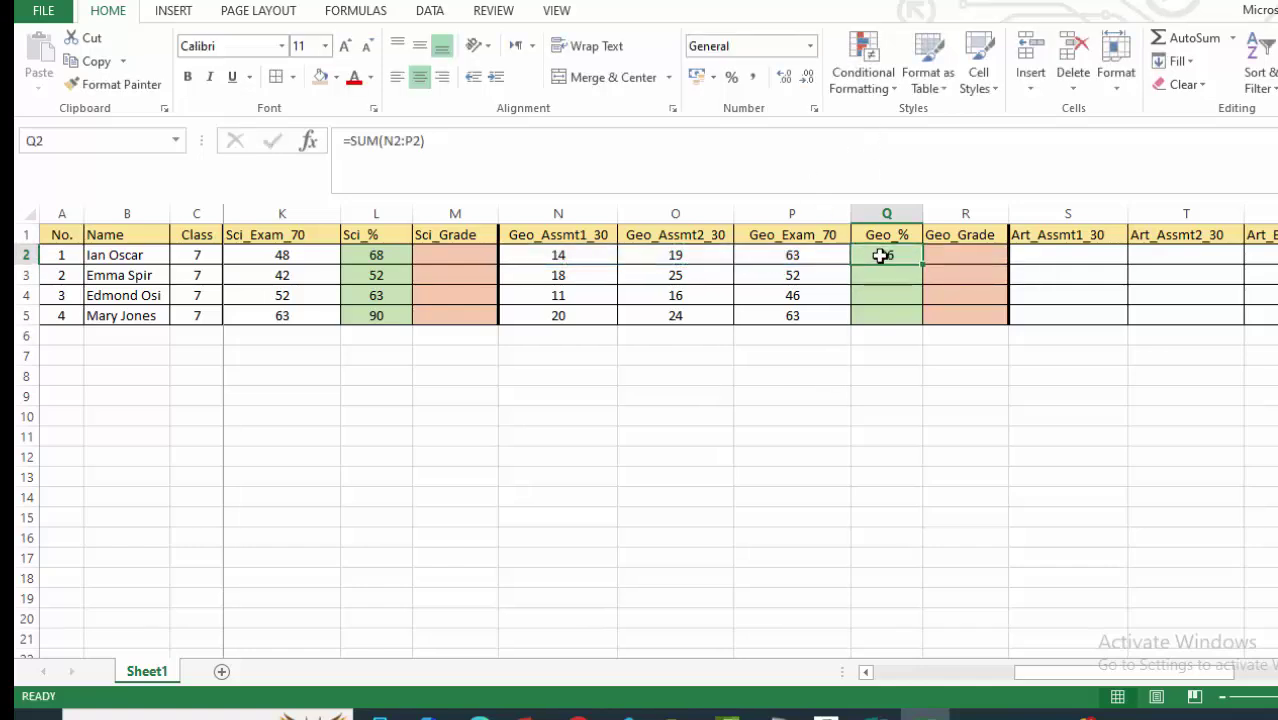
{"action": "left_click", "coordinate": [458, 145]}
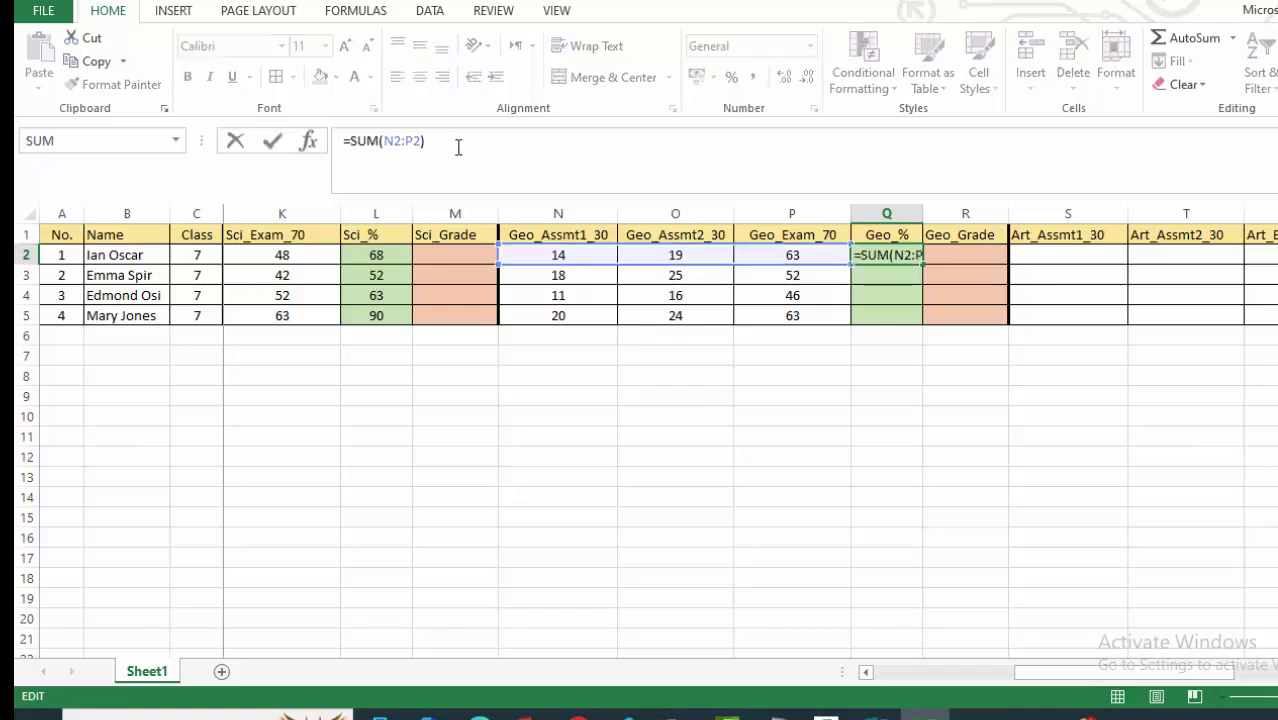
{"action": "type", "text": "/130"}
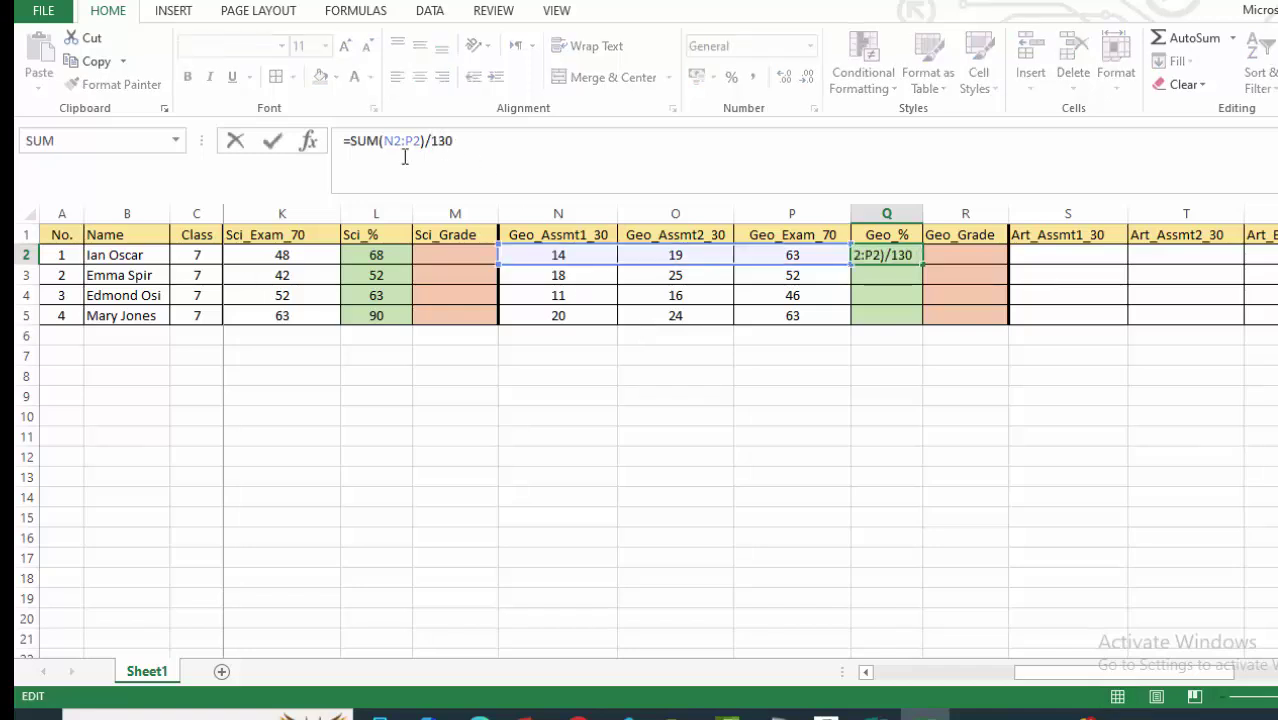
{"action": "left_click", "coordinate": [351, 143]}
{"action": "type", "text": "("}
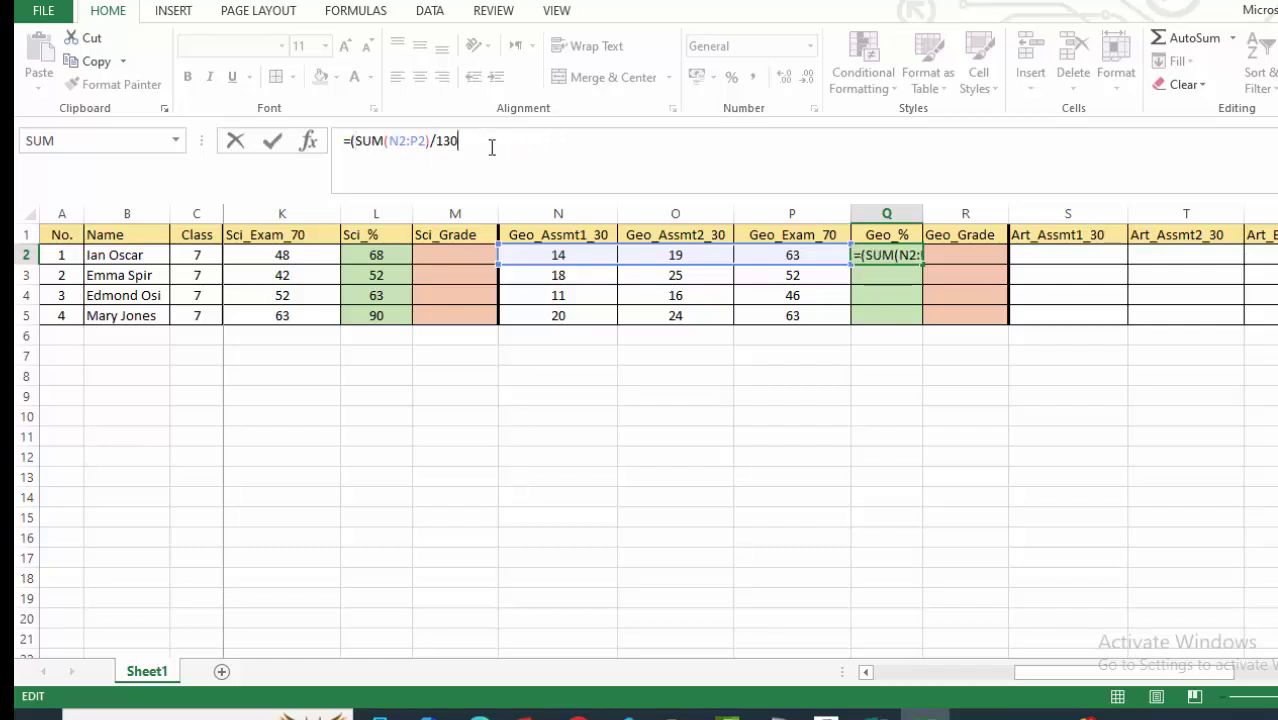
{"action": "type", "text": ")*"}
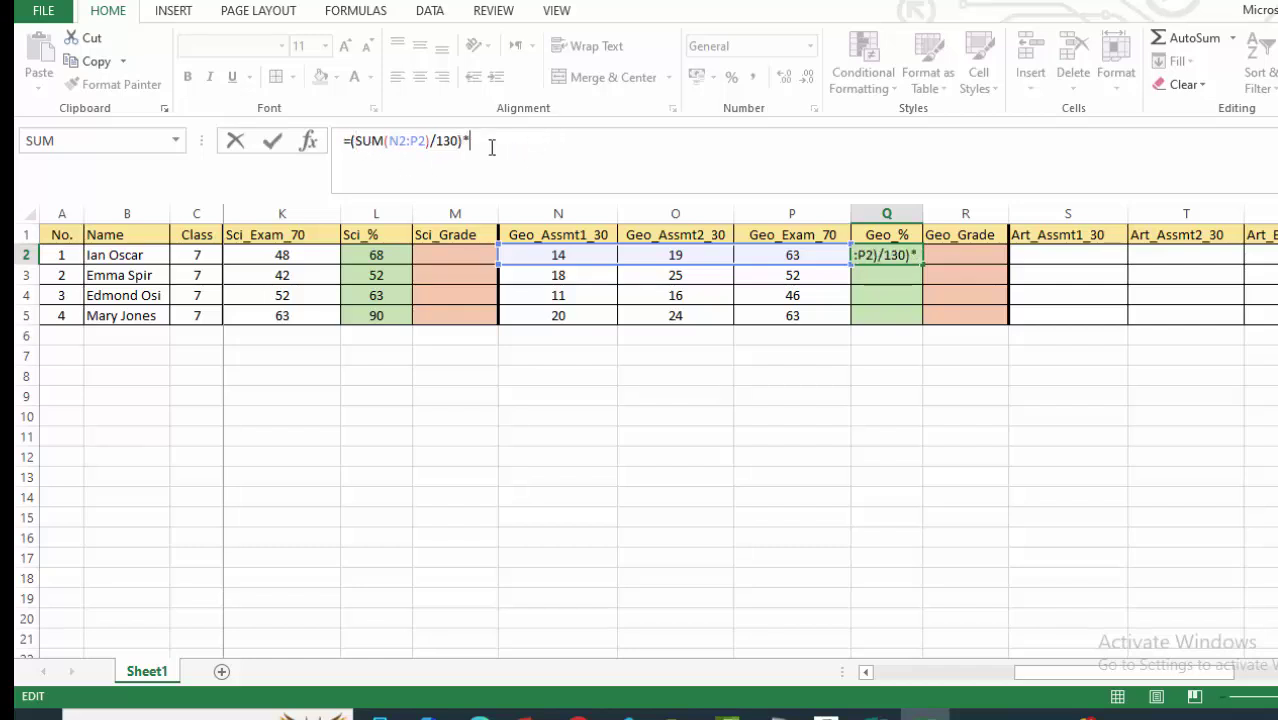
{"action": "type", "text": "100"}
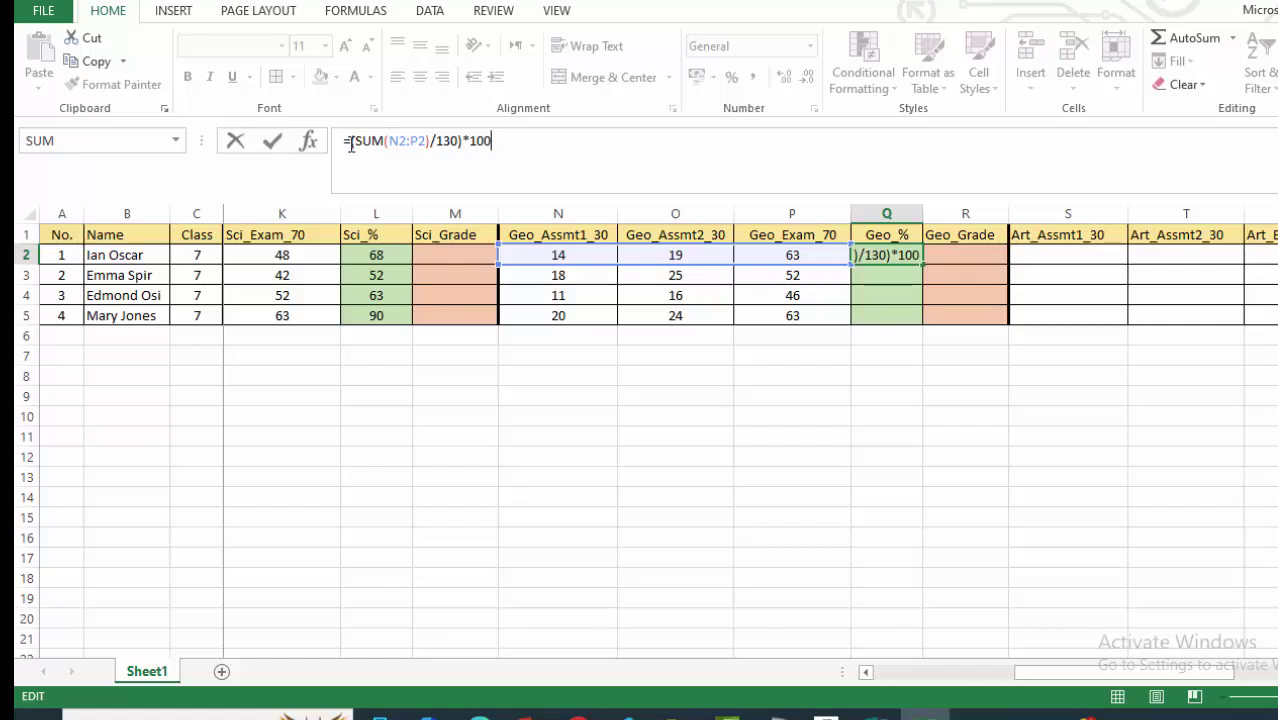
{"action": "key", "text": "Home"}
{"action": "key", "text": "Right"}
{"action": "type", "text": "ROUND"}
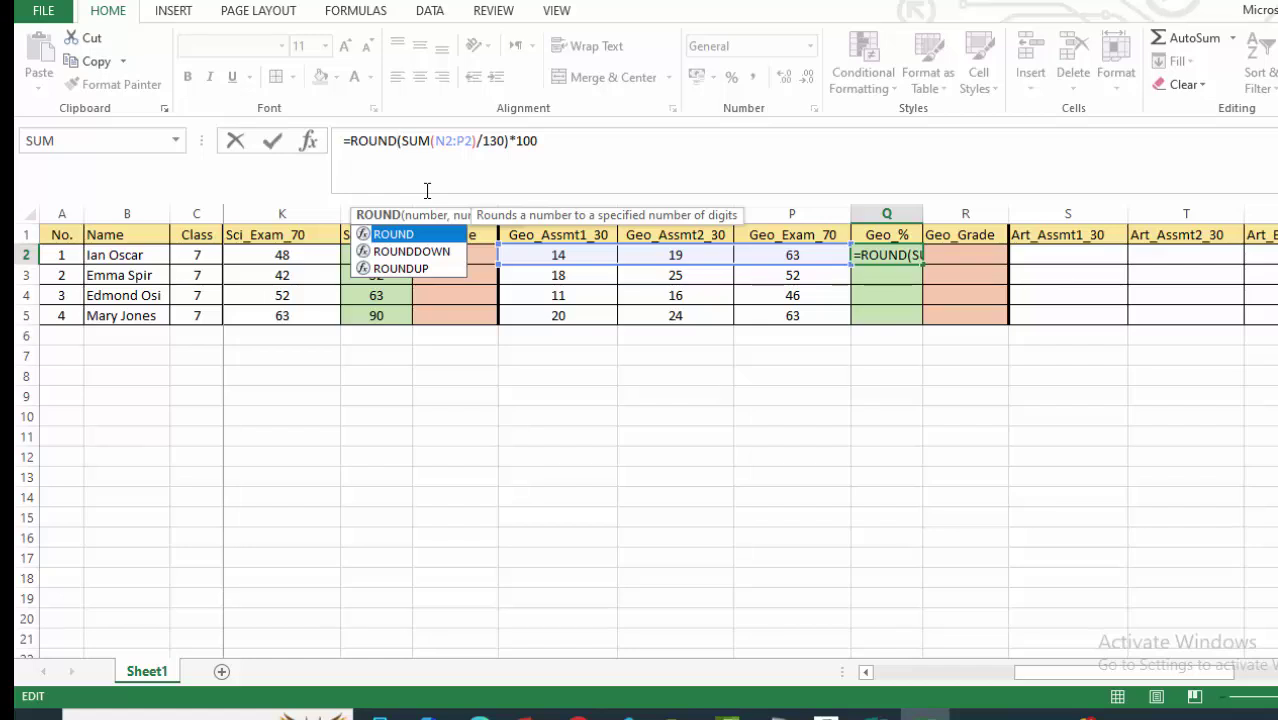
{"action": "type", "text": "("}
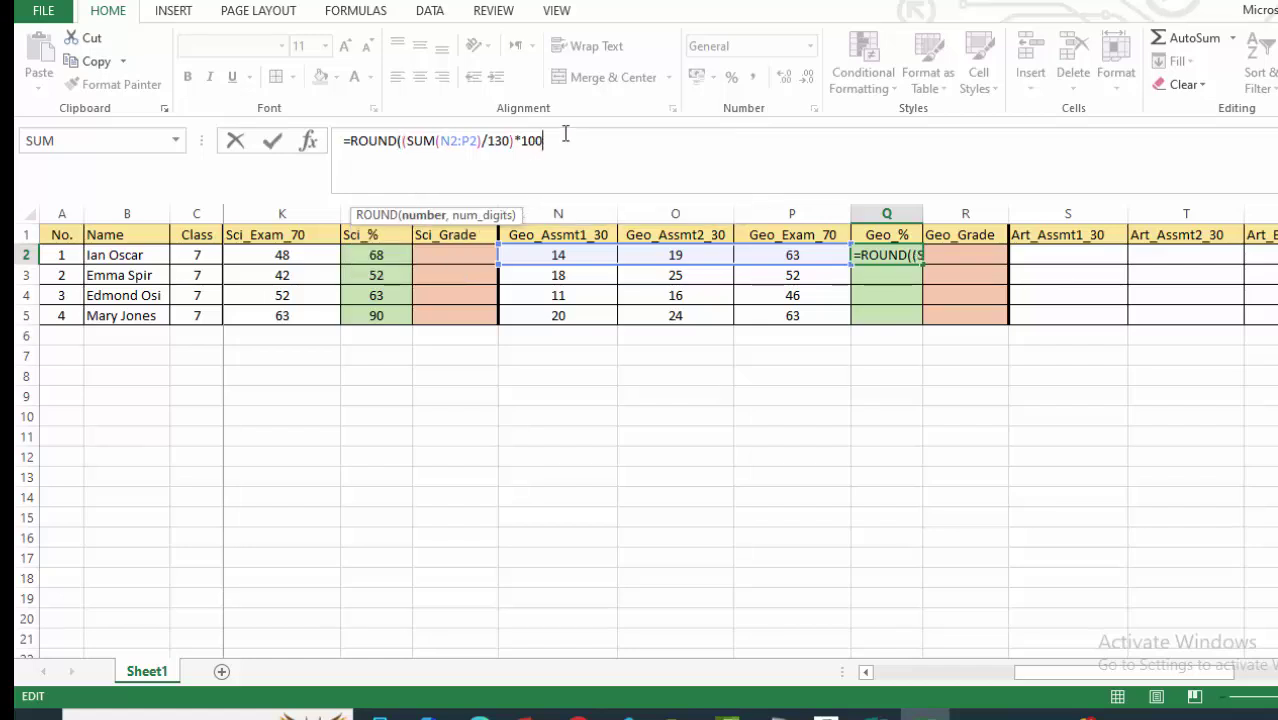
{"action": "type", "text": ",0"}
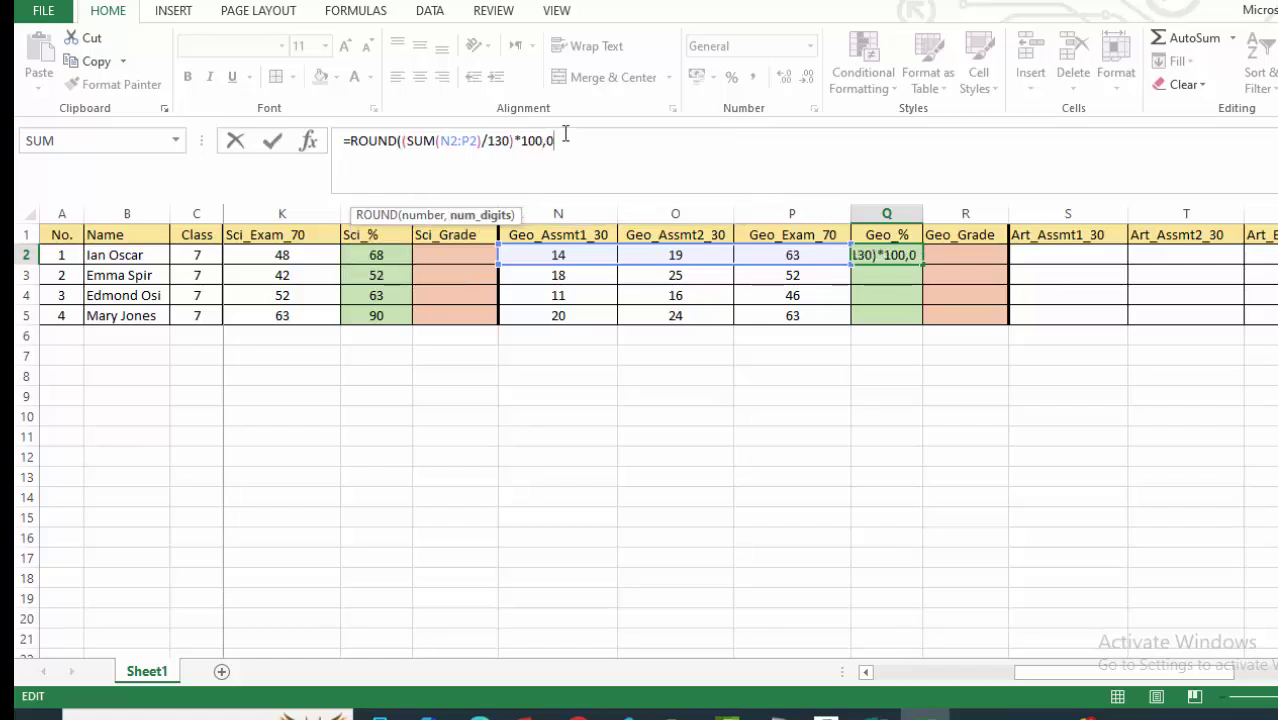
{"action": "type", "text": ")"}
{"action": "key", "text": "Return"}
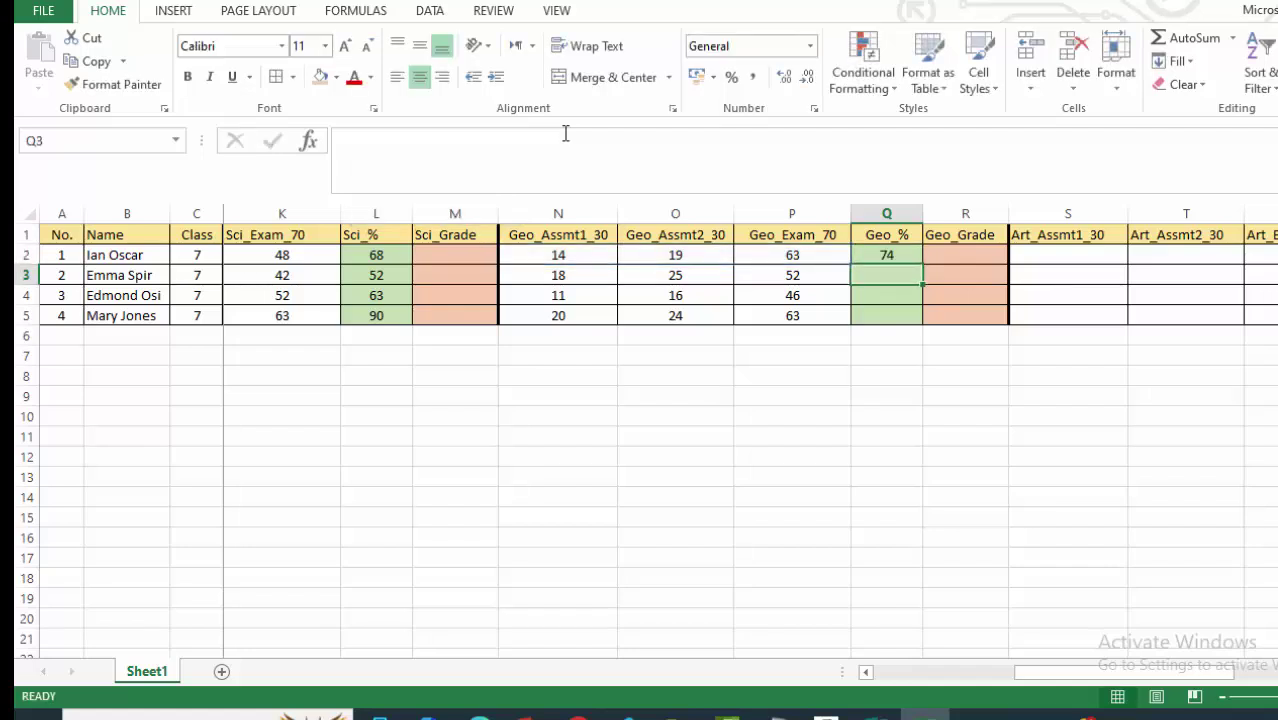
Fill the Geo_% formula down to Q5, giving 74, 73, 56 and 82.
{"action": "left_click", "coordinate": [887, 250]}
{"action": "left_click_drag", "start_coordinate": [922, 265], "coordinate": [913, 324]}
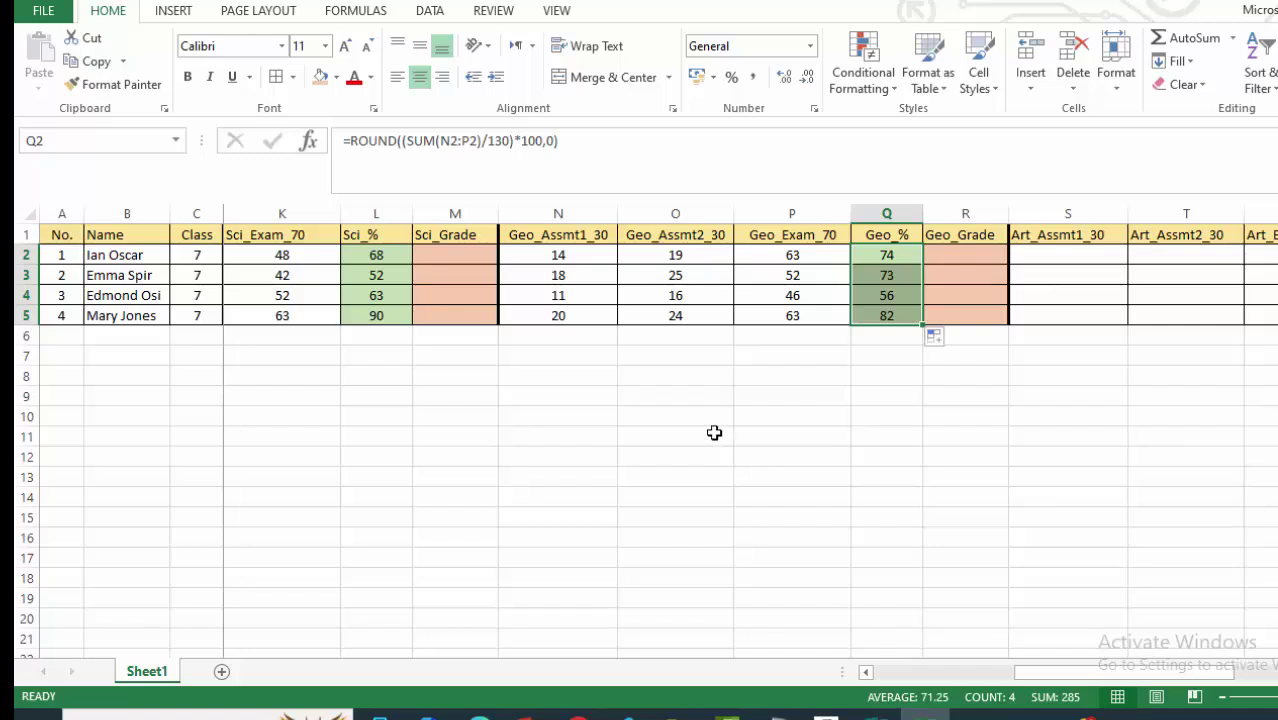
{"action": "left_click", "coordinate": [812, 370]}
Enter the first student's Art marks 23, 21 and 58 in S2:U2.
{"action": "scroll", "coordinate": [921, 257], "scroll_direction": "down", "scroll_amount": 1}
{"action": "scroll", "coordinate": [918, 265], "scroll_direction": "up", "scroll_amount": 1}
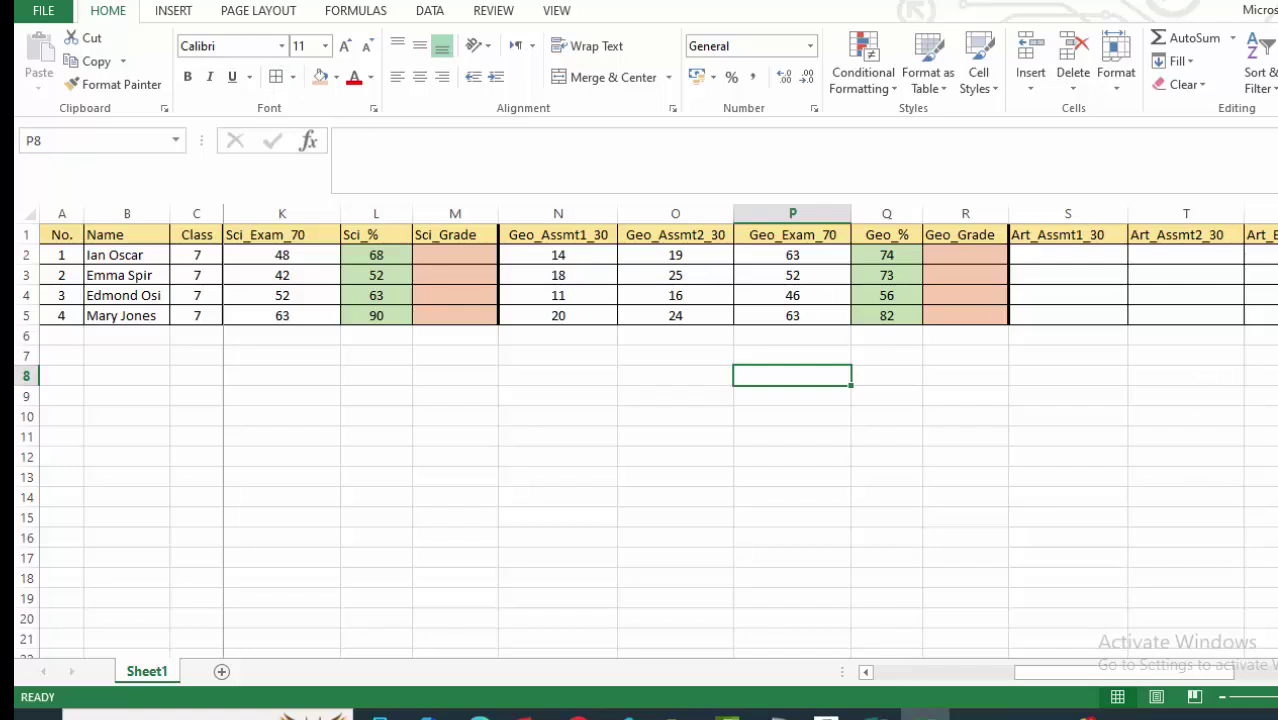
{"action": "scroll", "coordinate": [744, 440], "scroll_direction": "right", "scroll_amount": 3}
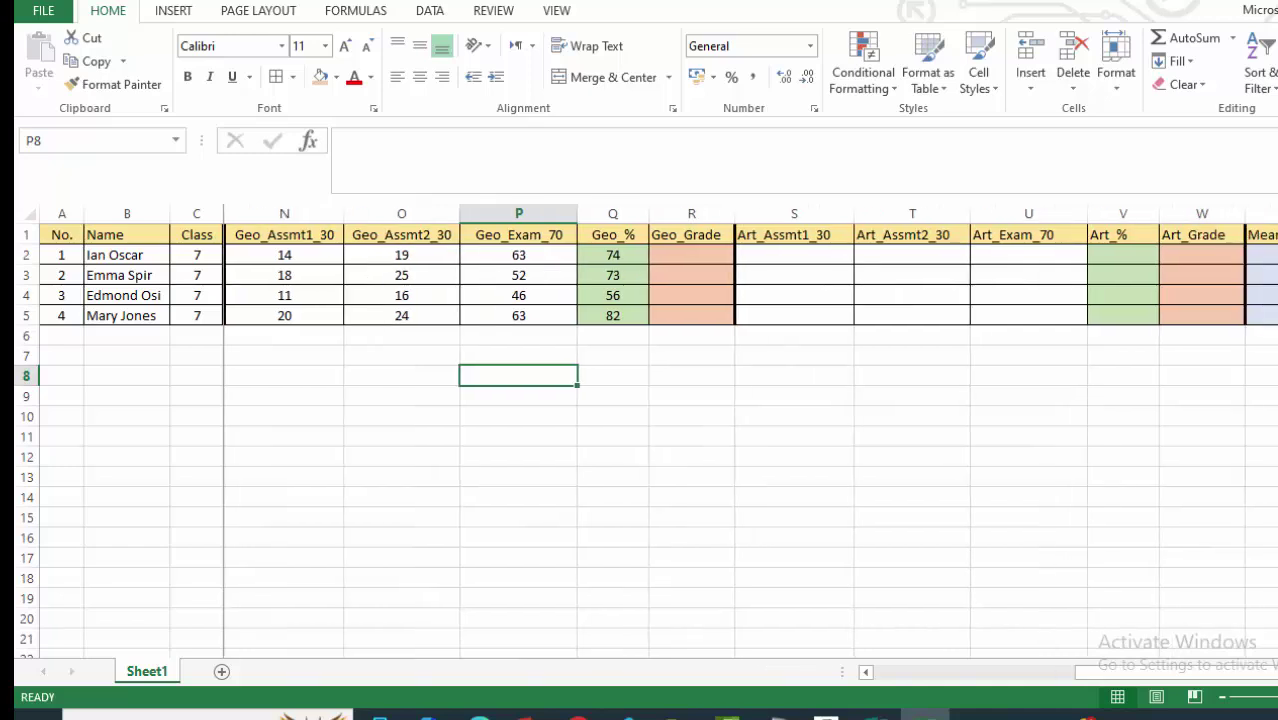
{"action": "scroll", "coordinate": [1161, 603], "scroll_direction": "right", "scroll_amount": 3}
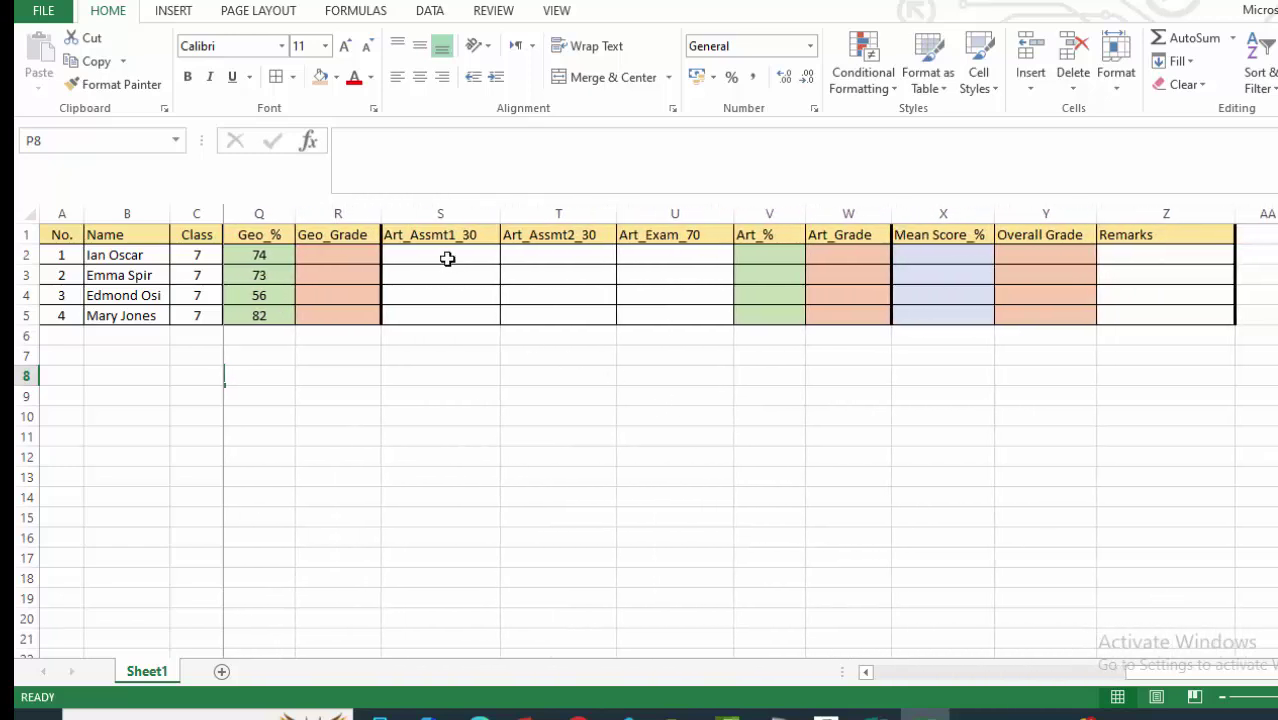
{"action": "left_click", "coordinate": [447, 258]}
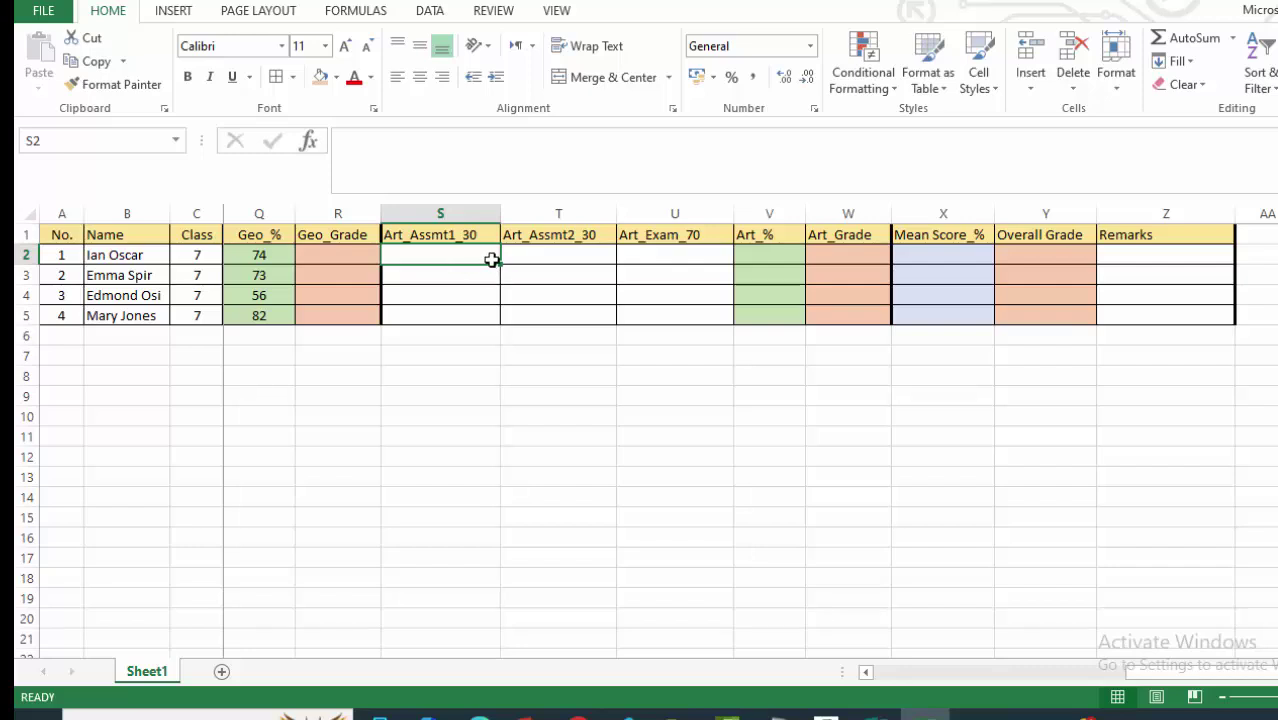
{"action": "type", "text": "23"}
{"action": "left_click", "coordinate": [590, 293]}
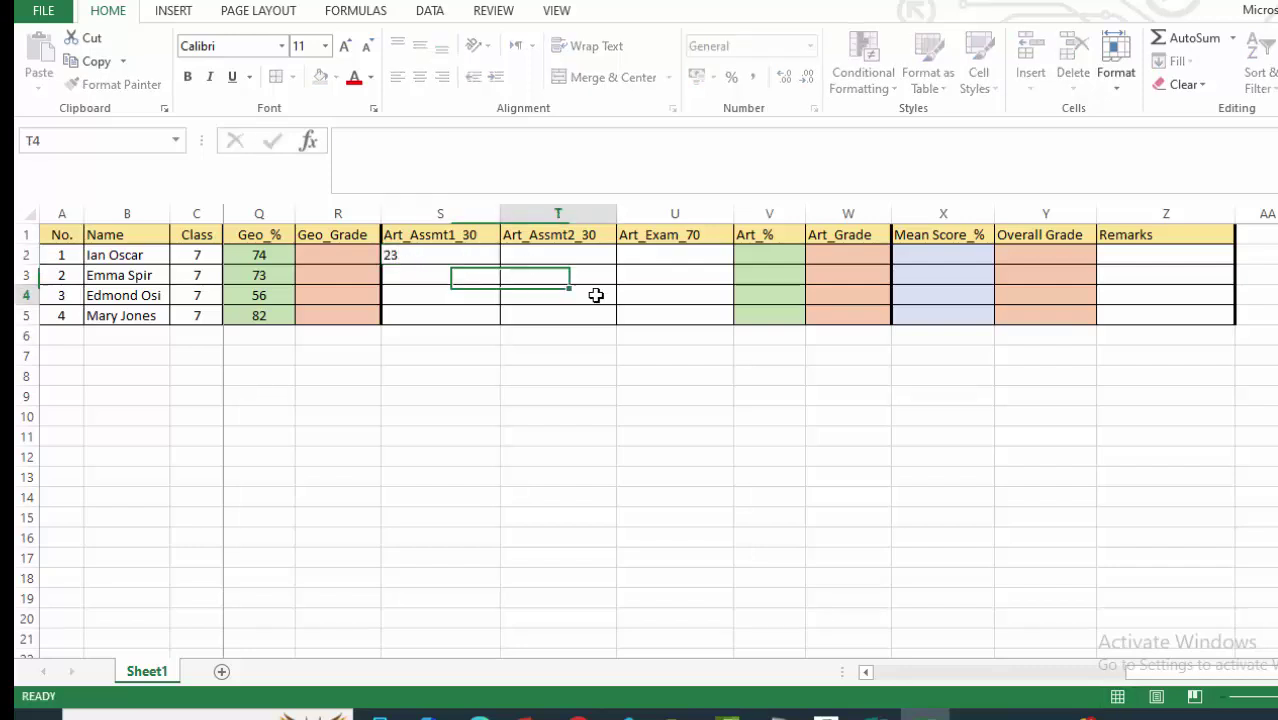
{"action": "left_click", "coordinate": [590, 260]}
{"action": "type", "text": "21"}
{"action": "left_click", "coordinate": [690, 295]}
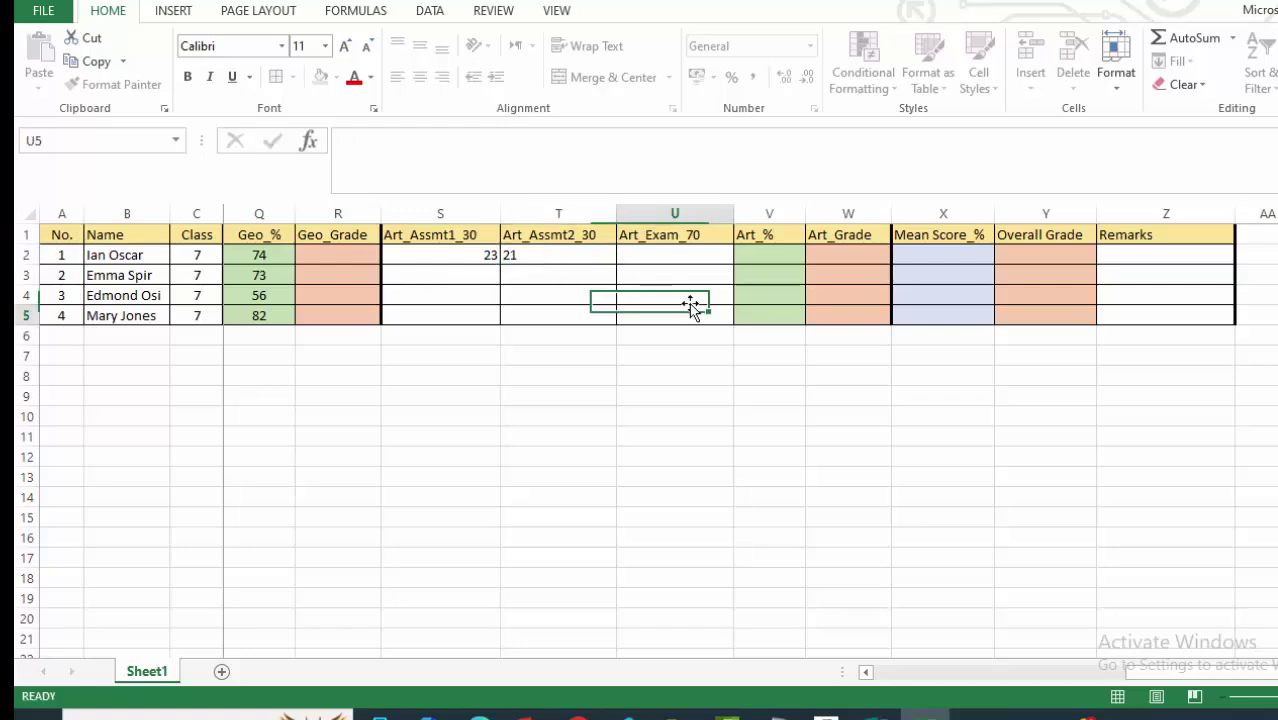
{"action": "left_click", "coordinate": [695, 259]}
{"action": "type", "text": "58"}
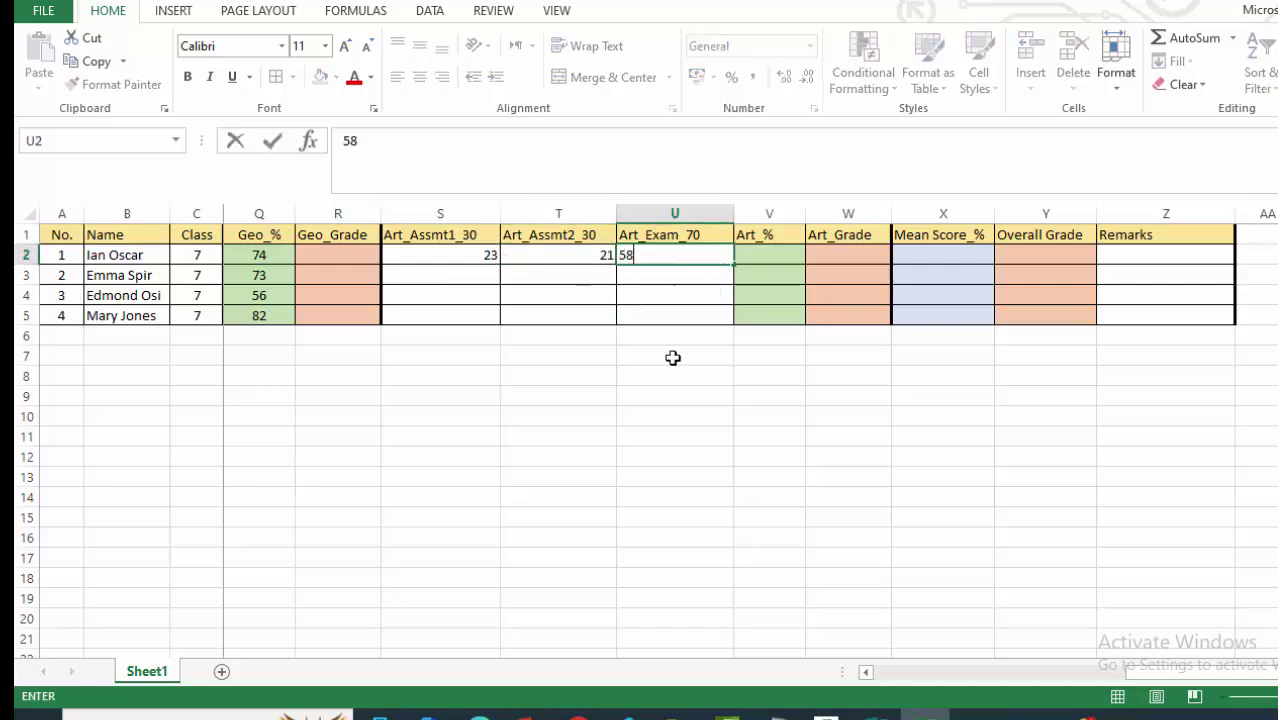
{"action": "left_click", "coordinate": [673, 372]}
Center the Art column headers and mark cells.
{"action": "left_click_drag", "start_coordinate": [451, 260], "coordinate": [685, 310]}
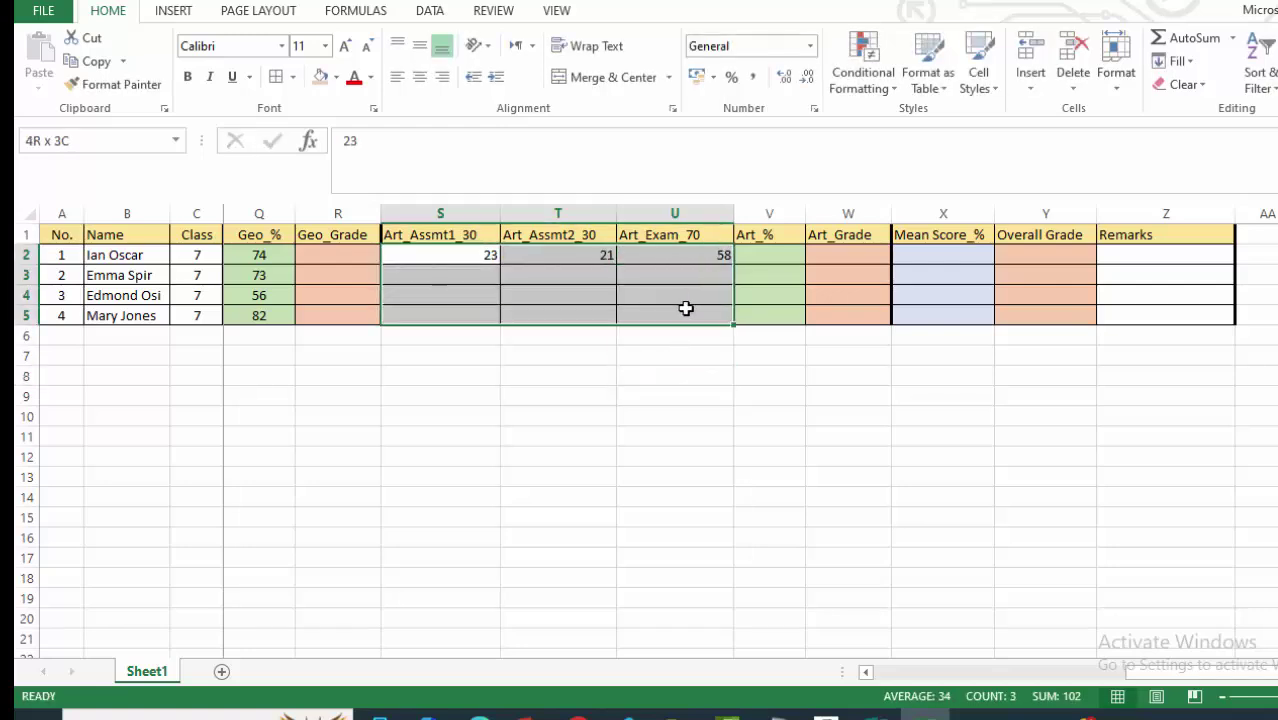
{"action": "left_click_drag", "start_coordinate": [446, 232], "coordinate": [748, 312]}
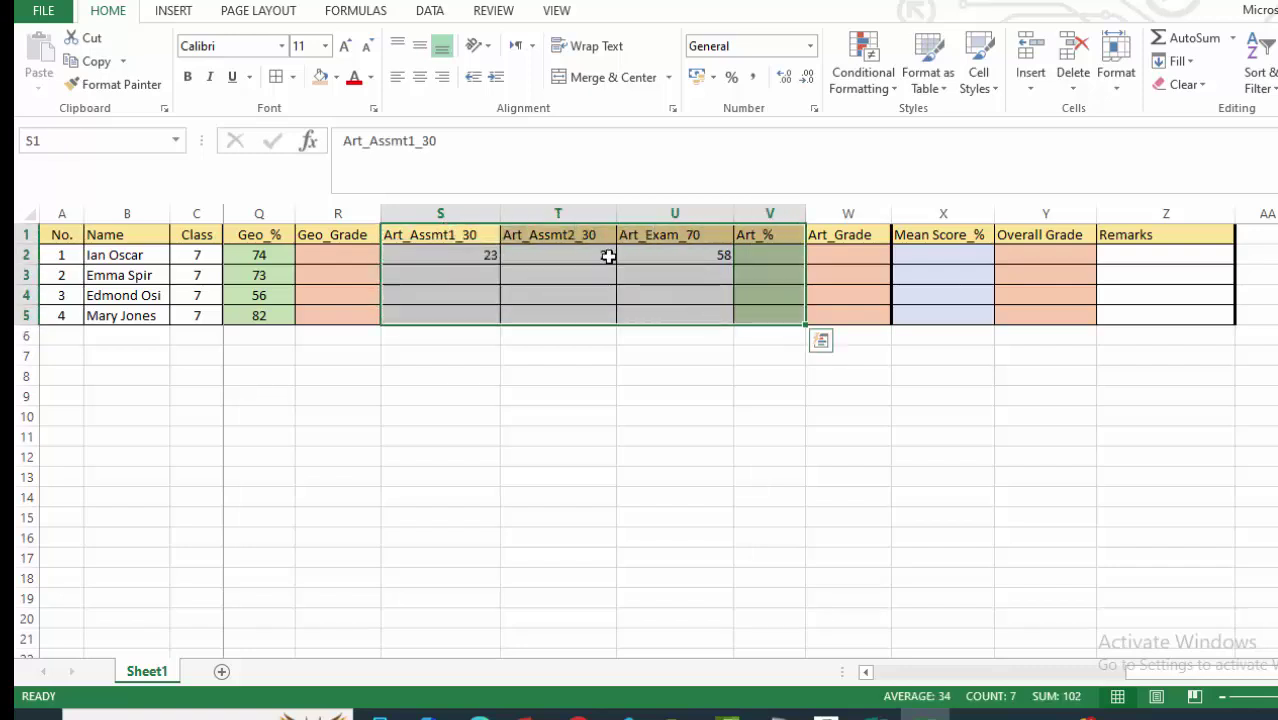
{"action": "left_click", "coordinate": [420, 77]}
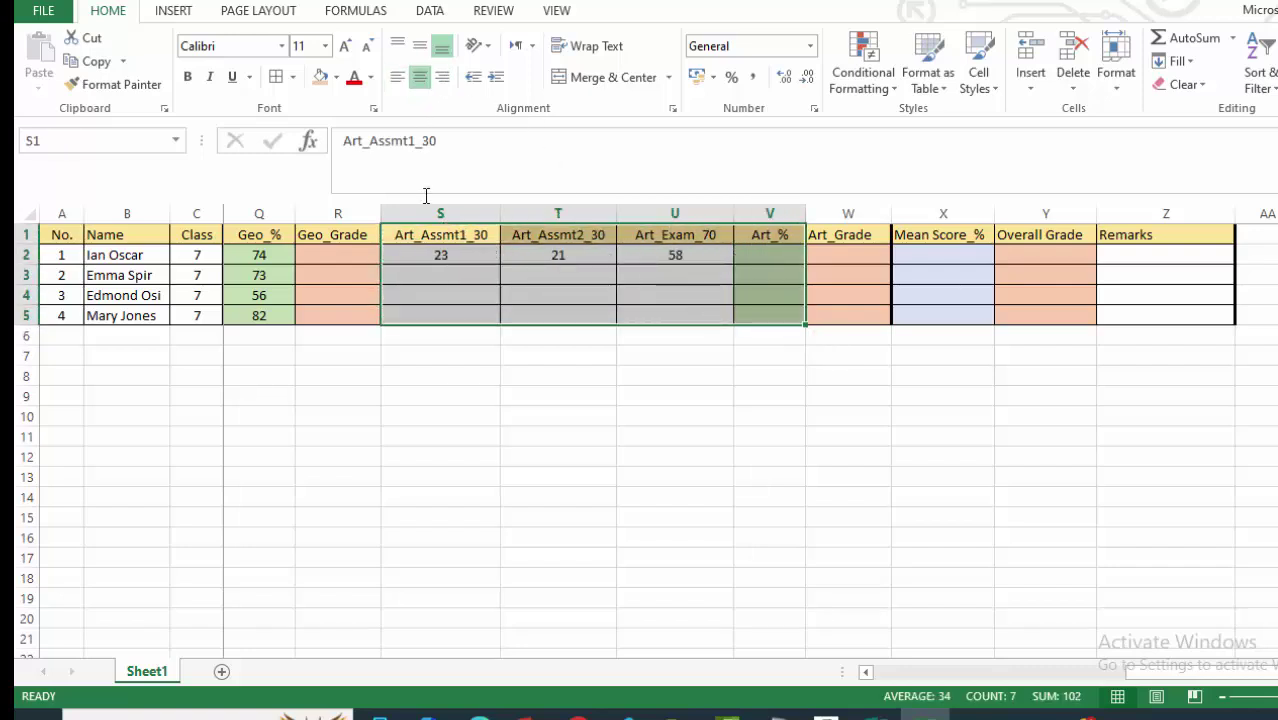
{"action": "left_click", "coordinate": [457, 392]}
Enter the second student's Art marks 17, 16 and 62.
{"action": "left_click", "coordinate": [447, 277]}
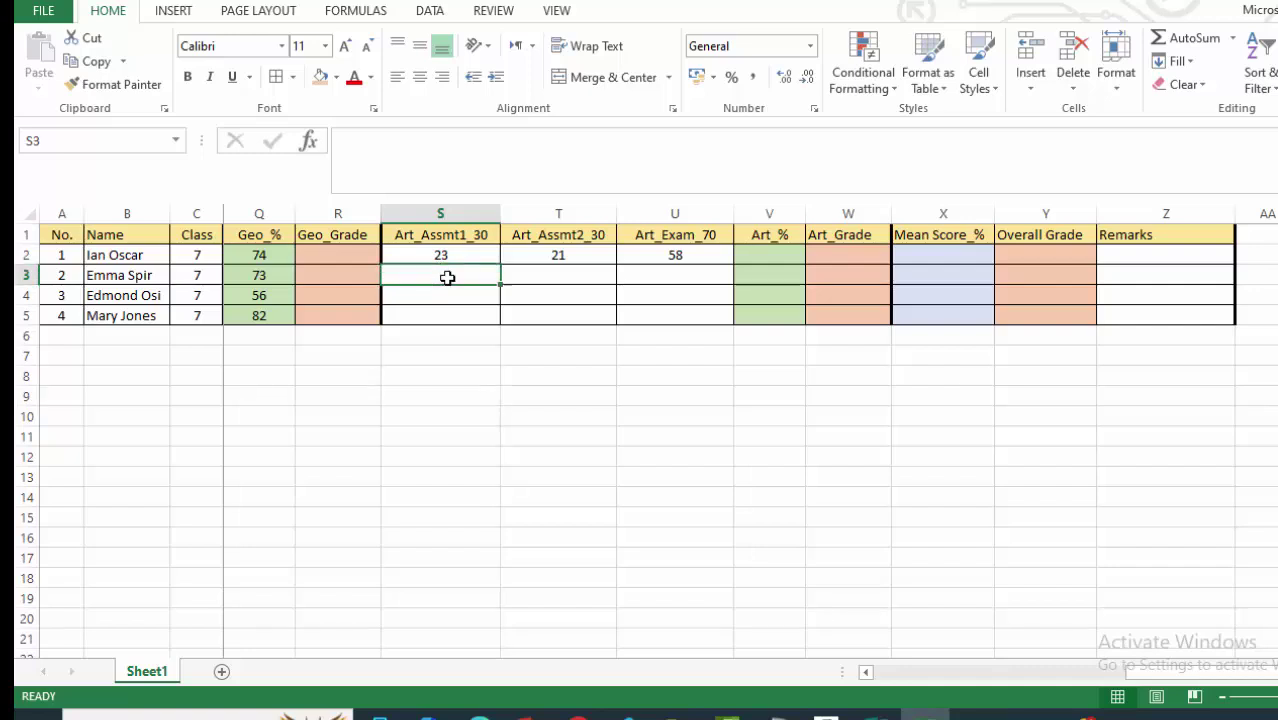
{"action": "type", "text": "17"}
{"action": "left_click", "coordinate": [557, 275]}
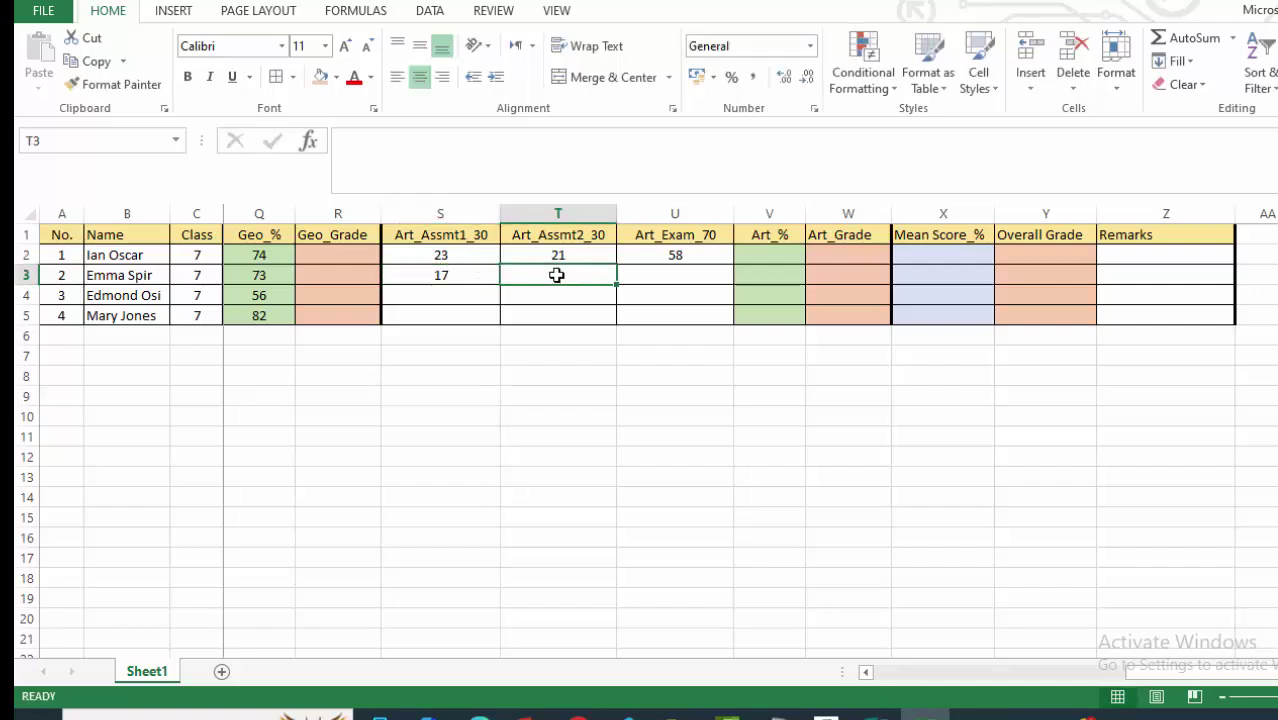
{"action": "type", "text": "16"}
{"action": "left_click", "coordinate": [680, 276]}
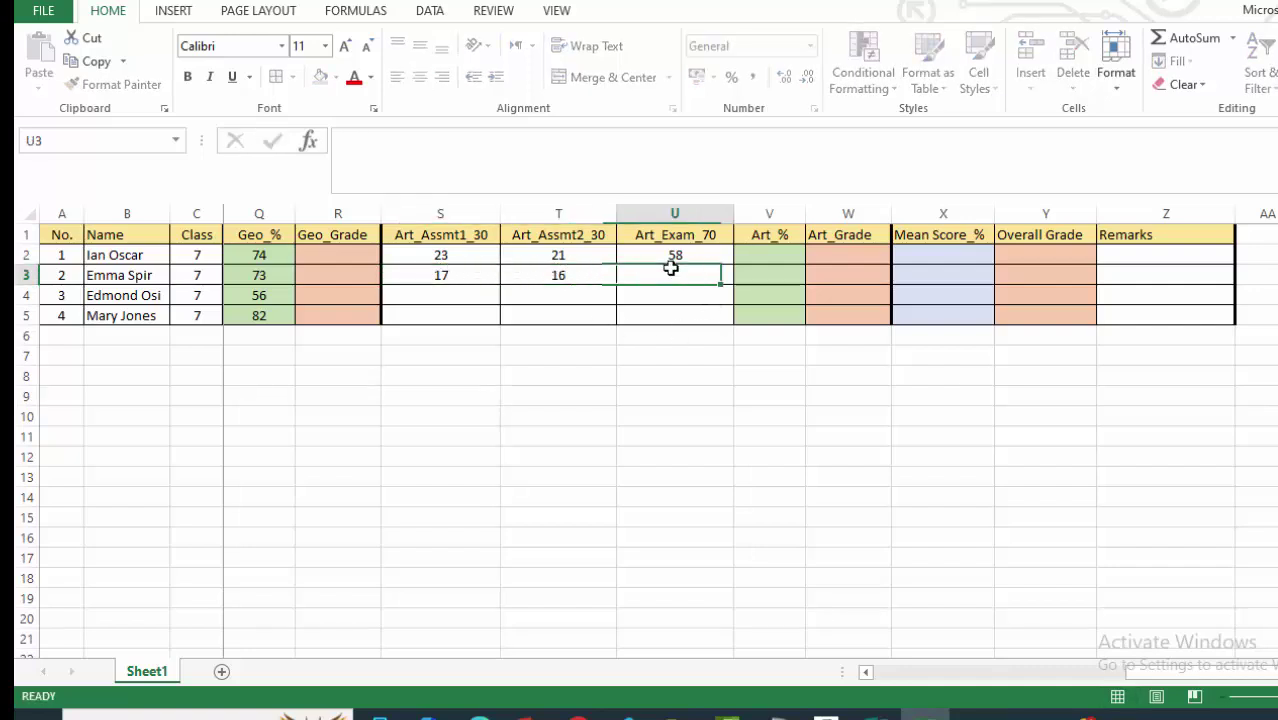
{"action": "type", "text": "62"}
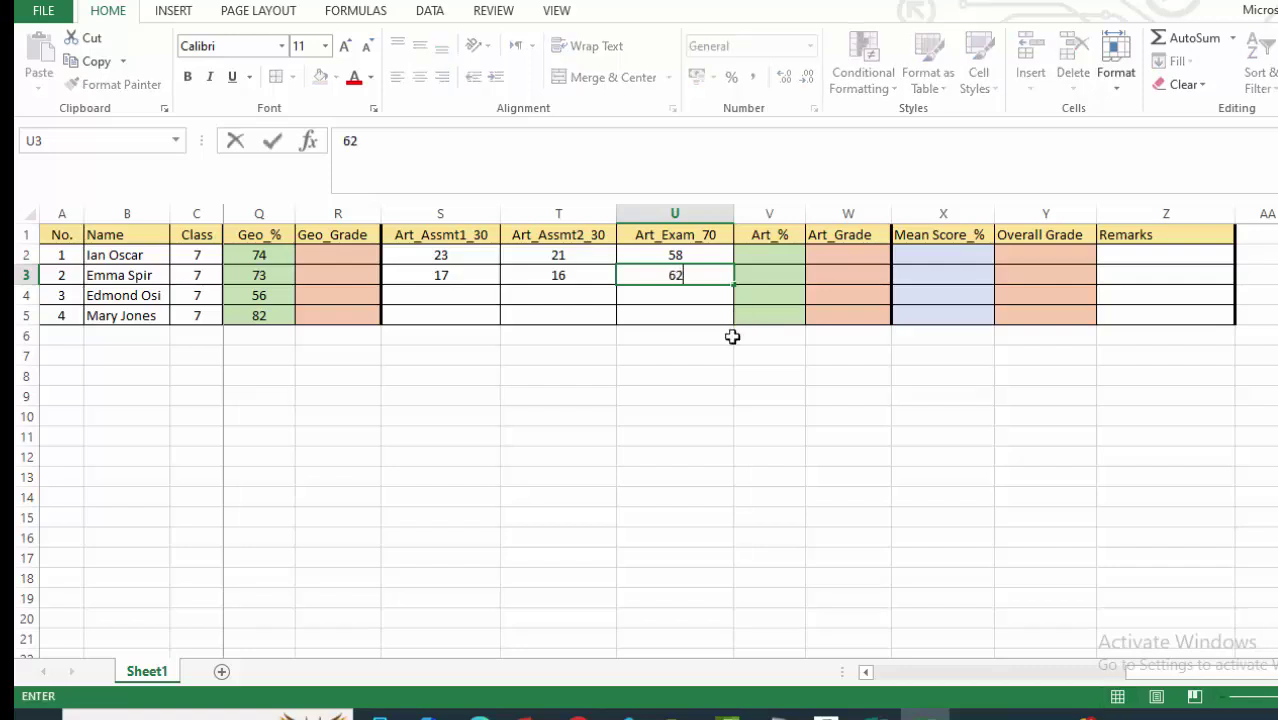
{"action": "left_click", "coordinate": [700, 382]}
Enter the third student's Art marks 13, 7 and 36.
{"action": "left_click", "coordinate": [467, 297]}
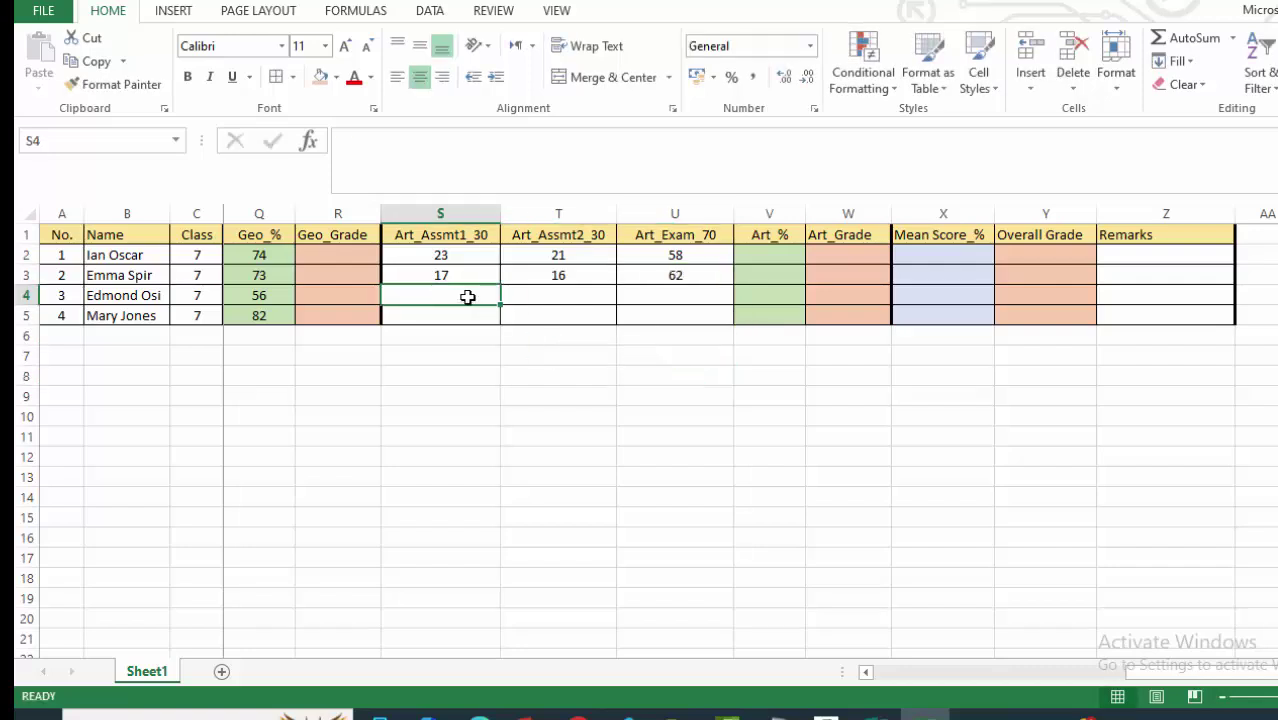
{"action": "type", "text": "11"}
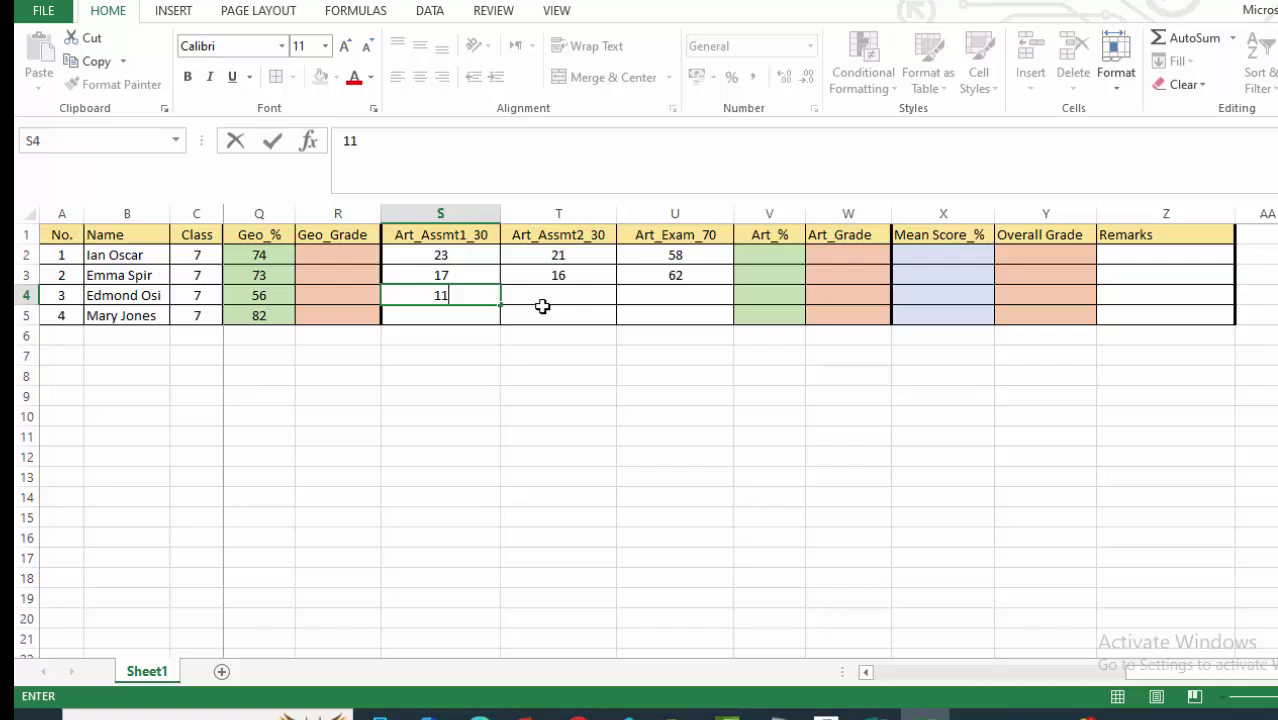
{"action": "key", "text": "BackSpace"}
{"action": "type", "text": "3"}
{"action": "left_click", "coordinate": [558, 295]}
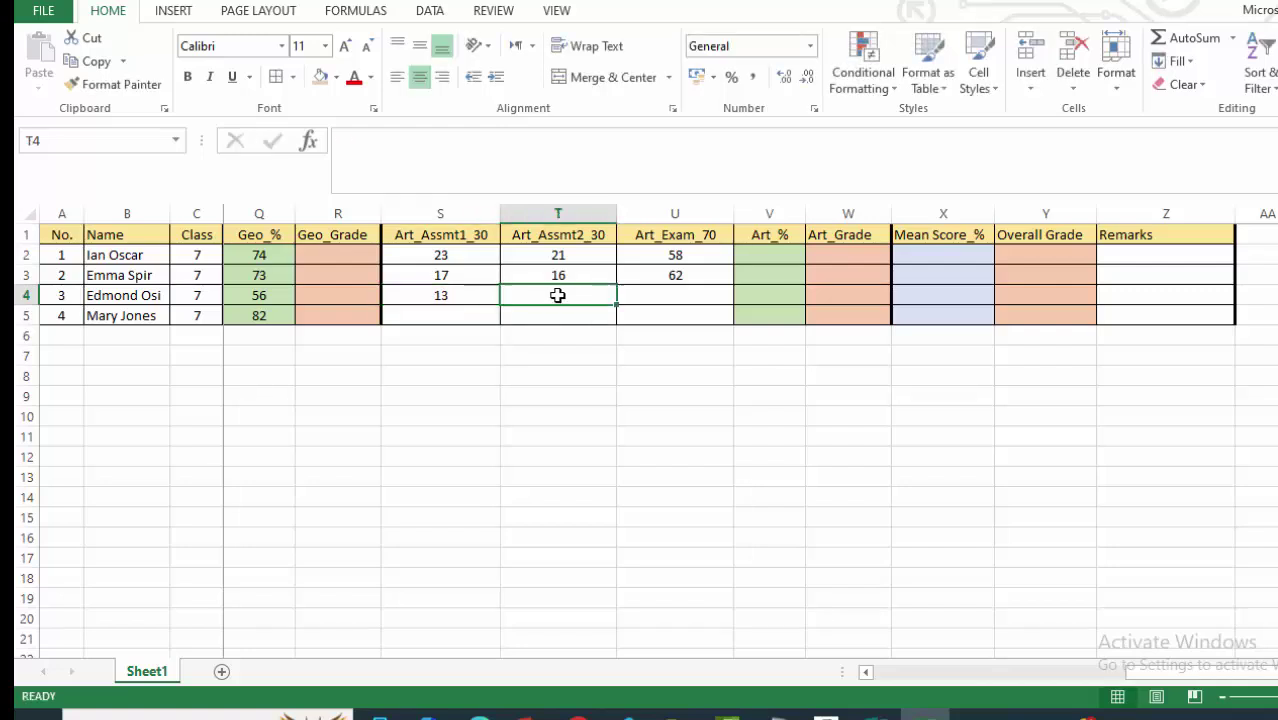
{"action": "type", "text": "7"}
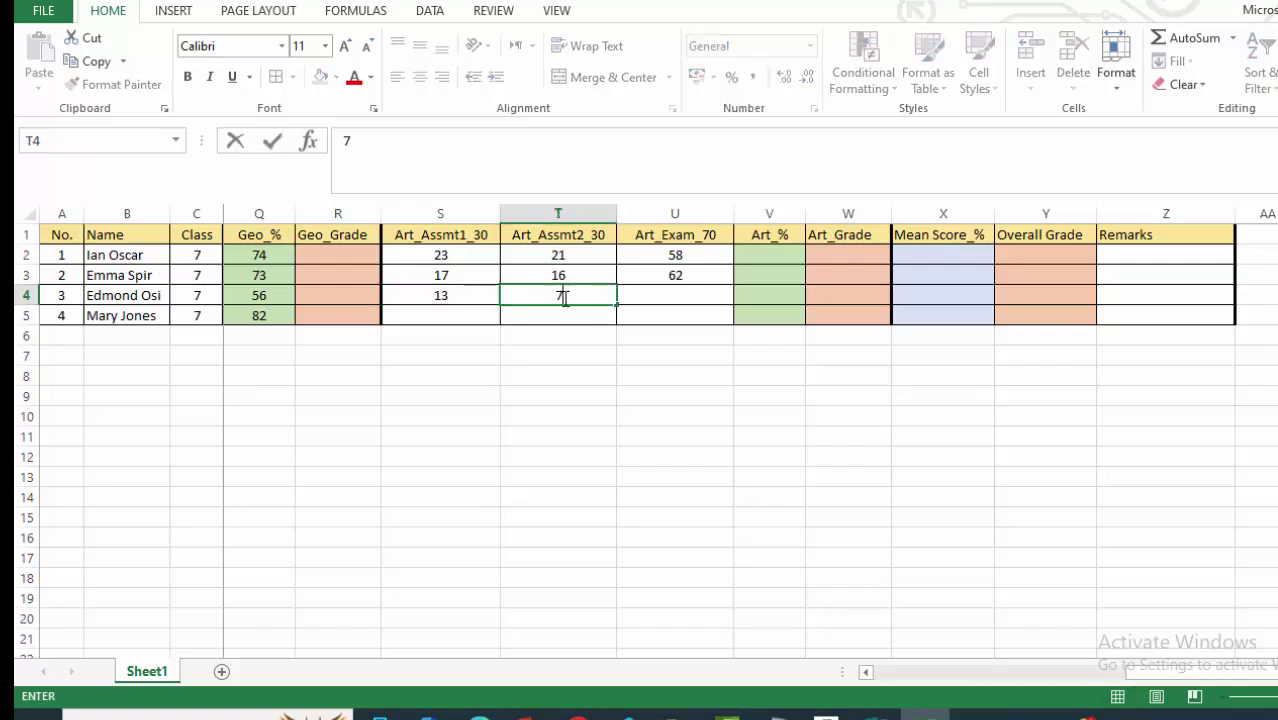
{"action": "left_click", "coordinate": [666, 292]}
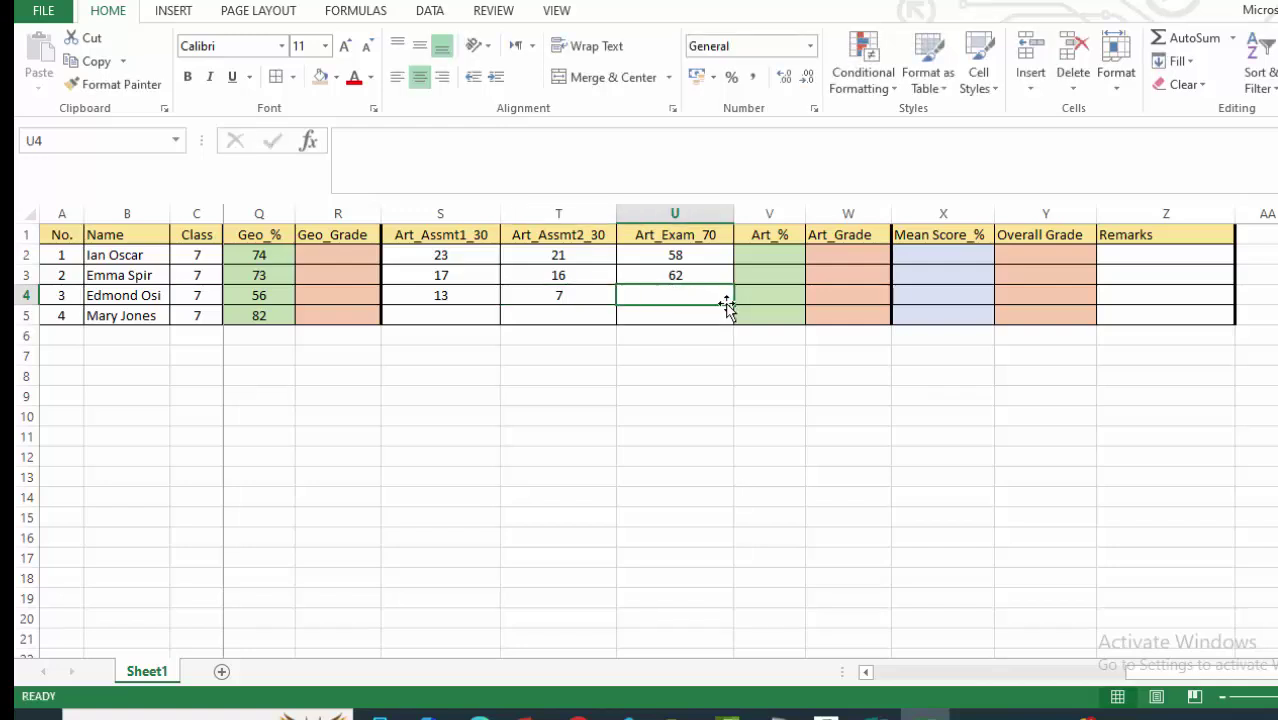
{"action": "type", "text": "36"}
{"action": "left_click", "coordinate": [668, 352]}
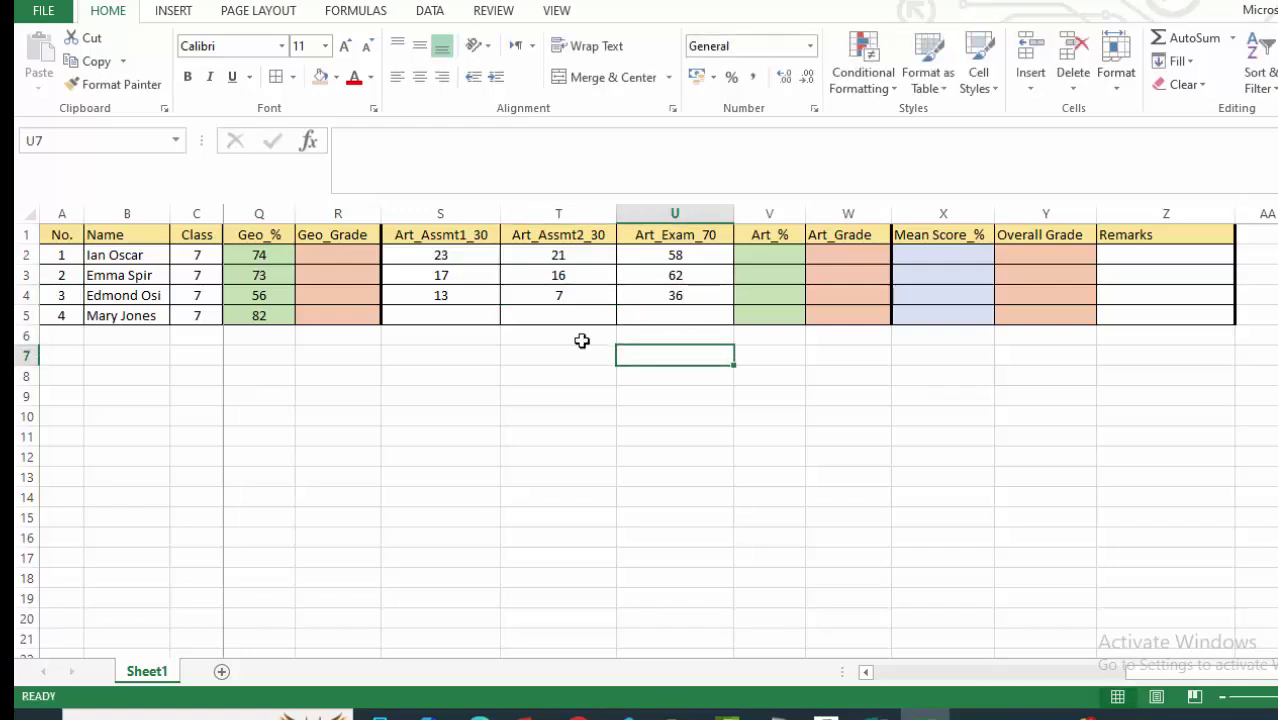
Enter the fourth student's Art marks 14, 21 and 62.
{"action": "left_click", "coordinate": [472, 317]}
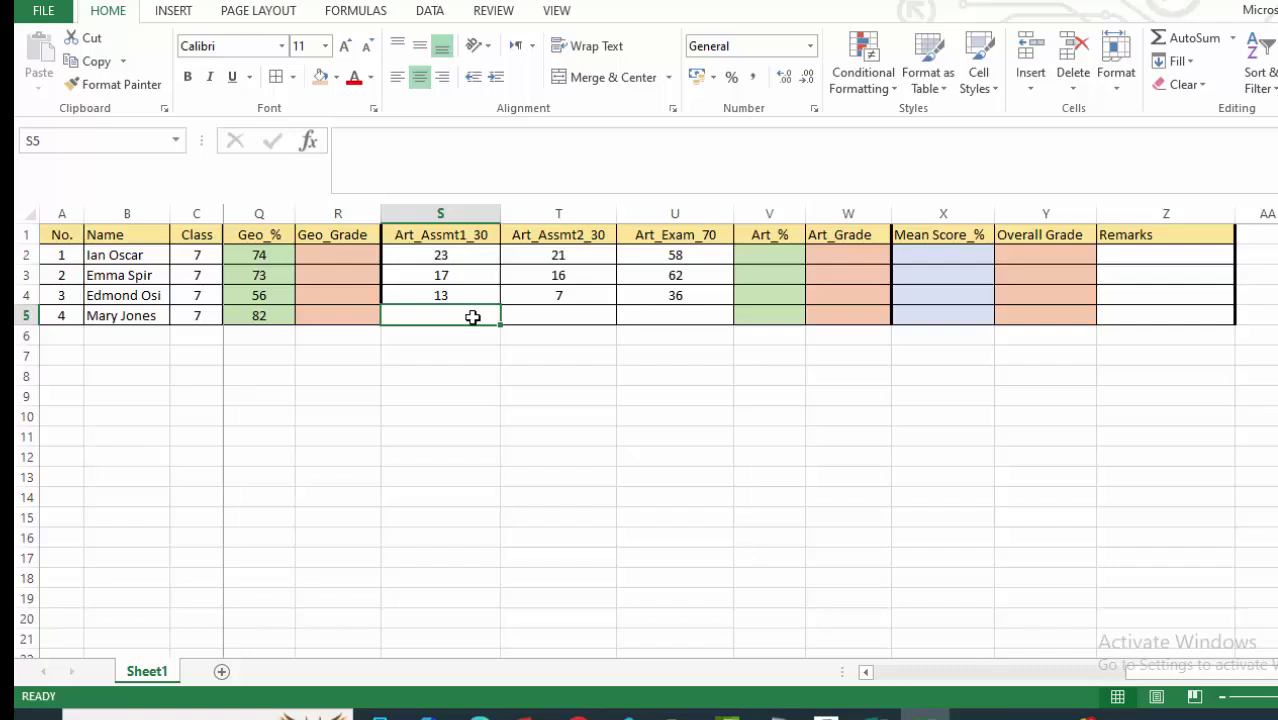
{"action": "type", "text": "14"}
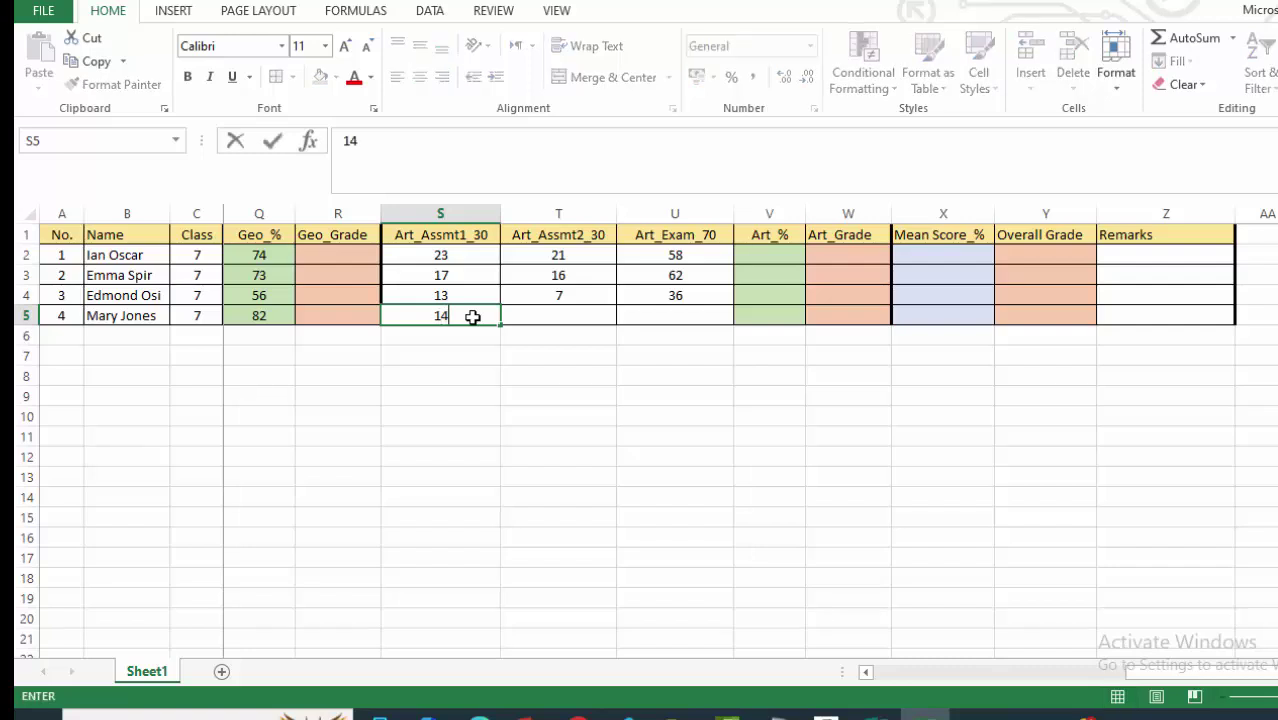
{"action": "left_click", "coordinate": [540, 315]}
{"action": "type", "text": "21"}
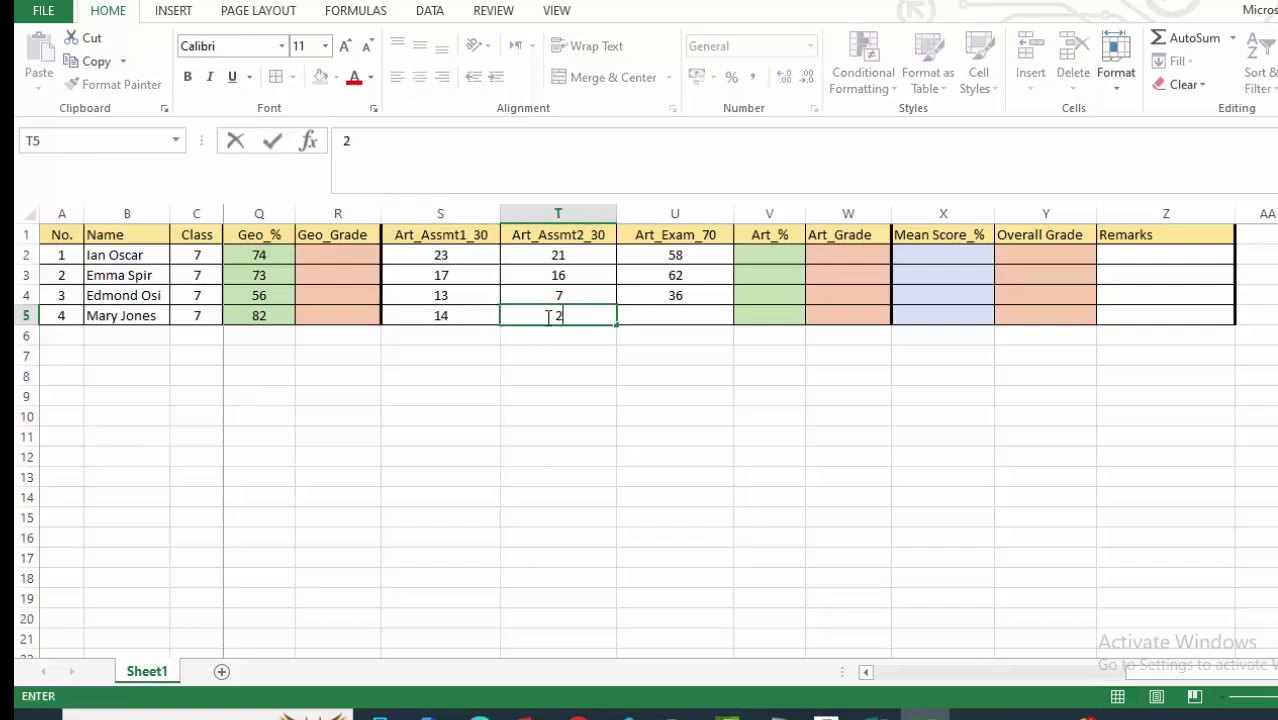
{"action": "left_click", "coordinate": [678, 318]}
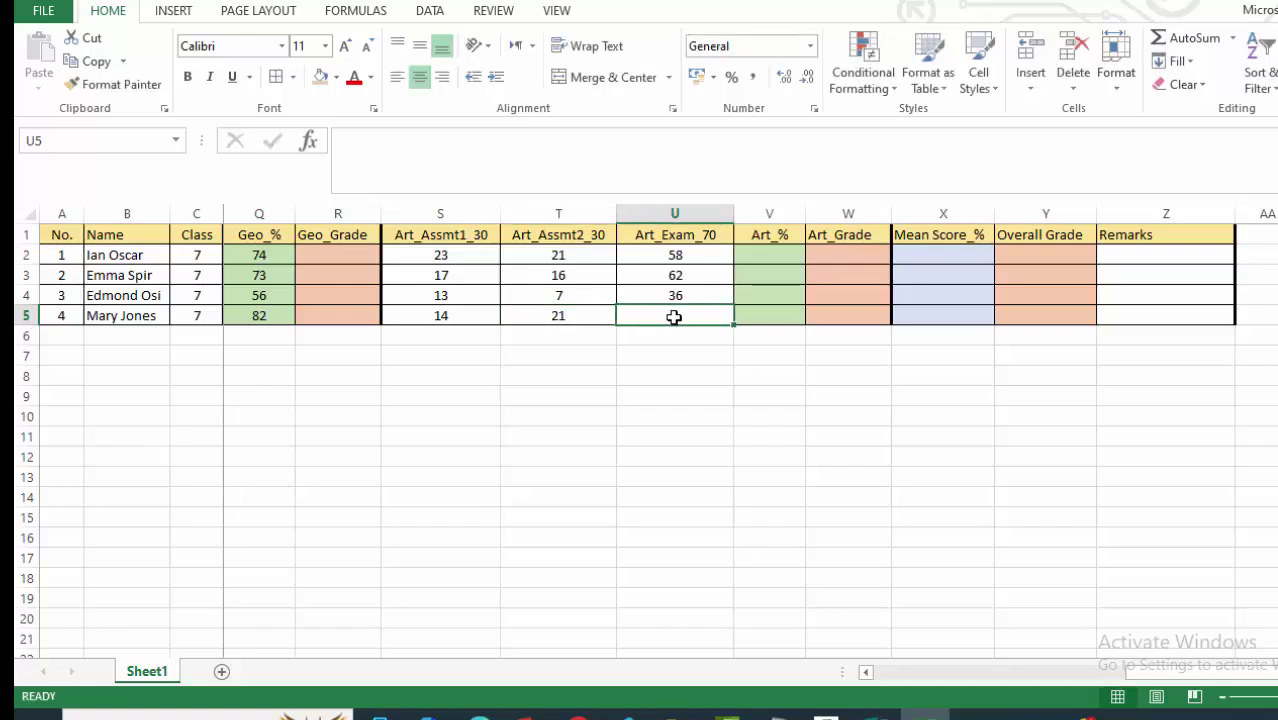
{"action": "type", "text": "6"}
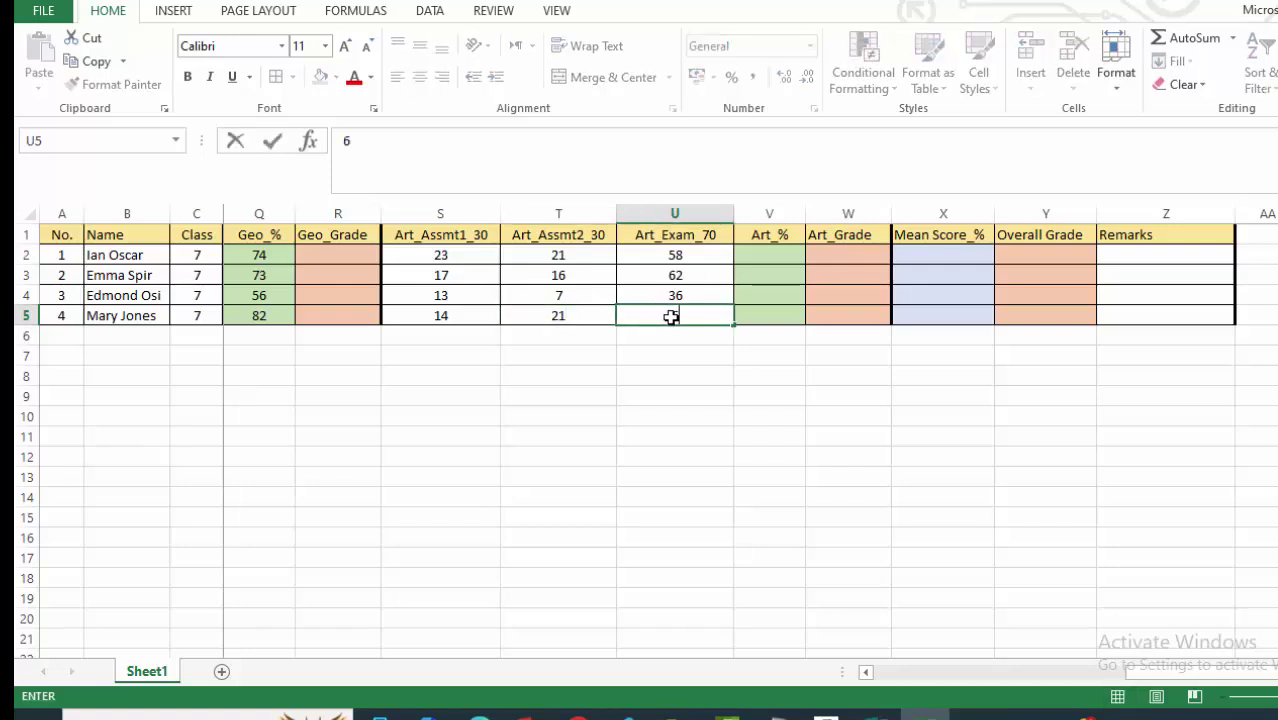
{"action": "type", "text": "2"}
{"action": "left_click", "coordinate": [695, 362]}
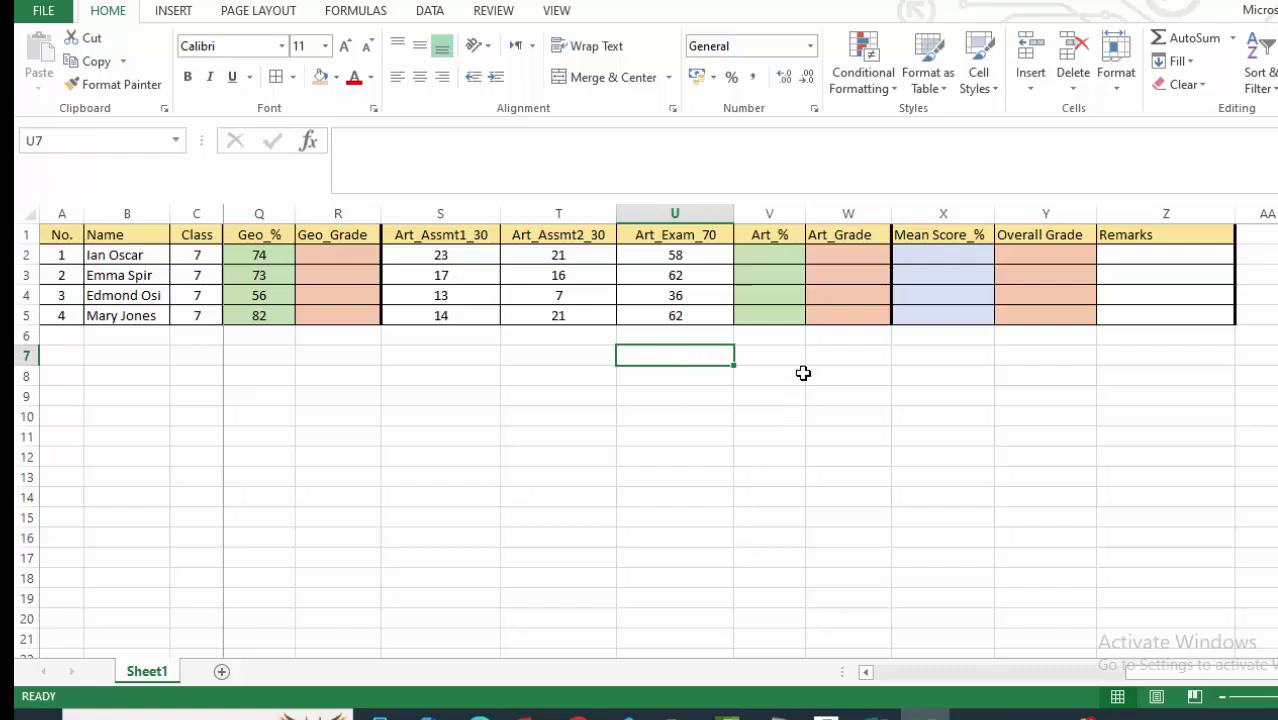
Enter =SUM(S2:U2) in V2 to total the first student's Art marks.
{"action": "left_click", "coordinate": [758, 252]}
{"action": "type", "text": "="}
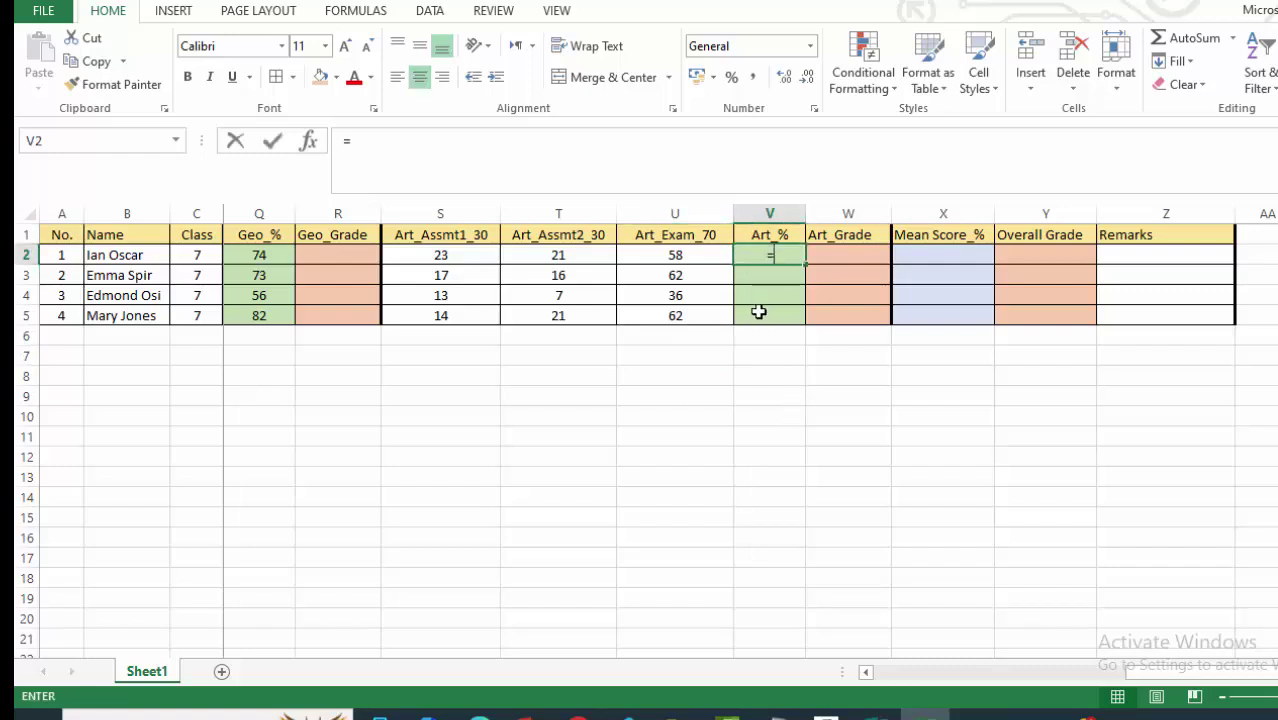
{"action": "type", "text": "SUM"}
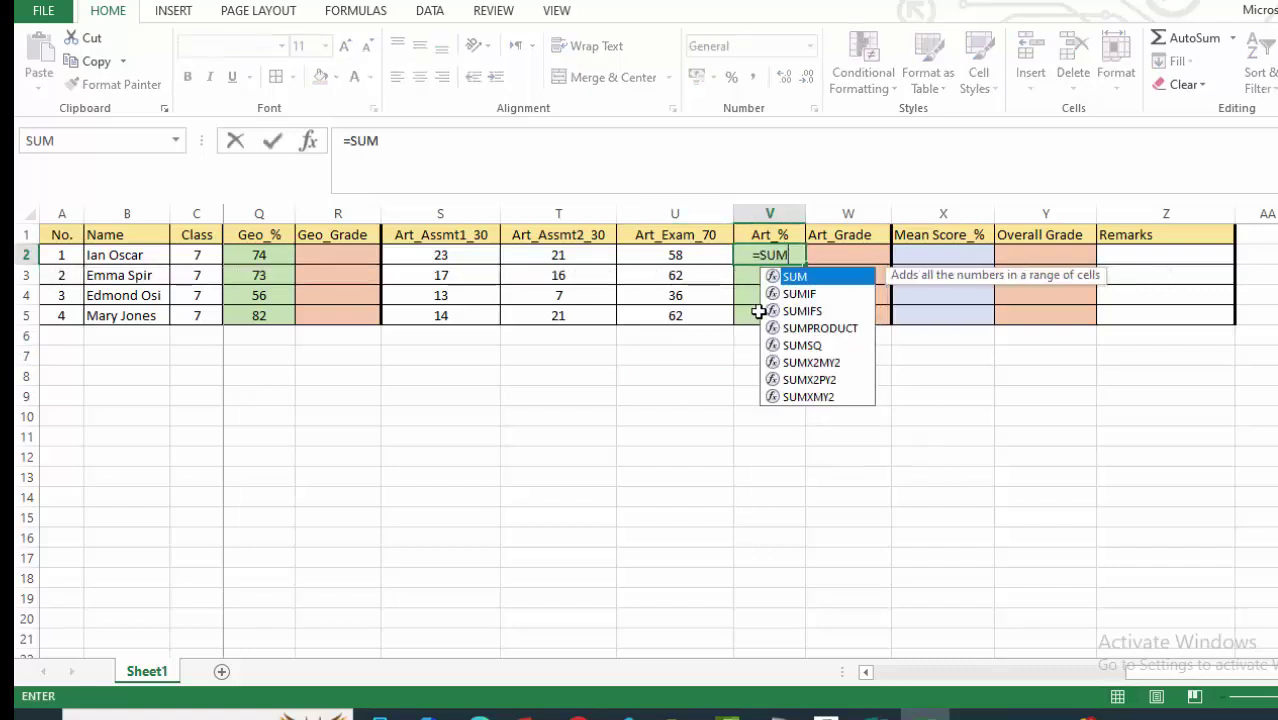
{"action": "type", "text": "("}
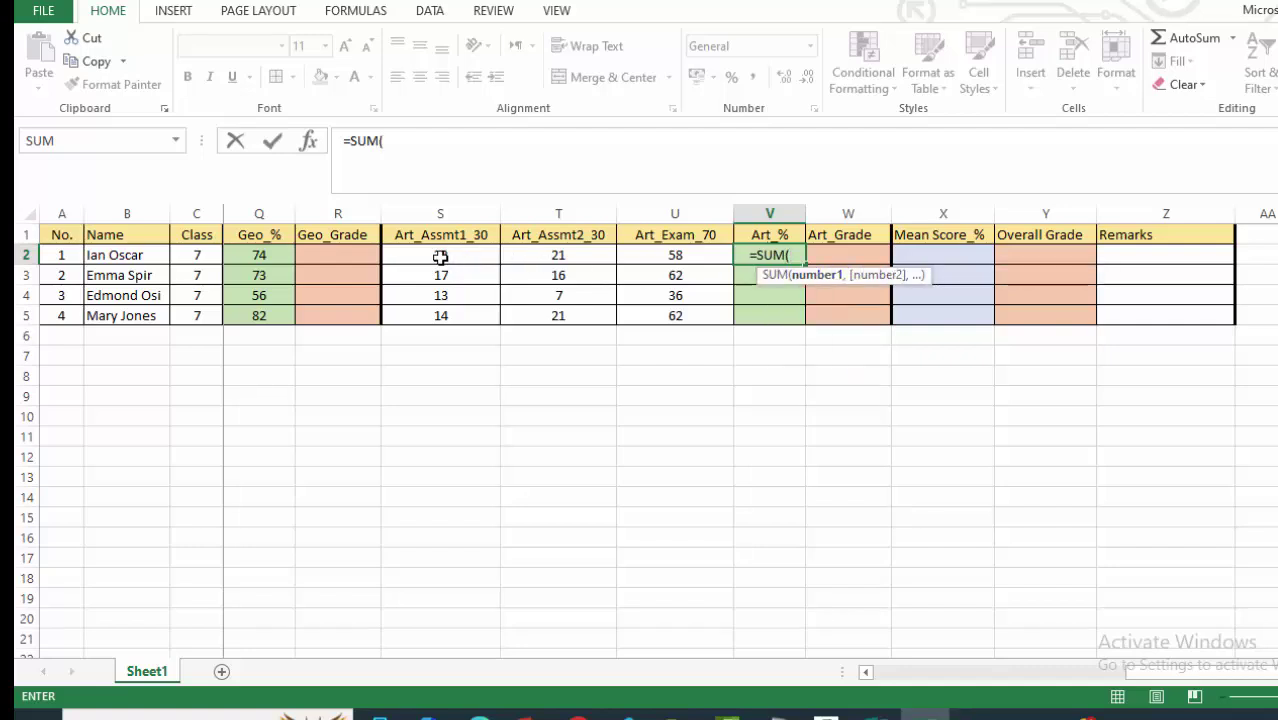
{"action": "left_click", "coordinate": [440, 256]}
{"action": "left_click_drag", "start_coordinate": [512, 257], "coordinate": [707, 254]}
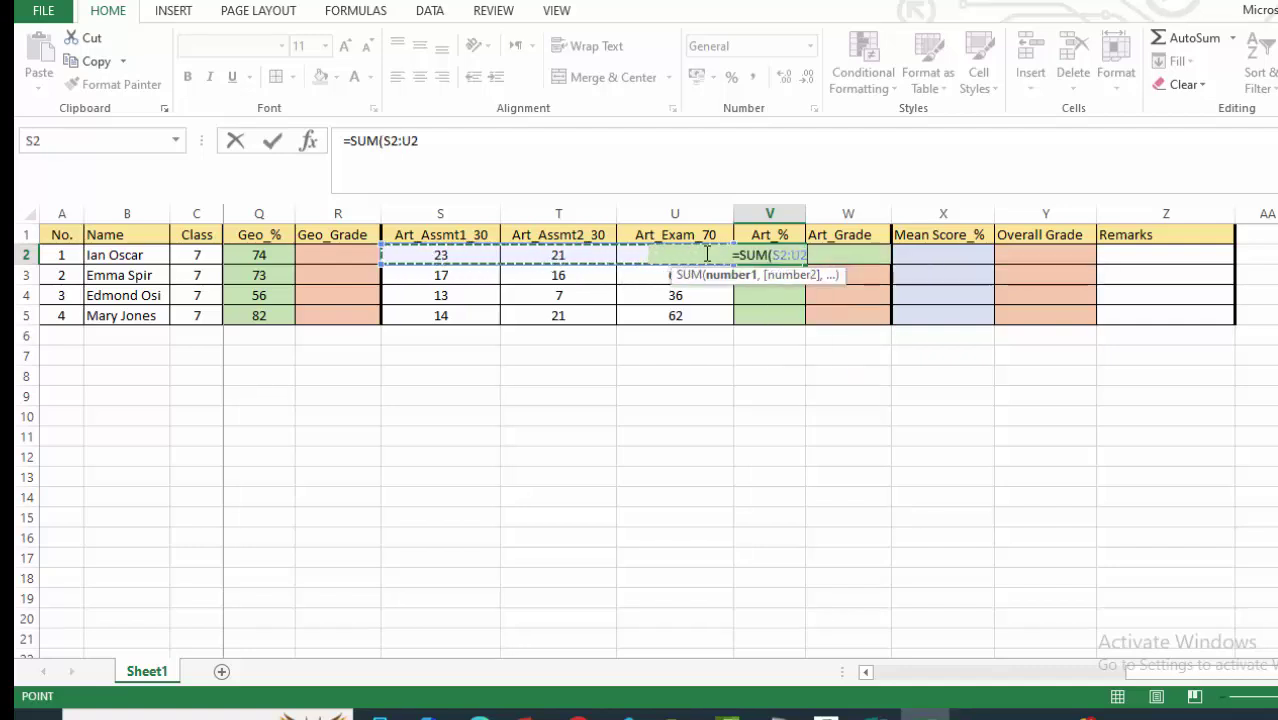
{"action": "key", "text": "Return"}
{"action": "left_click", "coordinate": [768, 255]}
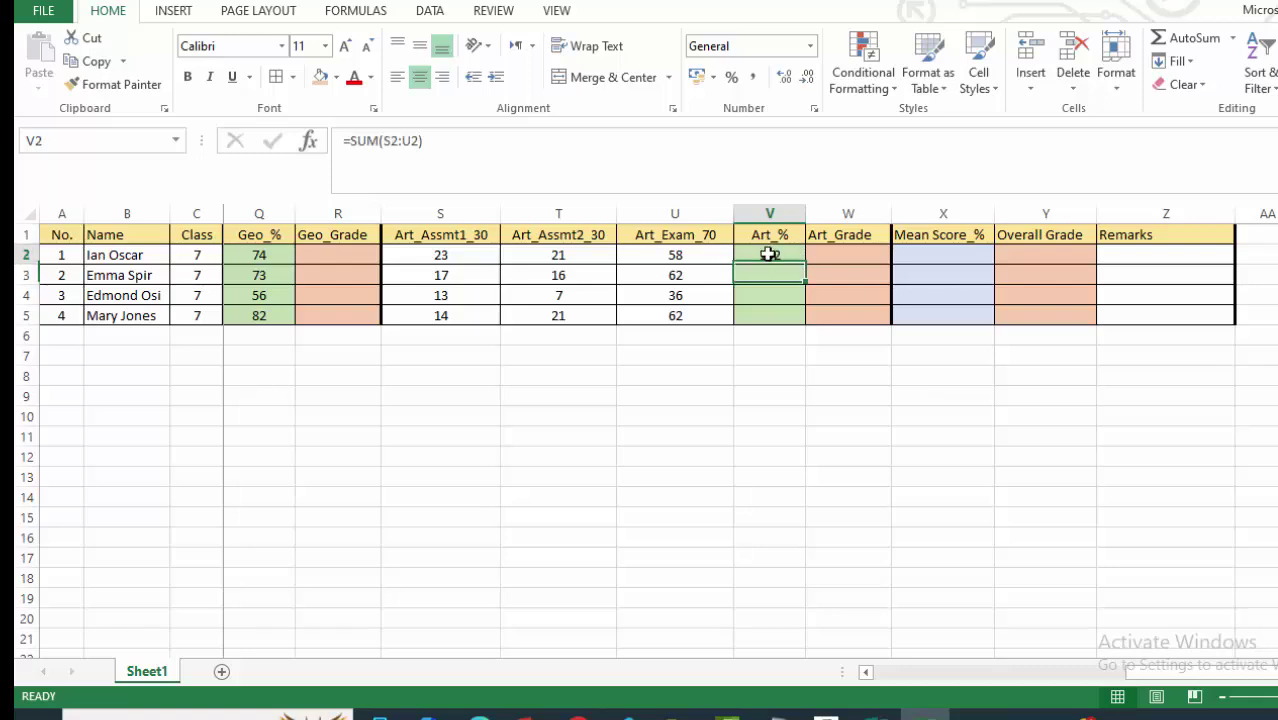
Edit V2 to =ROUND((SUM(S2:U2)/130)*100,0), giving 78.
{"action": "left_click", "coordinate": [428, 145]}
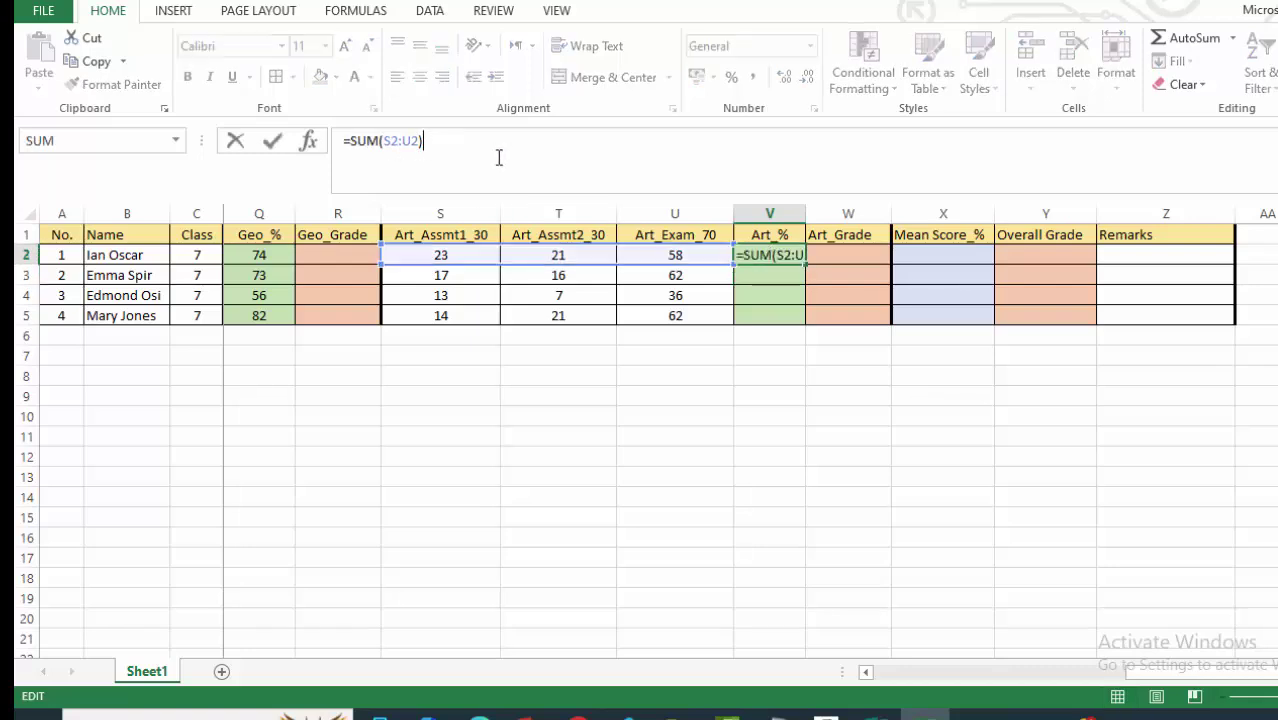
{"action": "type", "text": "/"}
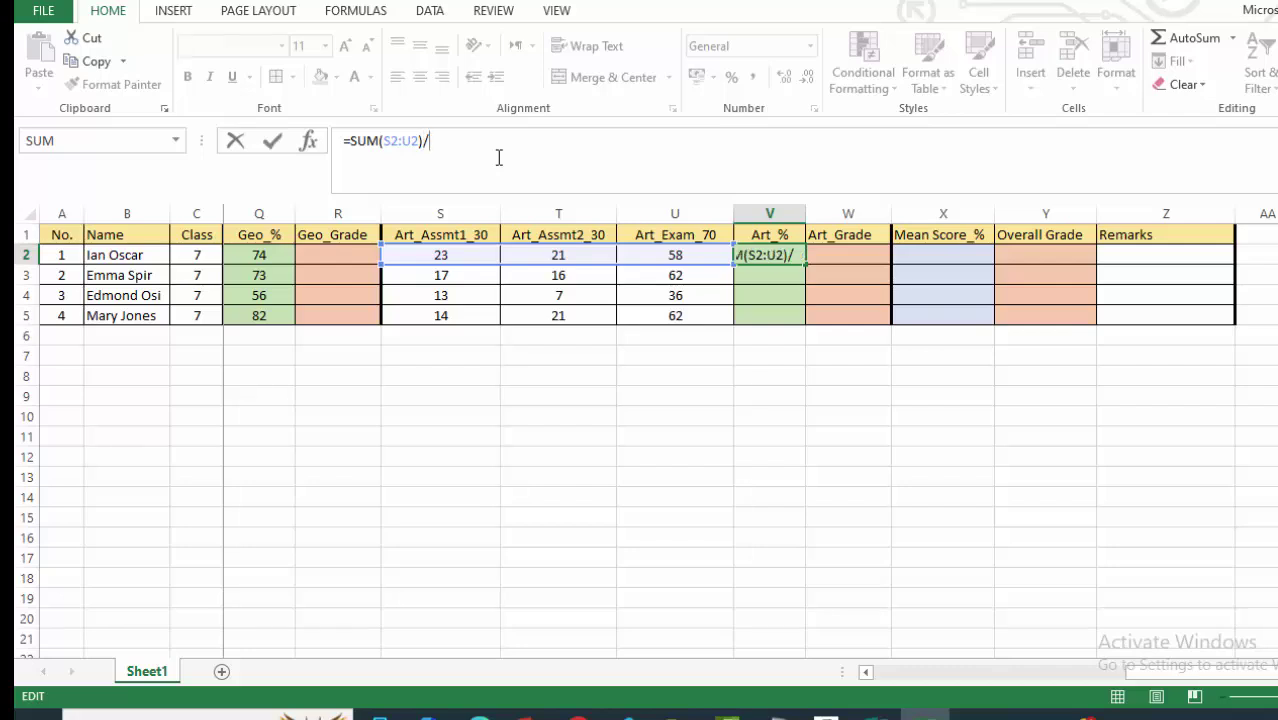
{"action": "type", "text": "130"}
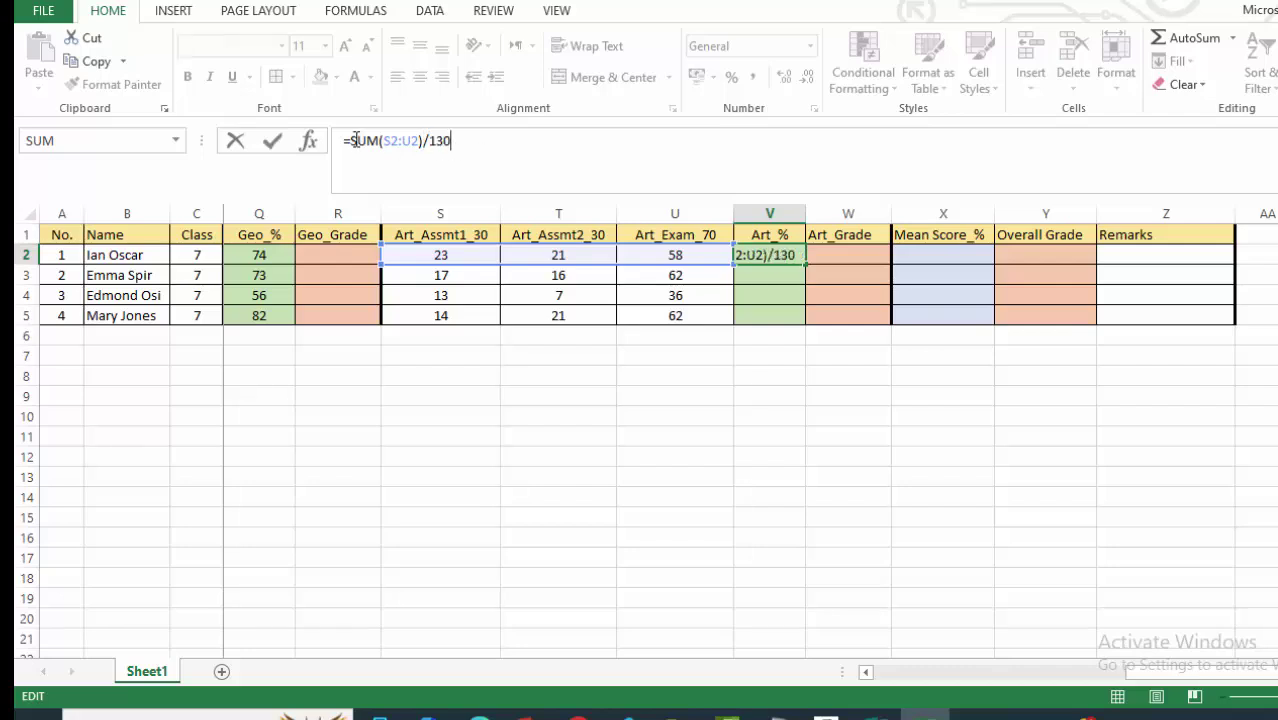
{"action": "type", "text": "("}
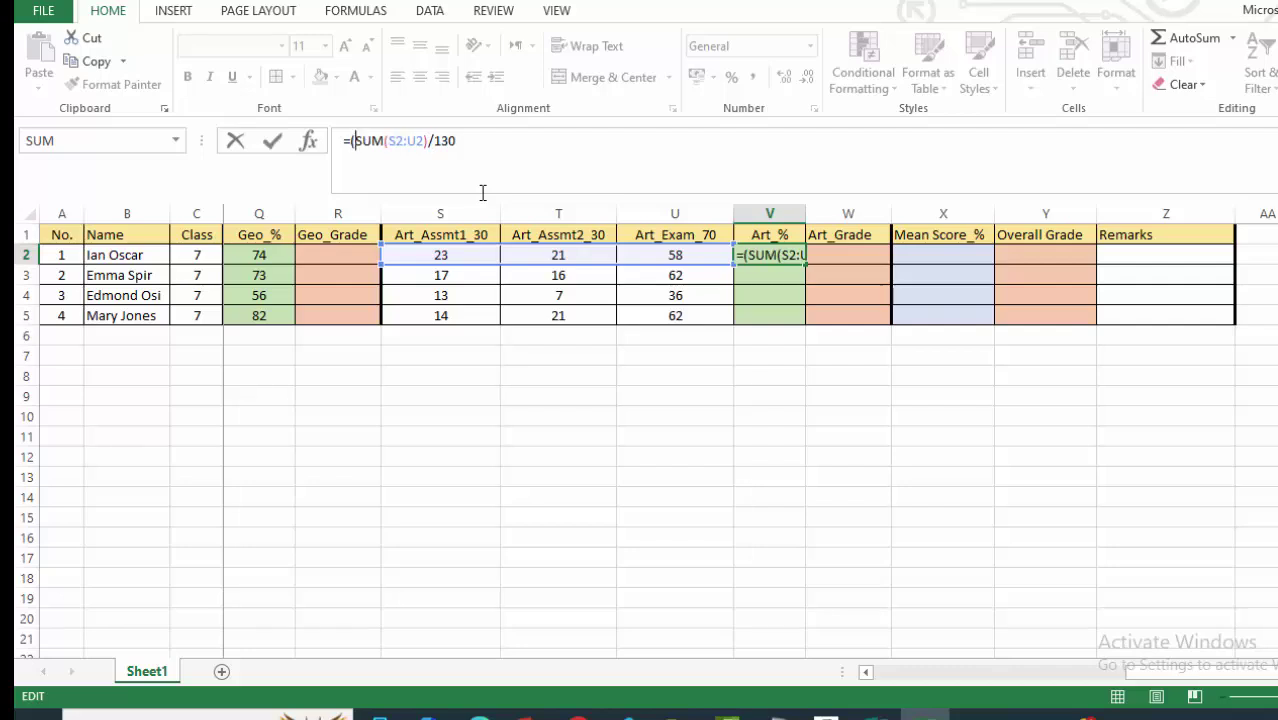
{"action": "left_click", "coordinate": [474, 149]}
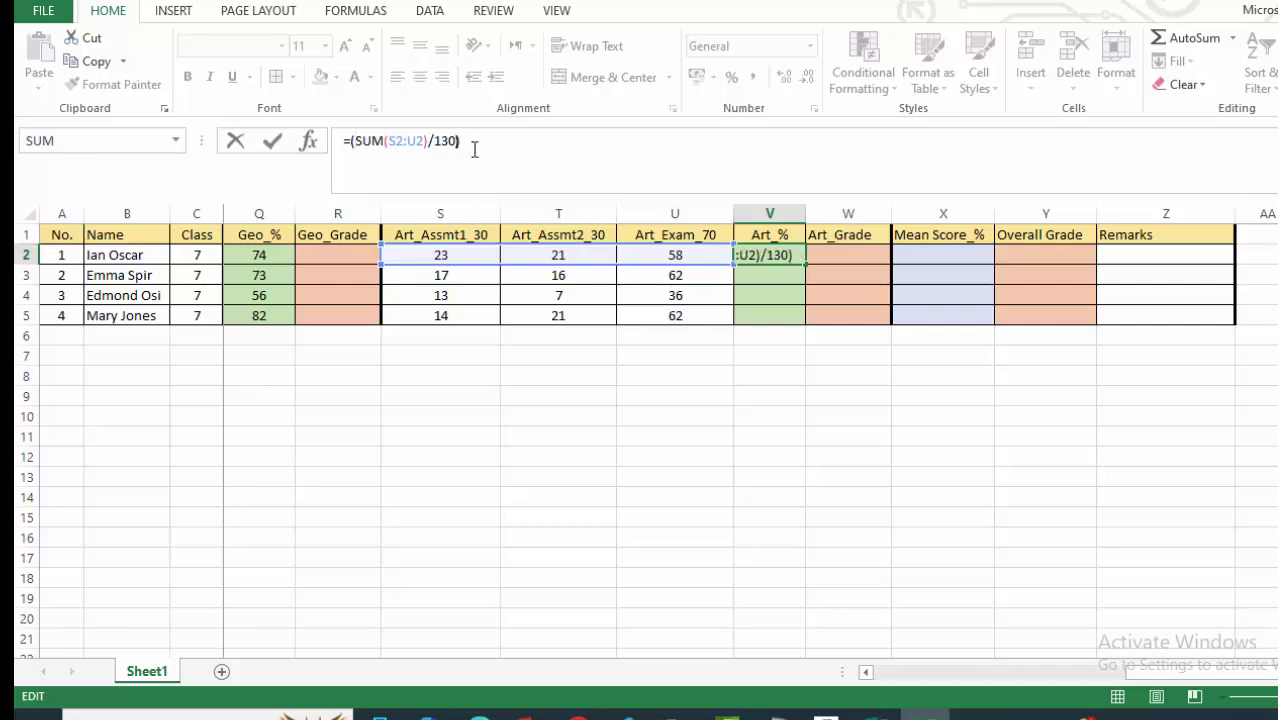
{"action": "type", "text": ")*100"}
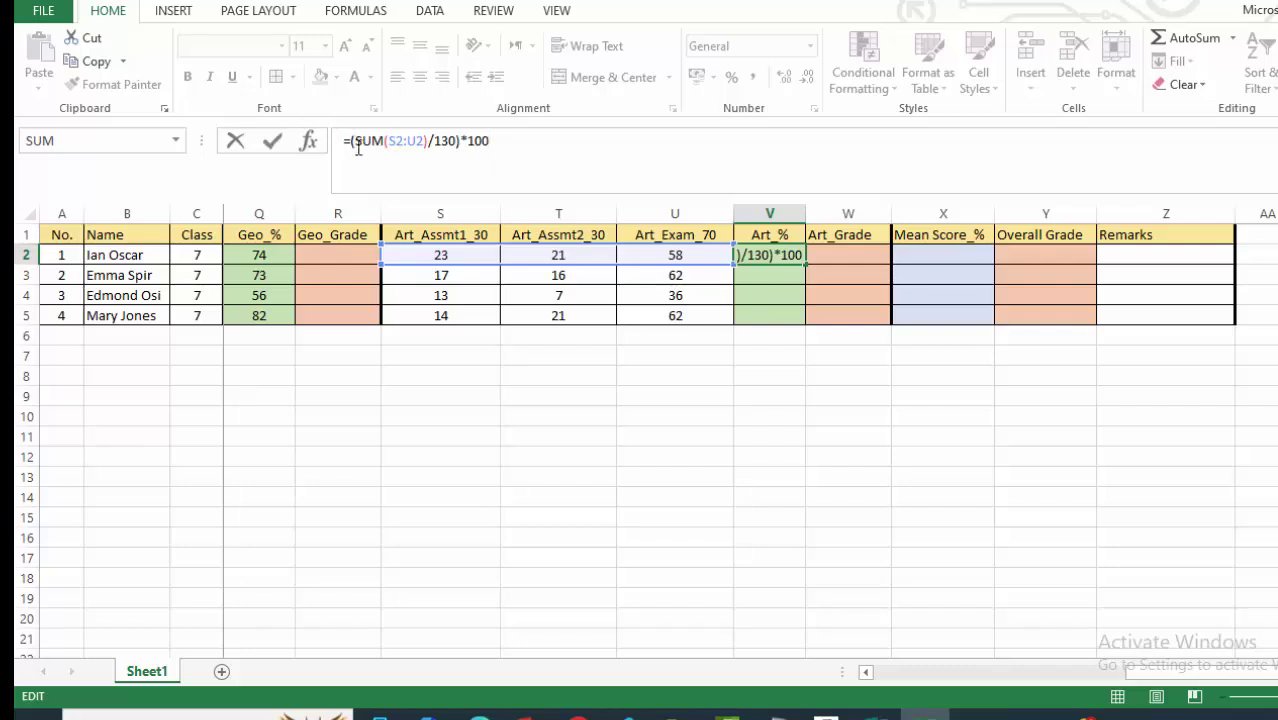
{"action": "key", "text": "Home"}
{"action": "key", "text": "Right"}
{"action": "type", "text": "ROUND"}
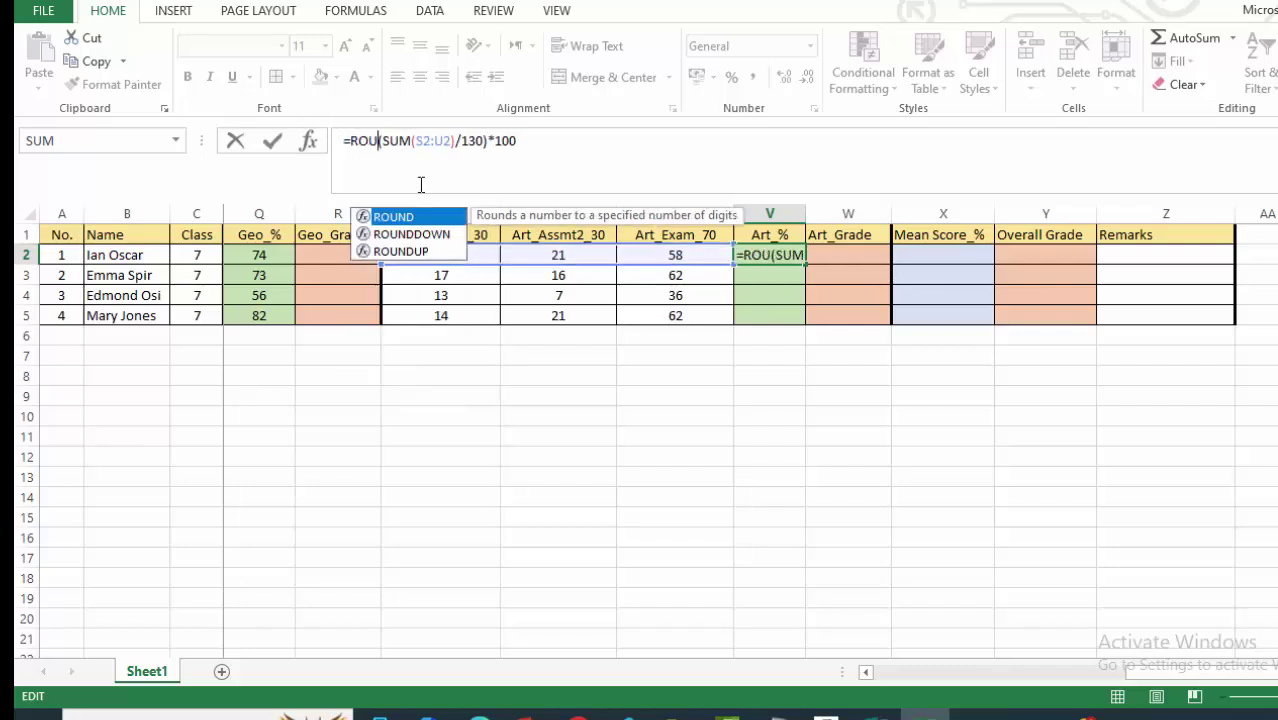
{"action": "type", "text": "("}
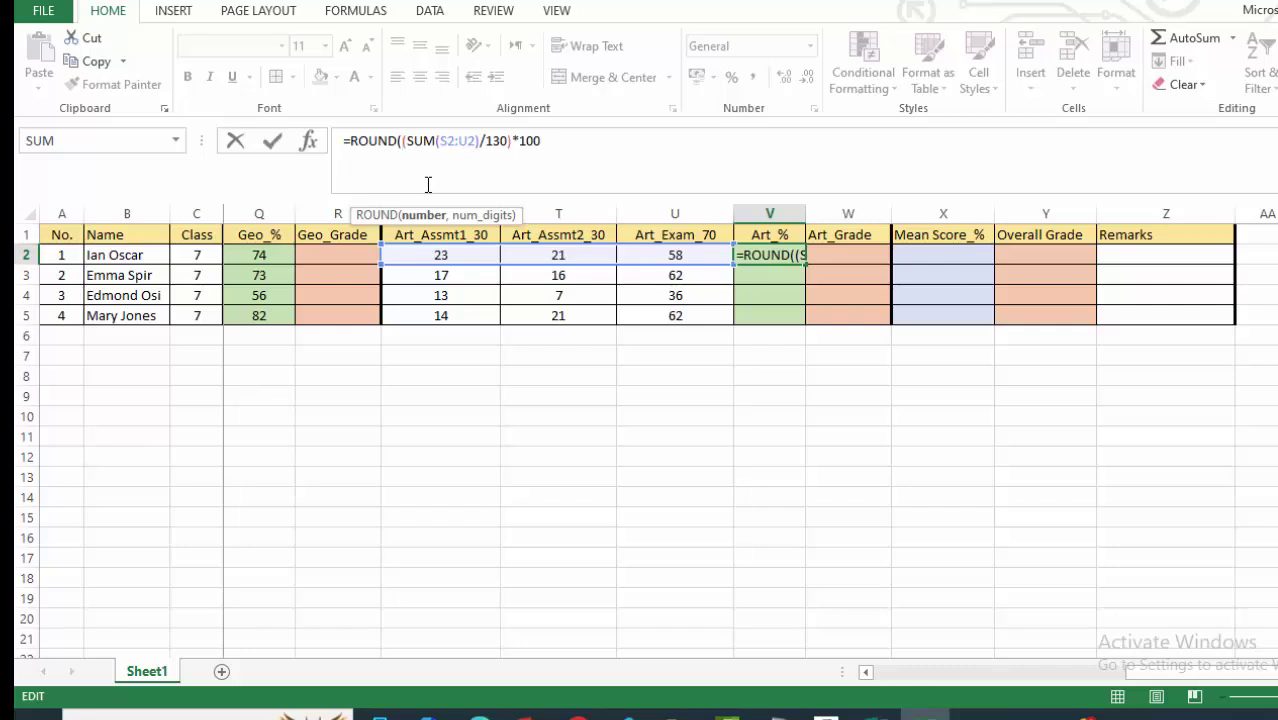
{"action": "left_click", "coordinate": [538, 153]}
{"action": "type", "text": ","}
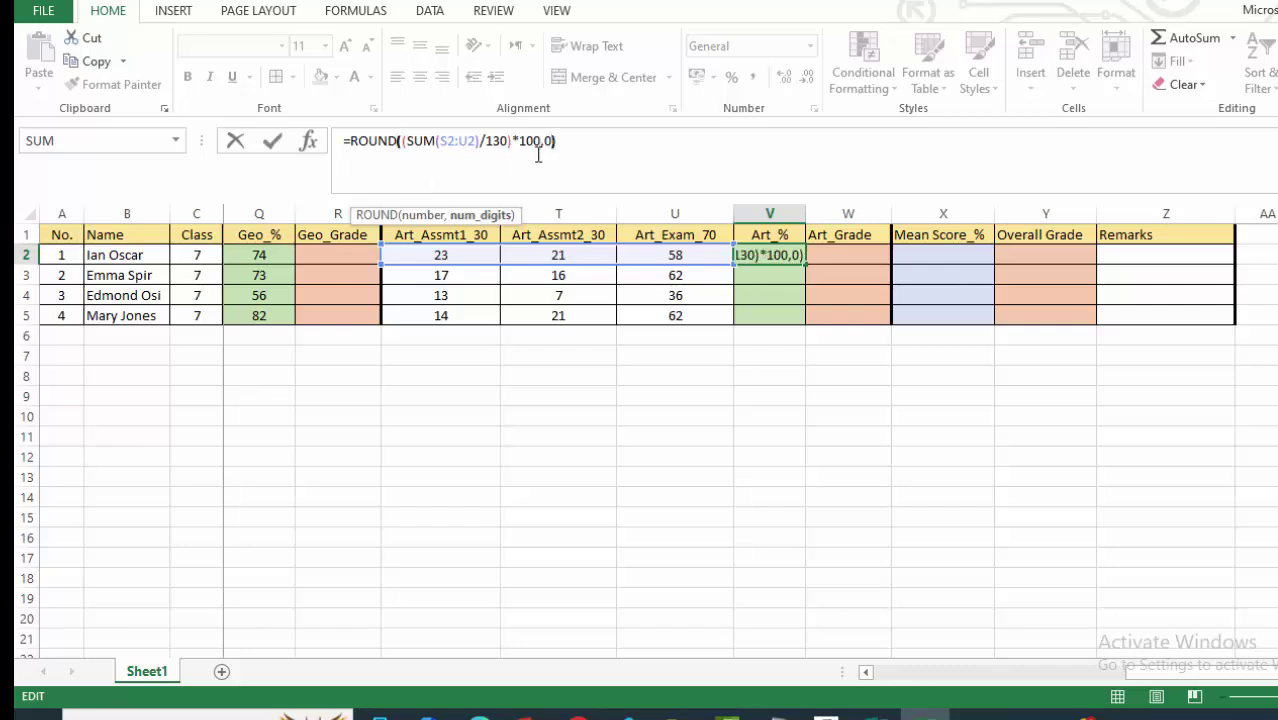
{"action": "type", "text": "0)"}
{"action": "key", "text": "Return"}
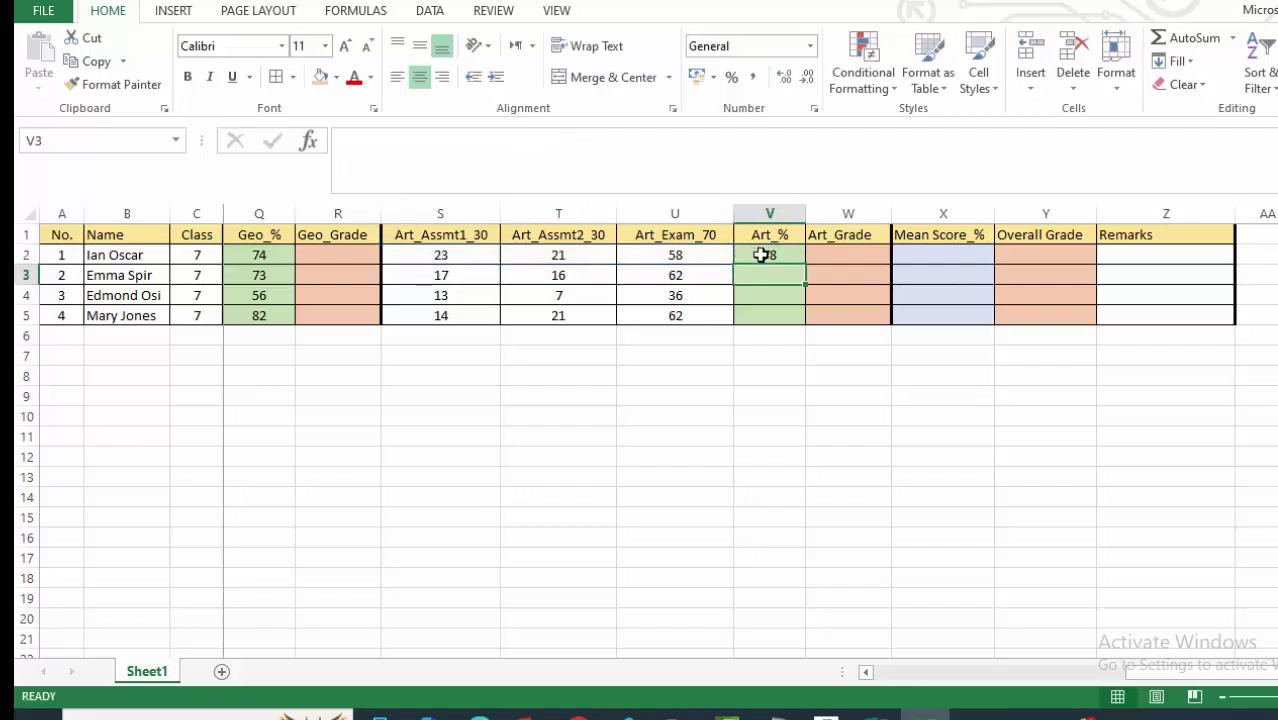
{"action": "left_click", "coordinate": [761, 255]}
Fill the Art_% formula down to V5, giving 78, 73, 43 and 75.
{"action": "left_click_drag", "start_coordinate": [805, 265], "coordinate": [797, 317]}
{"action": "left_click", "coordinate": [926, 411]}
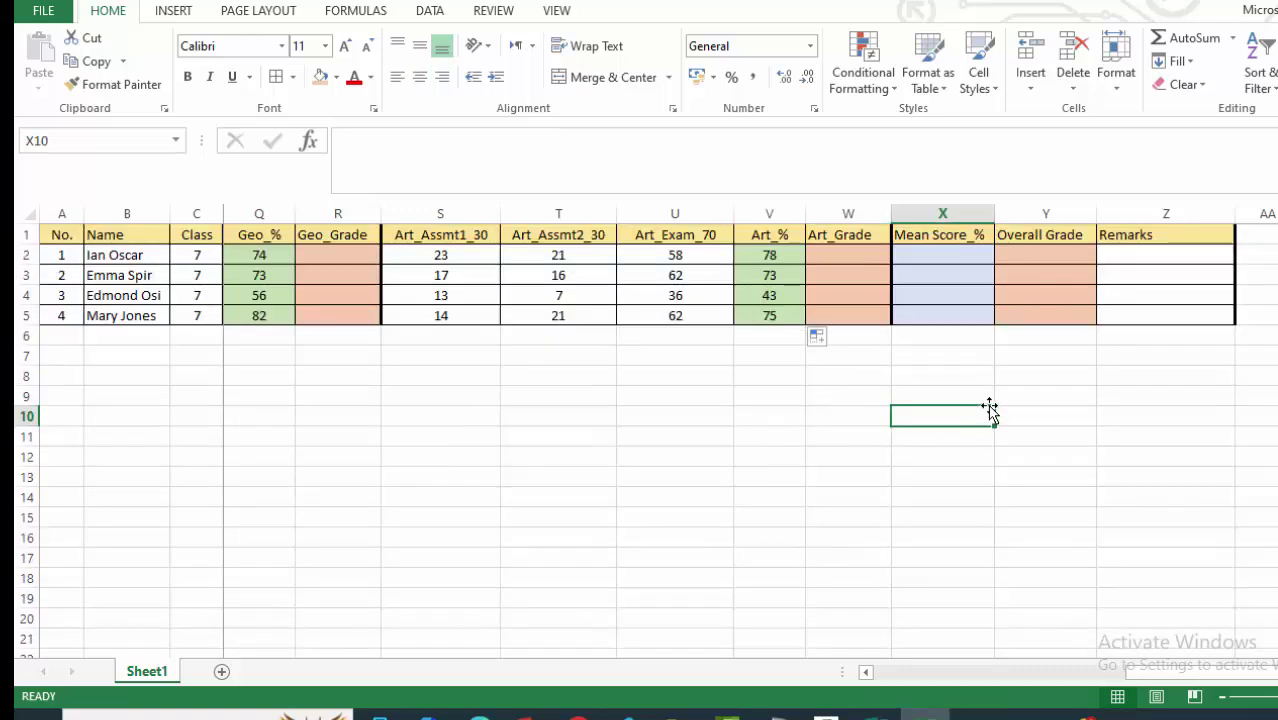
{"action": "left_click", "coordinate": [1070, 408]}
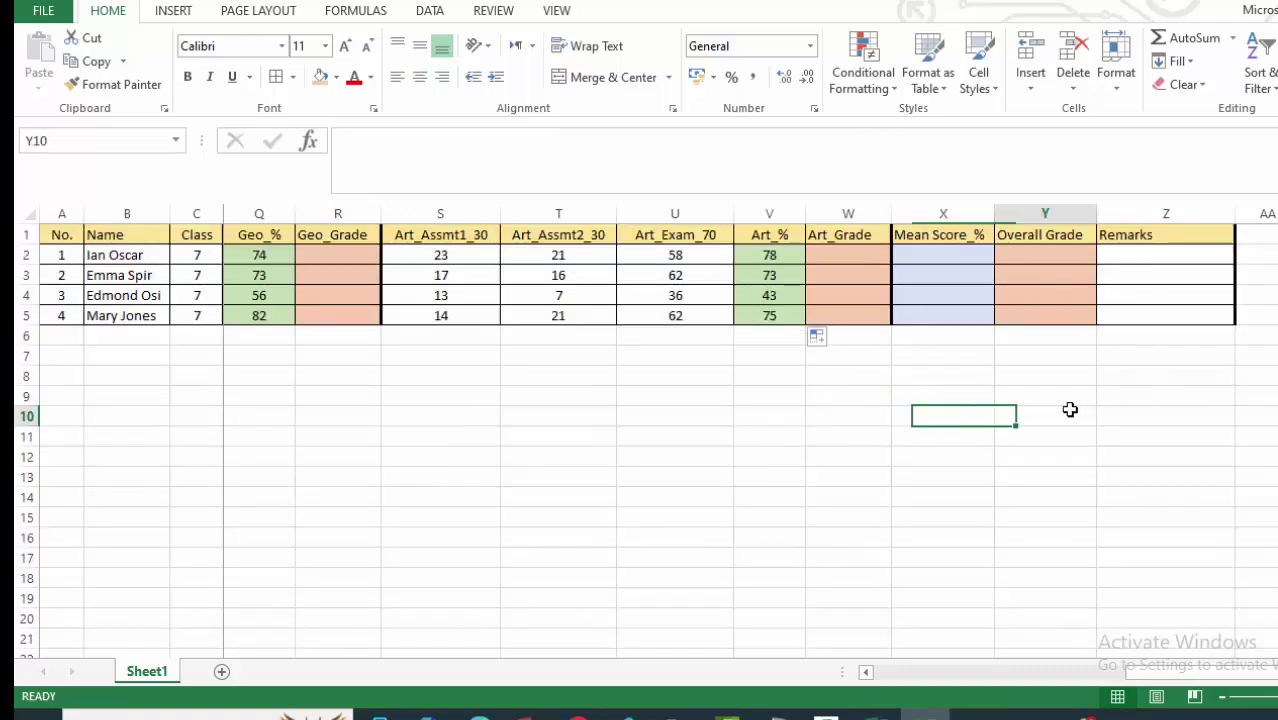
{"action": "left_click", "coordinate": [928, 254]}
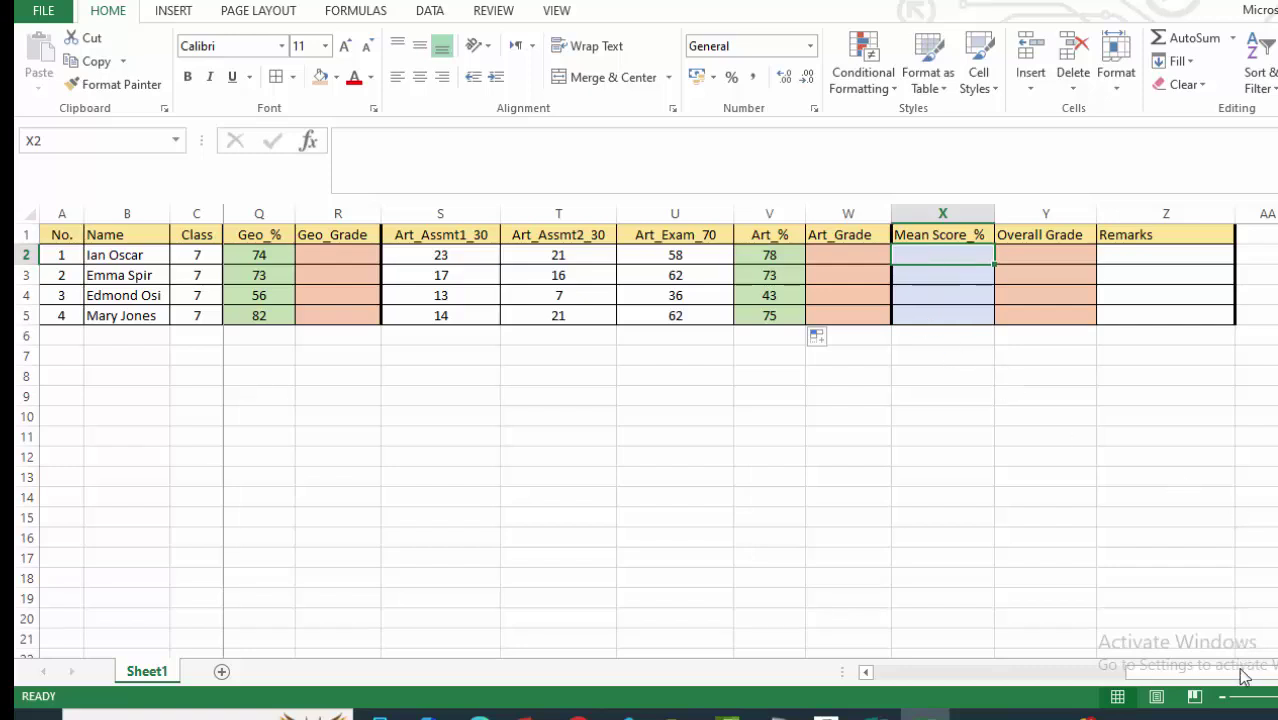
Zoom out to fit the whole marks table and select Mean Score_% cell X2.
{"action": "left_click", "coordinate": [1222, 697]}
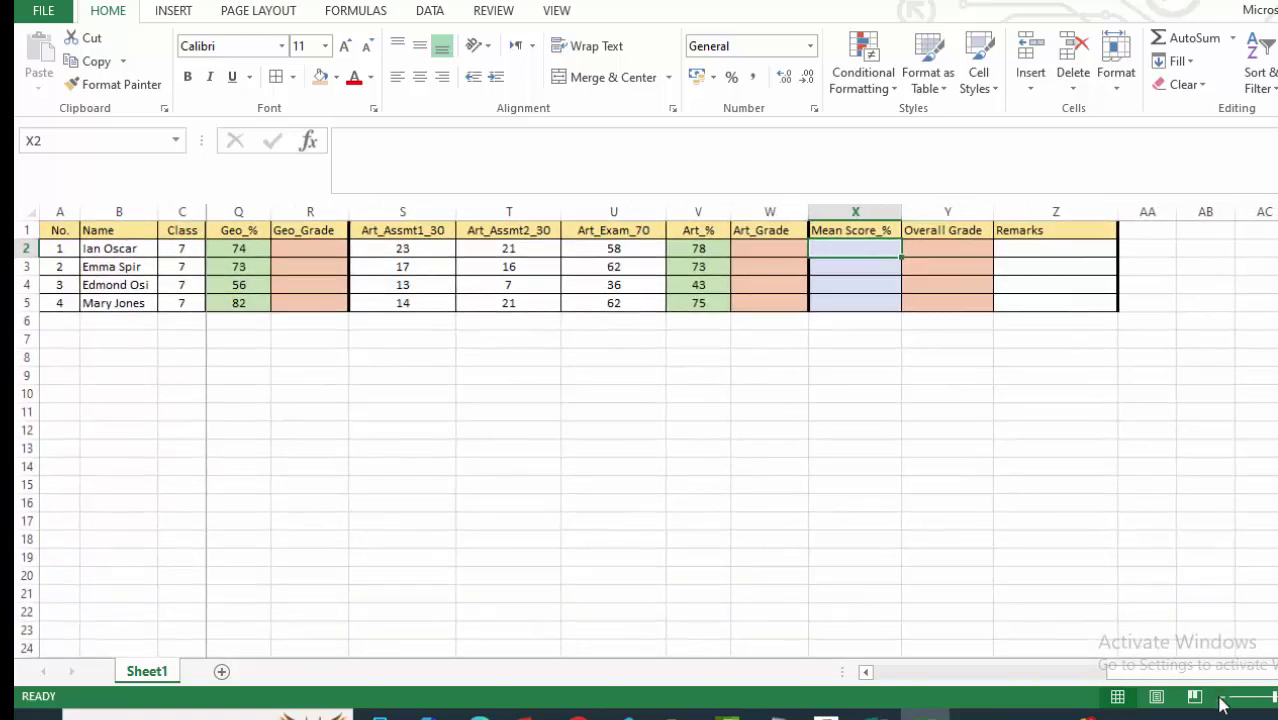
{"action": "left_click", "coordinate": [1222, 698]}
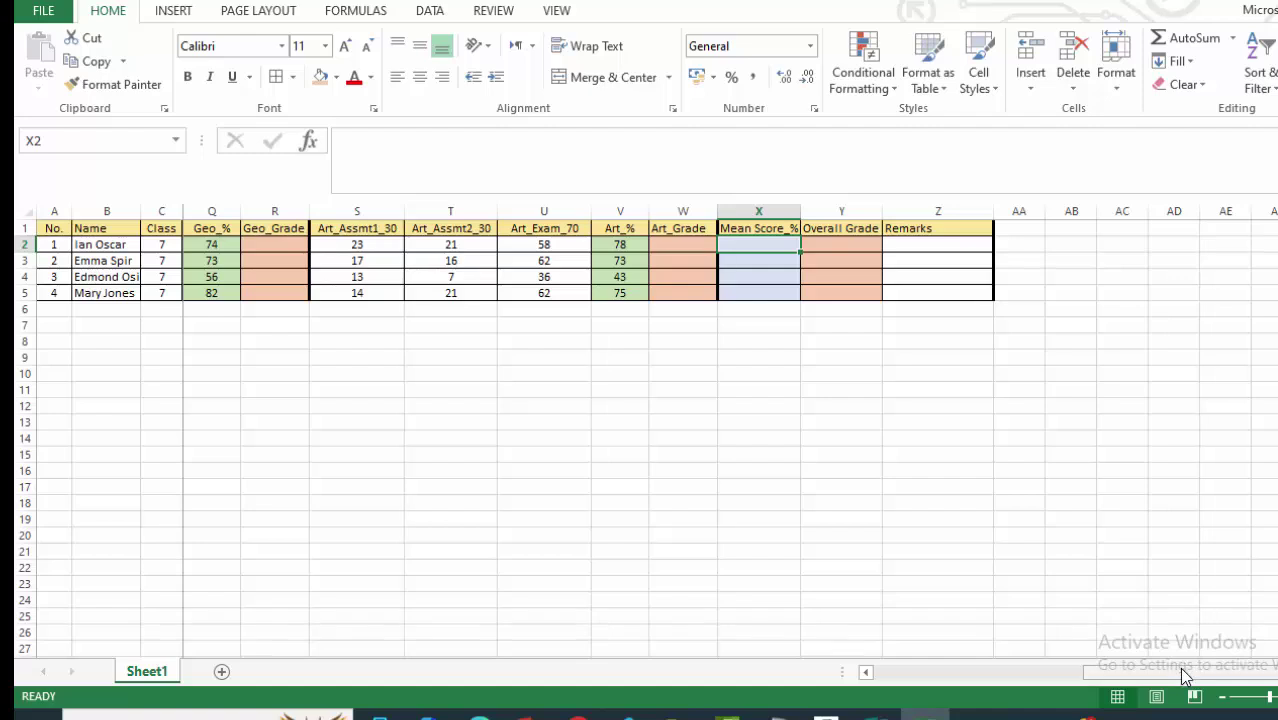
{"action": "left_click_drag", "start_coordinate": [1183, 676], "coordinate": [864, 676]}
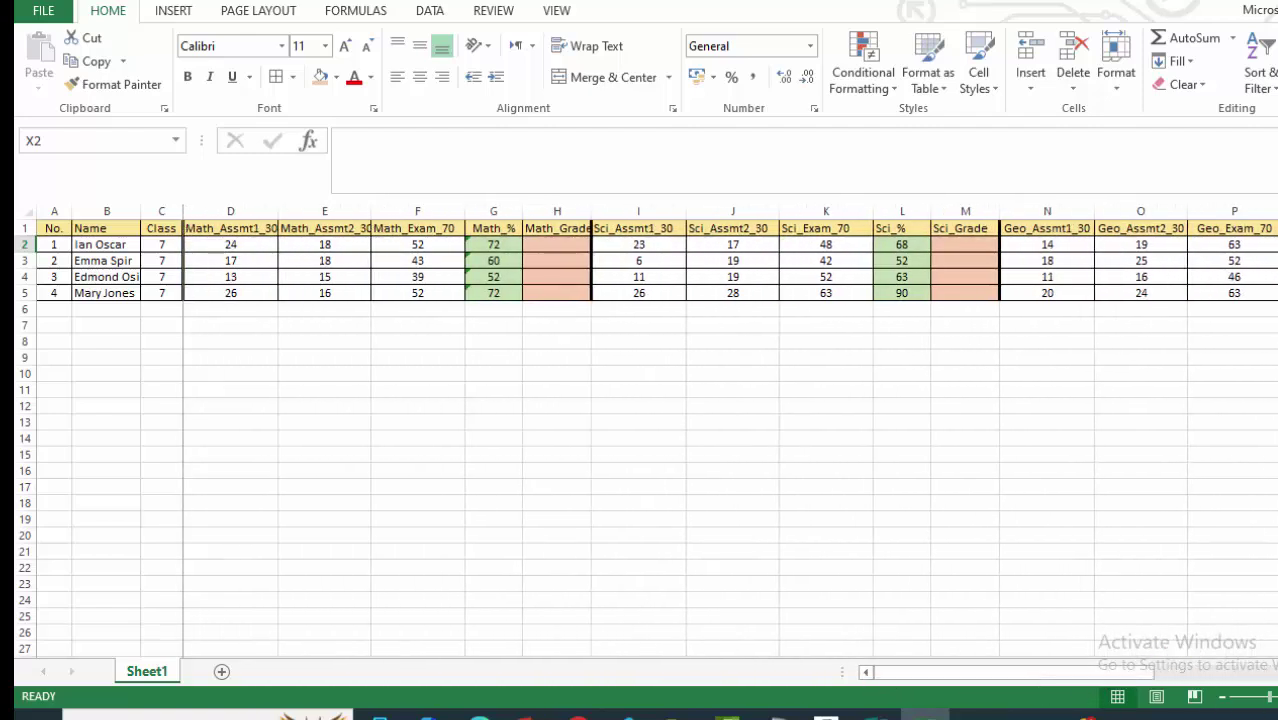
{"action": "left_click", "coordinate": [1222, 698]}
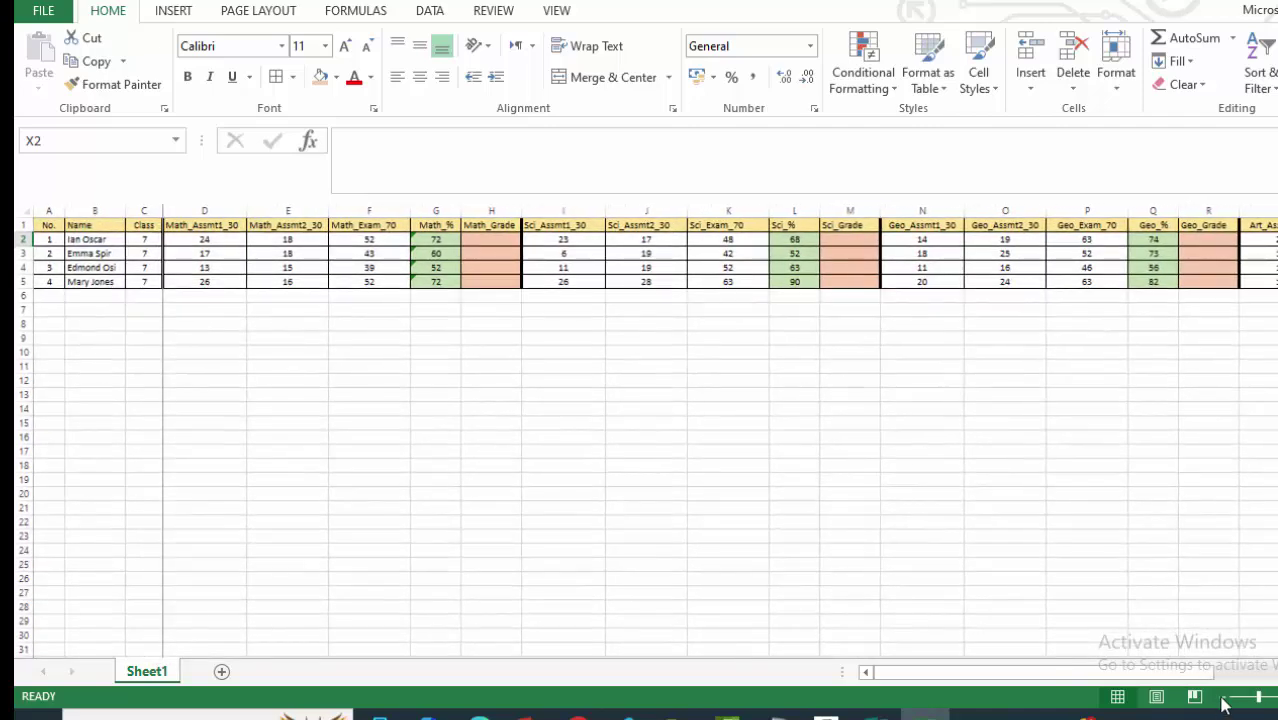
{"action": "left_click", "coordinate": [1222, 698]}
{"action": "left_click", "coordinate": [1222, 698]}
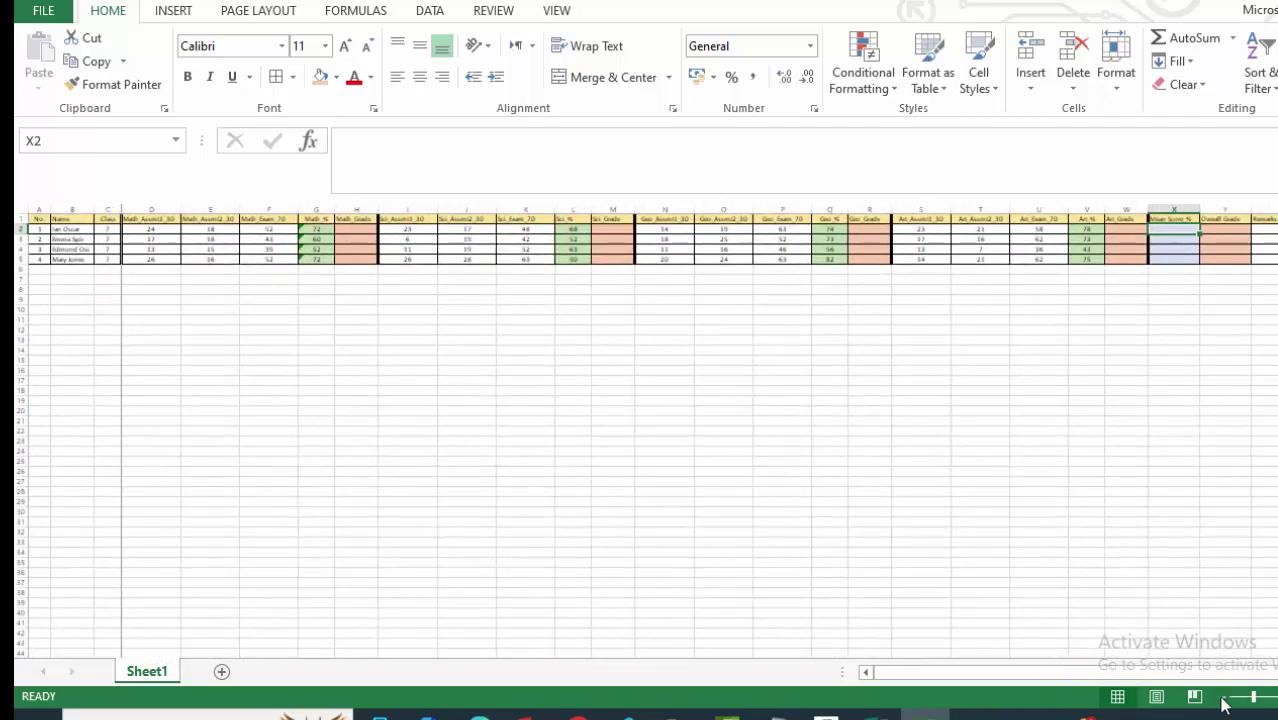
{"action": "left_click", "coordinate": [528, 349]}
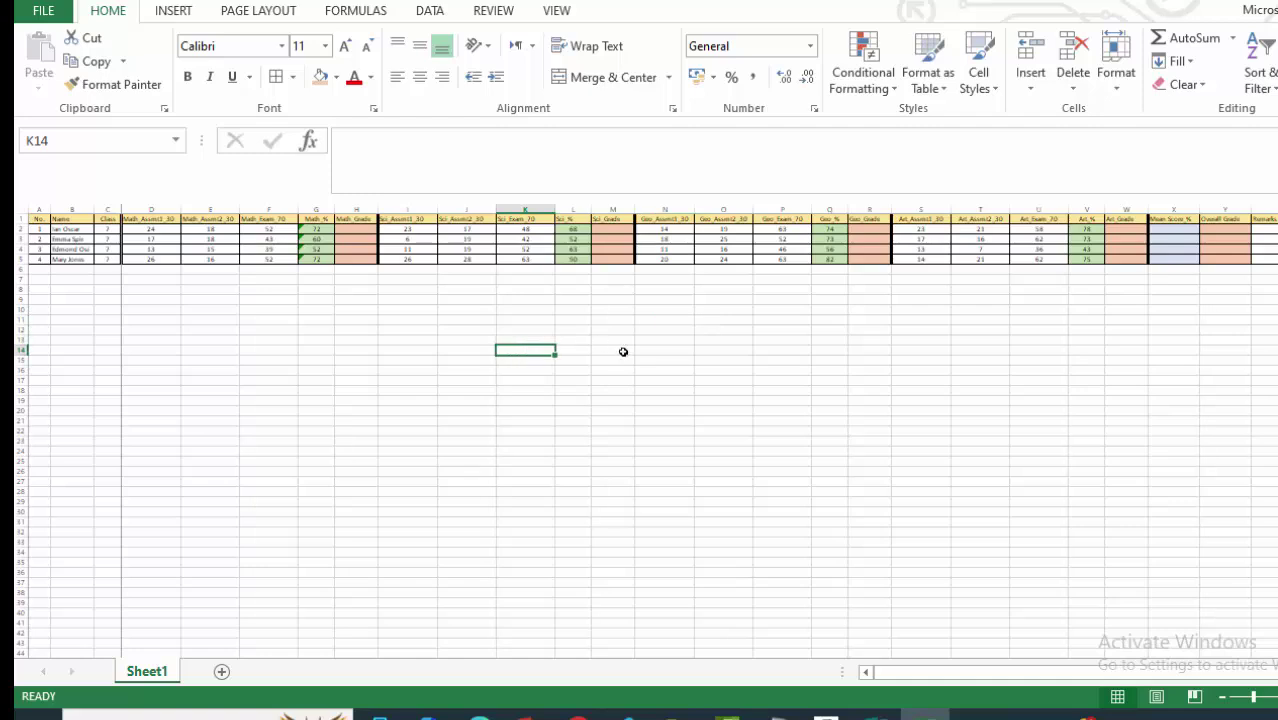
{"action": "left_click", "coordinate": [1127, 229]}
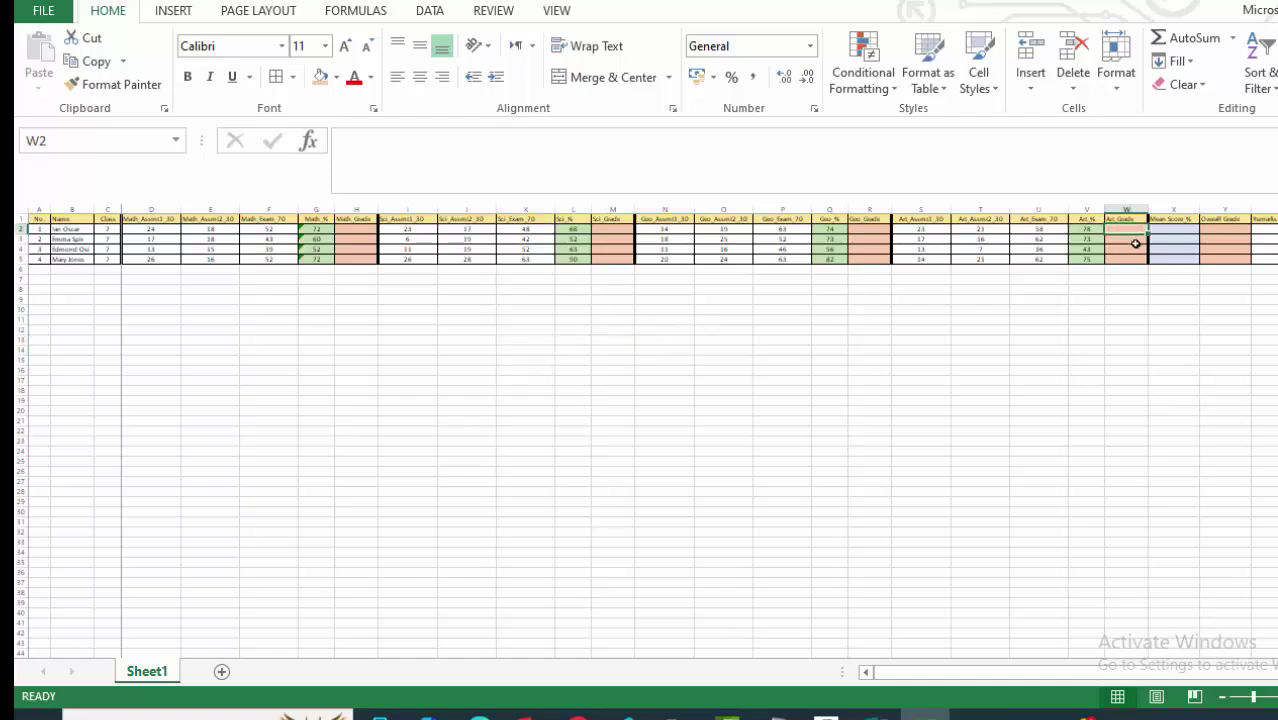
{"action": "left_click", "coordinate": [1170, 228]}
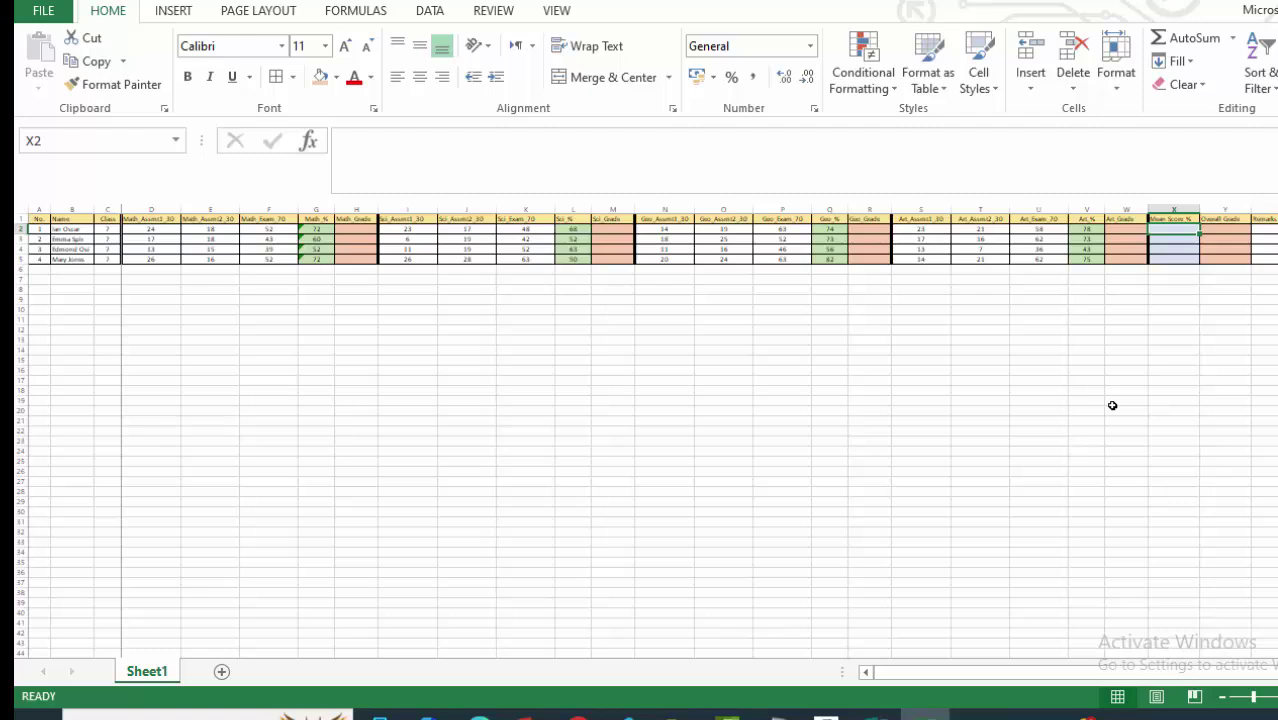
Start an AVERAGE formula in X2 by picking AVERAGE from the =AV autocomplete list.
{"action": "type", "text": "="}
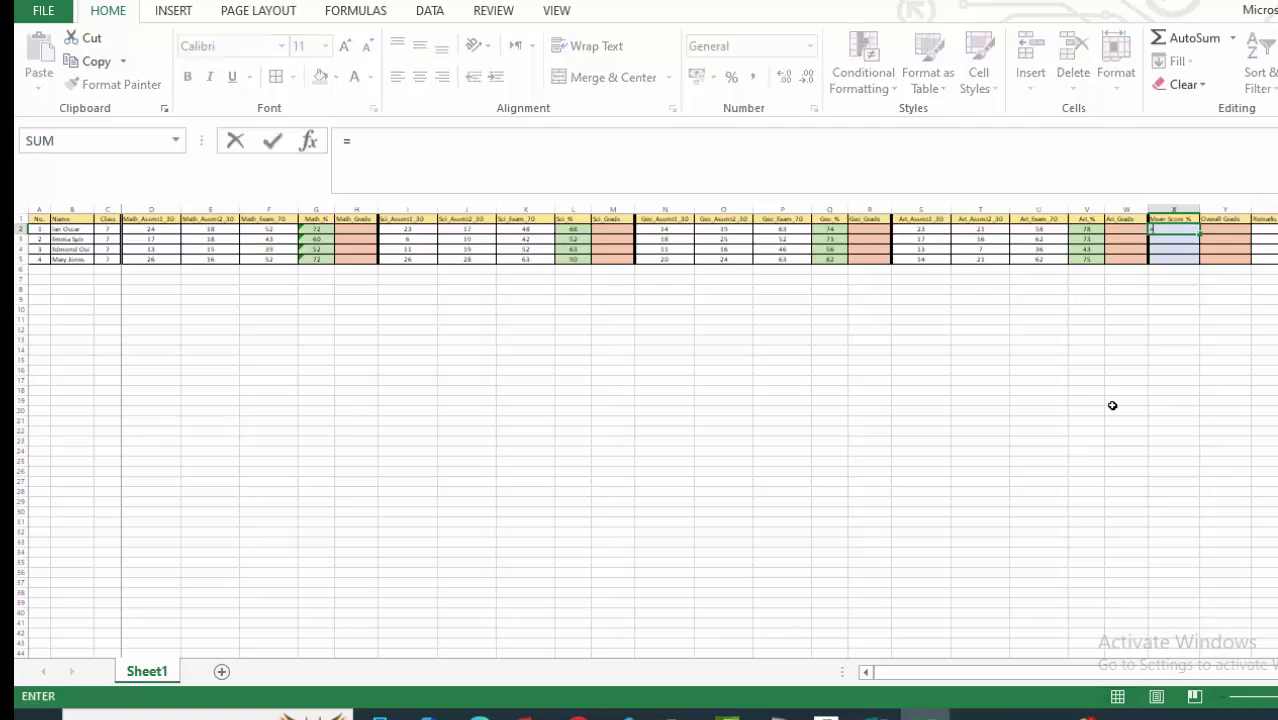
{"action": "type", "text": "AV"}
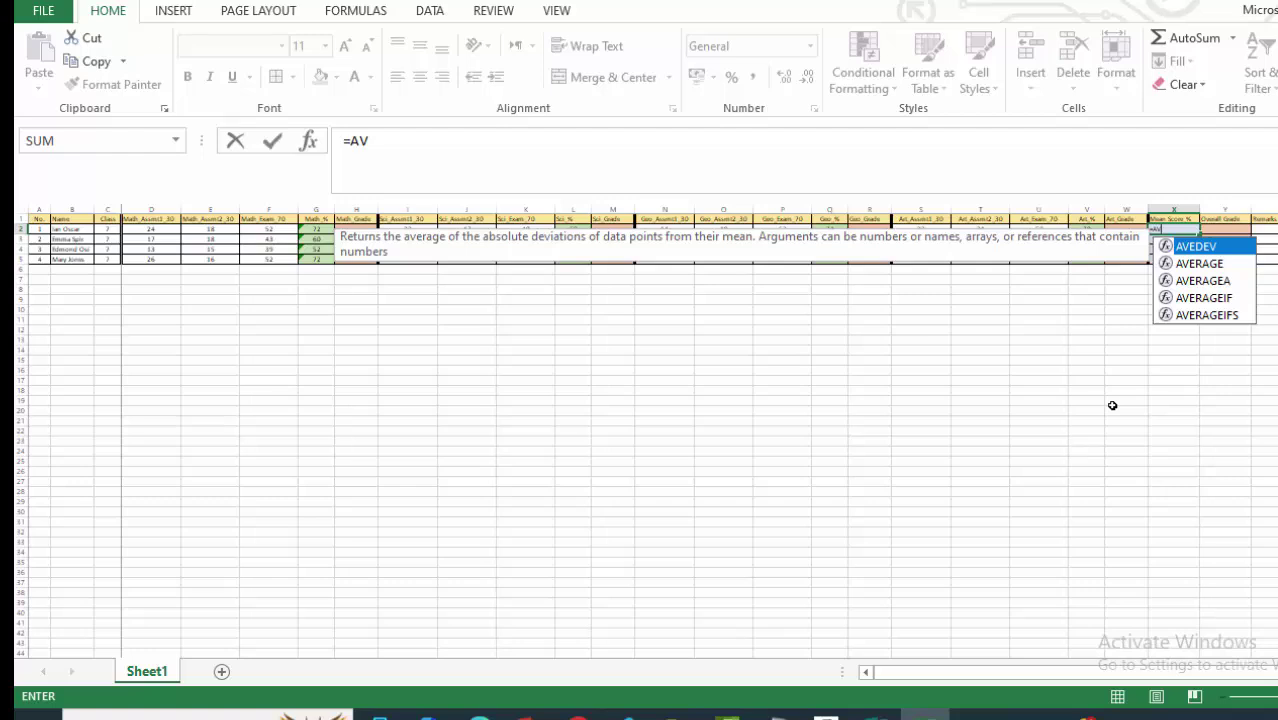
{"action": "double_click", "coordinate": [1210, 264]}
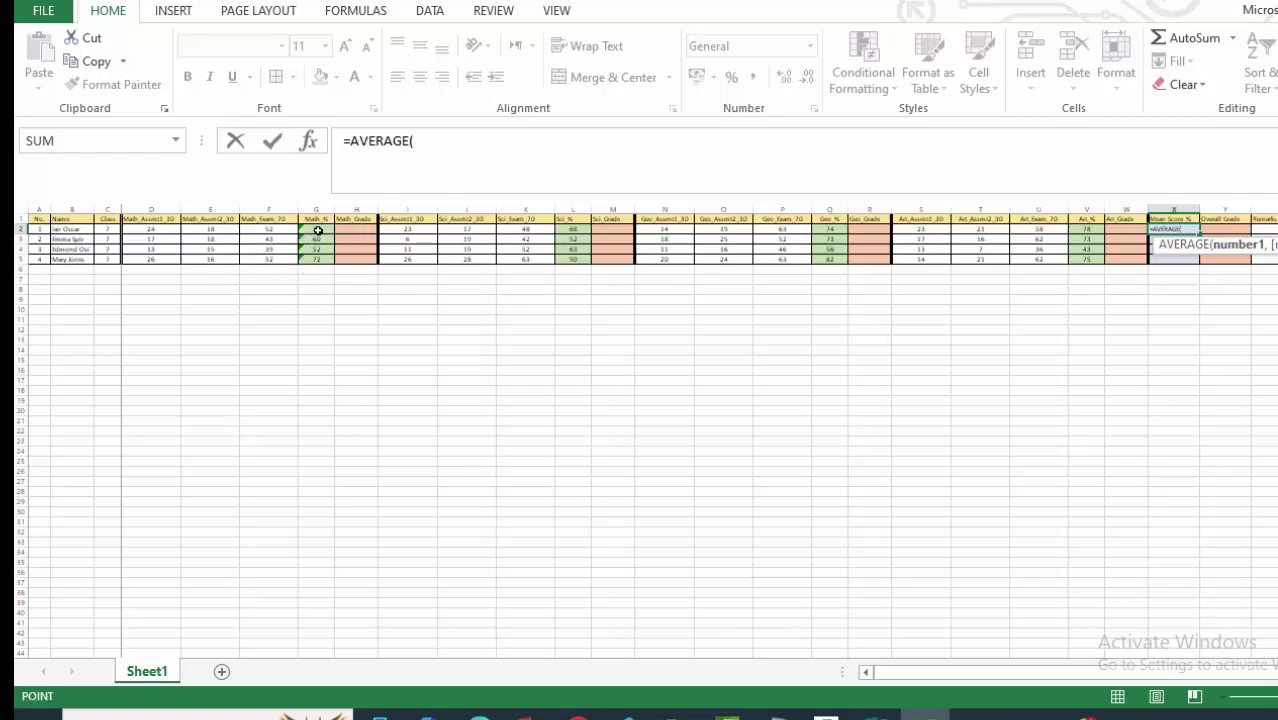
Enter =AVERAGE(G2,L2,Q2,V2) in X2, giving the first student's mean score of 73.
{"action": "left_click", "coordinate": [318, 231]}
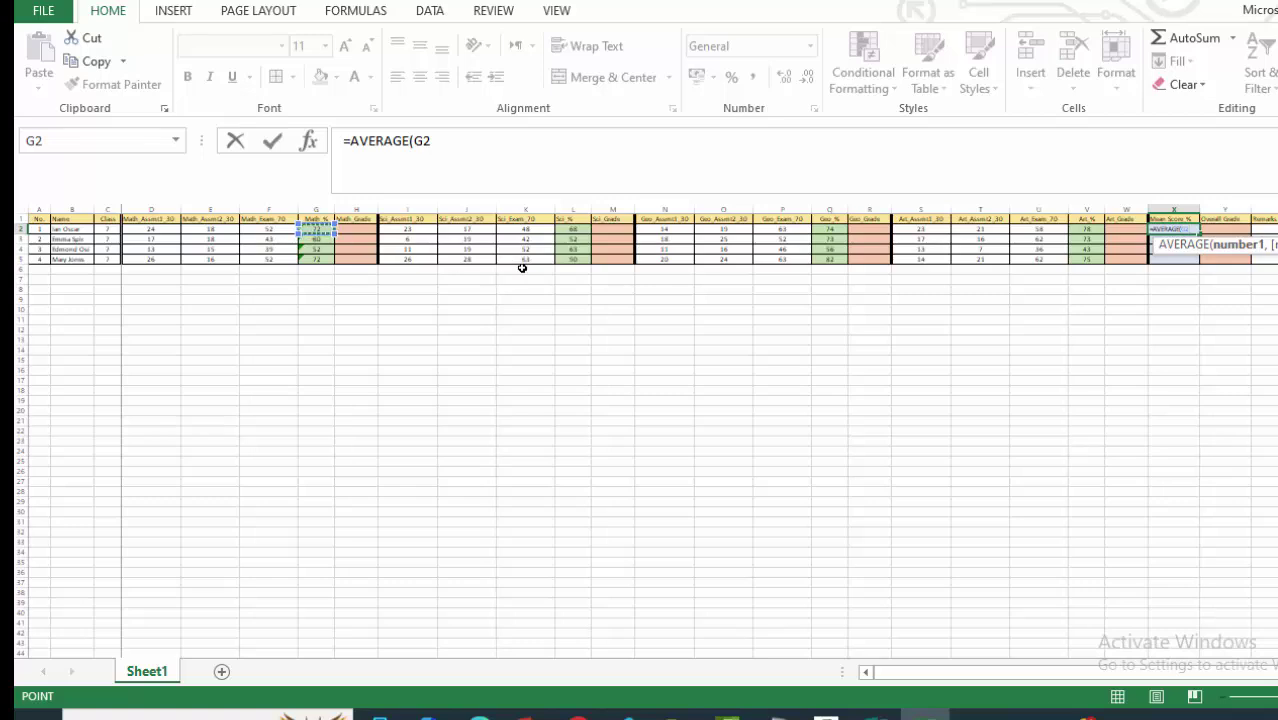
{"action": "left_click", "coordinate": [571, 229], "text": "ctrl"}
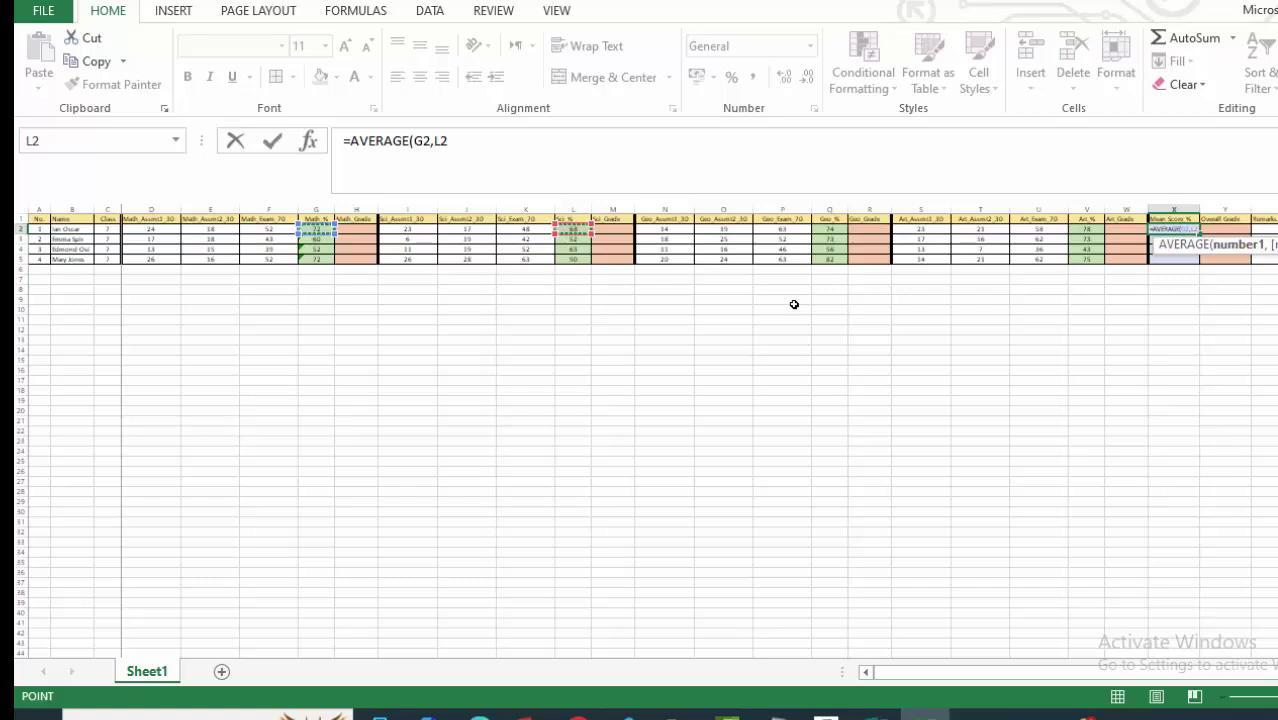
{"action": "left_click", "coordinate": [832, 231], "text": "ctrl"}
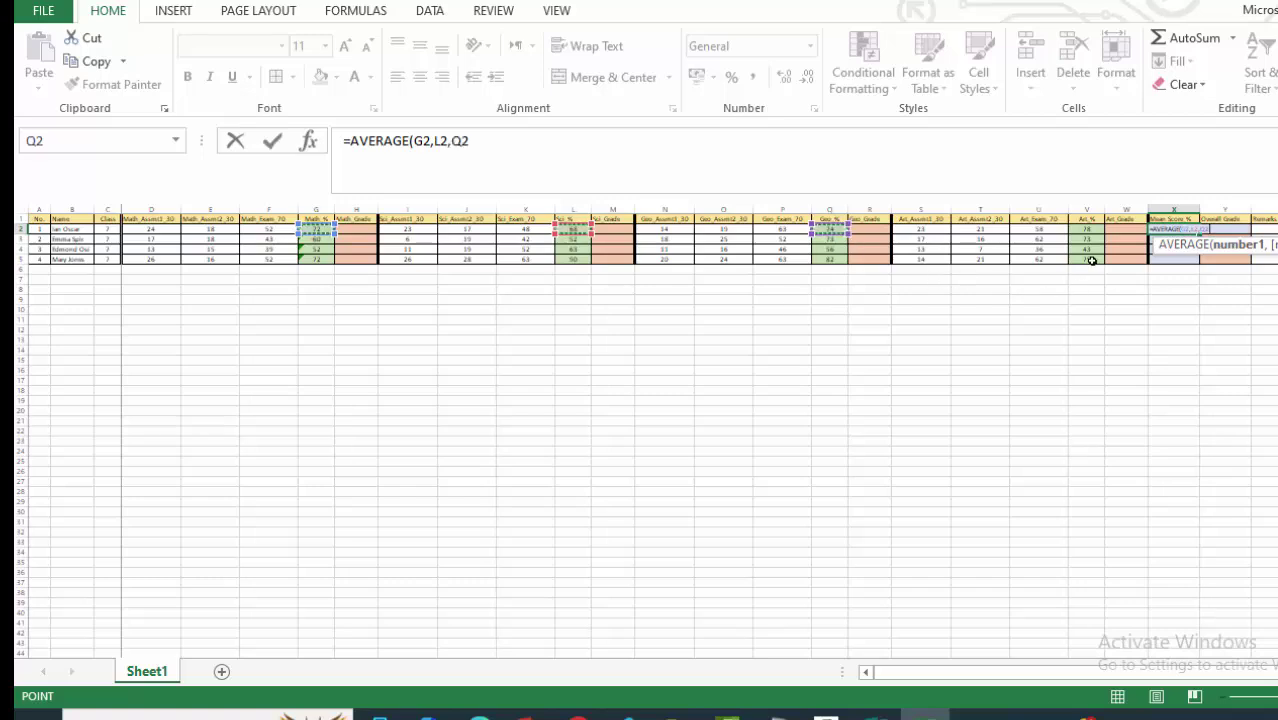
{"action": "left_click", "coordinate": [1089, 229], "text": "ctrl"}
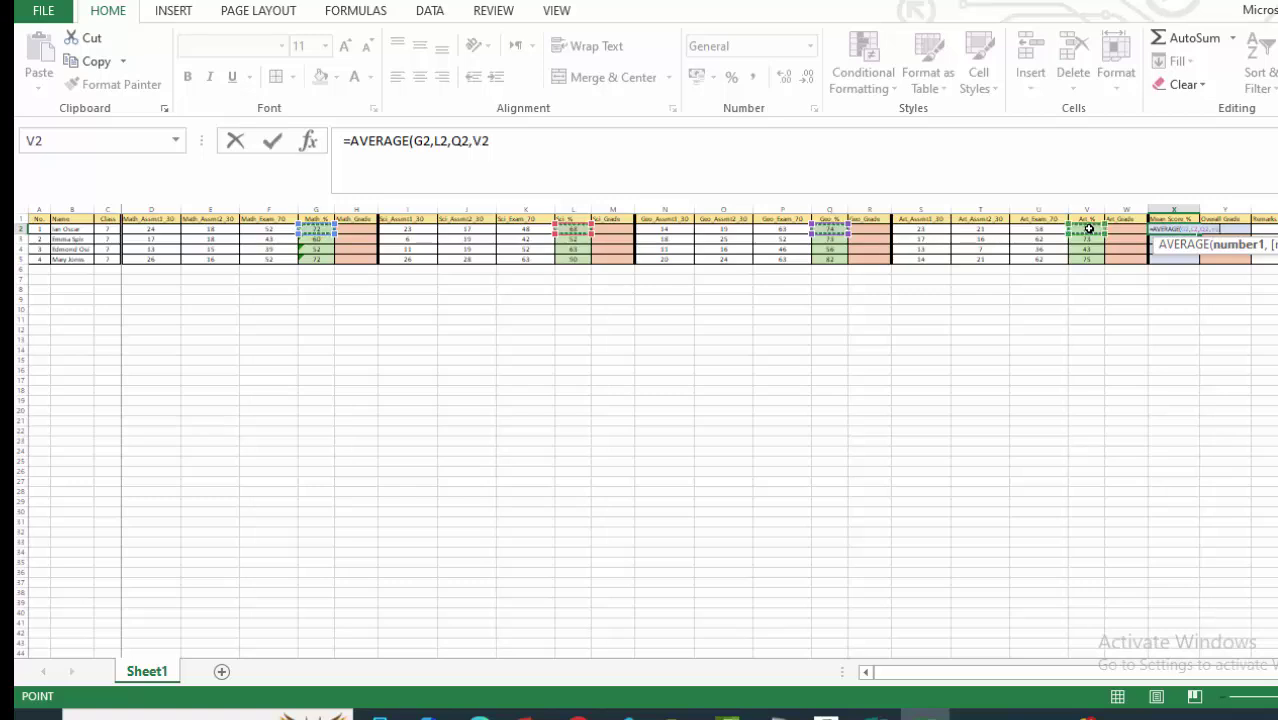
{"action": "left_click", "coordinate": [500, 141]}
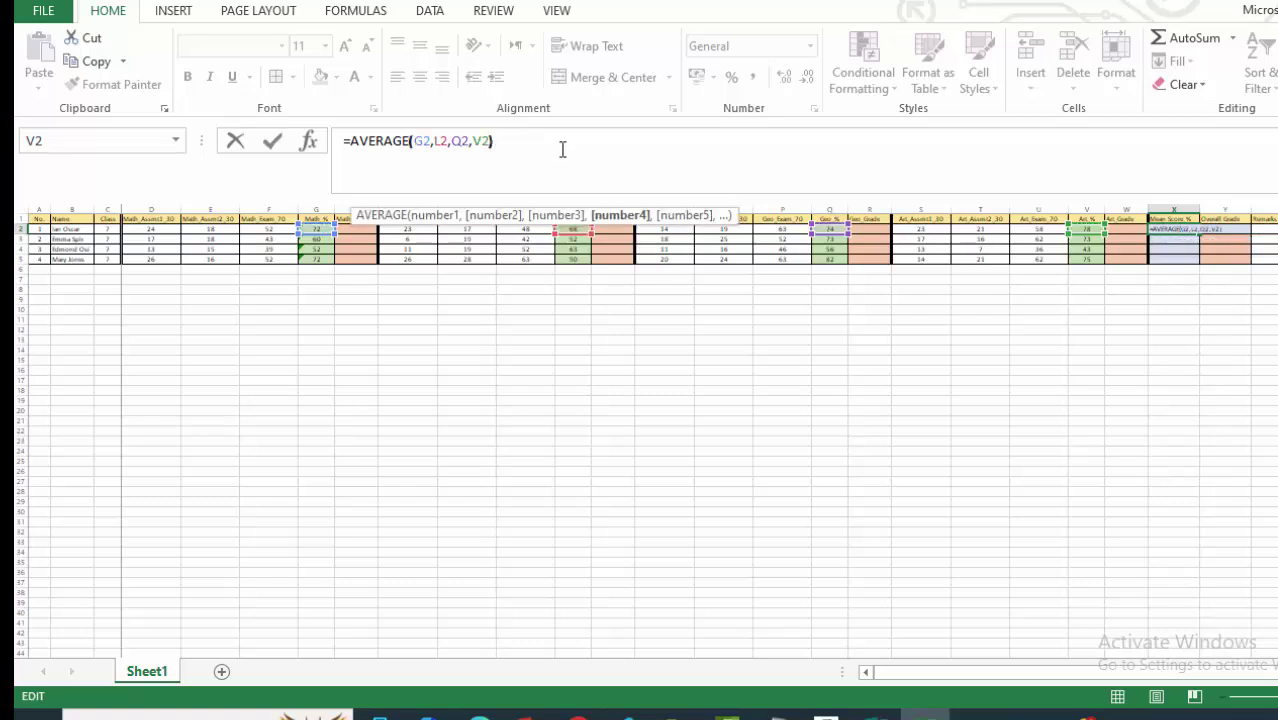
{"action": "type", "text": ")"}
{"action": "key", "text": "Return"}
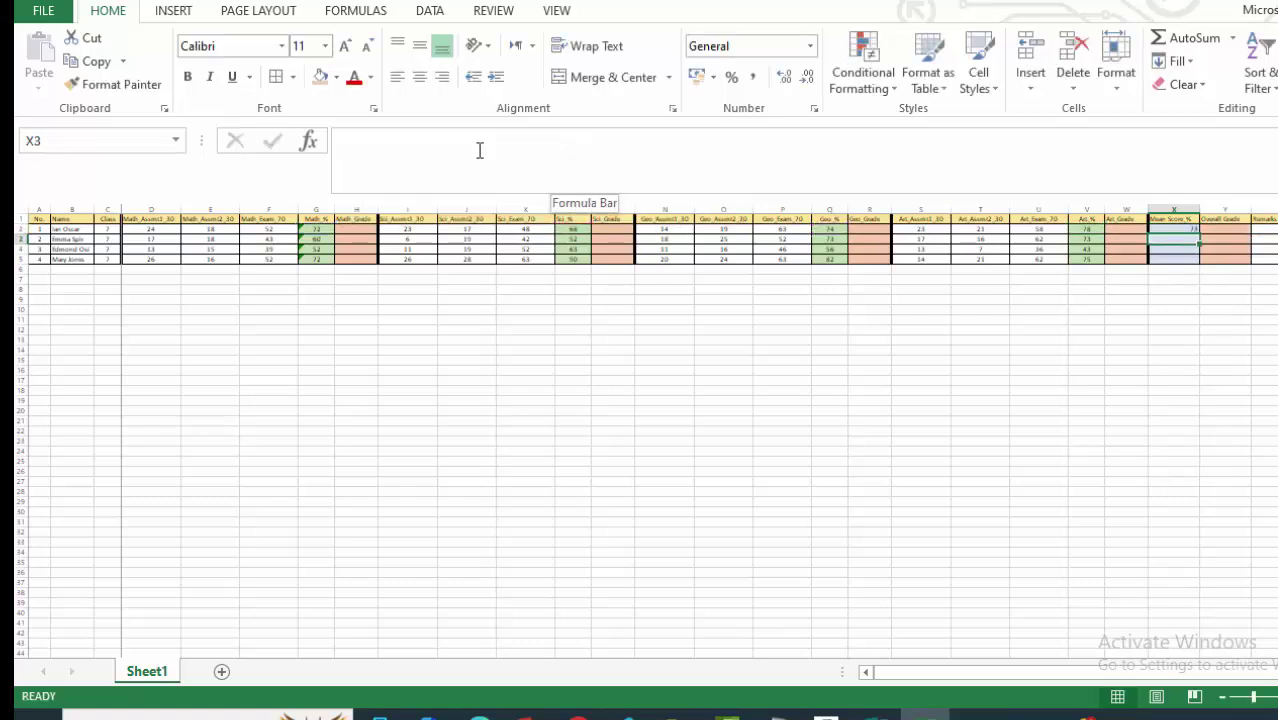
Review the X2 average formula and confirm it unchanged.
{"action": "scroll", "coordinate": [640, 430], "scroll_direction": "up", "scroll_amount": 3}
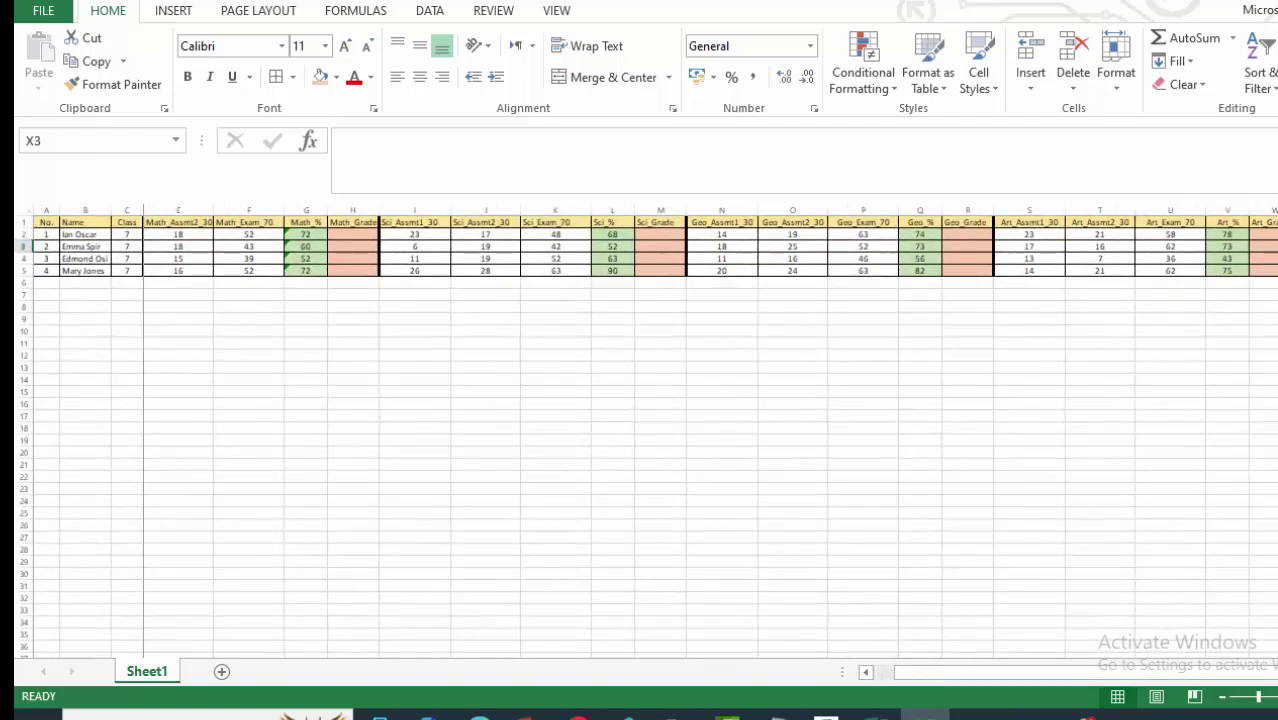
{"action": "left_click_drag", "start_coordinate": [1036, 679], "coordinate": [1098, 679]}
{"action": "left_click", "coordinate": [1099, 238]}
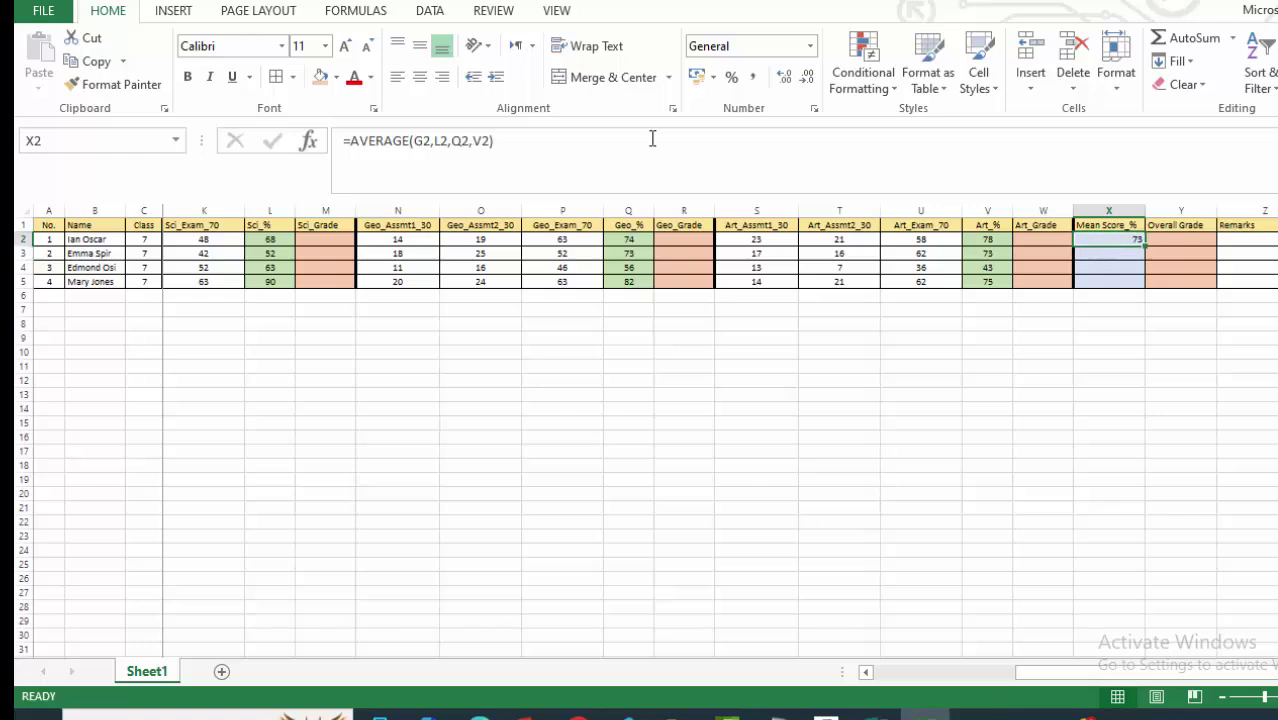
{"action": "double_click", "coordinate": [1115, 240]}
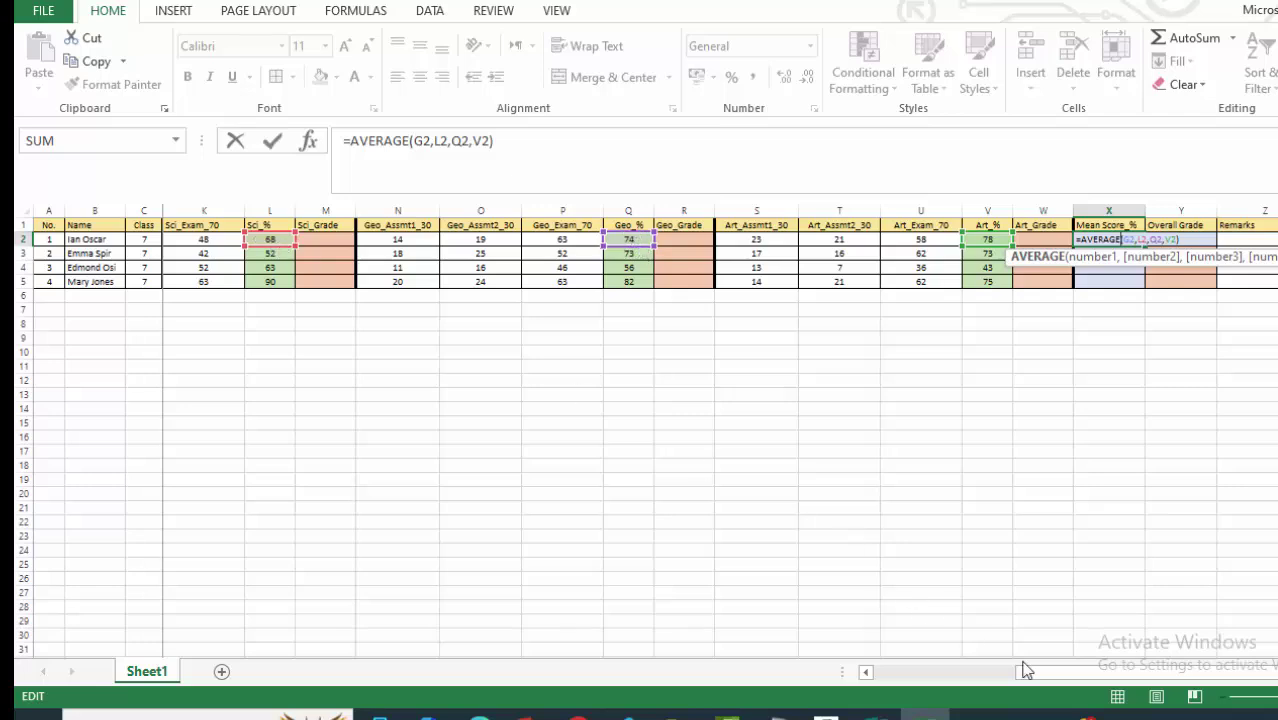
{"action": "left_click_drag", "start_coordinate": [1113, 675], "coordinate": [1146, 682]}
{"action": "key", "text": "Return"}
Centre-align the Mean Score_% cells X1:X5 so 73 sits centred in X2.
{"action": "left_click_drag", "start_coordinate": [1110, 223], "coordinate": [1104, 282]}
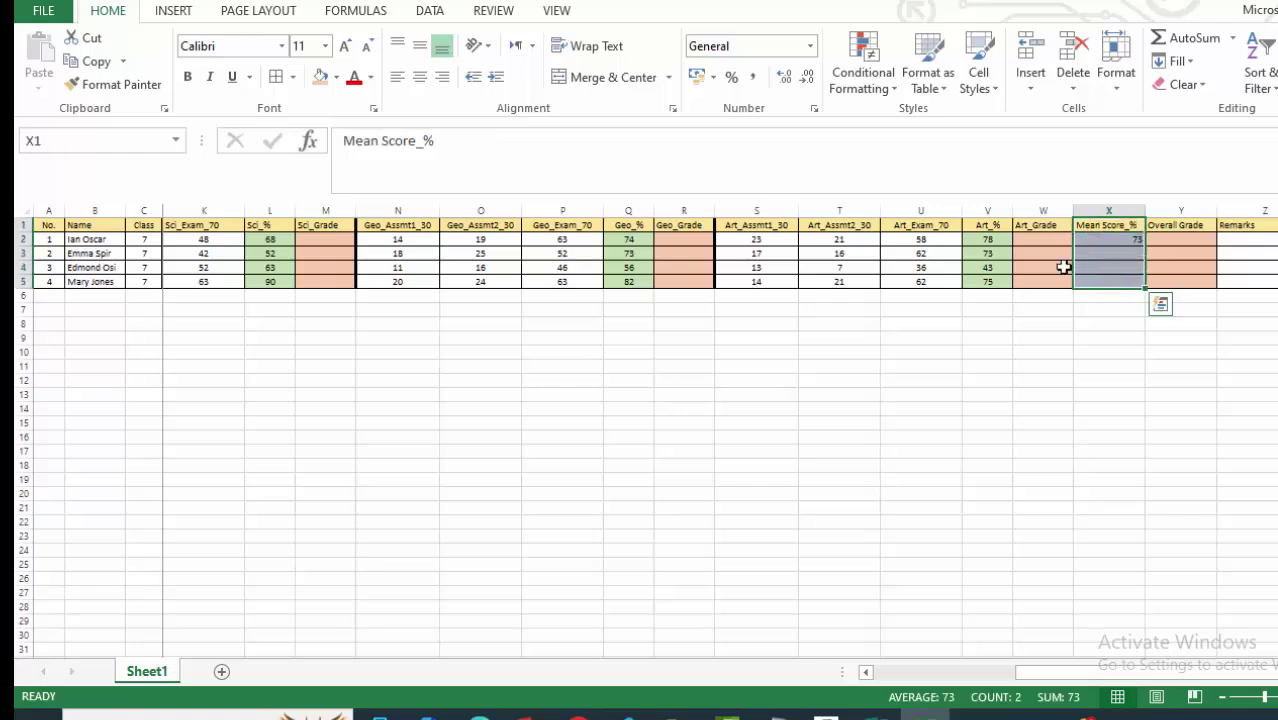
{"action": "left_click", "coordinate": [419, 77]}
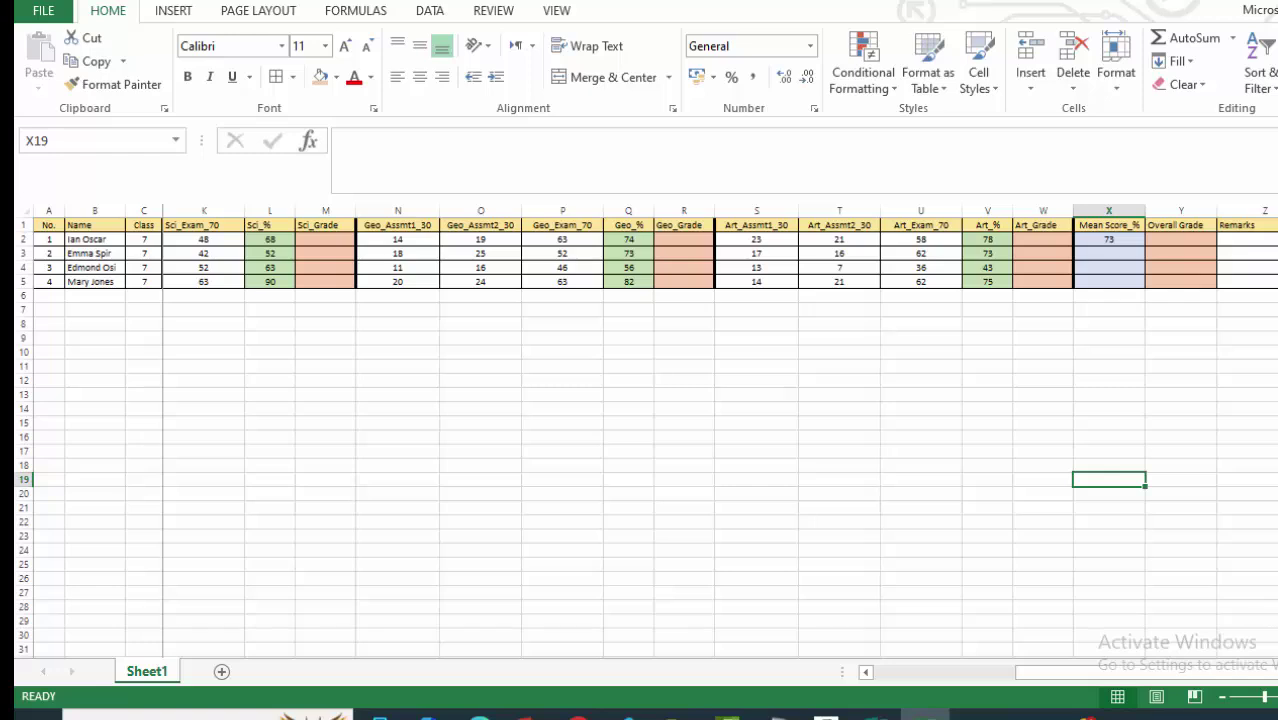
{"action": "scroll", "coordinate": [645, 430], "scroll_direction": "up", "scroll_amount": 2}
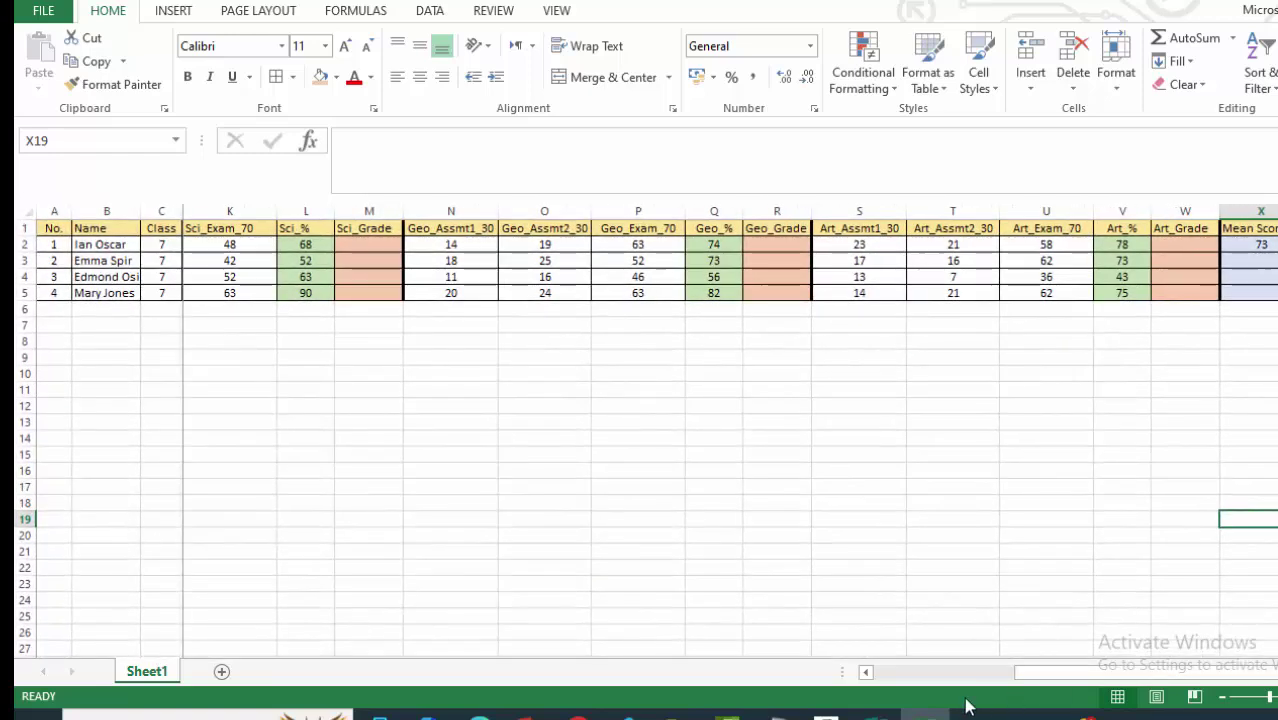
{"action": "left_click_drag", "start_coordinate": [1022, 675], "coordinate": [1100, 676]}
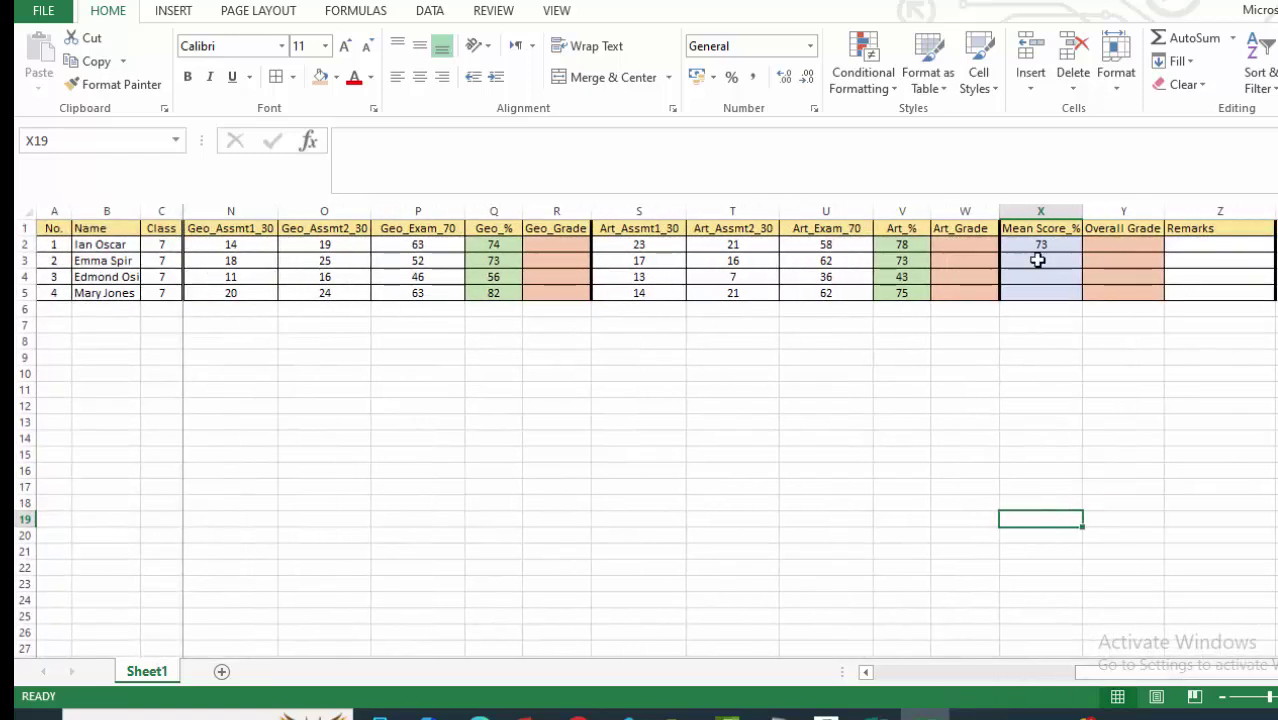
{"action": "left_click", "coordinate": [1040, 246]}
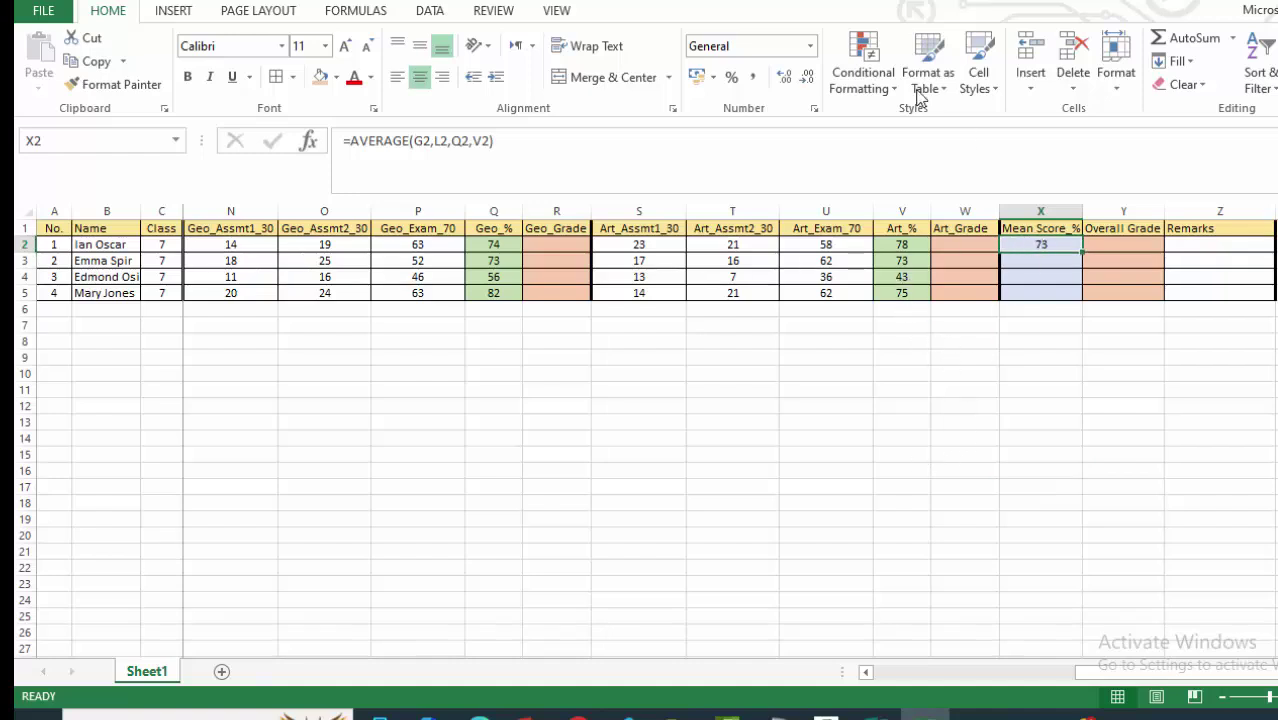
Change X2 to =ROUND(AVERAGE(G2,L2,Q2,V2),0) for a whole-number mean.
{"action": "left_click", "coordinate": [350, 145]}
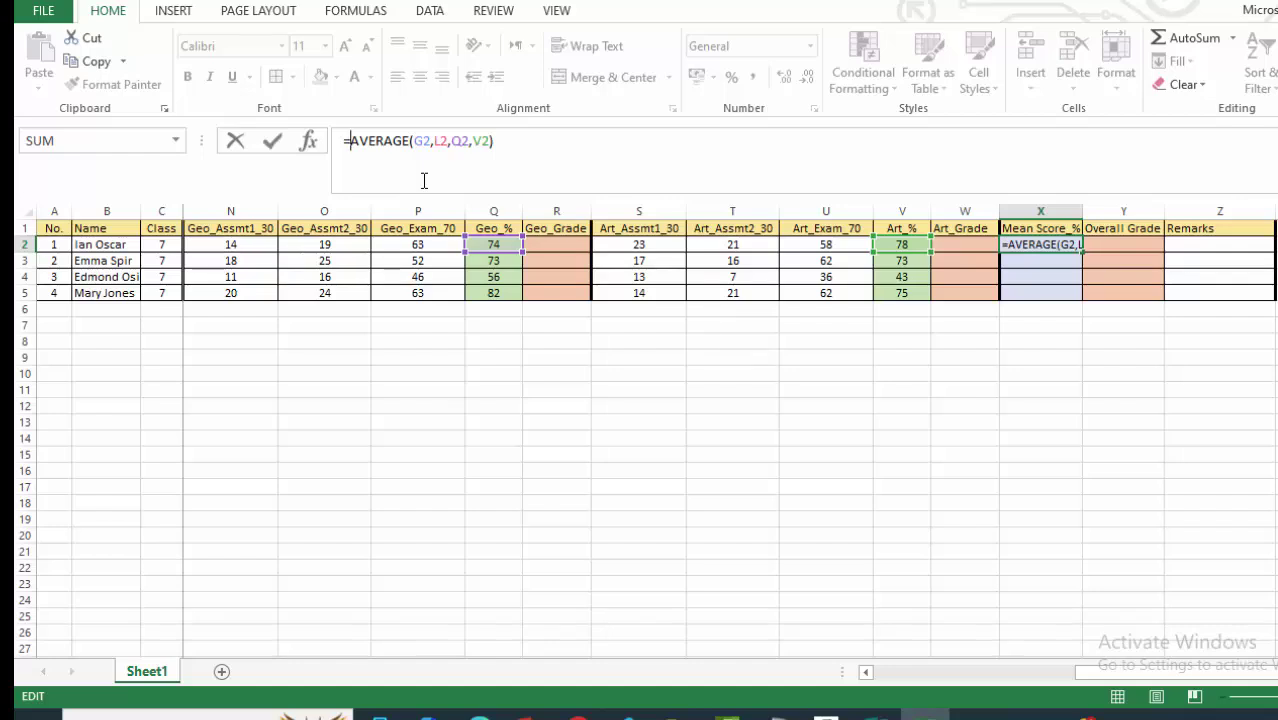
{"action": "type", "text": "rOUND"}
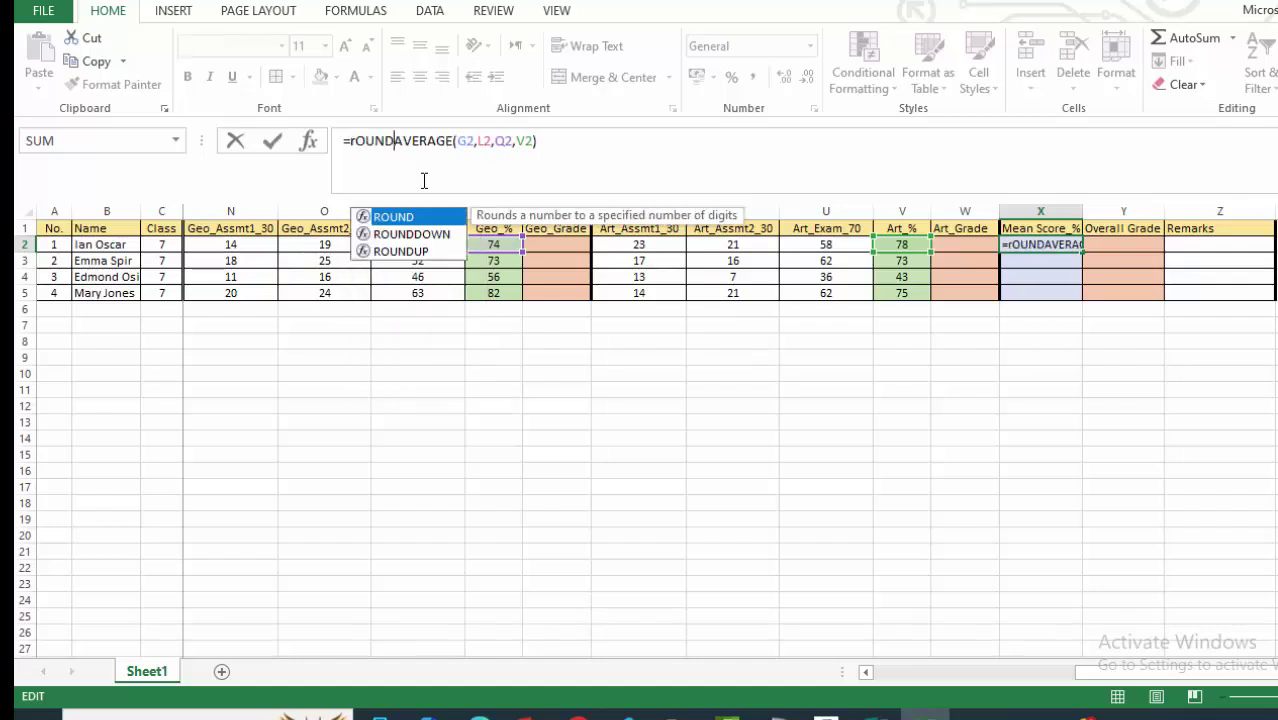
{"action": "type", "text": "("}
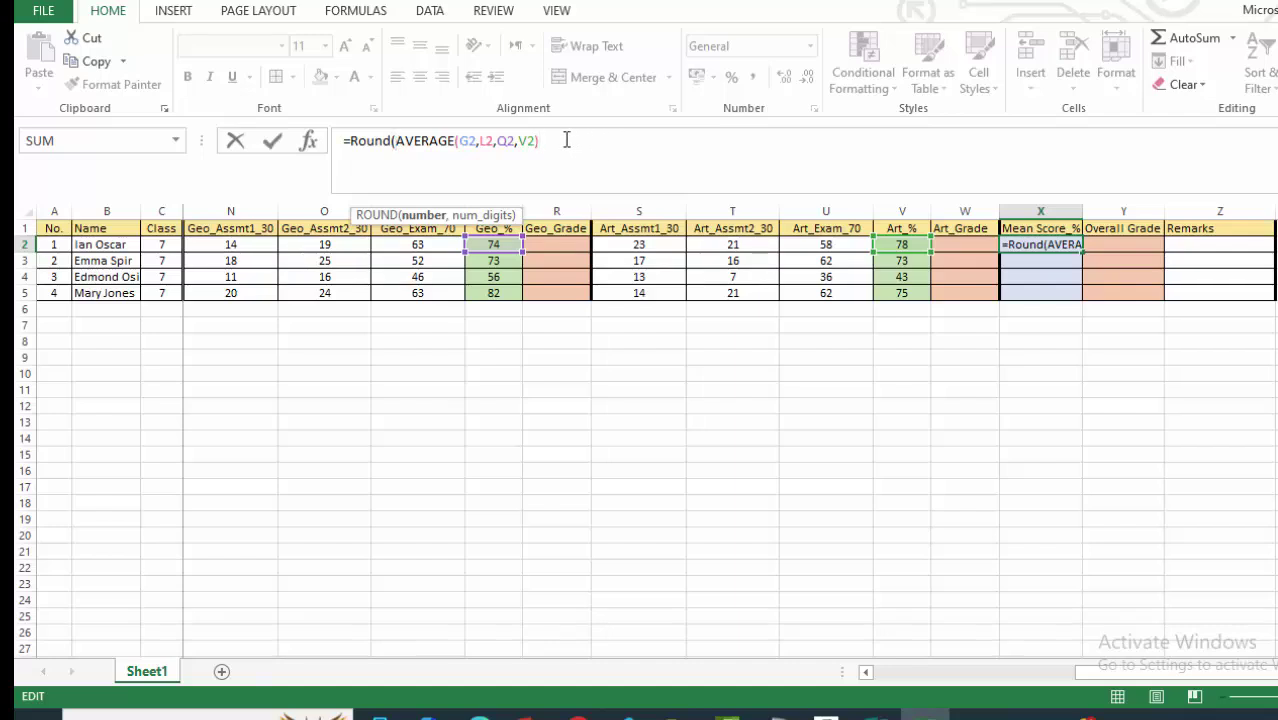
{"action": "type", "text": ","}
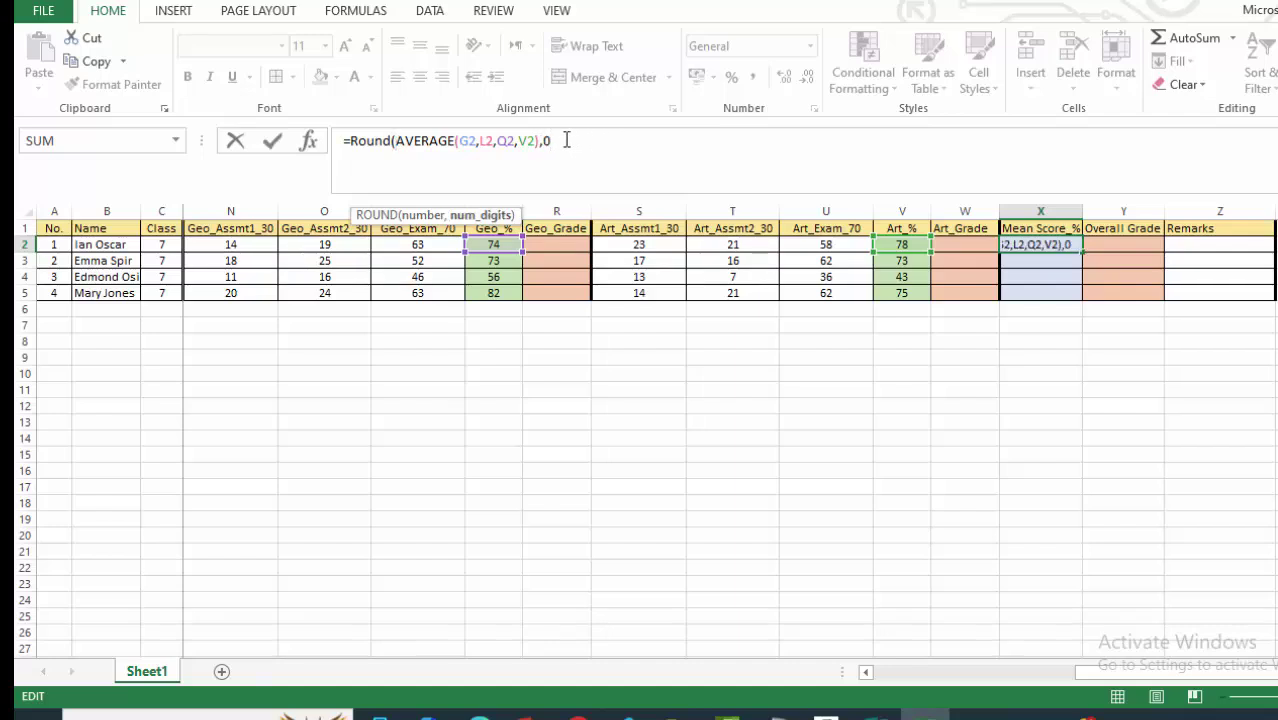
{"action": "type", "text": "0)"}
{"action": "key", "text": "Return"}
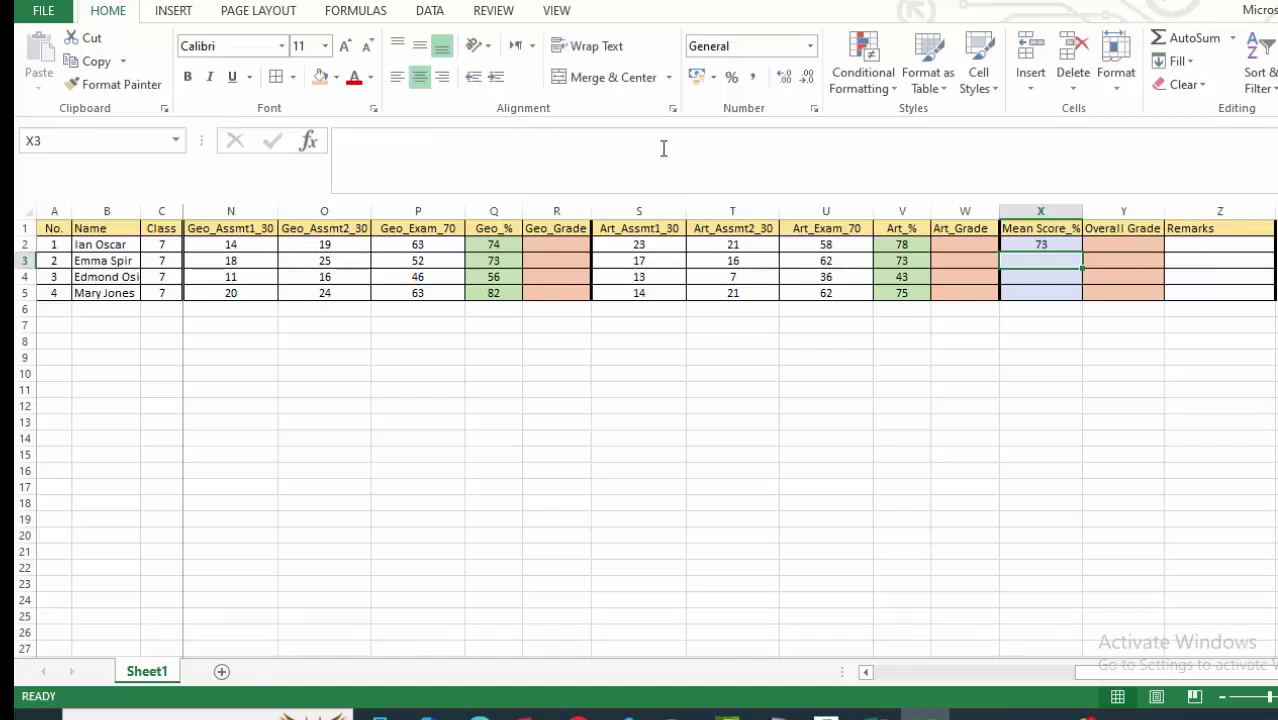
Fill the rounded mean formula down to X5, giving 65, 54 and 80.
{"action": "left_click", "coordinate": [1046, 246]}
{"action": "left_click_drag", "start_coordinate": [1082, 254], "coordinate": [1086, 298]}
{"action": "left_click", "coordinate": [889, 389]}
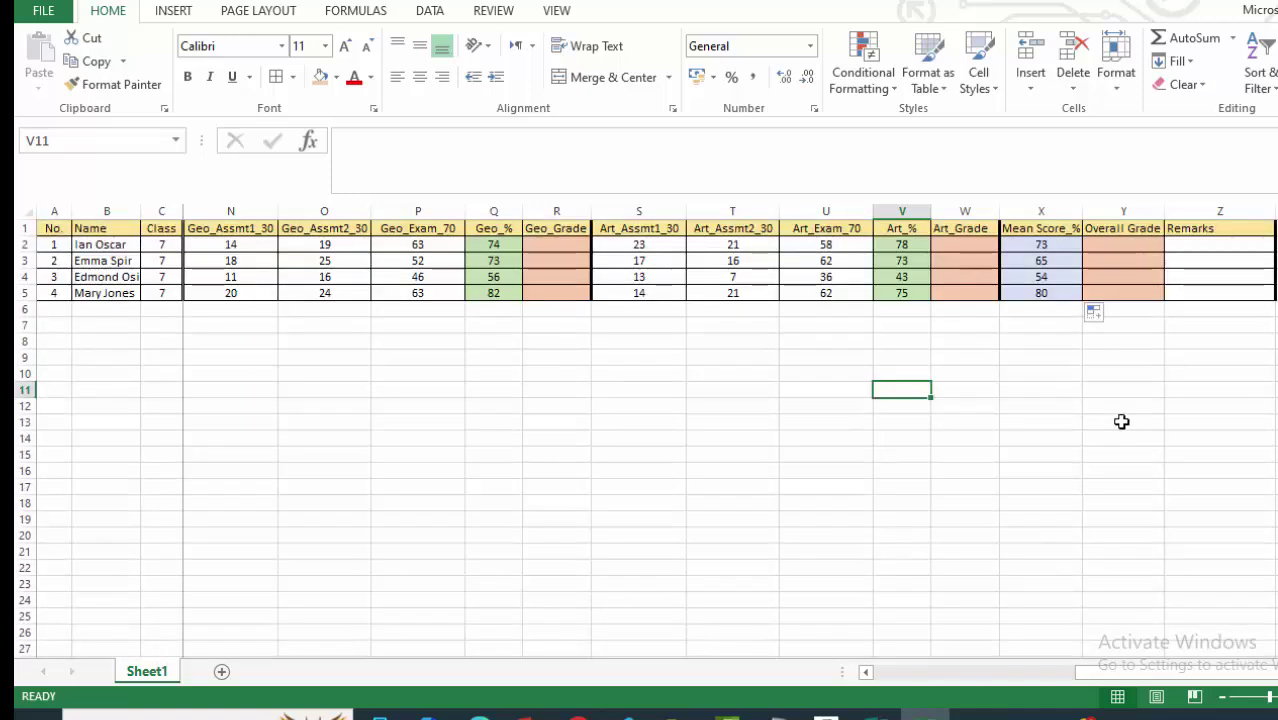
{"action": "left_click", "coordinate": [1090, 373]}
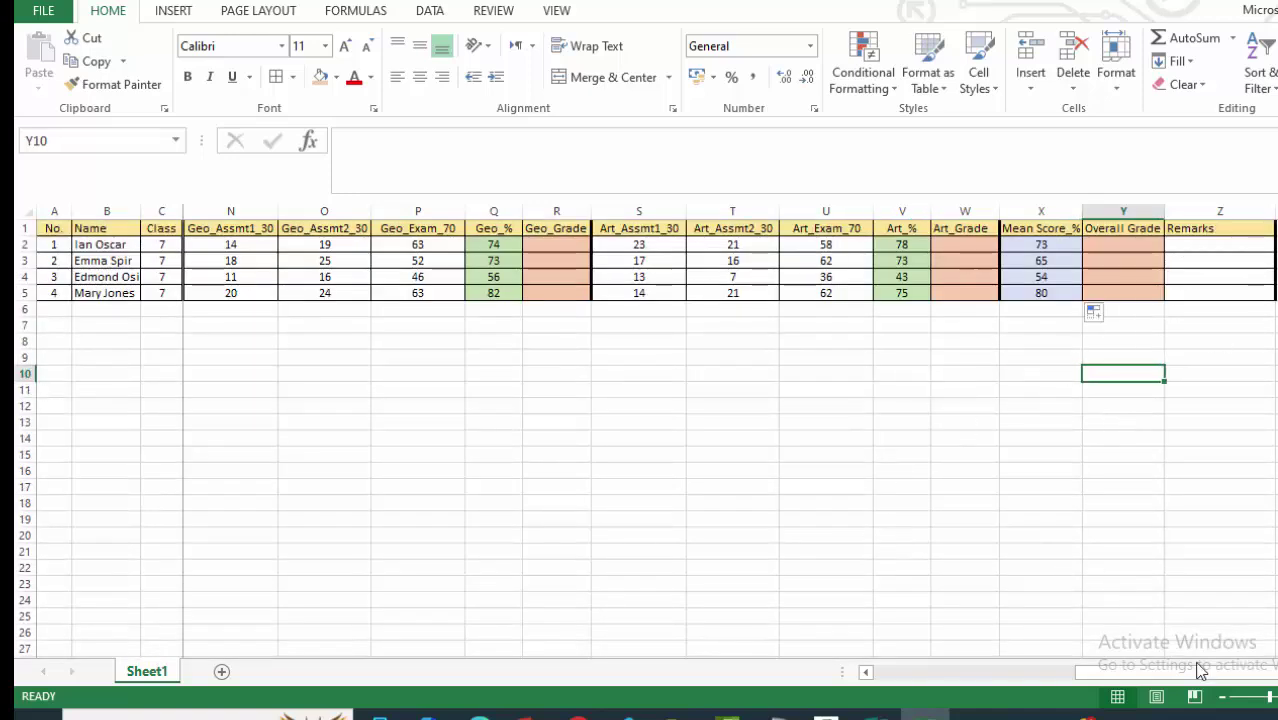
{"action": "left_click_drag", "start_coordinate": [1200, 672], "coordinate": [1000, 672]}
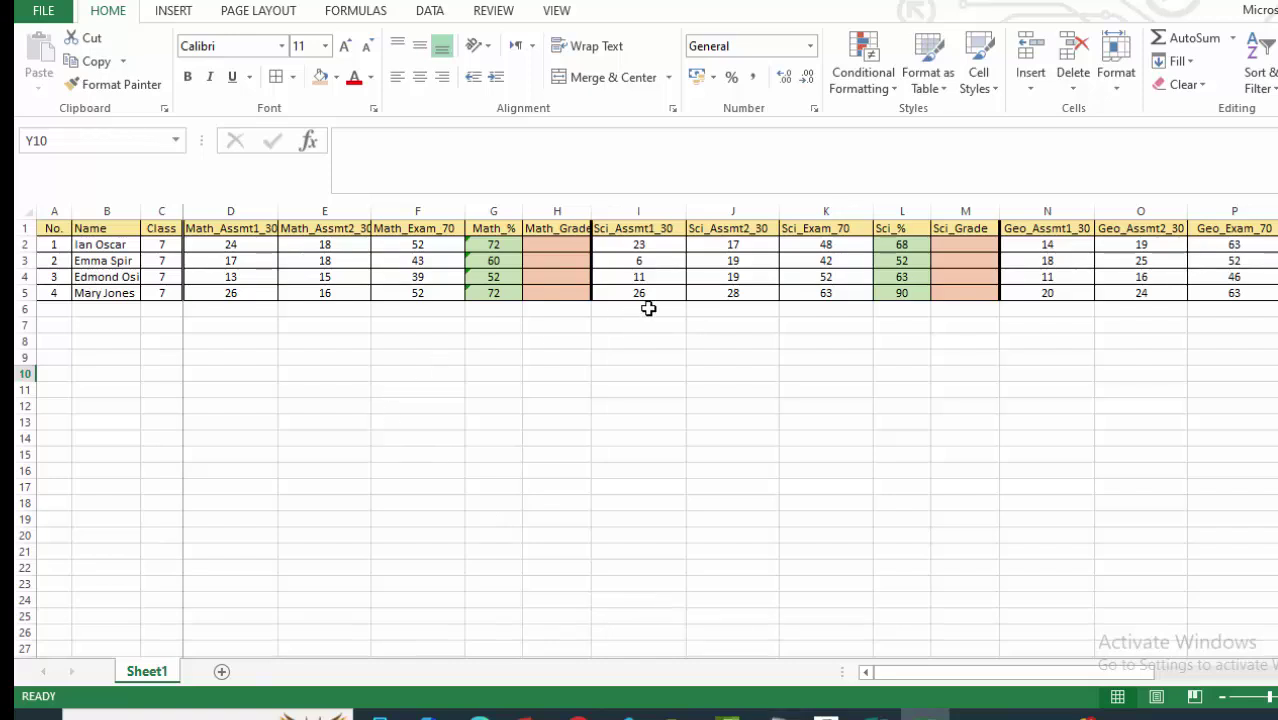
Enter the label 'Grading key:' in A7 below the marks table.
{"action": "left_click", "coordinate": [401, 374]}
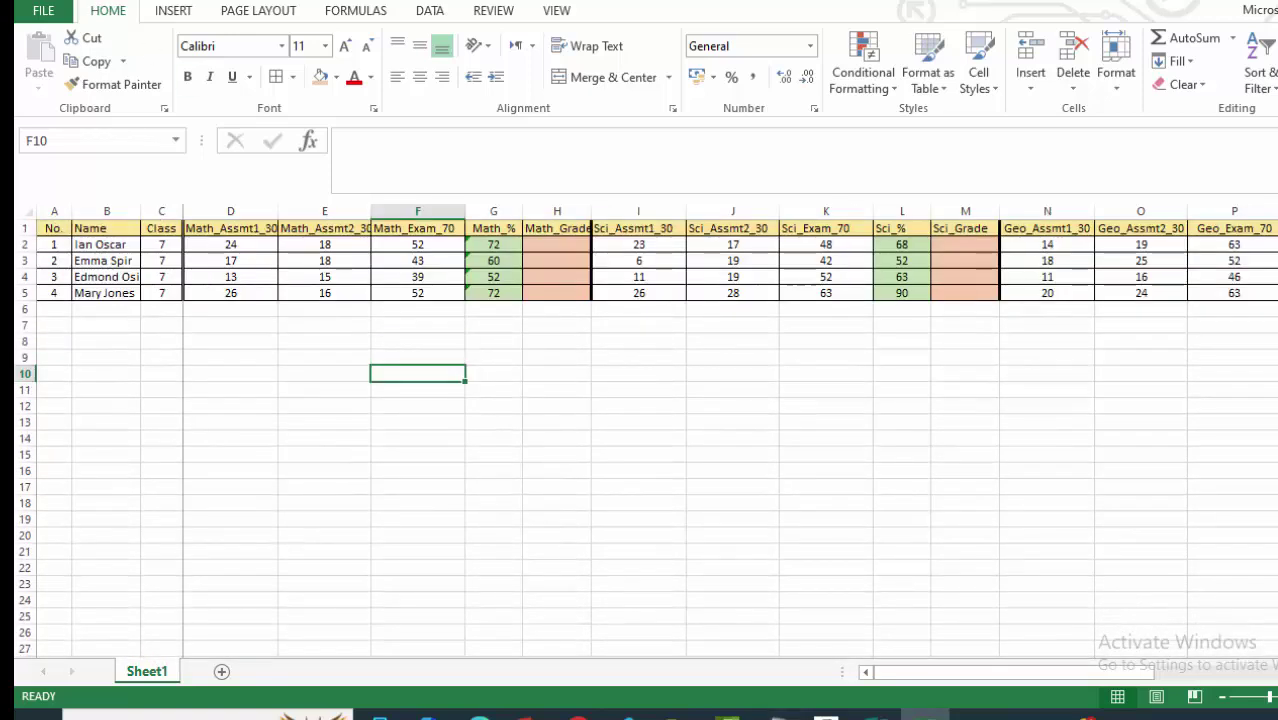
{"action": "left_click", "coordinate": [244, 322]}
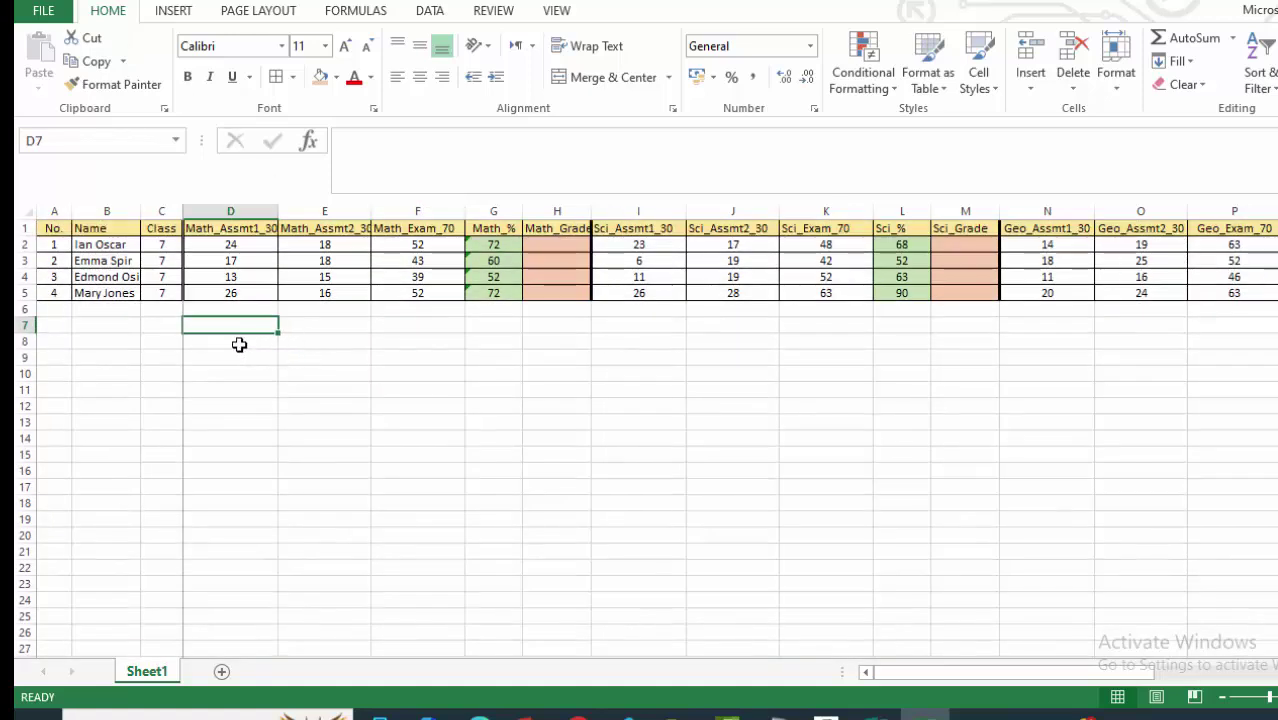
{"action": "left_click", "coordinate": [85, 325]}
{"action": "left_click", "coordinate": [66, 325]}
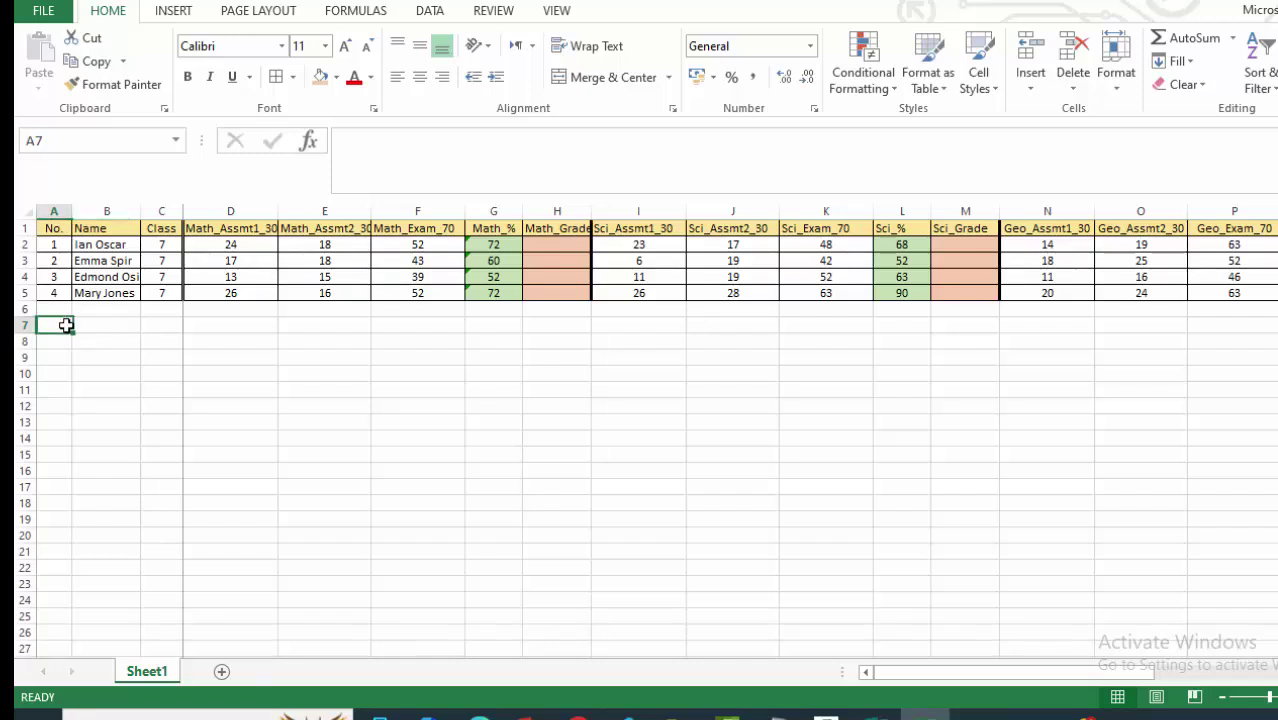
{"action": "type", "text": "G"}
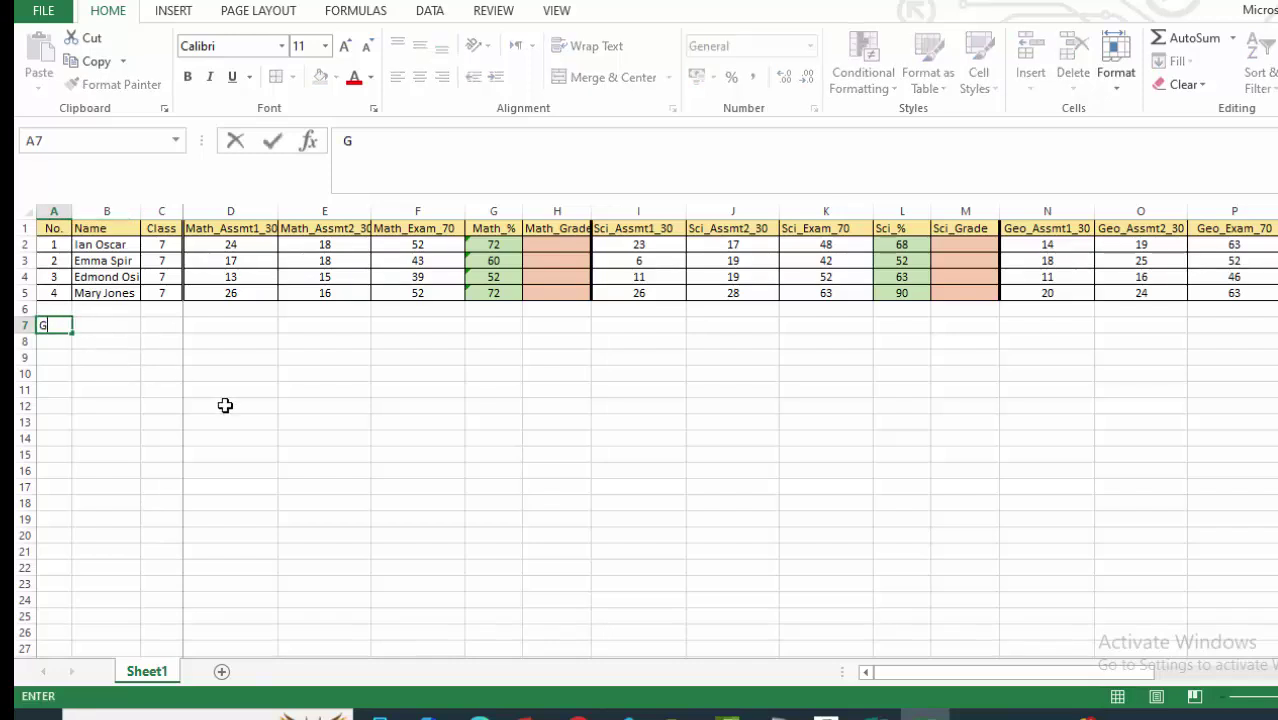
{"action": "type", "text": "rading key"}
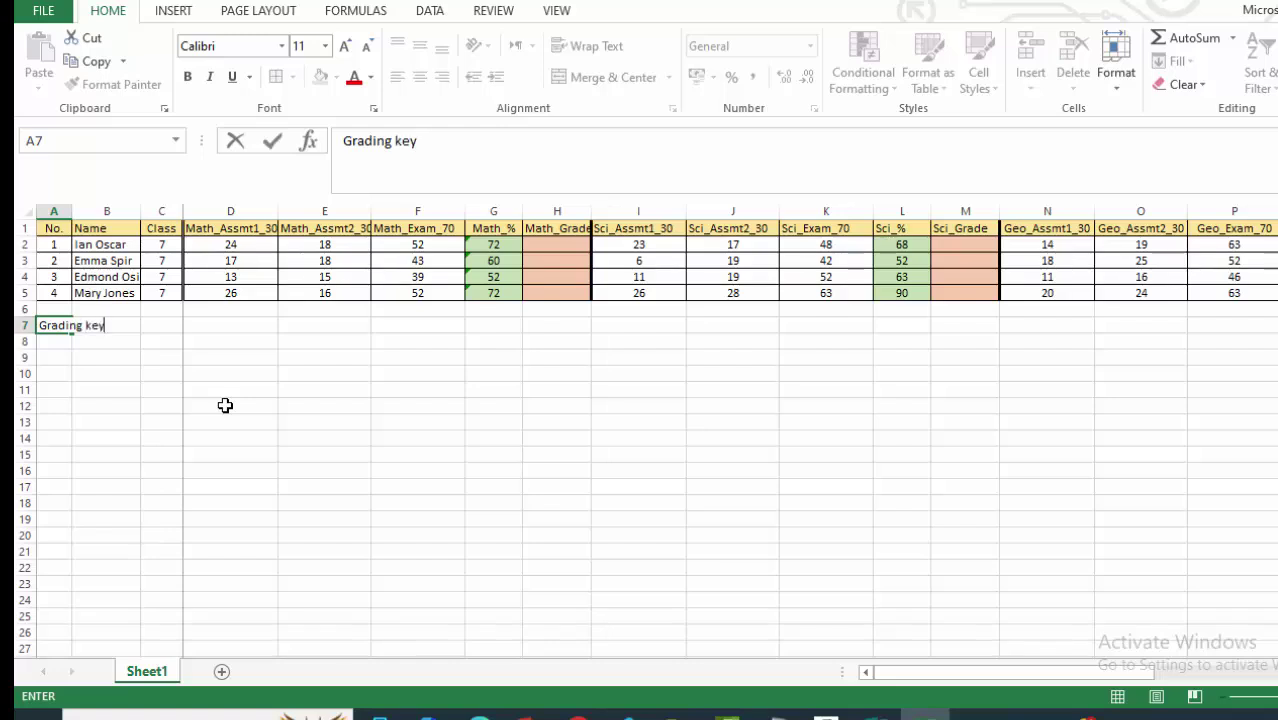
{"action": "type", "text": ":"}
{"action": "left_click", "coordinate": [120, 434]}
{"action": "left_click", "coordinate": [63, 315]}
Make the Grading key: label bold and start the heading entry in C8.
{"action": "left_click", "coordinate": [58, 324]}
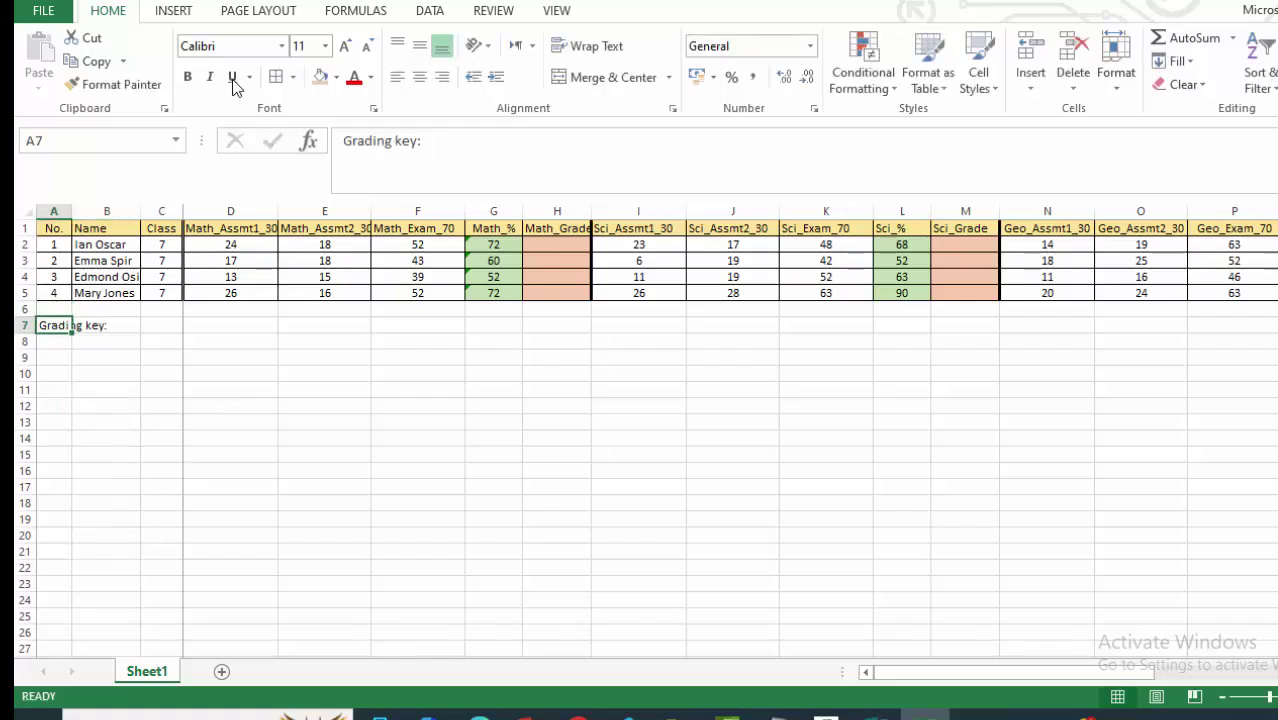
{"action": "left_click", "coordinate": [187, 77]}
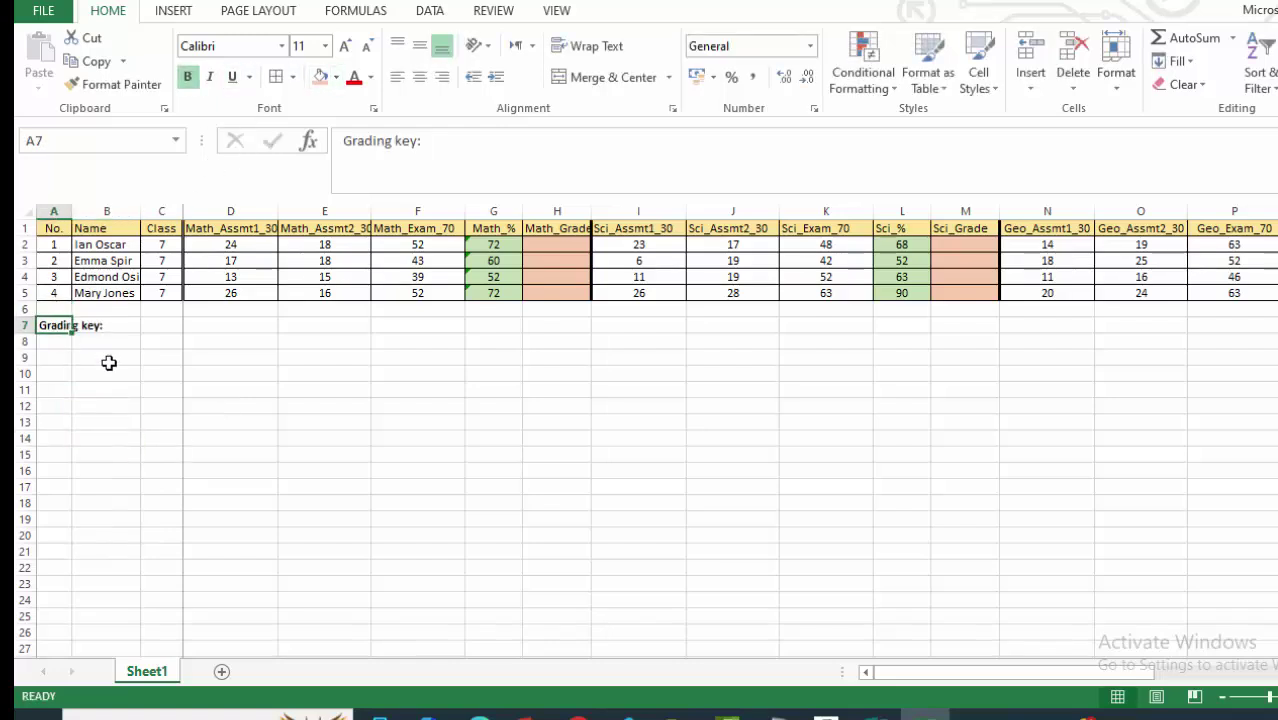
{"action": "left_click", "coordinate": [120, 405]}
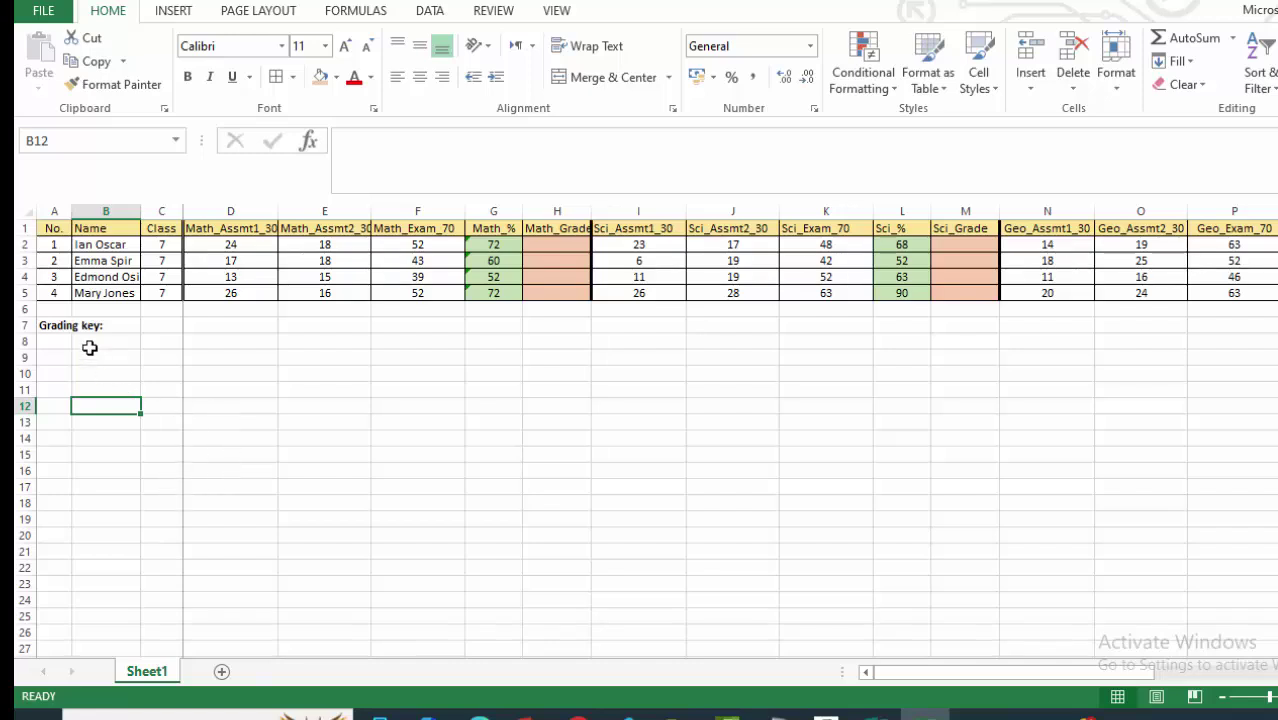
{"action": "left_click", "coordinate": [151, 340]}
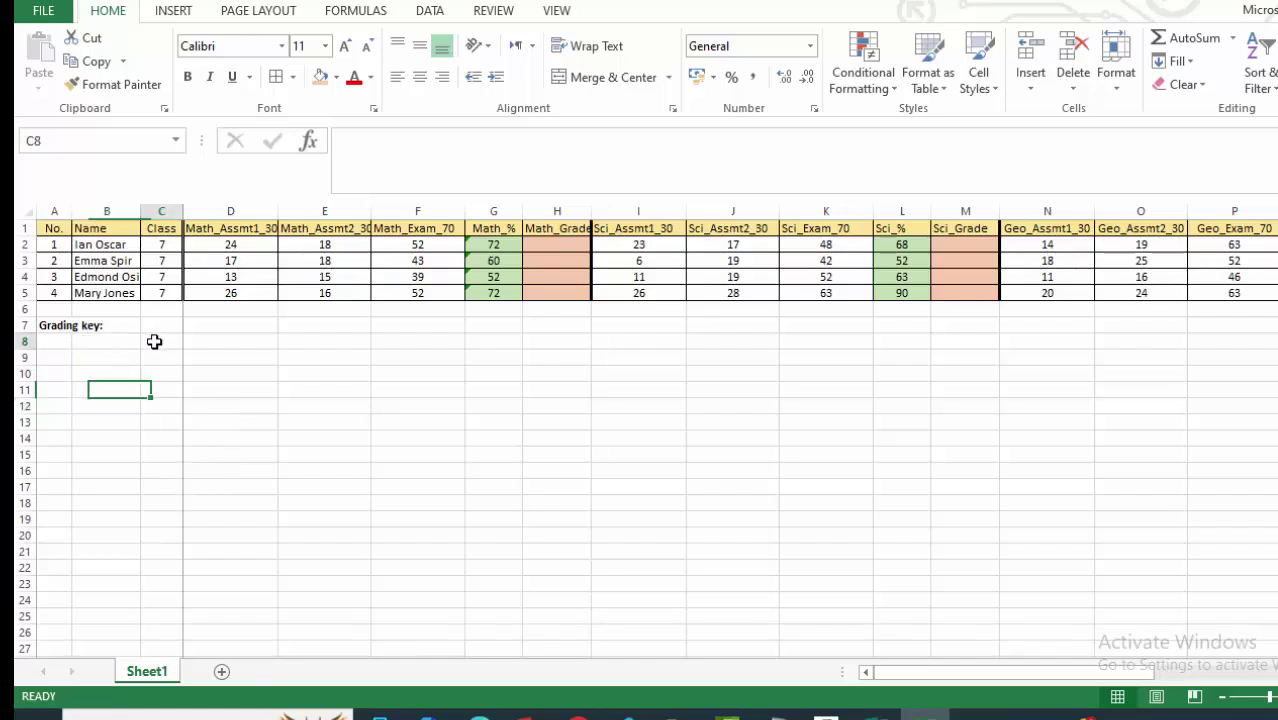
{"action": "type", "text": "%"}
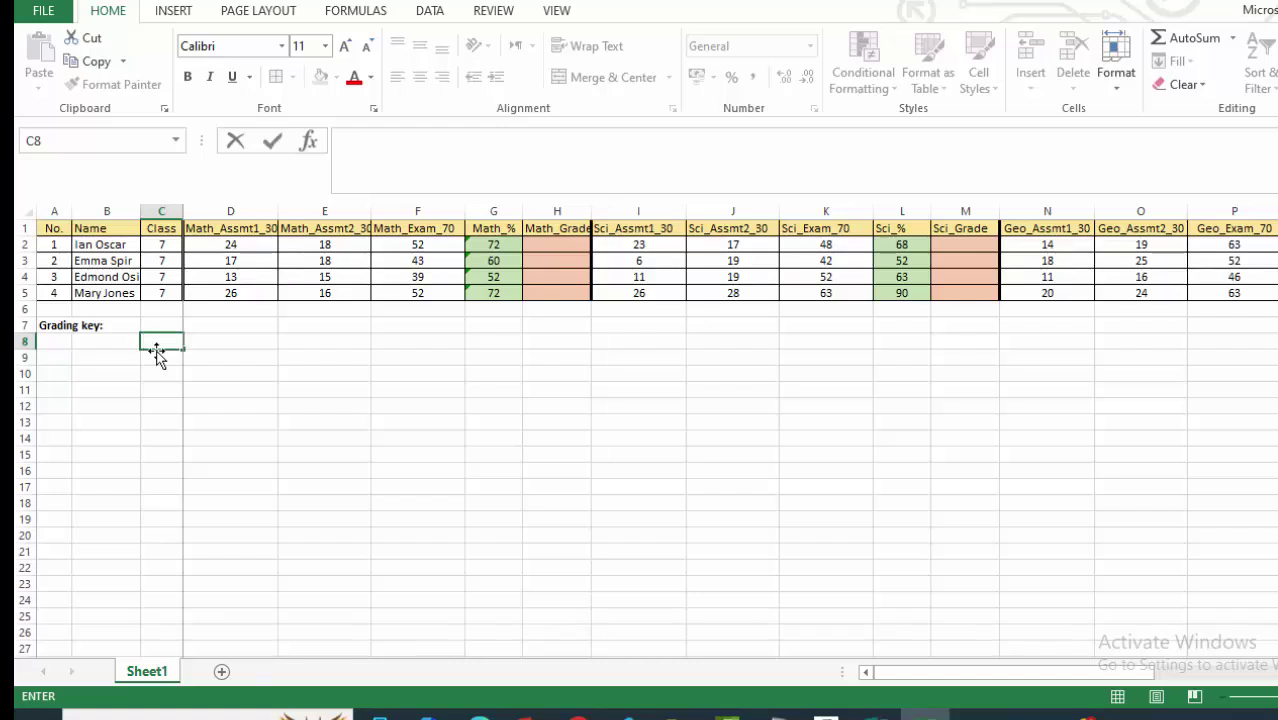
Enter the headings Grade in C8 and % Range in B8.
{"action": "type", "text": "Grade"}
{"action": "left_click", "coordinate": [58, 486]}
{"action": "left_click", "coordinate": [110, 342]}
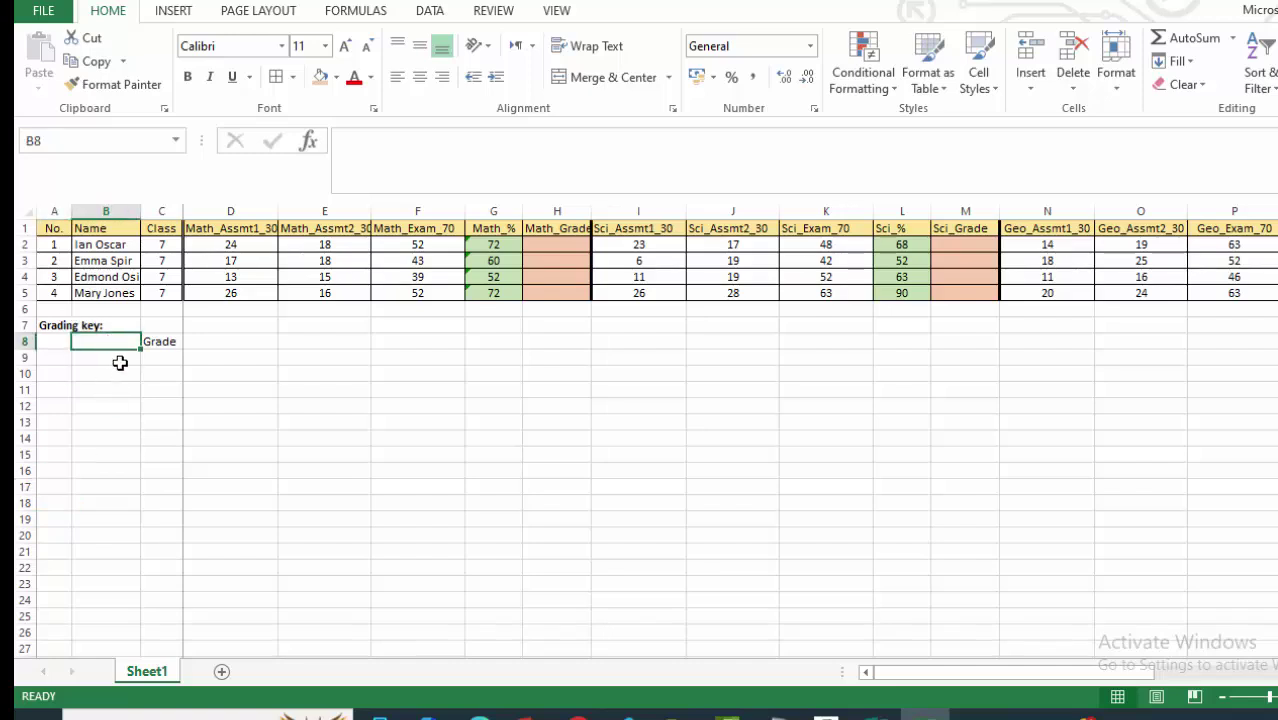
{"action": "type", "text": "% Ra"}
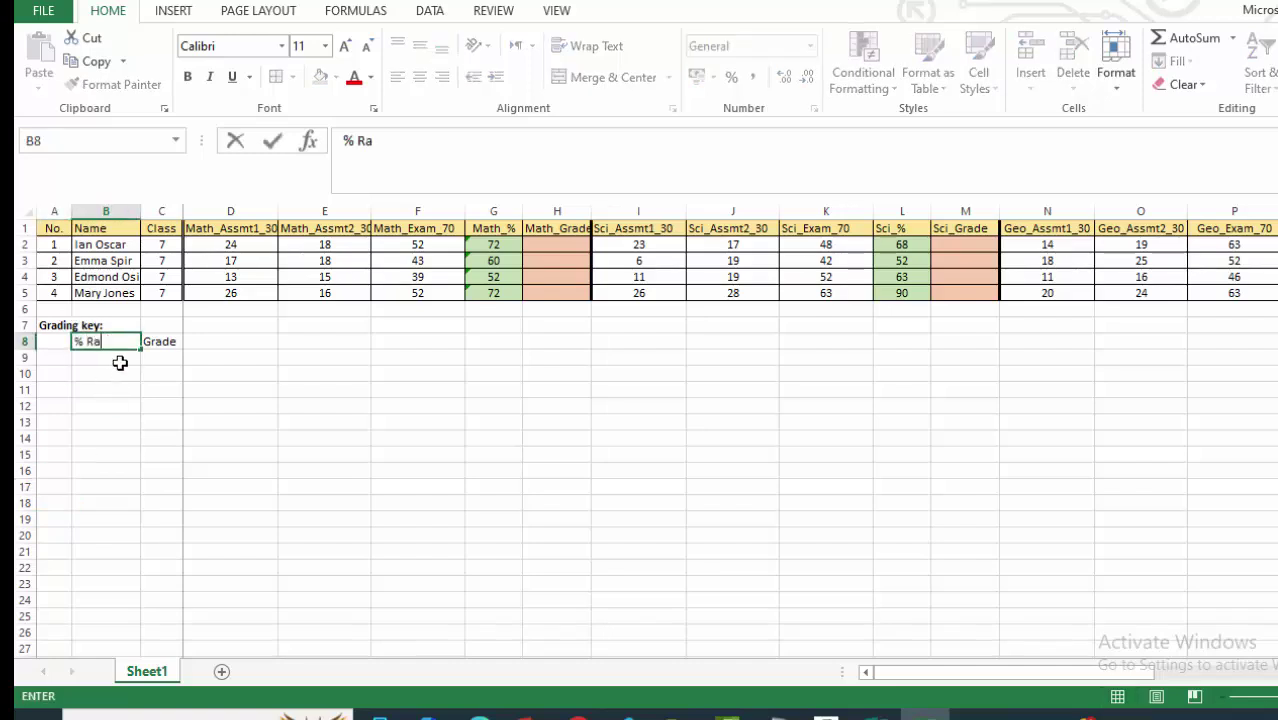
{"action": "type", "text": "nge"}
{"action": "left_click", "coordinate": [117, 421]}
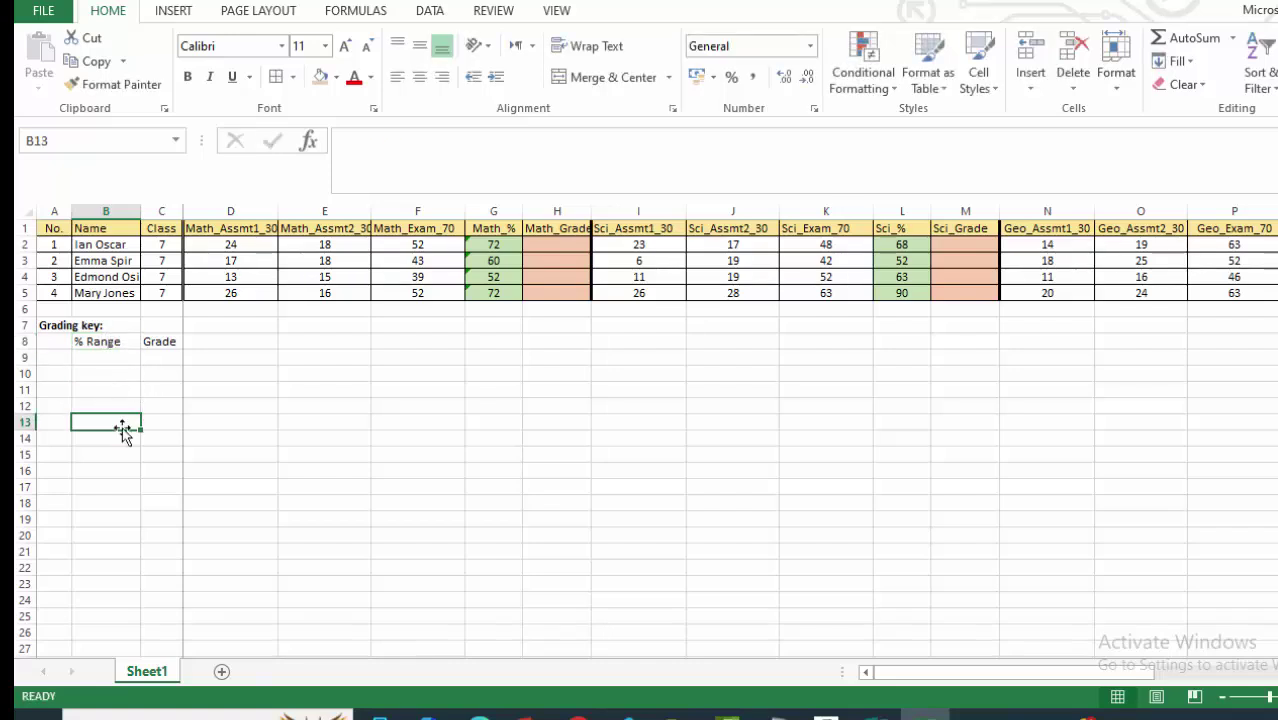
{"action": "left_click", "coordinate": [106, 390]}
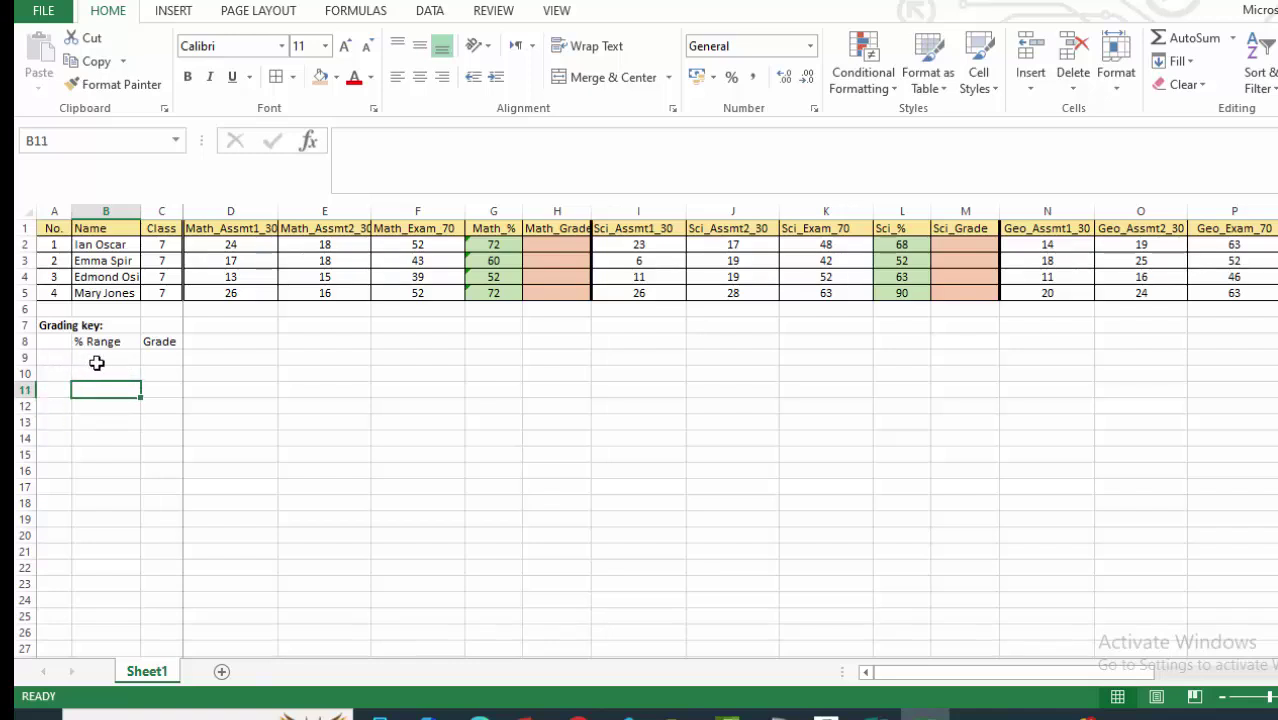
Enter the first band, 80 - 100 in B9, with grade A in C9.
{"action": "left_click", "coordinate": [96, 358]}
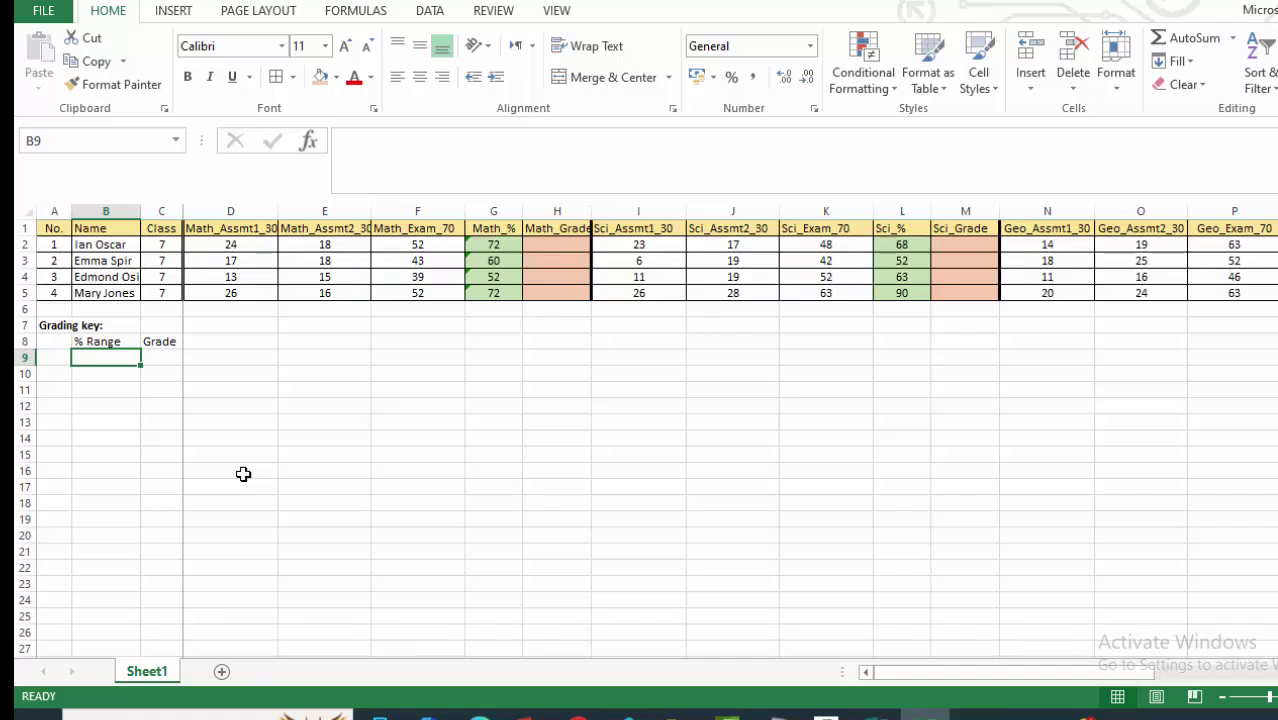
{"action": "type", "text": "80"}
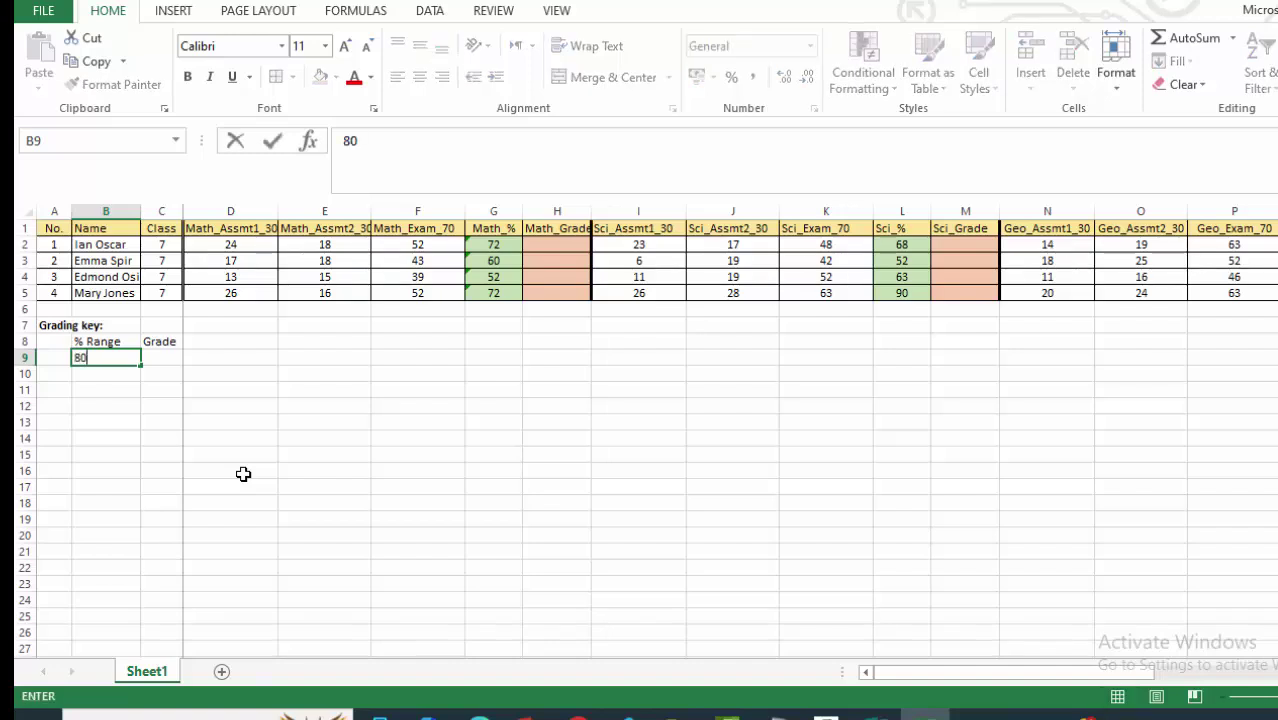
{"action": "type", "text": " - 100"}
{"action": "left_click", "coordinate": [173, 359]}
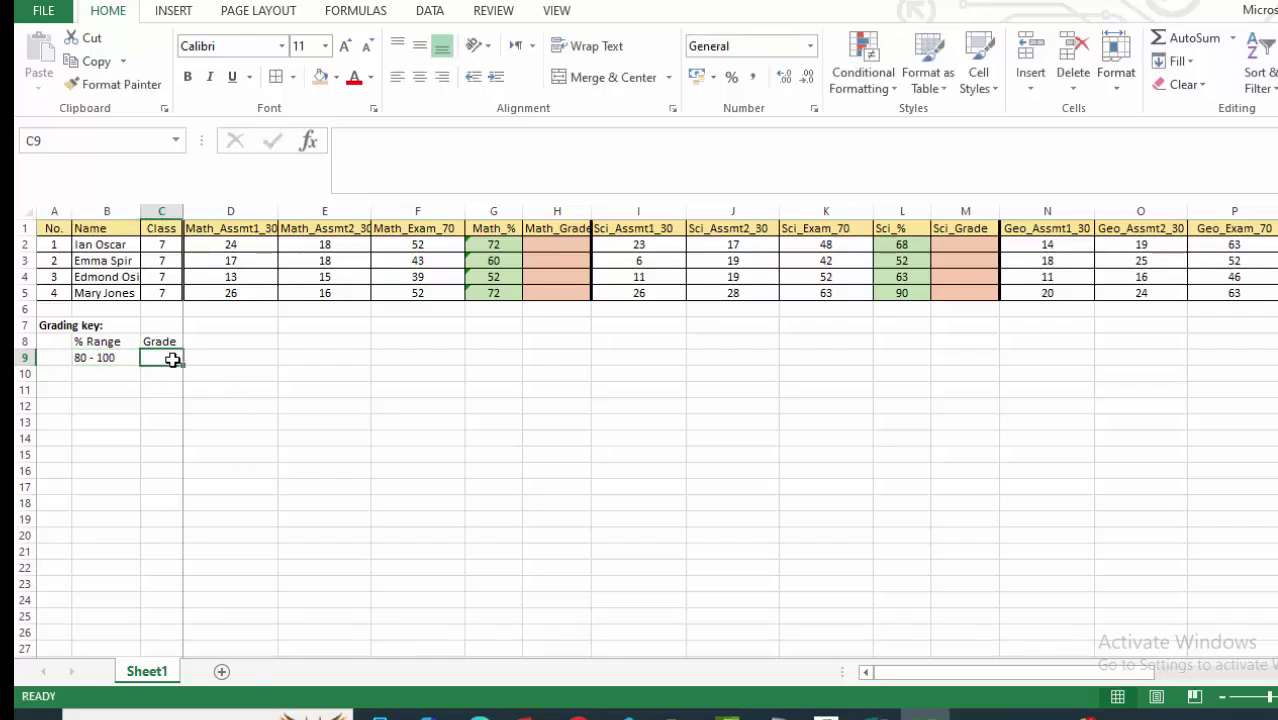
{"action": "type", "text": "A"}
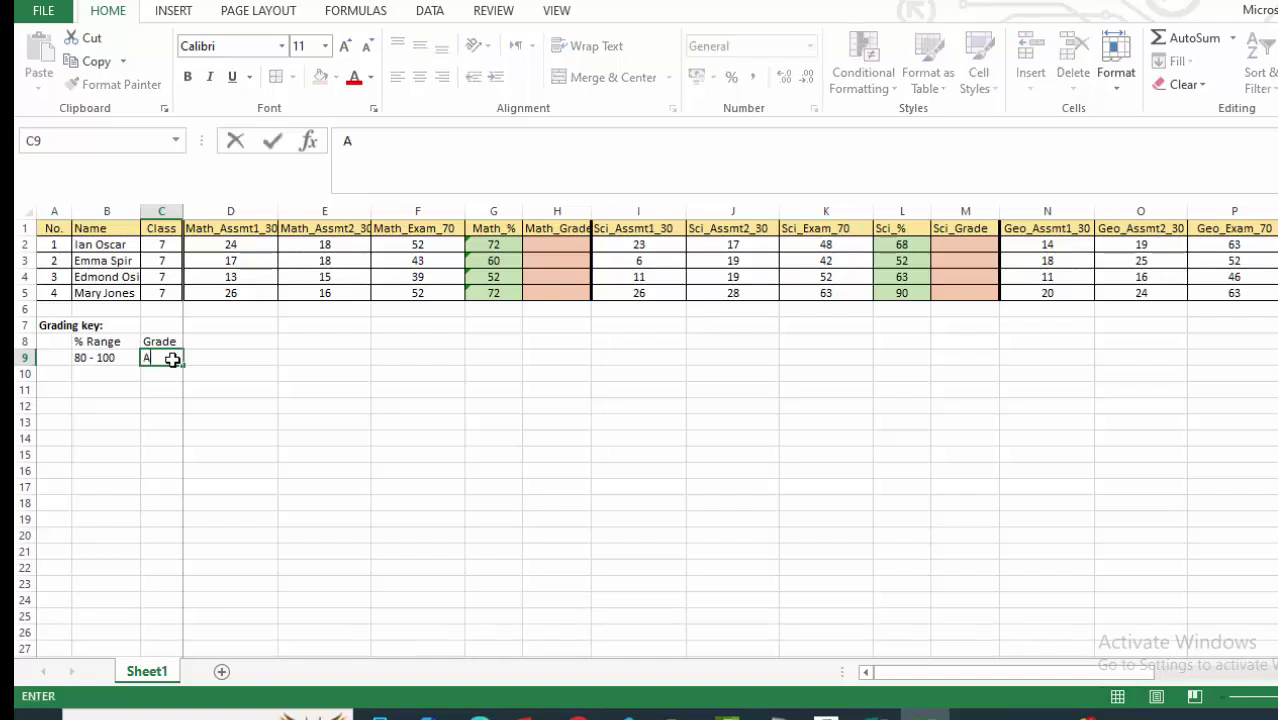
{"action": "left_click", "coordinate": [150, 403]}
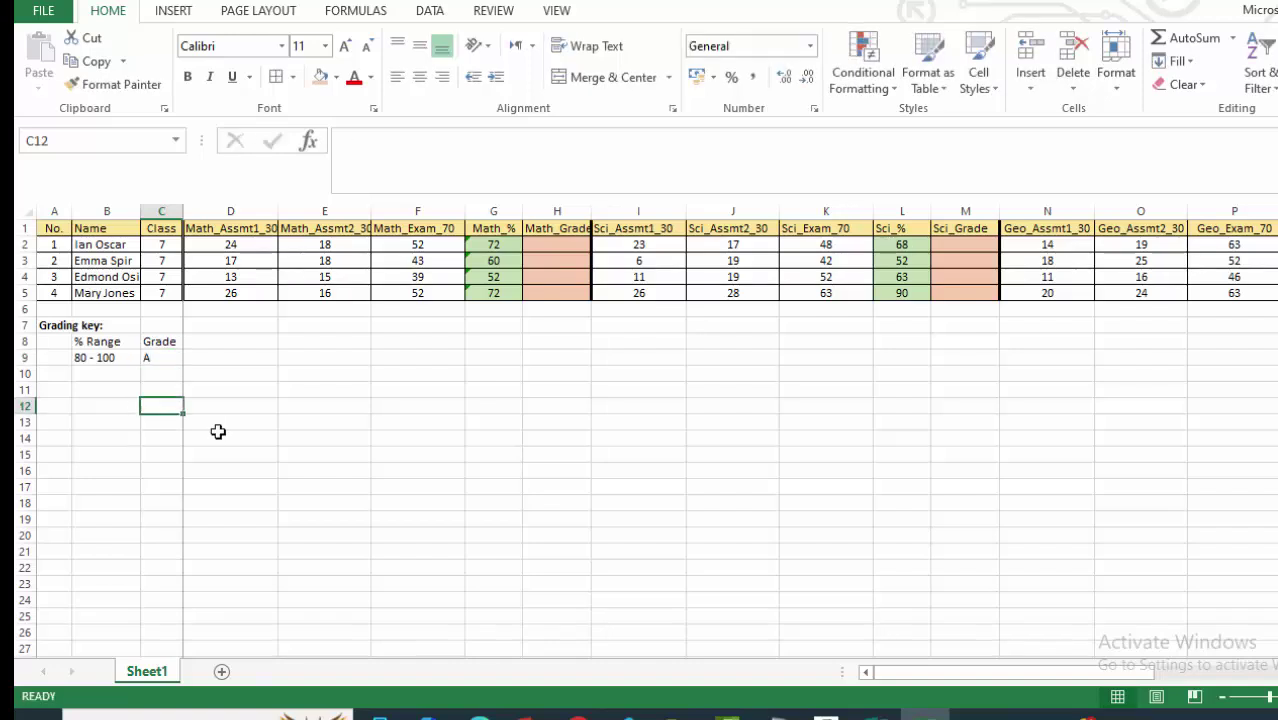
{"action": "left_click", "coordinate": [148, 357]}
Centre-align the Grade column cells C8:C16.
{"action": "left_click", "coordinate": [155, 342]}
{"action": "left_click_drag", "start_coordinate": [155, 342], "coordinate": [152, 470]}
{"action": "left_click", "coordinate": [419, 77]}
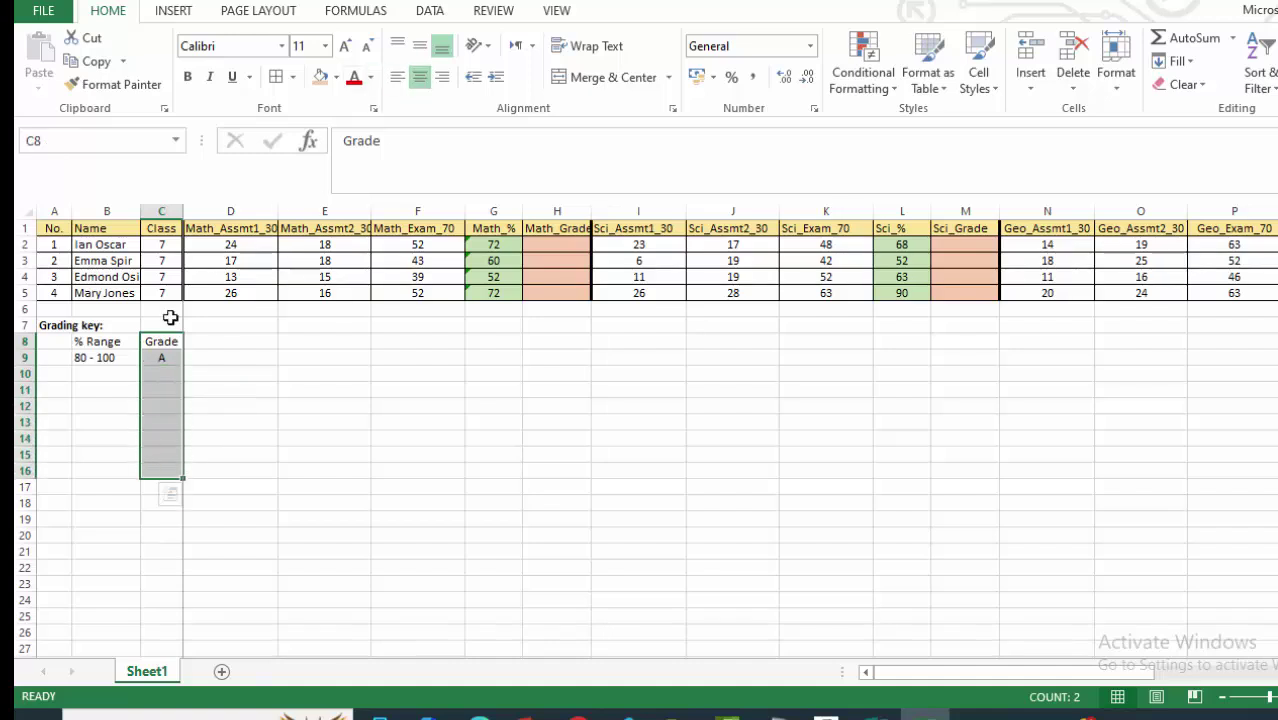
{"action": "left_click", "coordinate": [105, 421]}
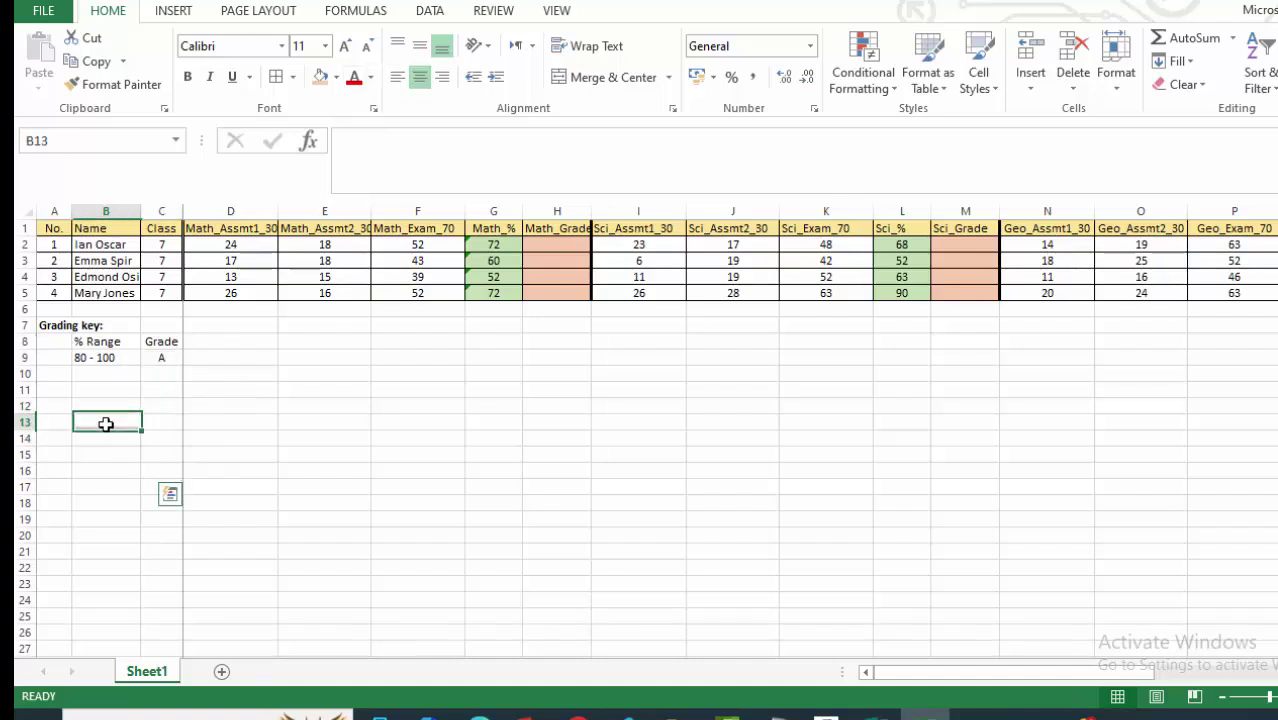
Colour the % Range and Grade headings red.
{"action": "left_click", "coordinate": [103, 342]}
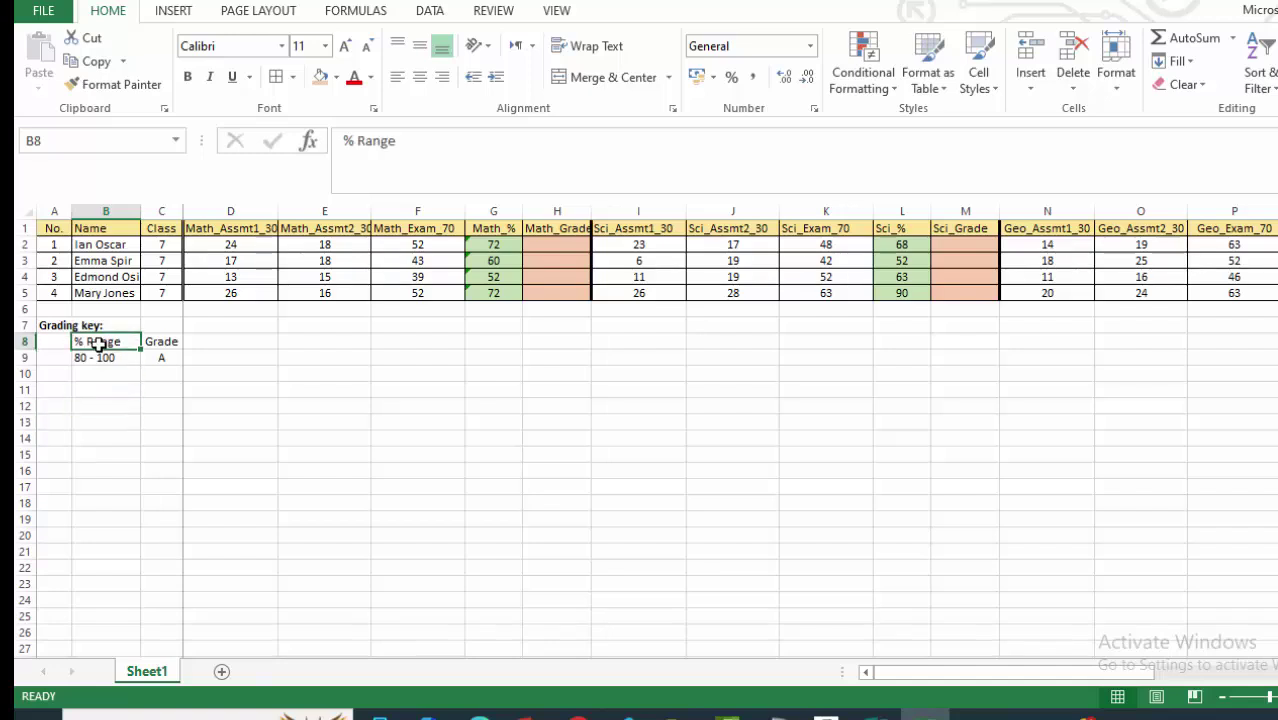
{"action": "left_click", "coordinate": [103, 422]}
{"action": "left_click", "coordinate": [130, 346]}
{"action": "left_click_drag", "start_coordinate": [130, 349], "coordinate": [165, 343]}
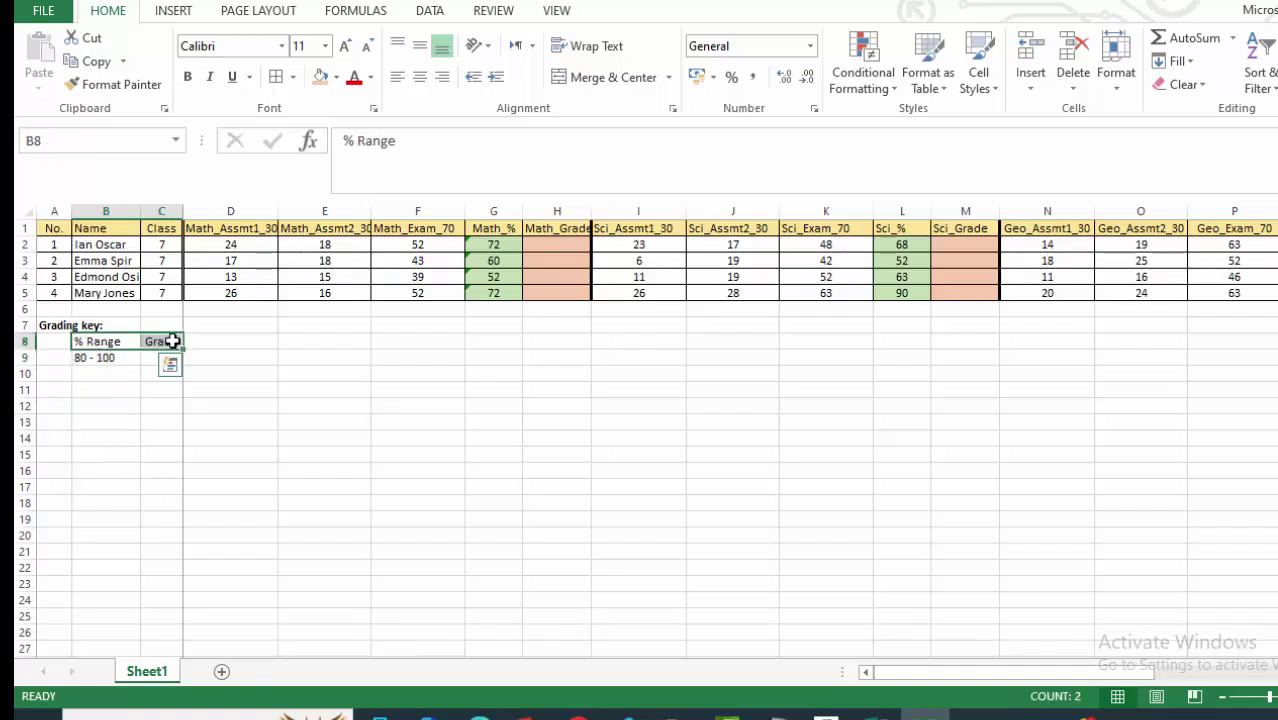
{"action": "left_click", "coordinate": [353, 84]}
{"action": "left_click", "coordinate": [79, 473]}
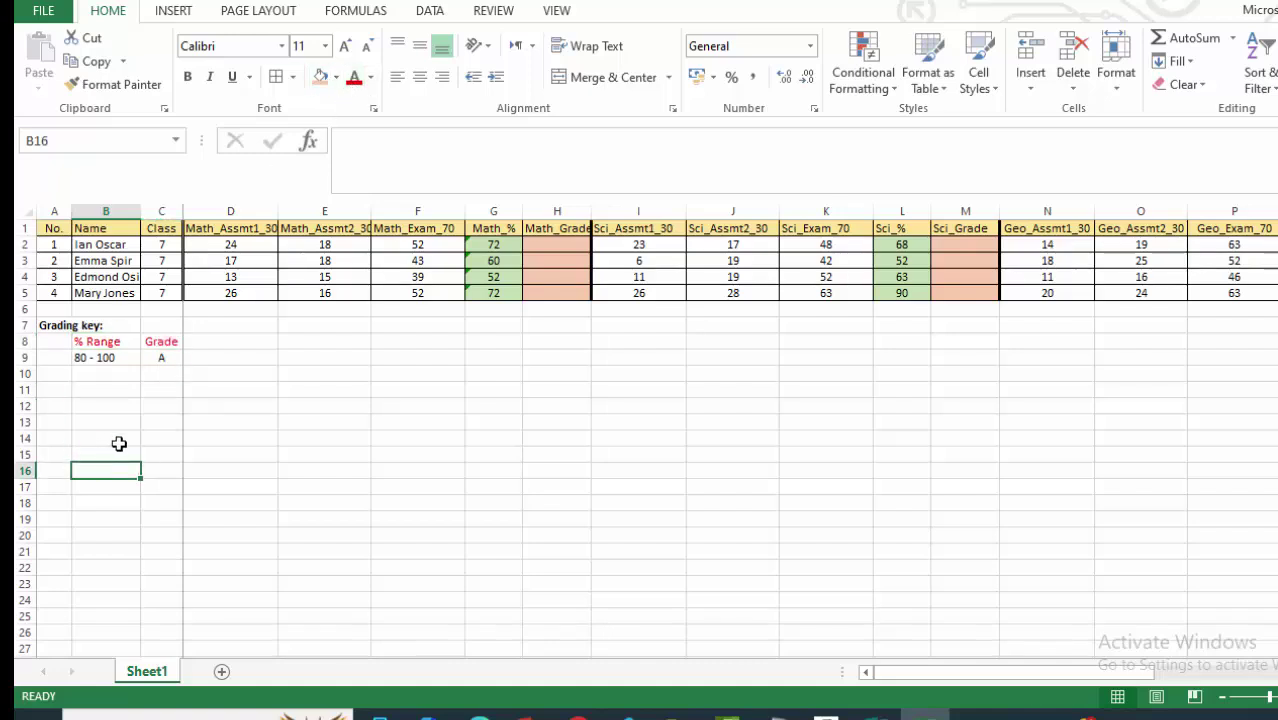
Add the bands 70 - 79 as grade B and 60 - 69 as grade C.
{"action": "left_click", "coordinate": [95, 376]}
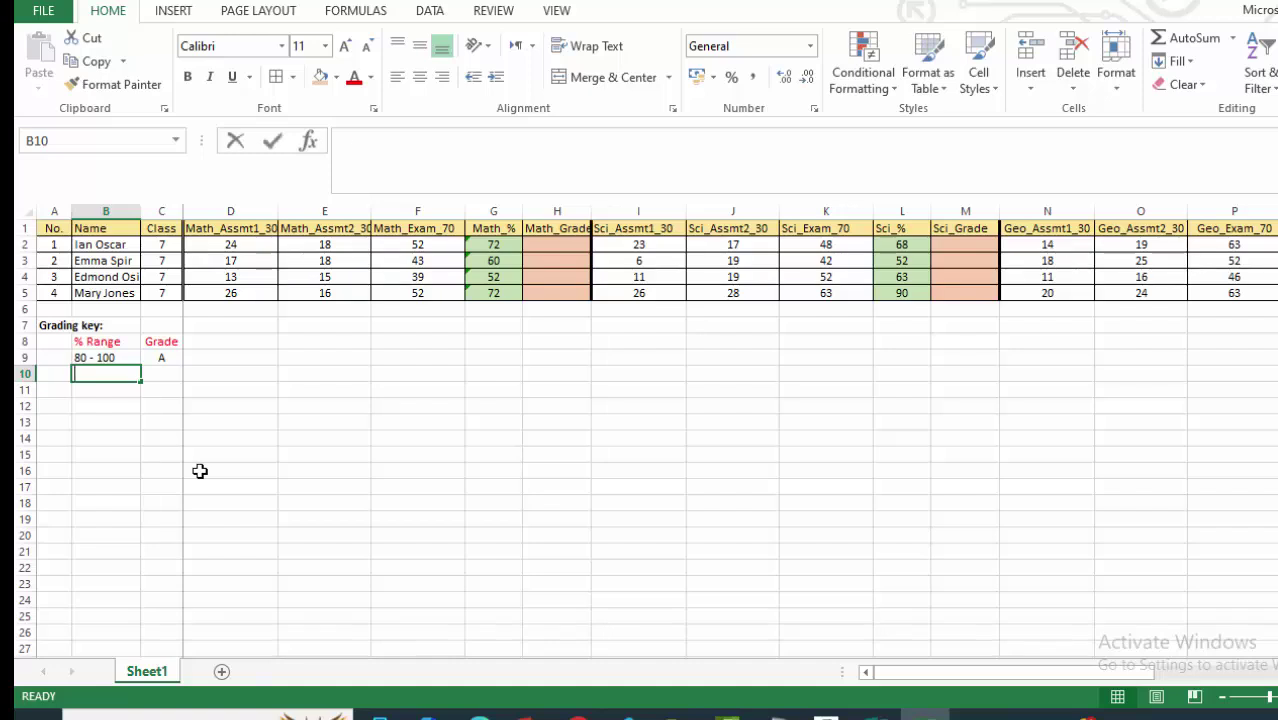
{"action": "type", "text": "70"}
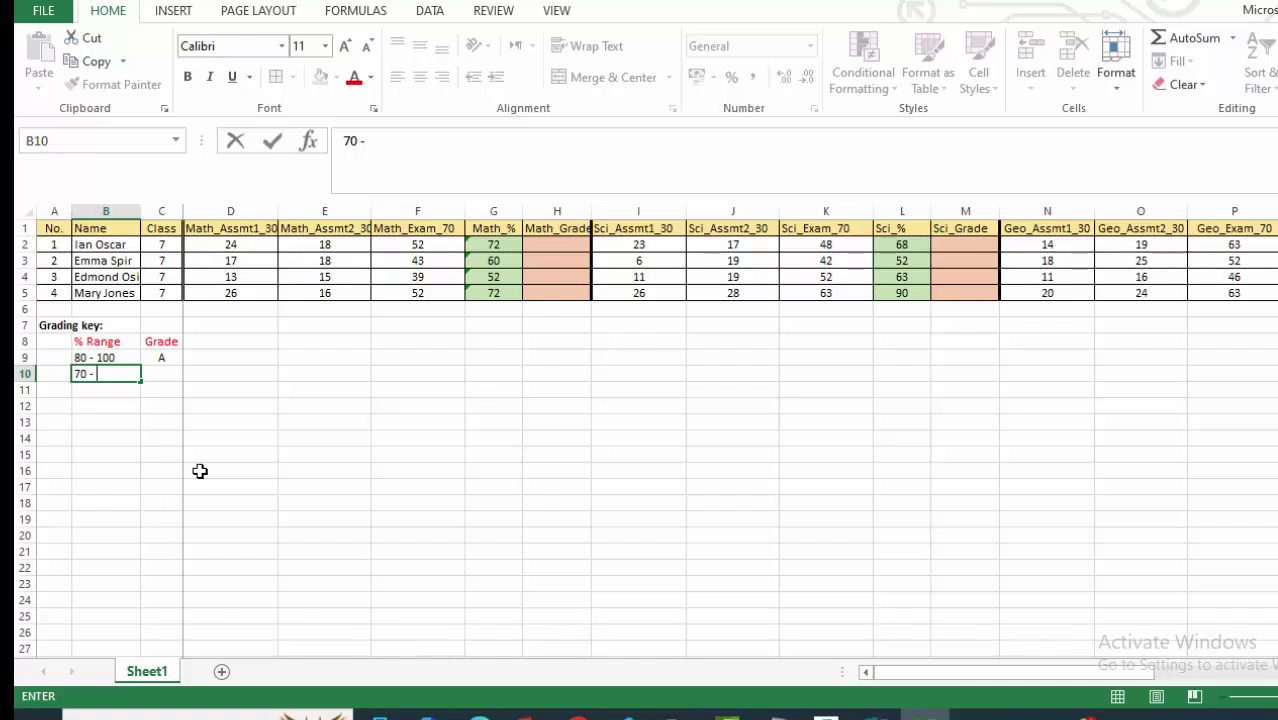
{"action": "type", "text": "- 79"}
{"action": "left_click", "coordinate": [162, 376]}
{"action": "type", "text": "B"}
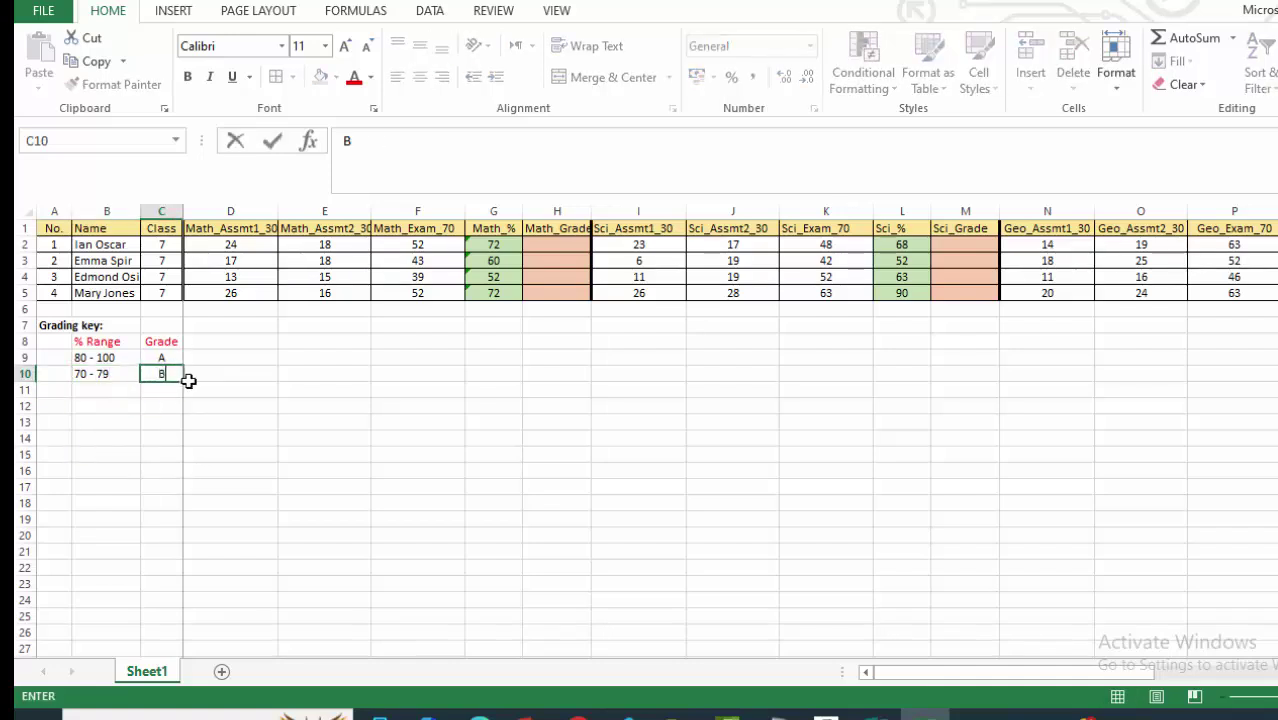
{"action": "left_click", "coordinate": [105, 433]}
{"action": "left_click", "coordinate": [91, 388]}
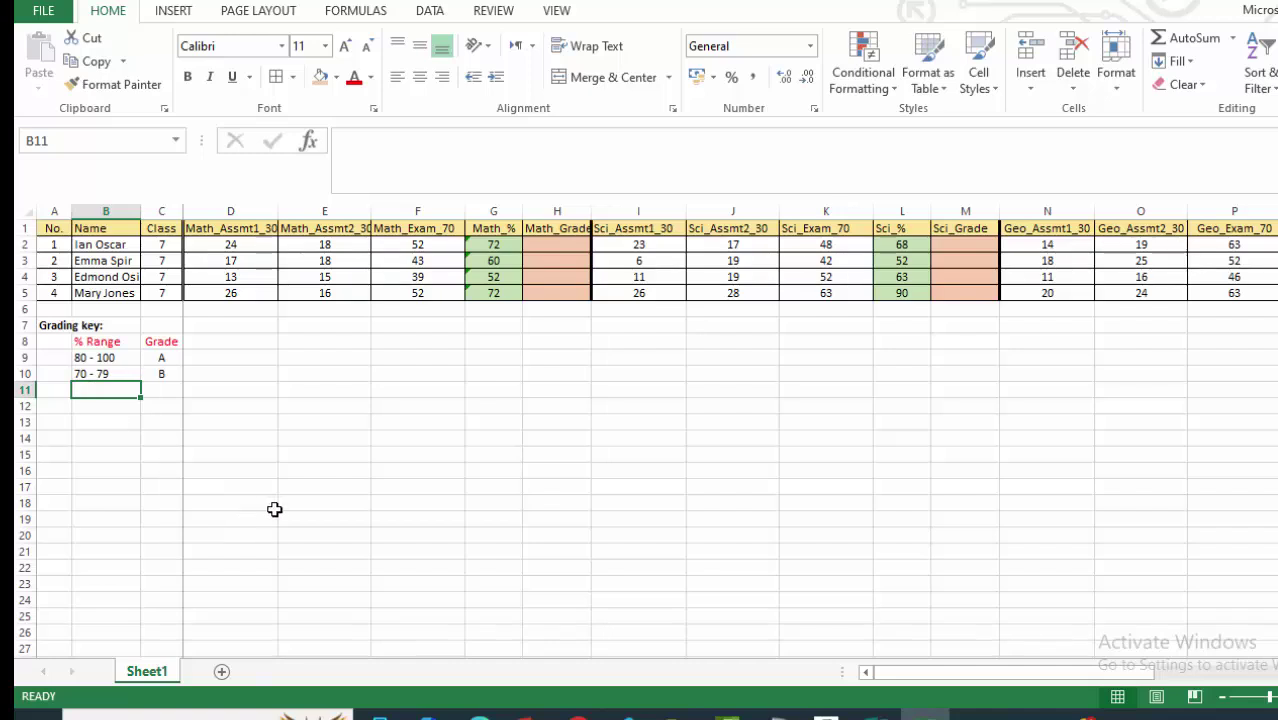
{"action": "type", "text": "60"}
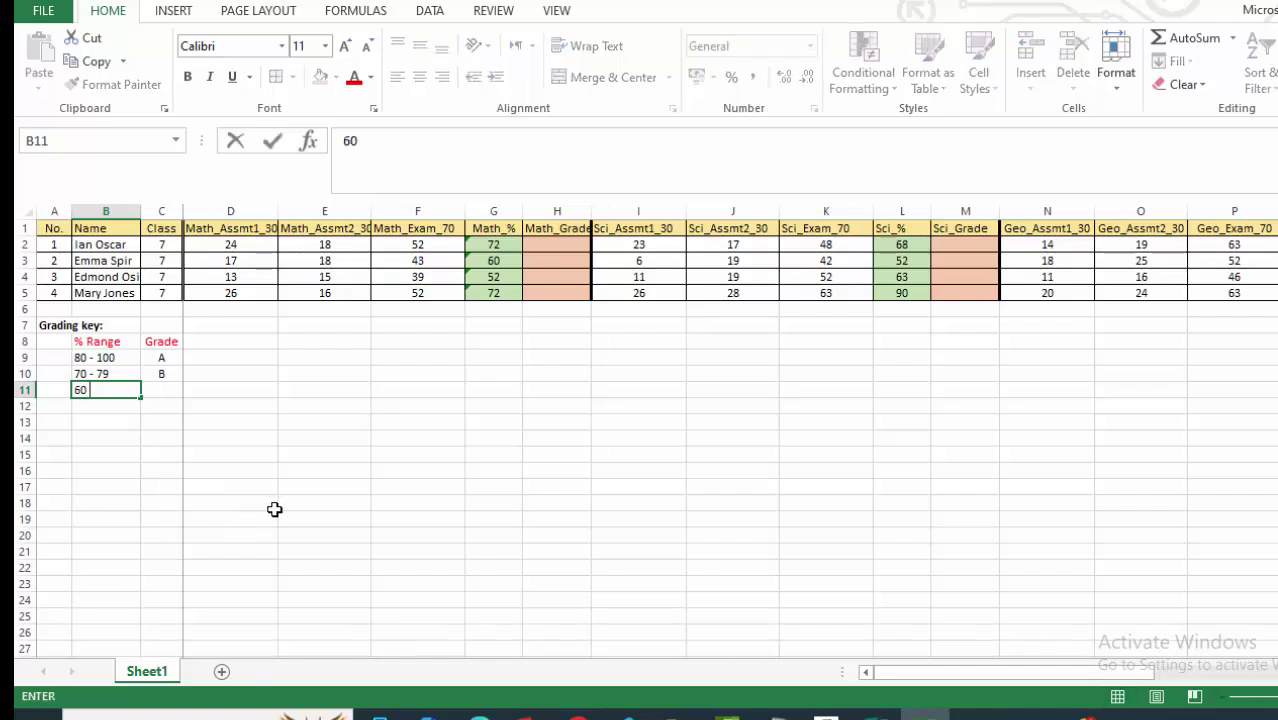
{"action": "type", "text": " - 69"}
{"action": "left_click", "coordinate": [163, 389]}
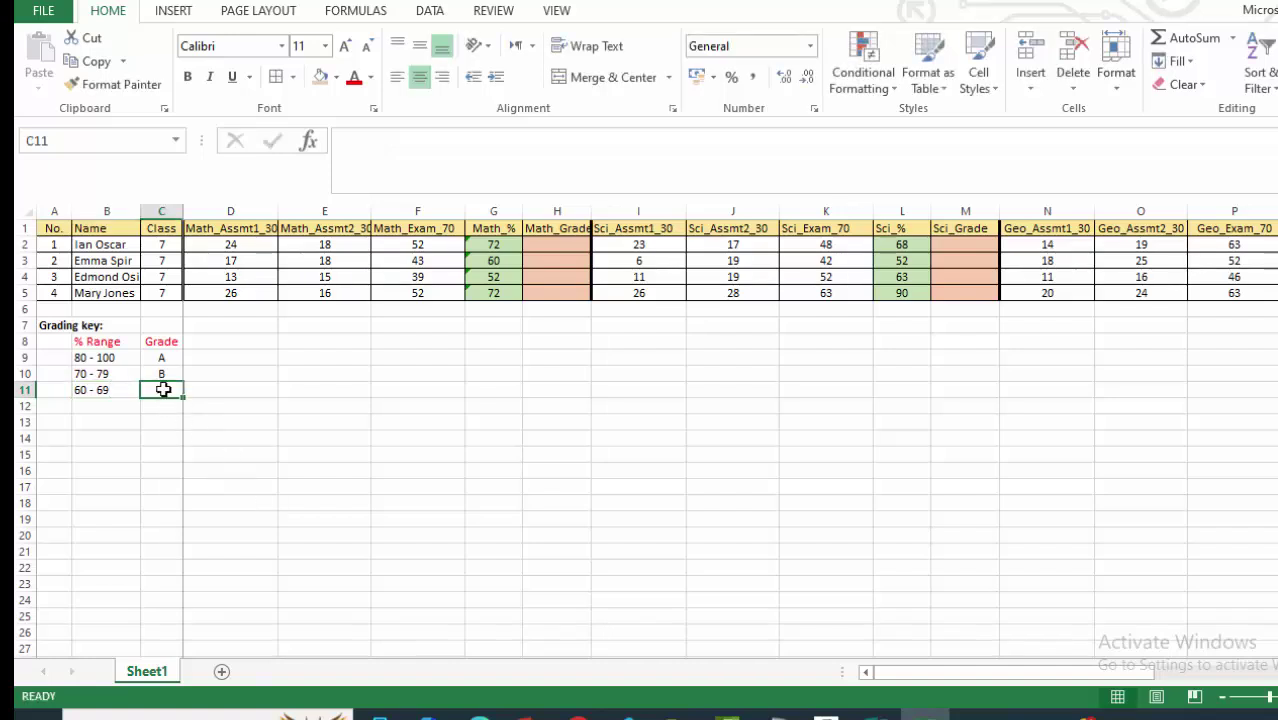
{"action": "type", "text": "C"}
{"action": "left_click", "coordinate": [68, 440]}
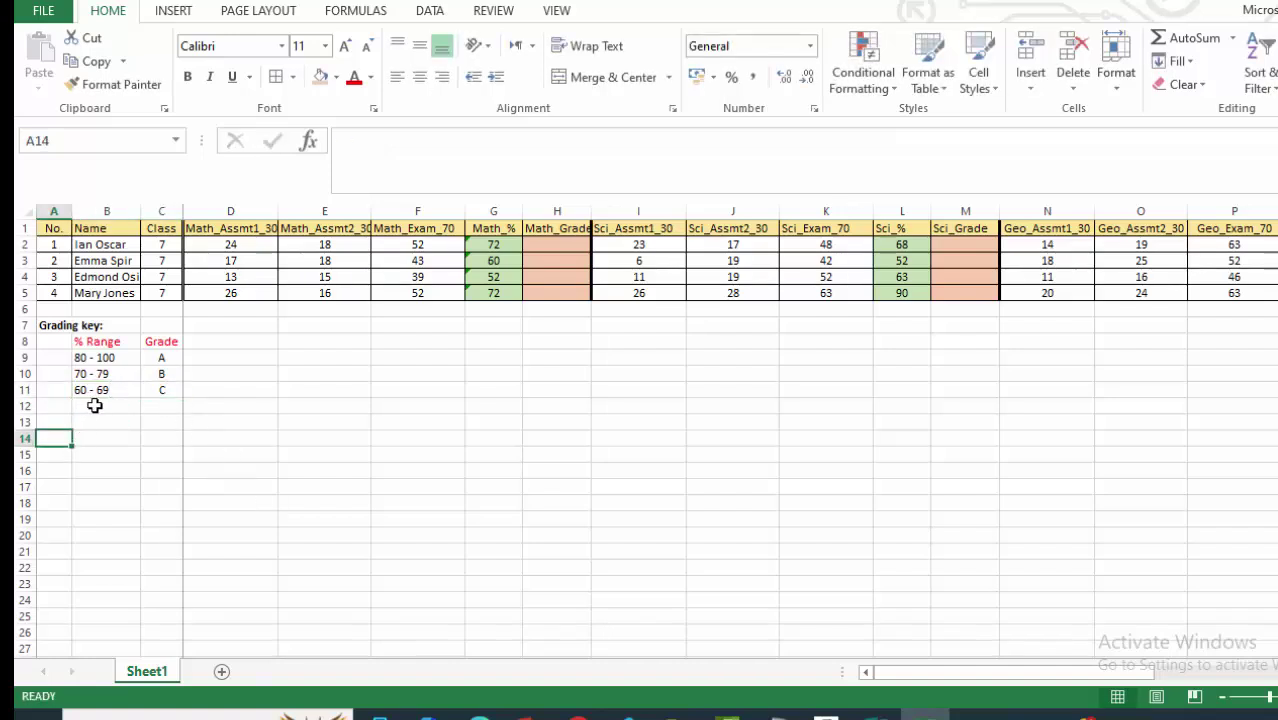
Add the bands 50 - 59 as grade D and 0 - 49 as grade F.
{"action": "left_click", "coordinate": [92, 405]}
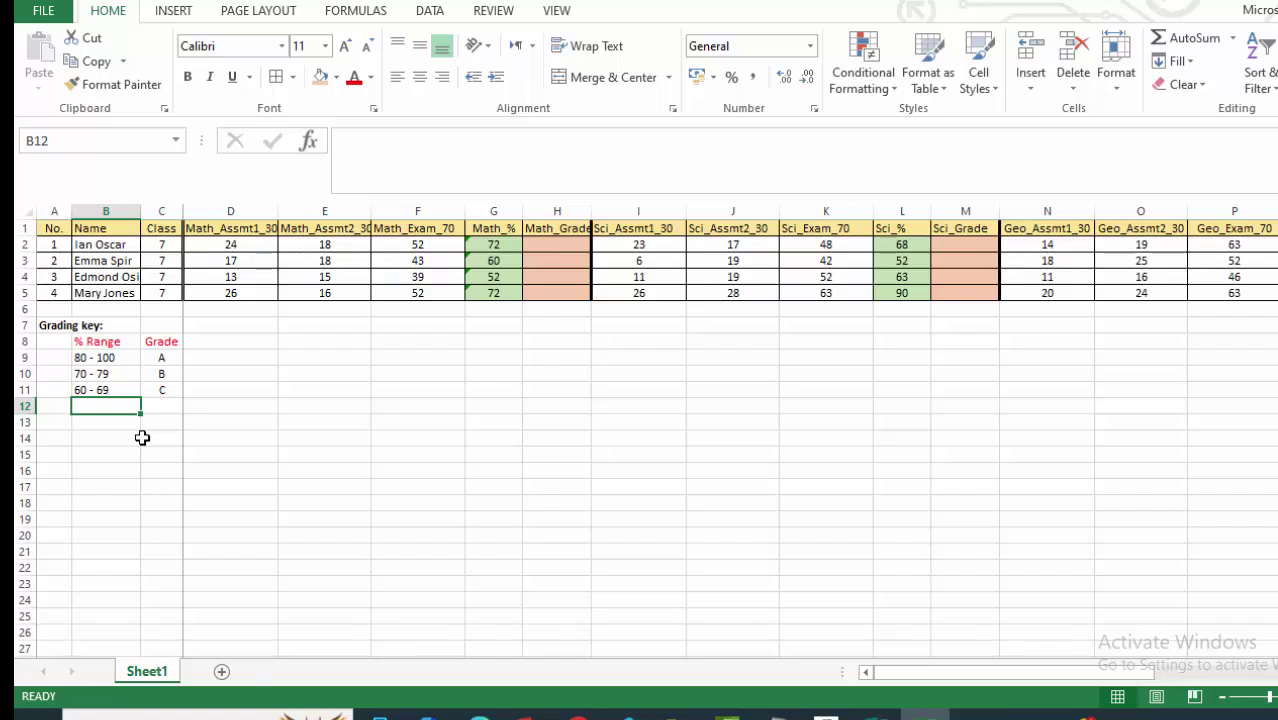
{"action": "type", "text": "50 - 59"}
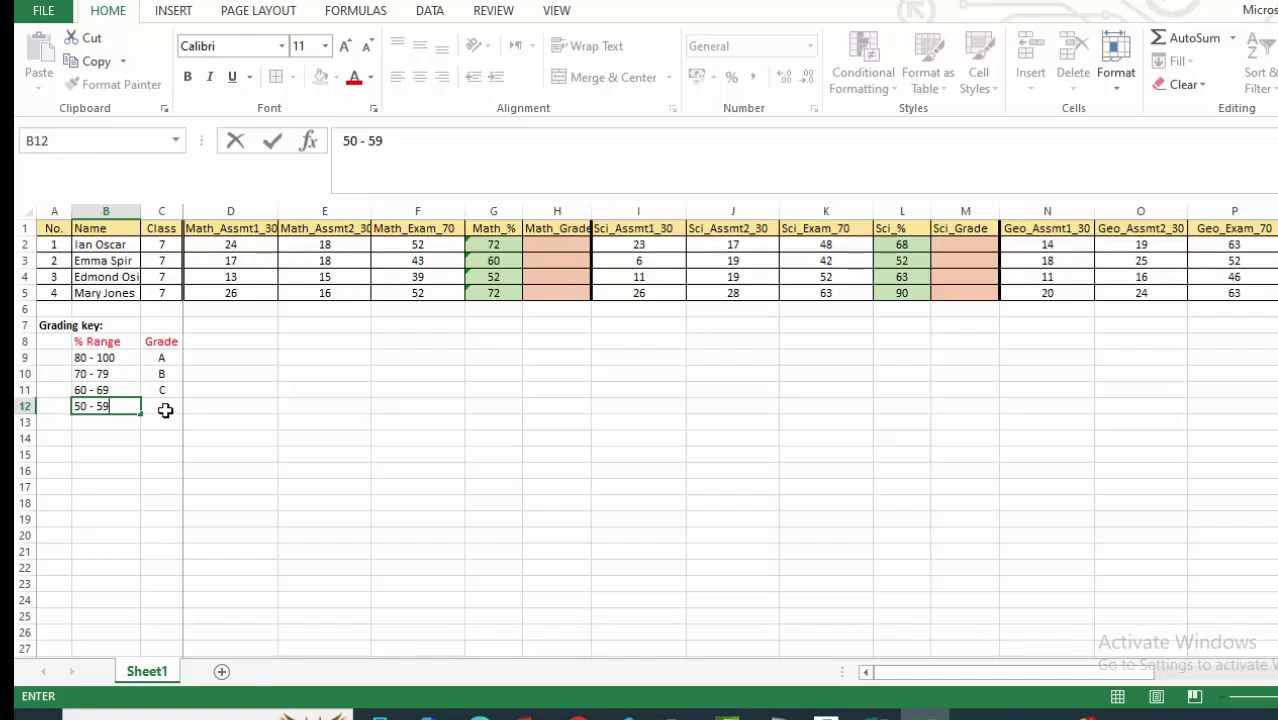
{"action": "left_click", "coordinate": [163, 408]}
{"action": "type", "text": "D"}
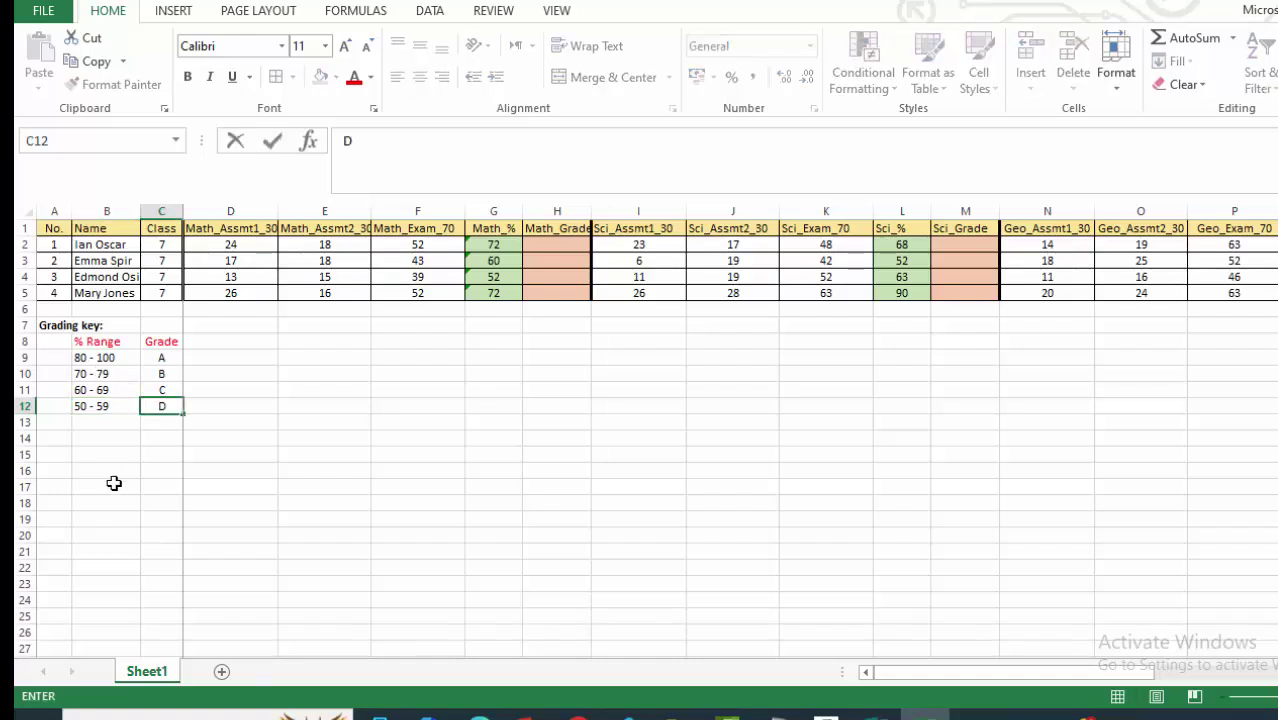
{"action": "left_click", "coordinate": [114, 478]}
{"action": "left_click", "coordinate": [96, 422]}
{"action": "type", "text": "0"}
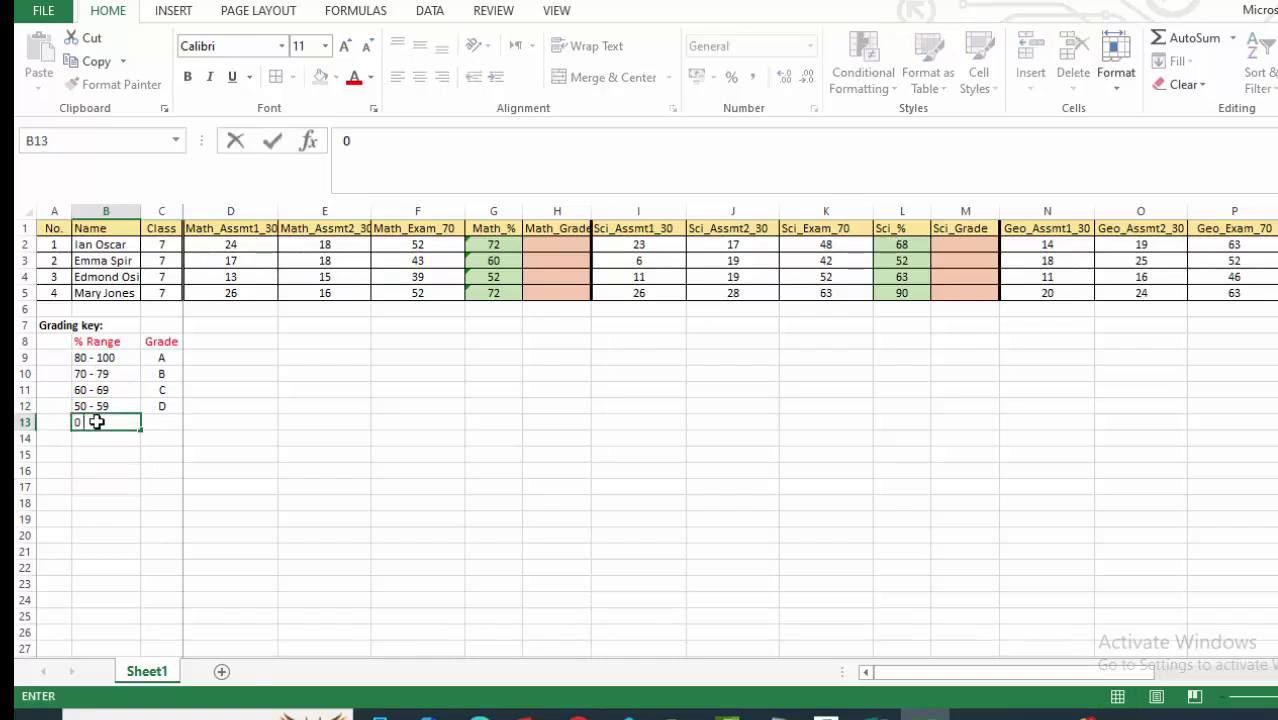
{"action": "type", "text": " - 49"}
{"action": "left_click", "coordinate": [112, 488]}
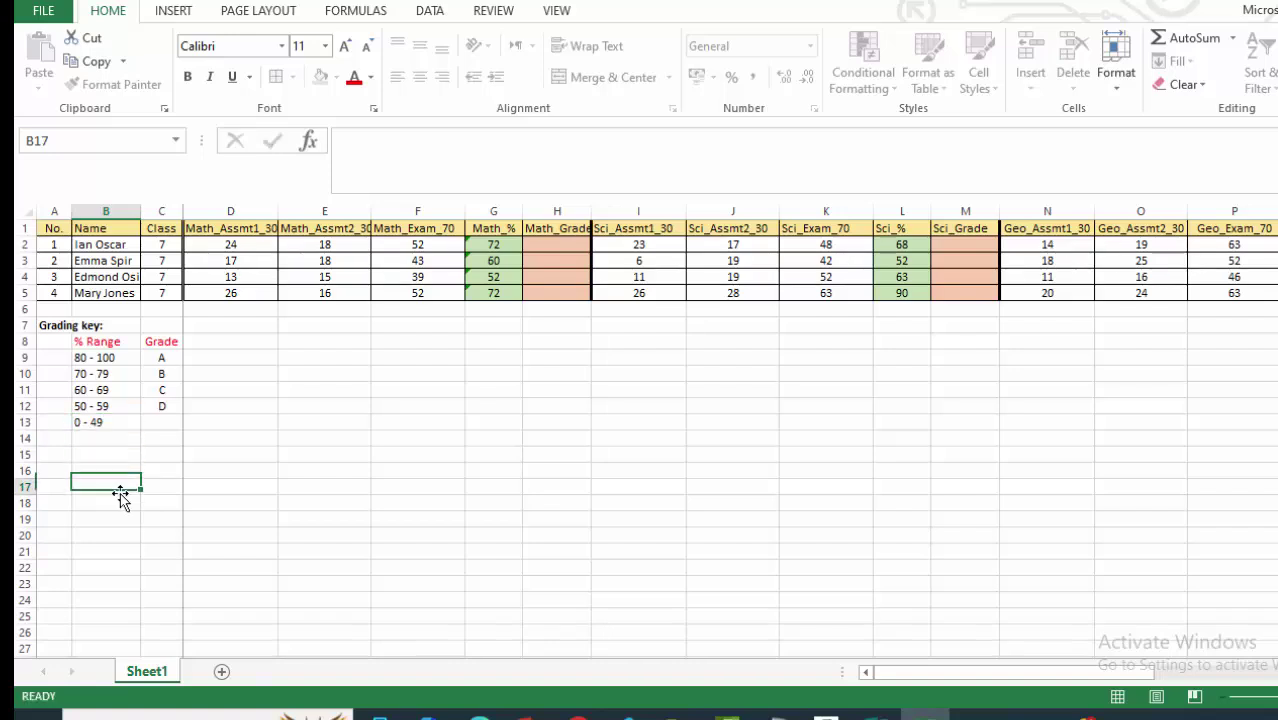
{"action": "left_click", "coordinate": [168, 421]}
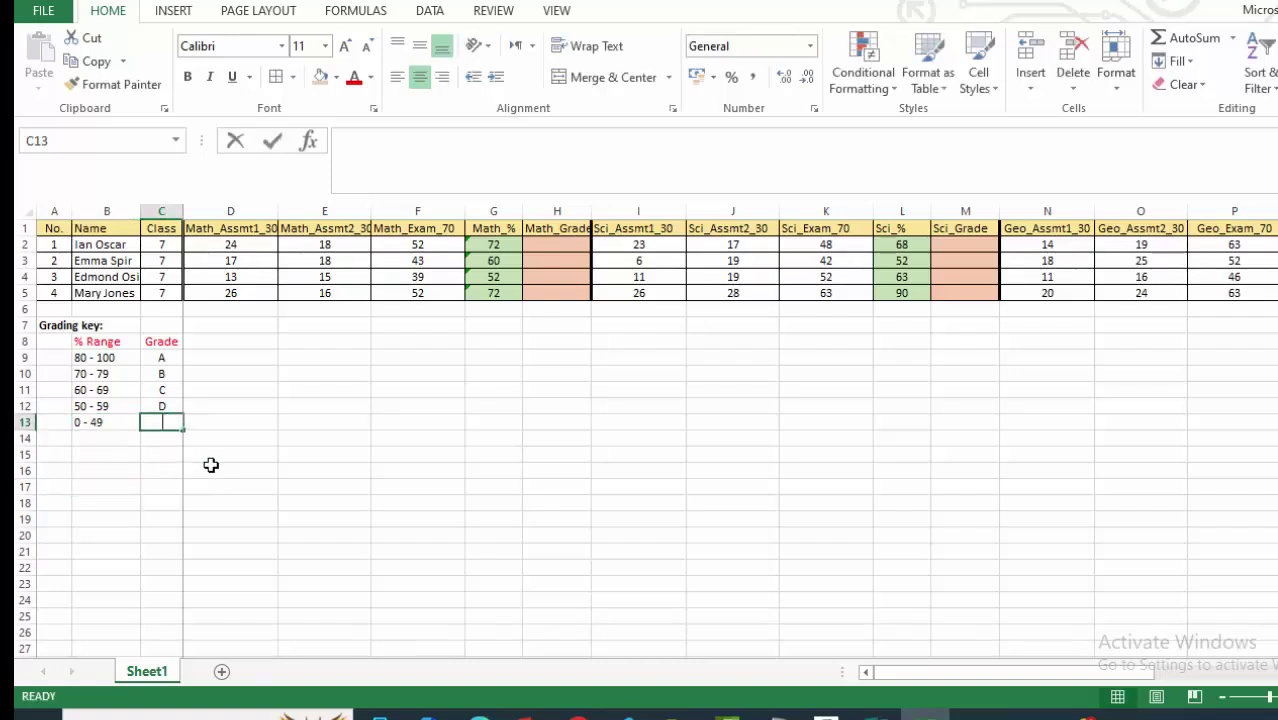
{"action": "type", "text": "F"}
{"action": "left_click", "coordinate": [120, 487]}
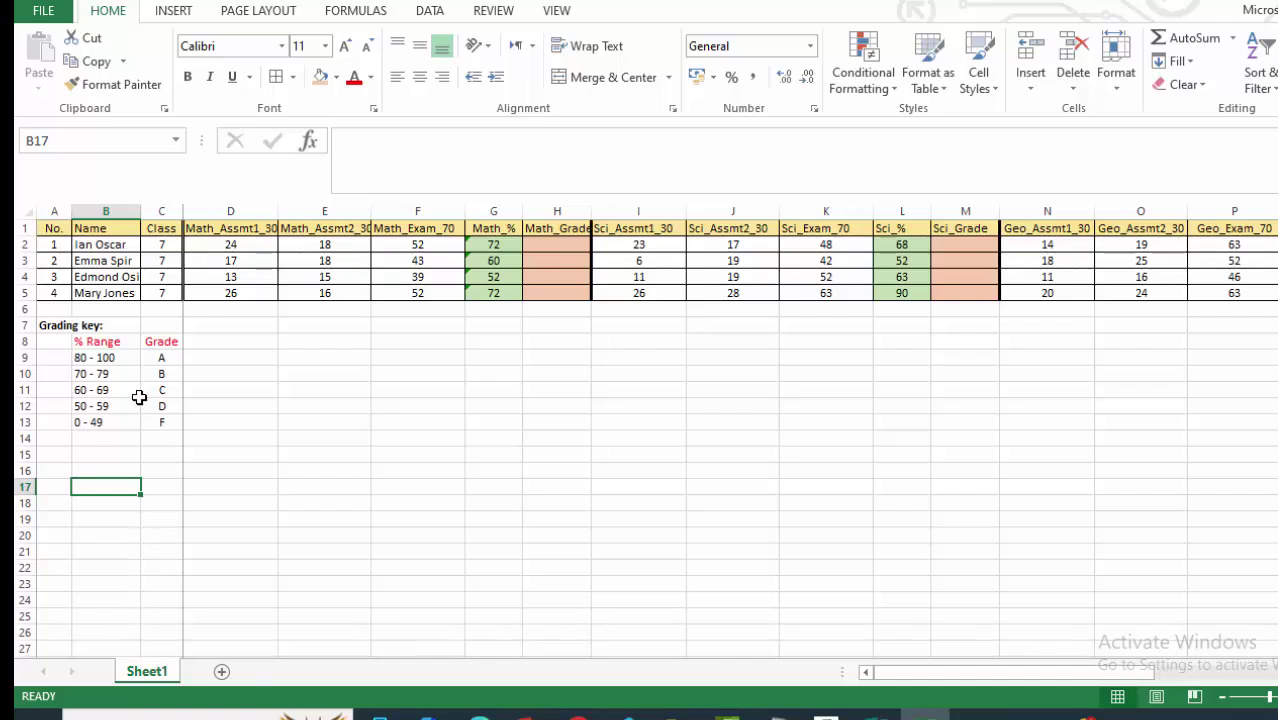
Make the grading key entries B9:C13 and both headings bold.
{"action": "left_click_drag", "start_coordinate": [87, 357], "coordinate": [165, 422]}
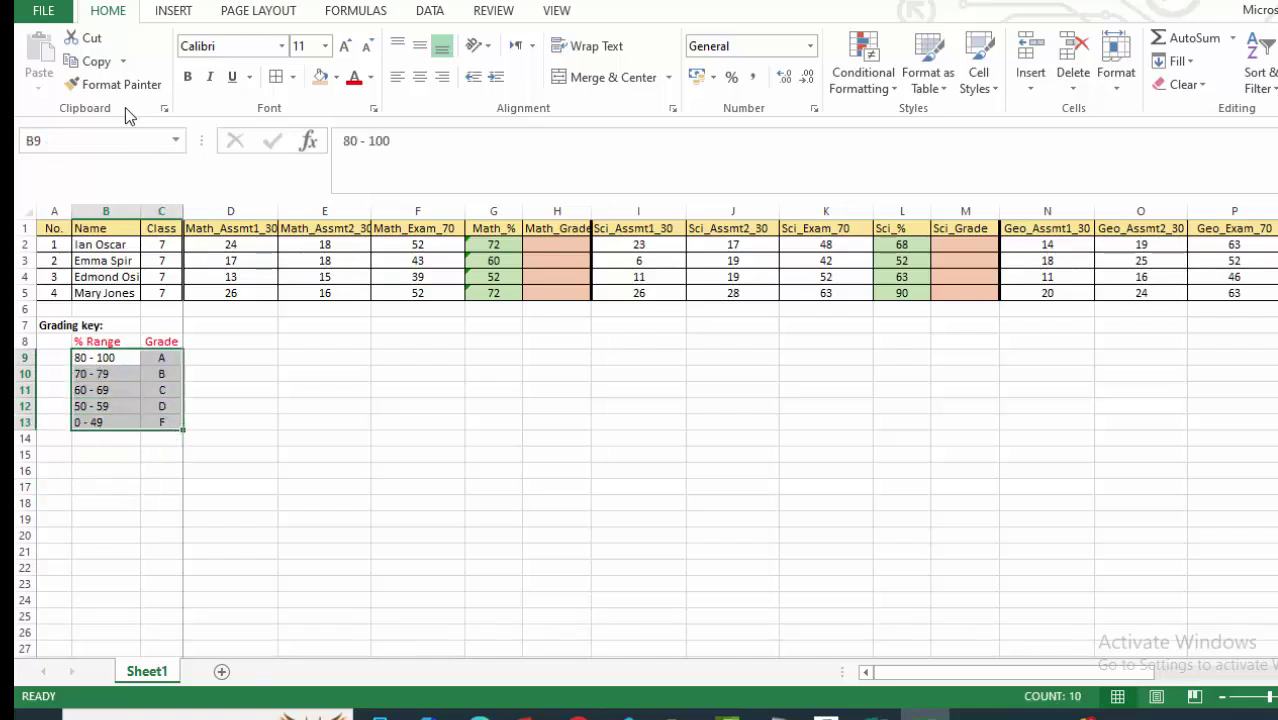
{"action": "left_click", "coordinate": [190, 78]}
{"action": "left_click", "coordinate": [115, 486]}
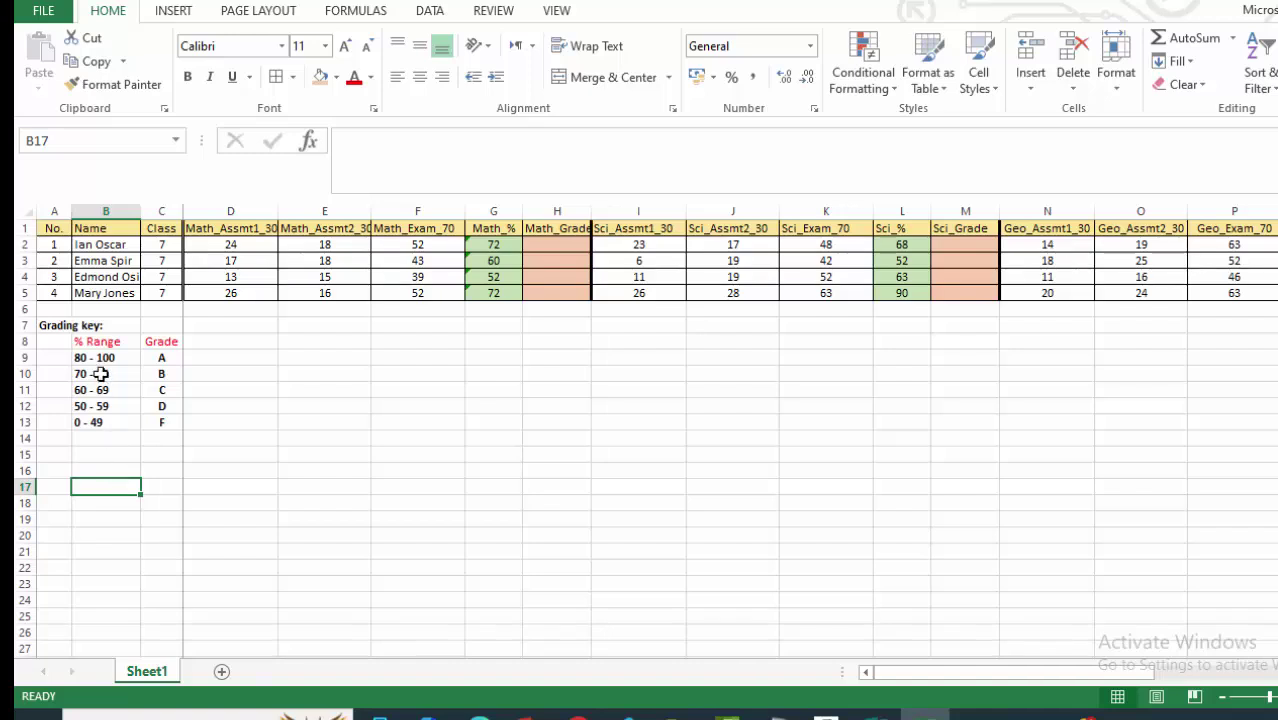
{"action": "left_click", "coordinate": [95, 341]}
{"action": "left_click", "coordinate": [187, 77]}
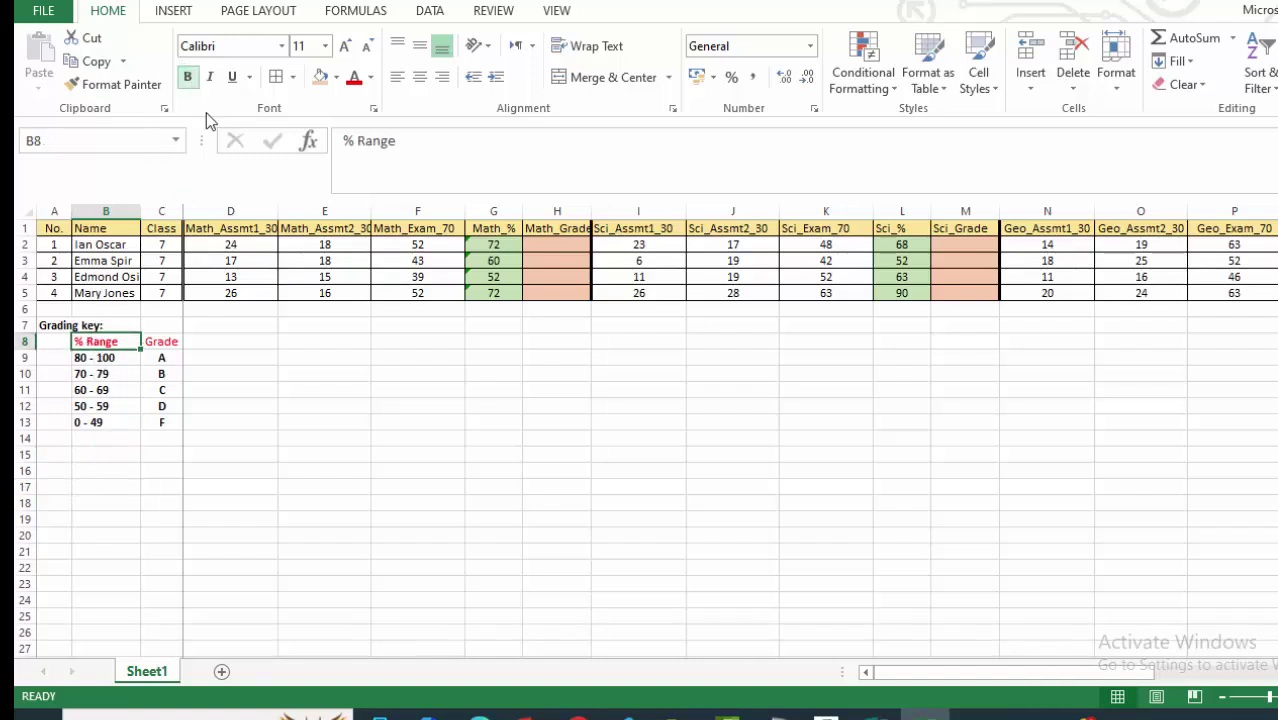
{"action": "left_click", "coordinate": [166, 340]}
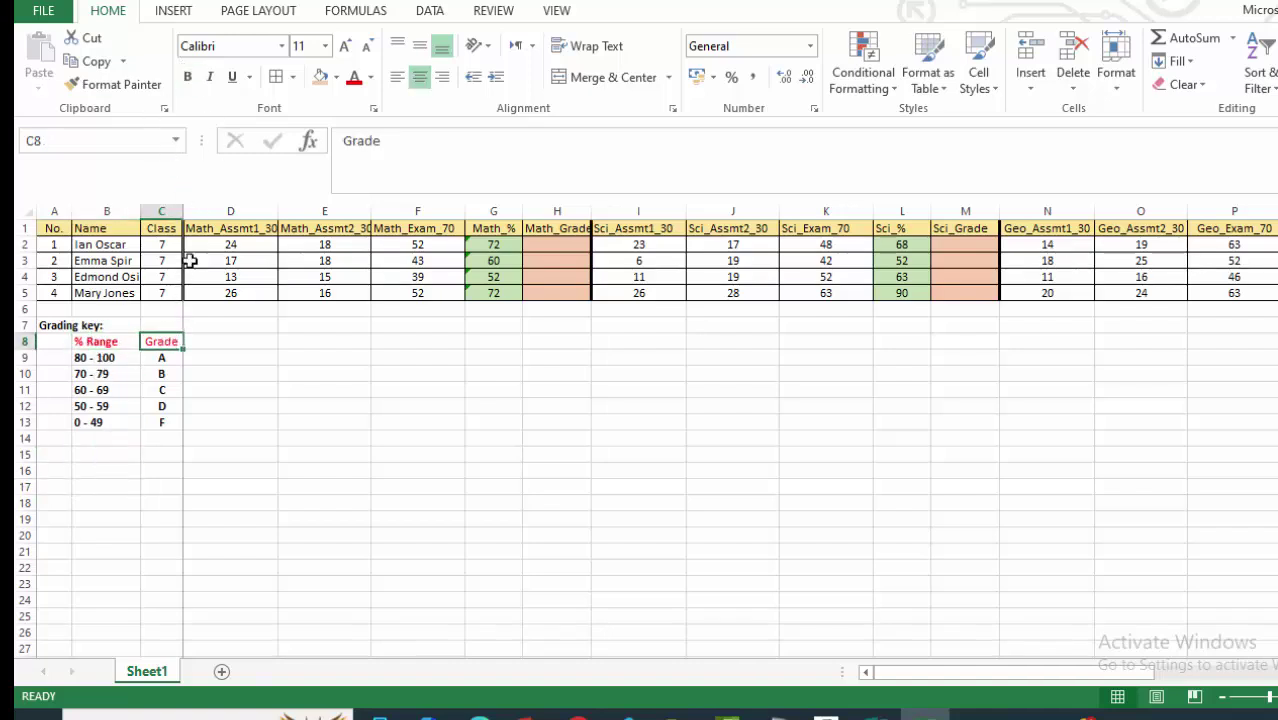
{"action": "left_click", "coordinate": [188, 77]}
{"action": "left_click", "coordinate": [106, 567]}
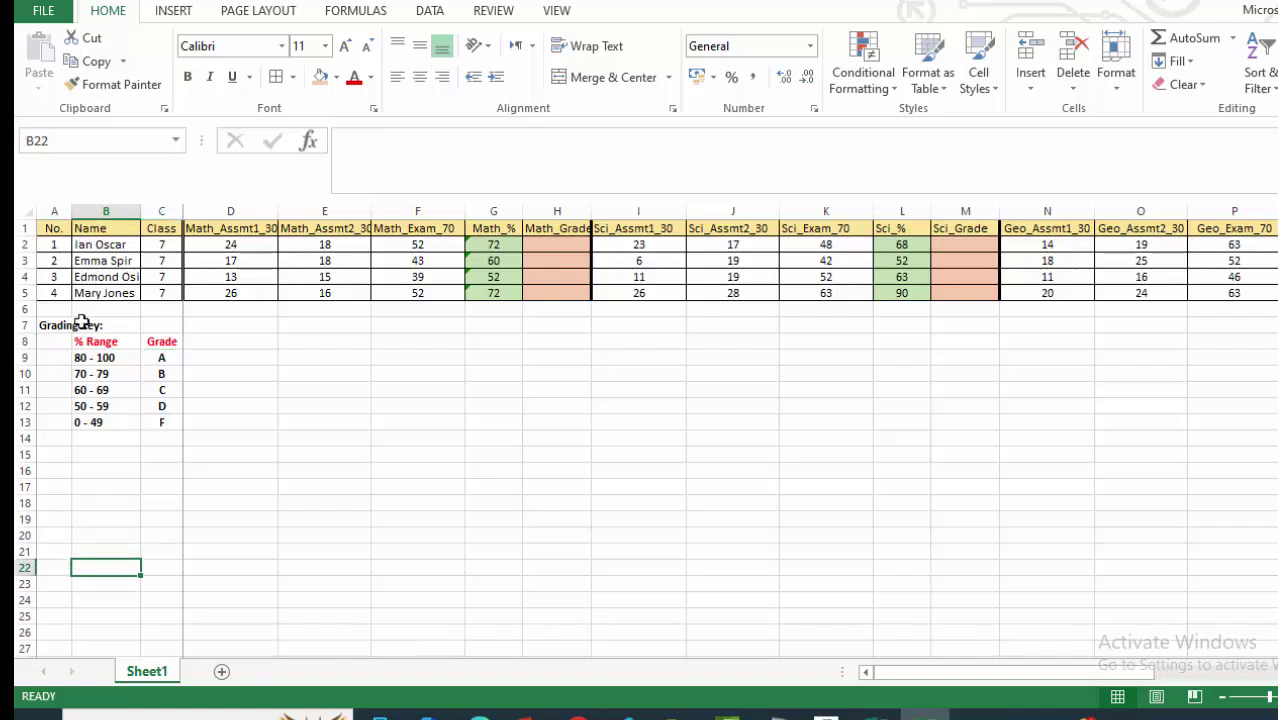
Colour the Grading key: label purple.
{"action": "left_click", "coordinate": [82, 320]}
{"action": "left_click_drag", "start_coordinate": [60, 322], "coordinate": [87, 327]}
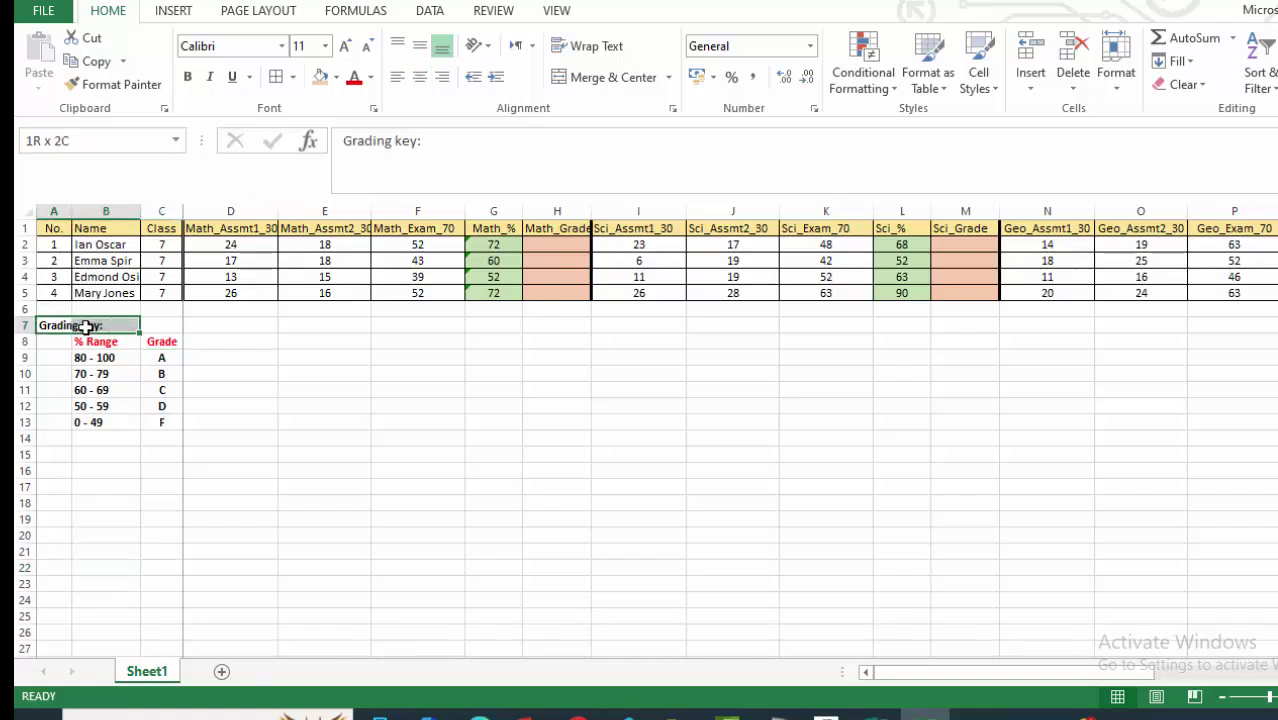
{"action": "left_click", "coordinate": [370, 77]}
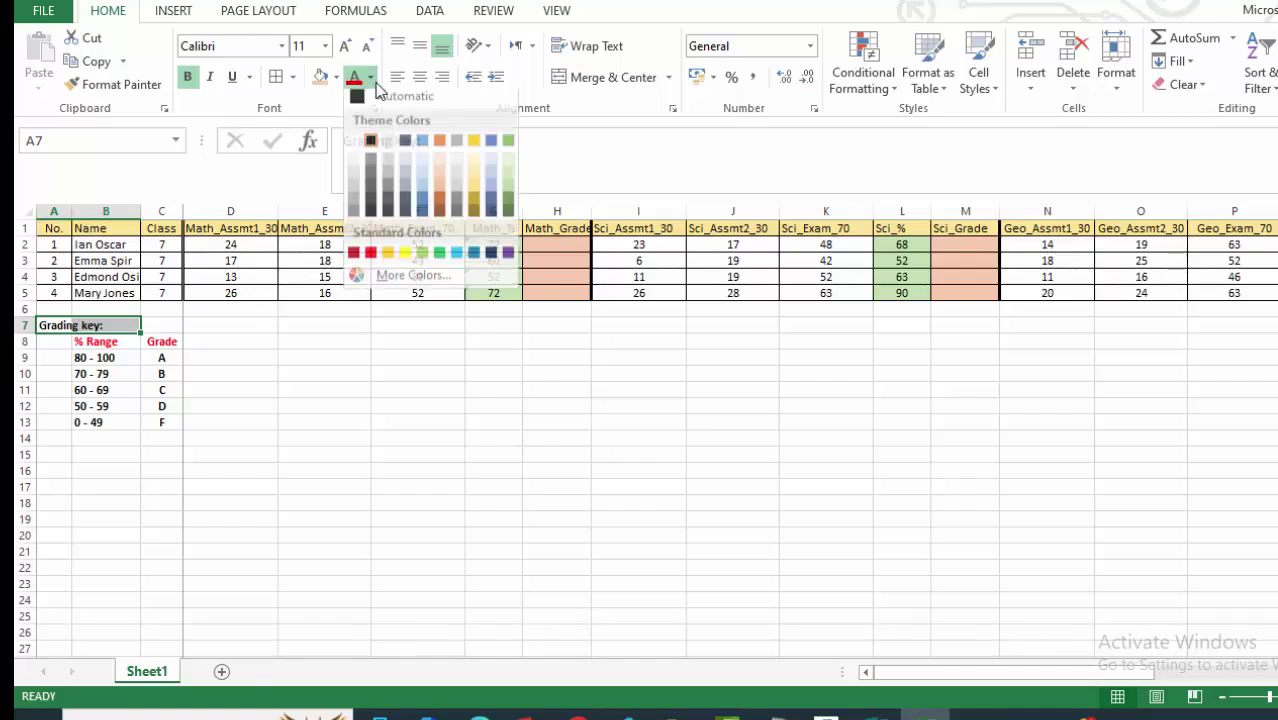
{"action": "left_click", "coordinate": [509, 262]}
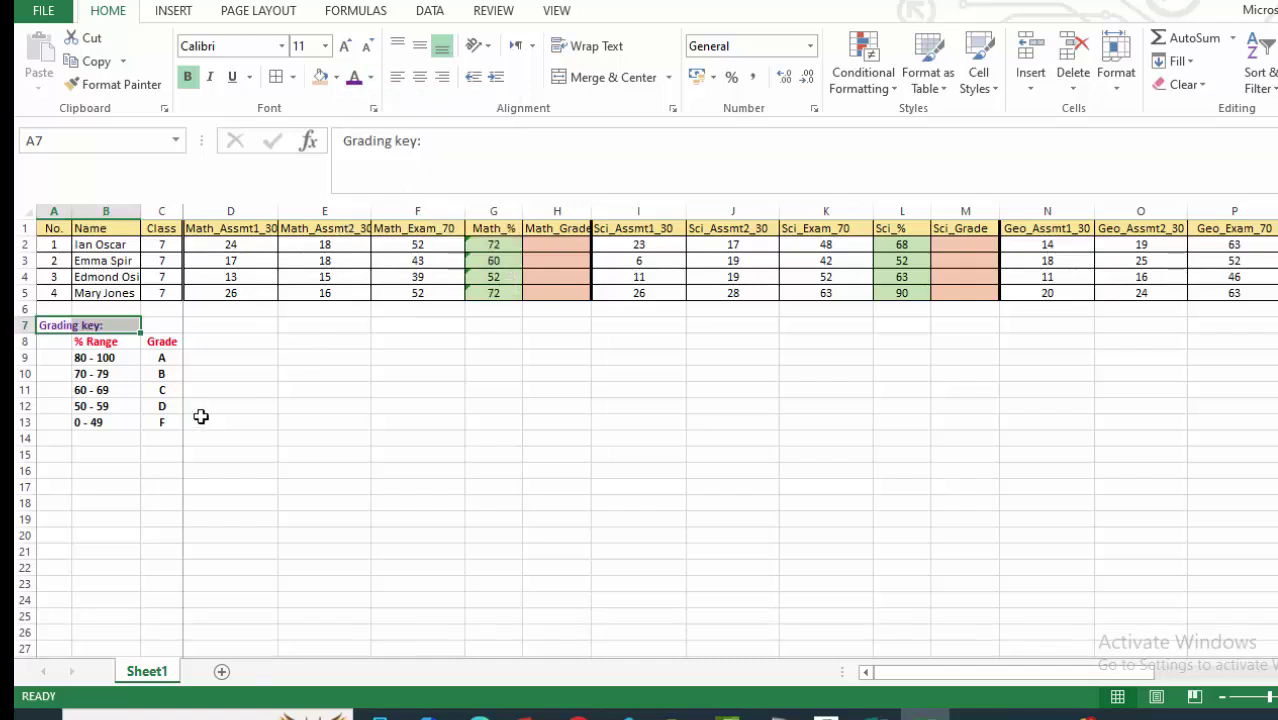
{"action": "left_click", "coordinate": [76, 528]}
Give B8:C13 outline and inside borders through Format Cells.
{"action": "left_click_drag", "start_coordinate": [90, 345], "coordinate": [163, 422]}
{"action": "left_click", "coordinate": [292, 77]}
{"action": "left_click", "coordinate": [330, 538]}
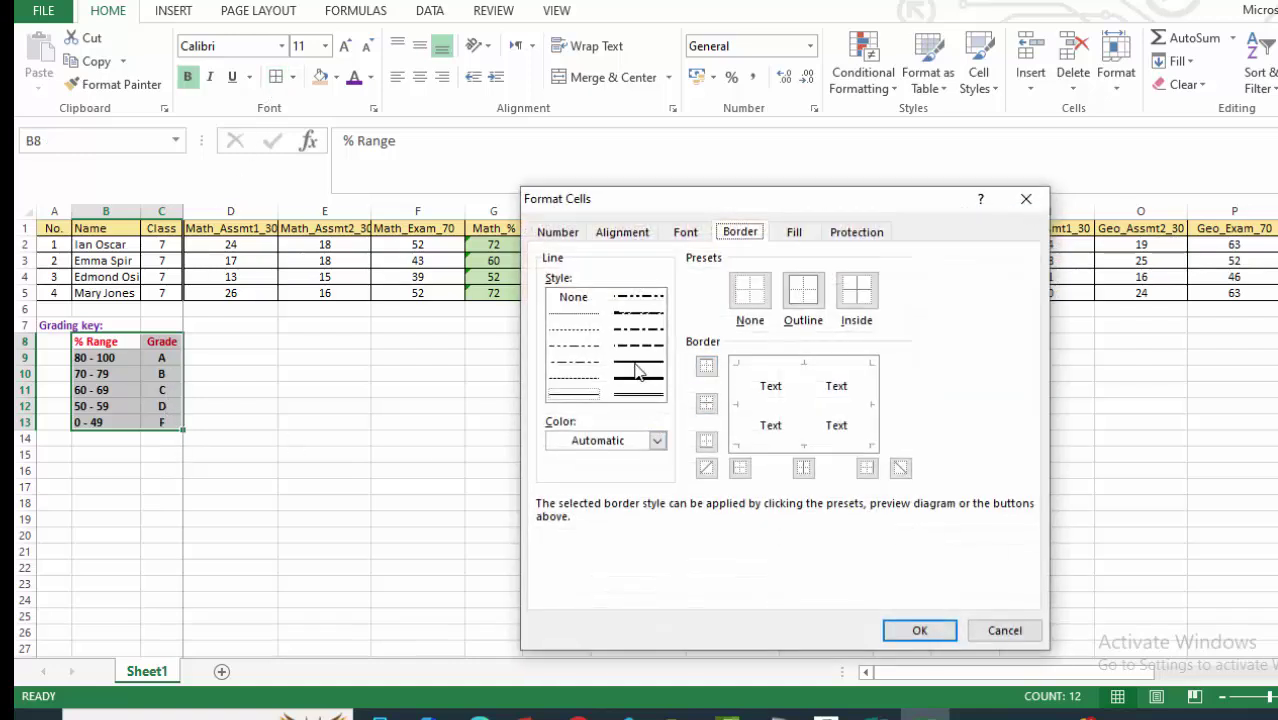
{"action": "left_click", "coordinate": [573, 393]}
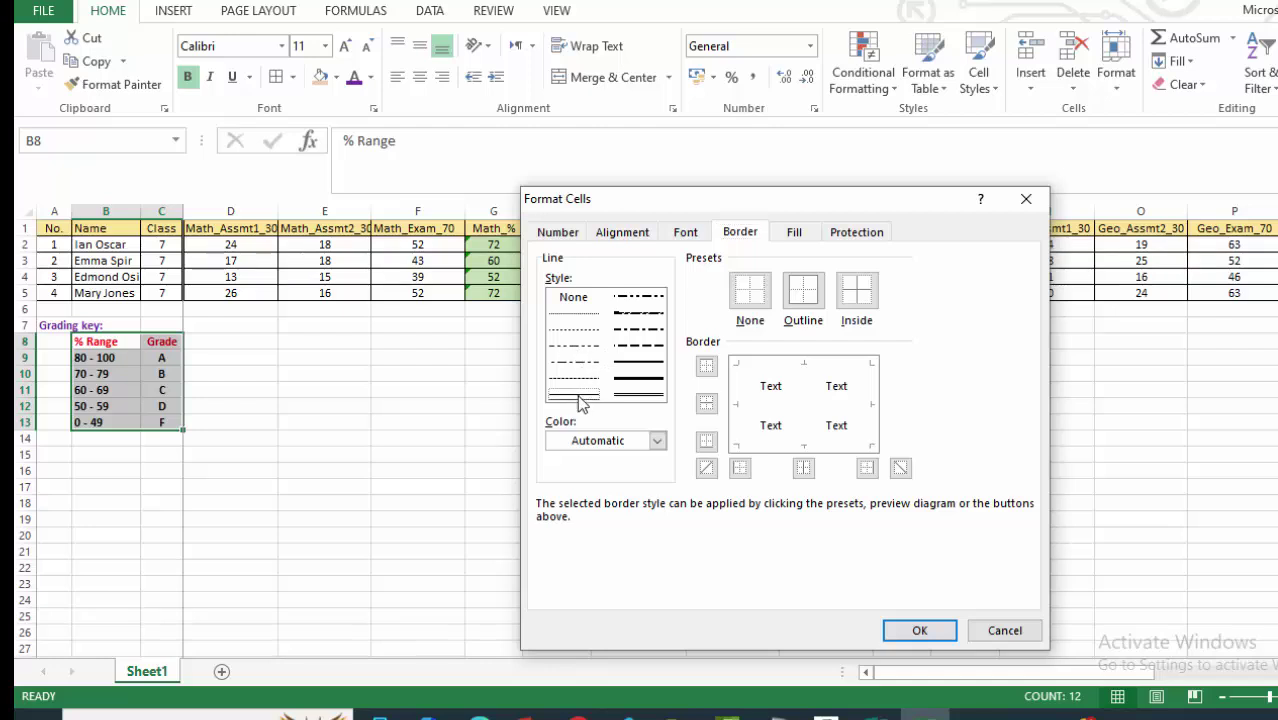
{"action": "left_click", "coordinate": [803, 291]}
{"action": "left_click", "coordinate": [872, 297]}
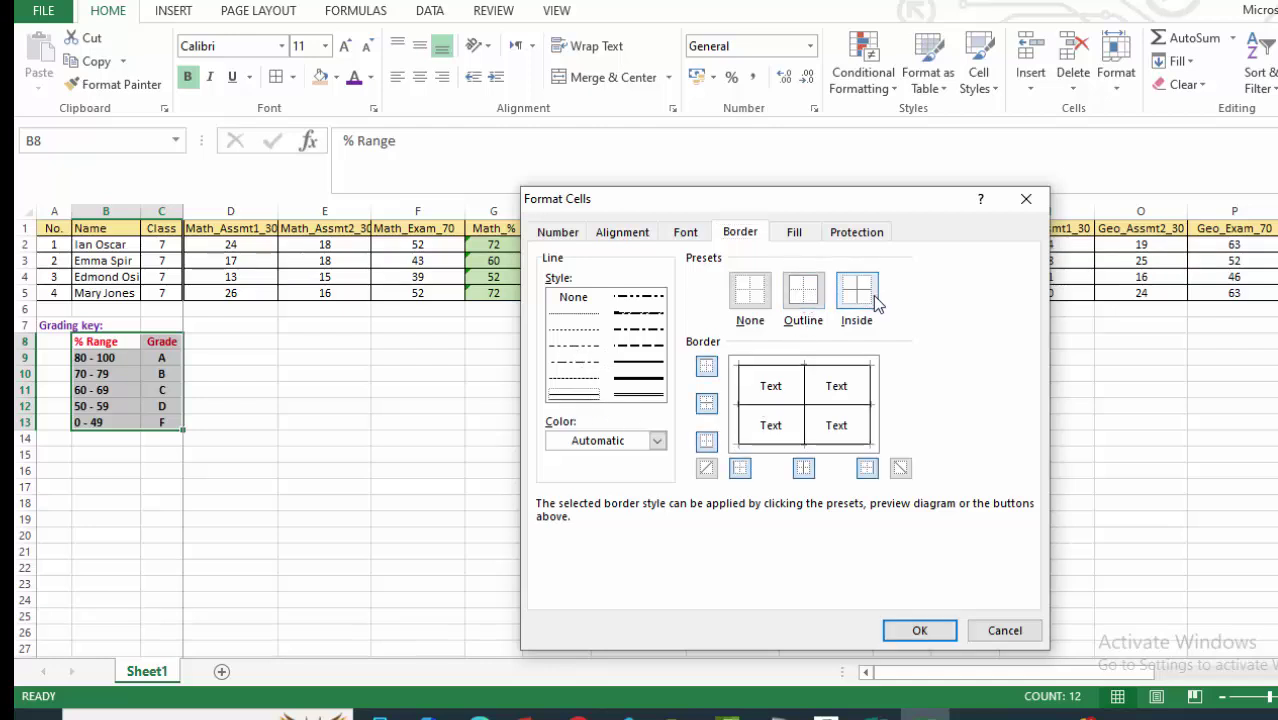
{"action": "left_click", "coordinate": [935, 628]}
{"action": "left_click", "coordinate": [324, 373]}
{"action": "scroll", "coordinate": [410, 467], "scroll_direction": "down", "scroll_amount": 1}
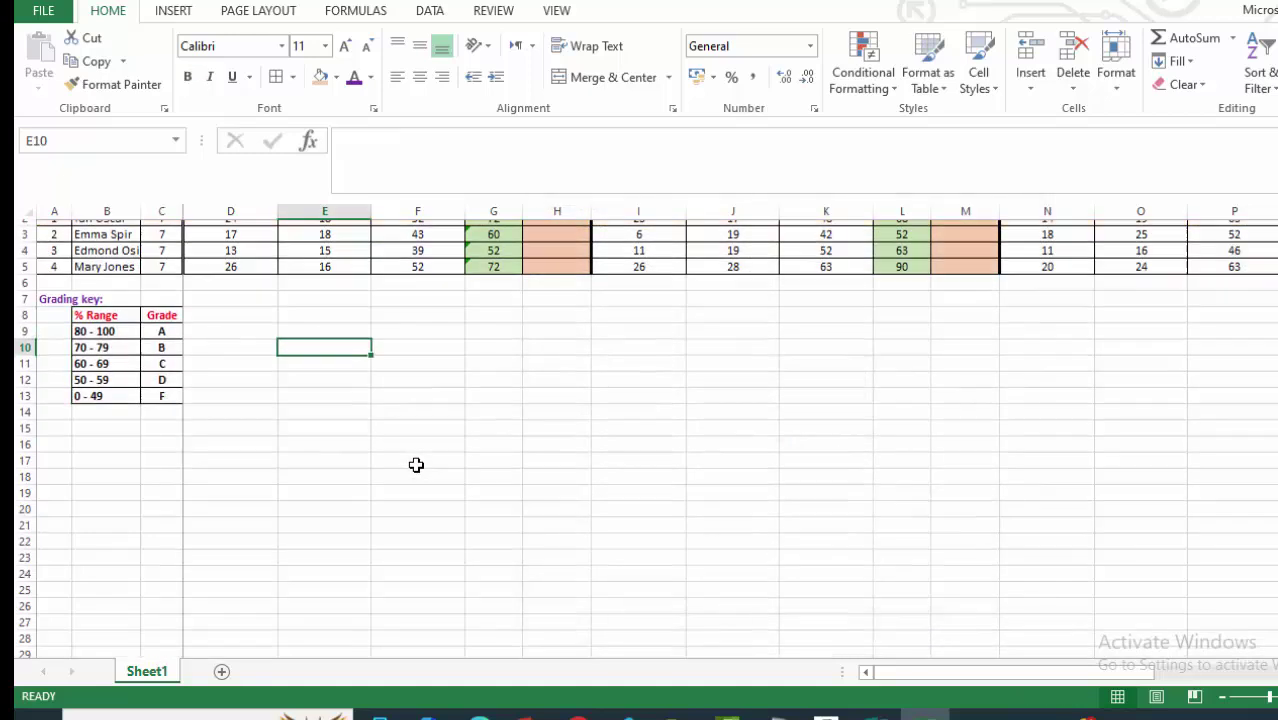
{"action": "scroll", "coordinate": [410, 467], "scroll_direction": "up", "scroll_amount": 1}
{"action": "left_click", "coordinate": [786, 469]}
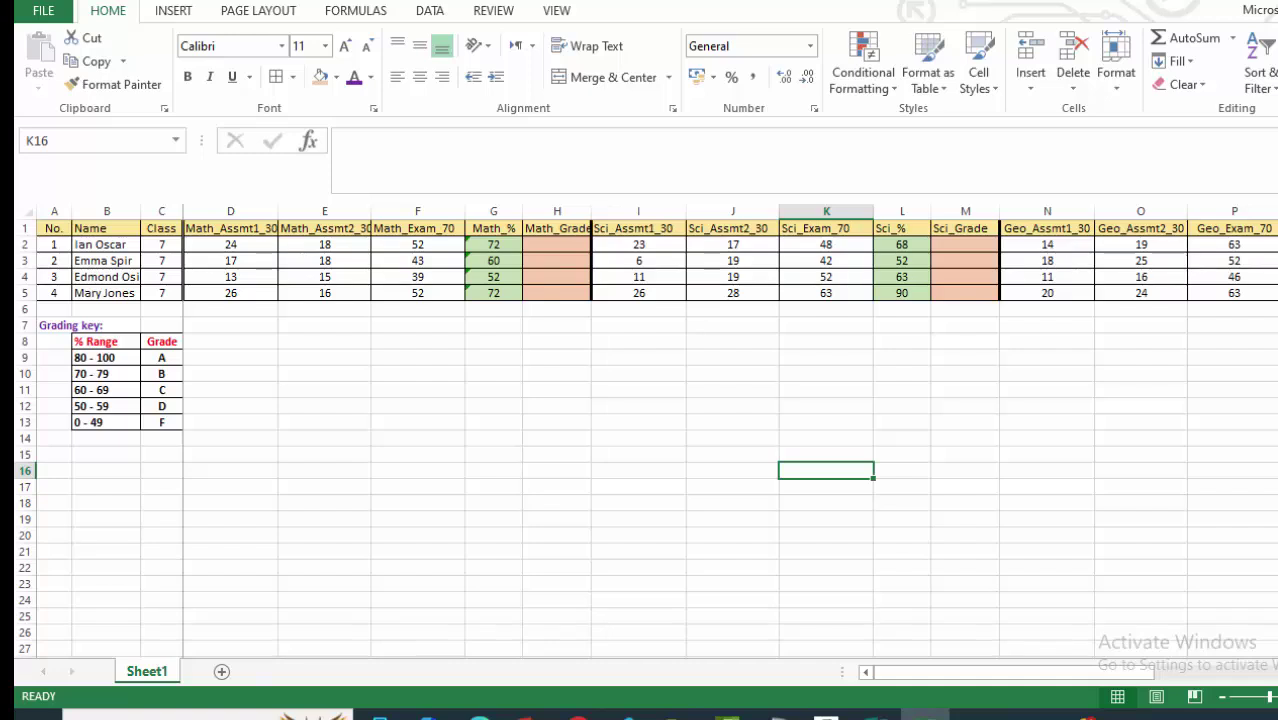
{"action": "scroll", "coordinate": [728, 442], "scroll_direction": "right", "scroll_amount": 5}
{"action": "scroll", "coordinate": [728, 442], "scroll_direction": "right", "scroll_amount": 7}
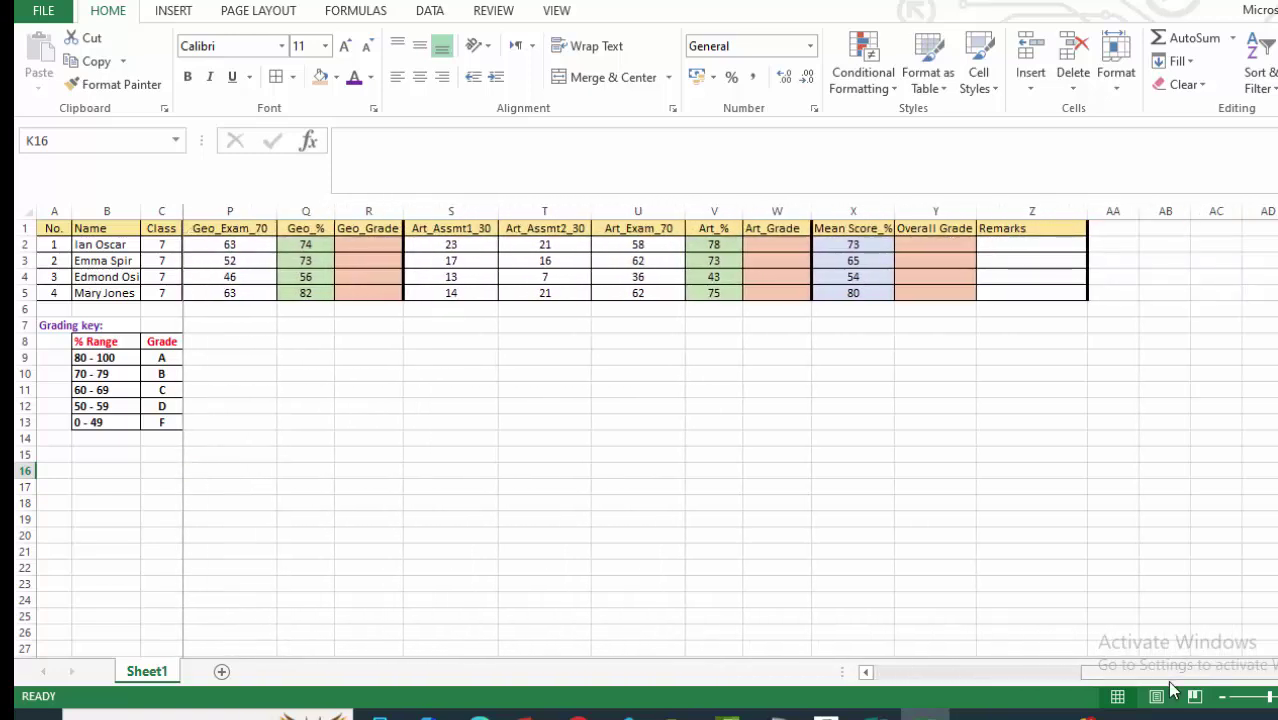
{"action": "left_click", "coordinate": [866, 672]}
{"action": "left_click_drag", "start_coordinate": [866, 675], "coordinate": [863, 673]}
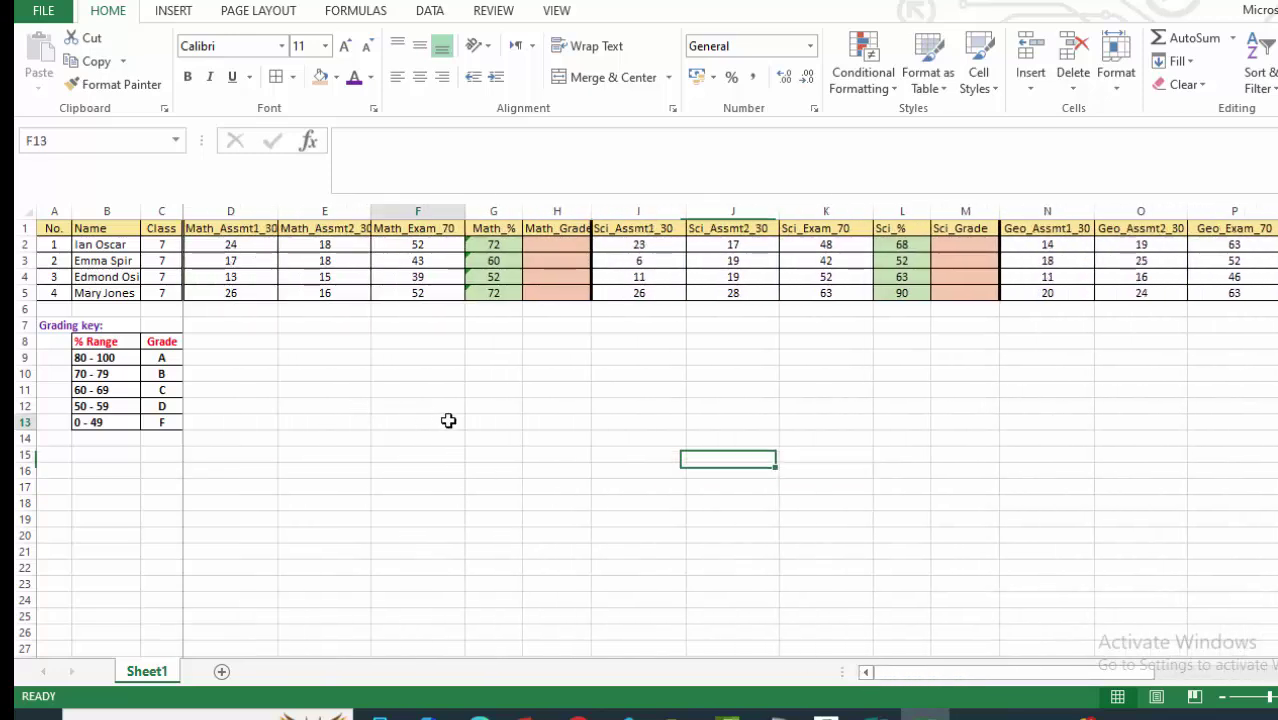
{"action": "left_click", "coordinate": [448, 420]}
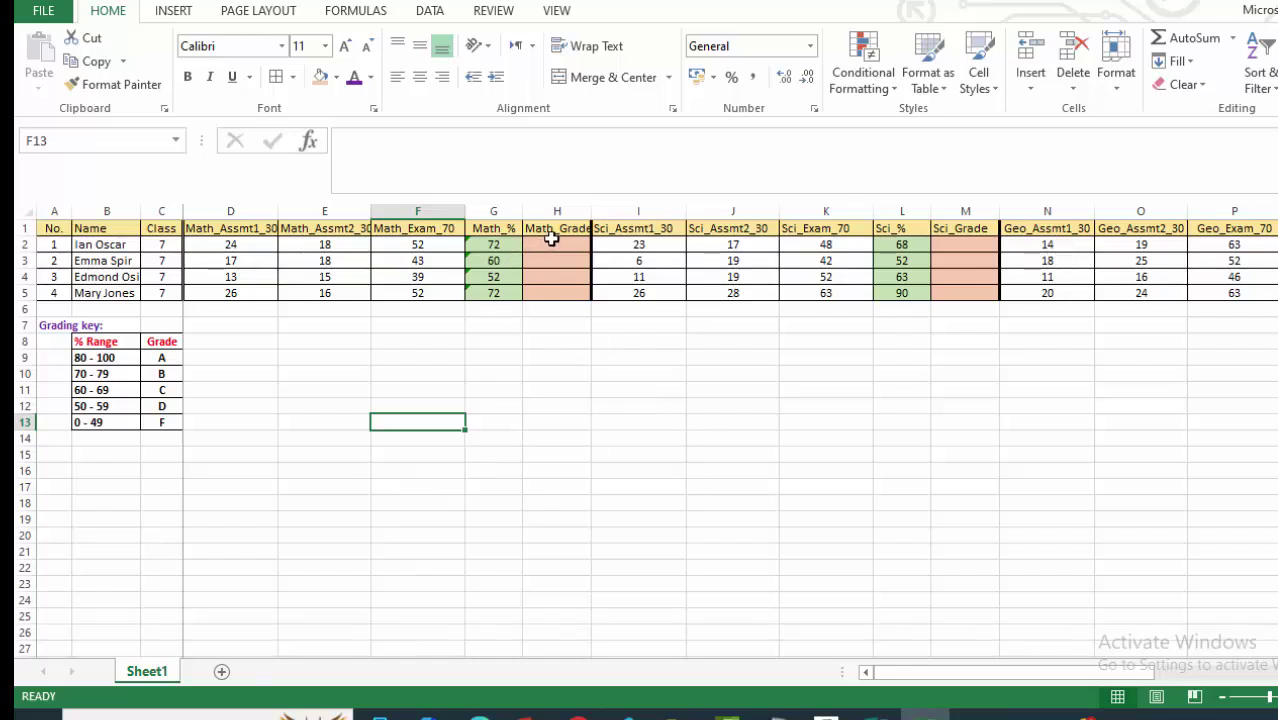
{"action": "left_click_drag", "start_coordinate": [983, 671], "coordinate": [1222, 672]}
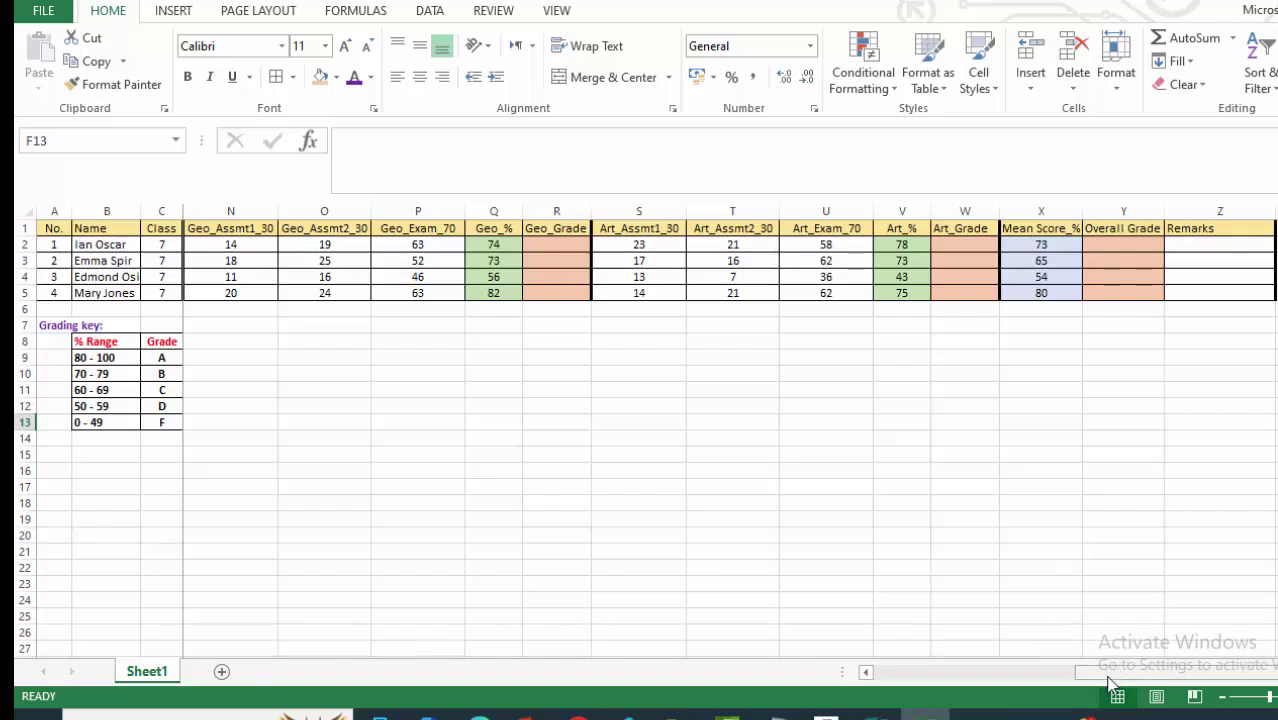
{"action": "left_click", "coordinate": [1036, 245]}
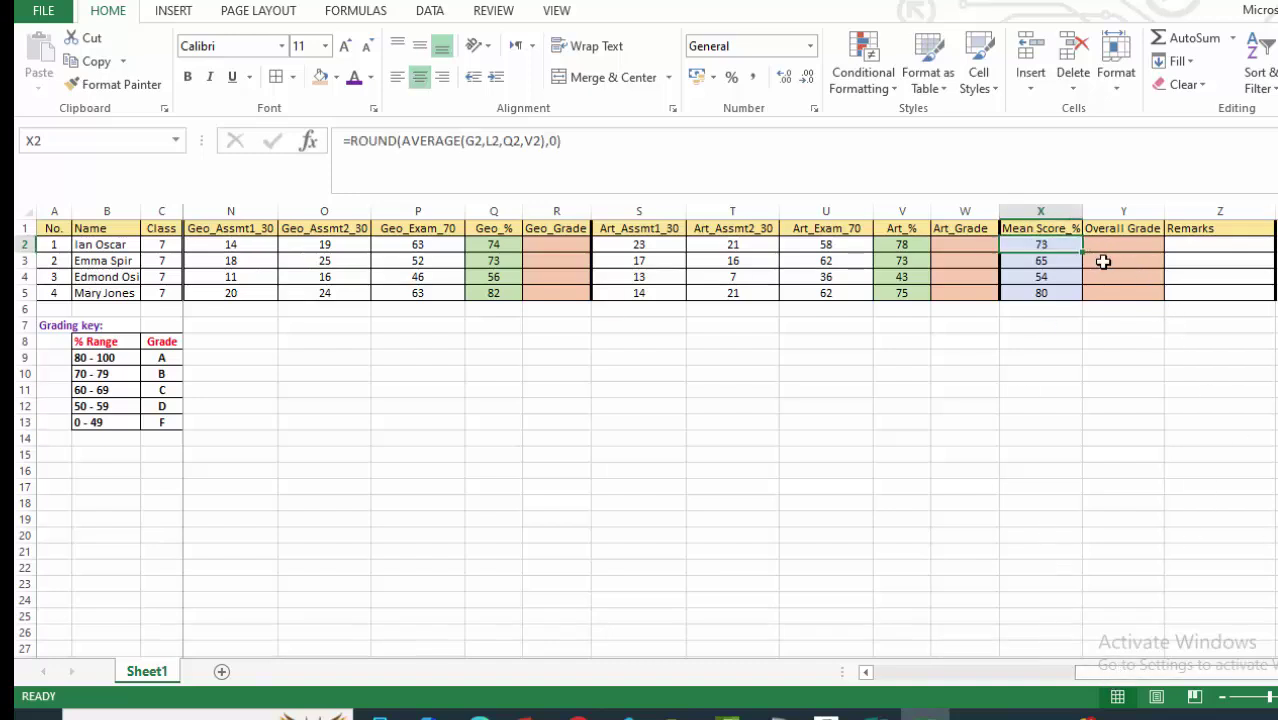
{"action": "left_click", "coordinate": [1095, 287]}
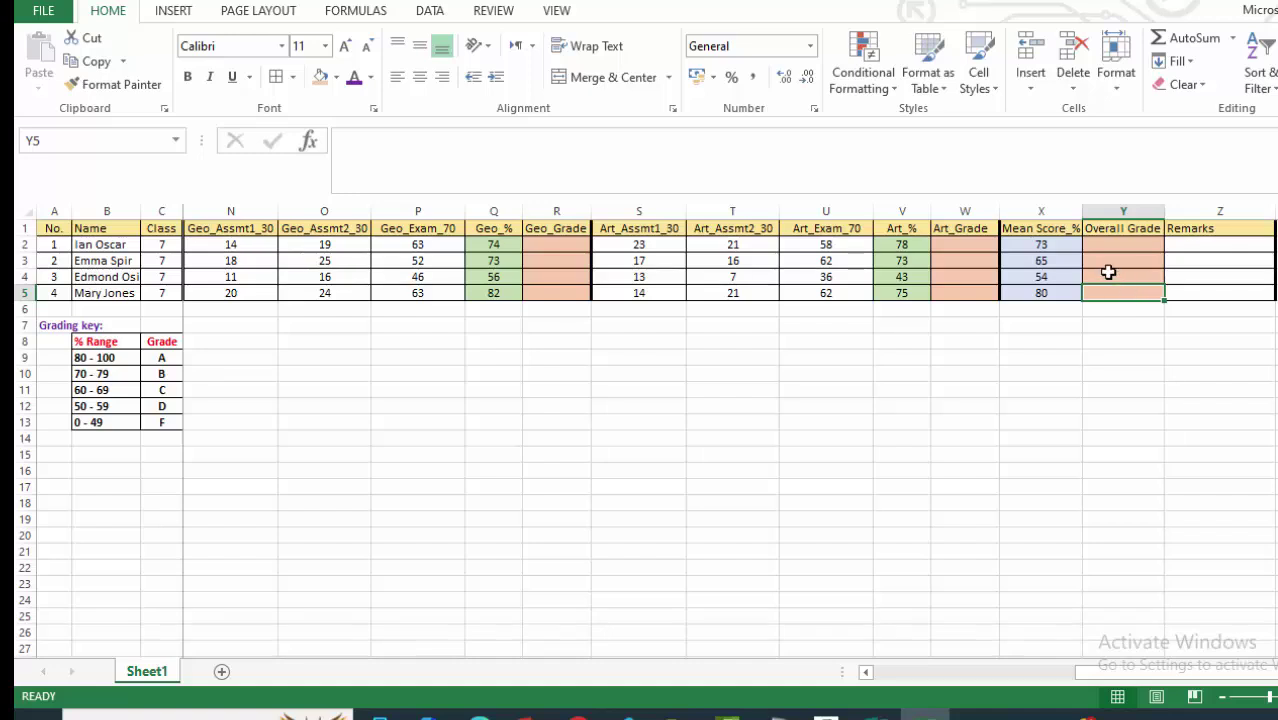
{"action": "left_click", "coordinate": [1188, 243]}
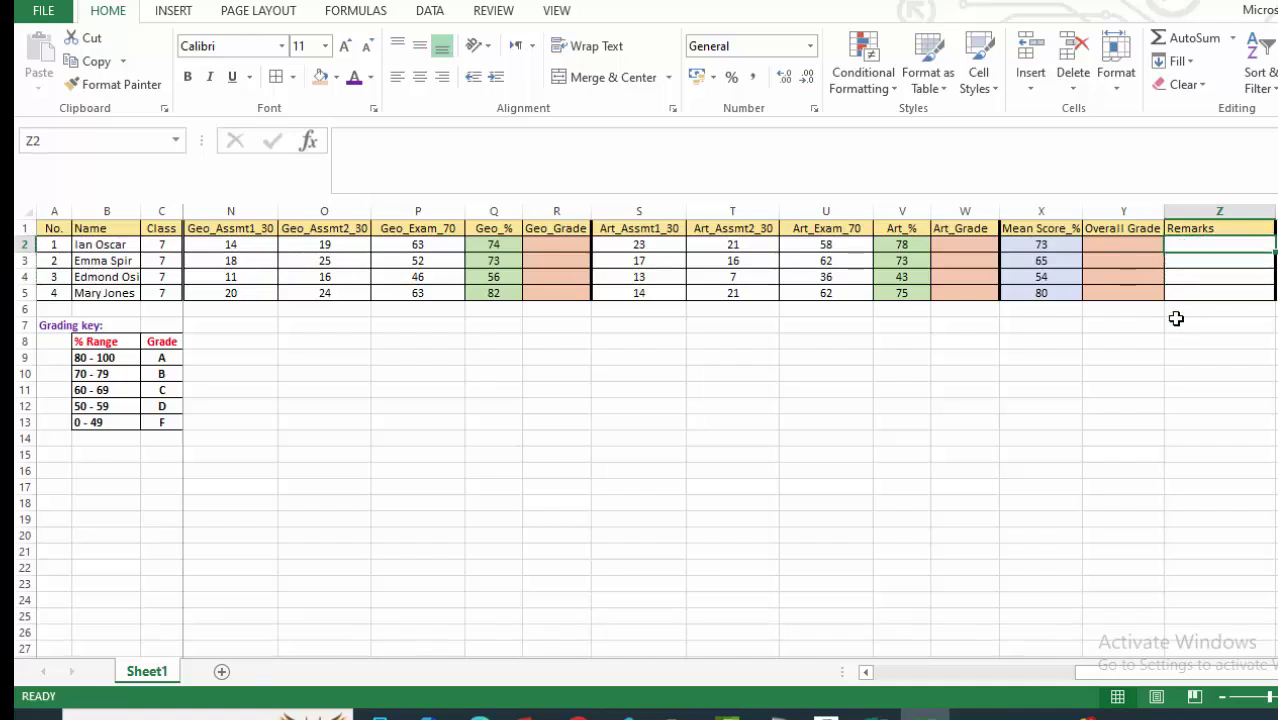
Enter remarks 'Very good work' in Z2 and 'Put more effort.' in Z3.
{"action": "type", "text": "Very good"}
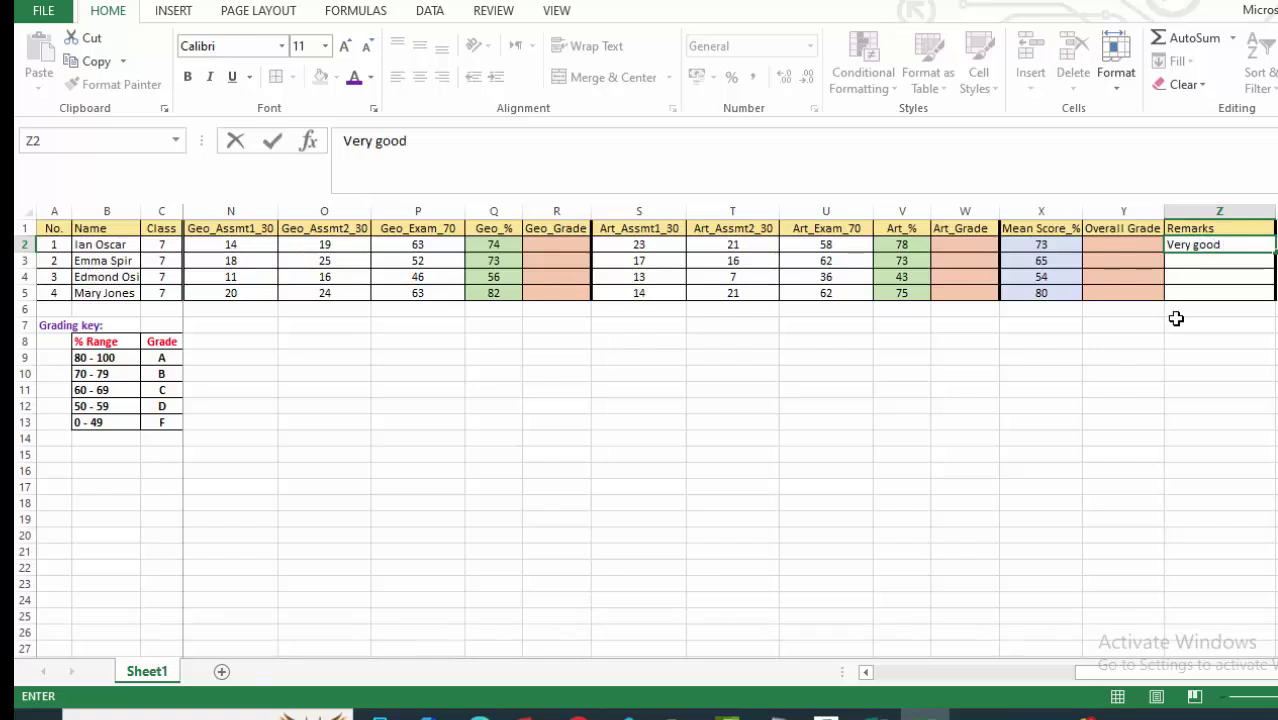
{"action": "type", "text": " work"}
{"action": "left_click", "coordinate": [1195, 372]}
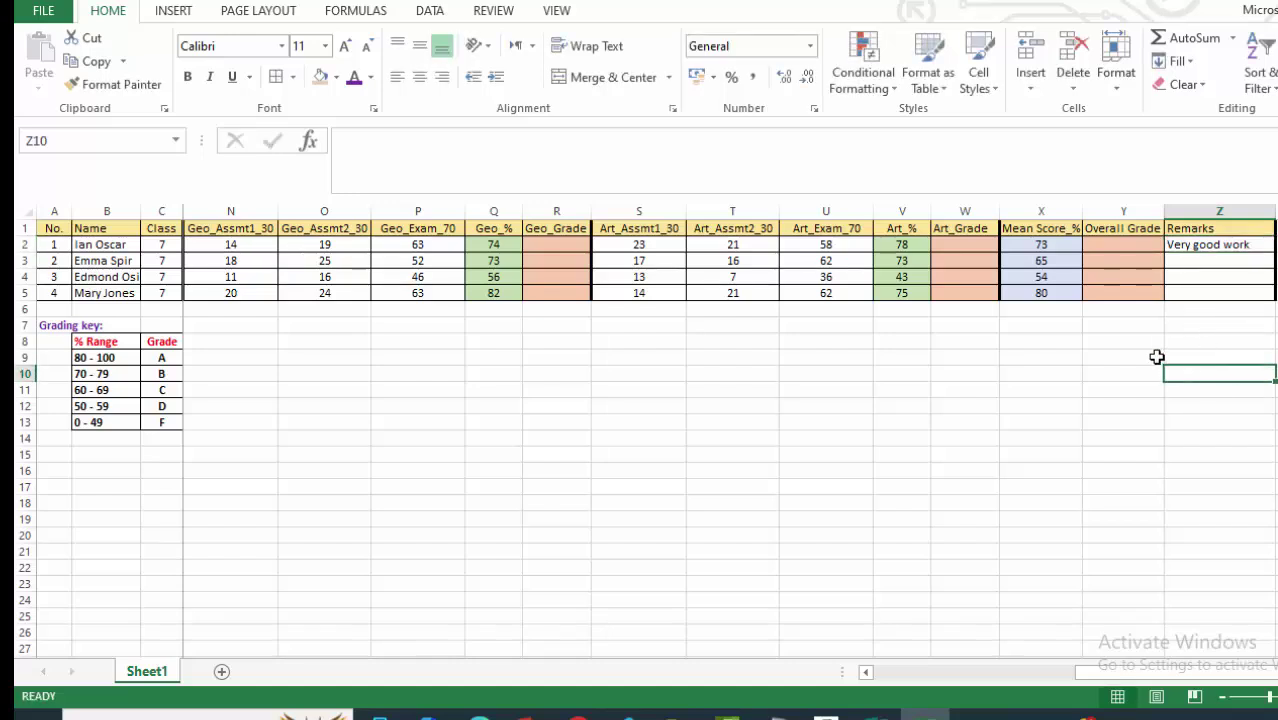
{"action": "left_click", "coordinate": [1173, 260]}
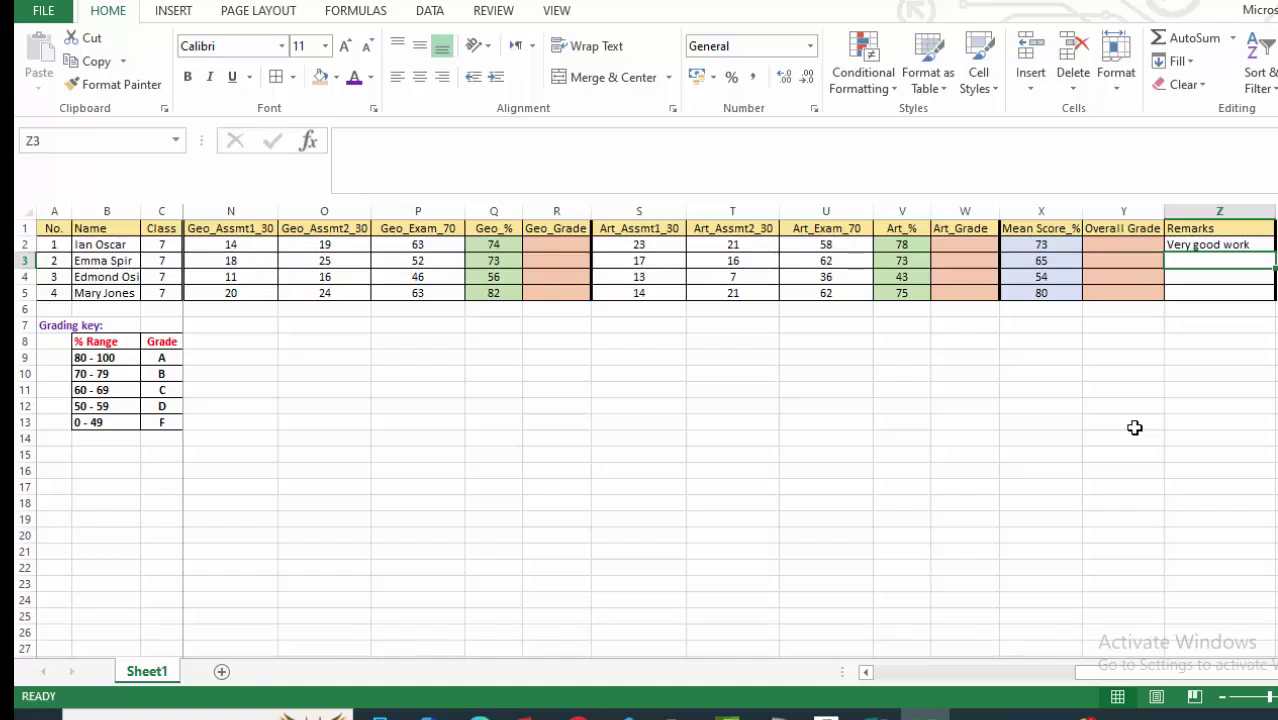
{"action": "type", "text": "P"}
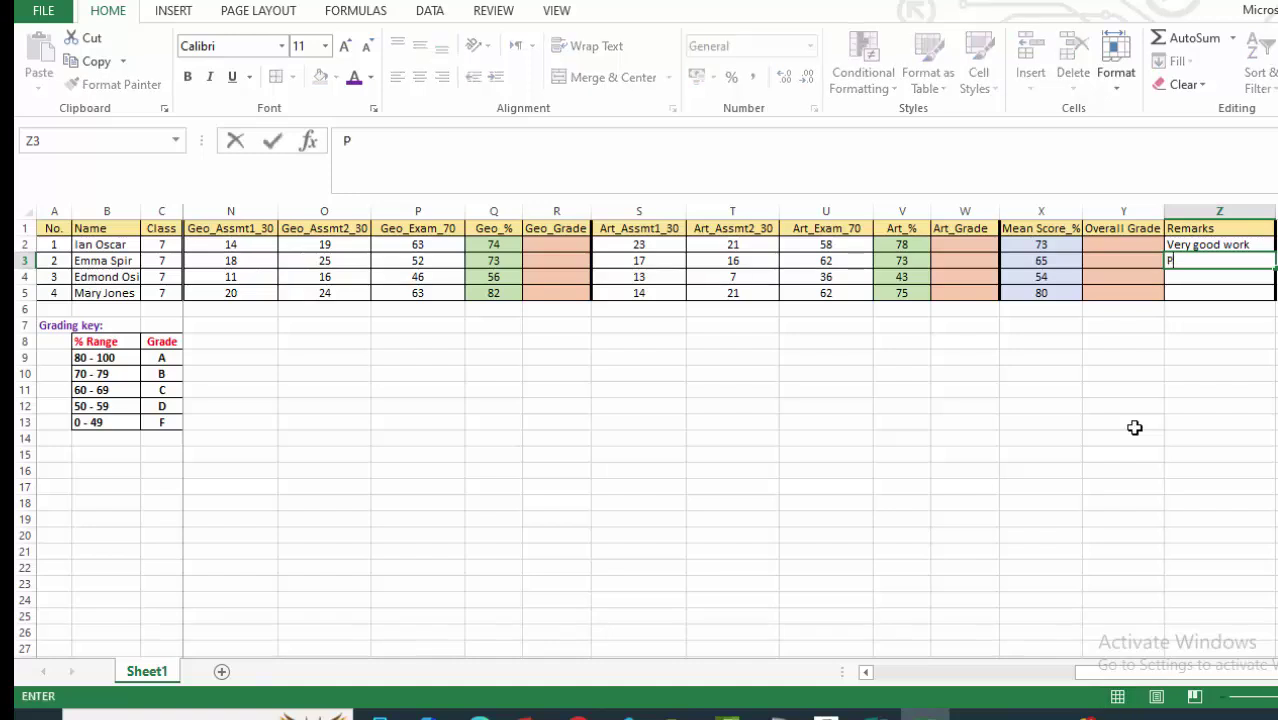
{"action": "type", "text": "ut more effort."}
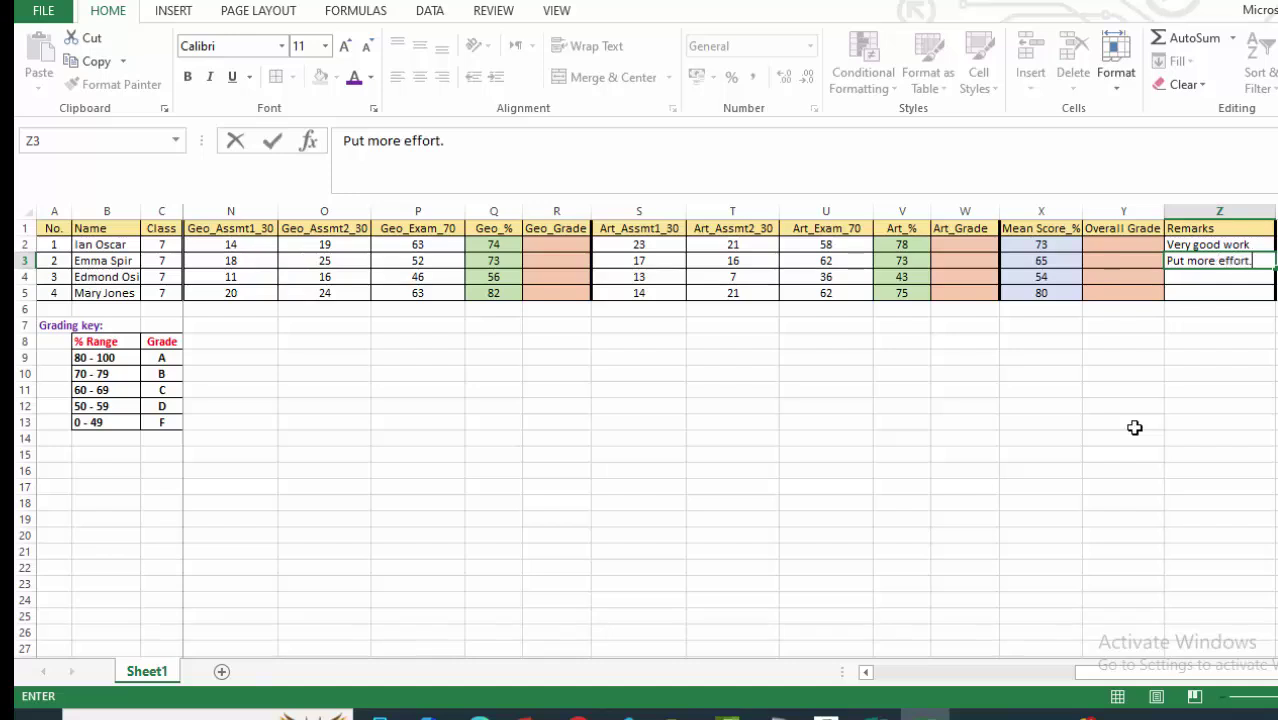
{"action": "left_click", "coordinate": [1210, 428]}
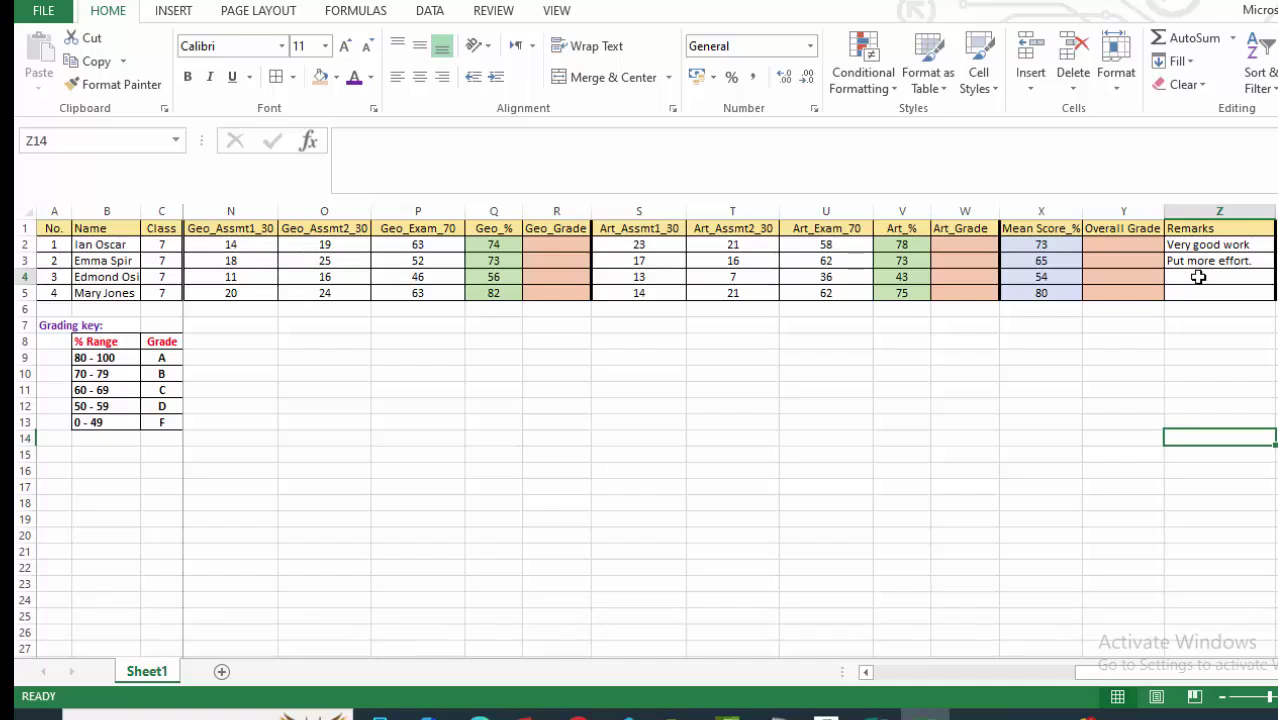
Enter 'Keep working harder' in Z4 and widen column Z to fit.
{"action": "left_click", "coordinate": [1201, 276]}
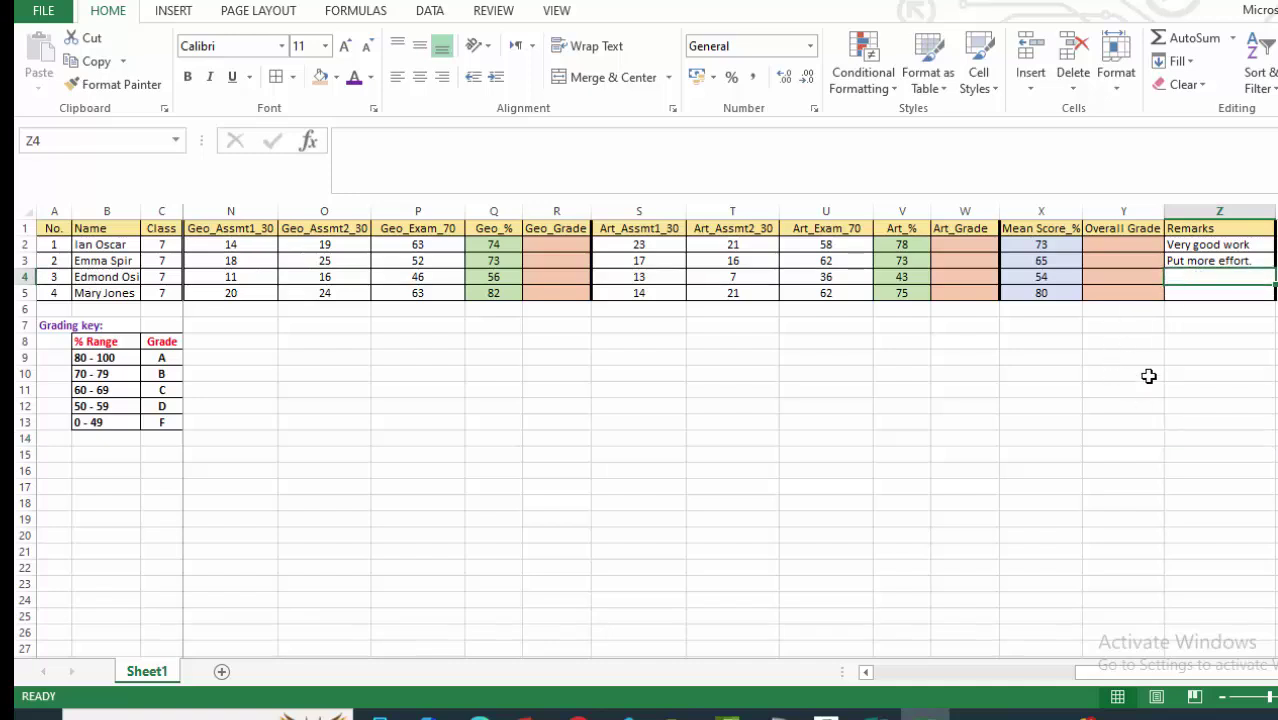
{"action": "type", "text": "Keep wor"}
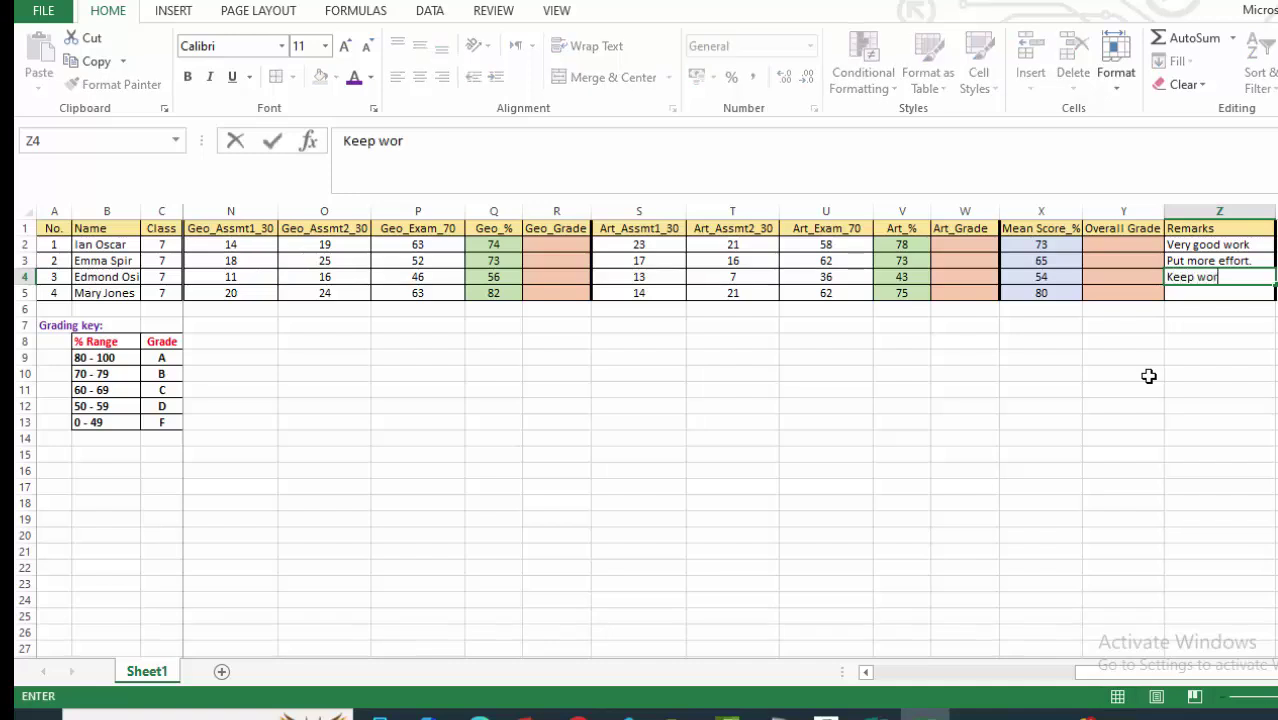
{"action": "type", "text": "king harder"}
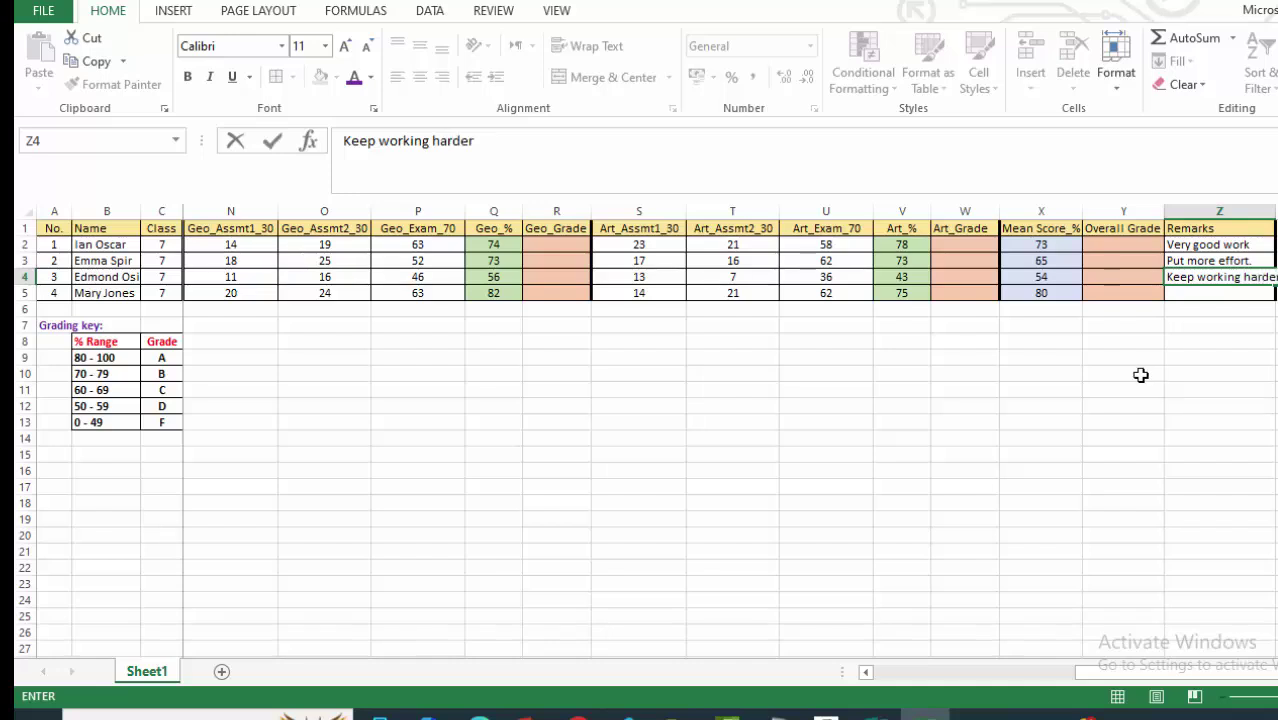
{"action": "left_click", "coordinate": [1275, 357]}
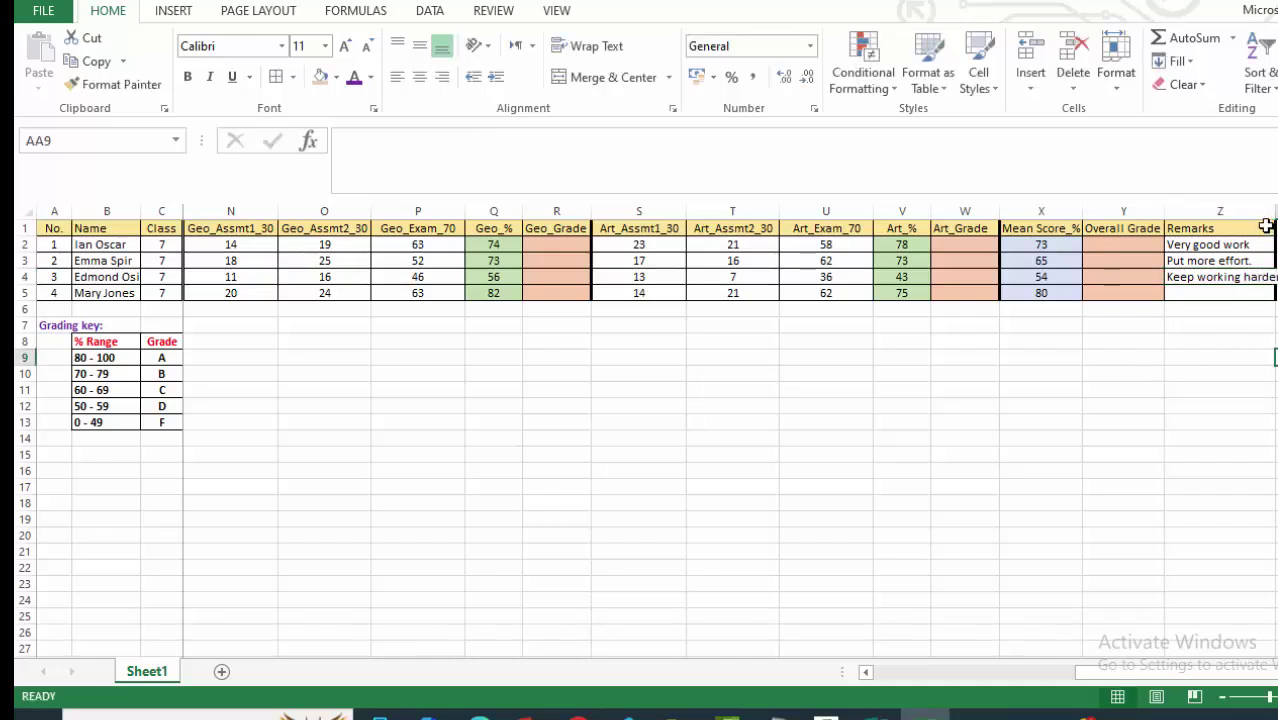
{"action": "left_click_drag", "start_coordinate": [1273, 212], "coordinate": [1277, 213]}
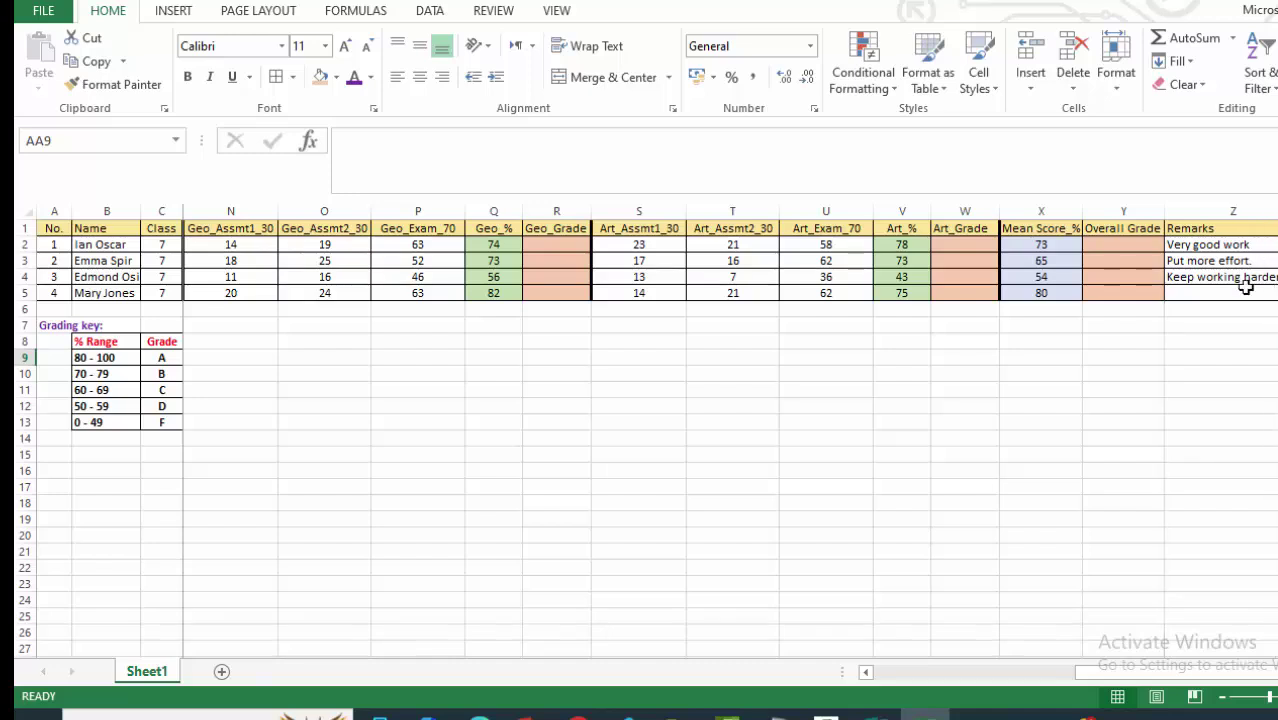
{"action": "left_click", "coordinate": [1232, 404]}
Add a period to the Z4 remark and enter 'Excellent work.' in Z5.
{"action": "left_click", "coordinate": [1220, 276]}
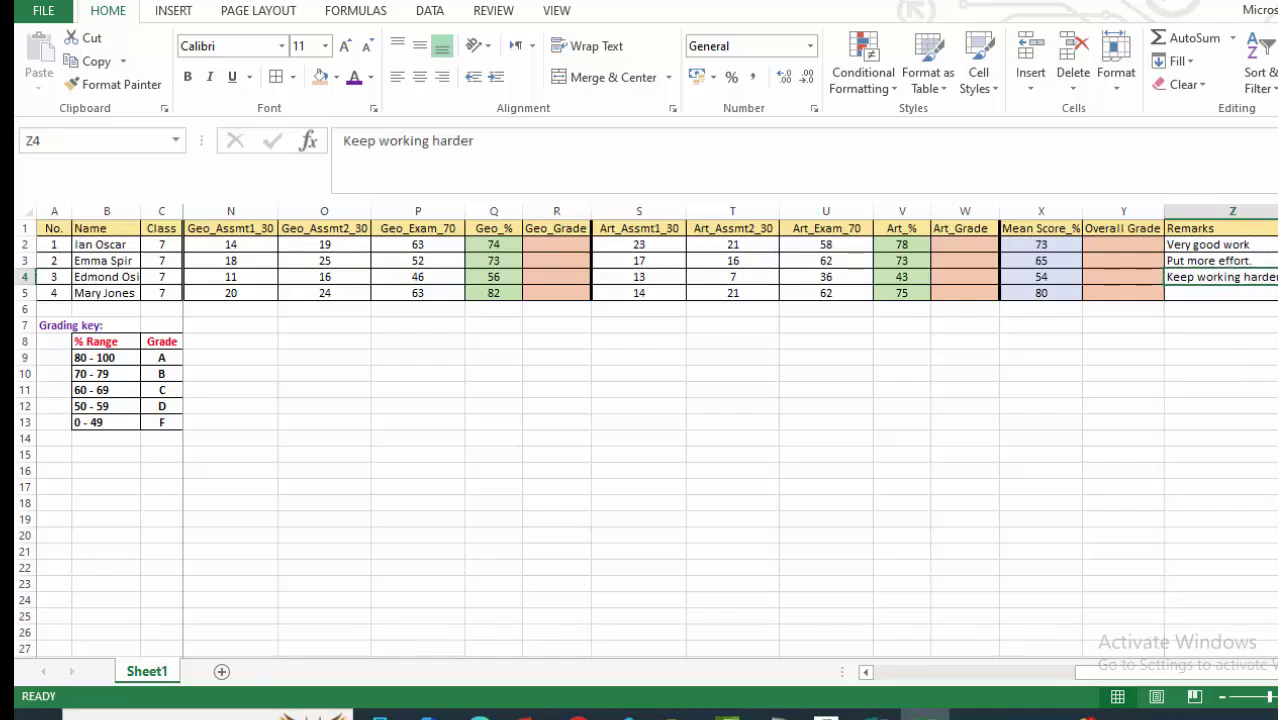
{"action": "key", "text": "F2"}
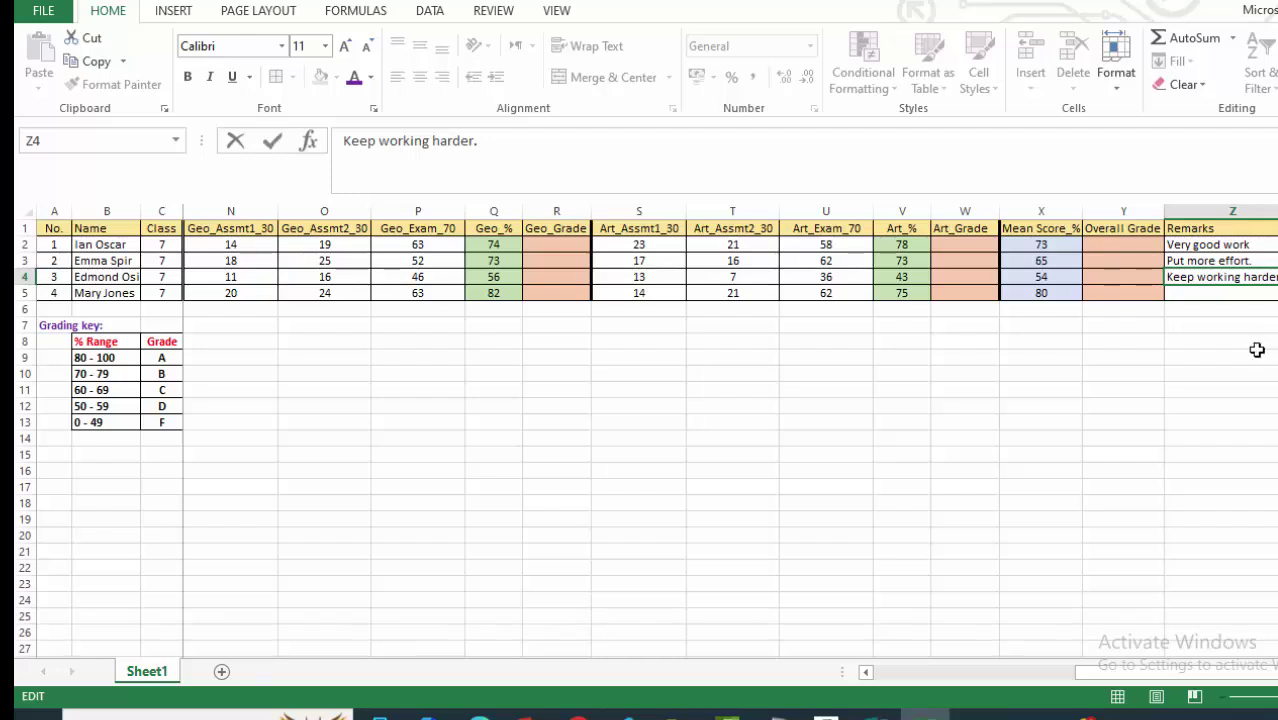
{"action": "left_click", "coordinate": [1171, 401]}
{"action": "left_click", "coordinate": [1175, 298]}
{"action": "type", "text": "Exce"}
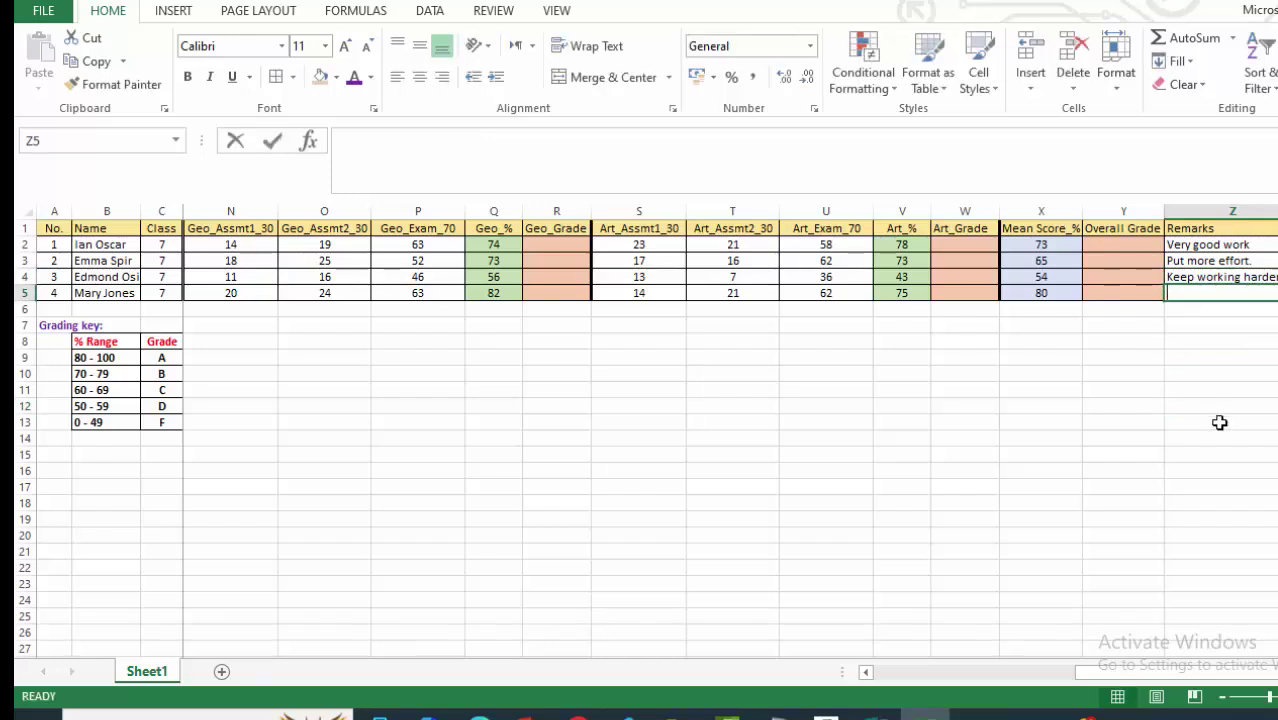
{"action": "type", "text": "lklent"}
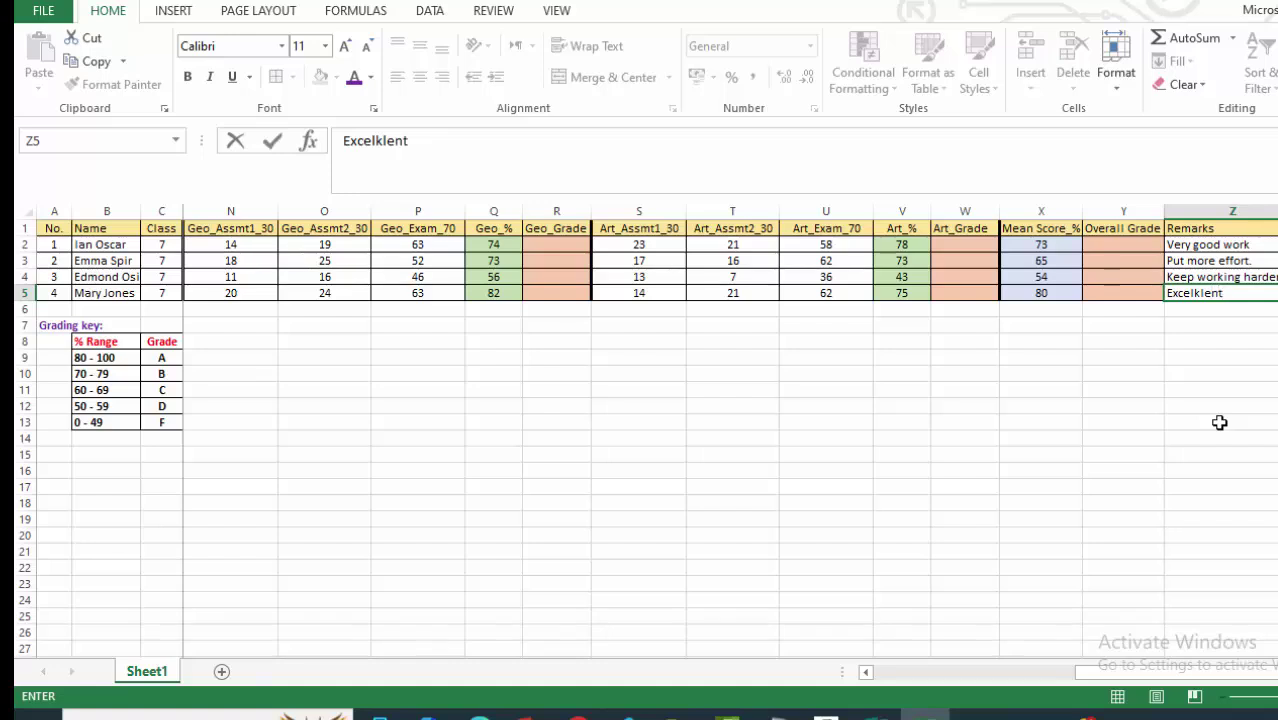
{"action": "key", "text": "BackSpace"}
{"action": "key", "text": "BackSpace"}
{"action": "key", "text": "BackSpace"}
{"action": "key", "text": "BackSpace"}
{"action": "type", "text": "lent w"}
{"action": "left_click", "coordinate": [1132, 438]}
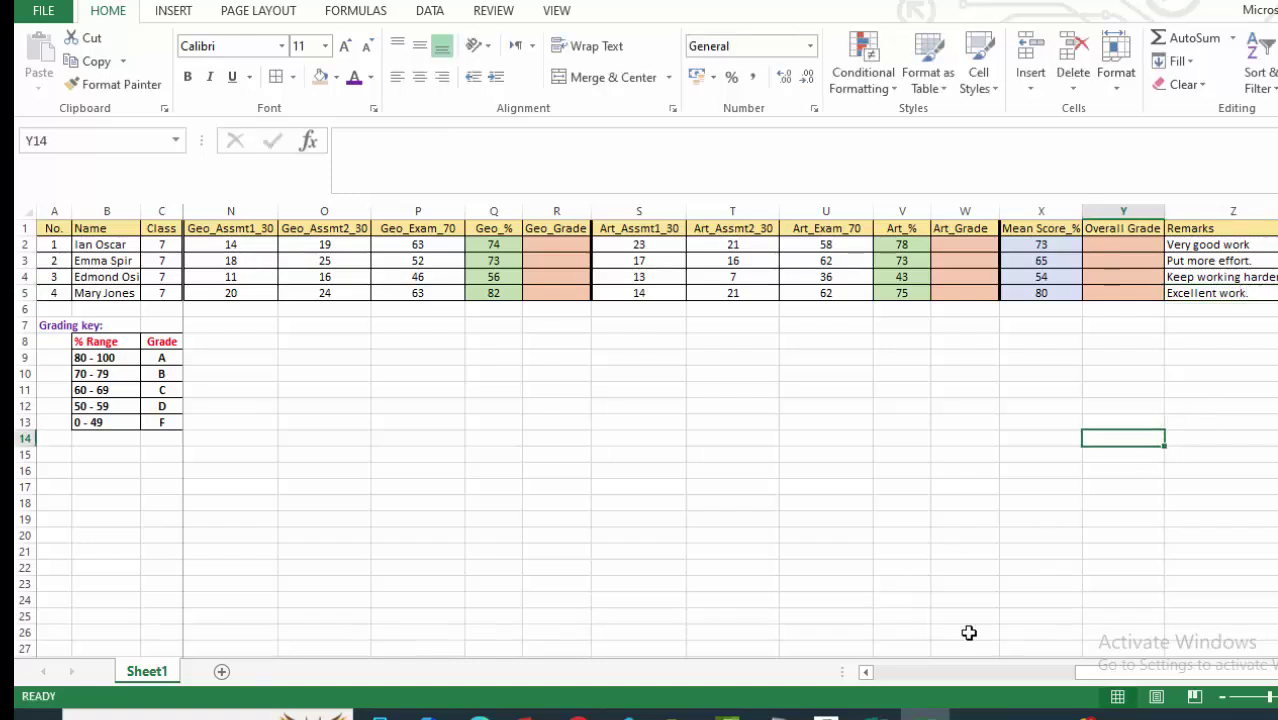
Widen the Math_Grade column H and bring the Notepad PROCEDURE notes forward.
{"action": "left_click", "coordinate": [990, 384]}
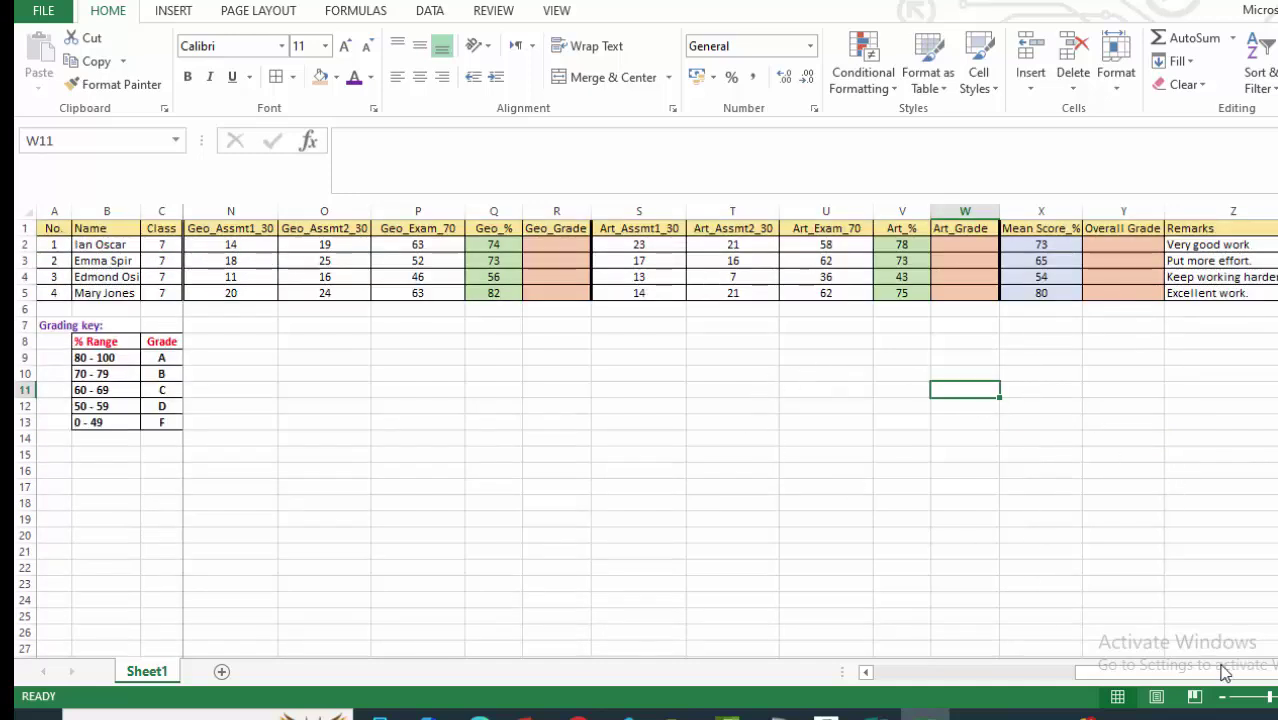
{"action": "left_click_drag", "start_coordinate": [1162, 683], "coordinate": [752, 672]}
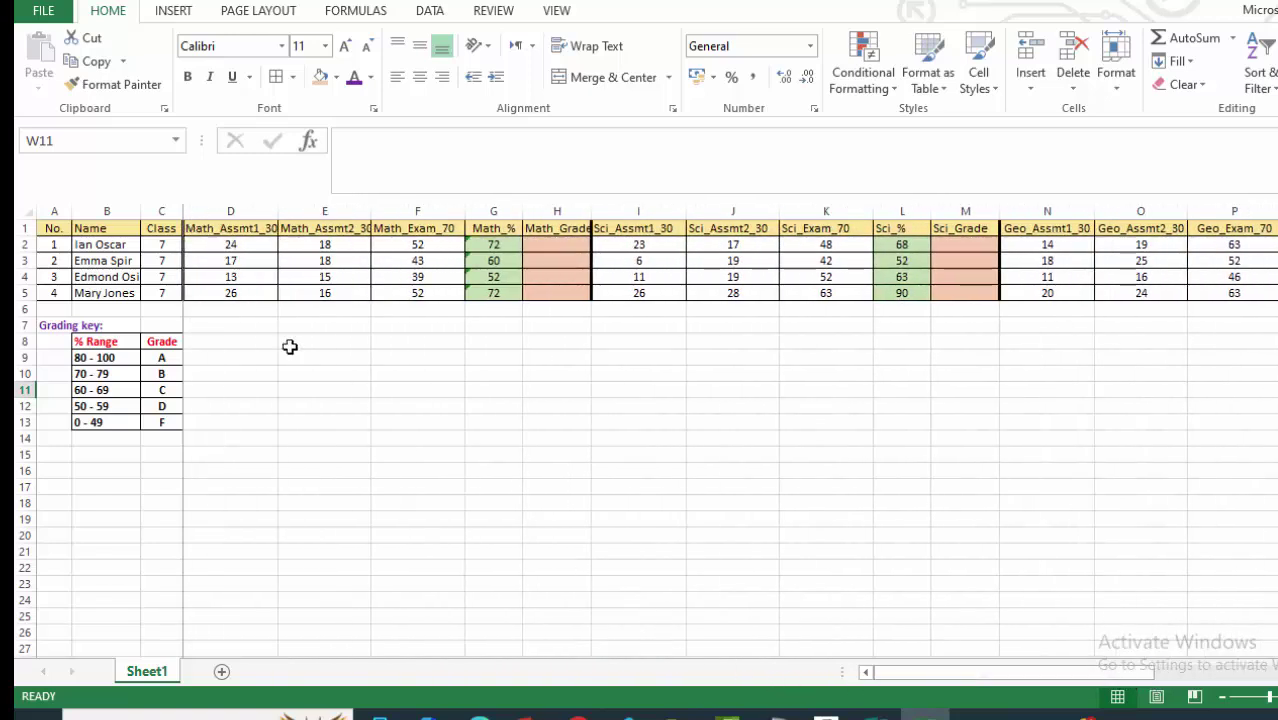
{"action": "left_click", "coordinate": [320, 406]}
{"action": "left_click", "coordinate": [540, 246]}
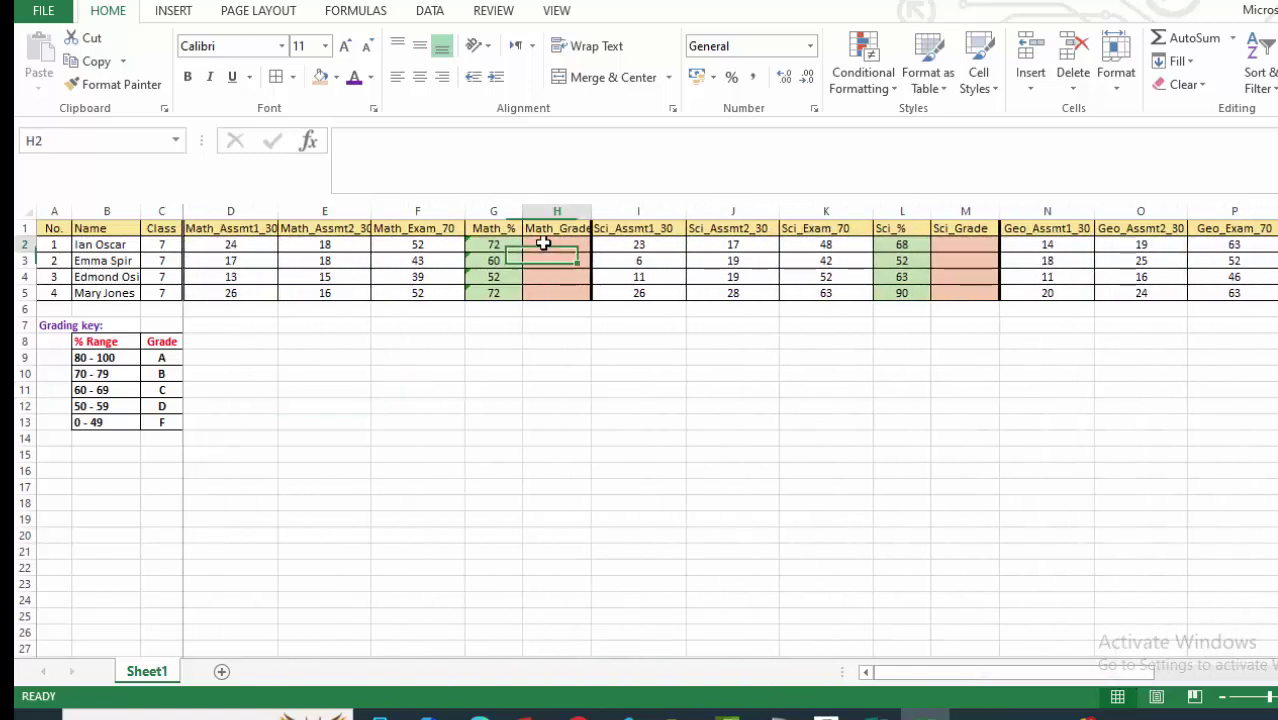
{"action": "left_click_drag", "start_coordinate": [590, 218], "coordinate": [598, 207]}
{"action": "left_click", "coordinate": [678, 405]}
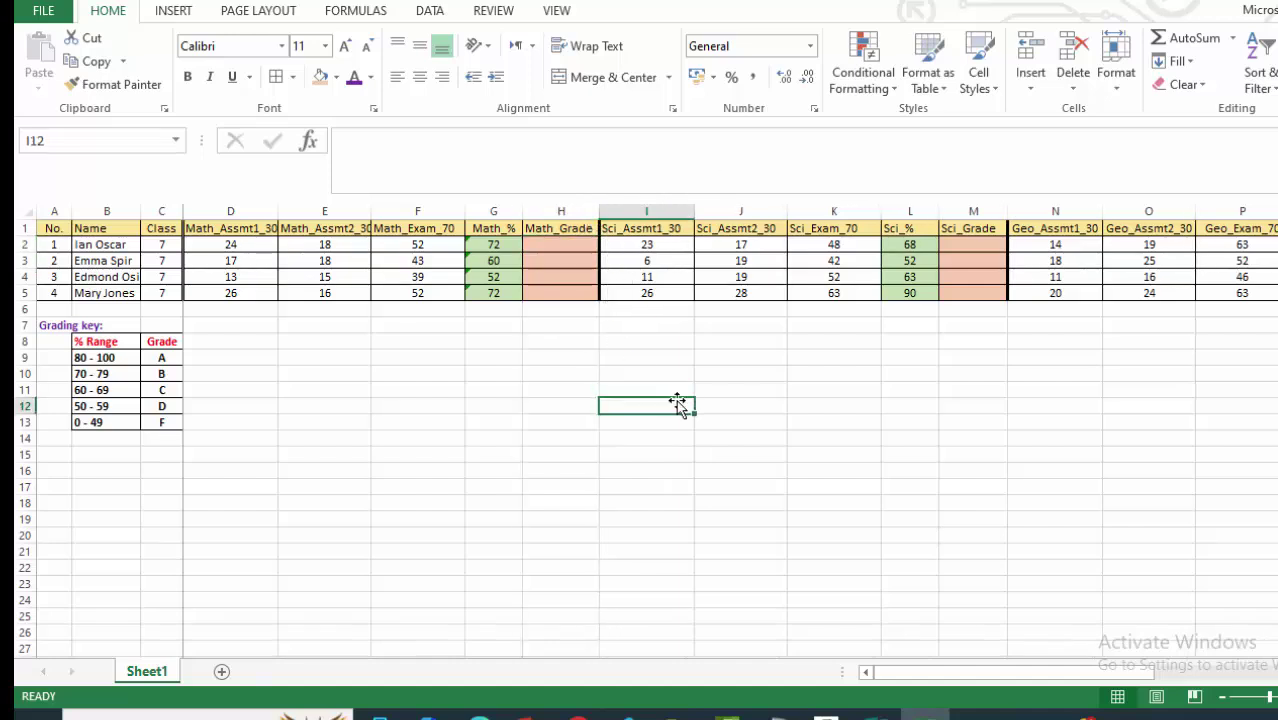
{"action": "left_click", "coordinate": [544, 246]}
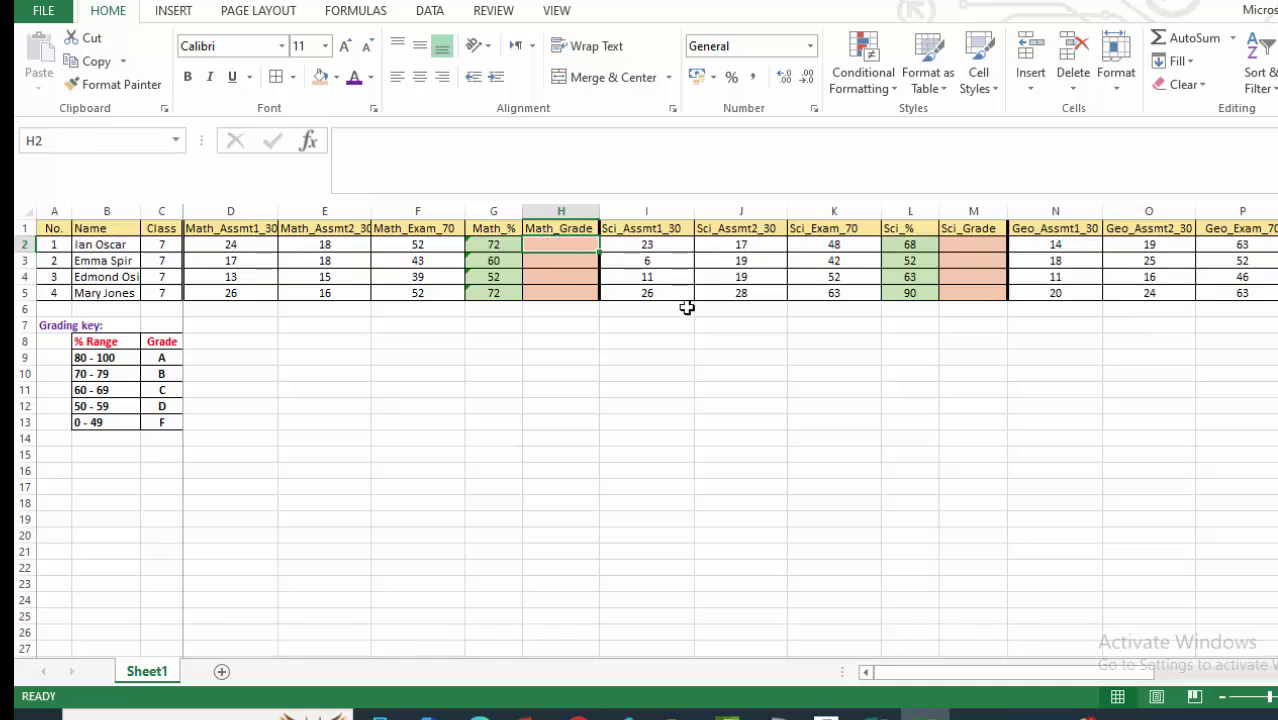
{"action": "left_click", "coordinate": [562, 404]}
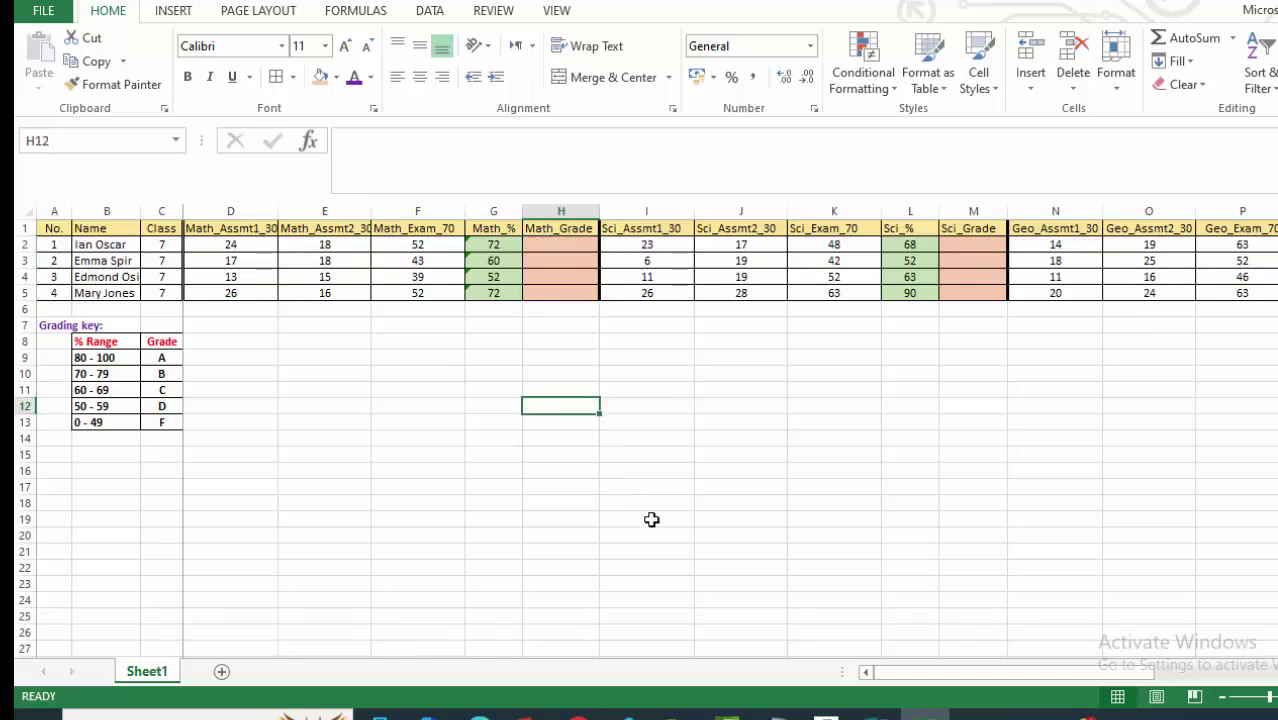
{"action": "left_click", "coordinate": [775, 714]}
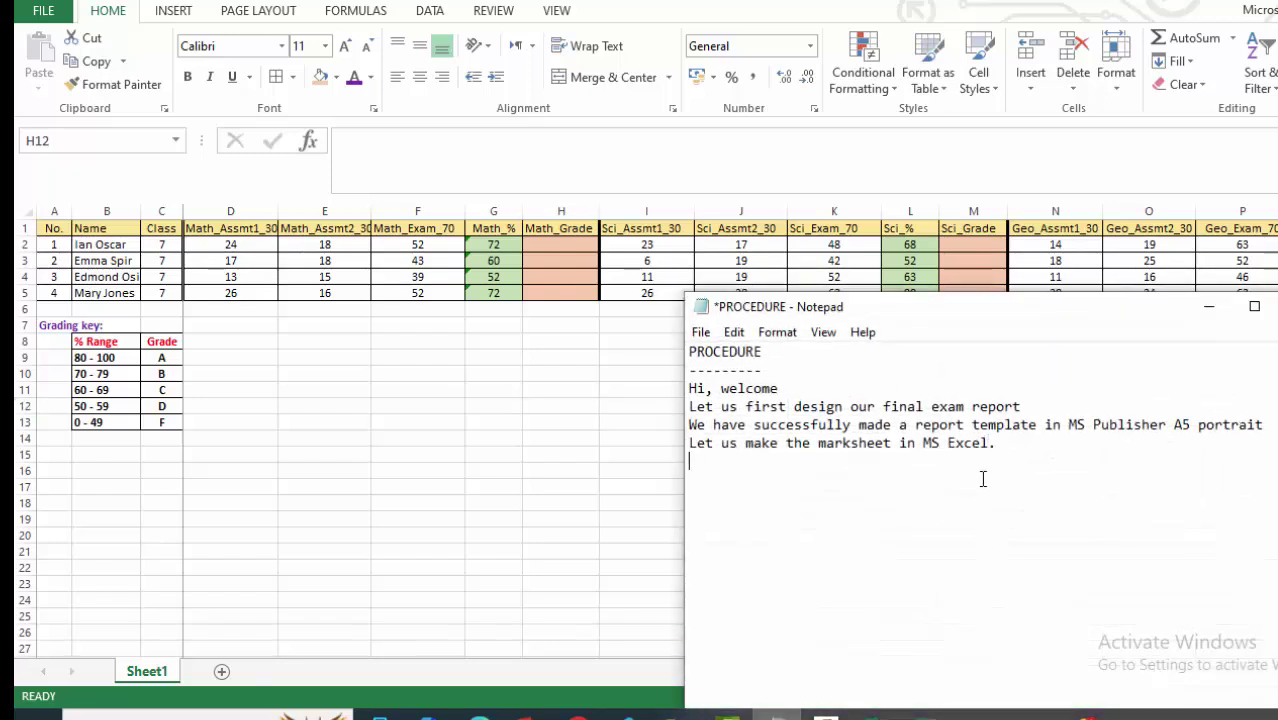
Append 'Let us implement the grading key.' as a new line in Notepad.
{"action": "key", "text": "Return"}
{"action": "type", "text": "Let us imple"}
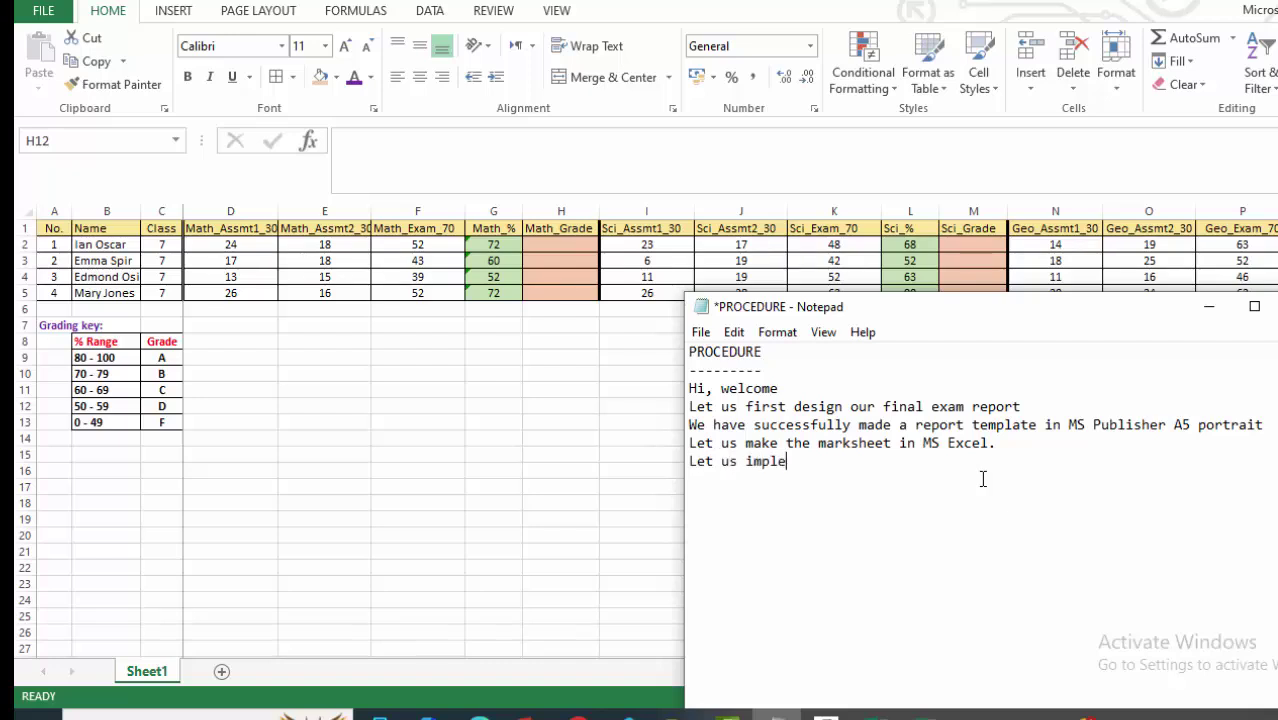
{"action": "type", "text": "ment the grading key"}
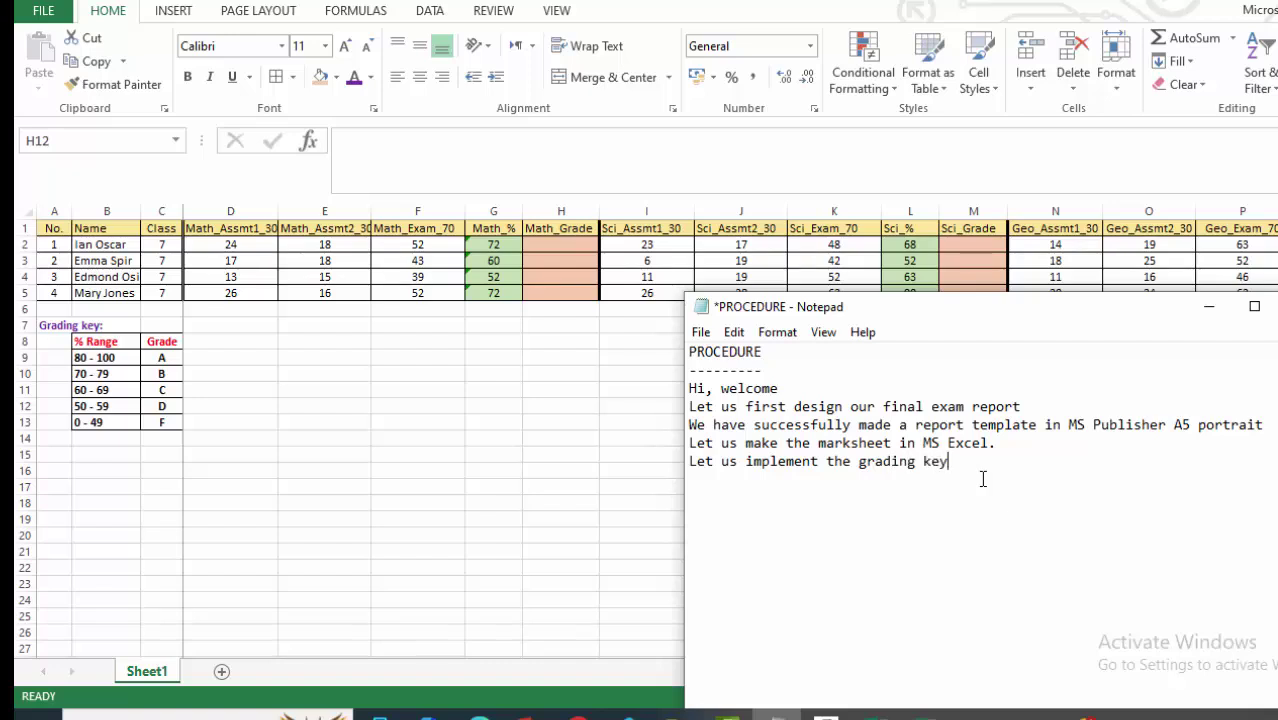
{"action": "type", "text": "."}
{"action": "key", "text": "Return"}
Minimize the notes and widen the Name column slightly.
{"action": "left_click", "coordinate": [1209, 306]}
{"action": "left_click", "coordinate": [382, 485]}
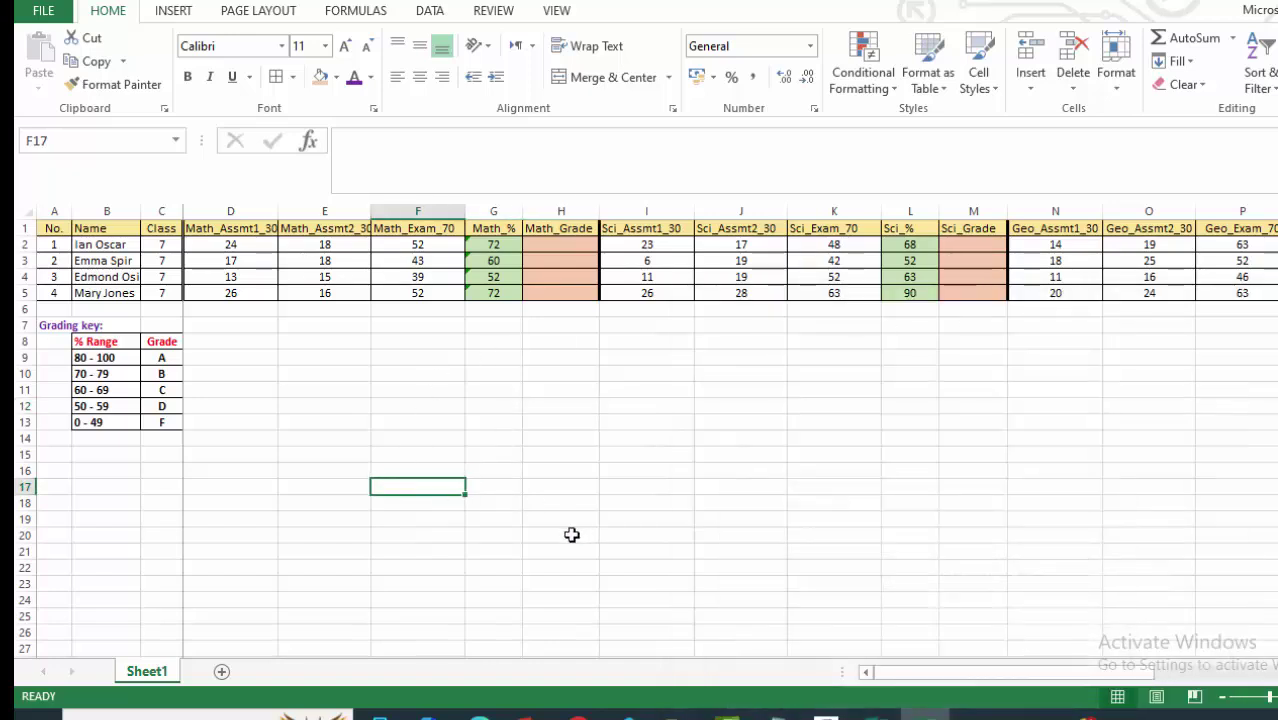
{"action": "left_click", "coordinate": [545, 248]}
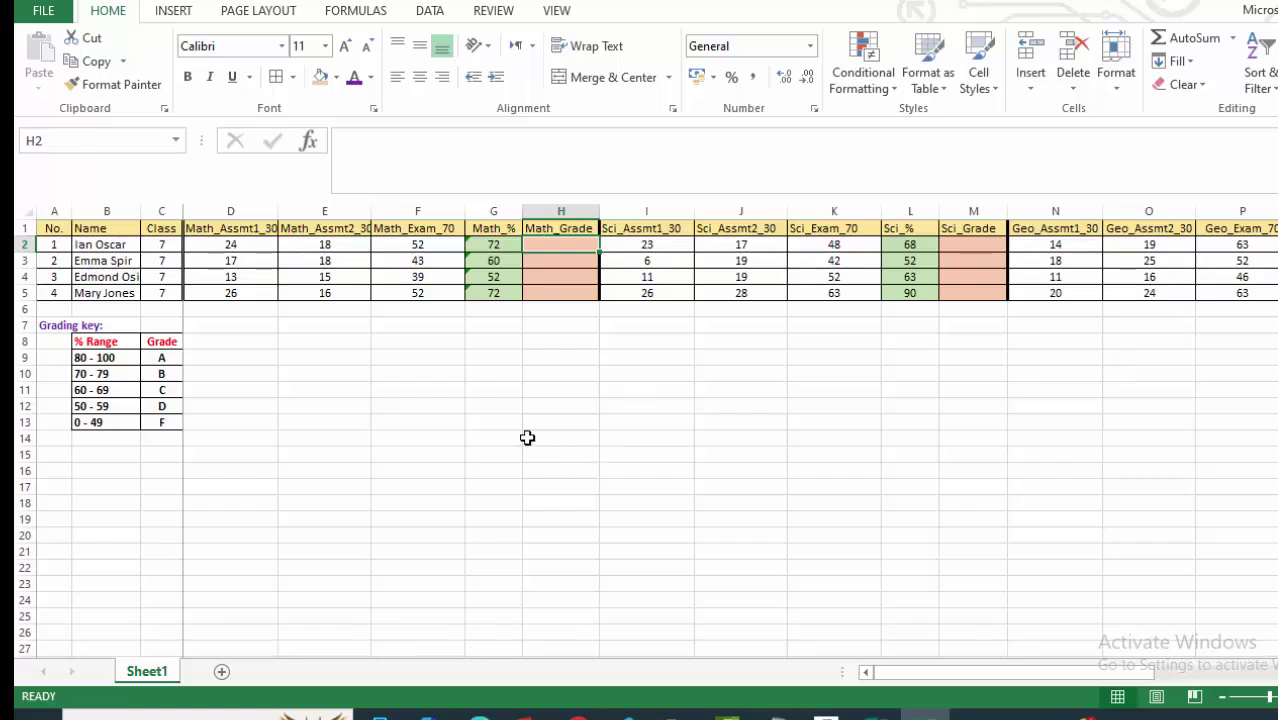
{"action": "left_click", "coordinate": [284, 436]}
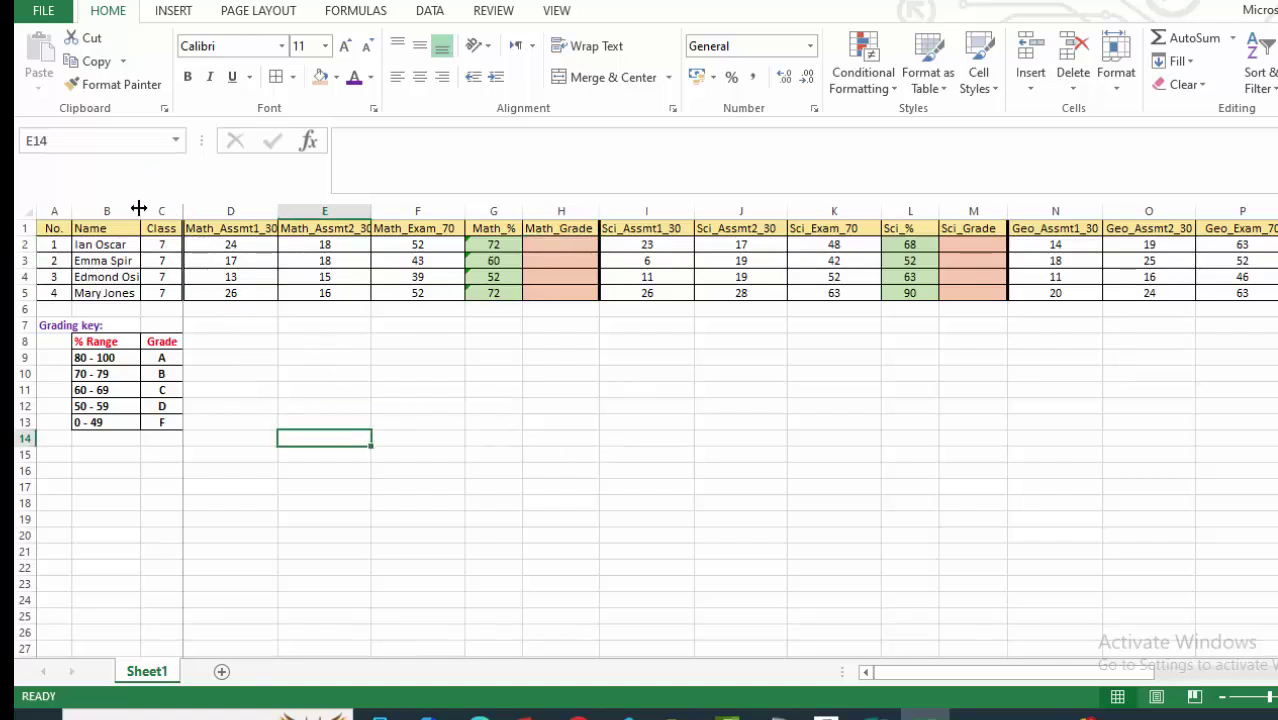
{"action": "left_click_drag", "start_coordinate": [139, 208], "coordinate": [155, 211]}
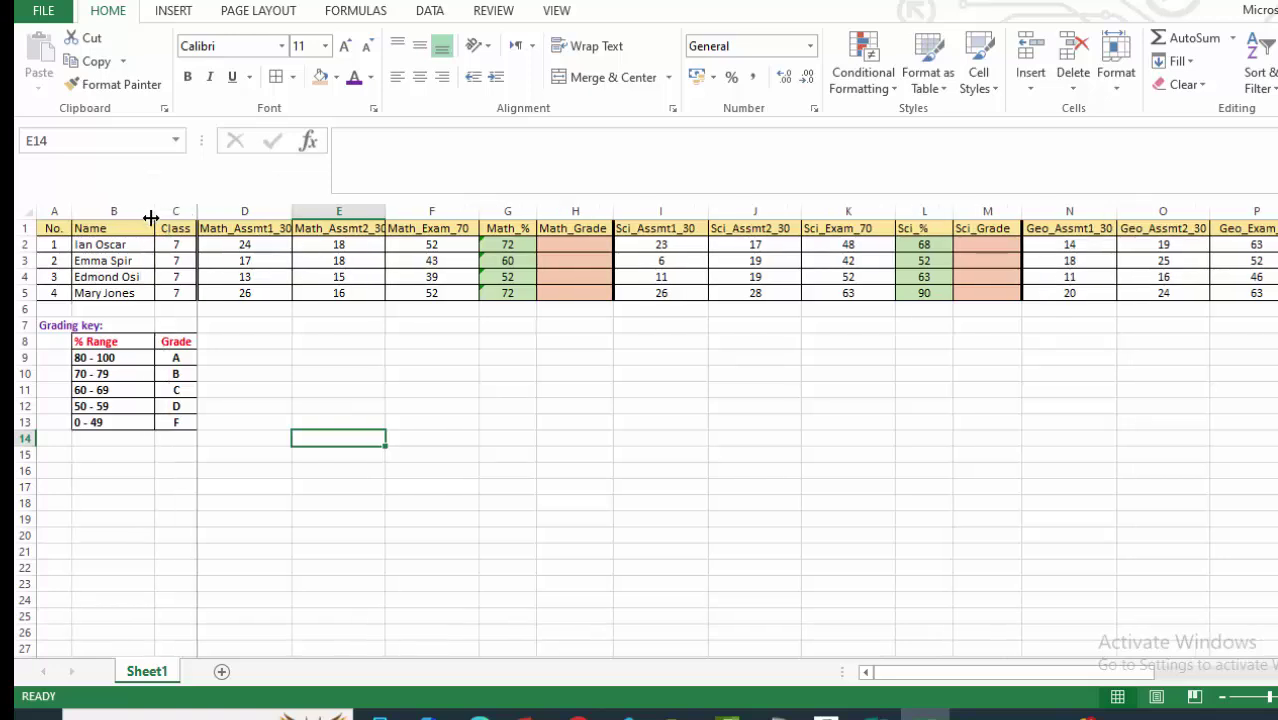
Start a formula in Math_Grade cell H2 with =IF.
{"action": "left_click", "coordinate": [311, 370]}
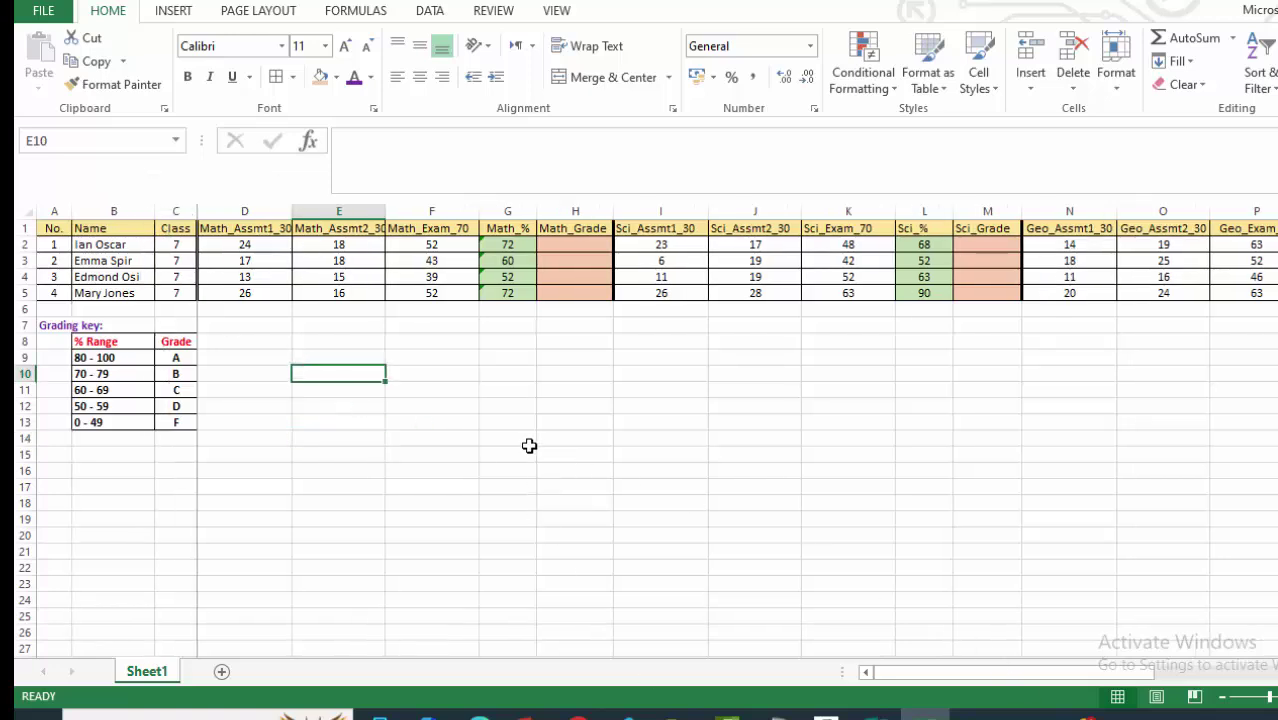
{"action": "scroll", "coordinate": [487, 465], "scroll_direction": "right", "scroll_amount": 2}
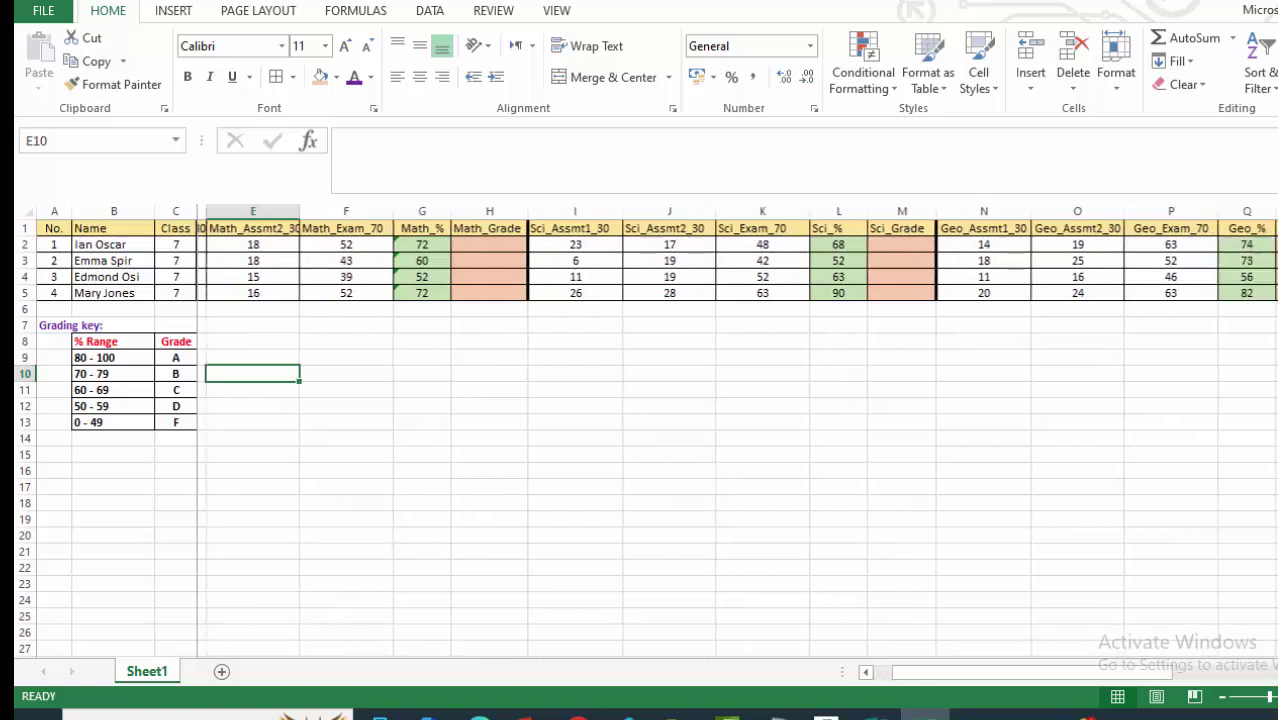
{"action": "left_click", "coordinate": [487, 465]}
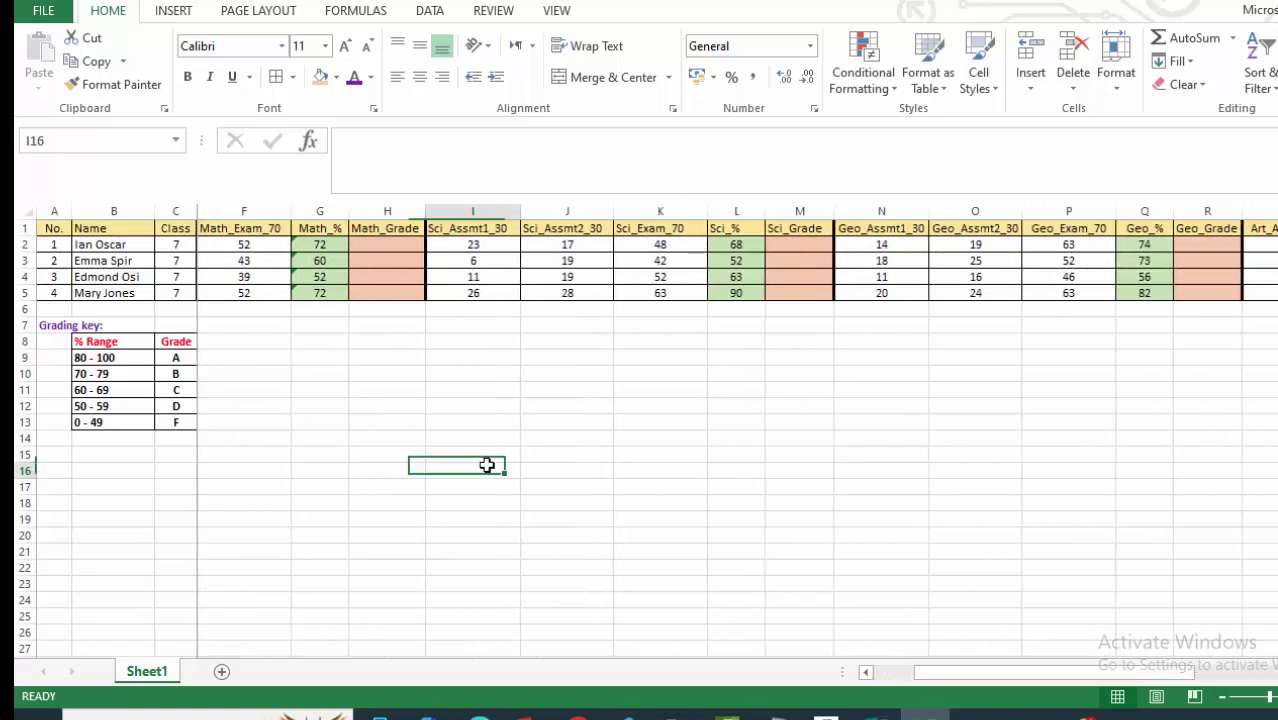
{"action": "left_click", "coordinate": [388, 245]}
{"action": "type", "text": "="}
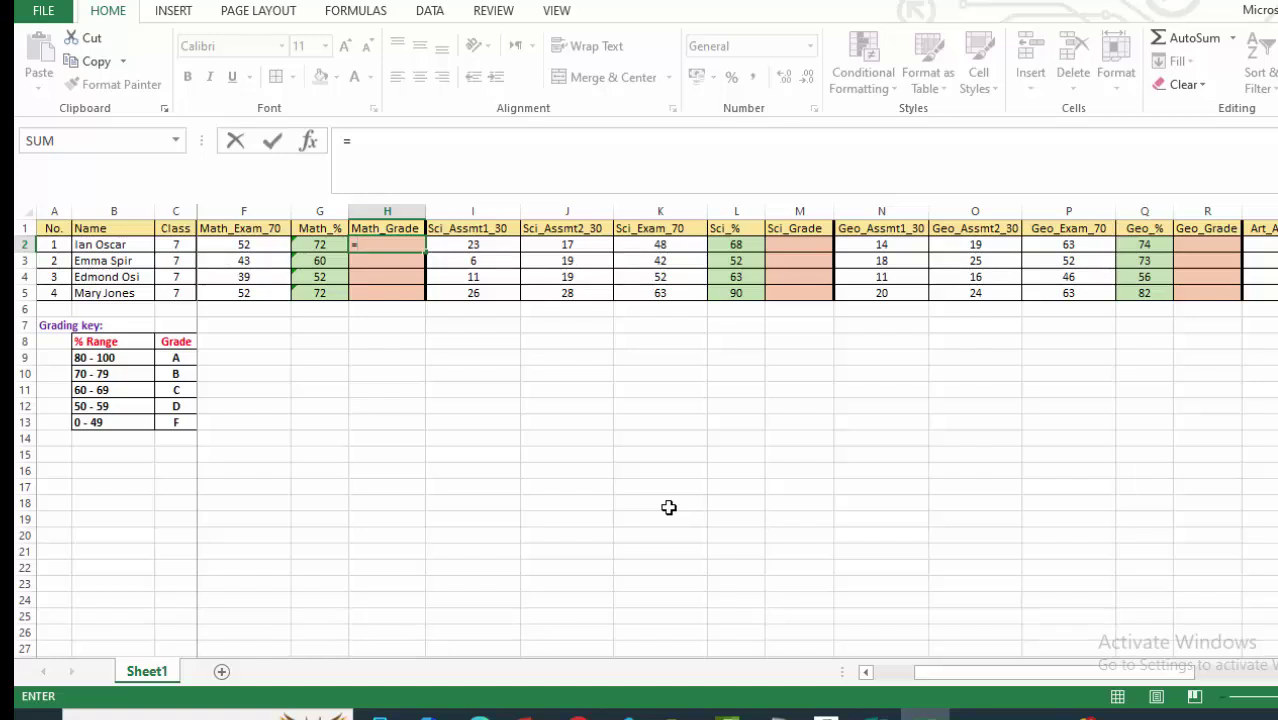
{"action": "type", "text": "if"}
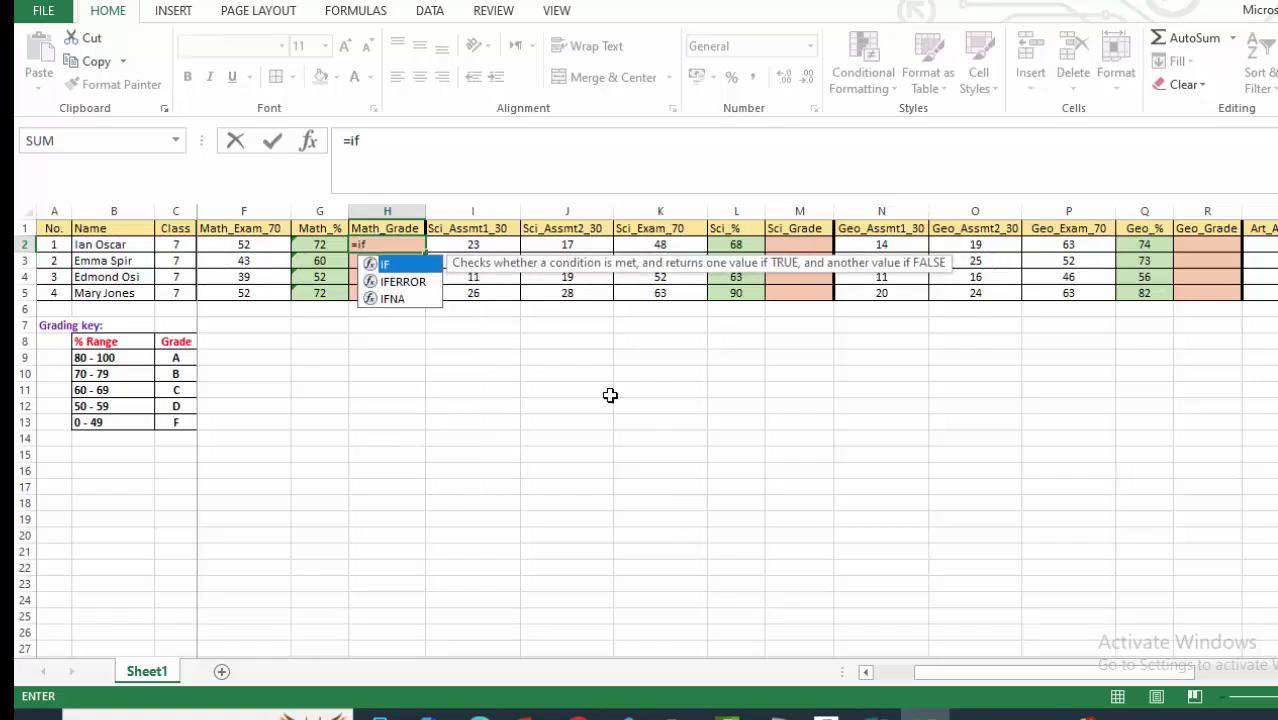
Write the nested IF in H2 on G2: A at 80, B at 70, C at 60, D at 50, else F.
{"action": "double_click", "coordinate": [405, 266]}
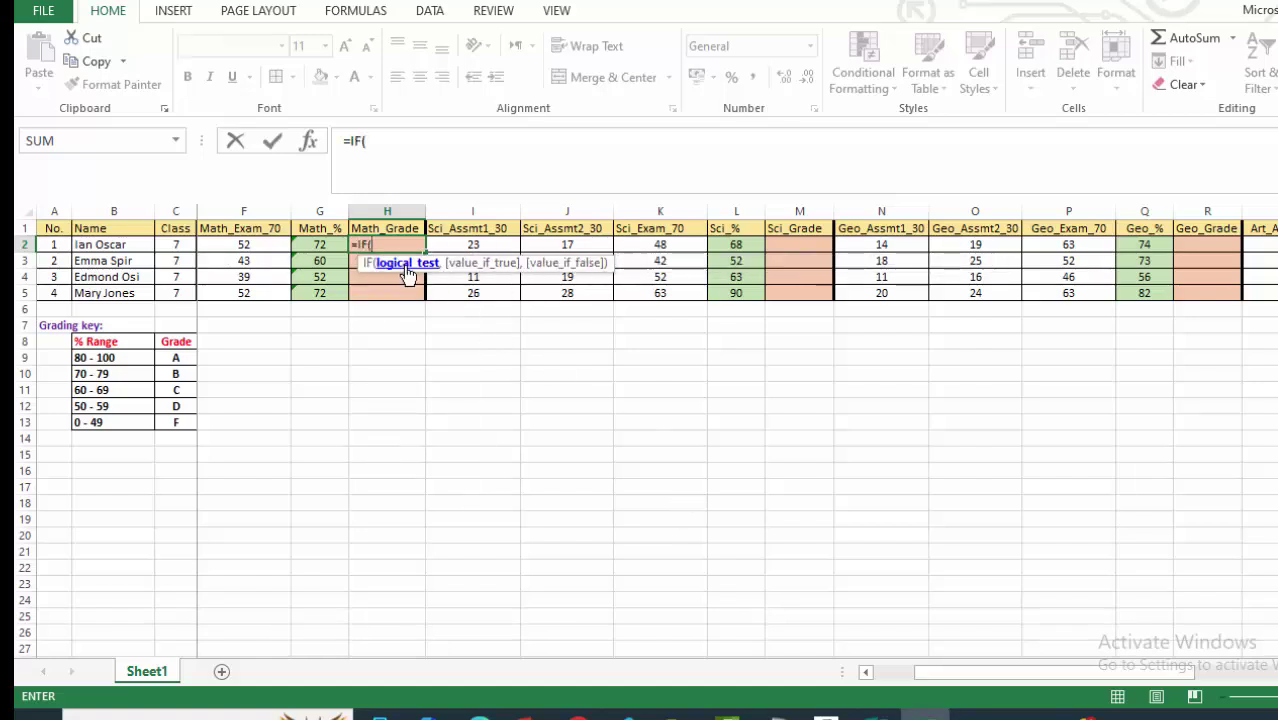
{"action": "left_click", "coordinate": [380, 142]}
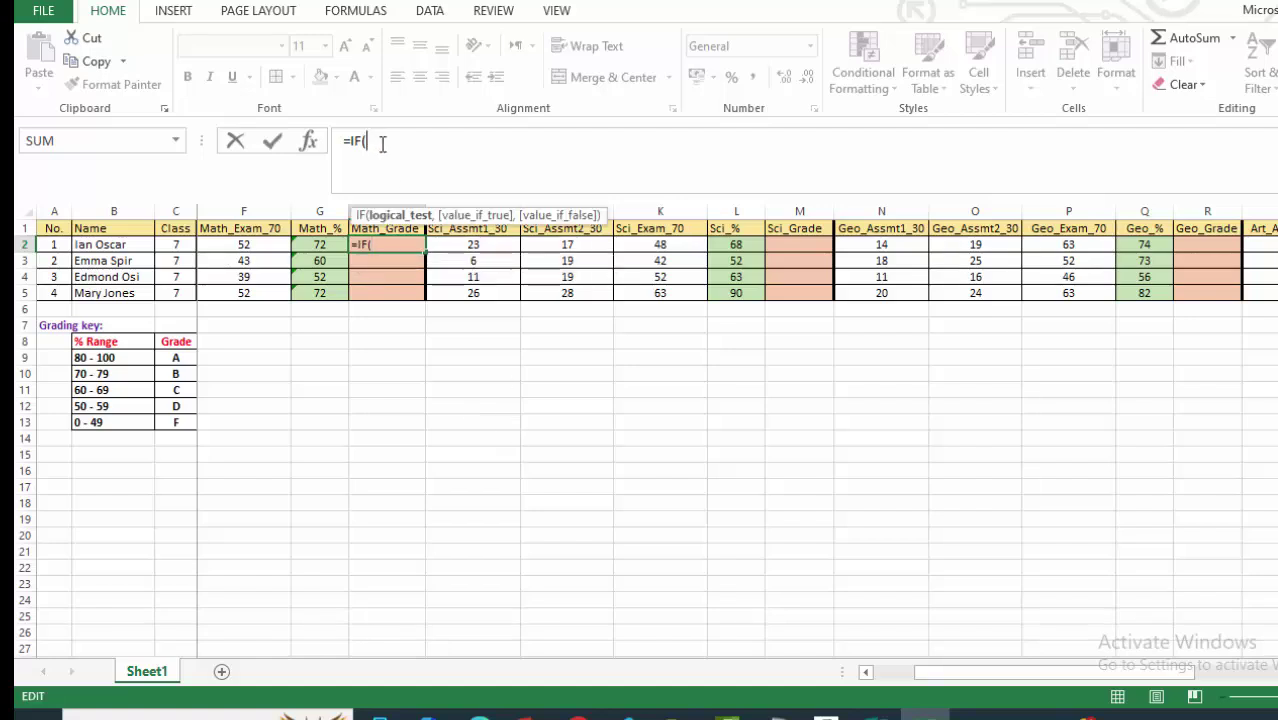
{"action": "left_click", "coordinate": [317, 249]}
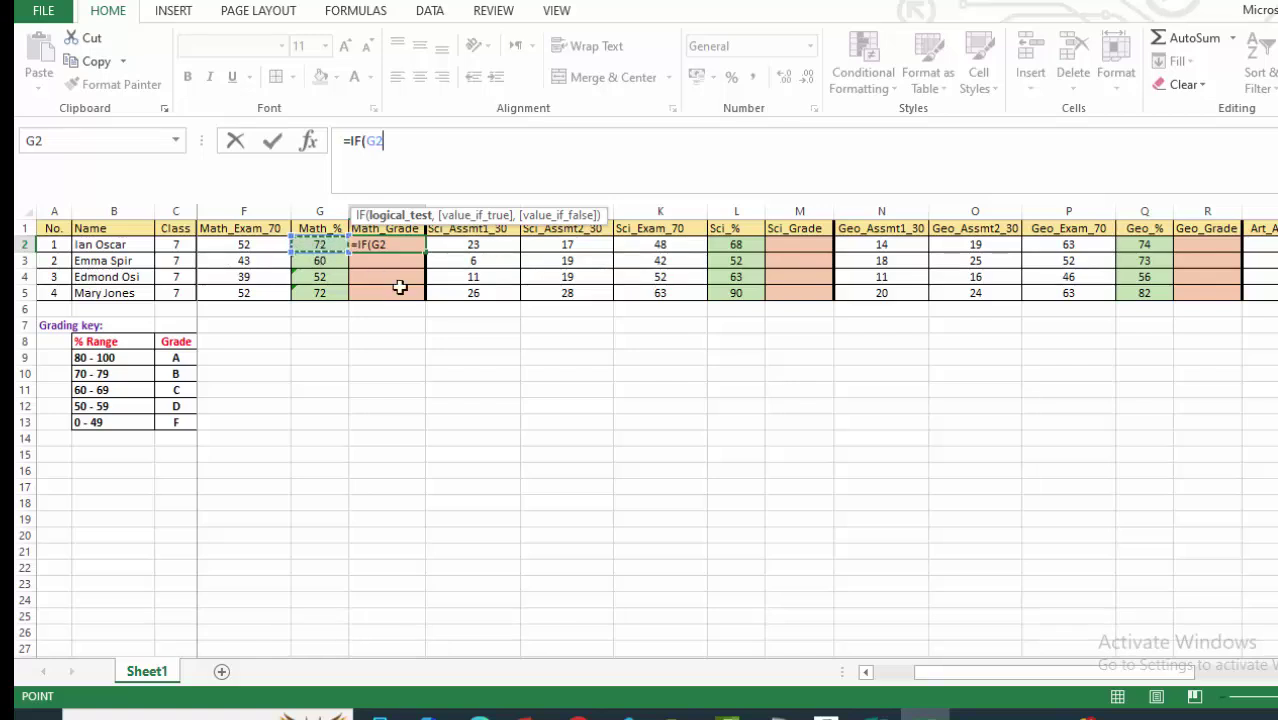
{"action": "type", "text": ">=80"}
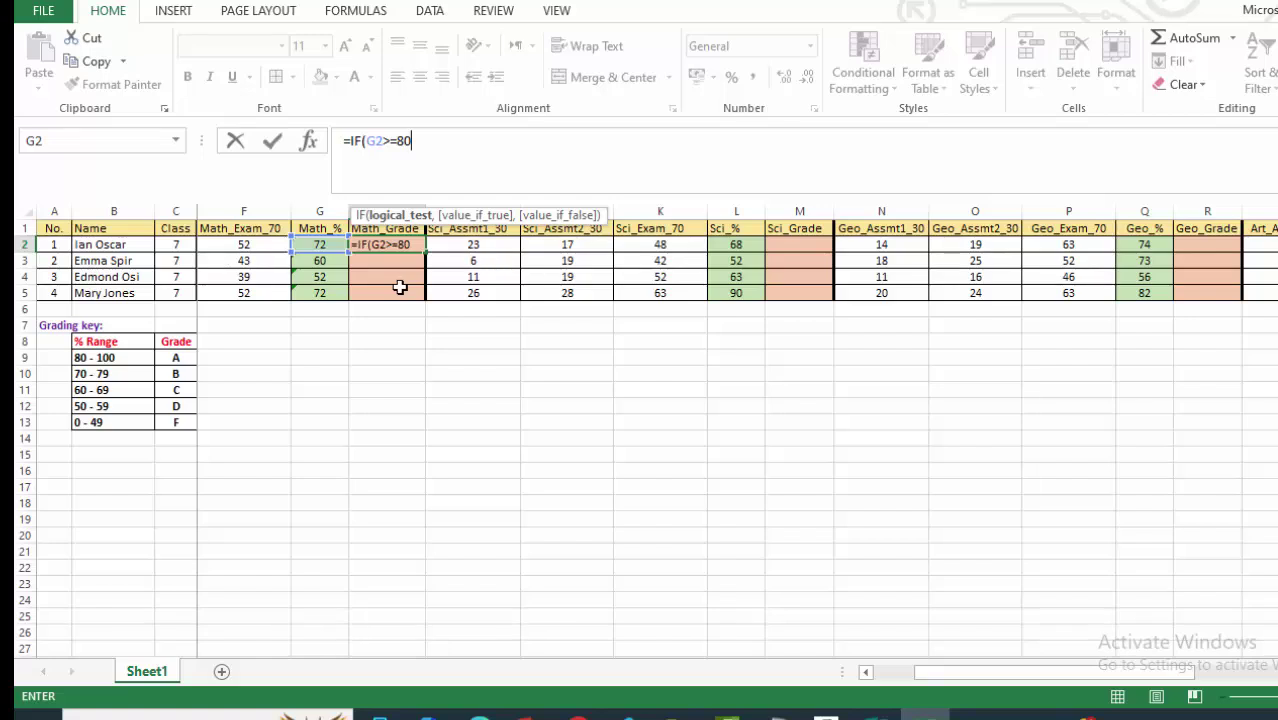
{"action": "type", "text": ",\"A"}
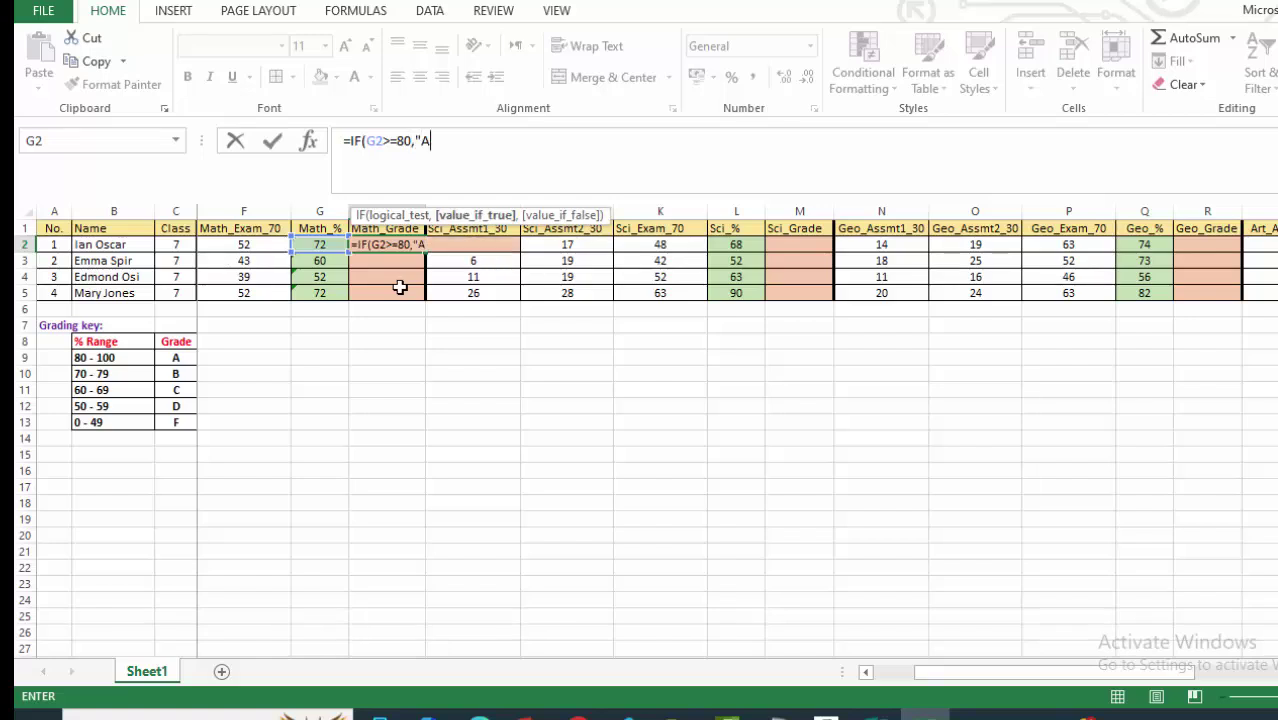
{"action": "type", "text": "\","}
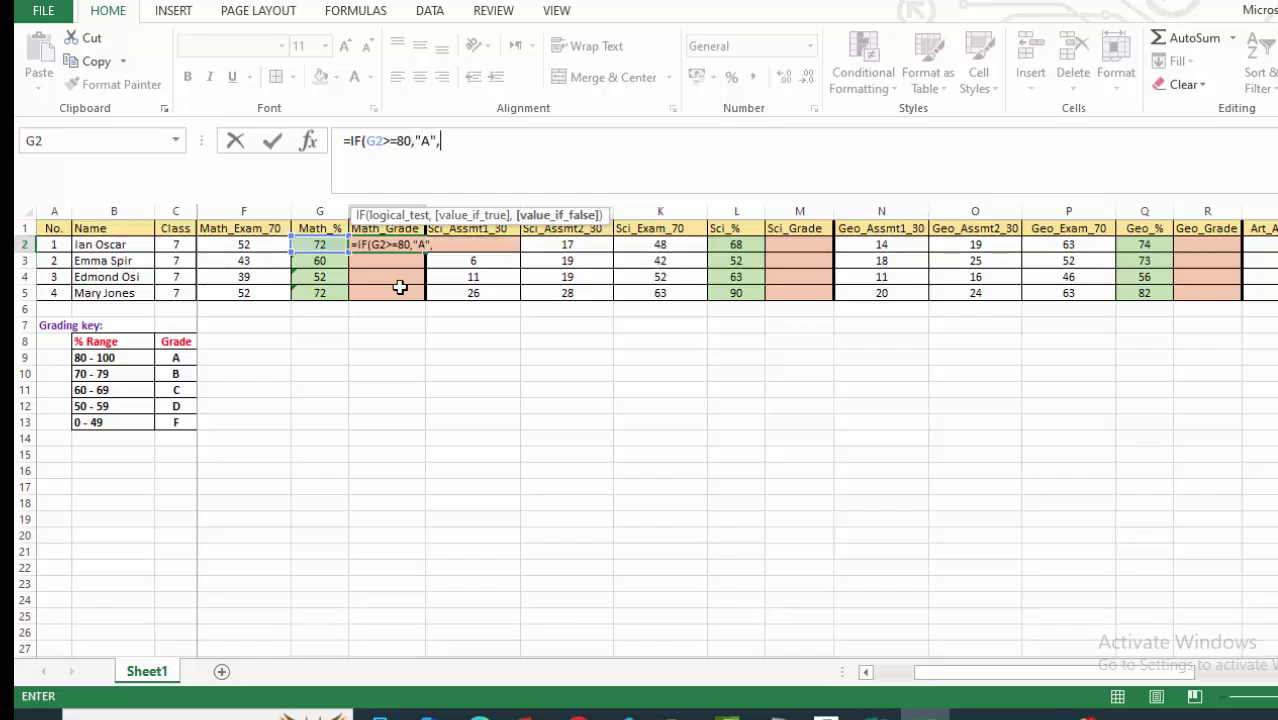
{"action": "type", "text": "if"}
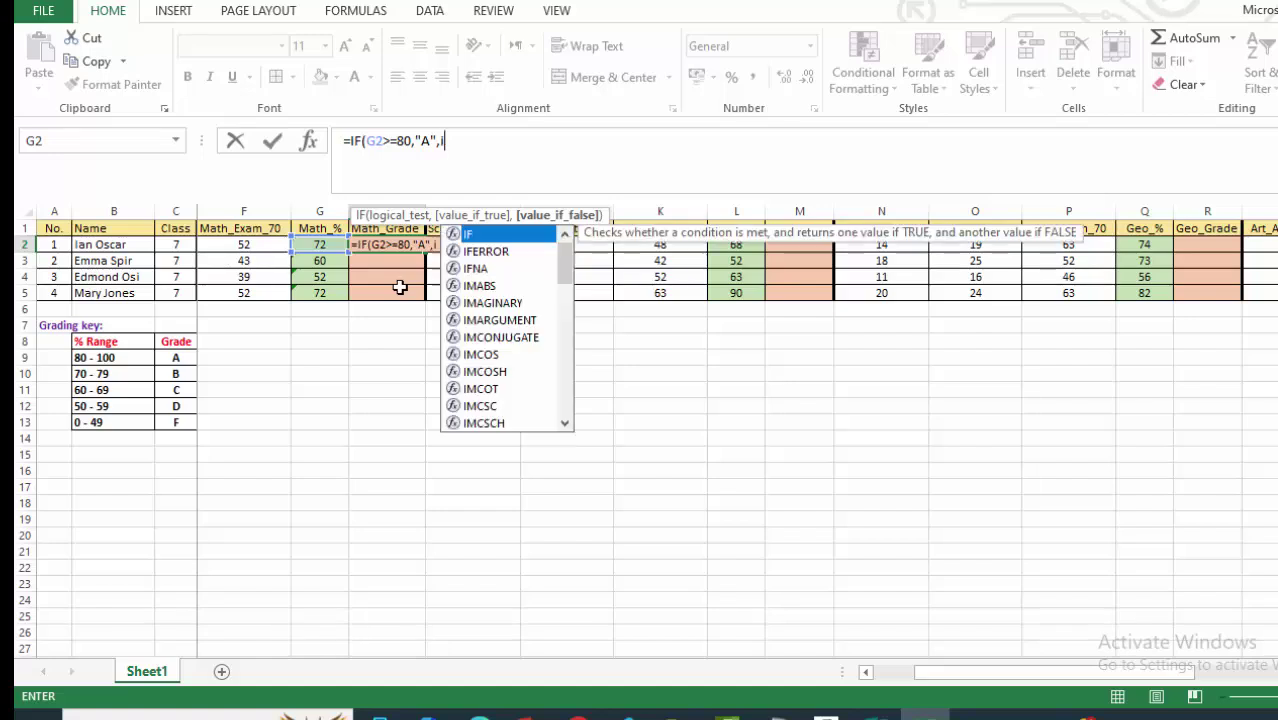
{"action": "double_click", "coordinate": [488, 236]}
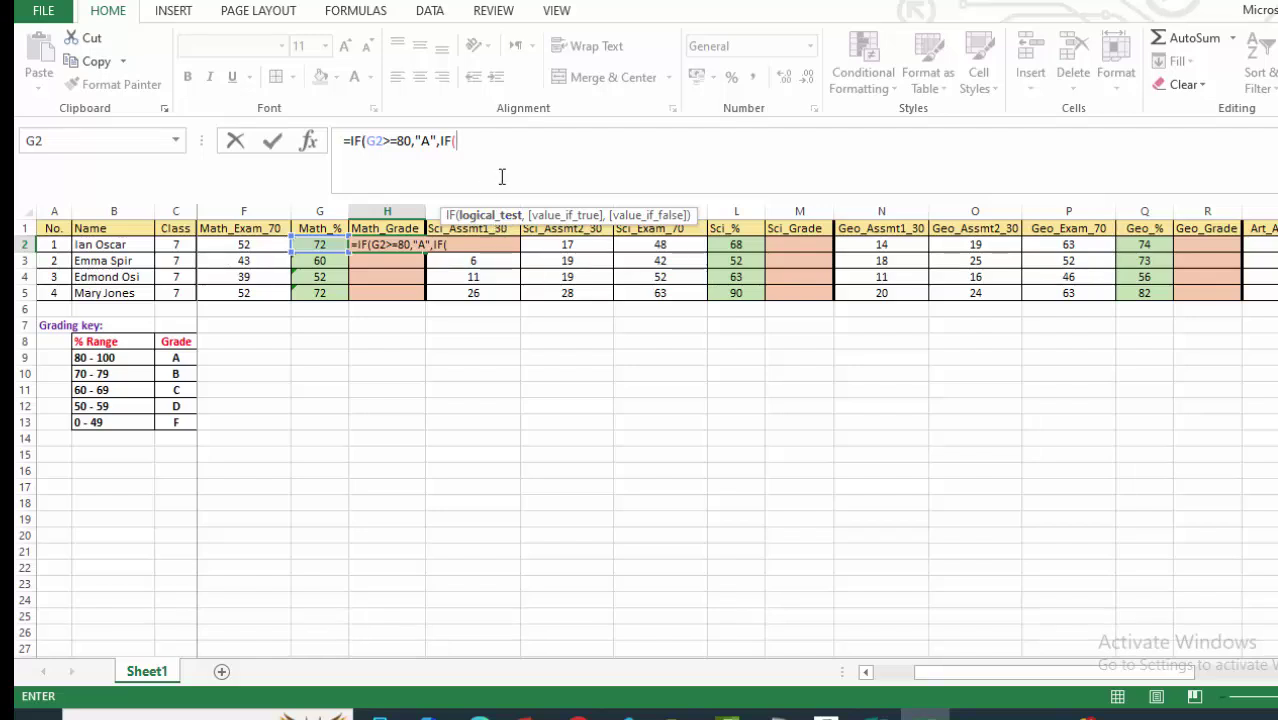
{"action": "type", "text": "G2>=70"}
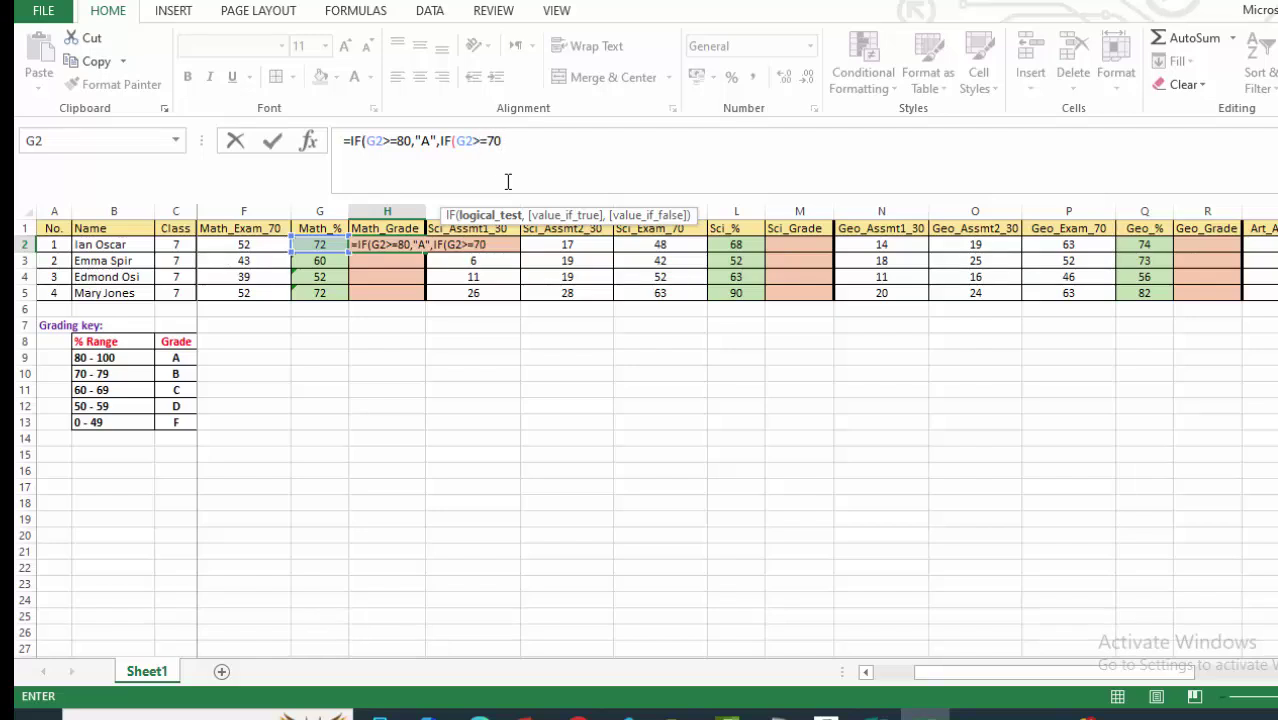
{"action": "type", "text": ",\"B"}
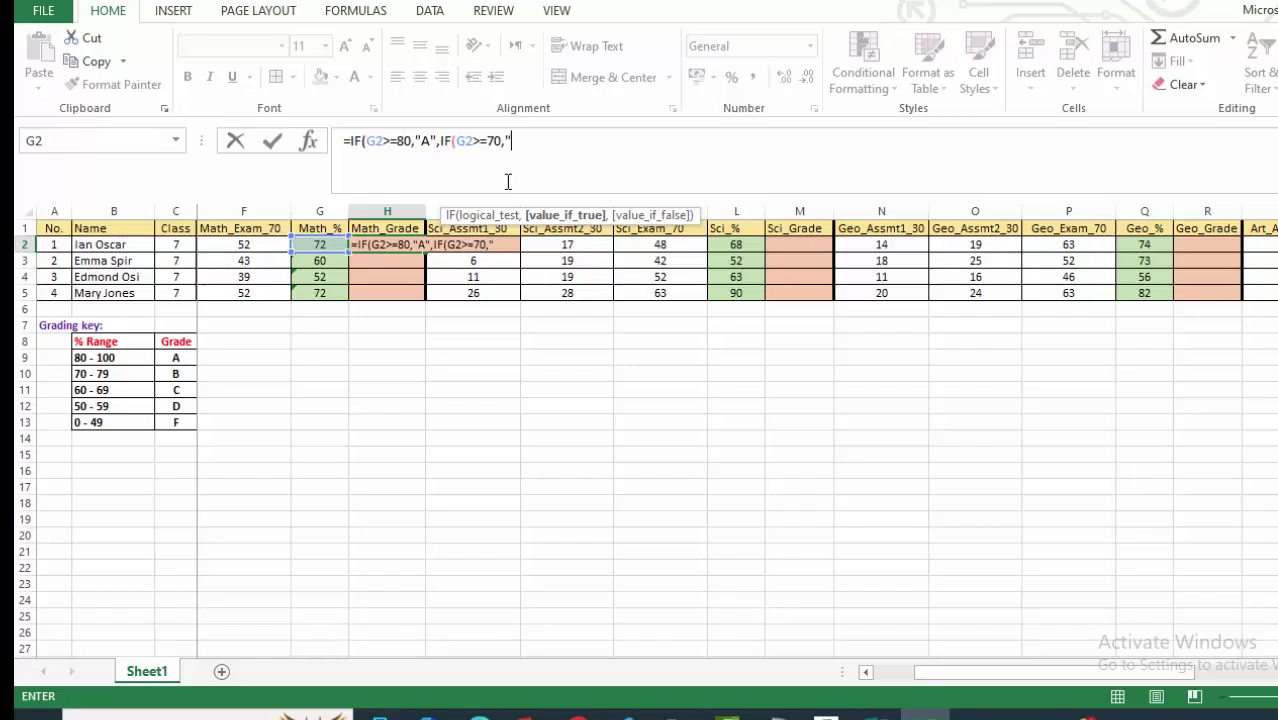
{"action": "type", "text": "\","}
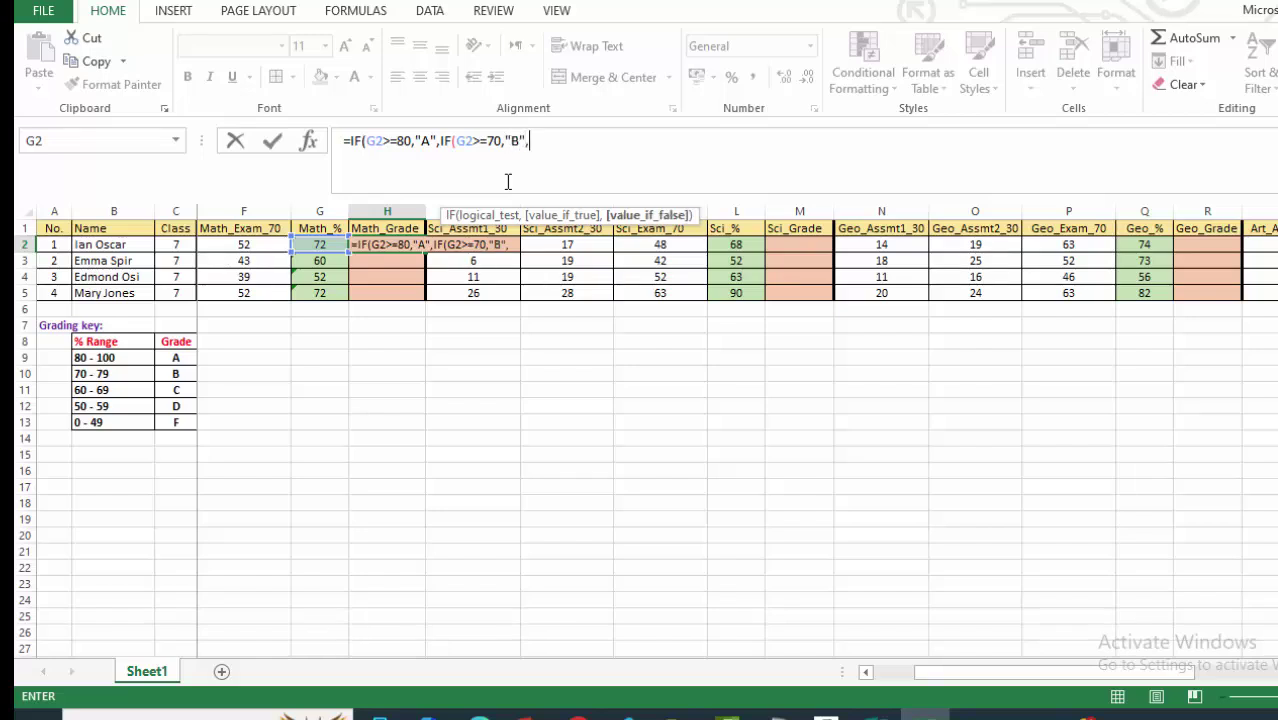
{"action": "type", "text": "if"}
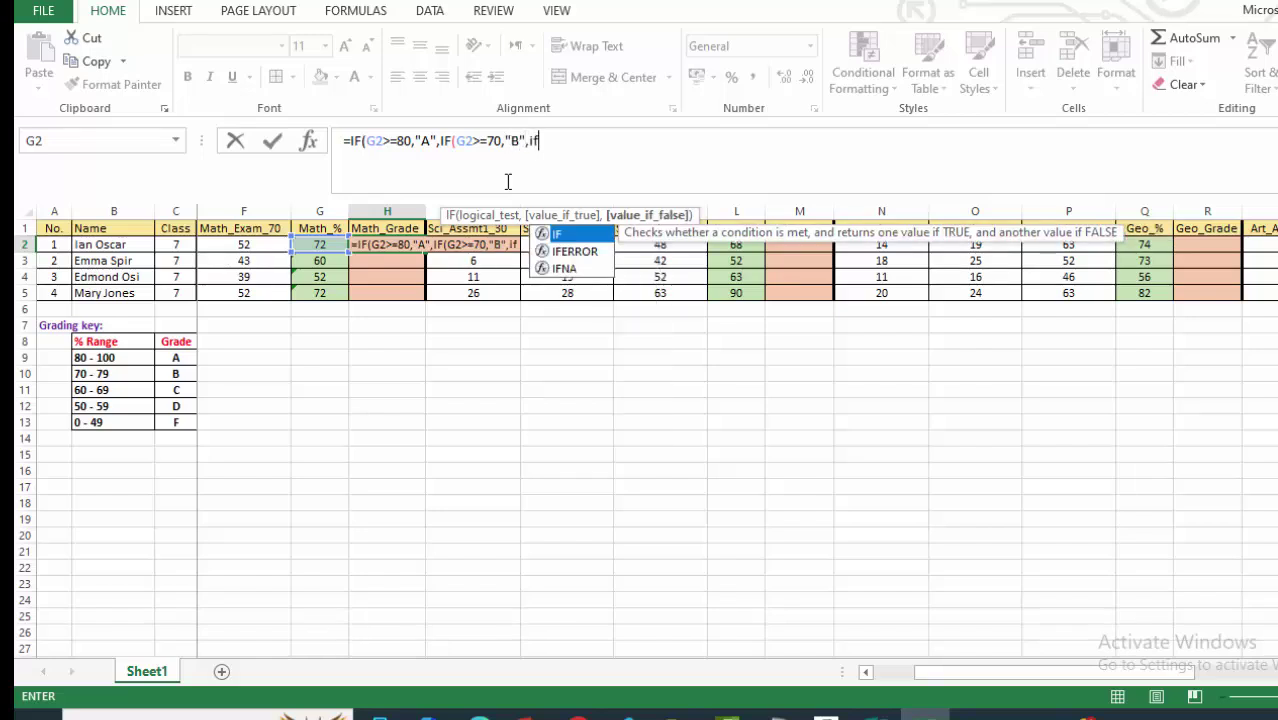
{"action": "double_click", "coordinate": [580, 233]}
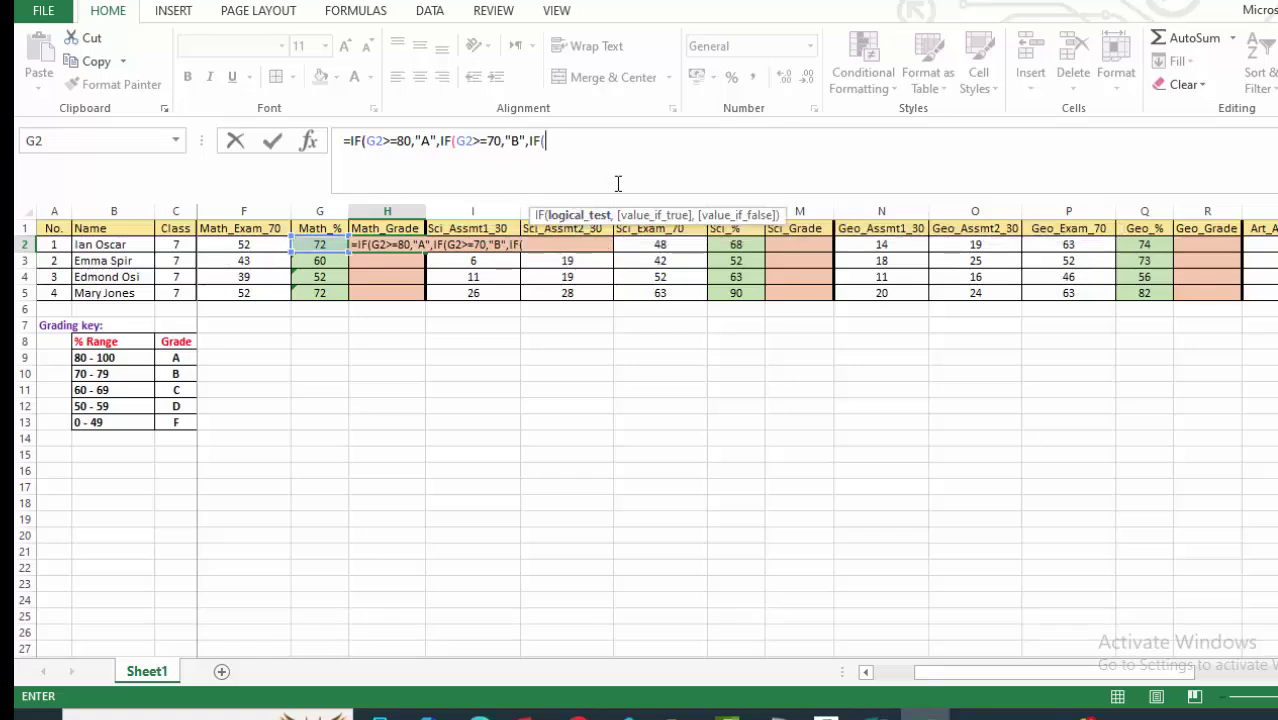
{"action": "type", "text": "G2>="}
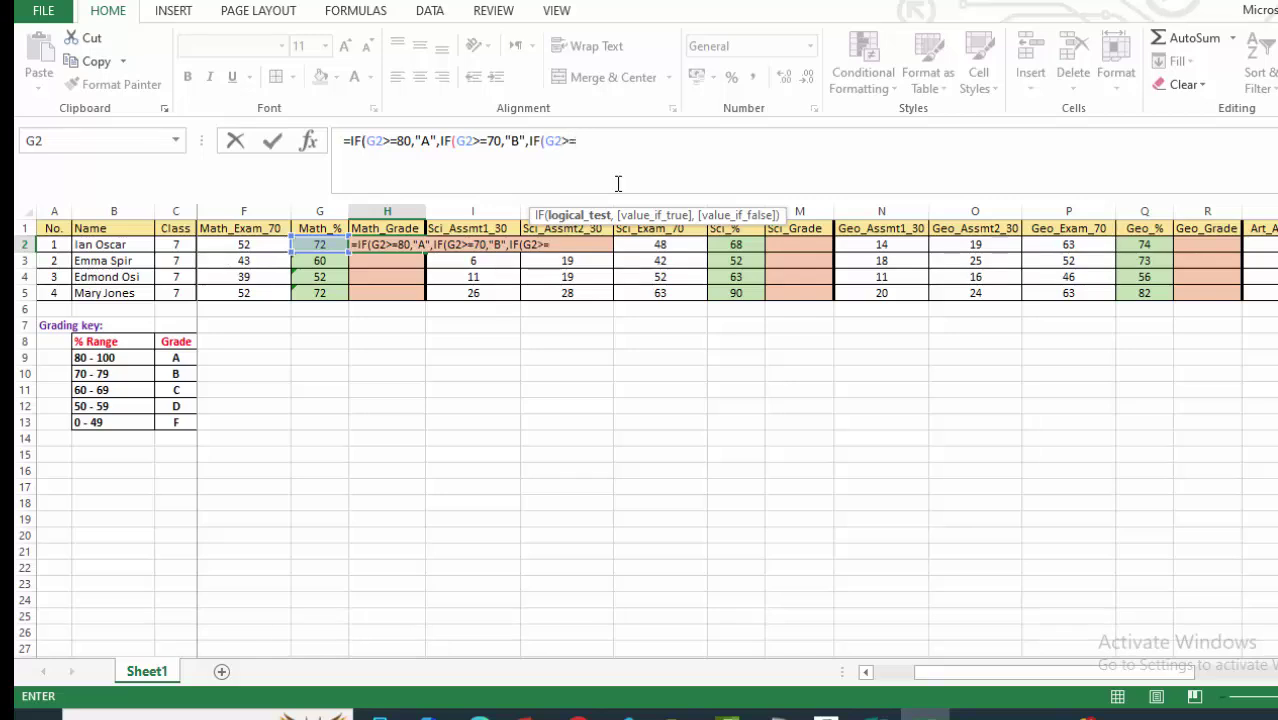
{"action": "type", "text": ",\""}
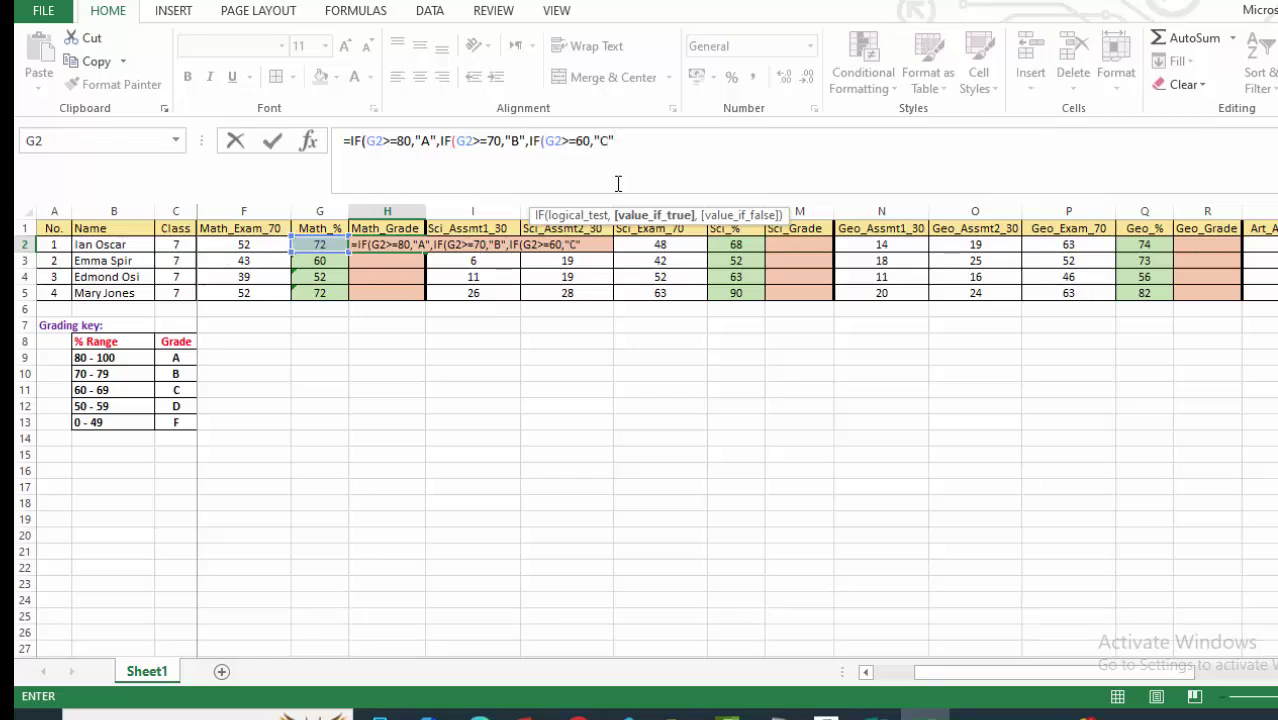
{"action": "type", "text": "C\","}
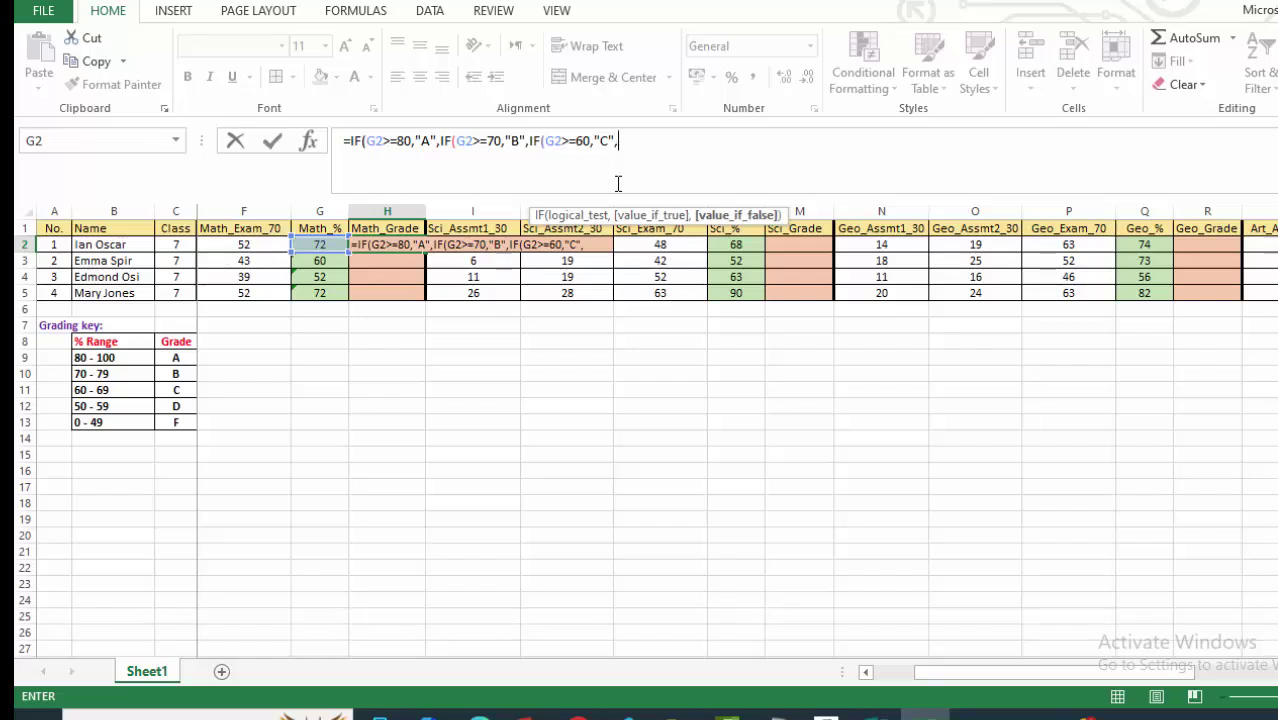
{"action": "type", "text": "IF"}
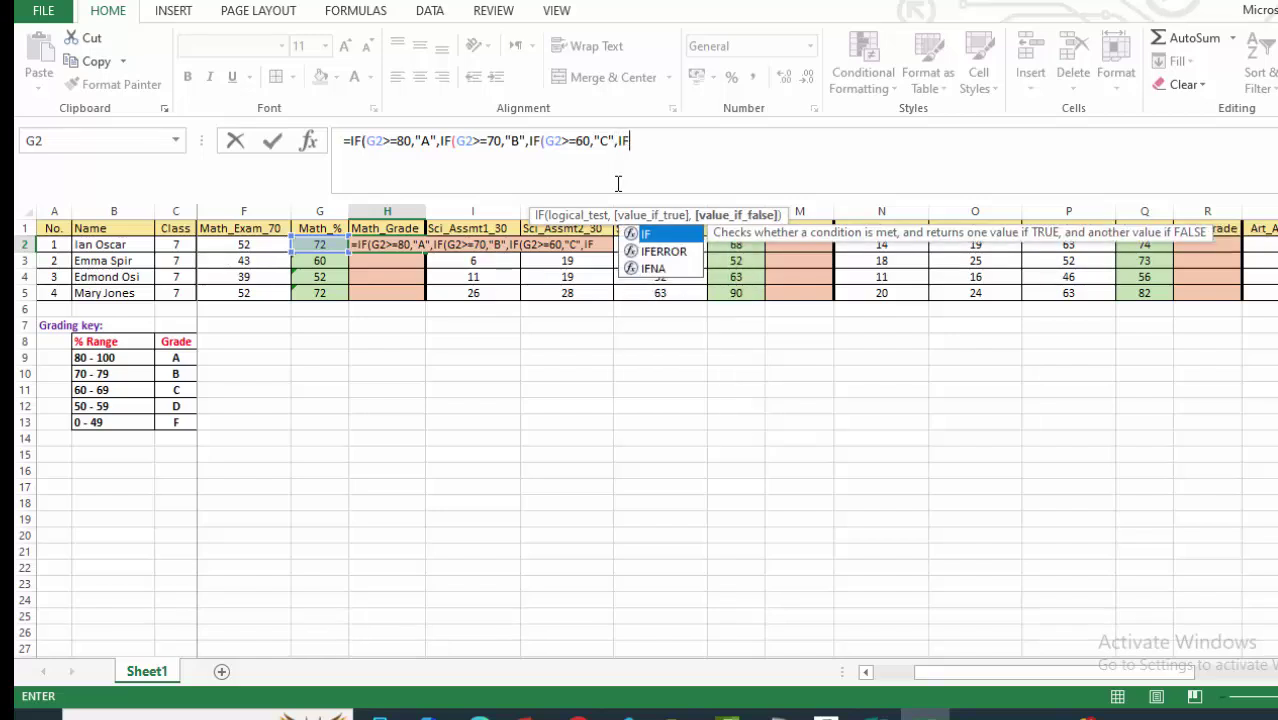
{"action": "type", "text": "("}
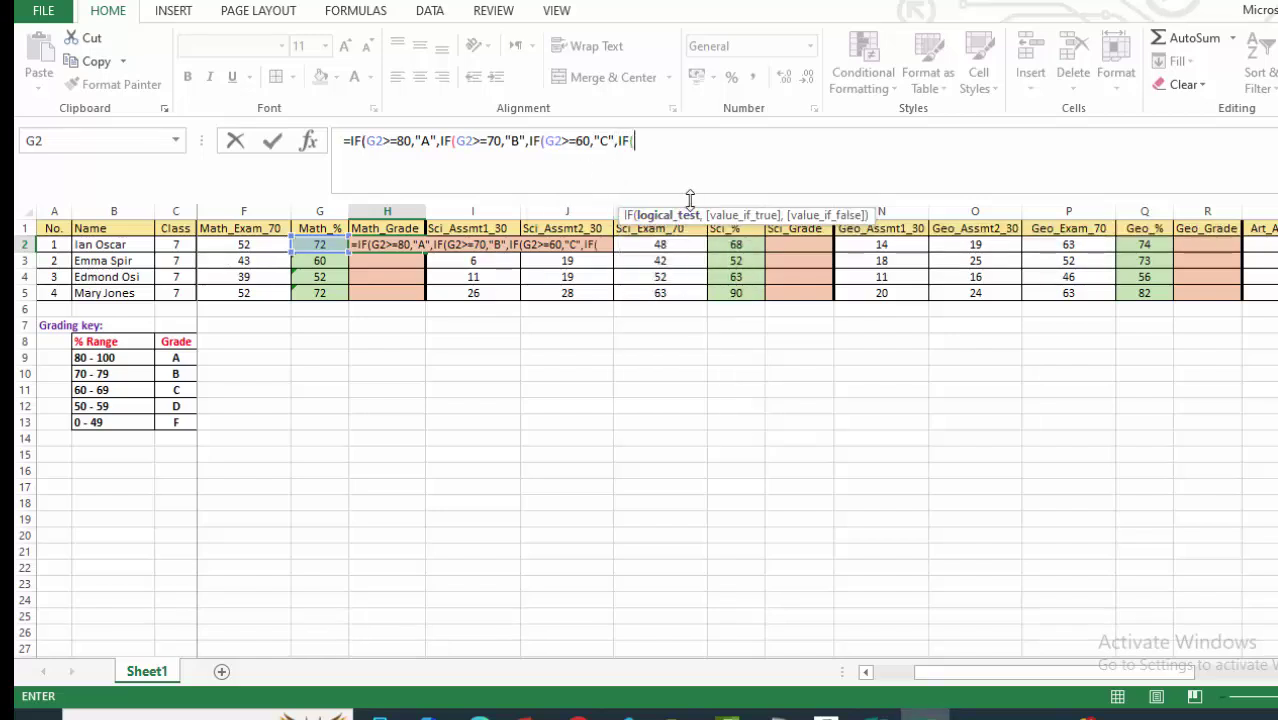
{"action": "type", "text": "G2>="}
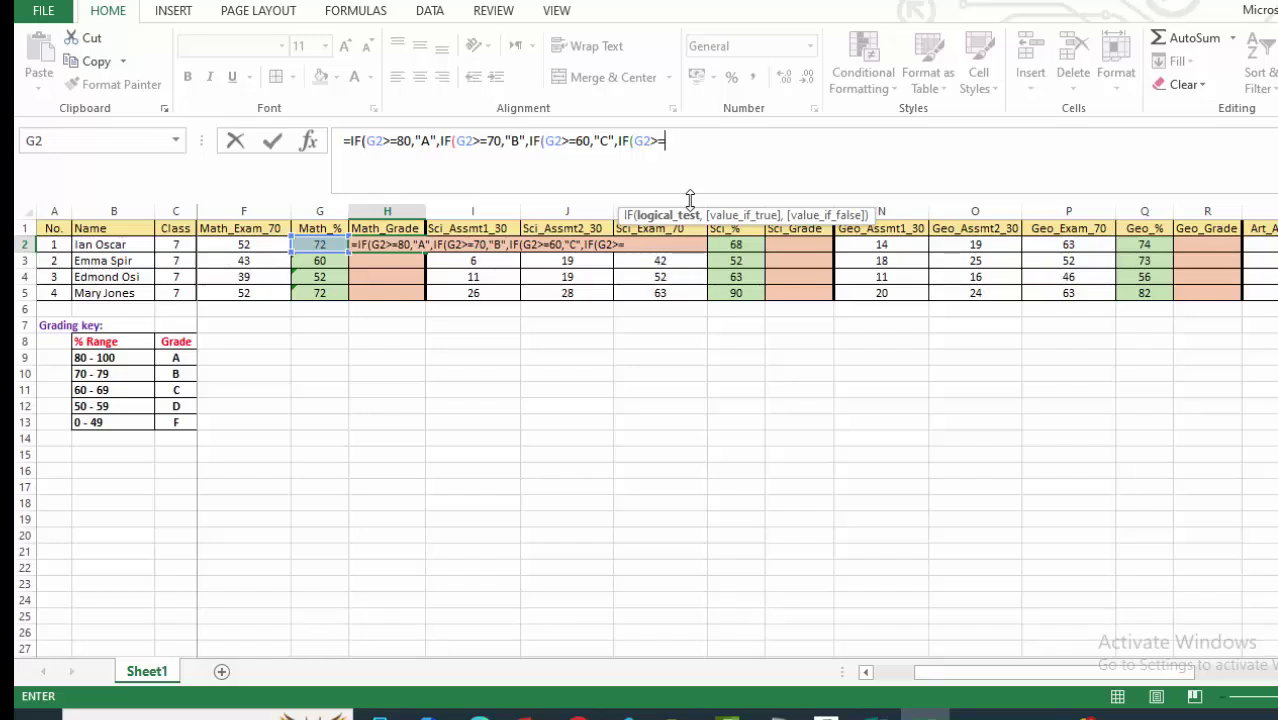
{"action": "type", "text": "50,\""}
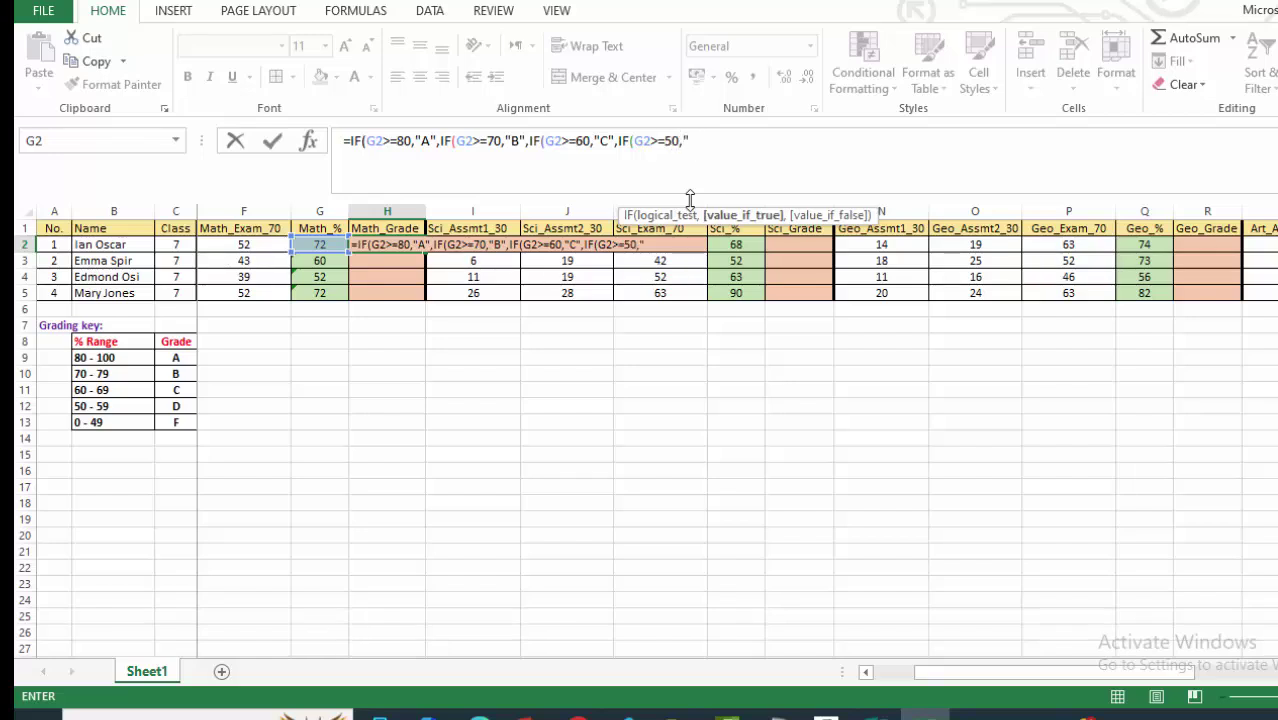
{"action": "type", "text": "D\","}
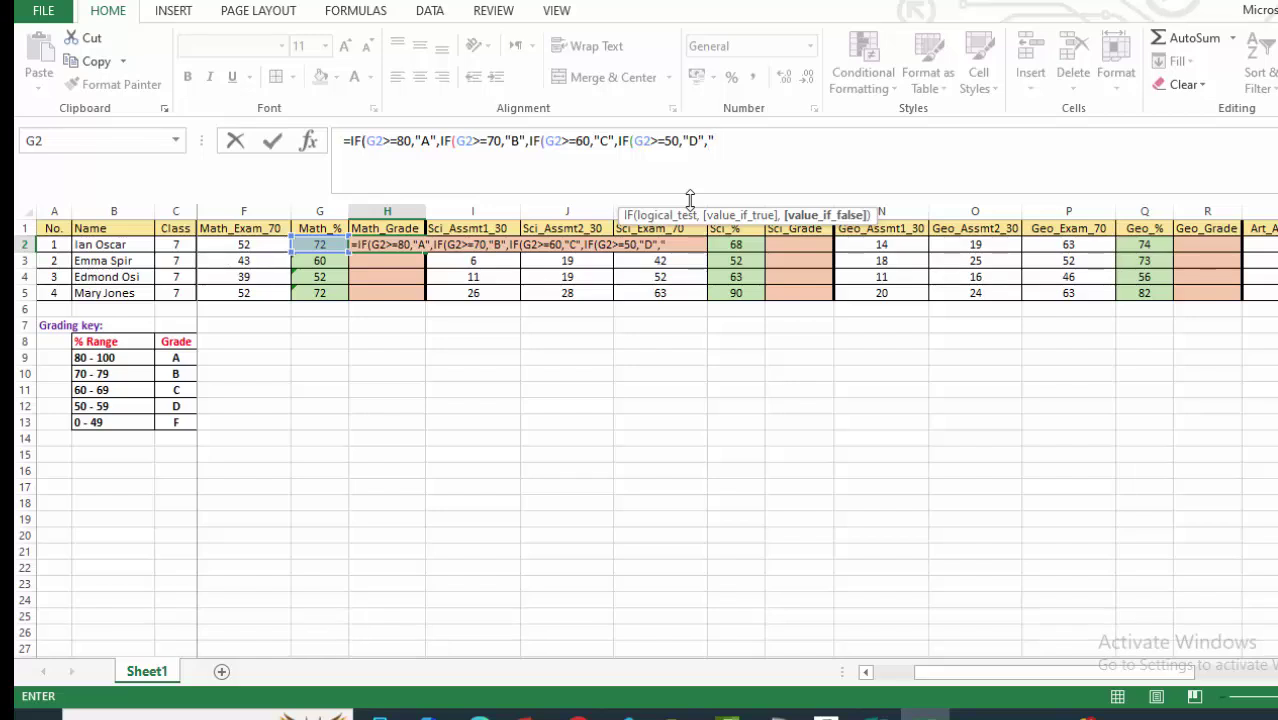
{"action": "type", "text": "\"F\""}
Close and commit the H2 formula, centre H1:H5, and fill it down to H5.
{"action": "type", "text": "))))"}
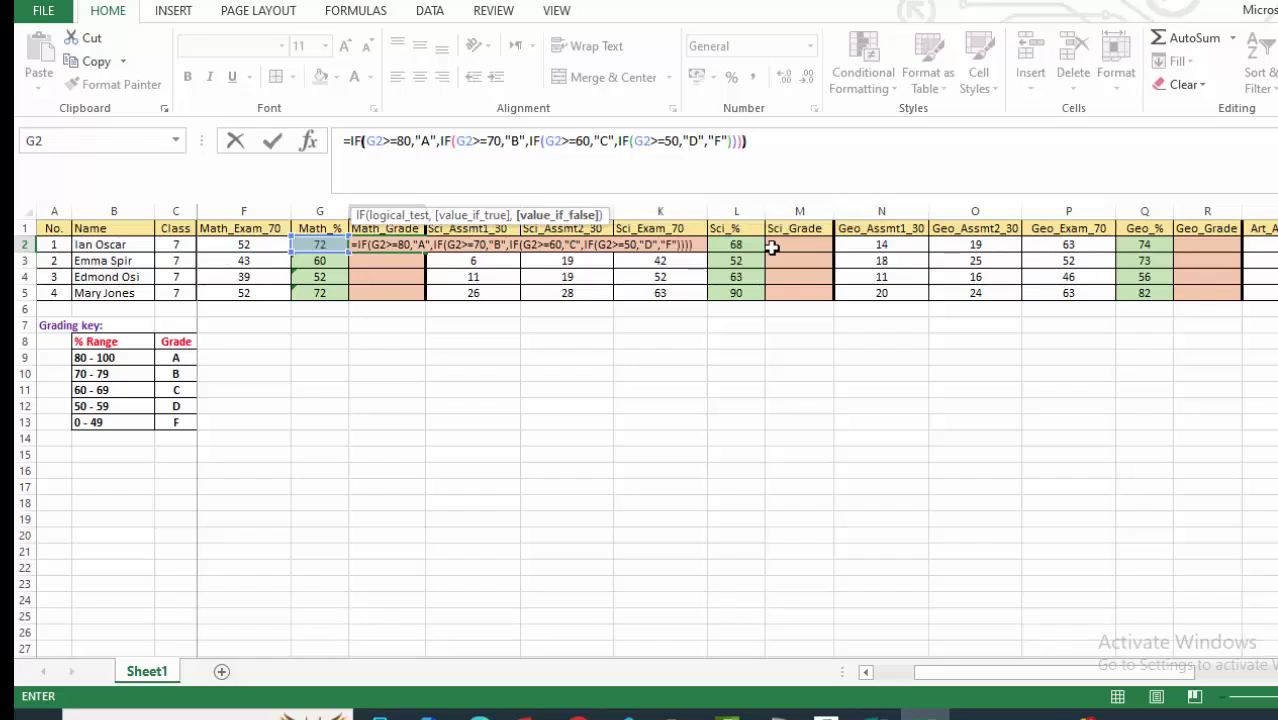
{"action": "key", "text": "Return"}
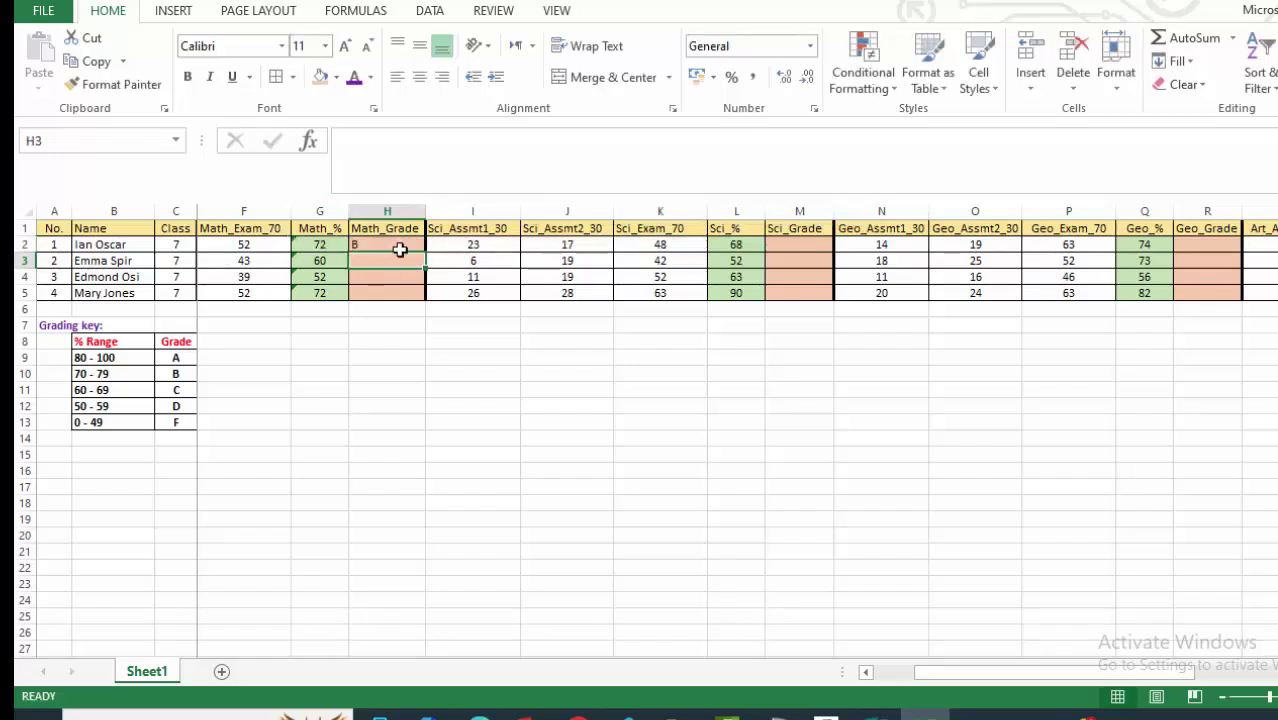
{"action": "left_click", "coordinate": [391, 229]}
{"action": "left_click_drag", "start_coordinate": [394, 238], "coordinate": [395, 290]}
{"action": "left_click", "coordinate": [419, 77]}
{"action": "left_click", "coordinate": [392, 404]}
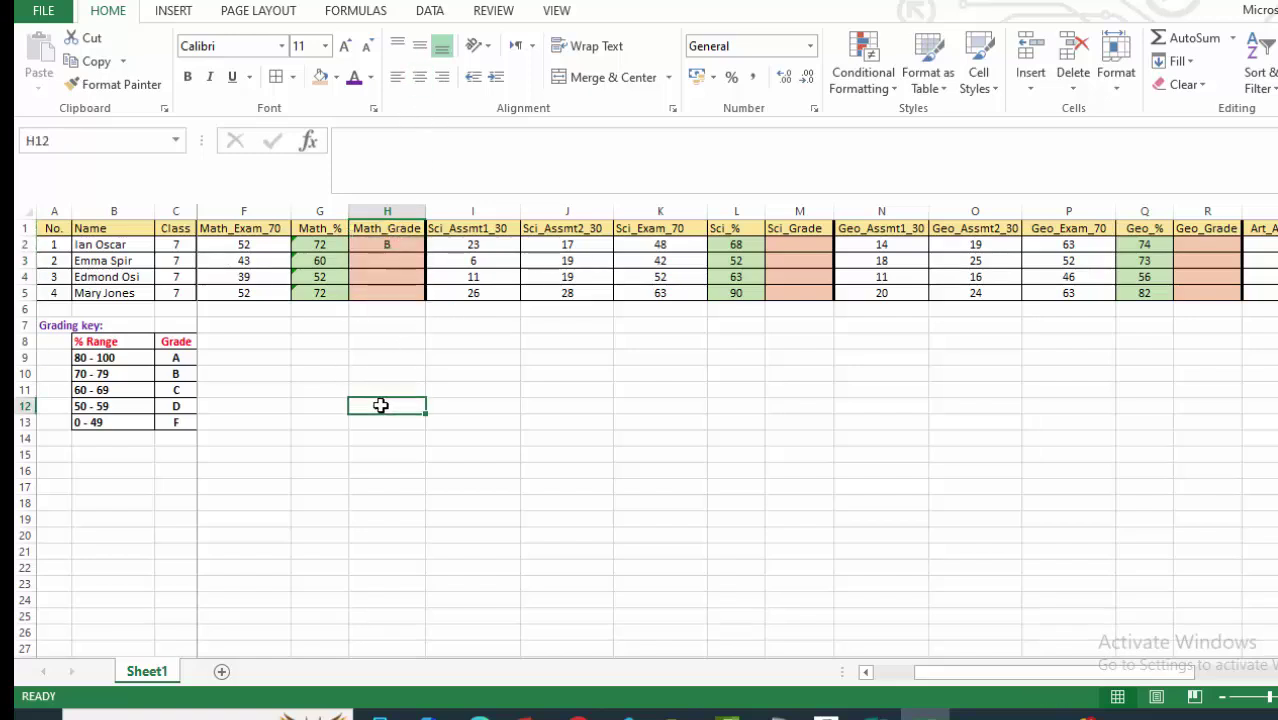
{"action": "left_click", "coordinate": [395, 244]}
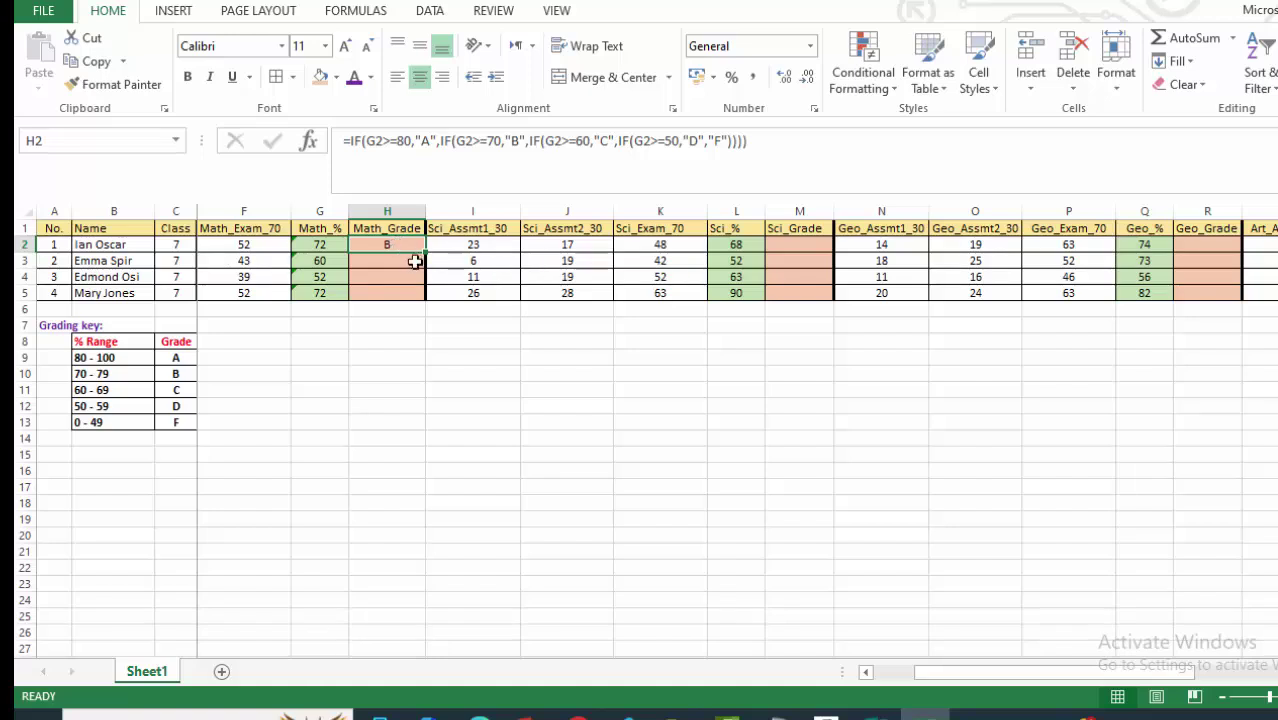
{"action": "left_click_drag", "start_coordinate": [427, 254], "coordinate": [423, 298]}
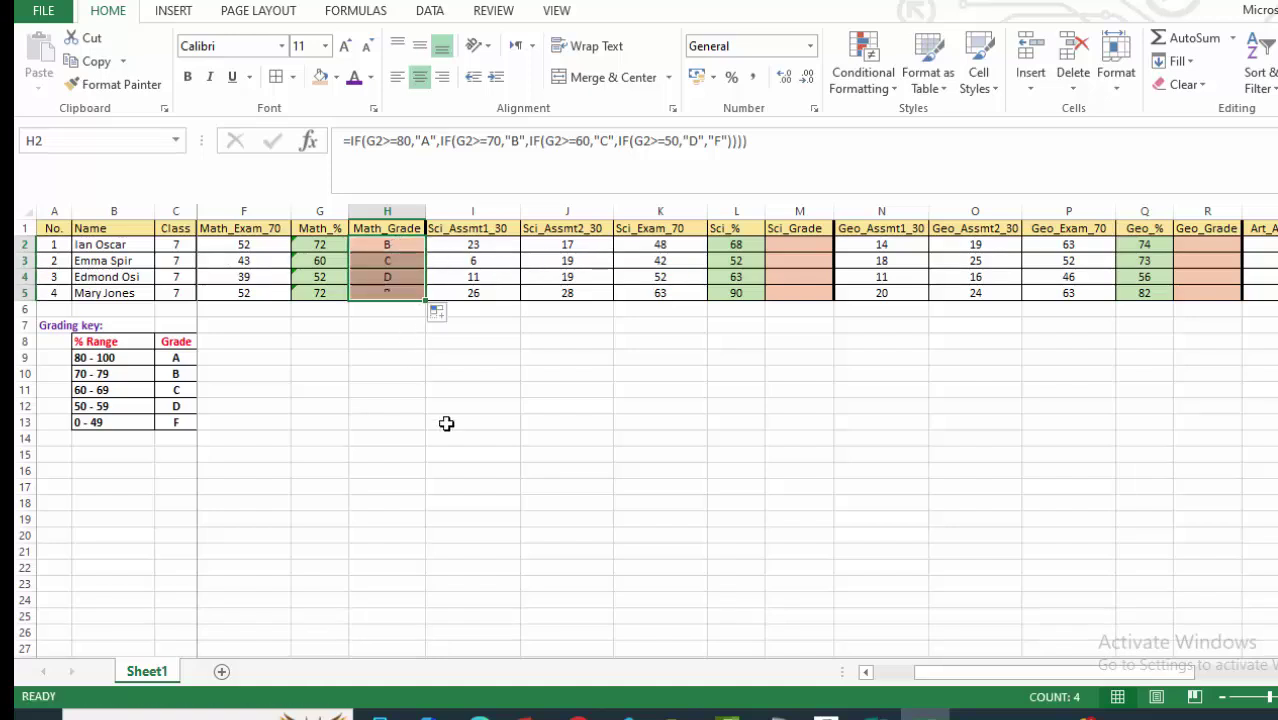
{"action": "left_click", "coordinate": [487, 439]}
{"action": "scroll", "coordinate": [530, 480], "scroll_direction": "down", "scroll_amount": 3}
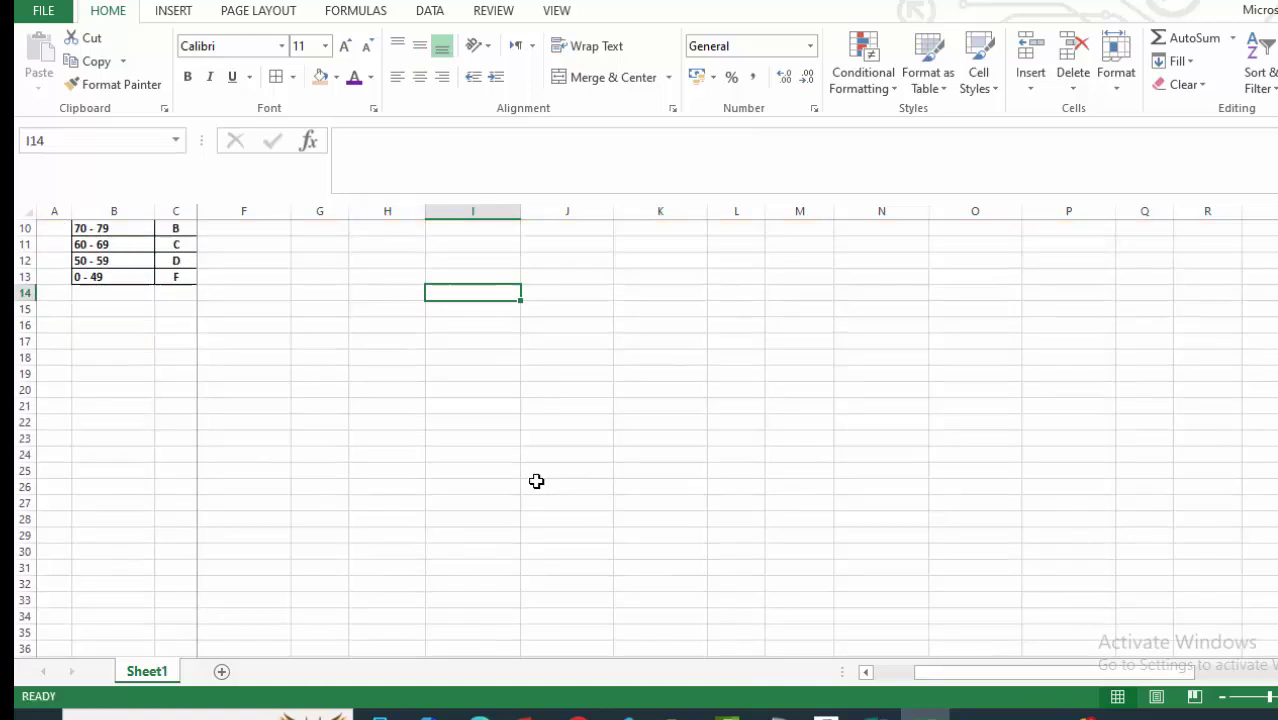
{"action": "scroll", "coordinate": [532, 480], "scroll_direction": "up", "scroll_amount": 3}
Copy the grade formula into Sci_Grade M2 and fill to M5, giving C, D, C, A.
{"action": "right_click", "coordinate": [390, 248]}
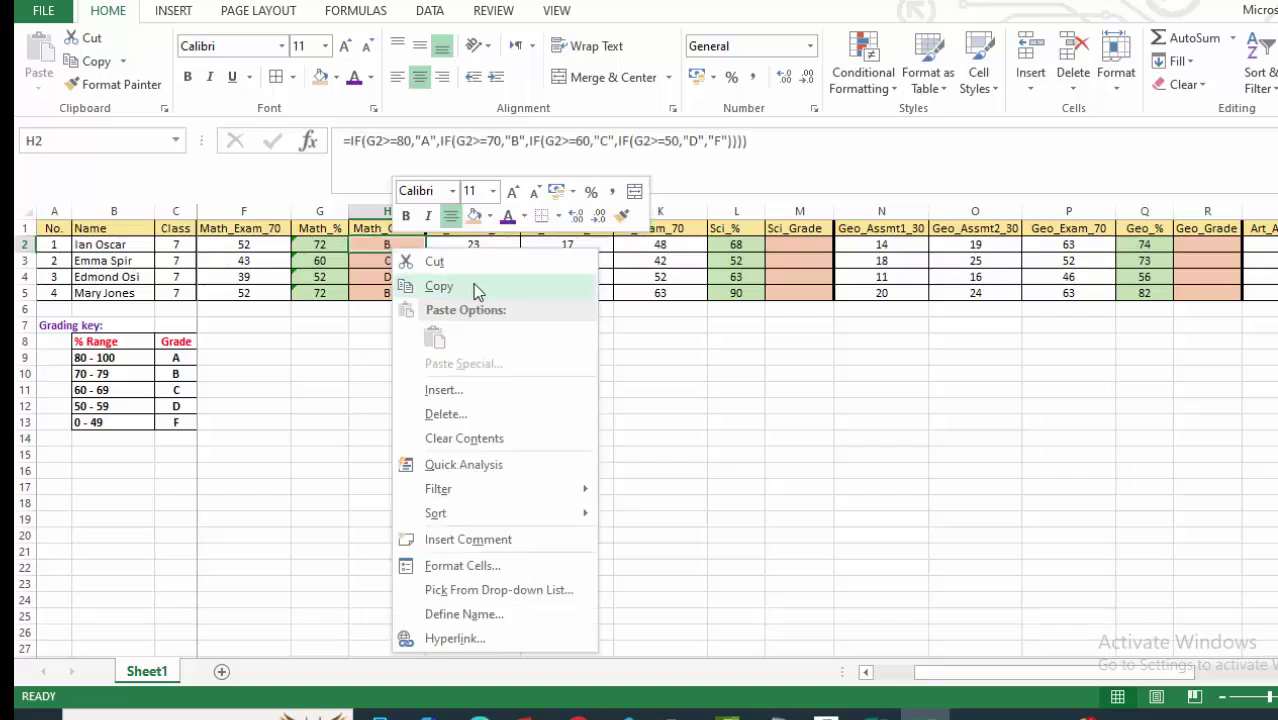
{"action": "left_click", "coordinate": [439, 287]}
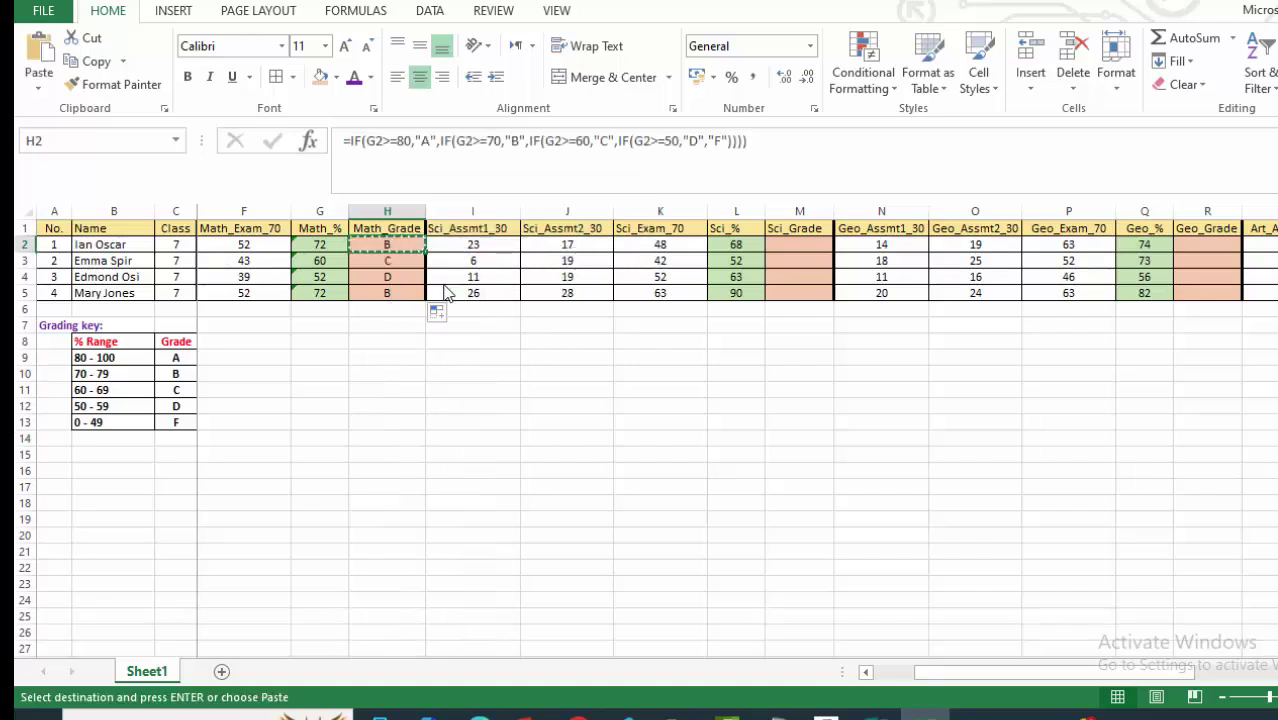
{"action": "right_click", "coordinate": [793, 246]}
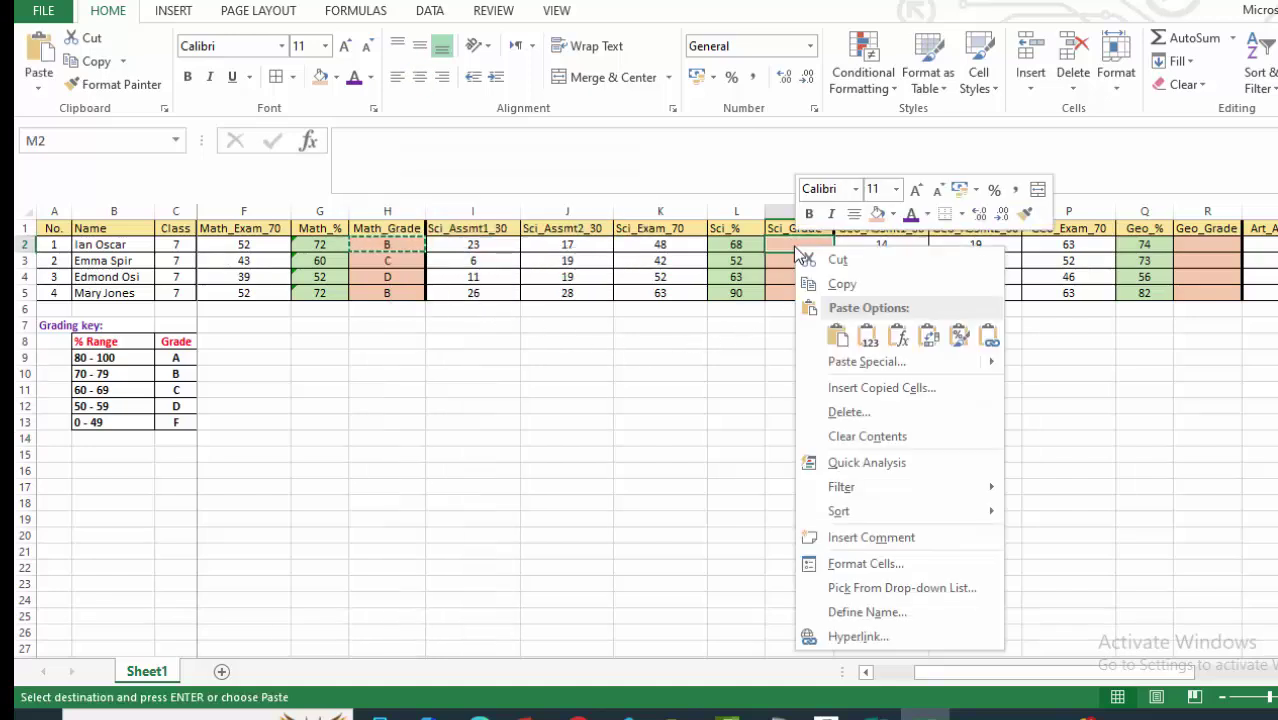
{"action": "left_click", "coordinate": [836, 337]}
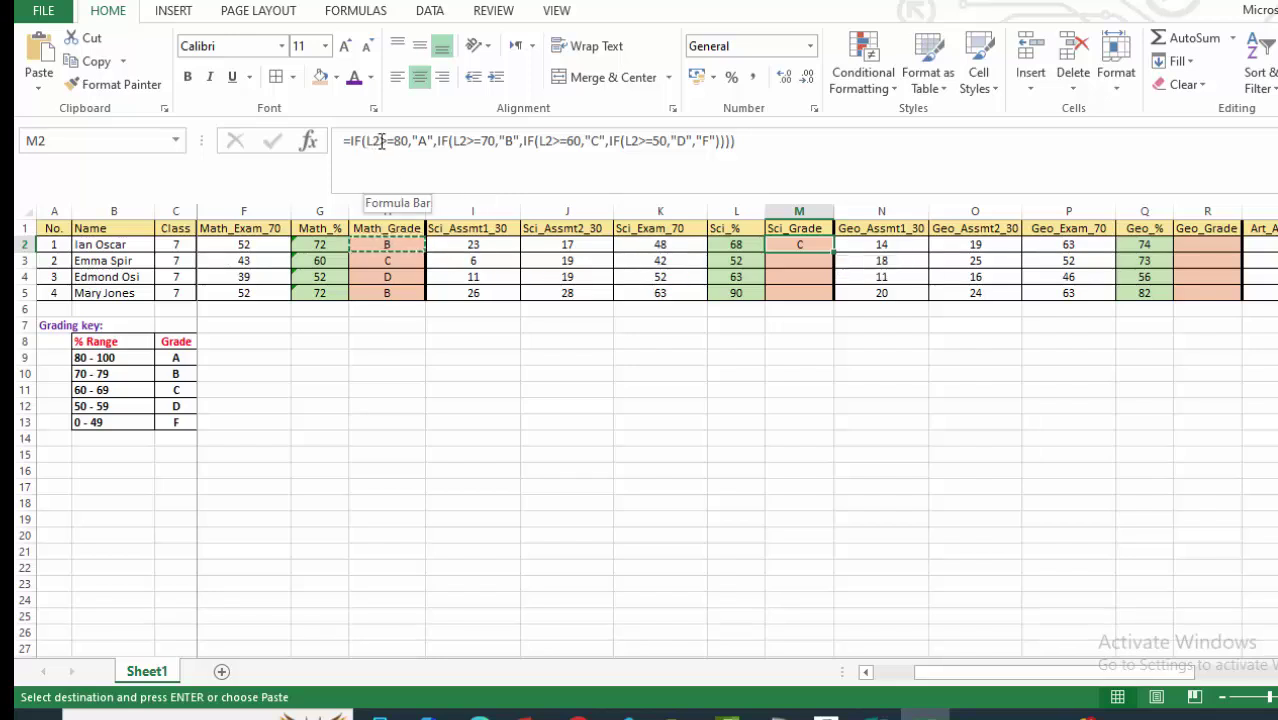
{"action": "double_click", "coordinate": [376, 141]}
{"action": "double_click", "coordinate": [545, 141]}
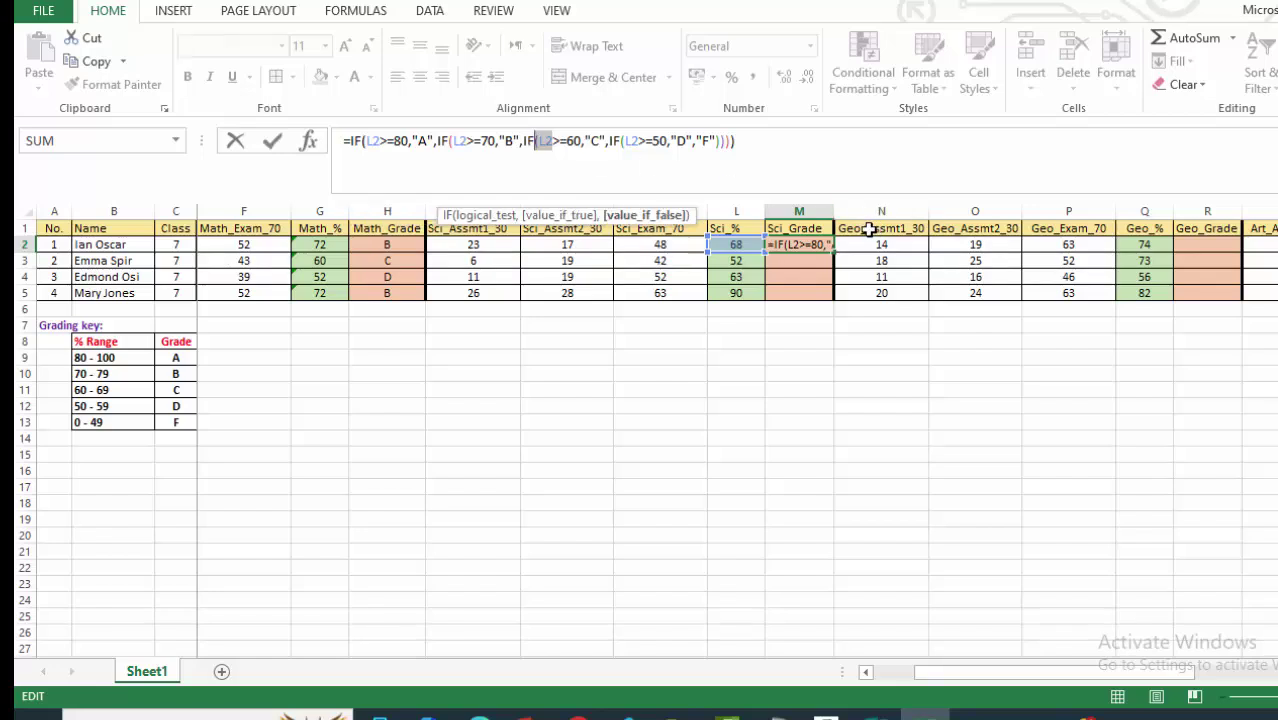
{"action": "key", "text": "ctrl+Return"}
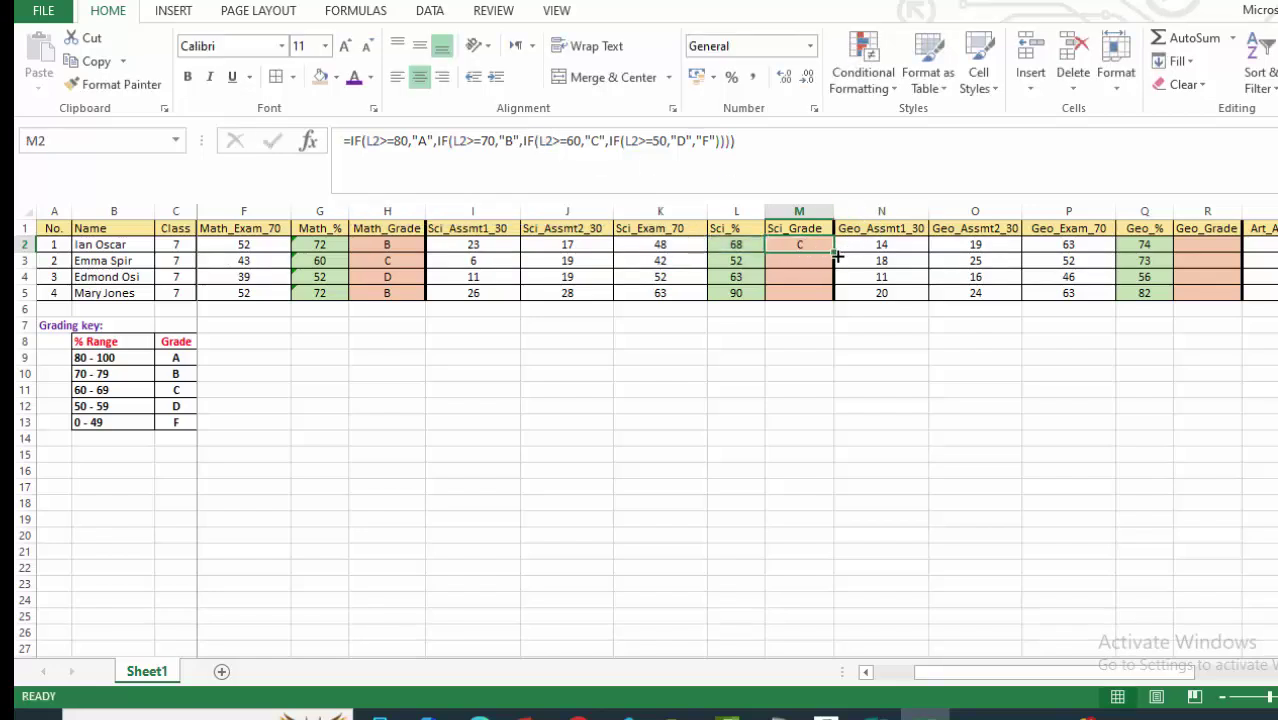
{"action": "left_click_drag", "start_coordinate": [837, 257], "coordinate": [833, 300]}
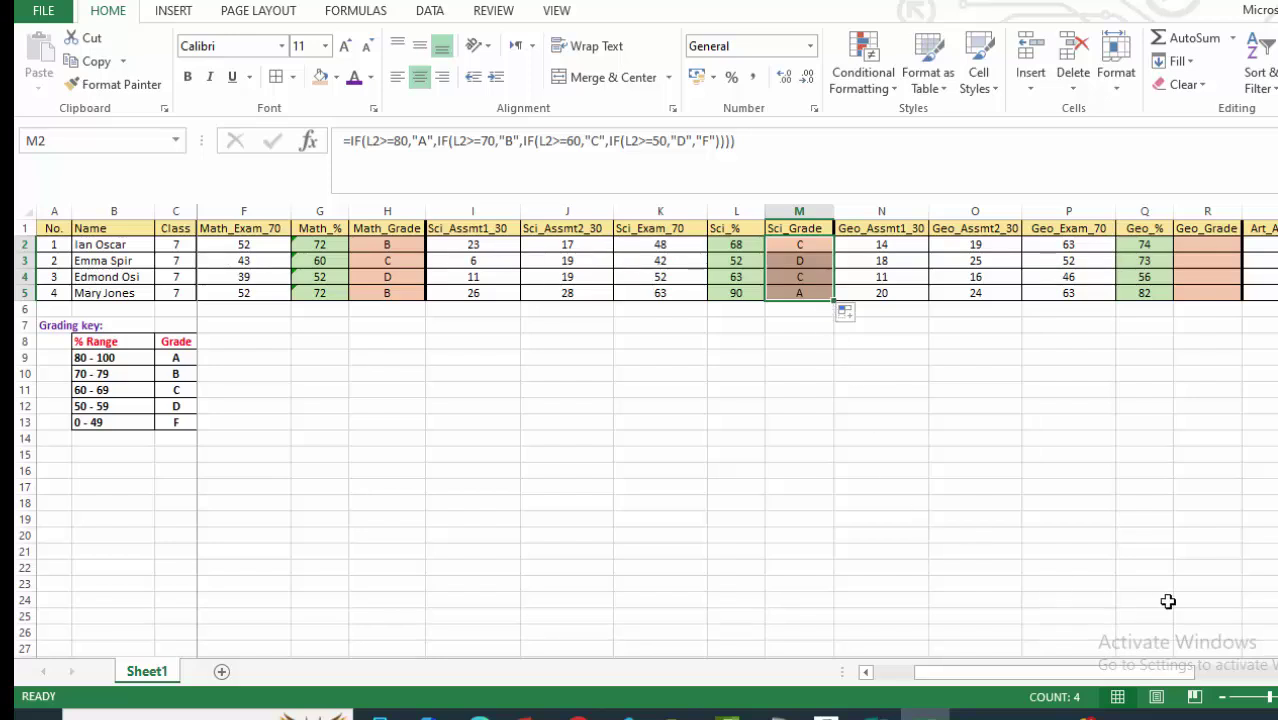
{"action": "left_click", "coordinate": [799, 422]}
Copy M2's grade formula to R2 and fill to R5, giving Geo grades B, B, D, A.
{"action": "scroll", "coordinate": [799, 422], "scroll_direction": "right", "scroll_amount": 2}
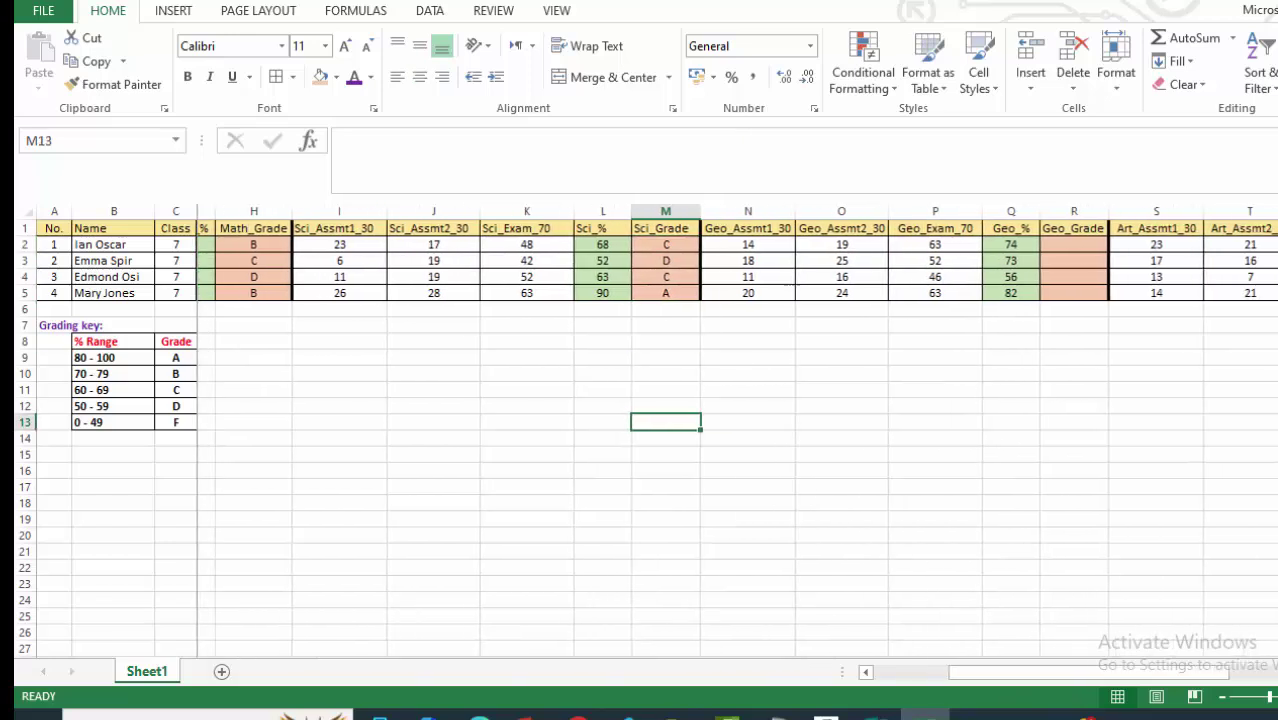
{"action": "scroll", "coordinate": [471, 334], "scroll_direction": "right", "scroll_amount": 4}
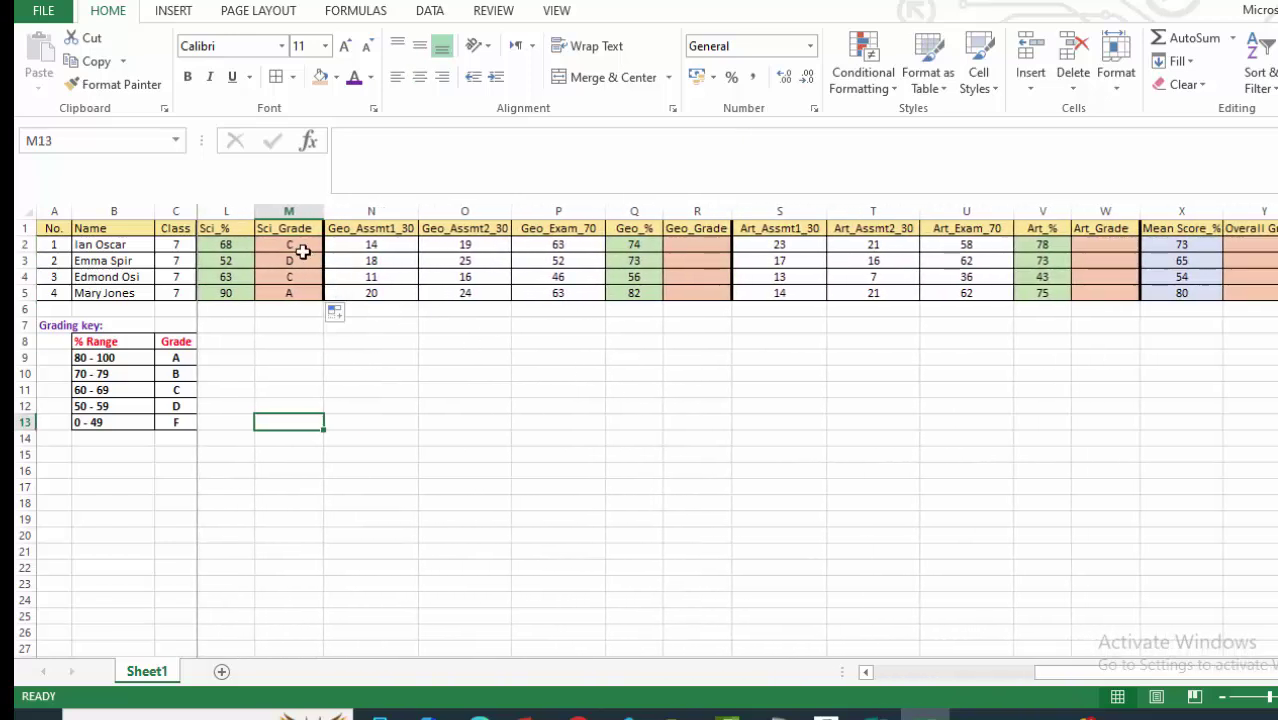
{"action": "right_click", "coordinate": [303, 252]}
{"action": "left_click", "coordinate": [345, 284]}
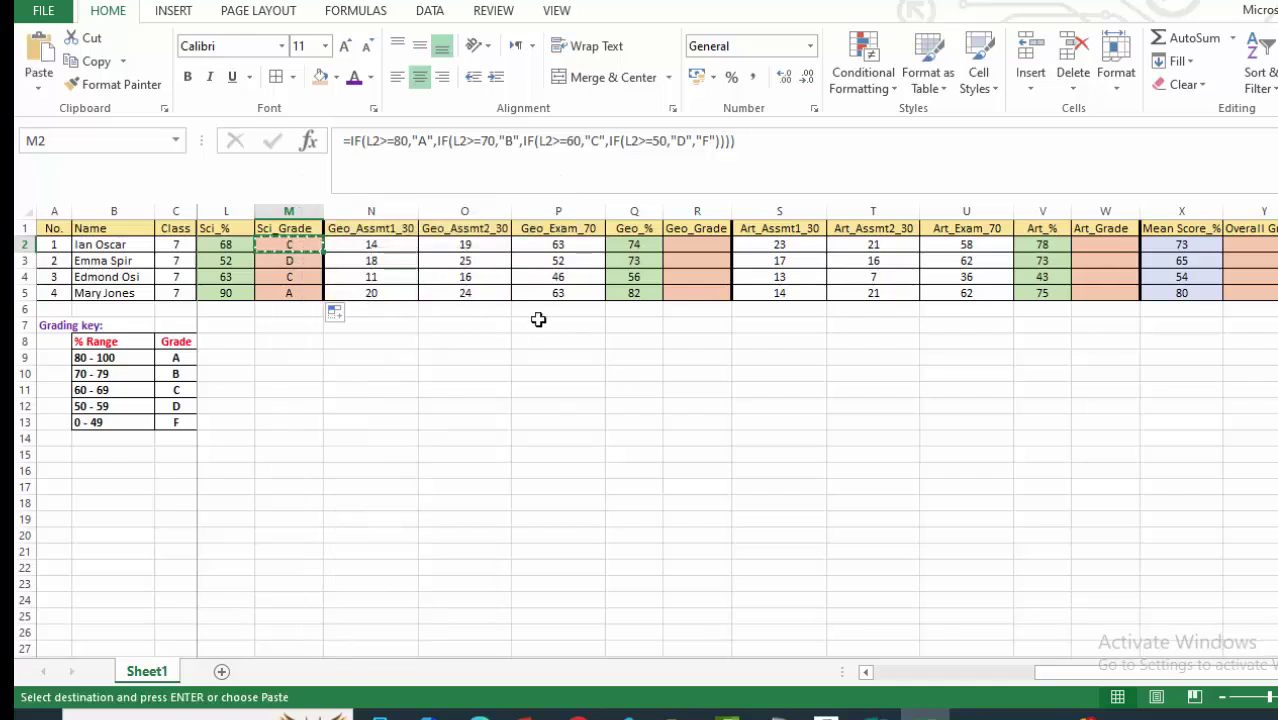
{"action": "left_click", "coordinate": [686, 244]}
{"action": "right_click", "coordinate": [686, 244]}
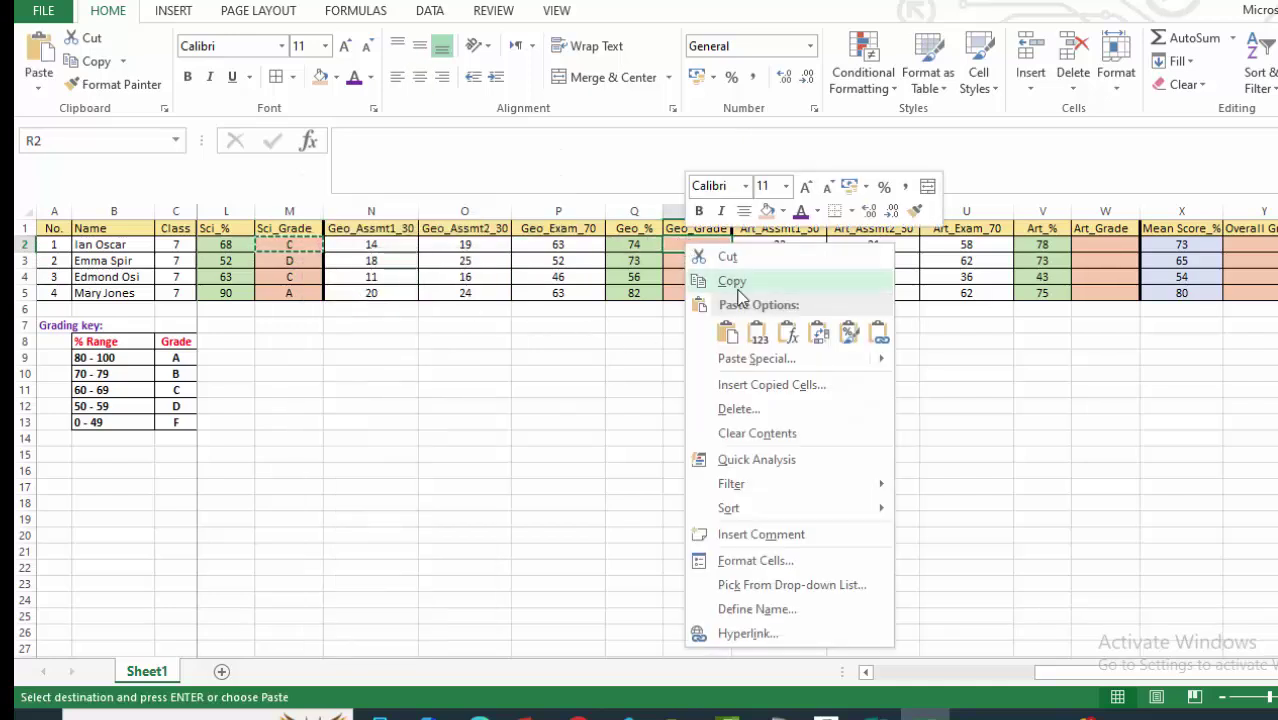
{"action": "left_click", "coordinate": [727, 333]}
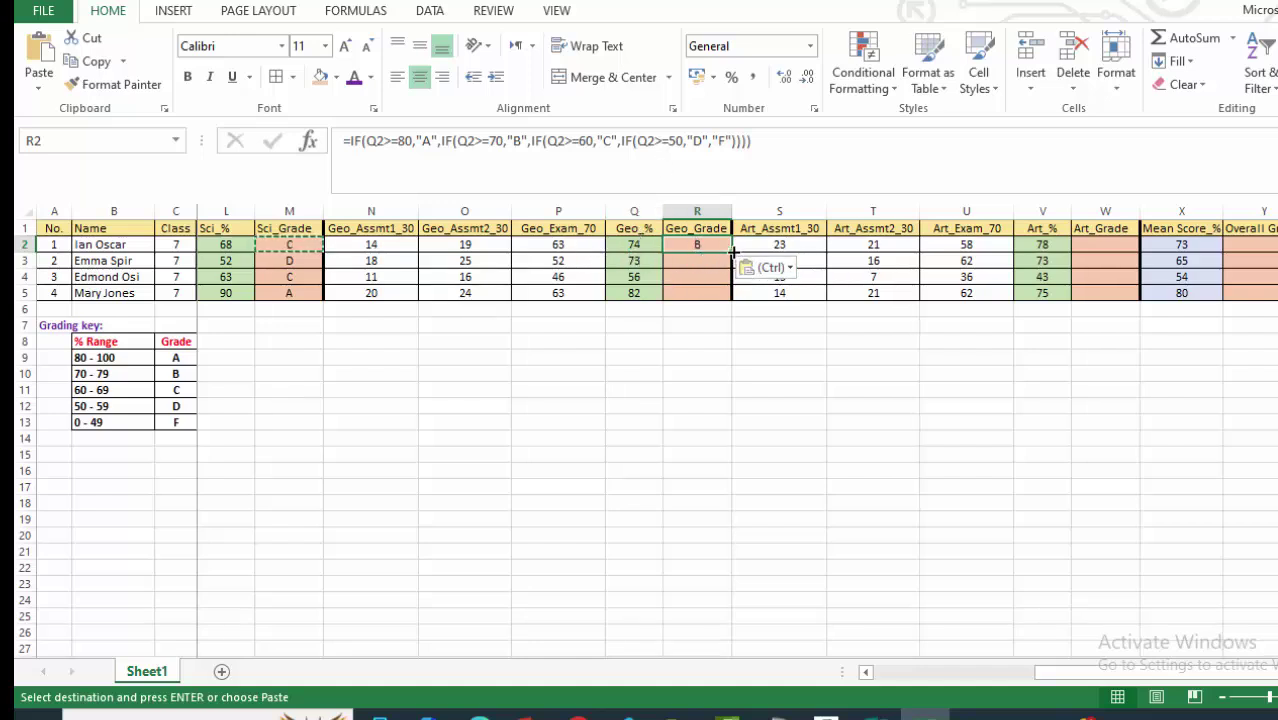
{"action": "left_click_drag", "start_coordinate": [733, 252], "coordinate": [736, 300]}
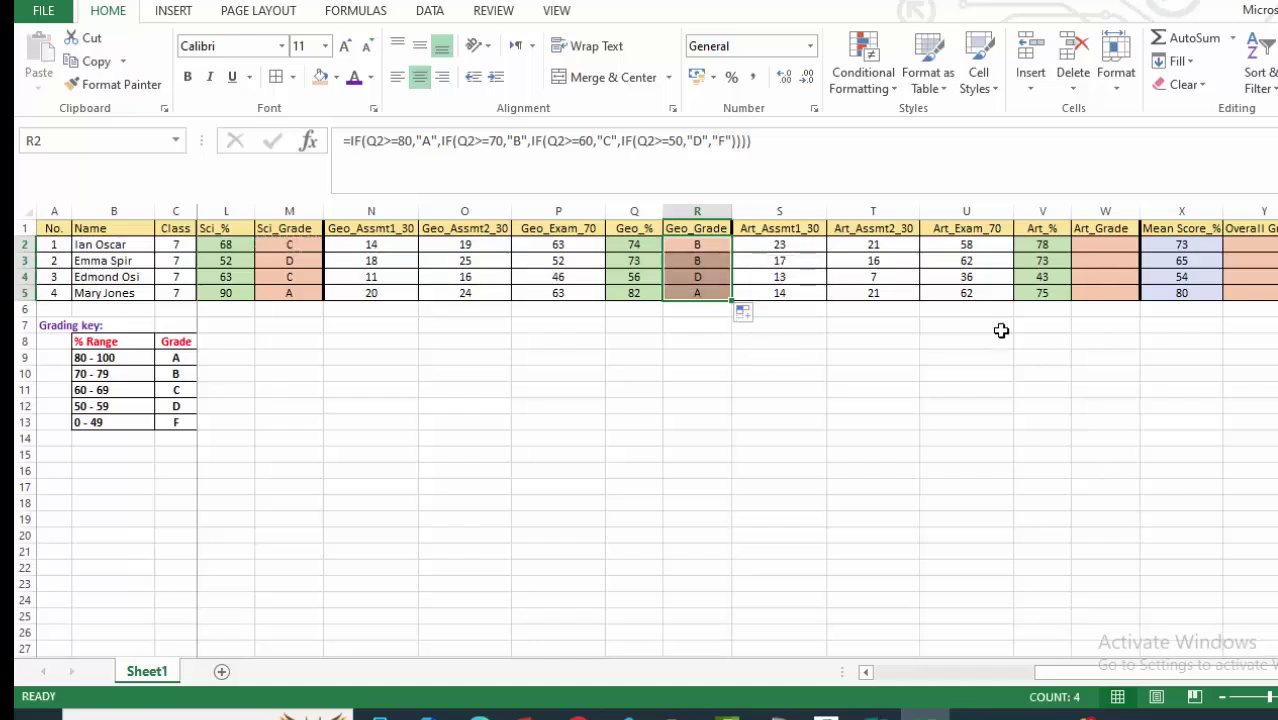
{"action": "left_click", "coordinate": [873, 277]}
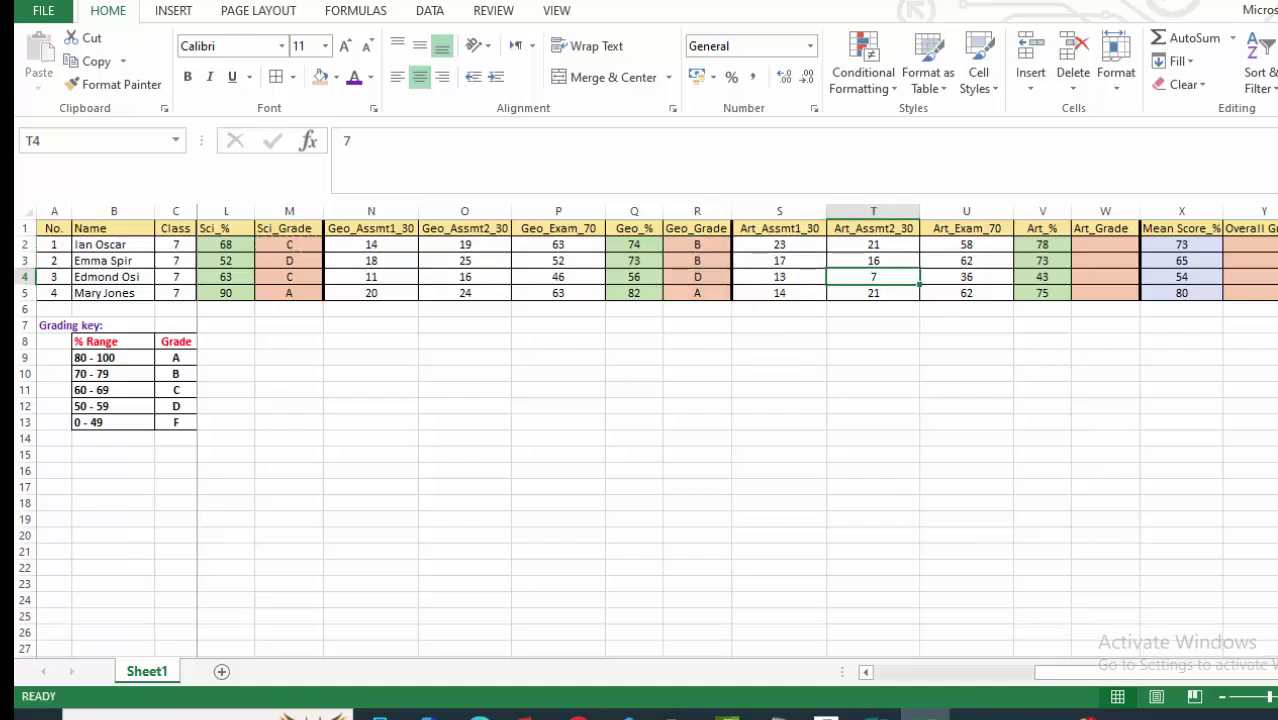
Copy R2's grade formula to Art_Grade W2 and fill to W5, giving B, B, F, B.
{"action": "scroll", "coordinate": [738, 440], "scroll_direction": "right", "scroll_amount": 5}
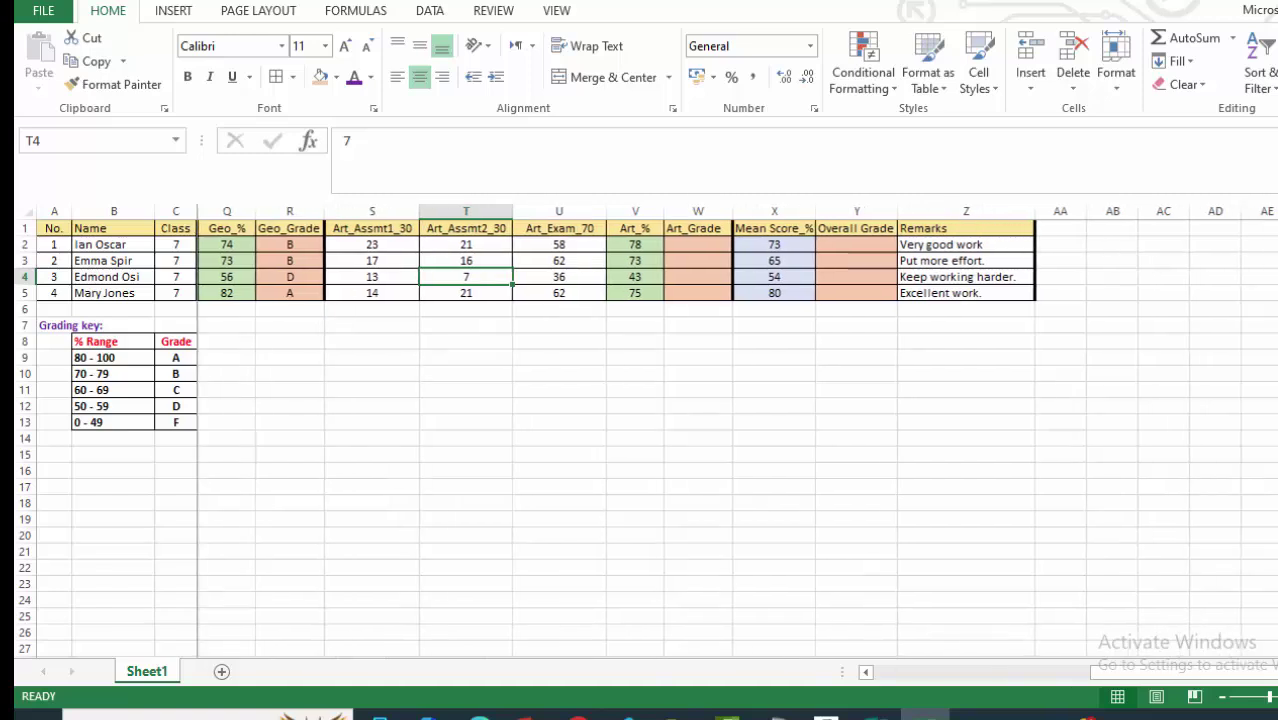
{"action": "scroll", "coordinate": [784, 357], "scroll_direction": "right", "scroll_amount": 1}
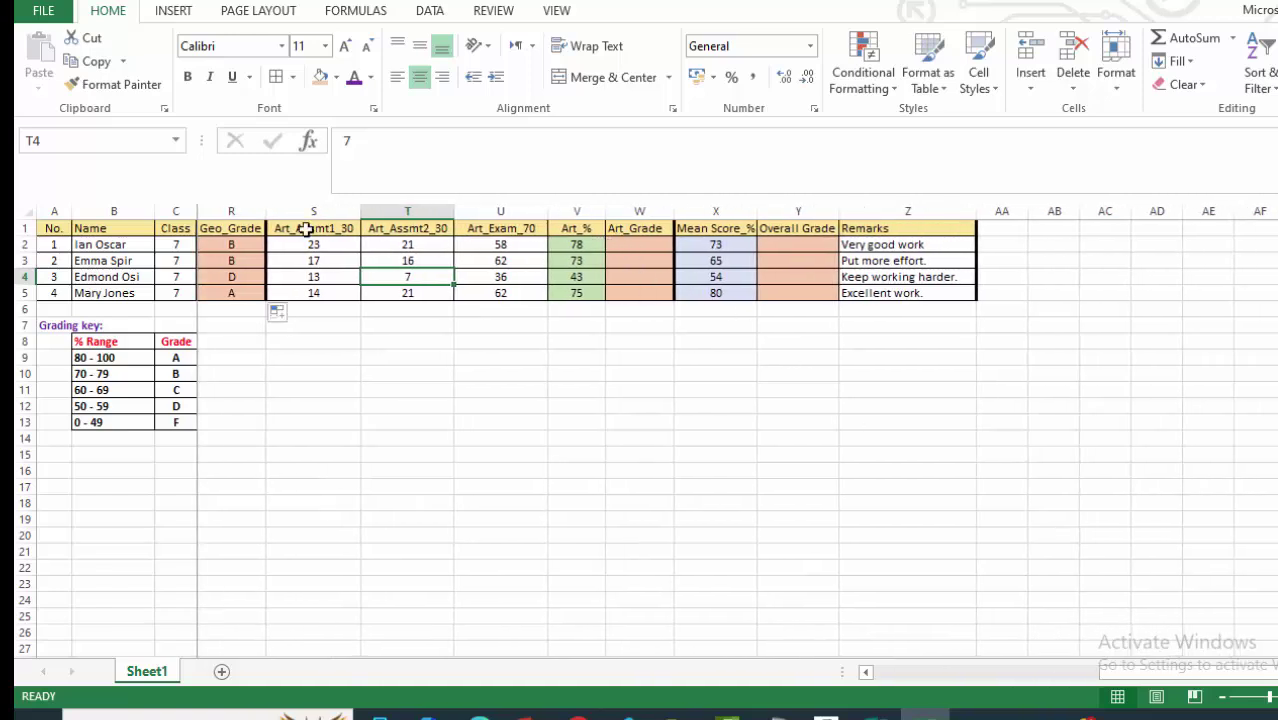
{"action": "left_click", "coordinate": [229, 245]}
{"action": "right_click", "coordinate": [236, 245]}
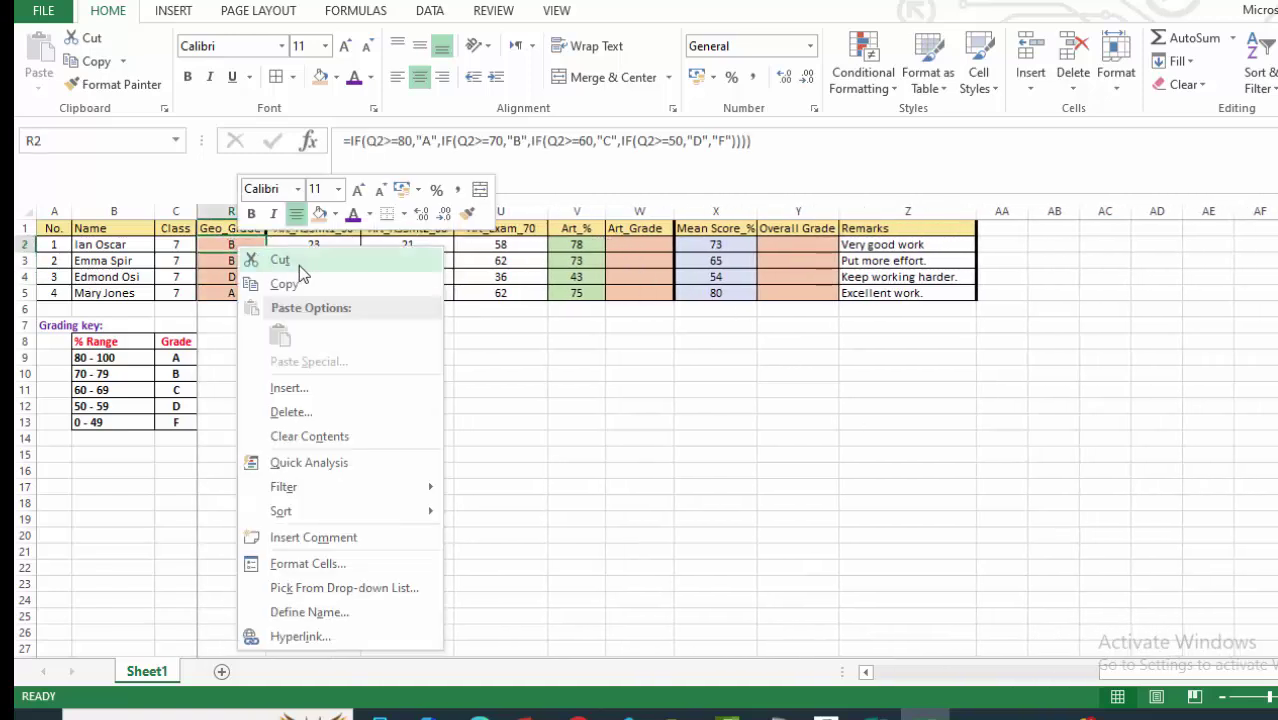
{"action": "left_click", "coordinate": [277, 283]}
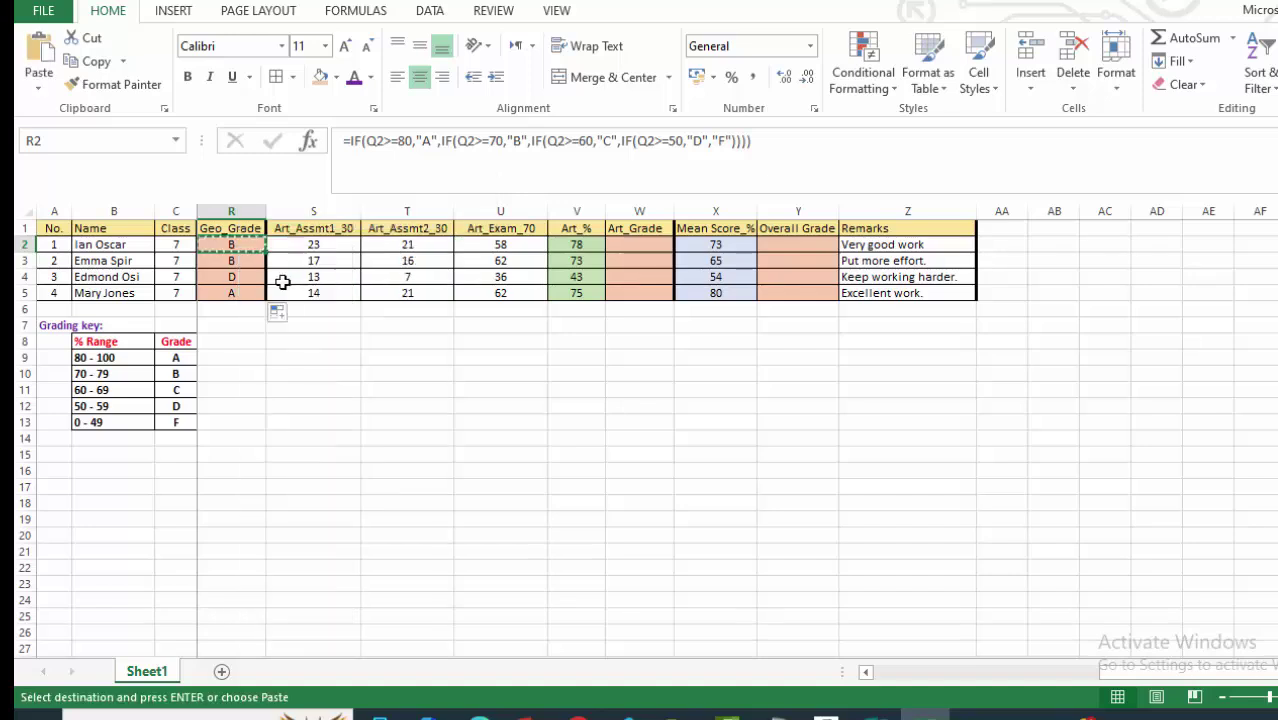
{"action": "right_click", "coordinate": [639, 249]}
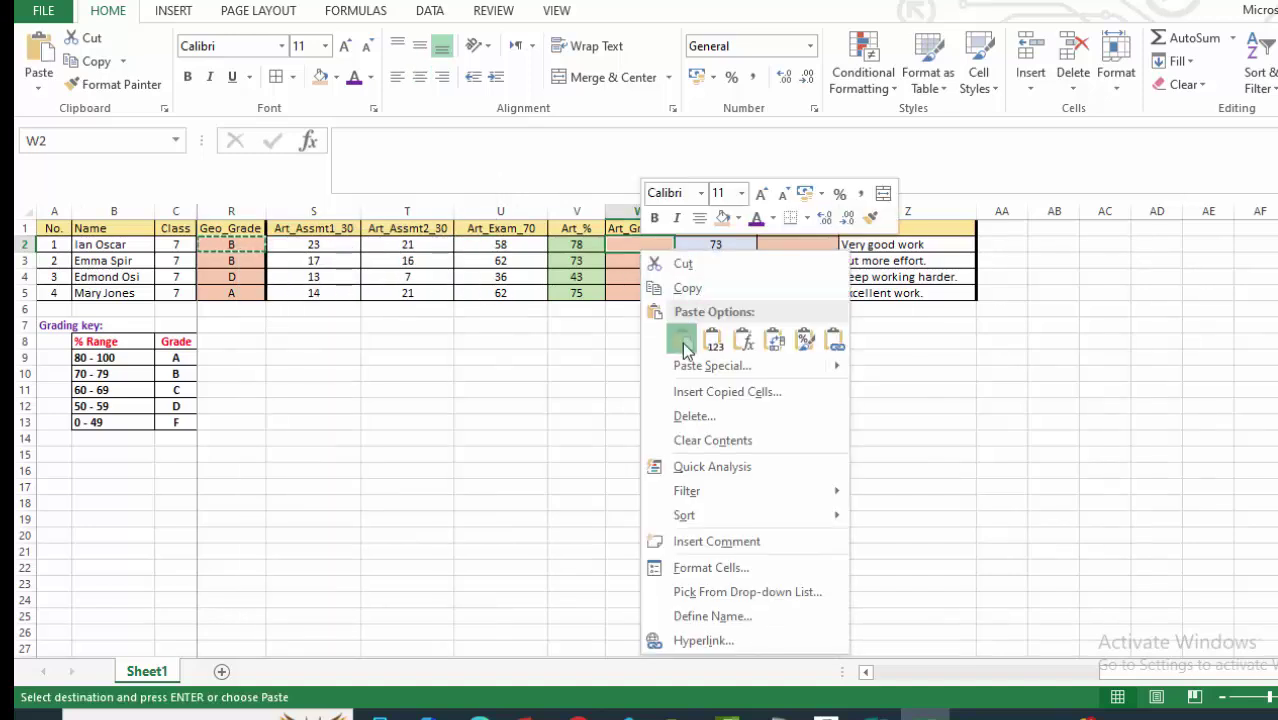
{"action": "left_click", "coordinate": [682, 340]}
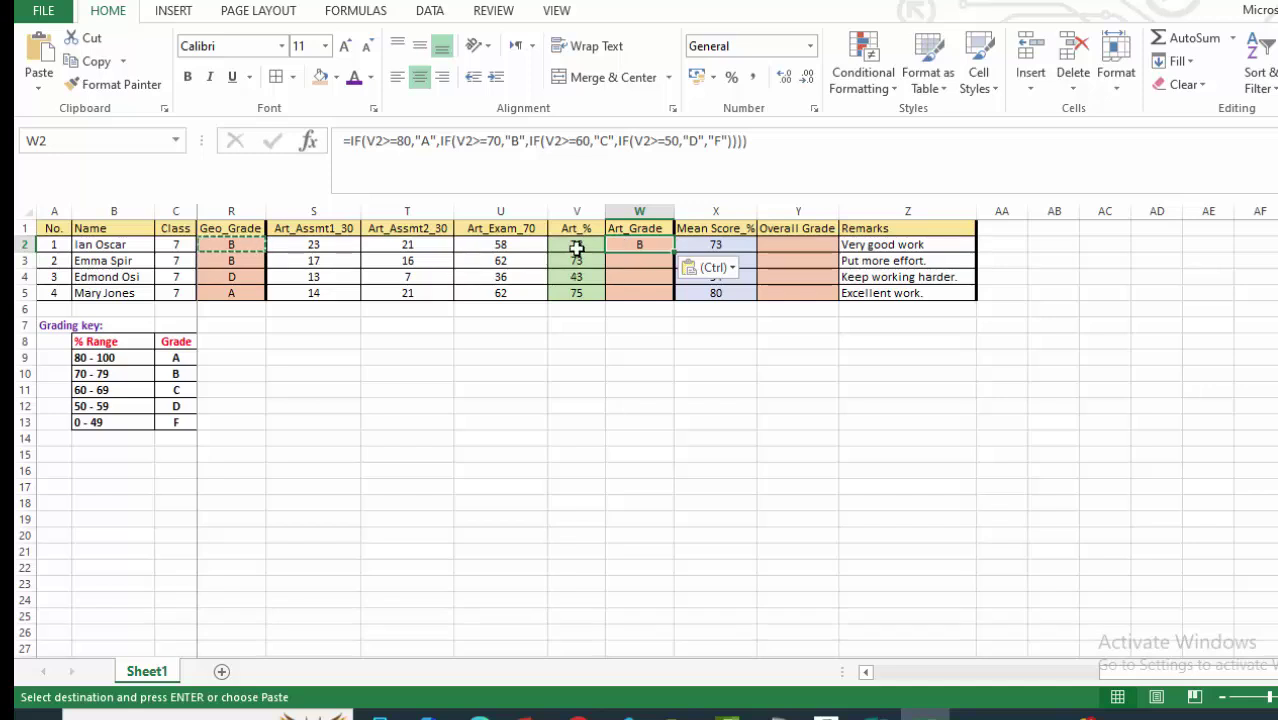
{"action": "left_click_drag", "start_coordinate": [673, 252], "coordinate": [672, 300]}
Copy W2's formula to Overall Grade Y2 and fill to Y5, giving B, C, D, A.
{"action": "left_click", "coordinate": [656, 244]}
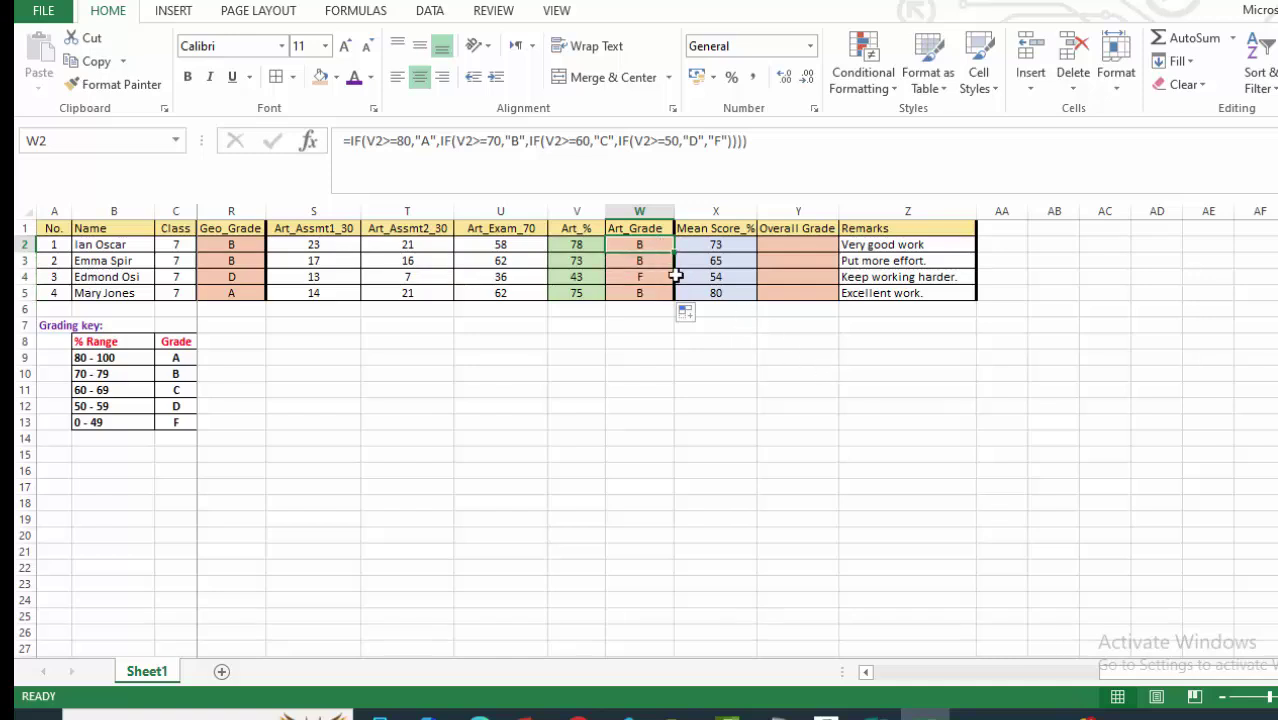
{"action": "key", "text": "ctrl+c"}
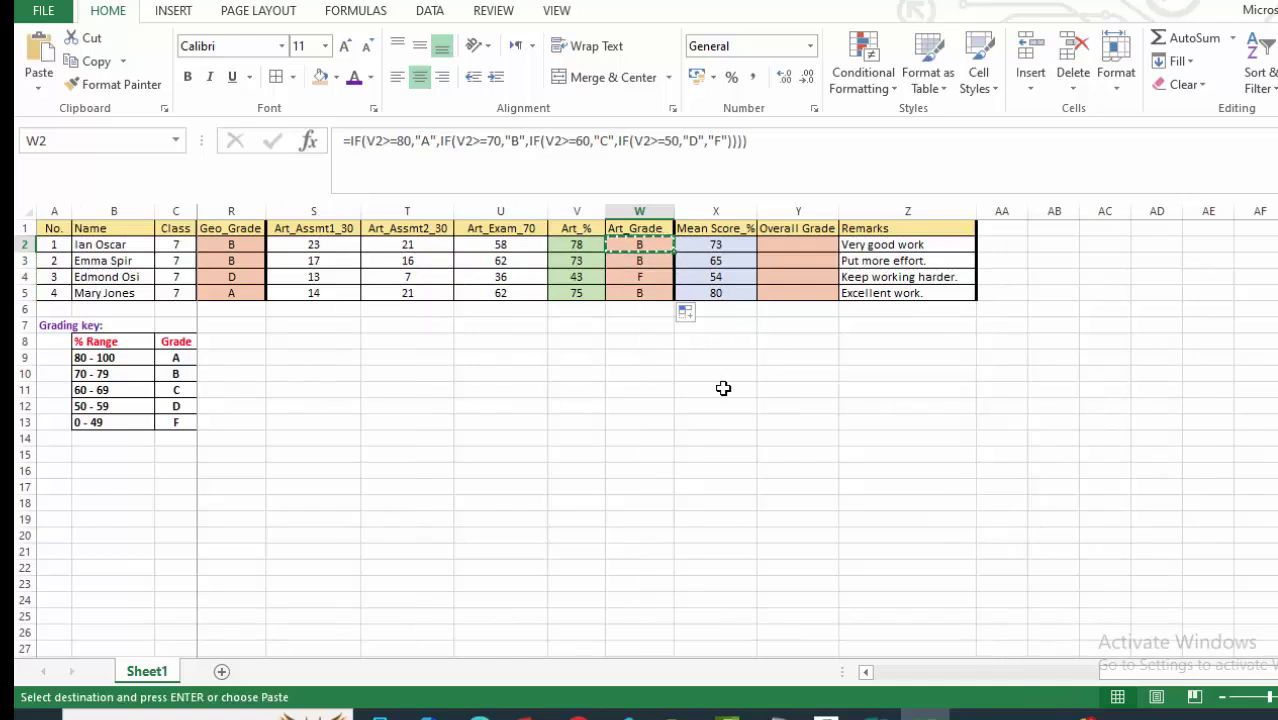
{"action": "left_click", "coordinate": [790, 246]}
{"action": "right_click", "coordinate": [792, 245]}
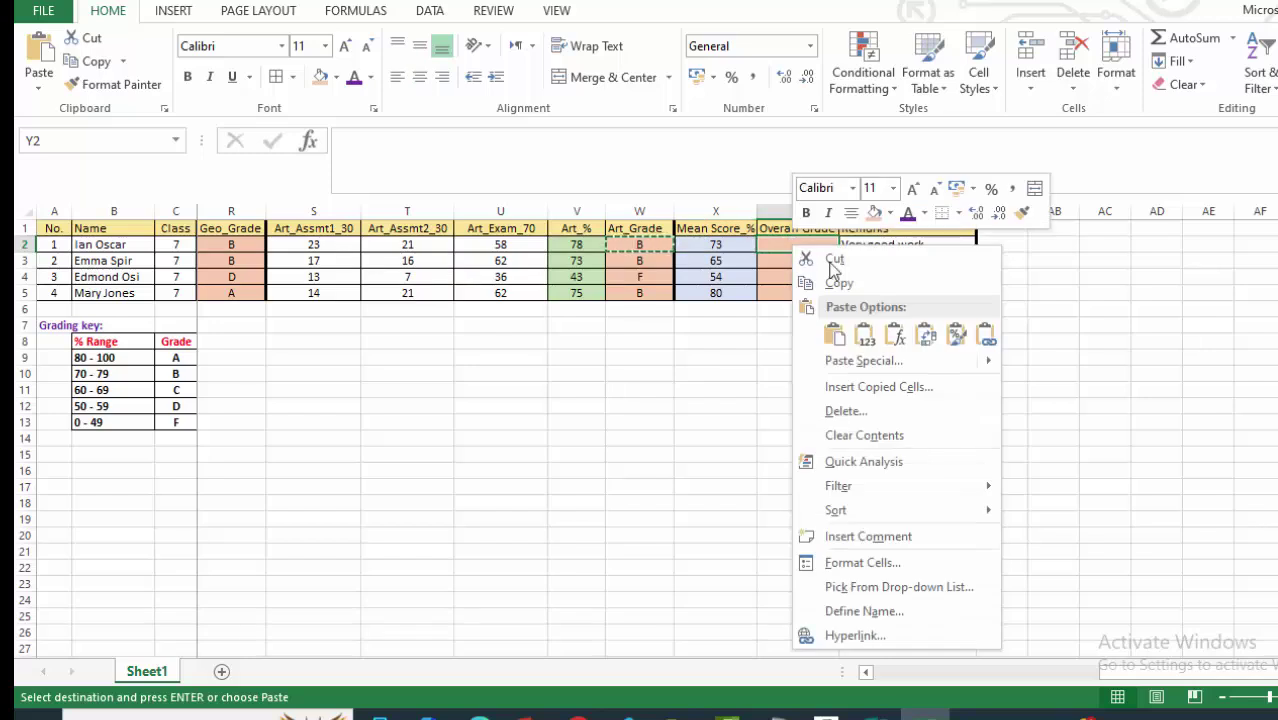
{"action": "left_click", "coordinate": [834, 335]}
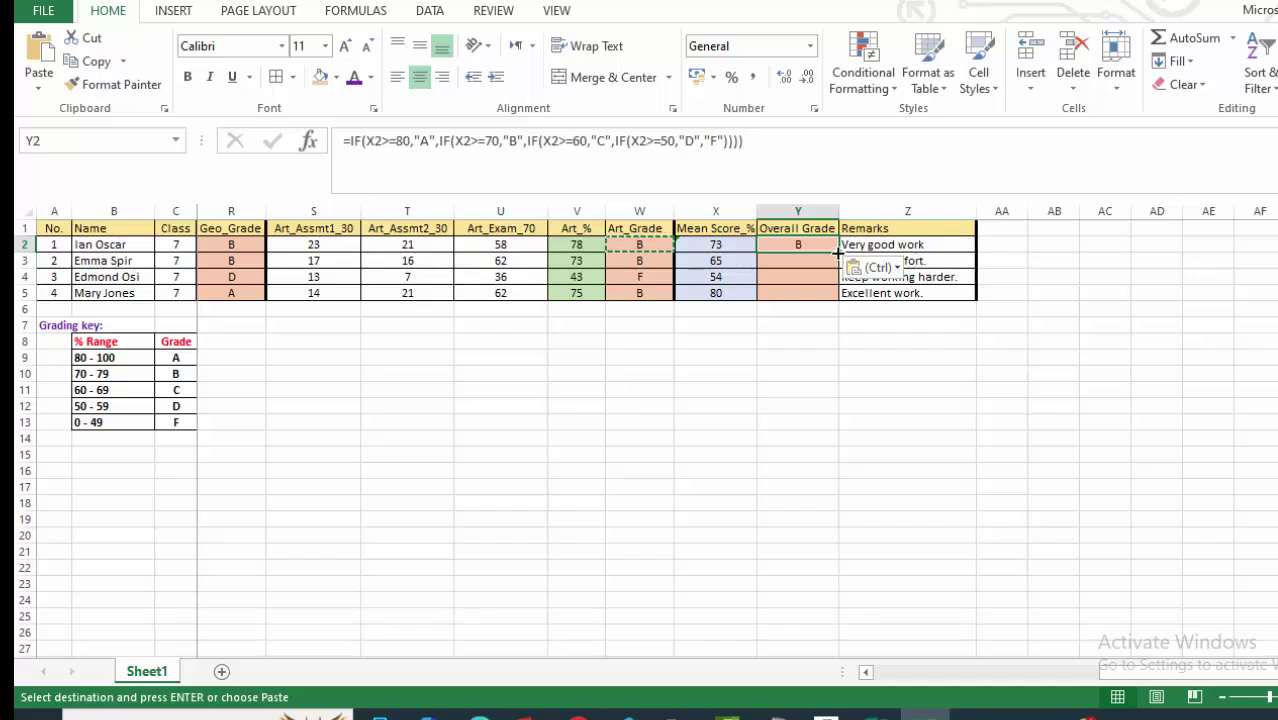
{"action": "left_click_drag", "start_coordinate": [838, 253], "coordinate": [836, 299]}
{"action": "left_click", "coordinate": [752, 425]}
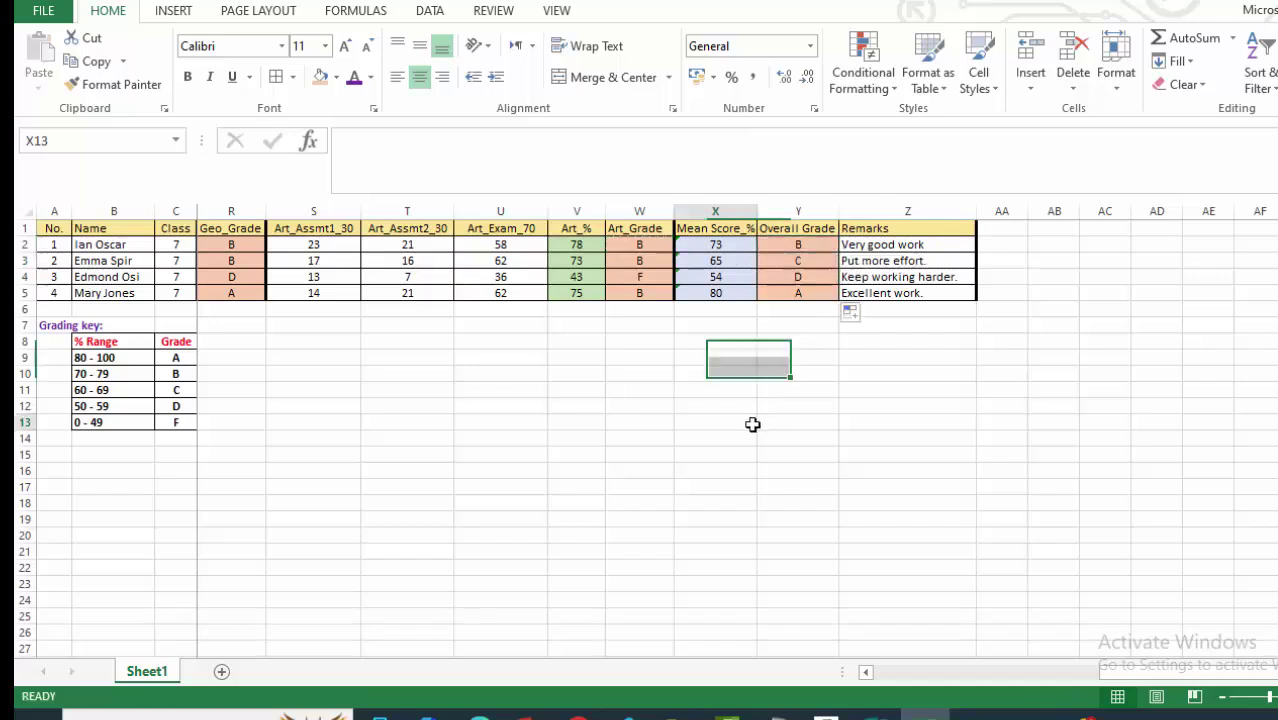
{"action": "left_click", "coordinate": [535, 422]}
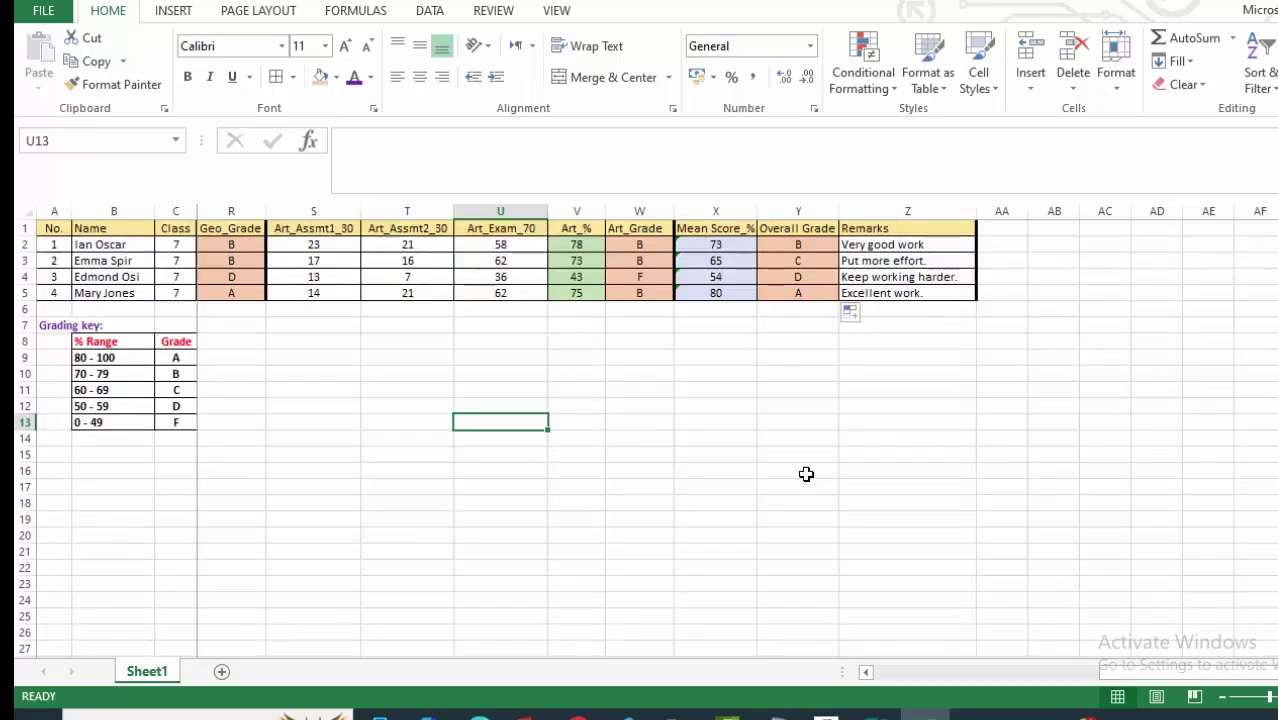
Scroll back to the left and select the grading key table B8:C13.
{"action": "left_click_drag", "start_coordinate": [1133, 677], "coordinate": [850, 668]}
{"action": "scroll", "coordinate": [322, 402], "scroll_direction": "down", "scroll_amount": 2}
{"action": "scroll", "coordinate": [388, 430], "scroll_direction": "up", "scroll_amount": 2}
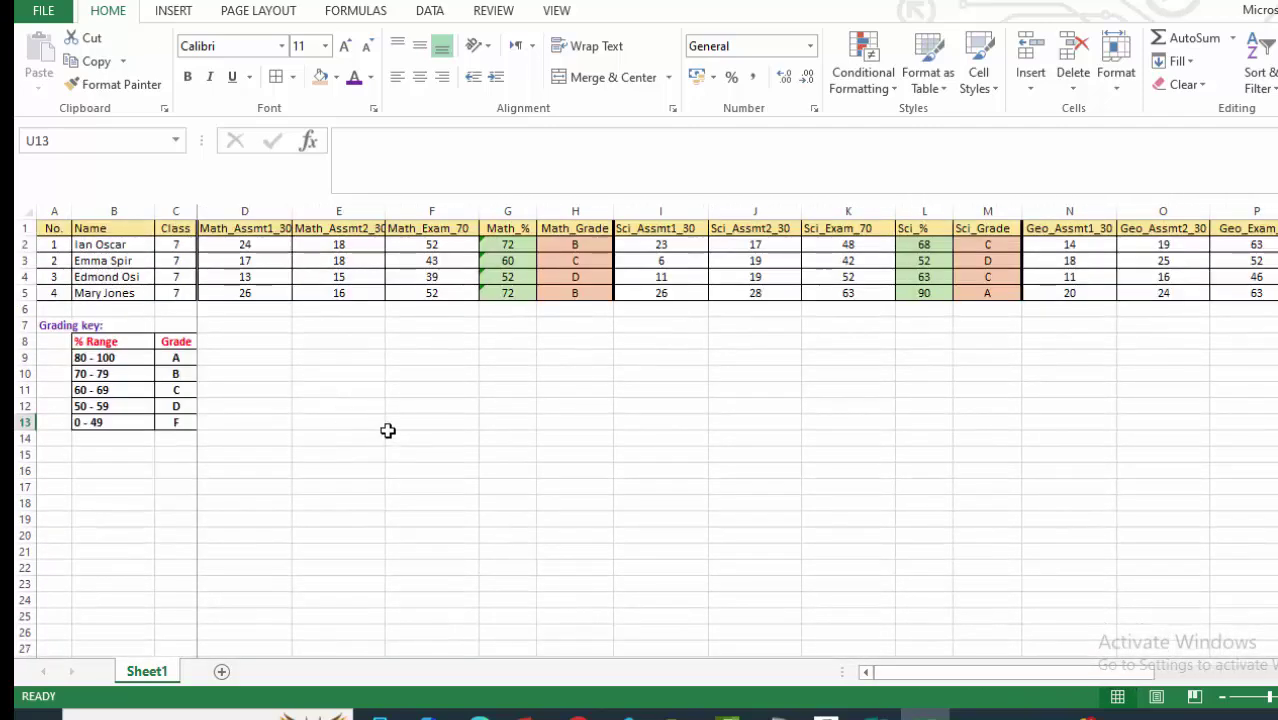
{"action": "left_click", "coordinate": [271, 371]}
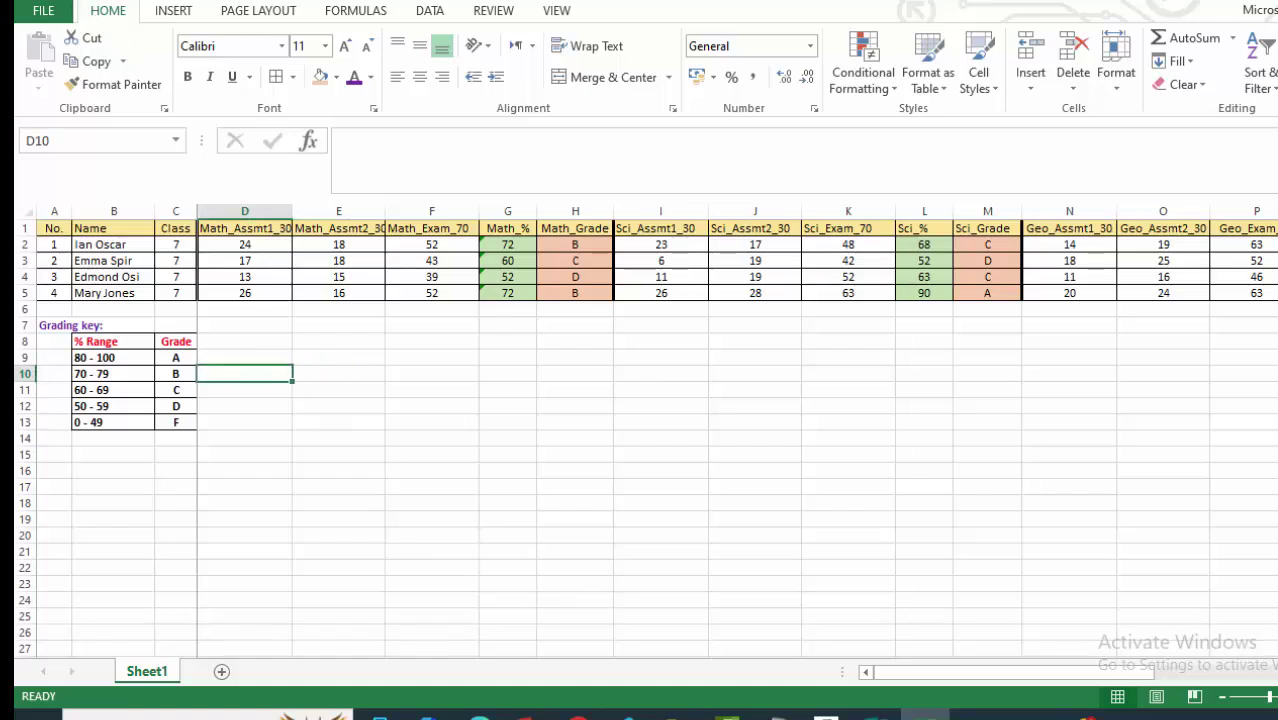
{"action": "left_click", "coordinate": [500, 405]}
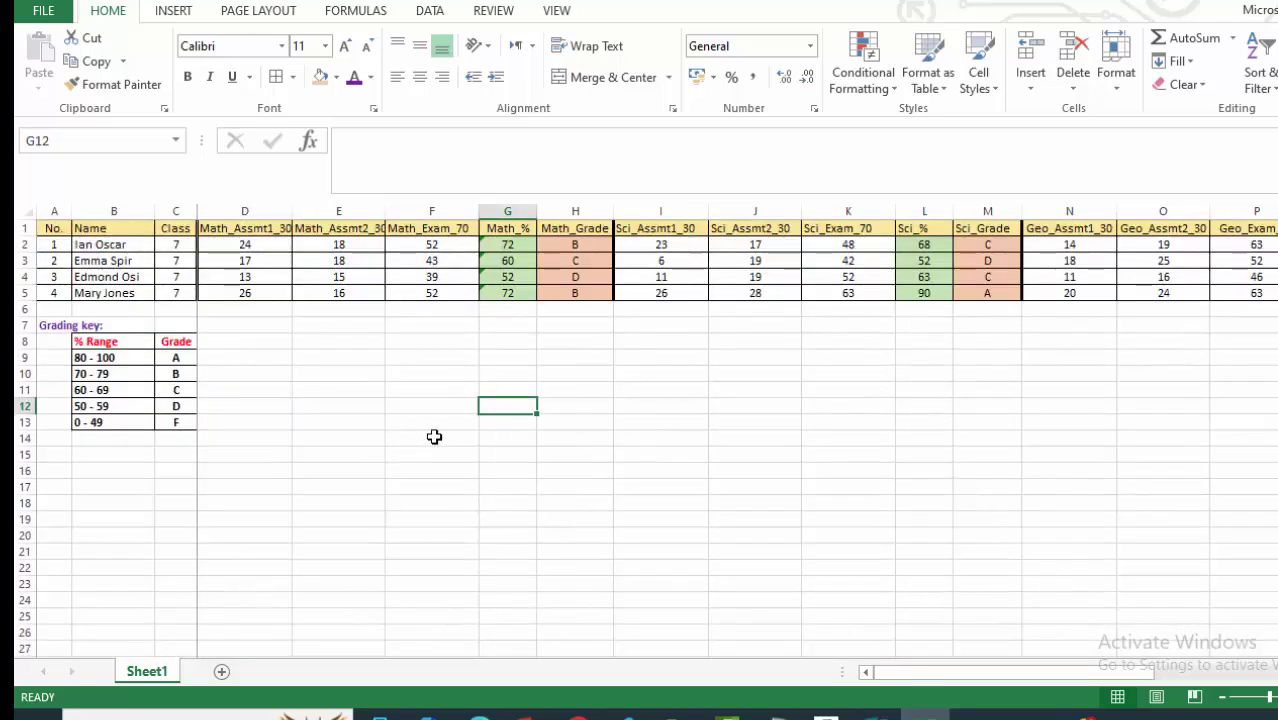
{"action": "left_click", "coordinate": [511, 368]}
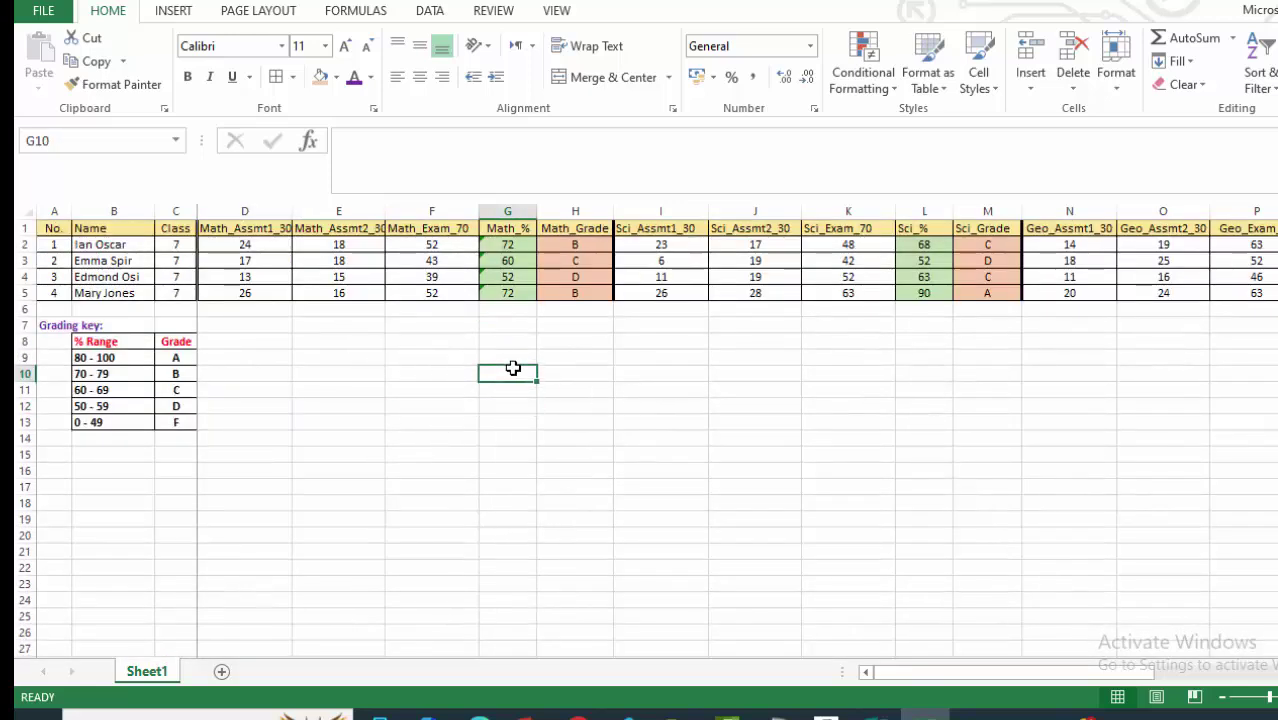
{"action": "left_click_drag", "start_coordinate": [125, 350], "coordinate": [179, 426]}
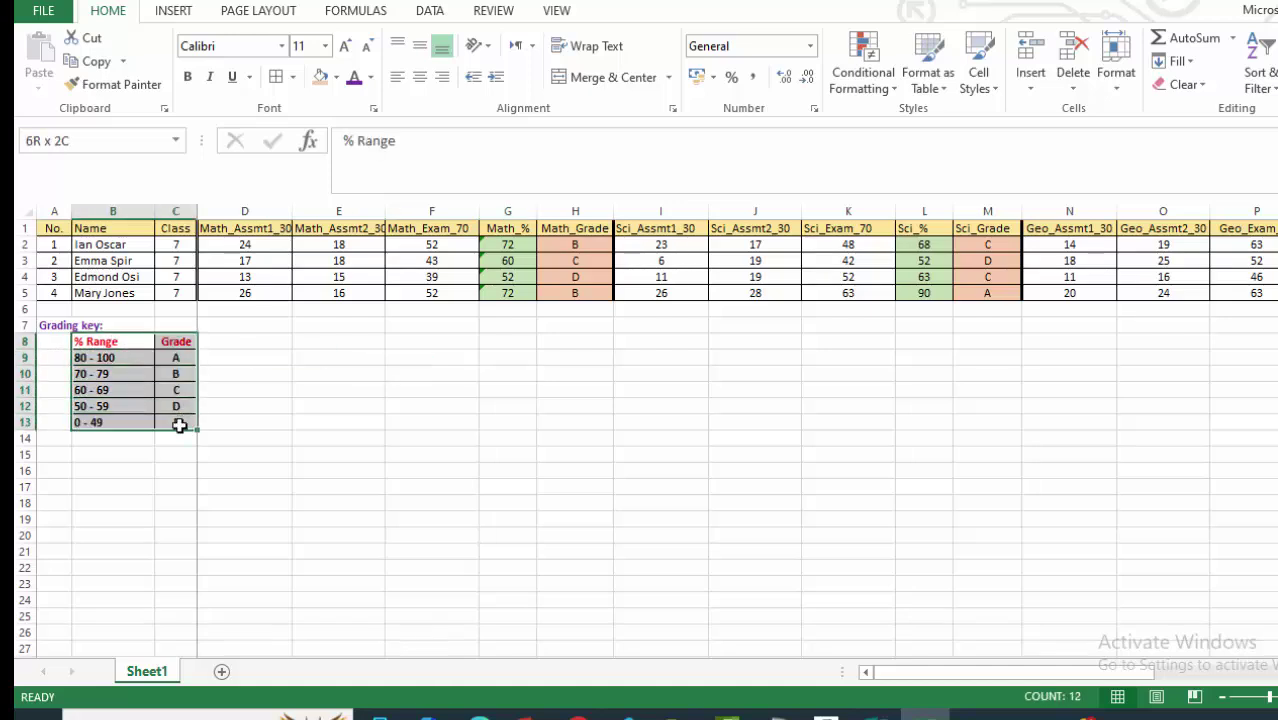
Copy the grading key range B8:C13 with its % Range bands and grades.
{"action": "left_click_drag", "start_coordinate": [179, 426], "coordinate": [180, 422]}
{"action": "right_click", "coordinate": [120, 358]}
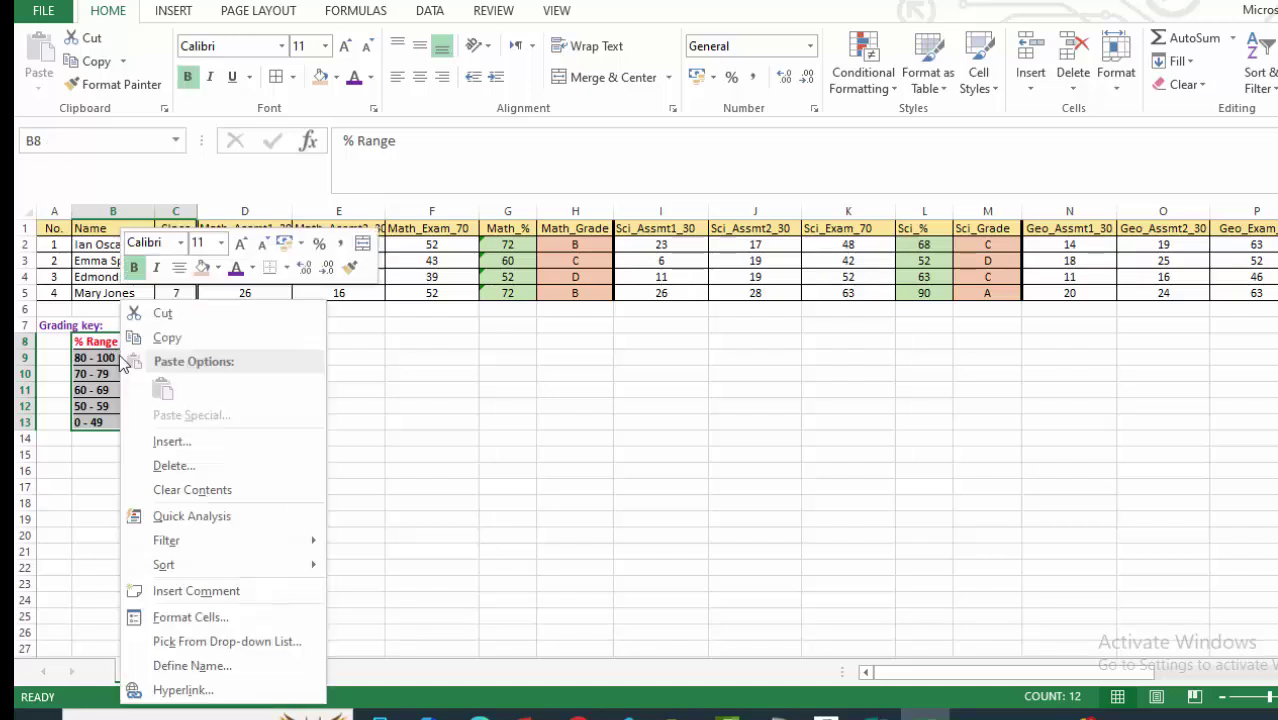
{"action": "left_click", "coordinate": [168, 337]}
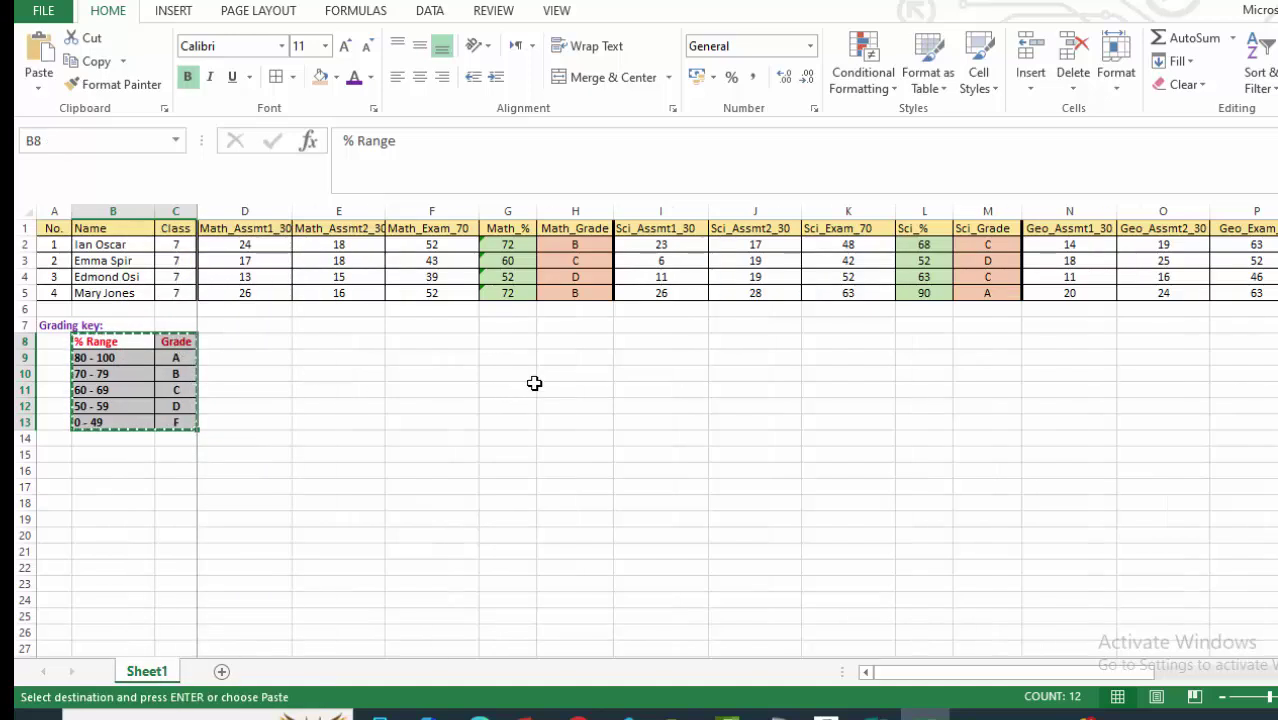
{"action": "left_click", "coordinate": [501, 348]}
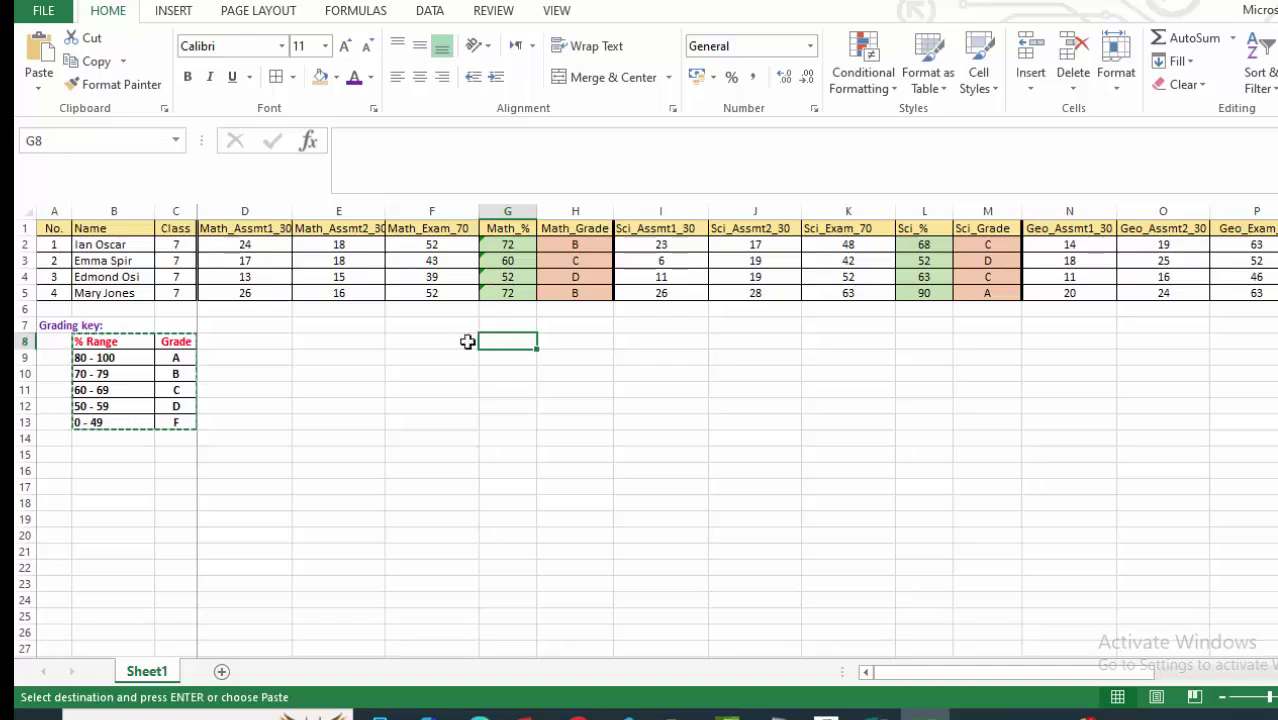
Paste the grading key at F8 and clear its % Range values in F9:F13.
{"action": "left_click", "coordinate": [457, 342]}
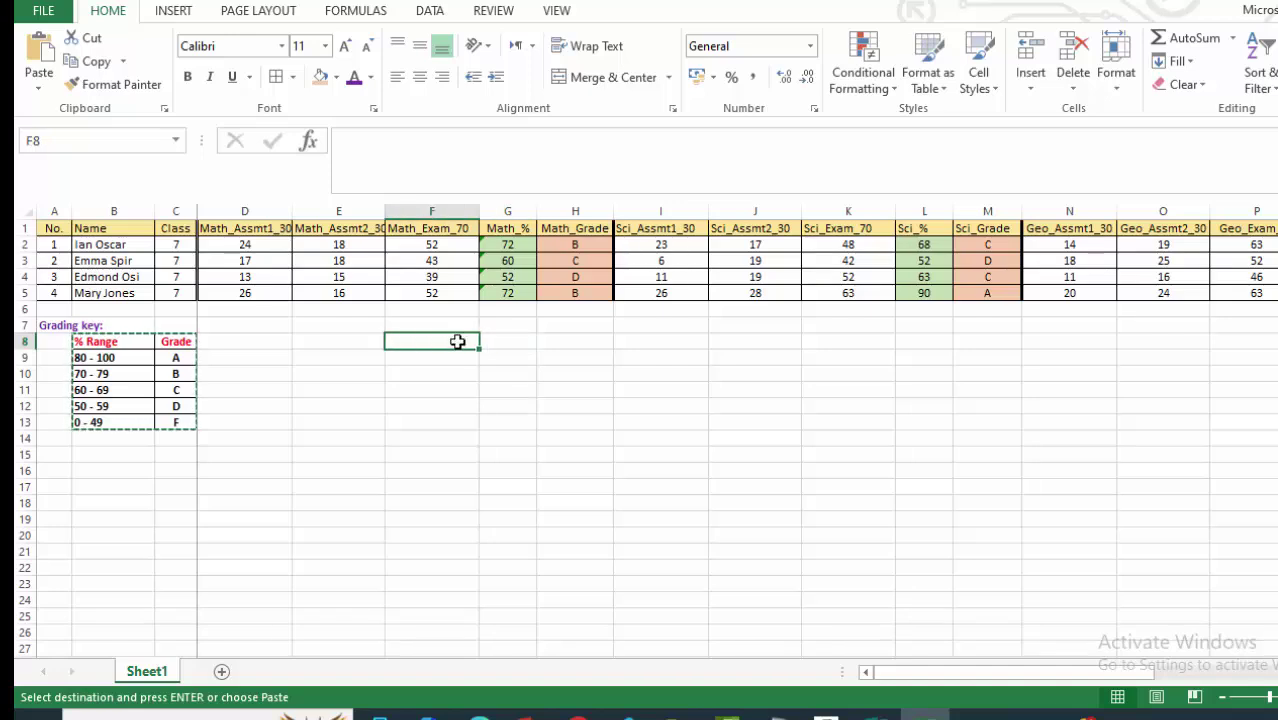
{"action": "right_click", "coordinate": [458, 342]}
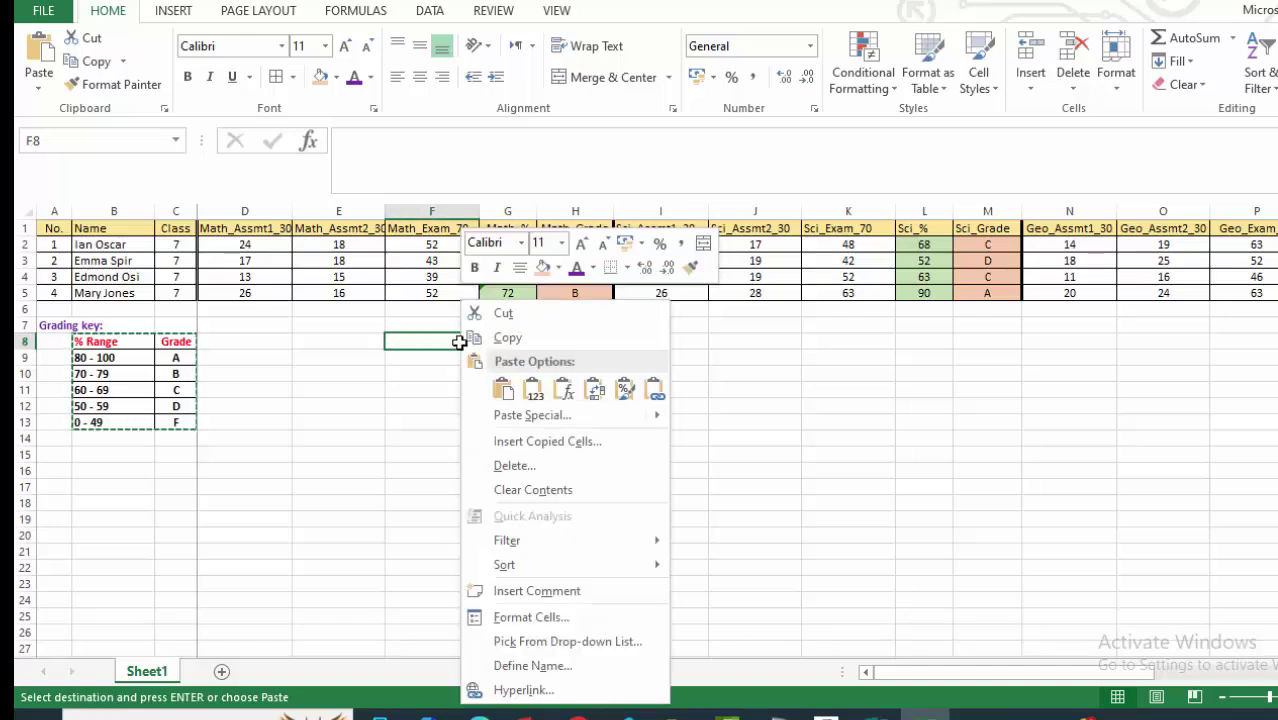
{"action": "left_click", "coordinate": [506, 388]}
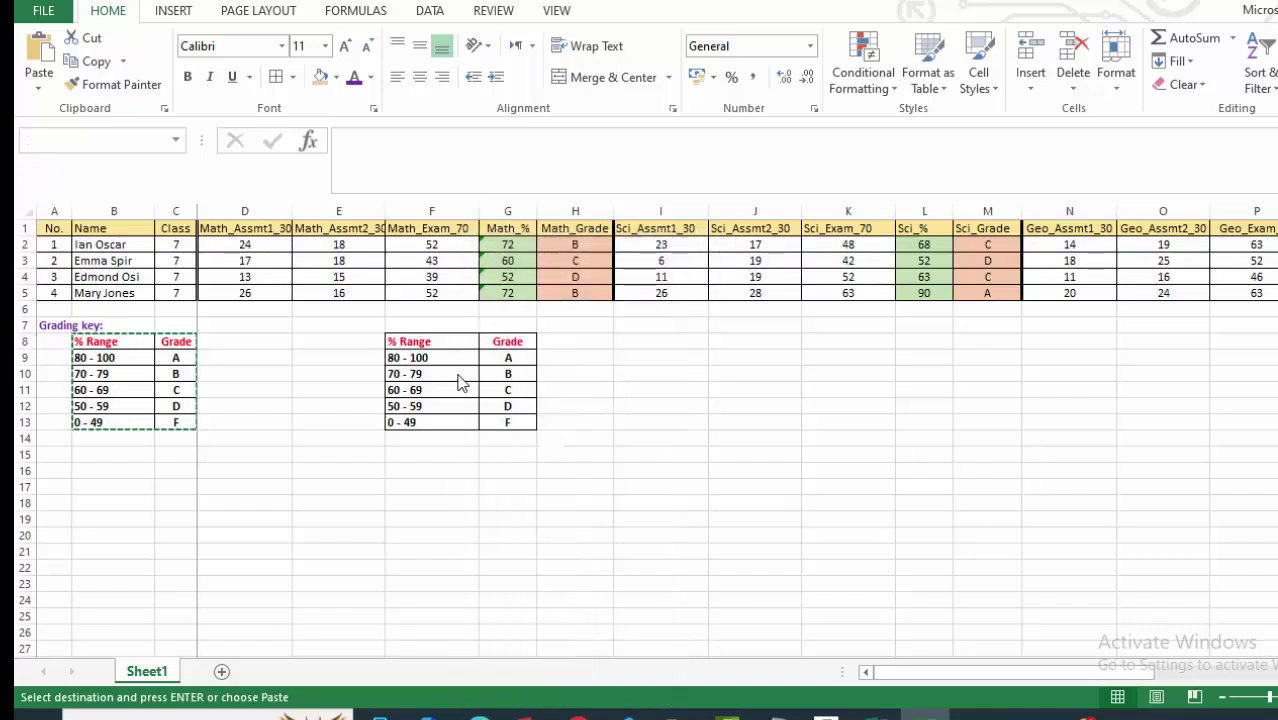
{"action": "left_click", "coordinate": [422, 376]}
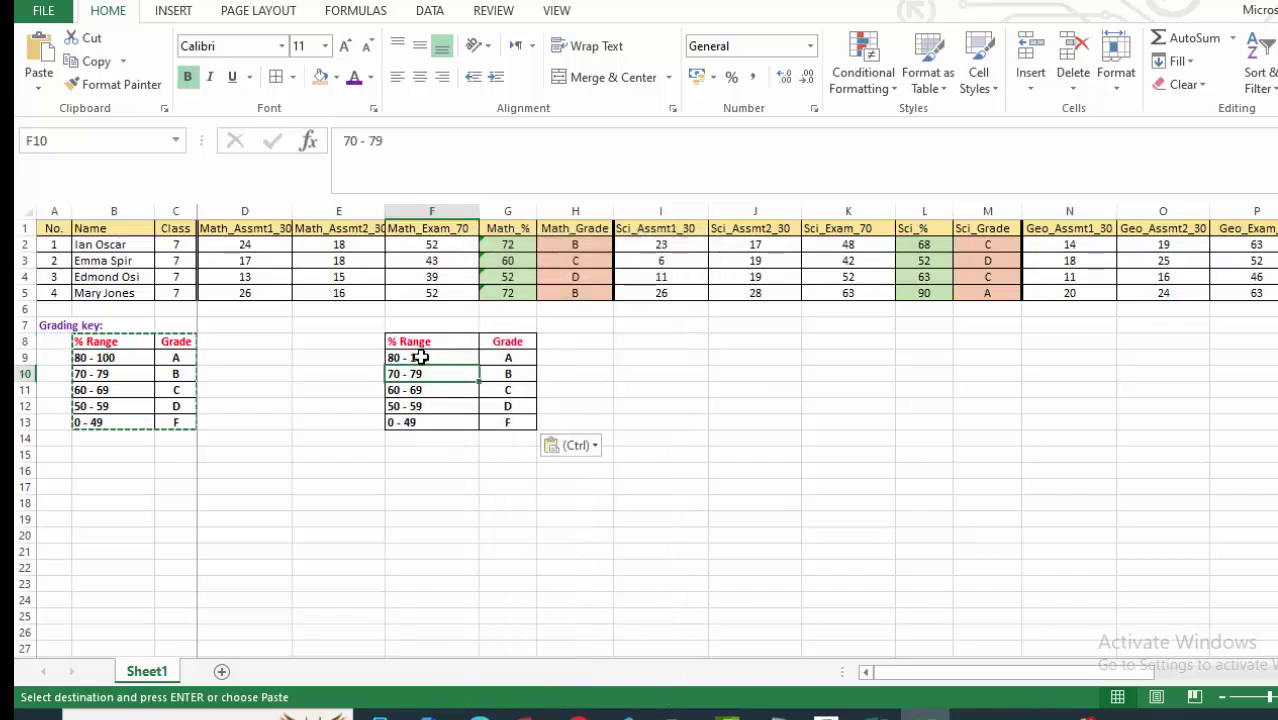
{"action": "left_click_drag", "start_coordinate": [422, 357], "coordinate": [436, 418]}
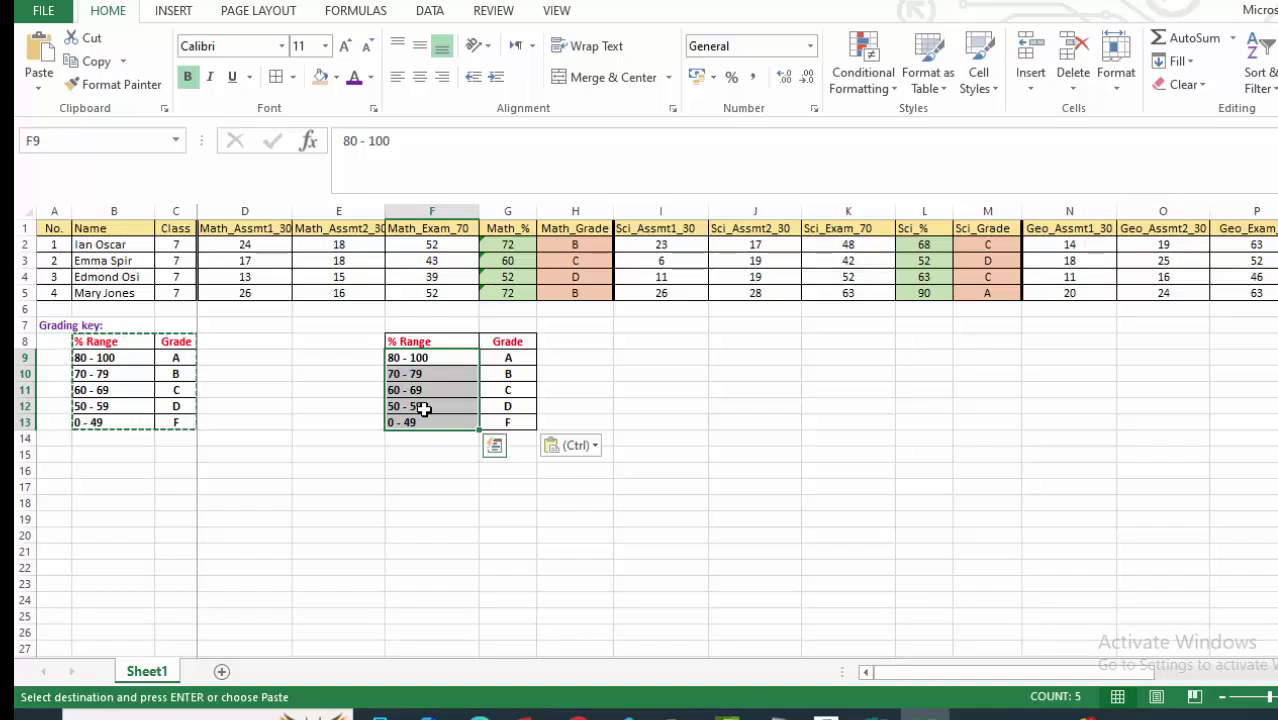
{"action": "key", "text": "Delete"}
Copy the grade letters A–F from G9:G13 into F9:F13.
{"action": "left_click", "coordinate": [642, 425]}
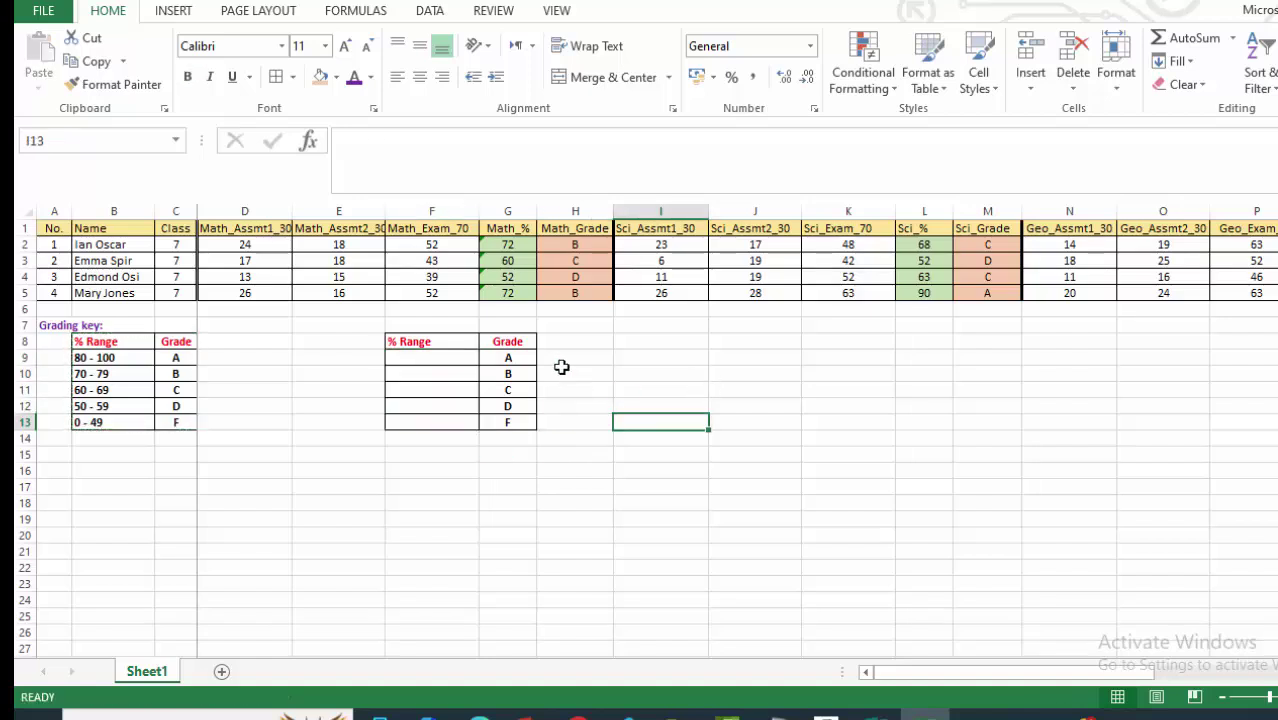
{"action": "left_click", "coordinate": [444, 346]}
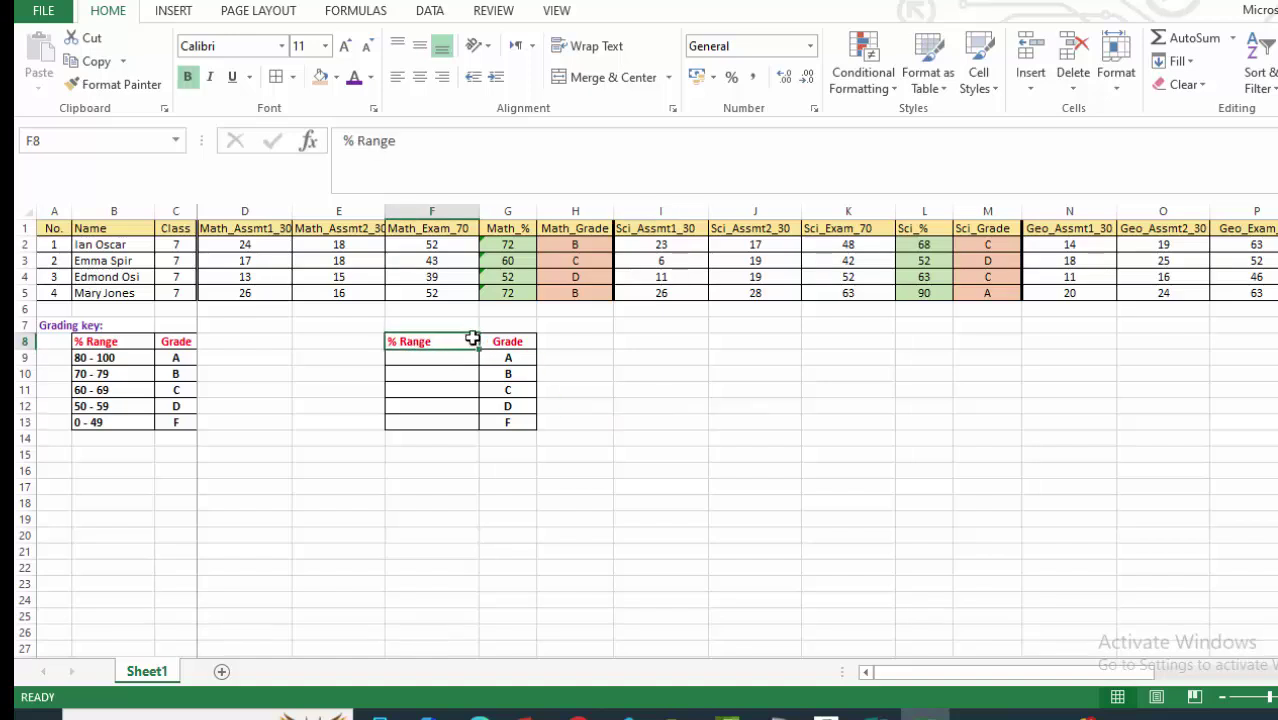
{"action": "left_click", "coordinate": [509, 342]}
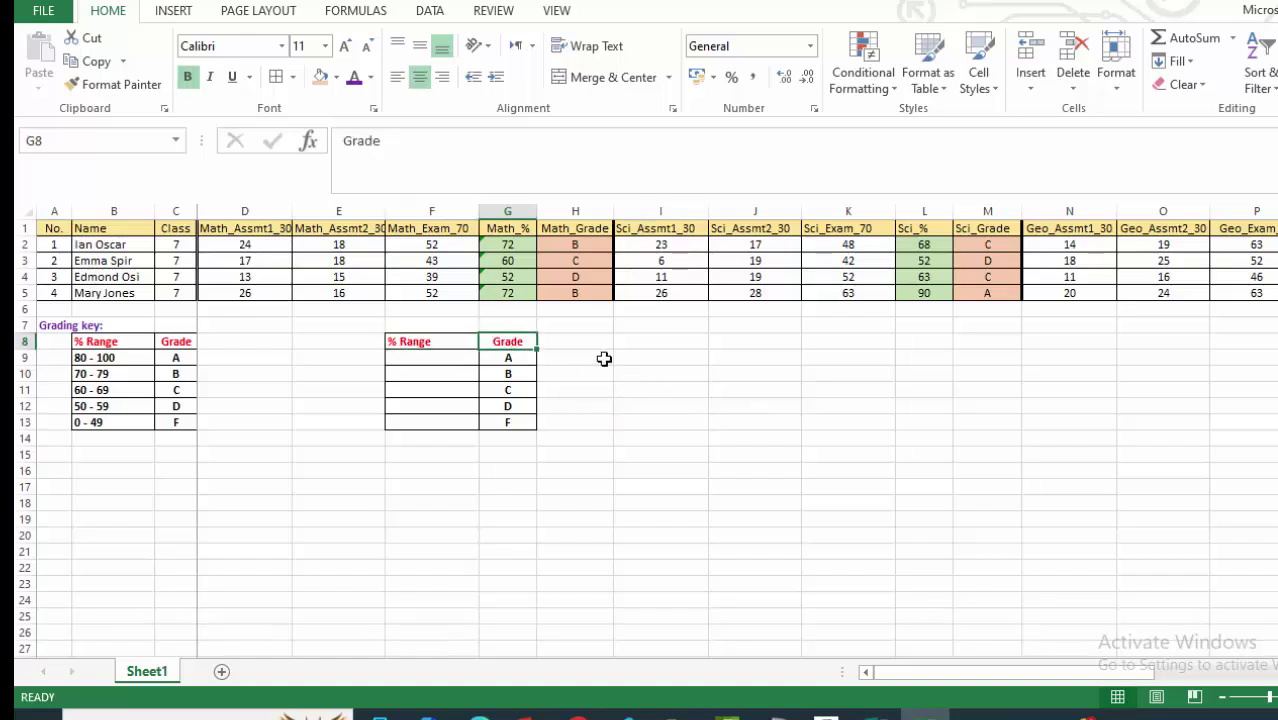
{"action": "left_click_drag", "start_coordinate": [516, 361], "coordinate": [512, 422]}
{"action": "key", "text": "ctrl+c"}
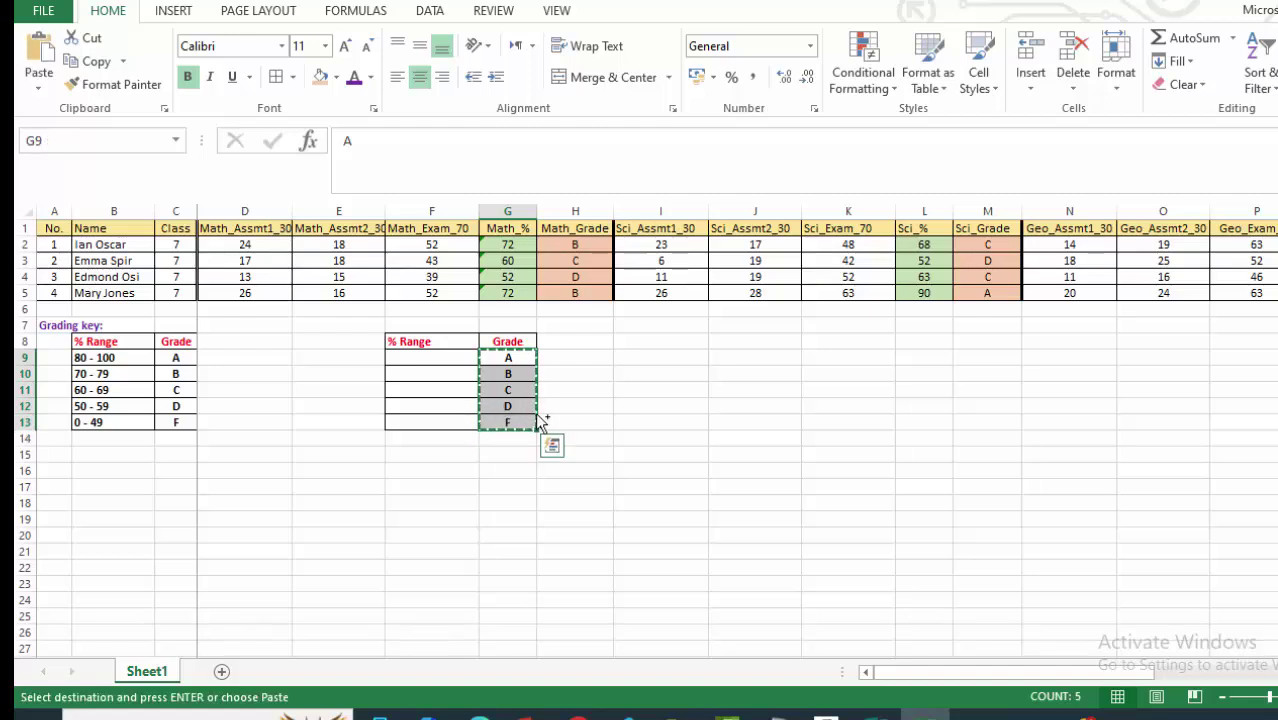
{"action": "left_click", "coordinate": [458, 357]}
{"action": "key", "text": "ctrl+v"}
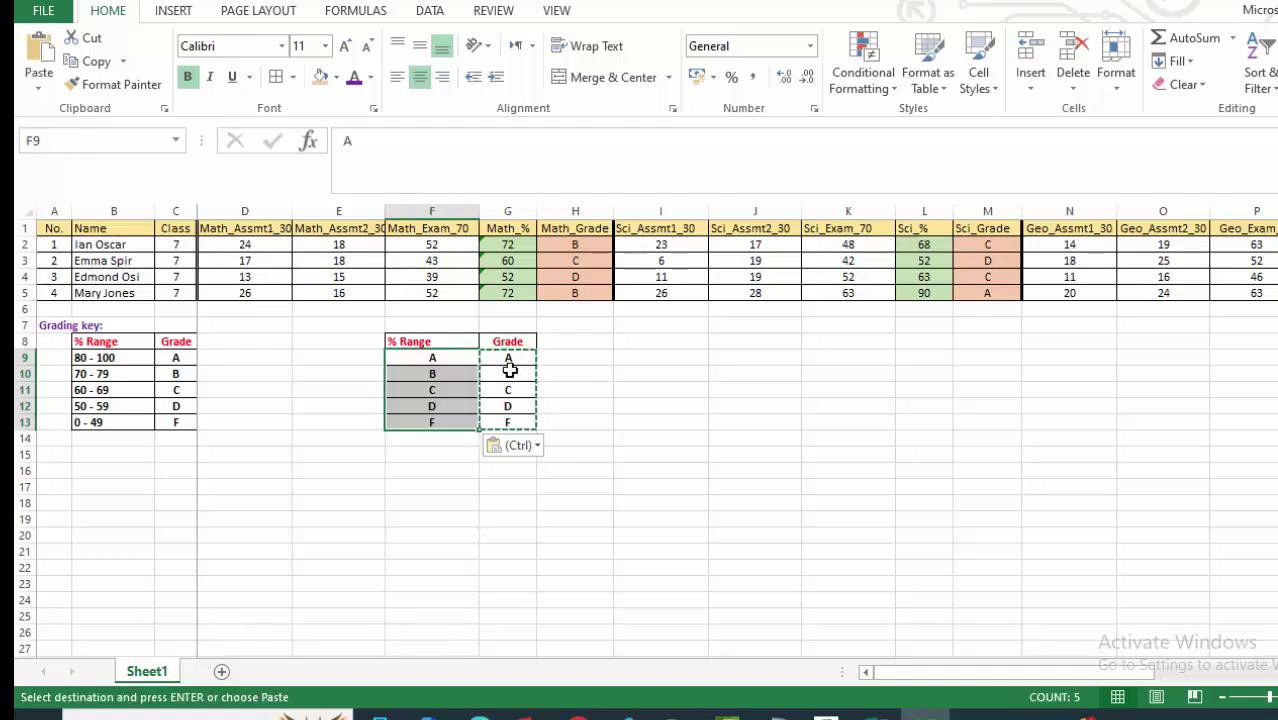
{"action": "left_click", "coordinate": [730, 470]}
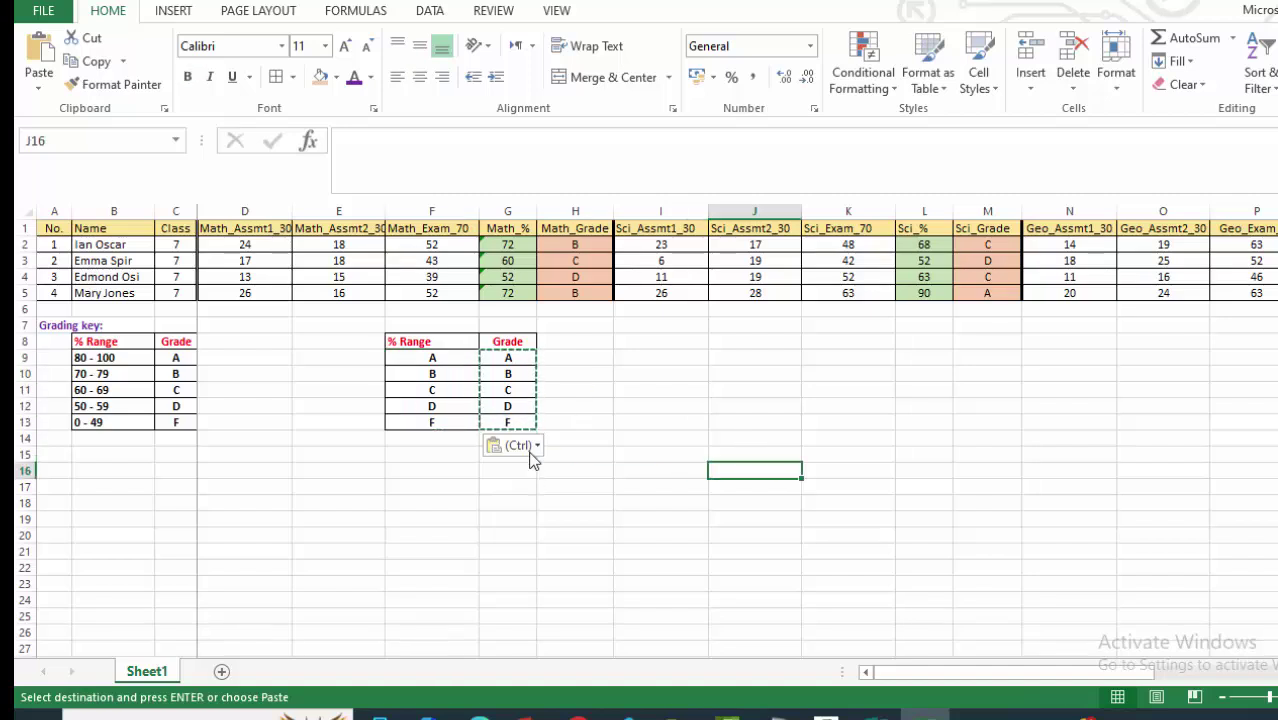
Rename the headings to 'Count' in G8 and 'Grade' in F8.
{"action": "left_click", "coordinate": [447, 342]}
{"action": "left_click", "coordinate": [505, 342]}
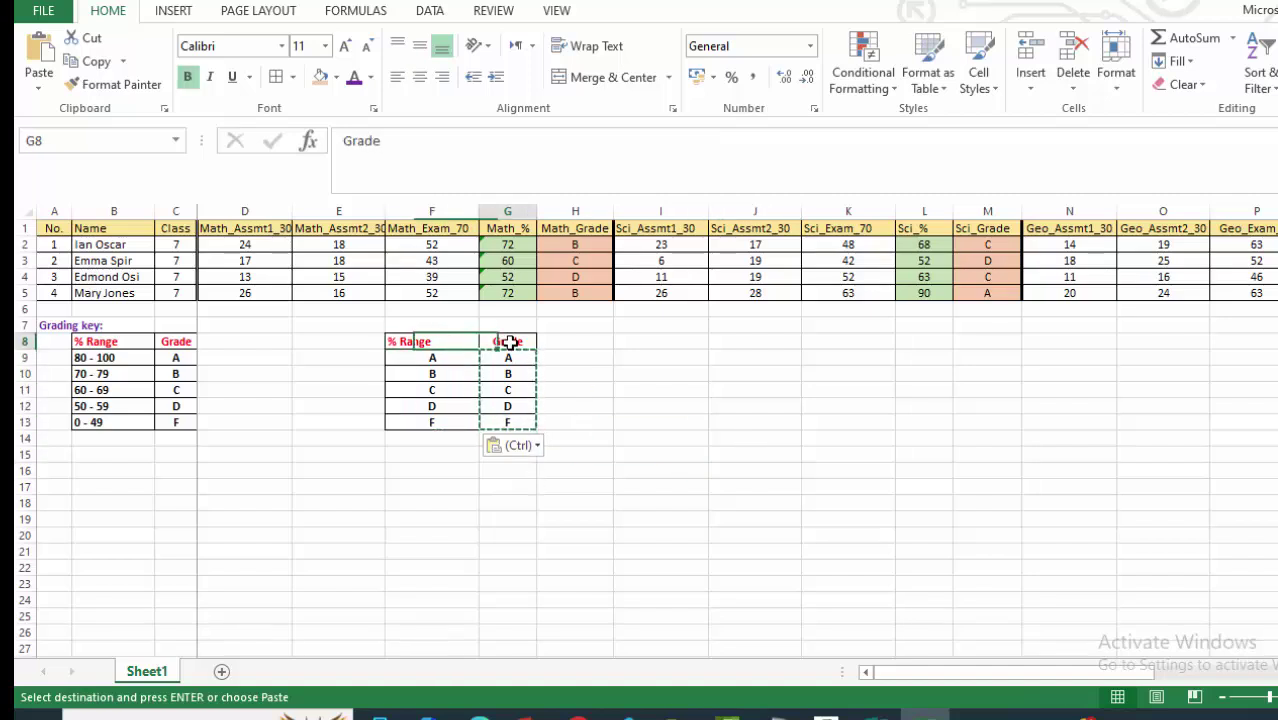
{"action": "type", "text": "o."}
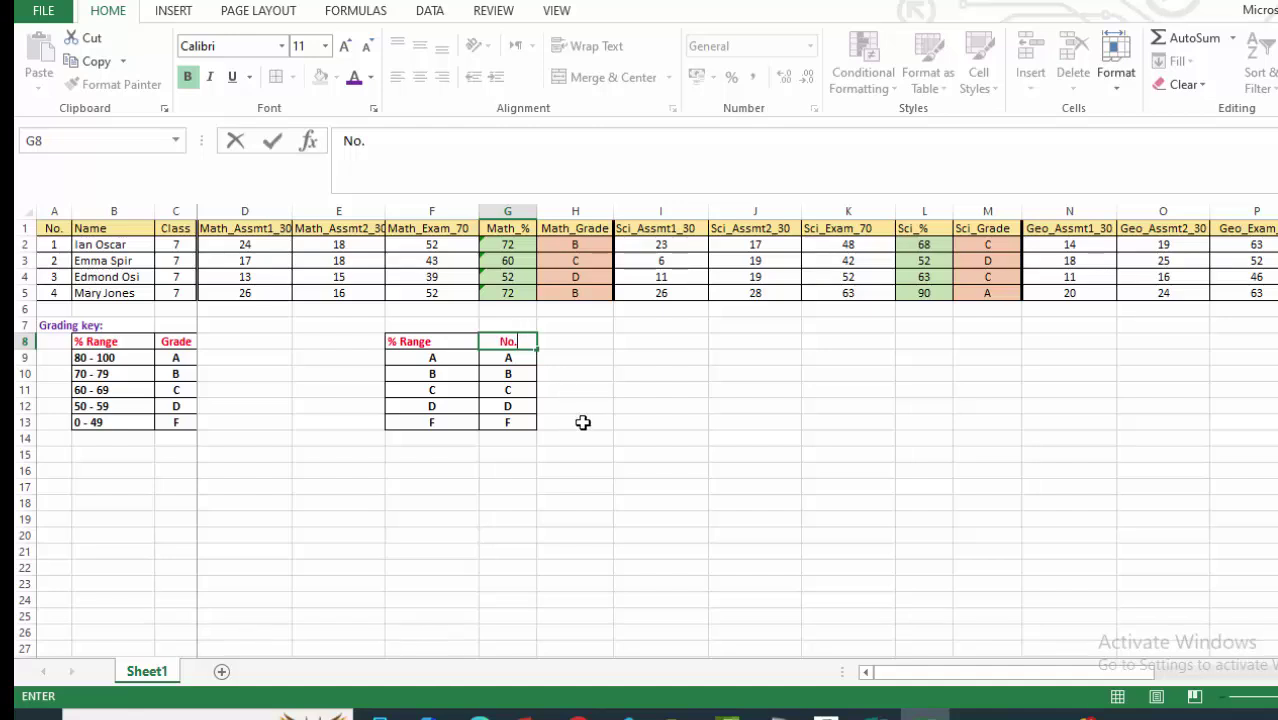
{"action": "left_click", "coordinate": [582, 420]}
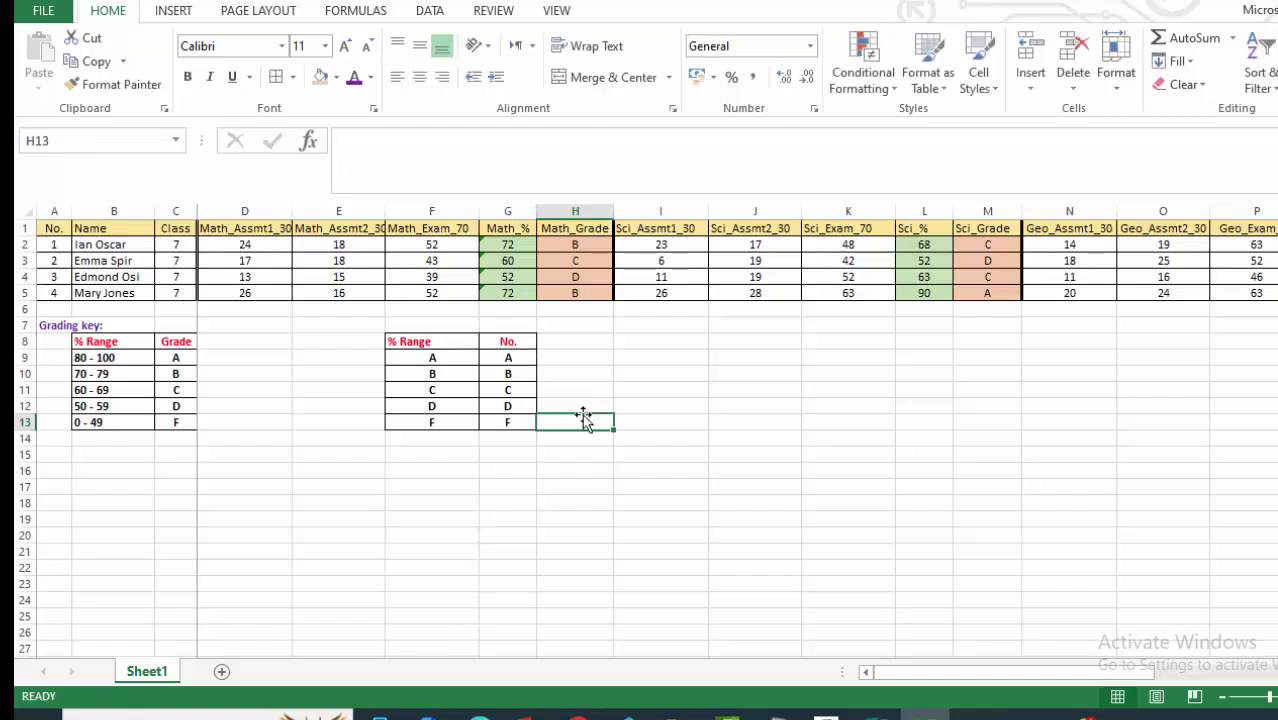
{"action": "left_click", "coordinate": [572, 352]}
{"action": "left_click", "coordinate": [504, 342]}
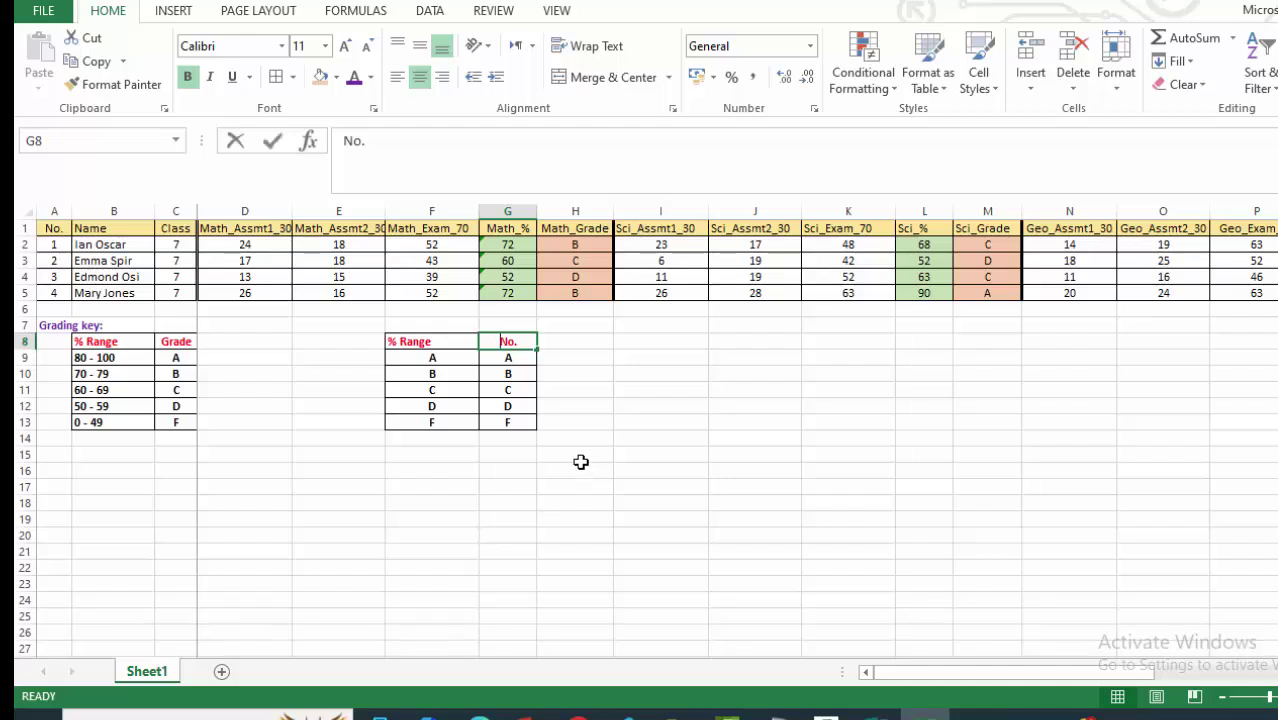
{"action": "type", "text": "Count"}
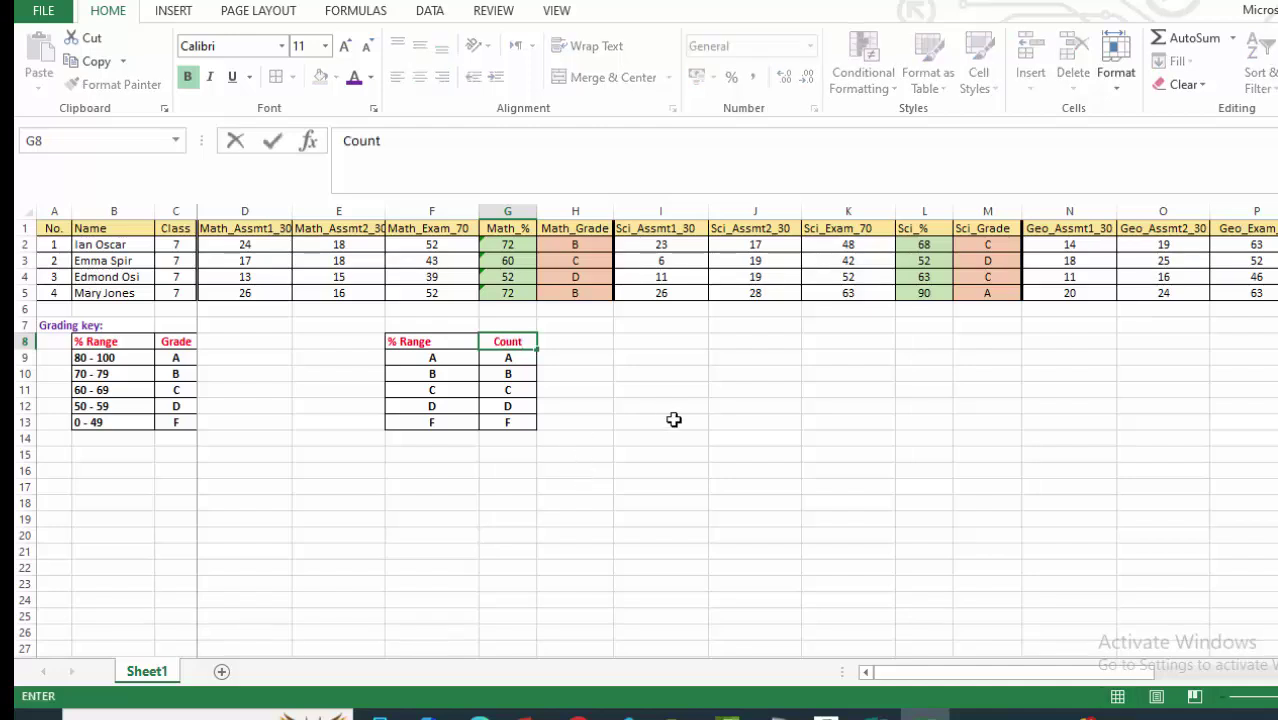
{"action": "left_click", "coordinate": [700, 438]}
{"action": "left_click", "coordinate": [427, 345]}
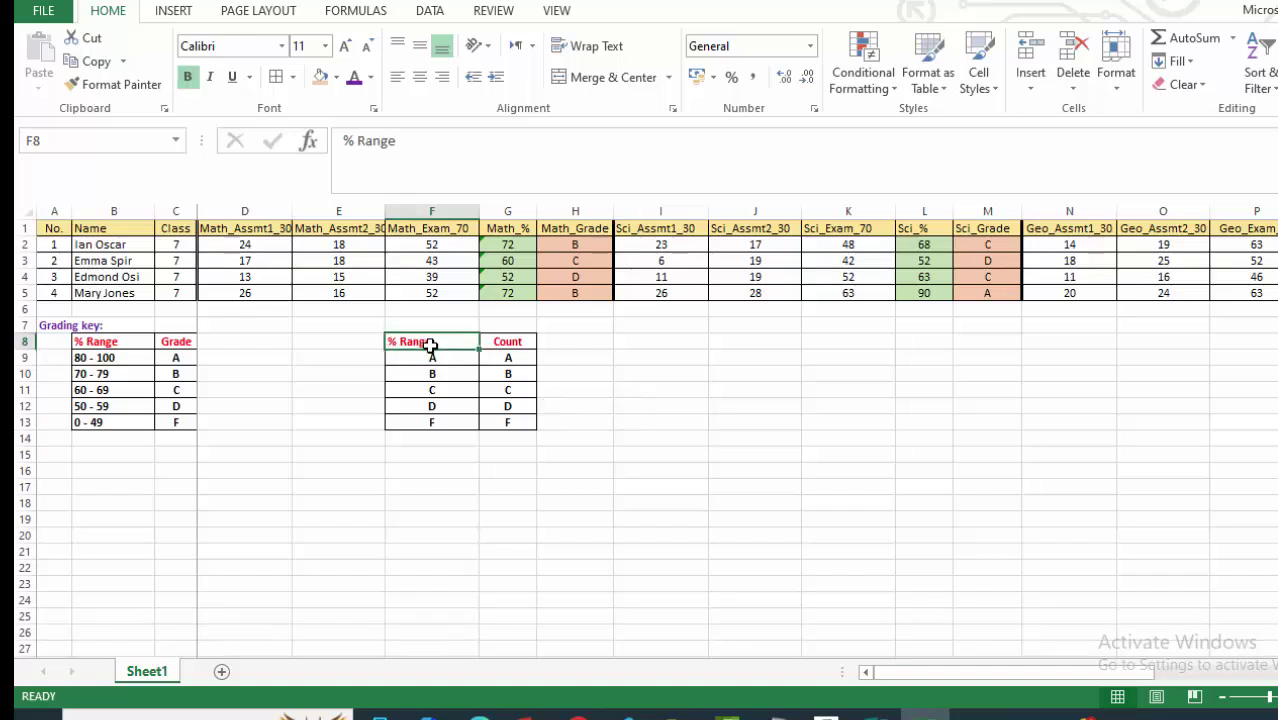
{"action": "type", "text": "Grade"}
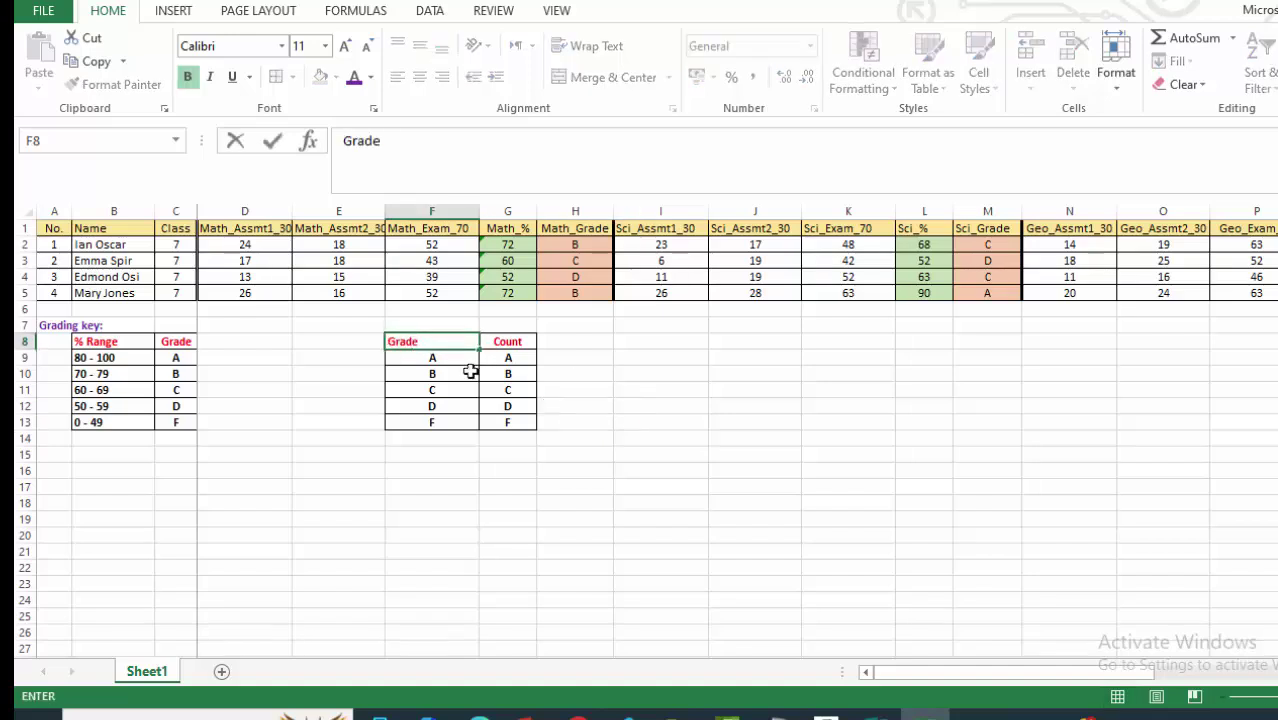
{"action": "left_click", "coordinate": [540, 504]}
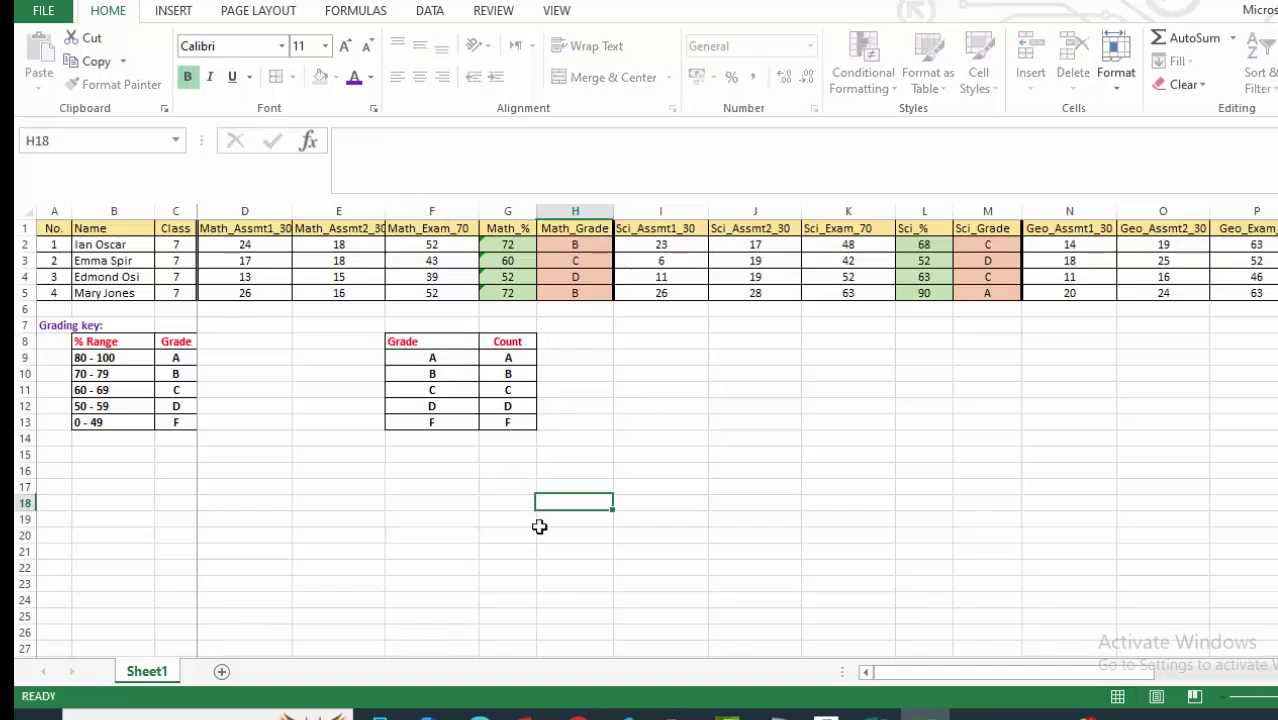
Centre the Grade heading and letters in F8:F13.
{"action": "left_click", "coordinate": [438, 335]}
{"action": "left_click_drag", "start_coordinate": [438, 335], "coordinate": [448, 425]}
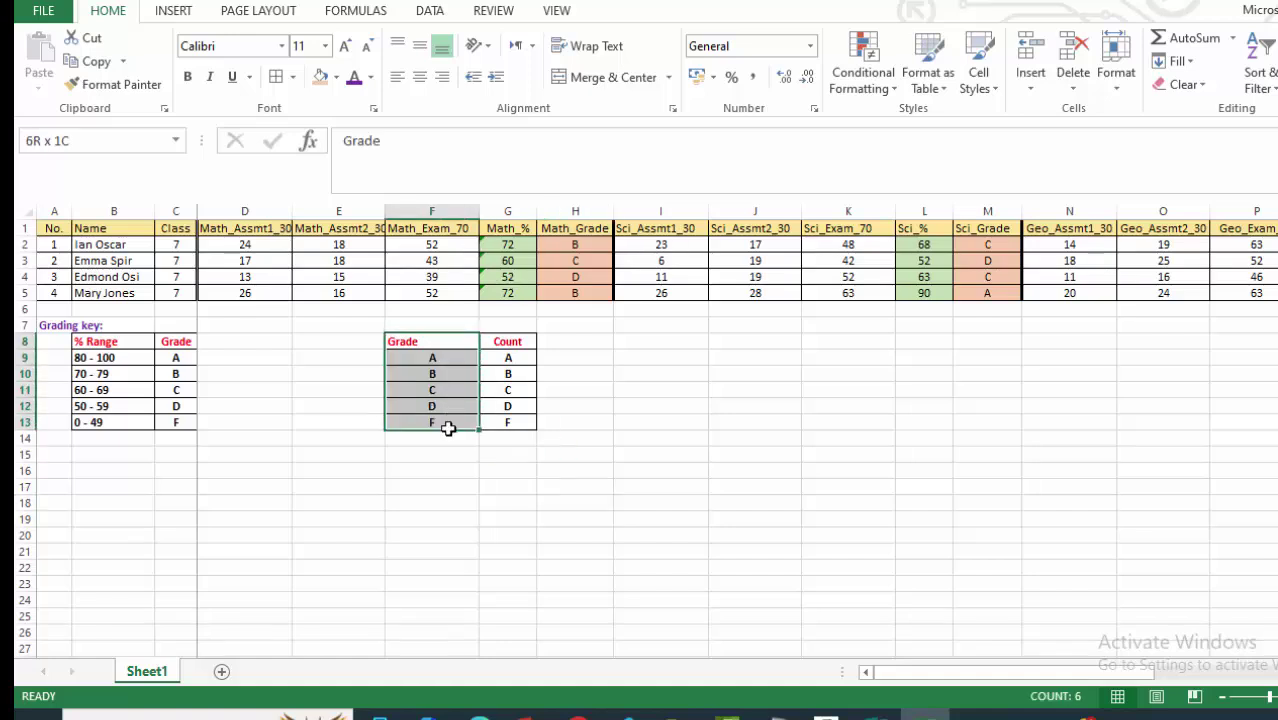
{"action": "left_click", "coordinate": [425, 79]}
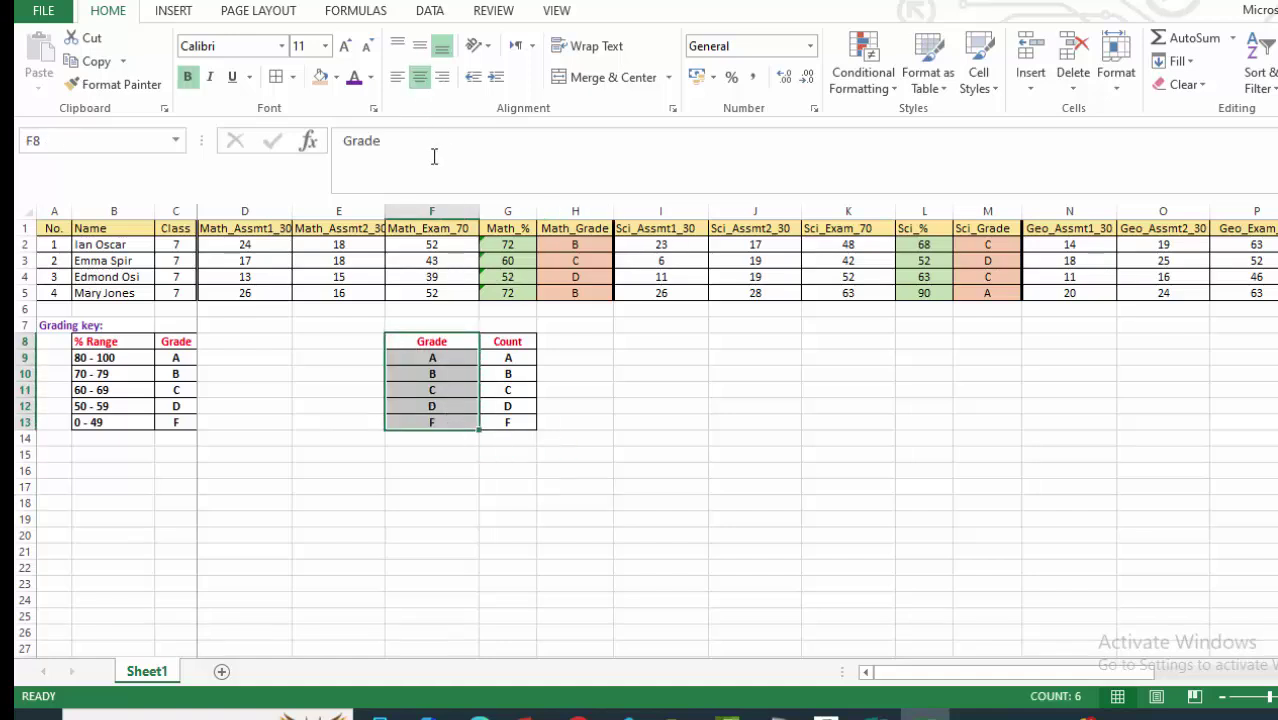
{"action": "left_click", "coordinate": [690, 458]}
{"action": "left_click_drag", "start_coordinate": [515, 360], "coordinate": [511, 423]}
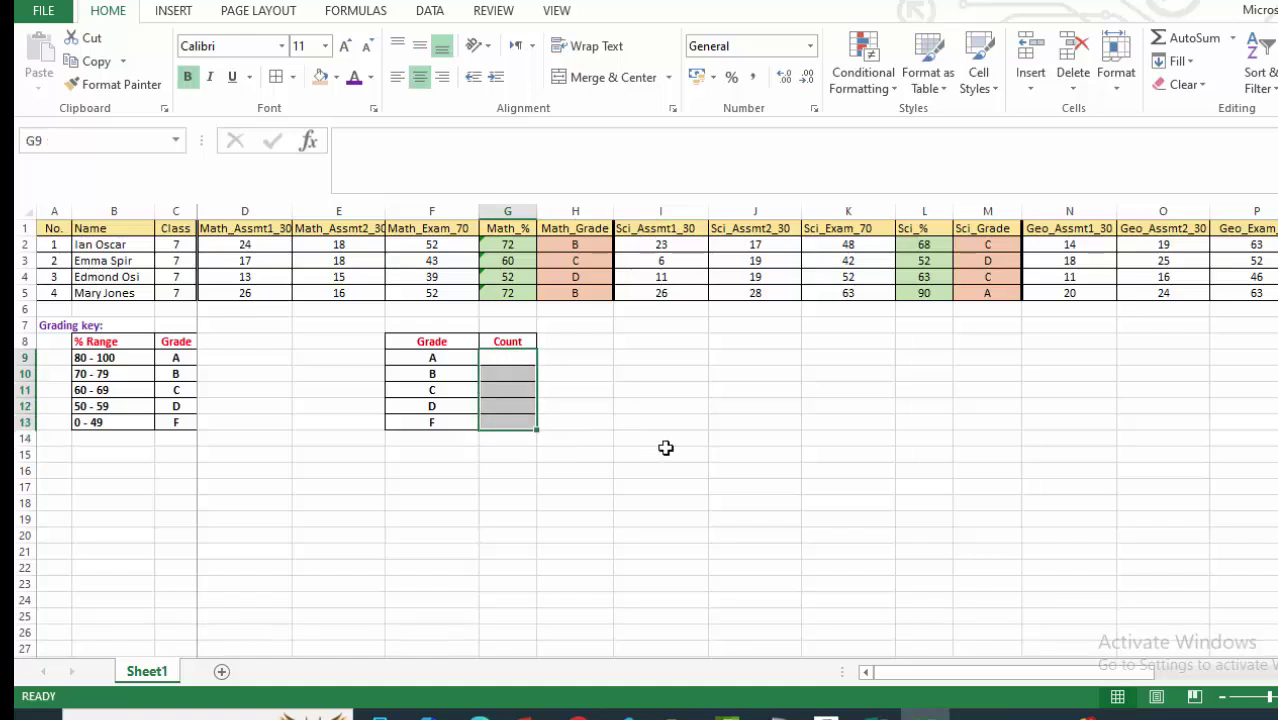
Clear G9:G13, then copy the Grade/Count table F8:G13 and paste it at G8.
{"action": "key", "text": "Delete"}
{"action": "left_click_drag", "start_coordinate": [672, 455], "coordinate": [666, 470]}
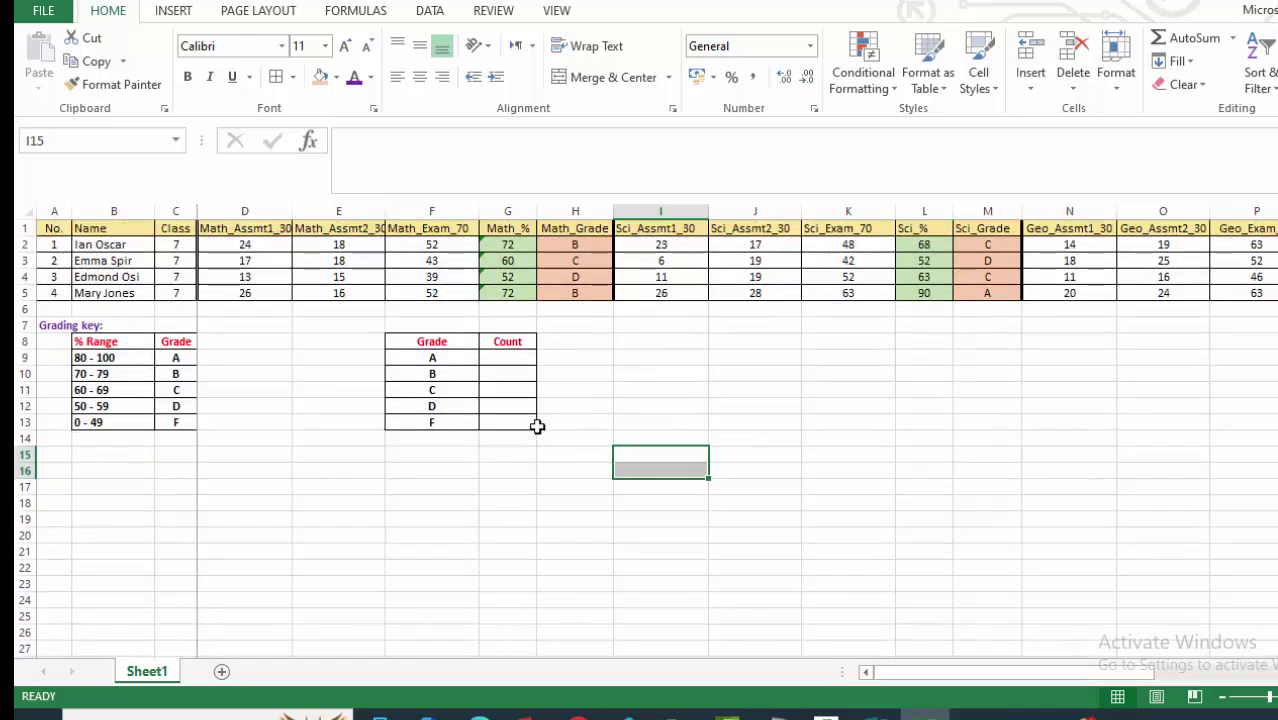
{"action": "left_click_drag", "start_coordinate": [453, 333], "coordinate": [494, 421]}
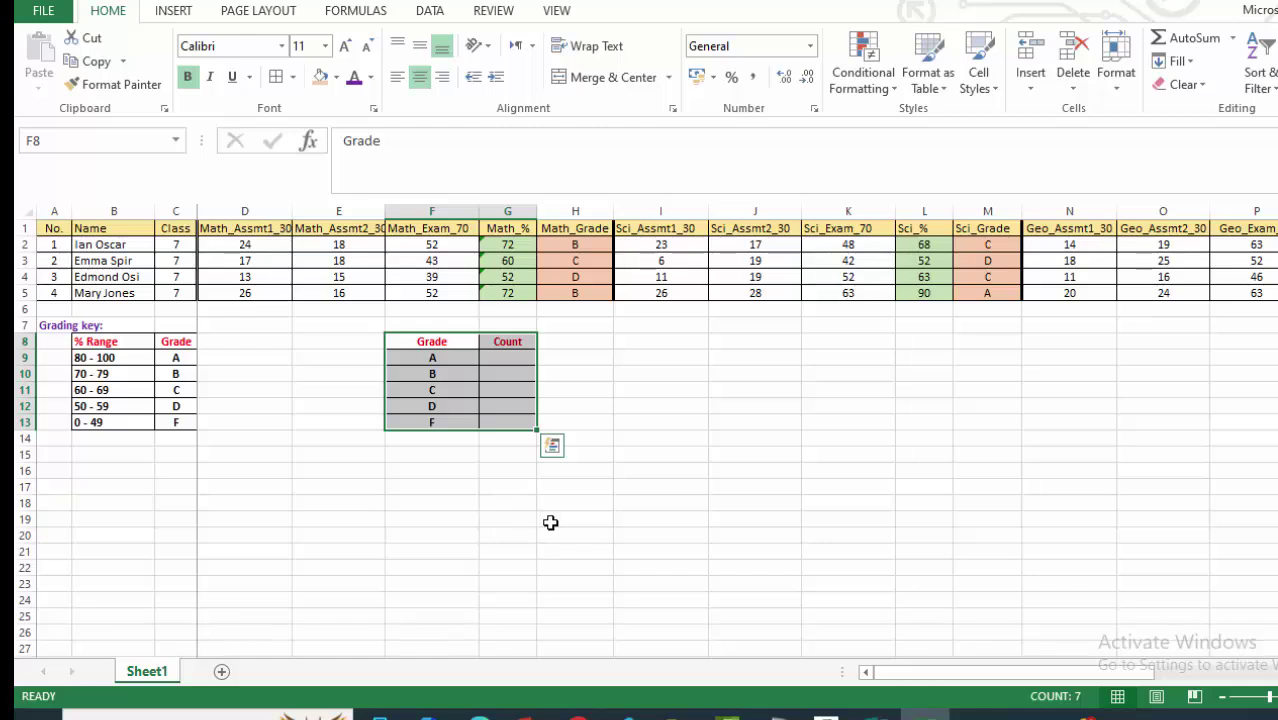
{"action": "key", "text": "ctrl+c"}
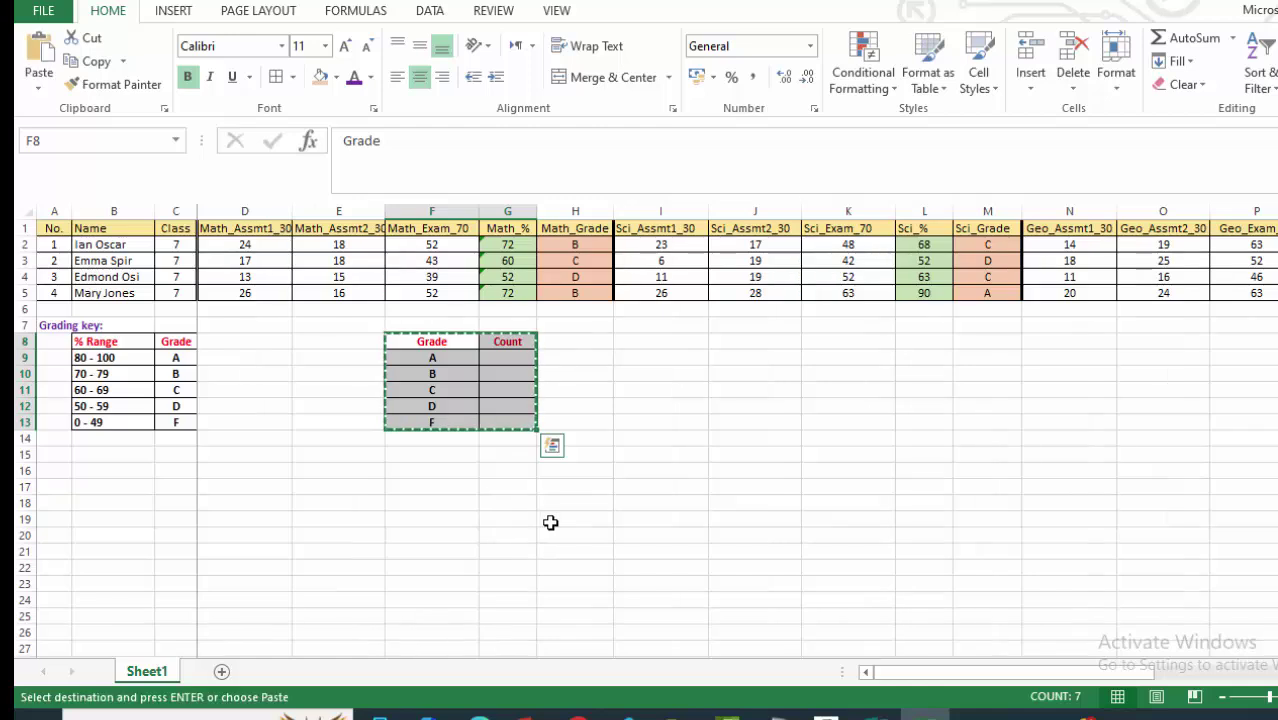
{"action": "left_click", "coordinate": [508, 350]}
{"action": "left_click", "coordinate": [508, 341]}
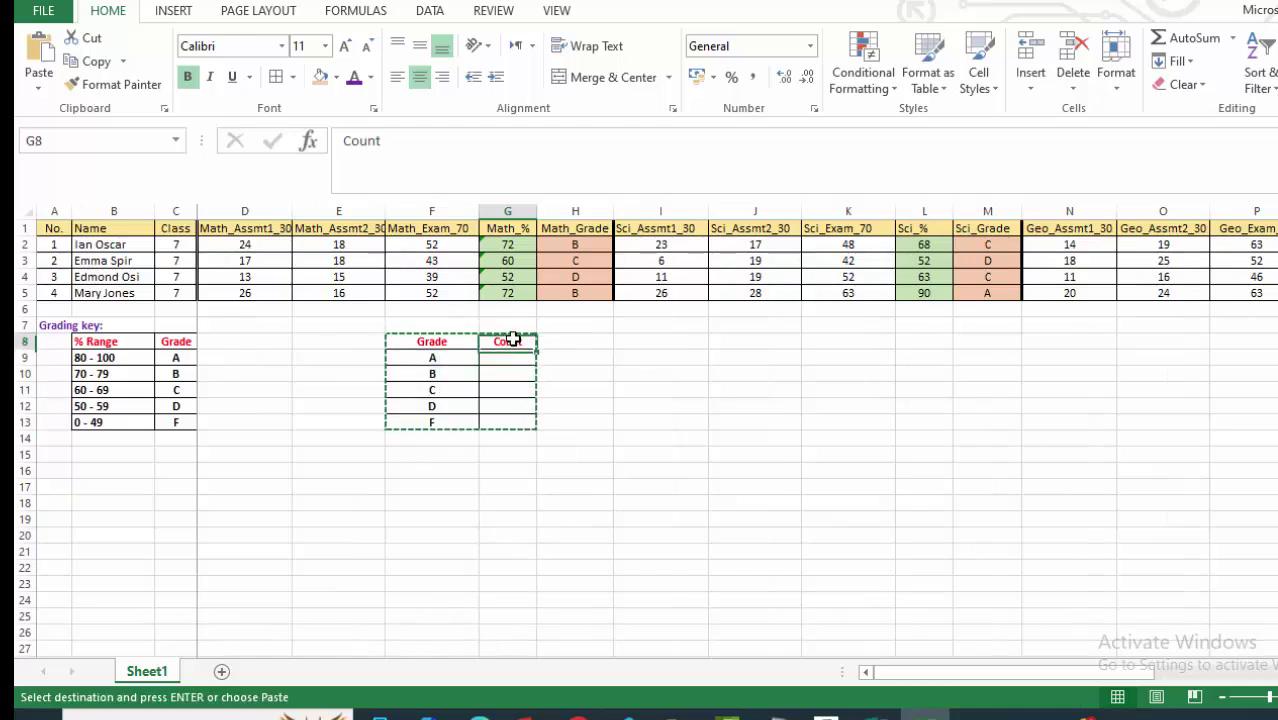
{"action": "key", "text": "Return"}
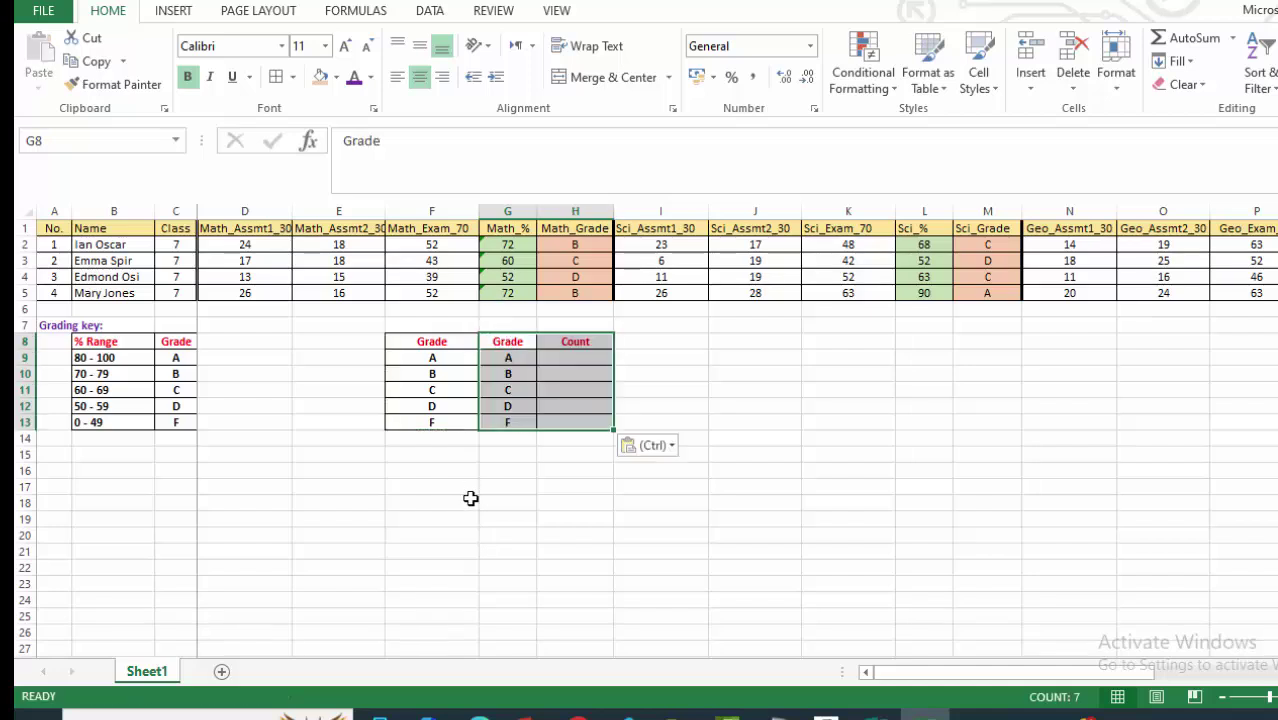
{"action": "left_click", "coordinate": [430, 500]}
Paste blank cells over F8 to wipe the leftover Grade column.
{"action": "left_click_drag", "start_coordinate": [428, 442], "coordinate": [425, 547]}
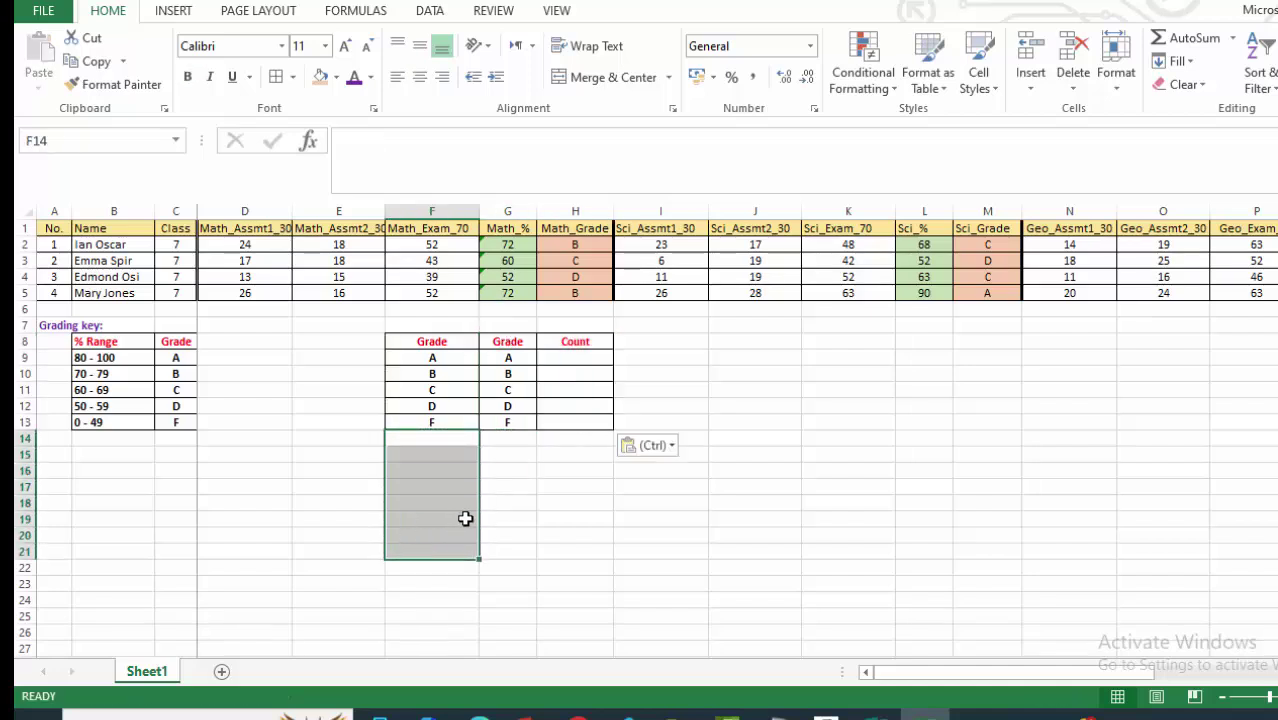
{"action": "key", "text": "ctrl+c"}
{"action": "left_click", "coordinate": [428, 340]}
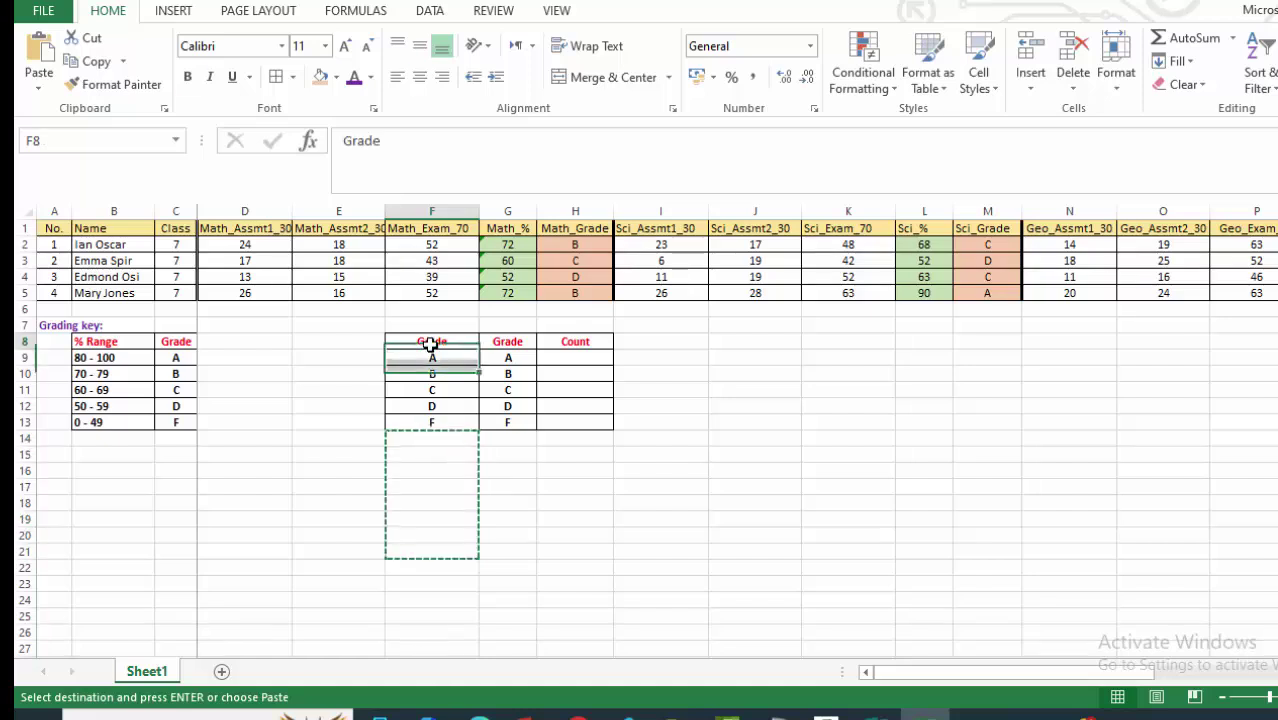
{"action": "key", "text": "Return"}
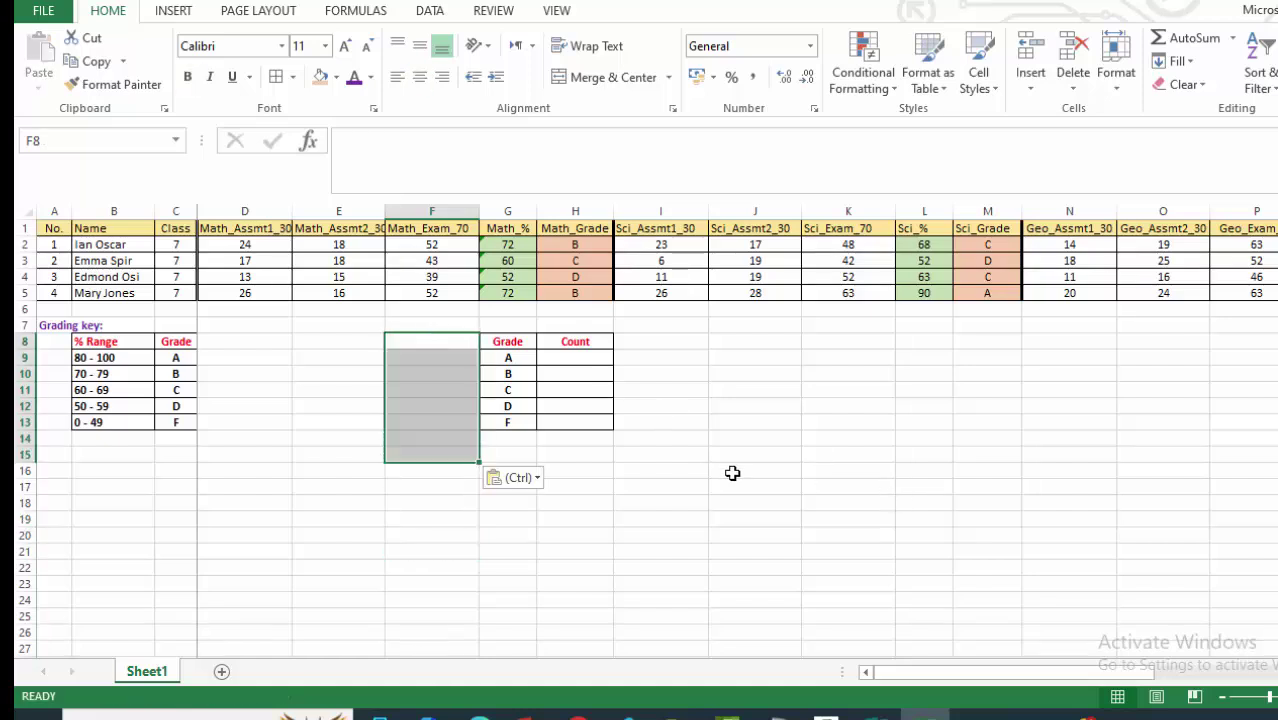
{"action": "left_click", "coordinate": [733, 472]}
{"action": "left_click", "coordinate": [680, 357]}
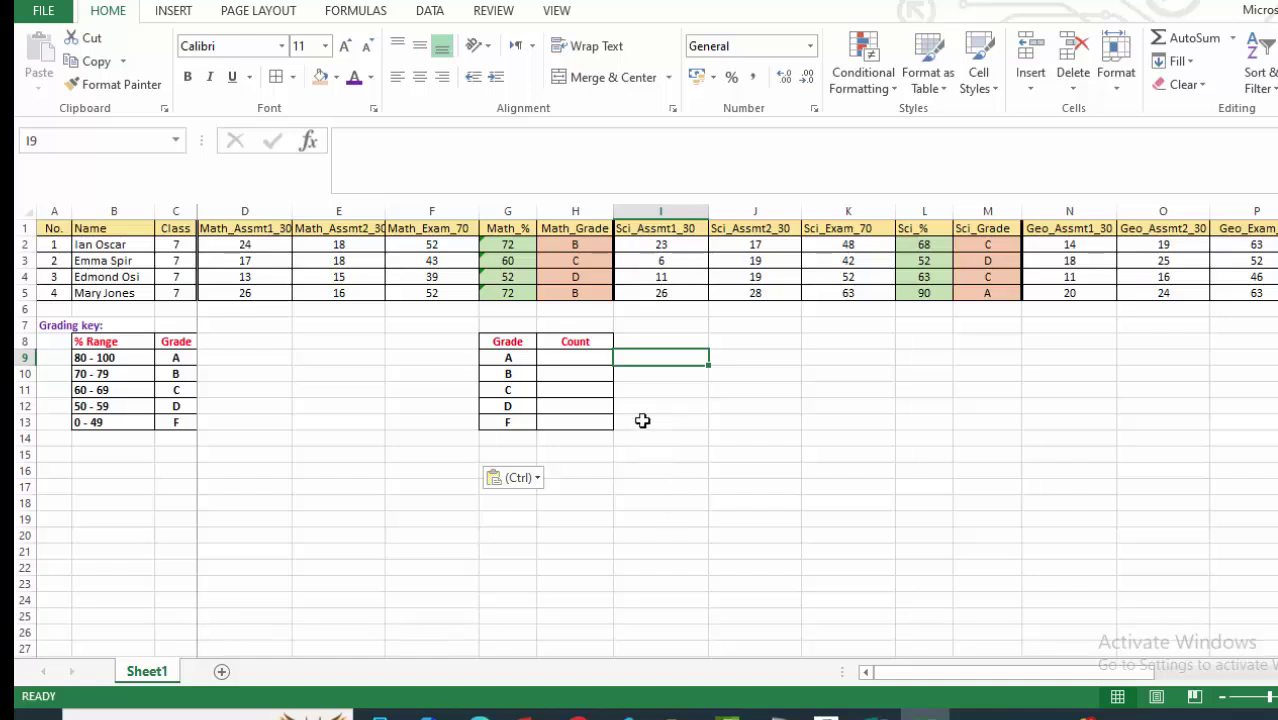
In H9, begin =COUNTIF(H2:H5, using the Math_Grade cells as the range.
{"action": "left_click", "coordinate": [572, 356]}
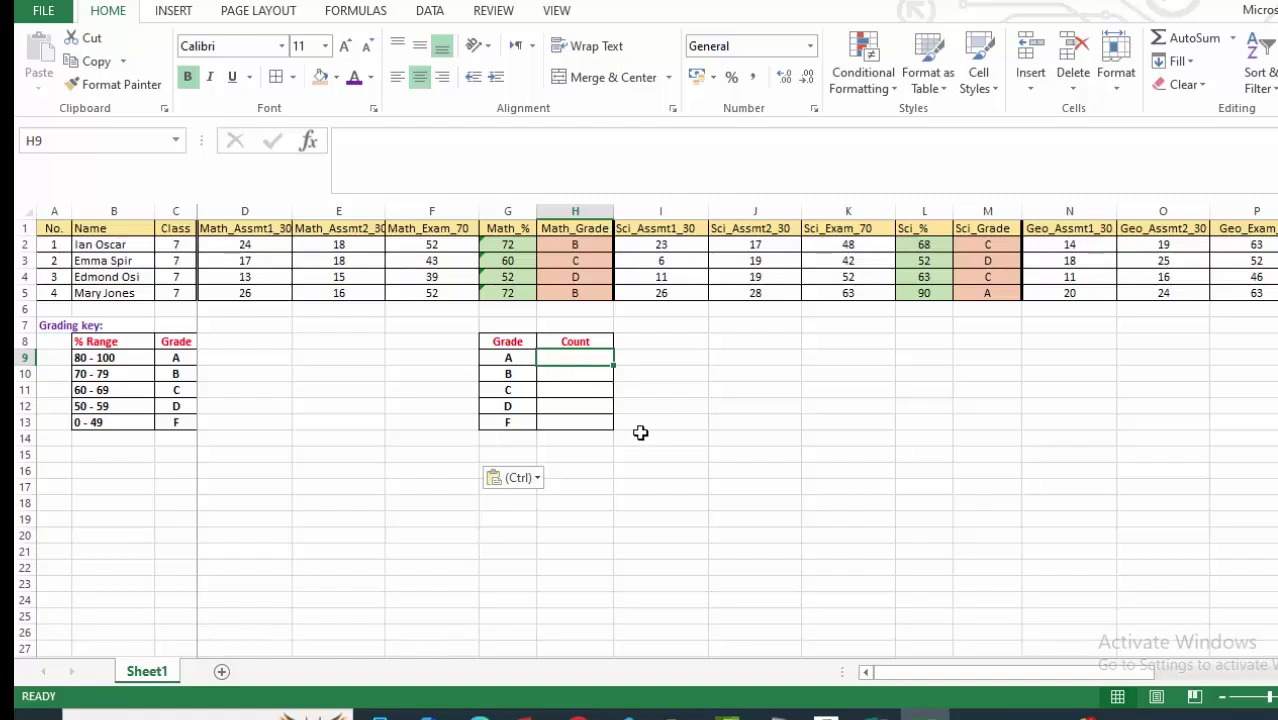
{"action": "left_click", "coordinate": [676, 458]}
{"action": "left_click", "coordinate": [565, 357]}
{"action": "type", "text": "="}
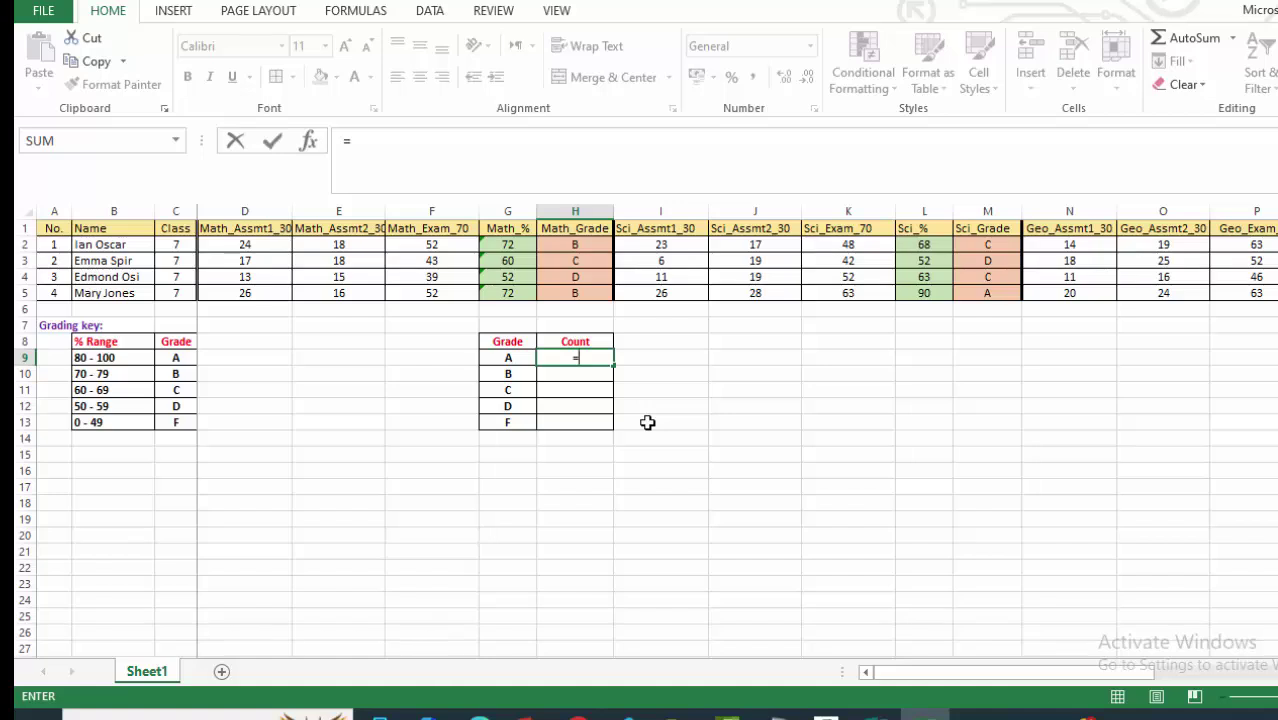
{"action": "type", "text": "coun"}
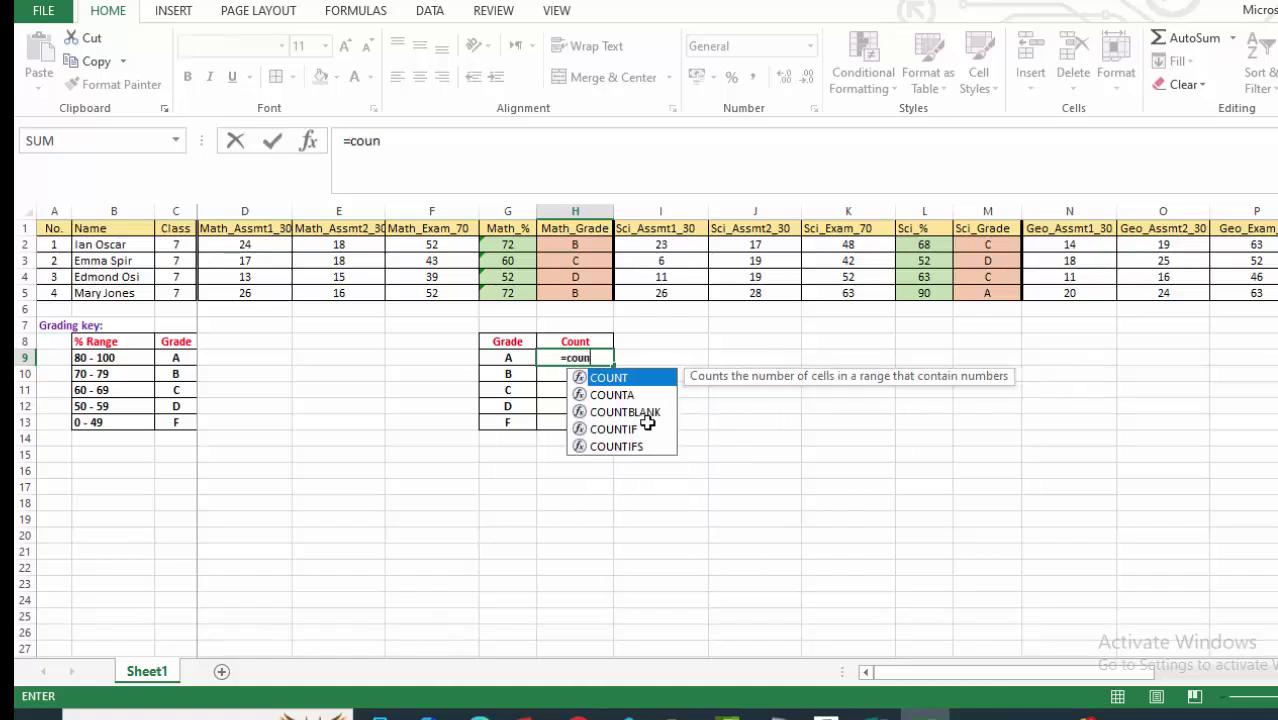
{"action": "type", "text": "t"}
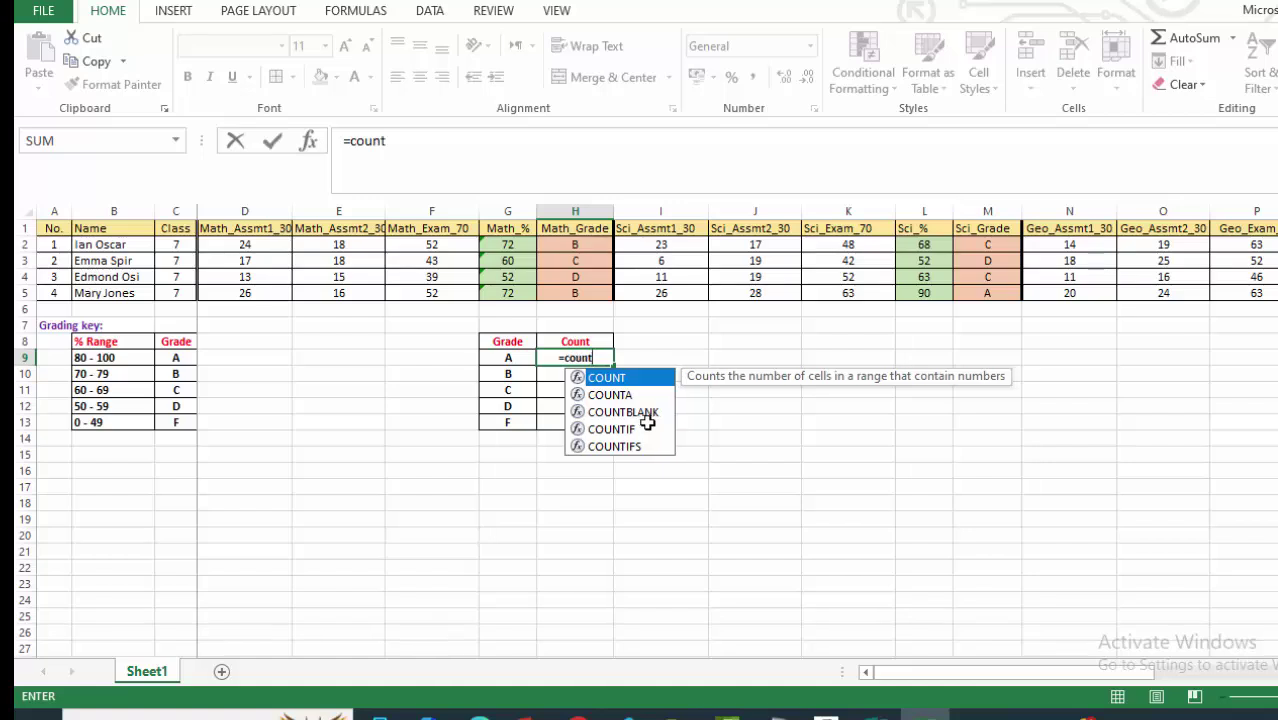
{"action": "type", "text": "if"}
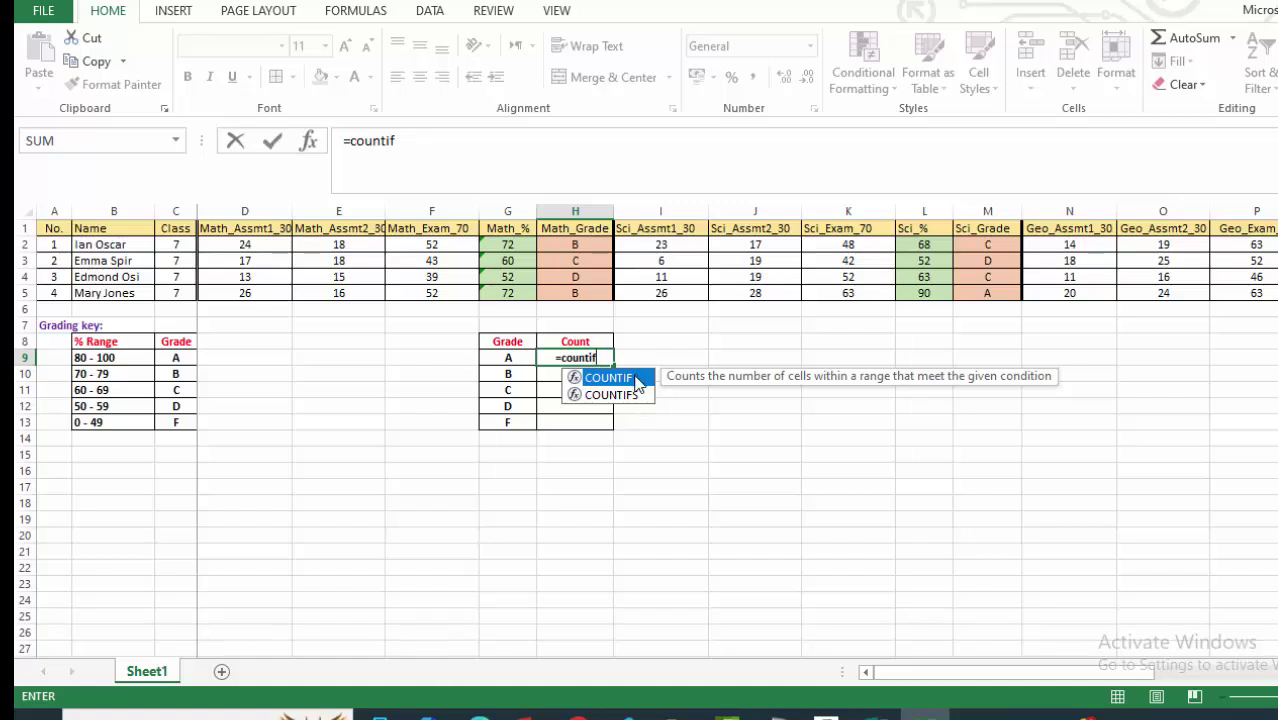
{"action": "double_click", "coordinate": [636, 379]}
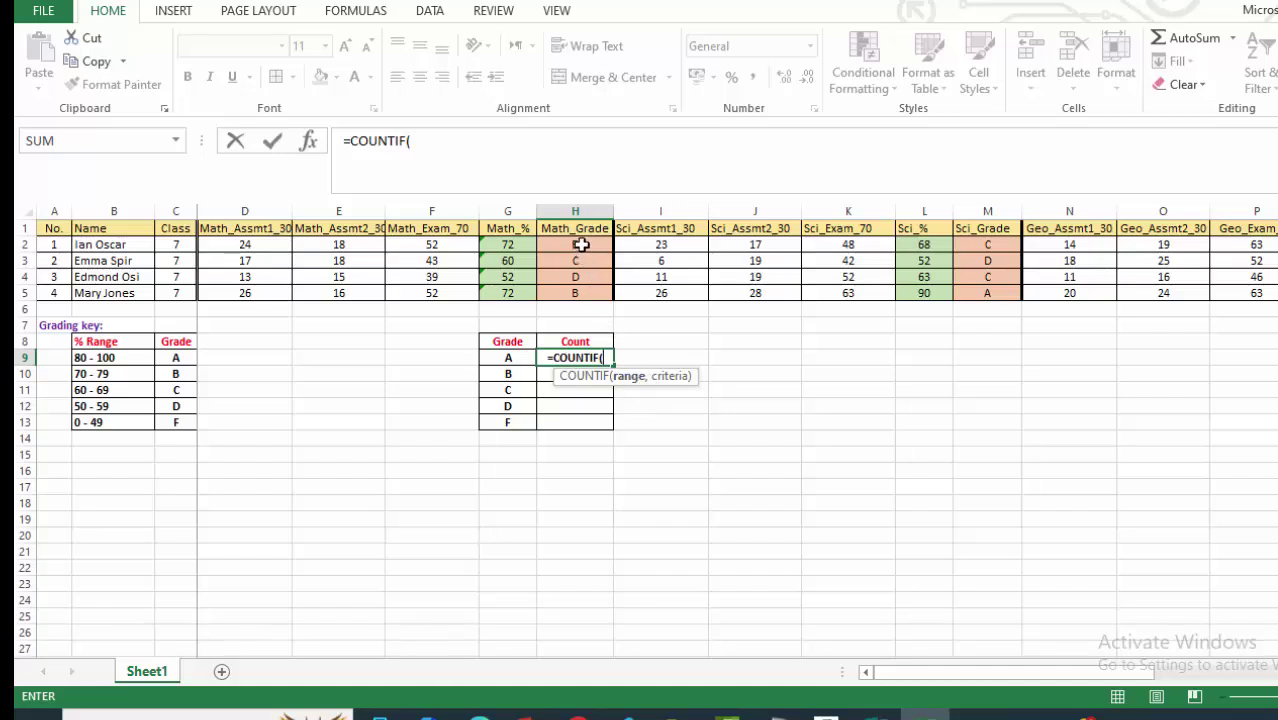
{"action": "left_click_drag", "start_coordinate": [581, 244], "coordinate": [581, 291]}
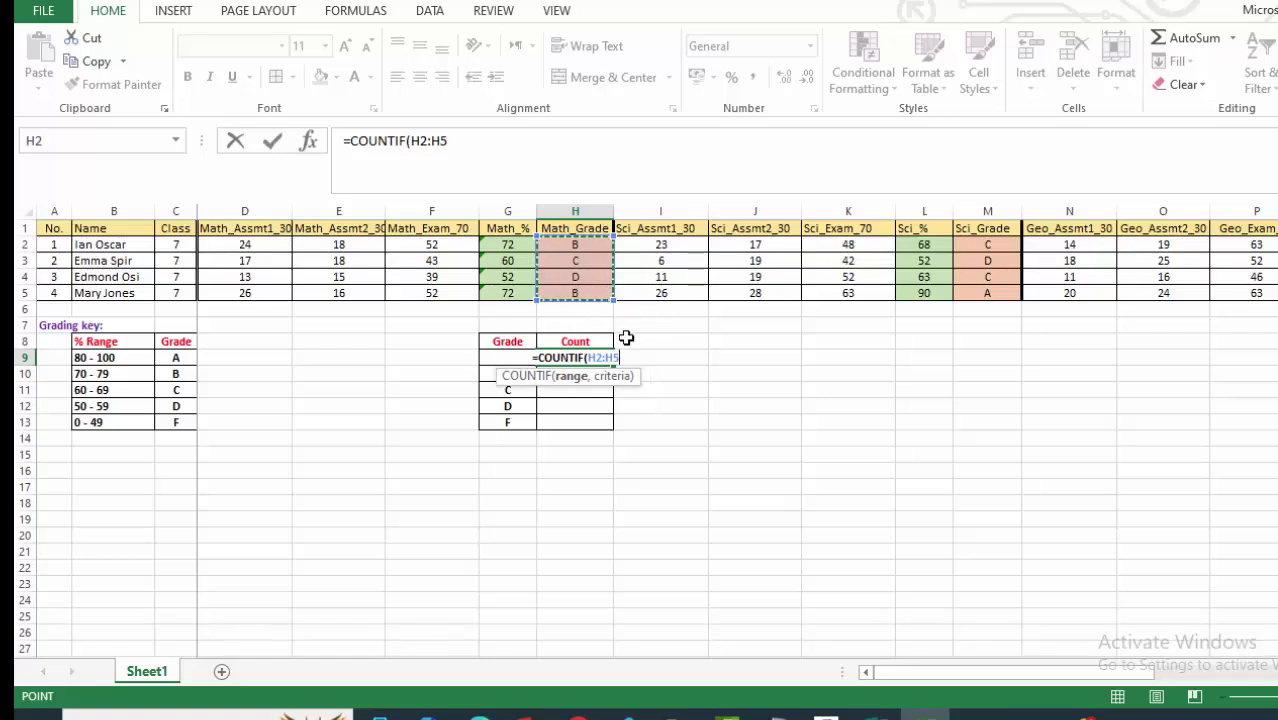
{"action": "type", "text": ","}
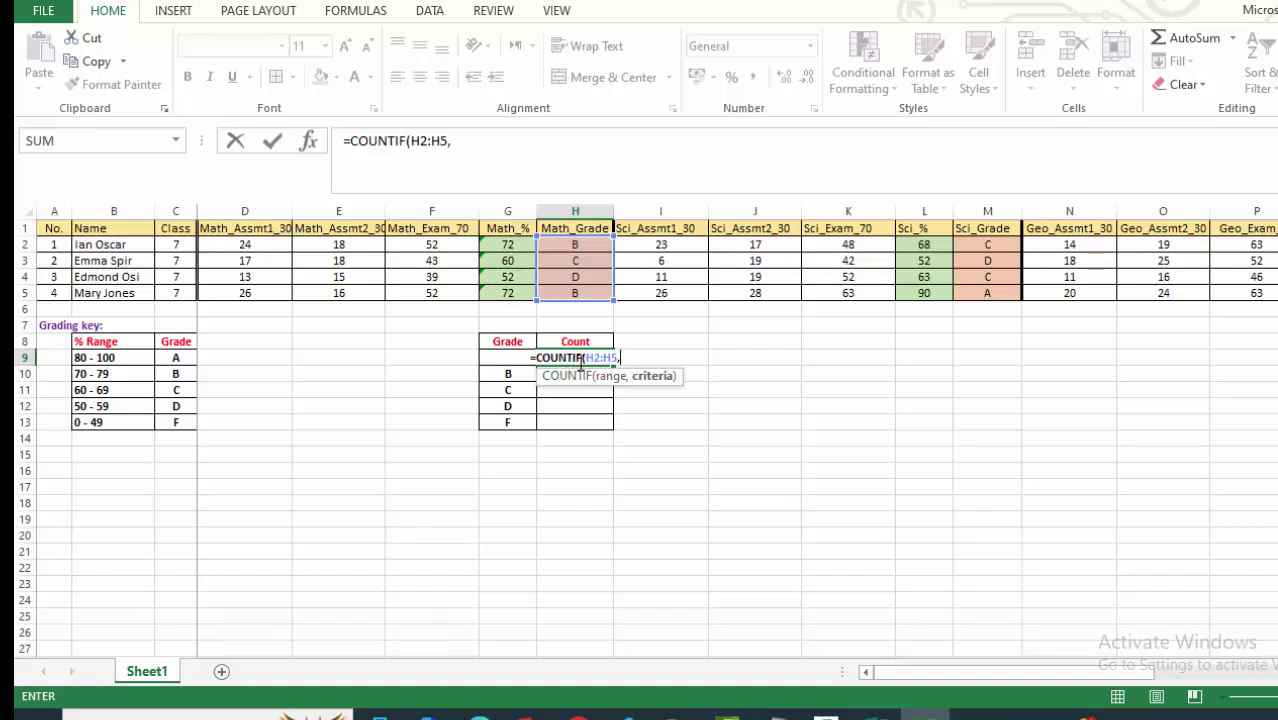
Enter =COUNTIF($H$2:$H$5,G9) in H9 to count Math grade A students.
{"action": "type", "text": "G"}
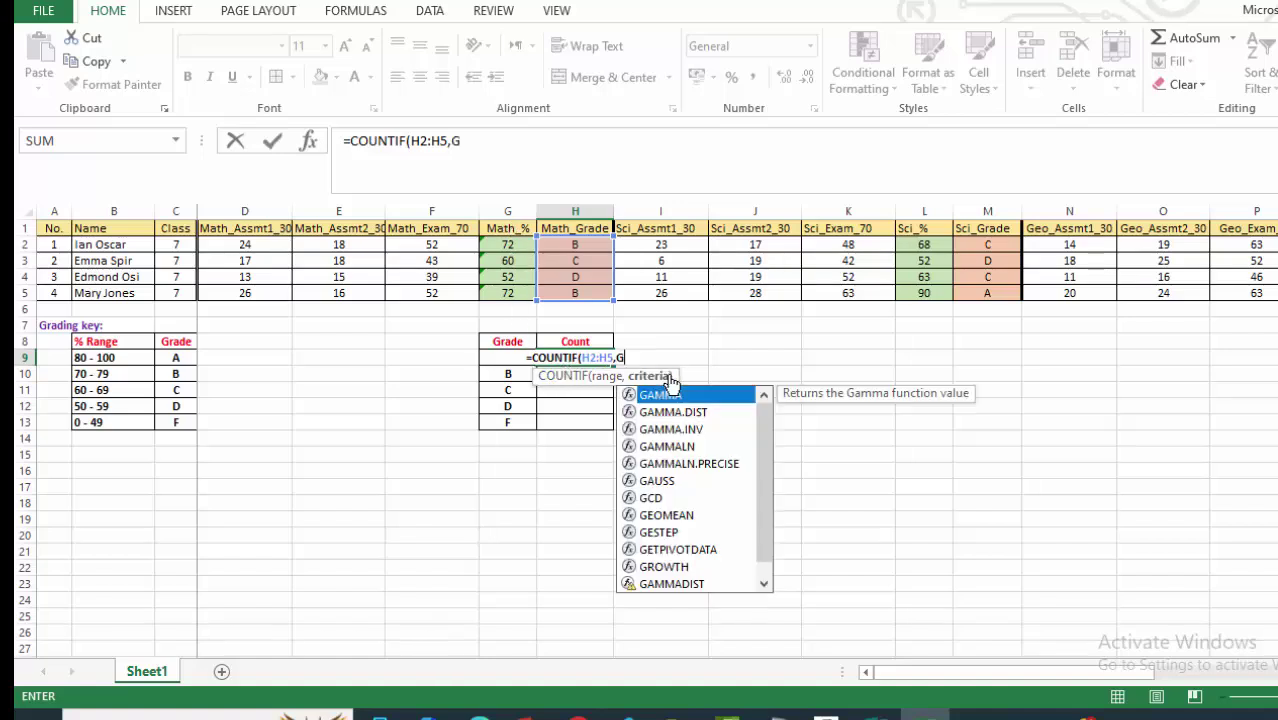
{"action": "type", "text": "9"}
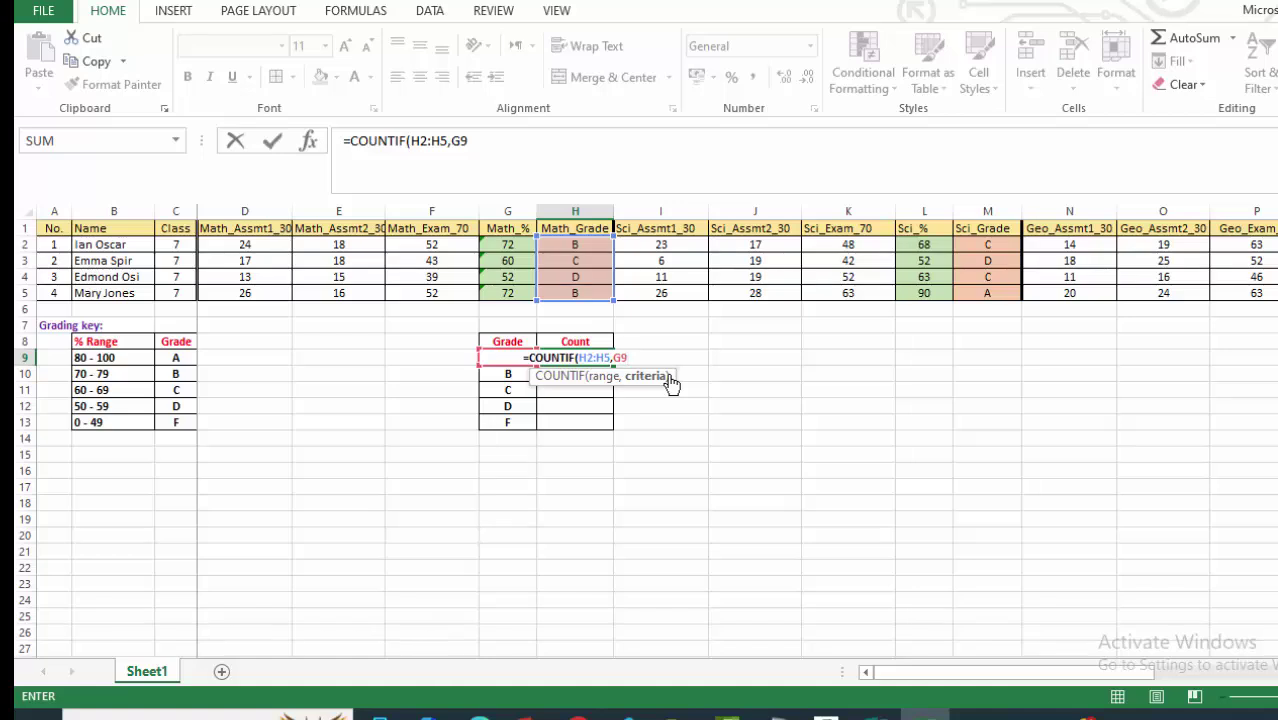
{"action": "type", "text": ")"}
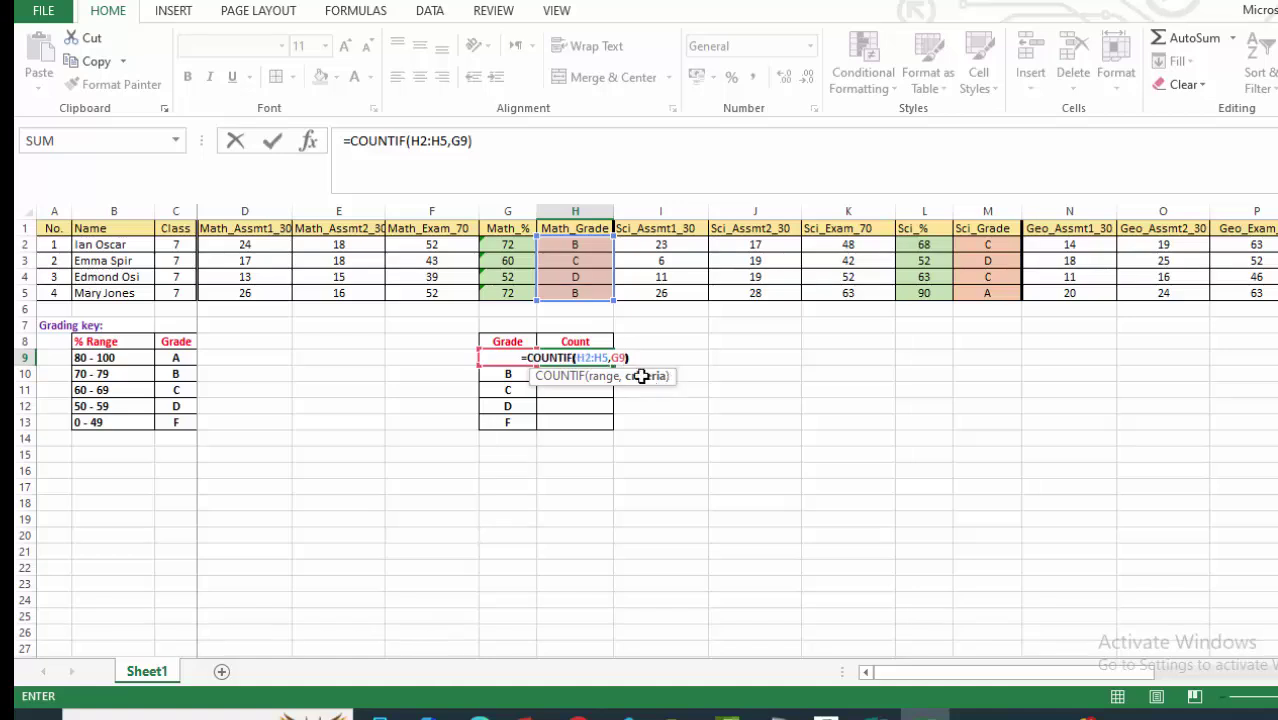
{"action": "left_click", "coordinate": [577, 358]}
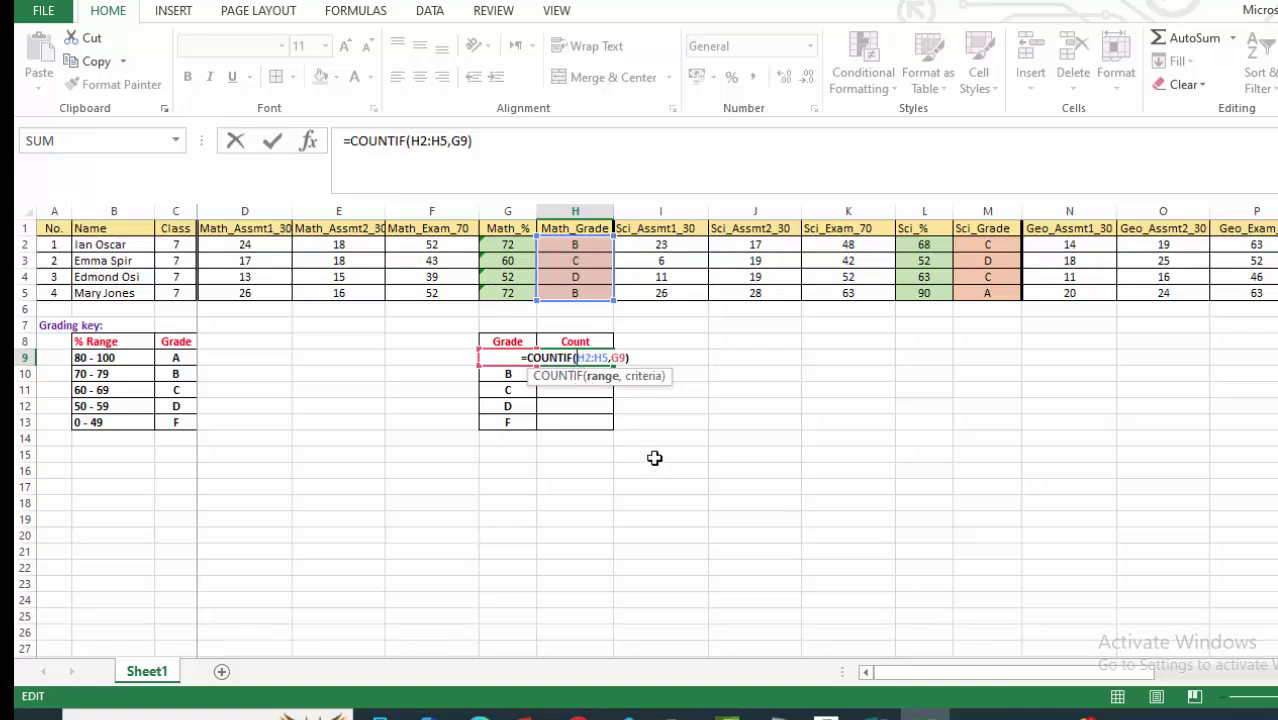
{"action": "type", "text": "$H"}
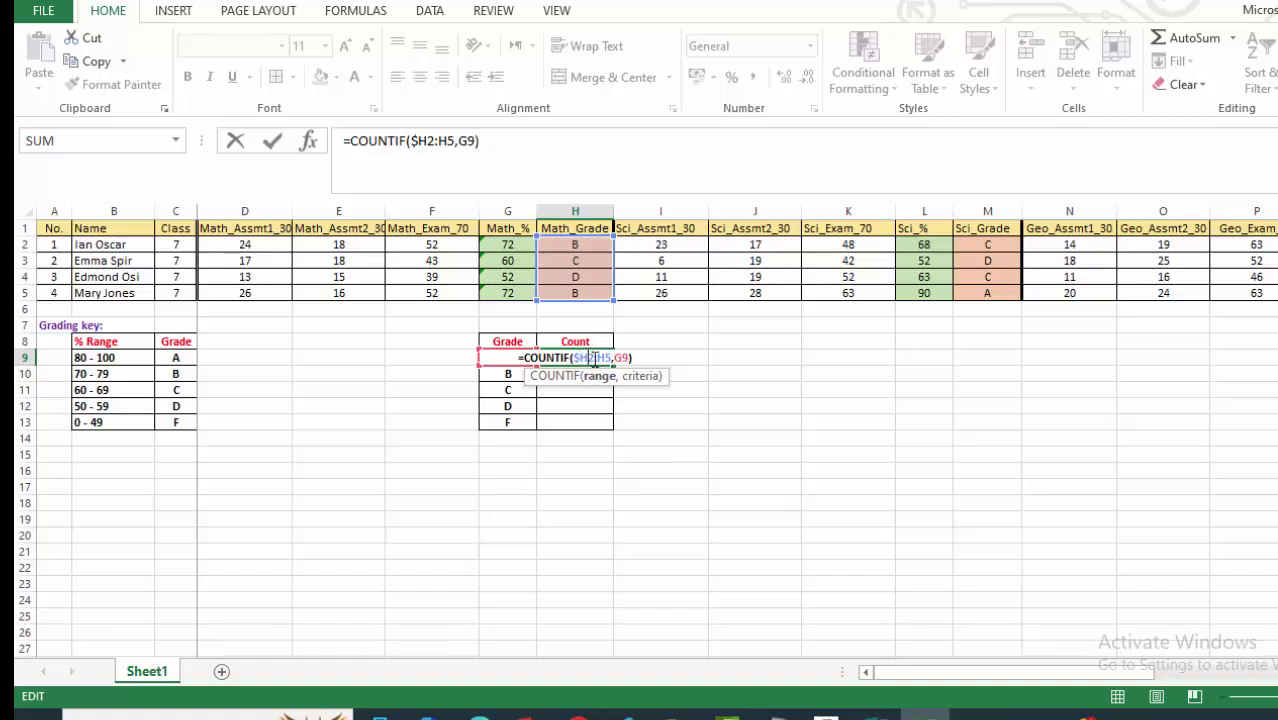
{"action": "type", "text": "$2:"}
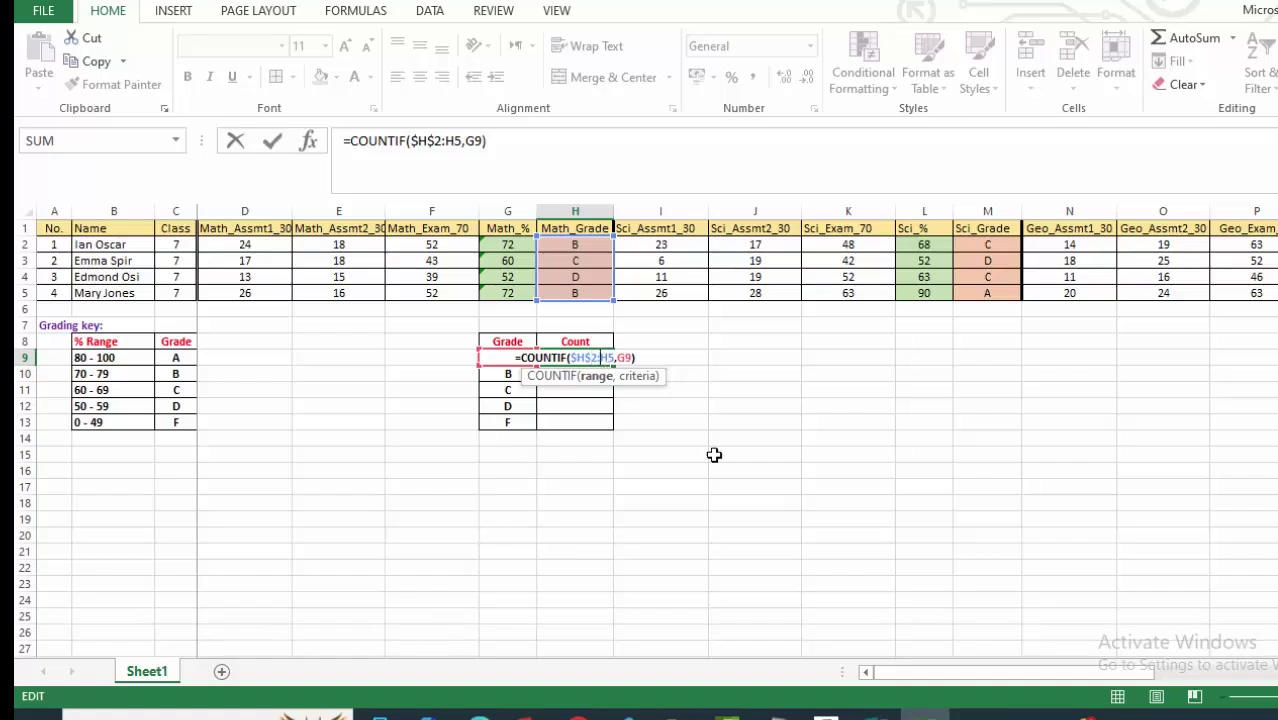
{"action": "type", "text": "$"}
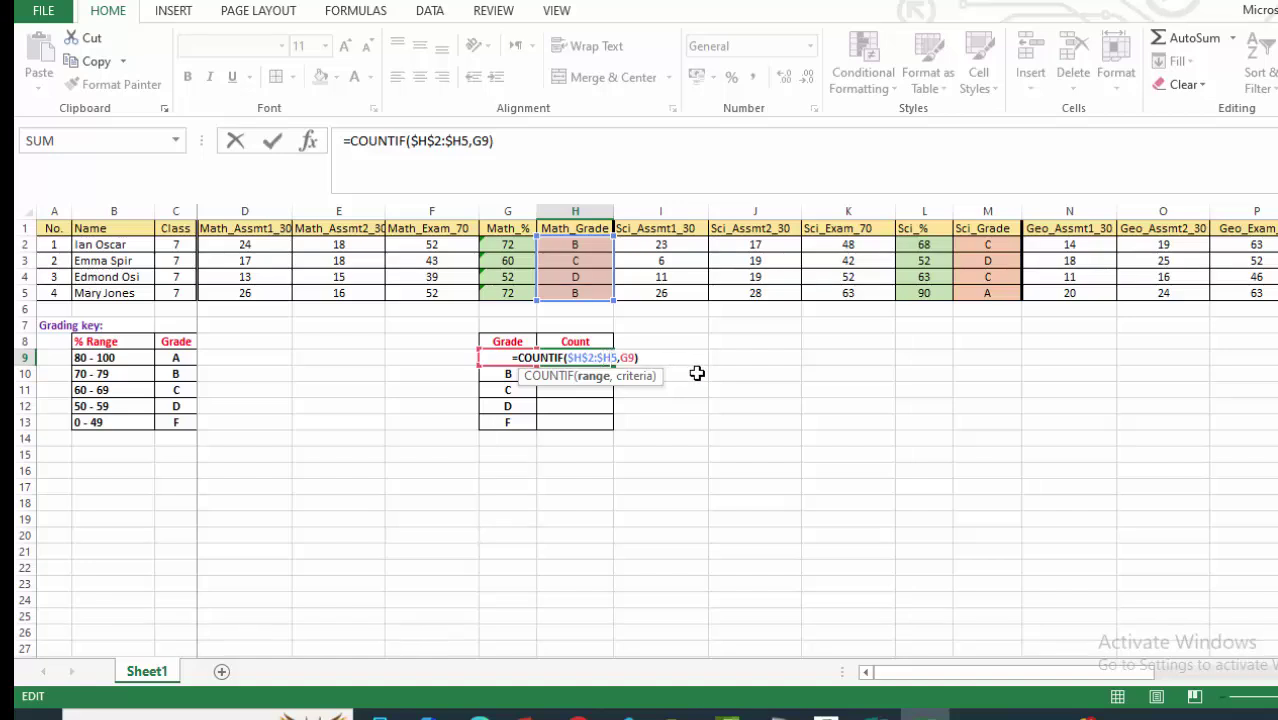
{"action": "type", "text": "$"}
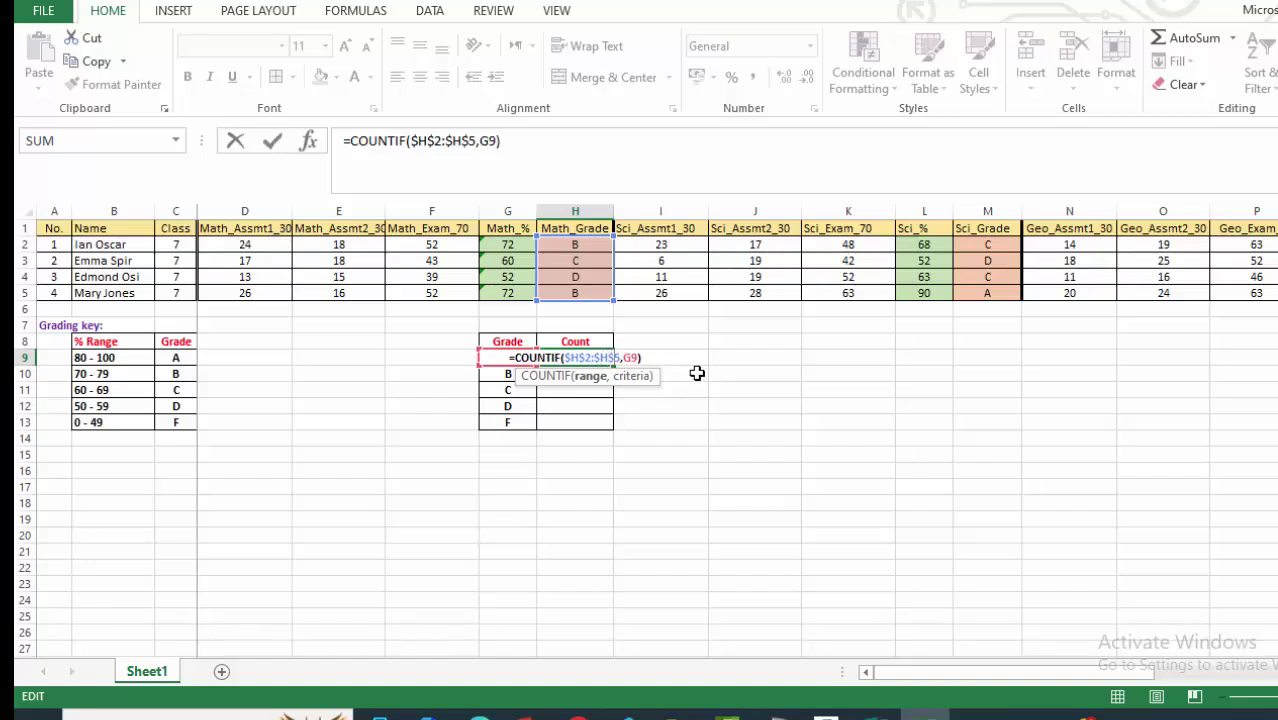
{"action": "key", "text": "Return"}
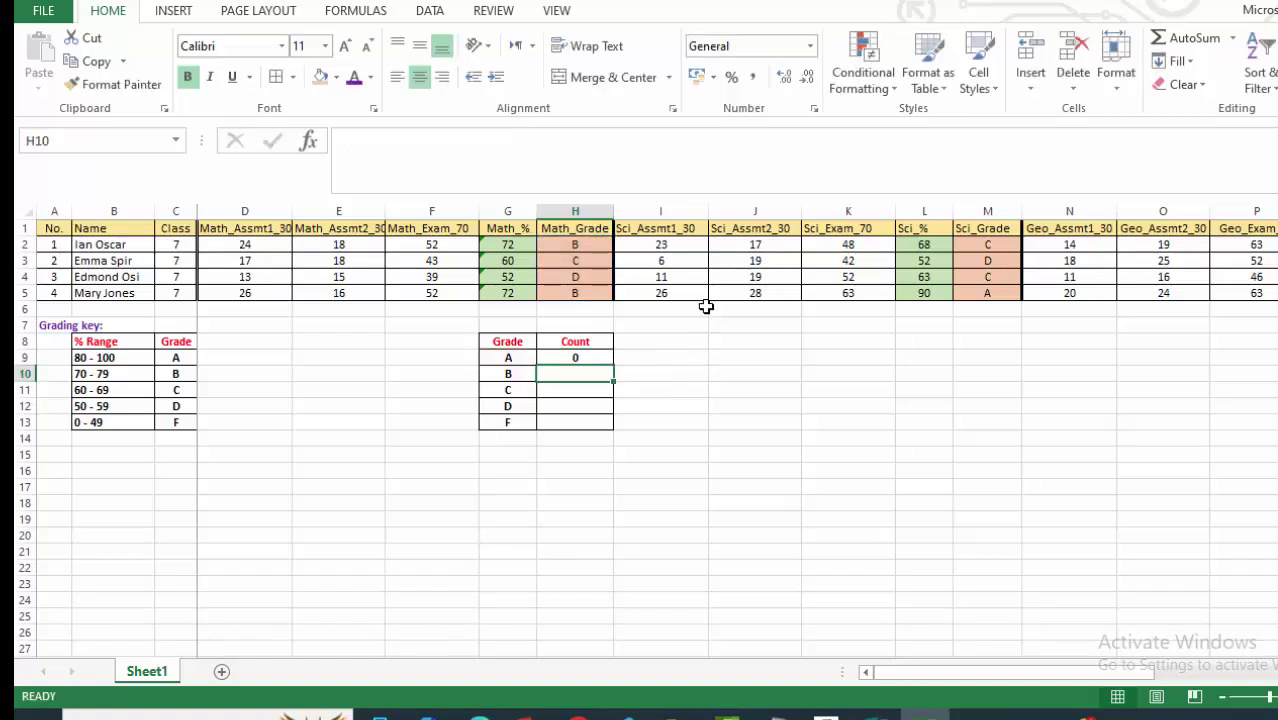
Fill H9's COUNTIF down to H13, giving 0, 2, 1, 1, 0 for grades A–F.
{"action": "left_click", "coordinate": [570, 357]}
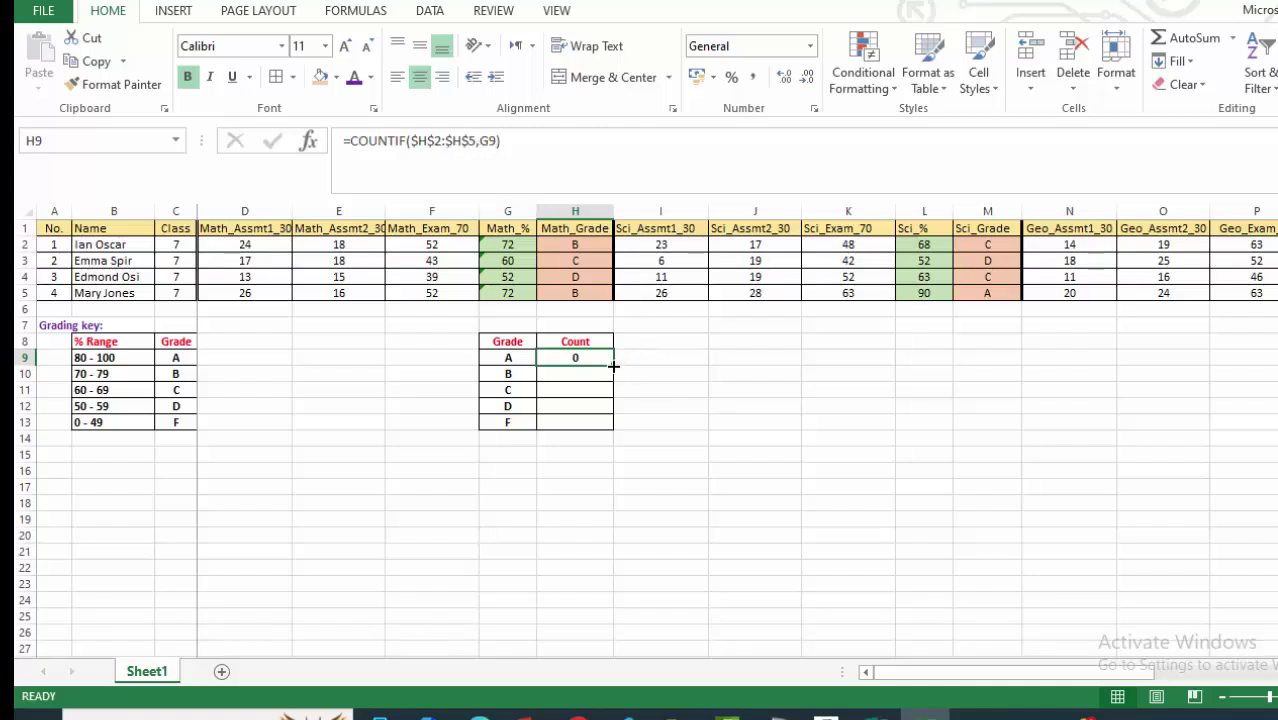
{"action": "left_click_drag", "start_coordinate": [613, 366], "coordinate": [604, 428]}
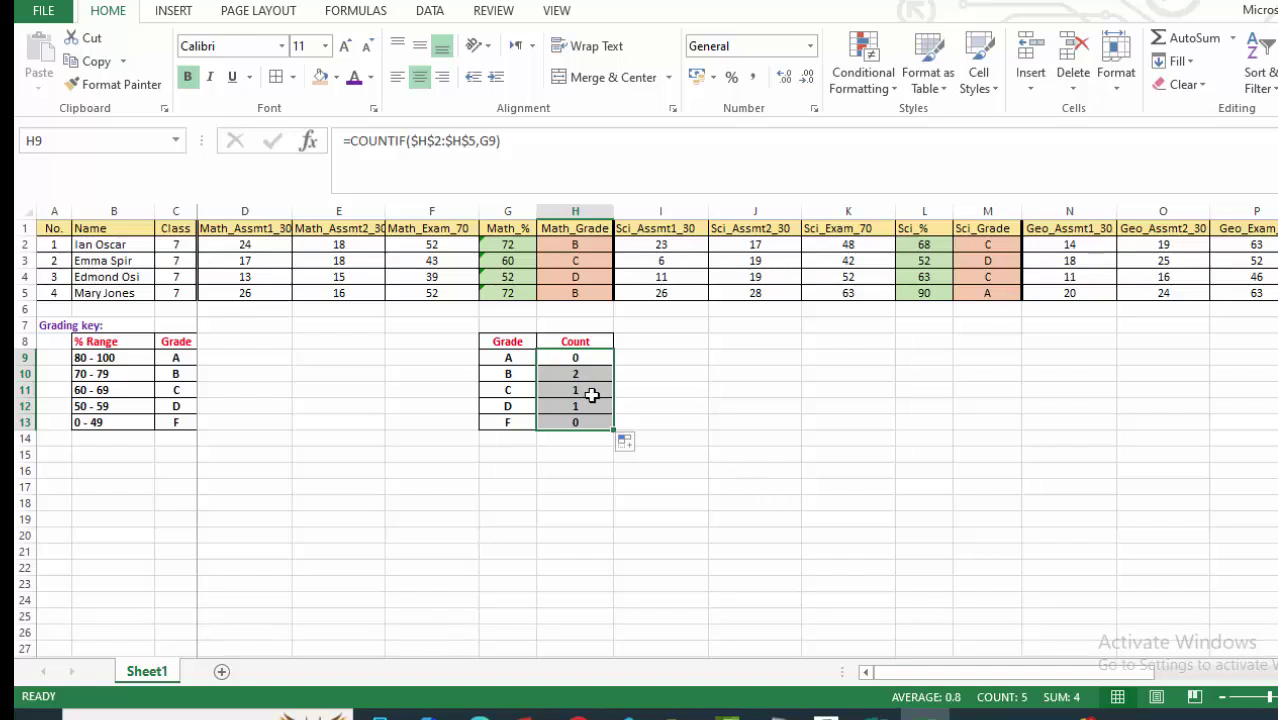
{"action": "left_click", "coordinate": [665, 437]}
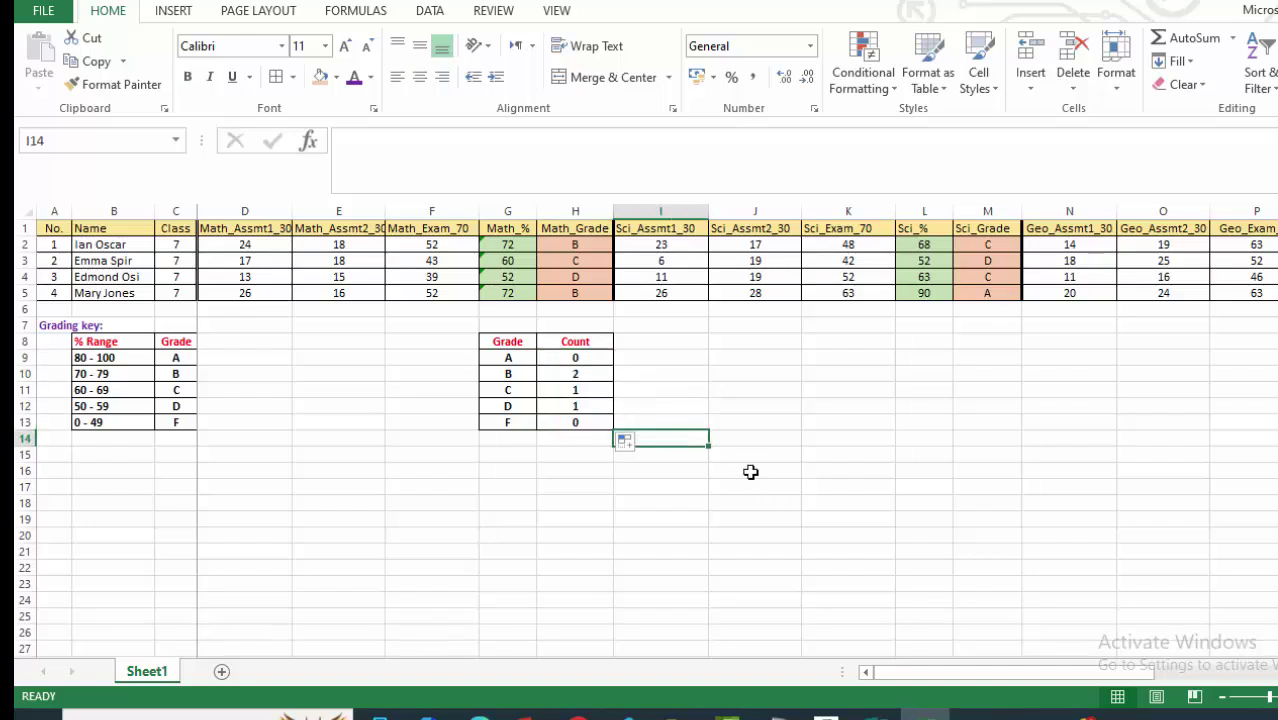
{"action": "left_click", "coordinate": [567, 424]}
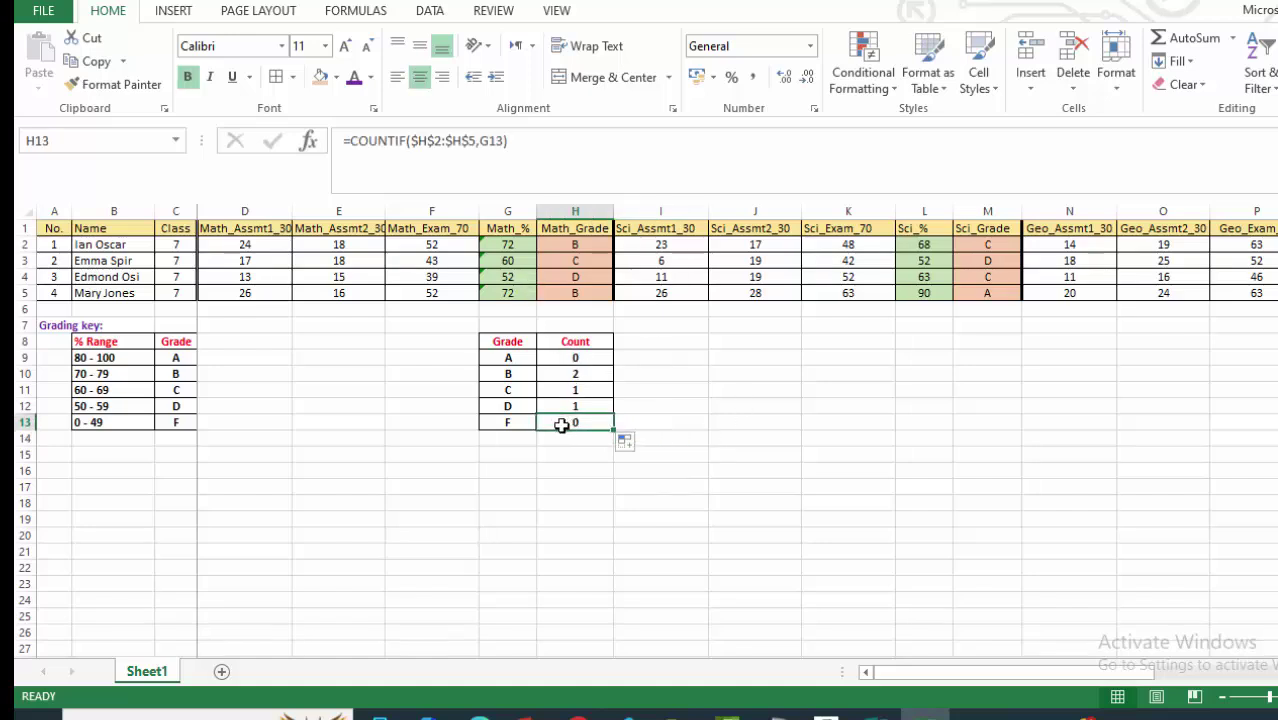
{"action": "left_click", "coordinate": [677, 421]}
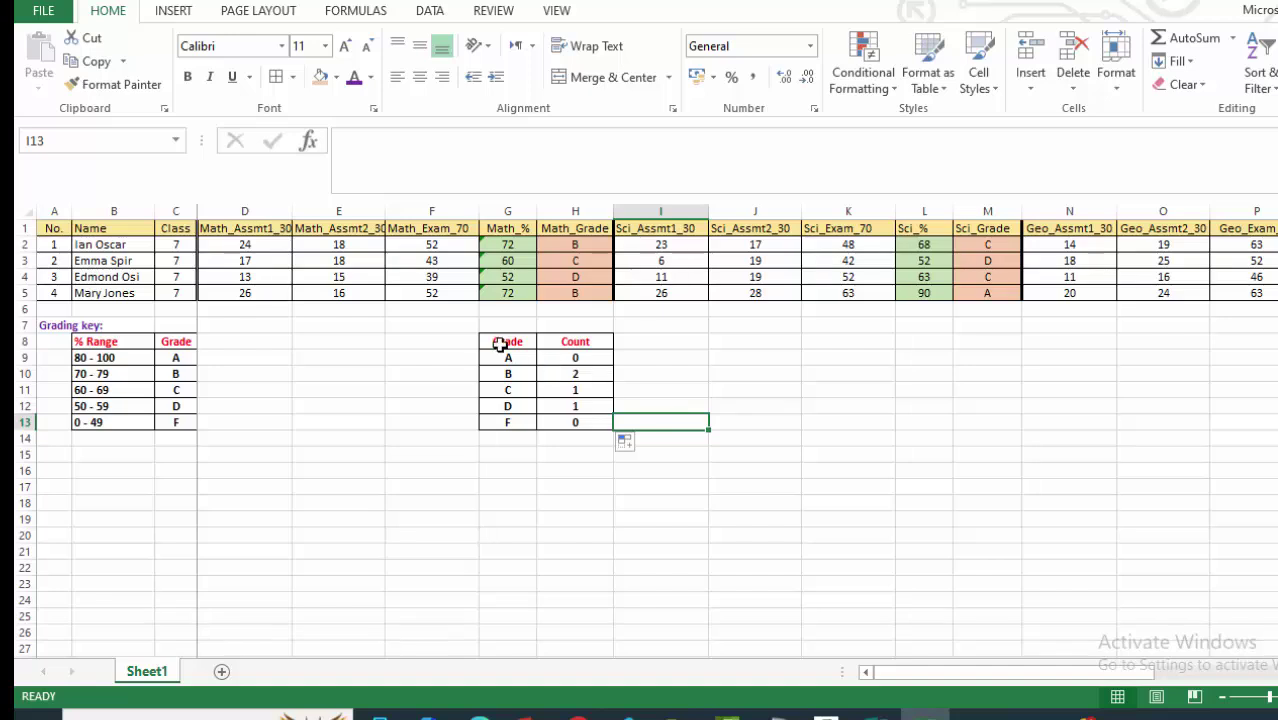
Copy the Grade/Count table G8:H13 into L8:M13 beside the science columns.
{"action": "left_click_drag", "start_coordinate": [500, 344], "coordinate": [579, 420]}
{"action": "right_click", "coordinate": [590, 383]}
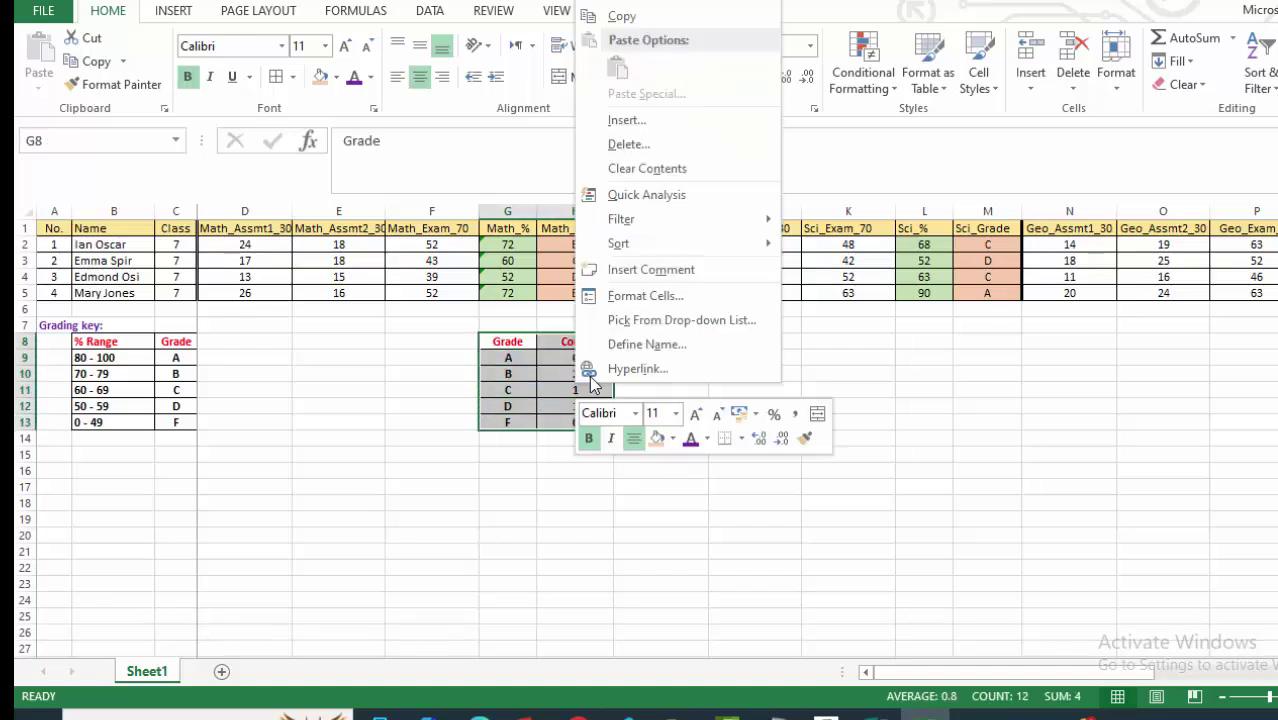
{"action": "left_click", "coordinate": [638, 18]}
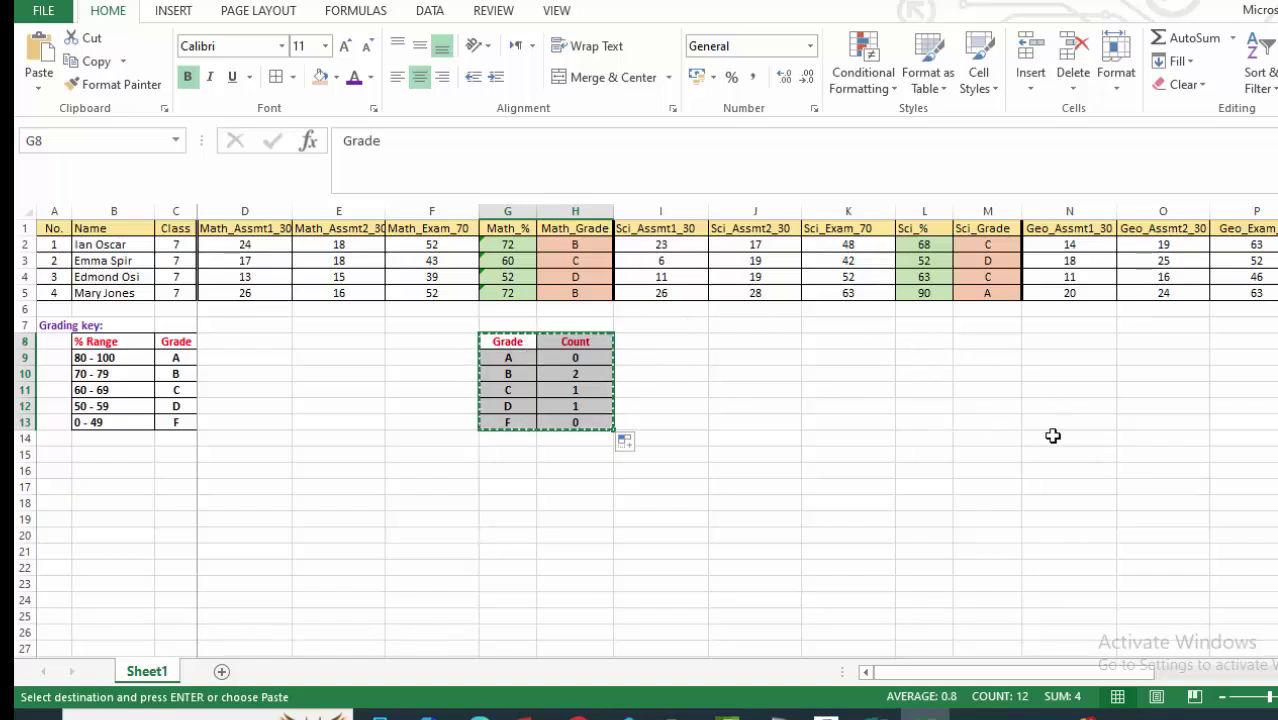
{"action": "left_click", "coordinate": [918, 343]}
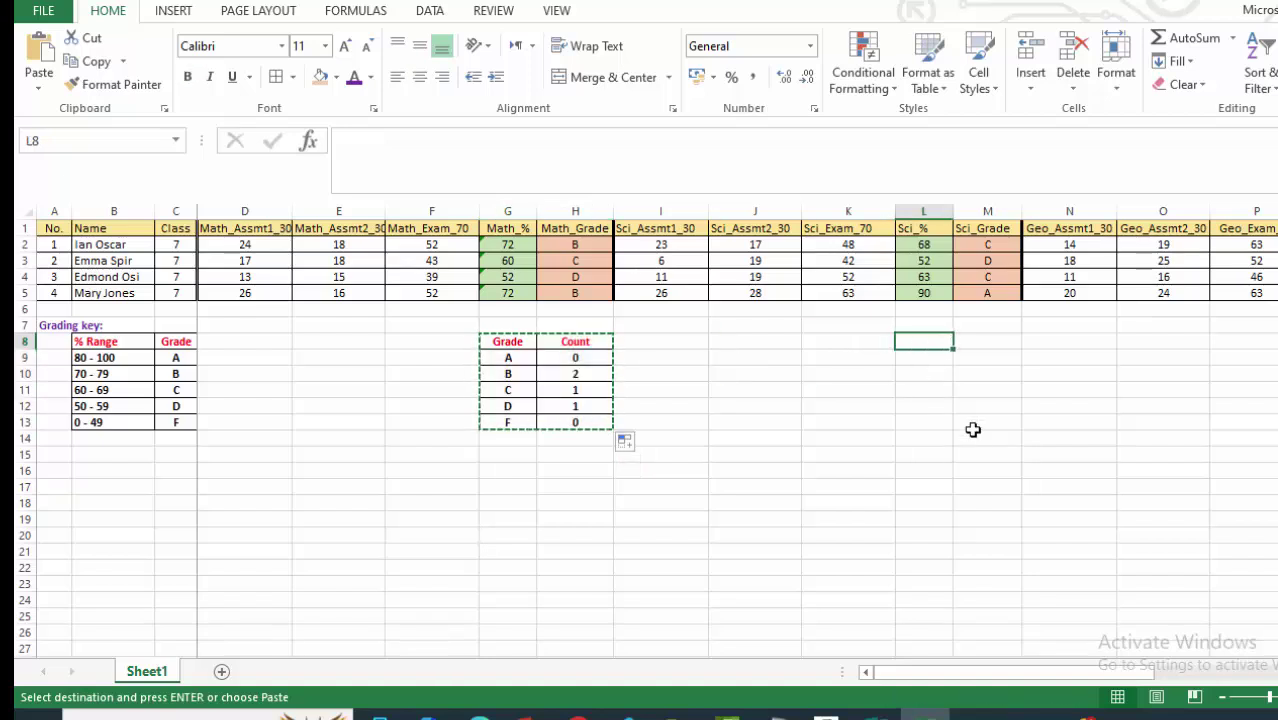
{"action": "key", "text": "ctrl+v"}
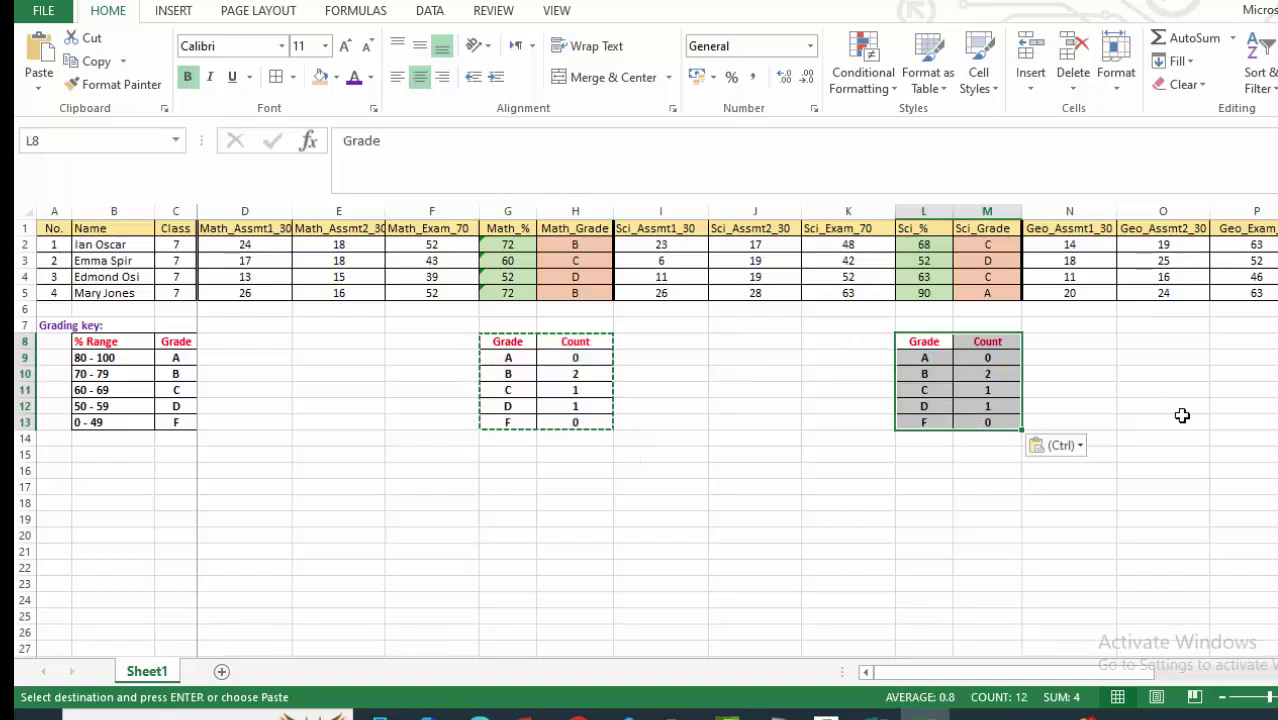
{"action": "left_click", "coordinate": [1180, 418]}
{"action": "left_click", "coordinate": [986, 358]}
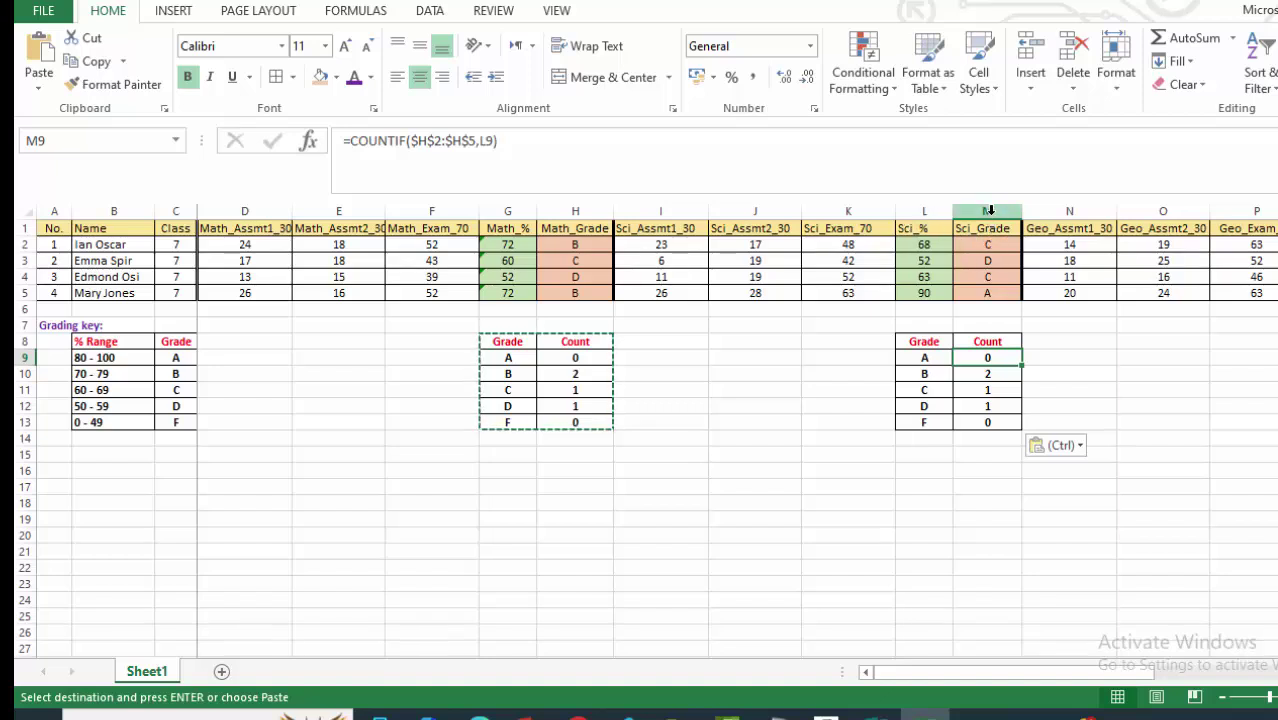
Point M9's COUNTIF at $M$2:$M$5 and fill to M13, showing 1, 0, 2, 1, 0.
{"action": "left_click", "coordinate": [428, 140]}
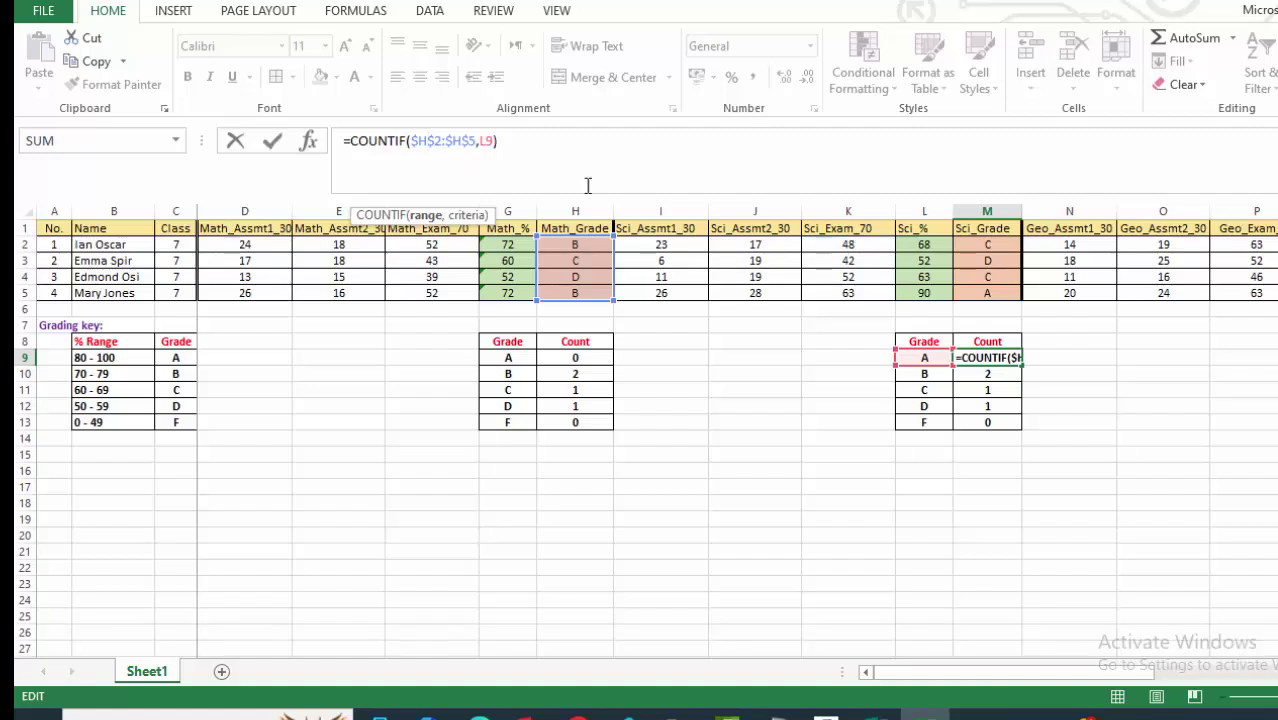
{"action": "key", "text": "BackSpace"}
{"action": "type", "text": "M"}
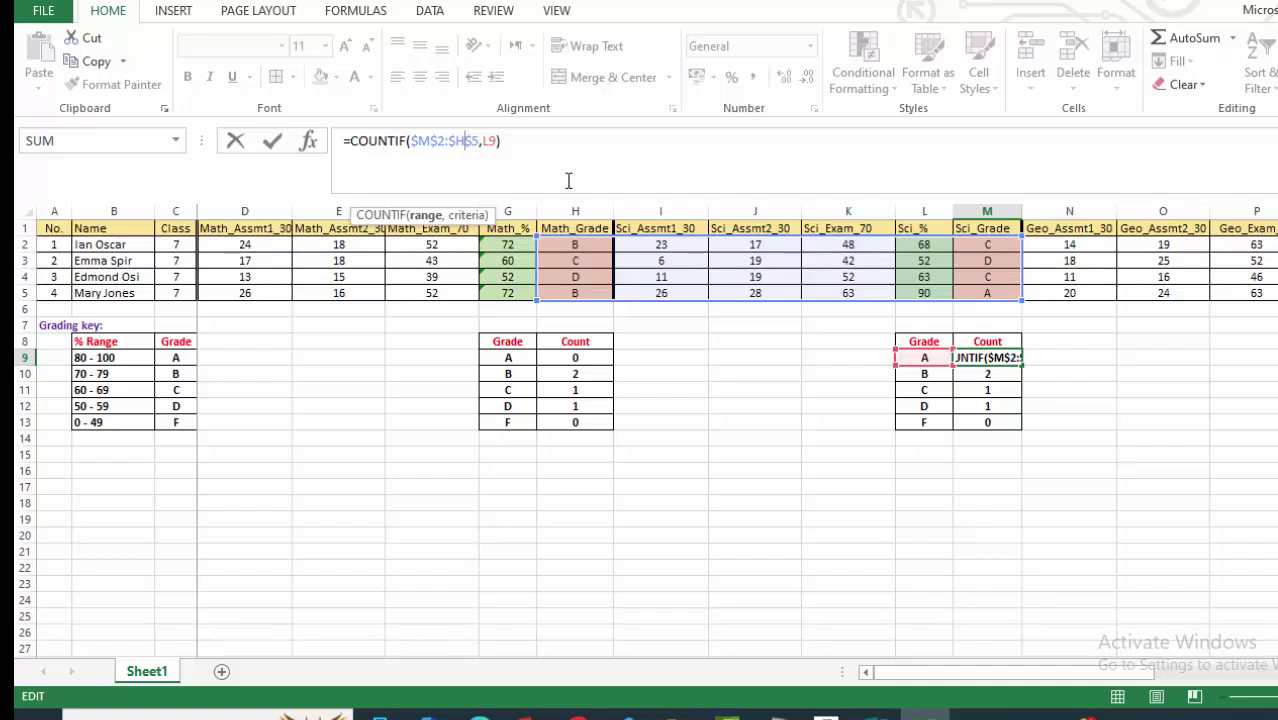
{"action": "key", "text": "BackSpace"}
{"action": "type", "text": "M"}
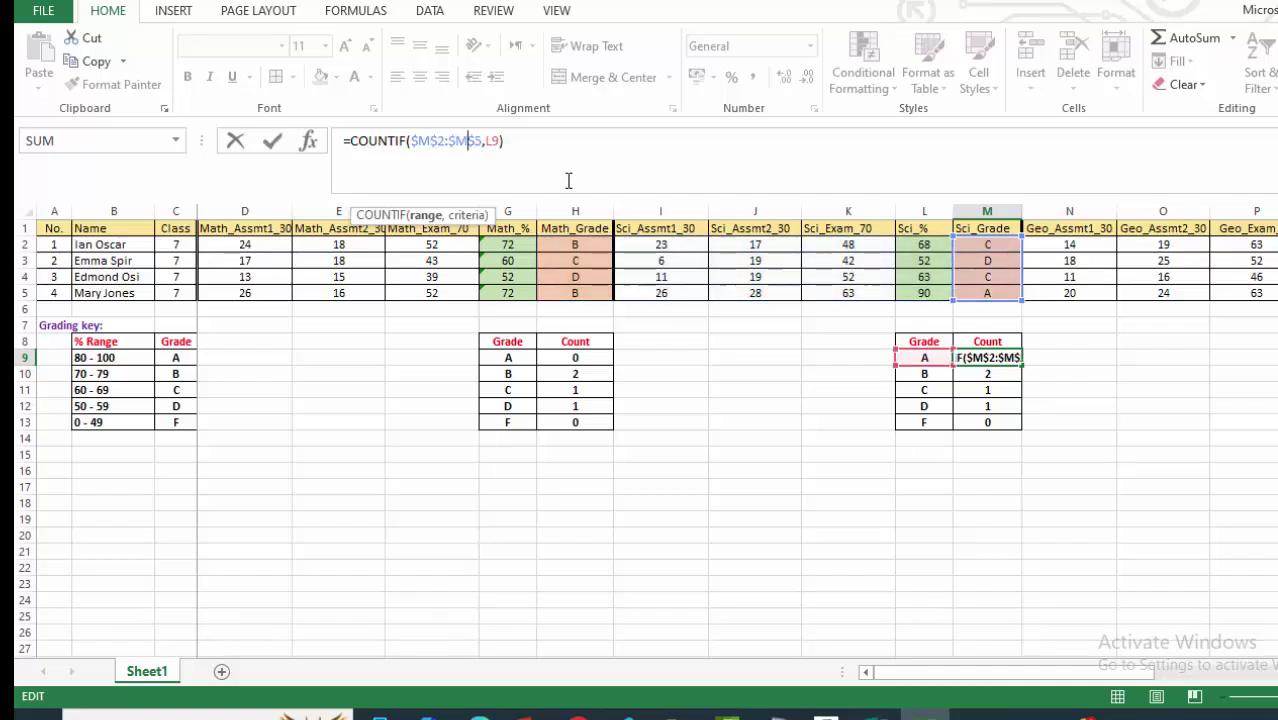
{"action": "key", "text": "Return"}
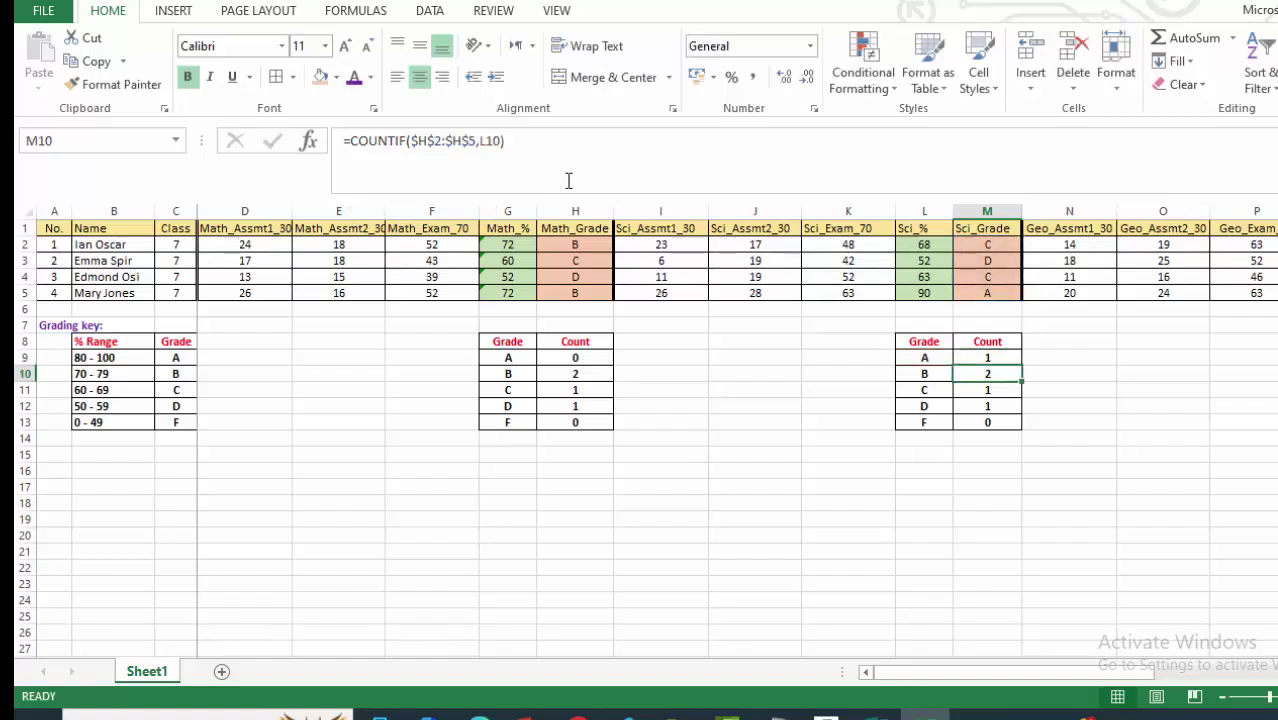
{"action": "left_click", "coordinate": [988, 358]}
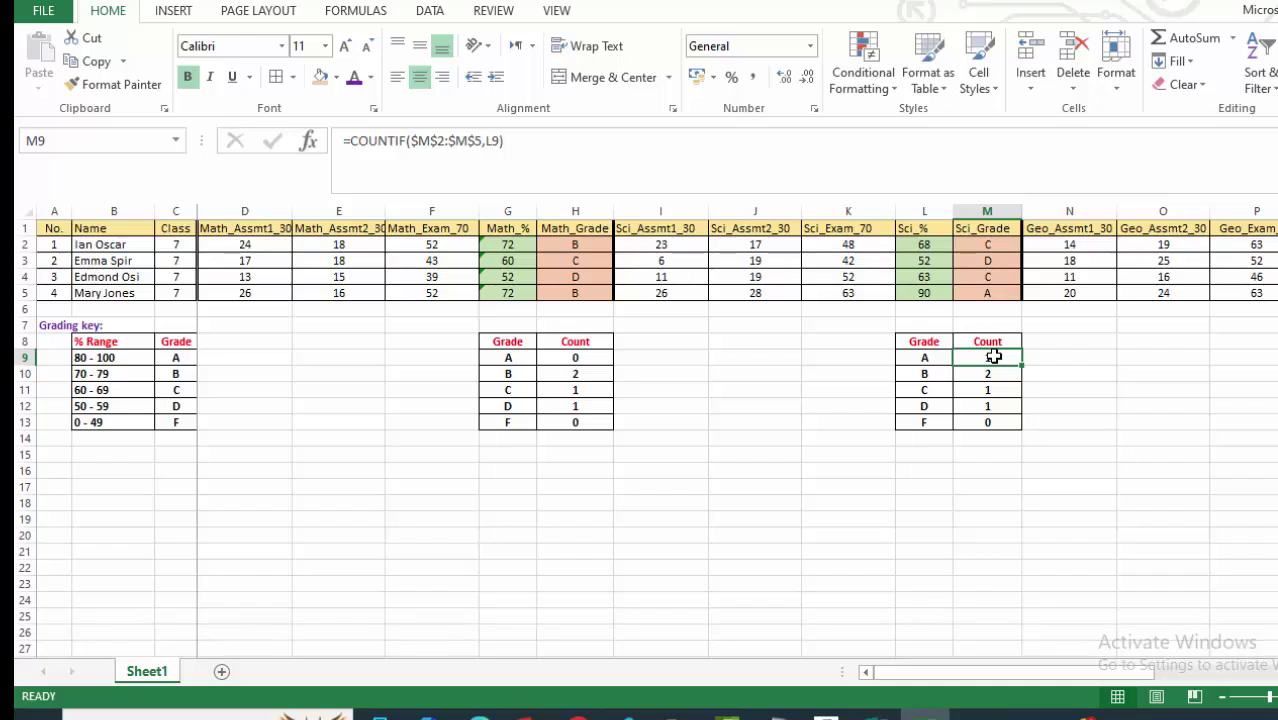
{"action": "left_click_drag", "start_coordinate": [1022, 366], "coordinate": [1012, 424]}
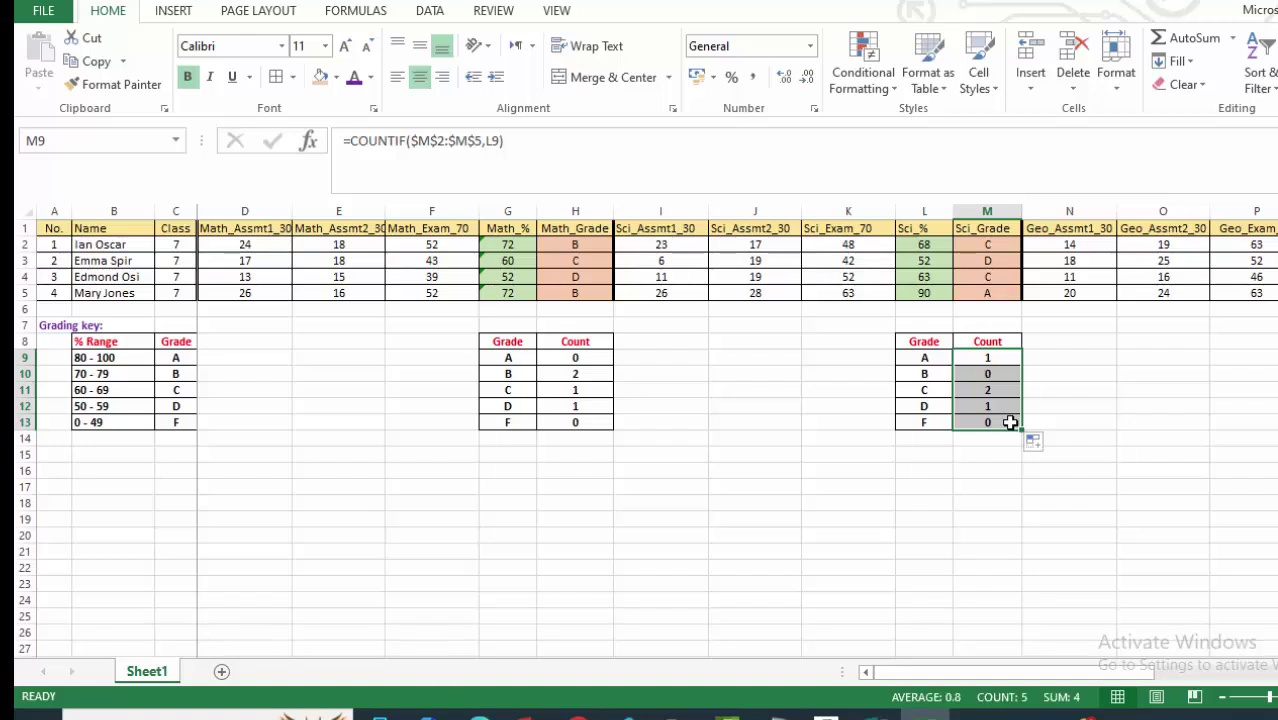
{"action": "left_click", "coordinate": [1087, 390]}
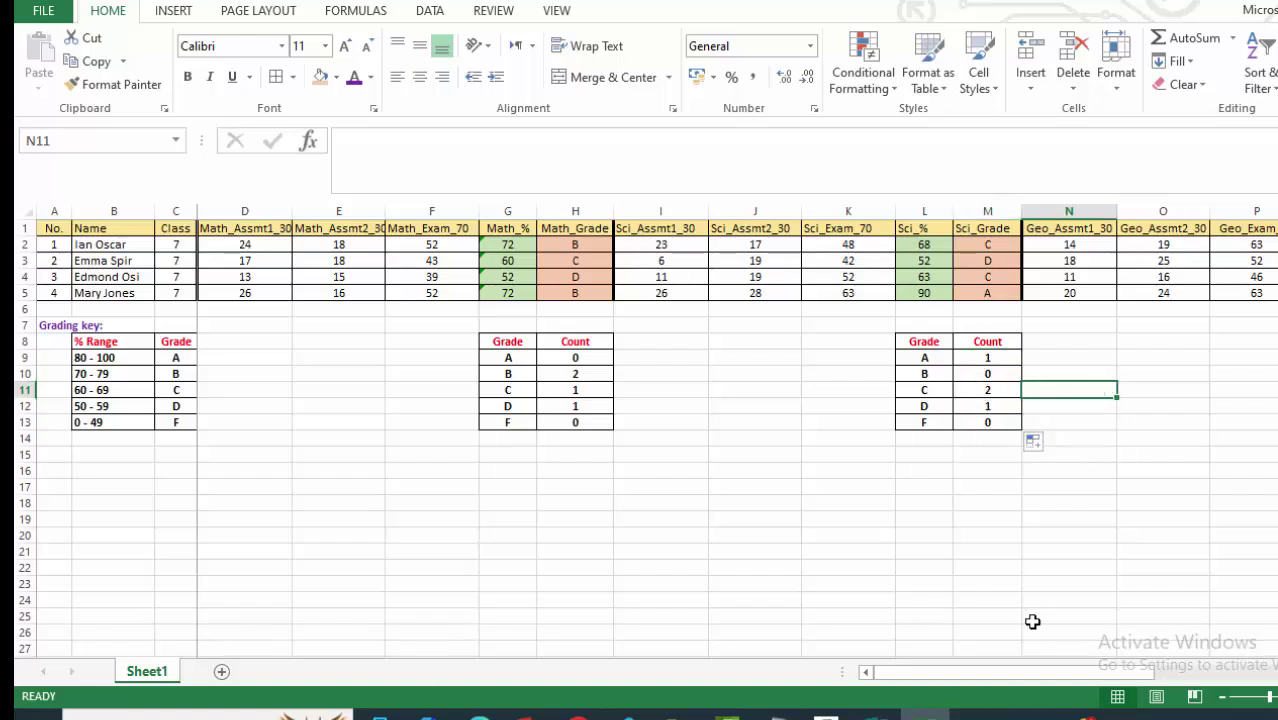
Copy the science Grade/Count table L8:M13 into Q8:R13 beside the geography columns.
{"action": "scroll", "coordinate": [736, 440], "scroll_direction": "right", "scroll_amount": 3}
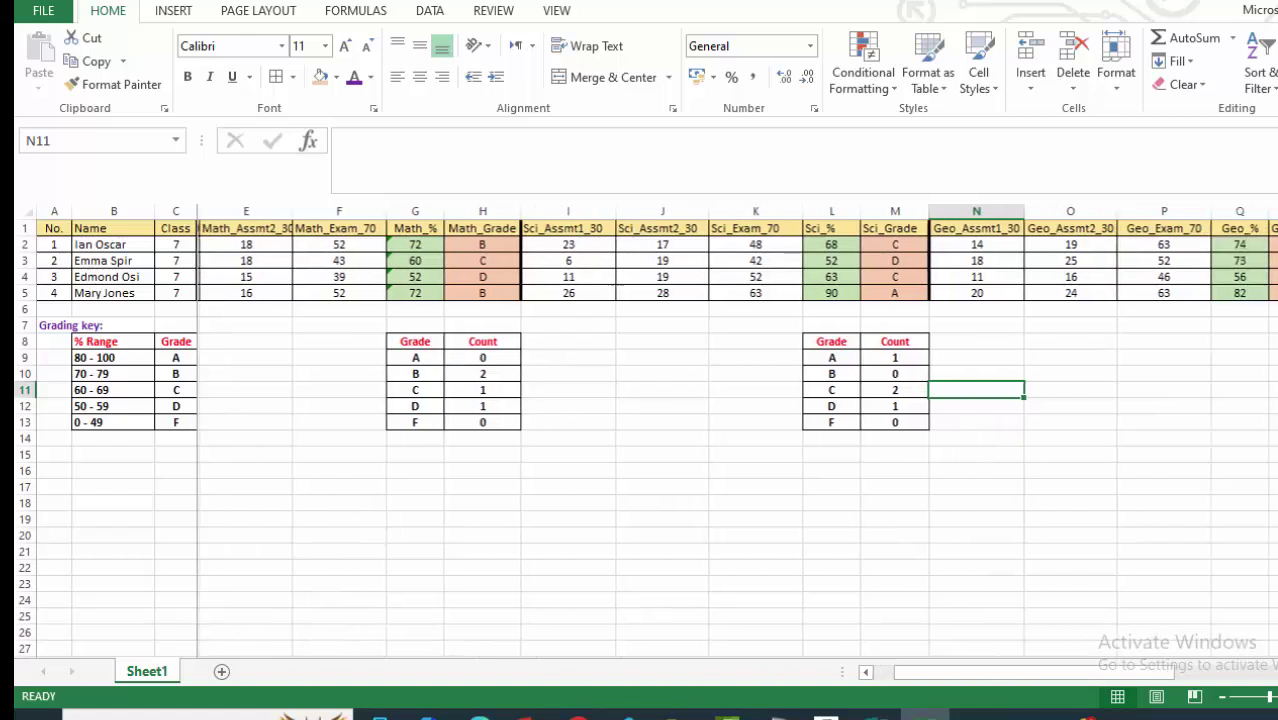
{"action": "scroll", "coordinate": [455, 401], "scroll_direction": "right", "scroll_amount": 3}
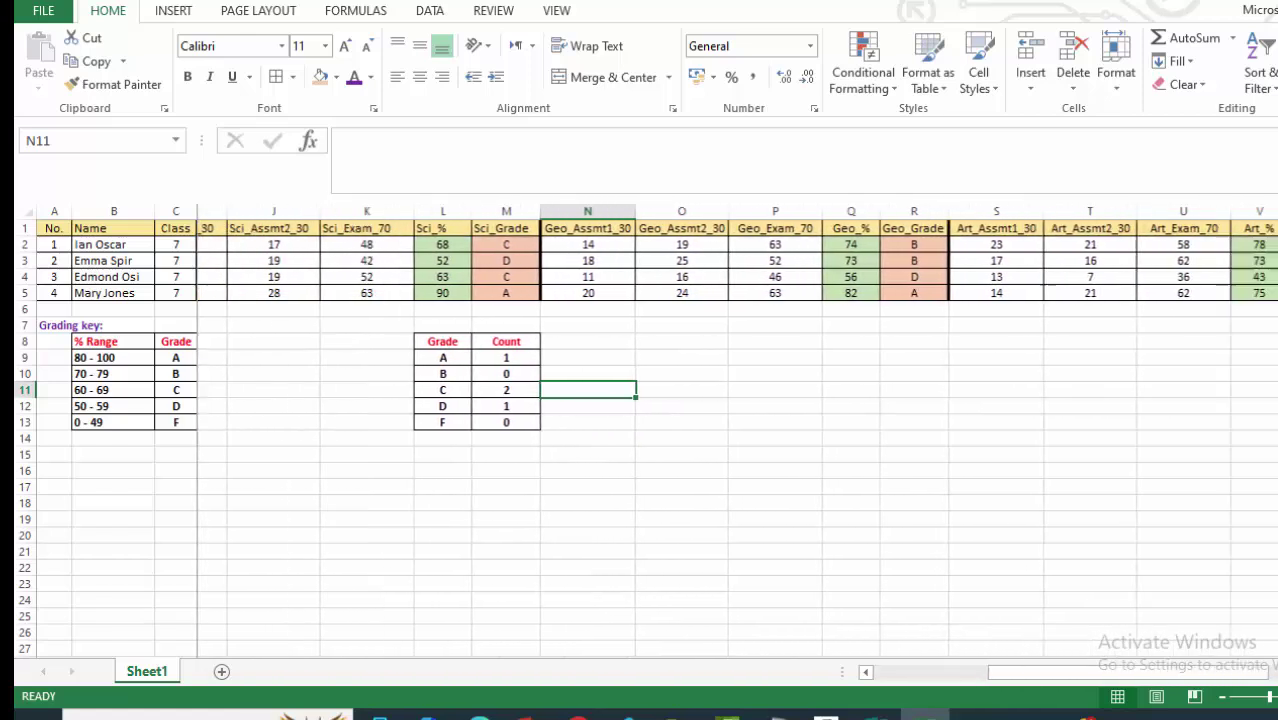
{"action": "left_click_drag", "start_coordinate": [403, 341], "coordinate": [472, 420]}
{"action": "key", "text": "ctrl+c"}
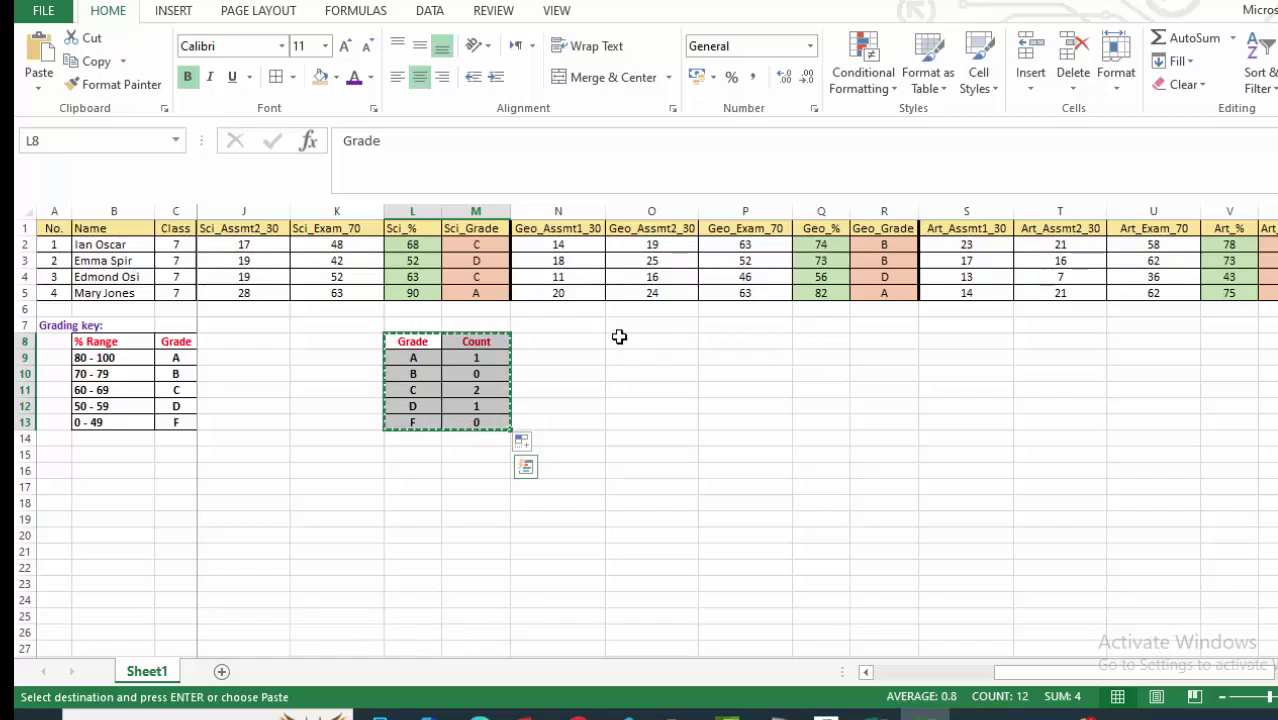
{"action": "left_click", "coordinate": [821, 347]}
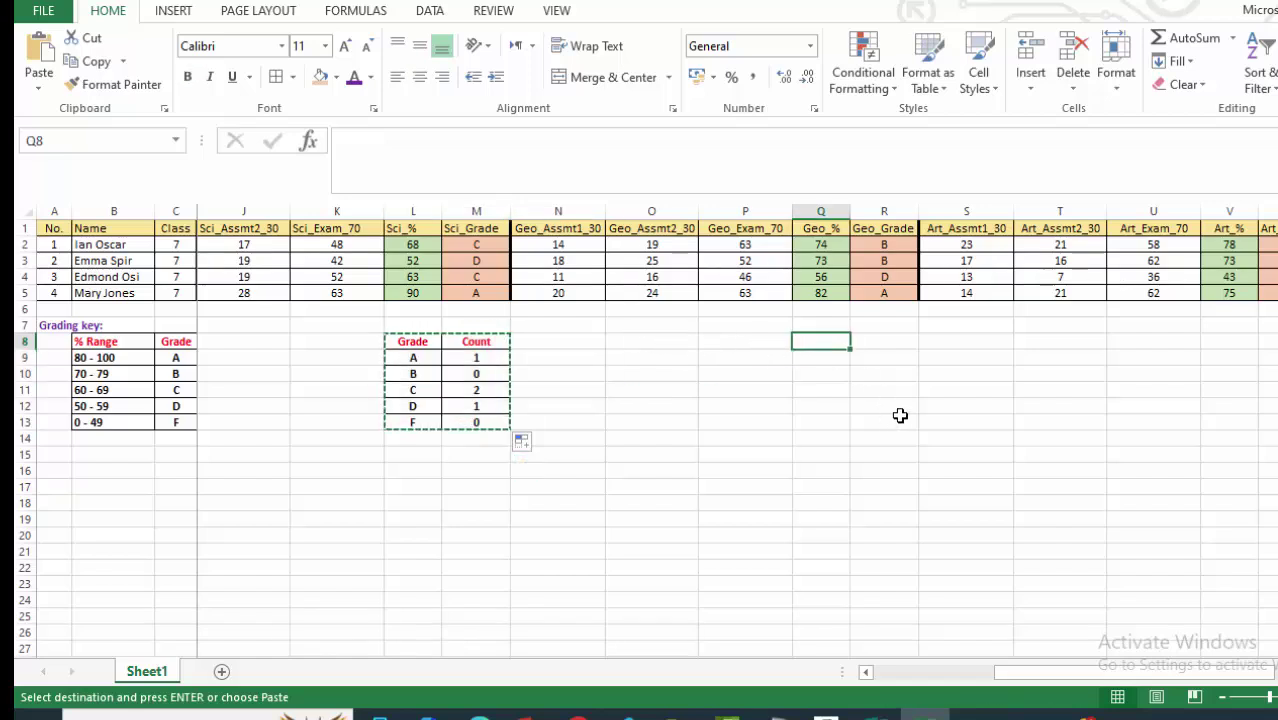
{"action": "key", "text": "ctrl+v"}
{"action": "left_click", "coordinate": [1016, 404]}
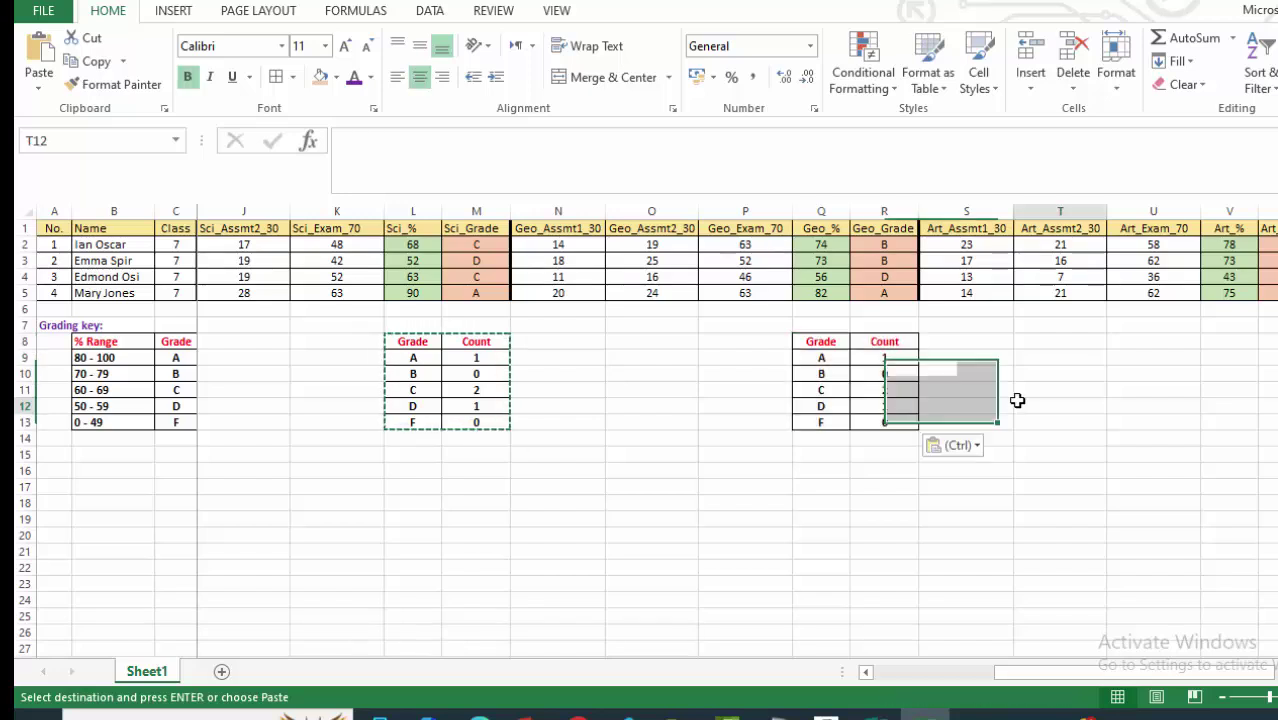
{"action": "left_click", "coordinate": [877, 357]}
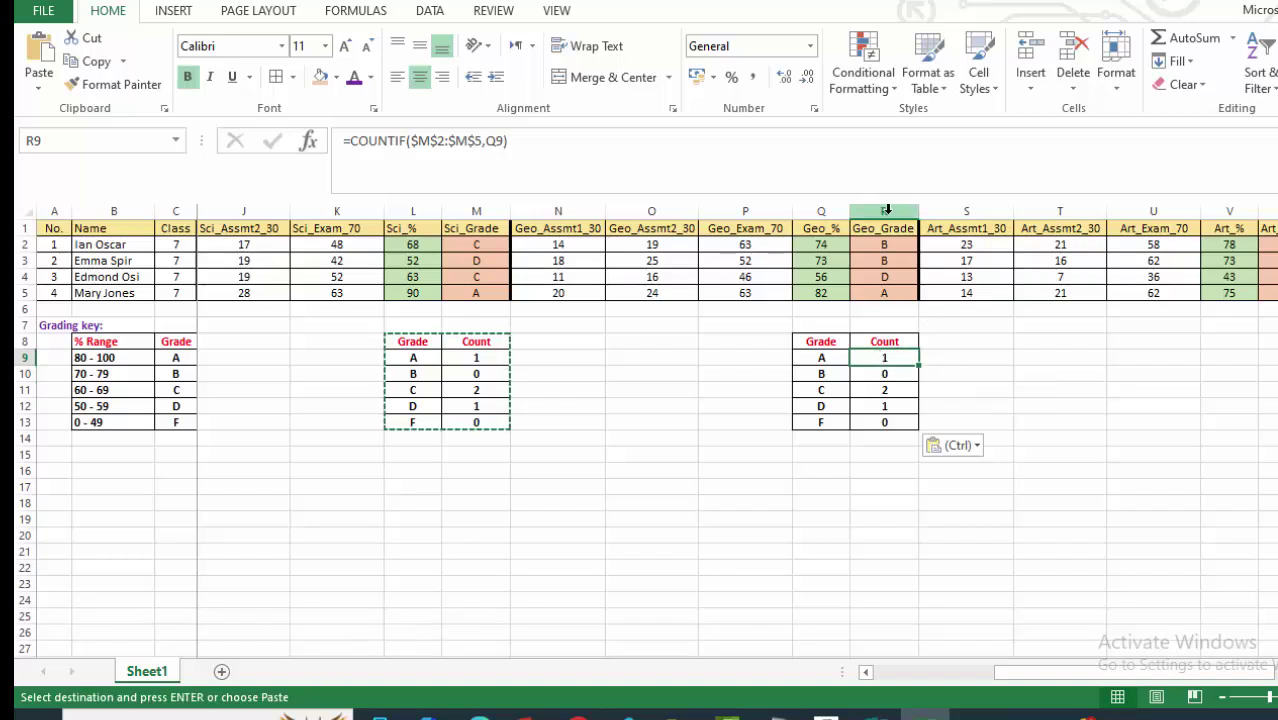
Point R9's COUNTIF at $R$2:$R$5 and fill to R13, giving 1, 2, 0, 1, 0.
{"action": "left_click", "coordinate": [431, 143]}
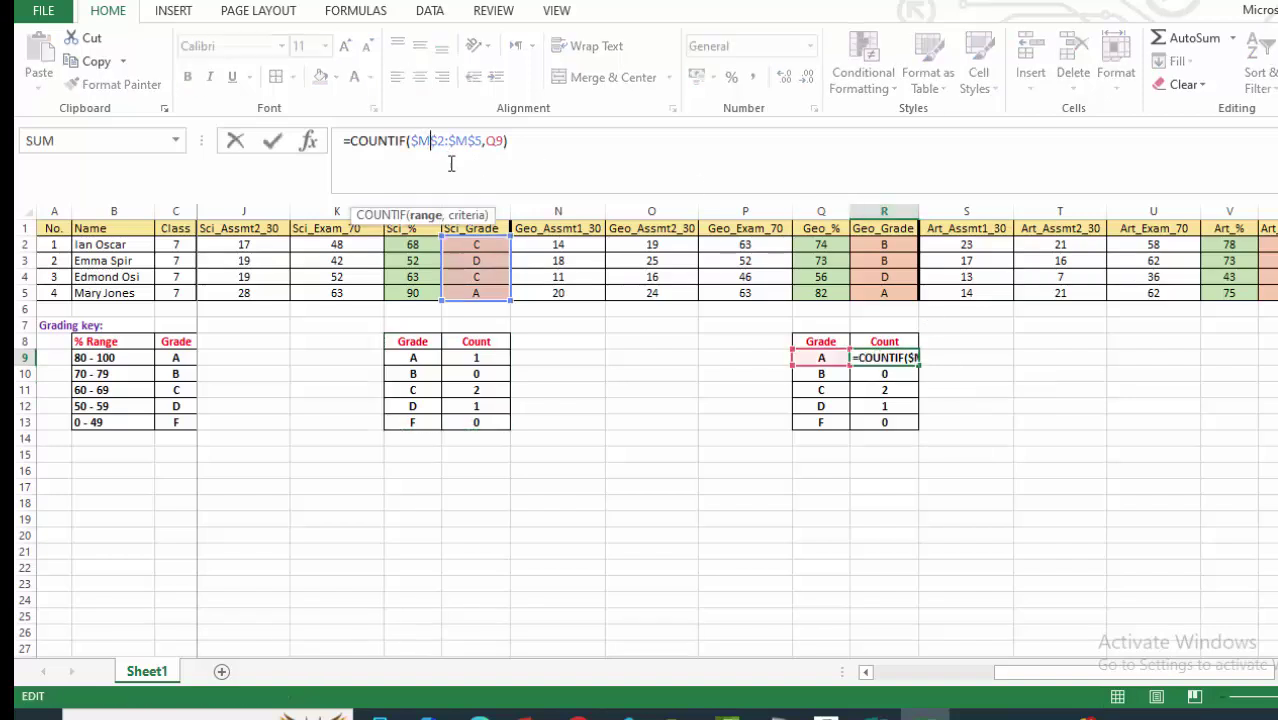
{"action": "key", "text": "BackSpace"}
{"action": "type", "text": "R"}
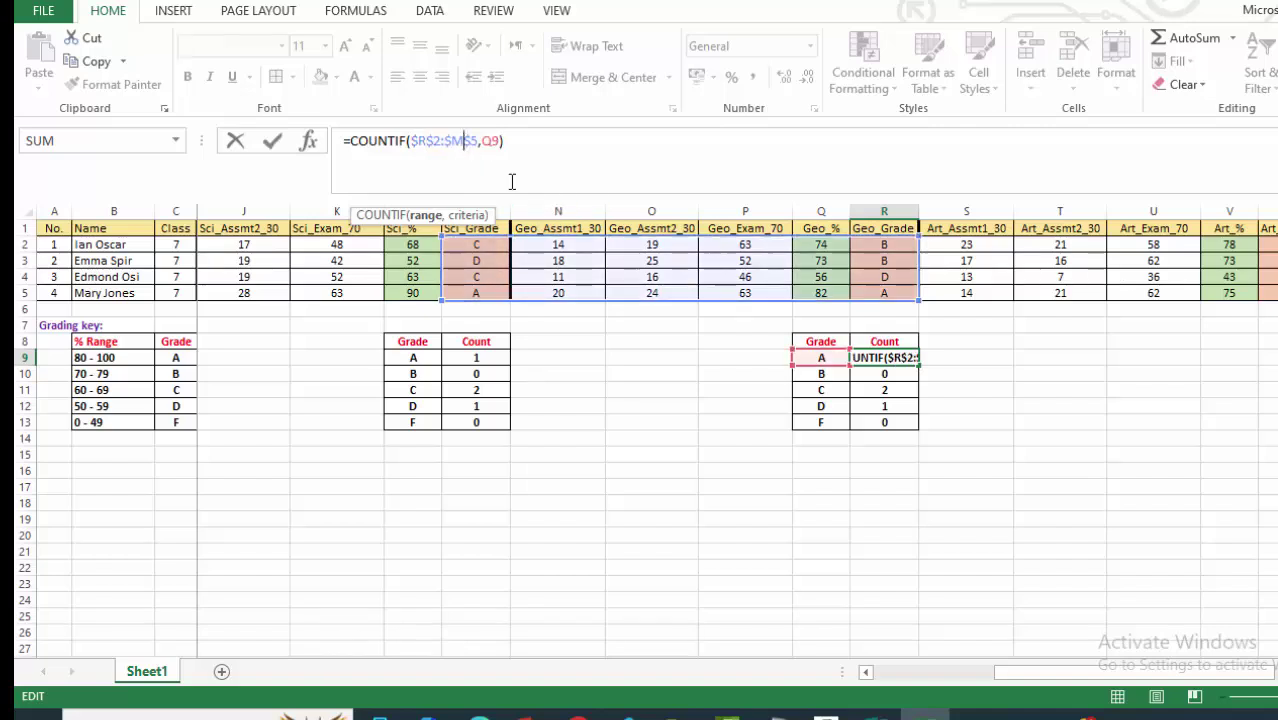
{"action": "key", "text": "BackSpace"}
{"action": "type", "text": "R"}
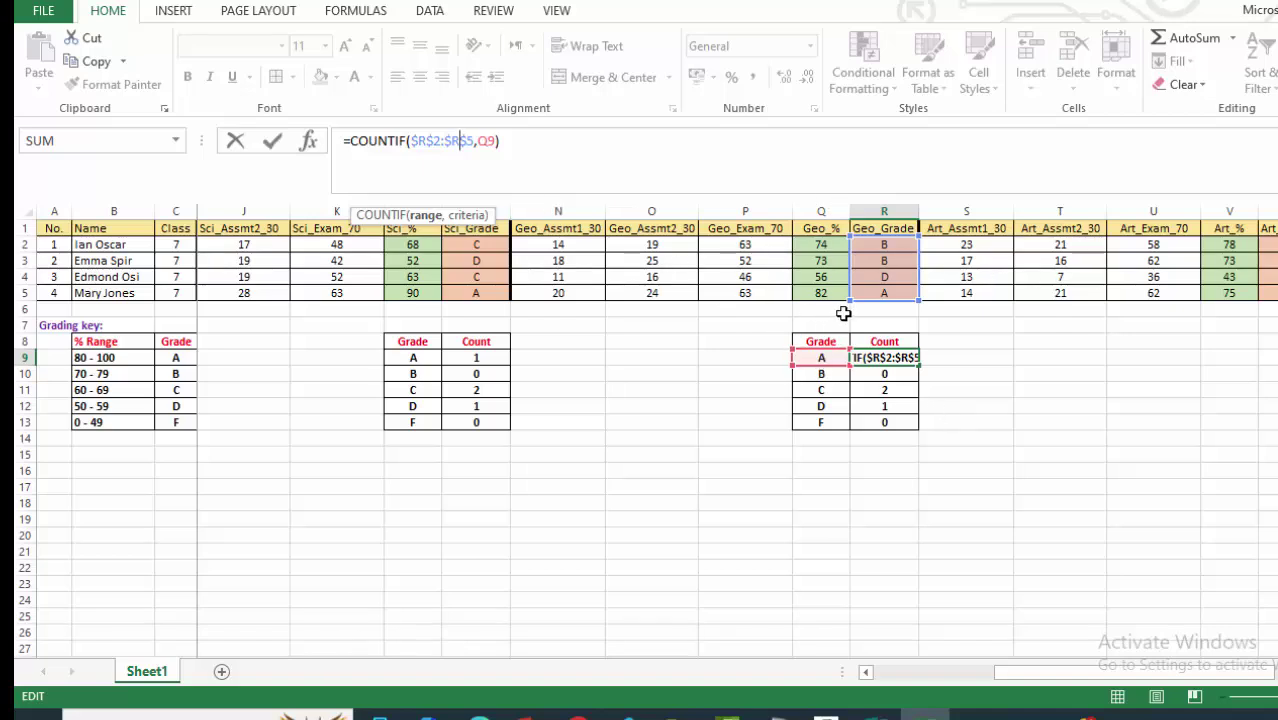
{"action": "key", "text": "Return"}
{"action": "key", "text": "Up"}
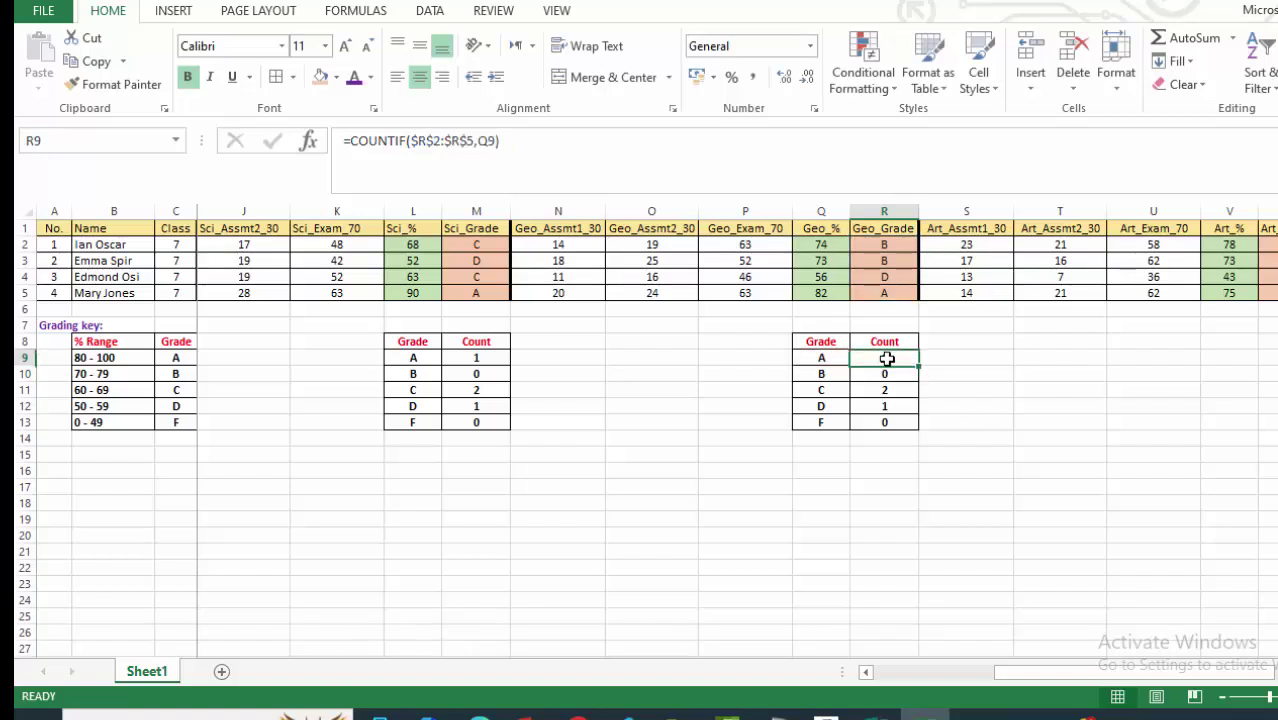
{"action": "left_click_drag", "start_coordinate": [918, 366], "coordinate": [913, 430]}
{"action": "left_click", "coordinate": [977, 384]}
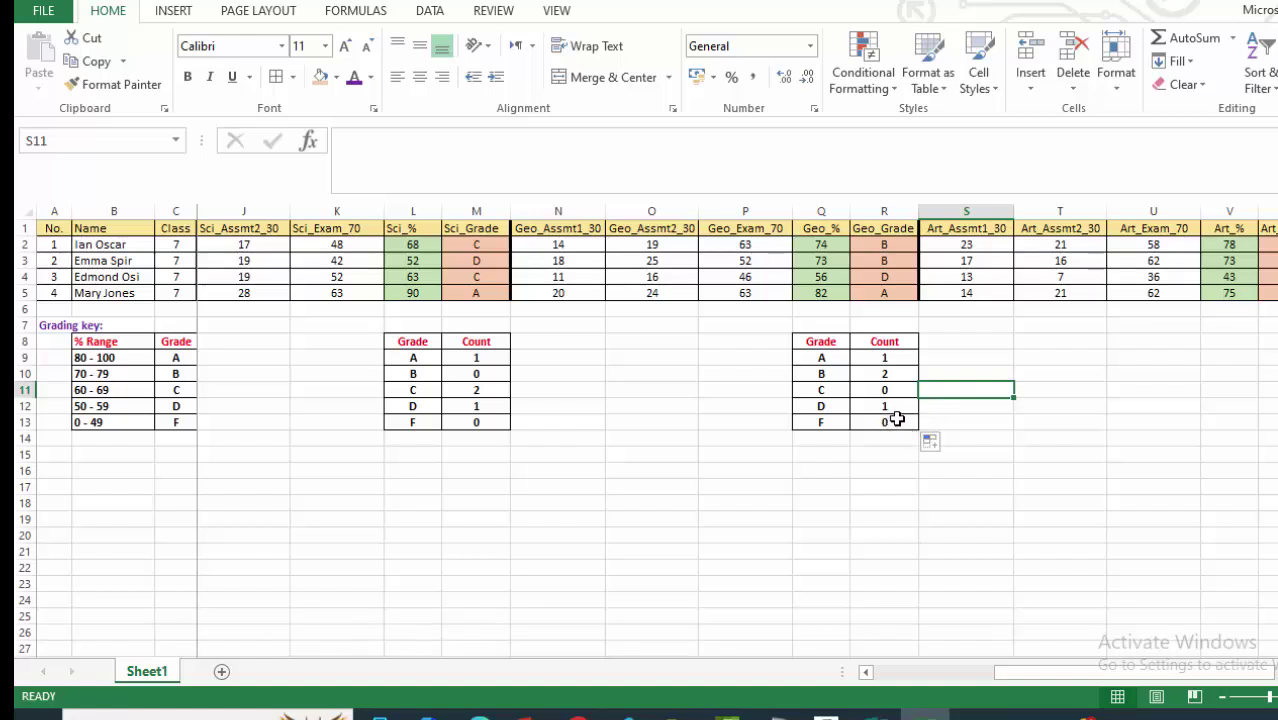
{"action": "left_click", "coordinate": [1011, 441]}
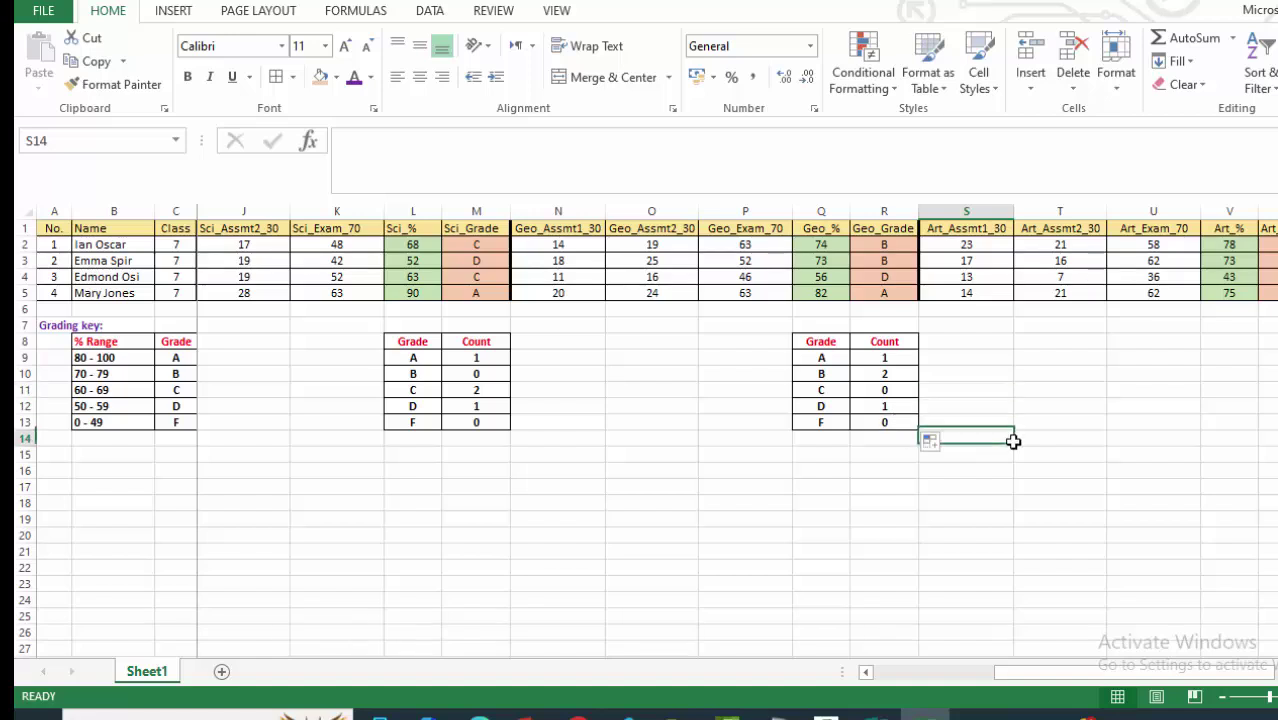
{"action": "left_click", "coordinate": [930, 377]}
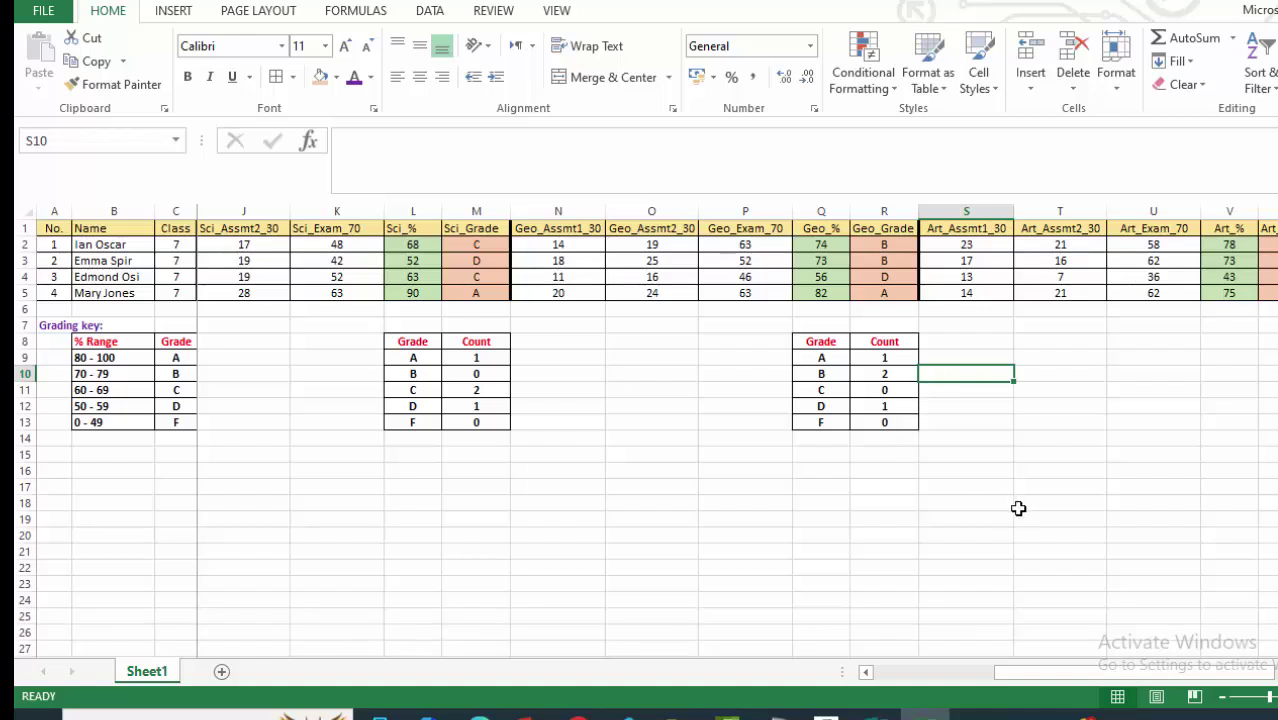
Copy the geography Grade/Count table Q8:R13 into V8:W13 beside the art columns.
{"action": "scroll", "coordinate": [736, 440], "scroll_direction": "right", "scroll_amount": 6}
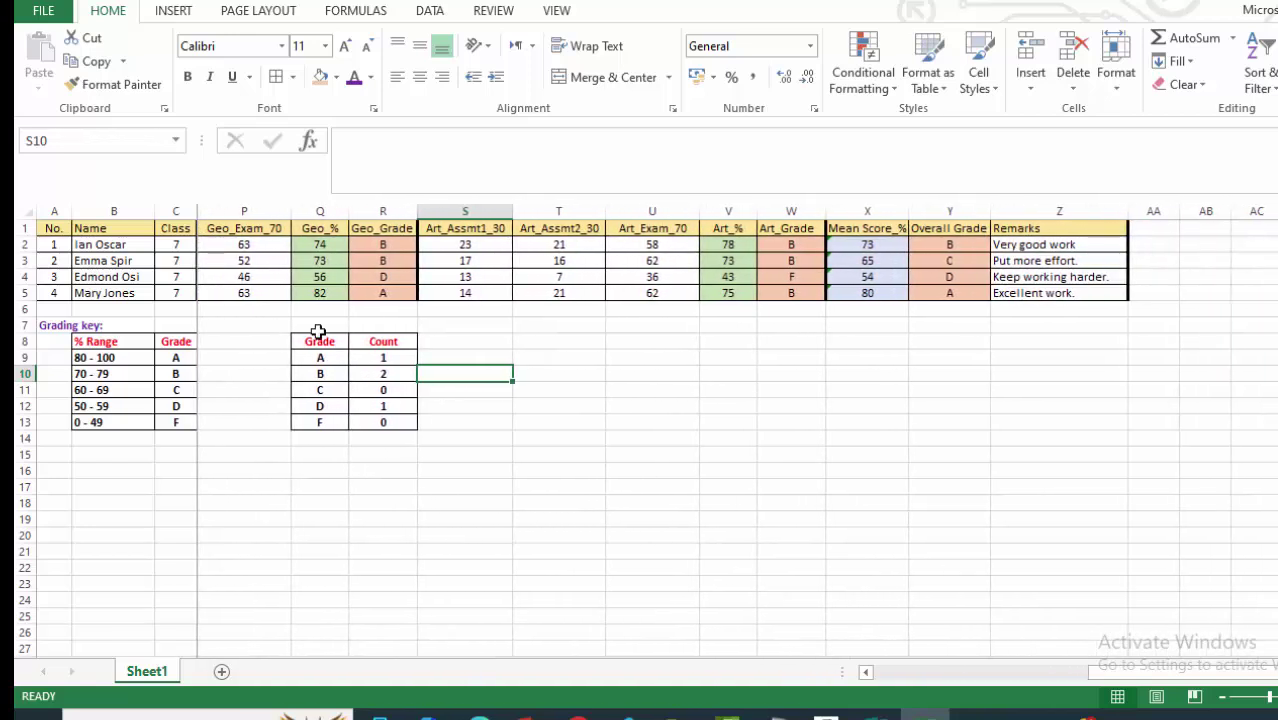
{"action": "left_click_drag", "start_coordinate": [320, 342], "coordinate": [389, 424]}
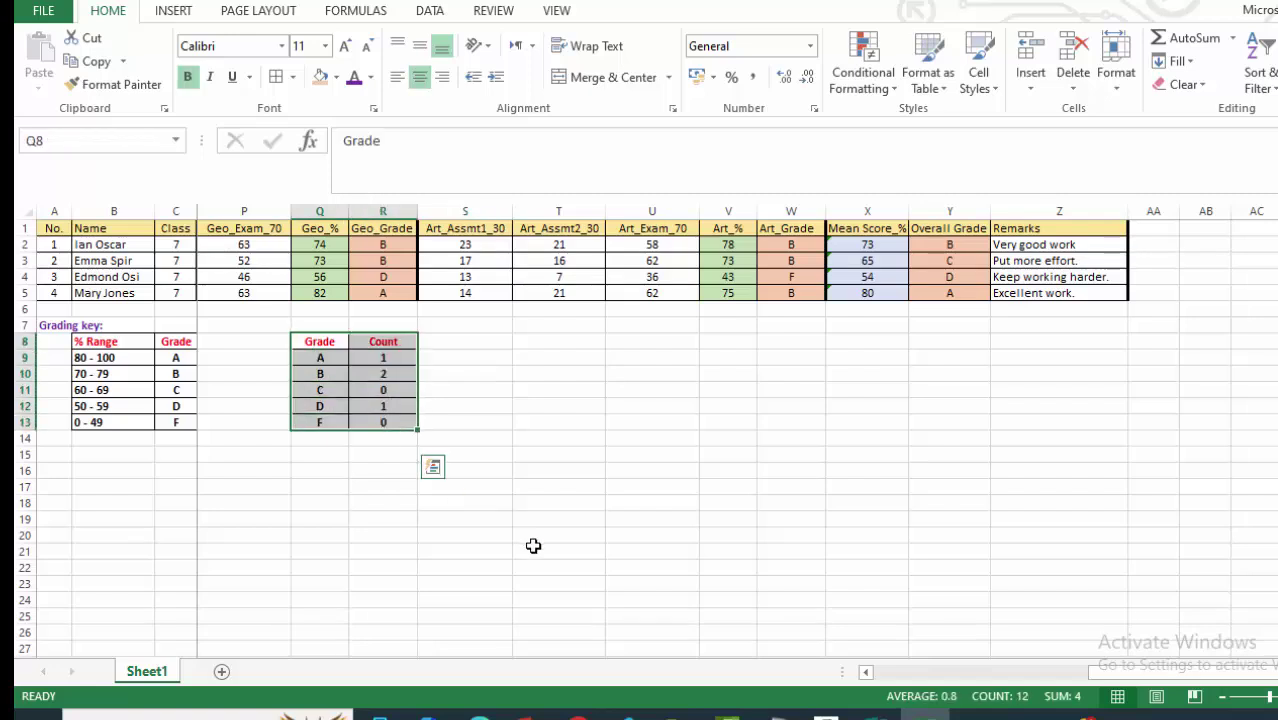
{"action": "key", "text": "ctrl+c"}
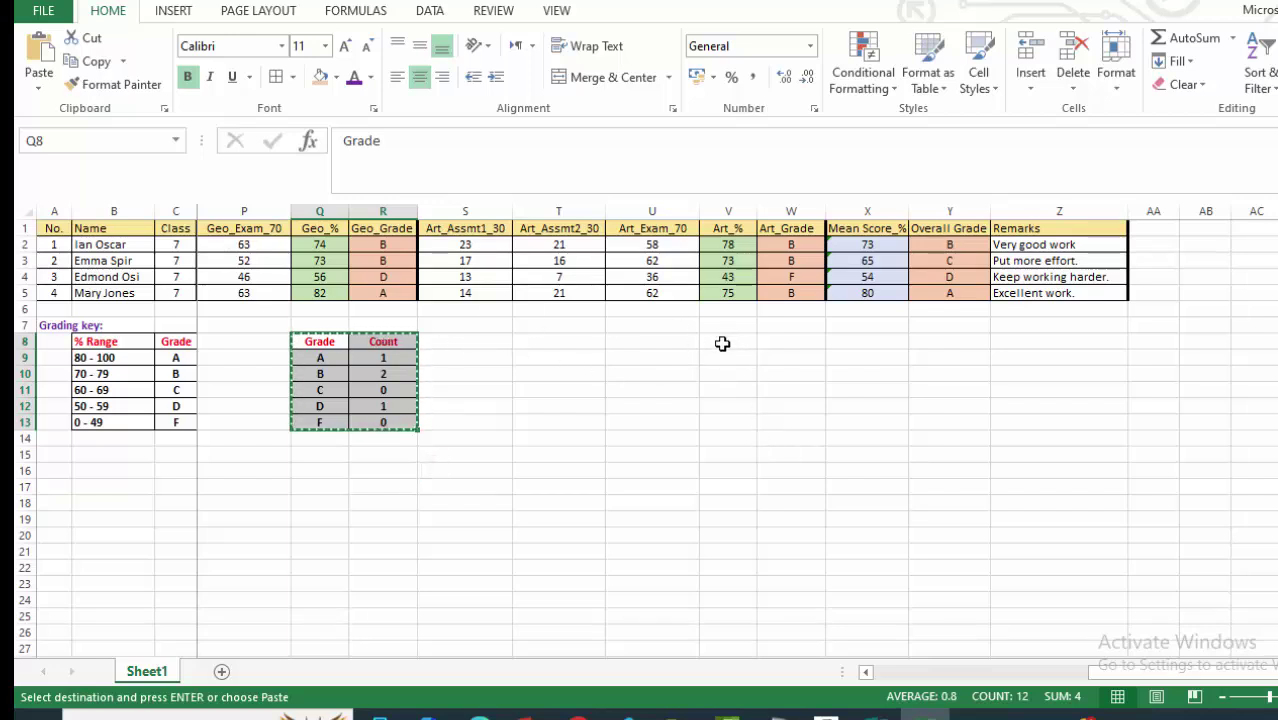
{"action": "left_click", "coordinate": [722, 343]}
{"action": "key", "text": "ctrl+v"}
{"action": "left_click", "coordinate": [857, 445]}
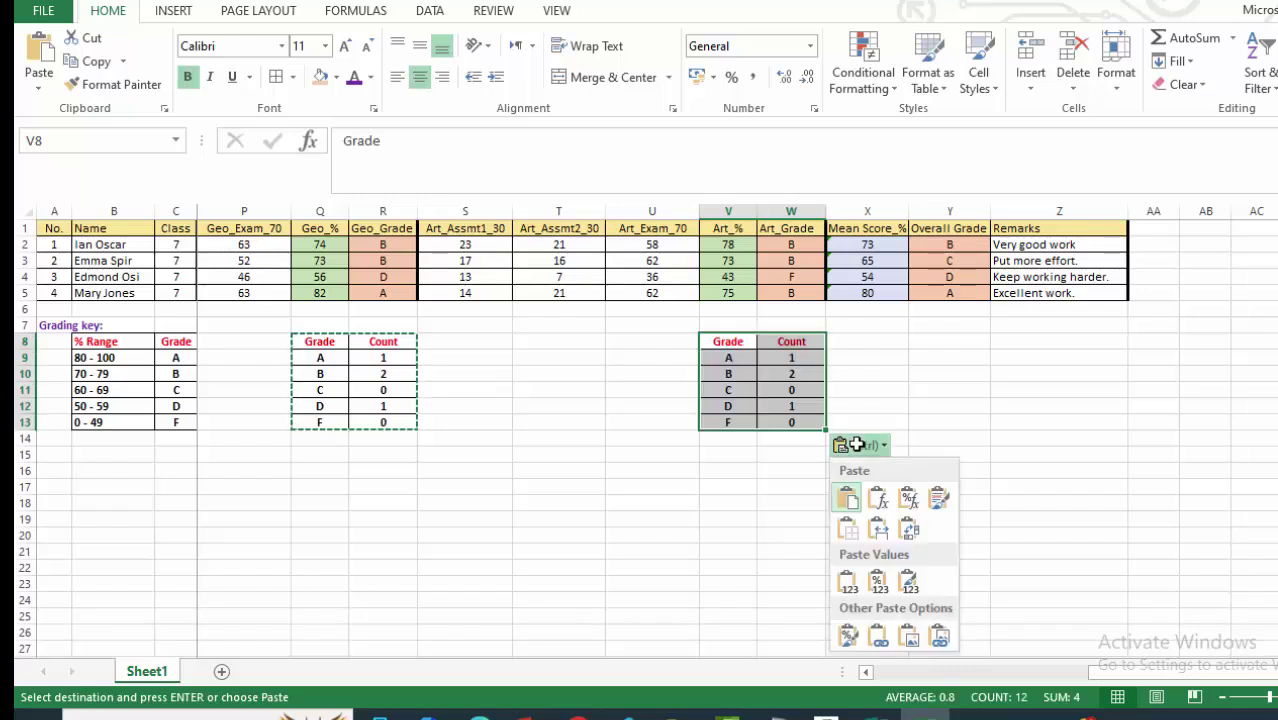
{"action": "left_click", "coordinate": [1050, 424]}
{"action": "left_click", "coordinate": [806, 355]}
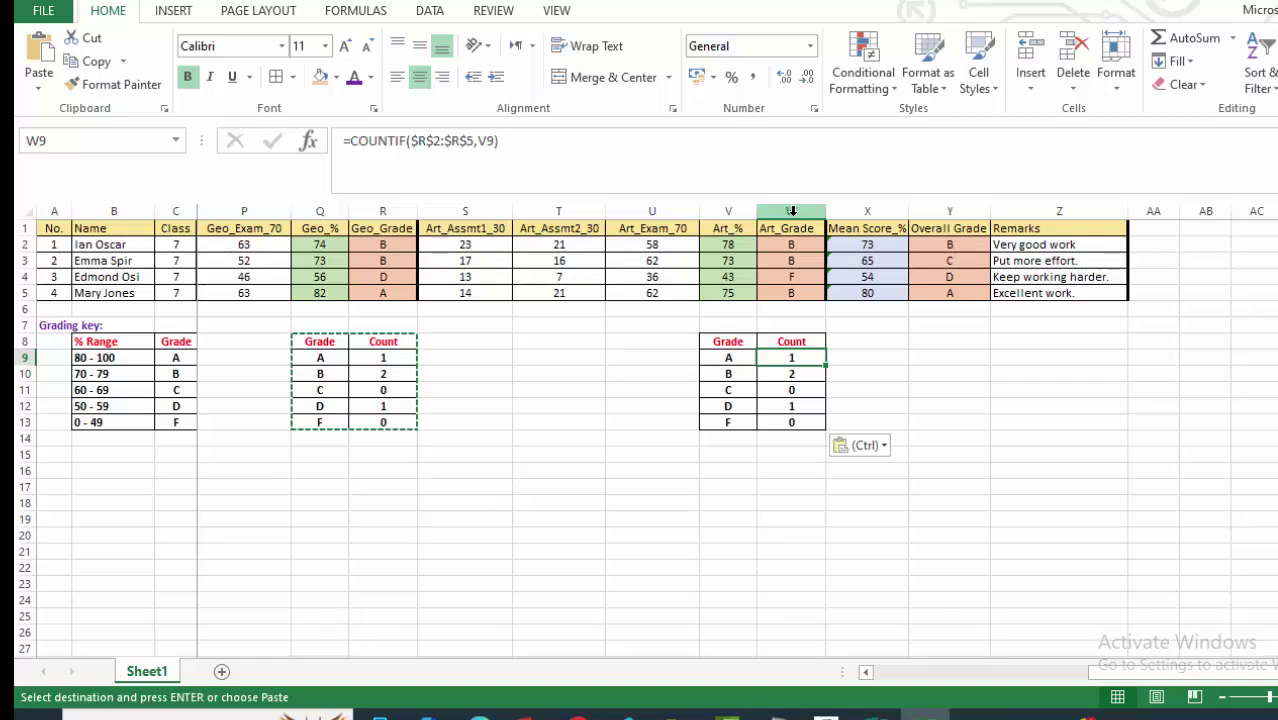
Point W9's COUNTIF at $W$2:$W$5 and fill to W13, showing 0, 3, 0, 0, 1.
{"action": "left_click", "coordinate": [427, 142]}
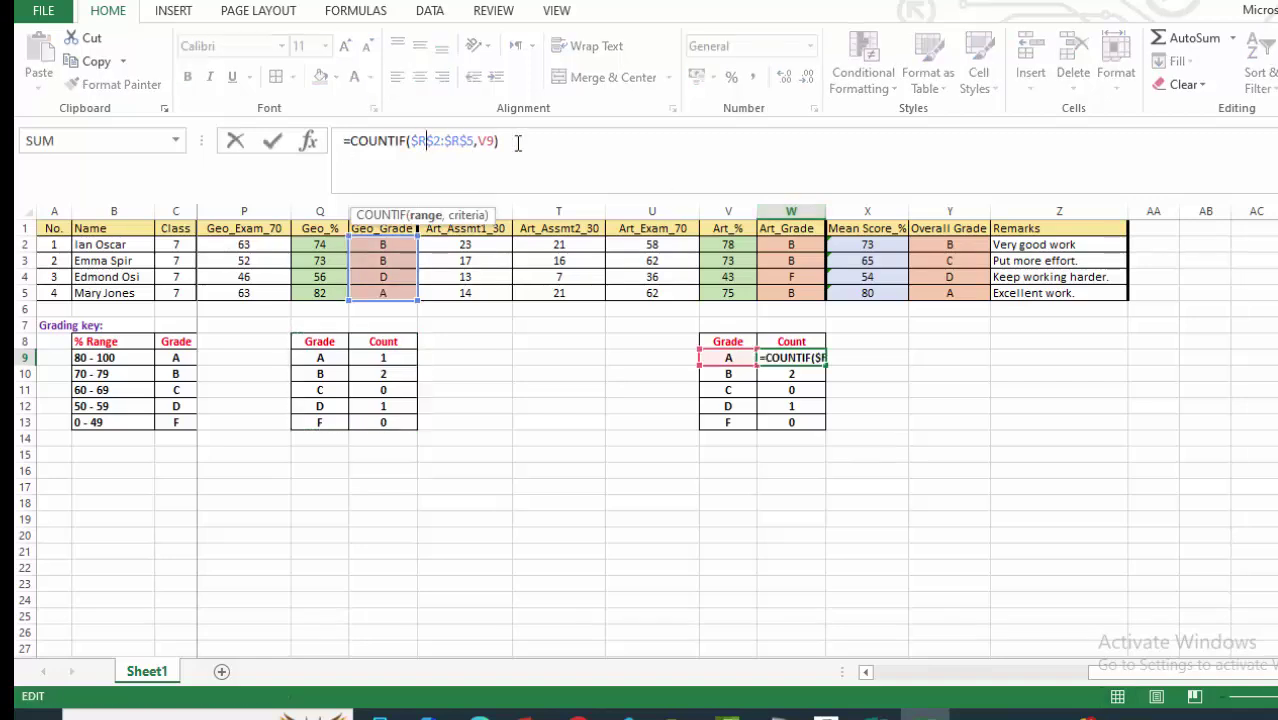
{"action": "key", "text": "BackSpace"}
{"action": "type", "text": "W"}
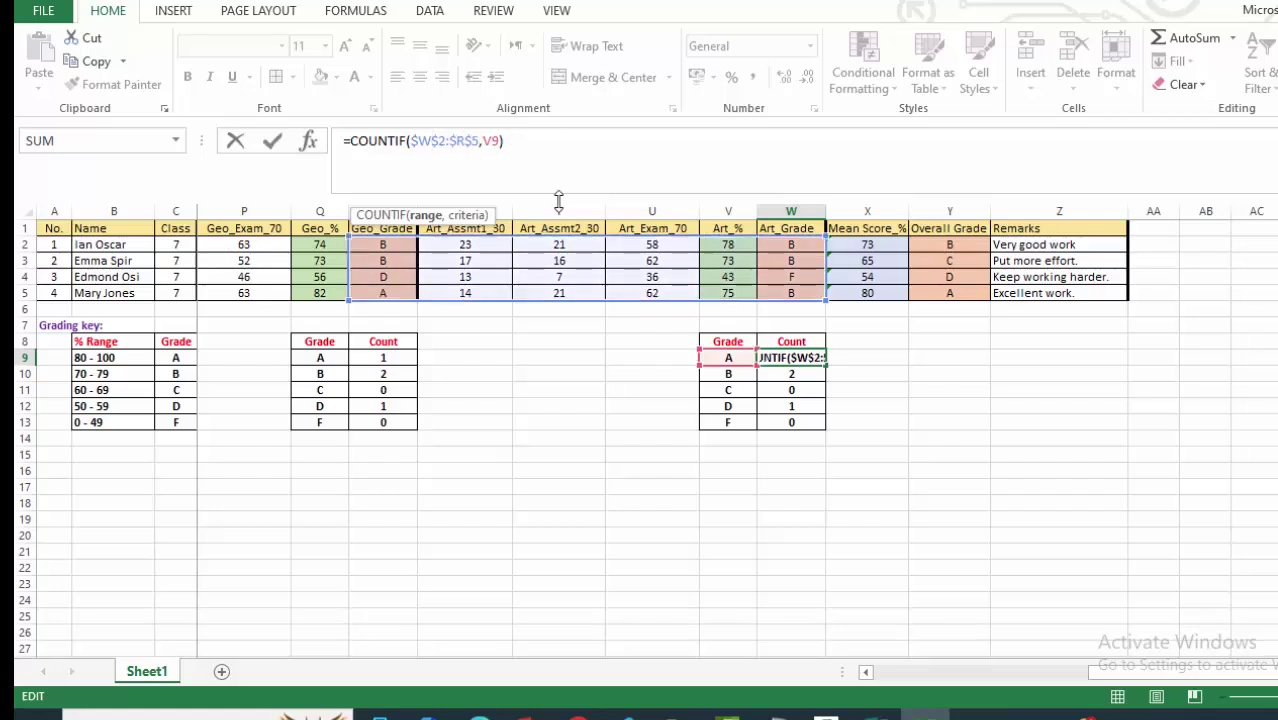
{"action": "key", "text": "BackSpace"}
{"action": "type", "text": "W"}
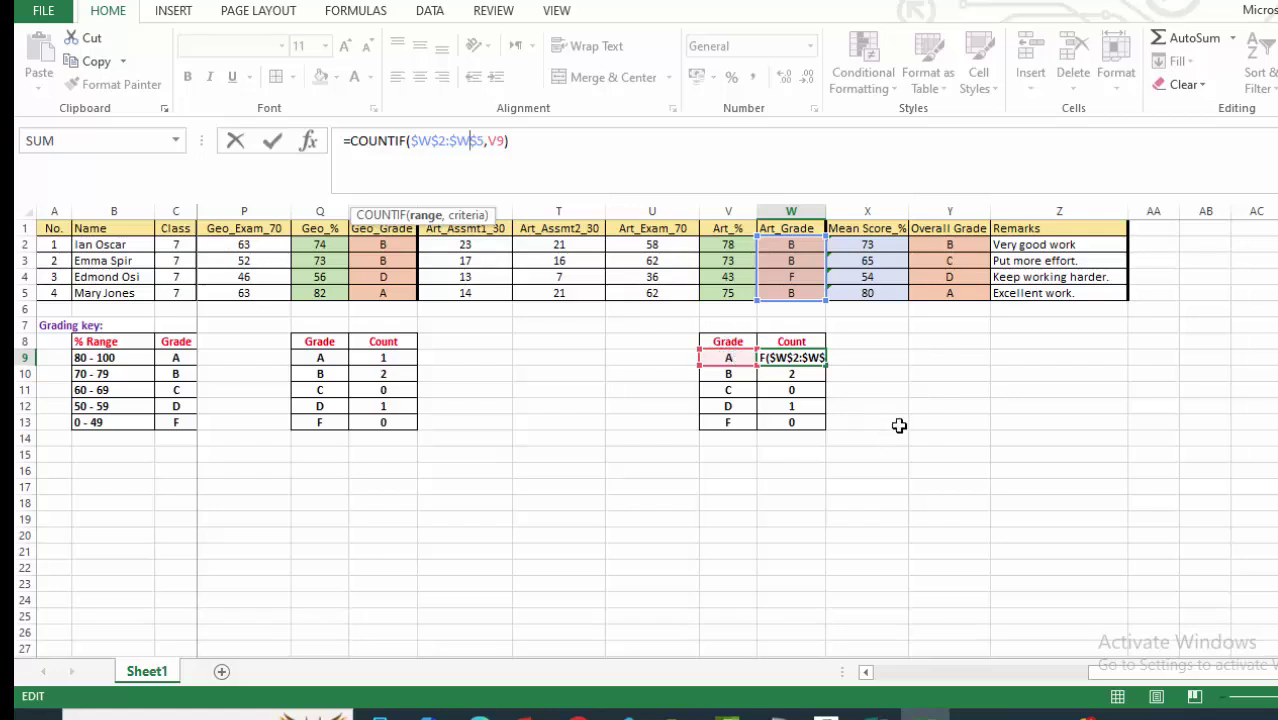
{"action": "key", "text": "Return"}
{"action": "left_click", "coordinate": [805, 357]}
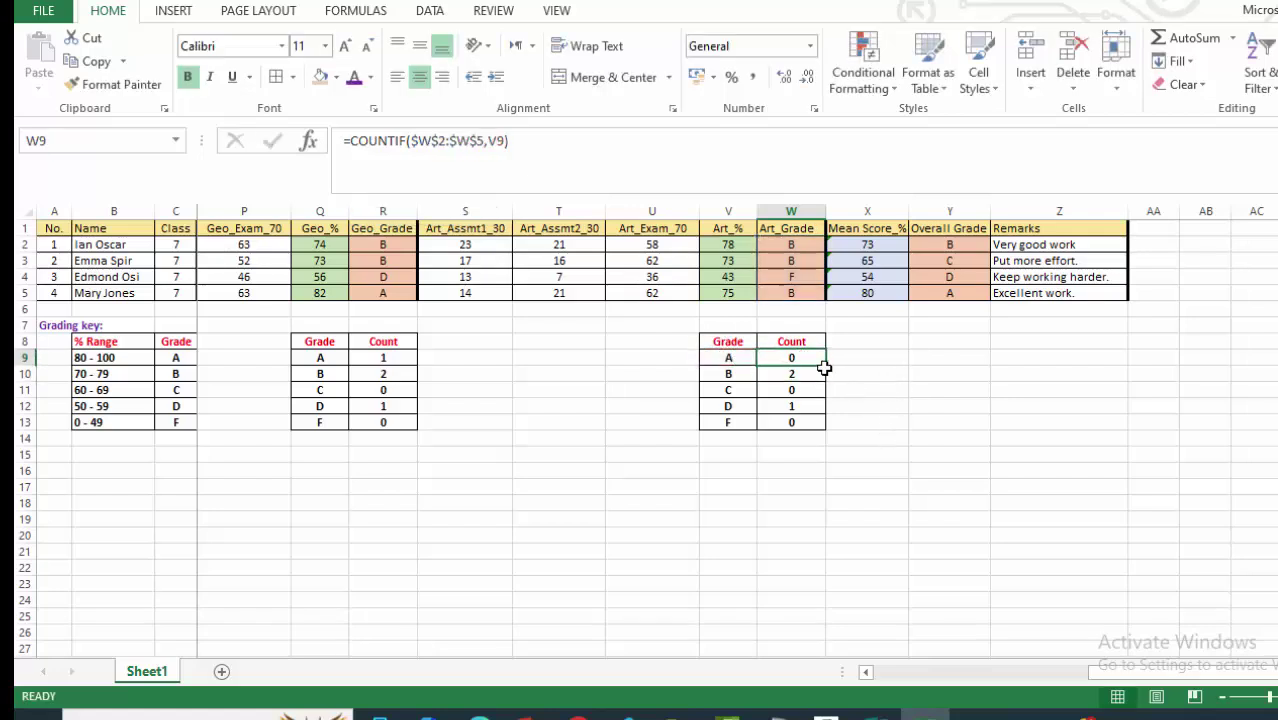
{"action": "left_click_drag", "start_coordinate": [825, 365], "coordinate": [818, 434]}
{"action": "left_click", "coordinate": [915, 392]}
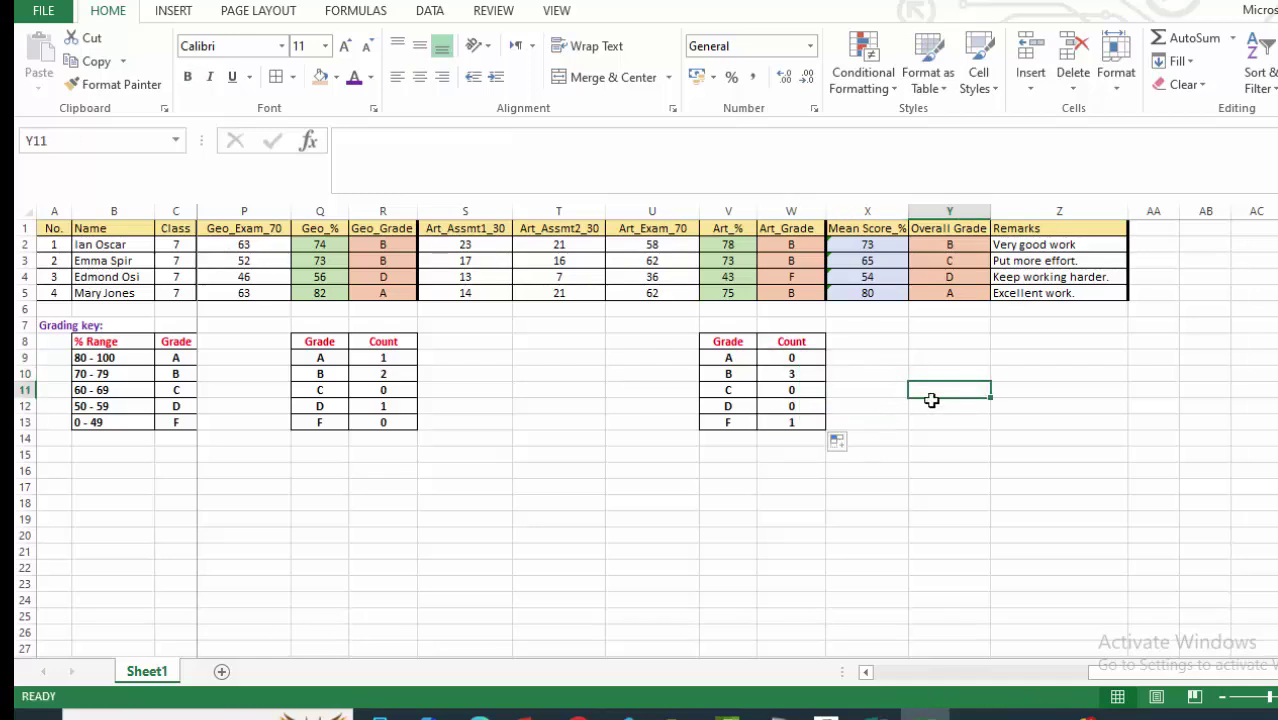
Copy the art Grade/Count table into X8:Y13 beside the Overall Grade column.
{"action": "left_click_drag", "start_coordinate": [711, 331], "coordinate": [793, 425]}
{"action": "key", "text": "ctrl+c"}
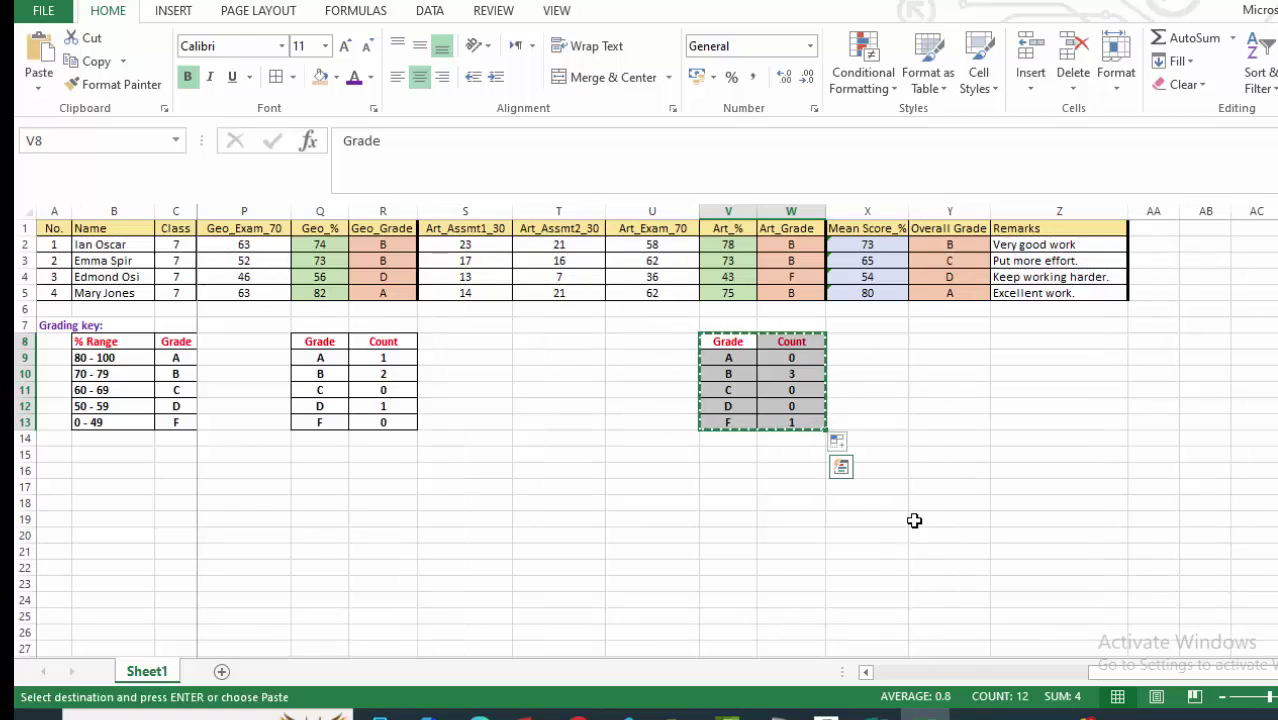
{"action": "left_click", "coordinate": [926, 341]}
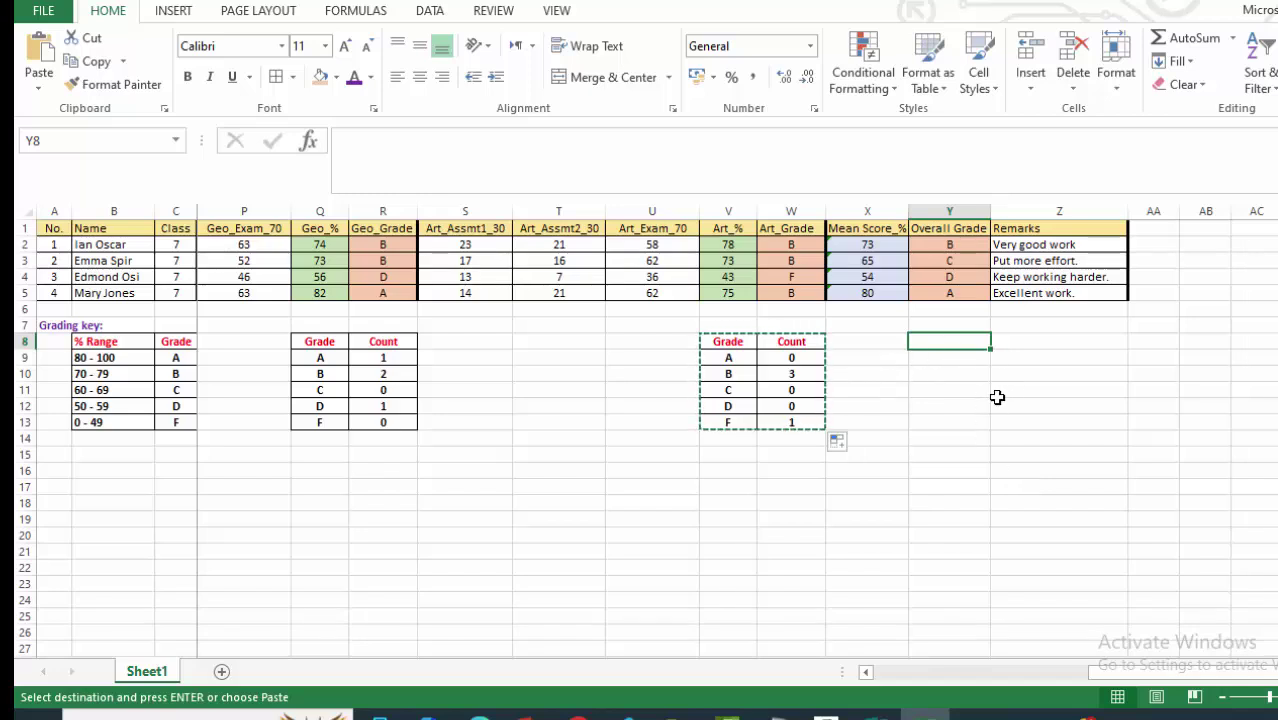
{"action": "left_click", "coordinate": [893, 342]}
{"action": "key", "text": "ctrl+v"}
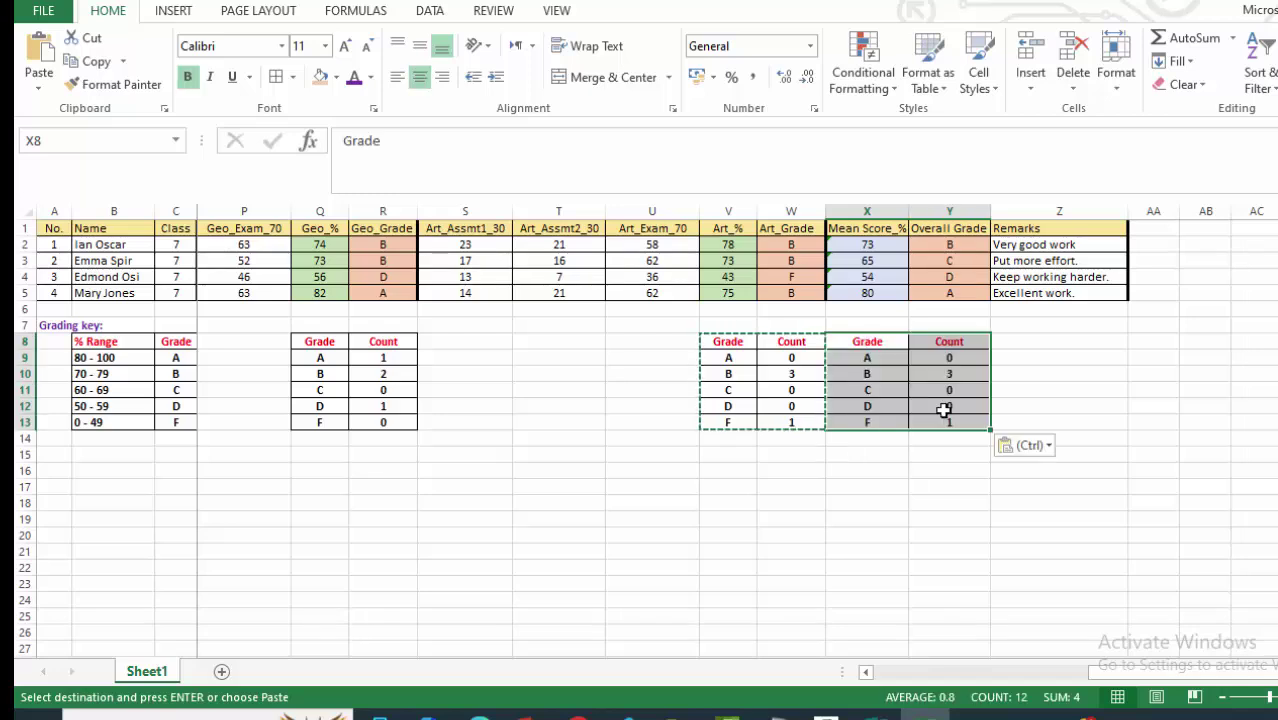
{"action": "left_click", "coordinate": [889, 503]}
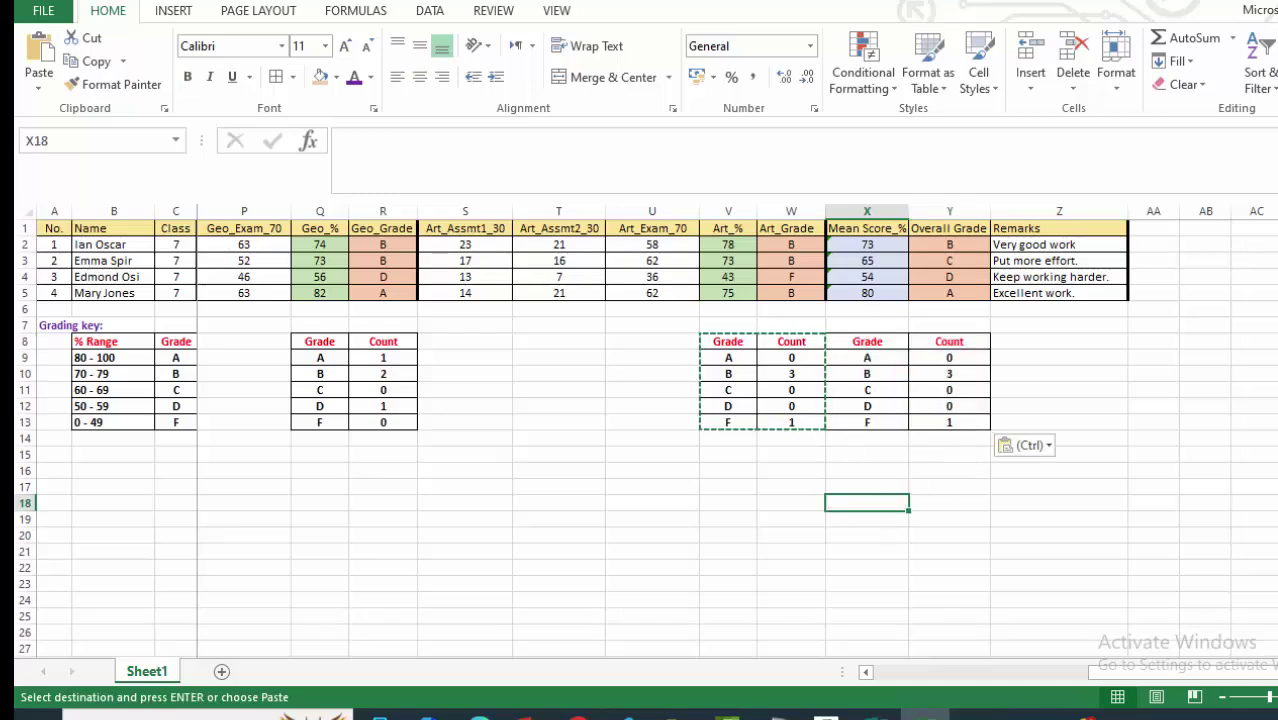
{"action": "key", "text": "Escape"}
{"action": "left_click", "coordinate": [1027, 503]}
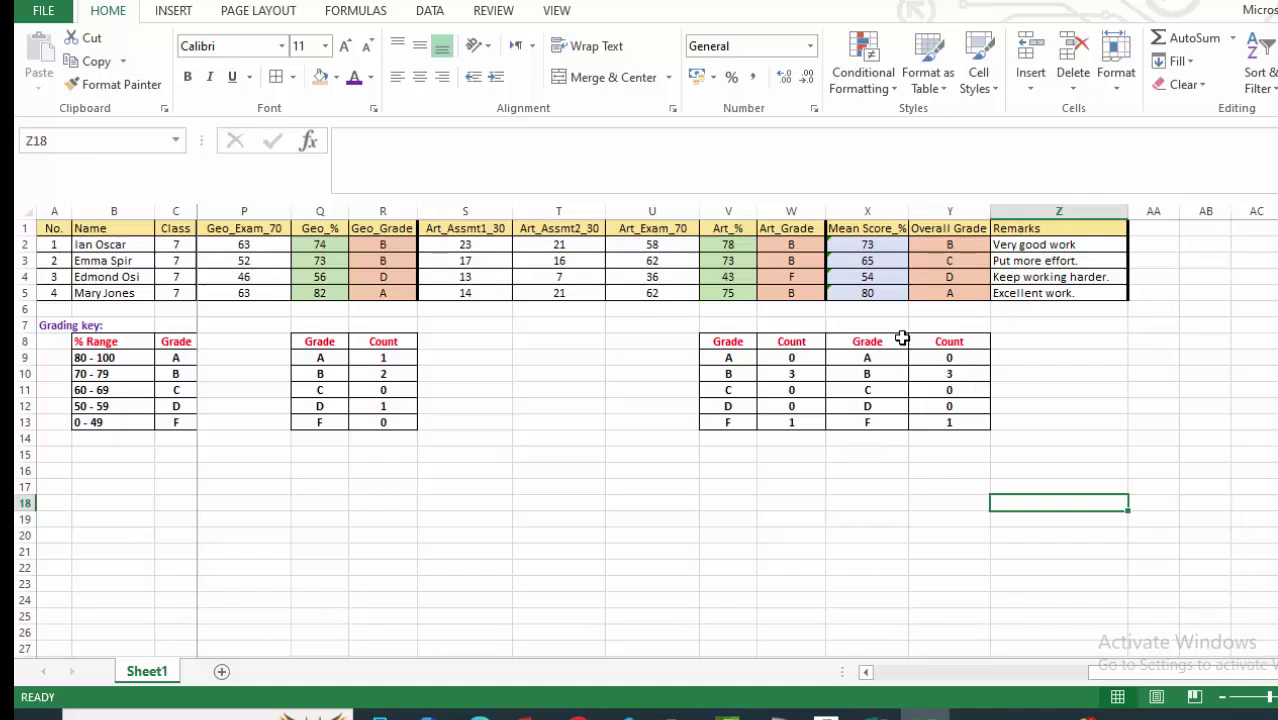
Add outline, inside and left borders to the new X8:Y13 table via Format Cells.
{"action": "left_click_drag", "start_coordinate": [841, 341], "coordinate": [843, 422]}
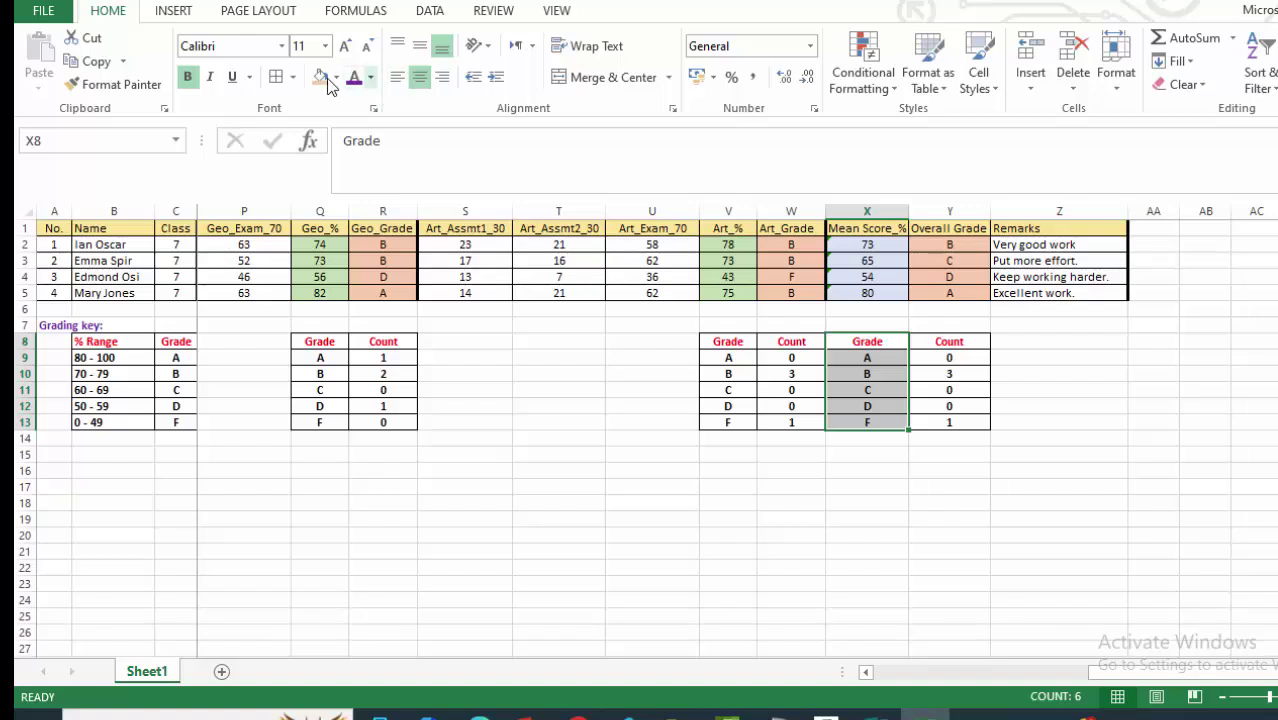
{"action": "left_click", "coordinate": [292, 77]}
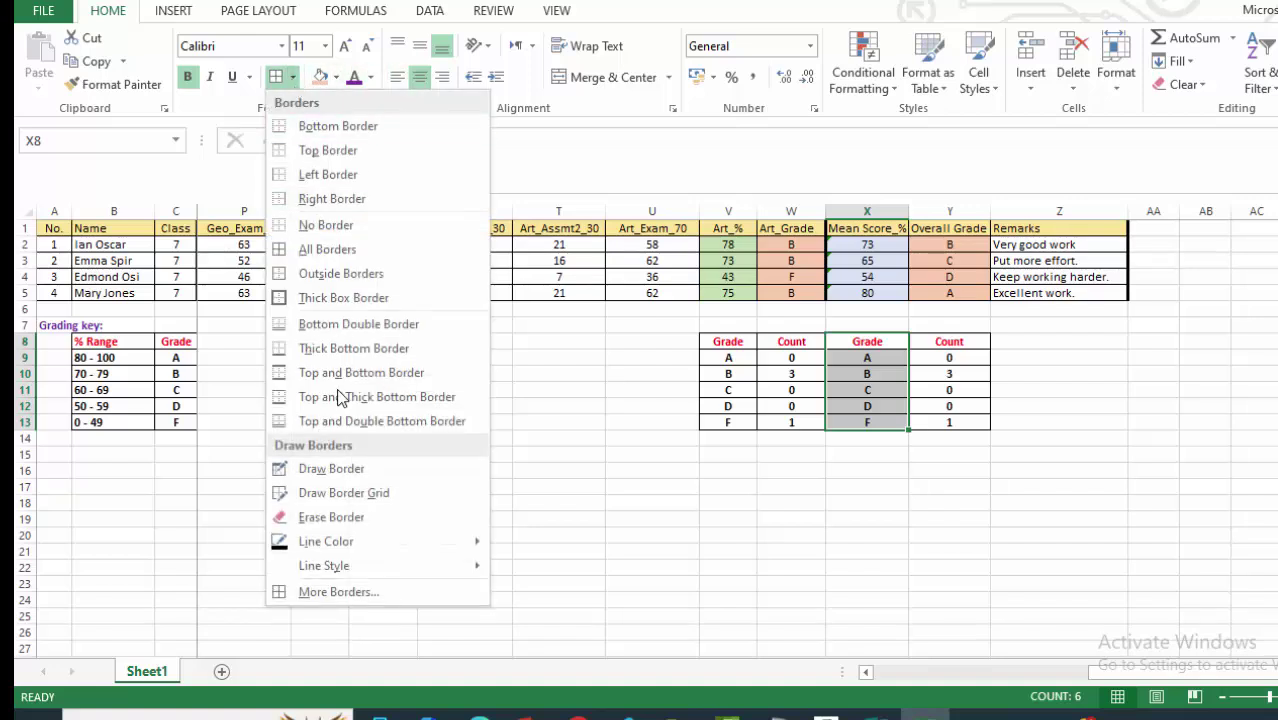
{"action": "left_click", "coordinate": [312, 592]}
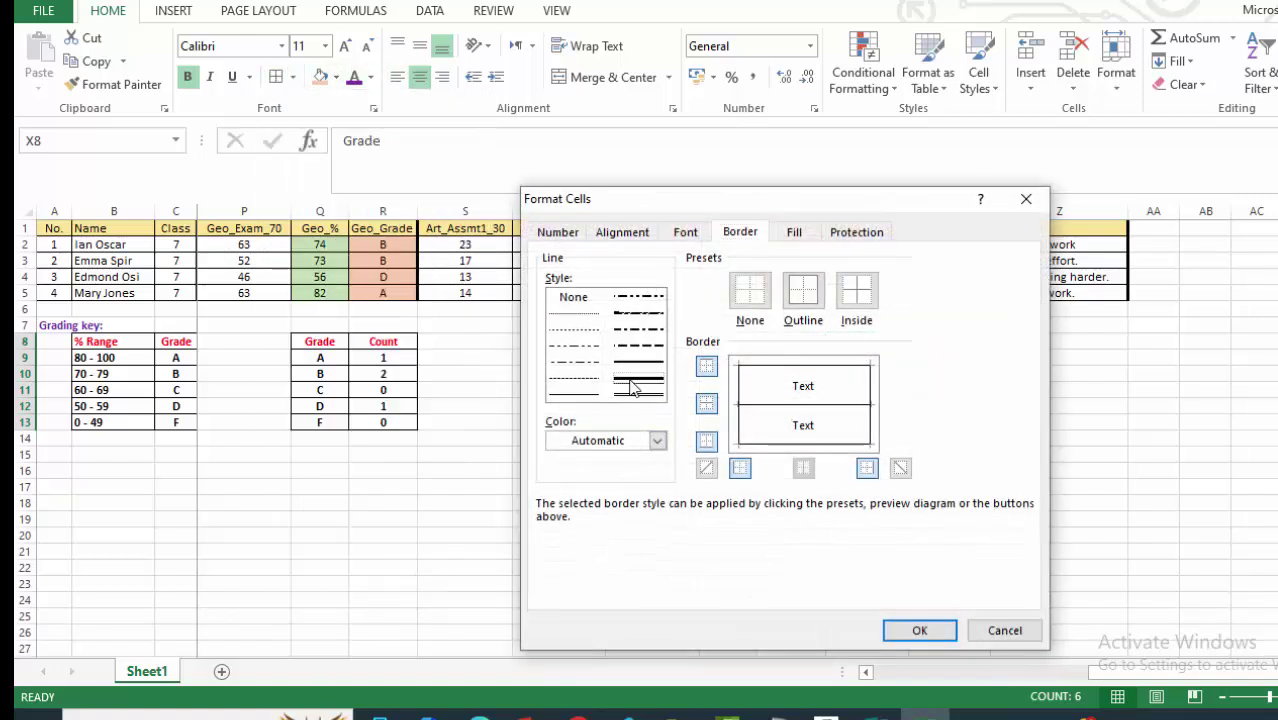
{"action": "left_click", "coordinate": [740, 467]}
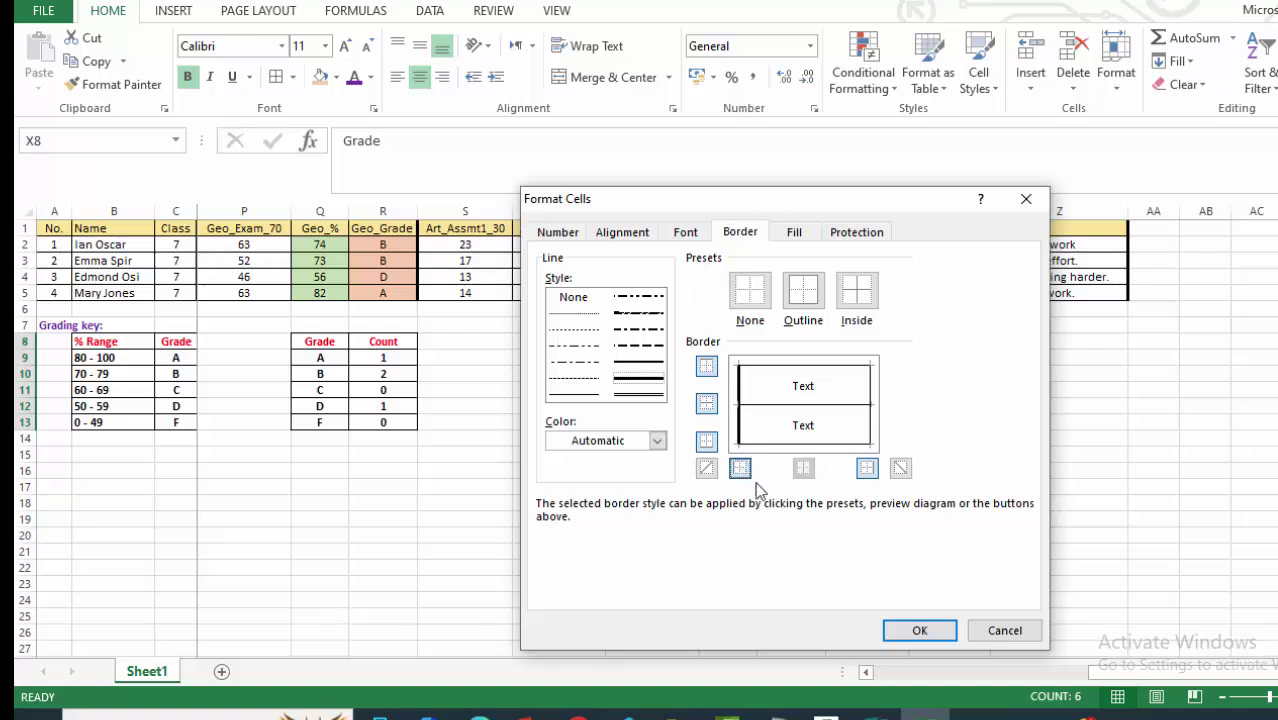
{"action": "left_click", "coordinate": [914, 630]}
{"action": "left_click", "coordinate": [902, 501]}
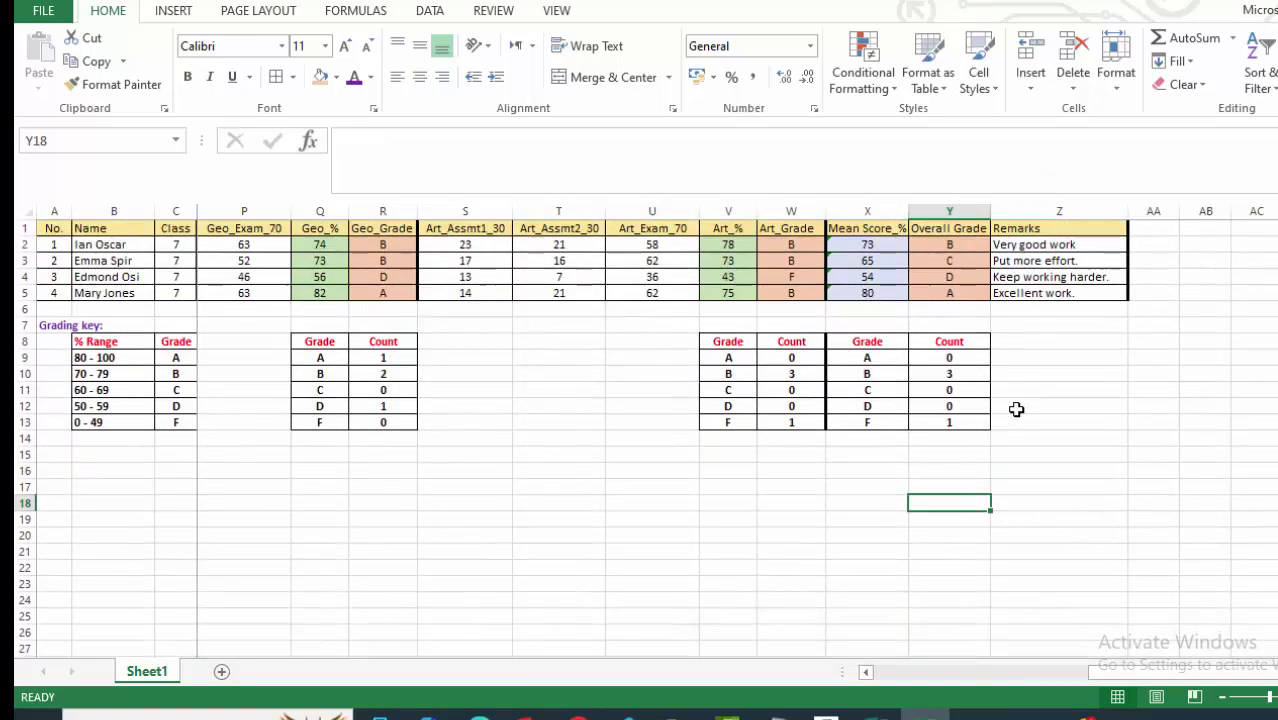
Change Y9's formula to =COUNTIF($Y$2:$Y$5,X9) after comparing it with W9's.
{"action": "left_click", "coordinate": [944, 358]}
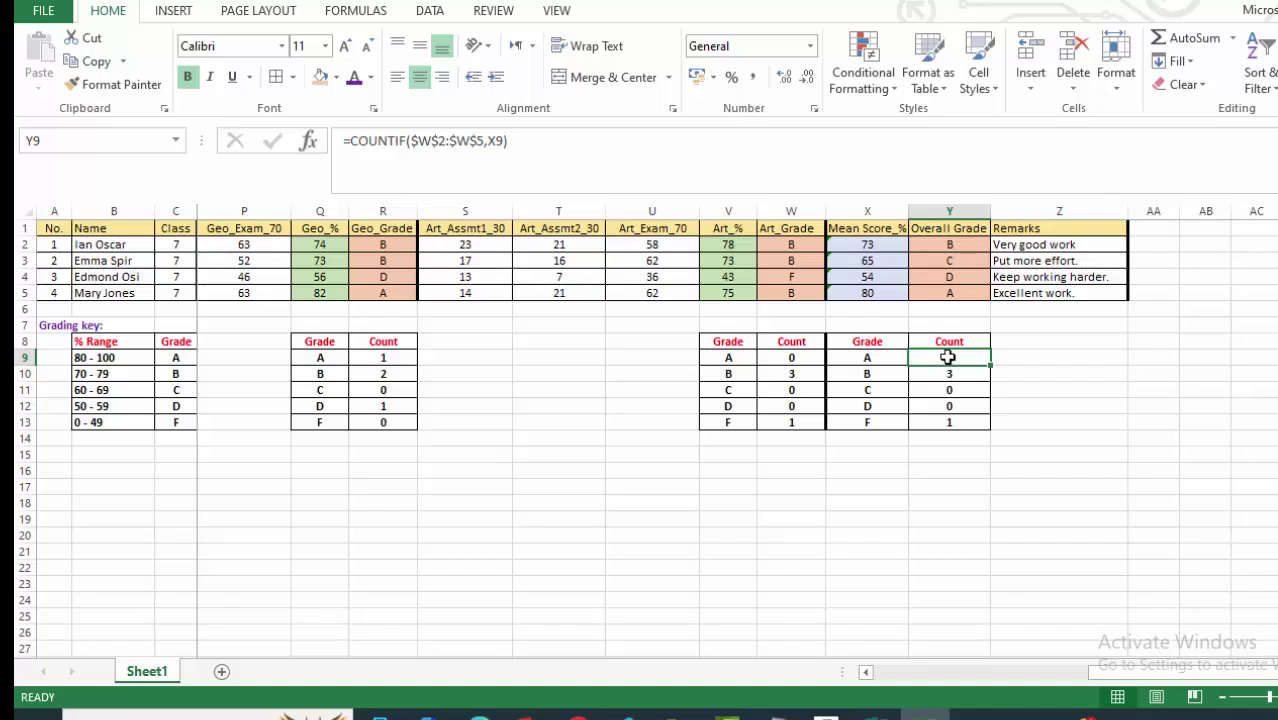
{"action": "left_click", "coordinate": [789, 359]}
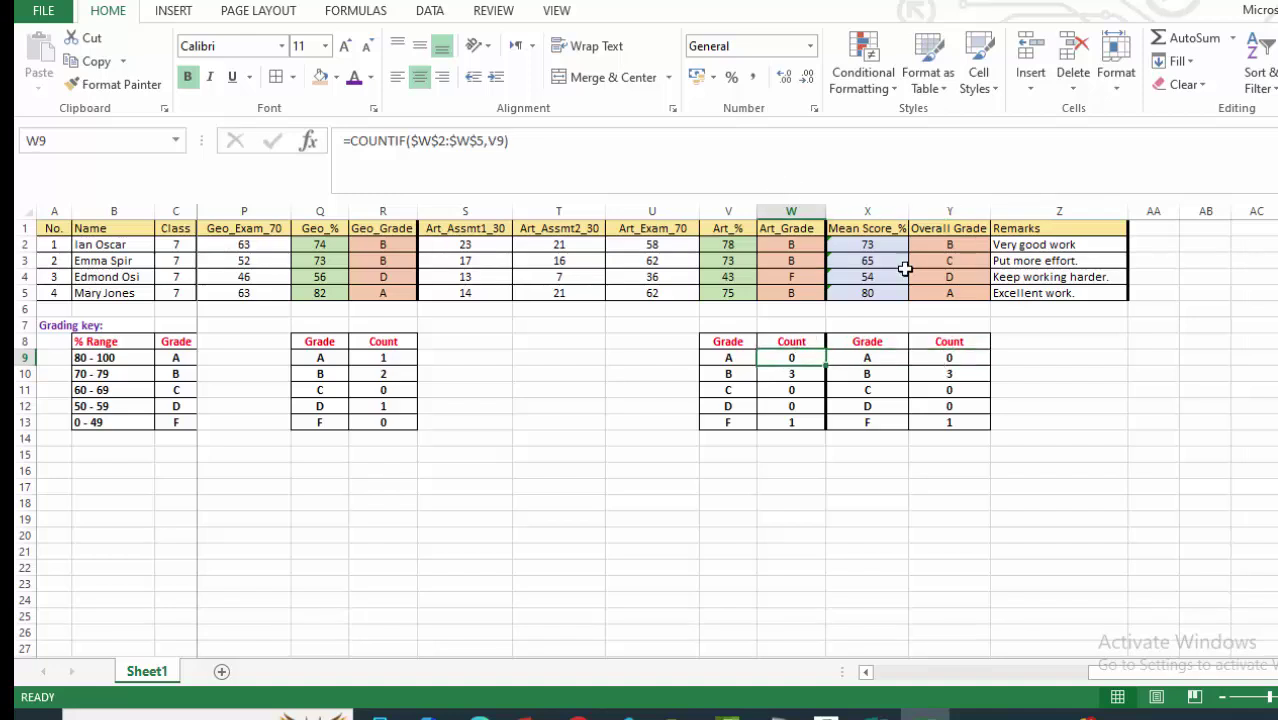
{"action": "left_click", "coordinate": [953, 356]}
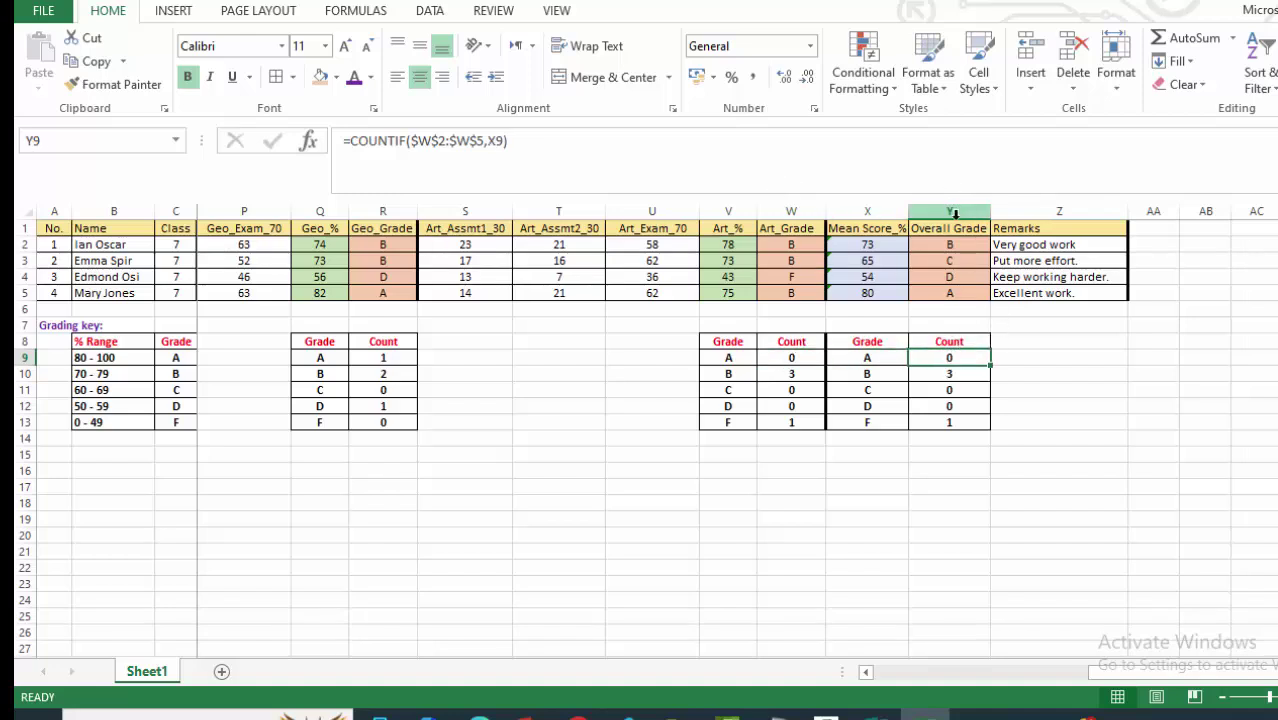
{"action": "left_click", "coordinate": [428, 143]}
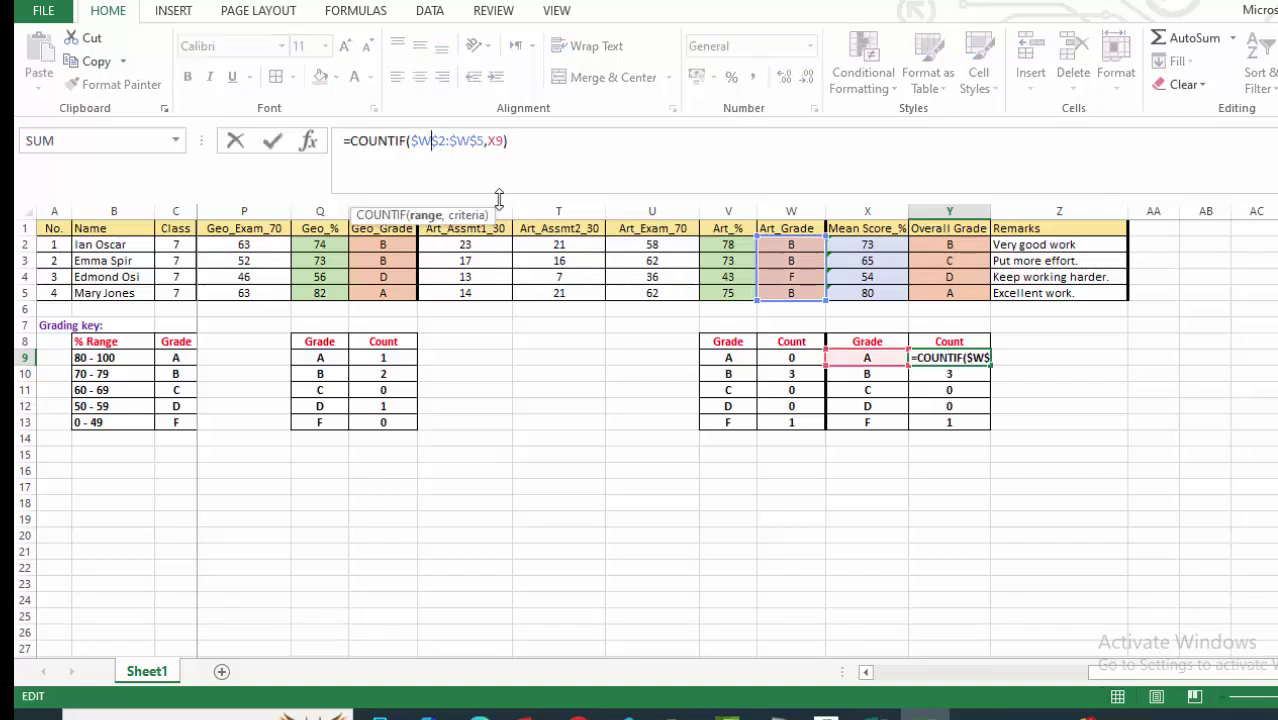
{"action": "key", "text": "BackSpace"}
{"action": "type", "text": "Y"}
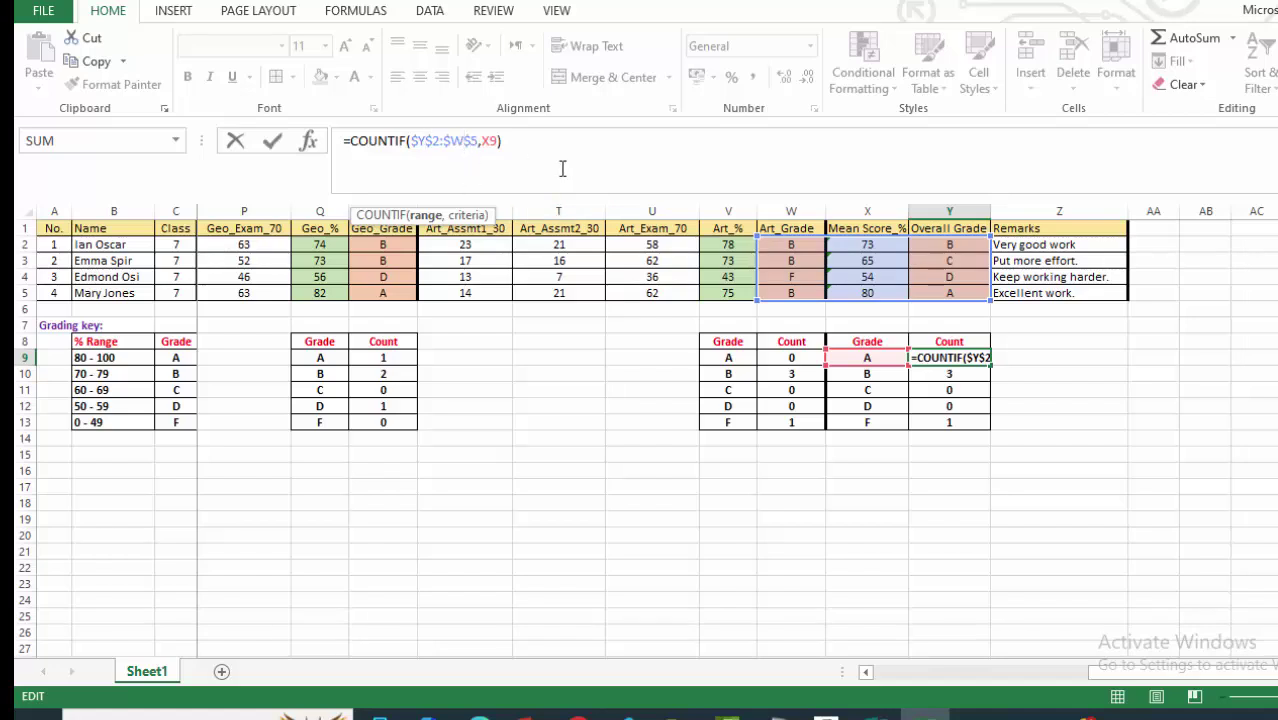
{"action": "key", "text": "Right"}
{"action": "key", "text": "Right"}
{"action": "key", "text": "Right"}
{"action": "key", "text": "Right"}
{"action": "key", "text": "Right"}
{"action": "key", "text": "BackSpace"}
{"action": "type", "text": "Y"}
{"action": "key", "text": "Return"}
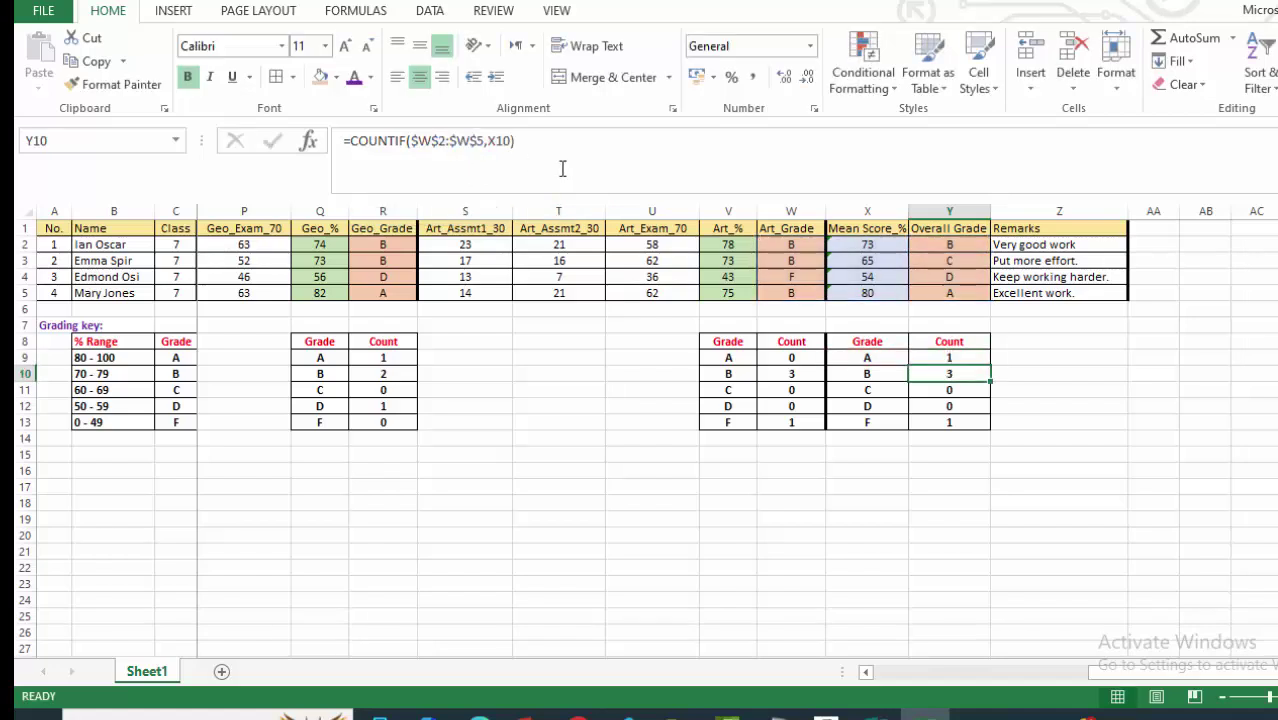
Fill Y9's formula down to Y13, giving overall counts 1, 1, 1, 1, 0.
{"action": "left_click", "coordinate": [955, 357]}
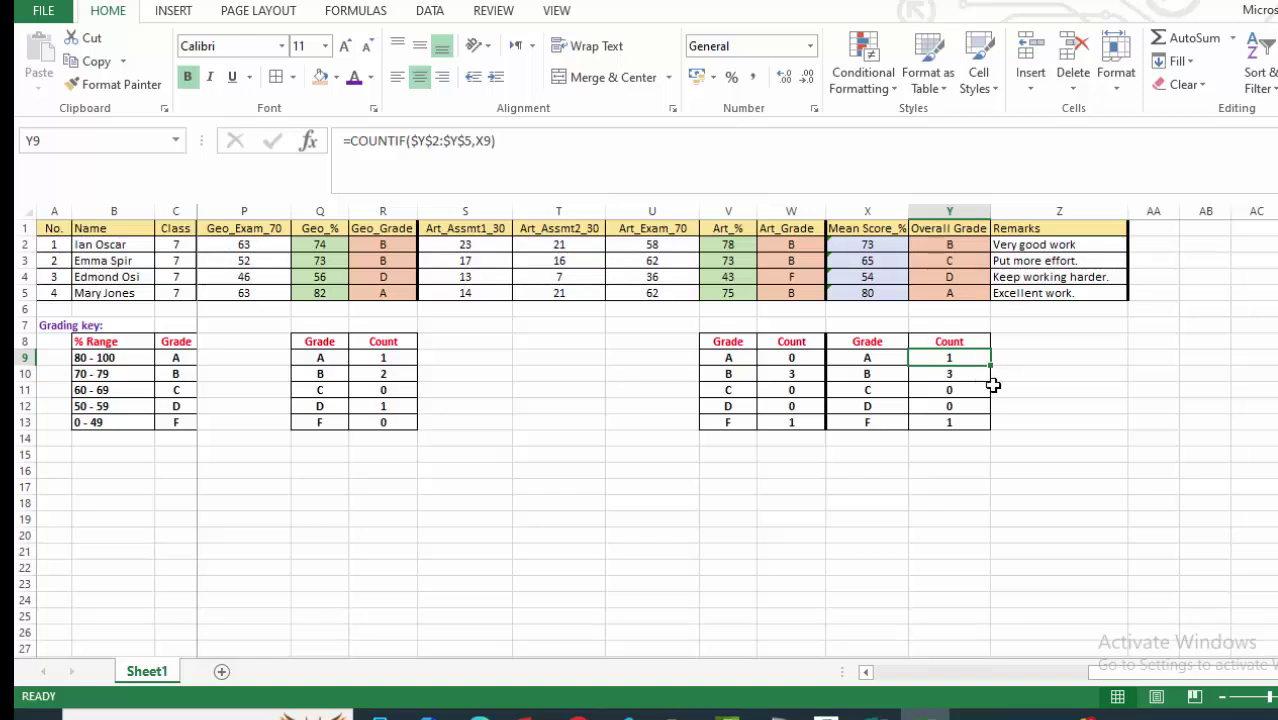
{"action": "left_click_drag", "start_coordinate": [990, 365], "coordinate": [992, 430]}
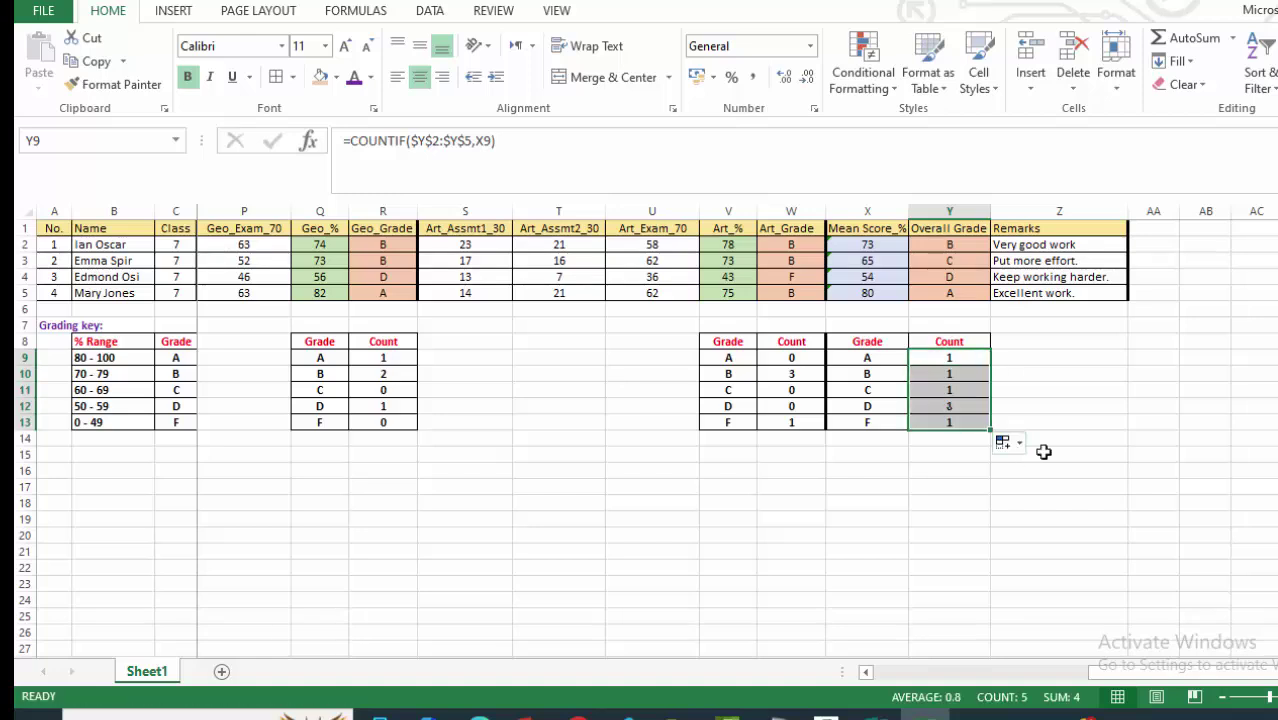
{"action": "left_click", "coordinate": [1061, 374]}
{"action": "scroll", "coordinate": [927, 419], "scroll_direction": "down", "scroll_amount": 1}
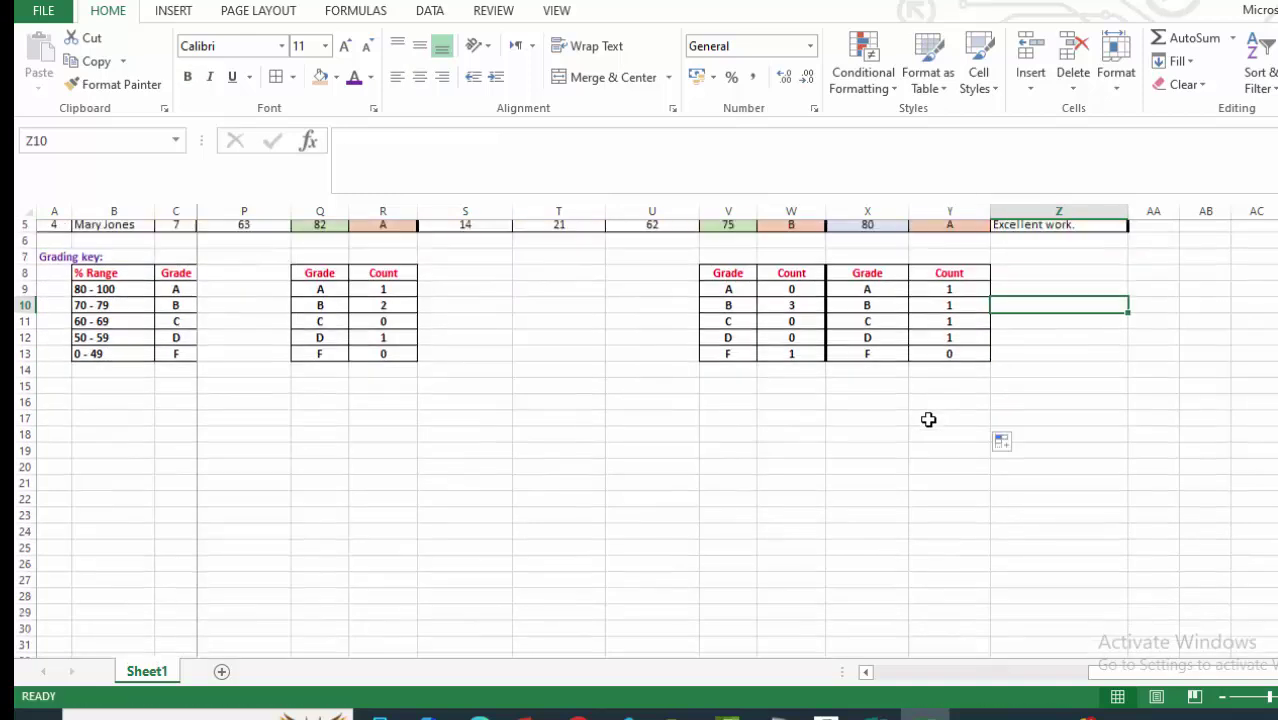
{"action": "scroll", "coordinate": [950, 400], "scroll_direction": "up", "scroll_amount": 1}
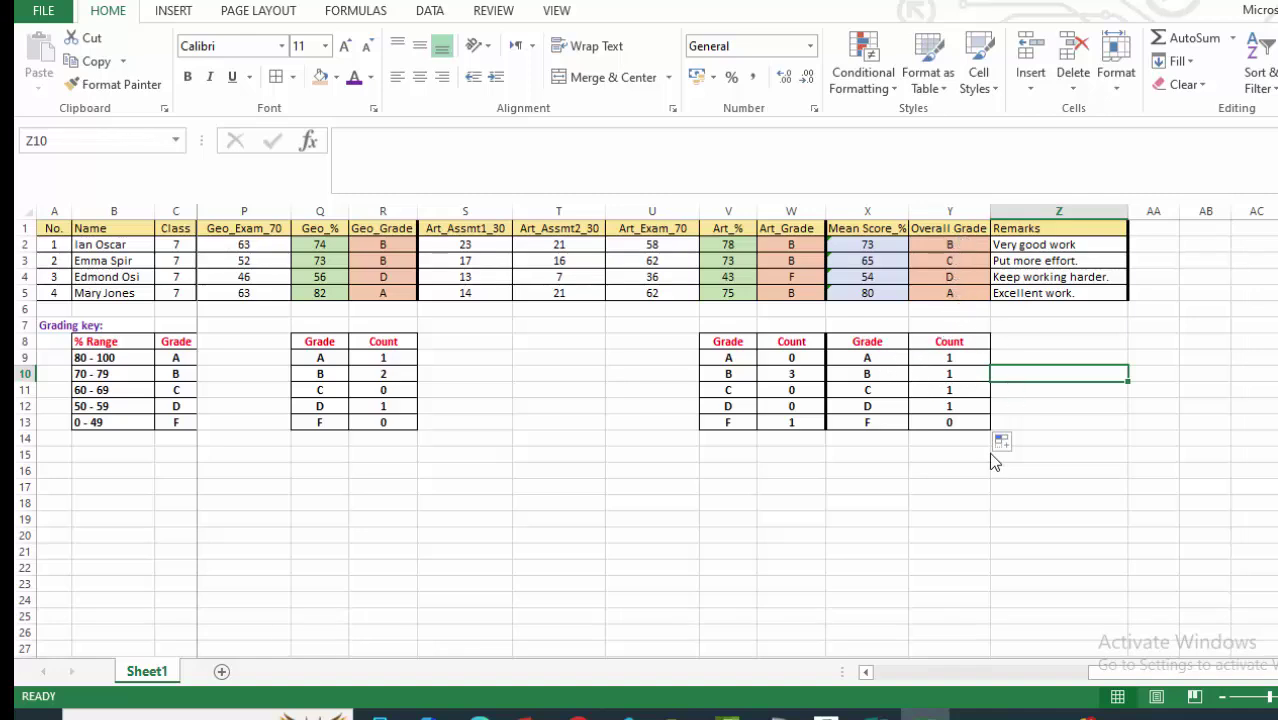
{"action": "left_click", "coordinate": [811, 490]}
{"action": "scroll", "coordinate": [965, 470], "scroll_direction": "down", "scroll_amount": 1}
{"action": "scroll", "coordinate": [973, 468], "scroll_direction": "up", "scroll_amount": 1}
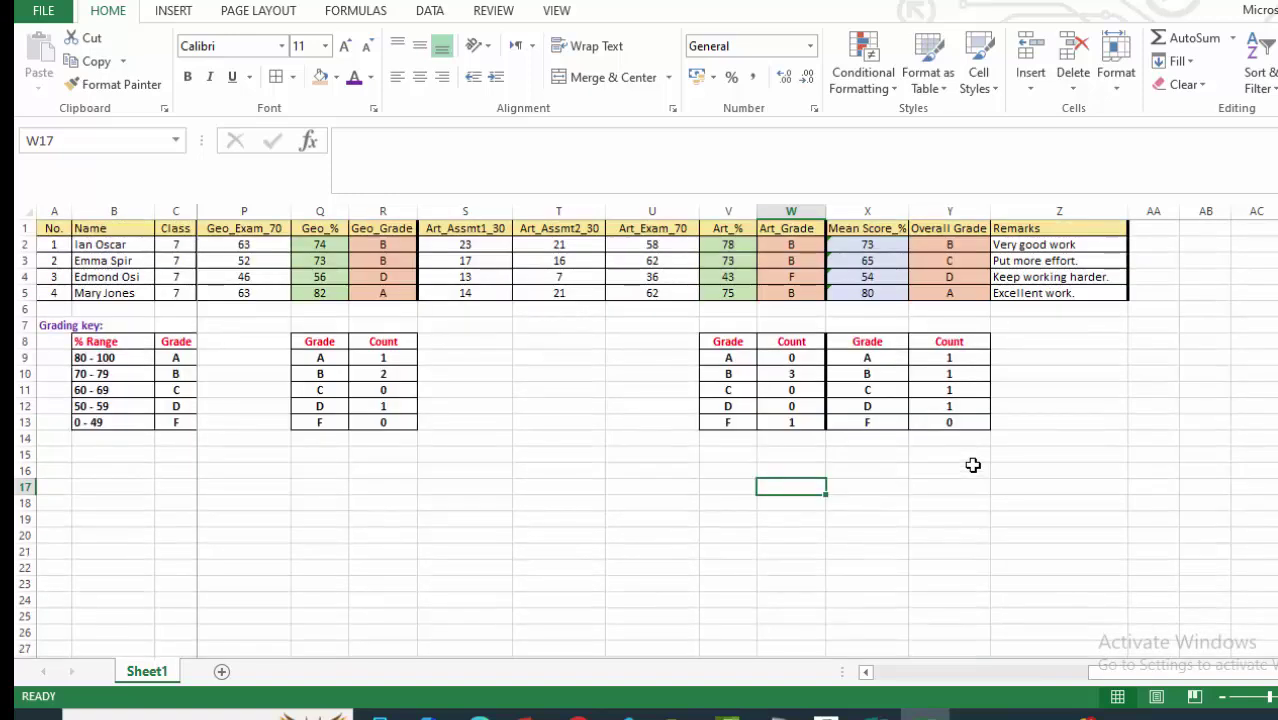
Scroll back to column A to show the Math and Science grade-count tables, then select cell E13.
{"action": "left_click_drag", "start_coordinate": [1124, 673], "coordinate": [870, 674]}
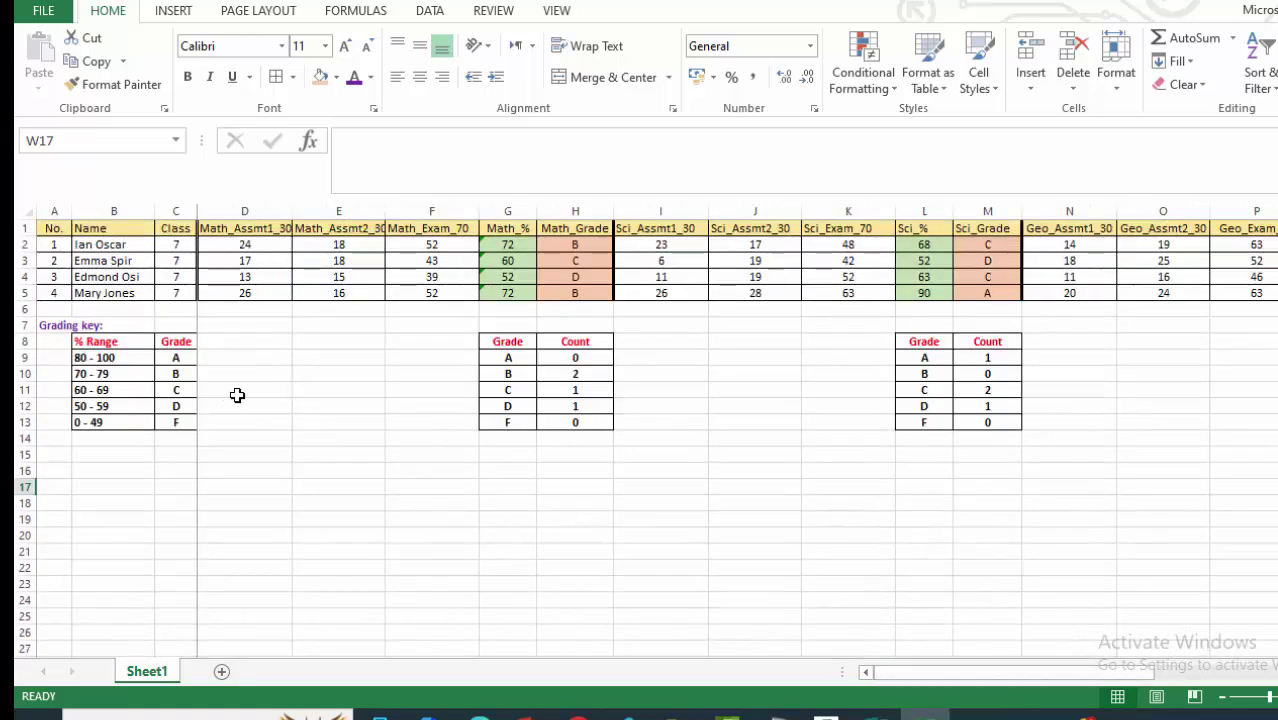
{"action": "scroll", "coordinate": [300, 400], "scroll_direction": "down", "scroll_amount": 1}
{"action": "scroll", "coordinate": [359, 411], "scroll_direction": "up", "scroll_amount": 1}
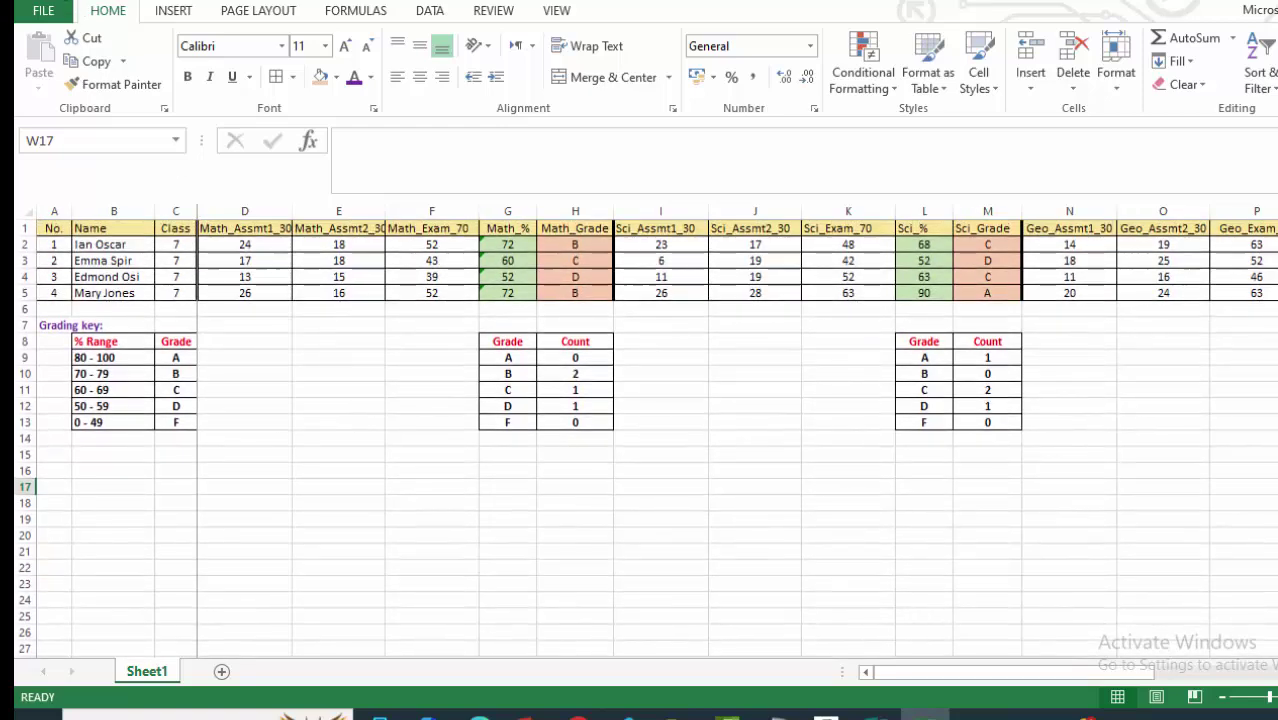
{"action": "left_click", "coordinate": [313, 421]}
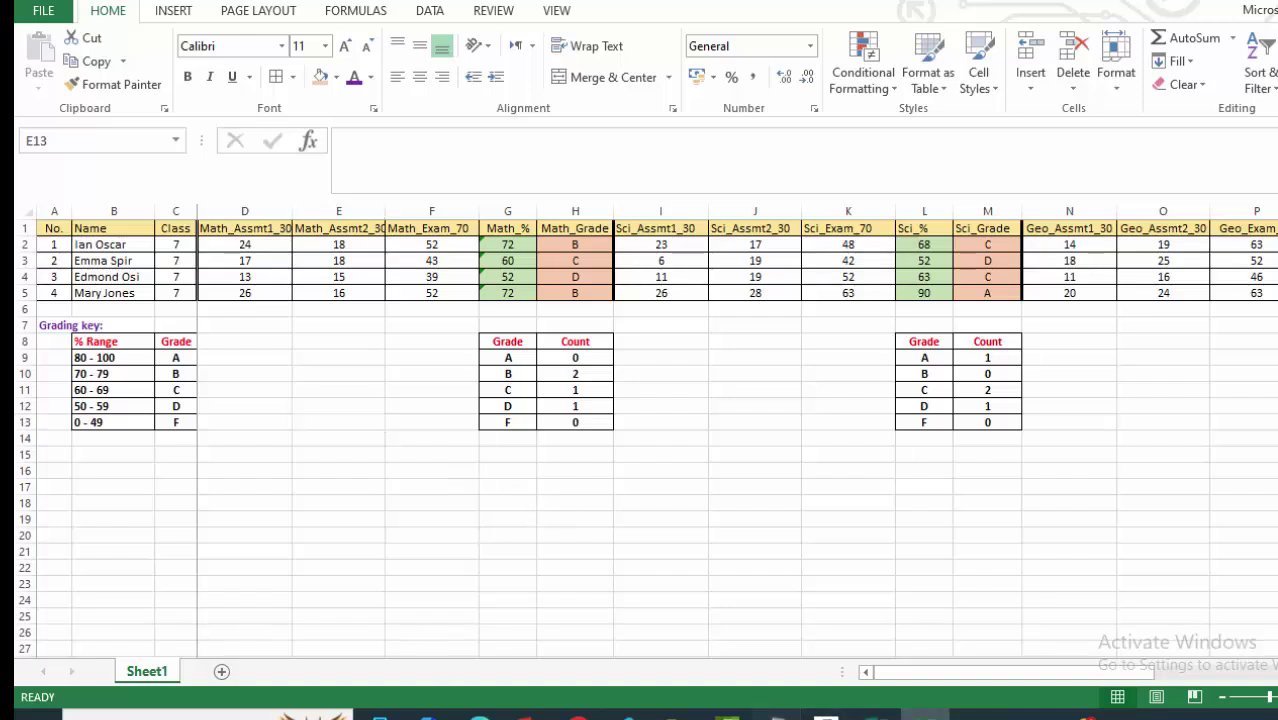
{"action": "left_click", "coordinate": [777, 714]}
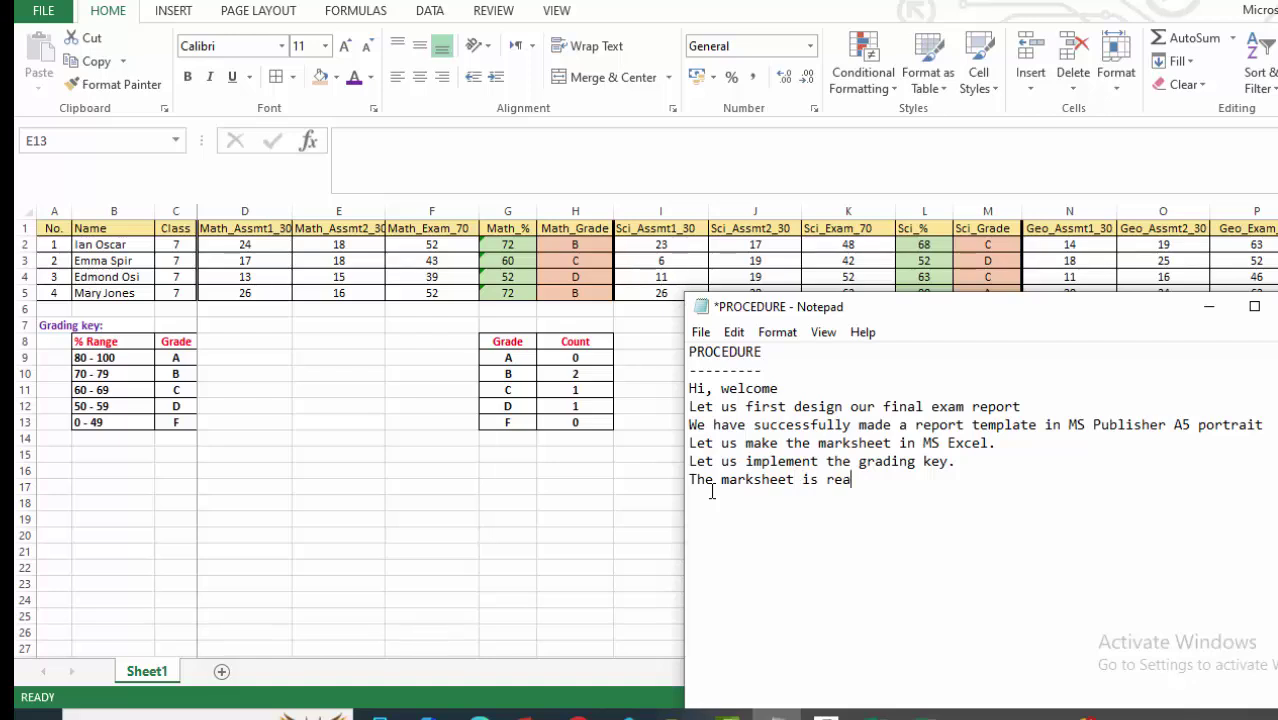
Add 'is ready and' and 'We go and generate a report for each candidate.' to the notes, then return to Excel.
{"action": "type", "text": "is ready and the report as well."}
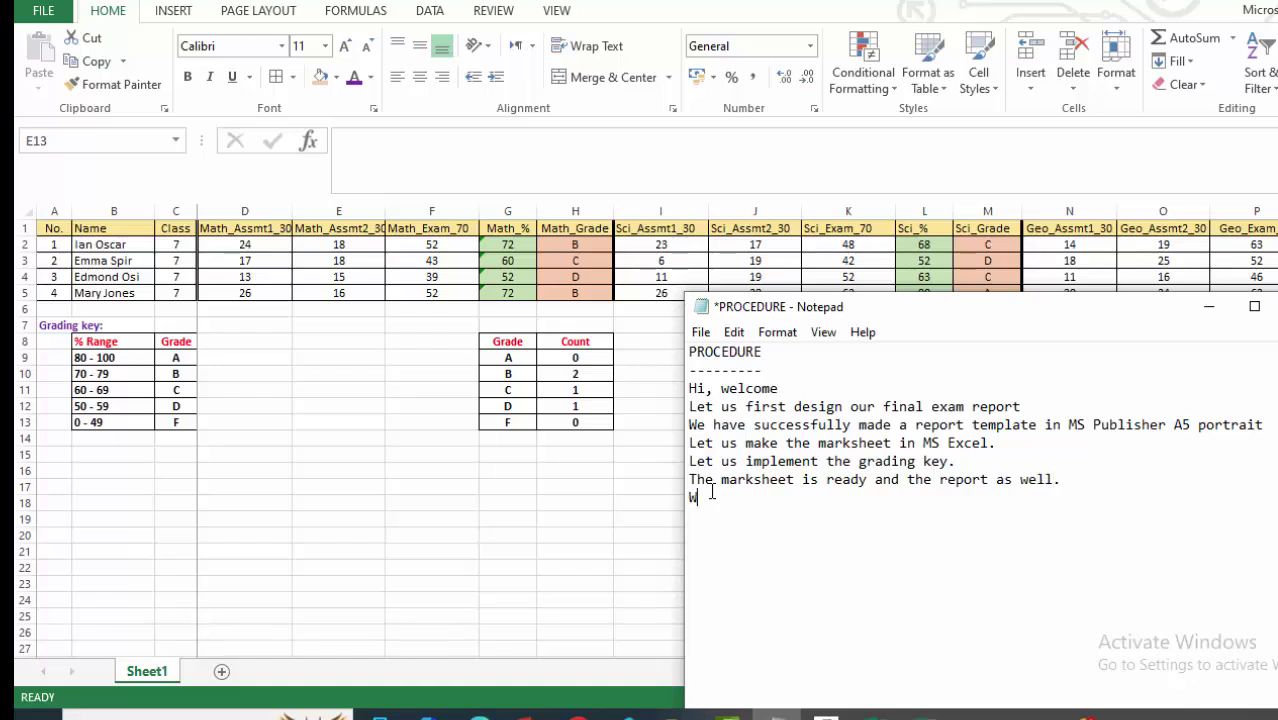
{"action": "type", "text": "e go and gene"}
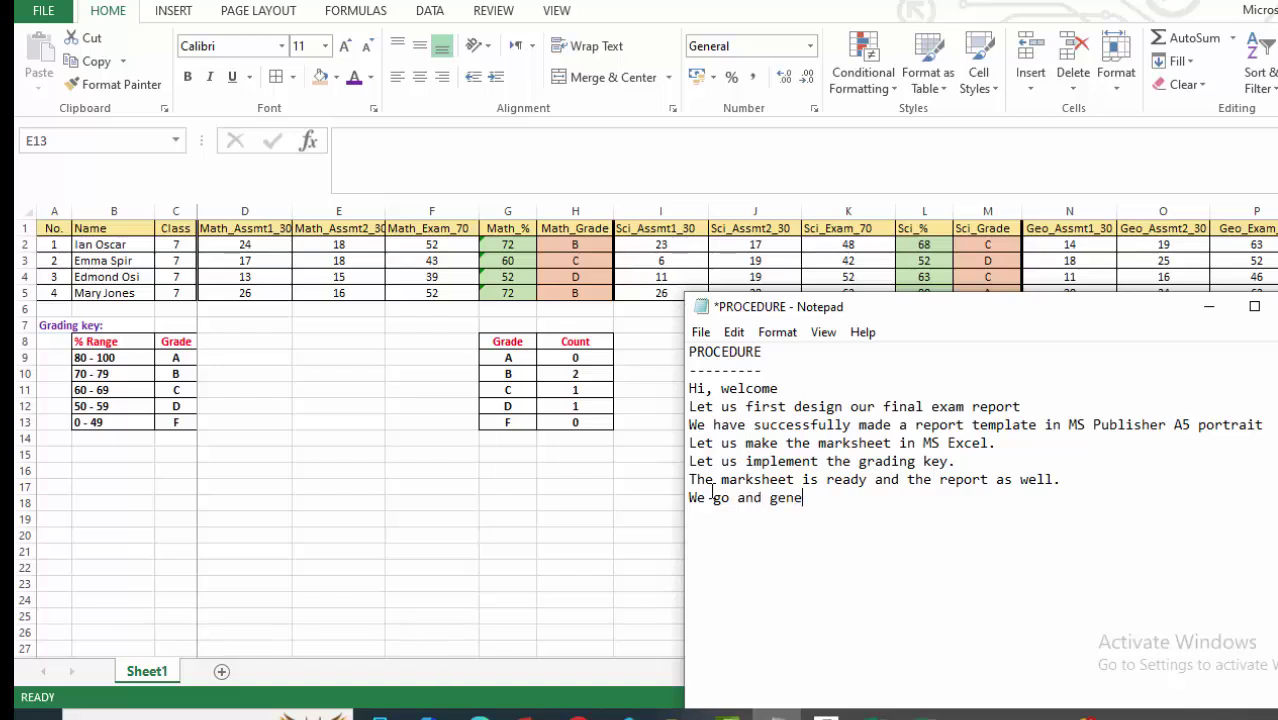
{"action": "type", "text": "rea"}
{"action": "key", "text": "BackSpace"}
{"action": "key", "text": "BackSpace"}
{"action": "type", "text": "ate a report for"}
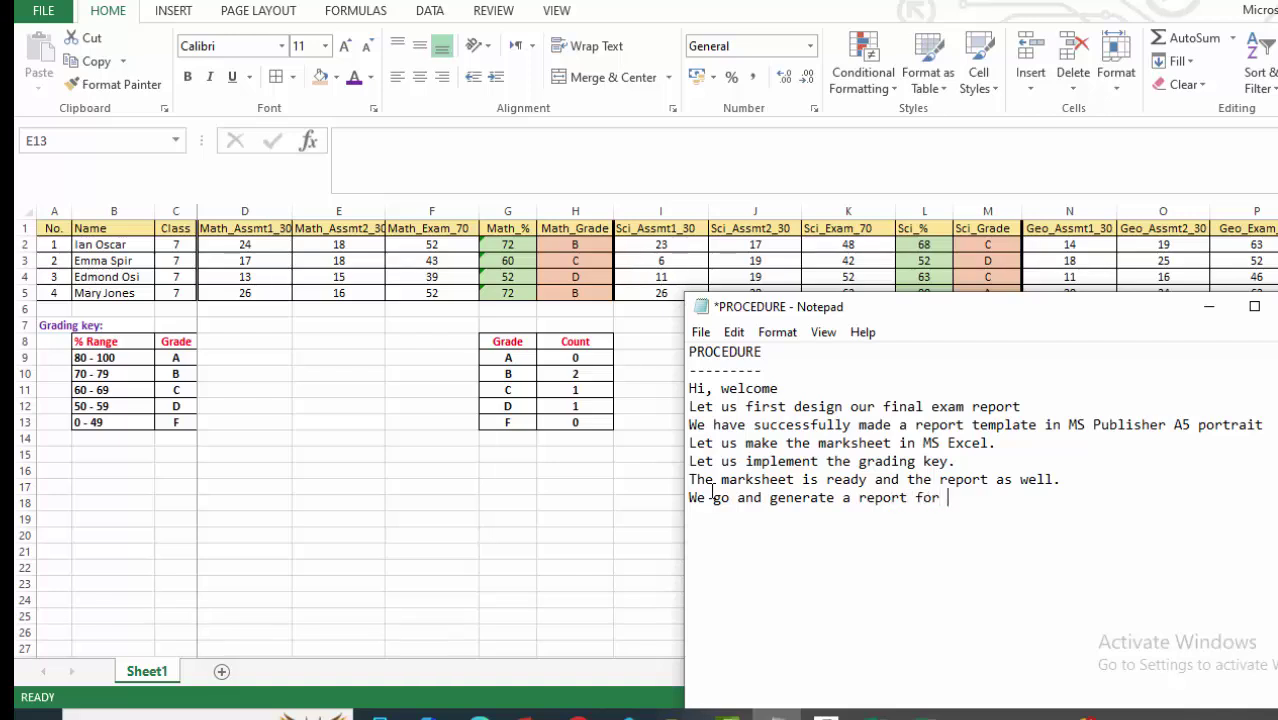
{"action": "type", "text": " each candidate."}
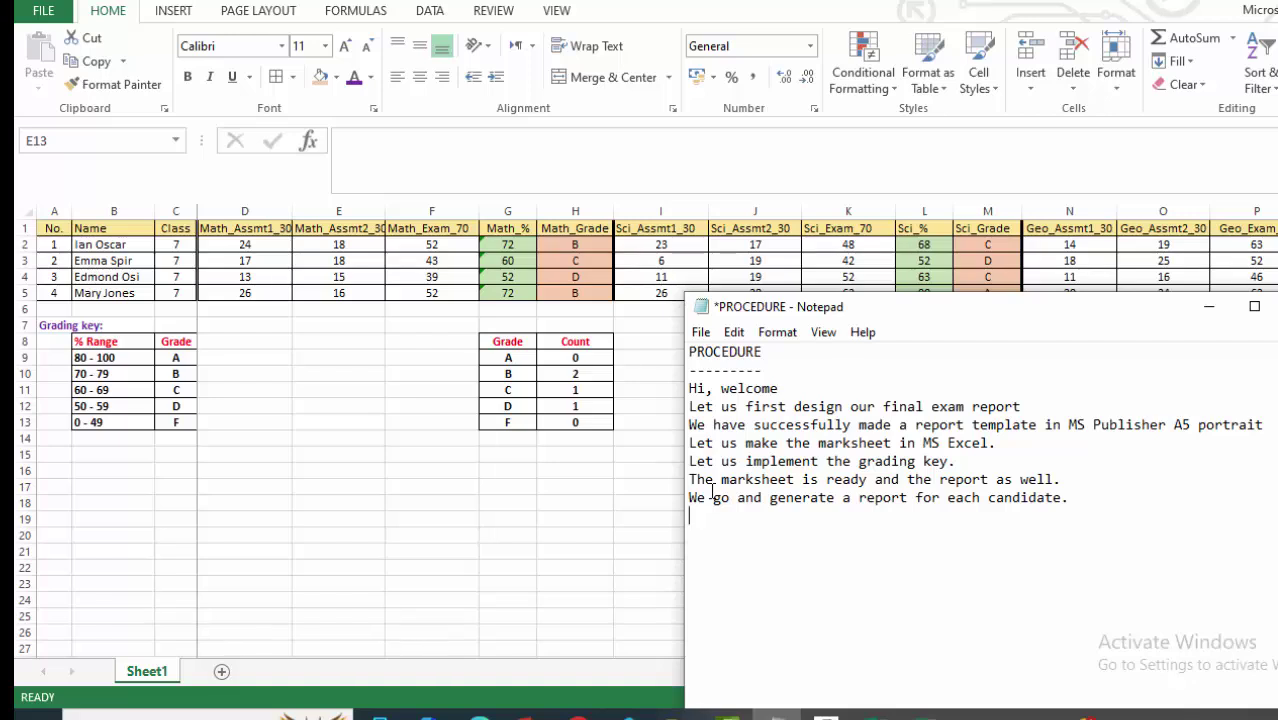
{"action": "key", "text": "alt+Tab"}
{"action": "scroll", "coordinate": [745, 457], "scroll_direction": "down", "scroll_amount": 1}
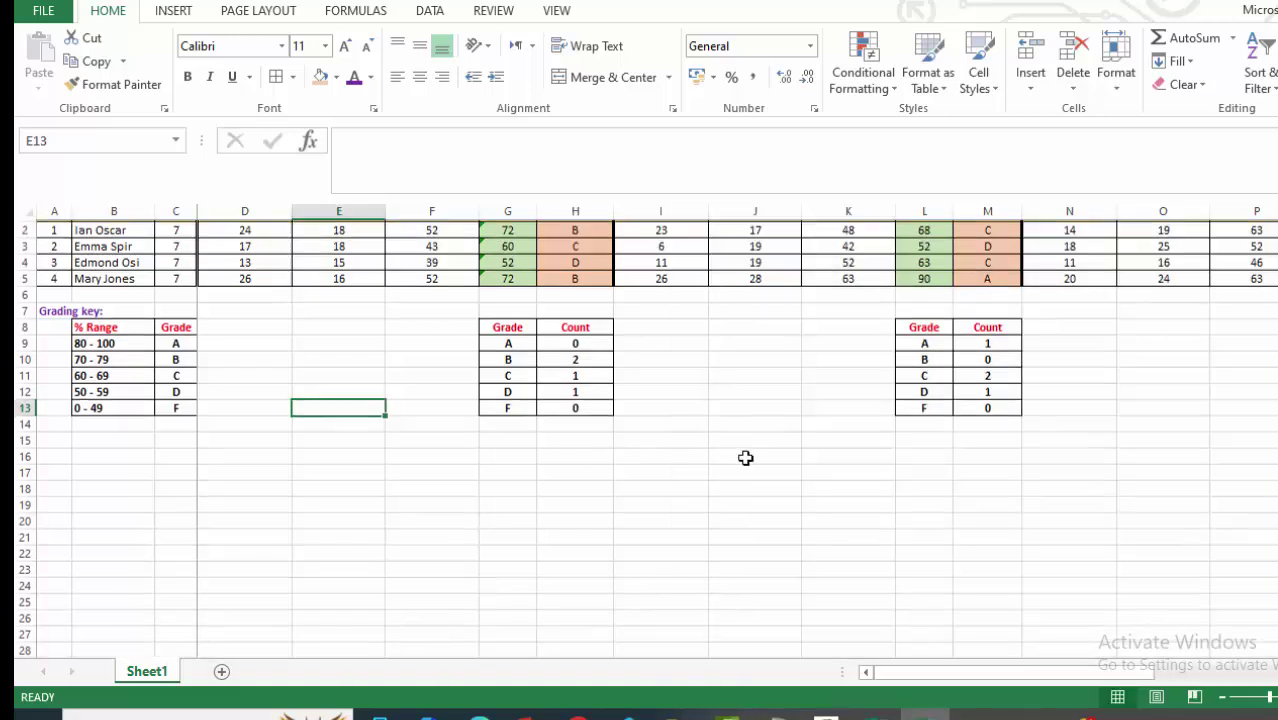
{"action": "scroll", "coordinate": [753, 443], "scroll_direction": "up", "scroll_amount": 1}
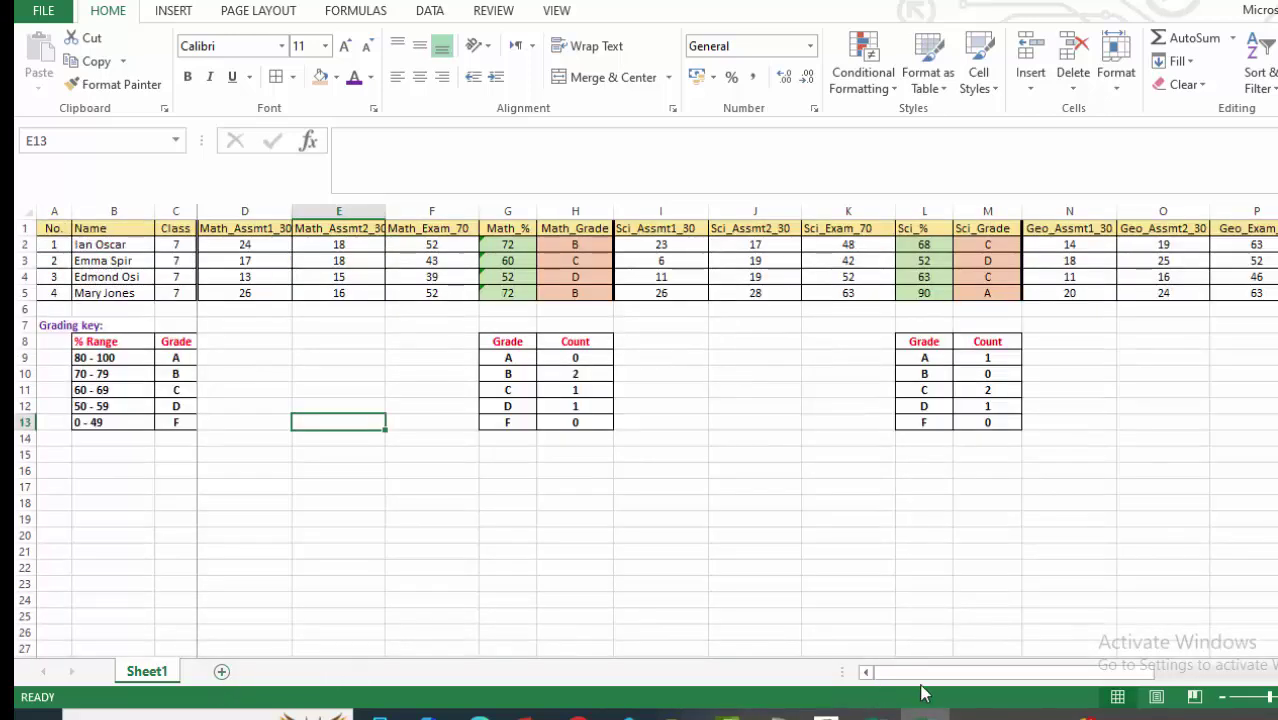
Rename the Sheet1 worksheet to CLASS PERFORMANCE instead of EXAM MARKS.
{"action": "right_click", "coordinate": [146, 677]}
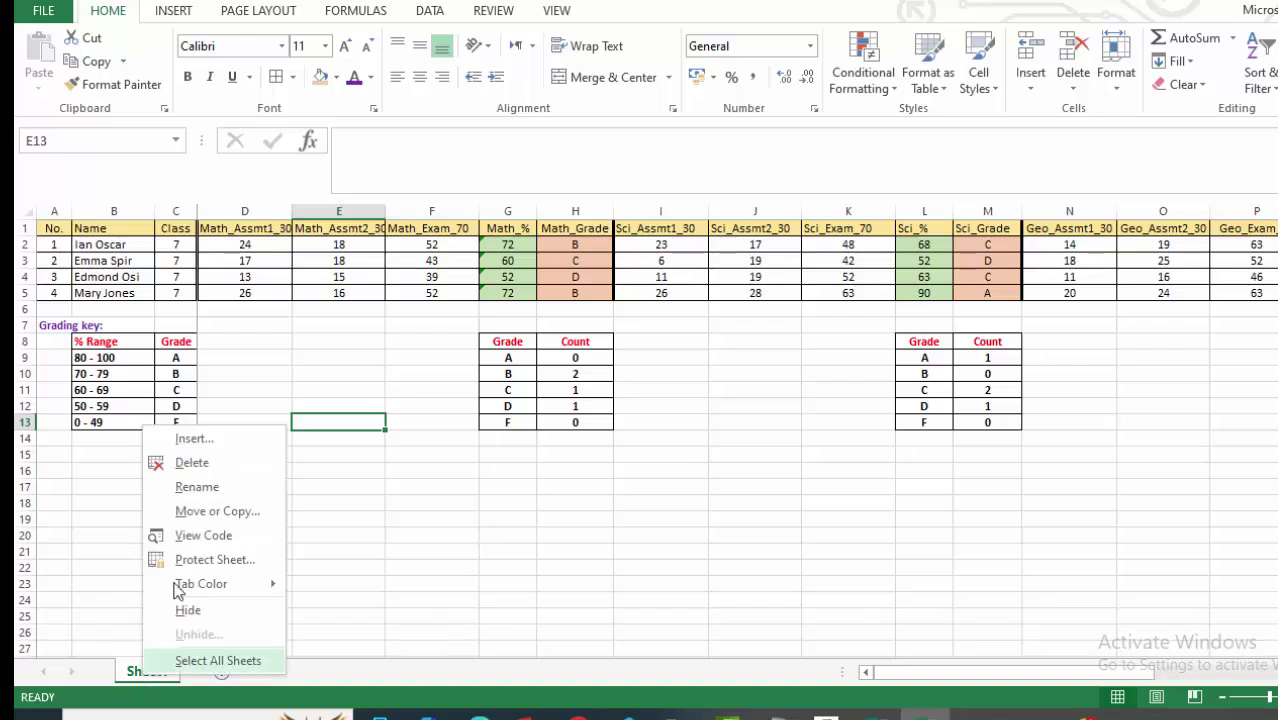
{"action": "left_click", "coordinate": [208, 487]}
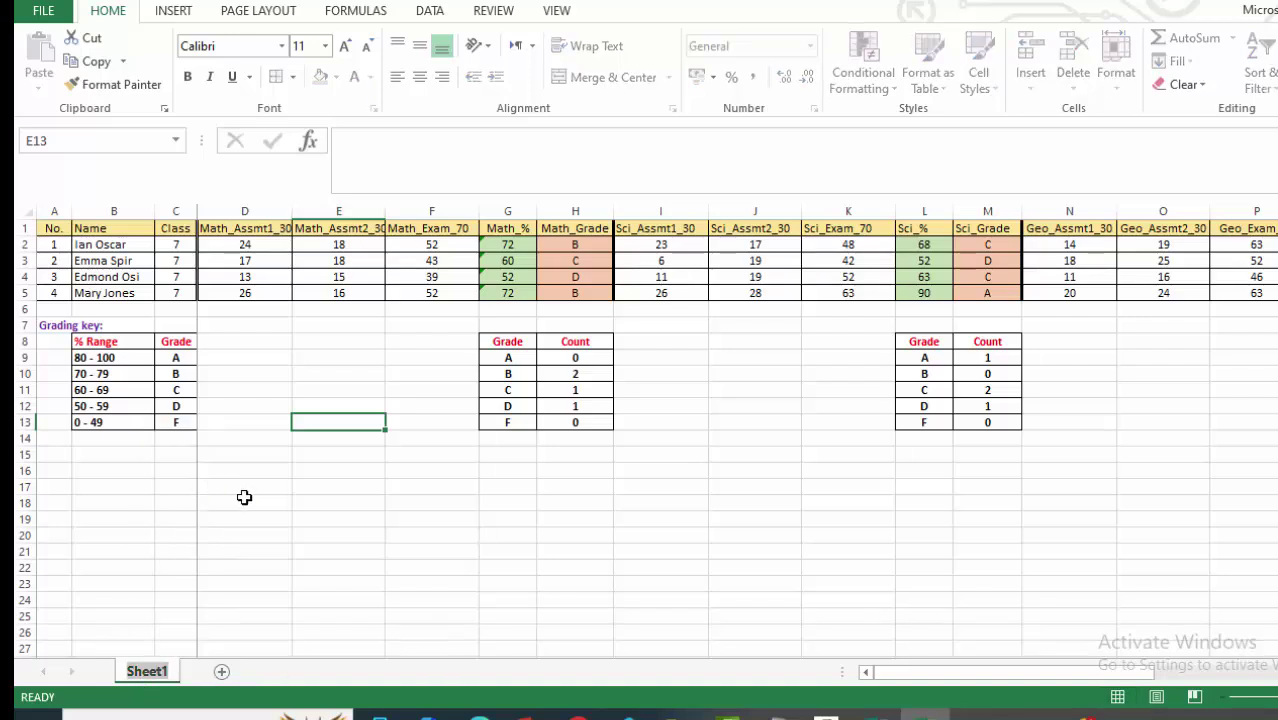
{"action": "type", "text": "EXAM"}
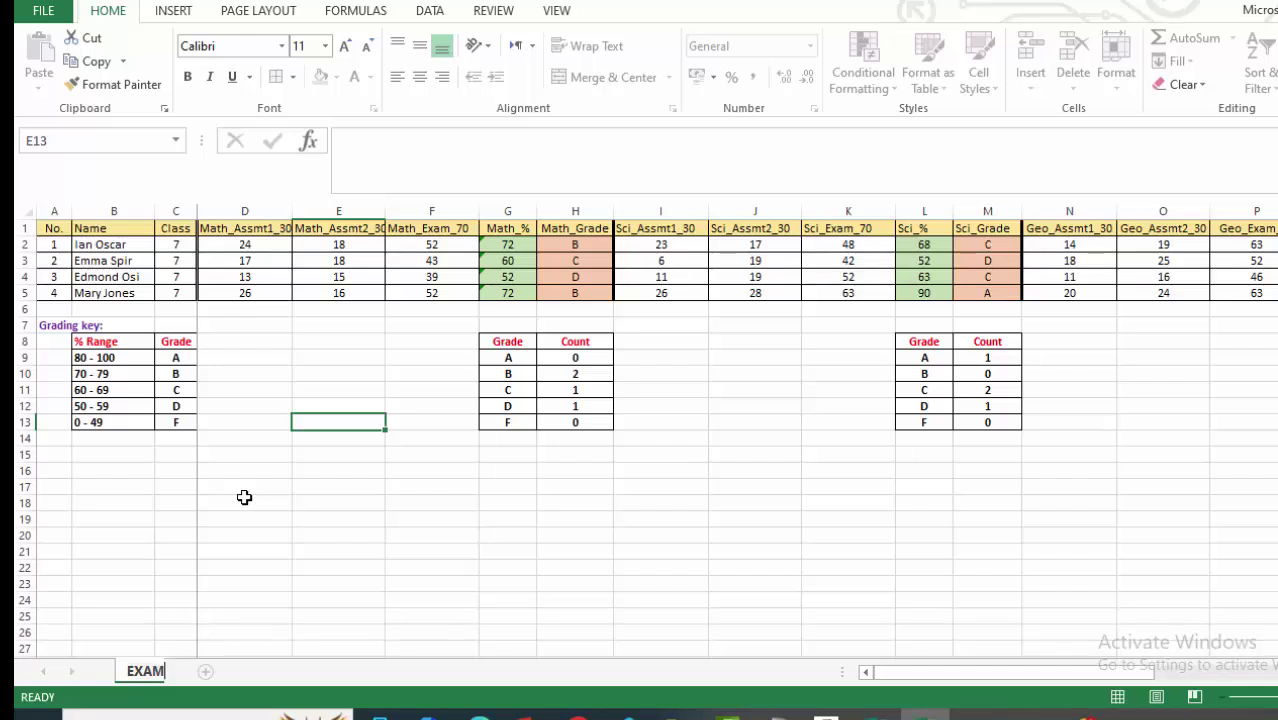
{"action": "type", "text": " MARKS"}
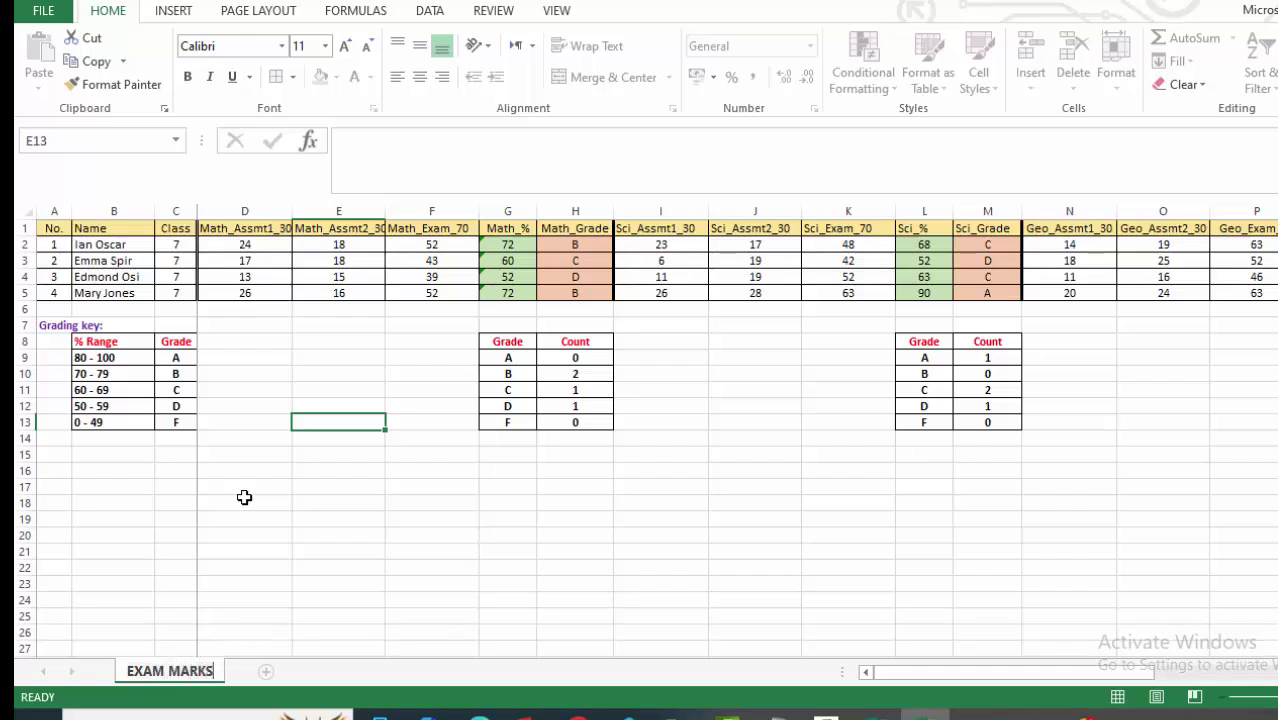
{"action": "key", "text": "BackSpace"}
{"action": "key", "text": "BackSpace"}
{"action": "key", "text": "BackSpace"}
{"action": "key", "text": "BackSpace"}
{"action": "key", "text": "BackSpace"}
{"action": "key", "text": "BackSpace"}
{"action": "key", "text": "BackSpace"}
{"action": "key", "text": "BackSpace"}
{"action": "key", "text": "BackSpace"}
{"action": "key", "text": "BackSpace"}
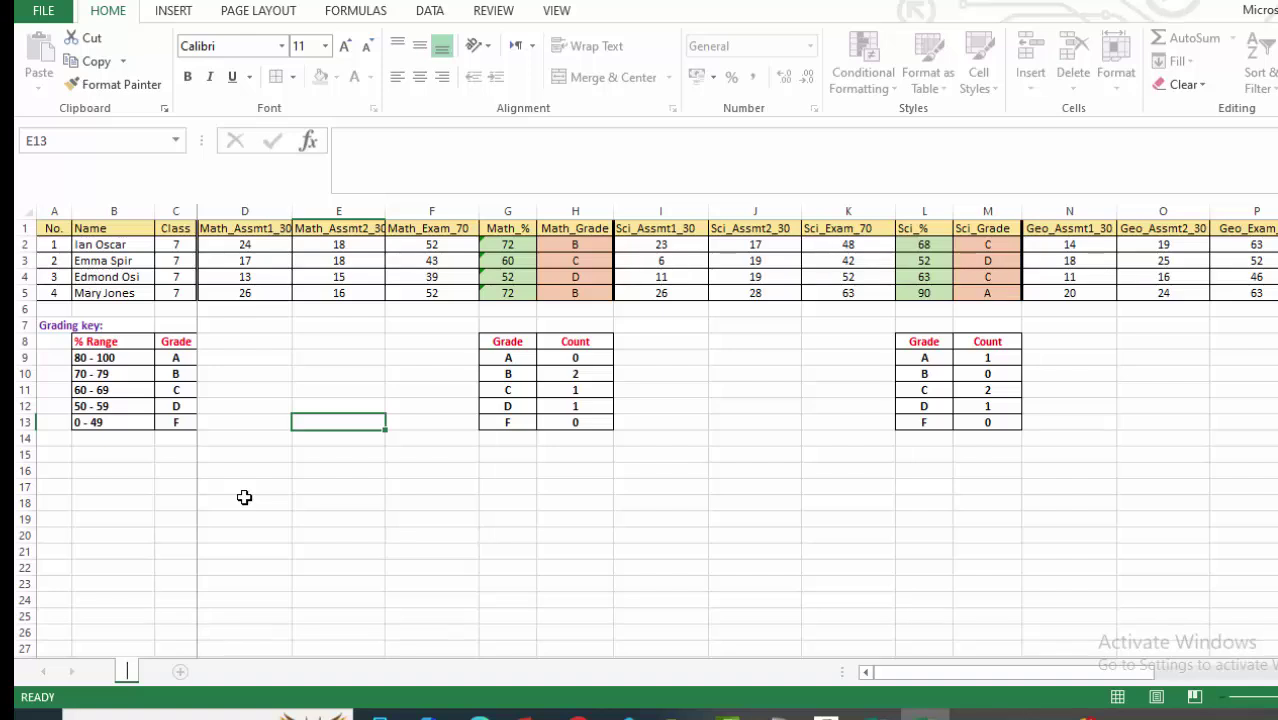
{"action": "type", "text": "cLASS"}
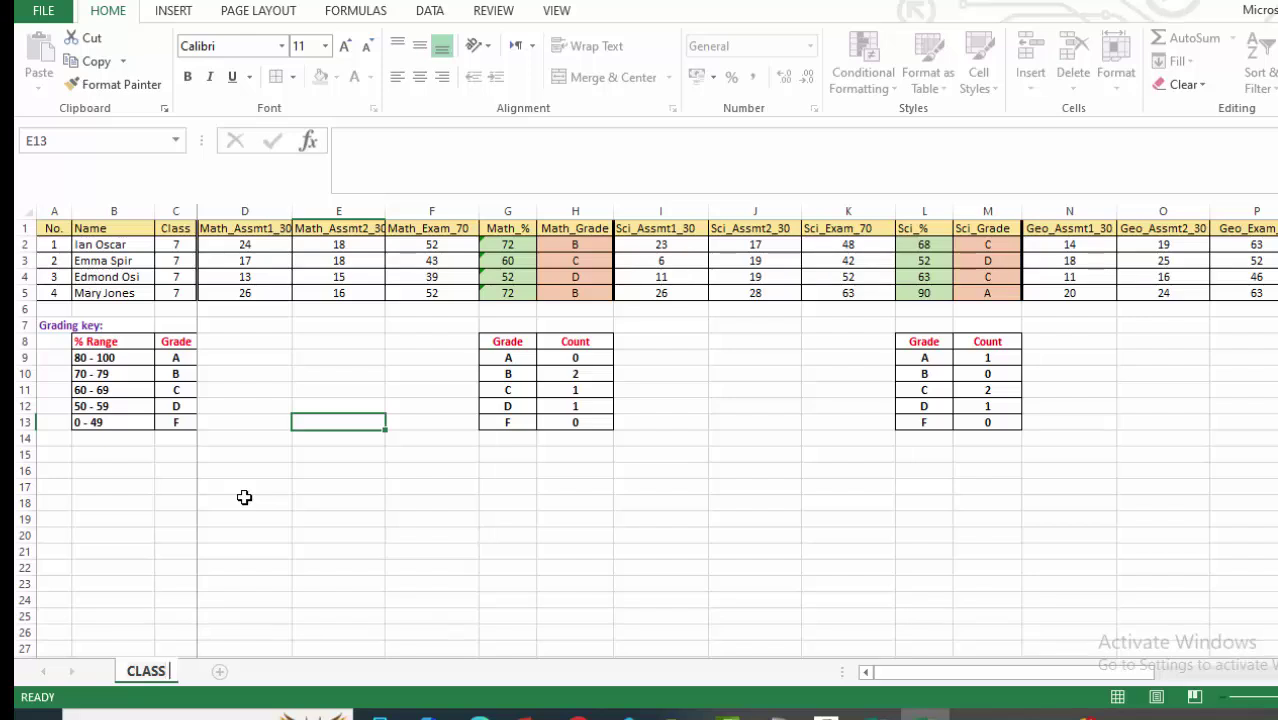
{"action": "type", "text": " PERF"}
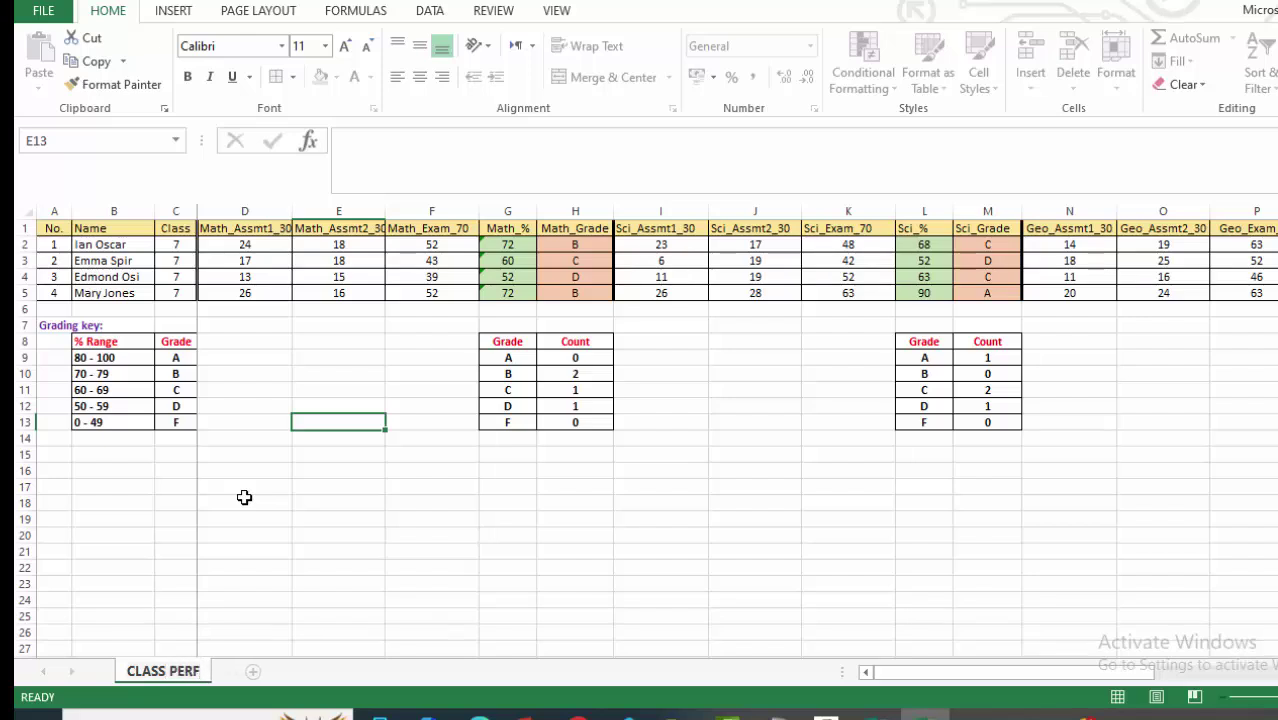
{"action": "type", "text": "ORMANCE"}
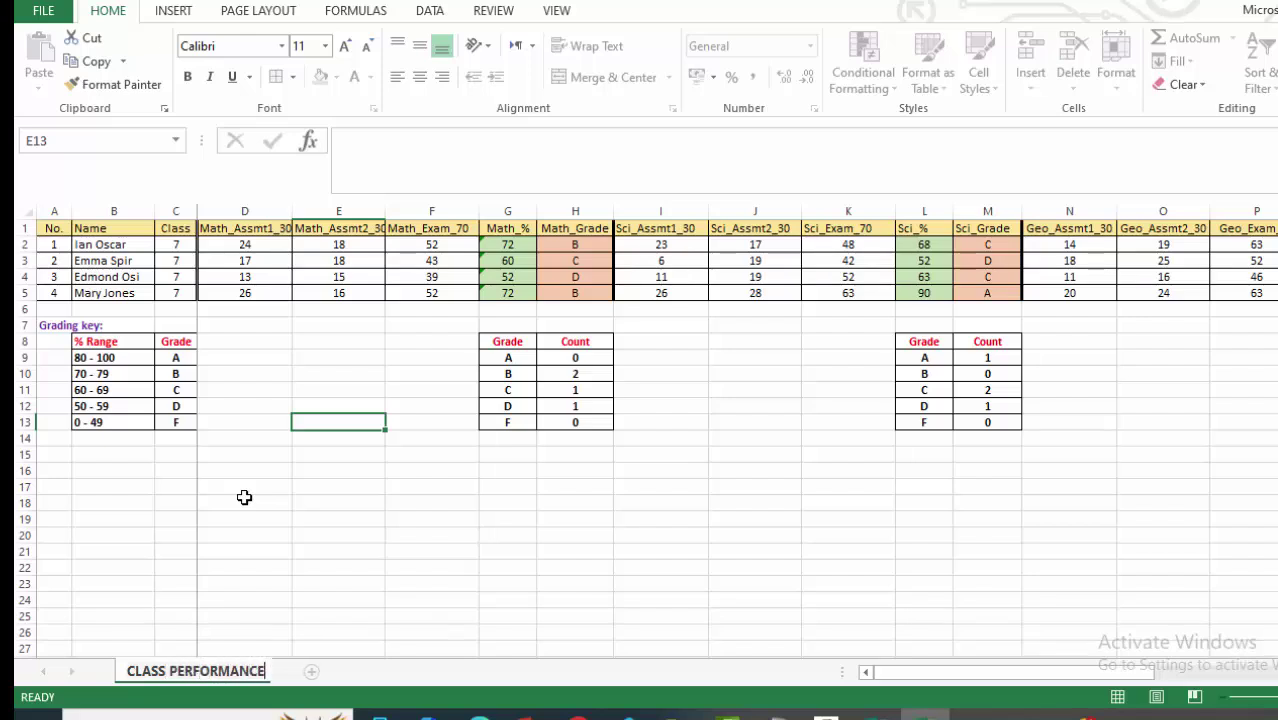
{"action": "key", "text": "Return"}
{"action": "left_click", "coordinate": [335, 550]}
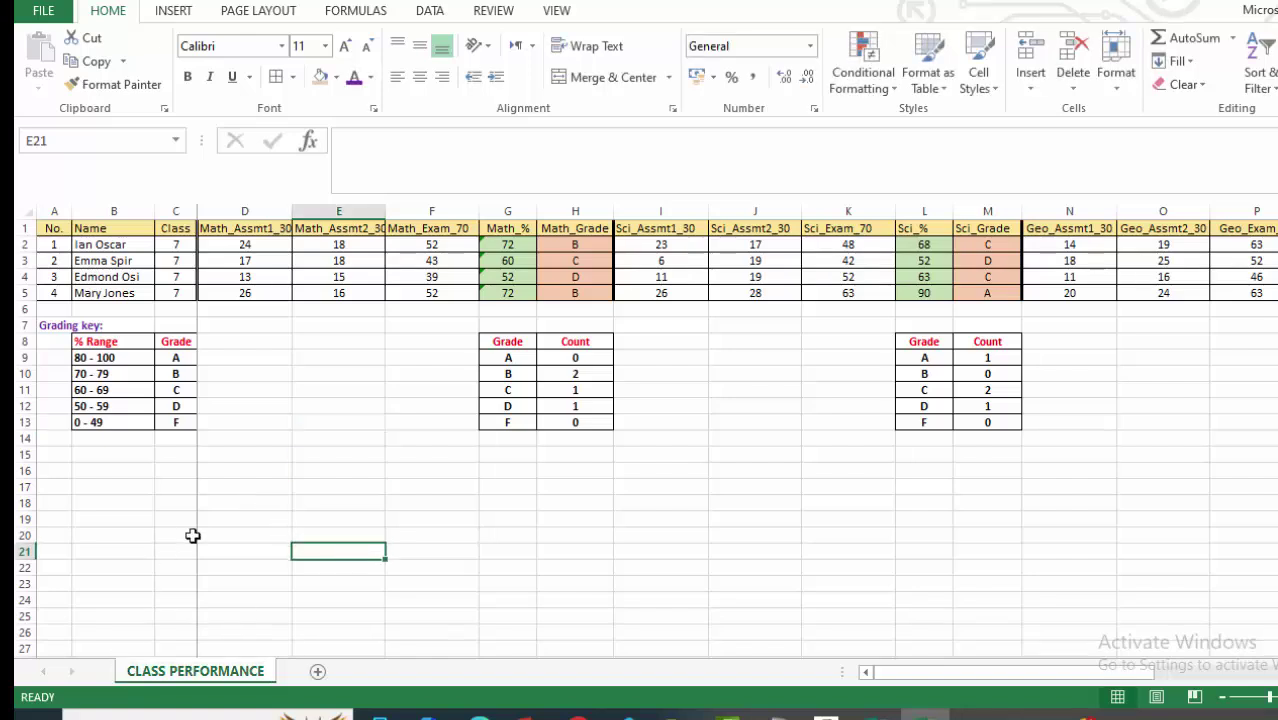
{"action": "scroll", "coordinate": [345, 423], "scroll_direction": "down", "scroll_amount": 4}
{"action": "scroll", "coordinate": [345, 423], "scroll_direction": "up", "scroll_amount": 4}
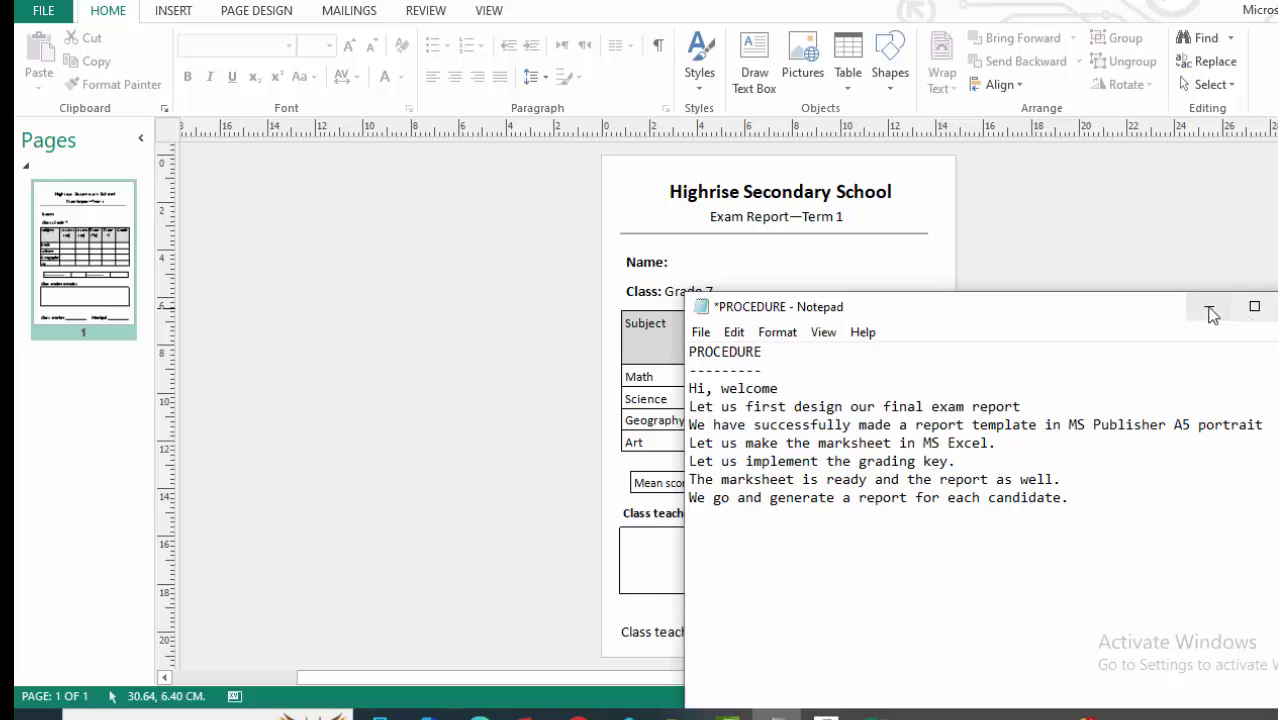
Minimize the Notepad procedure notes.
{"action": "left_click", "coordinate": [1208, 306]}
{"action": "scroll", "coordinate": [378, 315], "scroll_direction": "down", "scroll_amount": 2}
{"action": "scroll", "coordinate": [379, 315], "scroll_direction": "up", "scroll_amount": 5}
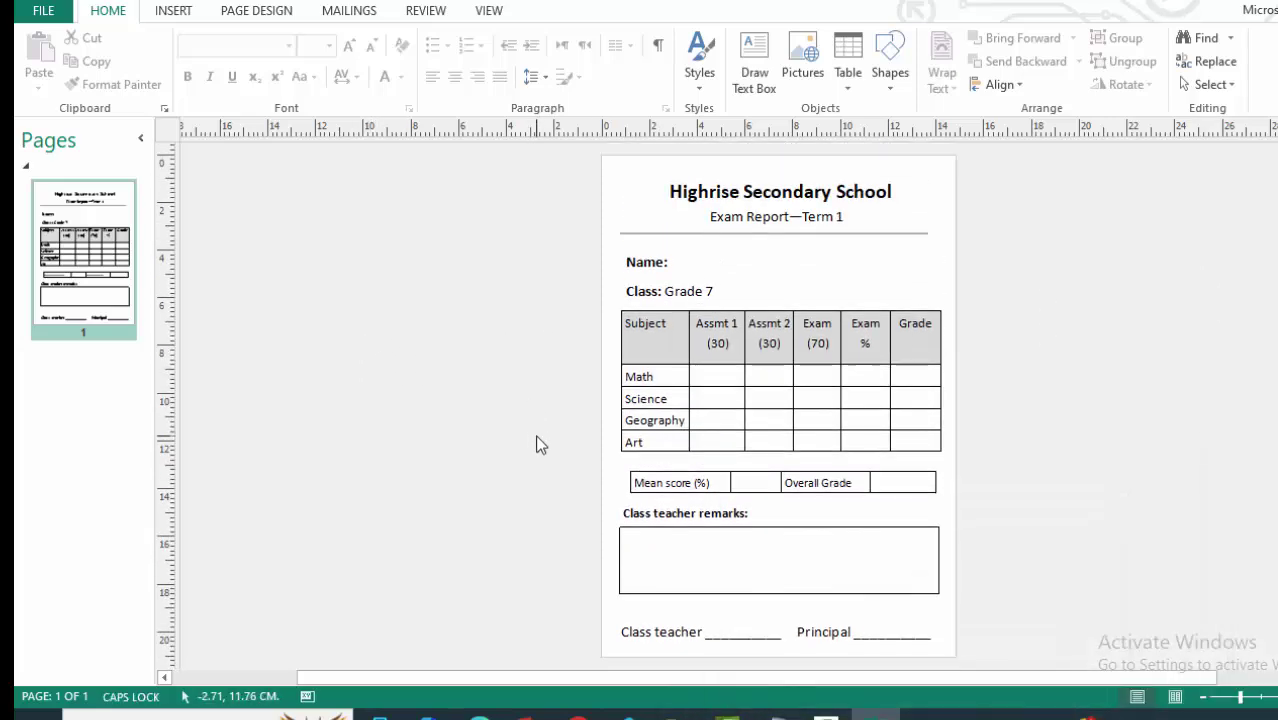
{"action": "scroll", "coordinate": [510, 295], "scroll_direction": "down", "scroll_amount": 4}
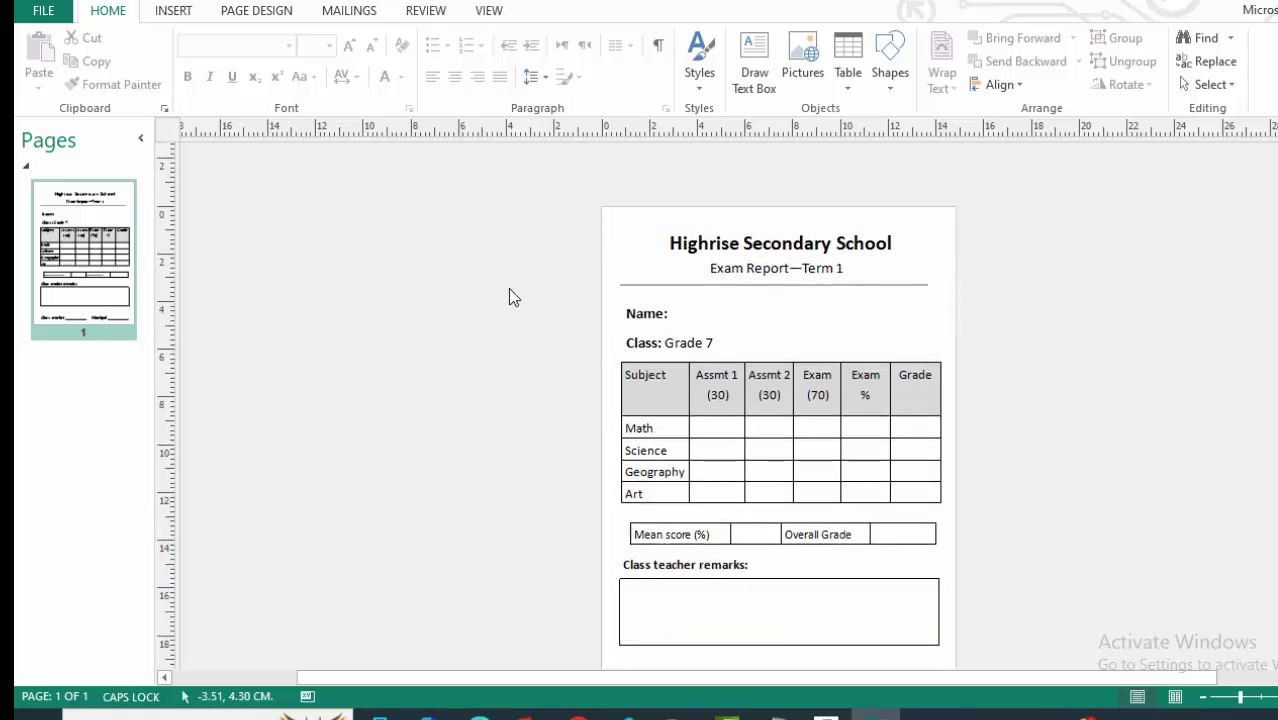
{"action": "scroll", "coordinate": [519, 267], "scroll_direction": "up", "scroll_amount": 2}
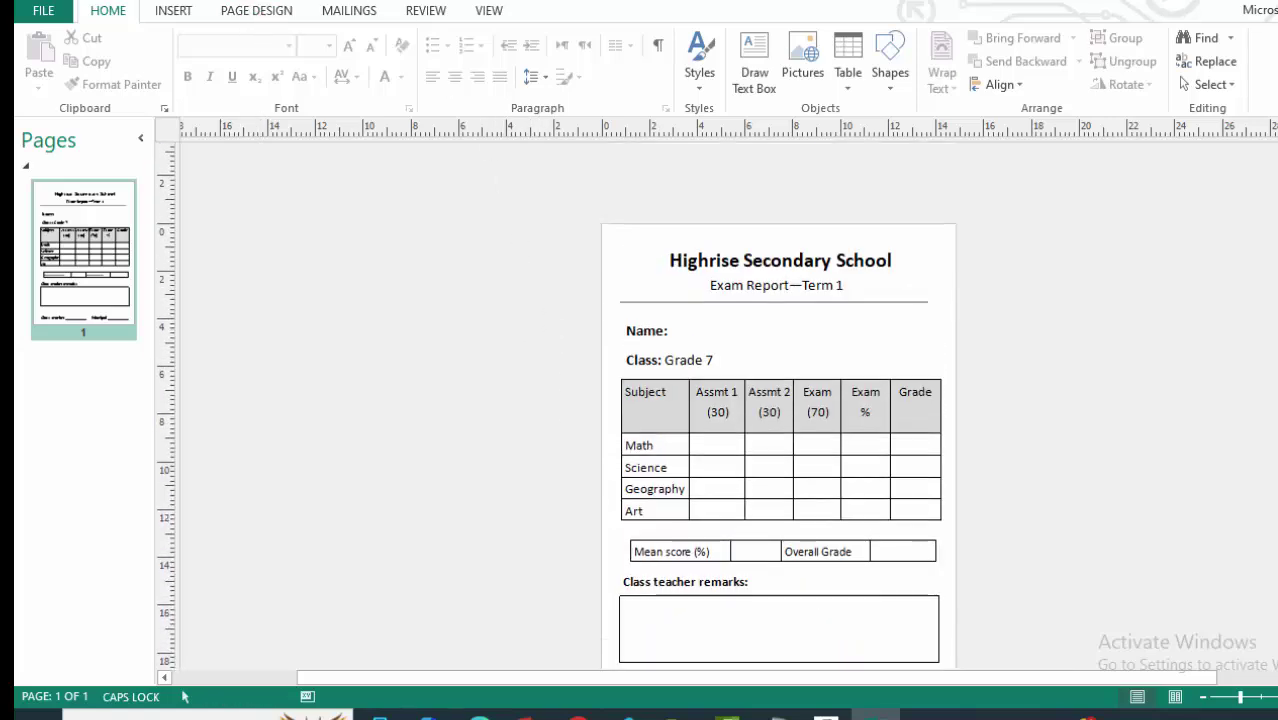
Open REPORT TEMPLATE from the desktop EXAM REPORTING folder in Publisher and dismiss the activation notice.
{"action": "key", "text": "super+d"}
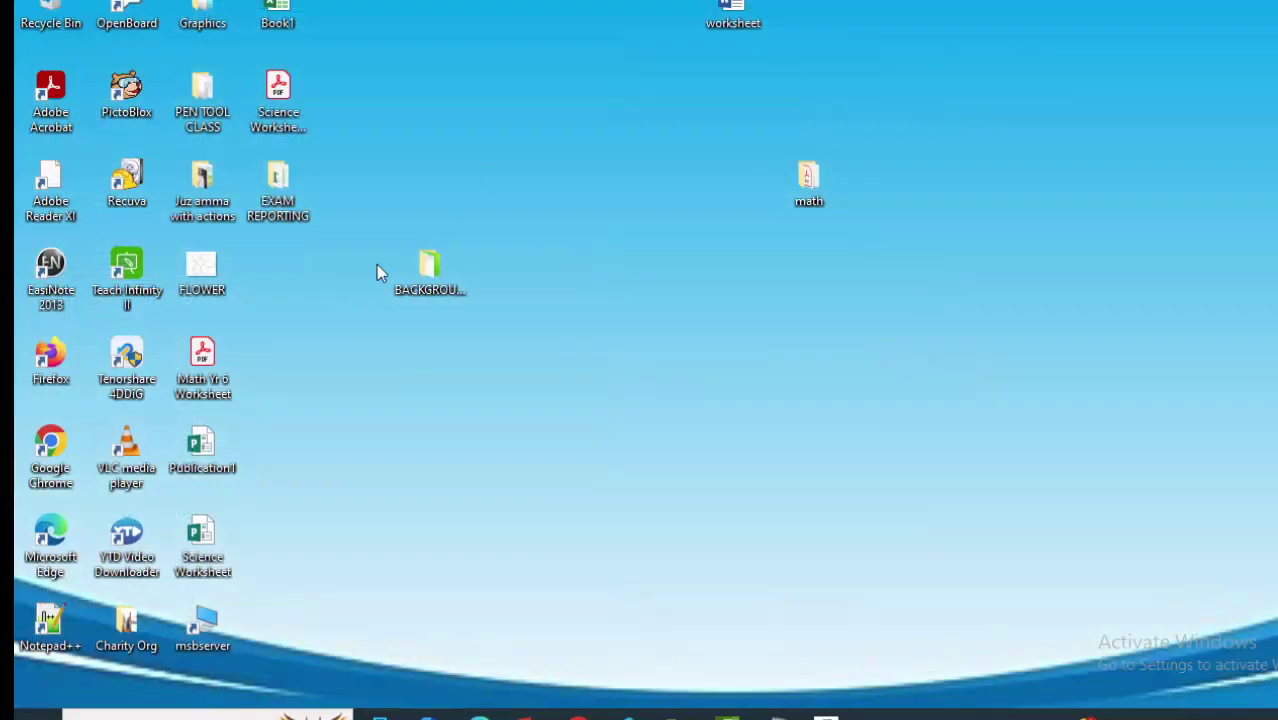
{"action": "double_click", "coordinate": [281, 195]}
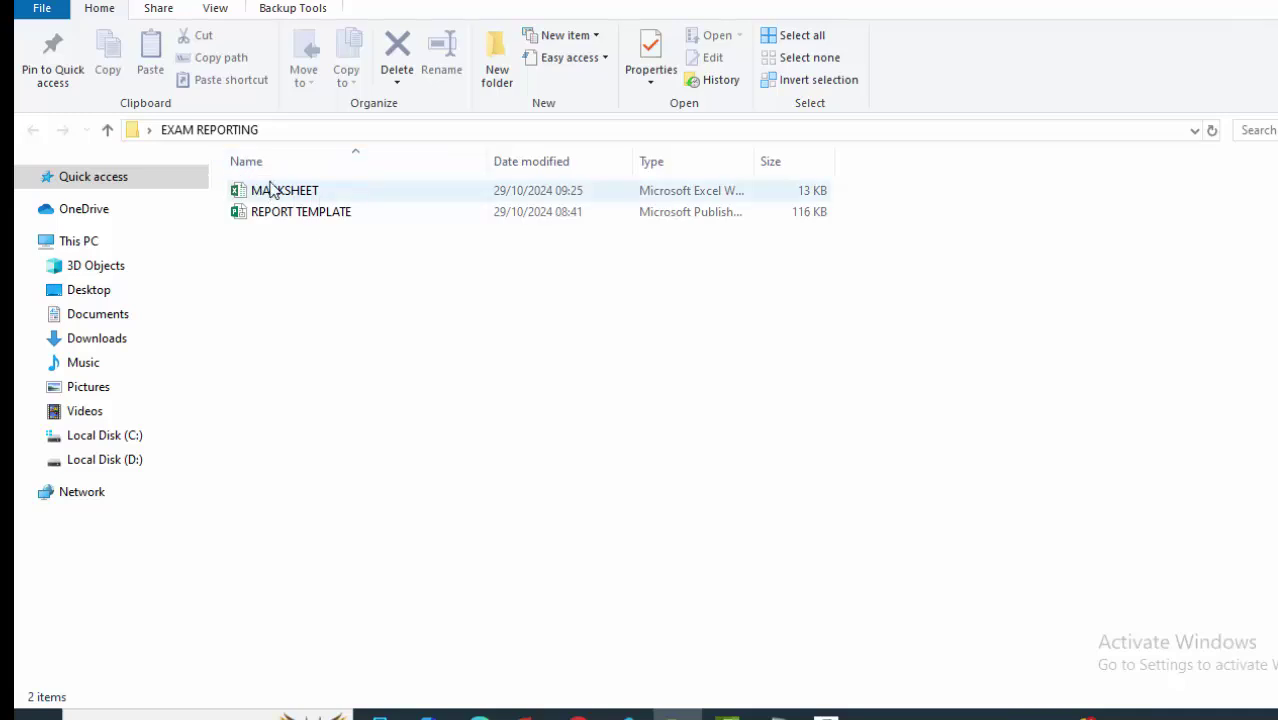
{"action": "double_click", "coordinate": [302, 214]}
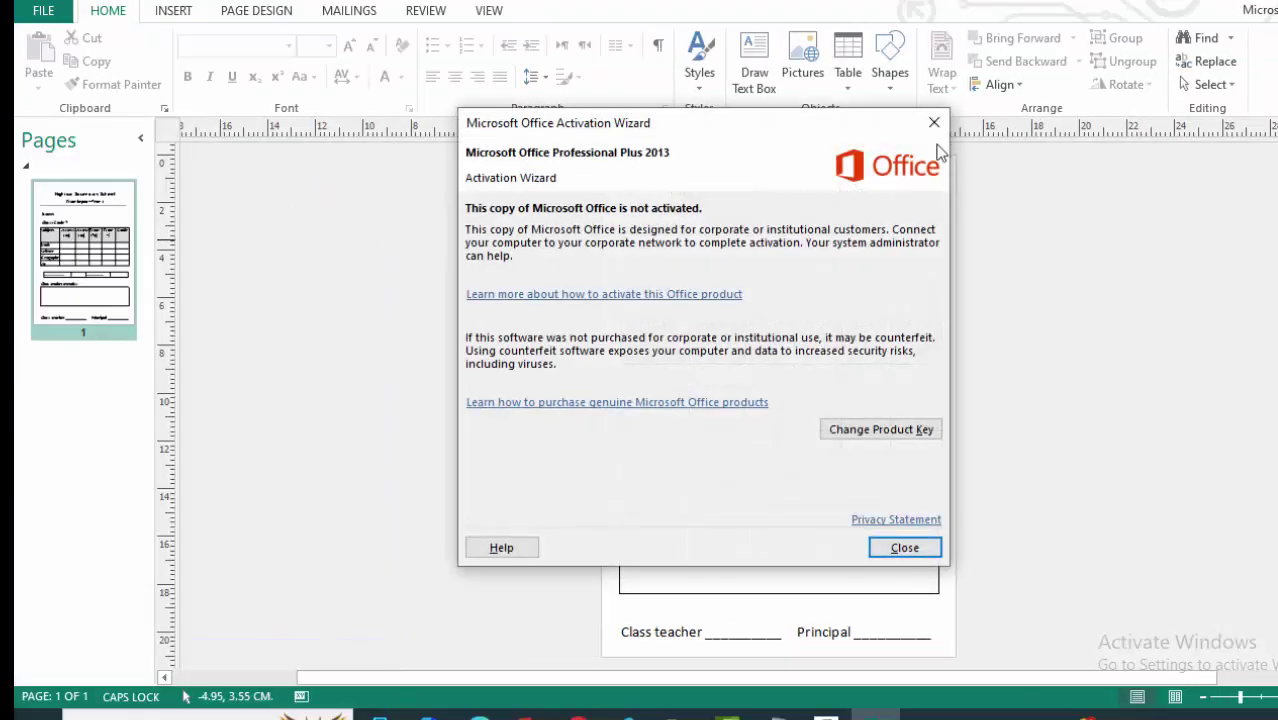
{"action": "left_click", "coordinate": [934, 122]}
{"action": "scroll", "coordinate": [773, 447], "scroll_direction": "down", "scroll_amount": 1}
{"action": "scroll", "coordinate": [772, 446], "scroll_direction": "up", "scroll_amount": 1}
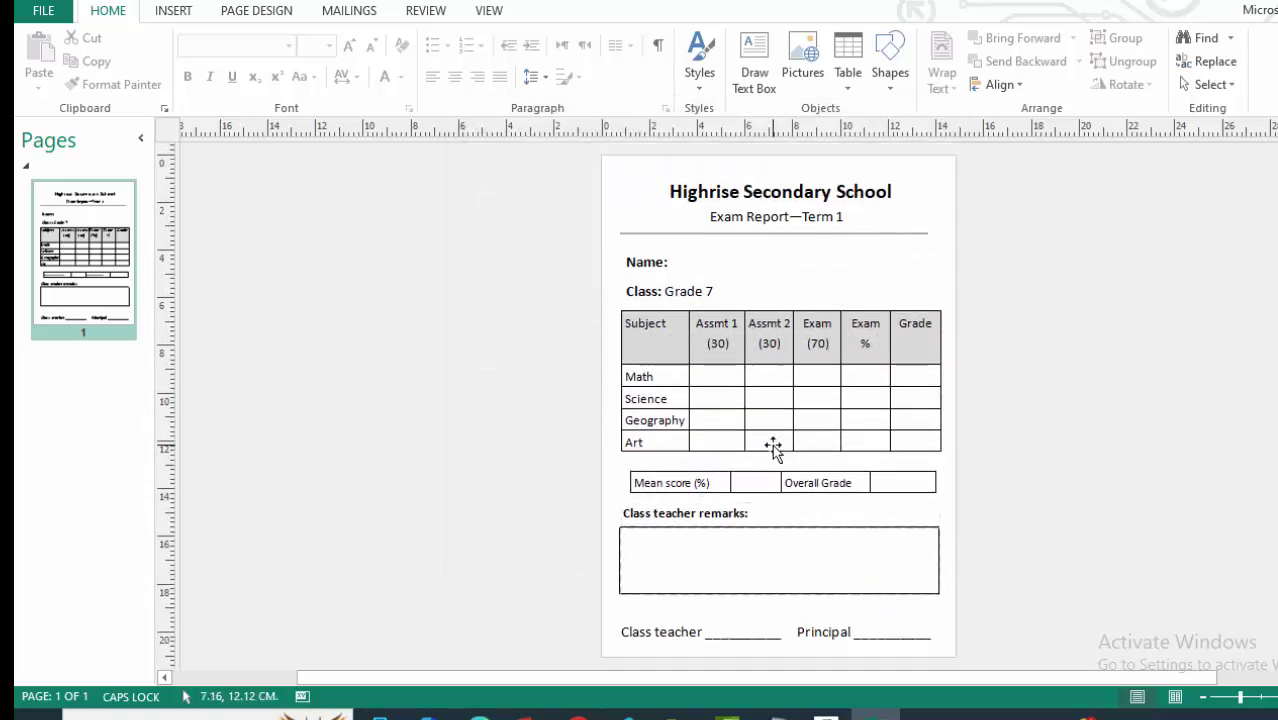
{"action": "scroll", "coordinate": [815, 450], "scroll_direction": "down", "scroll_amount": 1}
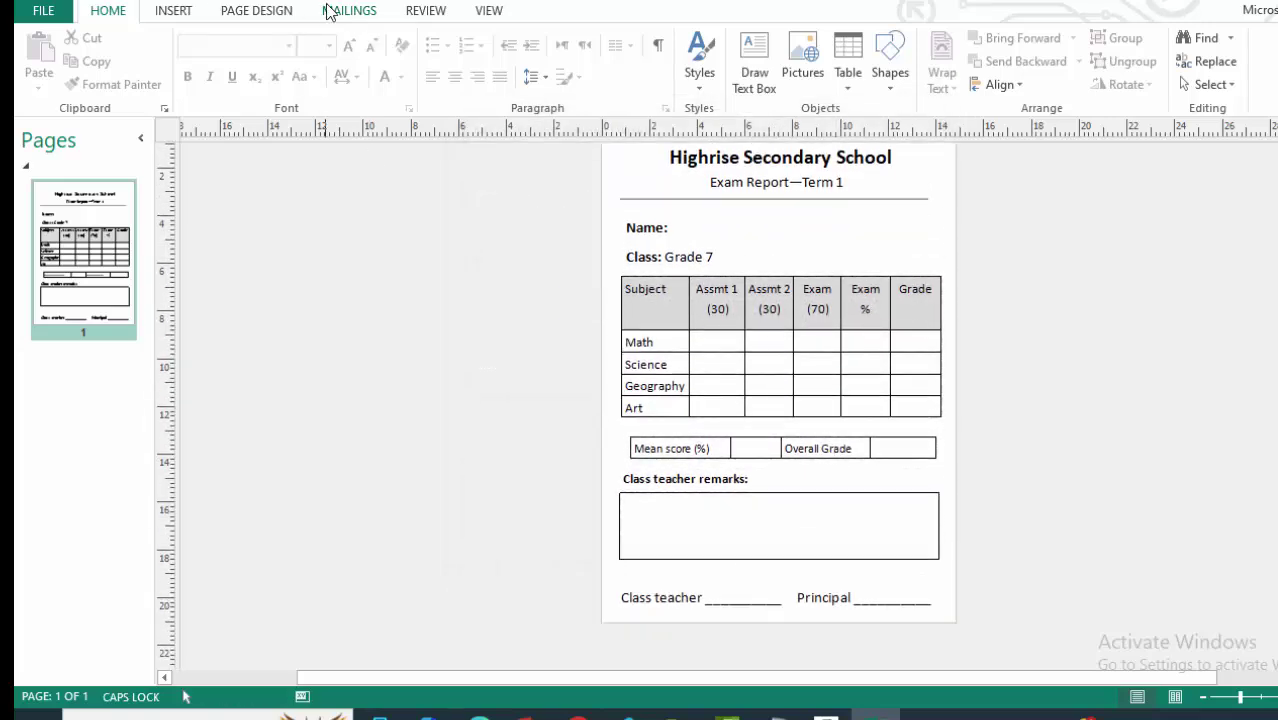
Start the step-by-step mail merge with the MARKSHEET workbook's CLASS PERFORMANCES sheet as data source.
{"action": "left_click", "coordinate": [356, 12]}
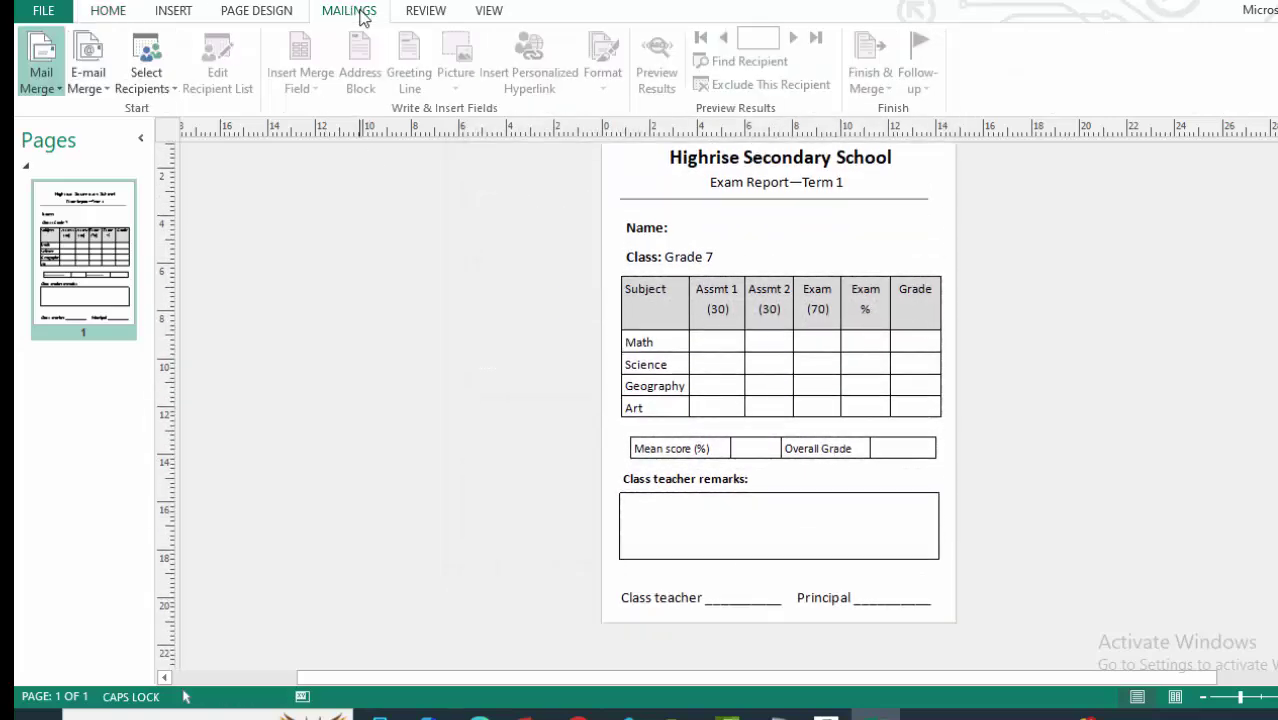
{"action": "left_click", "coordinate": [45, 89]}
{"action": "left_click", "coordinate": [92, 138]}
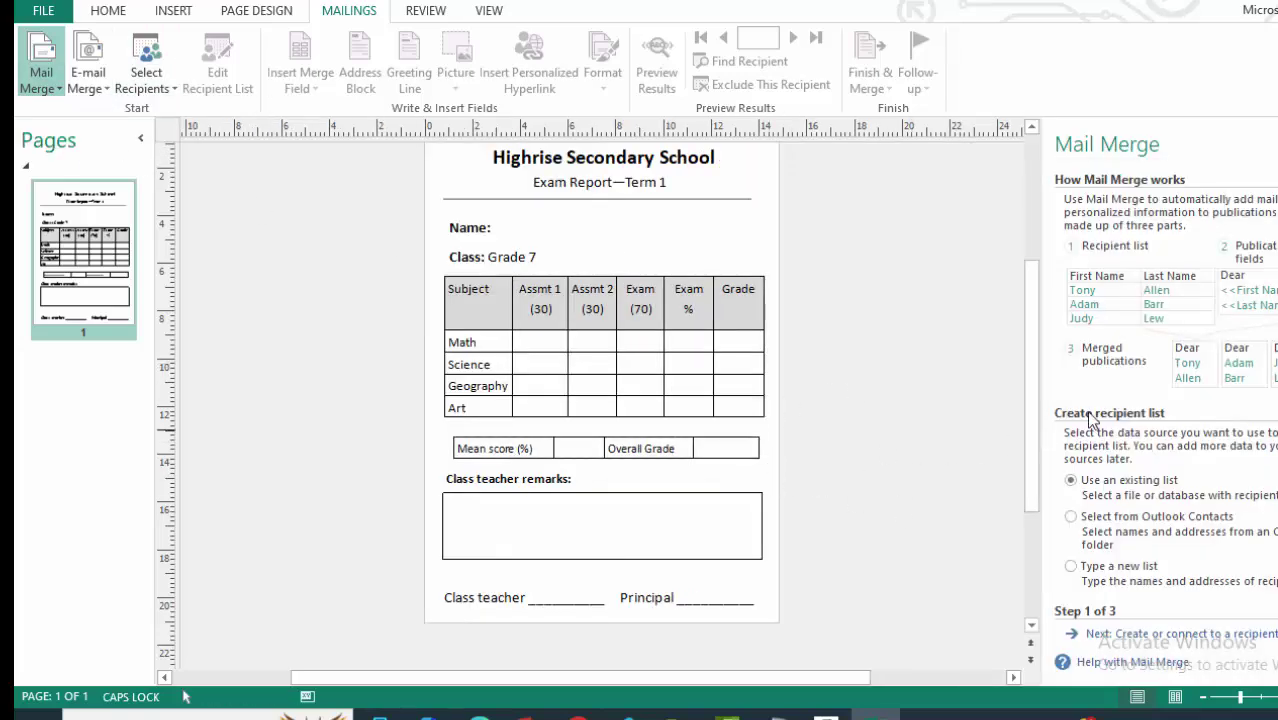
{"action": "left_click", "coordinate": [1140, 636]}
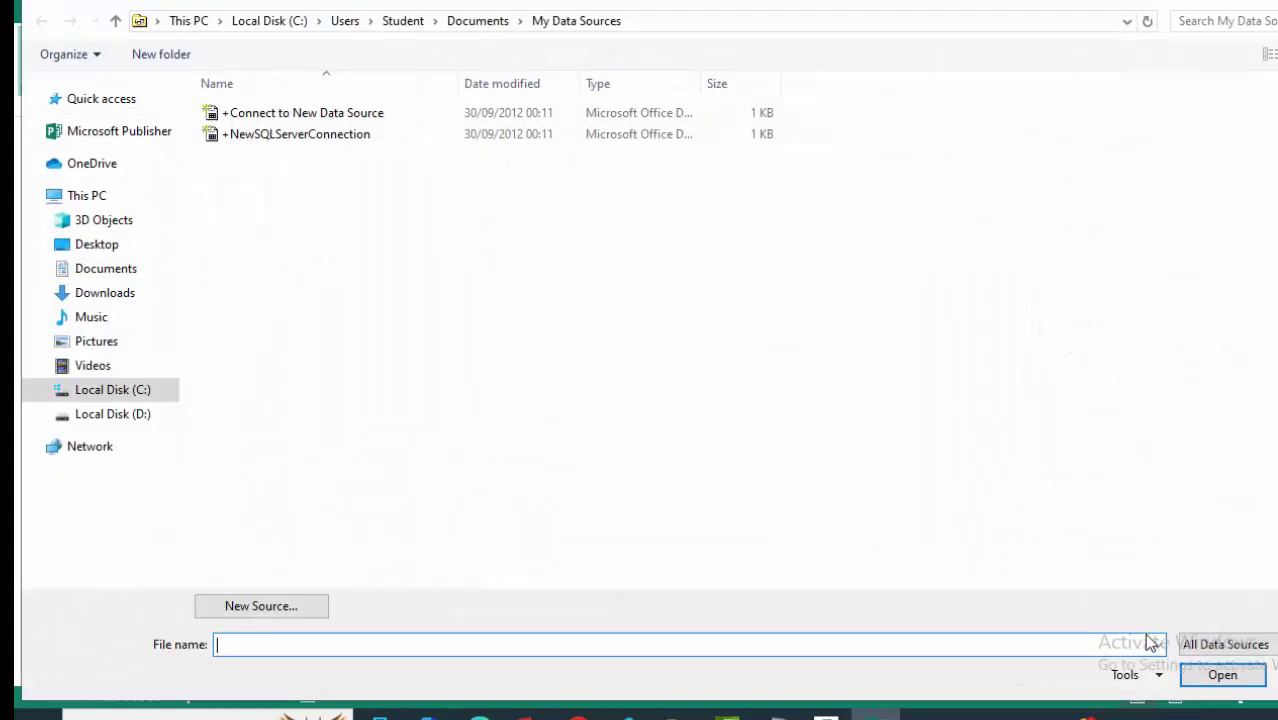
{"action": "left_click", "coordinate": [112, 250]}
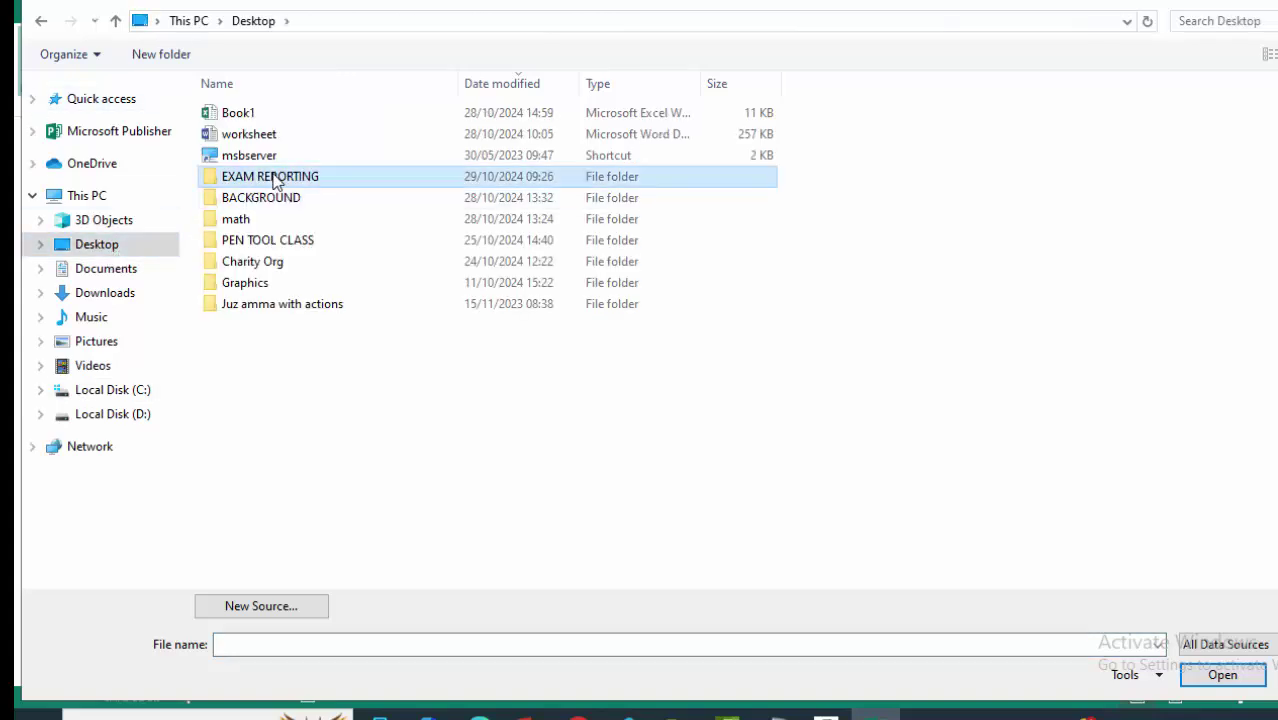
{"action": "double_click", "coordinate": [274, 176]}
{"action": "left_click", "coordinate": [257, 113]}
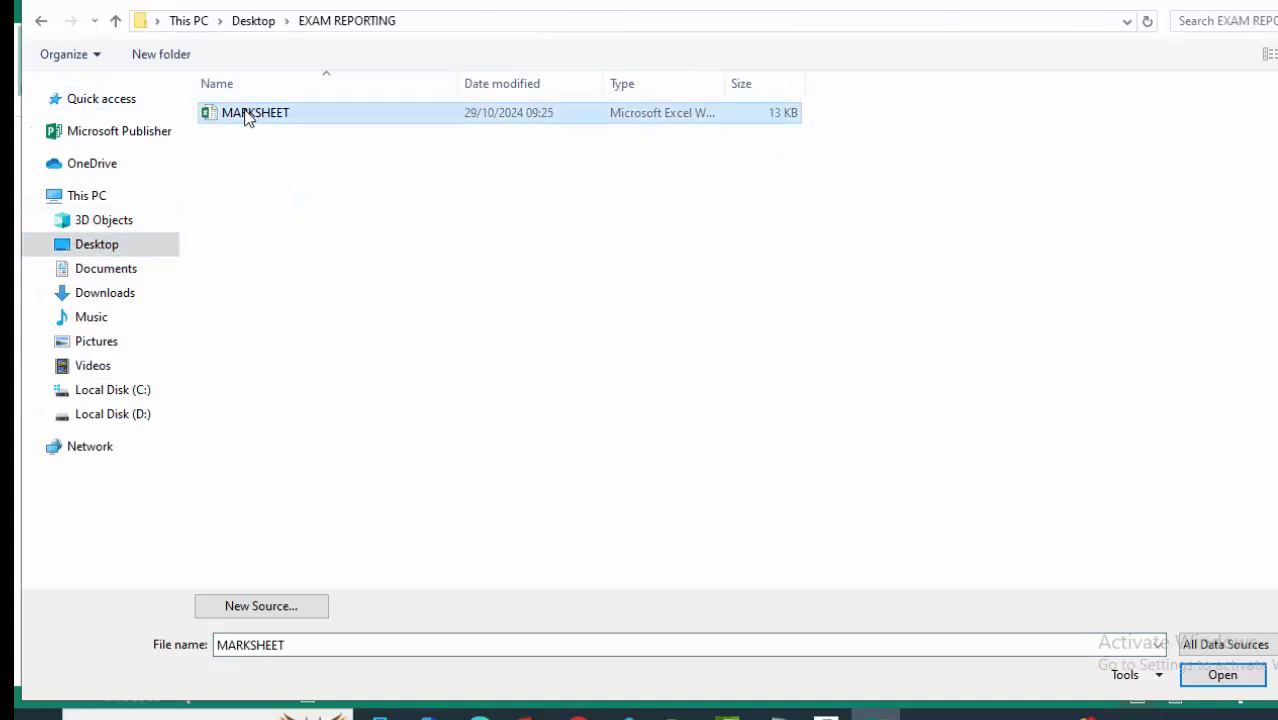
{"action": "left_click", "coordinate": [1220, 677]}
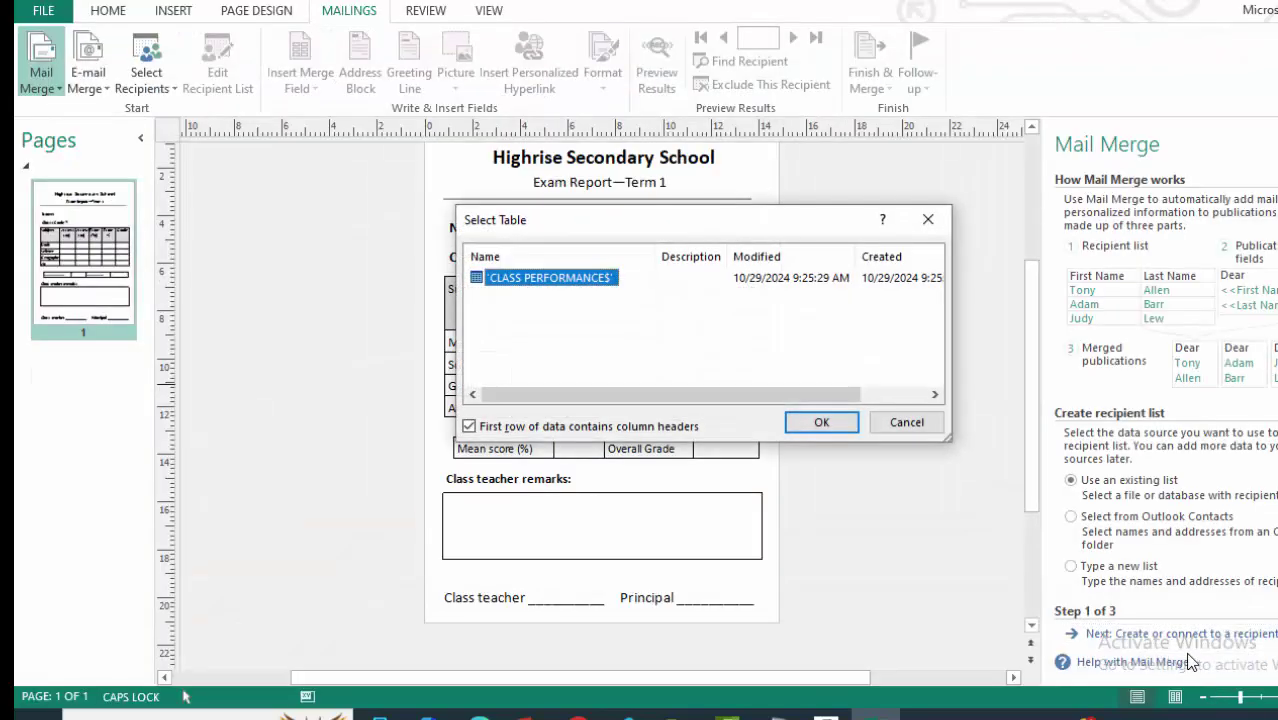
{"action": "left_click", "coordinate": [825, 424]}
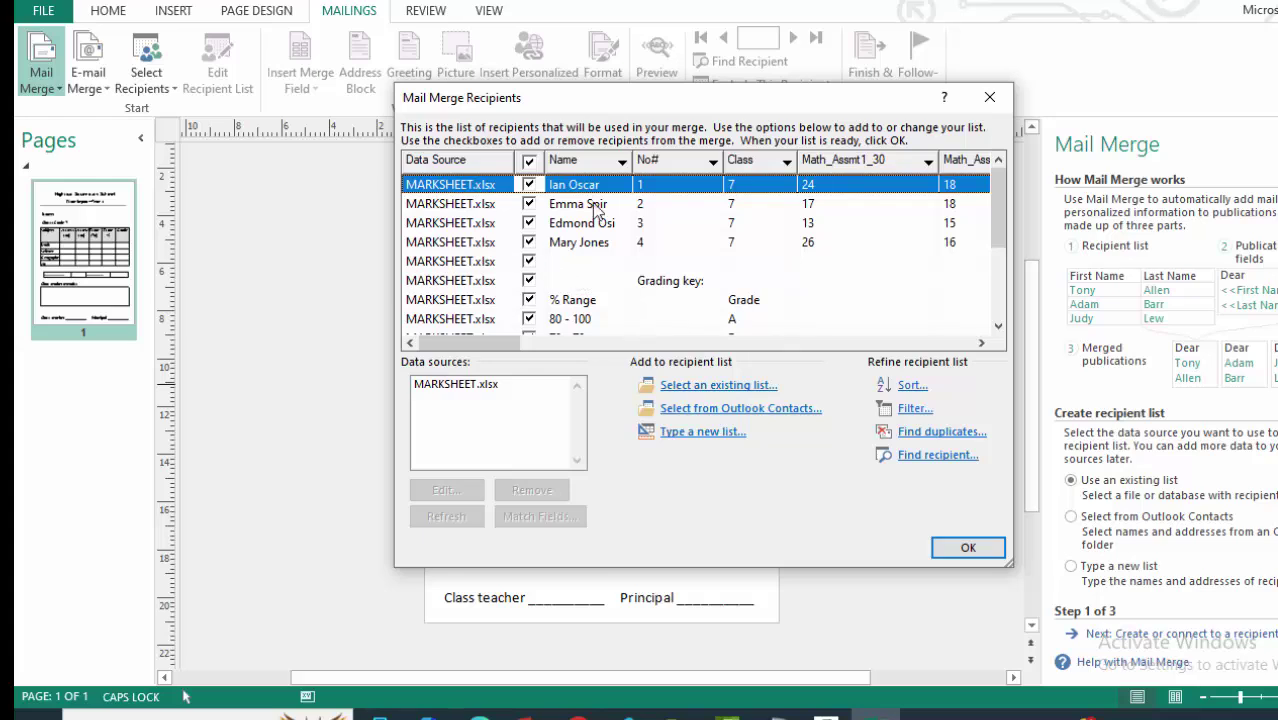
Limit the merge recipients to the four student rows.
{"action": "left_click", "coordinate": [529, 163]}
{"action": "left_click", "coordinate": [529, 204]}
{"action": "left_click", "coordinate": [529, 223]}
{"action": "left_click", "coordinate": [529, 242]}
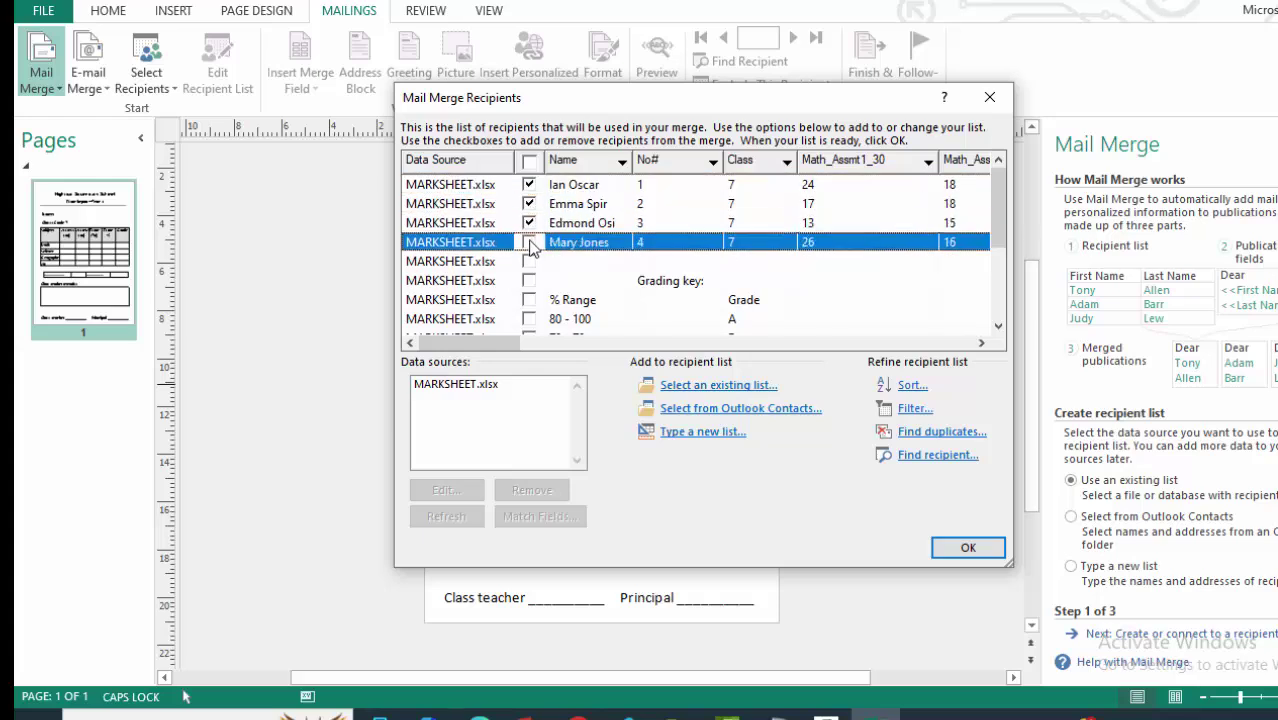
{"action": "left_click", "coordinate": [953, 548]}
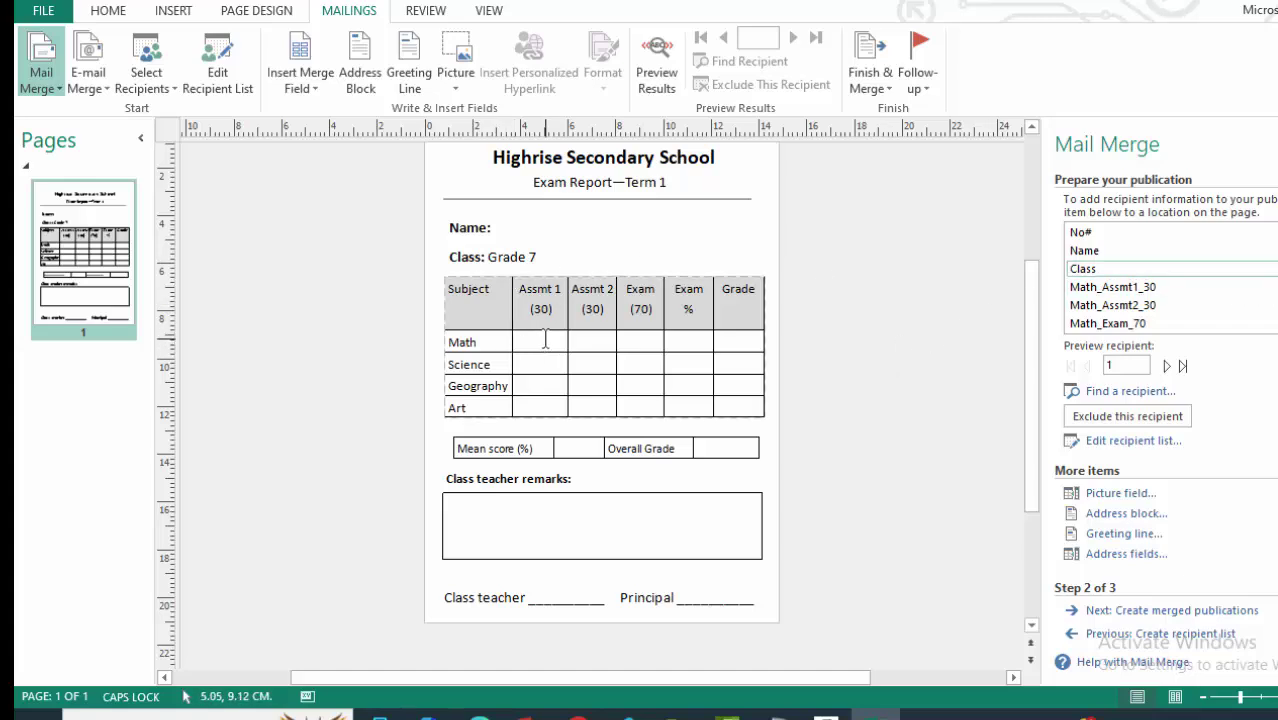
Insert the «Name» merge field after 'Name:' and set it to regular, non-bold weight.
{"action": "left_click", "coordinate": [508, 227]}
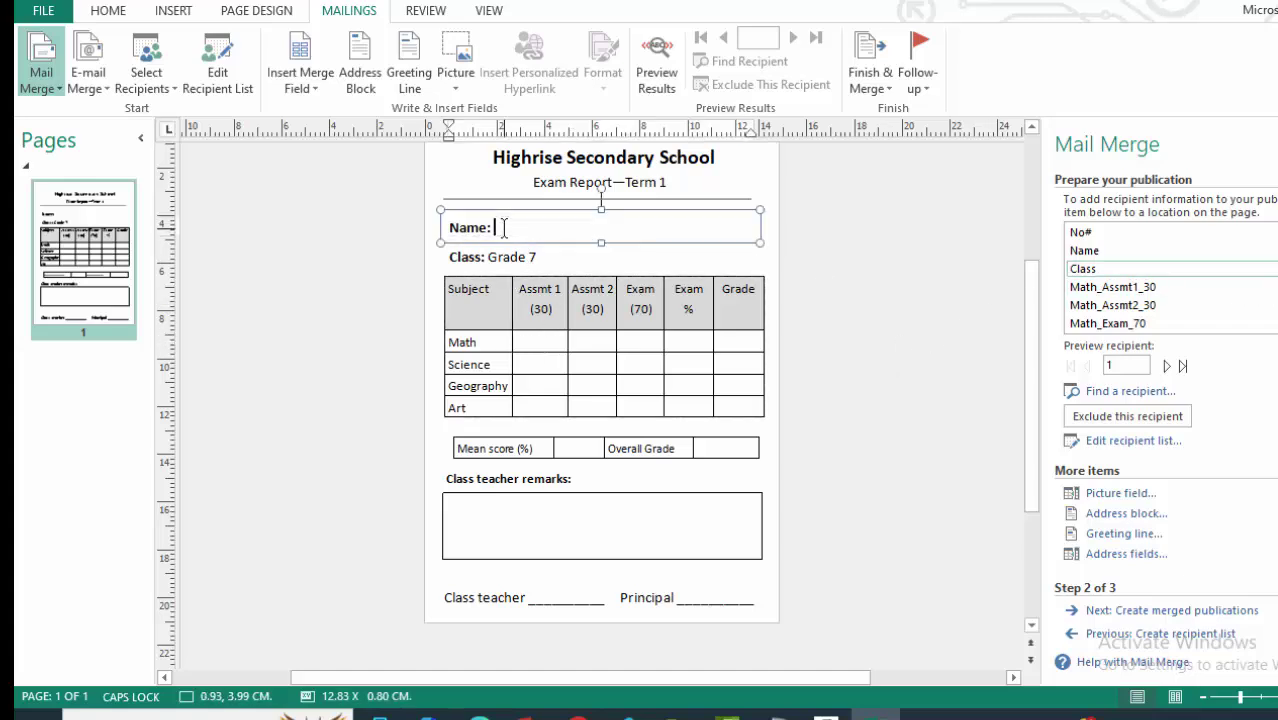
{"action": "left_click", "coordinate": [105, 12]}
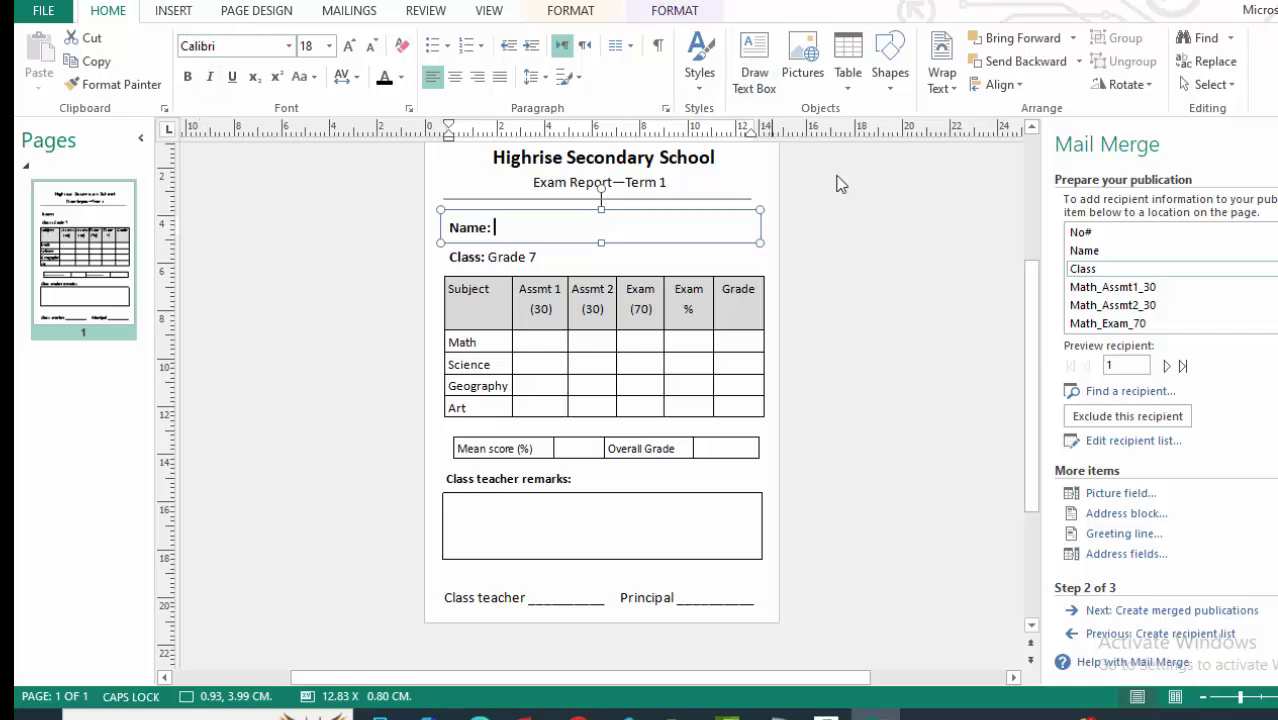
{"action": "left_click", "coordinate": [1084, 251]}
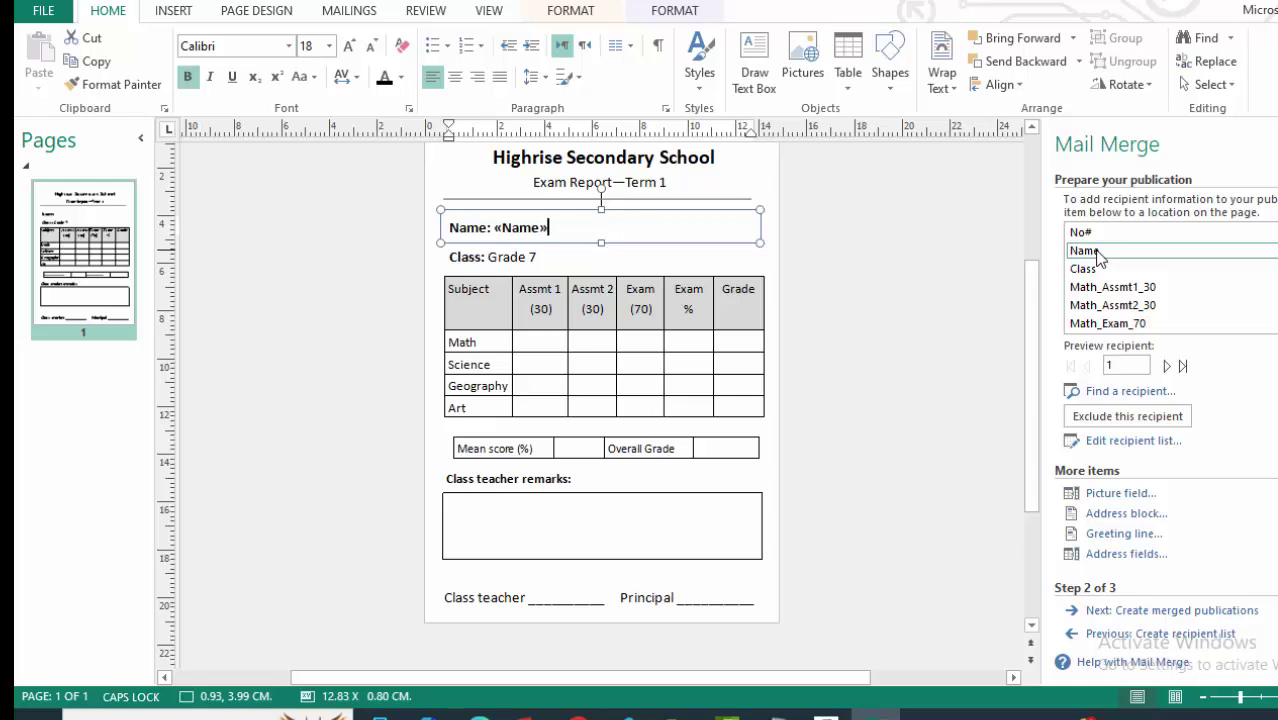
{"action": "double_click", "coordinate": [510, 224]}
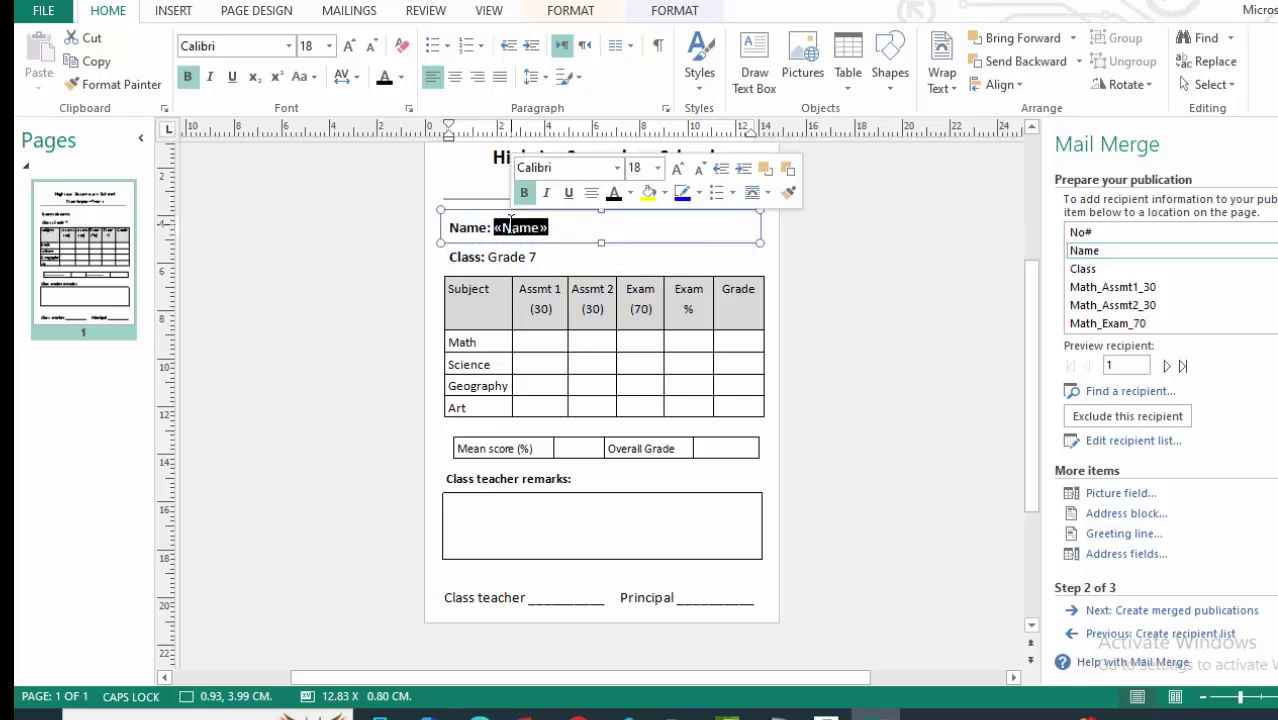
{"action": "left_click", "coordinate": [187, 77]}
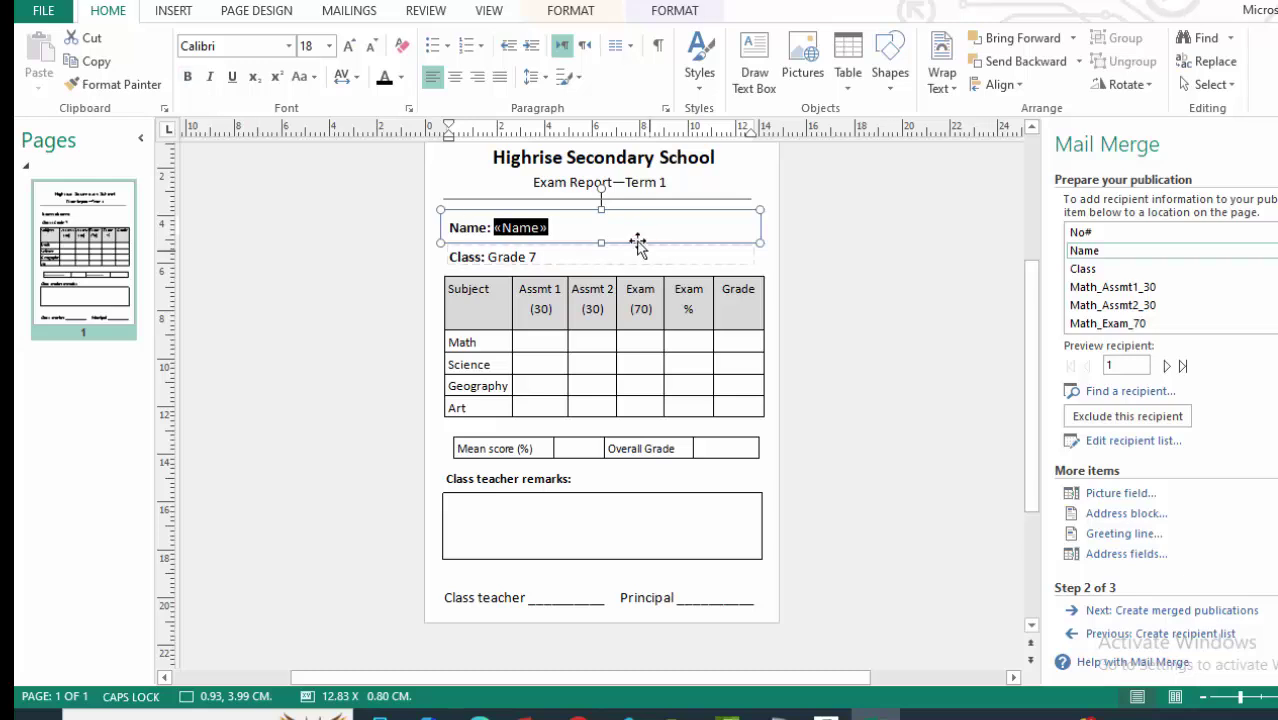
{"action": "left_click", "coordinate": [561, 227]}
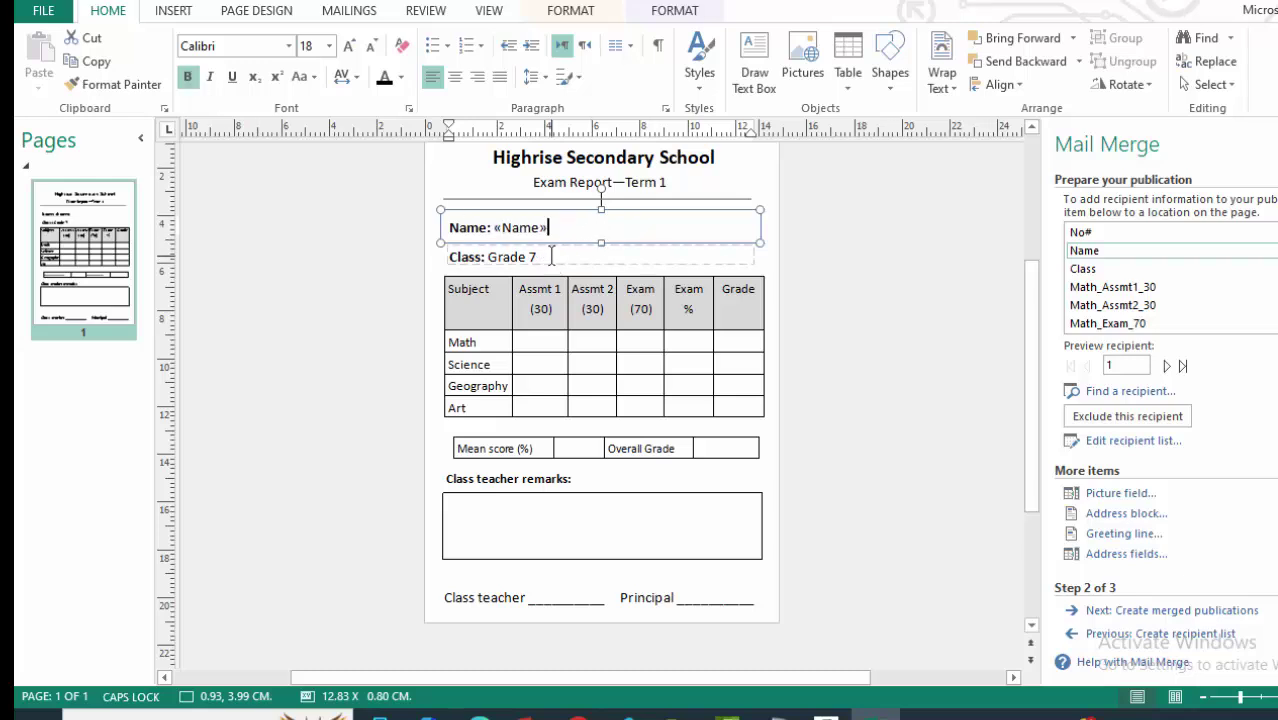
{"action": "left_click", "coordinate": [541, 343]}
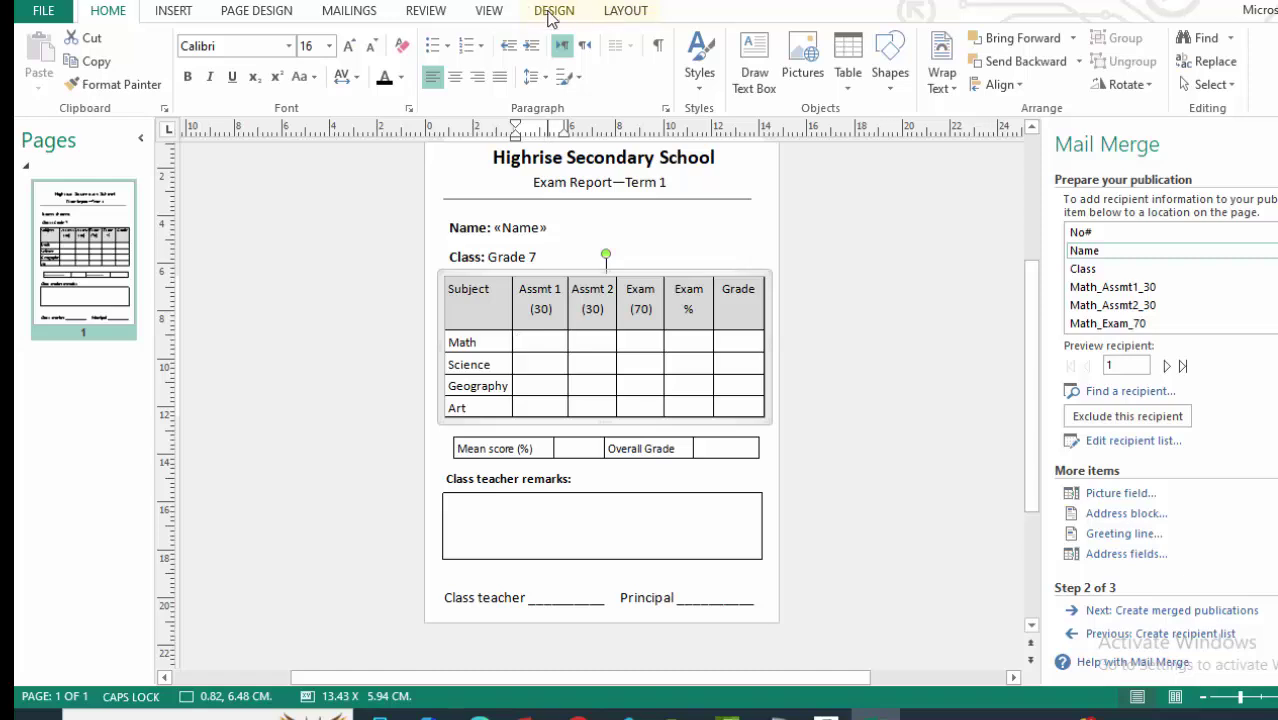
{"action": "left_click", "coordinate": [628, 14]}
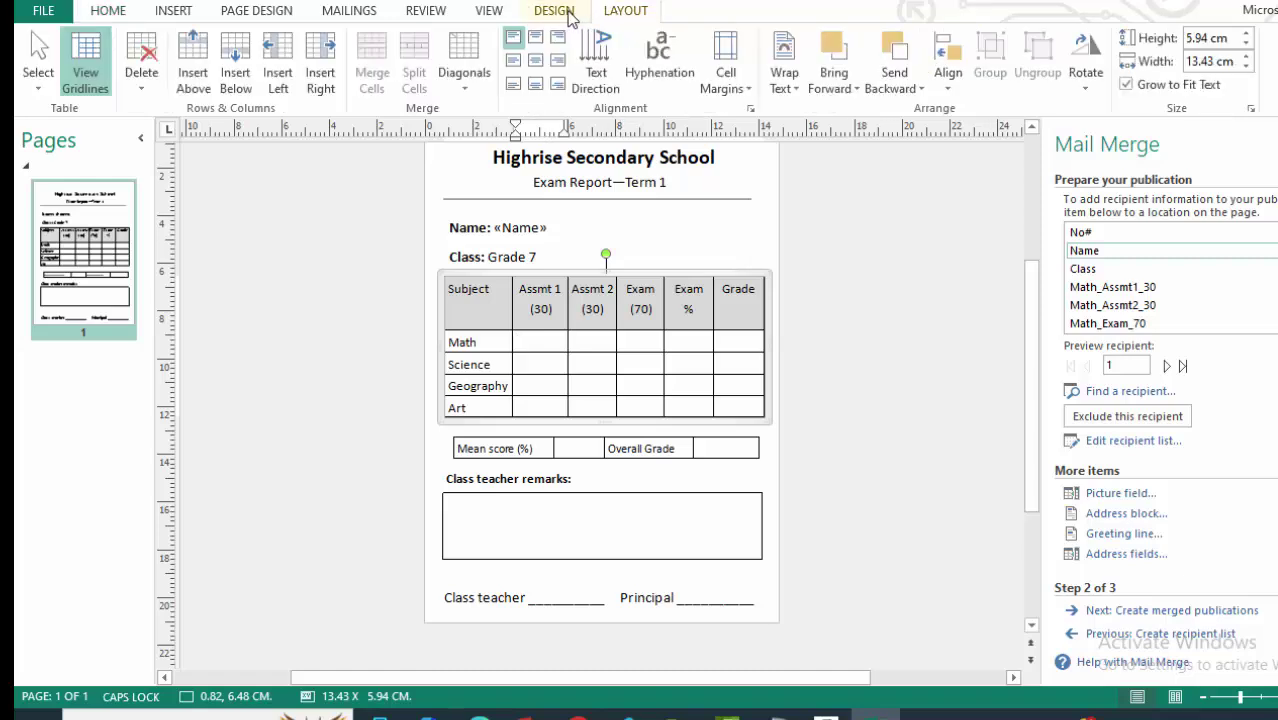